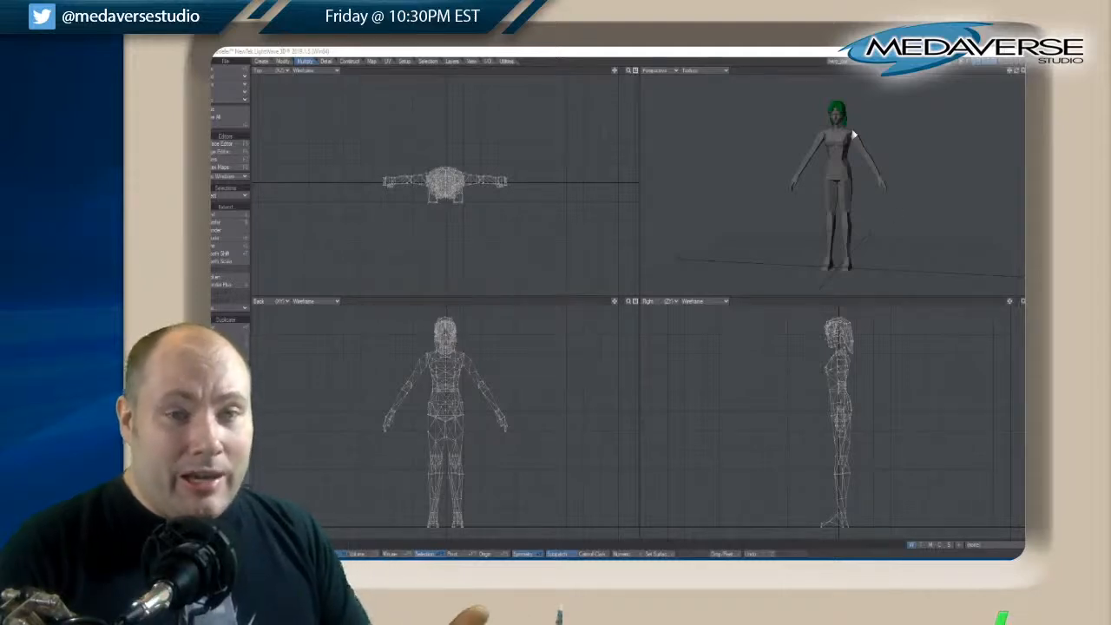
Examine the full character model and its head and green hair from several angles
{"action": "mouse_move", "coordinate": [1018, 72]}
{"action": "left_mouse_down"}
{"action": "mouse_move", "coordinate": [1001, 75]}
{"action": "mouse_move", "coordinate": [1017, 73]}
{"action": "left_mouse_up"}
{"action": "key", "text": "a"}
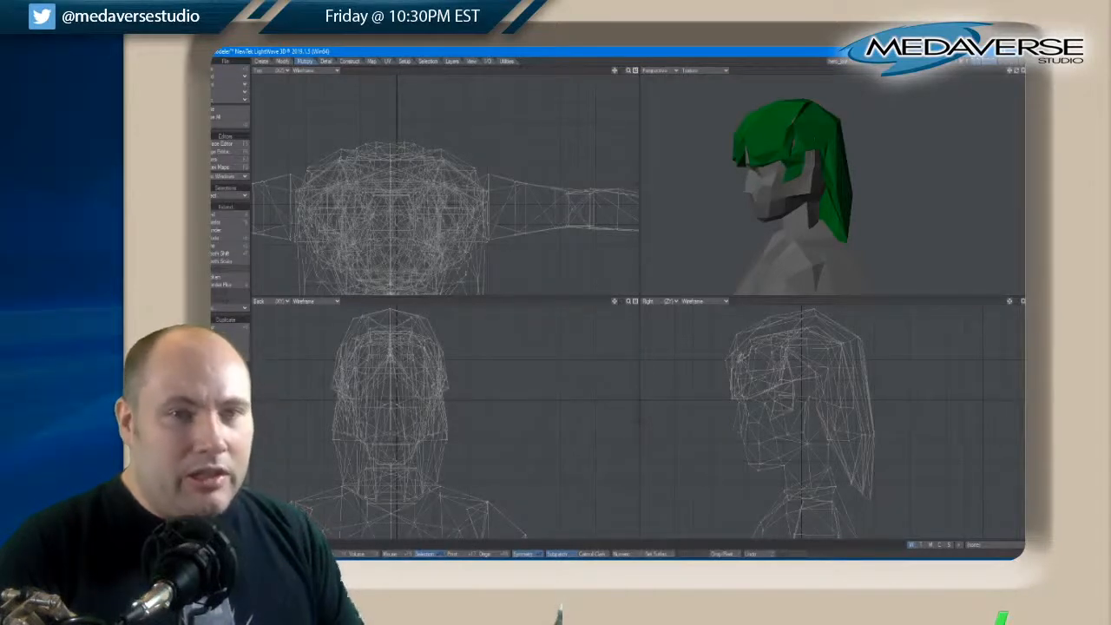
{"action": "left_click_drag", "start_coordinate": [1016, 72], "coordinate": [1017, 73]}
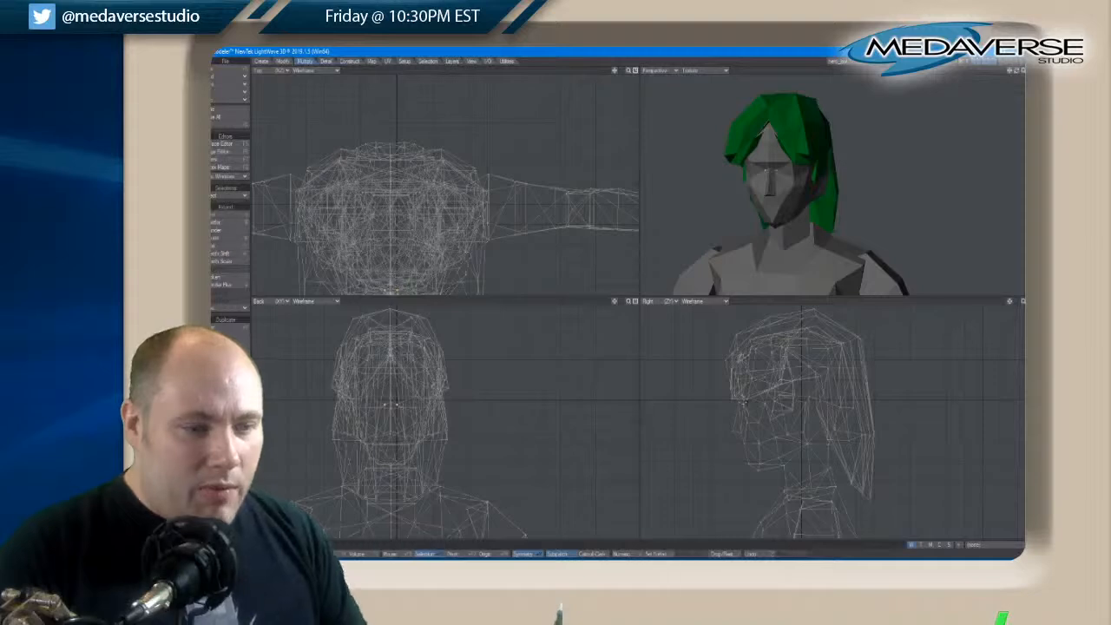
{"action": "left_click_drag", "start_coordinate": [1020, 71], "coordinate": [1020, 72]}
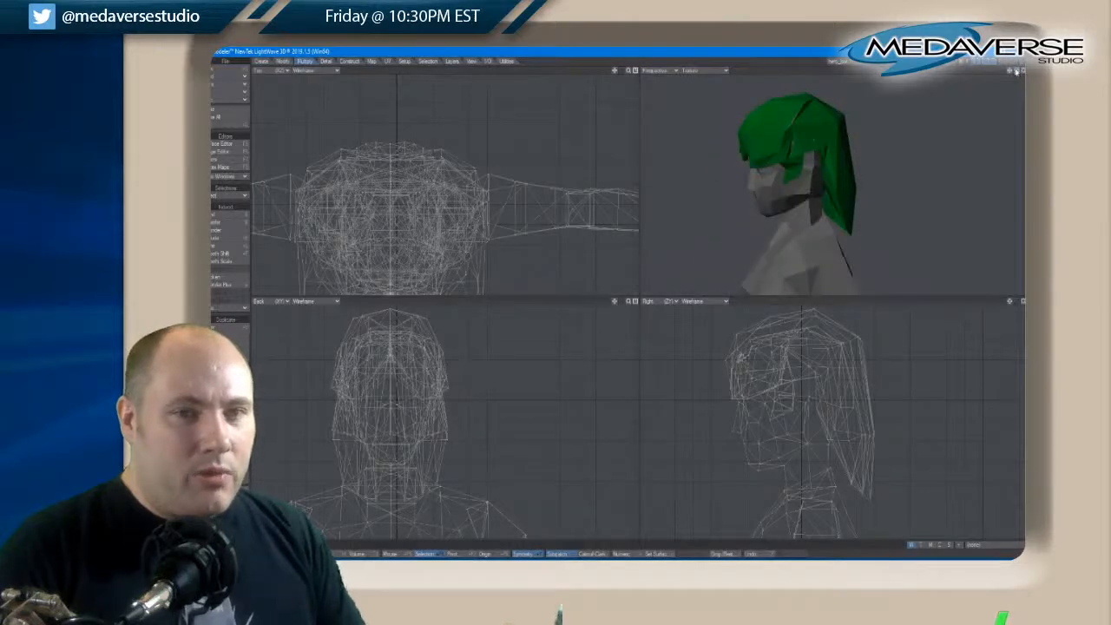
{"action": "key", "text": "a"}
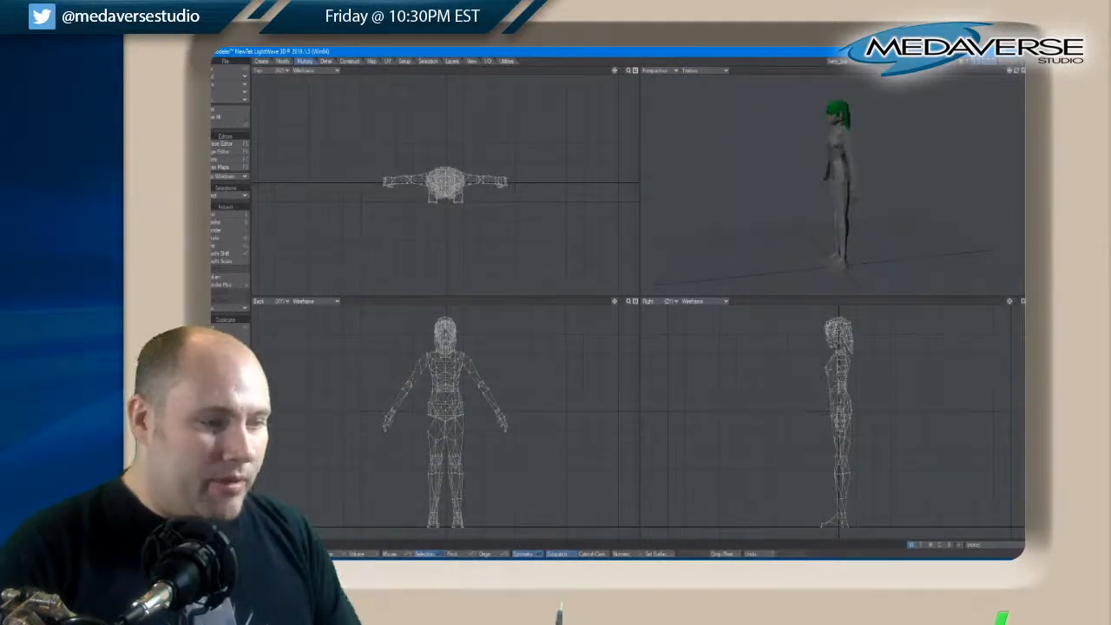
{"action": "left_click_drag", "start_coordinate": [1017, 73], "coordinate": [1014, 73]}
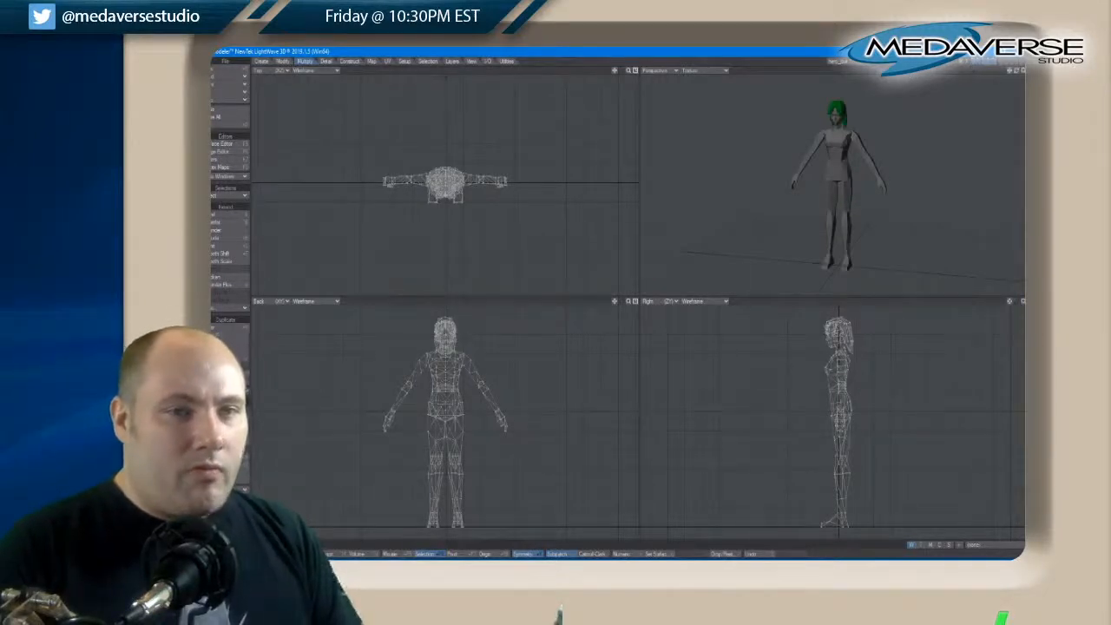
{"action": "left_click_drag", "start_coordinate": [1017, 72], "coordinate": [1013, 77]}
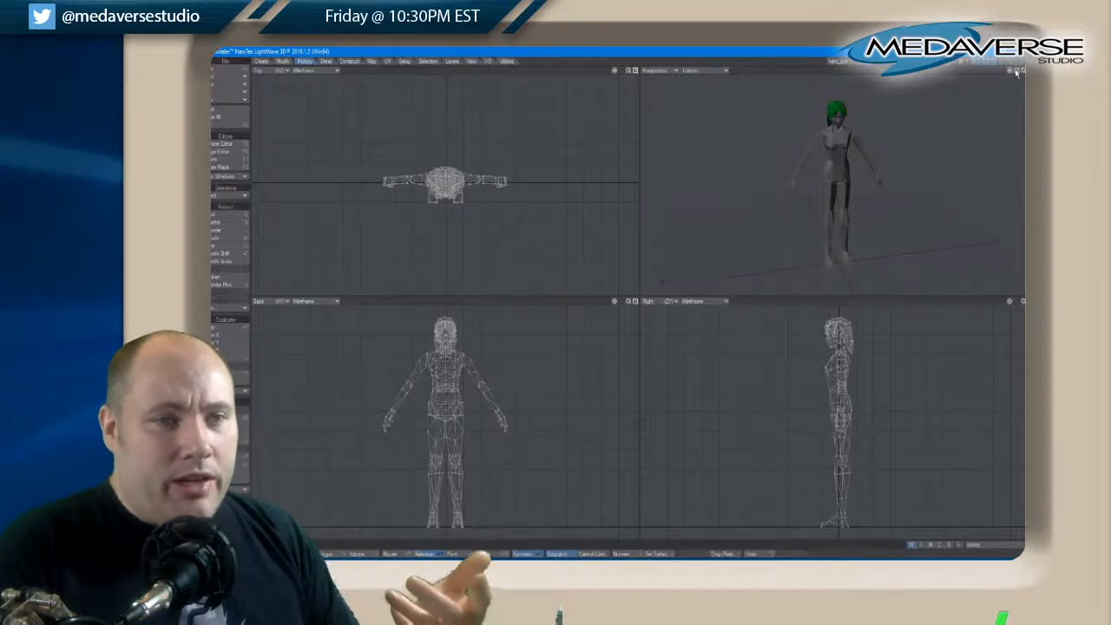
{"action": "left_click_drag", "start_coordinate": [1016, 73], "coordinate": [1016, 73]}
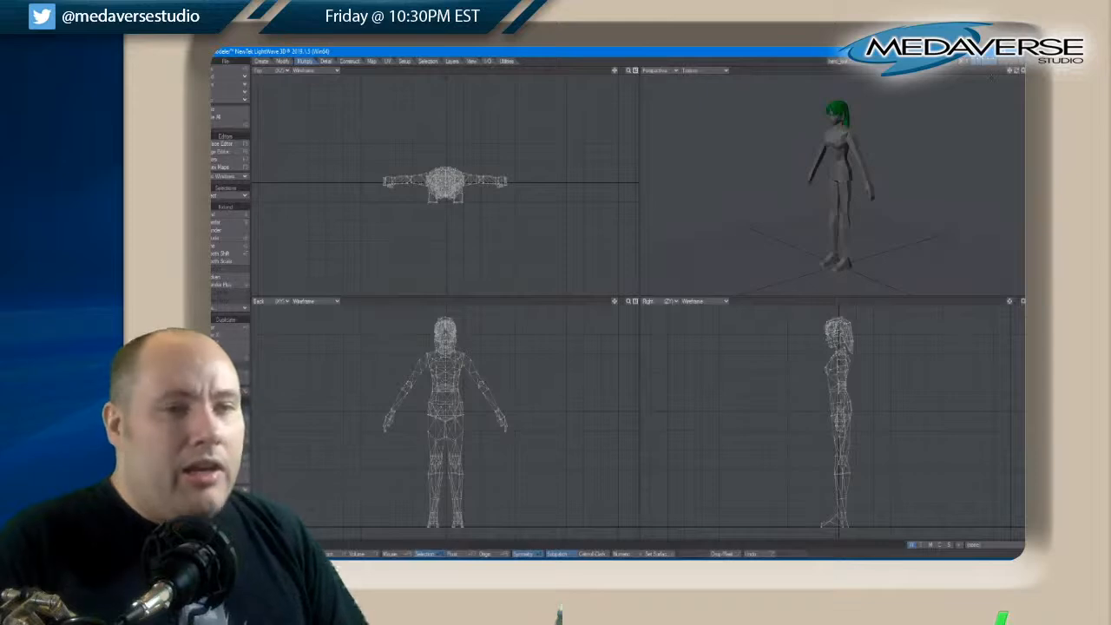
{"action": "left_click_drag", "start_coordinate": [1018, 72], "coordinate": [1018, 75]}
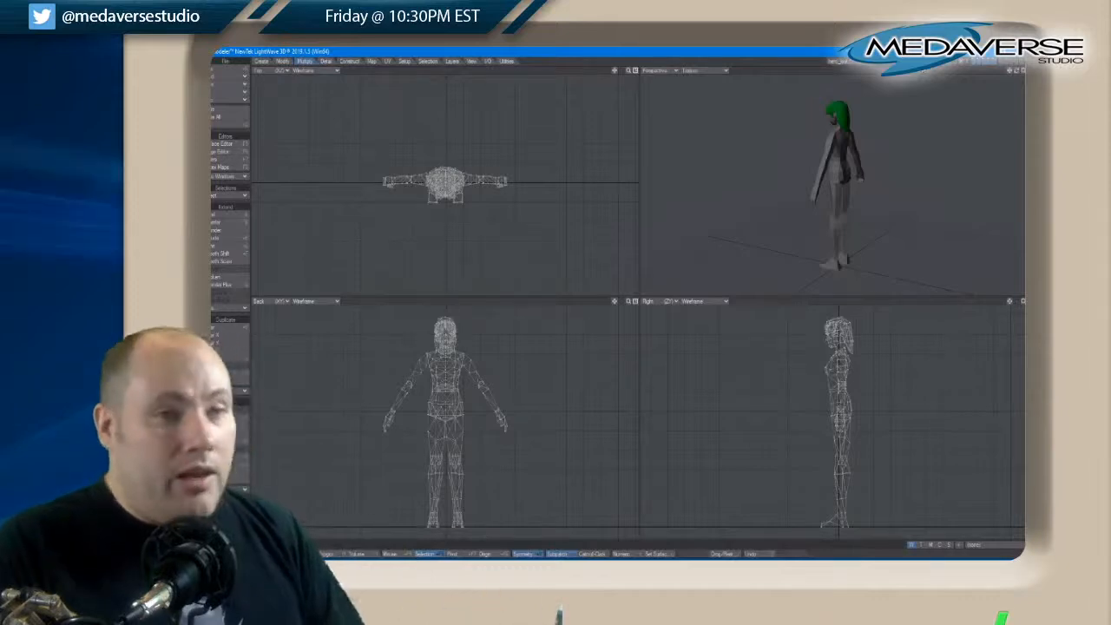
{"action": "left_click_drag", "start_coordinate": [1018, 74], "coordinate": [1017, 75]}
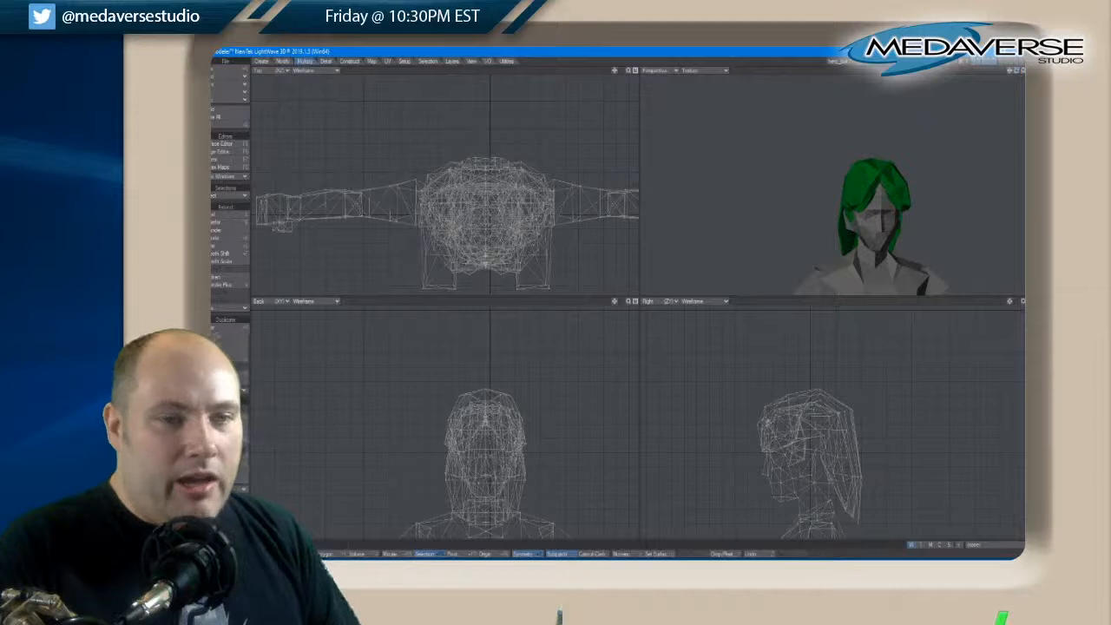
Show the character's hair, arms and legs layers in turn, ending with the legs isolated and framed
{"action": "left_click", "coordinate": [984, 63]}
{"action": "left_click", "coordinate": [979, 61]}
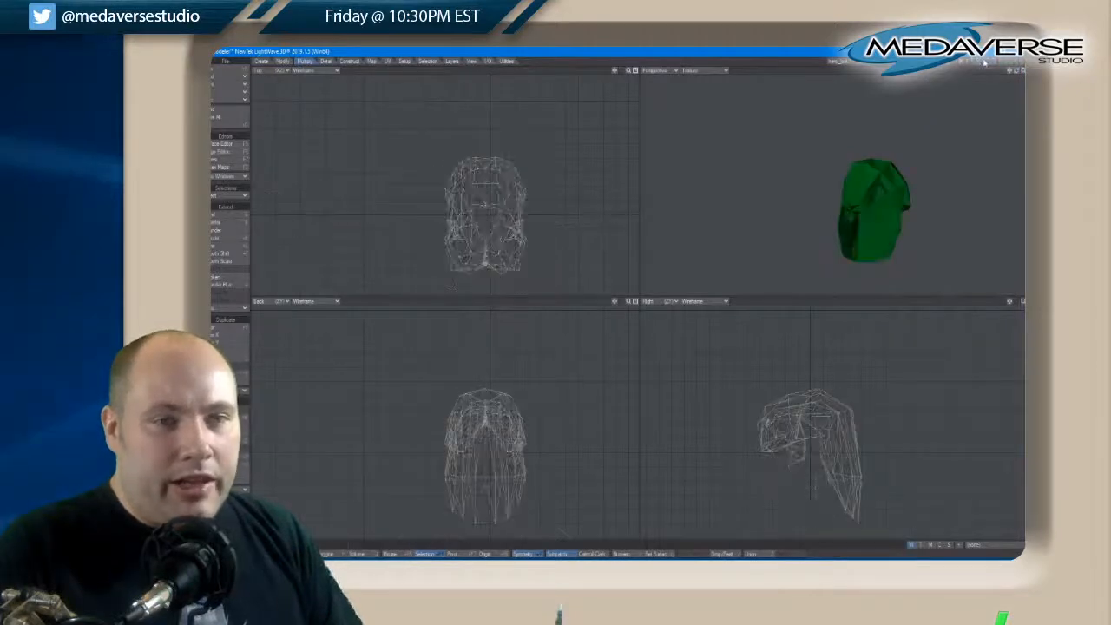
{"action": "left_click", "coordinate": [987, 61]}
{"action": "left_click", "coordinate": [996, 61]}
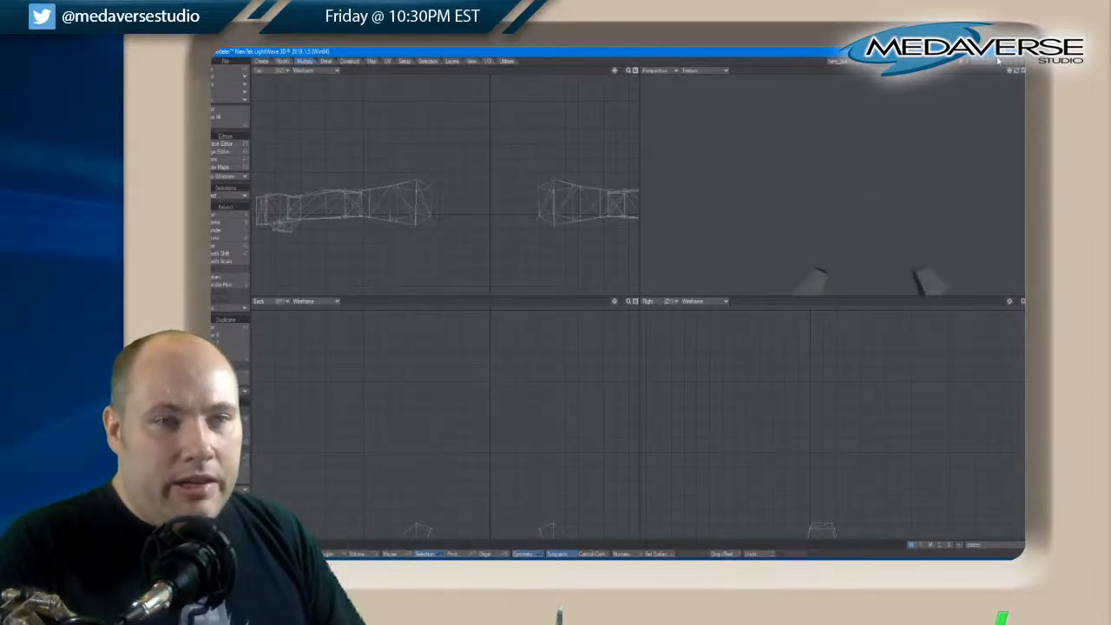
{"action": "left_click", "coordinate": [996, 65]}
{"action": "left_click", "coordinate": [995, 62]}
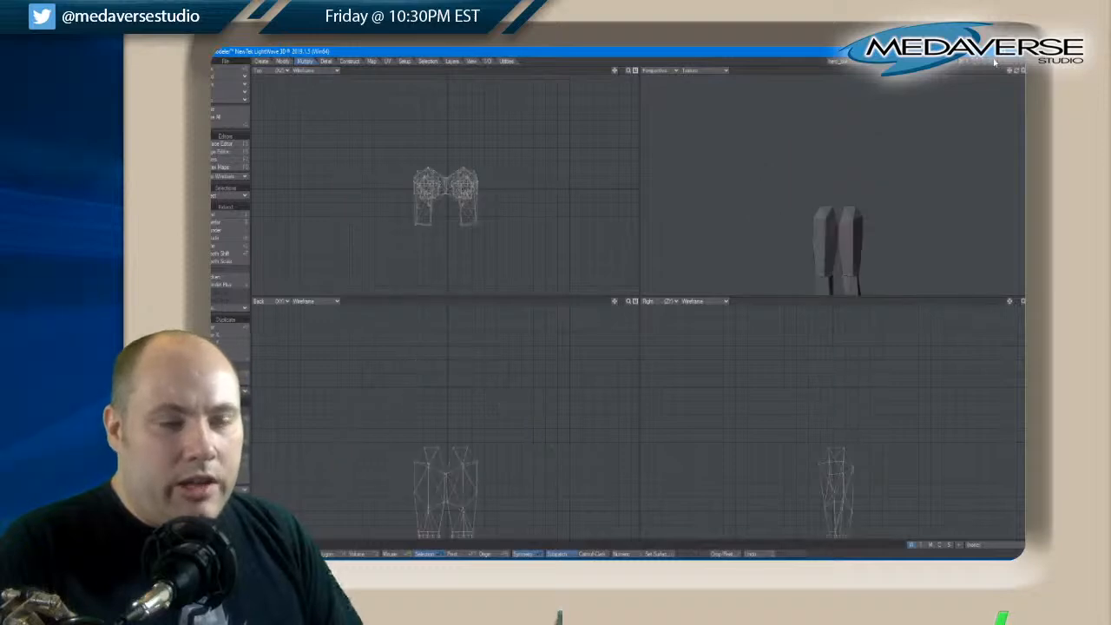
{"action": "key", "text": "a"}
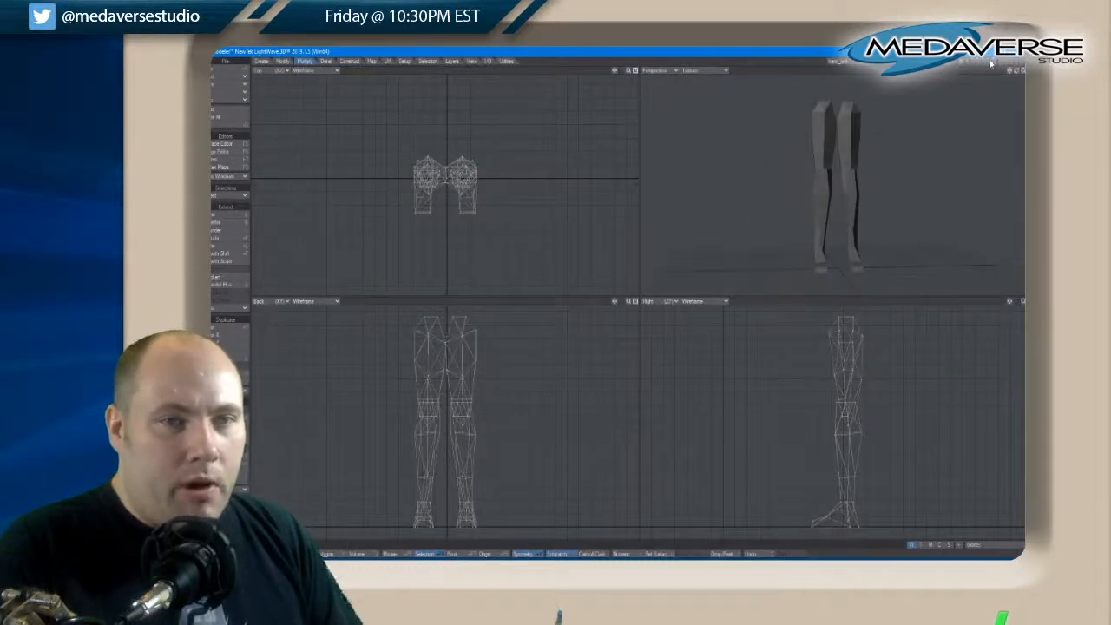
Show the torso, arms and head layers as a background reference behind the legs layer and inspect the legs
{"action": "left_click", "coordinate": [991, 68]}
{"action": "left_click", "coordinate": [984, 67], "text": "shift"}
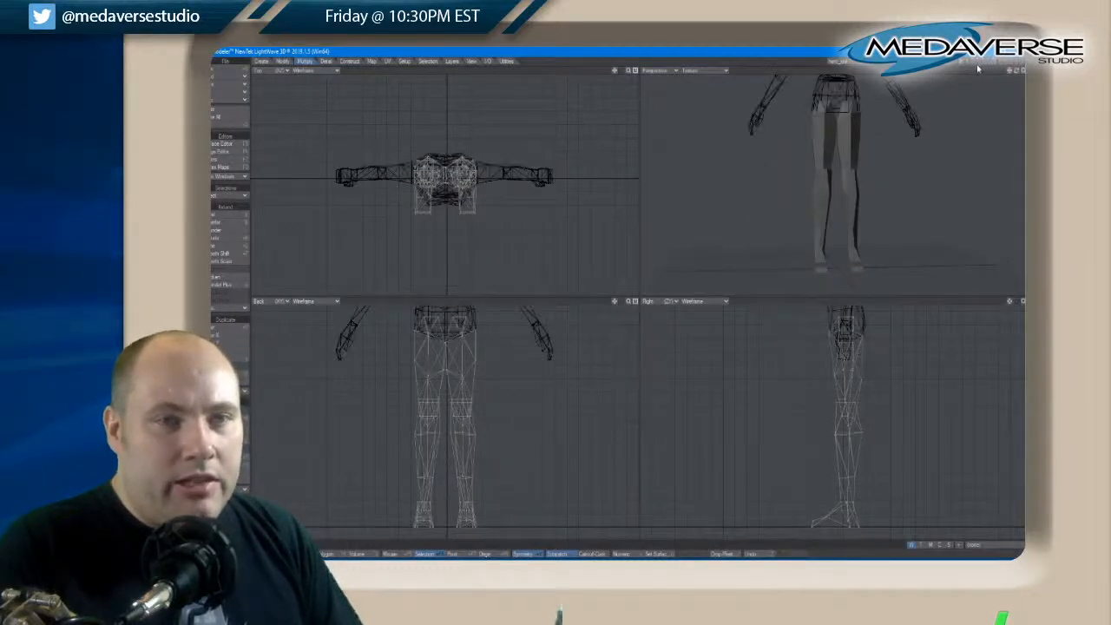
{"action": "left_click", "coordinate": [978, 67], "text": "shift"}
{"action": "left_click_drag", "start_coordinate": [1007, 72], "coordinate": [1022, 74]}
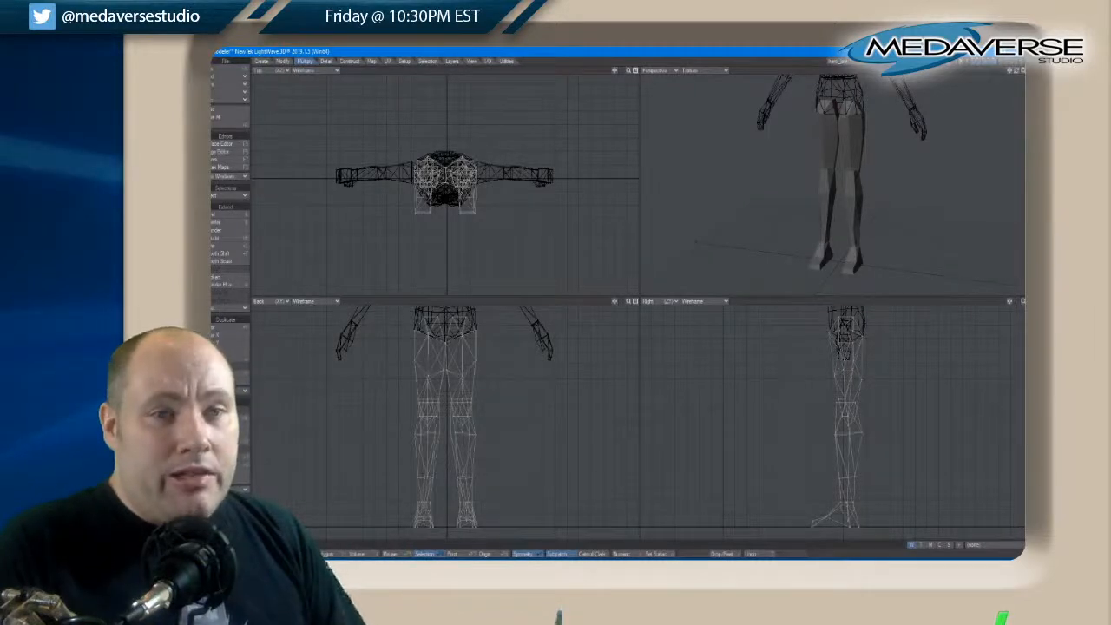
Display the head and hair layers together without the body and inspect them from several angles
{"action": "left_click", "coordinate": [977, 62]}
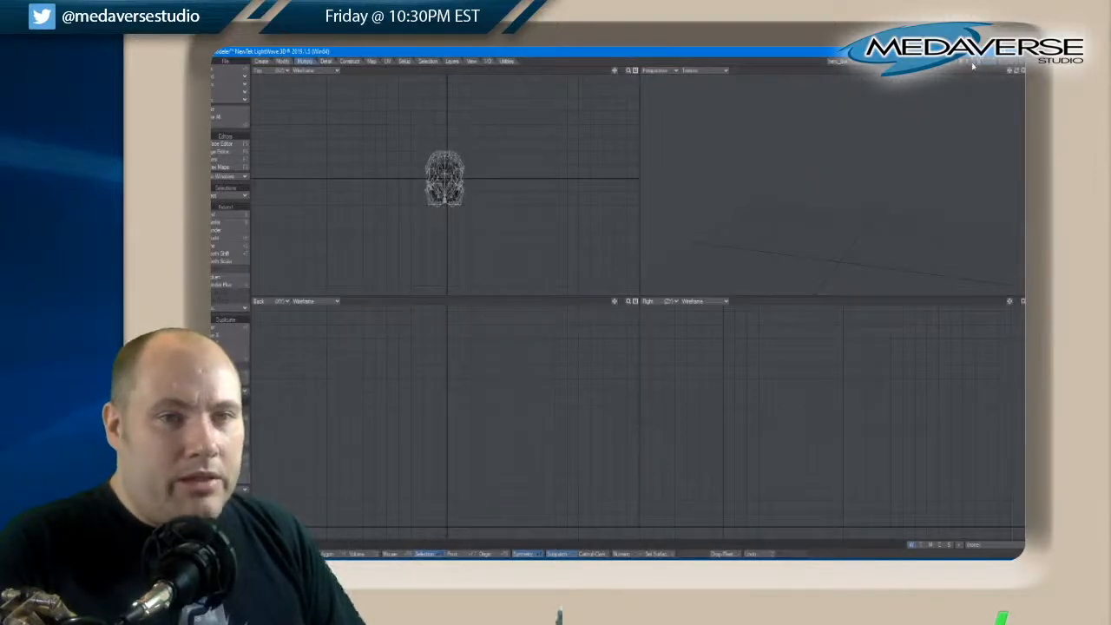
{"action": "left_click", "coordinate": [974, 62]}
{"action": "left_click", "coordinate": [977, 62]}
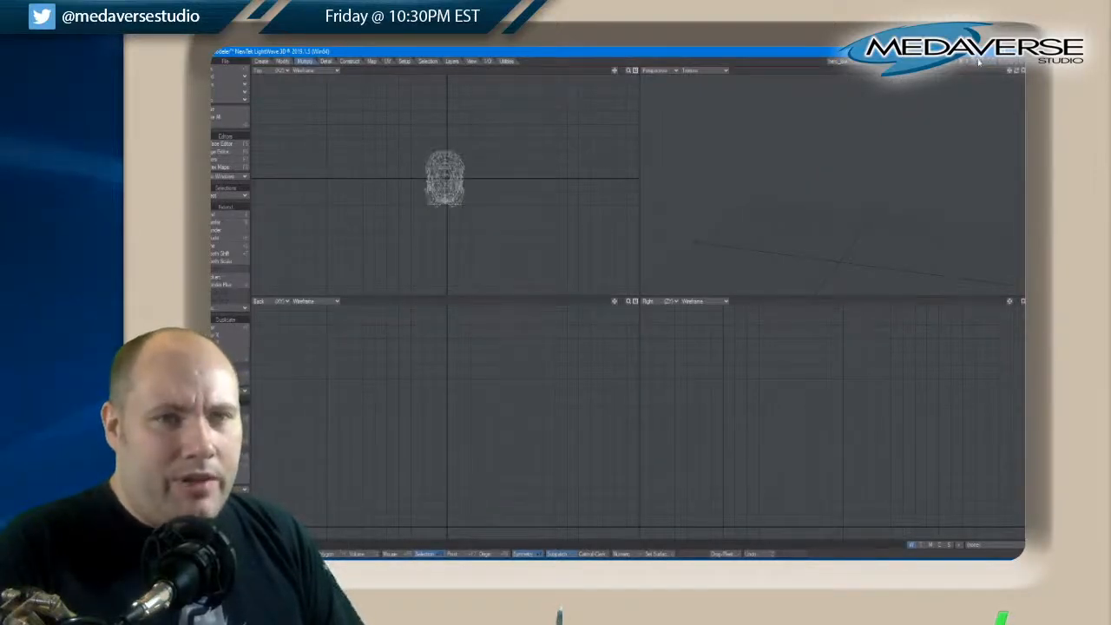
{"action": "key", "text": "a"}
{"action": "left_click_drag", "start_coordinate": [1019, 72], "coordinate": [1019, 71]}
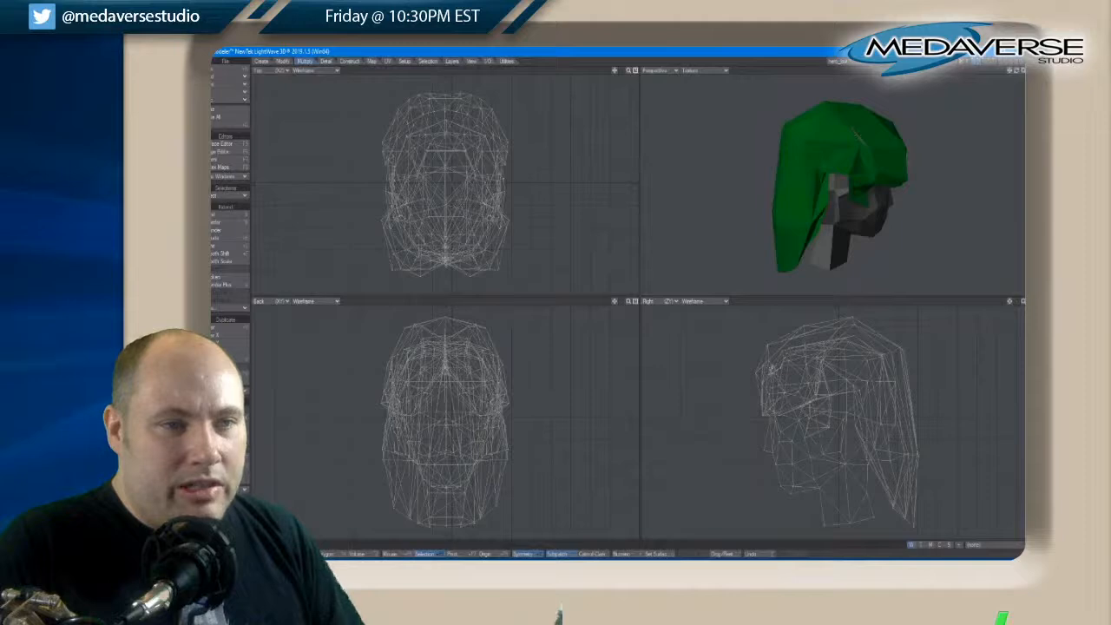
{"action": "left_click_drag", "start_coordinate": [1018, 72], "coordinate": [1017, 75]}
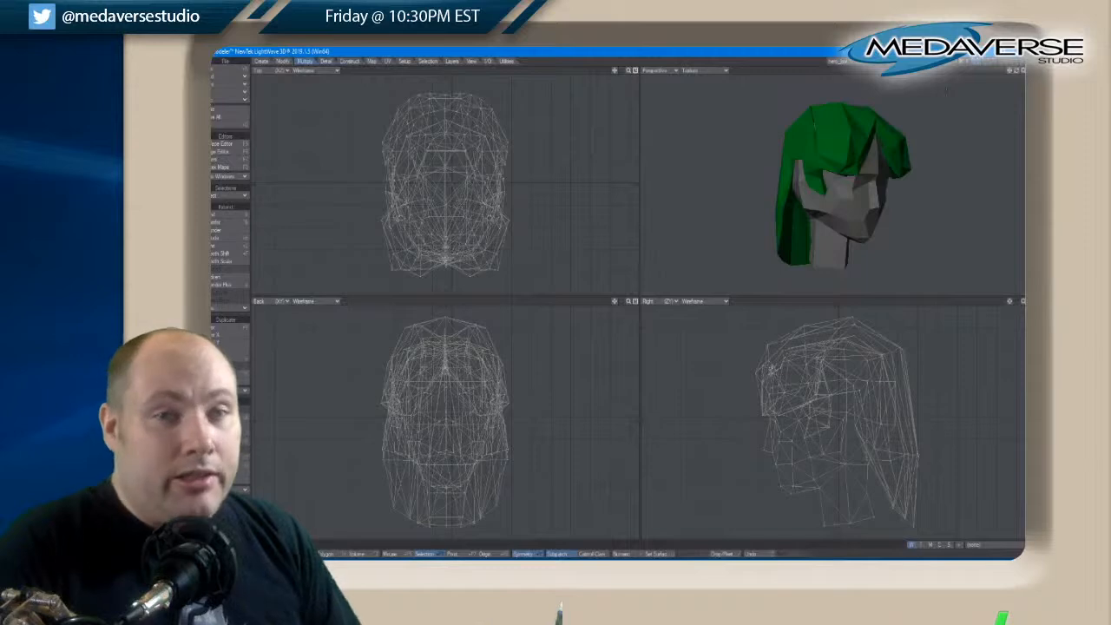
Isolate the legs layer and inspect the legs from the front and side
{"action": "left_click", "coordinate": [994, 62]}
{"action": "left_click", "coordinate": [987, 62]}
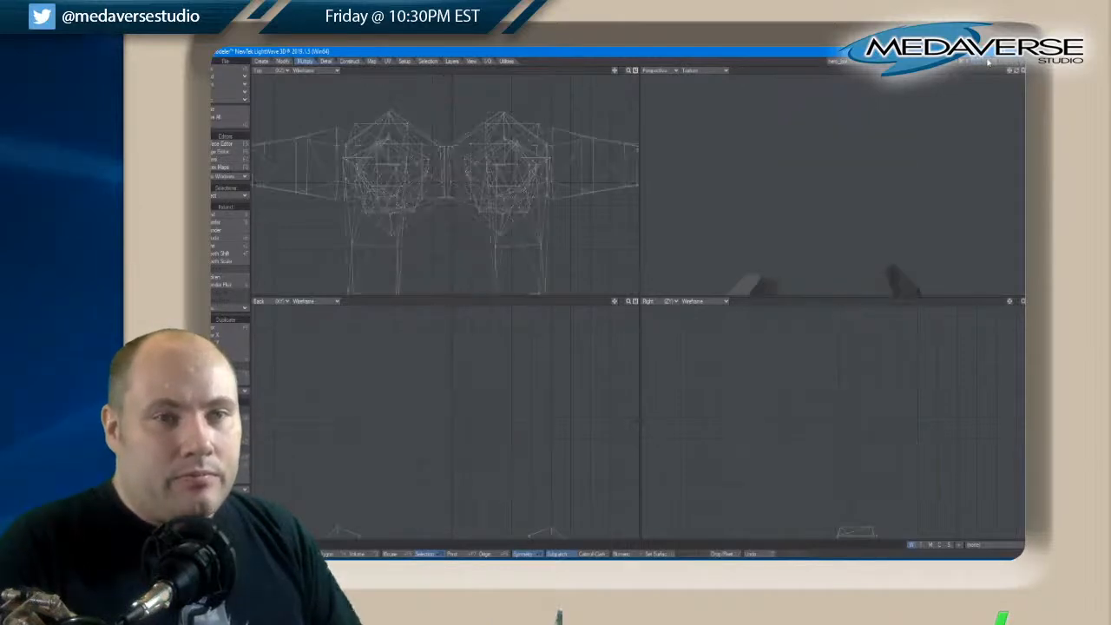
{"action": "left_click", "coordinate": [993, 64]}
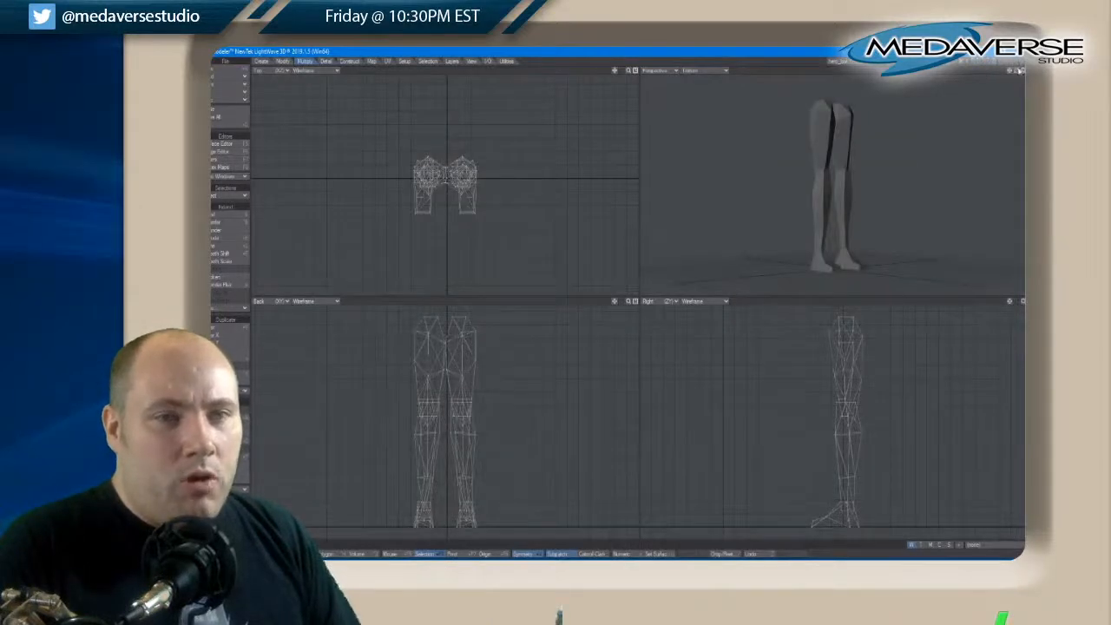
{"action": "left_click_drag", "start_coordinate": [1018, 70], "coordinate": [1018, 71]}
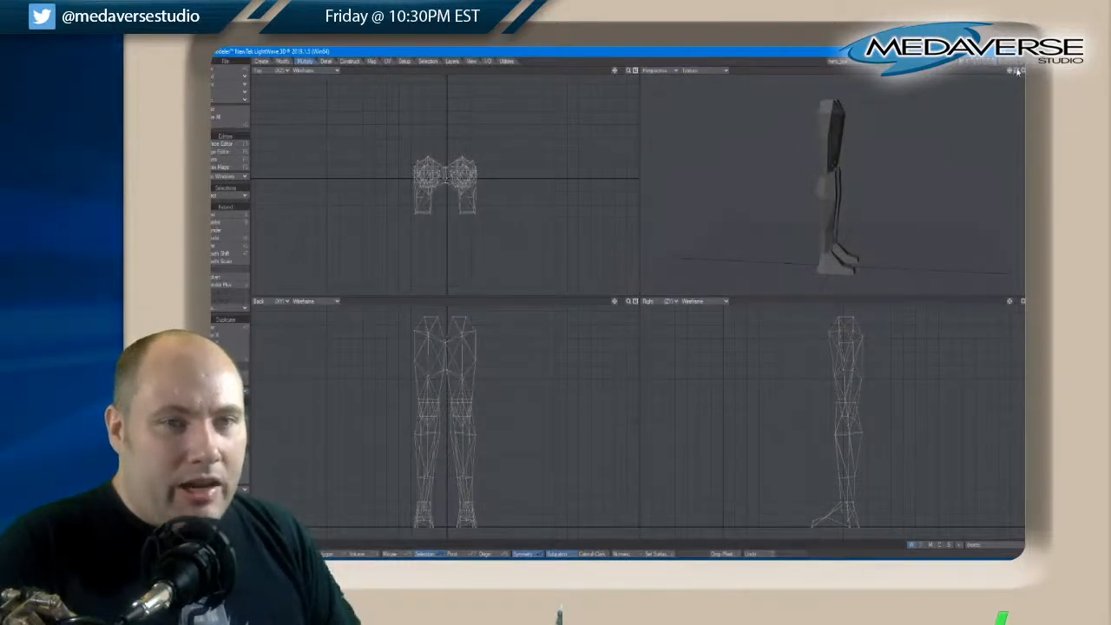
{"action": "left_click_drag", "start_coordinate": [1018, 72], "coordinate": [1011, 75]}
Bring all the body part layers back to the foreground and frame the whole character
{"action": "left_click", "coordinate": [990, 63], "text": "shift"}
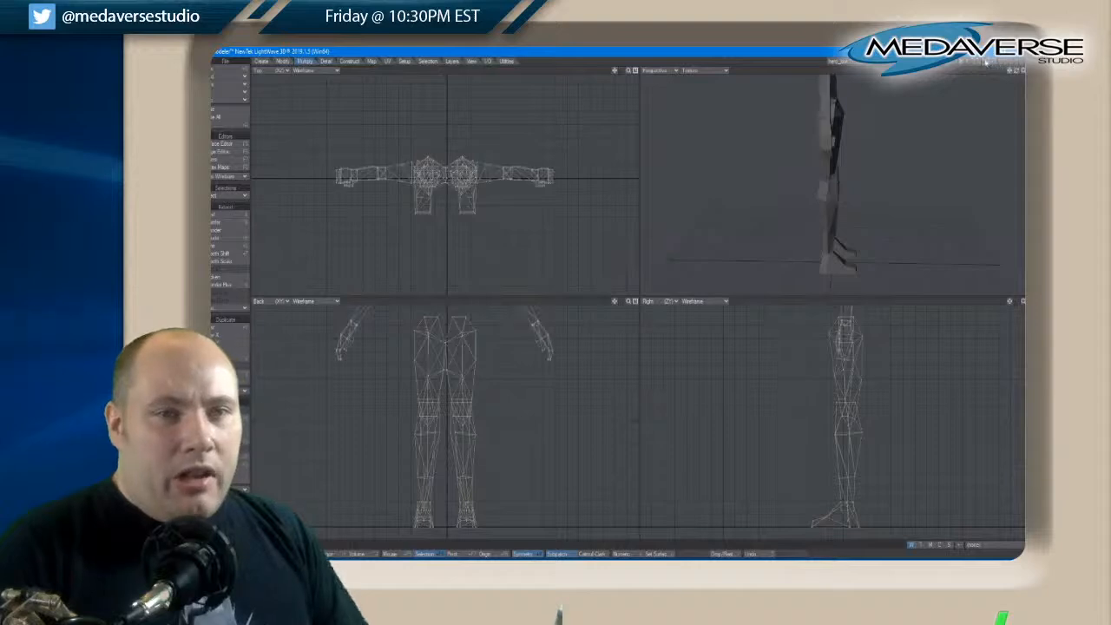
{"action": "left_click", "coordinate": [984, 62], "text": "shift"}
{"action": "left_click", "coordinate": [977, 62], "text": "shift"}
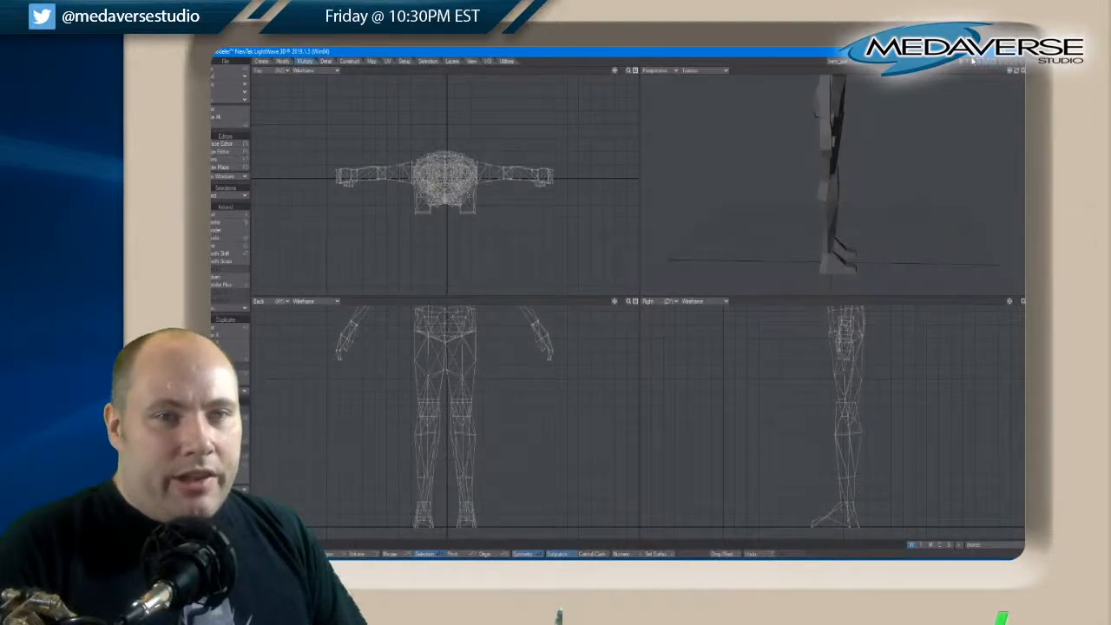
{"action": "key", "text": "a"}
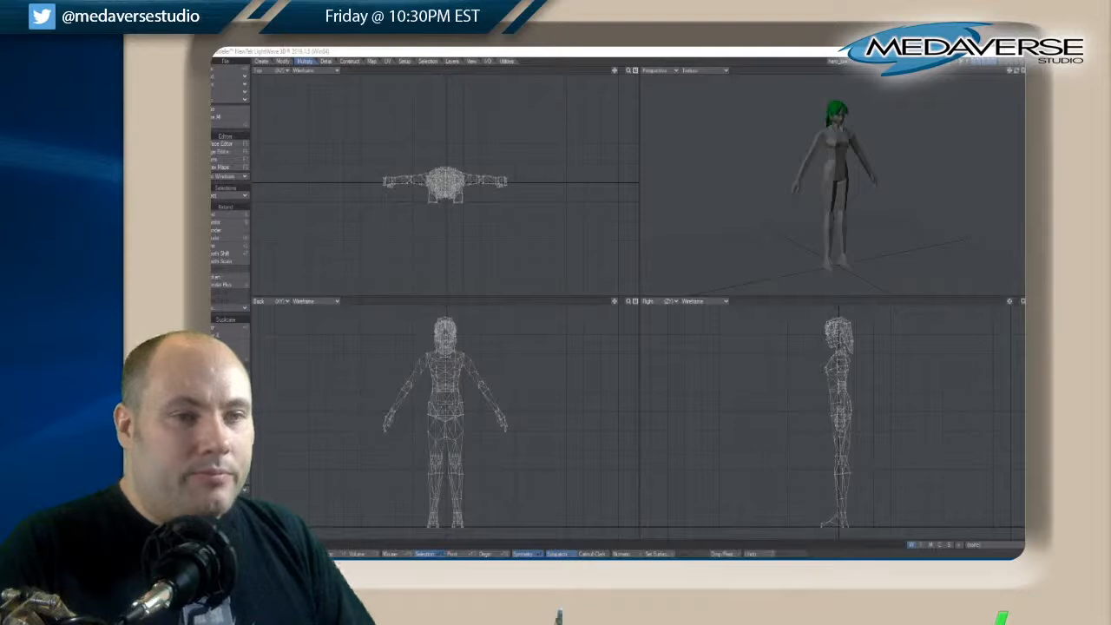
Make the legs the only foreground layer, with the head, hair, torso and arms as background layers
{"action": "left_click", "coordinate": [995, 63]}
{"action": "left_click", "coordinate": [974, 65], "text": "shift"}
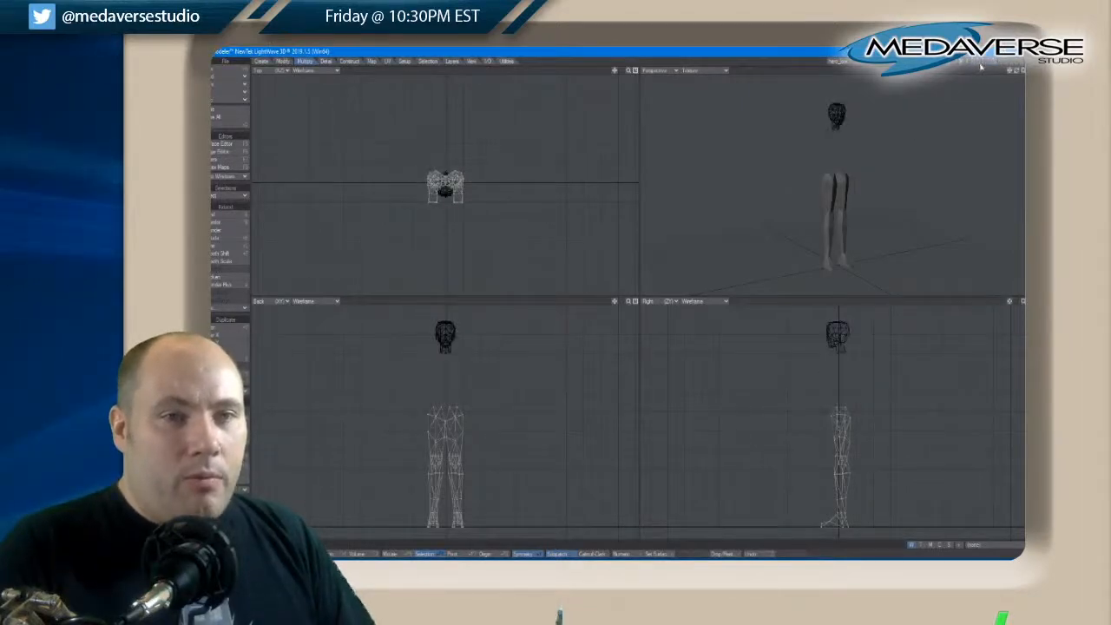
{"action": "left_click", "coordinate": [980, 65], "text": "shift"}
{"action": "left_click", "coordinate": [986, 63], "text": "shift"}
{"action": "left_click", "coordinate": [986, 66], "text": "shift"}
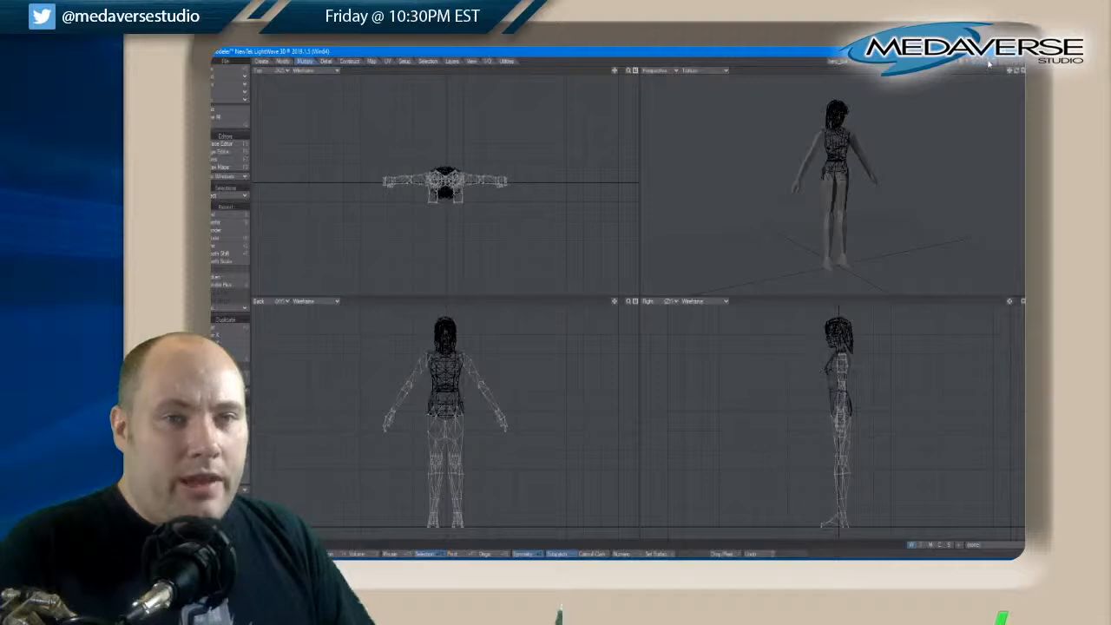
{"action": "left_click", "coordinate": [990, 60], "text": "shift"}
{"action": "left_click", "coordinate": [991, 66], "text": "shift"}
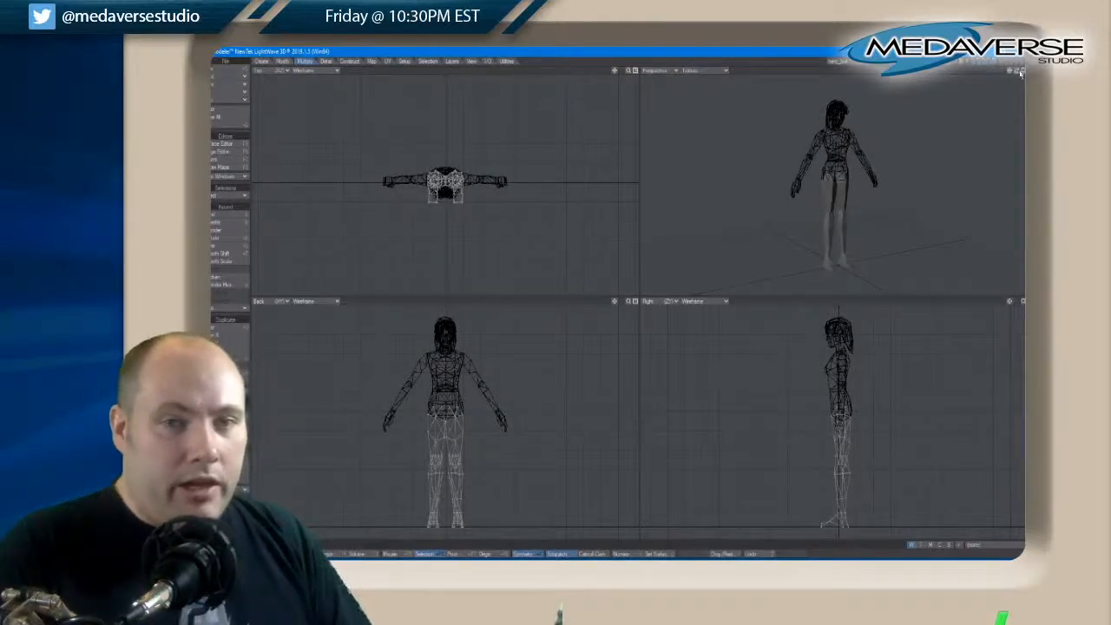
{"action": "left_click_drag", "start_coordinate": [1018, 72], "coordinate": [1017, 71]}
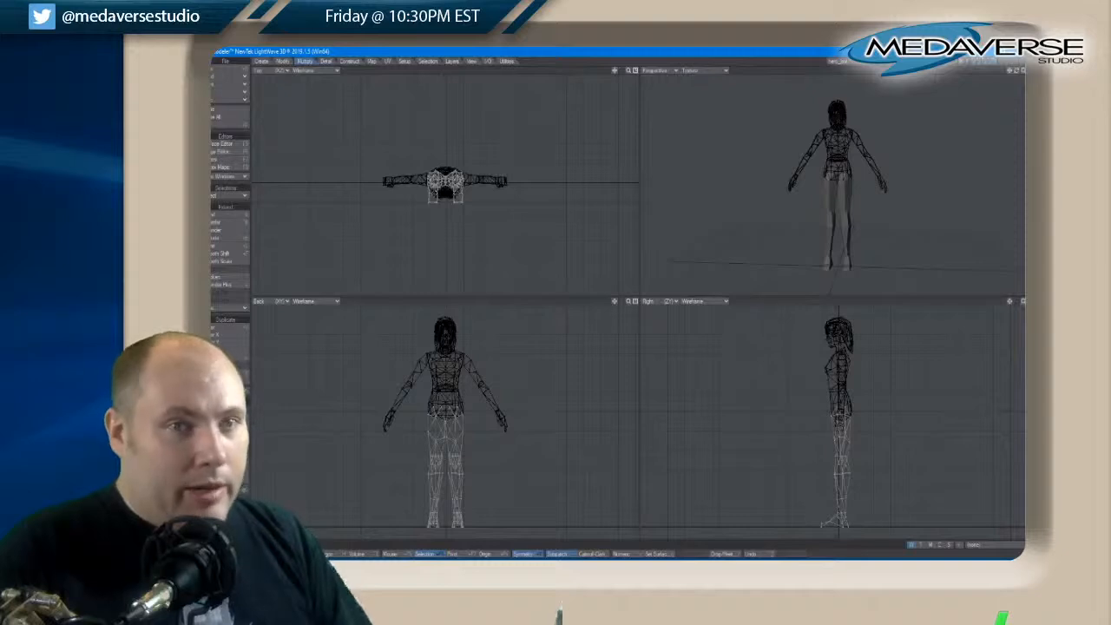
Frame the legs layer on its own, then restore the other body parts as background layers
{"action": "left_click", "coordinate": [994, 62]}
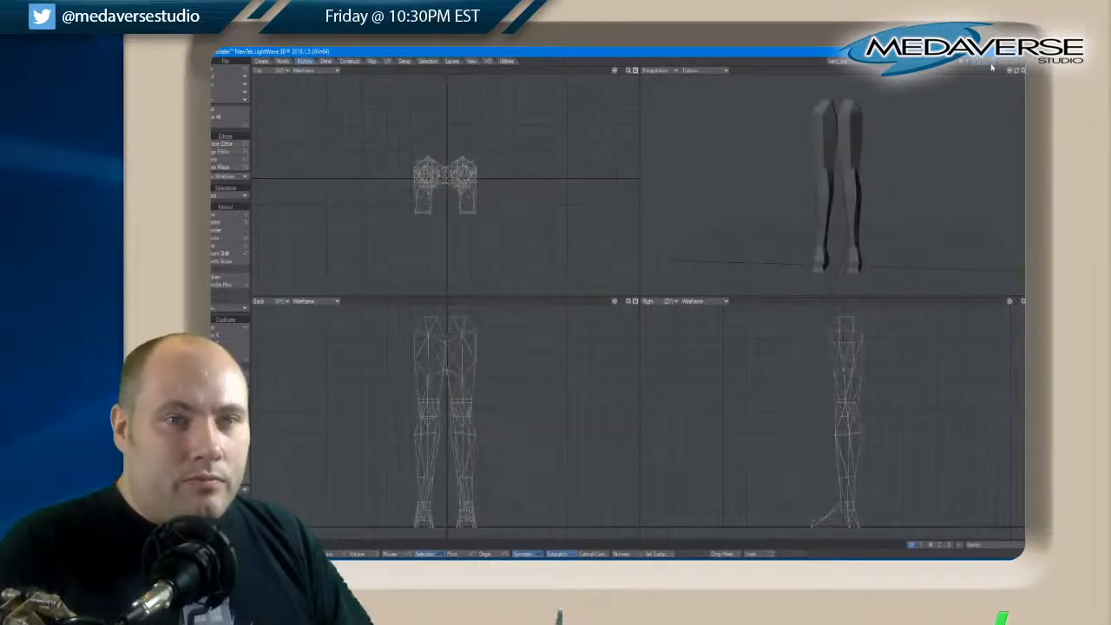
{"action": "left_click", "coordinate": [989, 64], "text": "shift"}
{"action": "left_click", "coordinate": [985, 63], "text": "shift"}
{"action": "left_click", "coordinate": [980, 64], "text": "shift"}
{"action": "left_click", "coordinate": [977, 63], "text": "shift"}
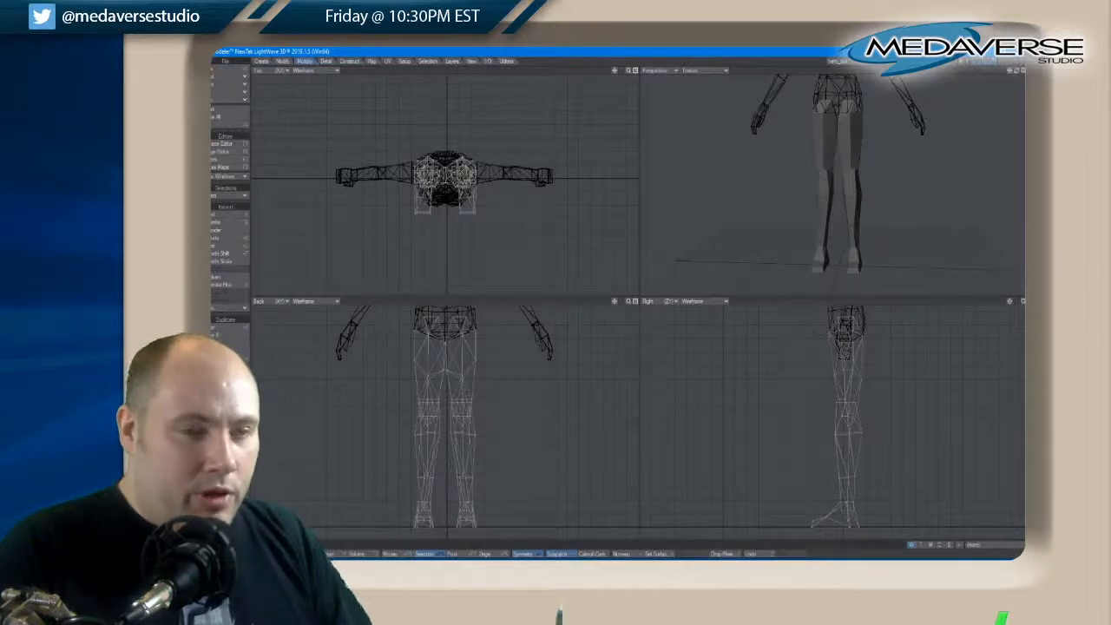
Select the point at the front of the knee and adjust its position with the Move tool
{"action": "left_click_drag", "start_coordinate": [1017, 75], "coordinate": [1017, 76]}
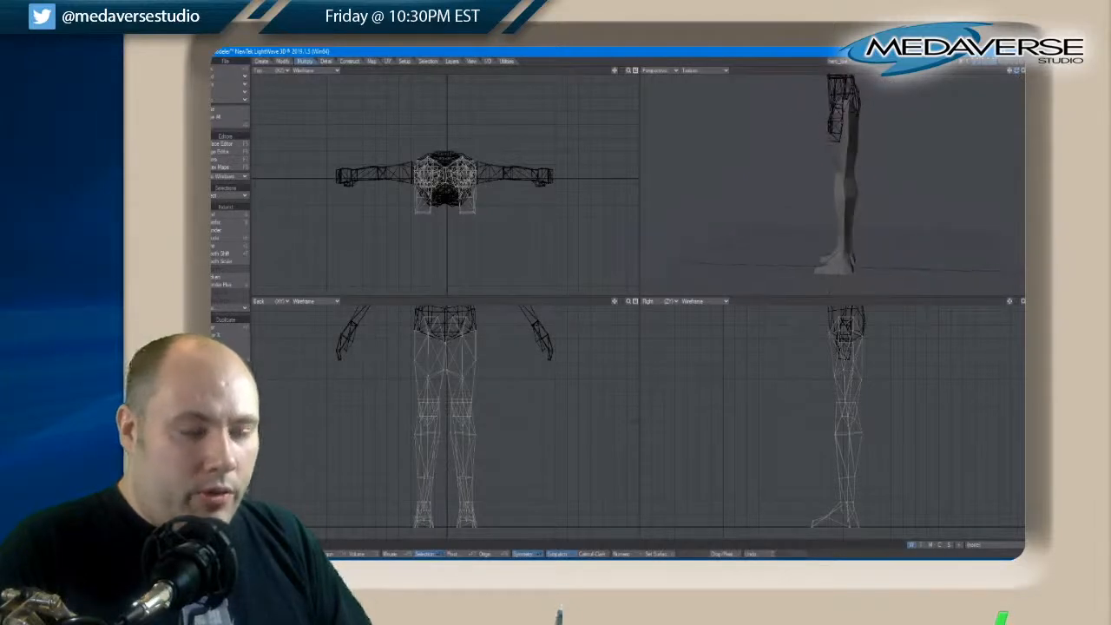
{"action": "key", "text": "space"}
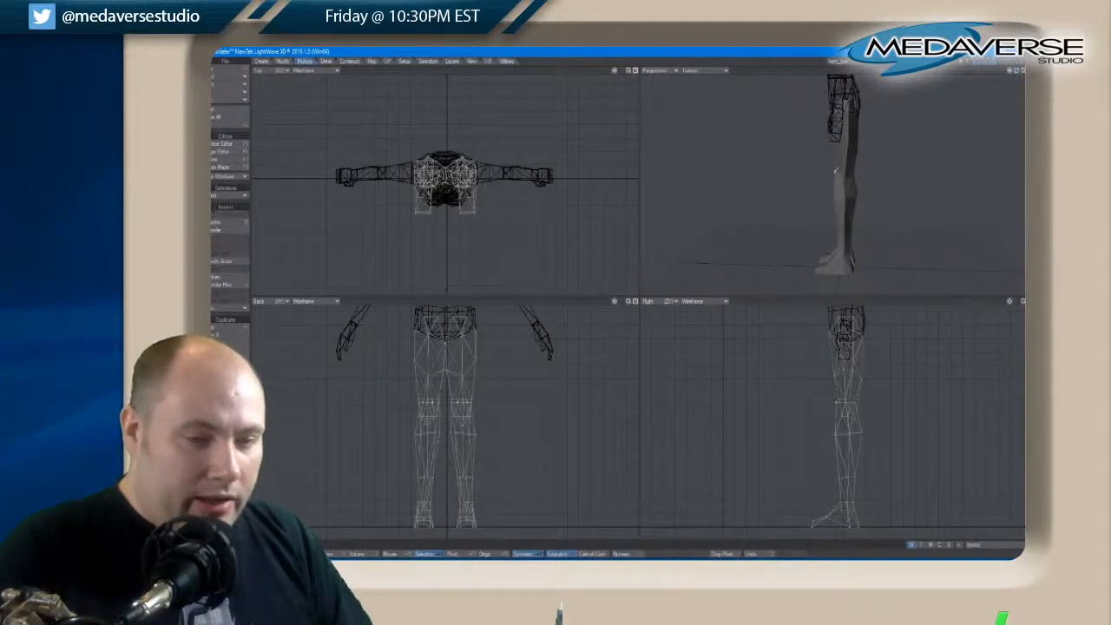
{"action": "left_click", "coordinate": [836, 403]}
{"action": "key", "text": "t"}
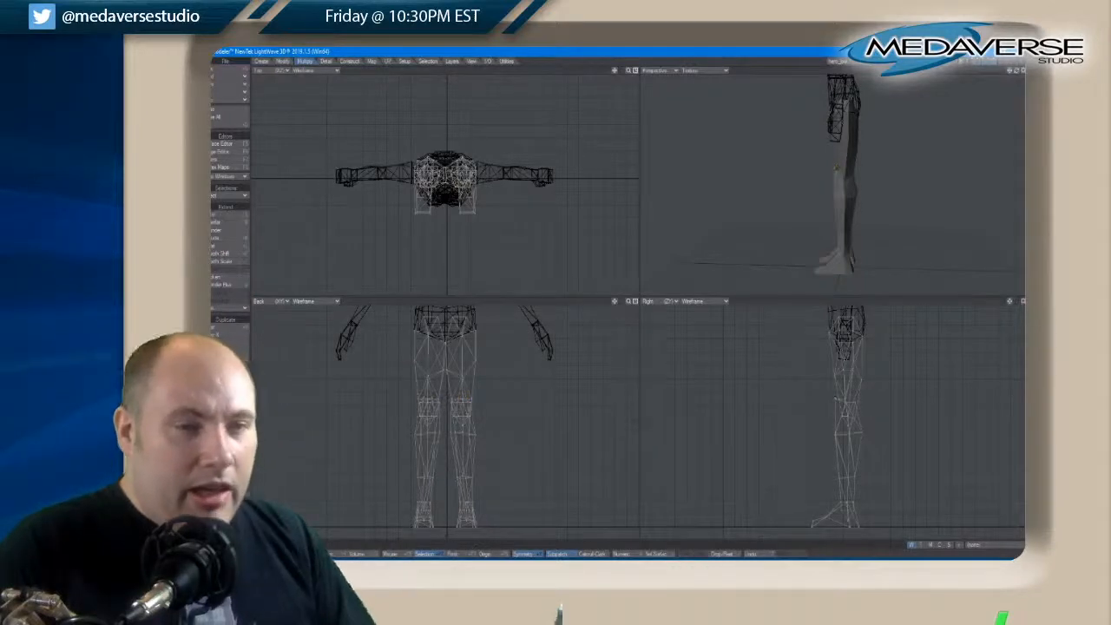
{"action": "left_click_drag", "start_coordinate": [1018, 74], "coordinate": [1020, 75]}
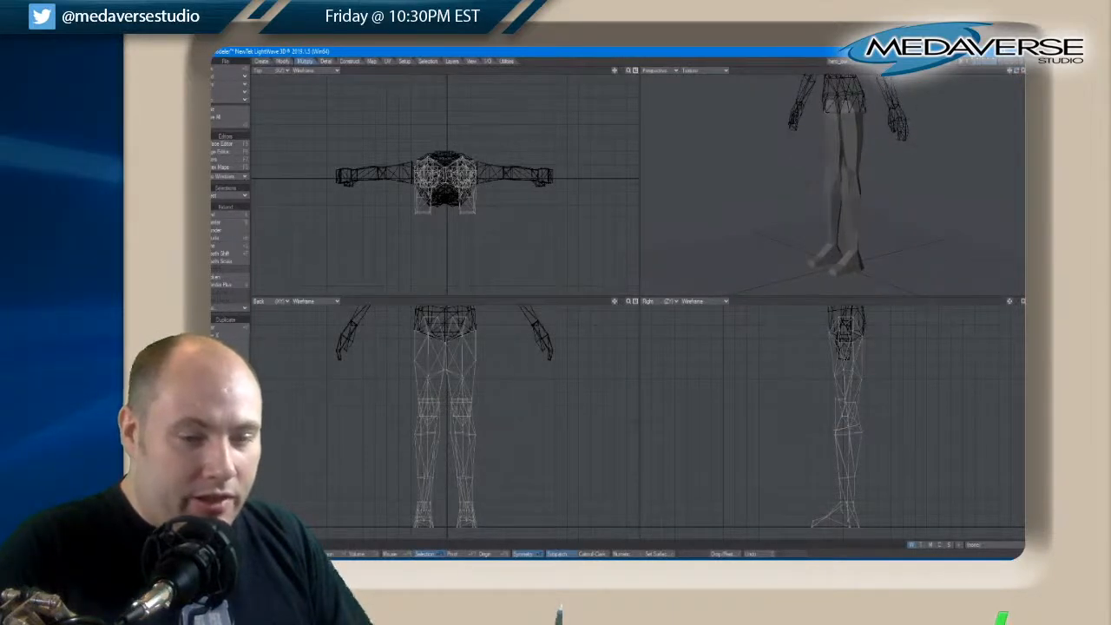
Select the ring of points just below the knees, raise it slightly in the side view, and clear the selection
{"action": "mouse_move", "coordinate": [834, 431]}
{"action": "right_mouse_down"}
{"action": "mouse_move", "coordinate": [864, 435]}
{"action": "mouse_move", "coordinate": [863, 425]}
{"action": "right_mouse_up"}
{"action": "key", "text": "t"}
{"action": "left_click_drag", "start_coordinate": [847, 442], "coordinate": [847, 437]}
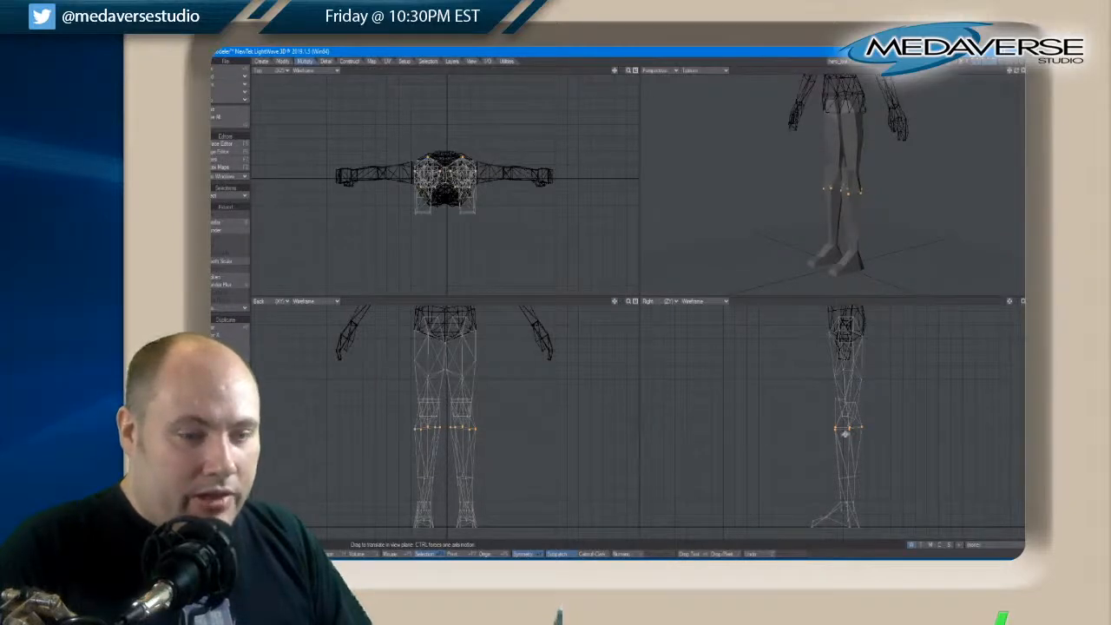
{"action": "key", "text": "space"}
{"action": "mouse_move", "coordinate": [827, 423]}
{"action": "right_mouse_down"}
{"action": "mouse_move", "coordinate": [870, 429]}
{"action": "mouse_move", "coordinate": [833, 419]}
{"action": "right_mouse_up"}
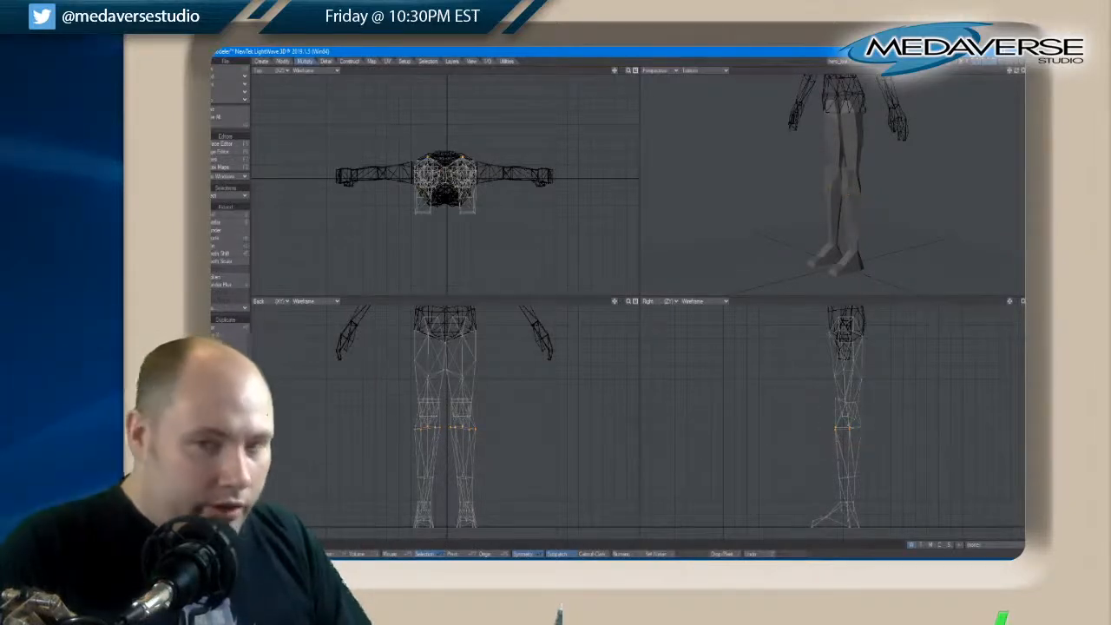
{"action": "key", "text": "slash"}
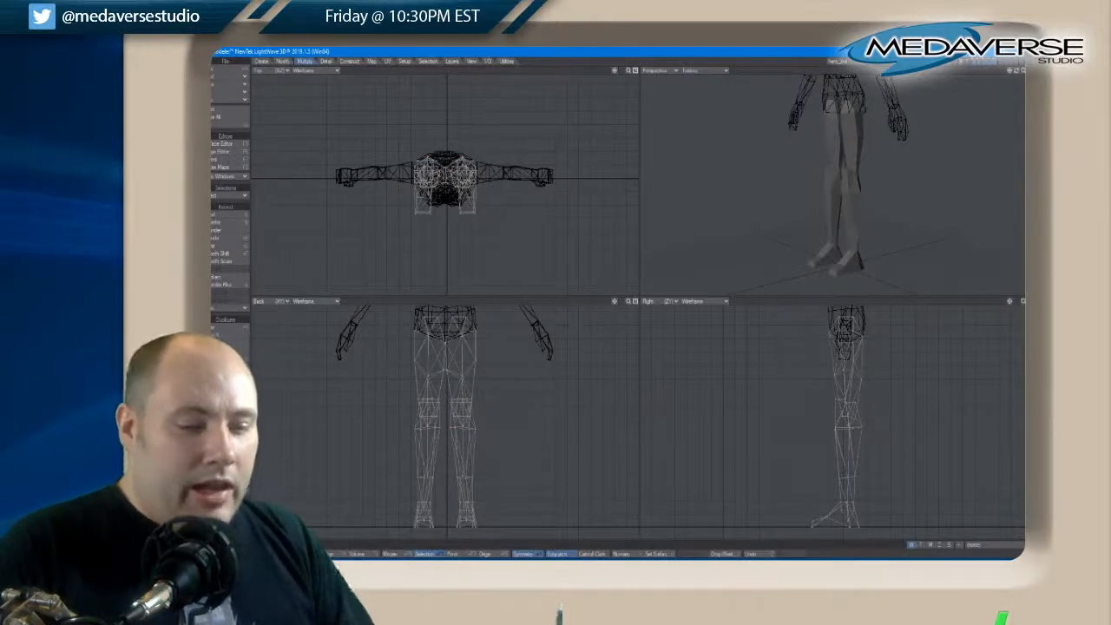
Select the points on top of the feet, adjust their position in the side view with the Move tool, and deselect them
{"action": "left_click", "coordinate": [854, 478]}
{"action": "key", "text": "t"}
{"action": "key", "text": "space"}
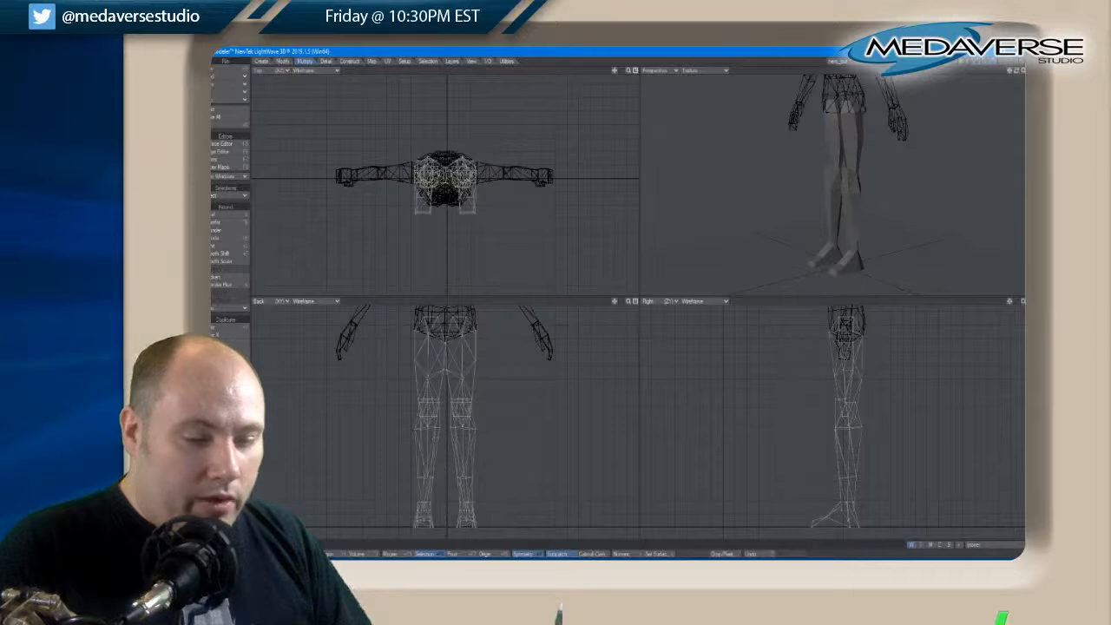
{"action": "key", "text": "t"}
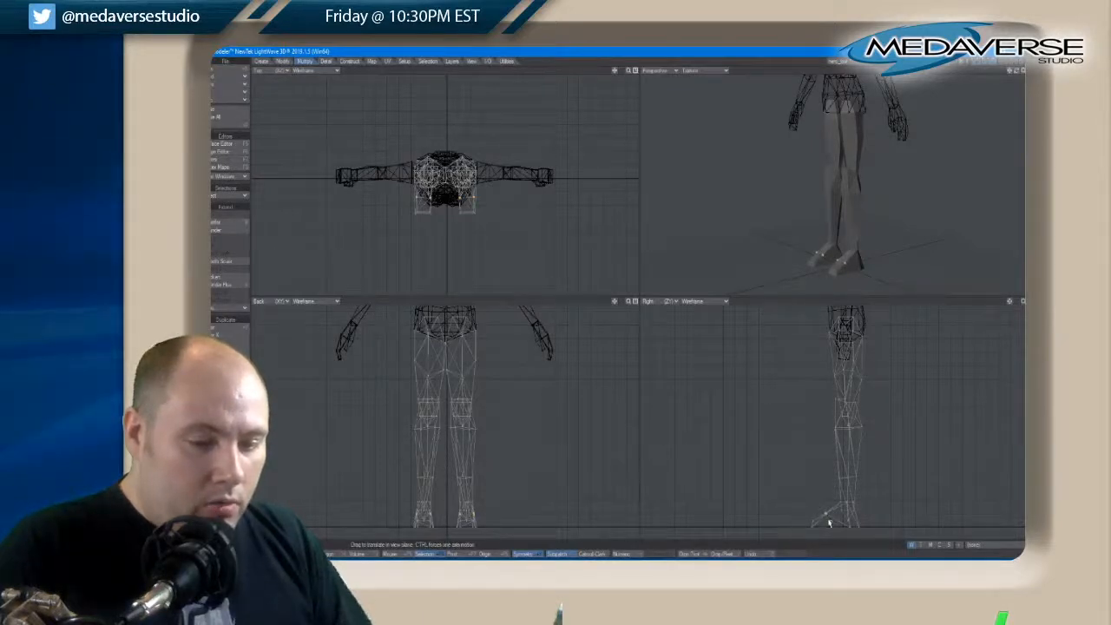
{"action": "left_click_drag", "start_coordinate": [829, 521], "coordinate": [829, 522]}
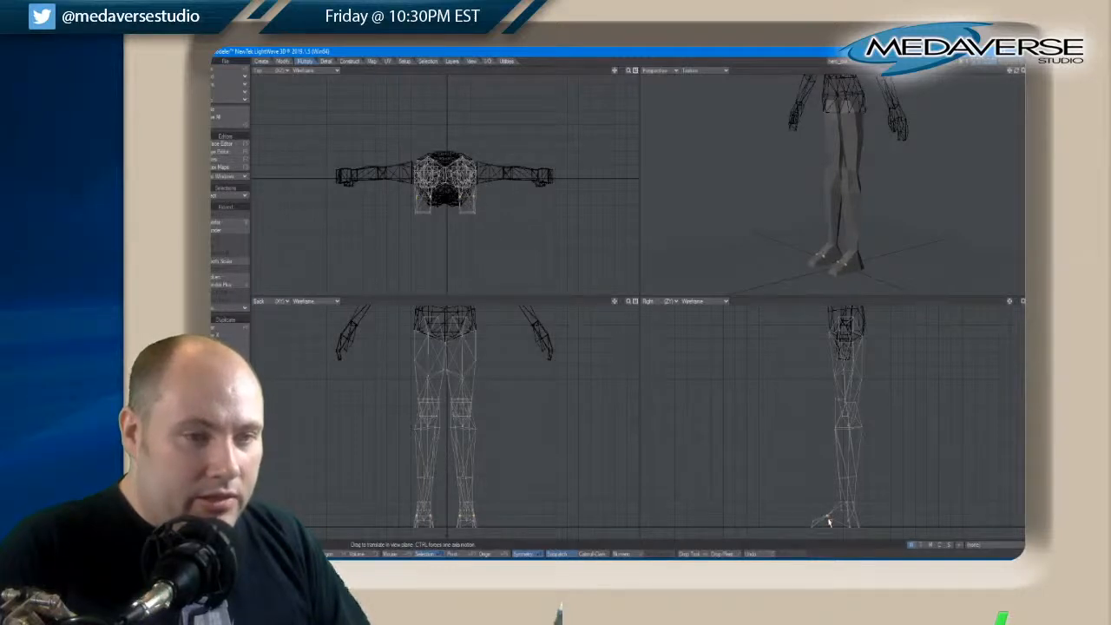
{"action": "key", "text": "space"}
{"action": "key", "text": "space"}
{"action": "key", "text": "space"}
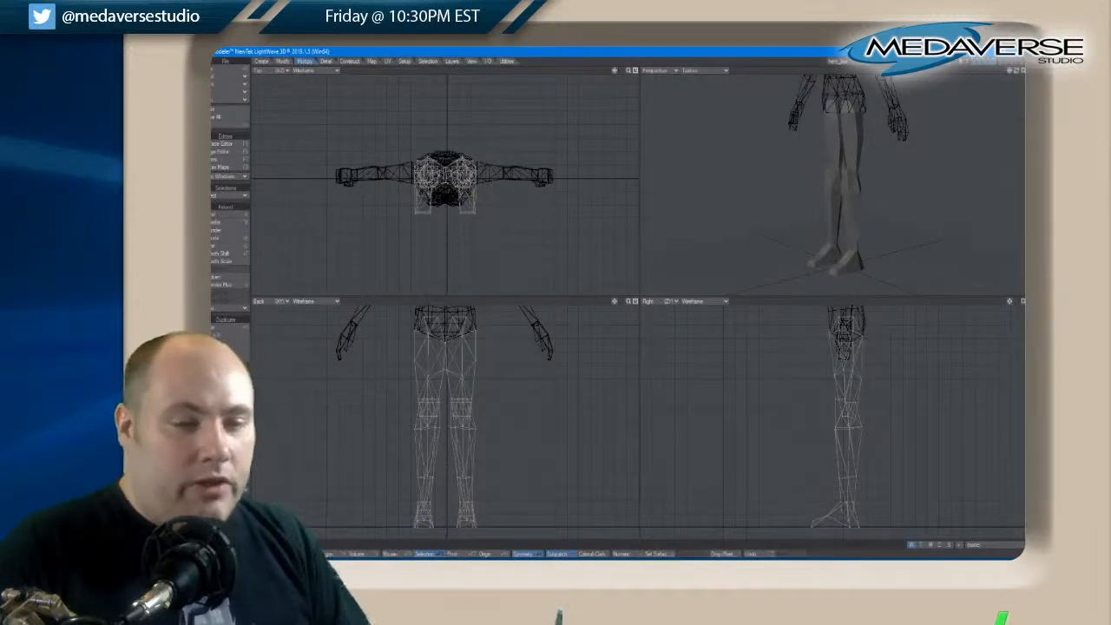
Select the hip, buttock and crotch points of the legs and align them to the last selected point
{"action": "left_click_drag", "start_coordinate": [1009, 304], "coordinate": [1009, 302]}
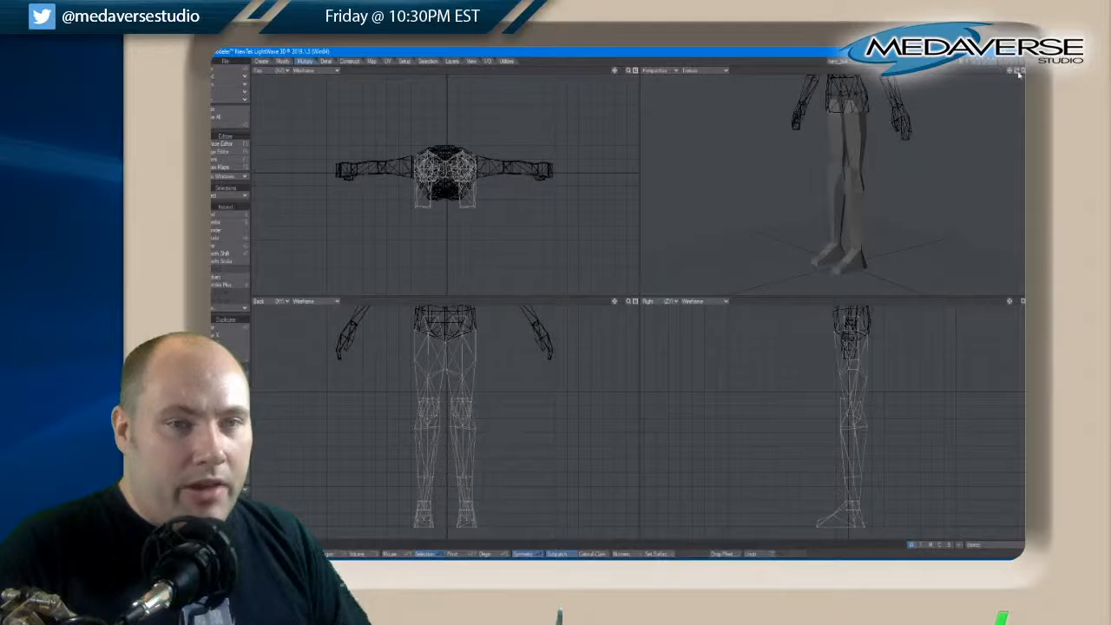
{"action": "left_click_drag", "start_coordinate": [1019, 74], "coordinate": [1019, 74]}
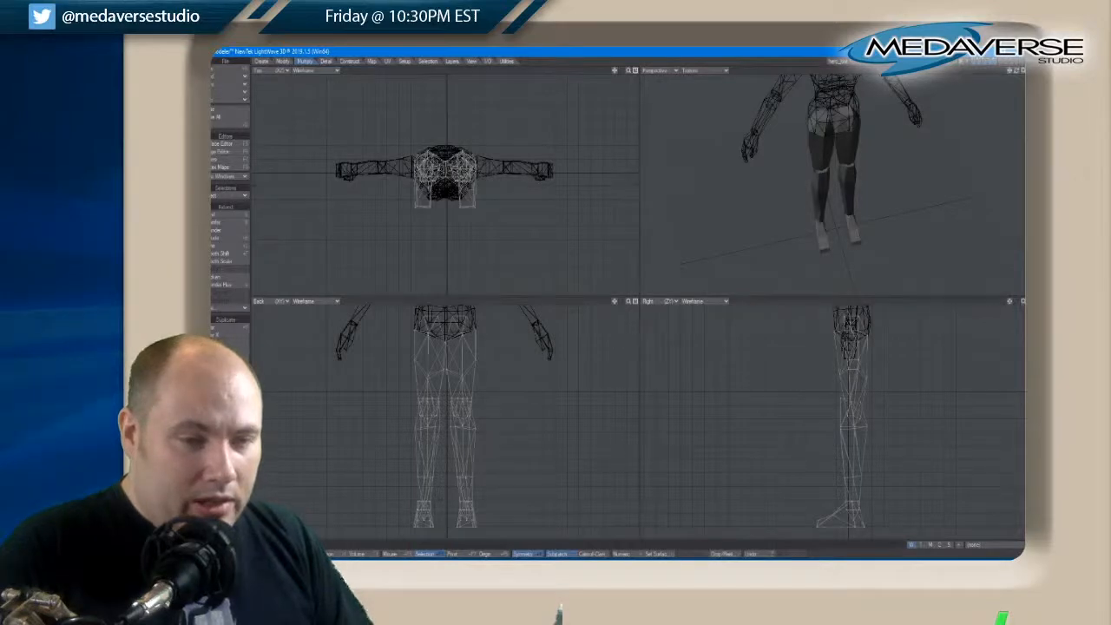
{"action": "key", "text": "ctrl+g"}
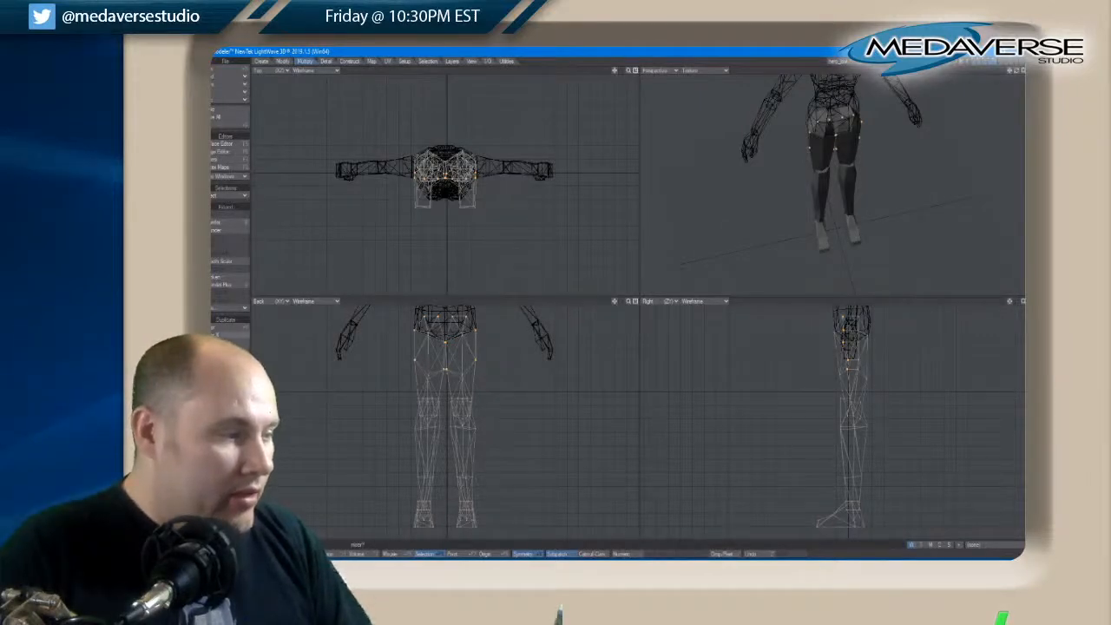
{"action": "left_click", "coordinate": [326, 62]}
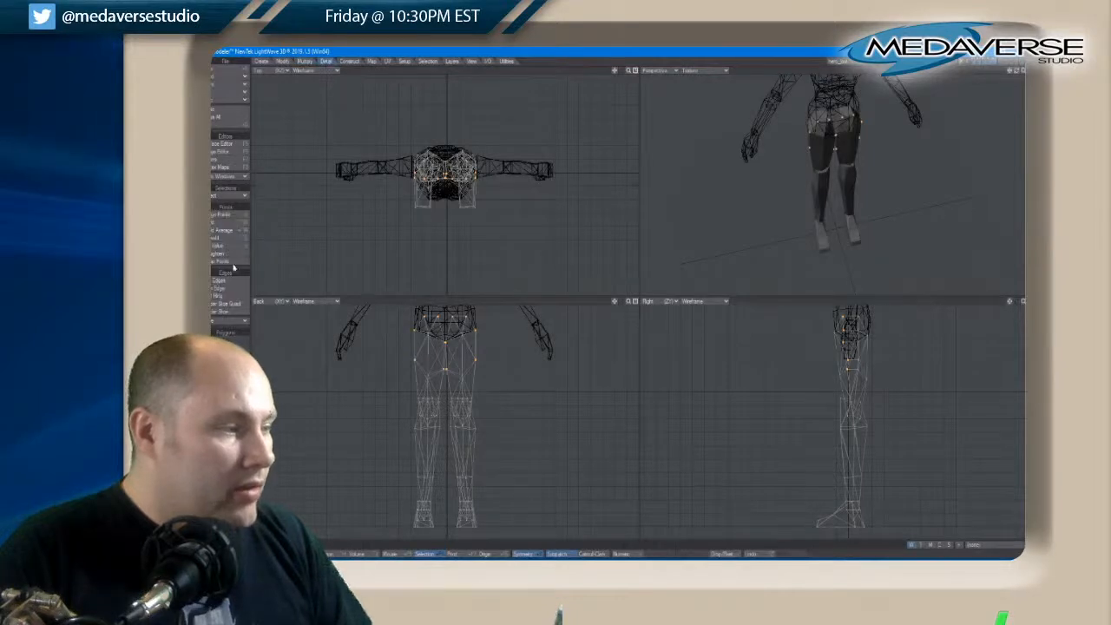
{"action": "left_click", "coordinate": [283, 62]}
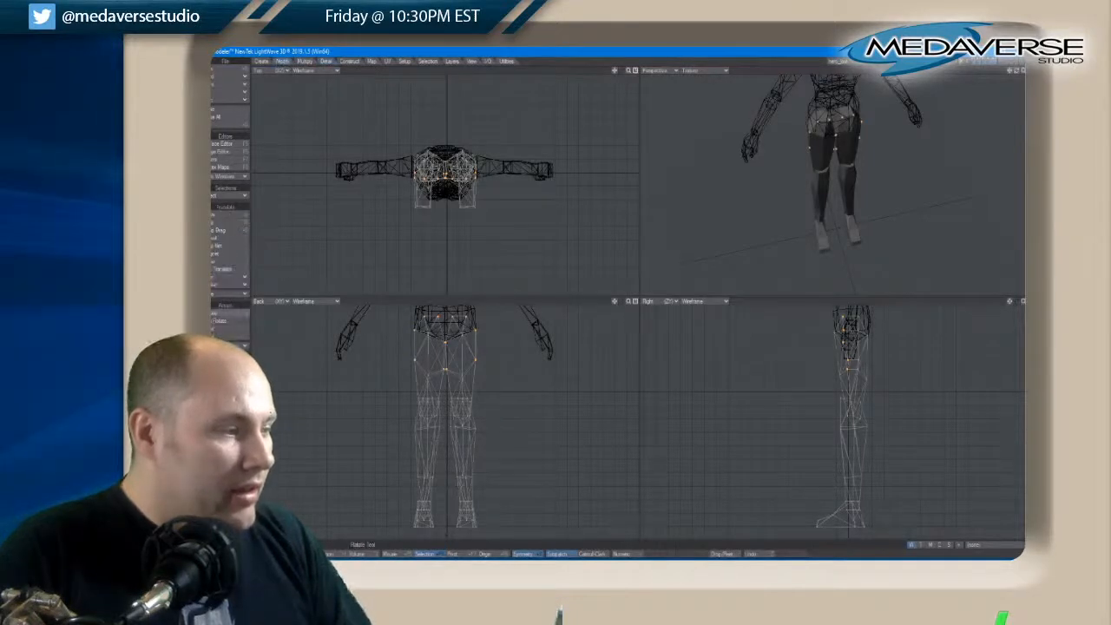
{"action": "left_click", "coordinate": [223, 278]}
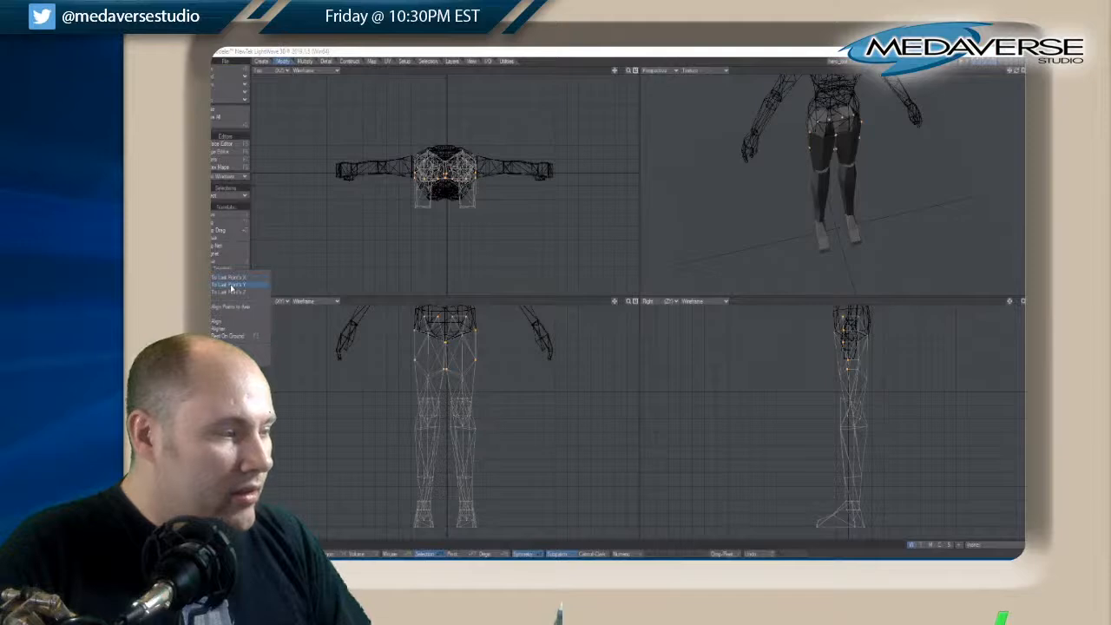
{"action": "left_click", "coordinate": [230, 285]}
{"action": "key", "text": "ctrl+z"}
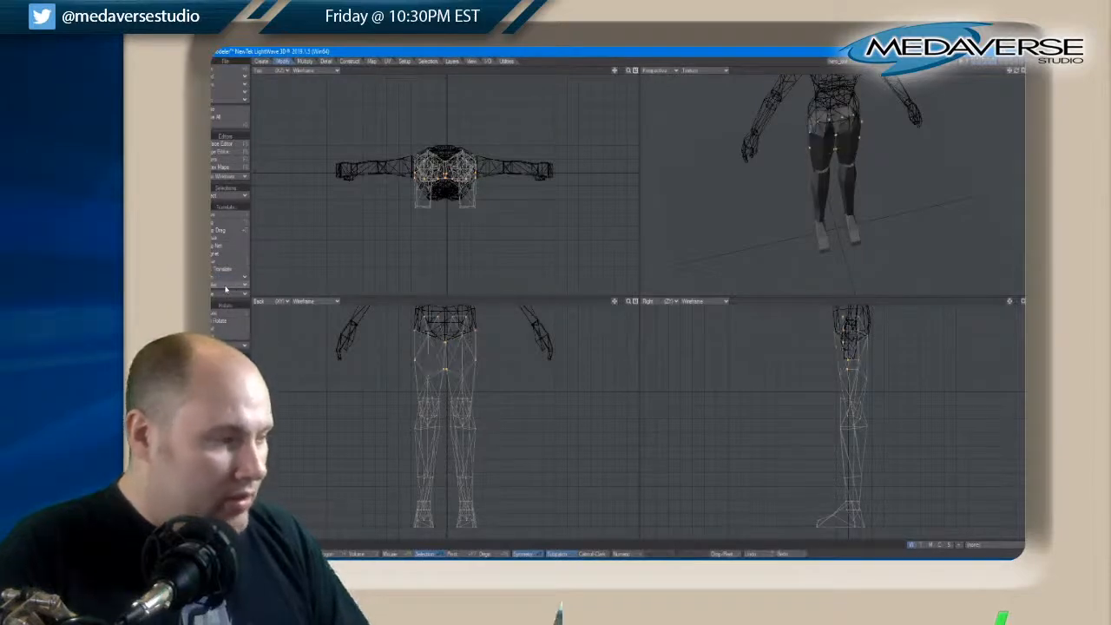
{"action": "left_click", "coordinate": [231, 285]}
{"action": "left_click", "coordinate": [243, 272]}
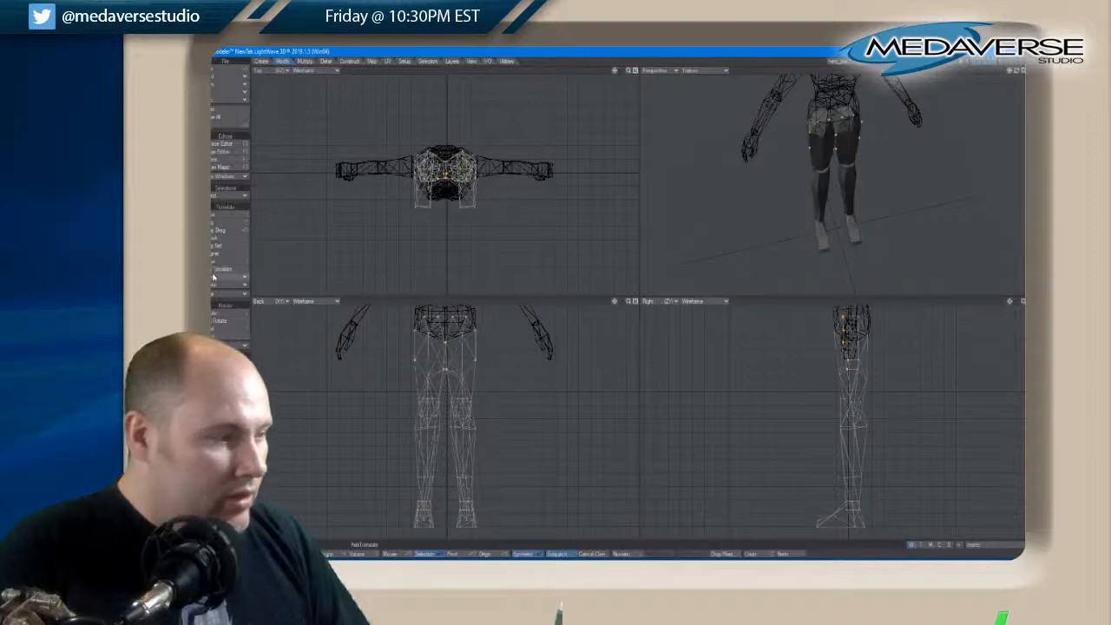
{"action": "left_click", "coordinate": [217, 282]}
{"action": "left_click", "coordinate": [219, 286]}
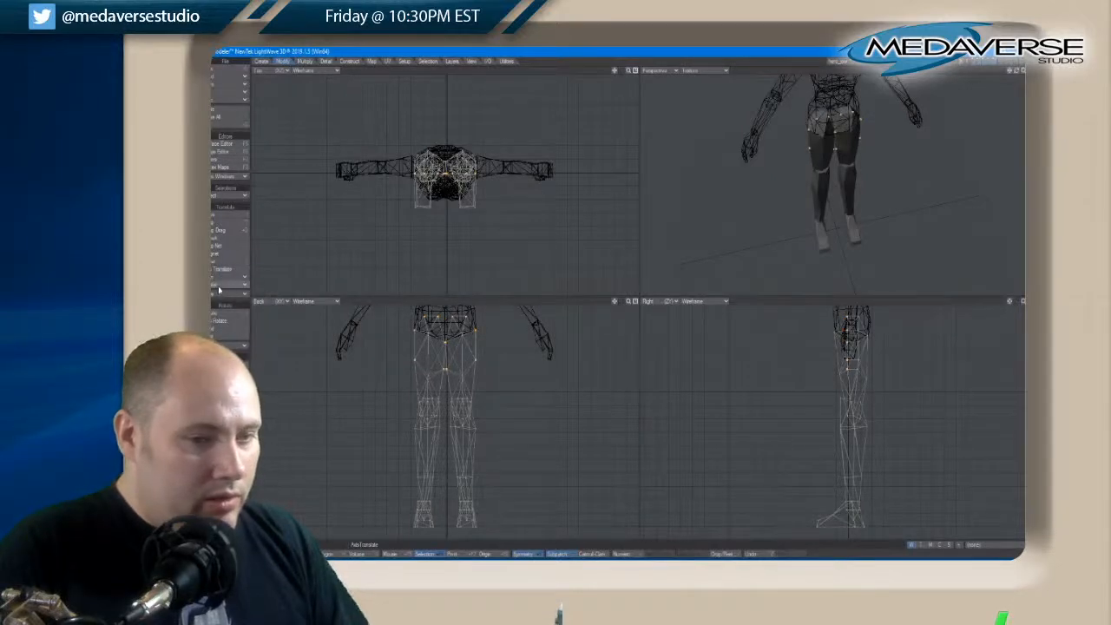
Shift the central column of hip and crotch points in the side view with the Move tool, and clear the selection
{"action": "key", "text": "t"}
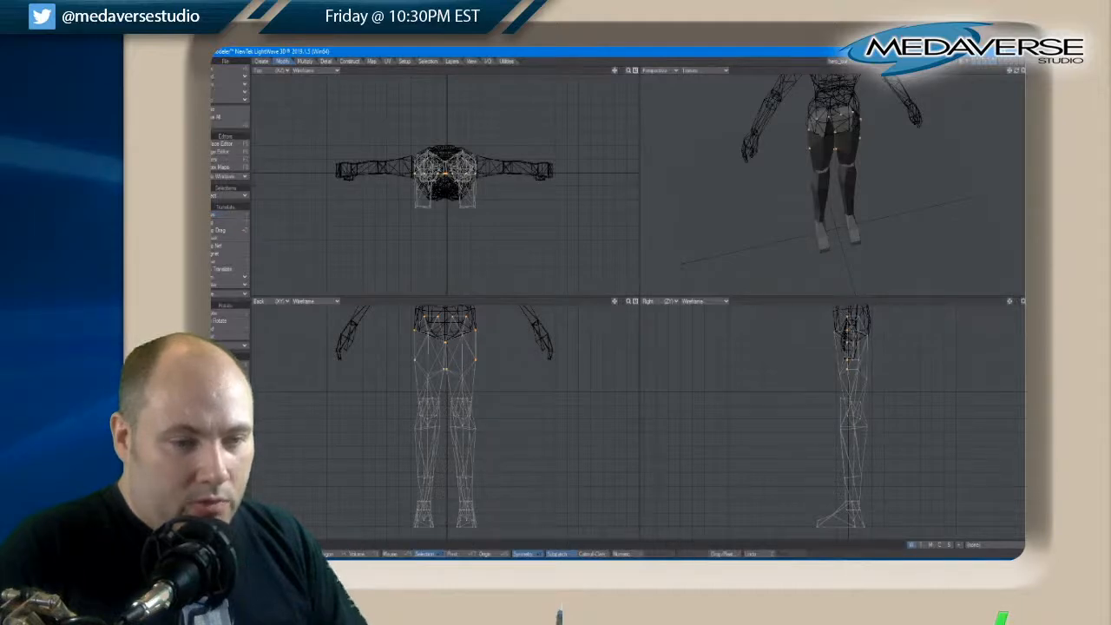
{"action": "key", "text": "slash"}
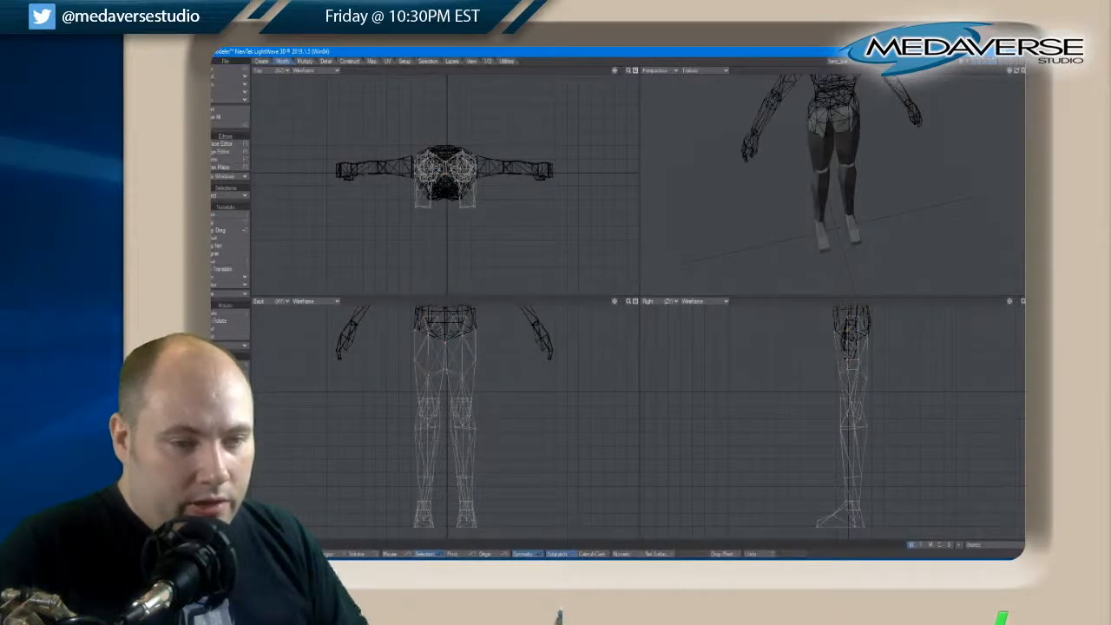
{"action": "left_click_drag", "start_coordinate": [848, 371], "coordinate": [848, 331]}
{"action": "key", "text": "t"}
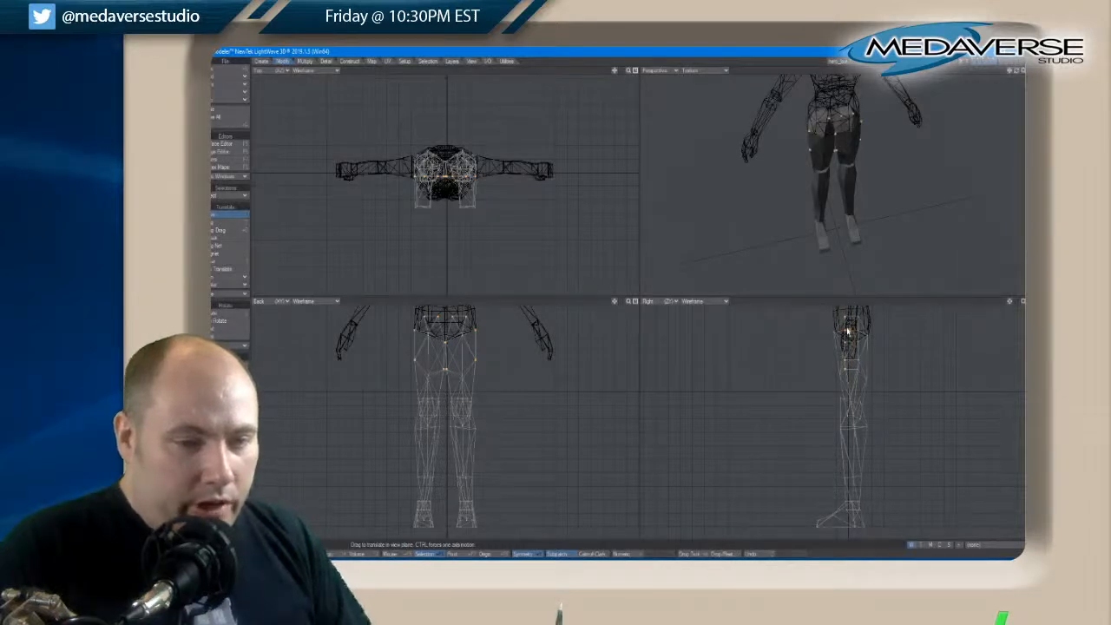
{"action": "key", "text": "space"}
{"action": "key", "text": "slash"}
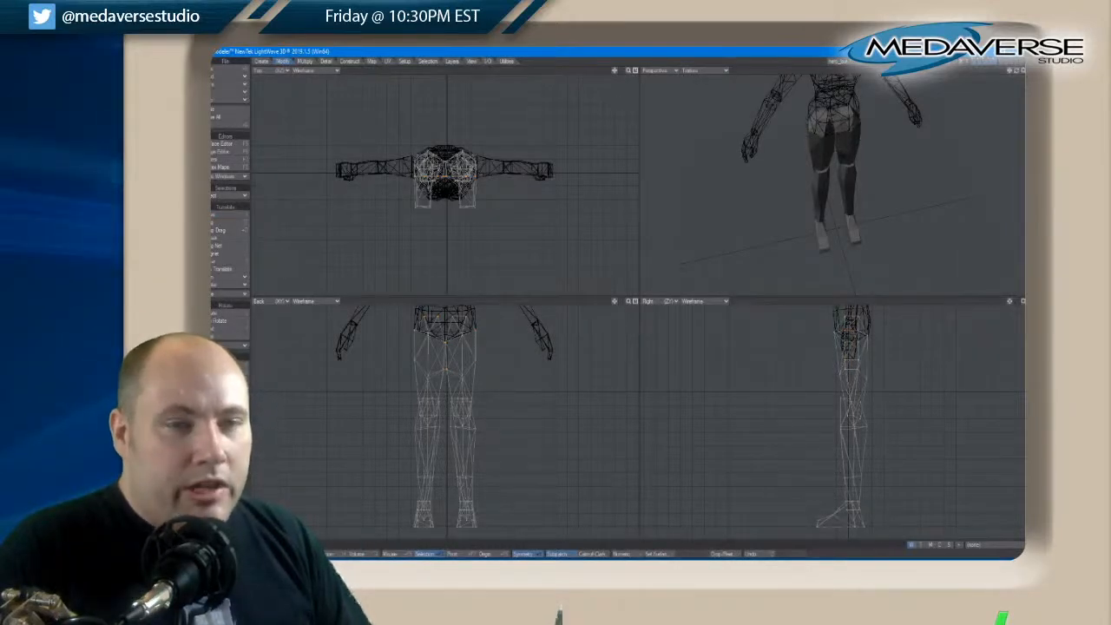
Select the whole lower-leg piece on the right in the Back view and widen it with the Stretch tool in the back and side views
{"action": "left_click_drag", "start_coordinate": [1015, 77], "coordinate": [1020, 76]}
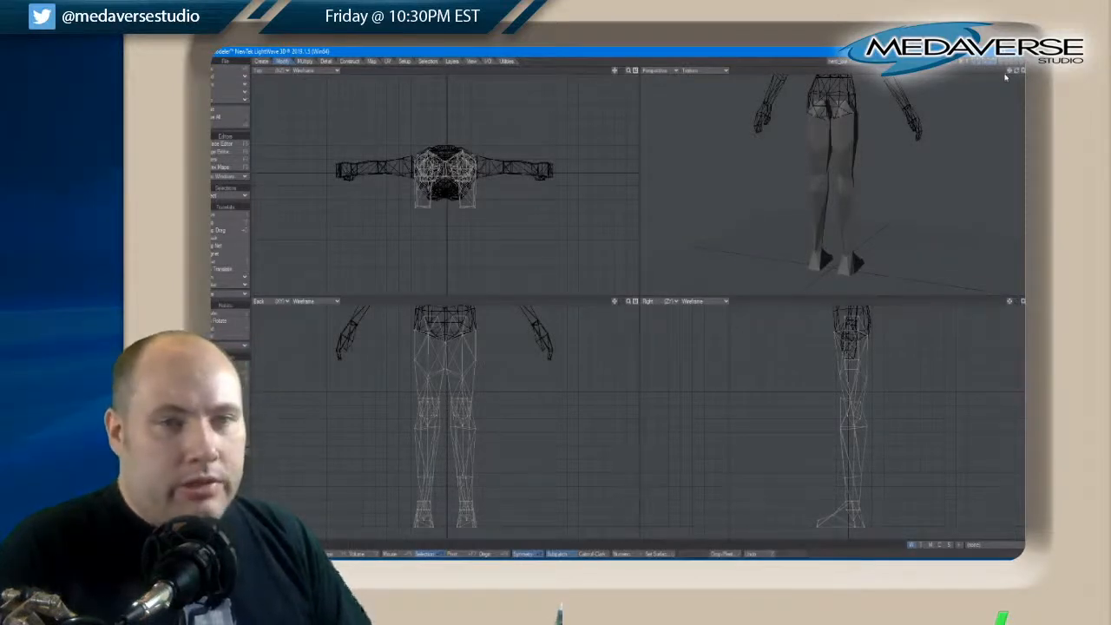
{"action": "left_click_drag", "start_coordinate": [1017, 72], "coordinate": [1018, 73]}
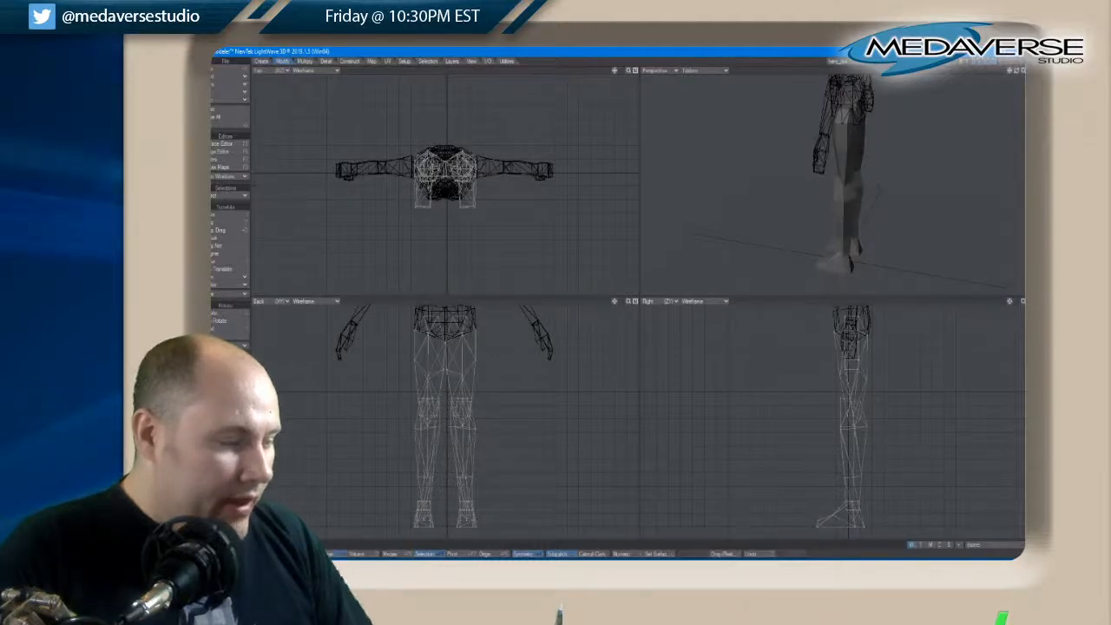
{"action": "left_click", "coordinate": [468, 440]}
{"action": "key", "text": "]"}
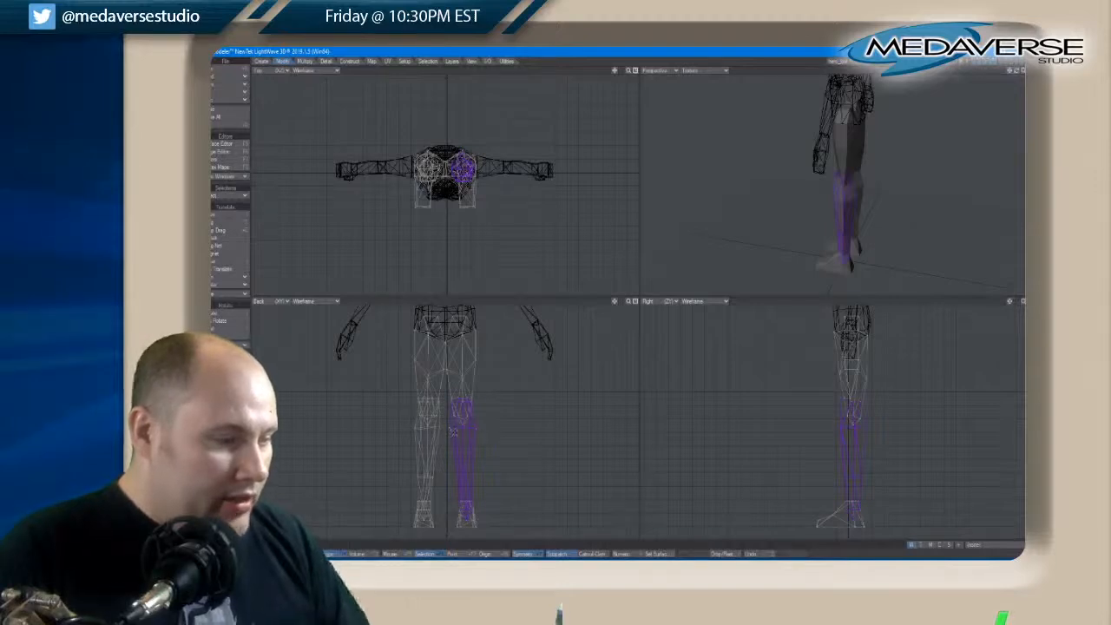
{"action": "left_click", "coordinate": [227, 365]}
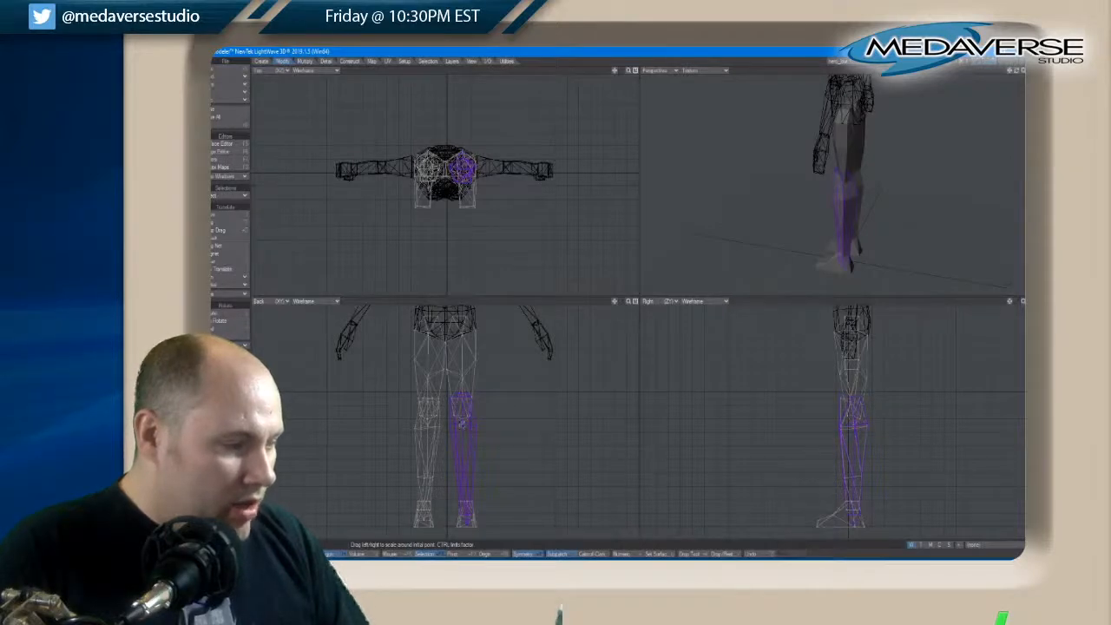
{"action": "key", "text": "ctrl+z"}
{"action": "left_click", "coordinate": [227, 373]}
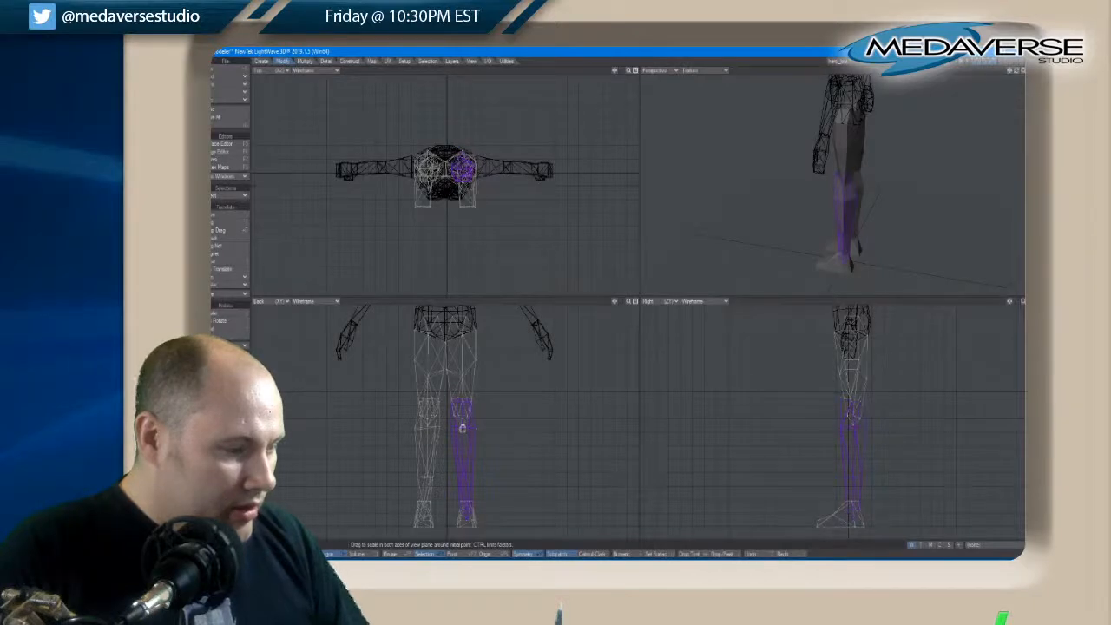
{"action": "left_click", "coordinate": [461, 428]}
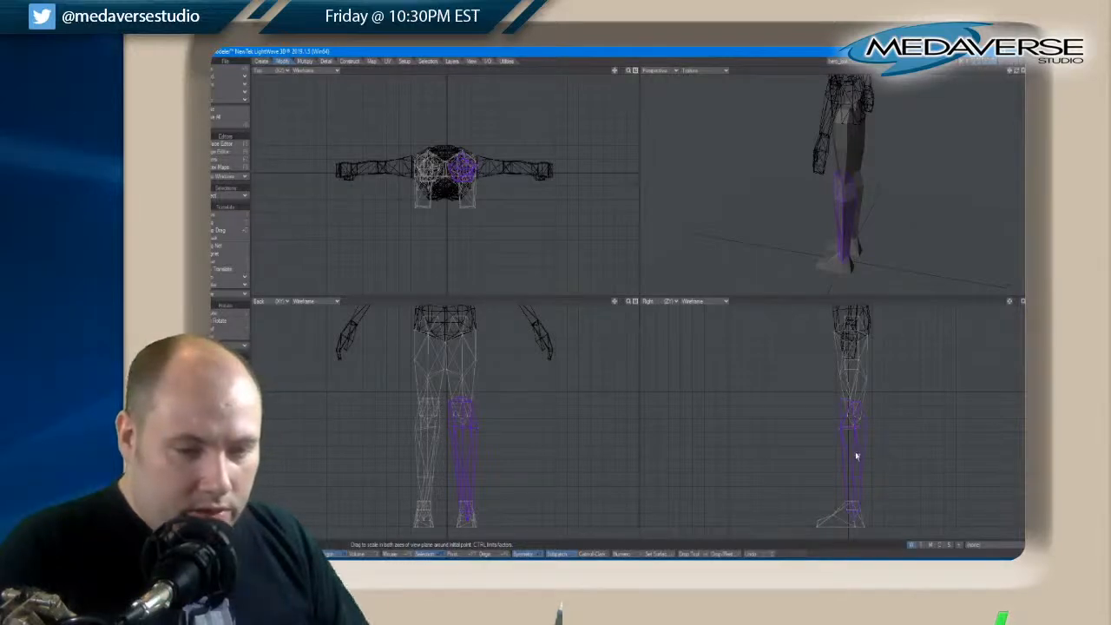
{"action": "left_click_drag", "start_coordinate": [856, 456], "coordinate": [856, 456]}
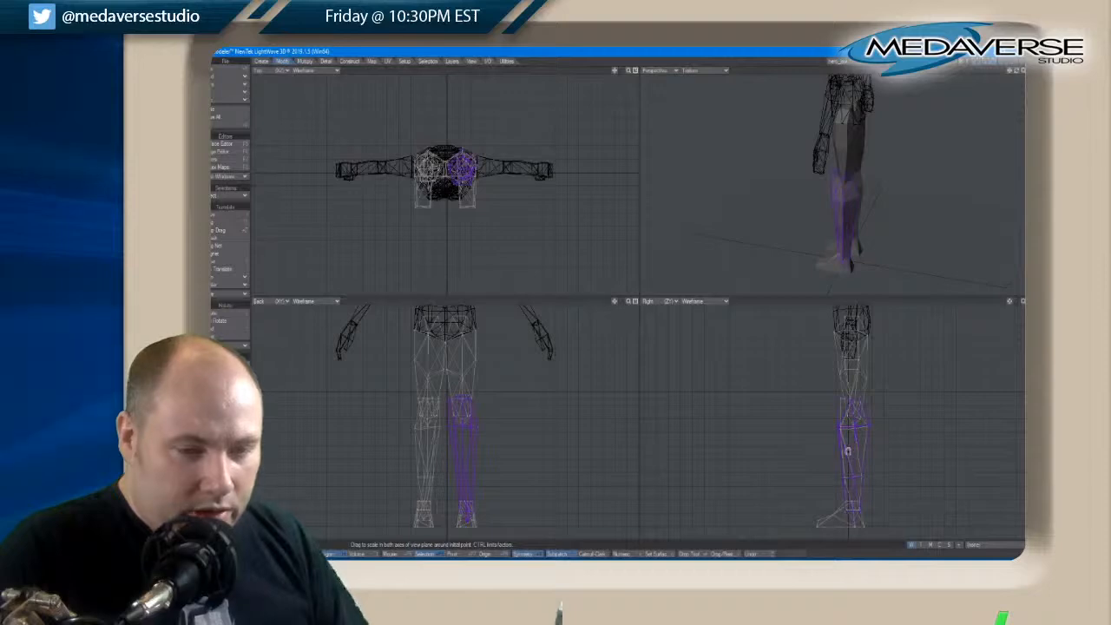
Reposition the widened lower leg slightly in the side view with the Move tool, undoing the unwanted shift
{"action": "key", "text": "t"}
{"action": "left_click_drag", "start_coordinate": [857, 455], "coordinate": [857, 455]}
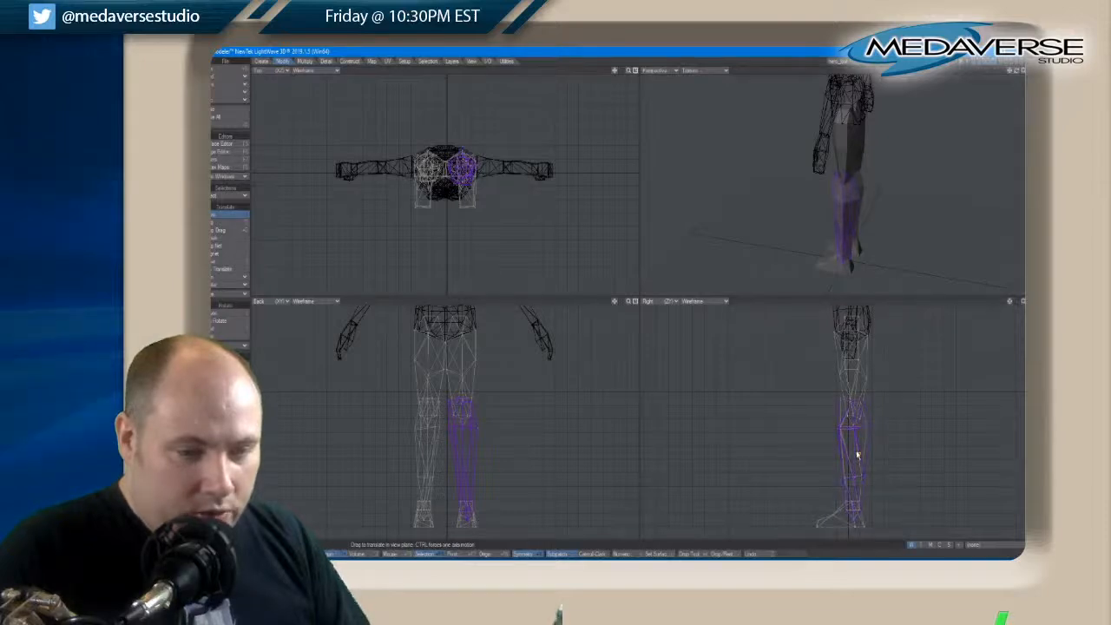
{"action": "key", "text": "ctrl+z"}
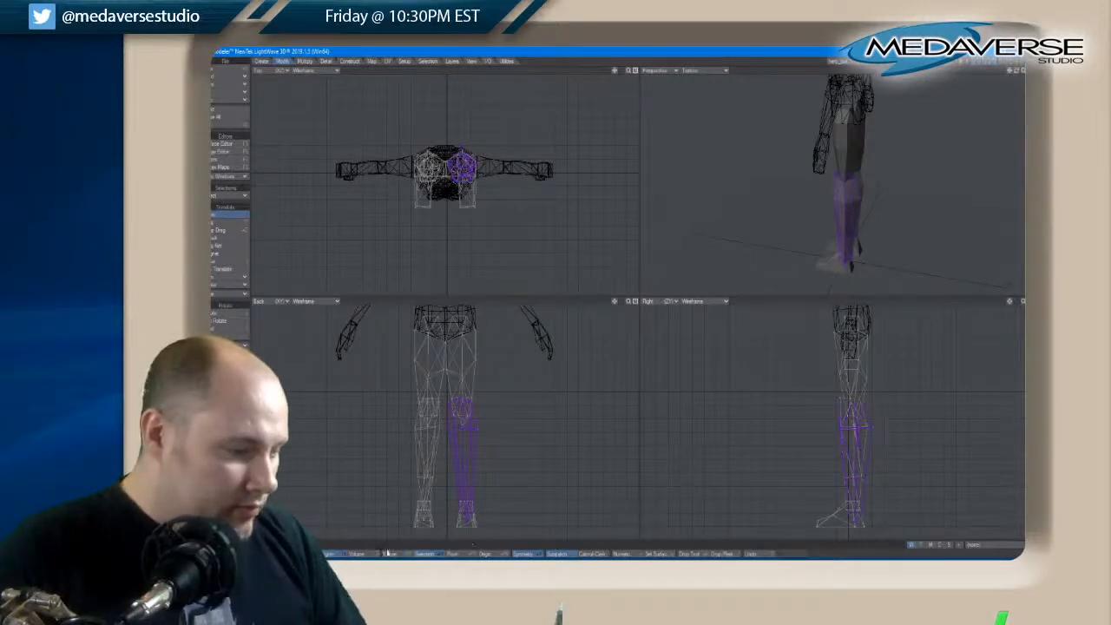
Select the whole lower-leg piece on the opposite leg, from knee to ankle, and delete it
{"action": "left_click", "coordinate": [324, 553]}
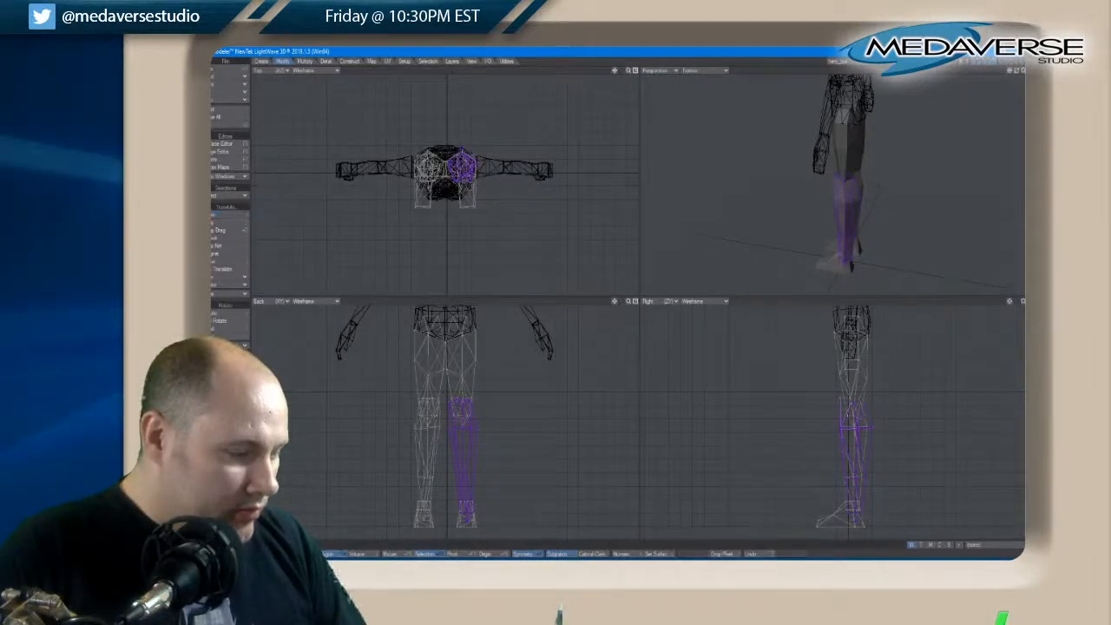
{"action": "key", "text": "slash"}
{"action": "left_click", "coordinate": [422, 479]}
{"action": "key", "text": "bracketright"}
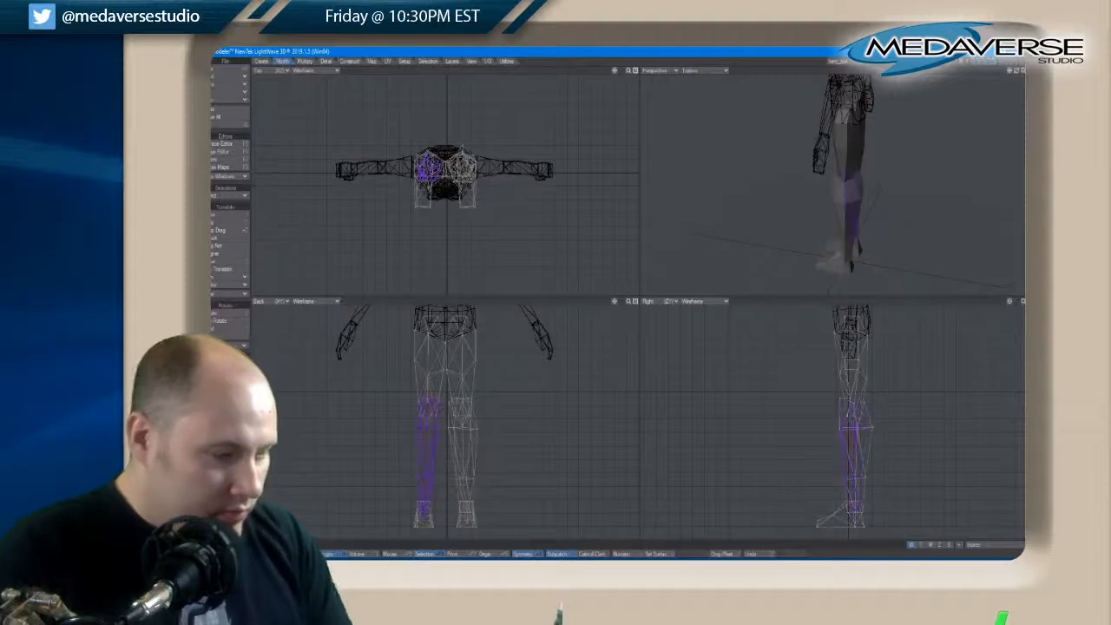
{"action": "key", "text": "Delete"}
Select the entire widened lower-leg piece and mirror it across the character's vertical centre line to replace the deleted one
{"action": "left_click", "coordinate": [459, 445]}
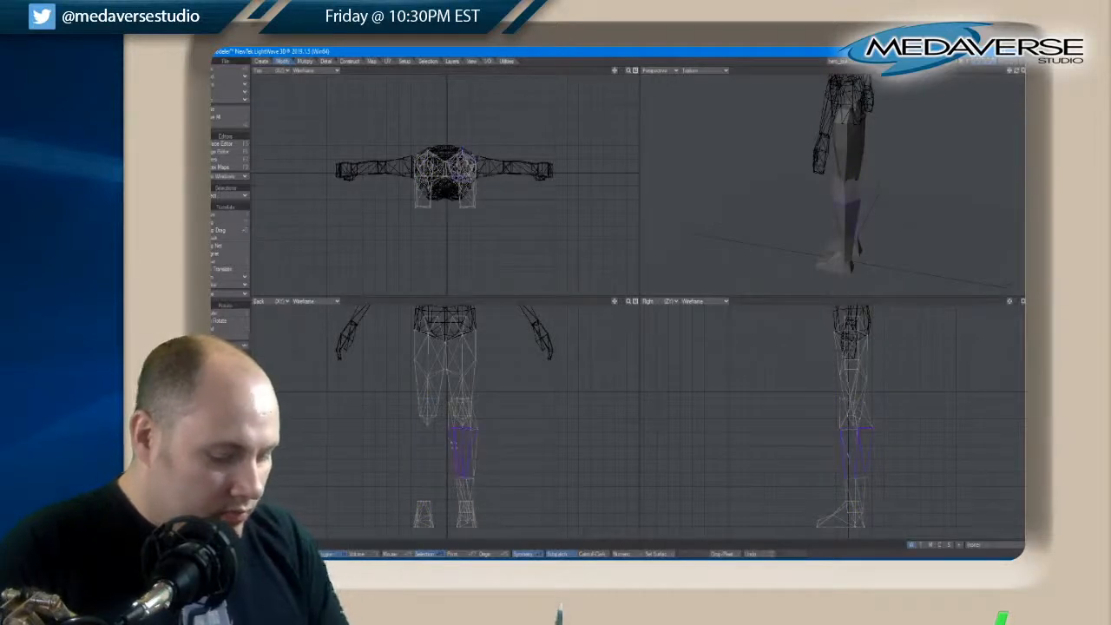
{"action": "key", "text": "bracketright"}
{"action": "left_click", "coordinate": [305, 60]}
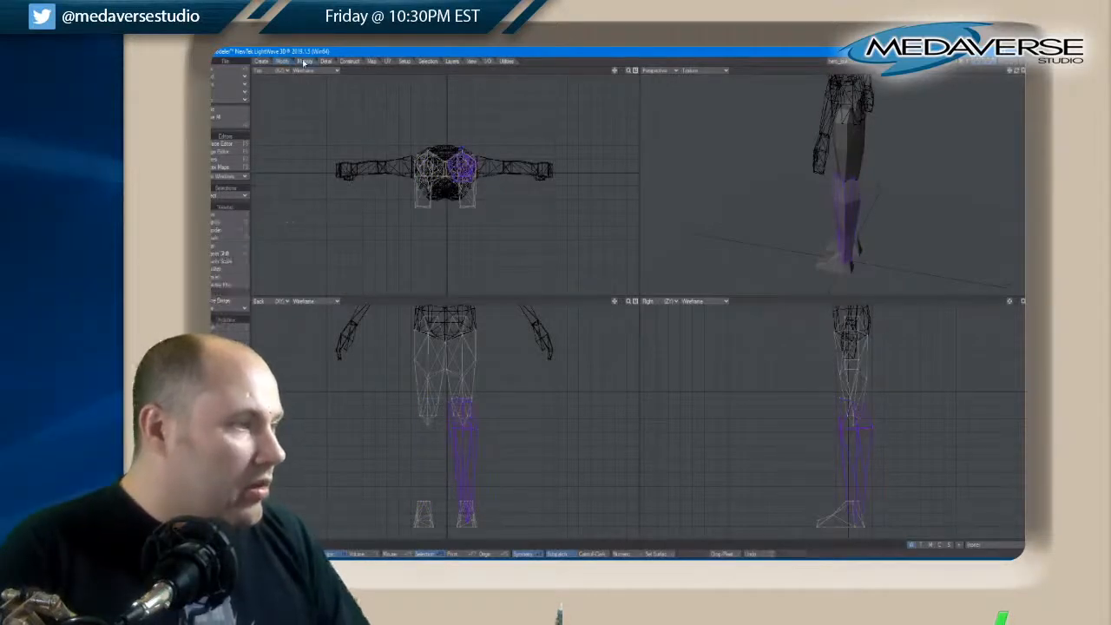
{"action": "left_click", "coordinate": [218, 329]}
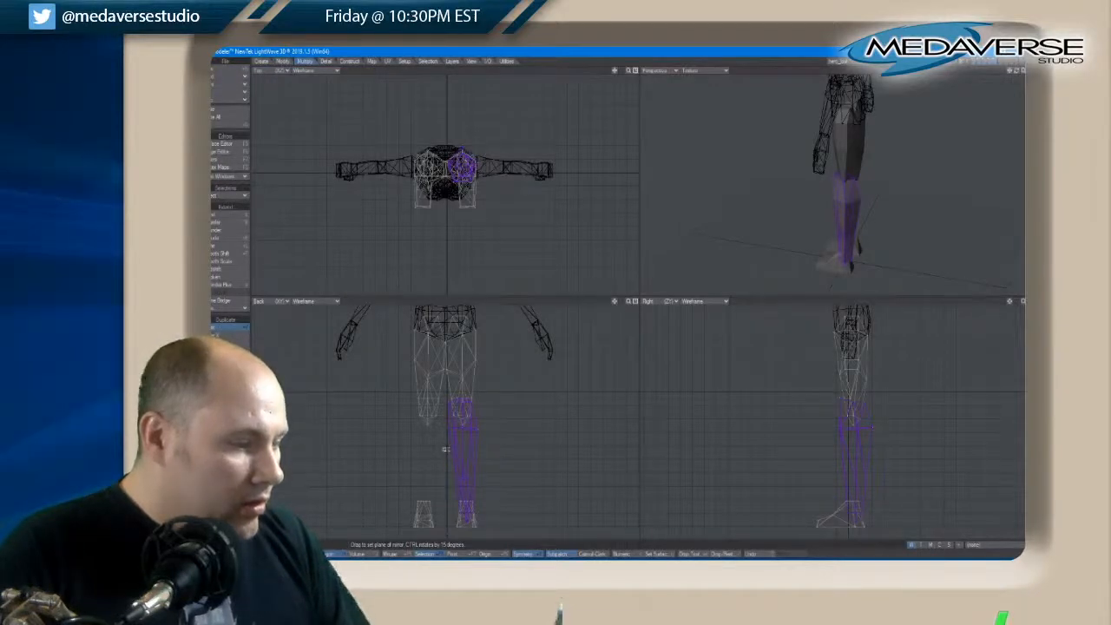
{"action": "left_click_drag", "start_coordinate": [445, 449], "coordinate": [445, 459]}
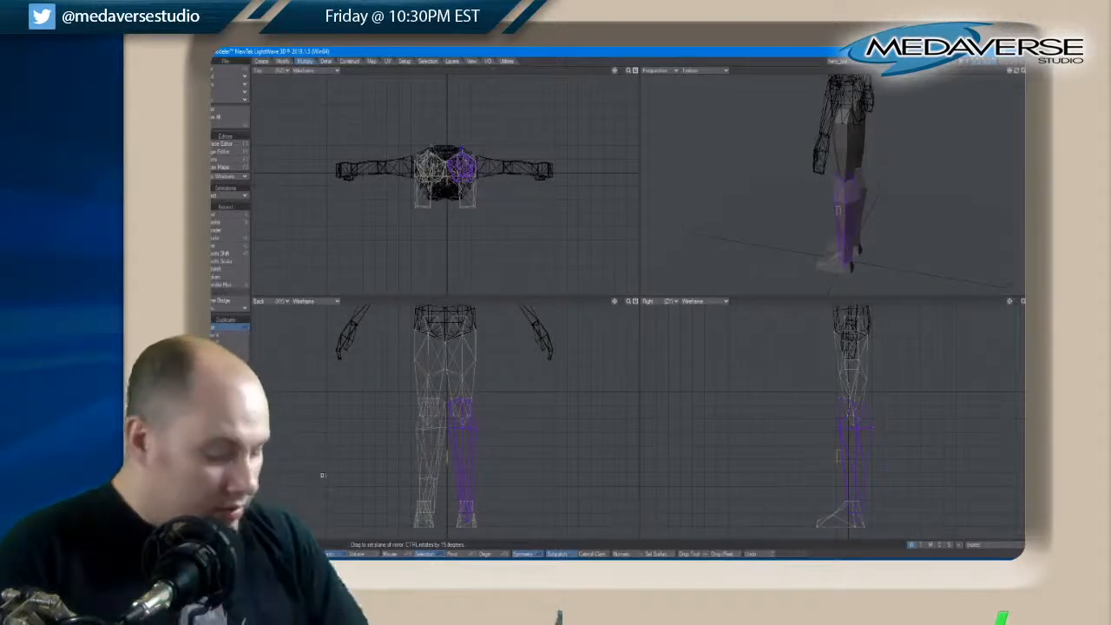
Move the selected lower leg on the right in the Back view slightly outward, then clear the selection
{"action": "key", "text": "space"}
{"action": "left_click", "coordinate": [328, 555]}
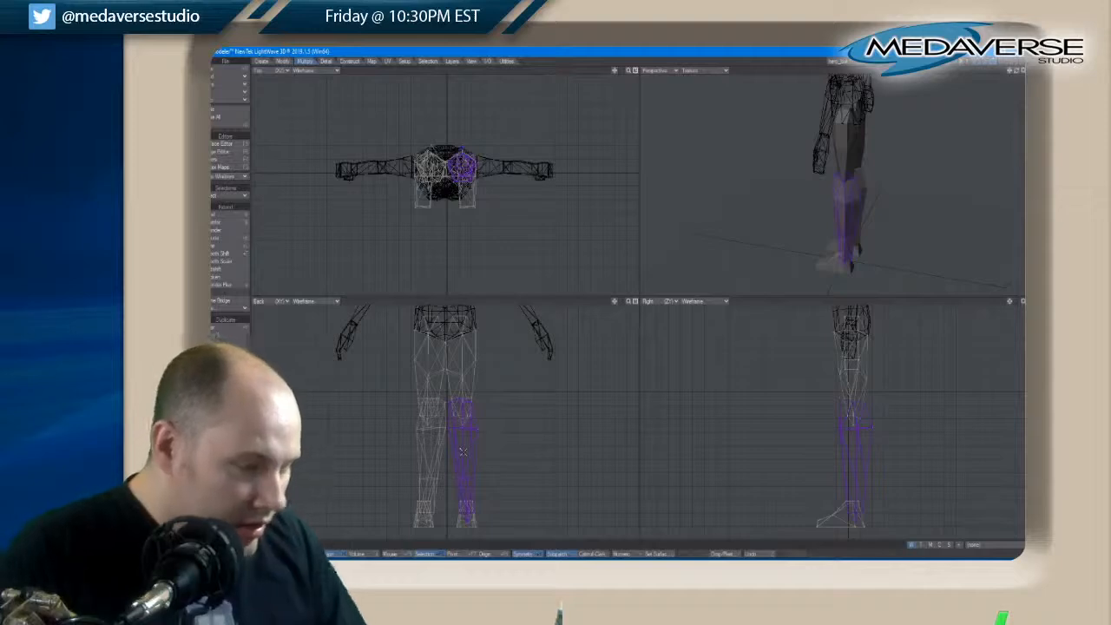
{"action": "key", "text": "t"}
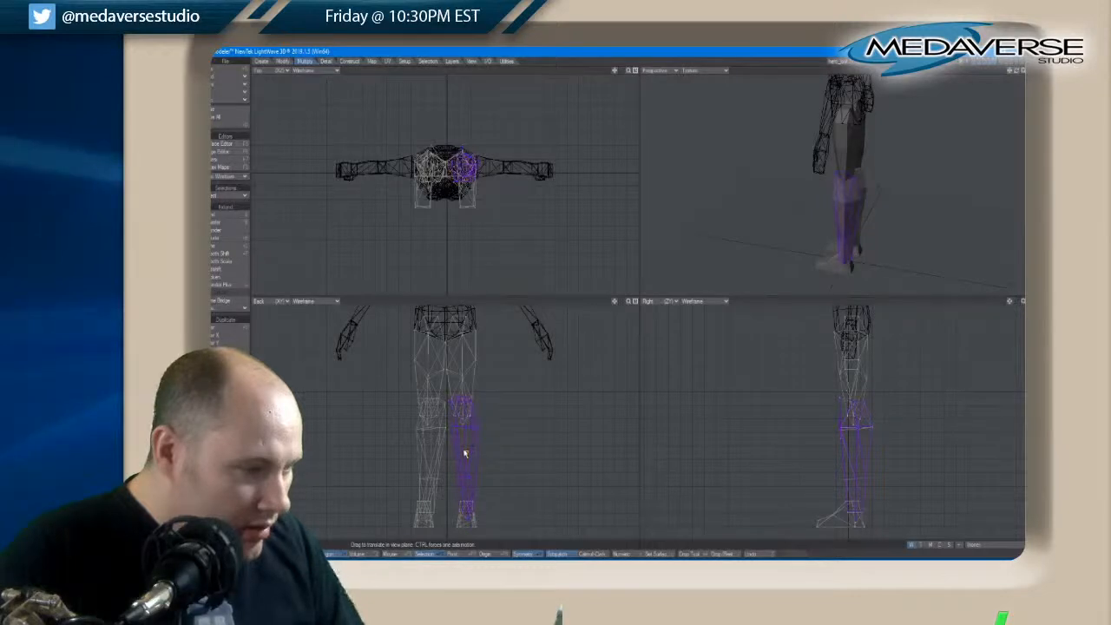
{"action": "left_click", "coordinate": [337, 554]}
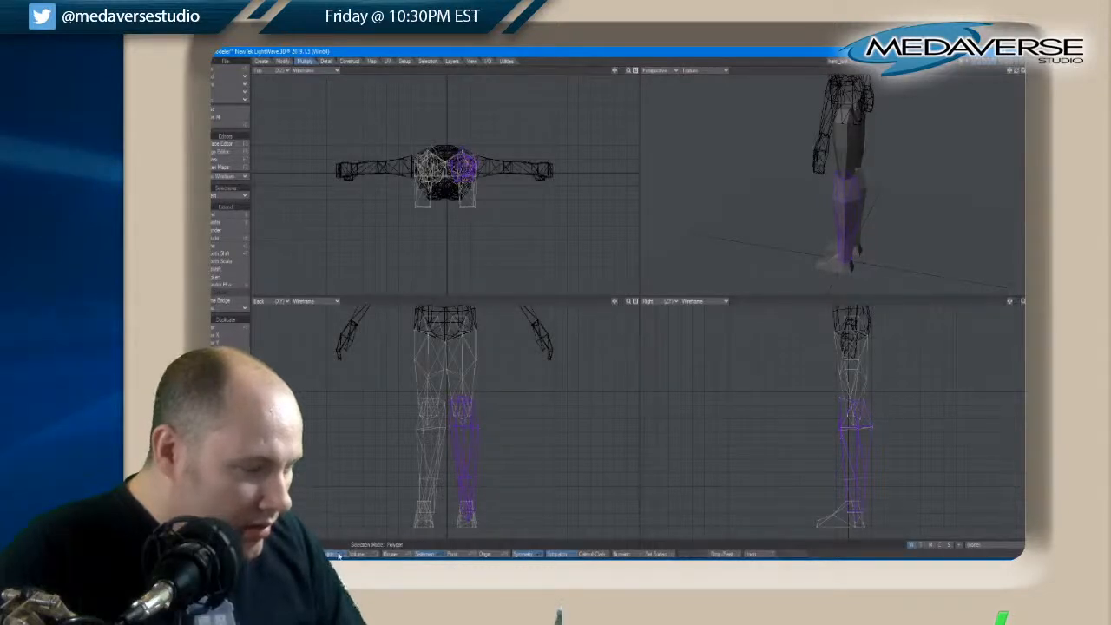
{"action": "key", "text": "slash"}
Select the whole opposite lower leg and adjust its position and angle under the thigh with Move and Rotate
{"action": "left_click", "coordinate": [423, 477]}
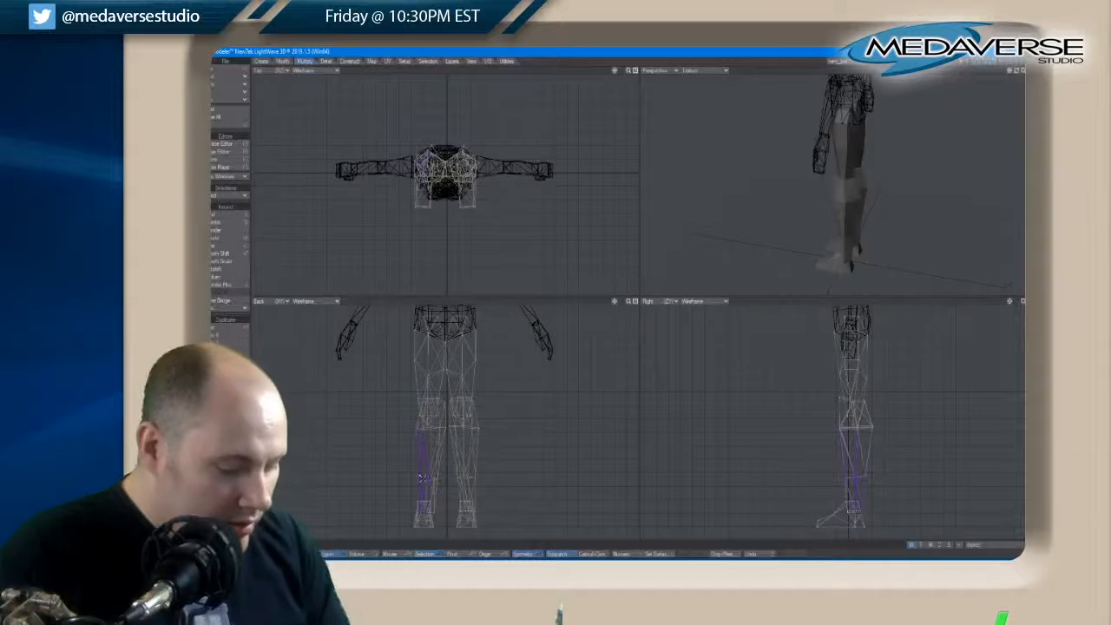
{"action": "key", "text": "bracketright"}
{"action": "key", "text": "t"}
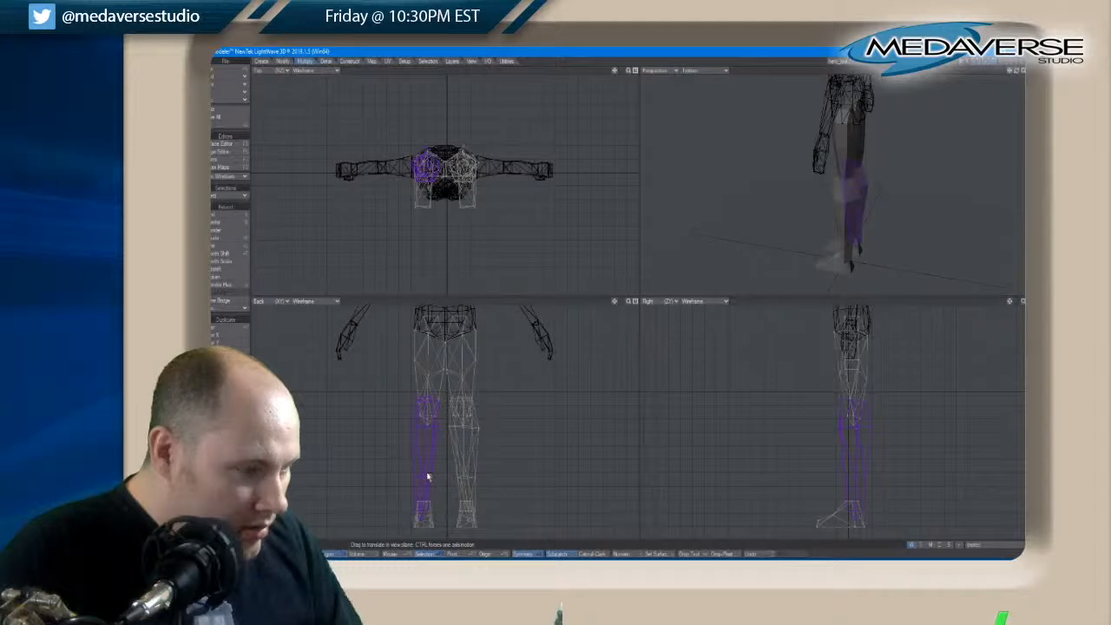
{"action": "key", "text": "y"}
{"action": "key", "text": "space"}
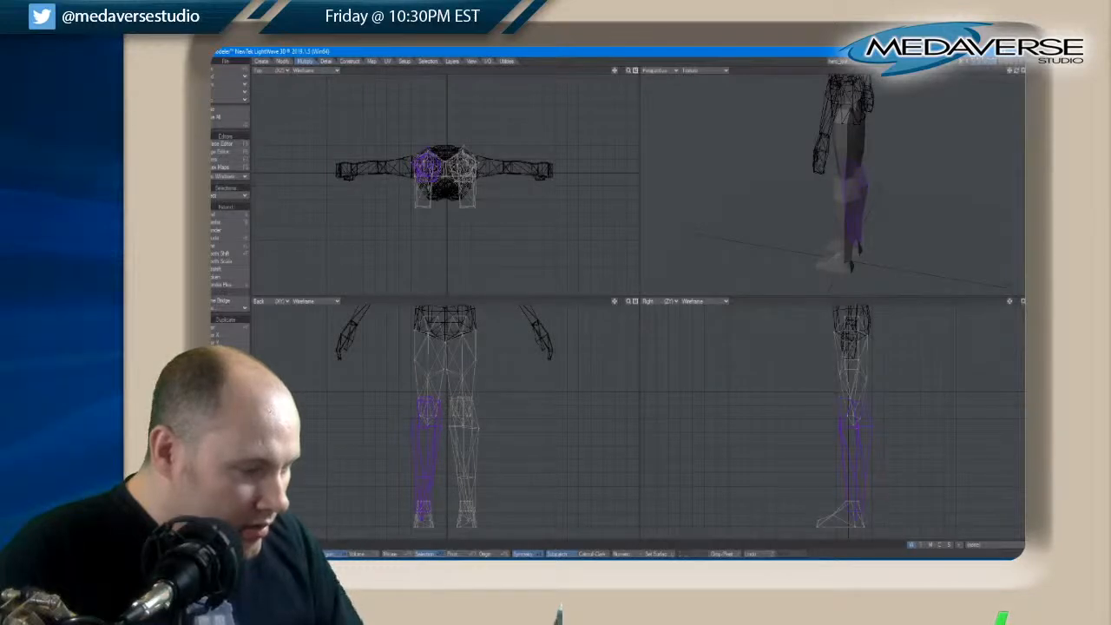
{"action": "key", "text": "slash"}
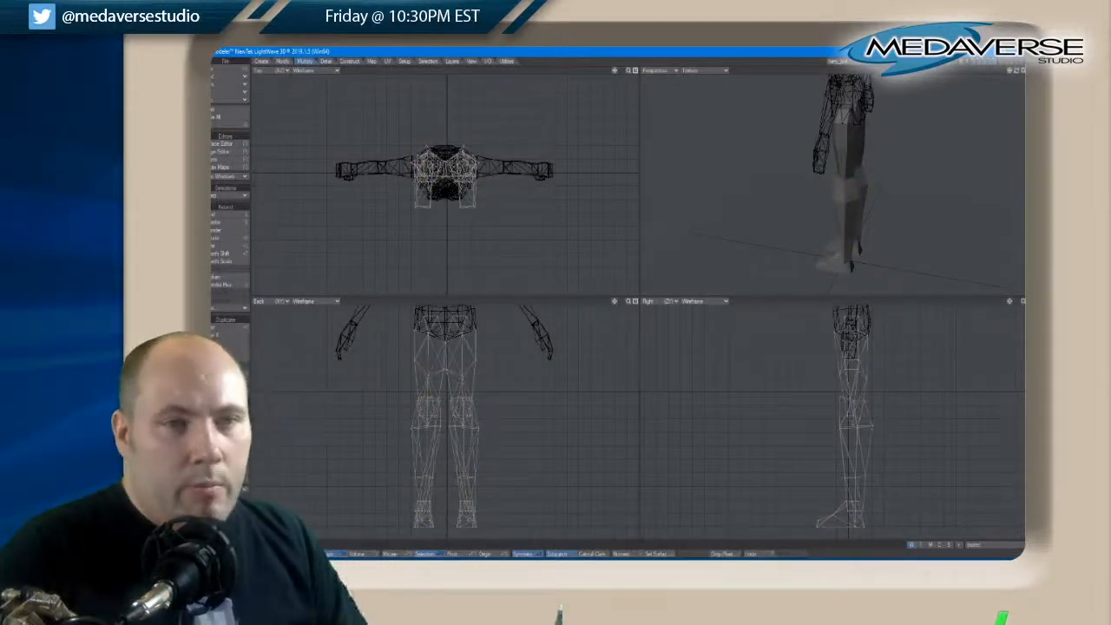
Select both feet and move them slightly outward to line up with the shifted ankles, then deselect them
{"action": "left_click_drag", "start_coordinate": [1015, 73], "coordinate": [1014, 73]}
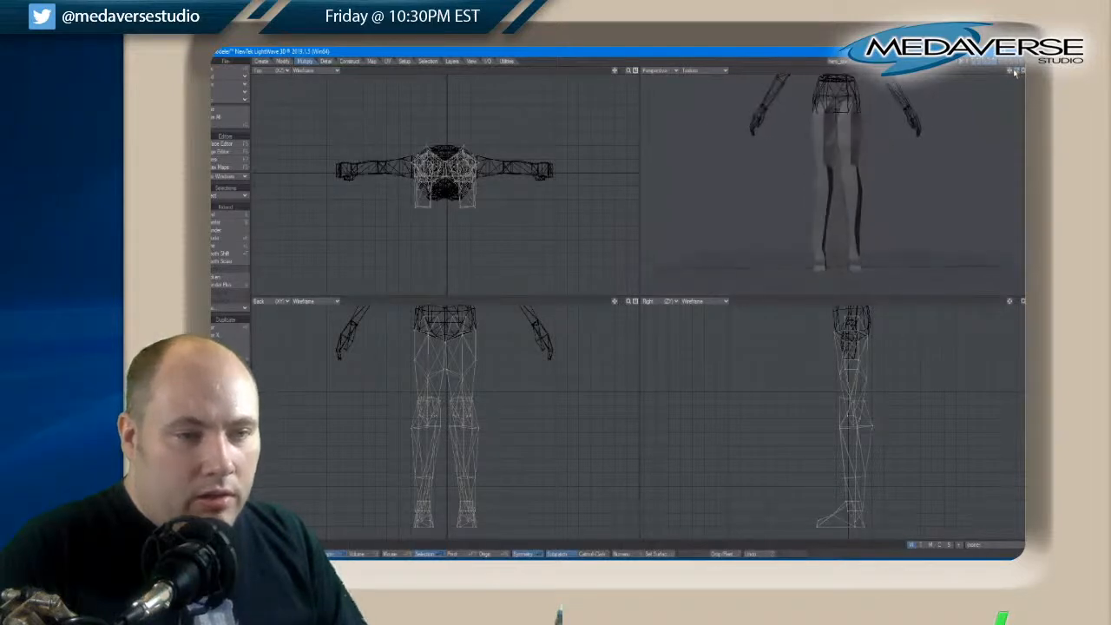
{"action": "left_click_drag", "start_coordinate": [474, 513], "coordinate": [424, 523]}
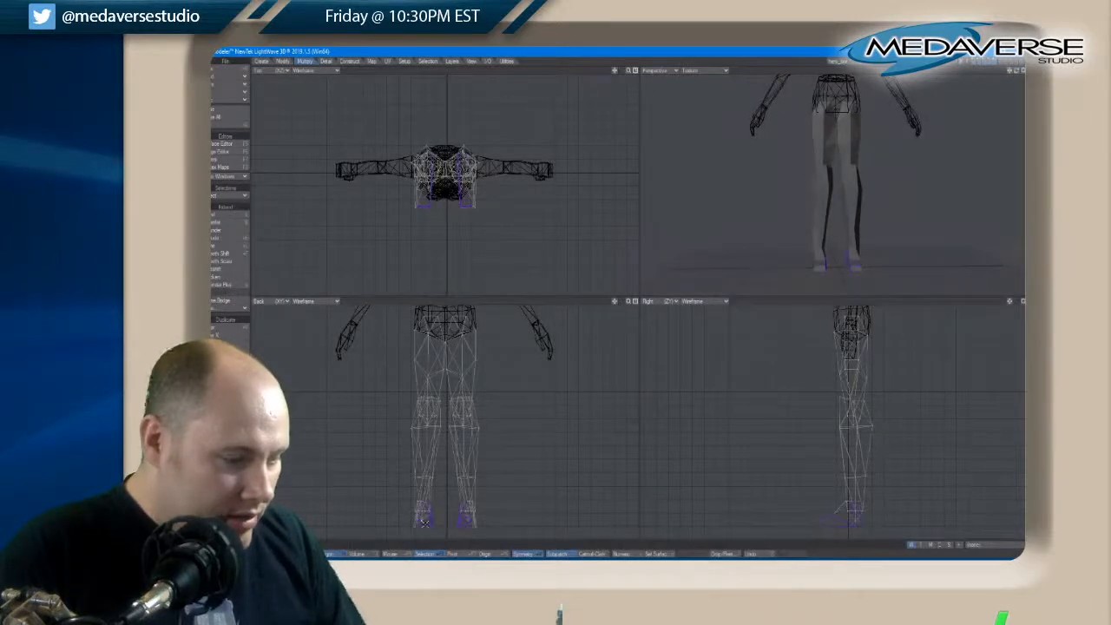
{"action": "key", "text": "t"}
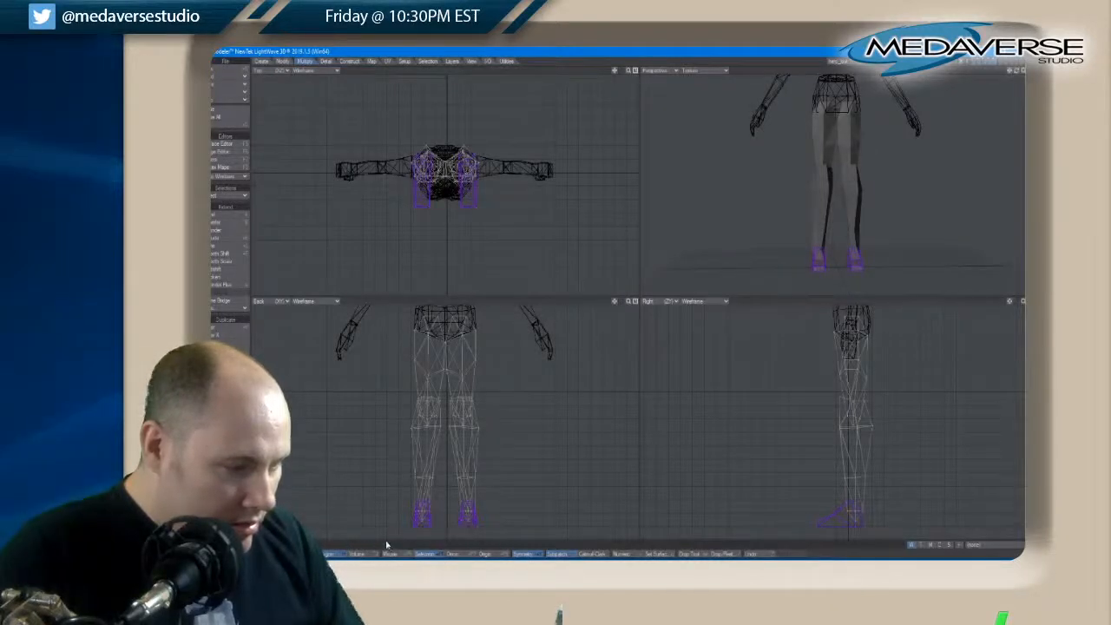
{"action": "left_click", "coordinate": [319, 548]}
{"action": "left_click", "coordinate": [319, 548]}
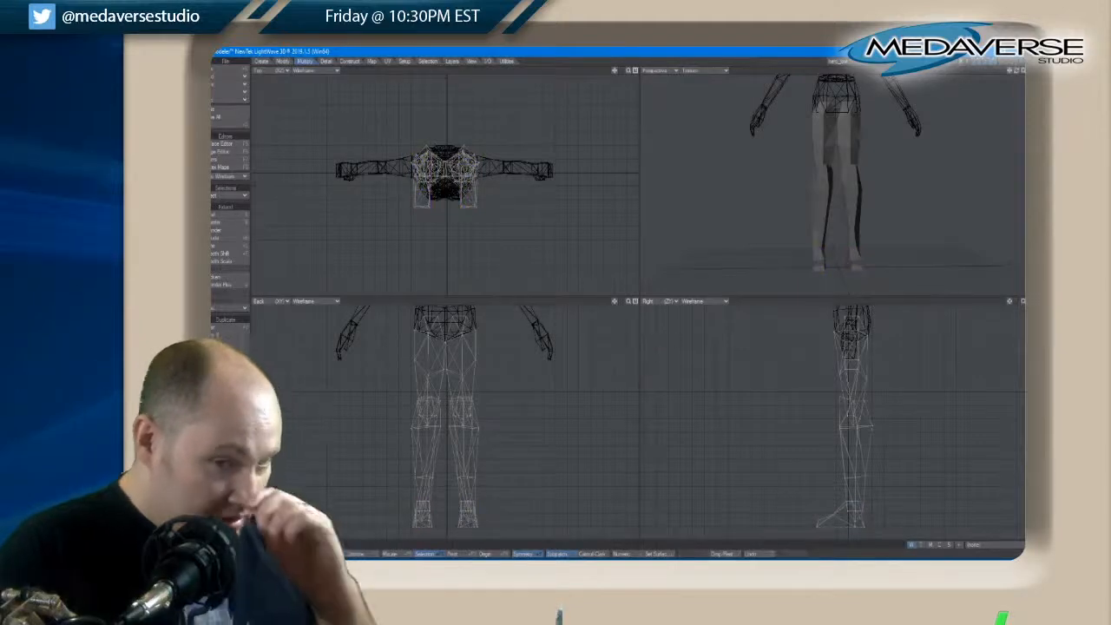
Select all connected polygons of both legs and enter Armor as the name of a new surface for them
{"action": "left_click_drag", "start_coordinate": [1021, 74], "coordinate": [1017, 74]}
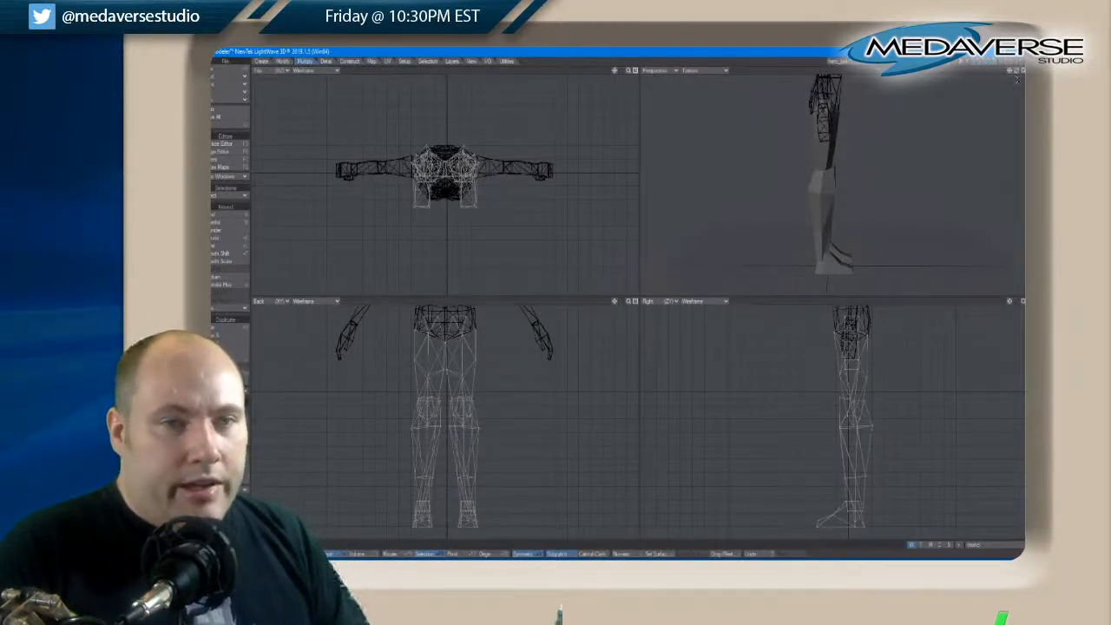
{"action": "left_click_drag", "start_coordinate": [1018, 76], "coordinate": [1020, 74]}
{"action": "key", "text": "space"}
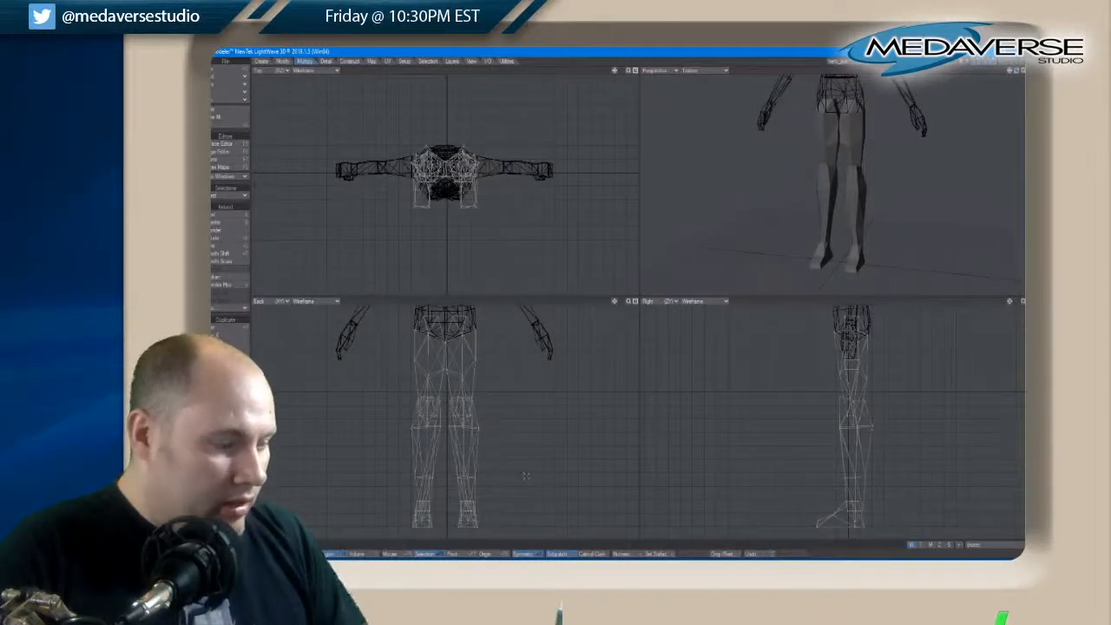
{"action": "mouse_move", "coordinate": [349, 492]}
{"action": "right_mouse_down"}
{"action": "mouse_move", "coordinate": [446, 391]}
{"action": "mouse_move", "coordinate": [480, 385]}
{"action": "right_mouse_up"}
{"action": "key", "text": "bracketright"}
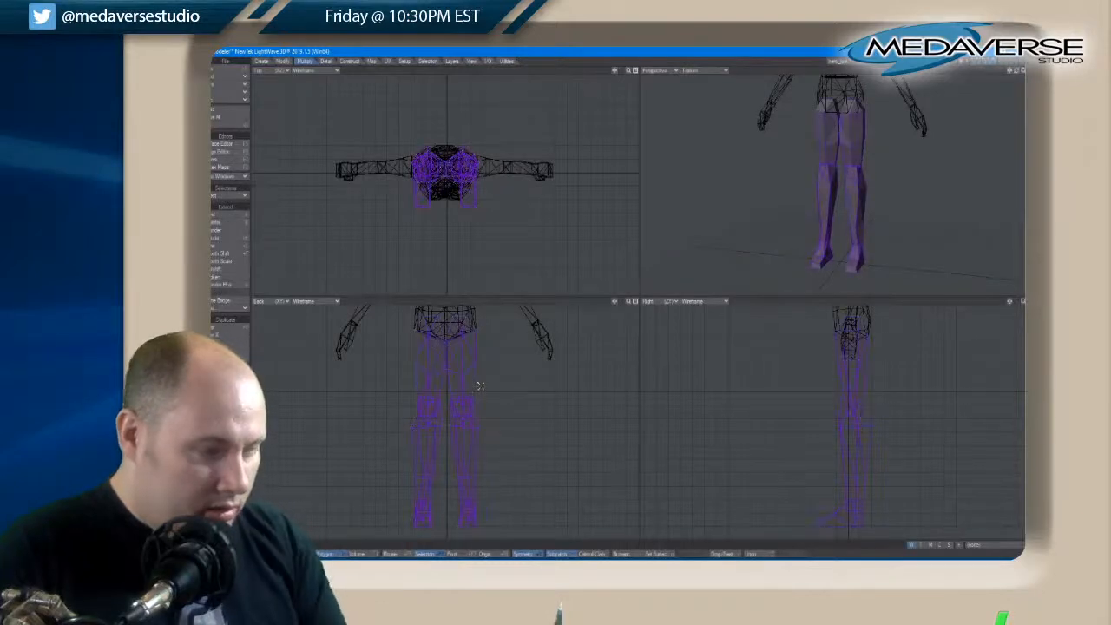
{"action": "key", "text": "q"}
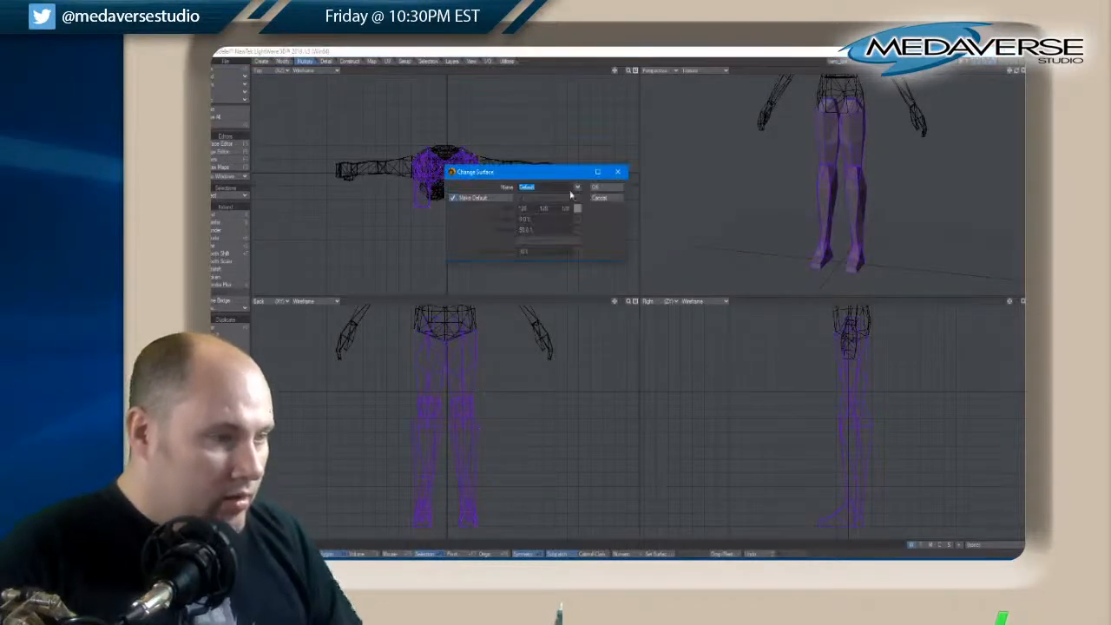
{"action": "type", "text": "aff"}
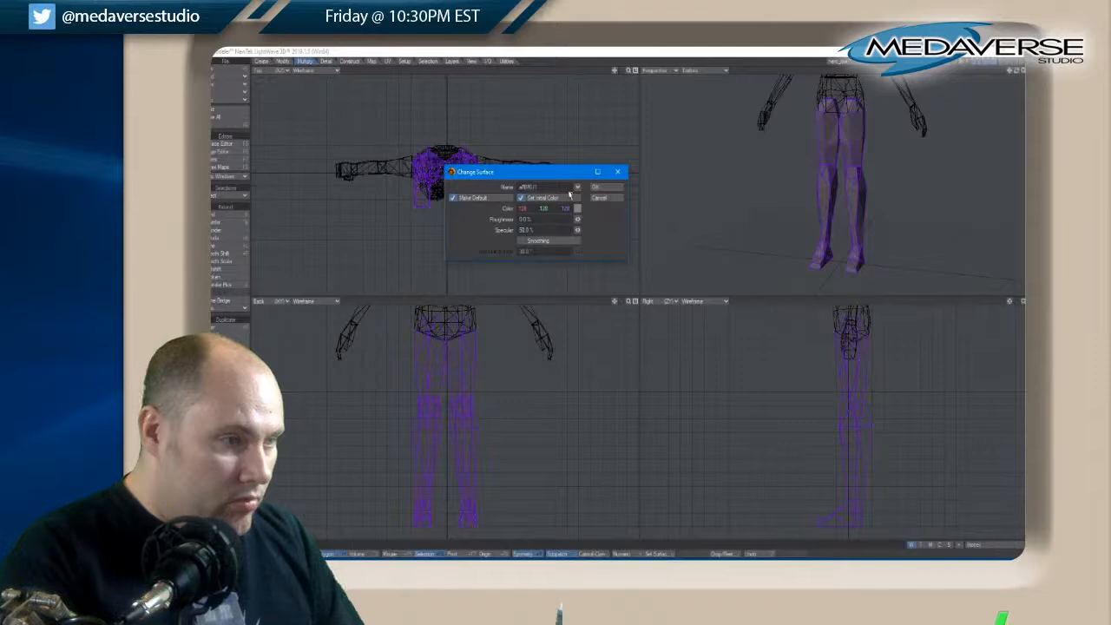
{"action": "key", "text": "BackSpace"}
{"action": "key", "text": "BackSpace"}
{"action": "key", "text": "BackSpace"}
{"action": "key", "text": "BackSpace"}
{"action": "key", "text": "BackSpace"}
{"action": "key", "text": "BackSpace"}
{"action": "key", "text": "BackSpace"}
{"action": "type", "text": "Arms"}
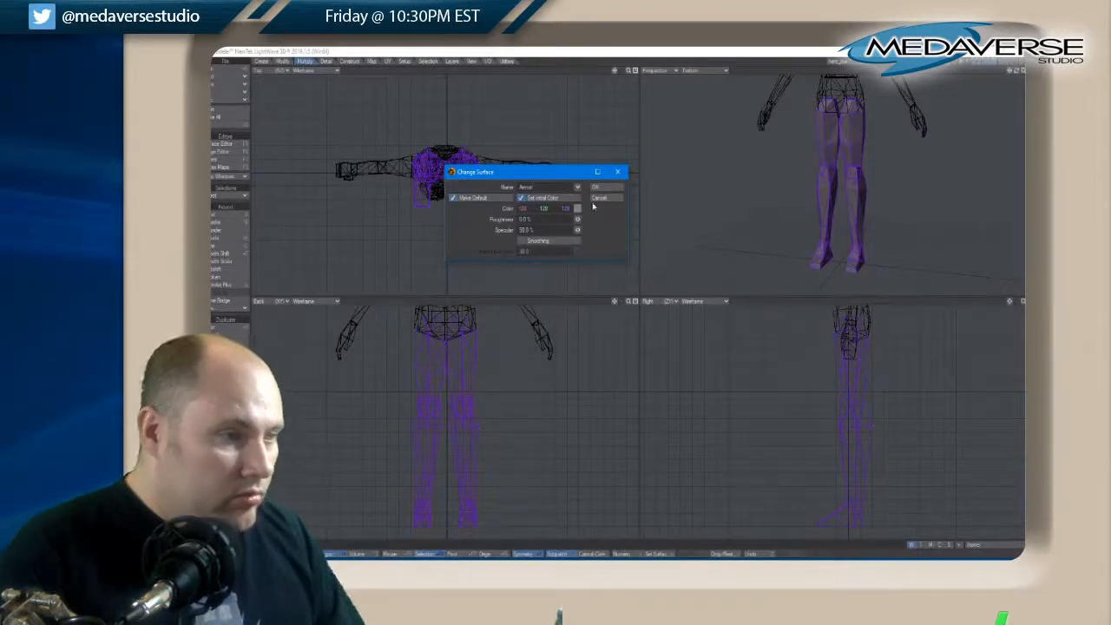
Set the new surface's colour to blue, apply it to the legs and clear the selection
{"action": "left_click", "coordinate": [577, 208]}
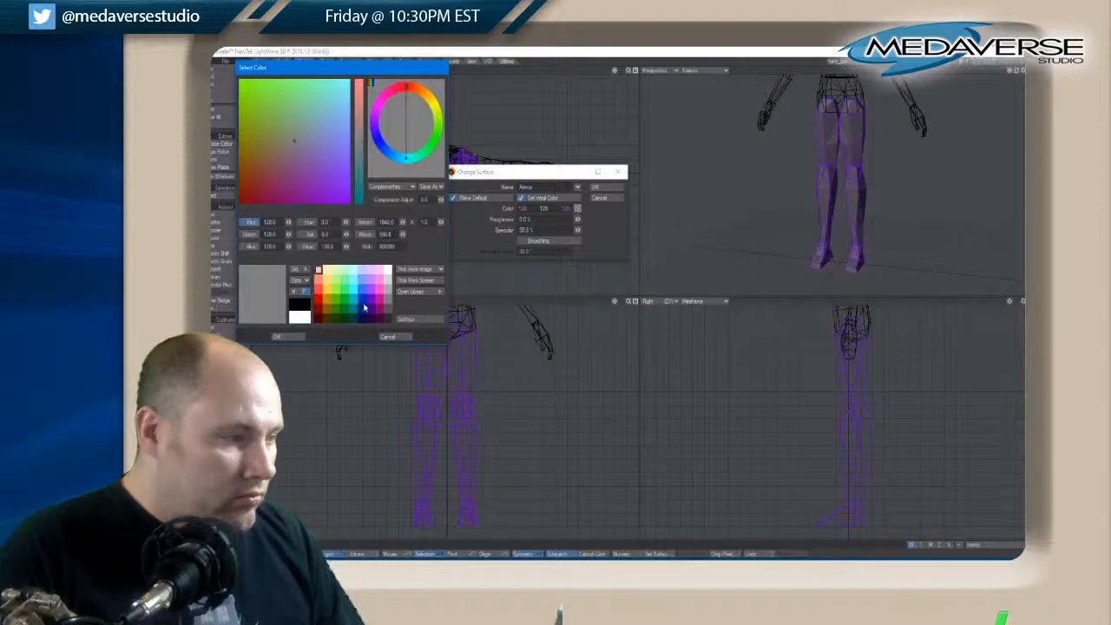
{"action": "left_click", "coordinate": [365, 308]}
{"action": "left_click", "coordinate": [278, 337]}
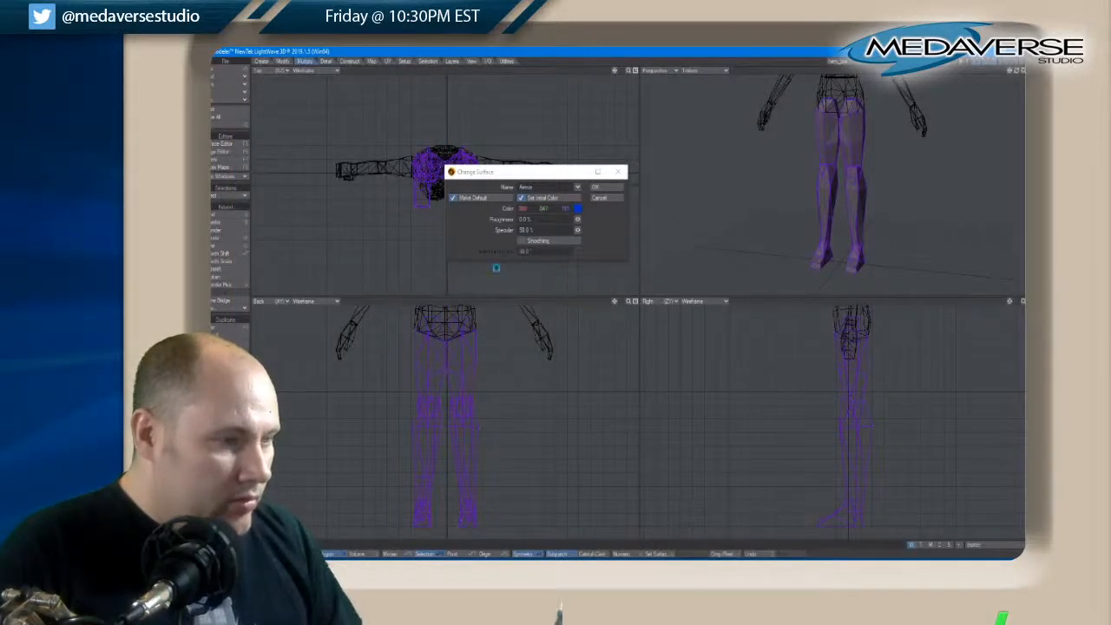
{"action": "left_click", "coordinate": [597, 187]}
{"action": "key", "text": "slash"}
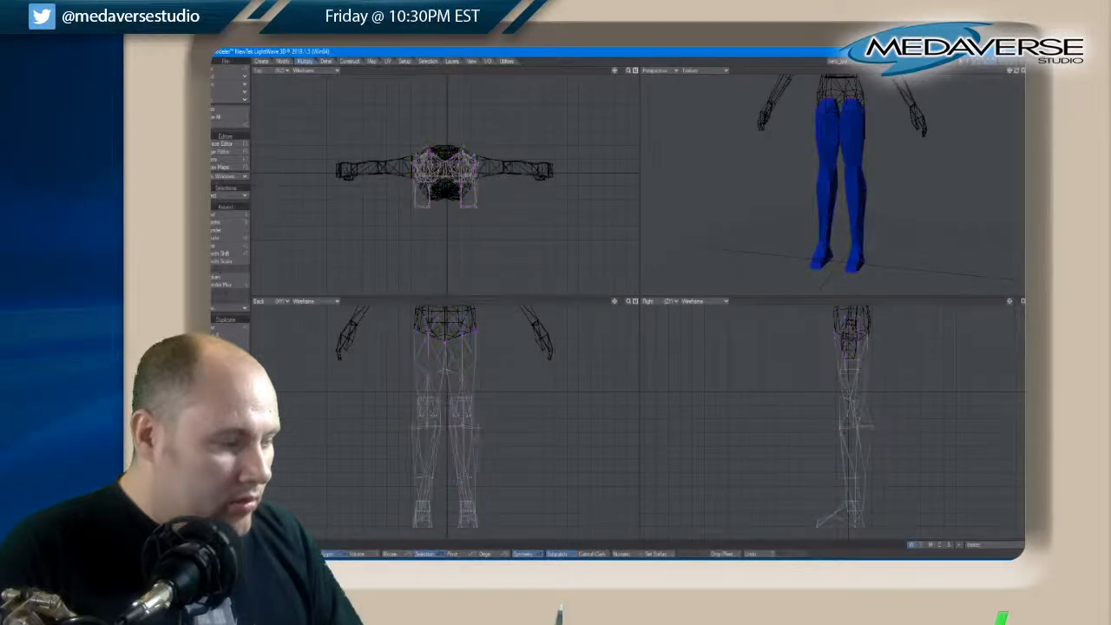
{"action": "left_click", "coordinate": [228, 92]}
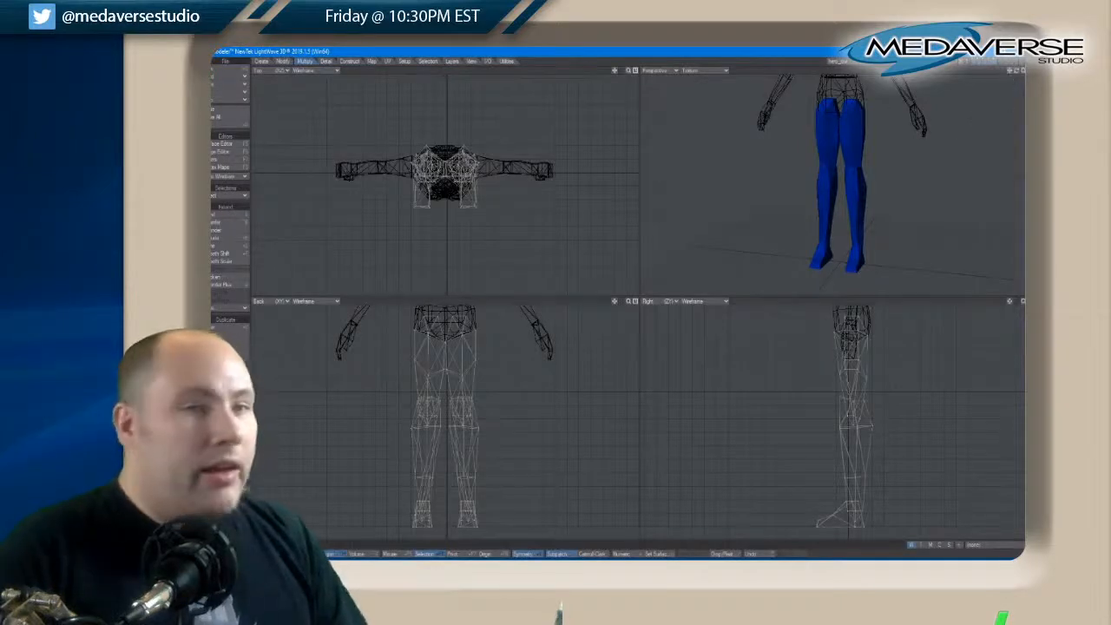
Make the torso the foreground layer, with the arms and legs displayed as background wireframes
{"action": "left_click_drag", "start_coordinate": [1015, 75], "coordinate": [1015, 74]}
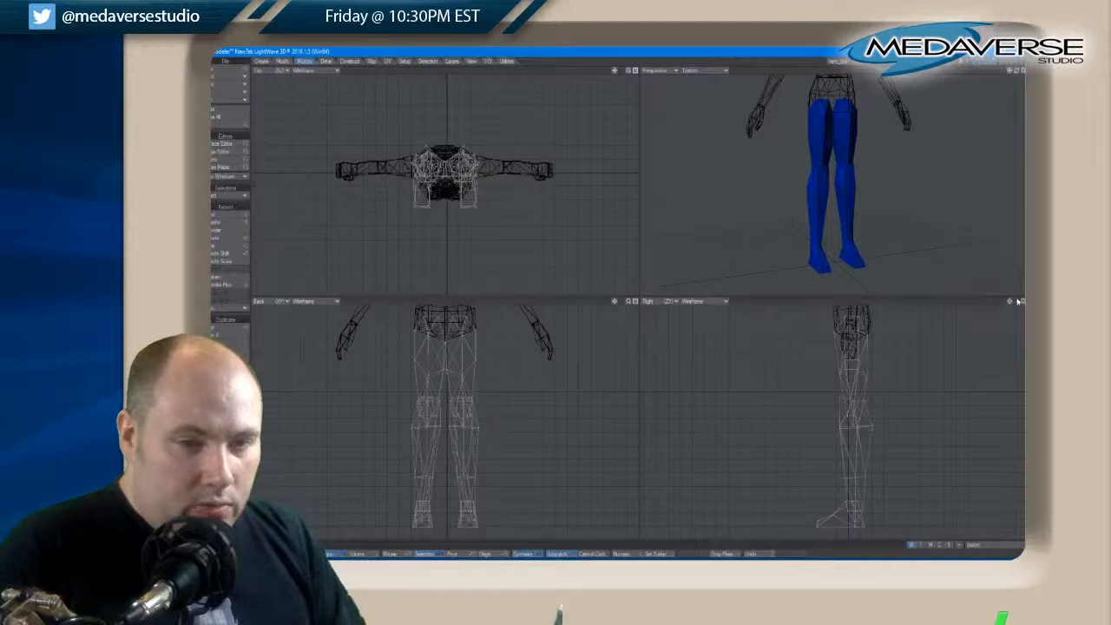
{"action": "left_click_drag", "start_coordinate": [1017, 72], "coordinate": [1018, 72]}
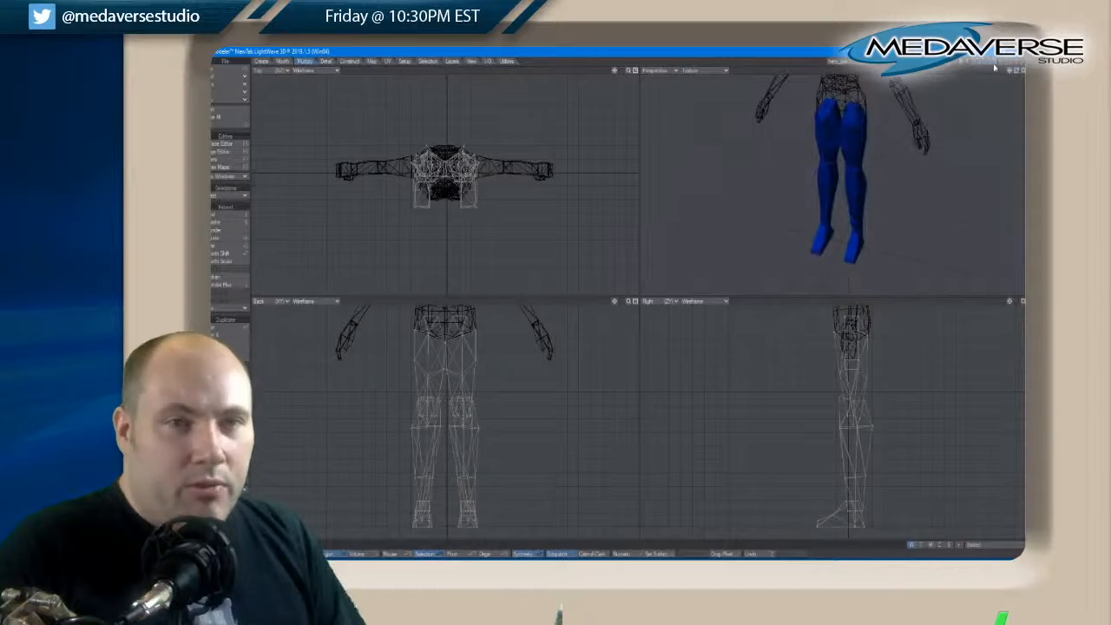
{"action": "left_click", "coordinate": [994, 68]}
{"action": "left_click", "coordinate": [985, 67]}
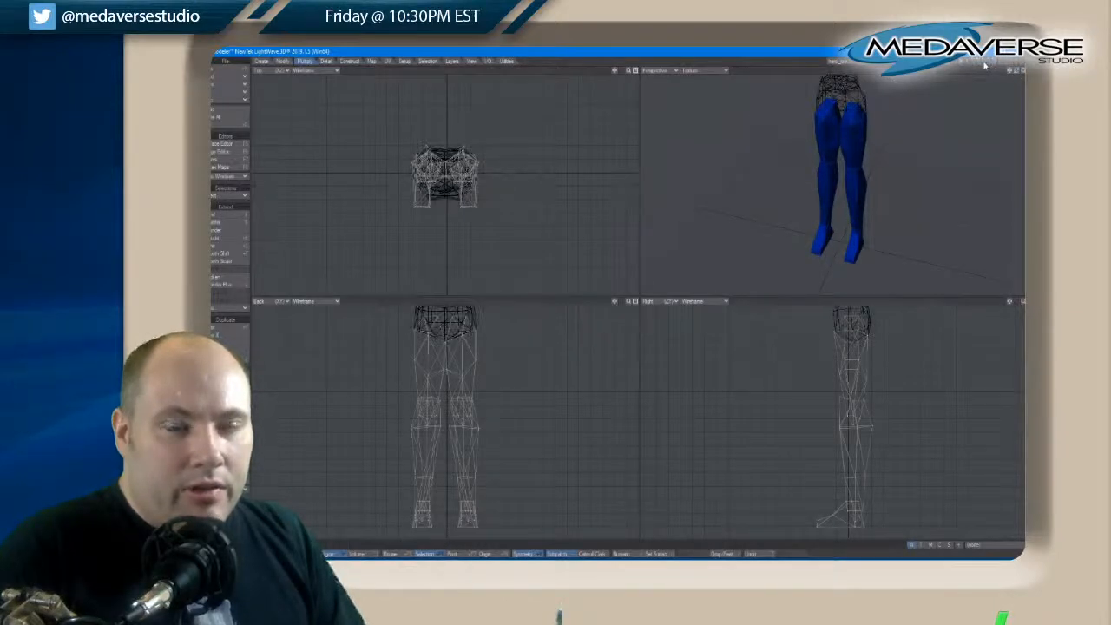
{"action": "left_click", "coordinate": [984, 63]}
{"action": "left_click", "coordinate": [985, 69]}
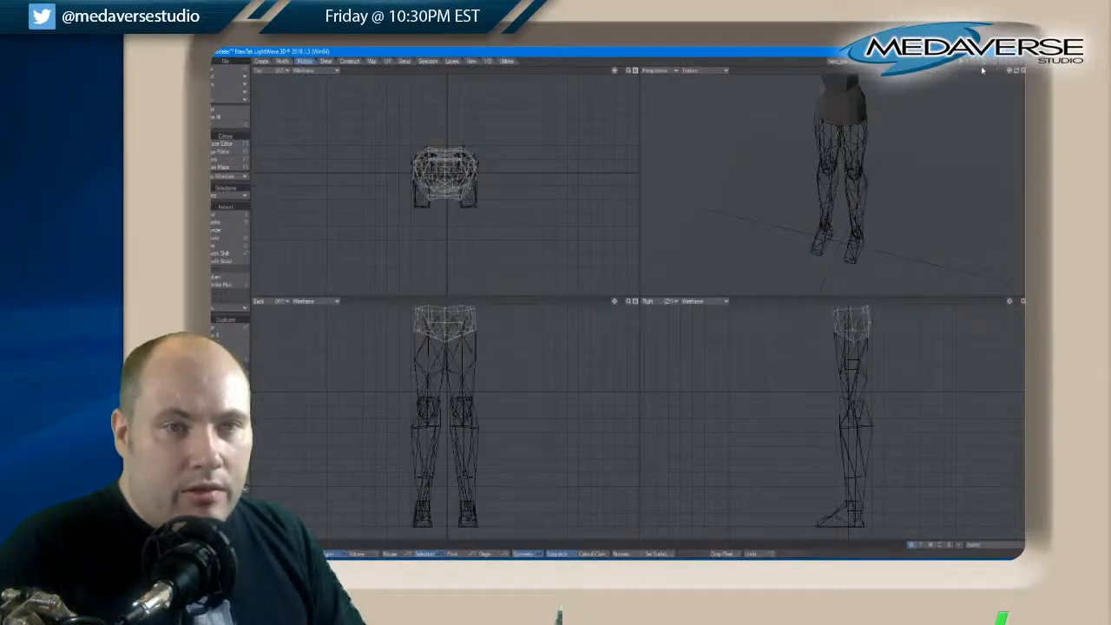
{"action": "left_click", "coordinate": [978, 68]}
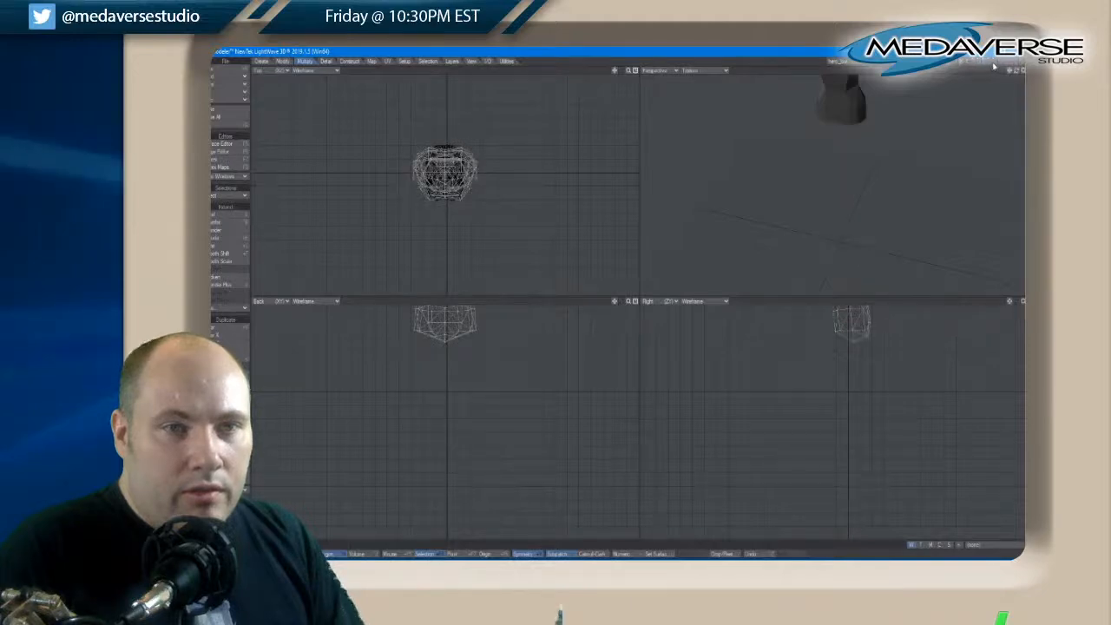
{"action": "left_click", "coordinate": [993, 66]}
{"action": "left_click", "coordinate": [986, 68]}
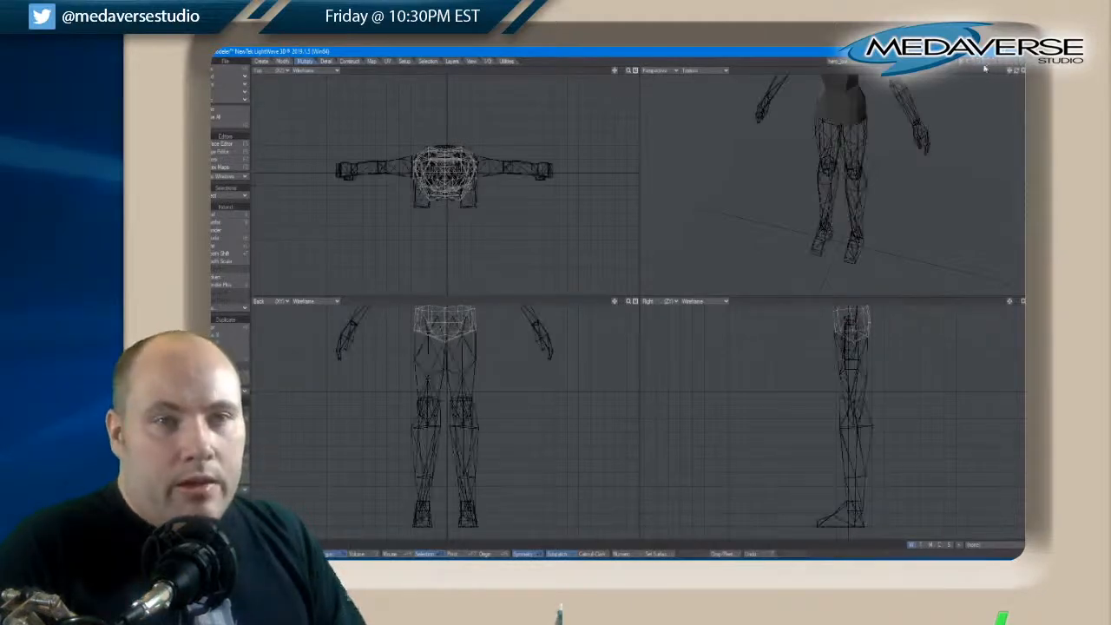
Examine the torso's shape from the front, side and back, comparing its hips and shoulders with the background limbs
{"action": "key", "text": "a"}
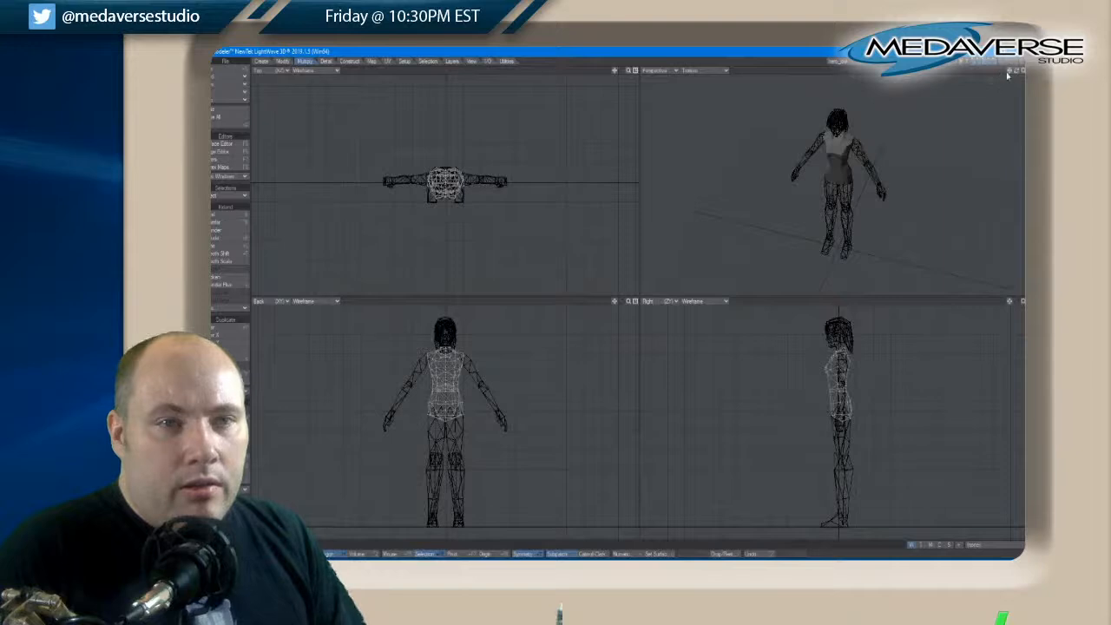
{"action": "left_click_drag", "start_coordinate": [1018, 73], "coordinate": [1014, 74]}
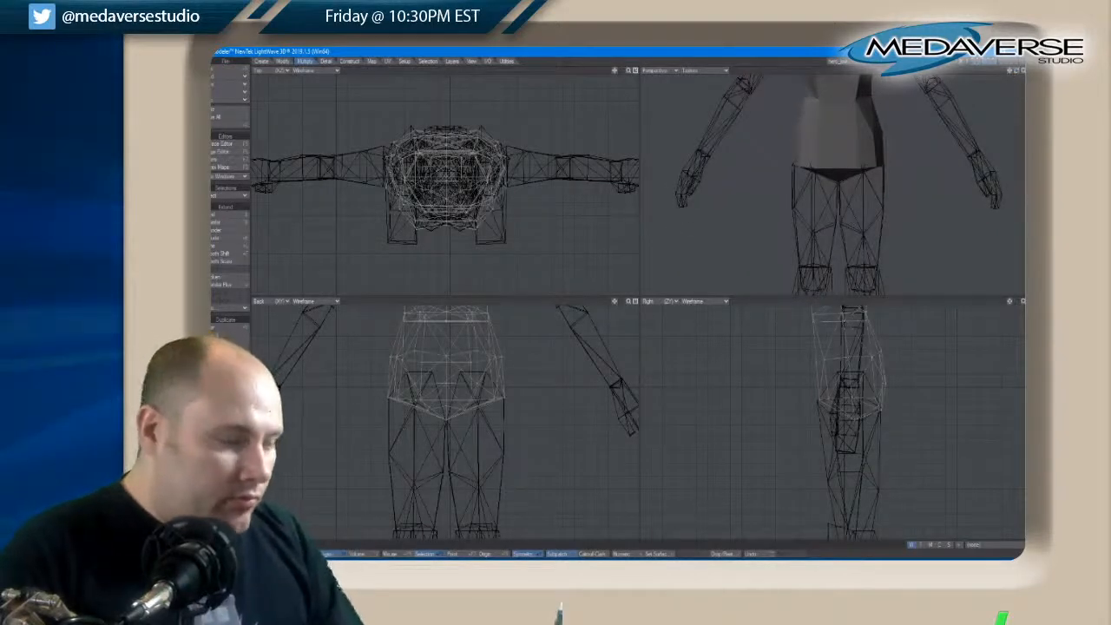
{"action": "left_click_drag", "start_coordinate": [614, 303], "coordinate": [614, 303]}
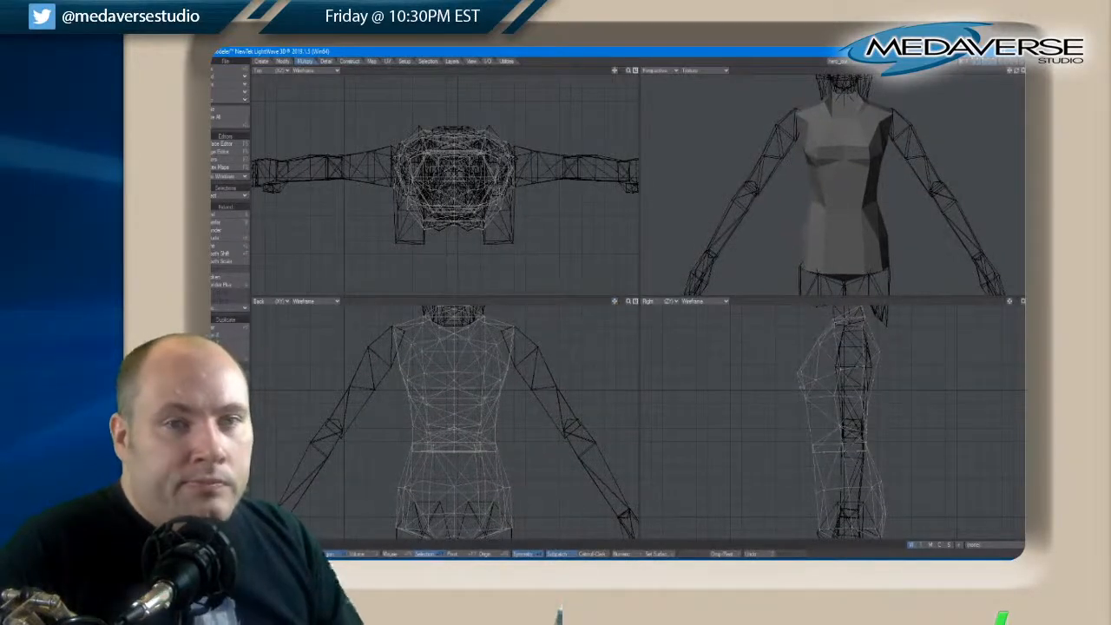
{"action": "left_click_drag", "start_coordinate": [1015, 76], "coordinate": [1018, 74]}
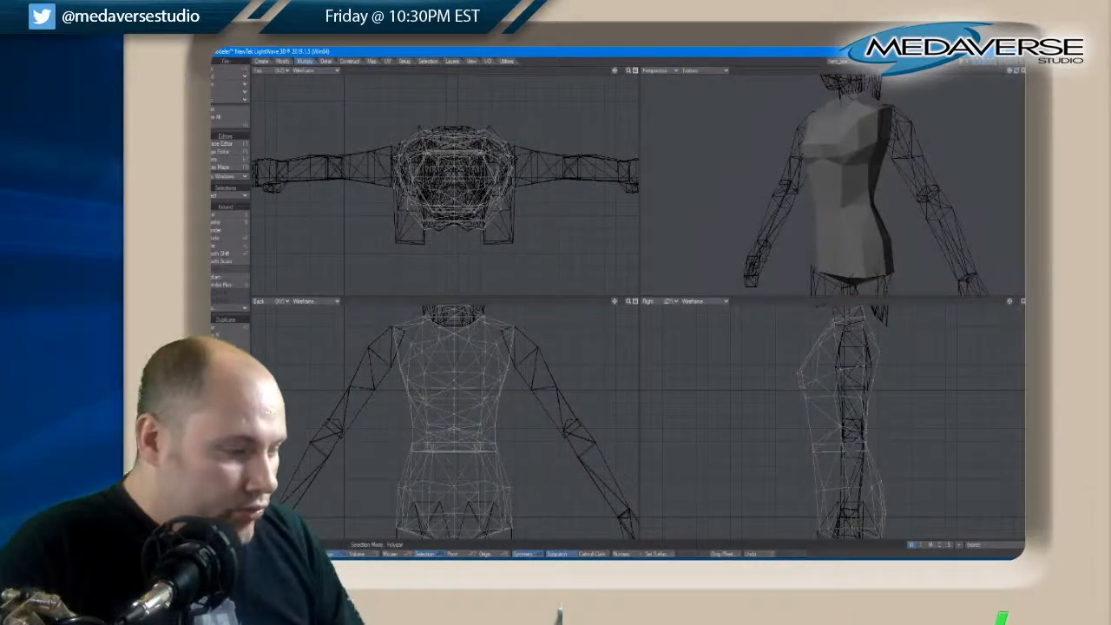
{"action": "key", "text": "space"}
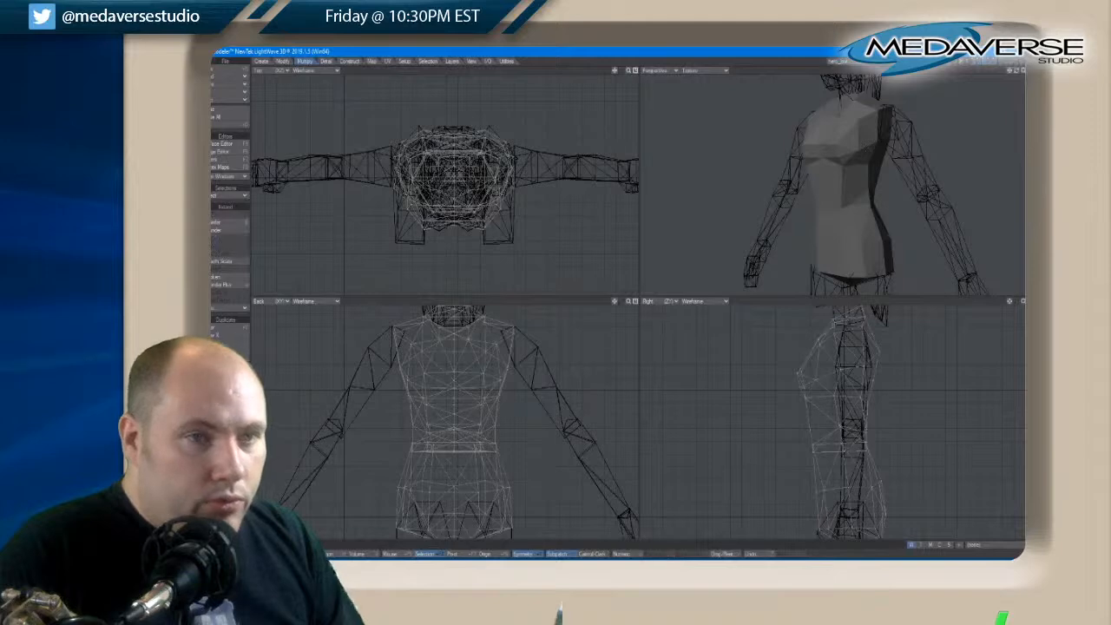
{"action": "left_click_drag", "start_coordinate": [1018, 74], "coordinate": [1018, 75]}
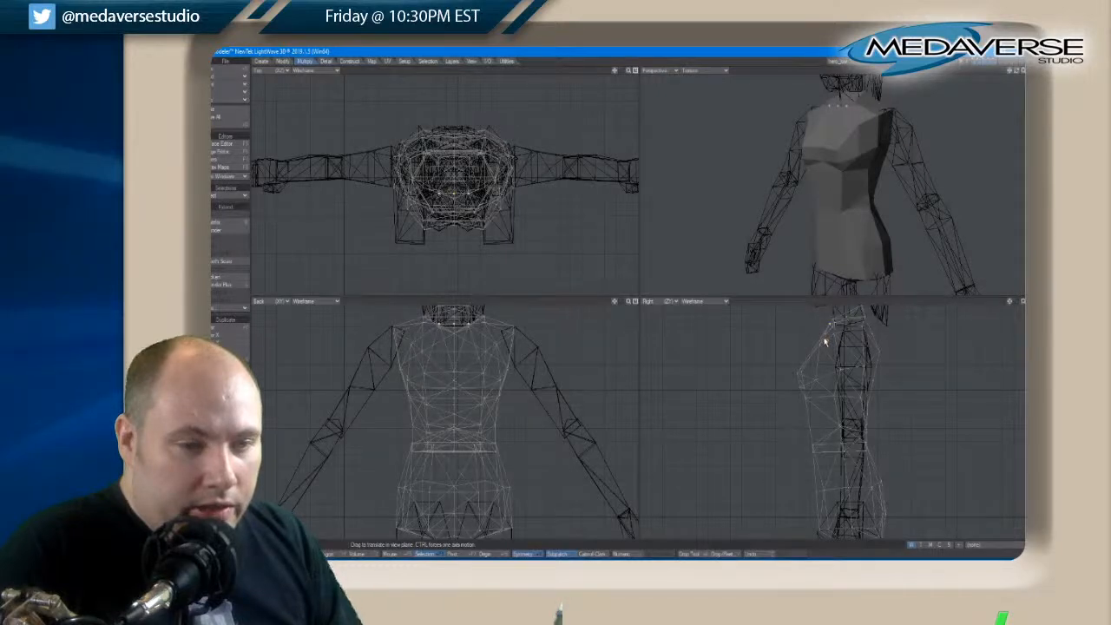
{"action": "key", "text": "slash"}
{"action": "key", "text": "space"}
{"action": "key", "text": "space"}
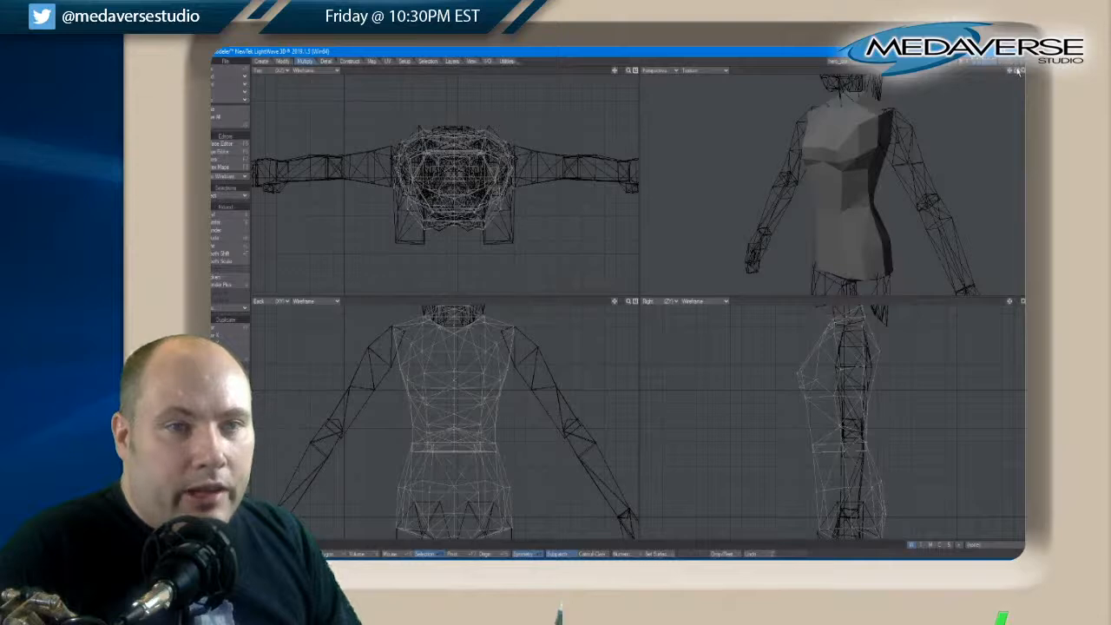
{"action": "left_click_drag", "start_coordinate": [1018, 72], "coordinate": [1018, 72]}
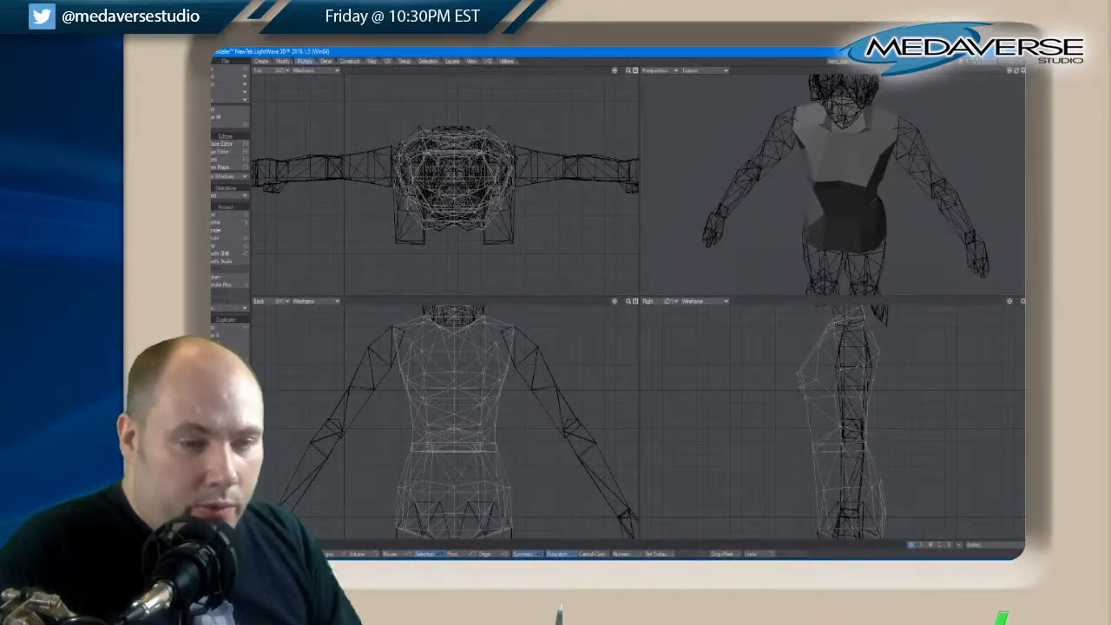
Select the points at the front of the torso's neckline, shift them slightly in the side view and clear the selection
{"action": "left_click", "coordinate": [833, 330]}
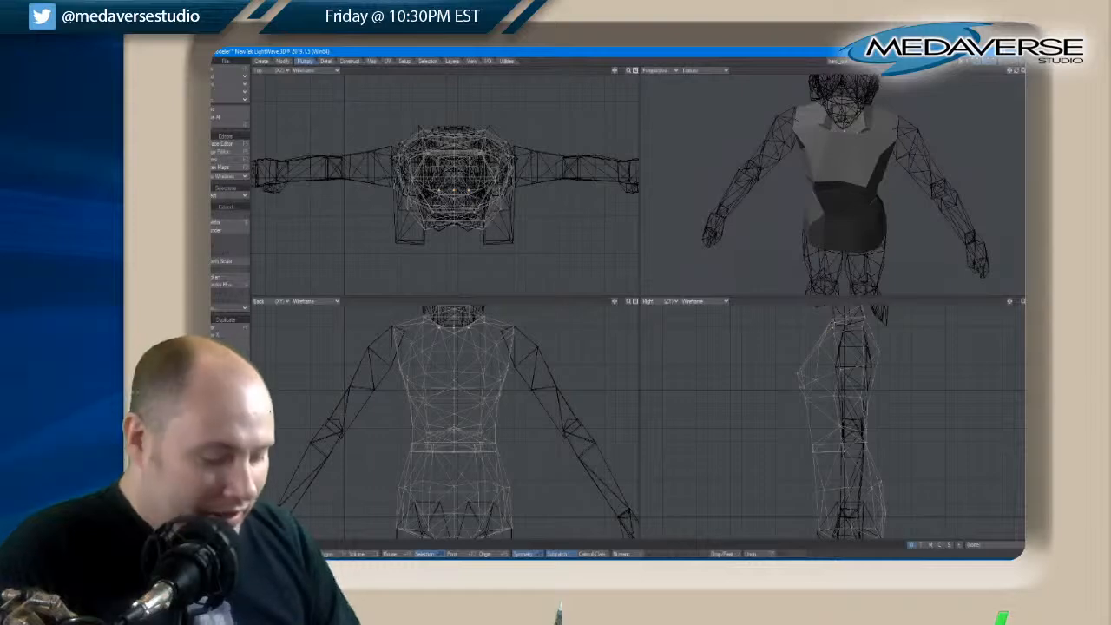
{"action": "key", "text": "t"}
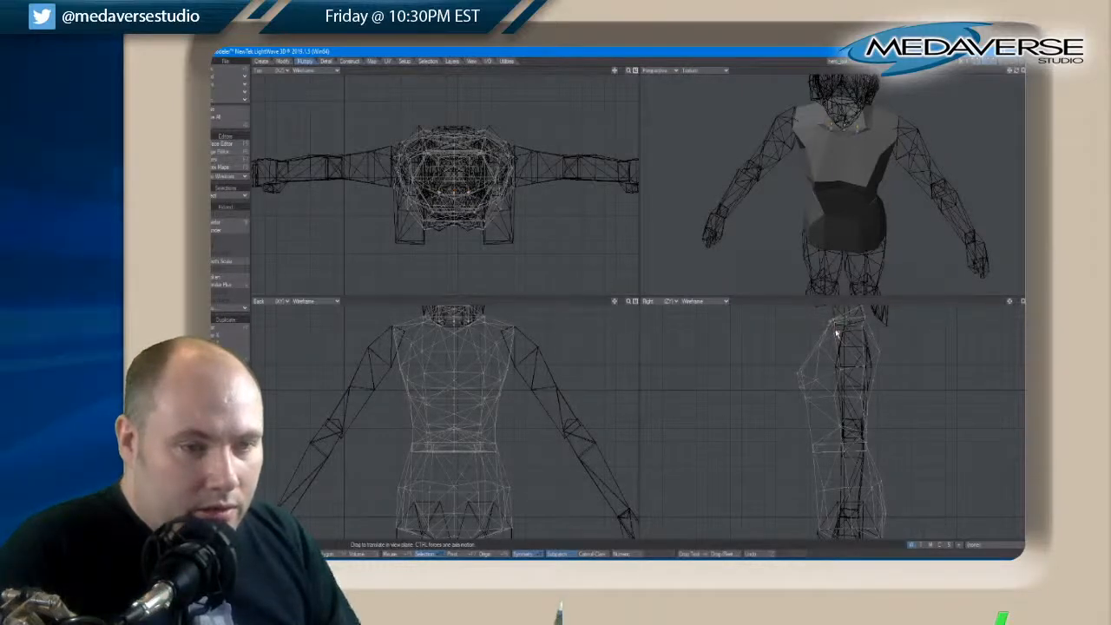
{"action": "key", "text": "space"}
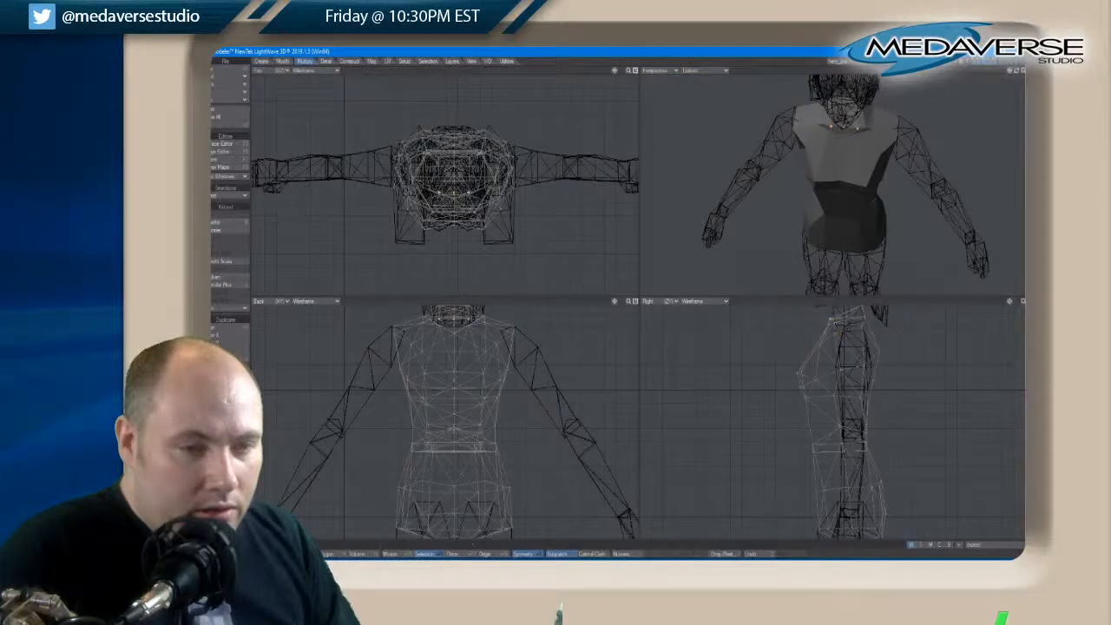
{"action": "key", "text": "slash"}
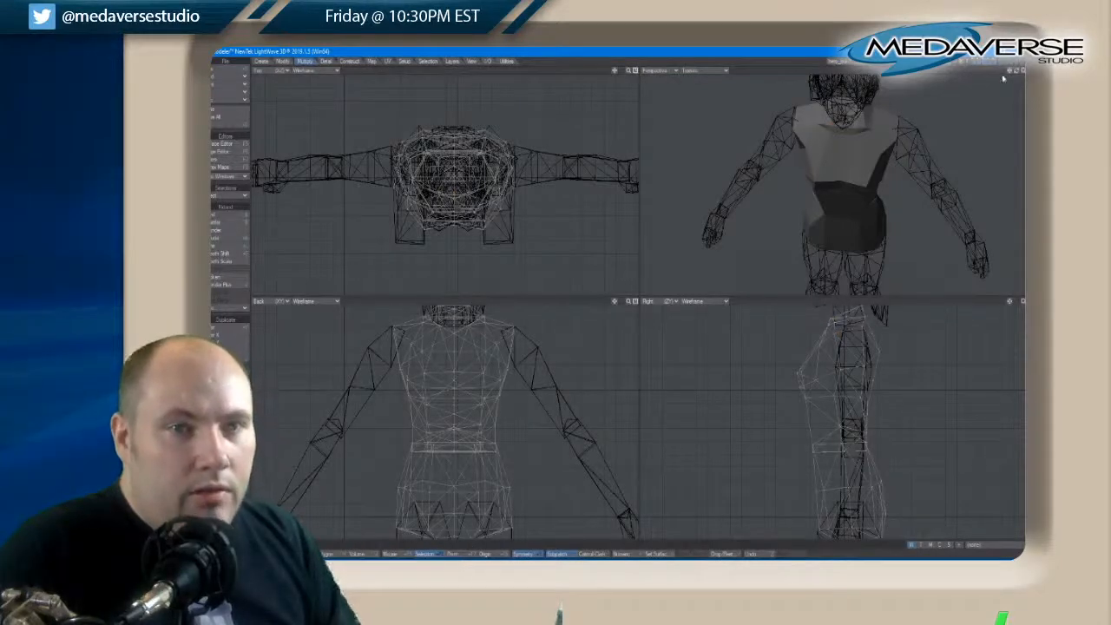
Reposition the points just beneath the bust in the side view and check the torso's profile from several angles
{"action": "left_click_drag", "start_coordinate": [1015, 73], "coordinate": [1014, 73]}
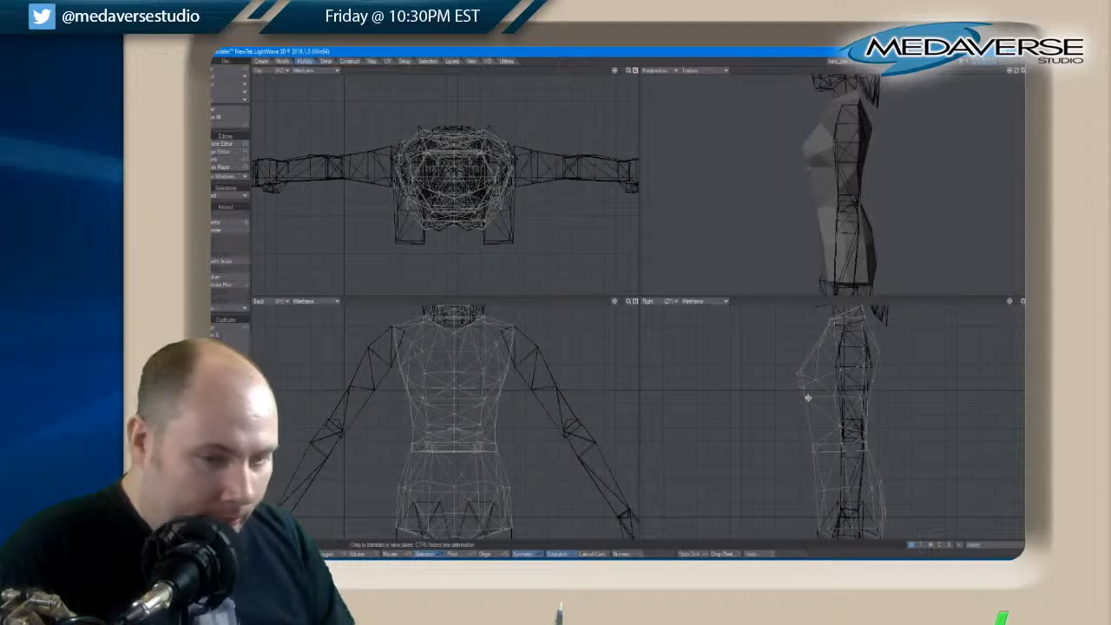
{"action": "key", "text": "space"}
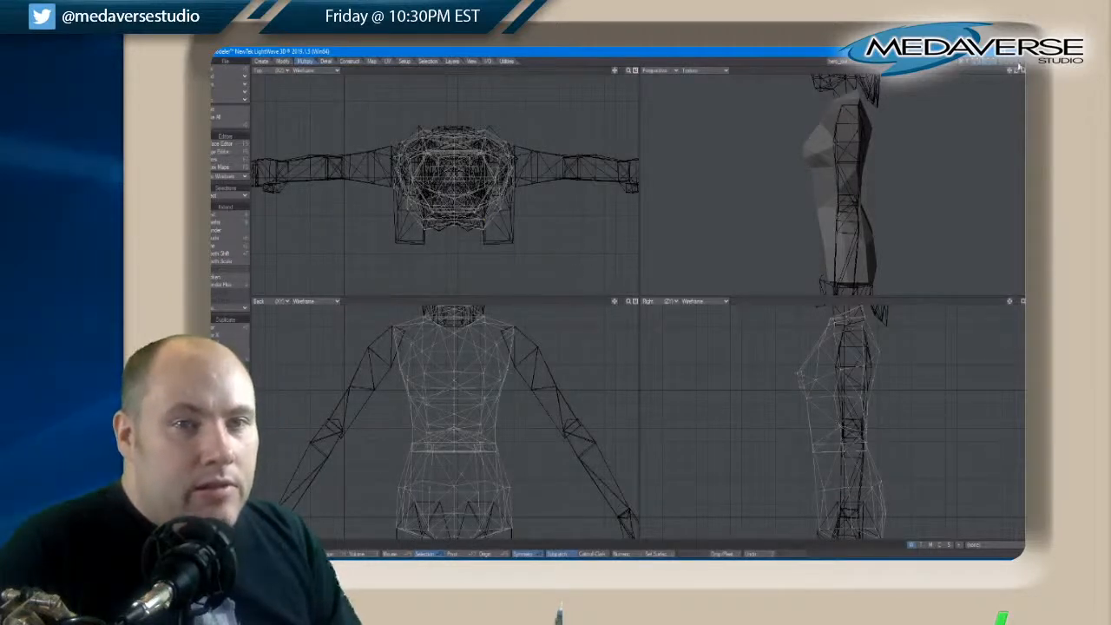
{"action": "left_click_drag", "start_coordinate": [1020, 68], "coordinate": [1018, 74]}
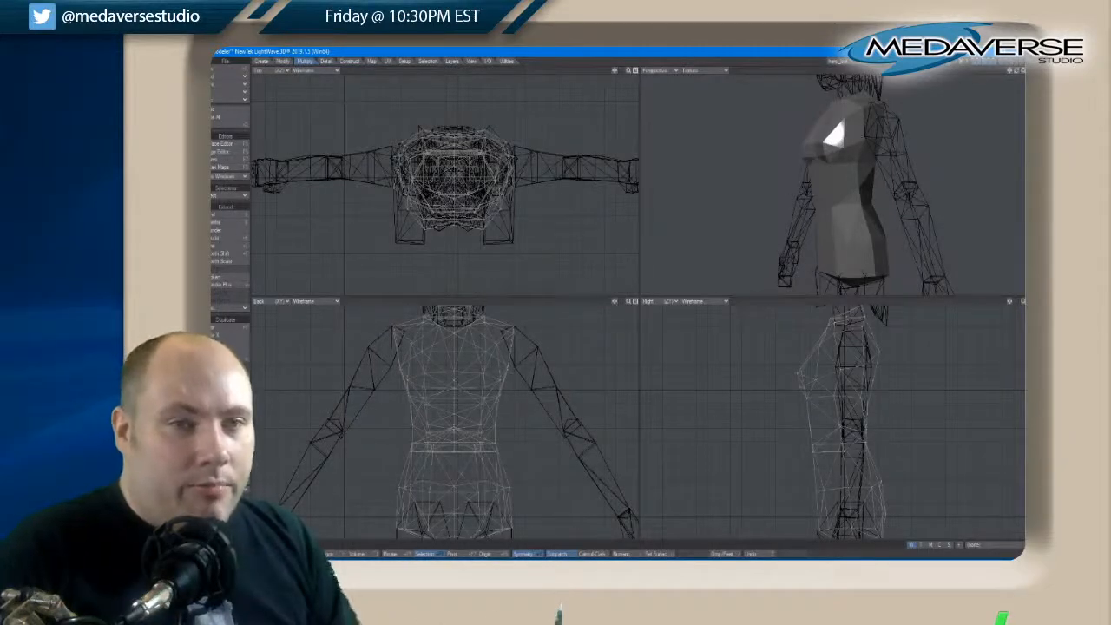
{"action": "left_click_drag", "start_coordinate": [1010, 71], "coordinate": [1019, 74]}
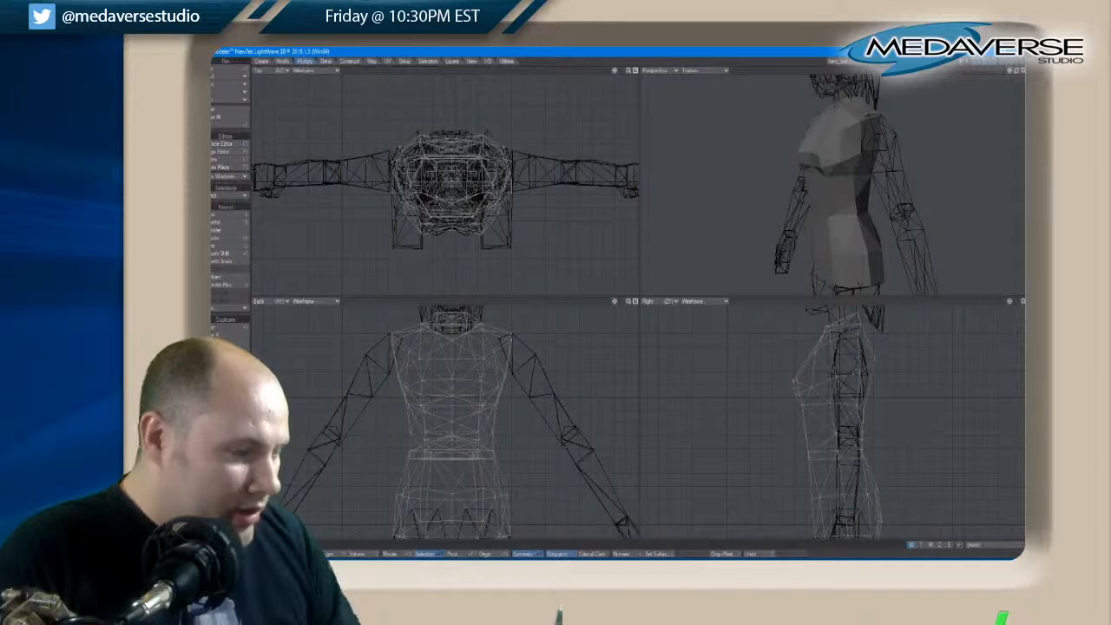
Move the outer shoulder points of the torso outward to meet the tops of the arms, and clear the selection
{"action": "right_click_drag", "start_coordinate": [512, 356], "coordinate": [505, 328]}
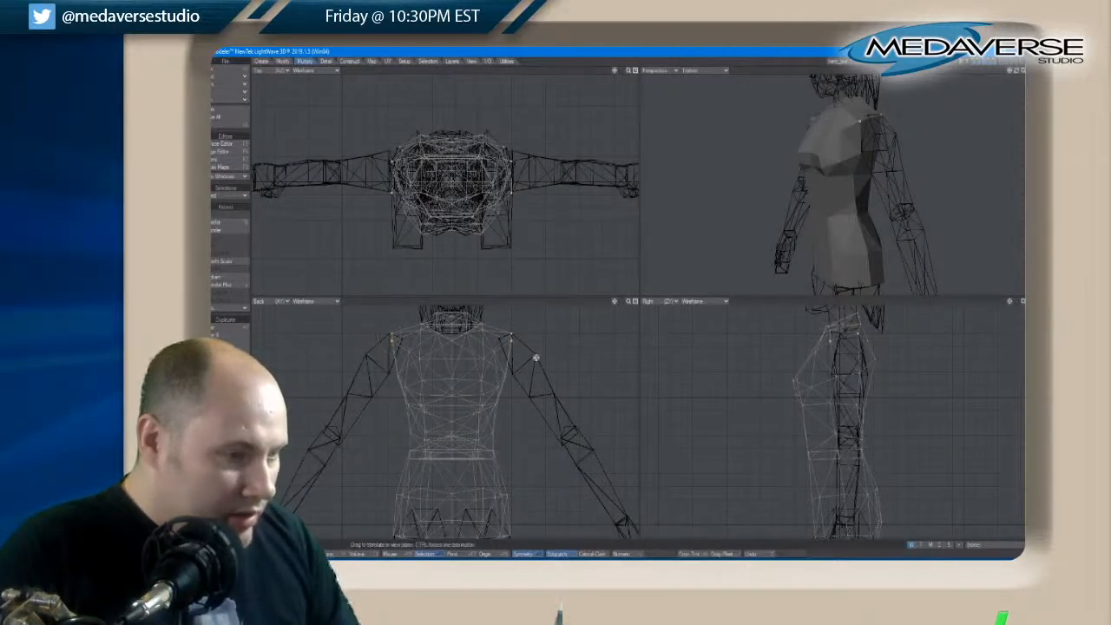
{"action": "left_click_drag", "start_coordinate": [524, 348], "coordinate": [524, 348]}
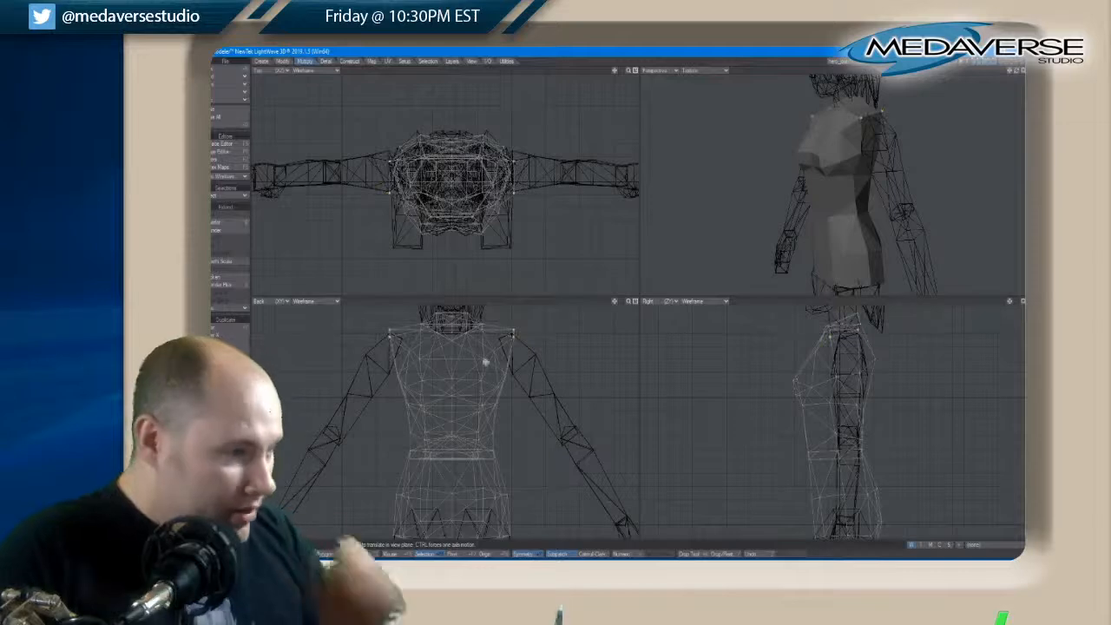
{"action": "left_click", "coordinate": [293, 554]}
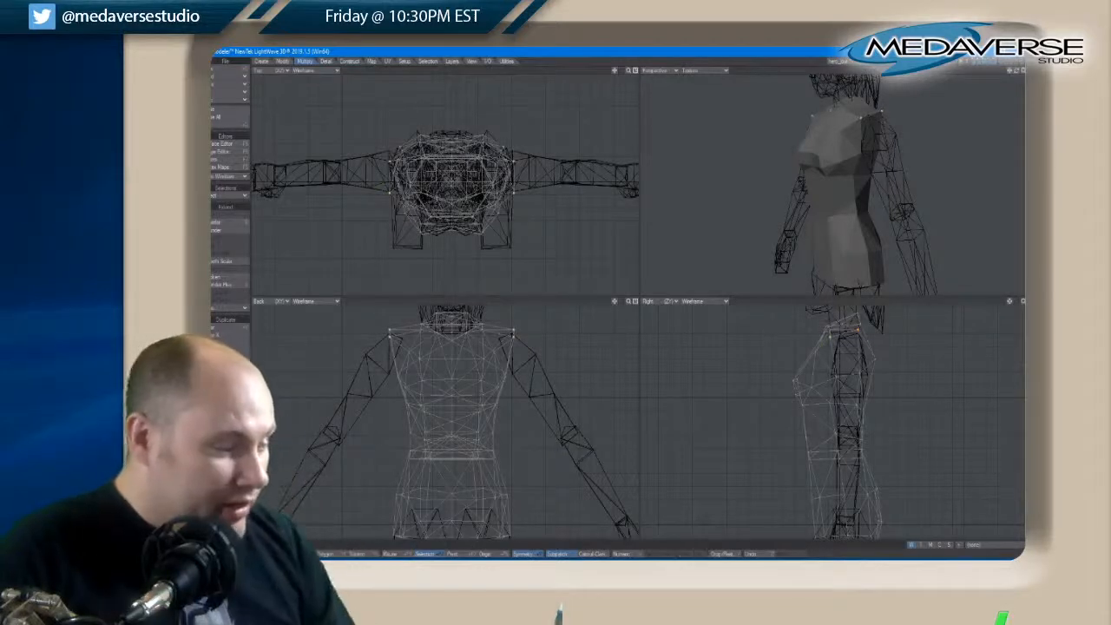
{"action": "key", "text": "slash"}
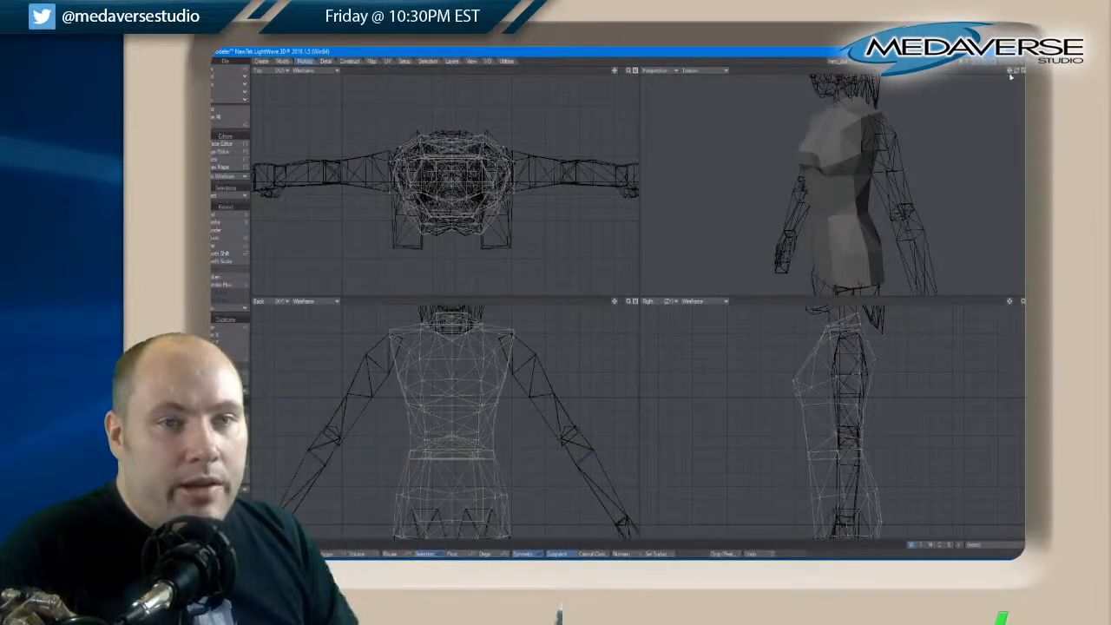
{"action": "left_click_drag", "start_coordinate": [1018, 72], "coordinate": [1019, 75]}
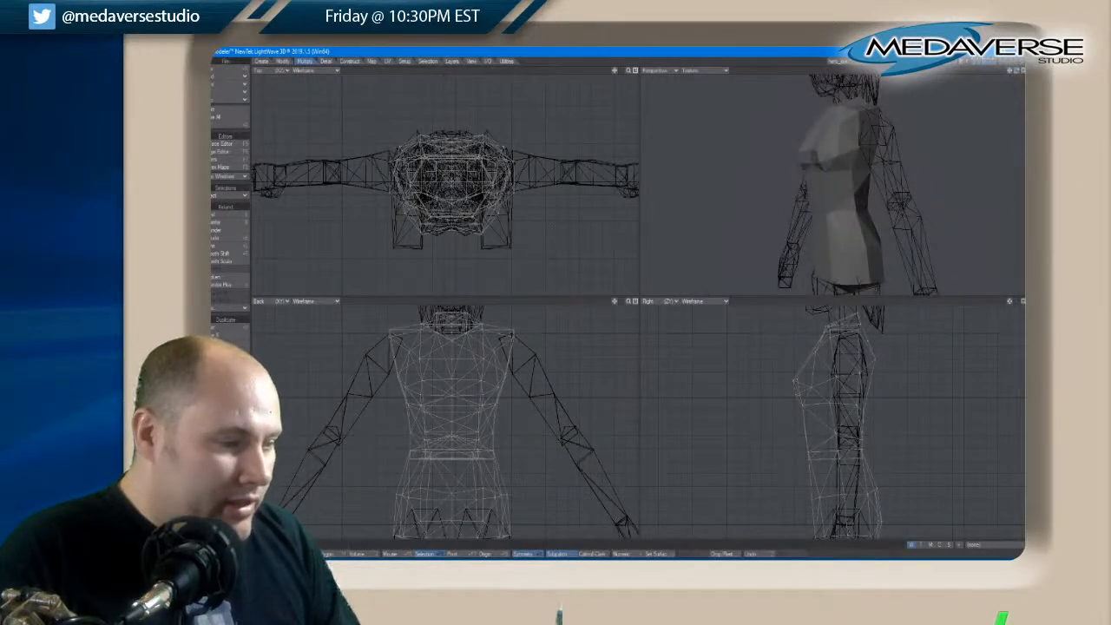
Move the armpit points on both sides of the torso outward to the inner edges of the arms and check the fit
{"action": "key", "text": "space"}
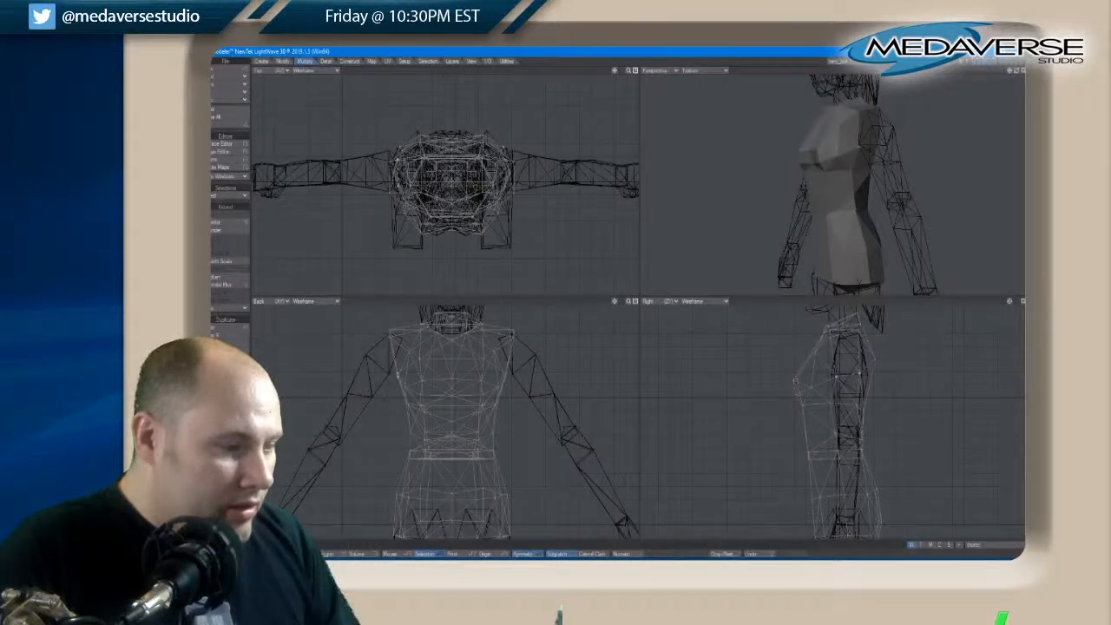
{"action": "key", "text": "t"}
{"action": "left_click_drag", "start_coordinate": [503, 374], "coordinate": [510, 377]}
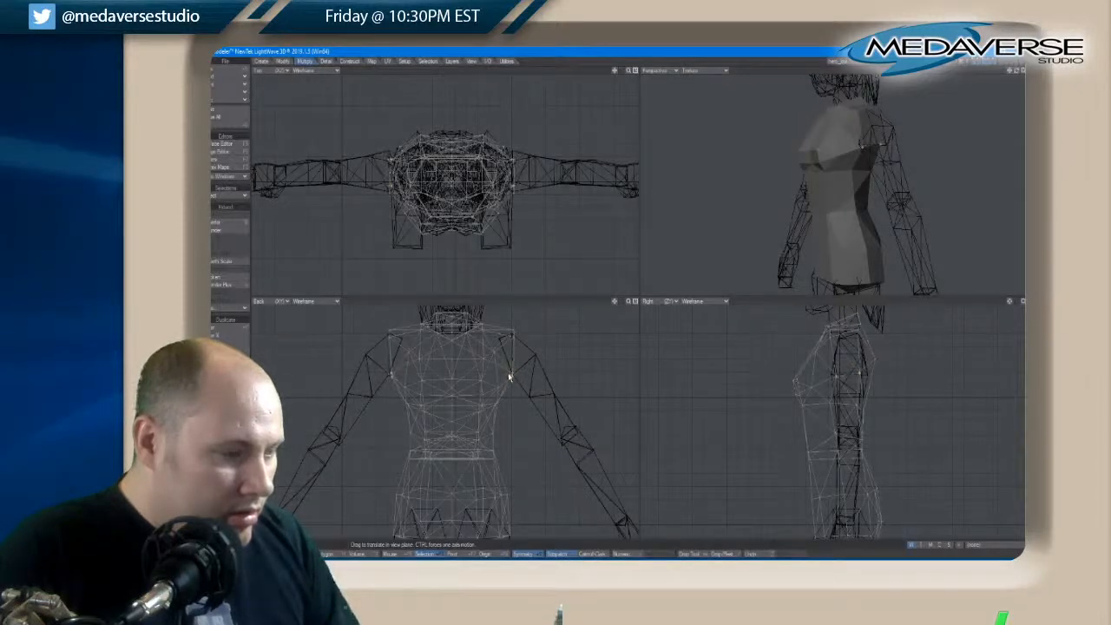
{"action": "key", "text": "space"}
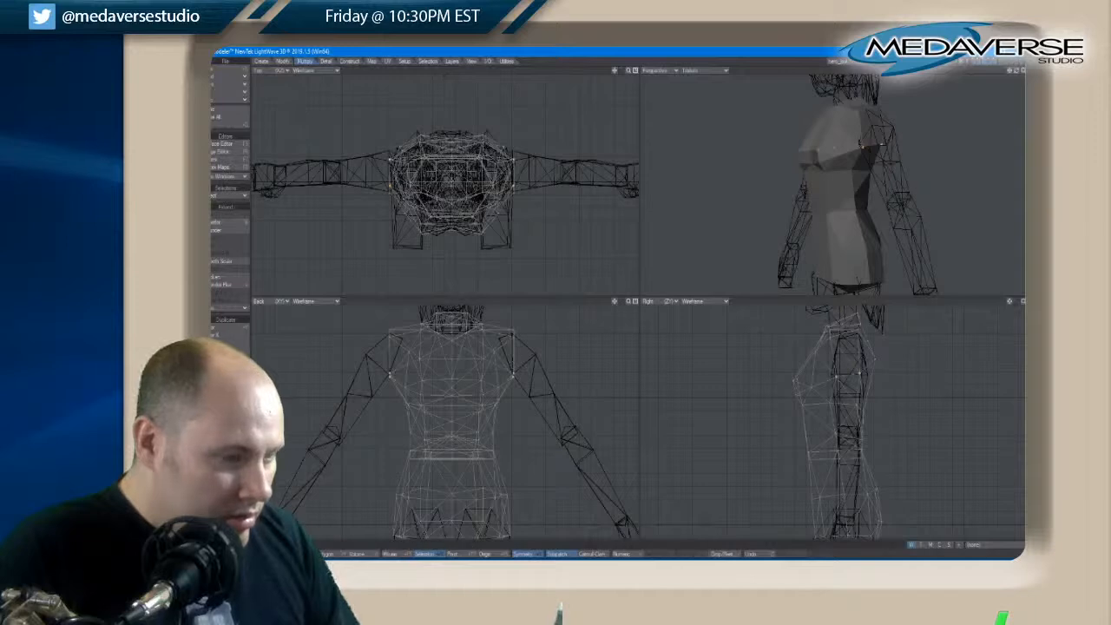
{"action": "mouse_move", "coordinate": [518, 370]}
{"action": "right_mouse_down"}
{"action": "mouse_move", "coordinate": [392, 377]}
{"action": "mouse_move", "coordinate": [359, 365]}
{"action": "right_mouse_up"}
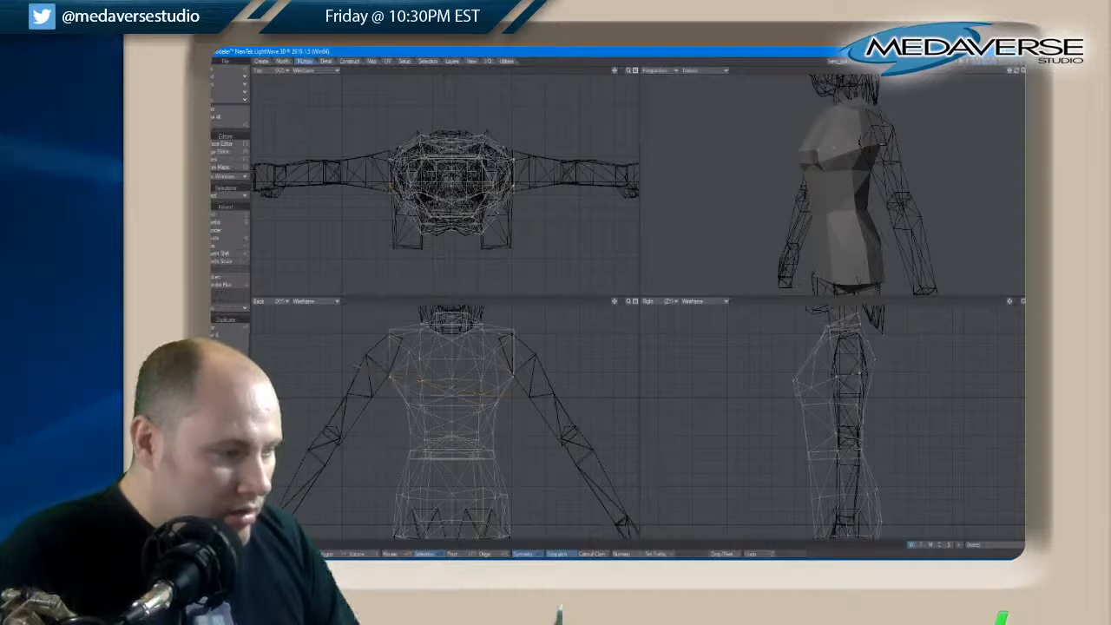
{"action": "left_click_drag", "start_coordinate": [1020, 76], "coordinate": [1019, 73]}
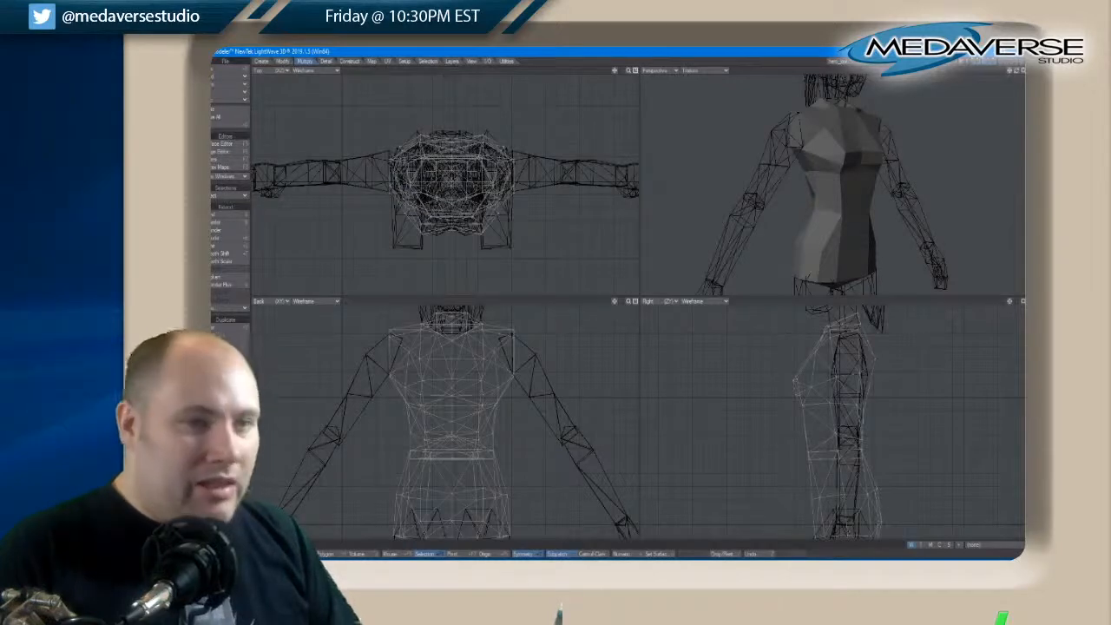
{"action": "left_click_drag", "start_coordinate": [1017, 72], "coordinate": [1020, 73]}
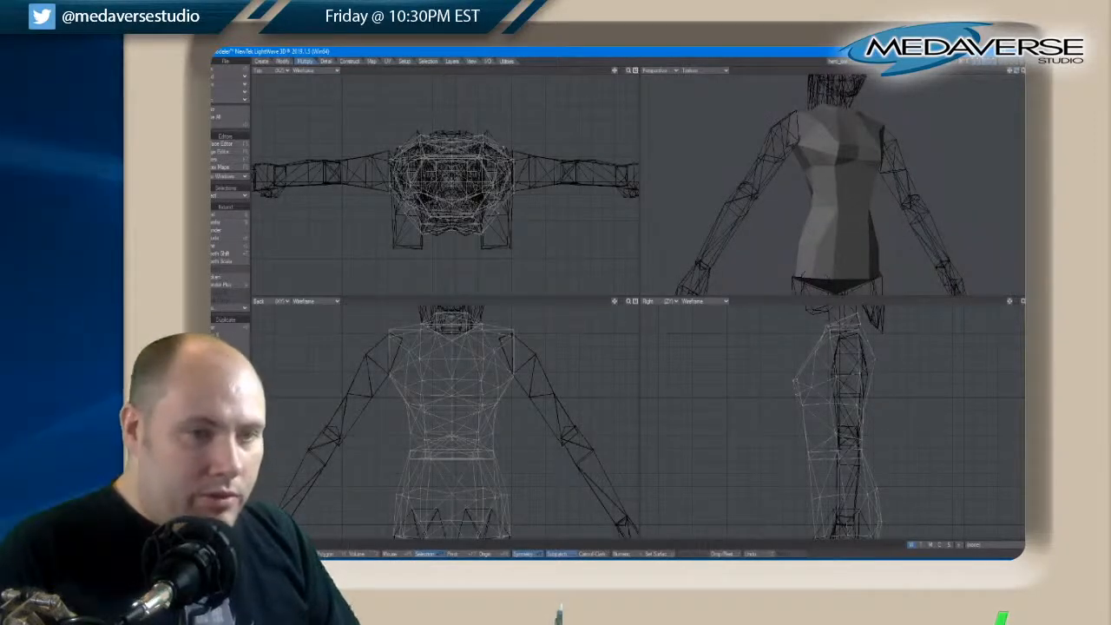
Select all connected polygons of the hip section below the waist and delete them
{"action": "key", "text": "space"}
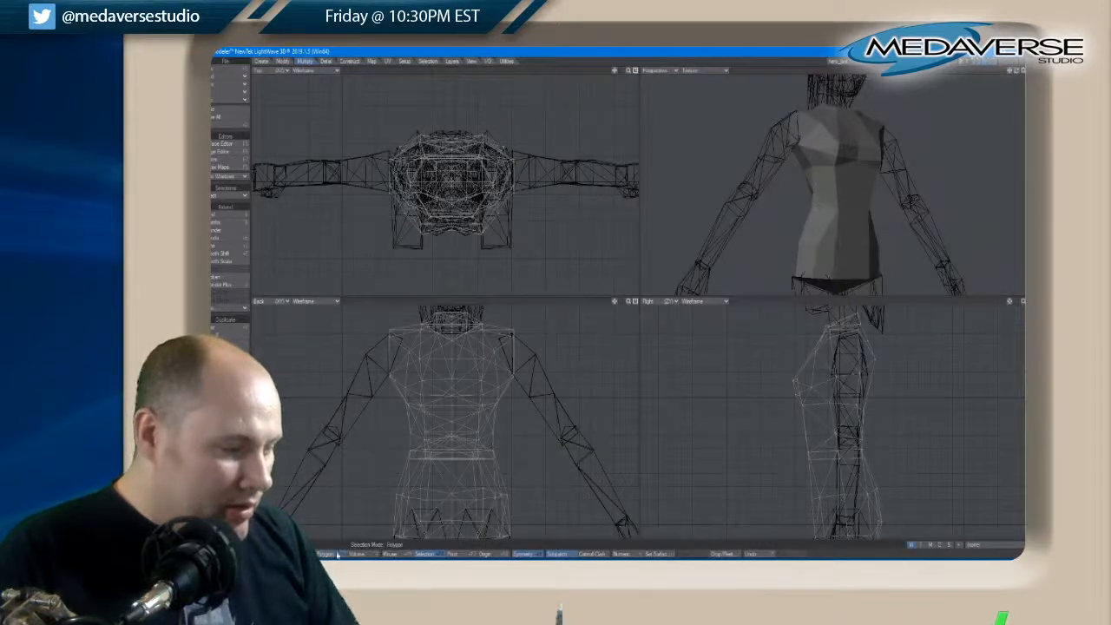
{"action": "mouse_move", "coordinate": [813, 450]}
{"action": "left_mouse_down"}
{"action": "mouse_move", "coordinate": [863, 452]}
{"action": "mouse_move", "coordinate": [859, 476]}
{"action": "mouse_move", "coordinate": [810, 478]}
{"action": "mouse_move", "coordinate": [790, 445]}
{"action": "left_mouse_up"}
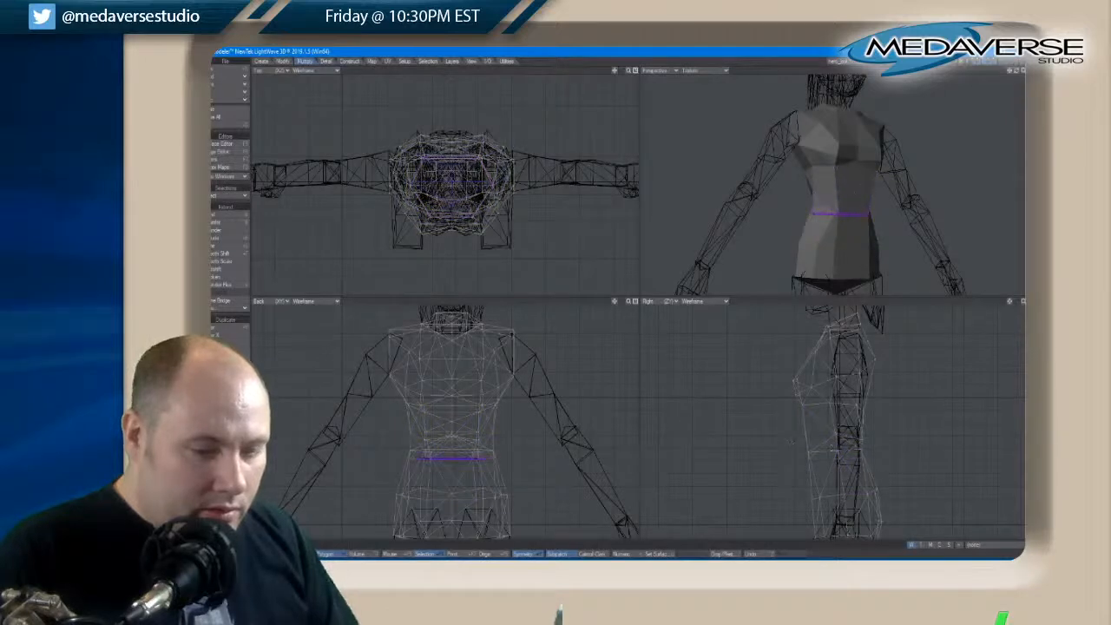
{"action": "left_click", "coordinate": [790, 453]}
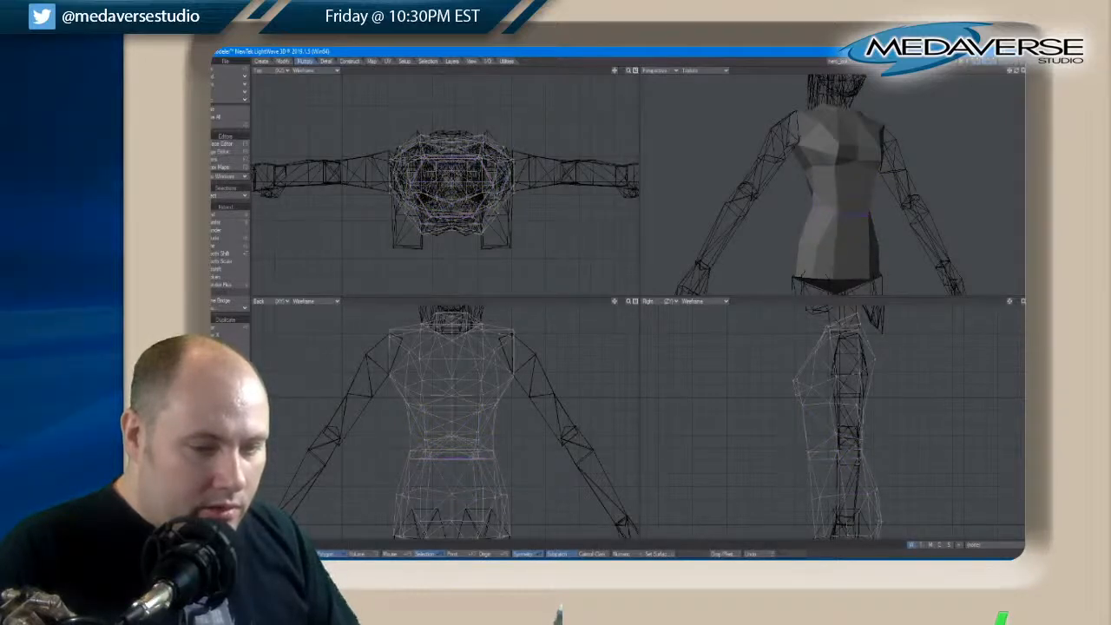
{"action": "key", "text": "slash"}
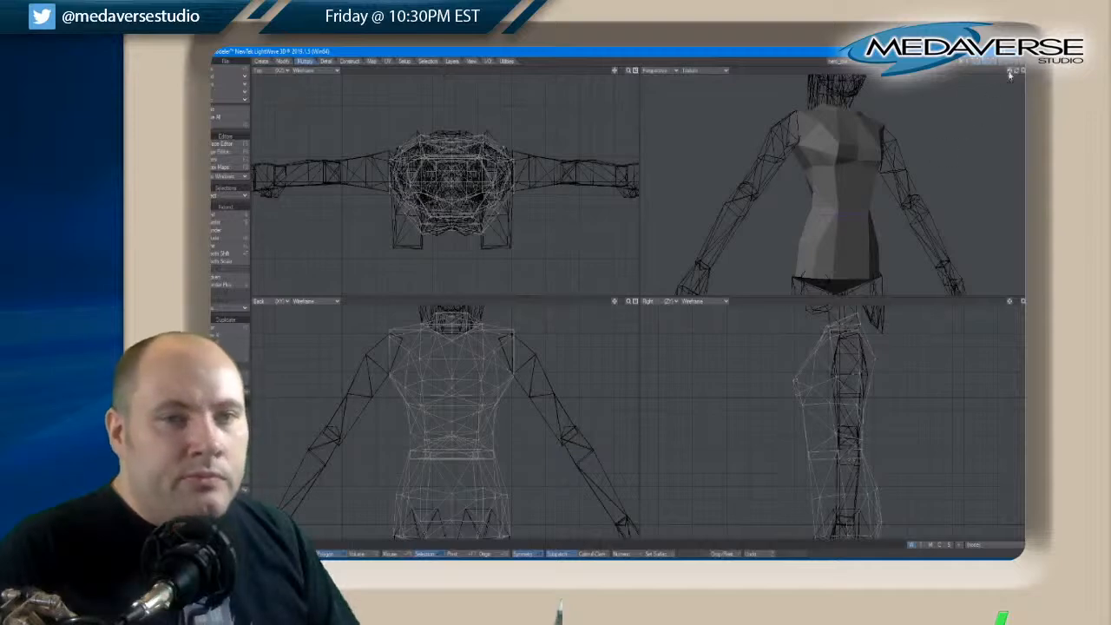
{"action": "left_click_drag", "start_coordinate": [1016, 72], "coordinate": [1018, 74]}
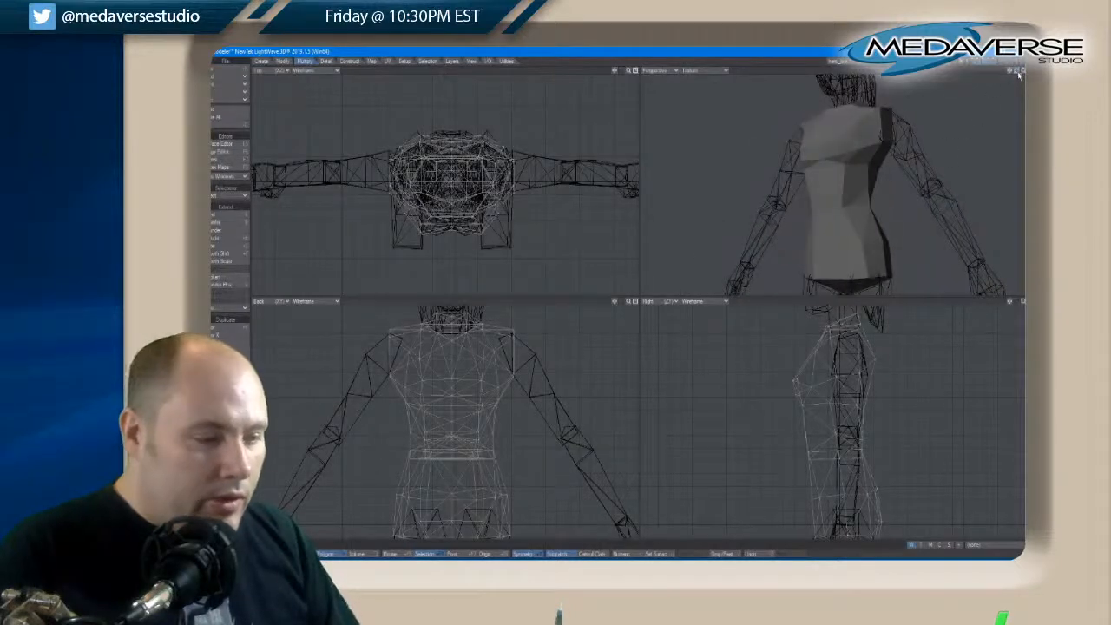
{"action": "left_click", "coordinate": [807, 471]}
{"action": "key", "text": "bracketright"}
{"action": "key", "text": "Delete"}
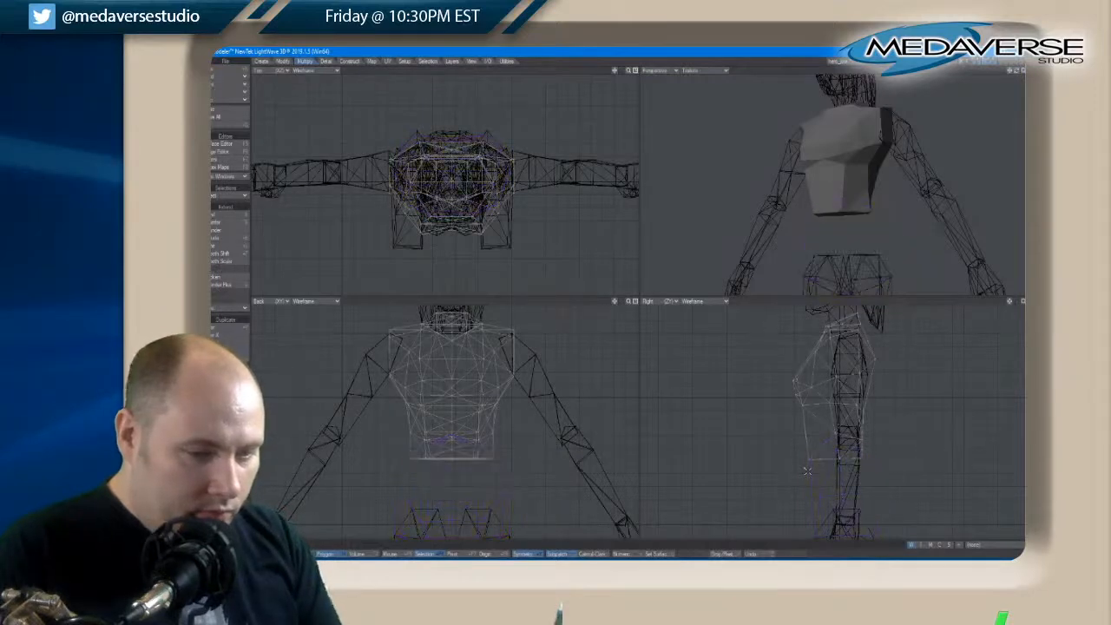
Select all points along the upper torso's bottom edge and align them to the last point's Y
{"action": "left_click", "coordinate": [263, 554]}
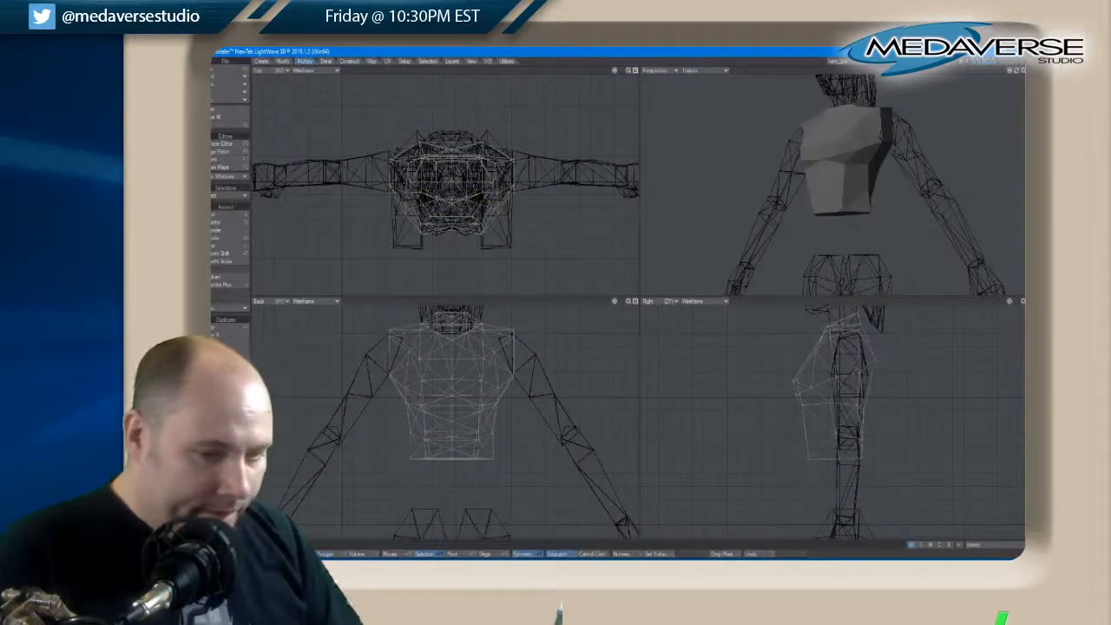
{"action": "mouse_move", "coordinate": [794, 456]}
{"action": "right_mouse_down"}
{"action": "mouse_move", "coordinate": [857, 471]}
{"action": "mouse_move", "coordinate": [796, 465]}
{"action": "right_mouse_up"}
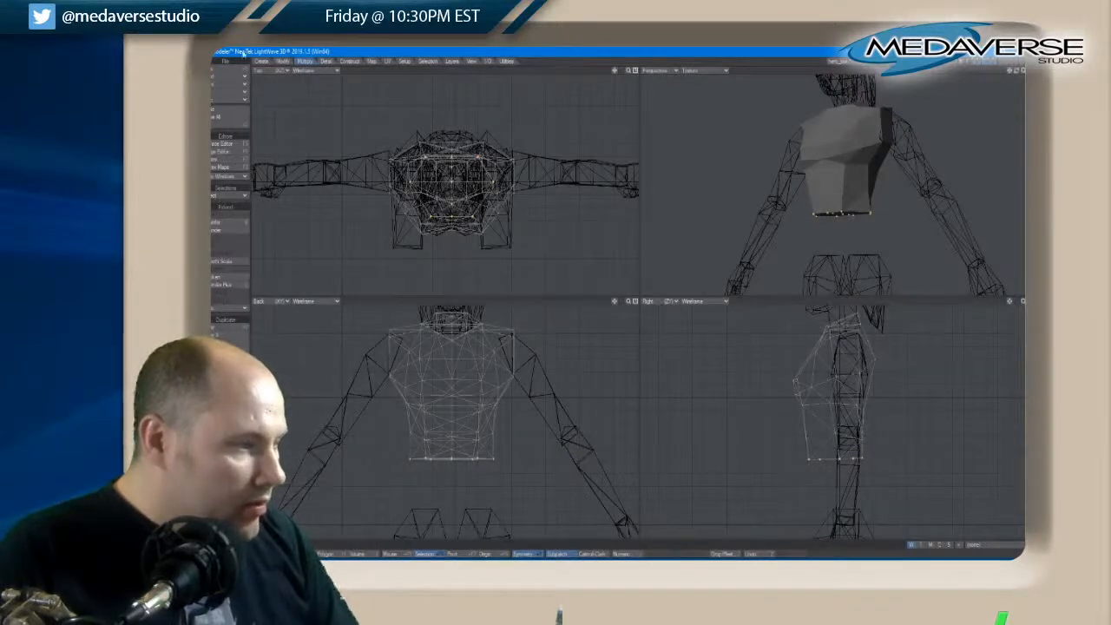
{"action": "left_click", "coordinate": [281, 63]}
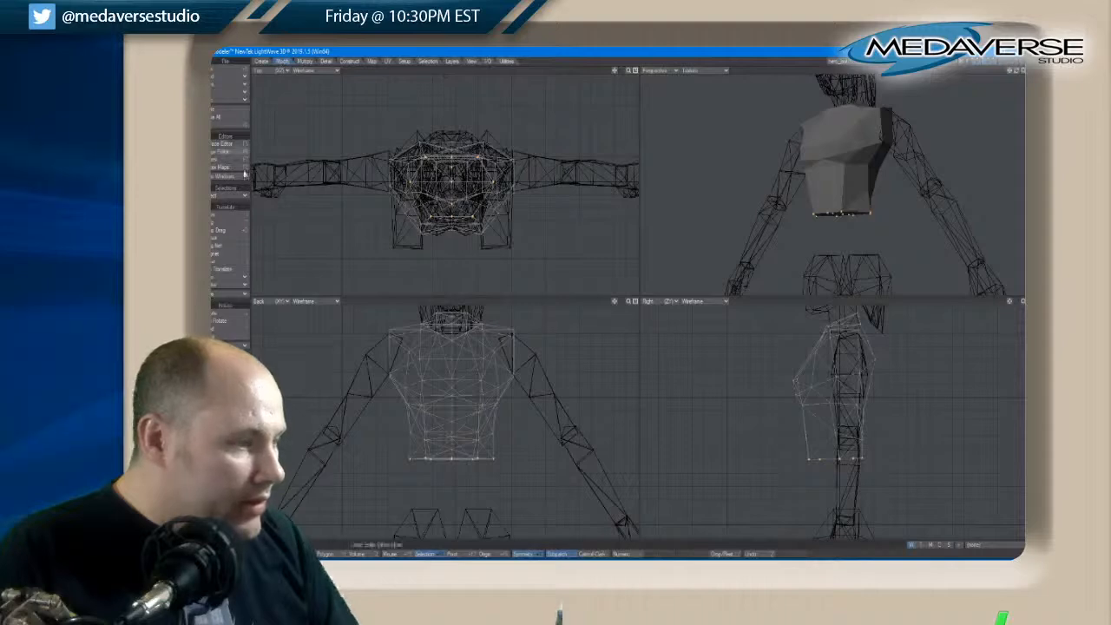
{"action": "left_click", "coordinate": [248, 278]}
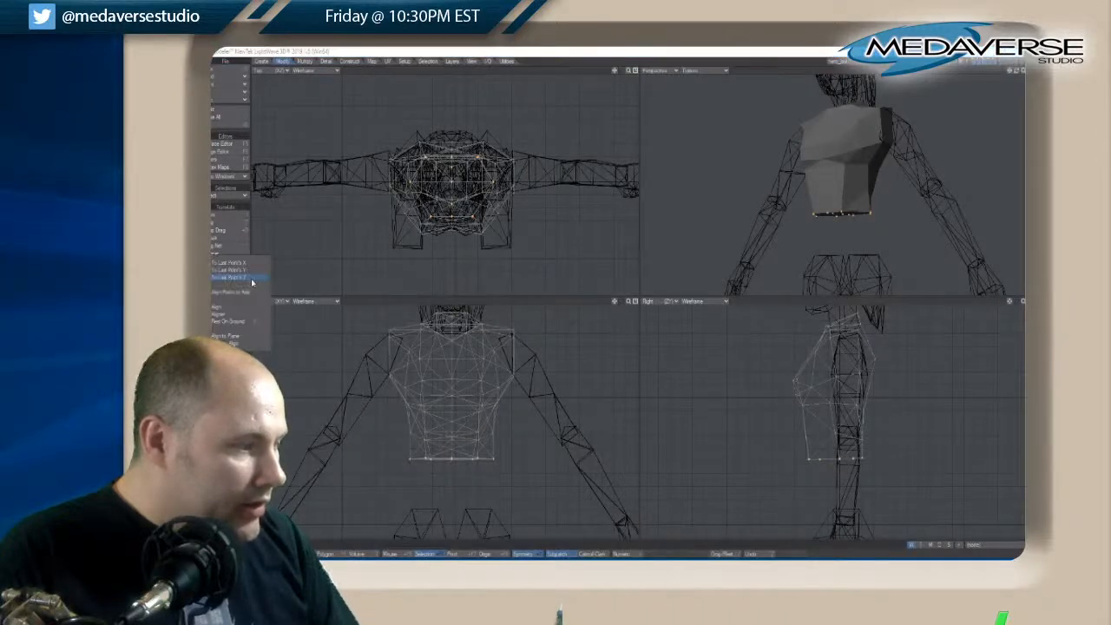
{"action": "left_click", "coordinate": [249, 271]}
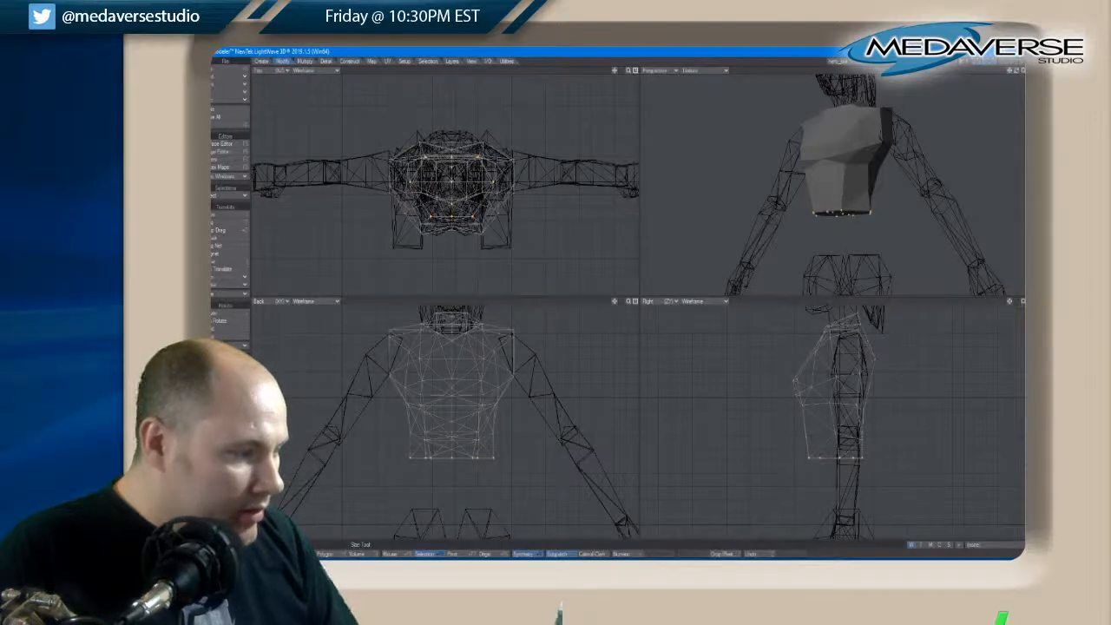
Narrow the upper torso's bottom edge, turn symmetry off and move the edge's points slightly down
{"action": "left_click", "coordinate": [229, 365]}
{"action": "left_click_drag", "start_coordinate": [452, 457], "coordinate": [453, 462]}
{"action": "key", "text": "t"}
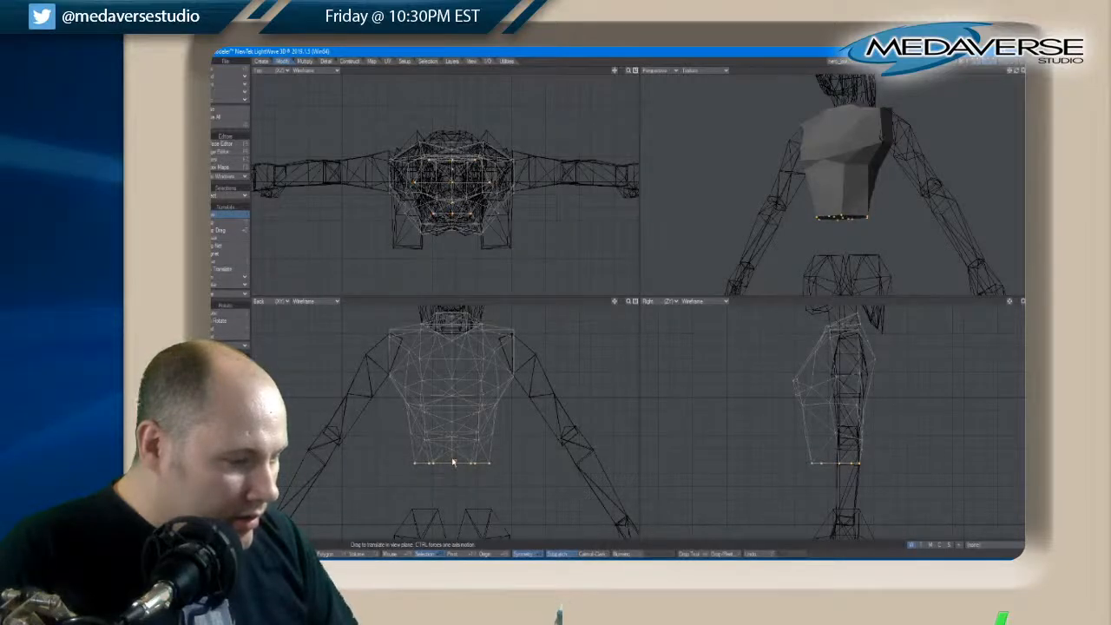
{"action": "key", "text": "ctrl+z"}
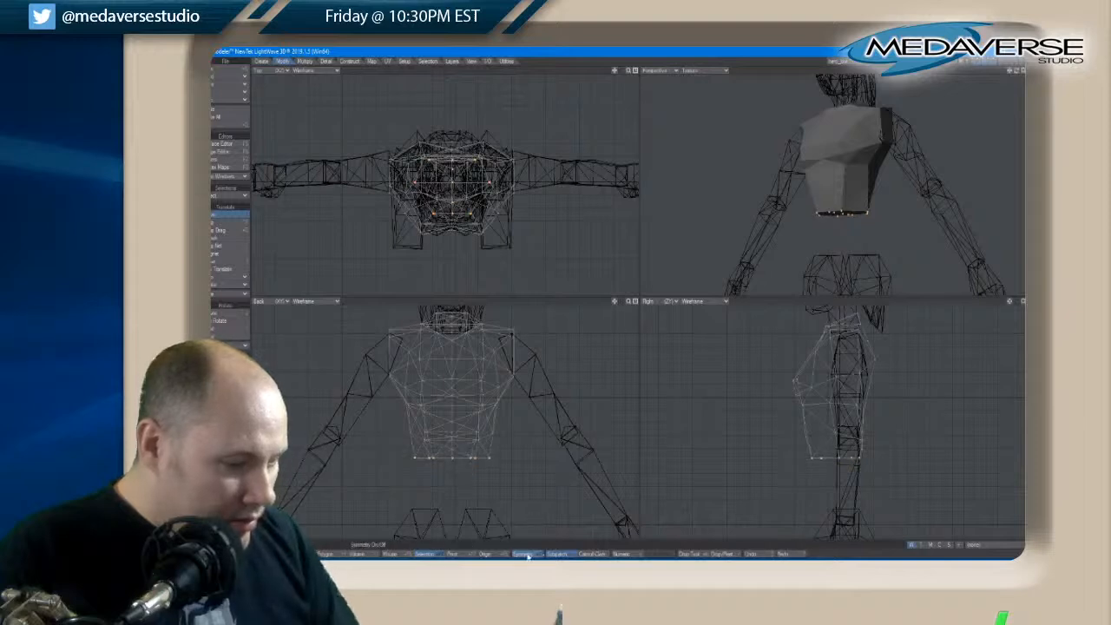
{"action": "key", "text": "space"}
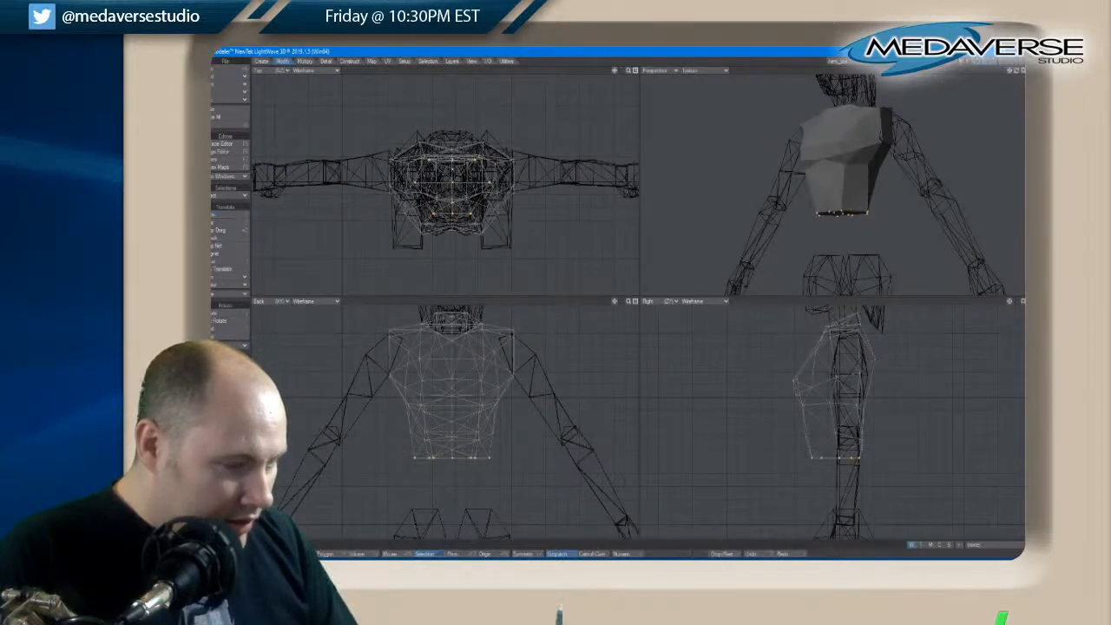
{"action": "key", "text": "t"}
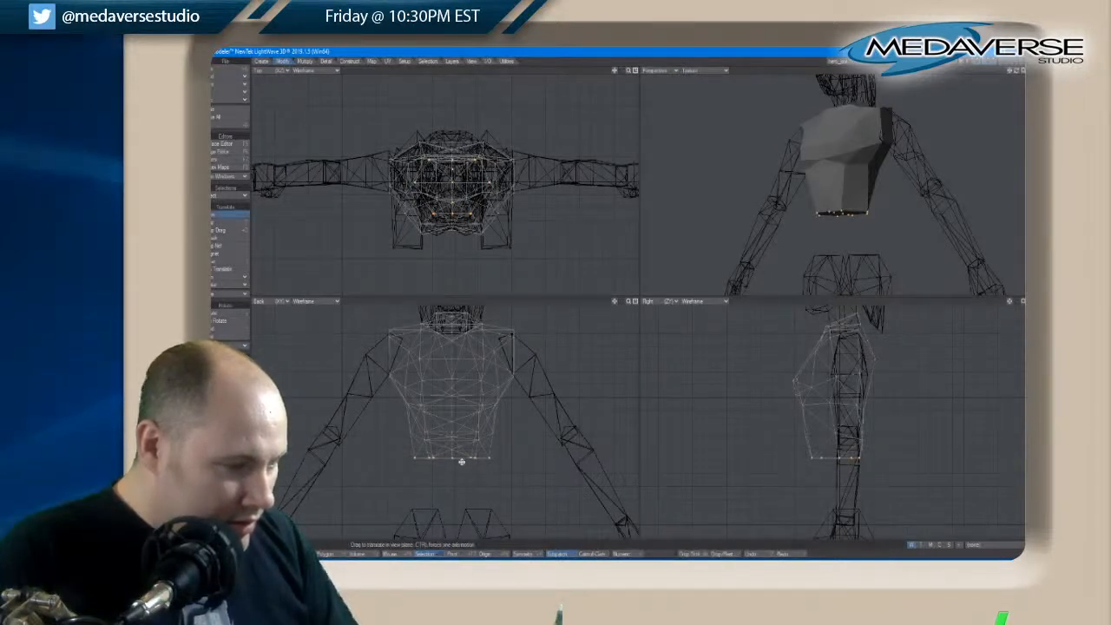
{"action": "left_click_drag", "start_coordinate": [460, 461], "coordinate": [463, 465]}
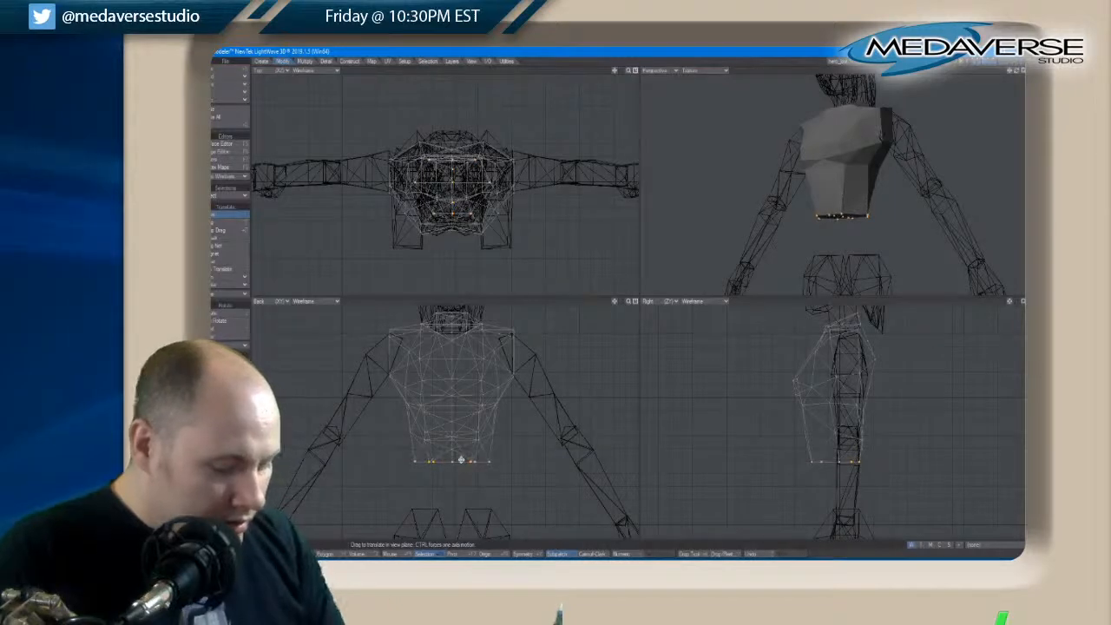
Unhide the hip section and move the upper torso's bottom edge up to meet the hips' top edge
{"action": "key", "text": "backslash"}
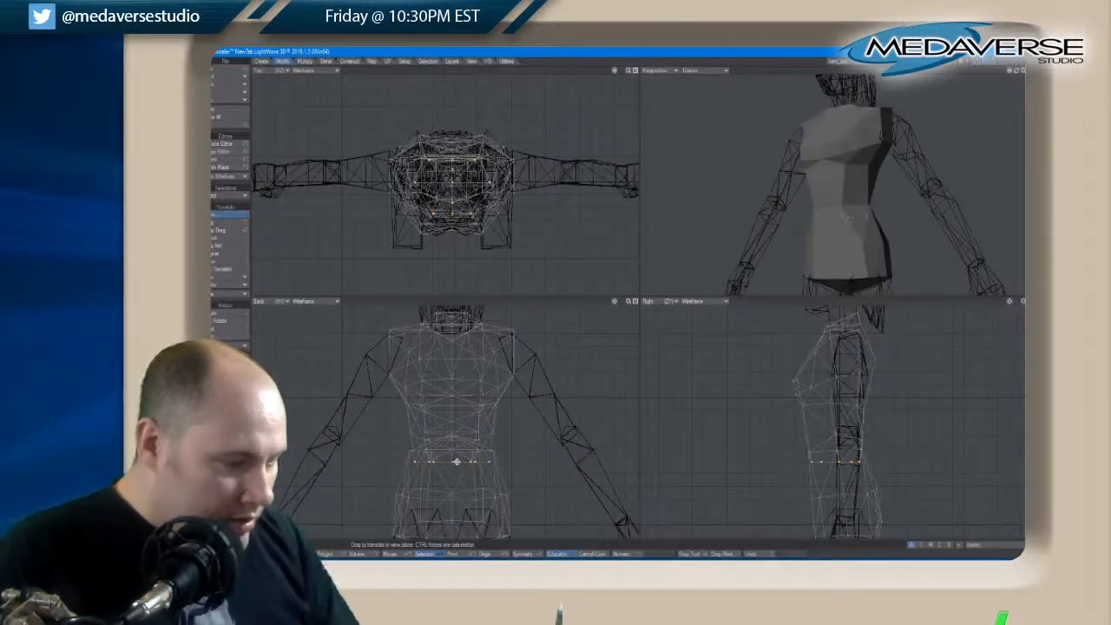
{"action": "left_click_drag", "start_coordinate": [458, 465], "coordinate": [458, 465]}
{"action": "key", "text": "ctrl+z"}
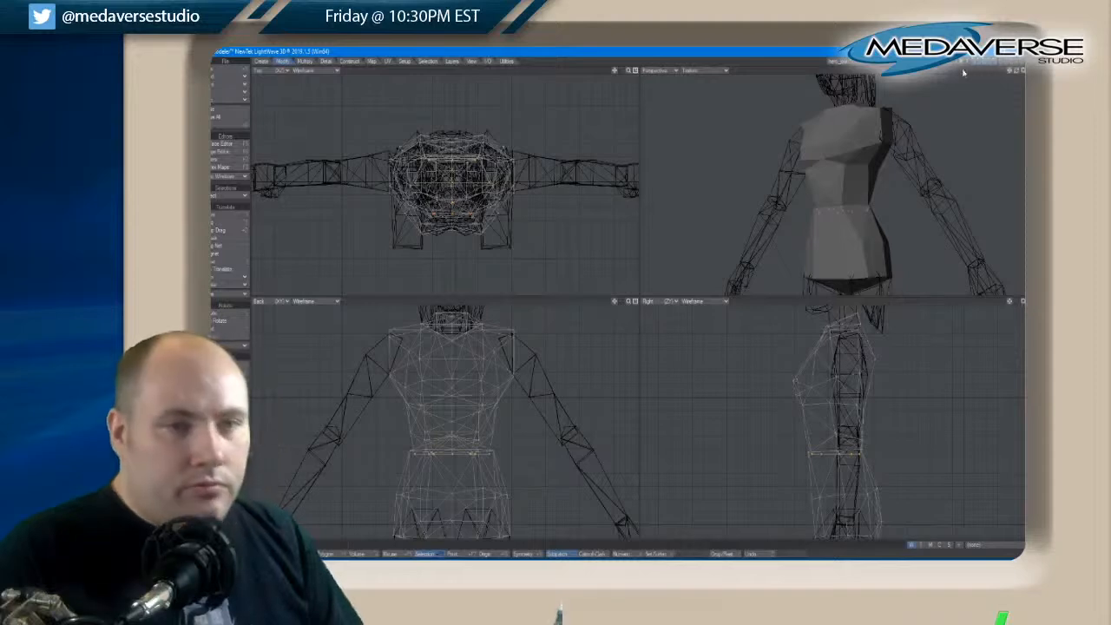
{"action": "left_click_drag", "start_coordinate": [1011, 73], "coordinate": [1016, 73]}
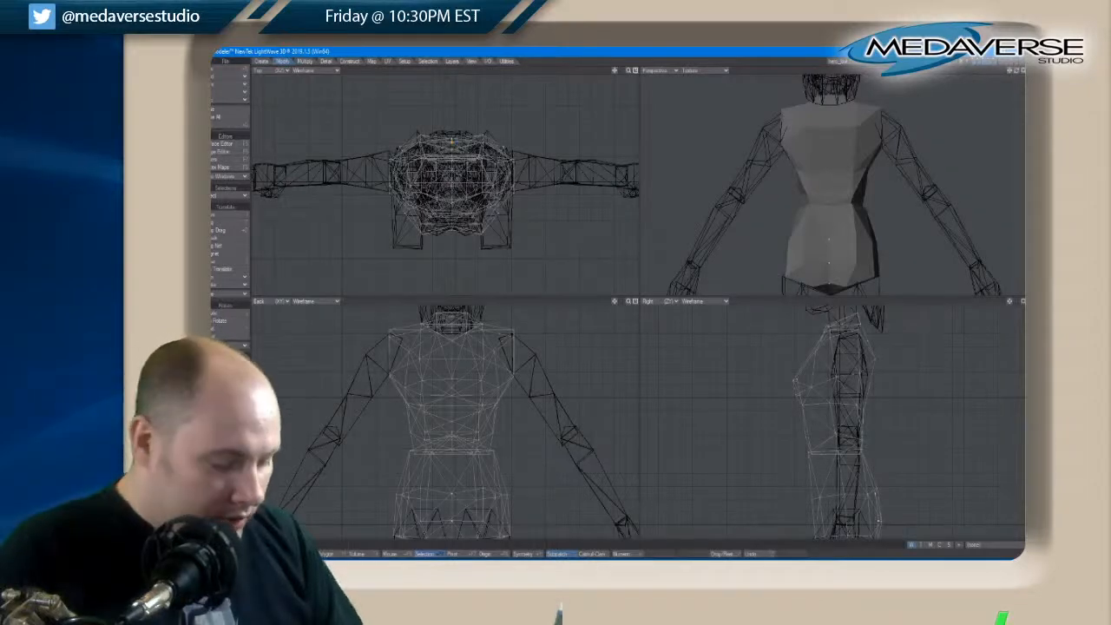
Move the centre points at the back of the hips slightly up and adjust the rear lower edge
{"action": "key", "text": "t"}
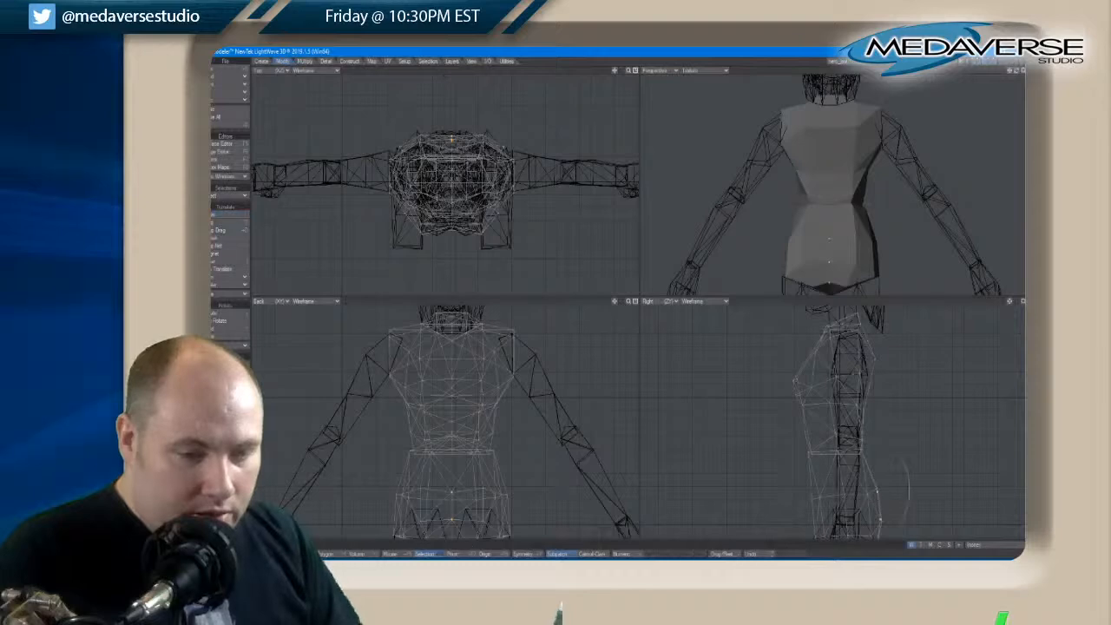
{"action": "left_click_drag", "start_coordinate": [1016, 72], "coordinate": [1018, 73]}
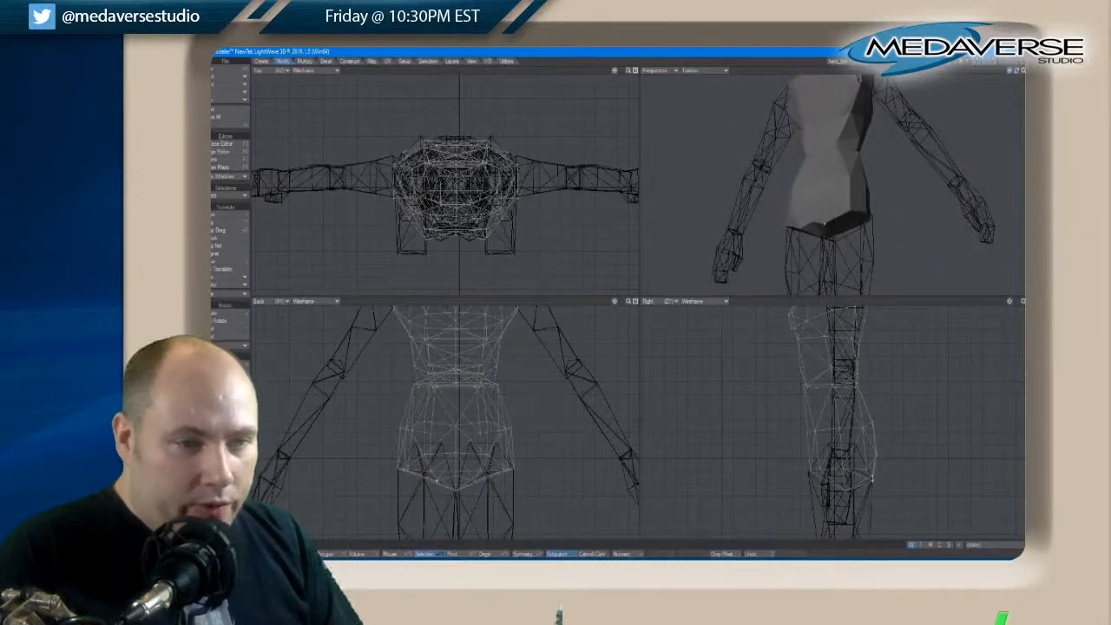
{"action": "key", "text": "t"}
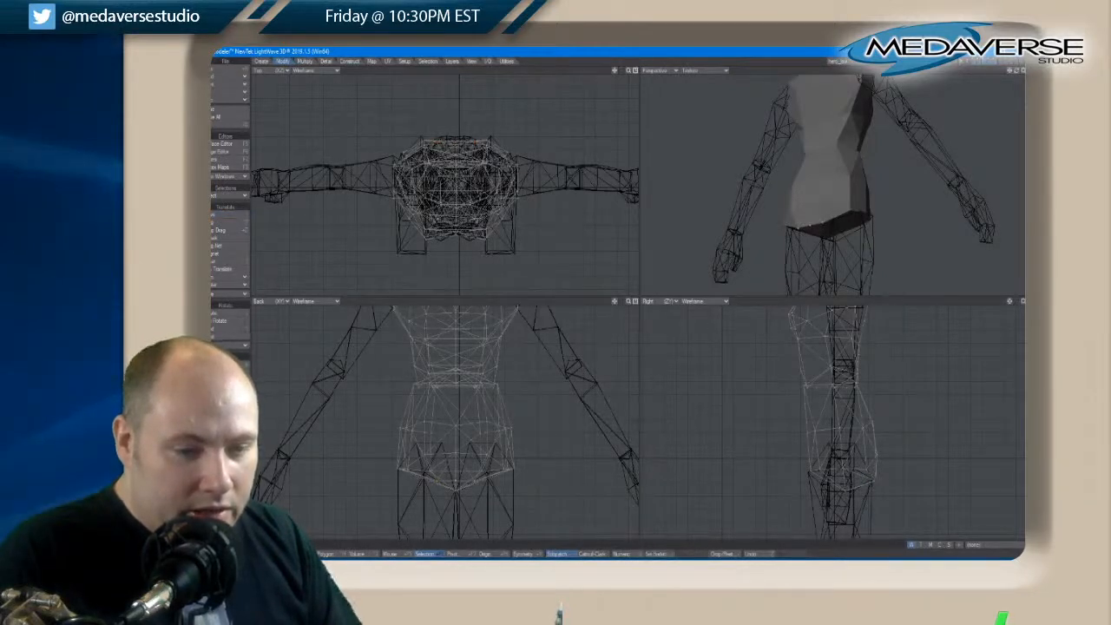
{"action": "key", "text": "t"}
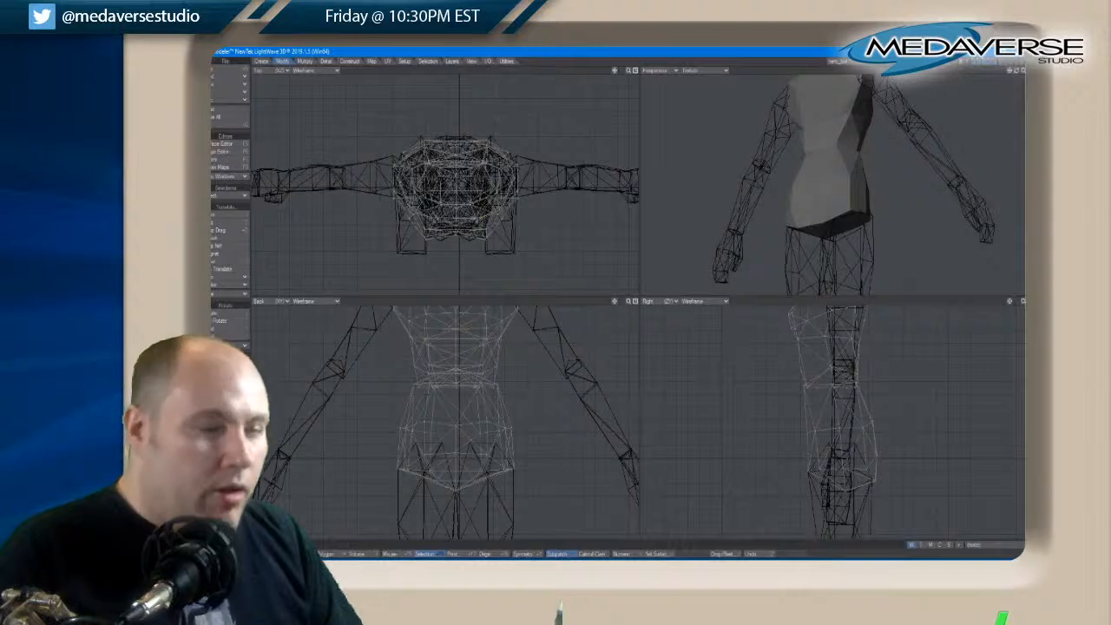
{"action": "left_click_drag", "start_coordinate": [1019, 73], "coordinate": [1019, 74]}
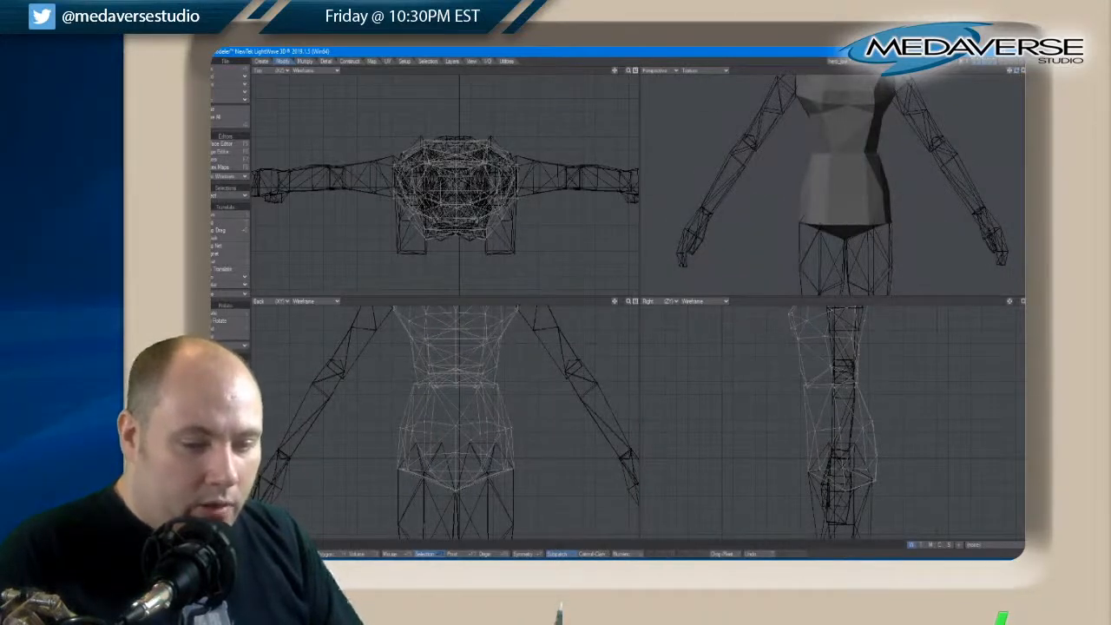
Raise the centre crotch points on the underside of the hips close to the level of the lower edge
{"action": "key", "text": "t"}
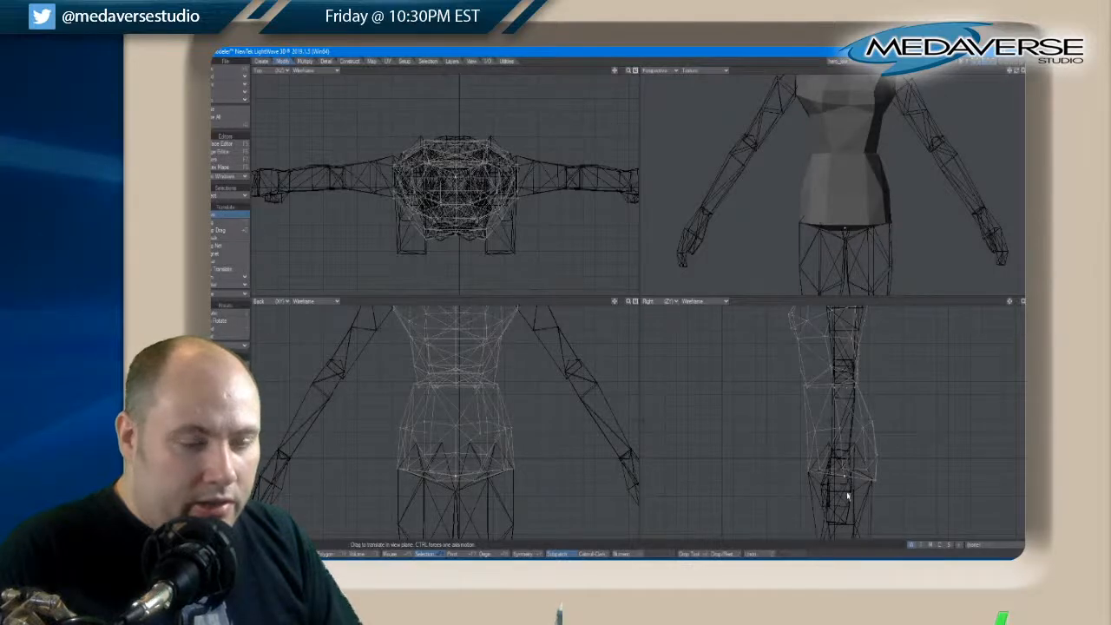
{"action": "key", "text": "space"}
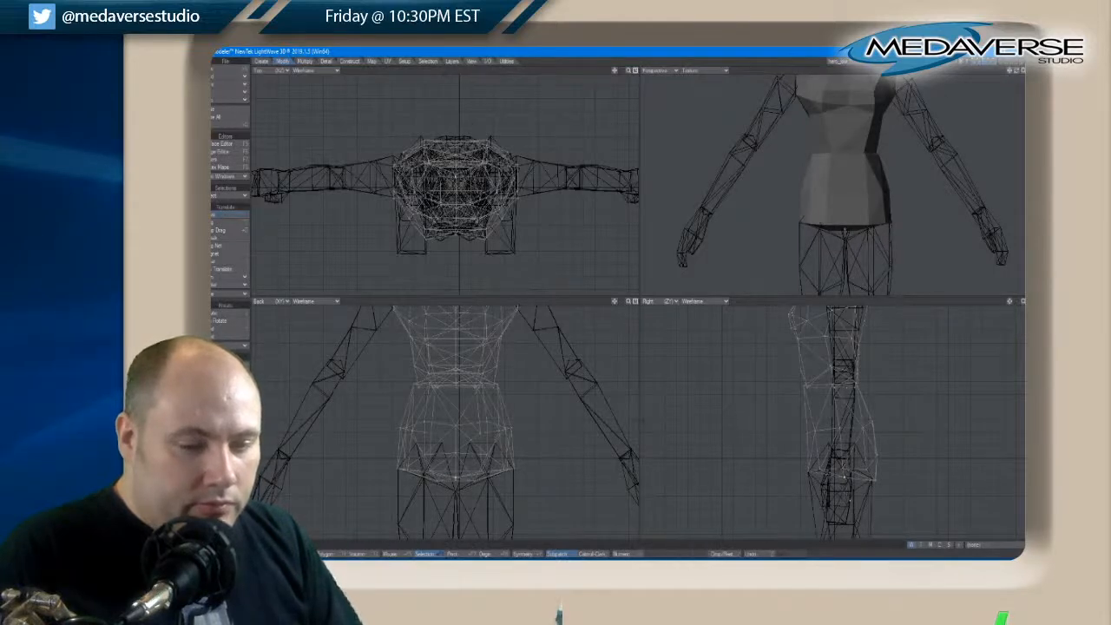
{"action": "key", "text": "t"}
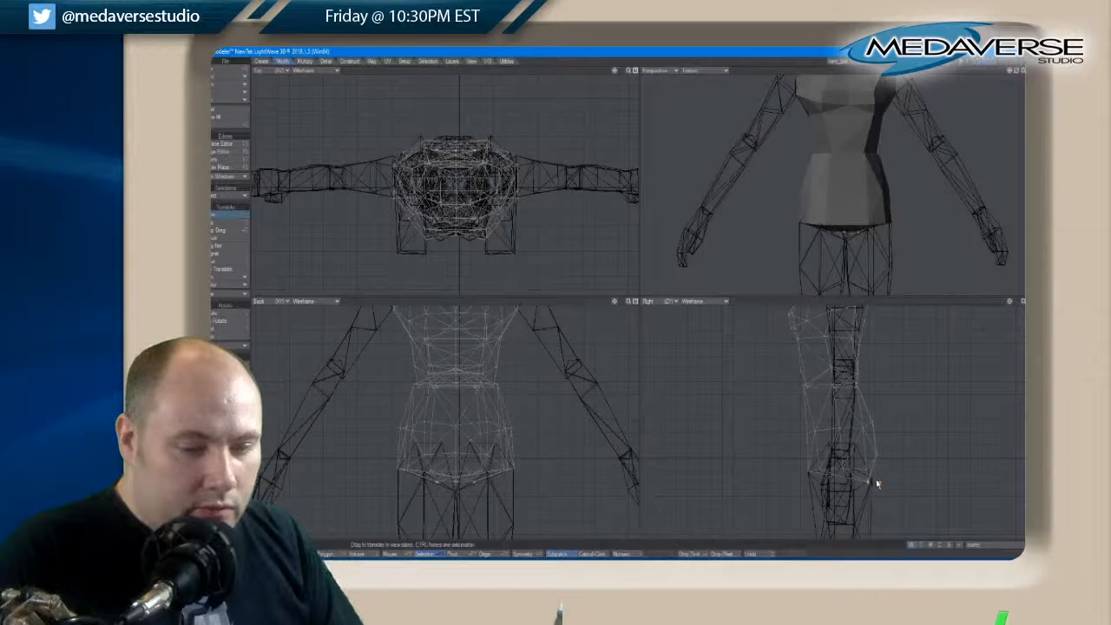
{"action": "key", "text": "space"}
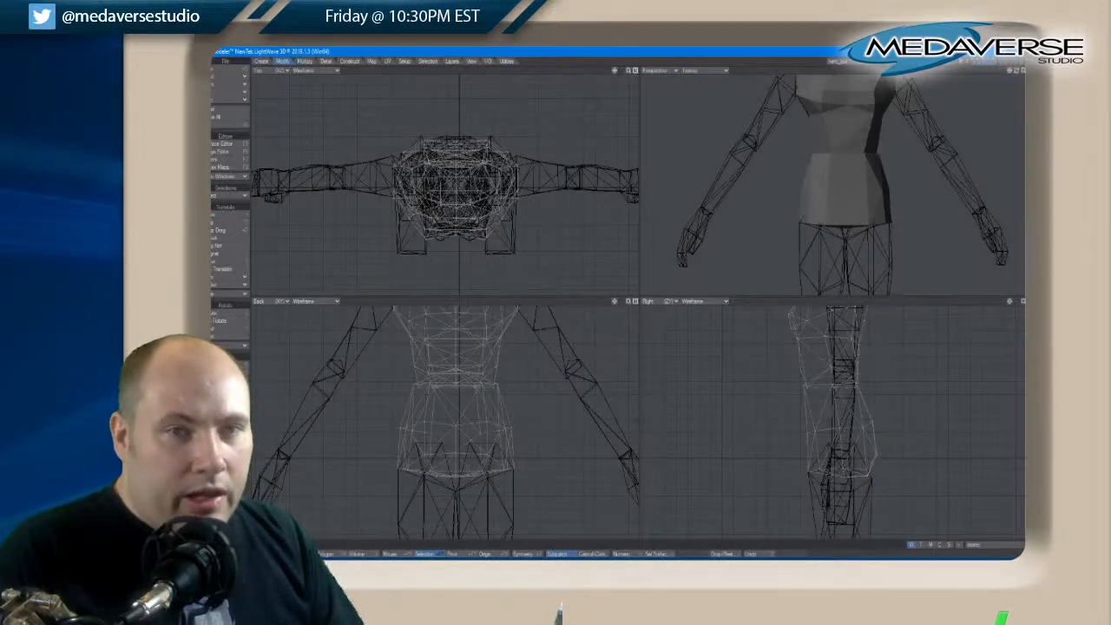
{"action": "left_click_drag", "start_coordinate": [1017, 71], "coordinate": [1018, 73]}
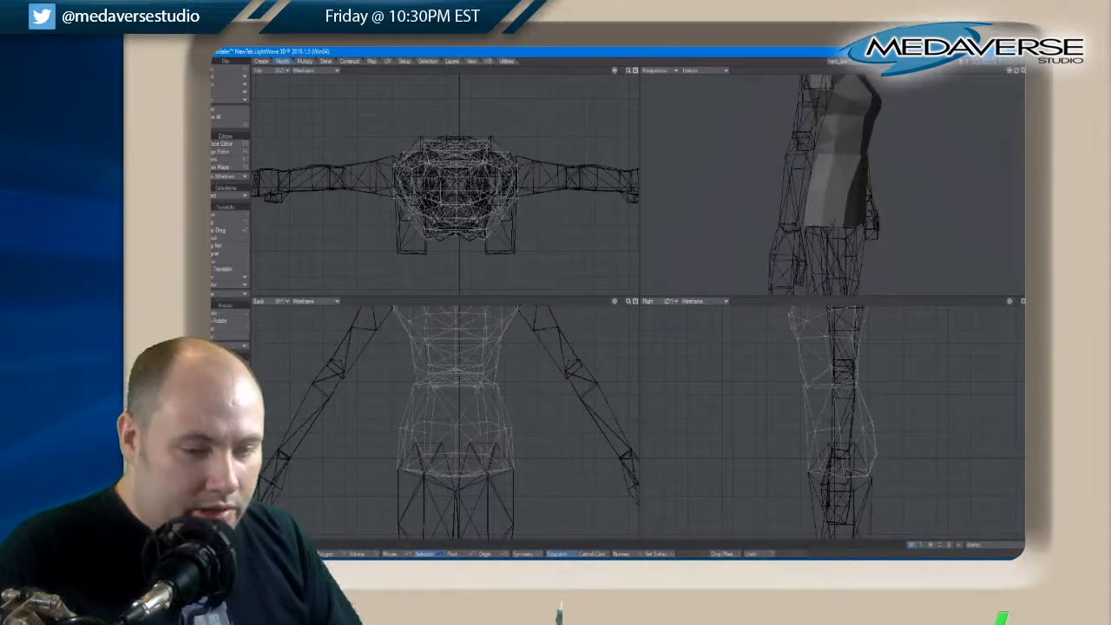
Select all points along the hips' lower edge and scale them slightly outward about the body's centre
{"action": "right_click_drag", "start_coordinate": [802, 462], "coordinate": [898, 499]}
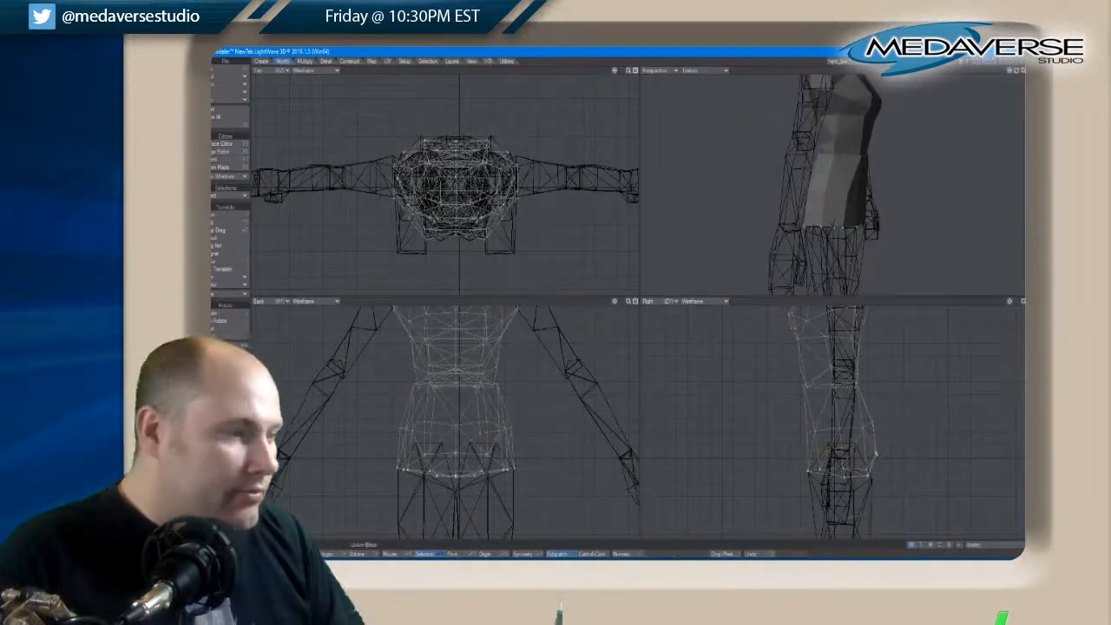
{"action": "left_click", "coordinate": [306, 62]}
{"action": "left_click", "coordinate": [326, 63]}
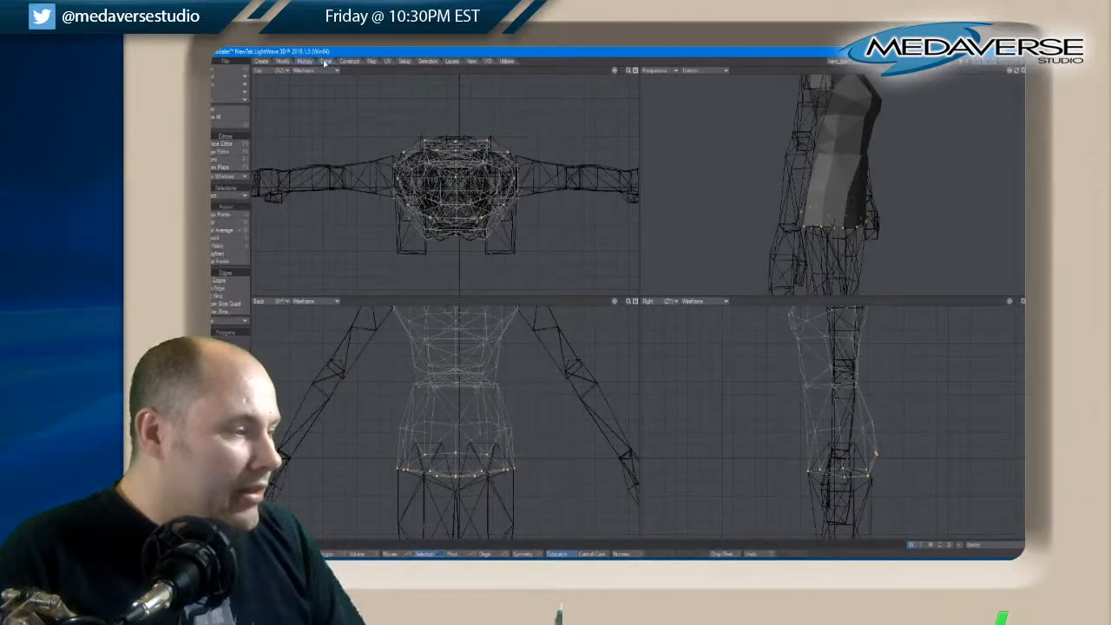
{"action": "left_click", "coordinate": [283, 61]}
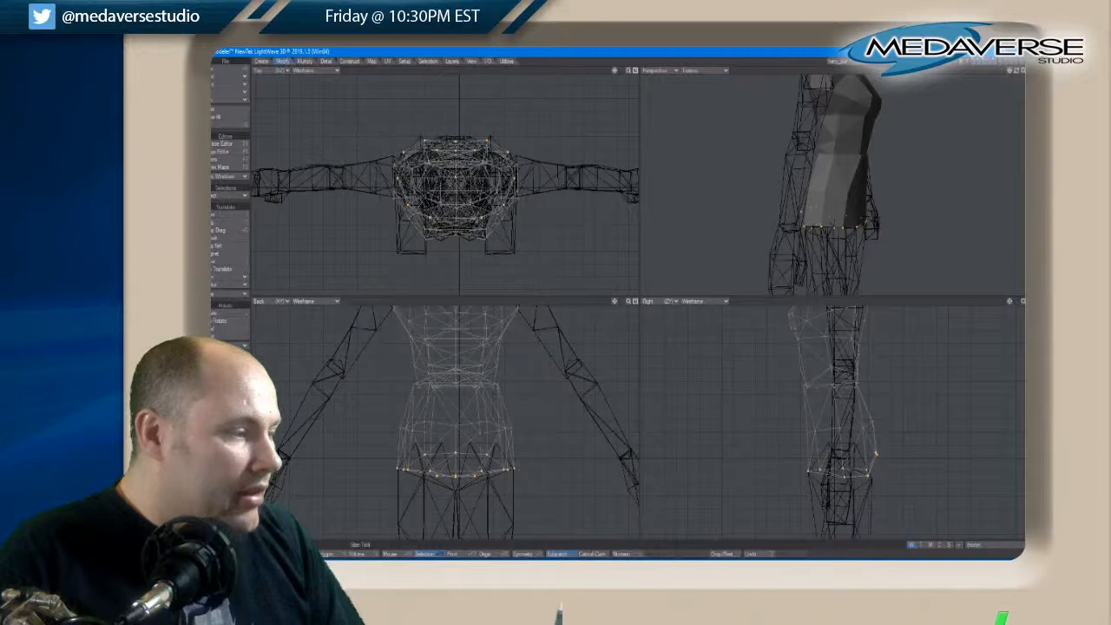
{"action": "key", "text": "shift+h"}
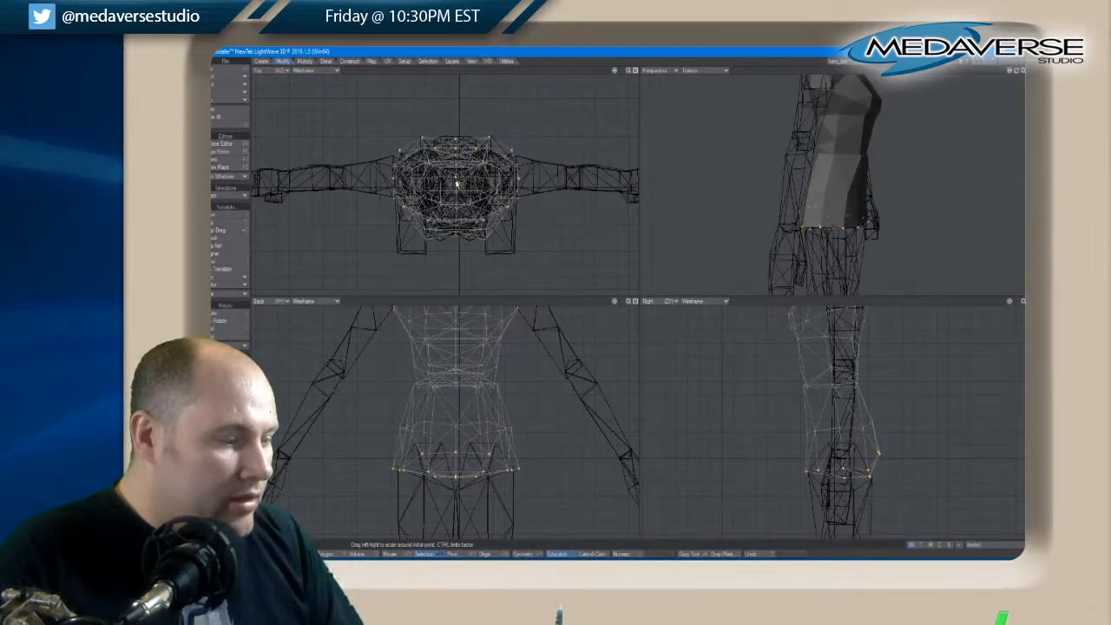
{"action": "left_click_drag", "start_coordinate": [457, 184], "coordinate": [454, 184]}
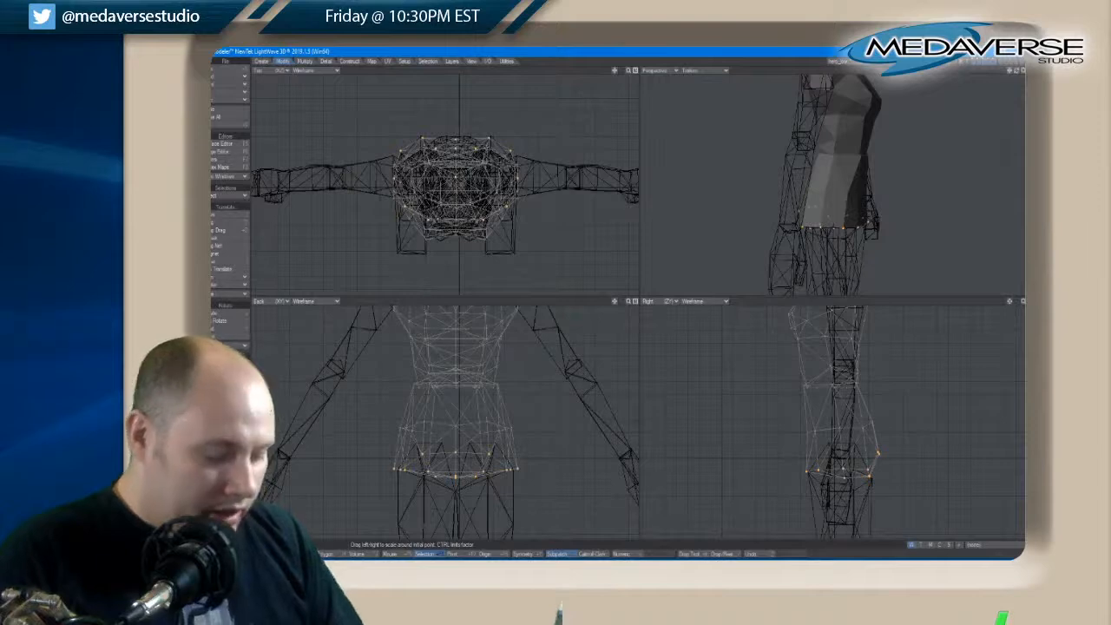
Move the hips' lower edge points slightly down over the leg tops, deselect them and check the fit
{"action": "key", "text": "space"}
{"action": "key", "text": "t"}
{"action": "left_click_drag", "start_coordinate": [843, 457], "coordinate": [842, 460]}
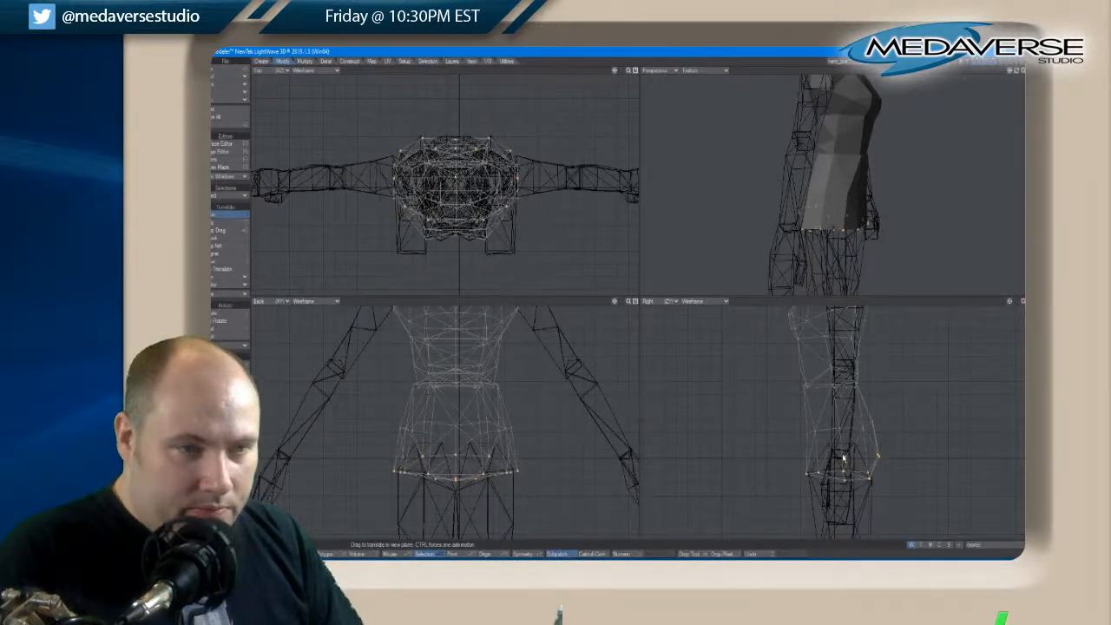
{"action": "key", "text": "space"}
{"action": "key", "text": "space"}
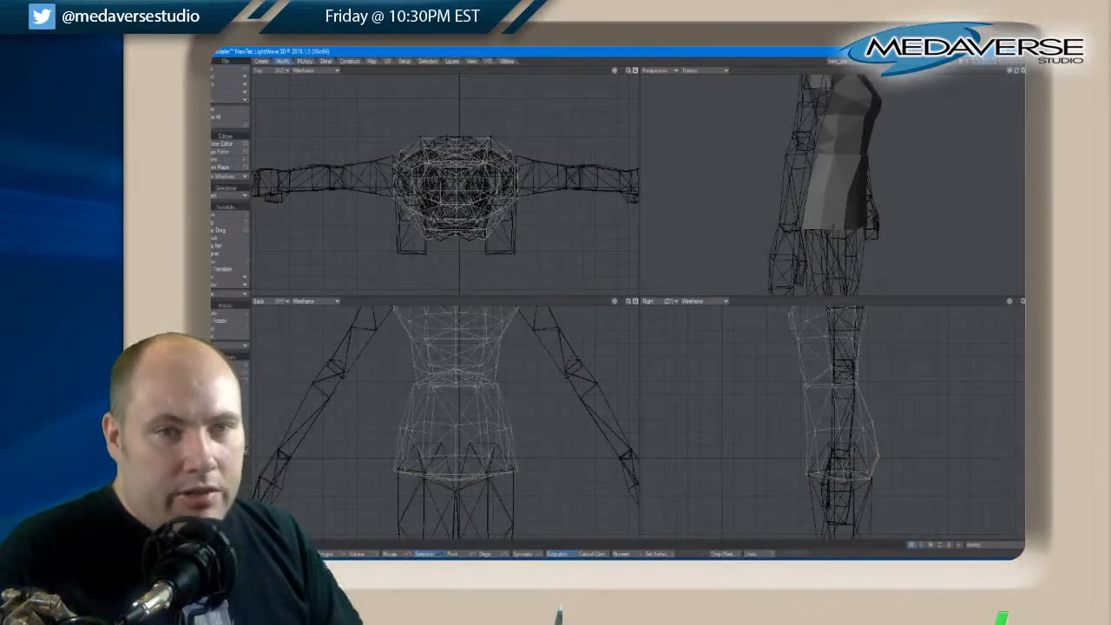
{"action": "left_click_drag", "start_coordinate": [1016, 72], "coordinate": [1017, 77]}
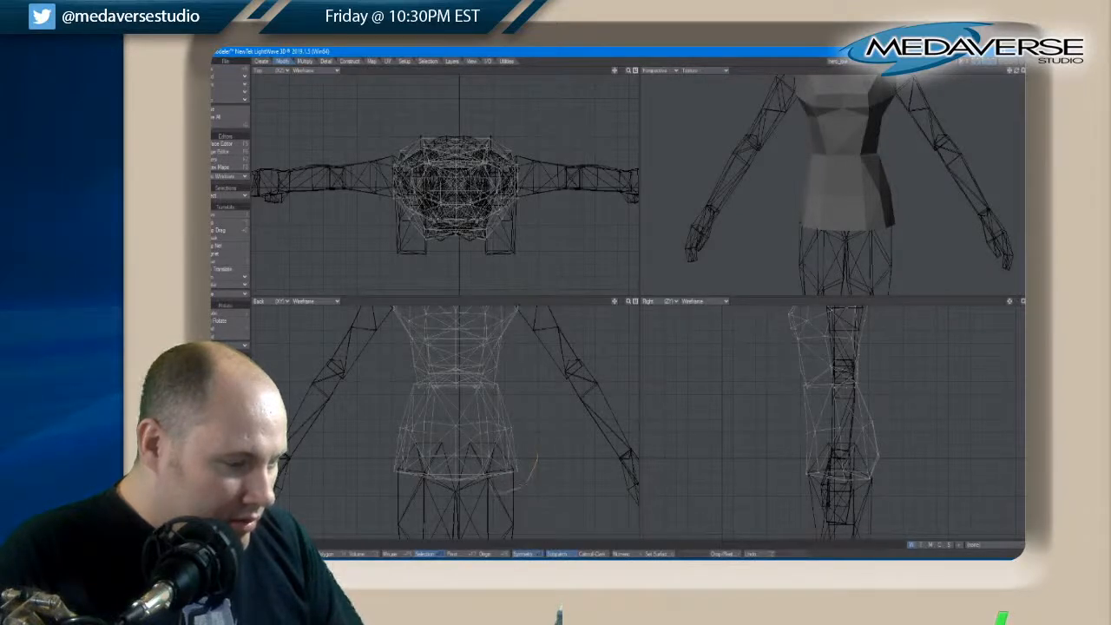
With symmetry on, raise the outer points of the hips' lower edge above the leg tops and pull them slightly inward
{"action": "right_click_drag", "start_coordinate": [537, 455], "coordinate": [523, 453]}
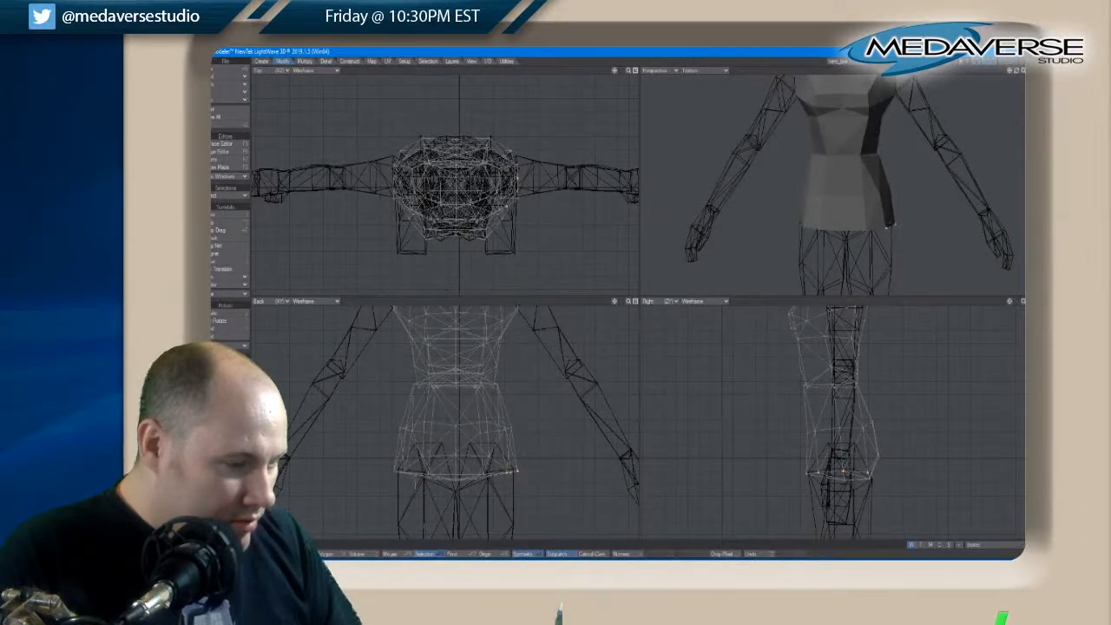
{"action": "key", "text": "t"}
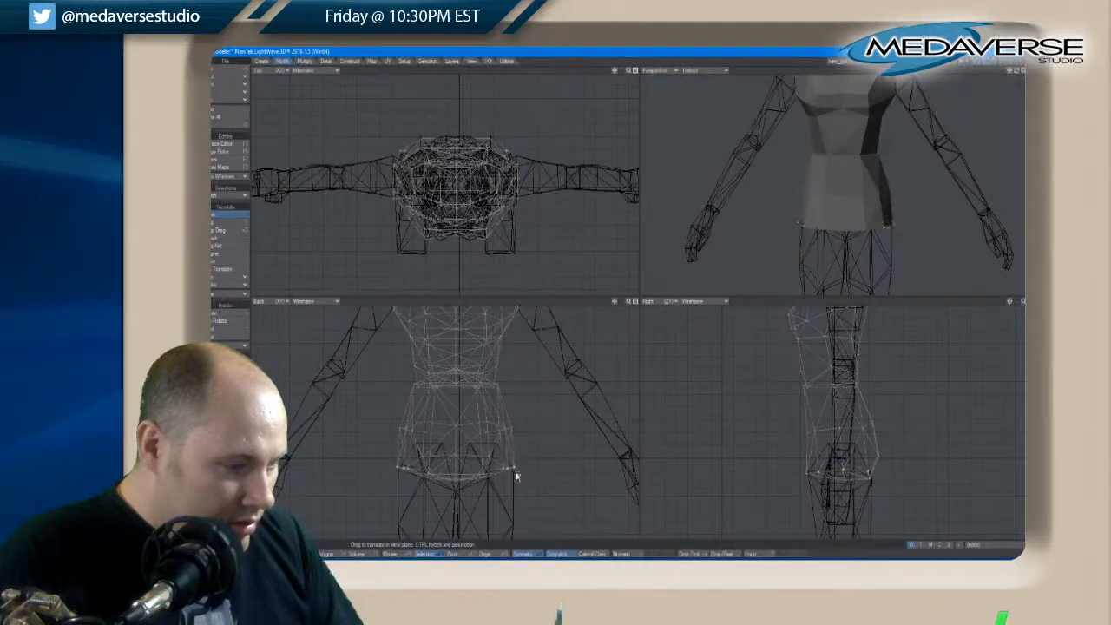
{"action": "left_click_drag", "start_coordinate": [515, 474], "coordinate": [513, 463]}
{"action": "key", "text": "ctrl+z"}
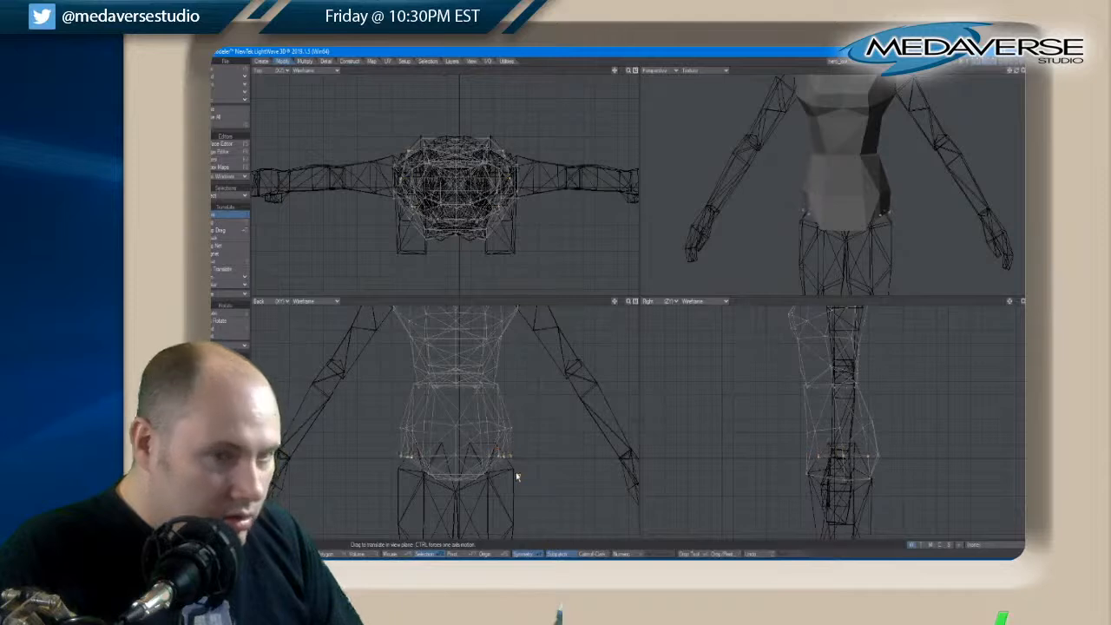
{"action": "key", "text": "ctrl+z"}
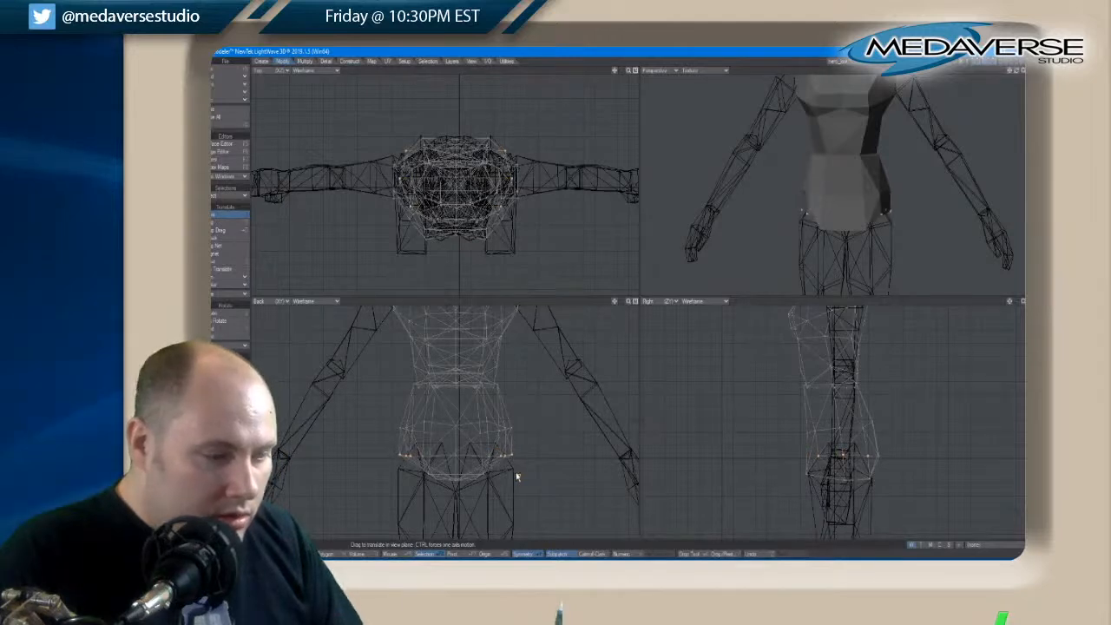
{"action": "key", "text": "ctrl+z"}
{"action": "key", "text": "ctrl+z"}
{"action": "key", "text": "ctrl+z"}
{"action": "key", "text": "ctrl+z"}
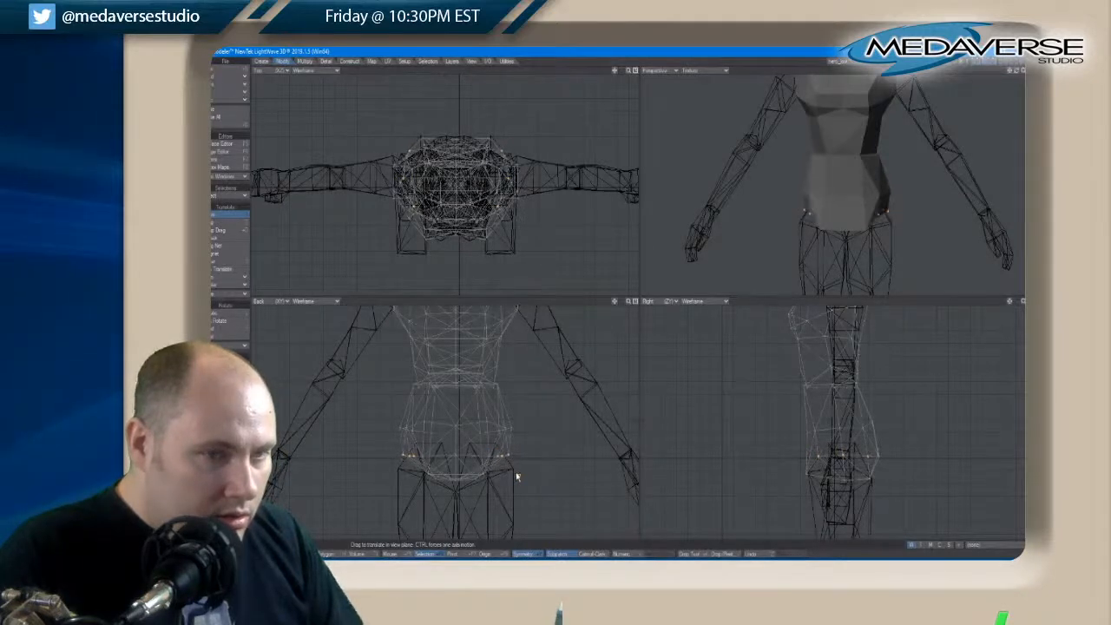
{"action": "key", "text": "ctrl+z"}
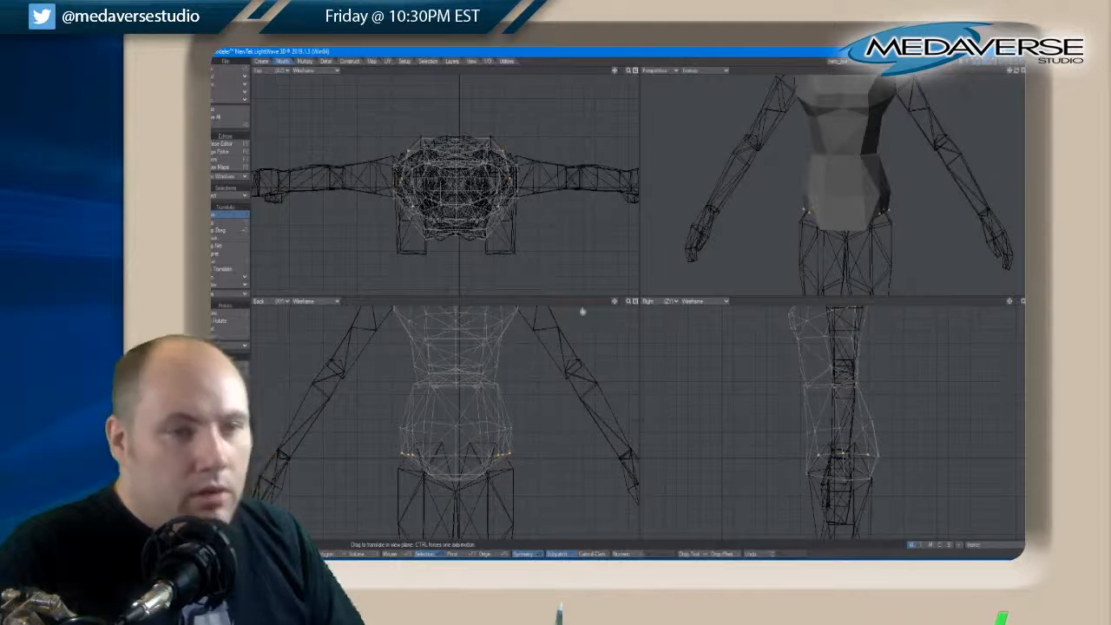
{"action": "left_click_drag", "start_coordinate": [1016, 72], "coordinate": [1018, 74]}
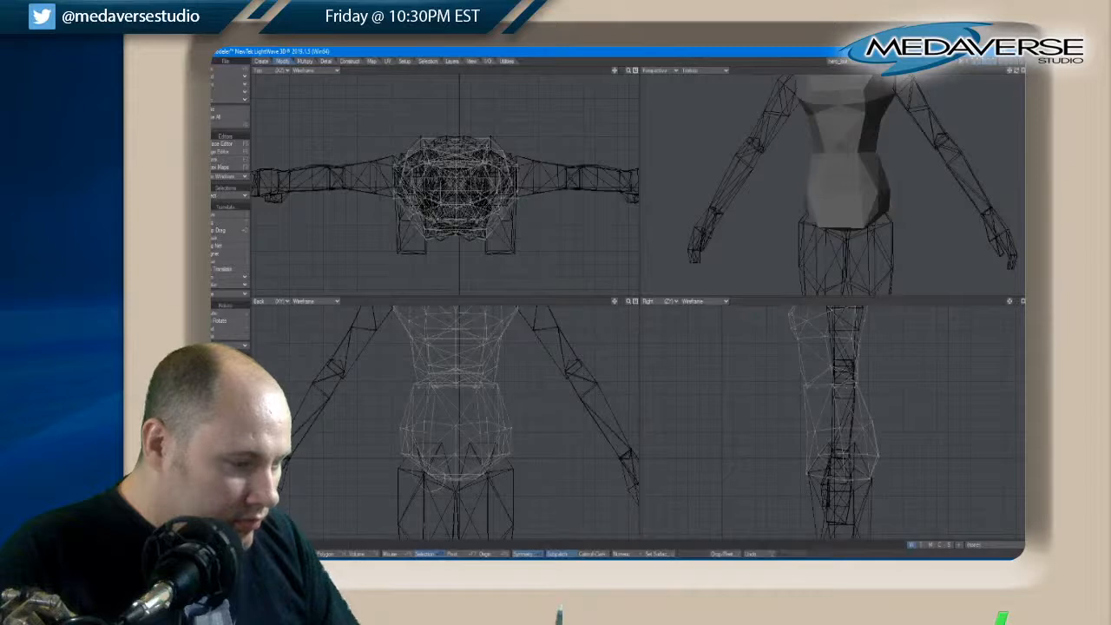
Move the inner front and back points of the hips' lower edge toward the body's centre on both sides
{"action": "key", "text": "space"}
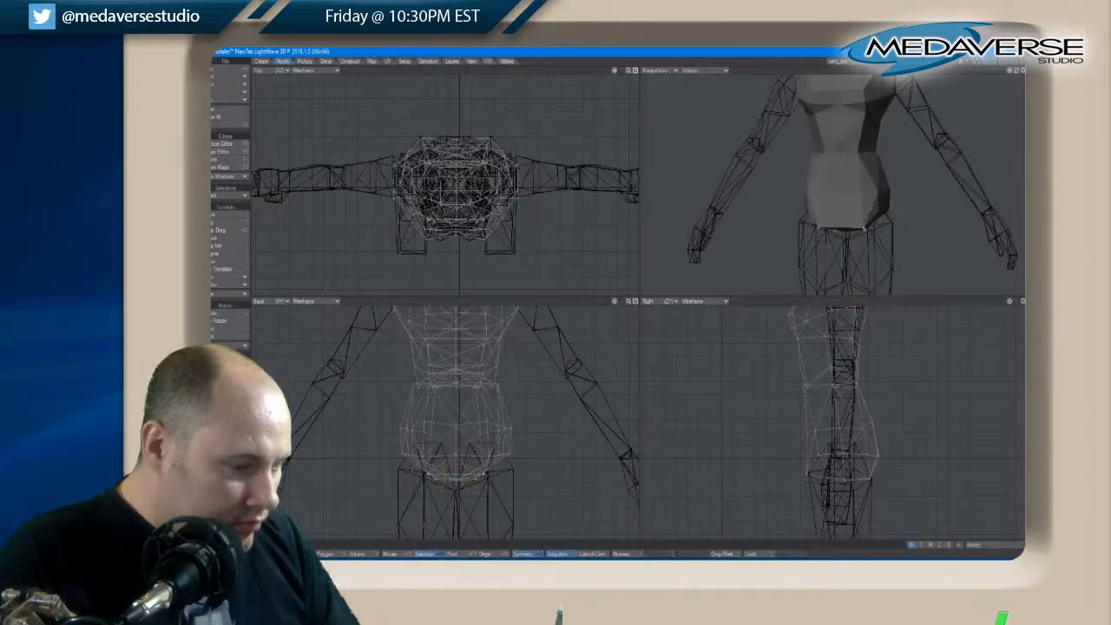
{"action": "key", "text": "t"}
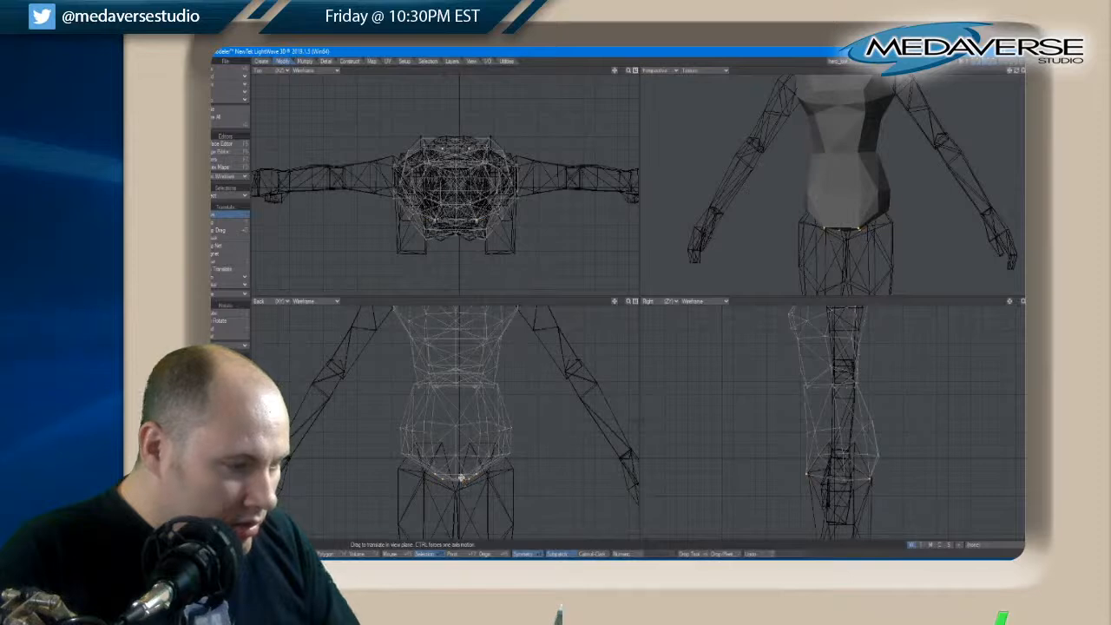
{"action": "key", "text": "space"}
{"action": "key", "text": "space"}
{"action": "key", "text": "space"}
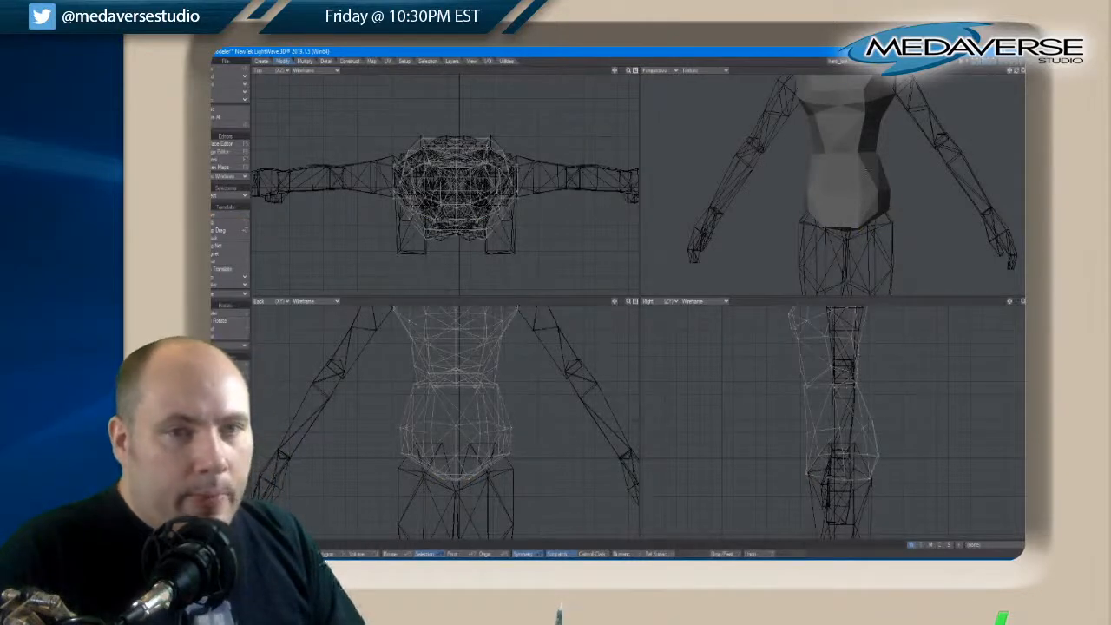
{"action": "left_click_drag", "start_coordinate": [1018, 73], "coordinate": [1014, 75]}
Bring the legs layer into the foreground with the torso and adjust the inner front points of the hips' lower edge symmetrically
{"action": "left_click", "coordinate": [993, 62], "text": "shift"}
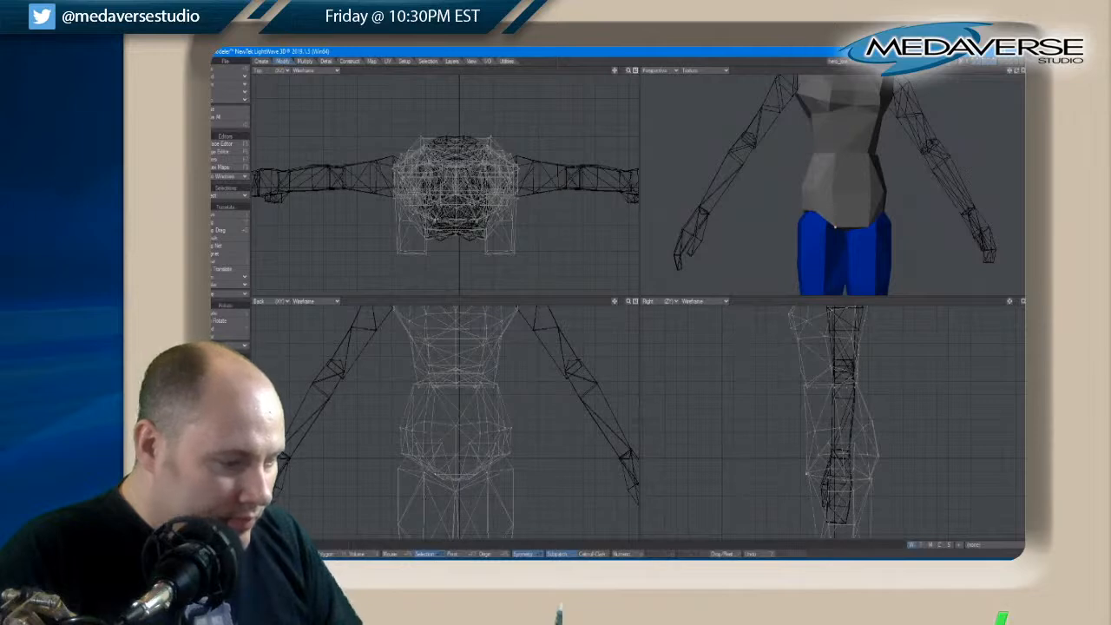
{"action": "key", "text": "t"}
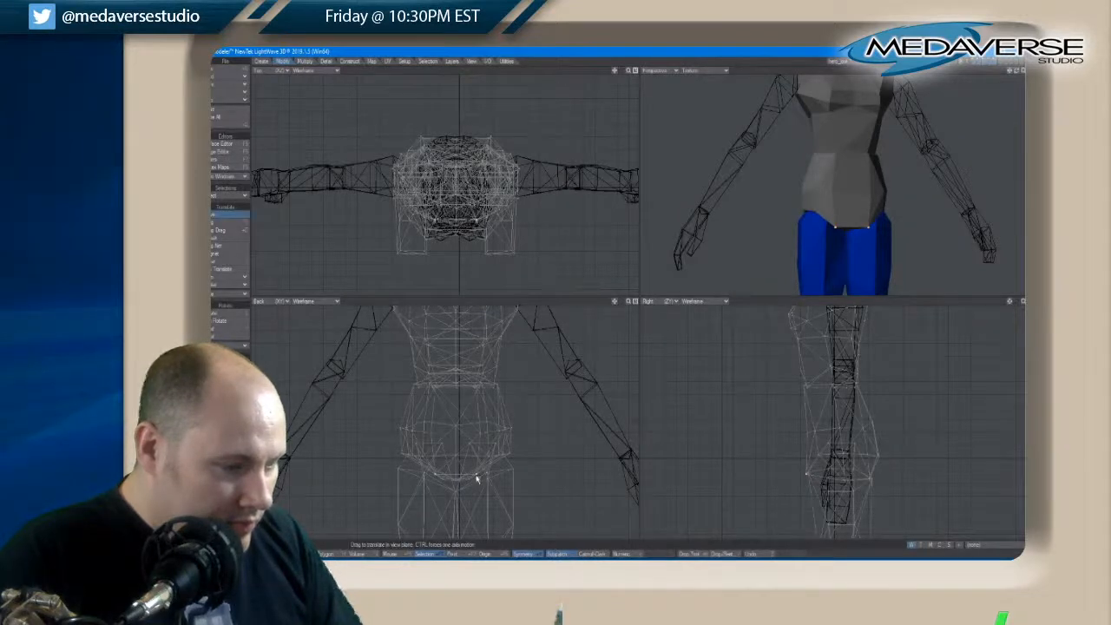
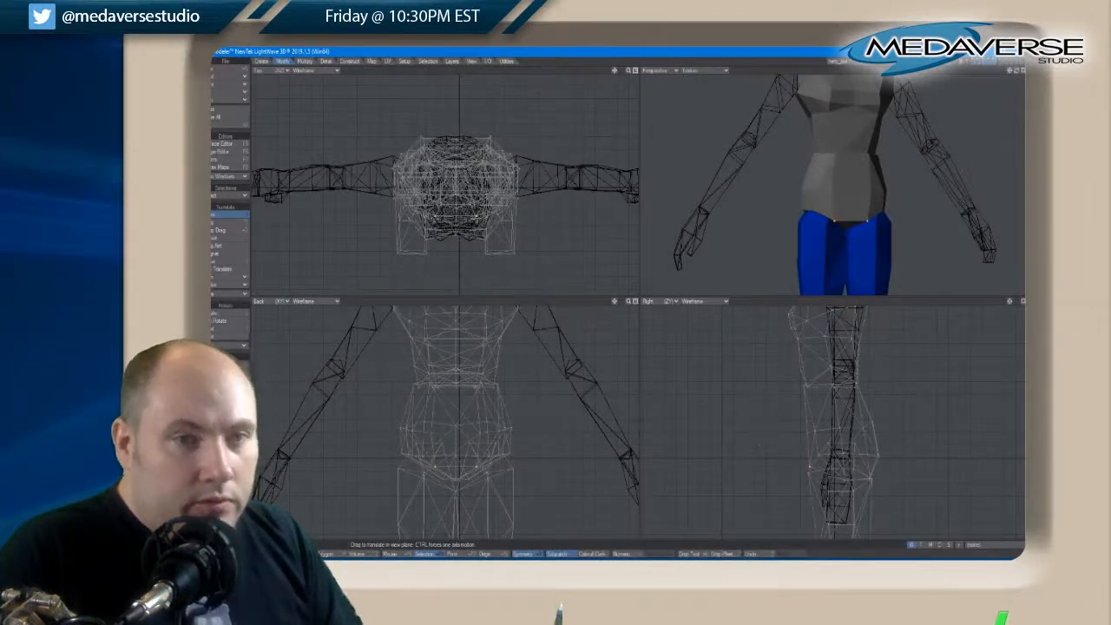
Nudge the front and back points of the hips' lower edge slightly inward in the side view to fit the leg tops
{"action": "left_click_drag", "start_coordinate": [1018, 72], "coordinate": [1017, 73]}
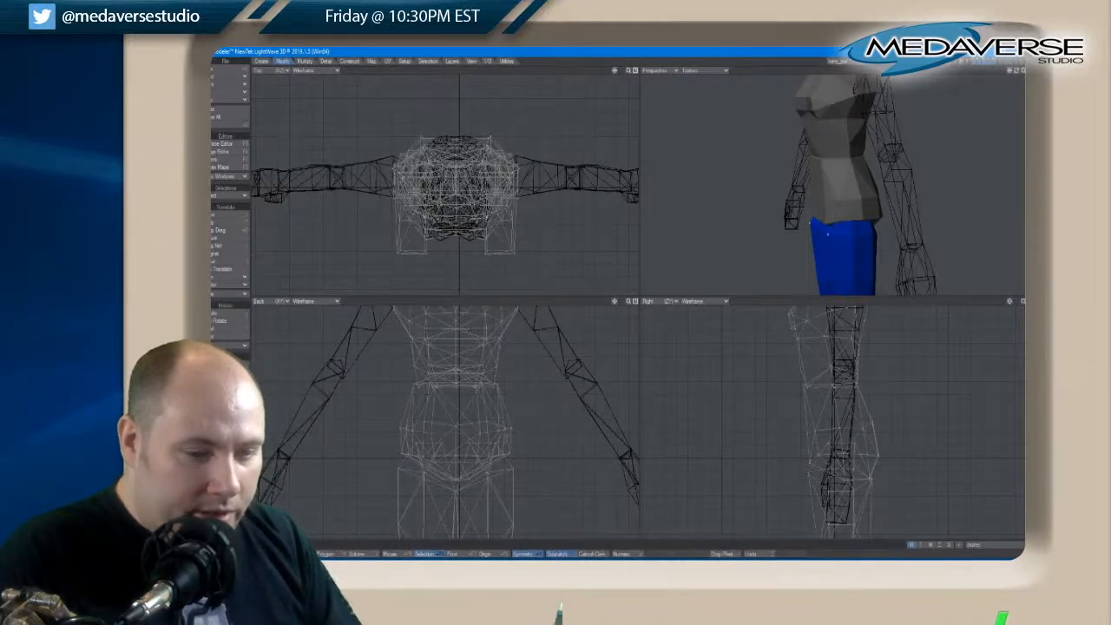
{"action": "key", "text": "t"}
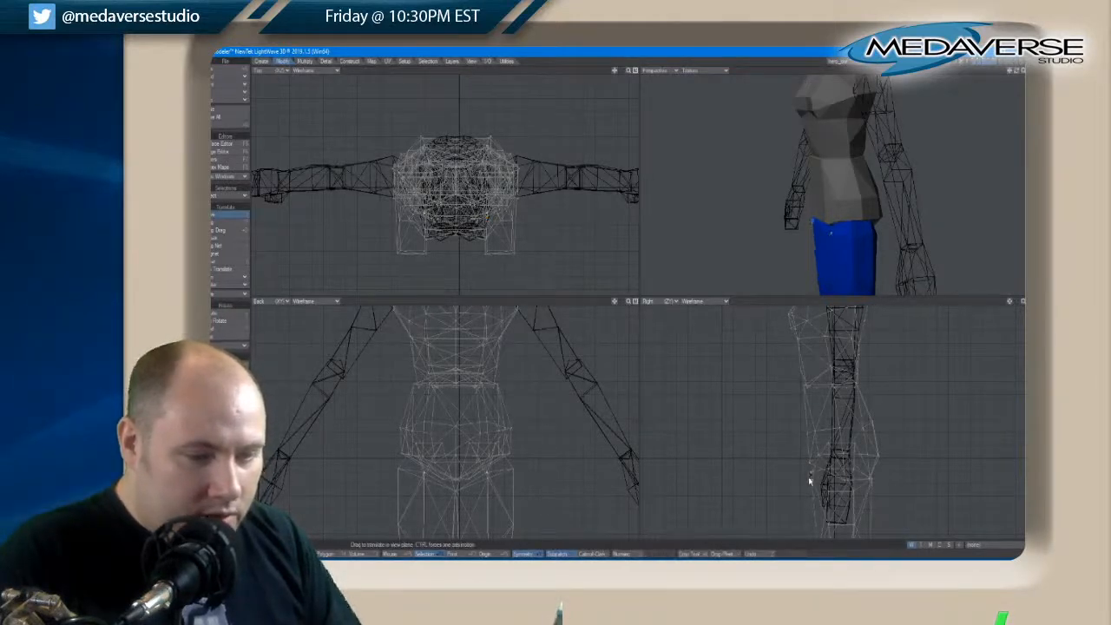
{"action": "left_click_drag", "start_coordinate": [809, 479], "coordinate": [810, 480]}
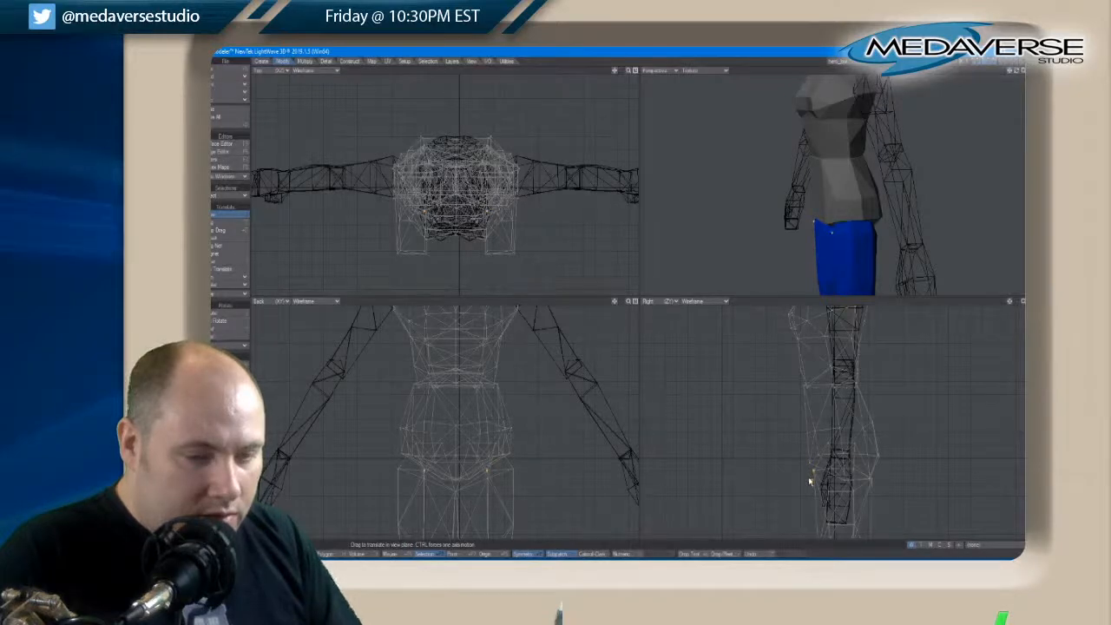
{"action": "key", "text": "space"}
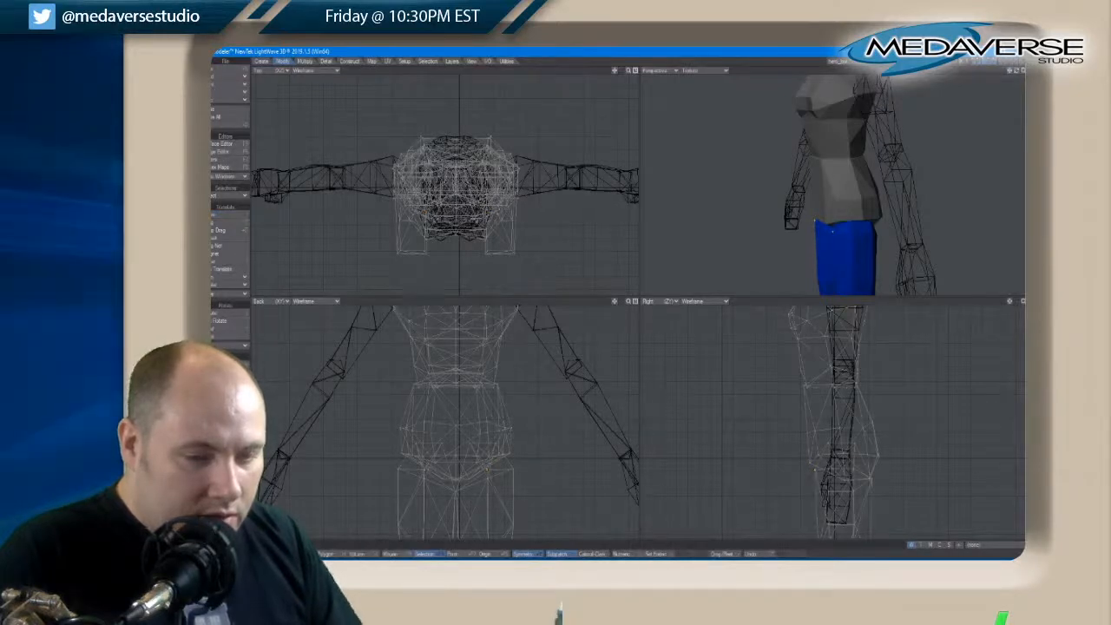
{"action": "key", "text": "t"}
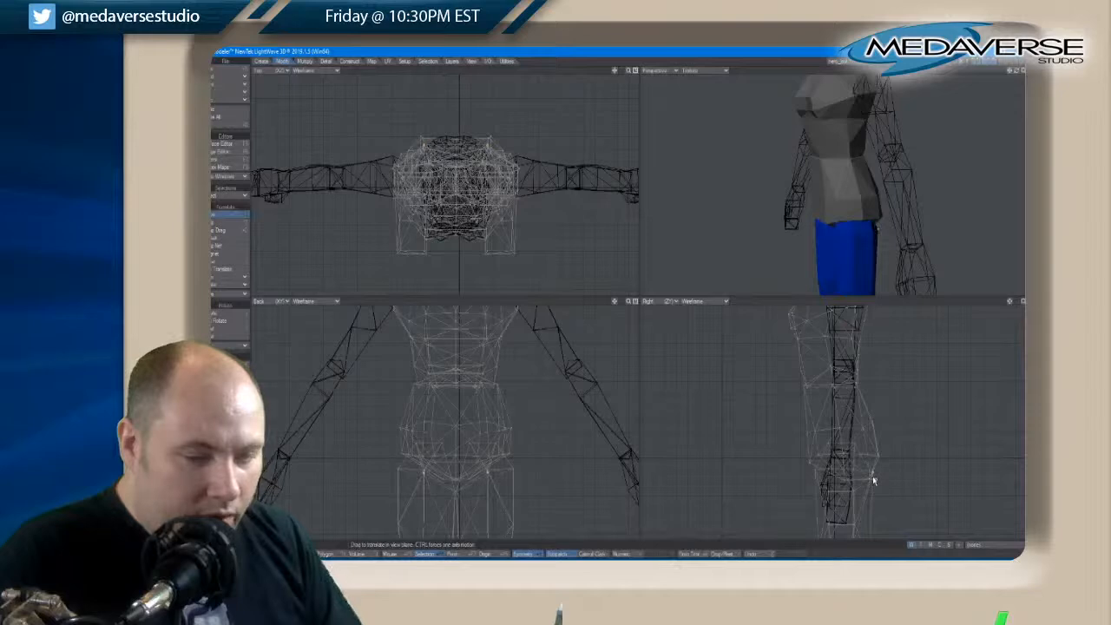
{"action": "left_click_drag", "start_coordinate": [874, 480], "coordinate": [873, 480]}
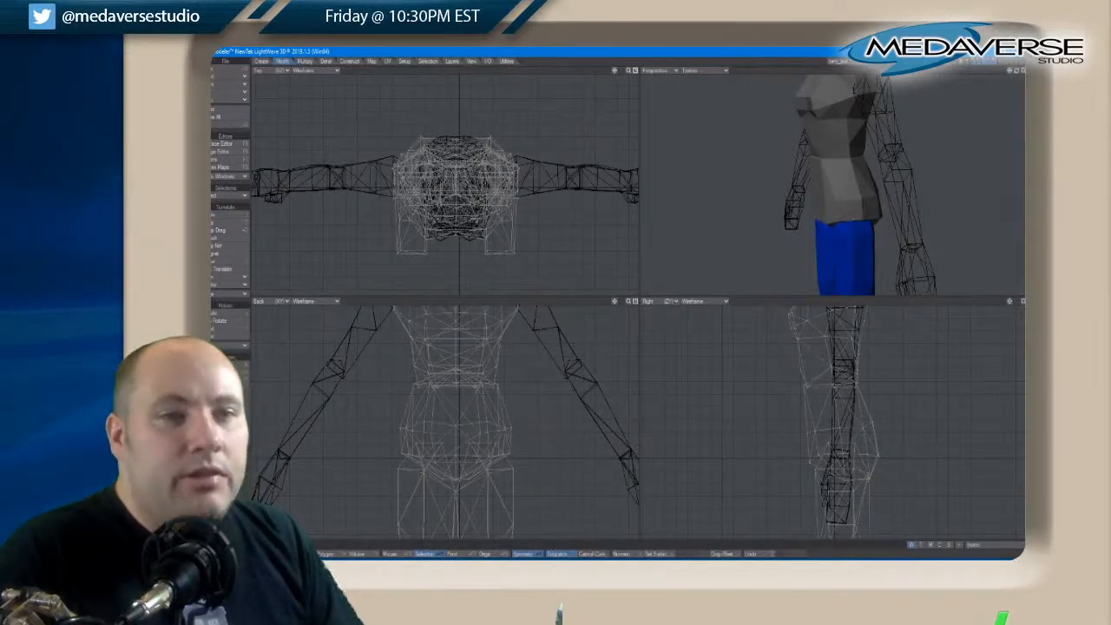
{"action": "left_click_drag", "start_coordinate": [1017, 71], "coordinate": [1018, 72]}
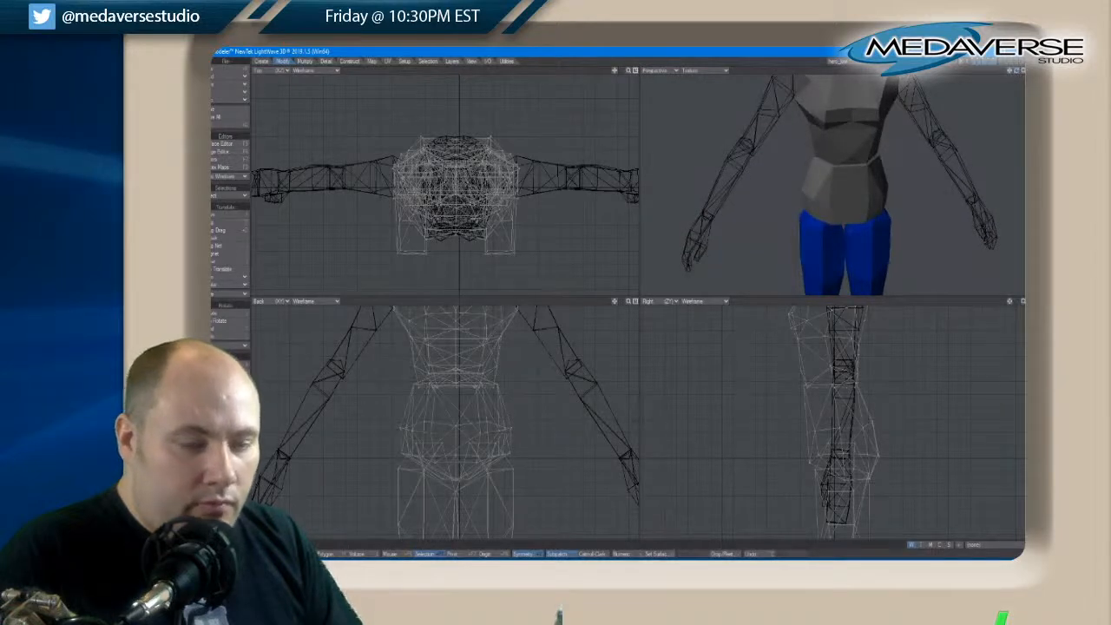
{"action": "key", "text": "t"}
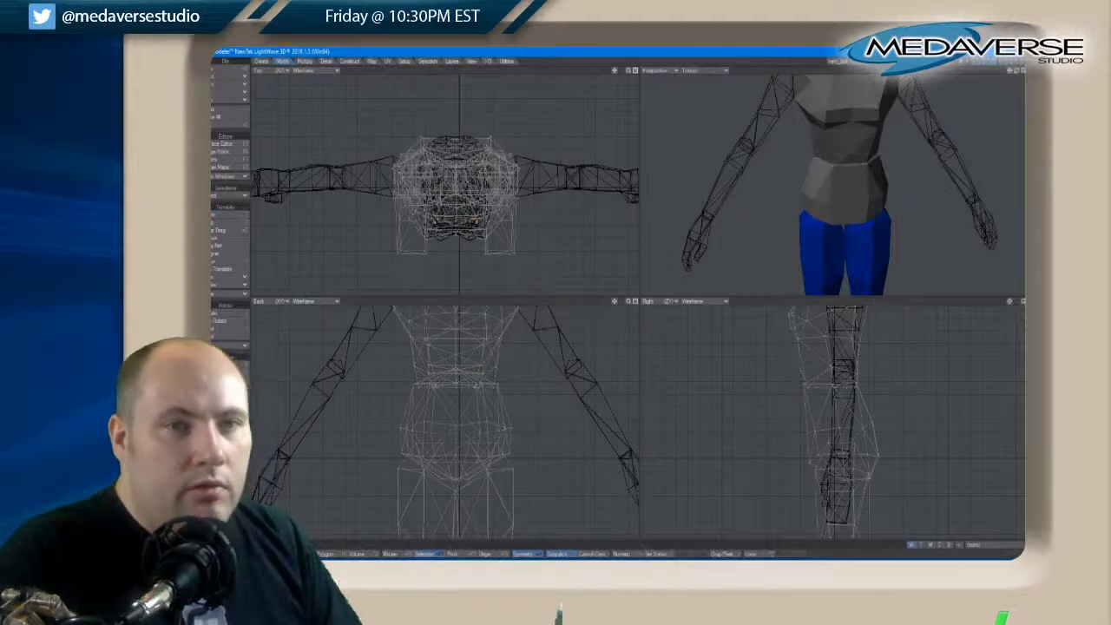
{"action": "mouse_move", "coordinate": [1016, 71]}
{"action": "left_mouse_down"}
{"action": "mouse_move", "coordinate": [992, 75]}
{"action": "mouse_move", "coordinate": [1014, 71]}
{"action": "left_mouse_up"}
{"action": "key", "text": "a"}
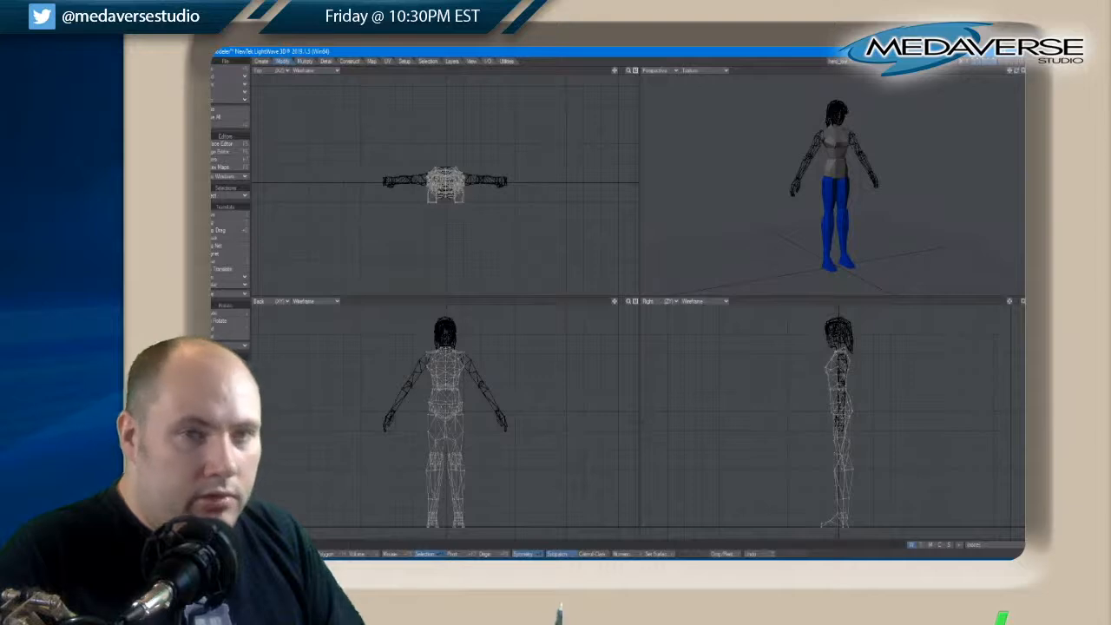
On the legs layer alone, assign a new black surface named Joints to the polygons around the top of both legs
{"action": "left_click", "coordinate": [996, 62]}
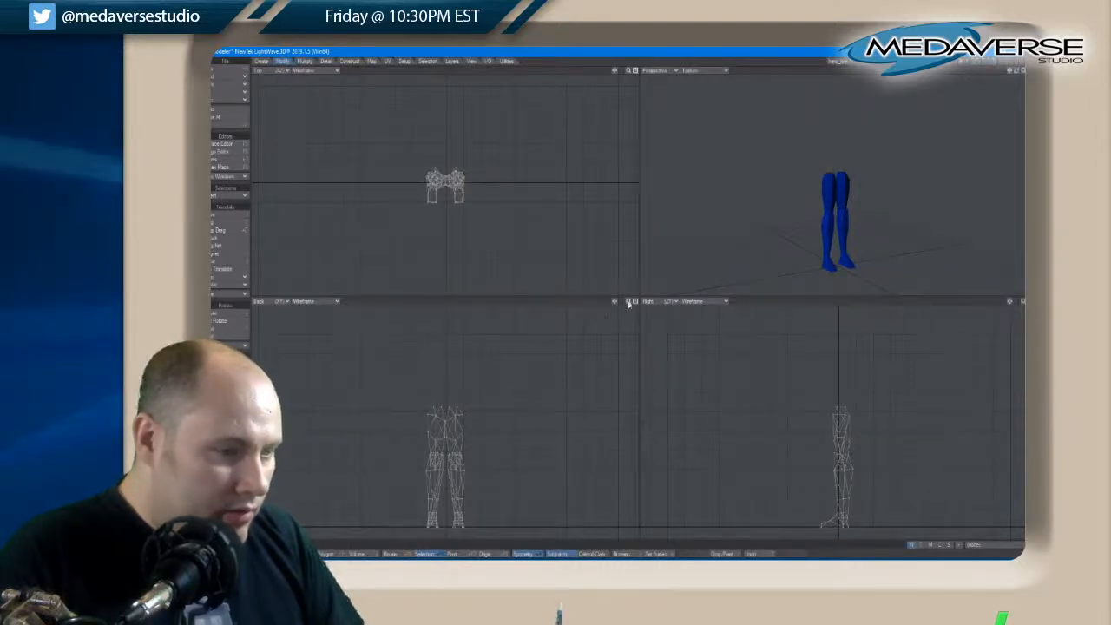
{"action": "key", "text": "a"}
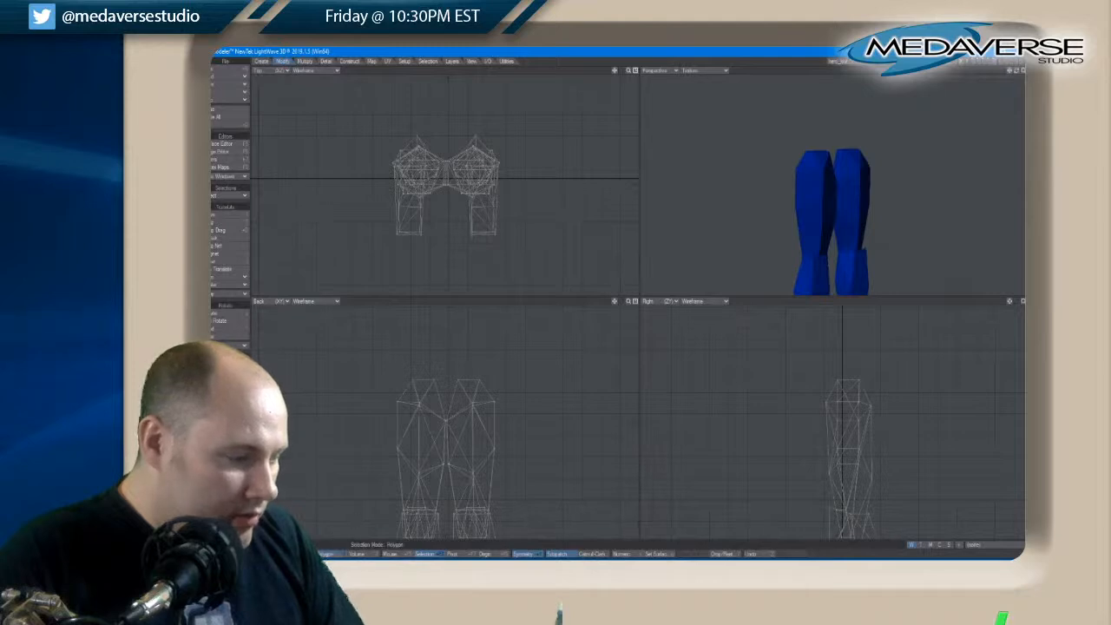
{"action": "left_click_drag", "start_coordinate": [405, 392], "coordinate": [497, 394]}
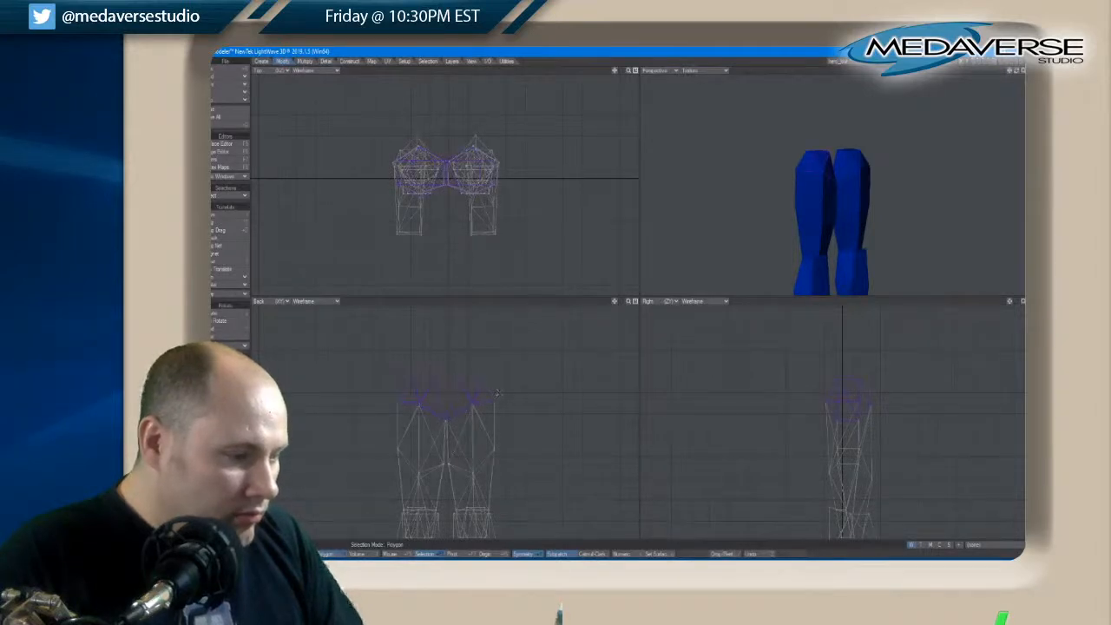
{"action": "key", "text": "q"}
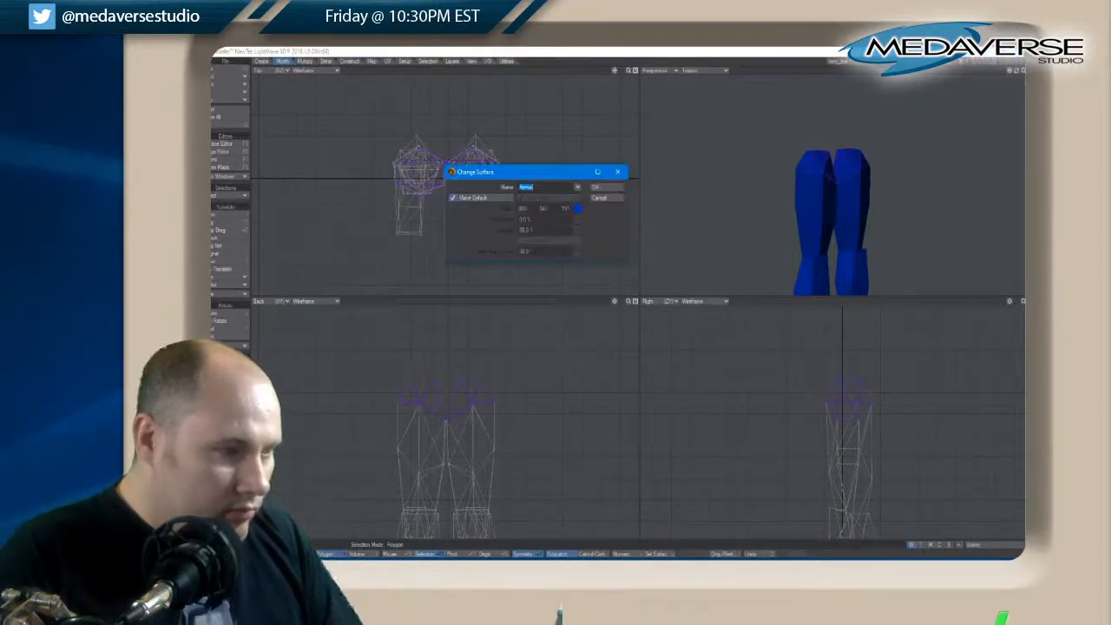
{"action": "type", "text": "Joints"}
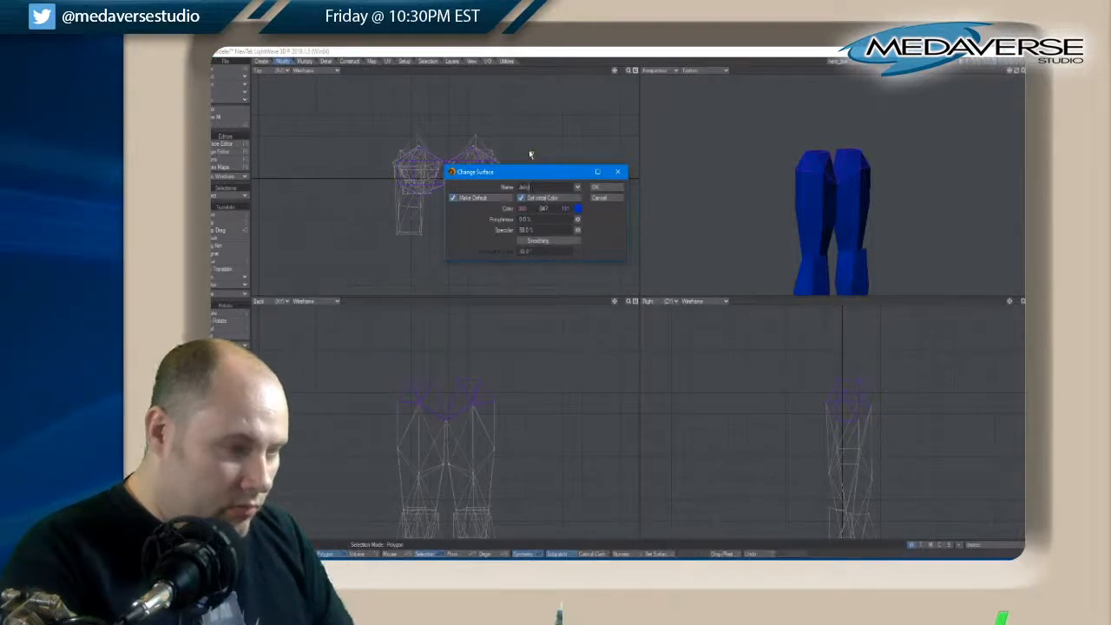
{"action": "left_click", "coordinate": [577, 208]}
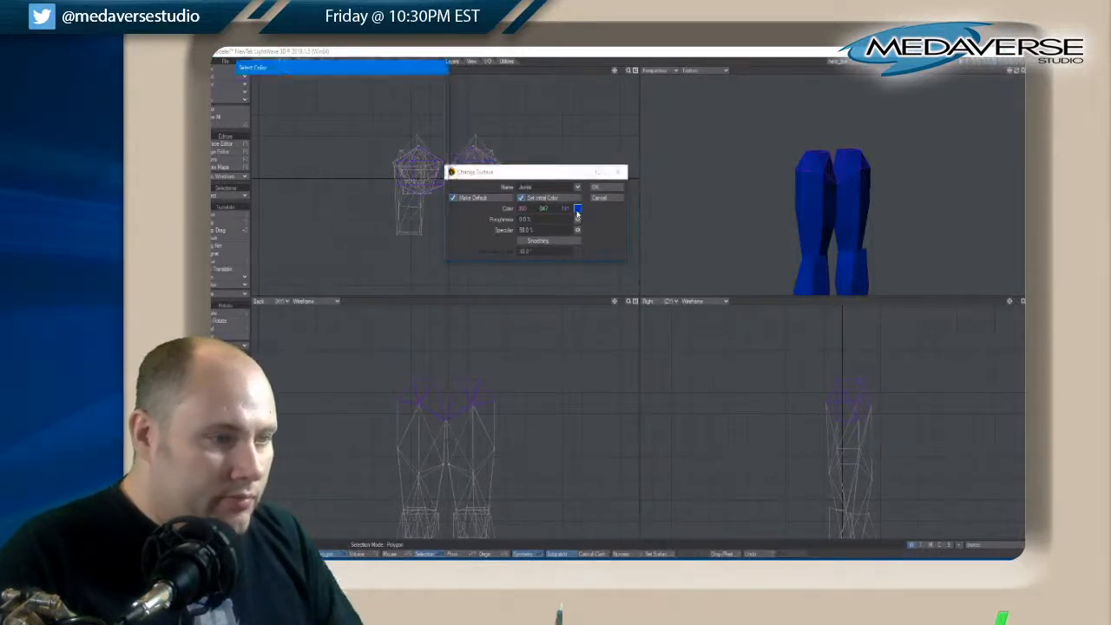
{"action": "left_click", "coordinate": [300, 308]}
{"action": "left_click", "coordinate": [278, 336]}
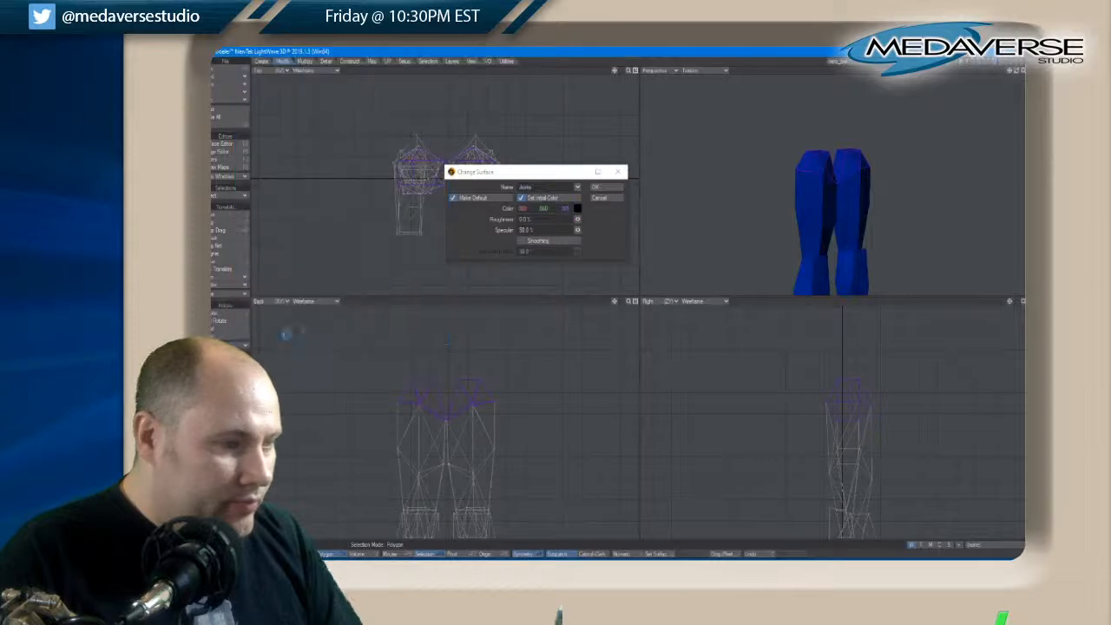
{"action": "left_click", "coordinate": [597, 186]}
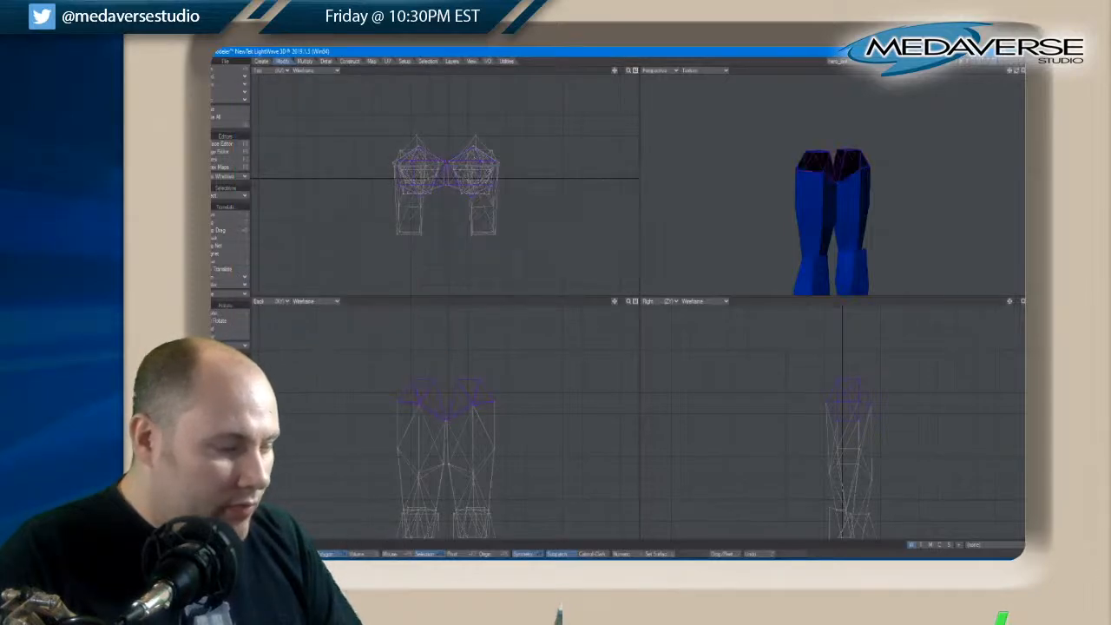
{"action": "key", "text": "slash"}
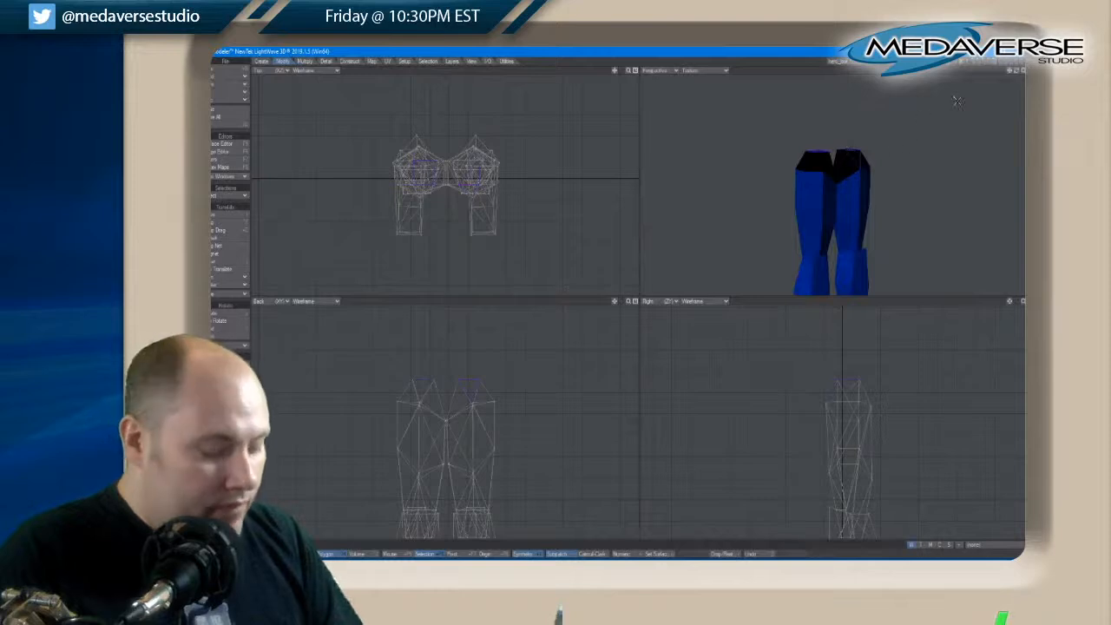
Assign the Joints surface to the cap polygons on top of both legs and clear the selection
{"action": "left_click_drag", "start_coordinate": [1017, 71], "coordinate": [904, 153]}
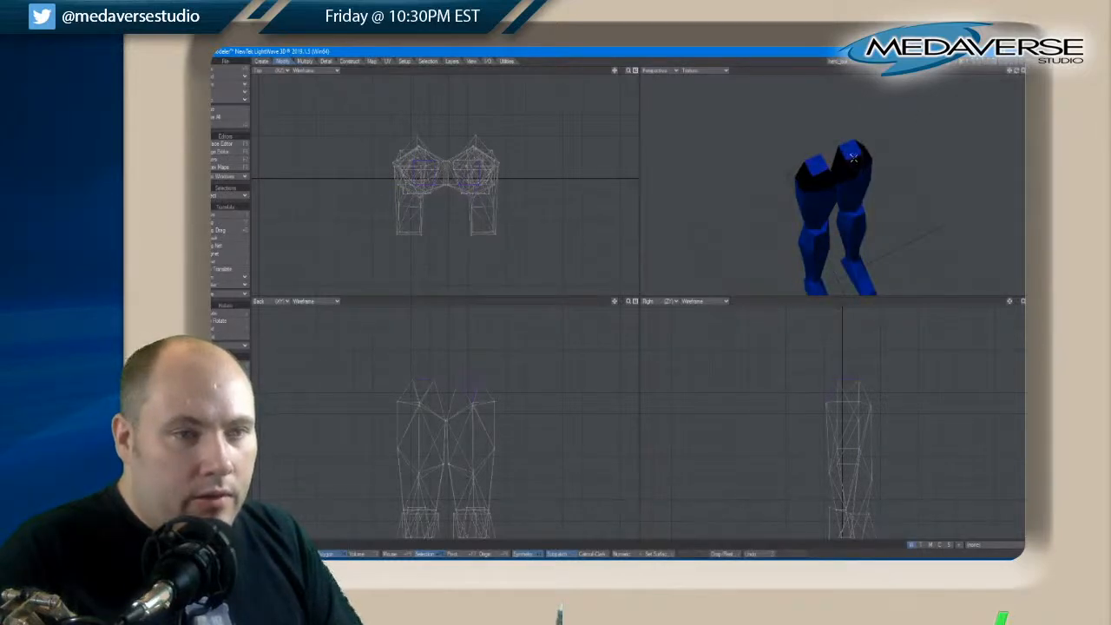
{"action": "left_click", "coordinate": [815, 165]}
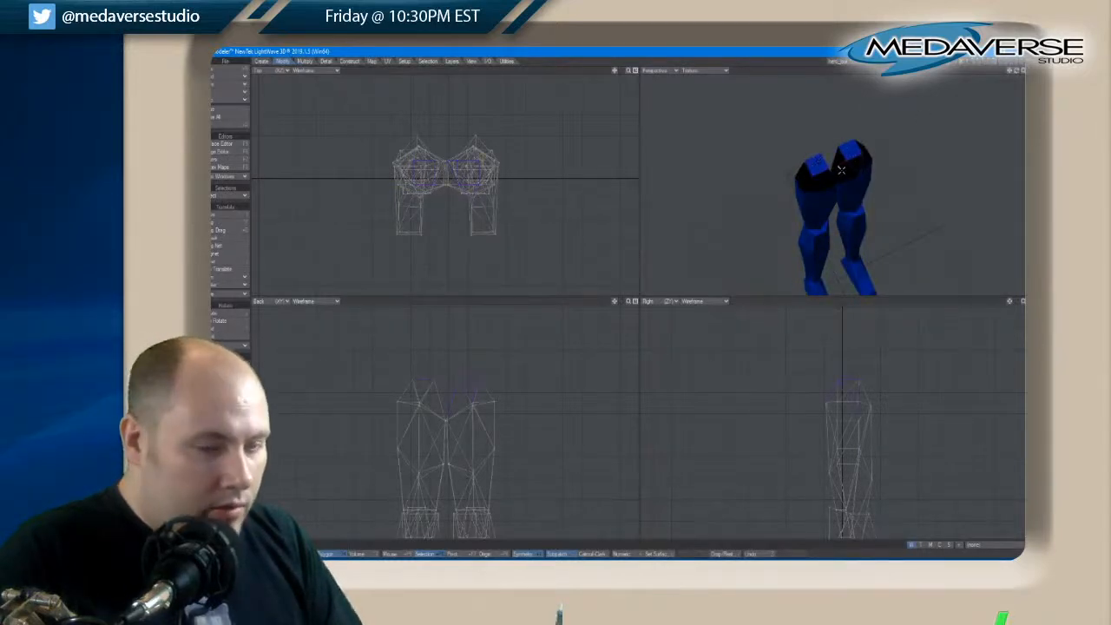
{"action": "key", "text": "q"}
{"action": "left_click", "coordinate": [597, 189]}
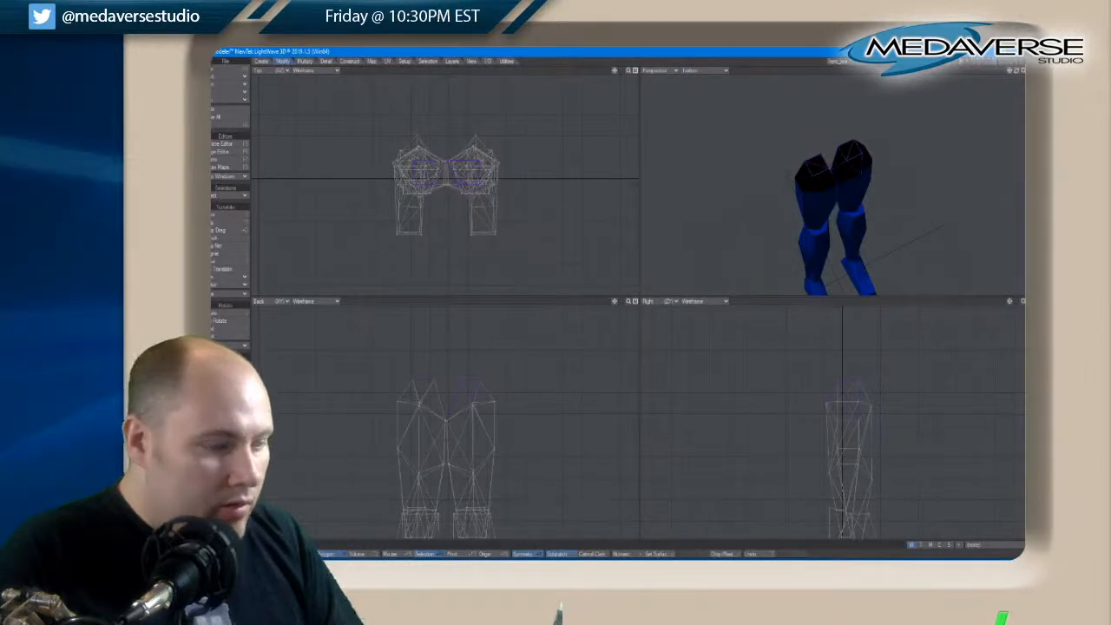
{"action": "key", "text": "slash"}
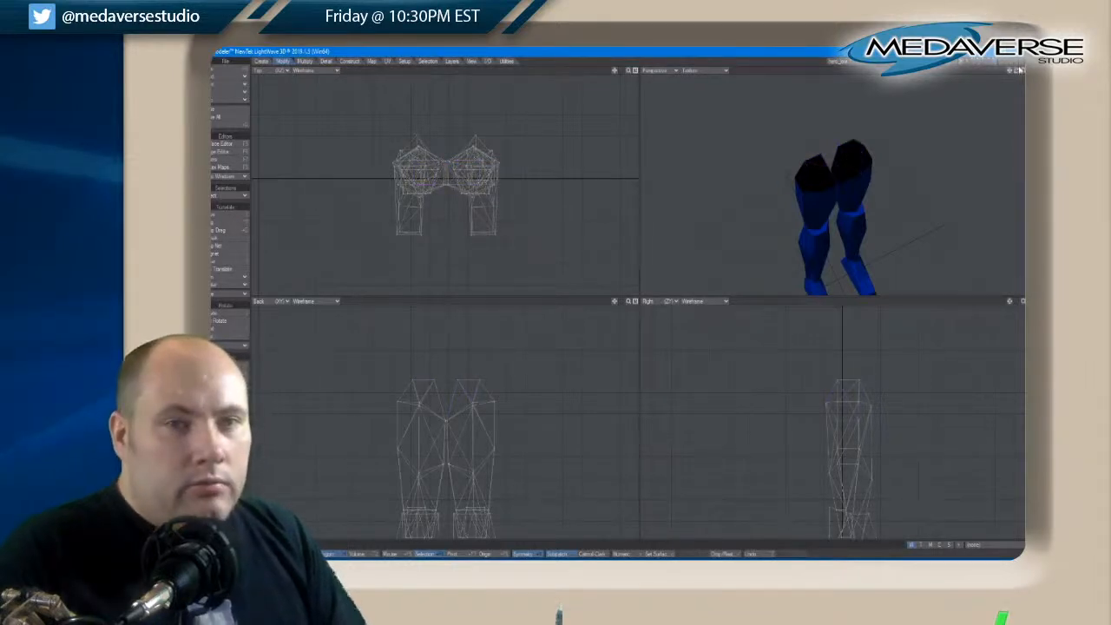
{"action": "left_click_drag", "start_coordinate": [1021, 70], "coordinate": [1021, 71]}
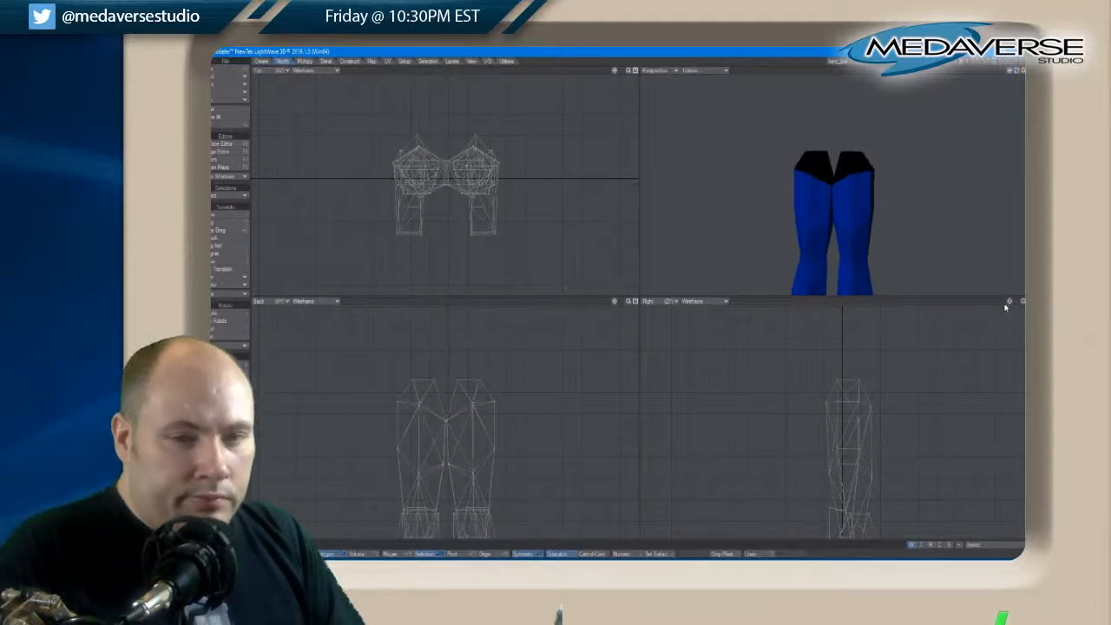
{"action": "left_click_drag", "start_coordinate": [1012, 301], "coordinate": [1012, 228]}
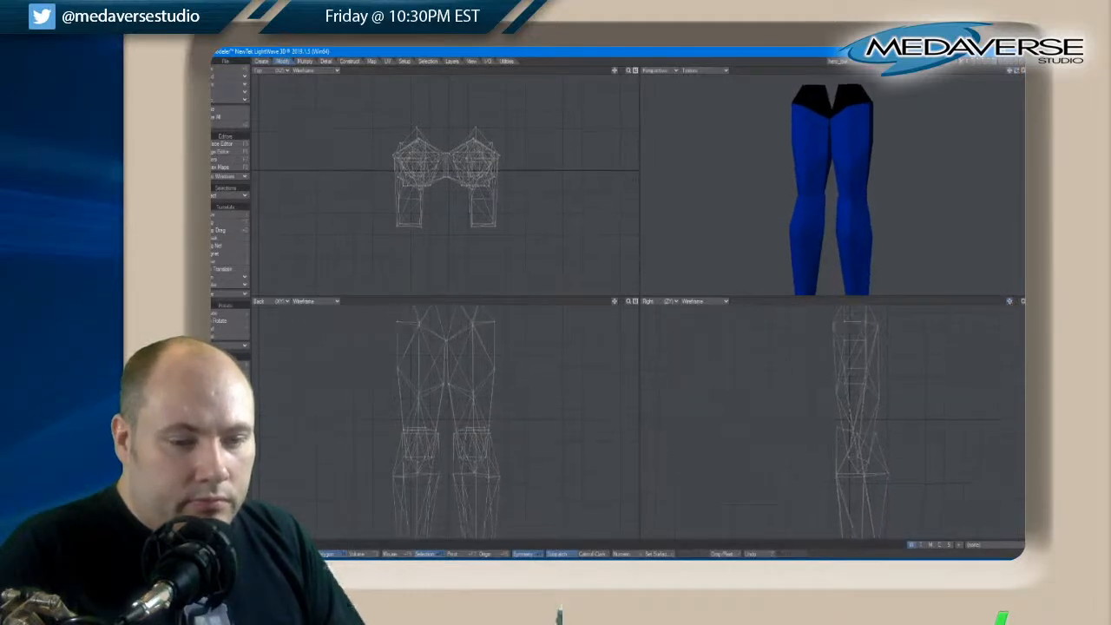
{"action": "left_click", "coordinate": [855, 465]}
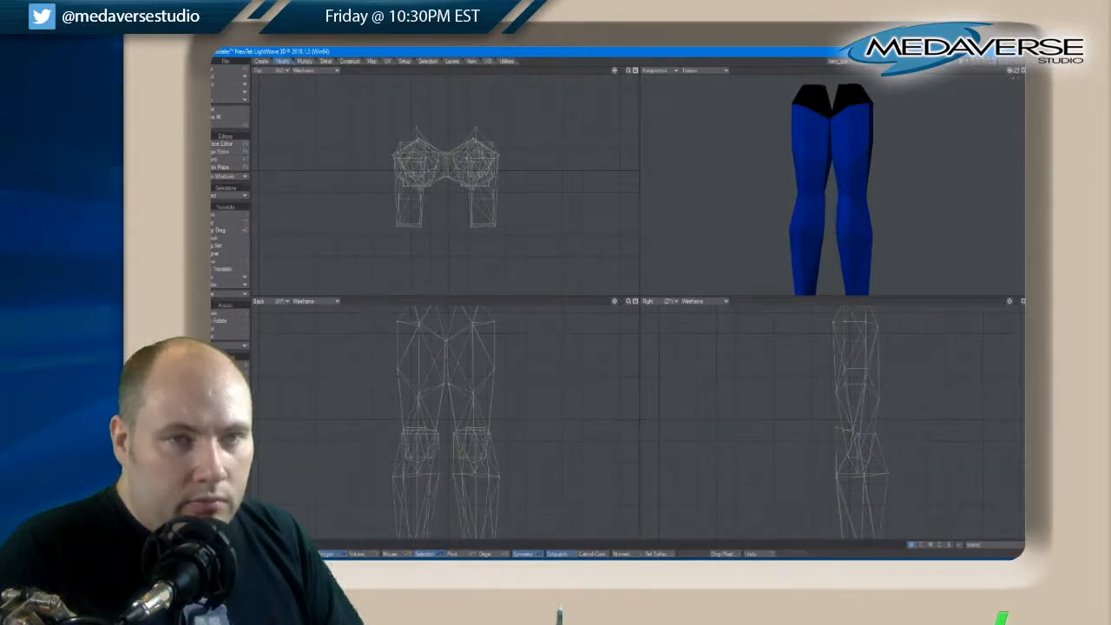
{"action": "left_click_drag", "start_coordinate": [1014, 71], "coordinate": [1023, 71]}
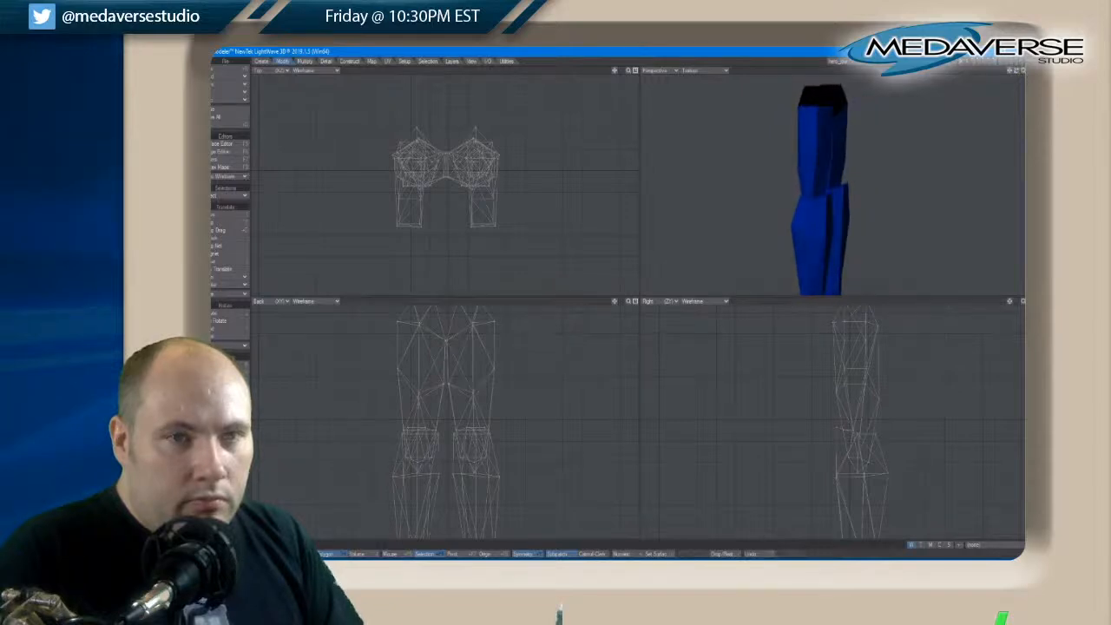
Bring the torso layer into the foreground with the legs and assign the Armor surface to all torso polygons
{"action": "left_click", "coordinate": [983, 62], "text": "shift"}
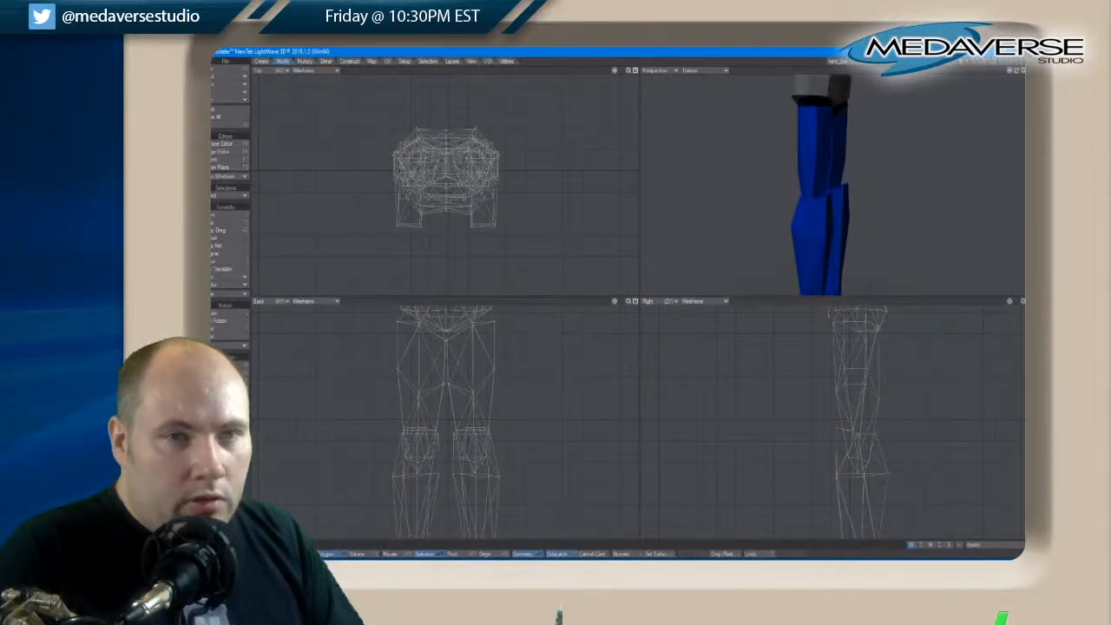
{"action": "left_click_drag", "start_coordinate": [1020, 71], "coordinate": [1017, 71]}
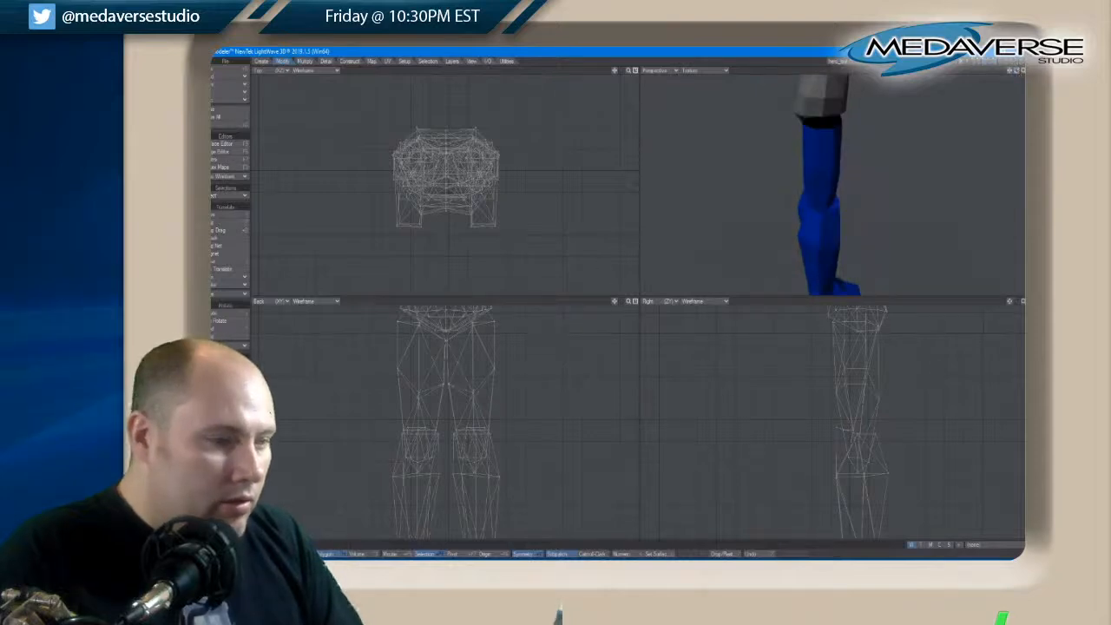
{"action": "key", "text": "a"}
{"action": "mouse_move", "coordinate": [448, 331]}
{"action": "left_mouse_down"}
{"action": "mouse_move", "coordinate": [459, 347]}
{"action": "mouse_move", "coordinate": [449, 392]}
{"action": "left_mouse_up"}
{"action": "key", "text": "q"}
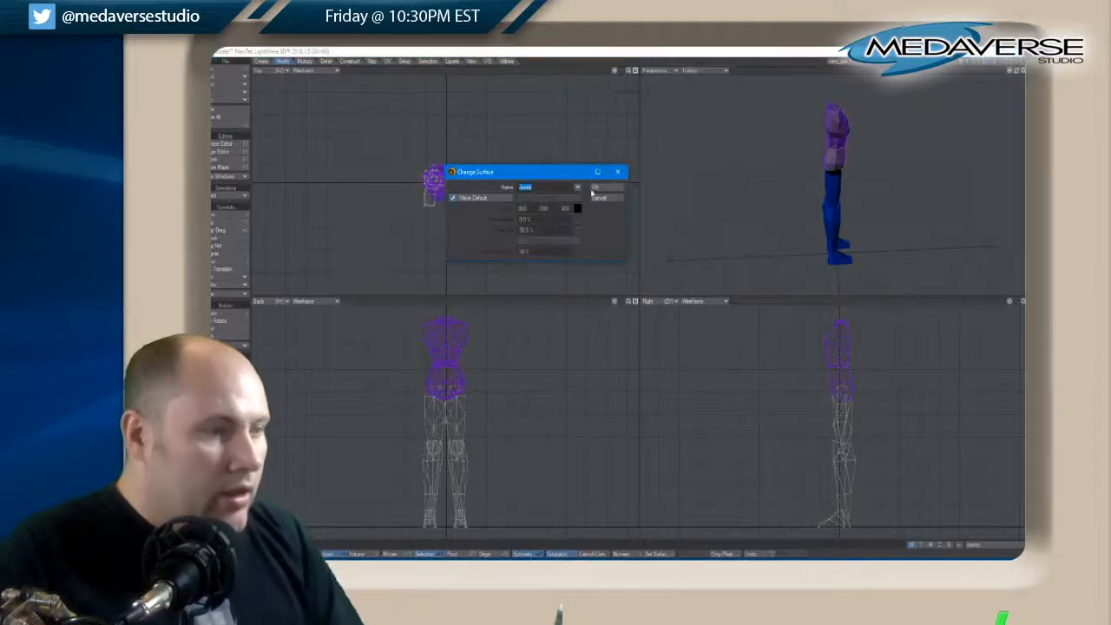
{"action": "left_click", "coordinate": [577, 188]}
{"action": "left_click", "coordinate": [578, 203]}
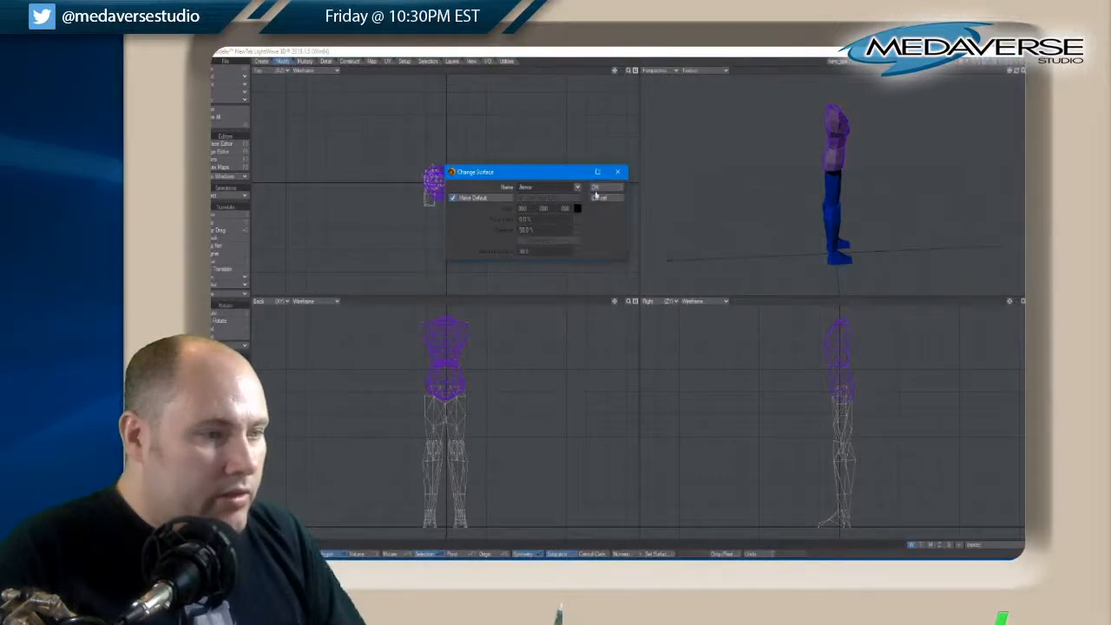
{"action": "left_click", "coordinate": [599, 187]}
{"action": "key", "text": "slash"}
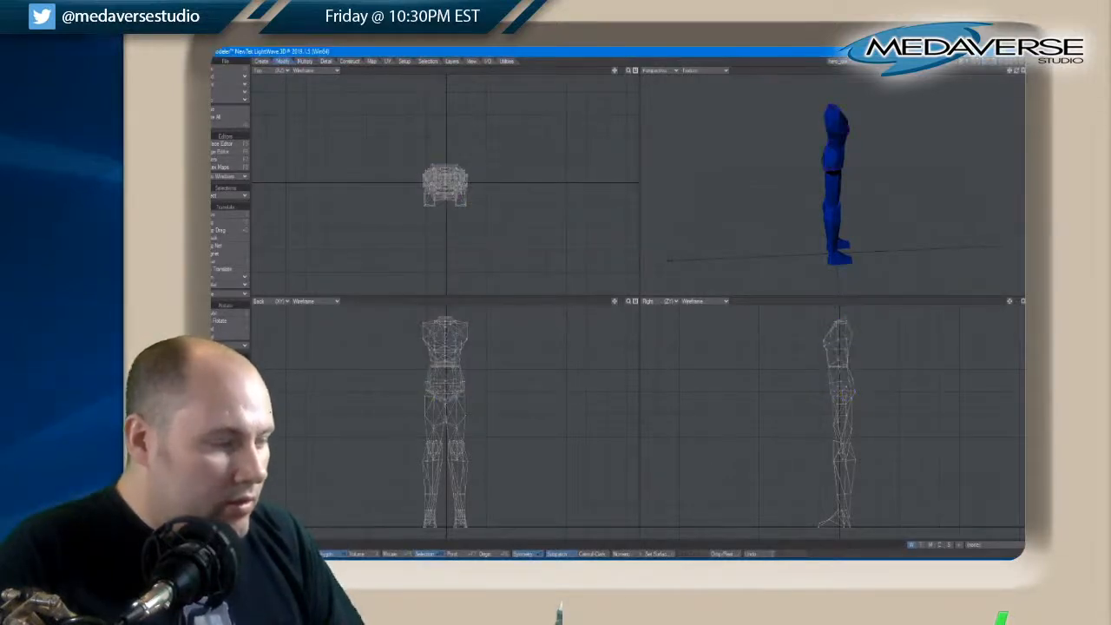
{"action": "left_click_drag", "start_coordinate": [1013, 76], "coordinate": [1016, 73]}
{"action": "key", "text": "q"}
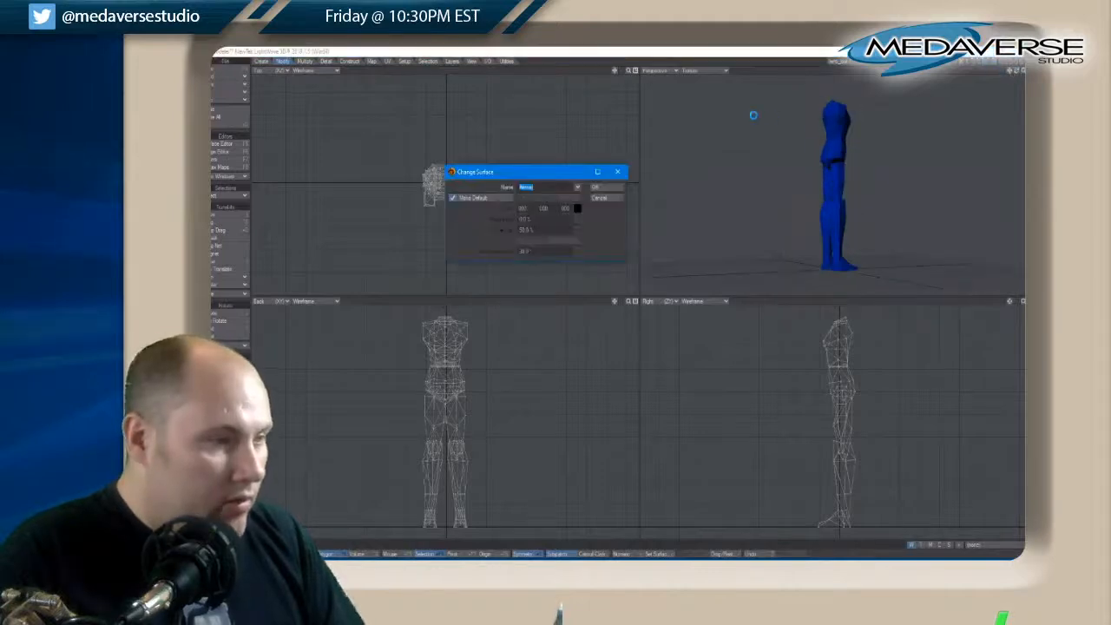
{"action": "left_click", "coordinate": [578, 188]}
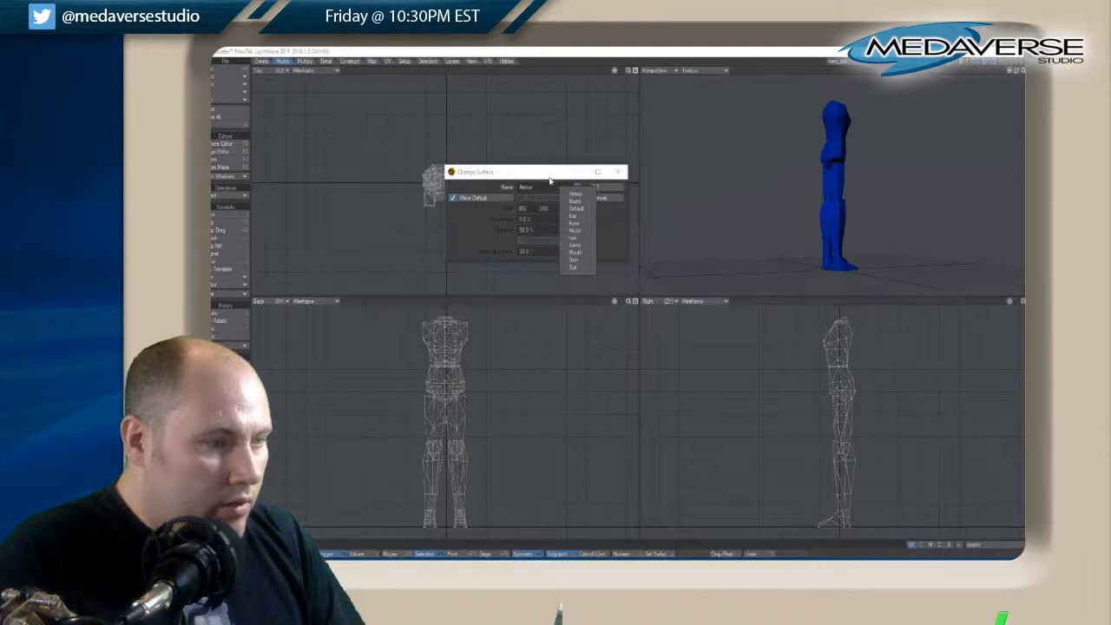
{"action": "left_click", "coordinate": [549, 180]}
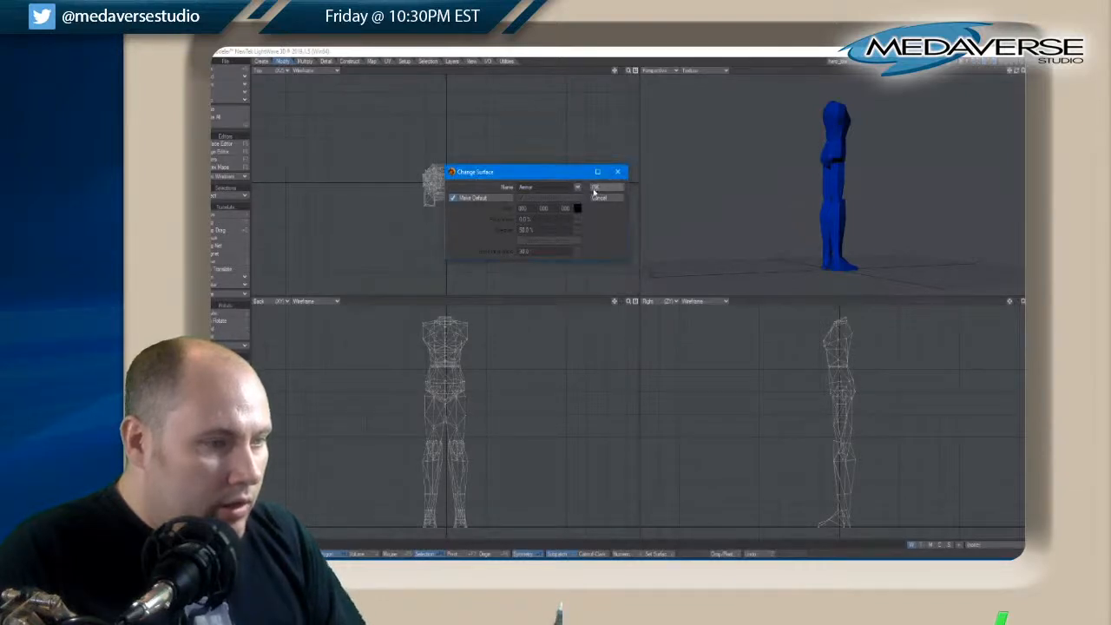
{"action": "left_click", "coordinate": [598, 197]}
{"action": "left_click_drag", "start_coordinate": [1017, 72], "coordinate": [1018, 71]}
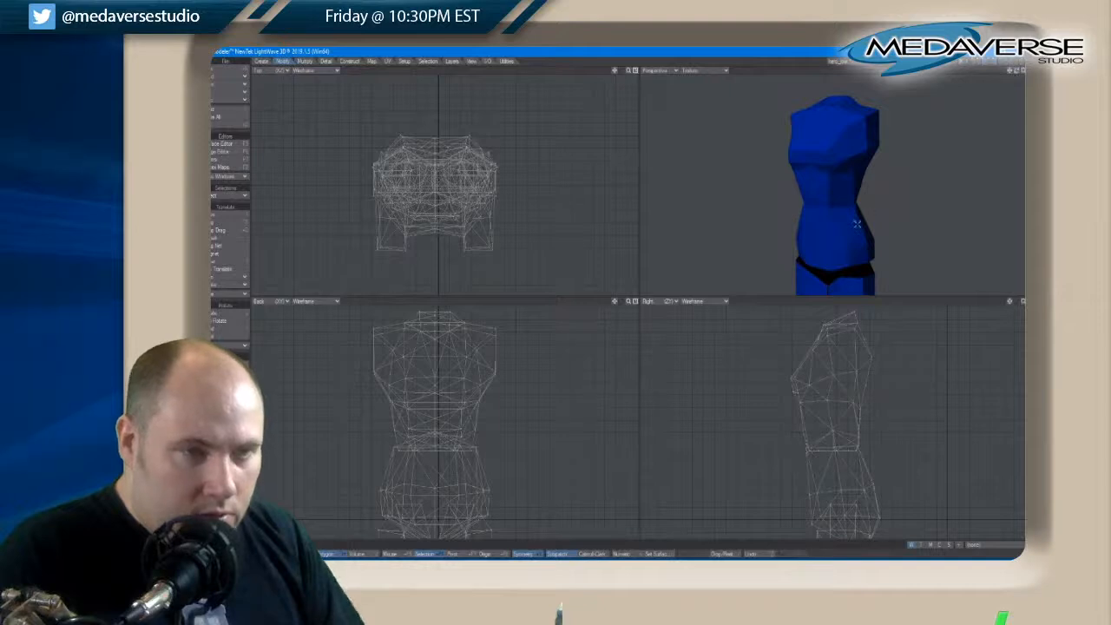
Move the outer side points of the hips slightly inward on both sides in the back view
{"action": "left_click_drag", "start_coordinate": [1016, 74], "coordinate": [1019, 74]}
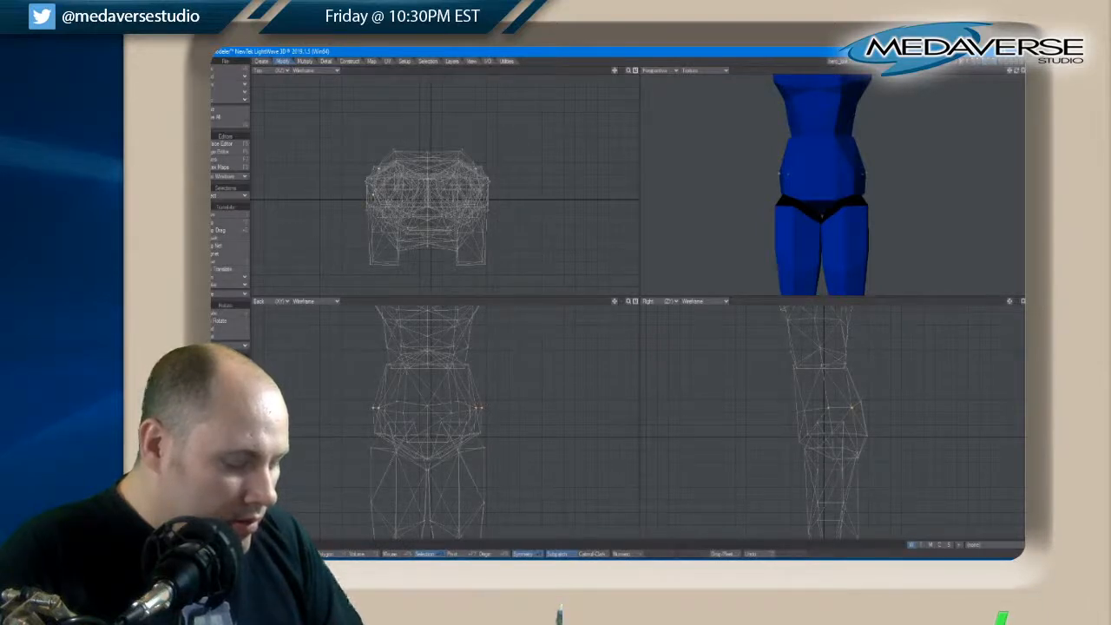
{"action": "key", "text": "t"}
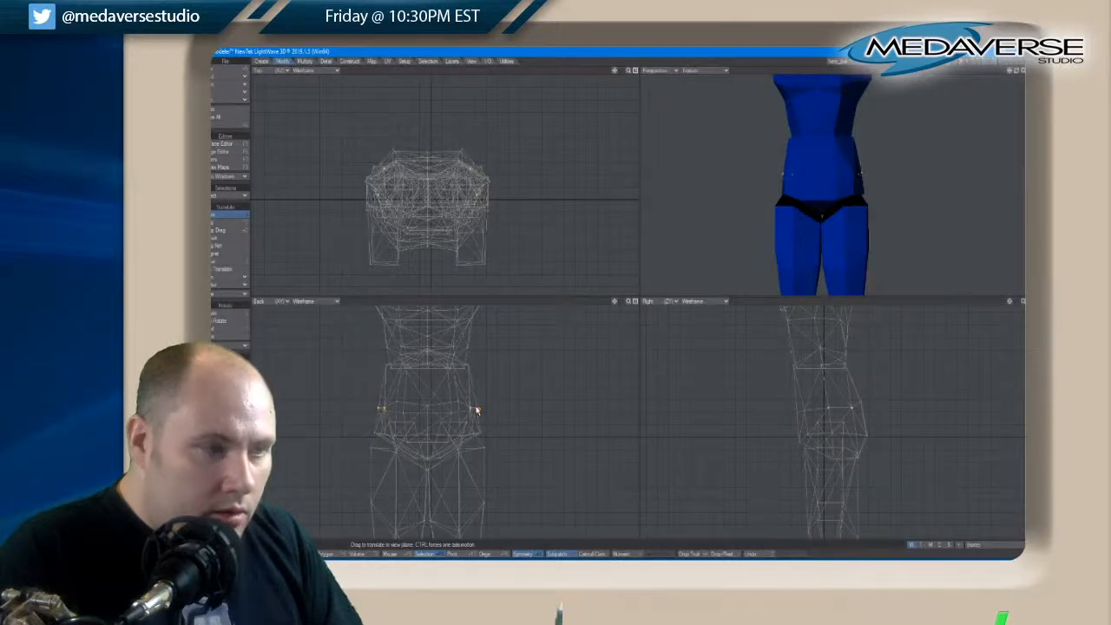
{"action": "key", "text": "space"}
{"action": "right_click_drag", "start_coordinate": [477, 419], "coordinate": [480, 412]}
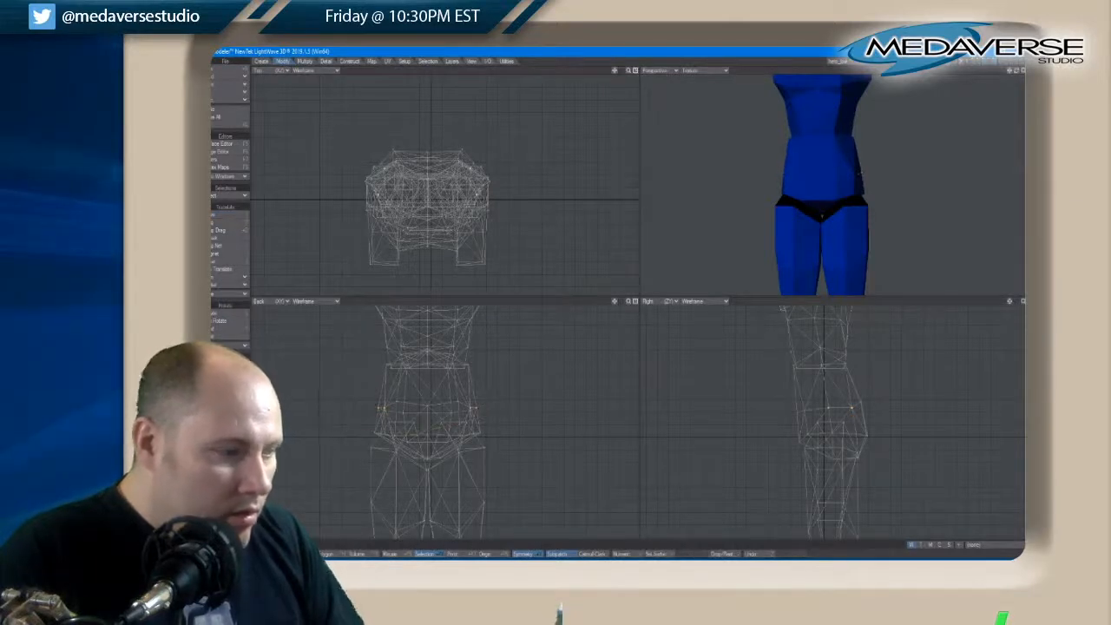
{"action": "left_click_drag", "start_coordinate": [1016, 71], "coordinate": [1020, 77]}
Select all polygons of both legs and try to spread the legs apart with Symmetry on, undoing the move
{"action": "key", "text": "a"}
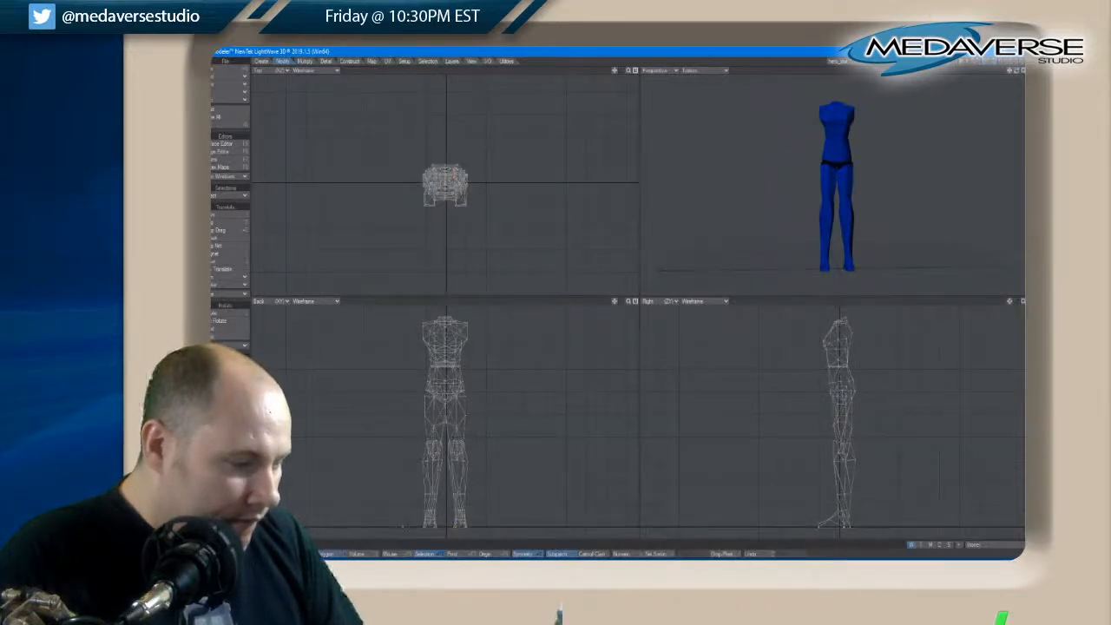
{"action": "left_click_drag", "start_coordinate": [466, 517], "coordinate": [460, 427]}
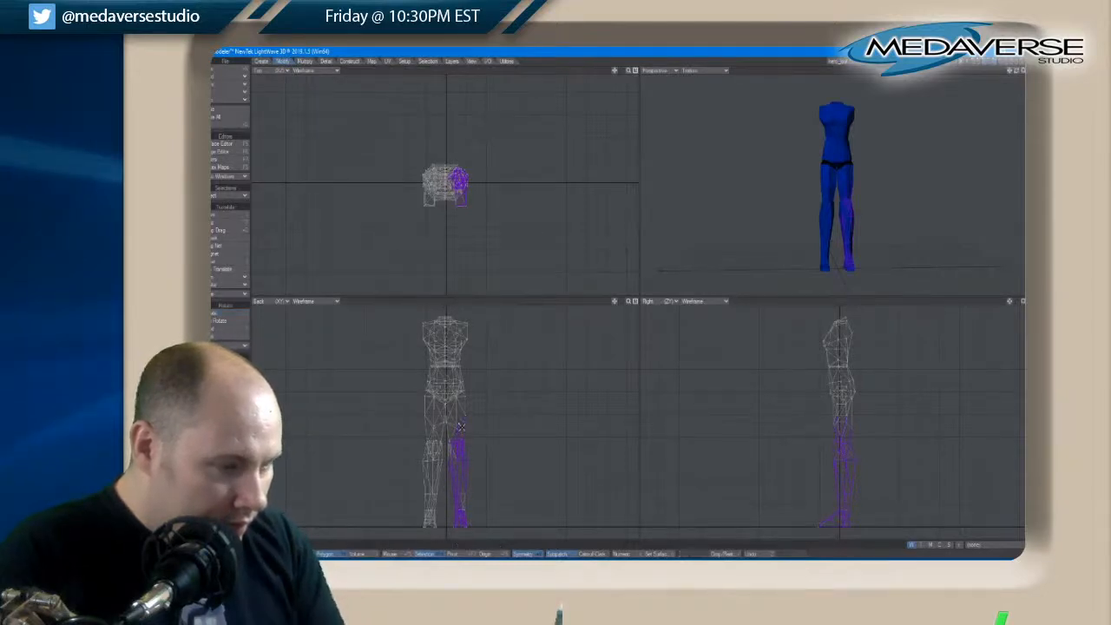
{"action": "key", "text": "shift+bracketright"}
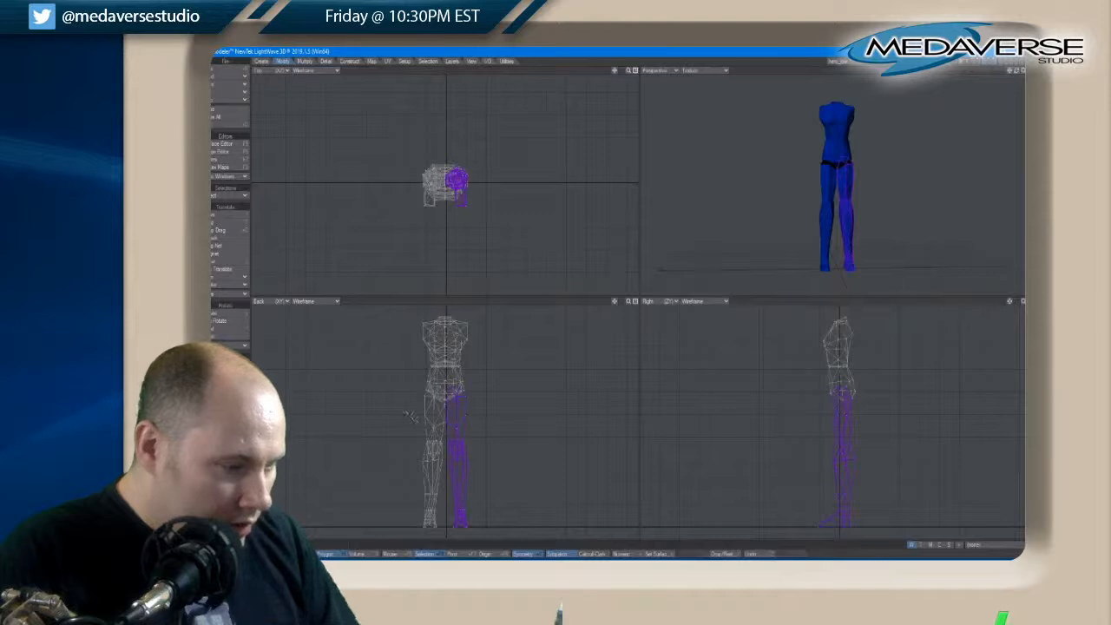
{"action": "key", "text": "shift+bracketright"}
{"action": "key", "text": "shift+bracketright"}
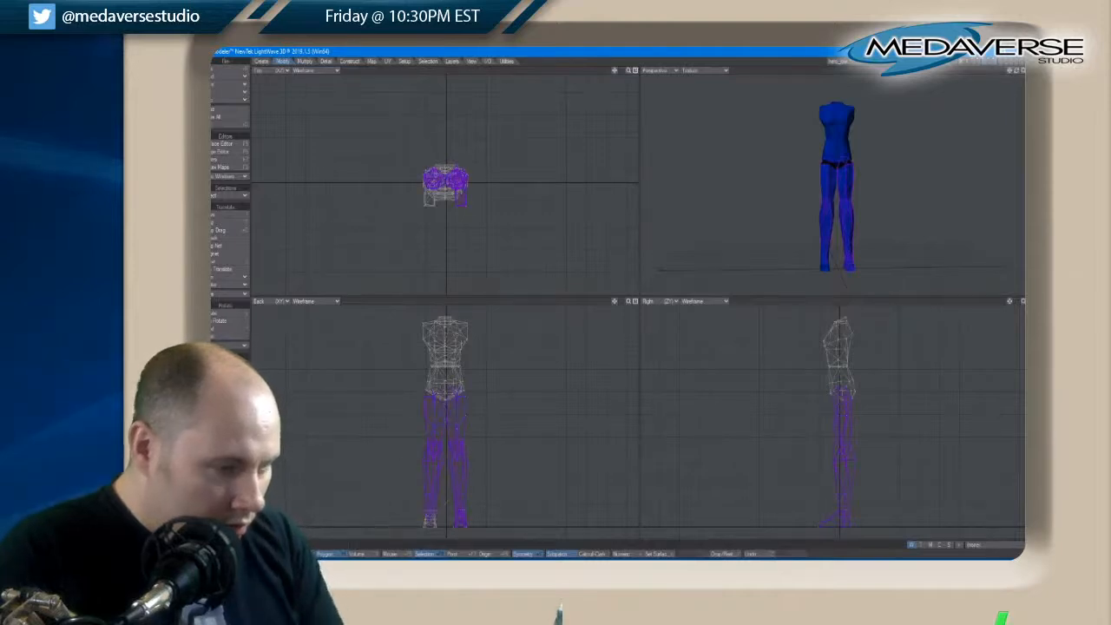
{"action": "key", "text": "shift+bracketright"}
{"action": "key", "text": "shift+bracketright"}
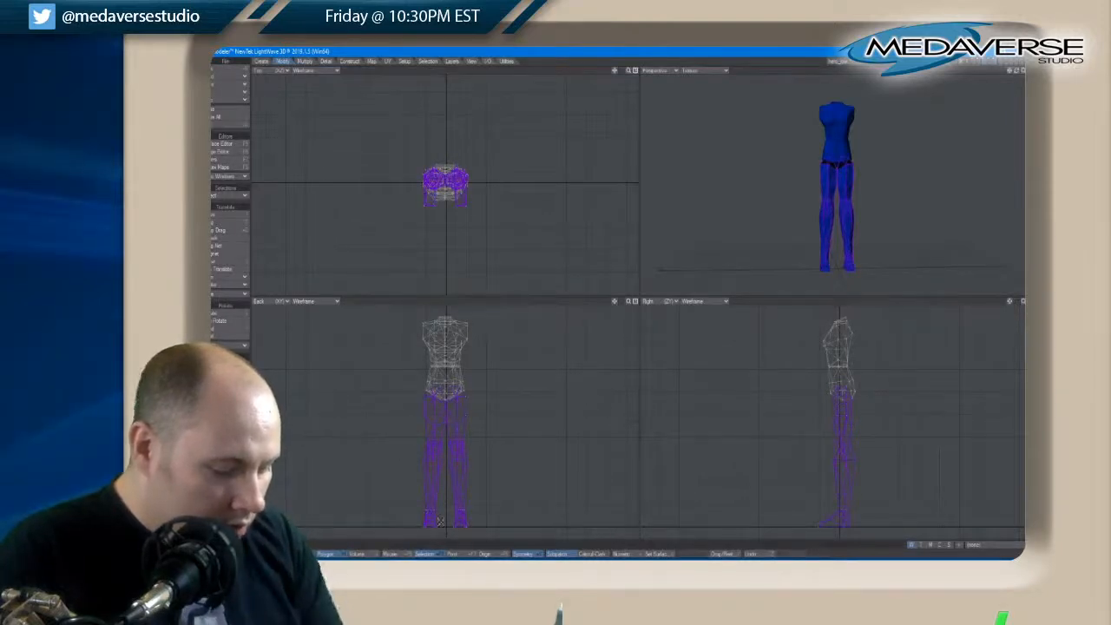
{"action": "key", "text": "t"}
{"action": "scroll", "coordinate": [453, 403], "scroll_direction": "up", "scroll_amount": 8}
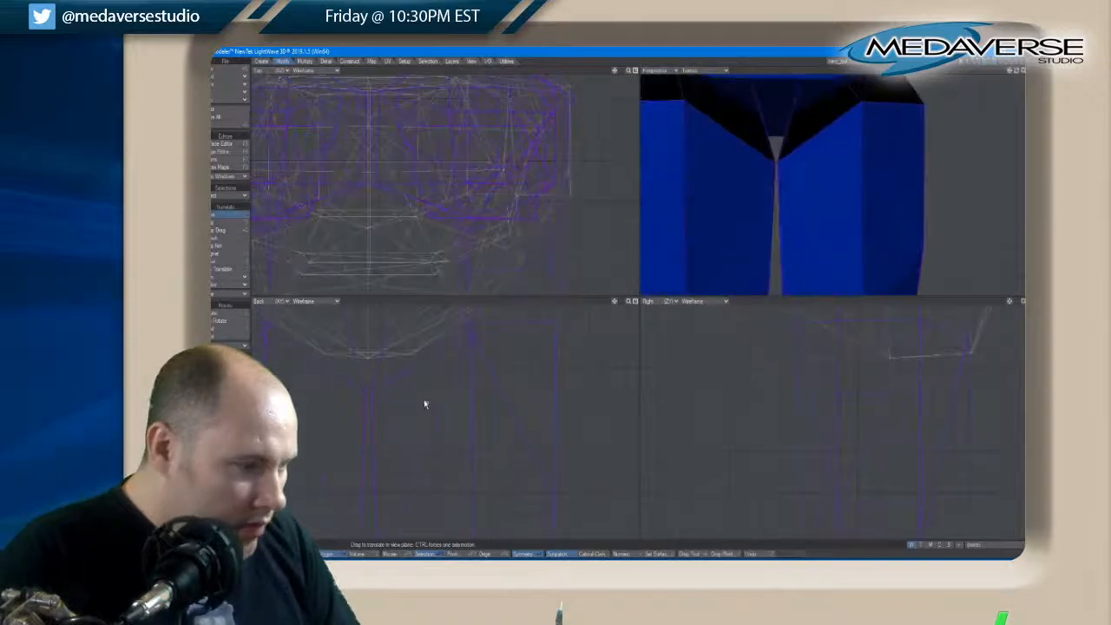
{"action": "key", "text": "Right"}
{"action": "key", "text": "Right"}
{"action": "key", "text": "Right"}
{"action": "key", "text": "Right"}
{"action": "key", "text": "Right"}
{"action": "key", "text": "Right"}
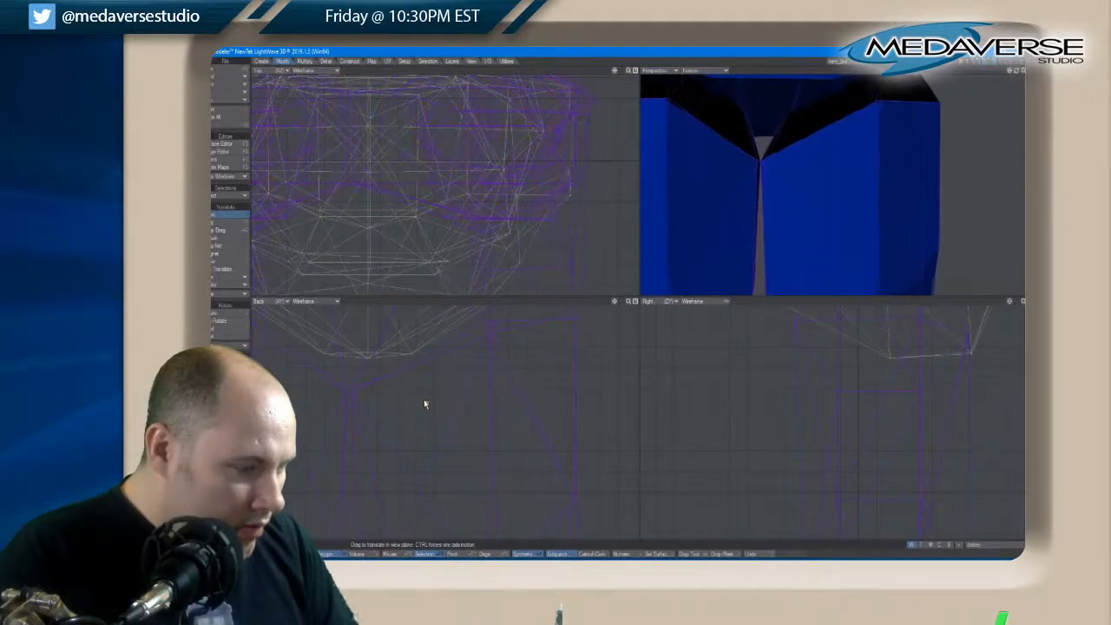
{"action": "key", "text": "Right"}
{"action": "key", "text": "Right"}
{"action": "key", "text": "Right"}
{"action": "key", "text": "Right"}
{"action": "key", "text": "Right"}
{"action": "key", "text": "Right"}
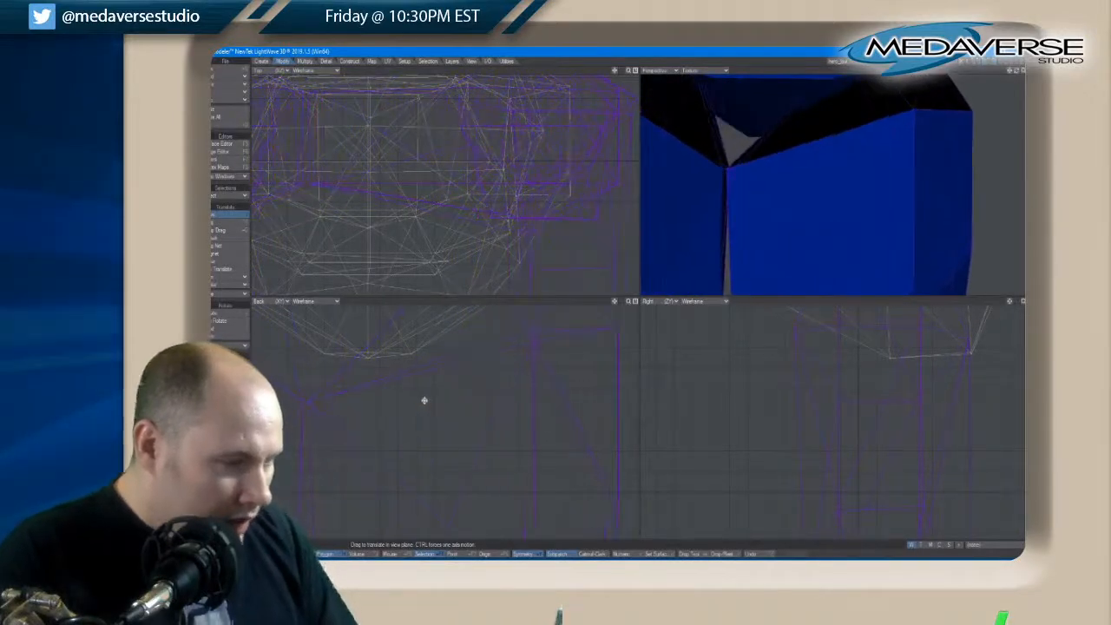
{"action": "key", "text": "ctrl+z"}
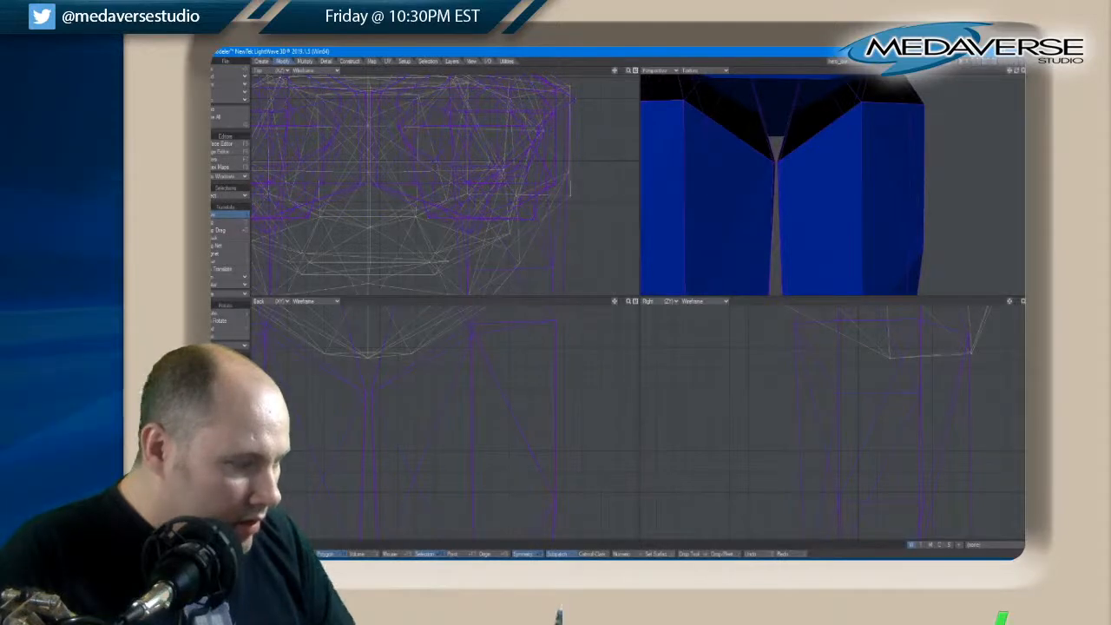
{"action": "key", "text": "space"}
{"action": "key", "text": "slash"}
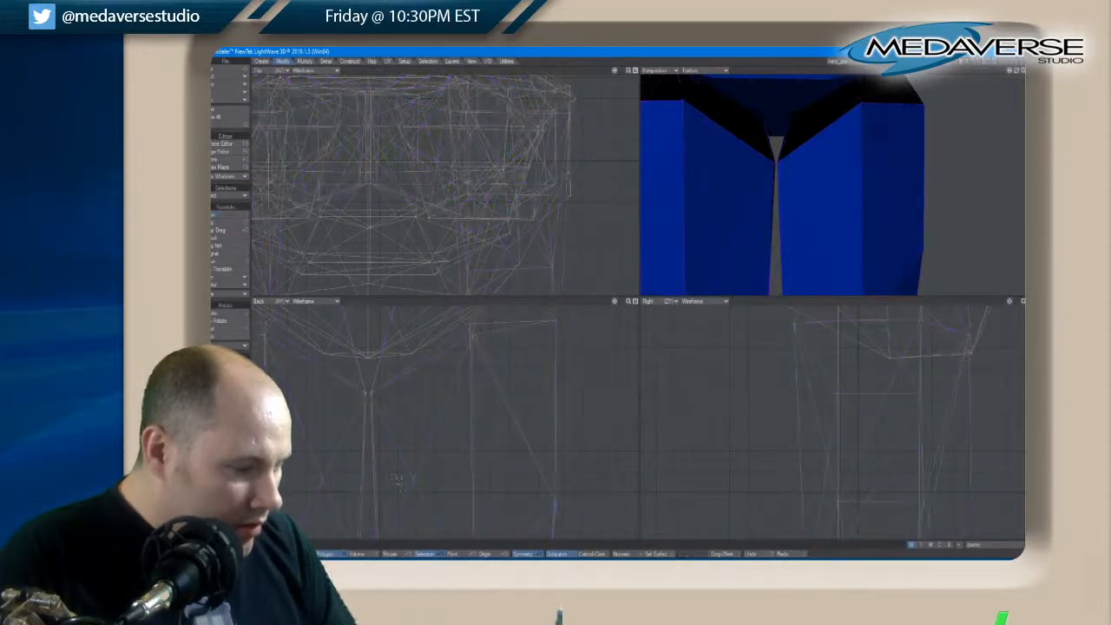
Reselect the connected polygons of the right leg and try to nudge it outward, undoing the move
{"action": "key", "text": "a"}
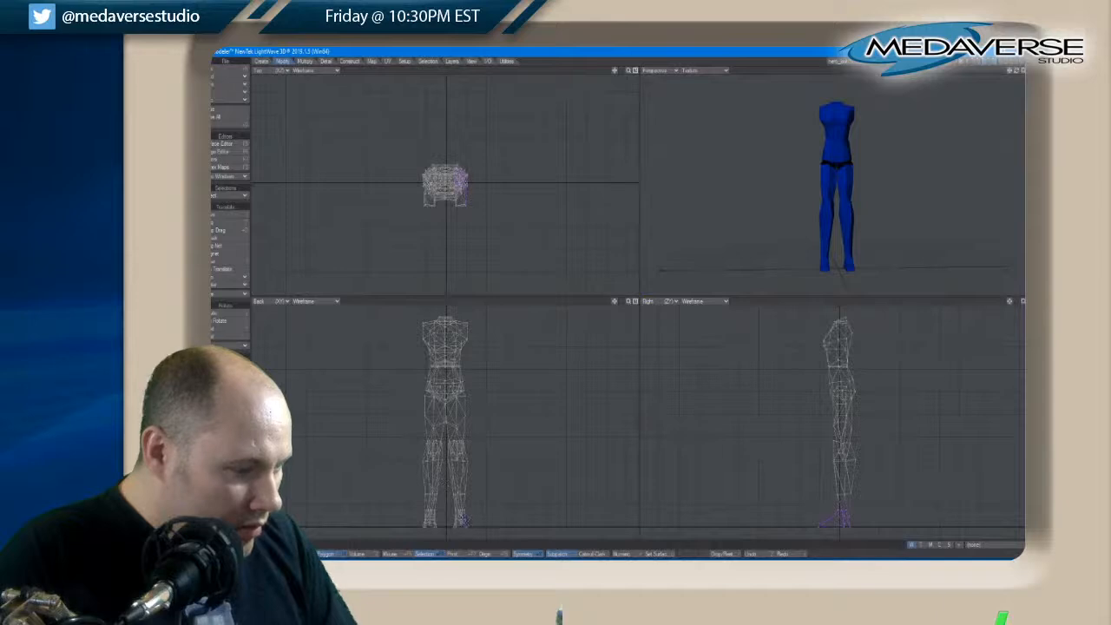
{"action": "left_click_drag", "start_coordinate": [463, 519], "coordinate": [460, 413]}
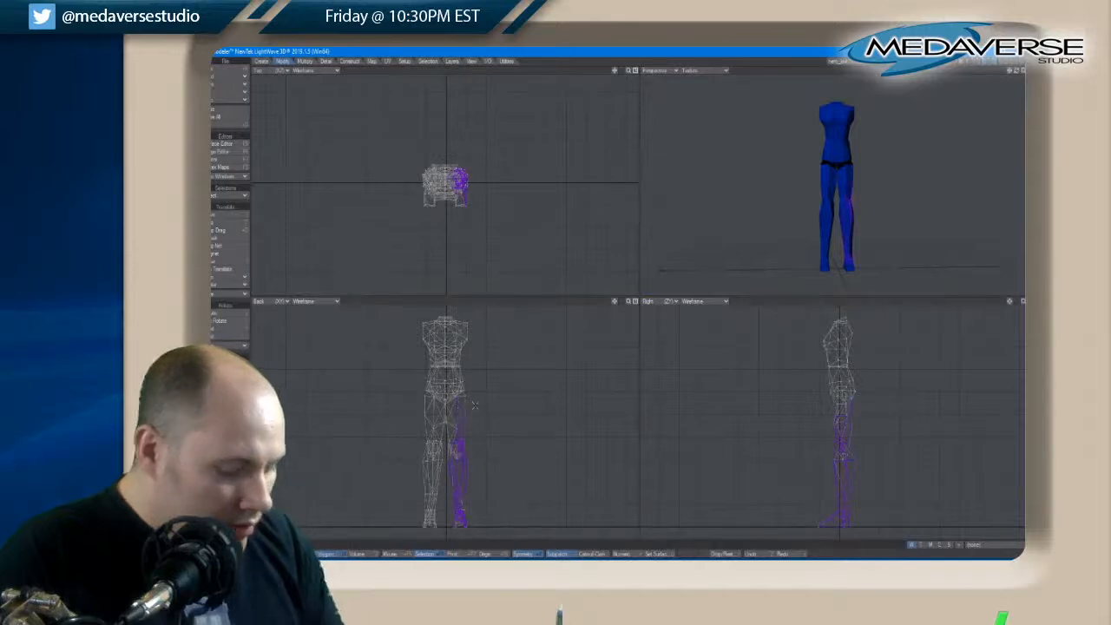
{"action": "key", "text": "bracketright"}
{"action": "key", "text": "g"}
{"action": "scroll", "coordinate": [462, 398], "scroll_direction": "up", "scroll_amount": 8}
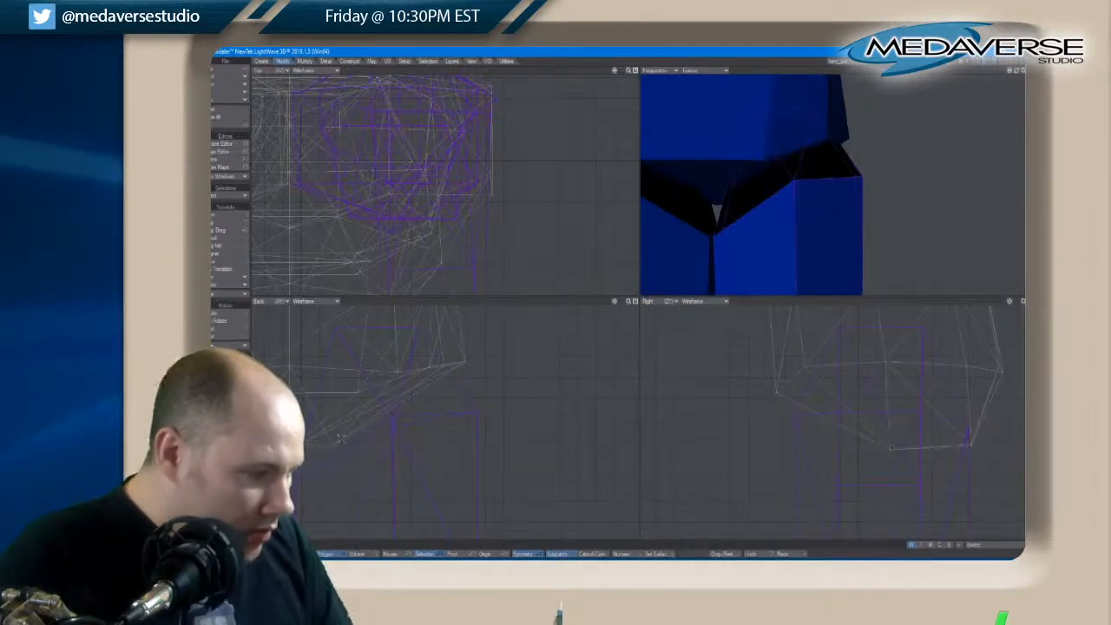
{"action": "key", "text": "t"}
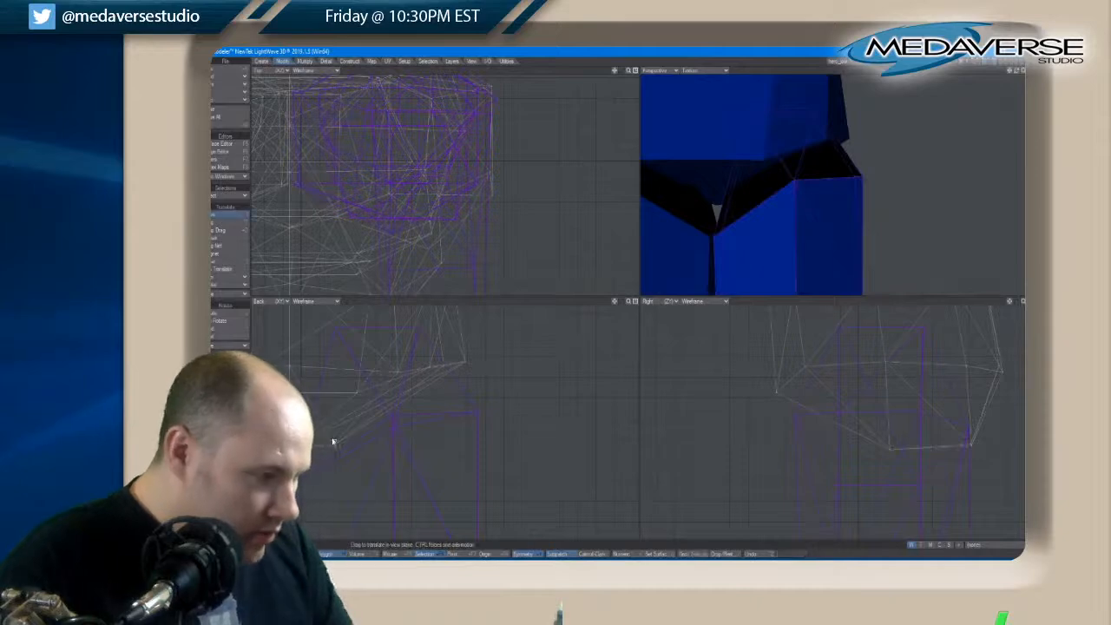
{"action": "left_click_drag", "start_coordinate": [333, 438], "coordinate": [335, 435]}
{"action": "key", "text": "ctrl+z"}
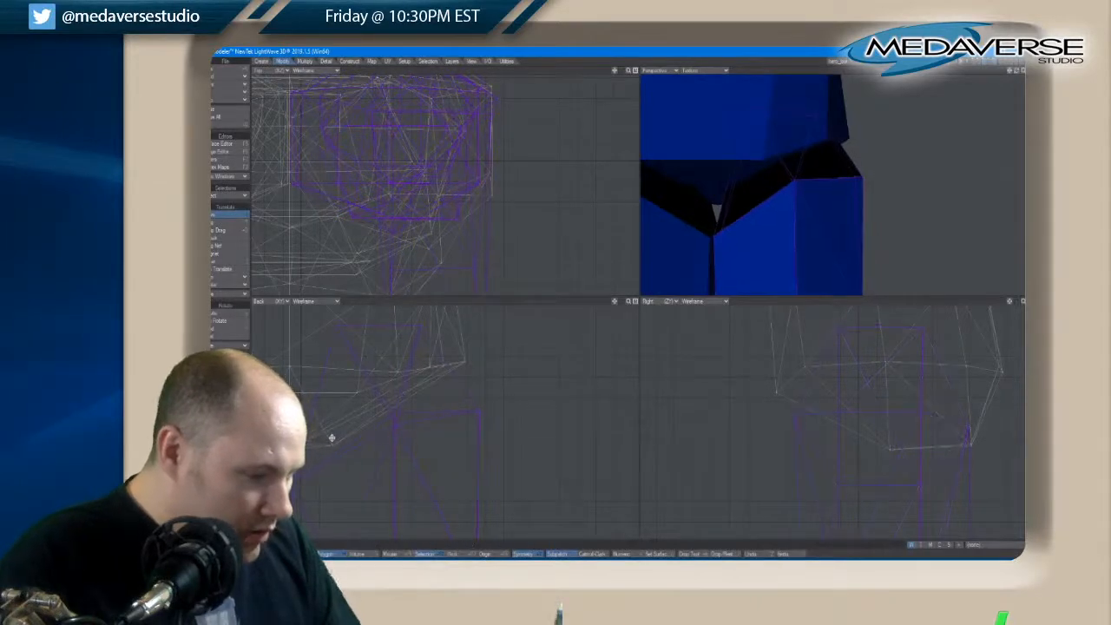
{"action": "key", "text": "space"}
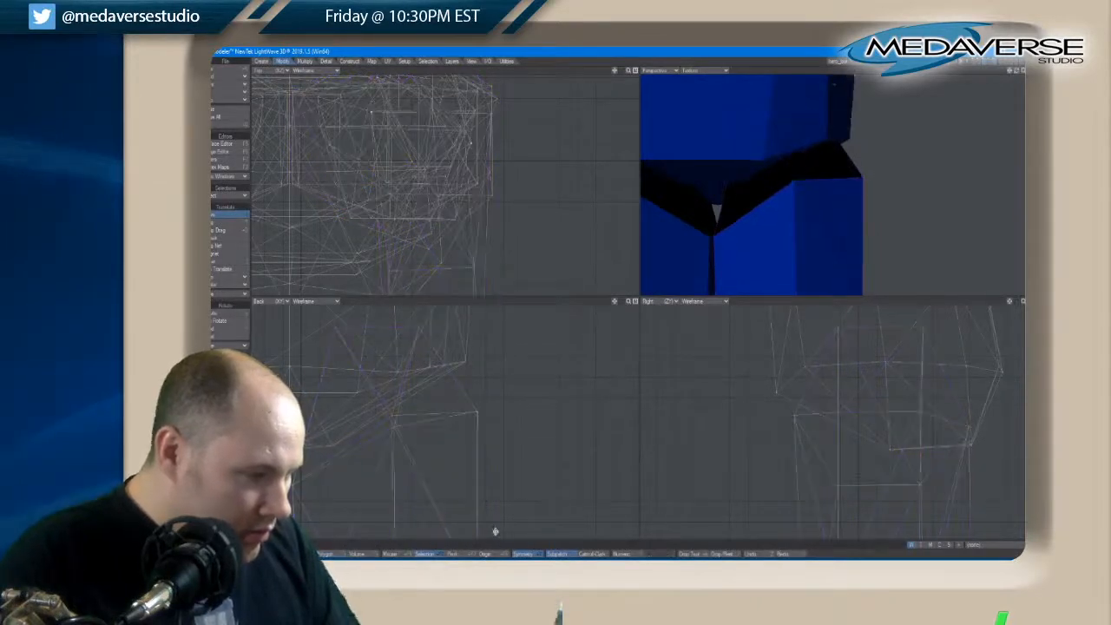
Turn off Symmetry, move the right leg's polygons slightly outward in the back view to widen the gap, and clear the selection
{"action": "left_click", "coordinate": [496, 555]}
{"action": "left_click", "coordinate": [520, 555]}
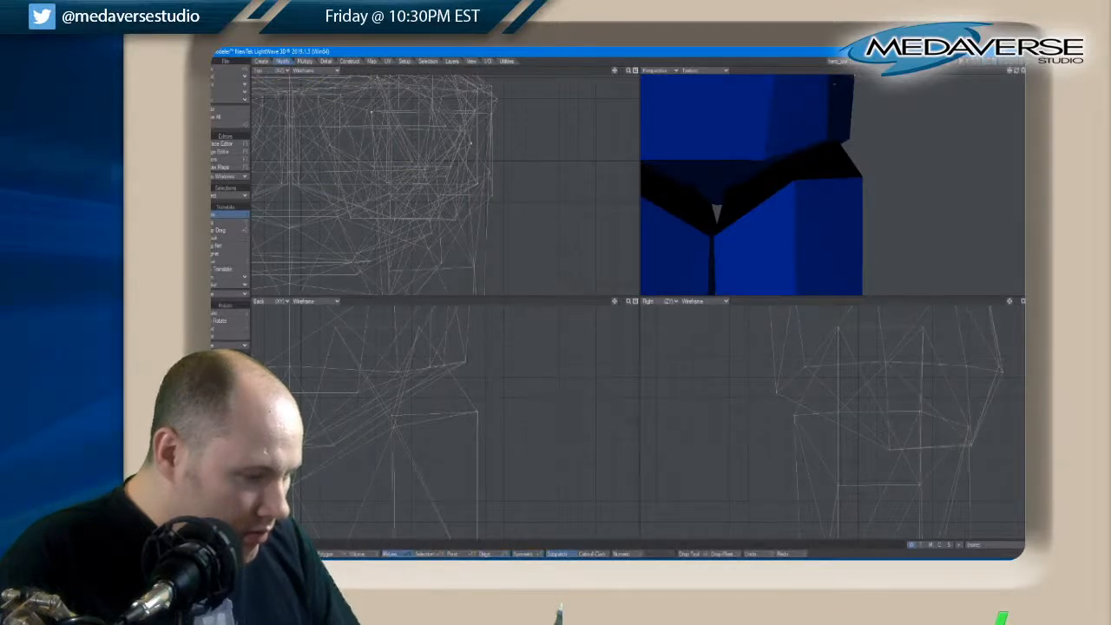
{"action": "key", "text": "a"}
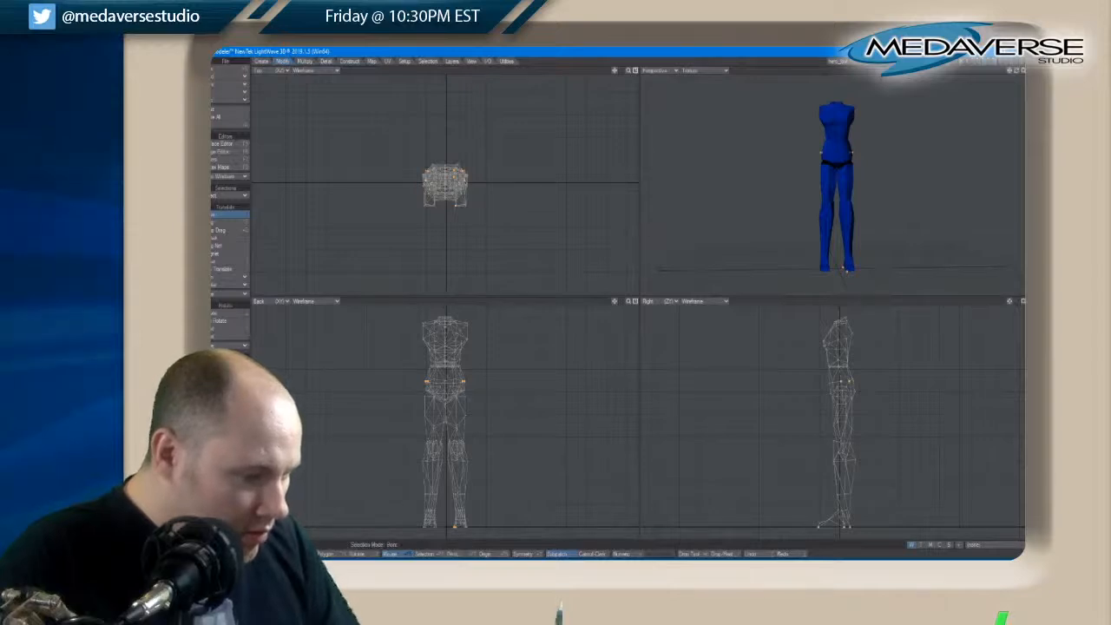
{"action": "key", "text": "space"}
{"action": "left_click", "coordinate": [334, 555]}
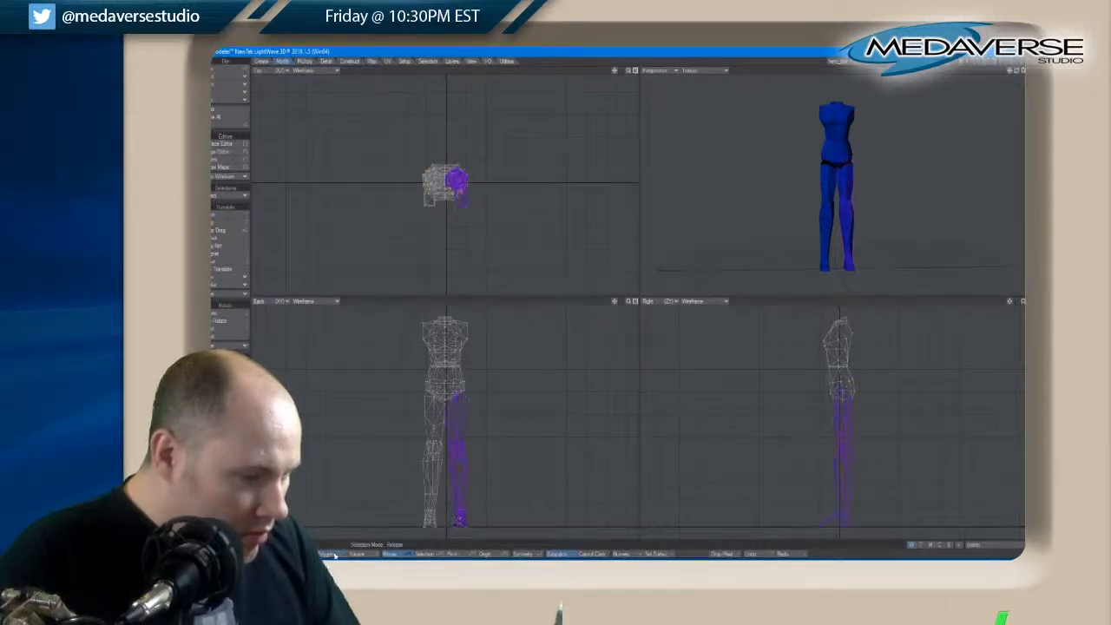
{"action": "scroll", "coordinate": [451, 406], "scroll_direction": "up", "scroll_amount": 8}
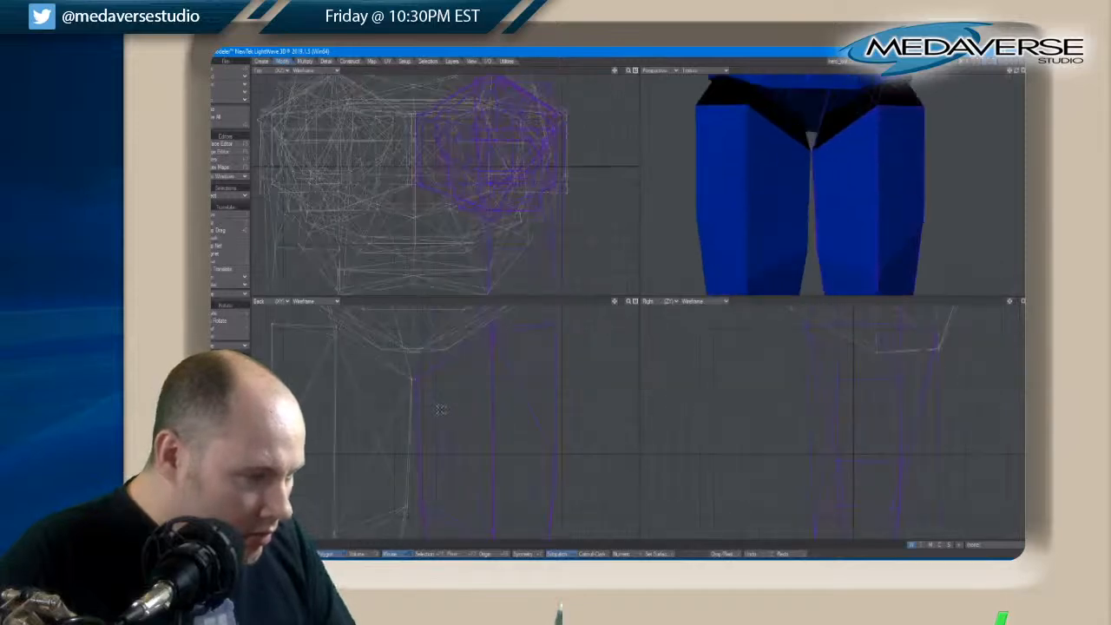
{"action": "scroll", "coordinate": [439, 380], "scroll_direction": "up", "scroll_amount": 3}
{"action": "key", "text": "t"}
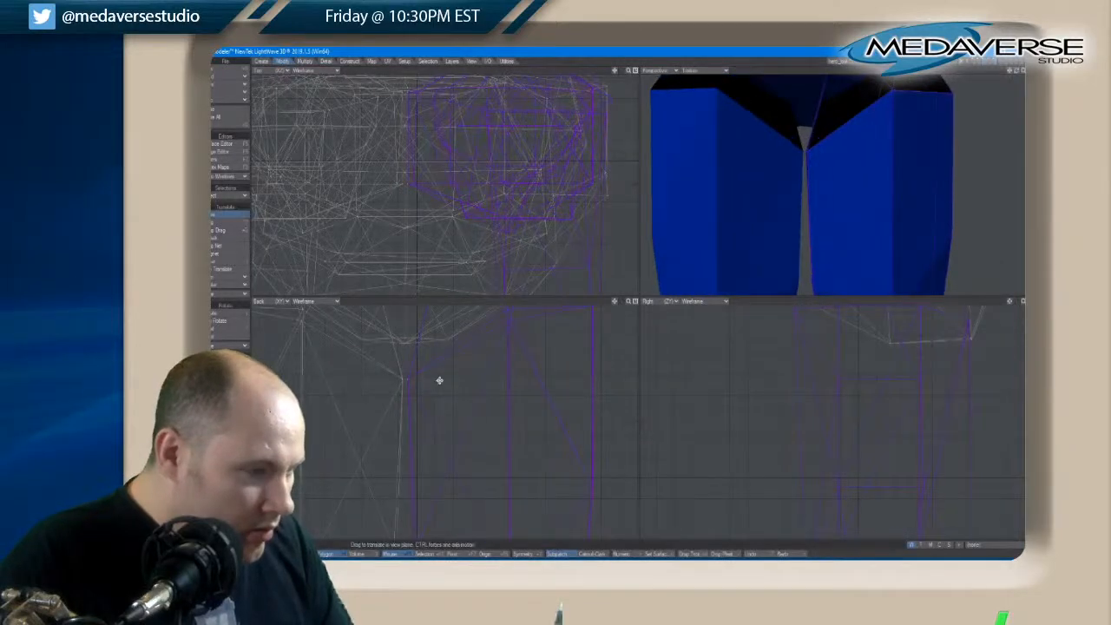
{"action": "left_click_drag", "start_coordinate": [440, 384], "coordinate": [447, 384]}
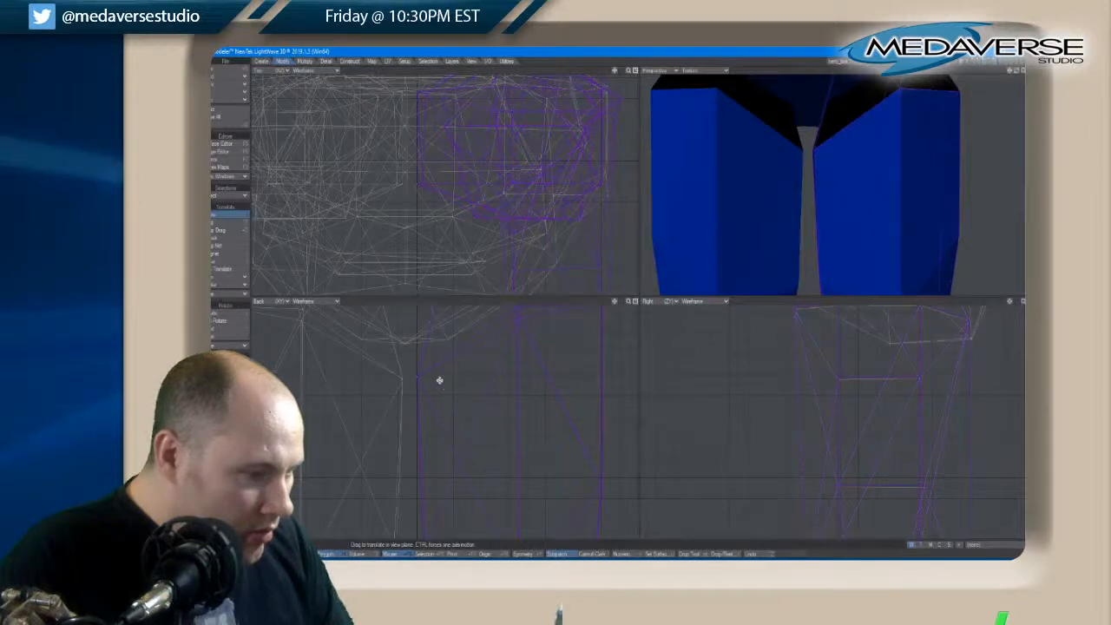
{"action": "scroll", "coordinate": [443, 350], "scroll_direction": "down", "scroll_amount": 4}
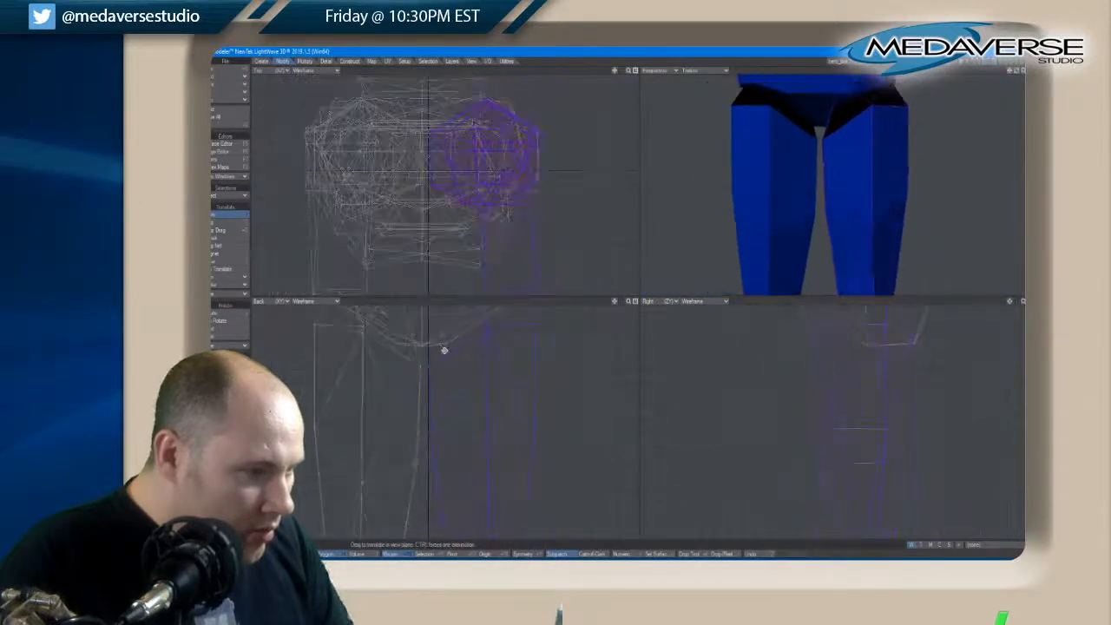
{"action": "scroll", "coordinate": [442, 354], "scroll_direction": "up", "scroll_amount": 4}
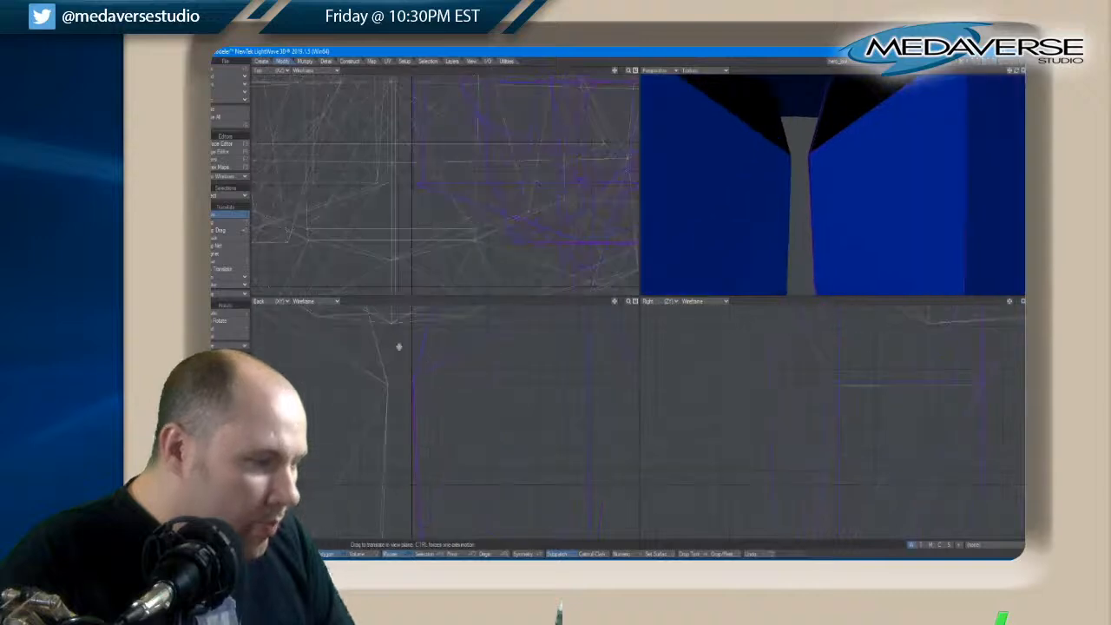
{"action": "left_click_drag", "start_coordinate": [614, 302], "coordinate": [764, 375]}
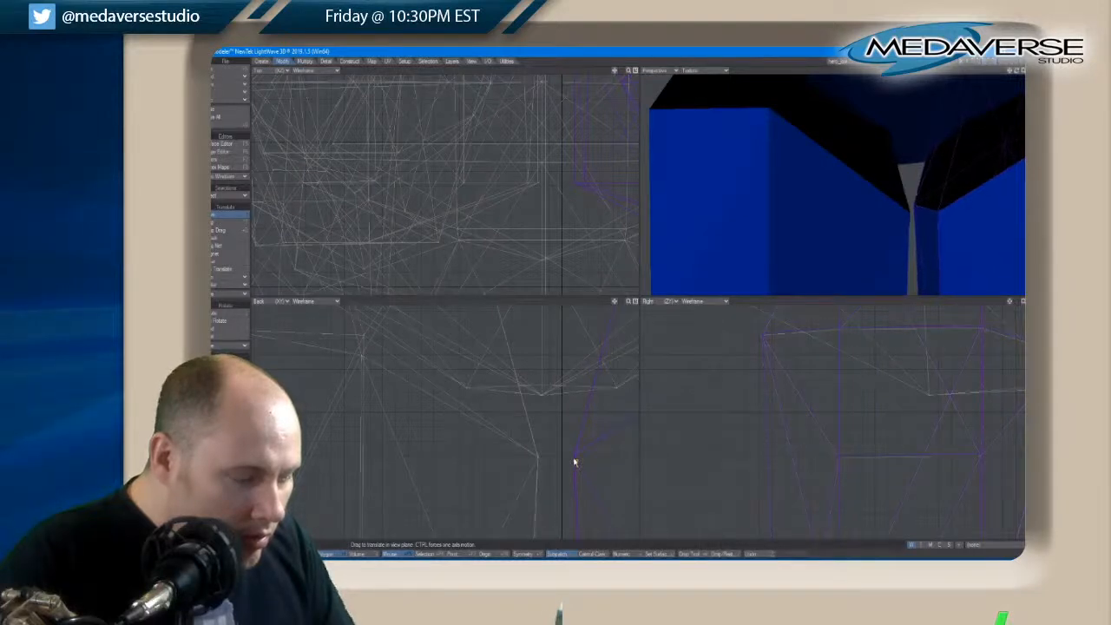
{"action": "key", "text": "a"}
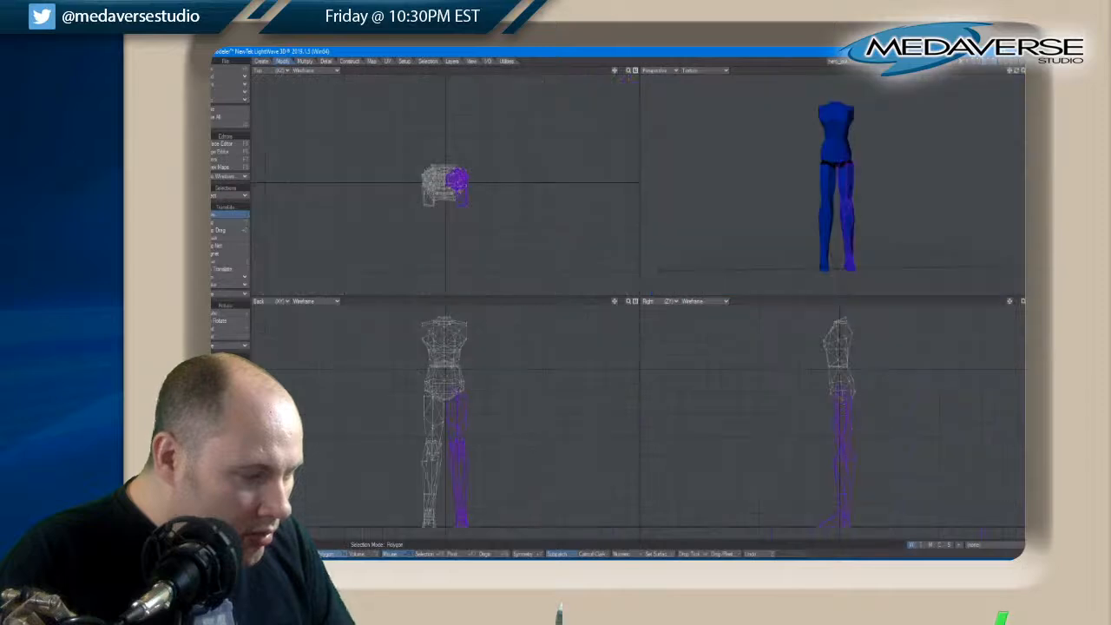
{"action": "left_click", "coordinate": [326, 555]}
{"action": "left_click", "coordinate": [357, 485]}
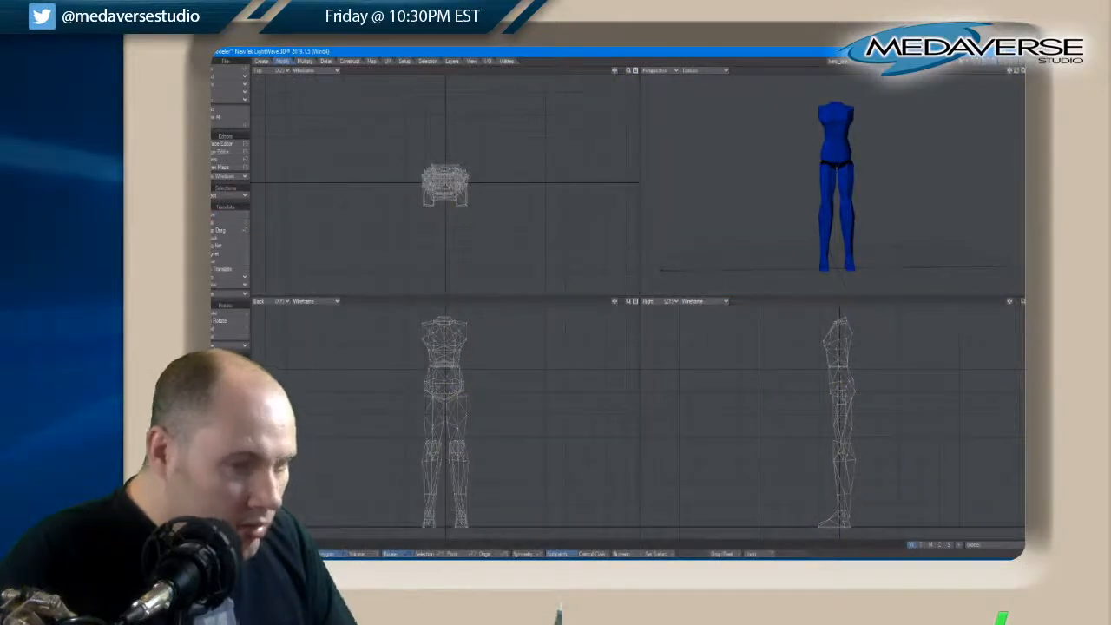
Bring the arms, head and hair layers into the foreground and shift the whole character sideways onto the centre axis in the back view
{"action": "left_click", "coordinate": [978, 62], "text": "shift"}
{"action": "left_click", "coordinate": [984, 61], "text": "shift"}
{"action": "left_click", "coordinate": [990, 62], "text": "shift"}
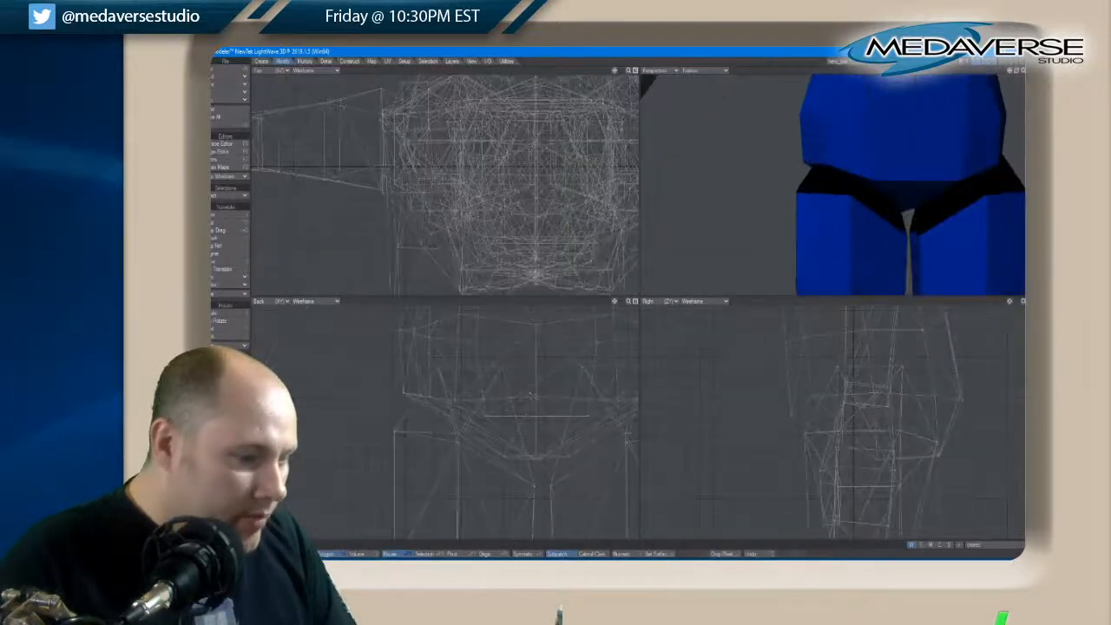
{"action": "scroll", "coordinate": [538, 399], "scroll_direction": "up", "scroll_amount": 3}
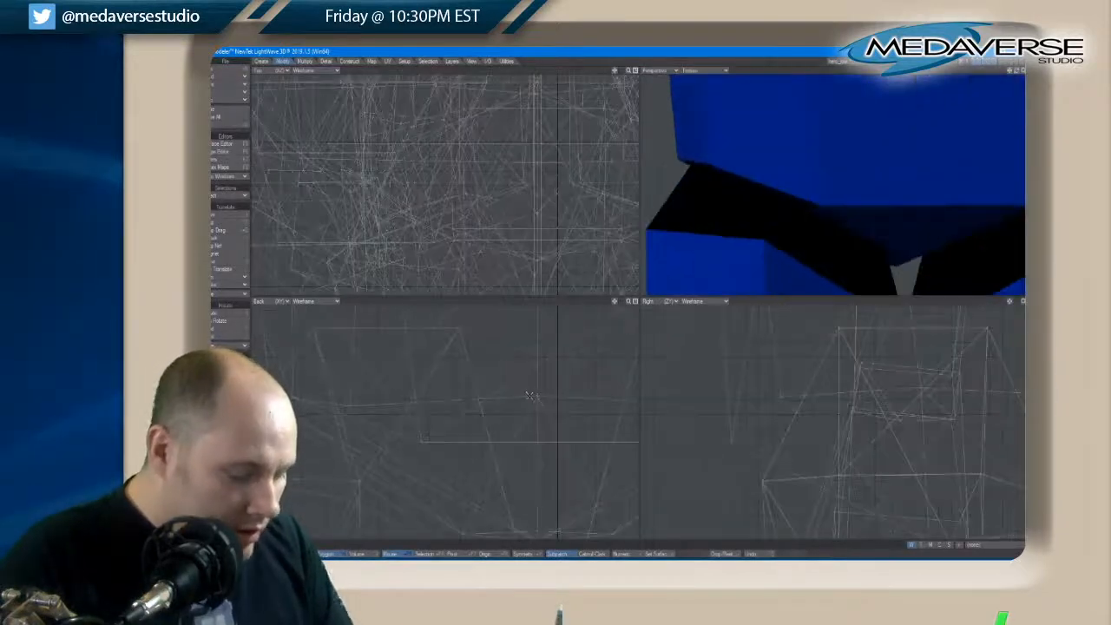
{"action": "left_click_drag", "start_coordinate": [537, 399], "coordinate": [559, 397]}
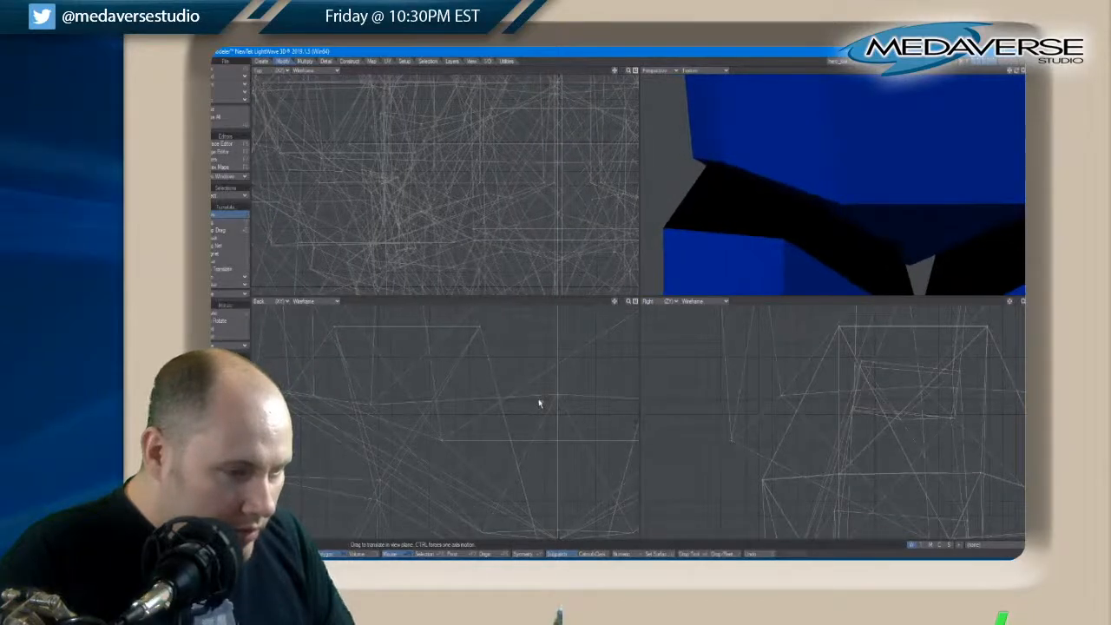
{"action": "scroll", "coordinate": [538, 398], "scroll_direction": "down", "scroll_amount": 12}
{"action": "scroll", "coordinate": [539, 397], "scroll_direction": "up", "scroll_amount": 3}
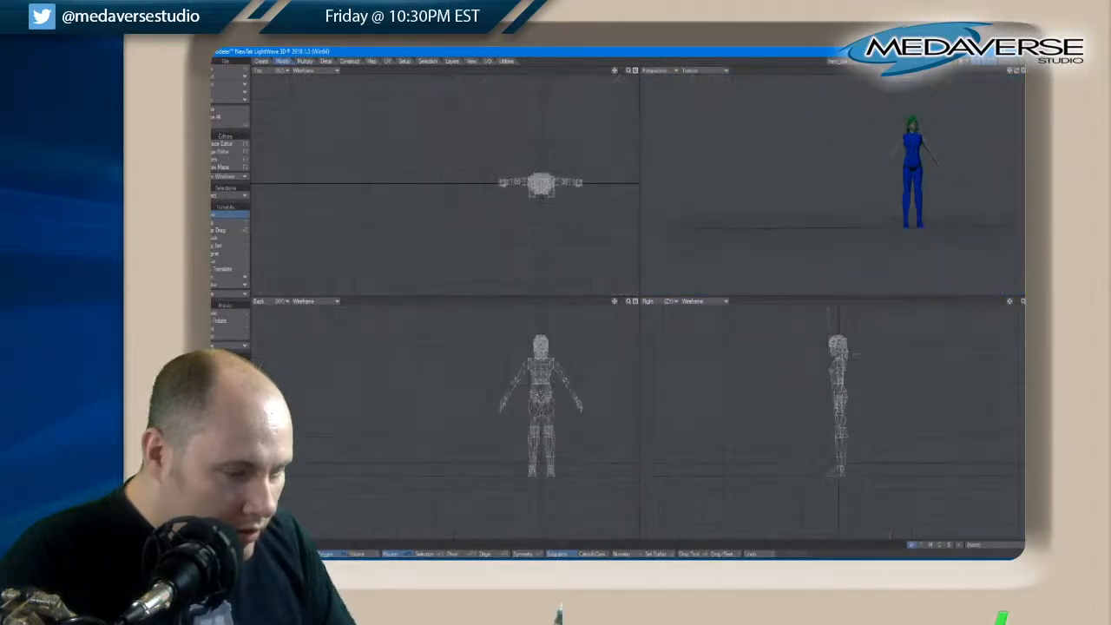
{"action": "scroll", "coordinate": [538, 396], "scroll_direction": "up", "scroll_amount": 4}
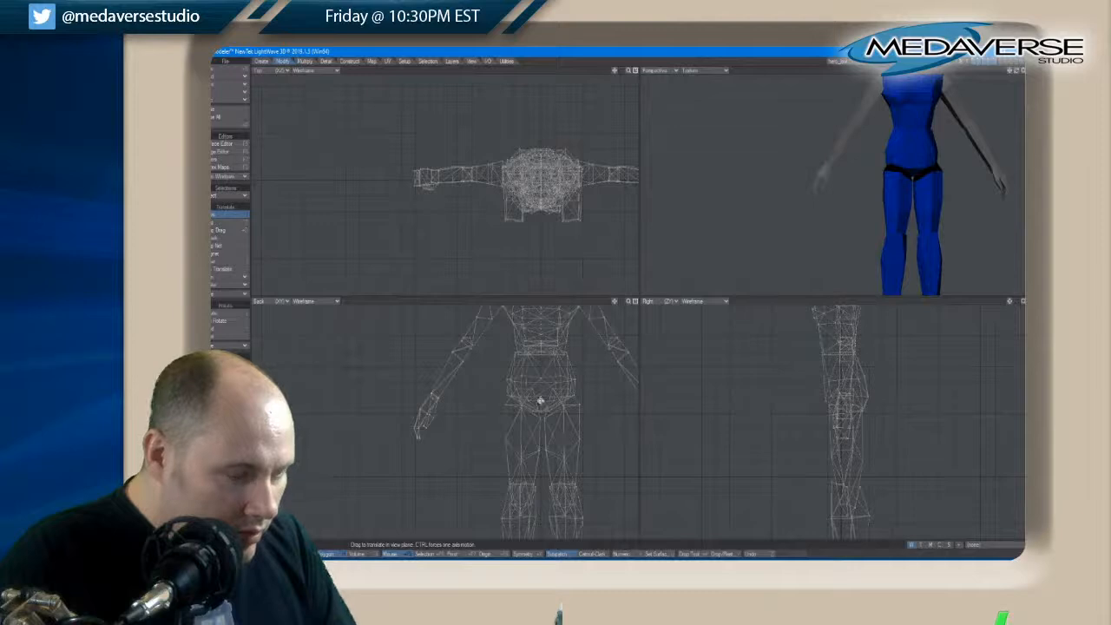
Select all polygons of the leg on the back view's left side and move it outward to match the other leg's distance from the centre axis
{"action": "scroll", "coordinate": [539, 399], "scroll_direction": "up", "scroll_amount": 10}
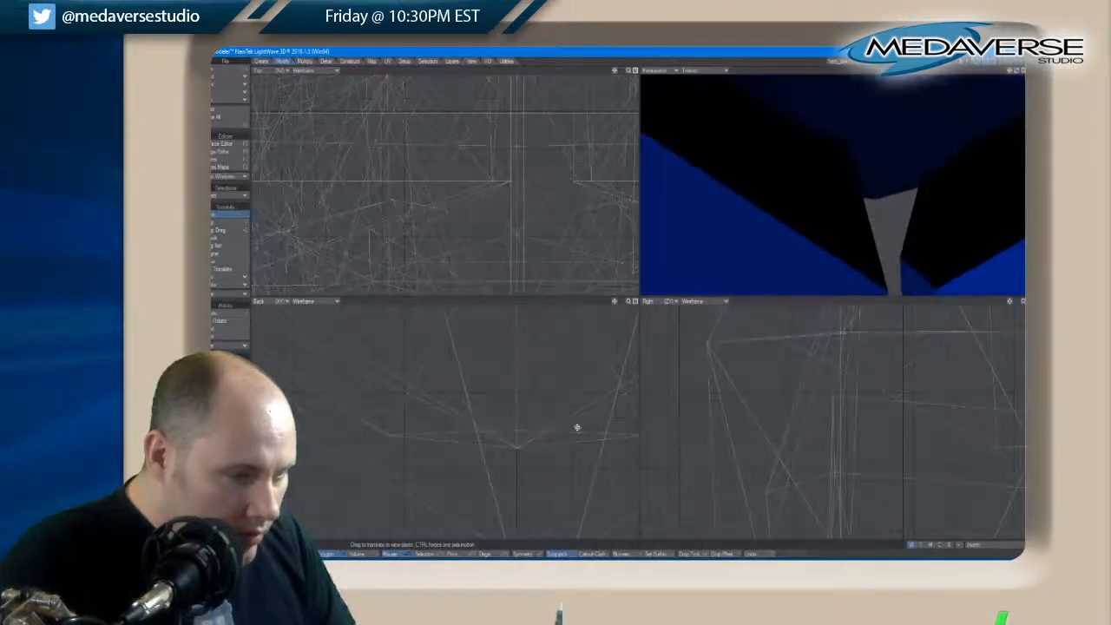
{"action": "left_click_drag", "start_coordinate": [613, 303], "coordinate": [615, 304]}
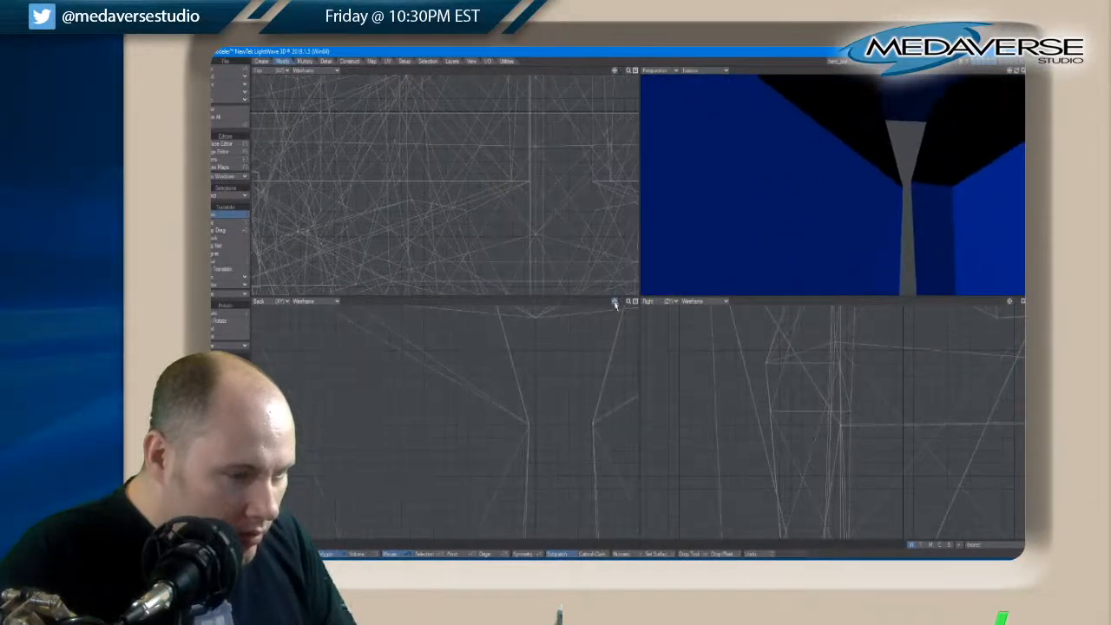
{"action": "key", "text": "a"}
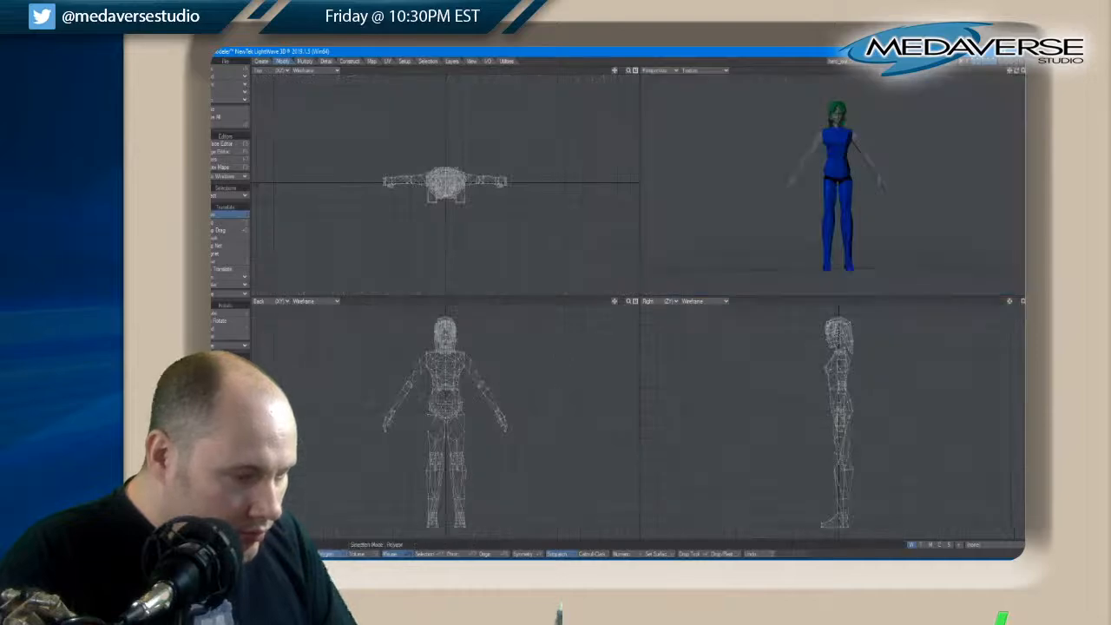
{"action": "left_click_drag", "start_coordinate": [430, 528], "coordinate": [426, 425]}
{"action": "key", "text": "shift+a"}
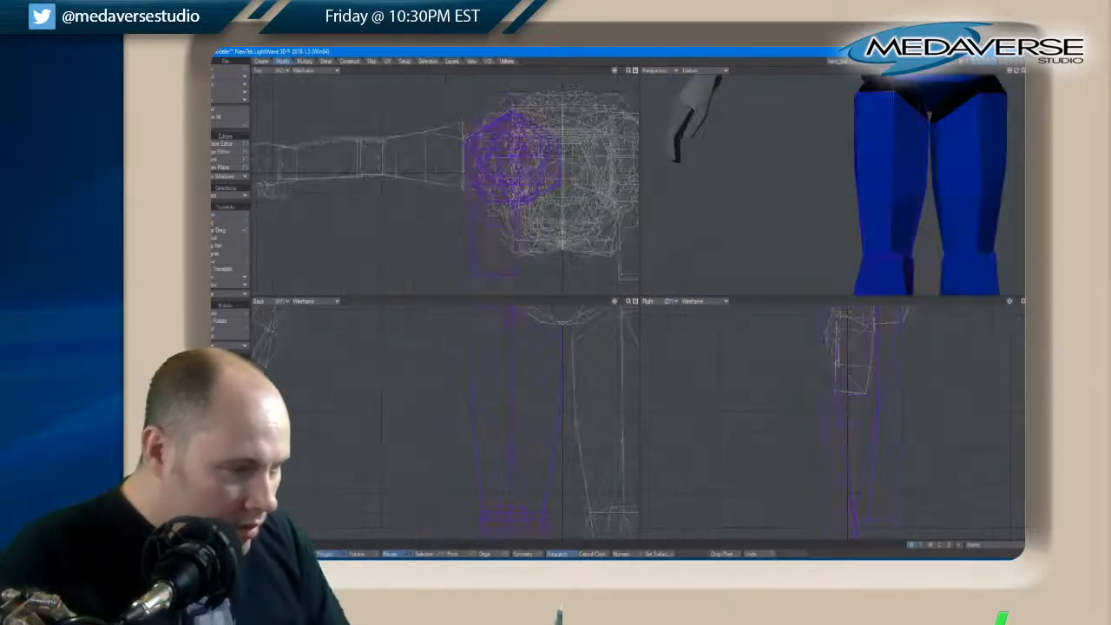
{"action": "left_click_drag", "start_coordinate": [615, 302], "coordinate": [614, 303]}
{"action": "scroll", "coordinate": [611, 395], "scroll_direction": "up", "scroll_amount": 4}
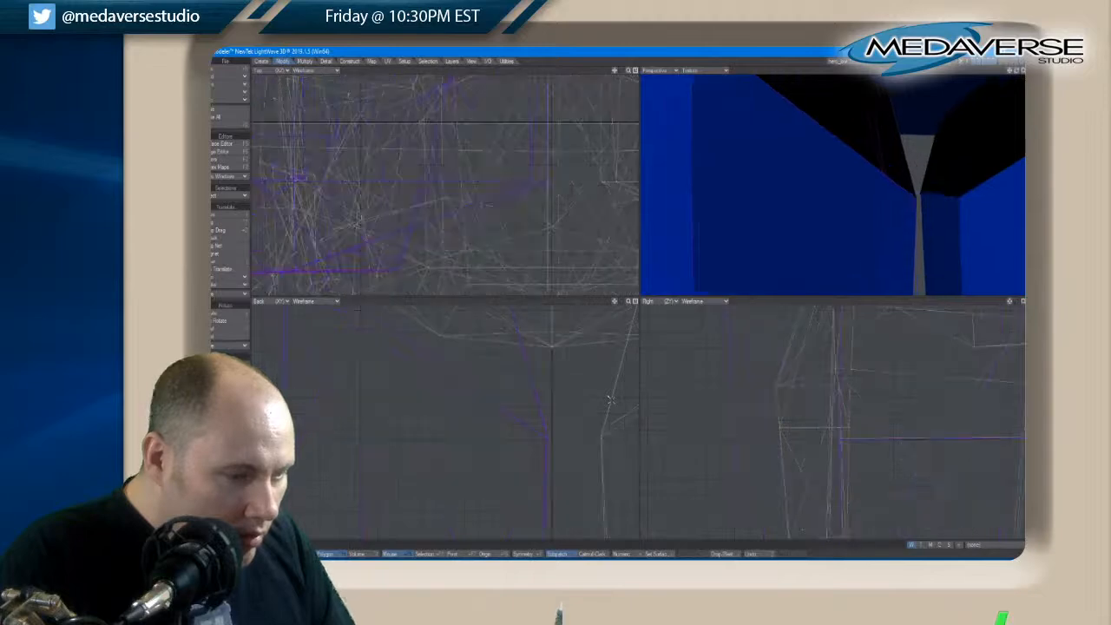
{"action": "scroll", "coordinate": [611, 403], "scroll_direction": "down", "scroll_amount": 1}
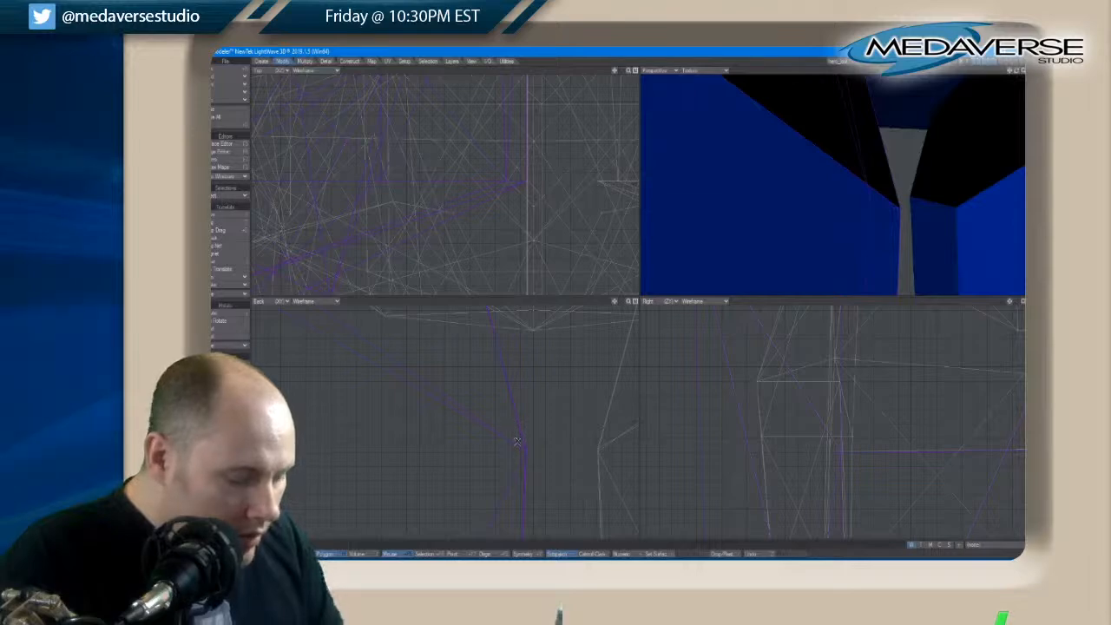
{"action": "key", "text": "t"}
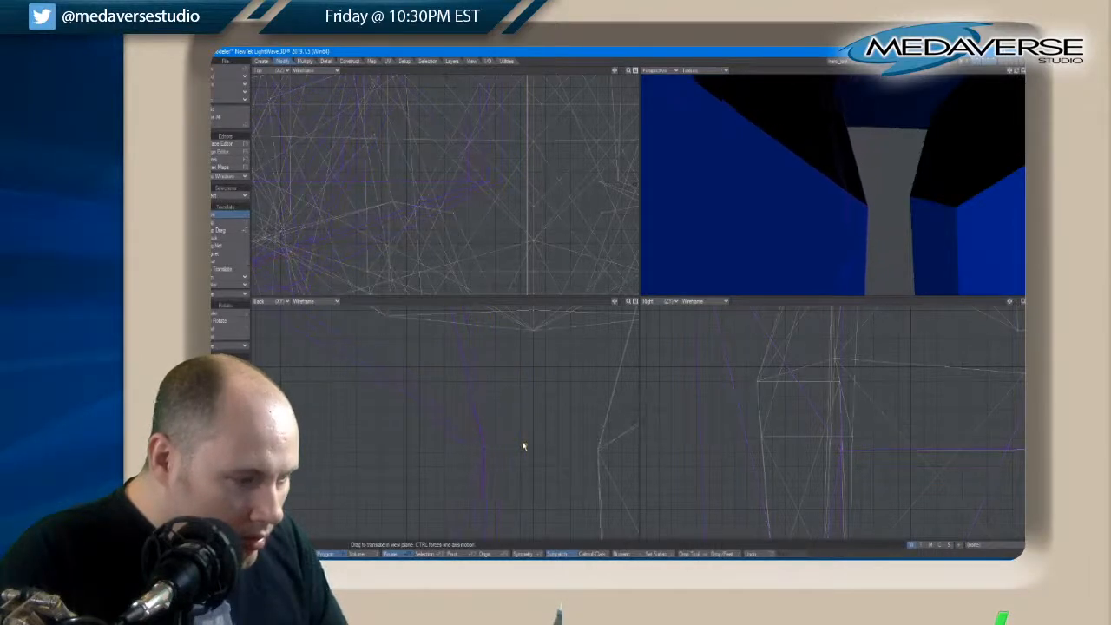
{"action": "mouse_move", "coordinate": [523, 446]}
{"action": "left_mouse_down"}
{"action": "mouse_move", "coordinate": [499, 446]}
{"action": "mouse_move", "coordinate": [532, 446]}
{"action": "left_mouse_up"}
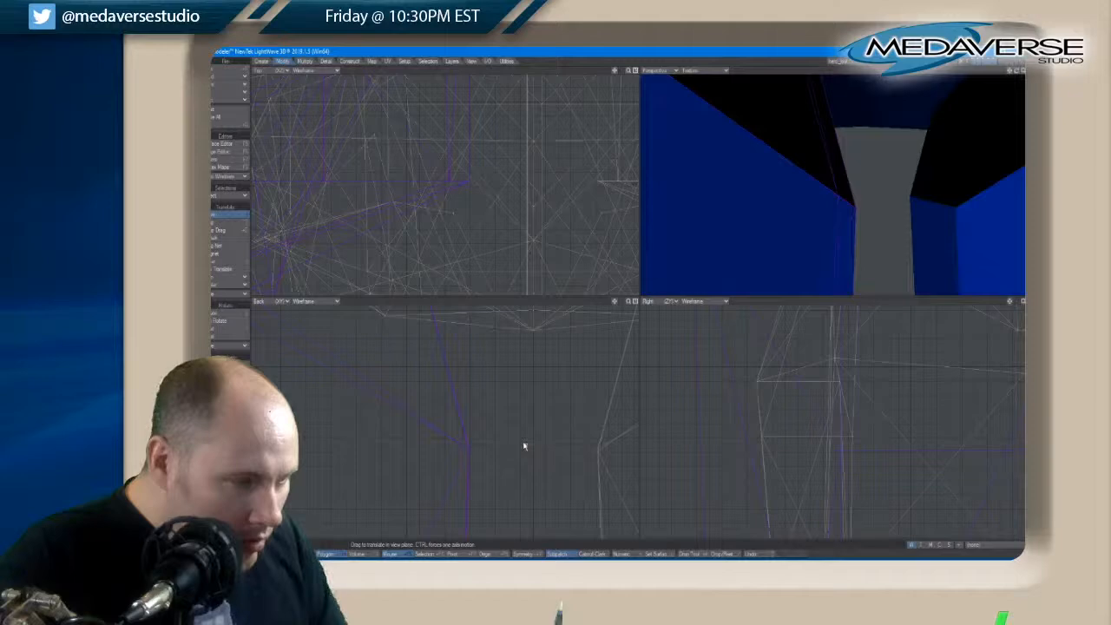
Check the moved leg's foot spacing against the other foot about the centre axis and clear the polygon selection
{"action": "key", "text": "a"}
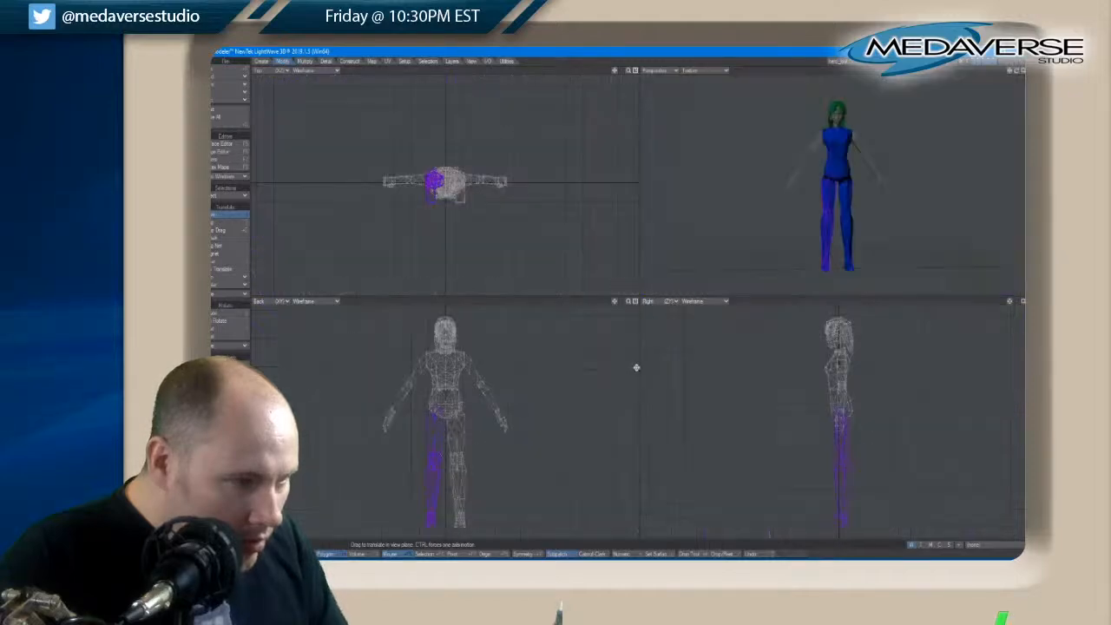
{"action": "scroll", "coordinate": [435, 529], "scroll_direction": "up", "scroll_amount": 7}
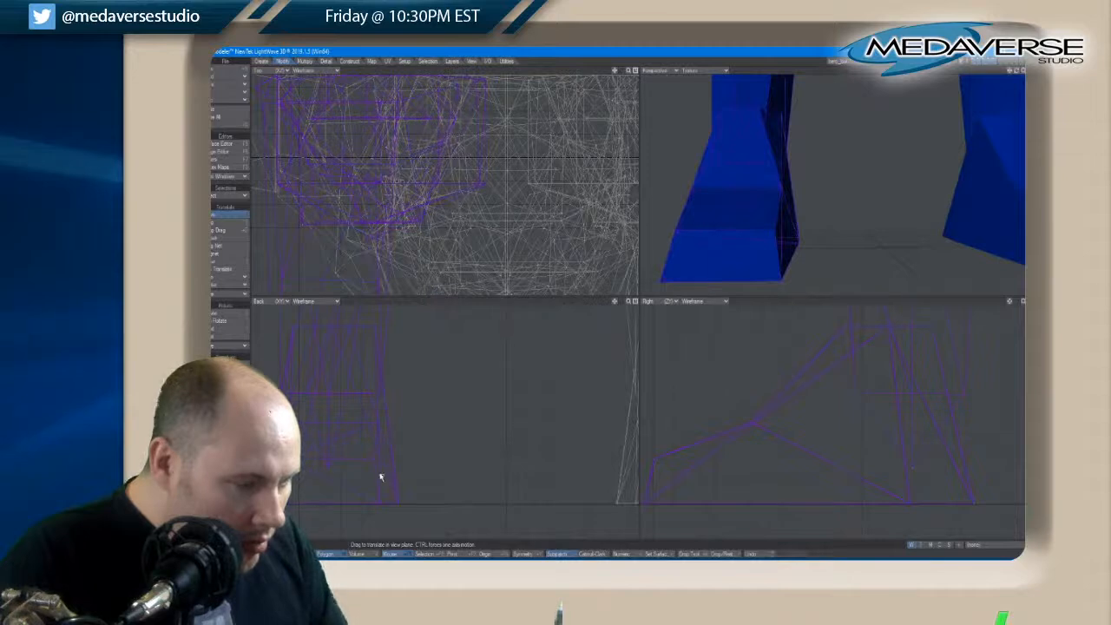
{"action": "left_click_drag", "start_coordinate": [380, 477], "coordinate": [379, 476]}
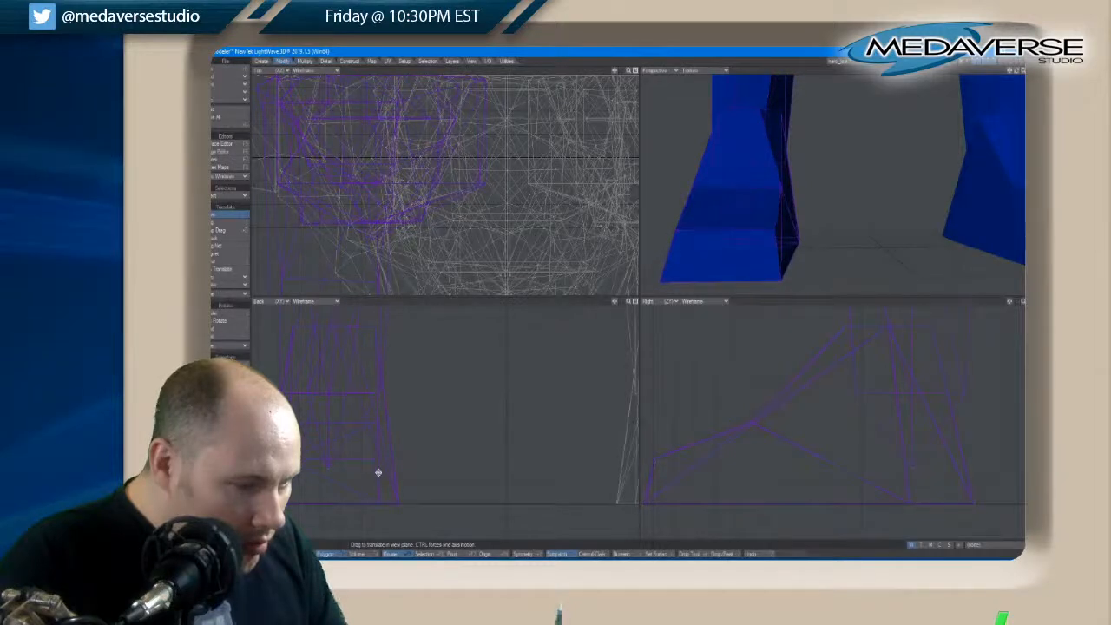
{"action": "left_click", "coordinate": [336, 554]}
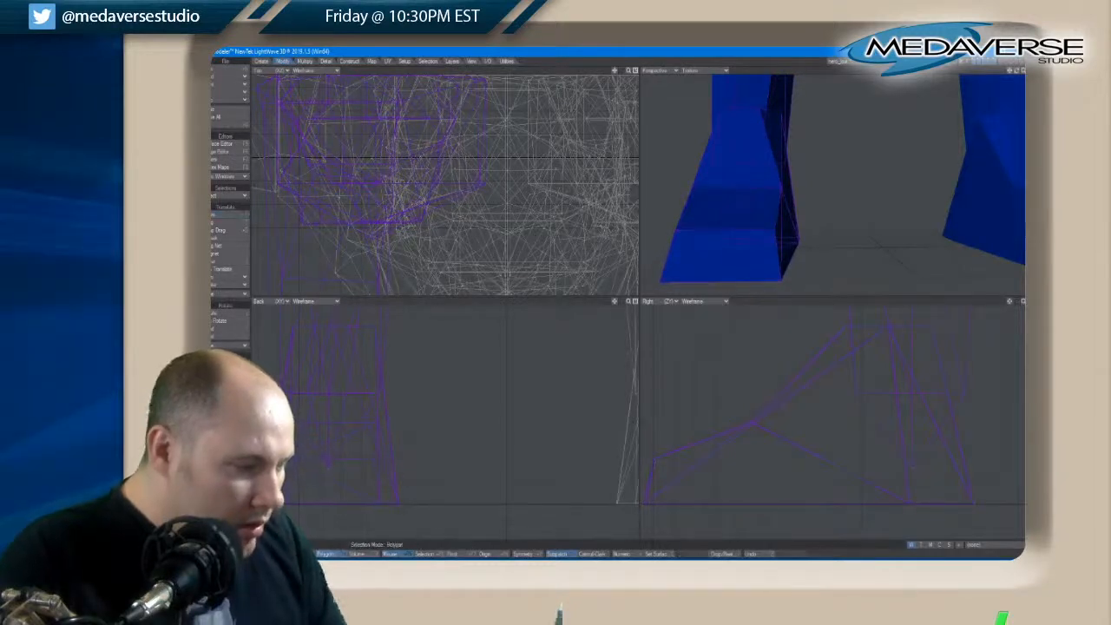
{"action": "key", "text": "slash"}
{"action": "key", "text": "a"}
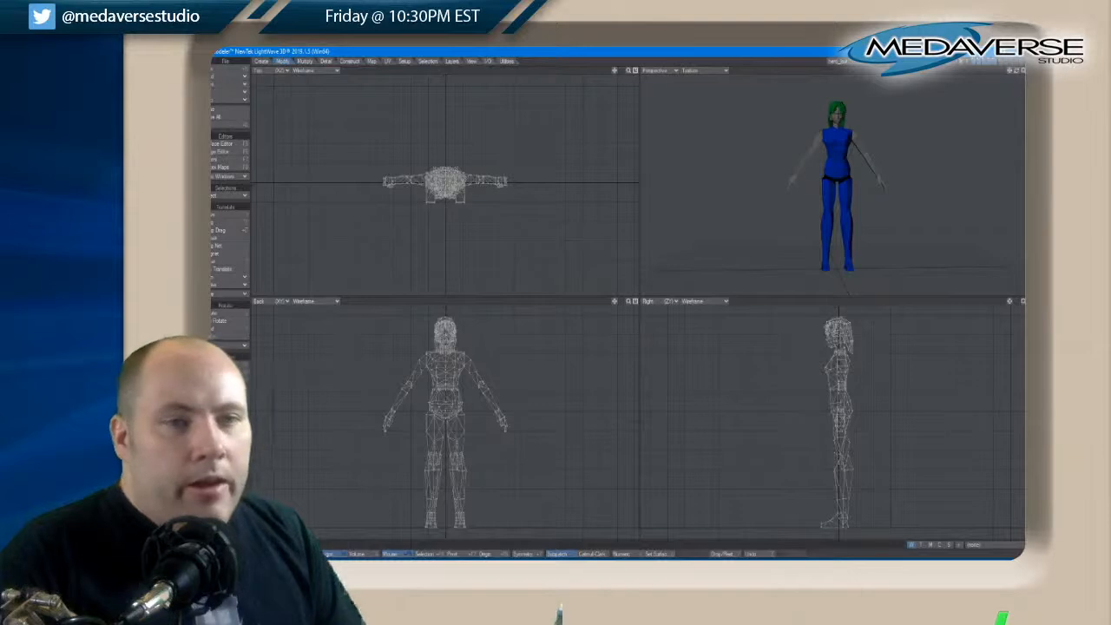
Show only the torso, arms and legs layers in the foreground, leaving out the head and hair
{"action": "left_click_drag", "start_coordinate": [1016, 71], "coordinate": [1018, 73]}
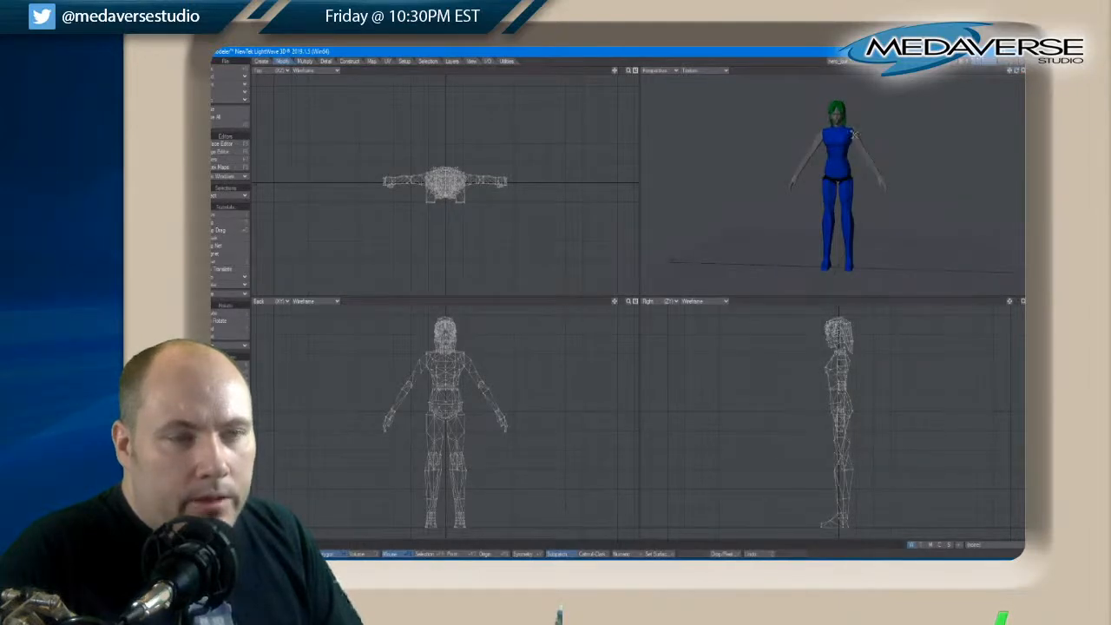
{"action": "left_click", "coordinate": [975, 62]}
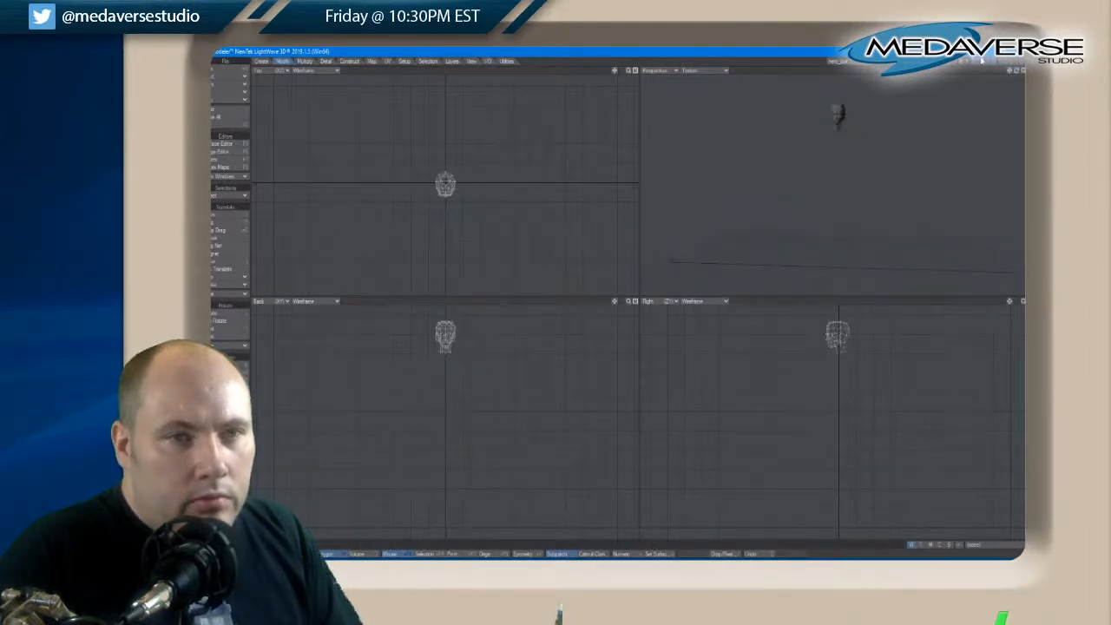
{"action": "left_click", "coordinate": [991, 63]}
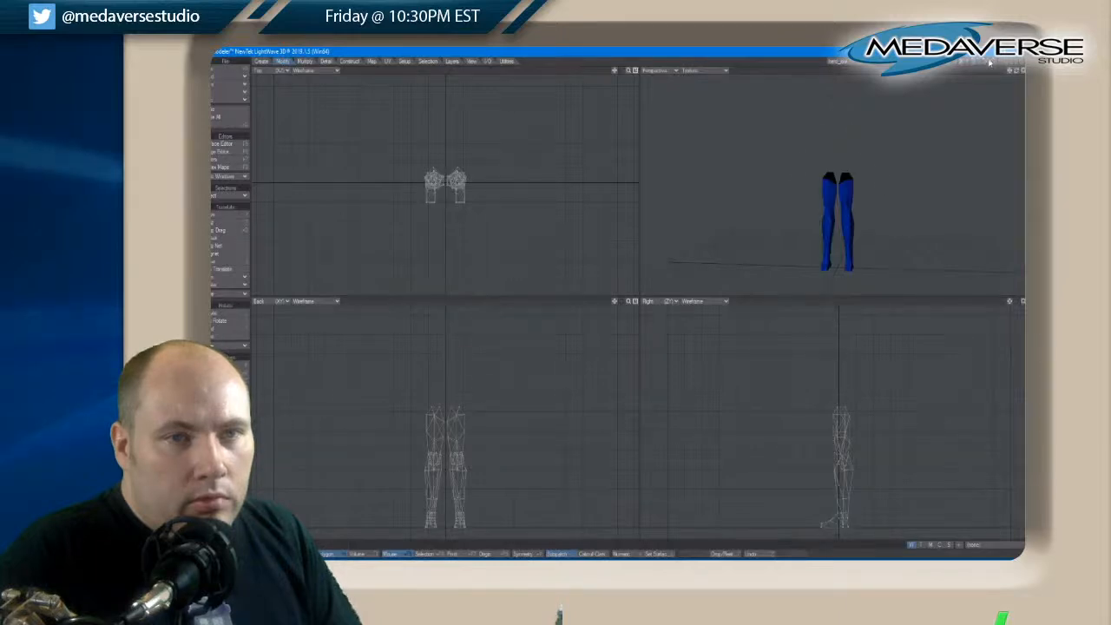
{"action": "left_click", "coordinate": [990, 62]}
{"action": "left_click", "coordinate": [983, 63]}
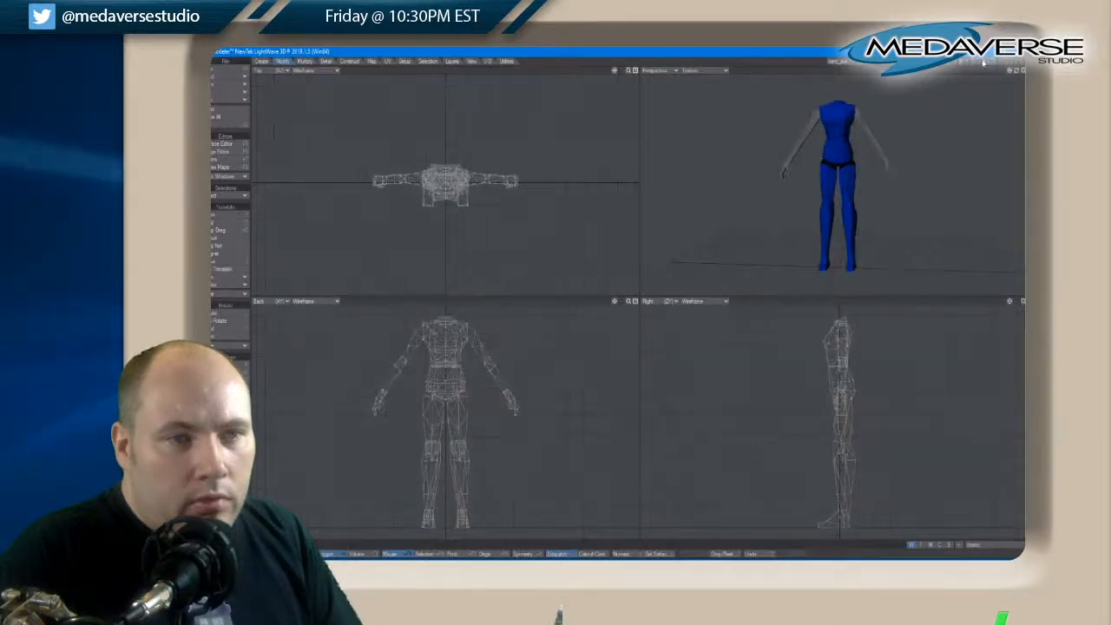
Turn Symmetry on and nudge the front points on the torso's lower edge slightly outward at the hips
{"action": "left_click_drag", "start_coordinate": [1009, 74], "coordinate": [1018, 74]}
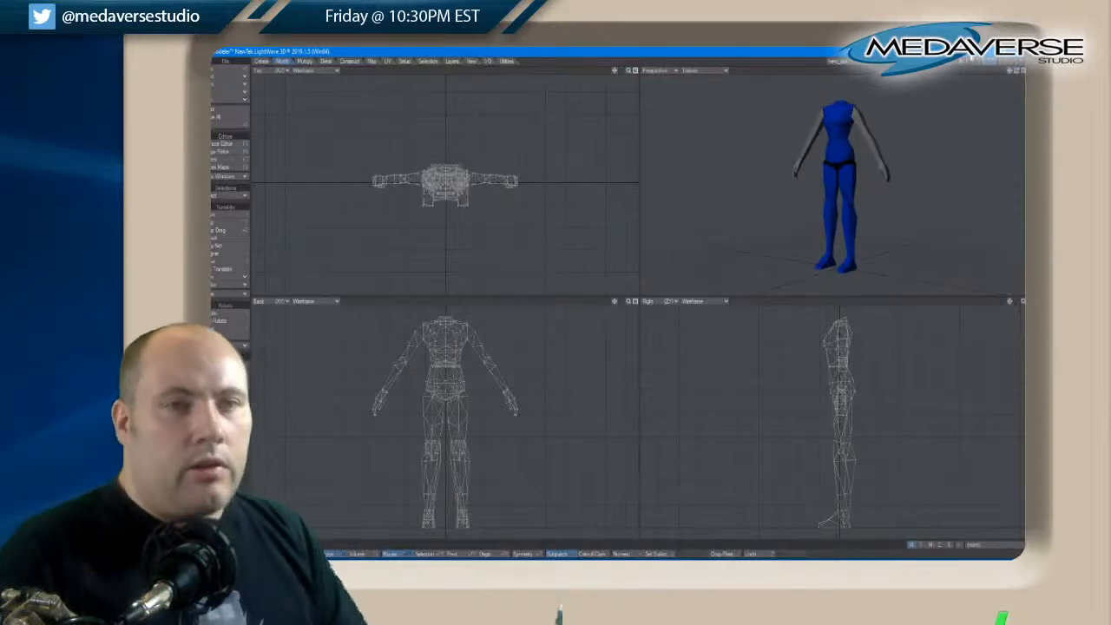
{"action": "scroll", "coordinate": [854, 180], "scroll_direction": "up", "scroll_amount": 6}
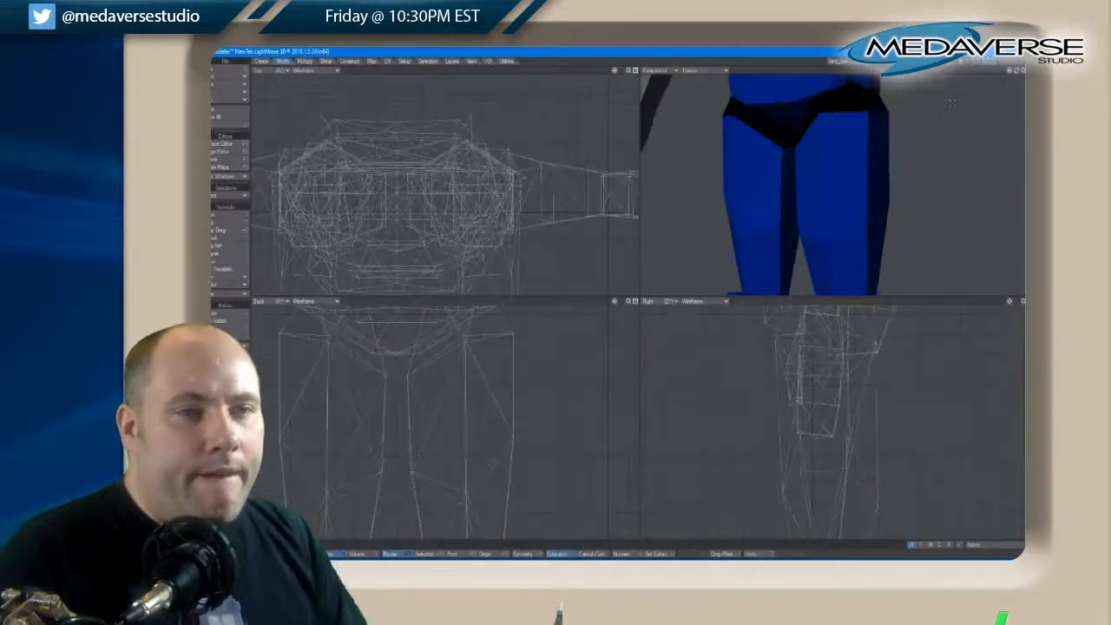
{"action": "left_click_drag", "start_coordinate": [1010, 73], "coordinate": [978, 108]}
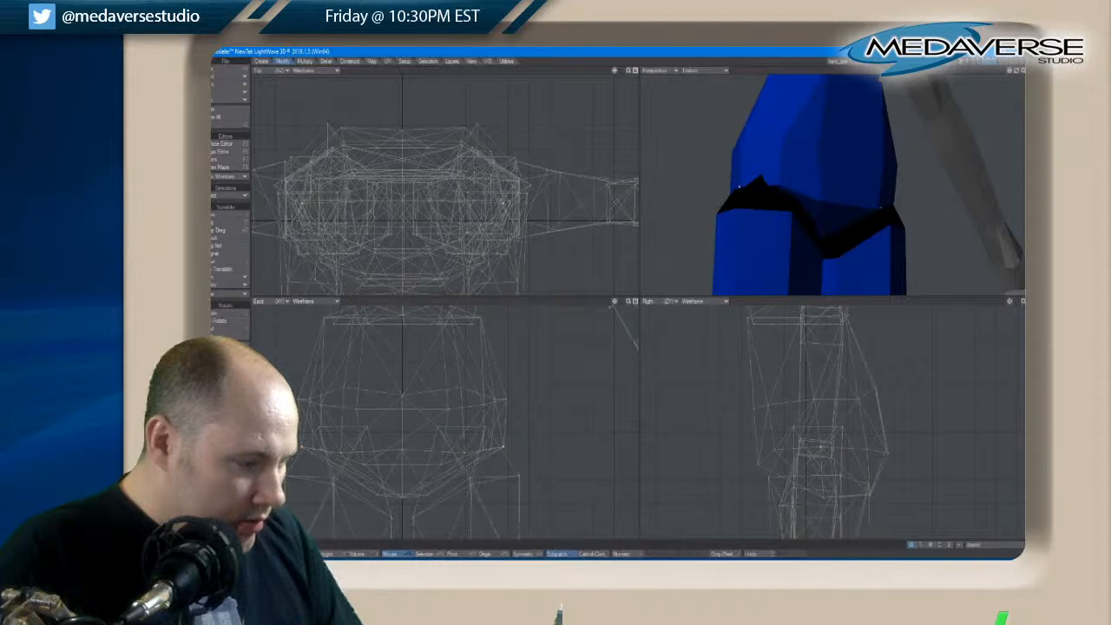
{"action": "left_click", "coordinate": [522, 556]}
{"action": "key", "text": "t"}
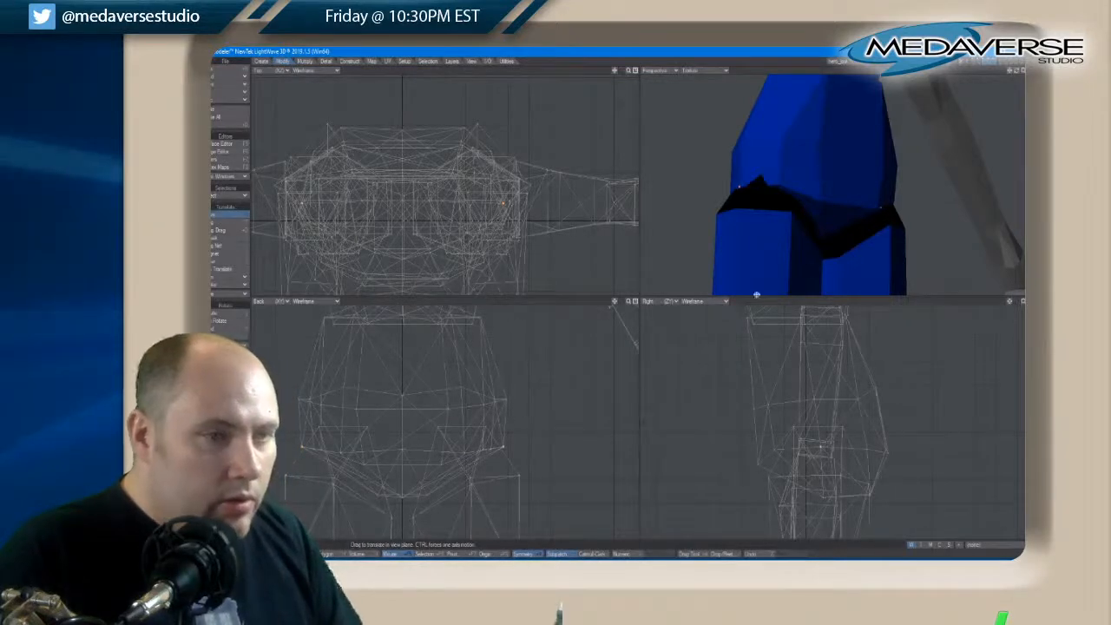
{"action": "key", "text": "space"}
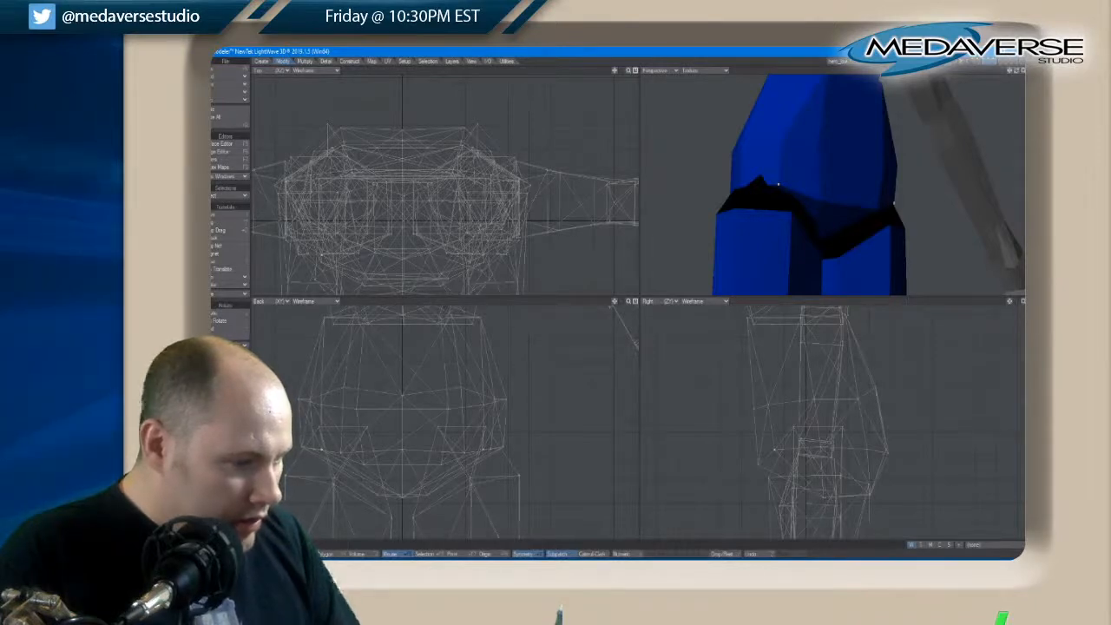
{"action": "key", "text": "t"}
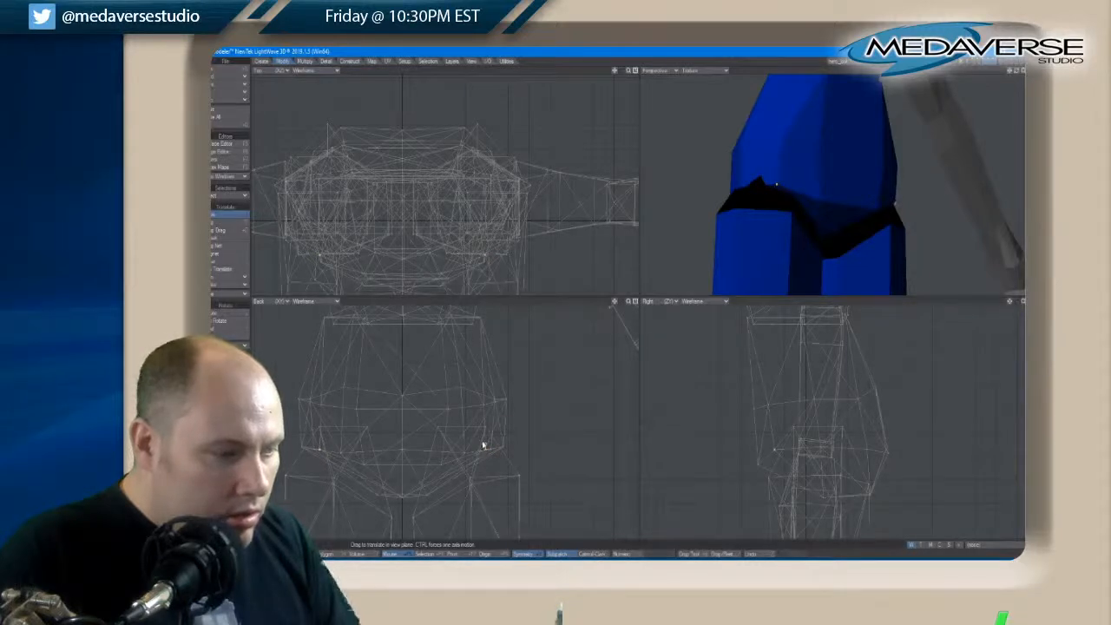
{"action": "key", "text": "space"}
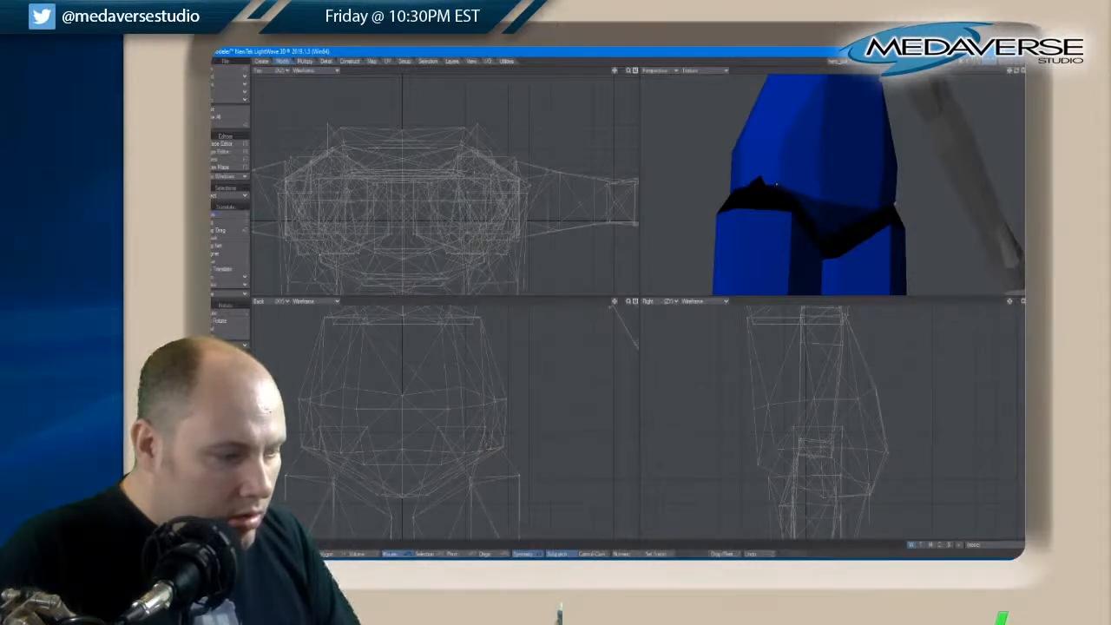
{"action": "left_click", "coordinate": [777, 184]}
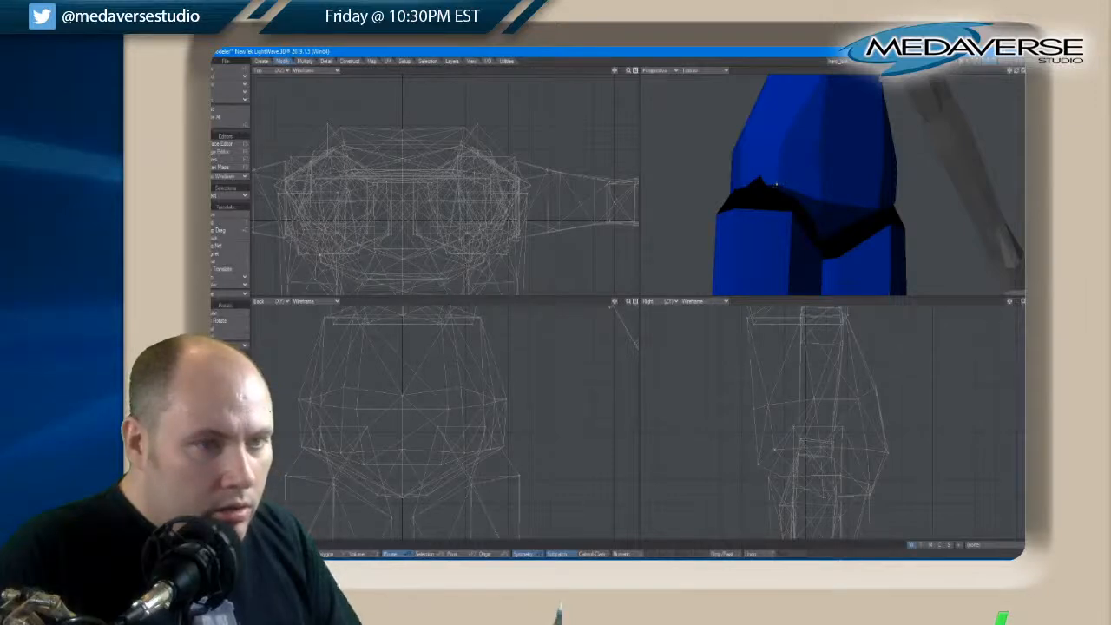
Move the front and side points of the torso's lower edge outward and forward in the top view, and clear the selection
{"action": "left_click_drag", "start_coordinate": [1017, 73], "coordinate": [989, 80]}
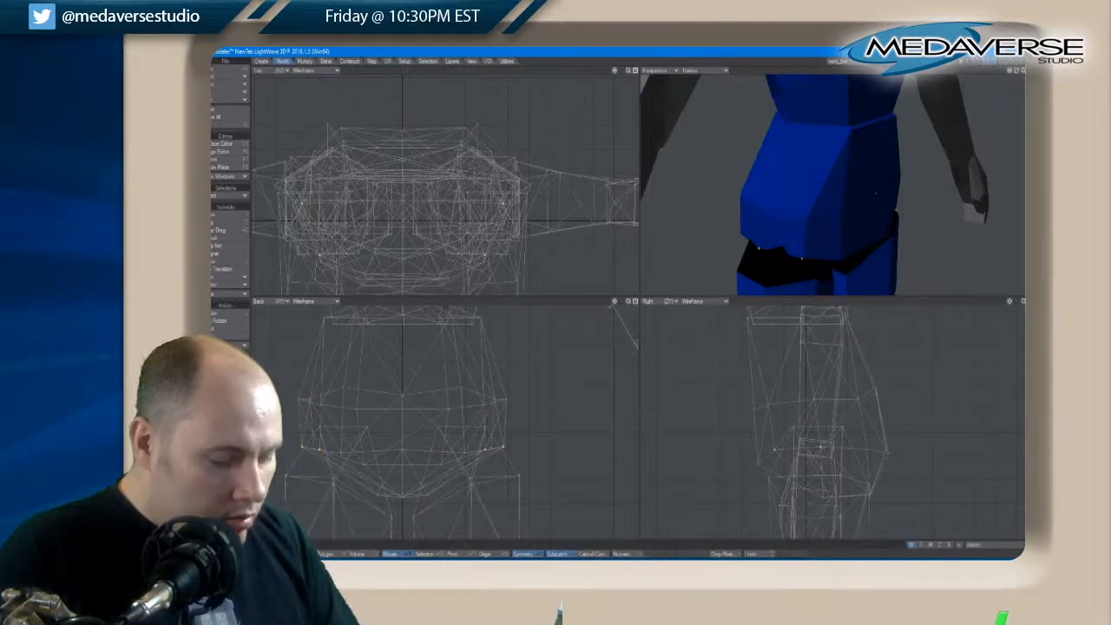
{"action": "key", "text": "t"}
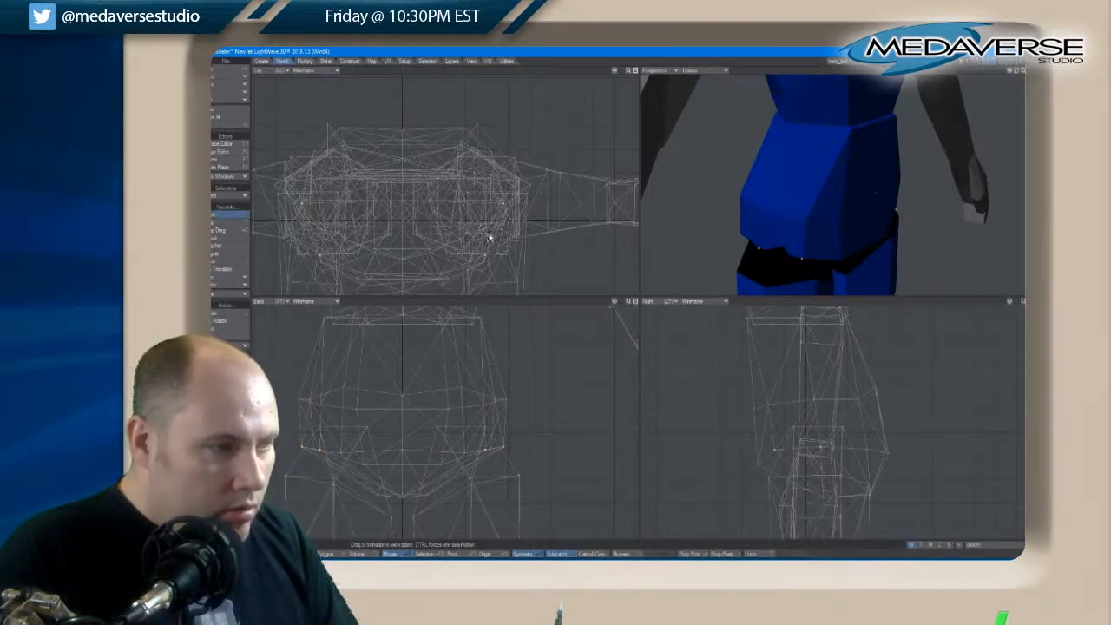
{"action": "left_click_drag", "start_coordinate": [488, 235], "coordinate": [491, 238]}
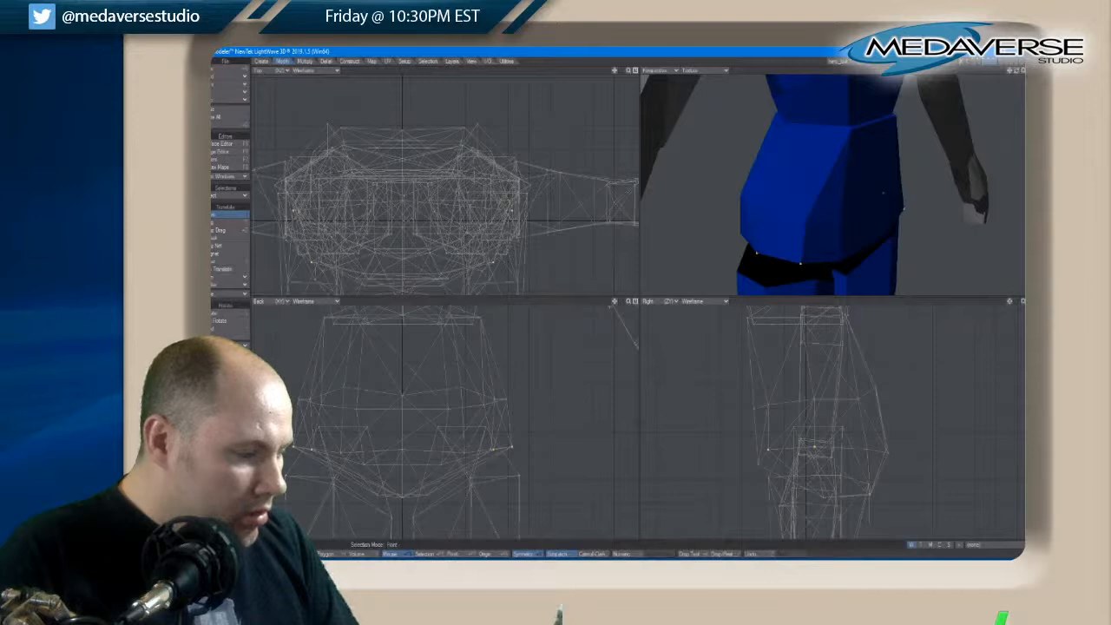
{"action": "key", "text": "slash"}
Select the rear hip points on the torso's lower edge, move them outward and slightly up in the back view, and clear the selection
{"action": "left_click_drag", "start_coordinate": [1016, 70], "coordinate": [1018, 74]}
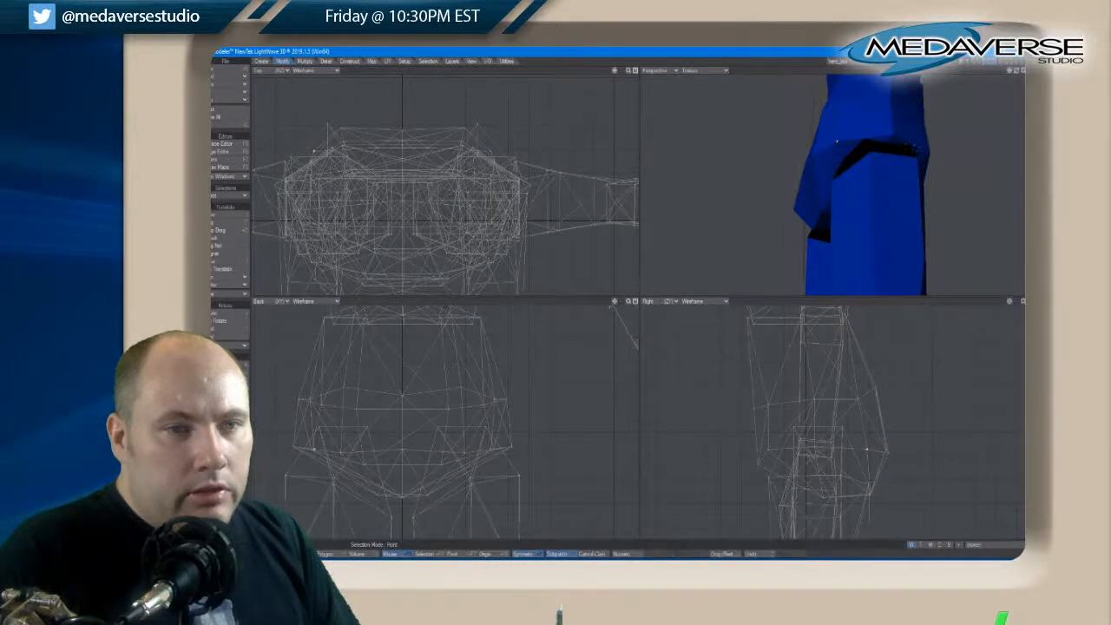
{"action": "left_click", "coordinate": [929, 153], "text": "shift"}
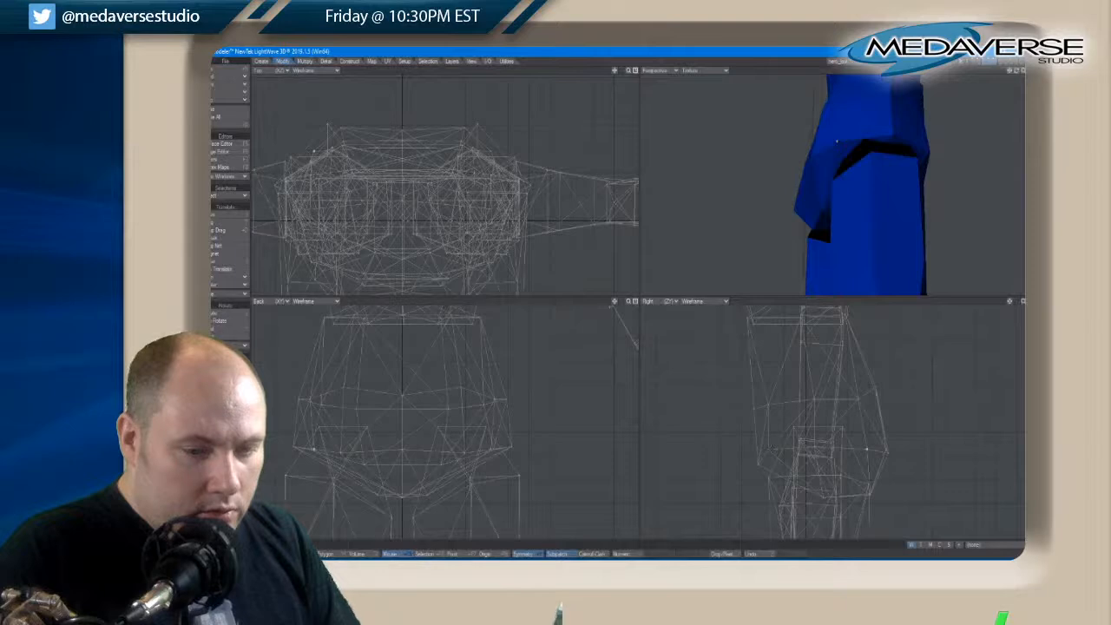
{"action": "key", "text": "t"}
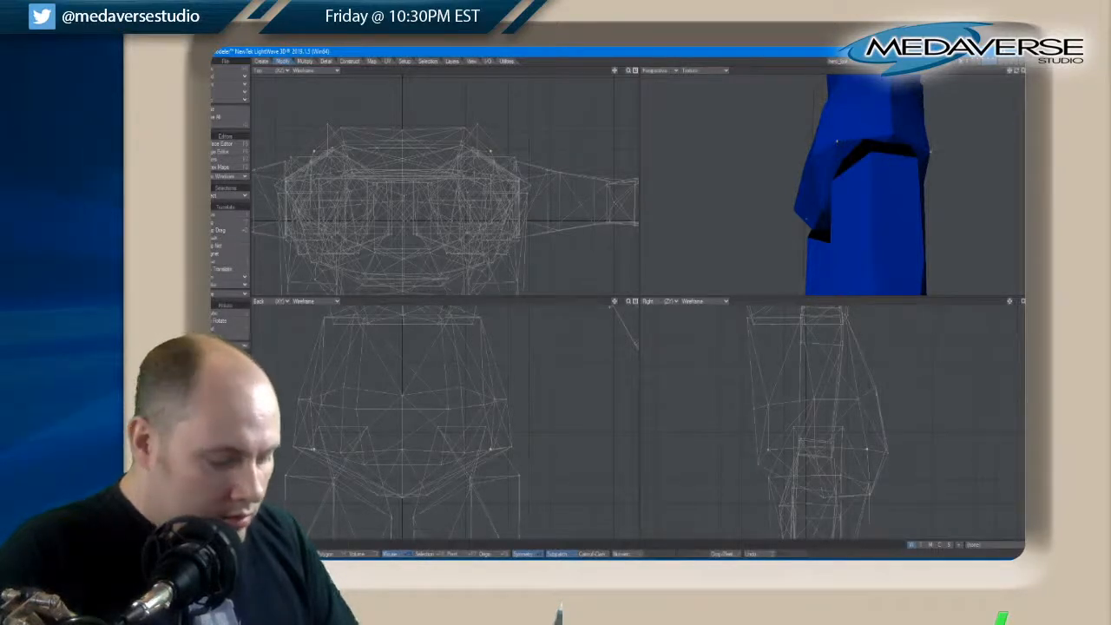
{"action": "key", "text": "t"}
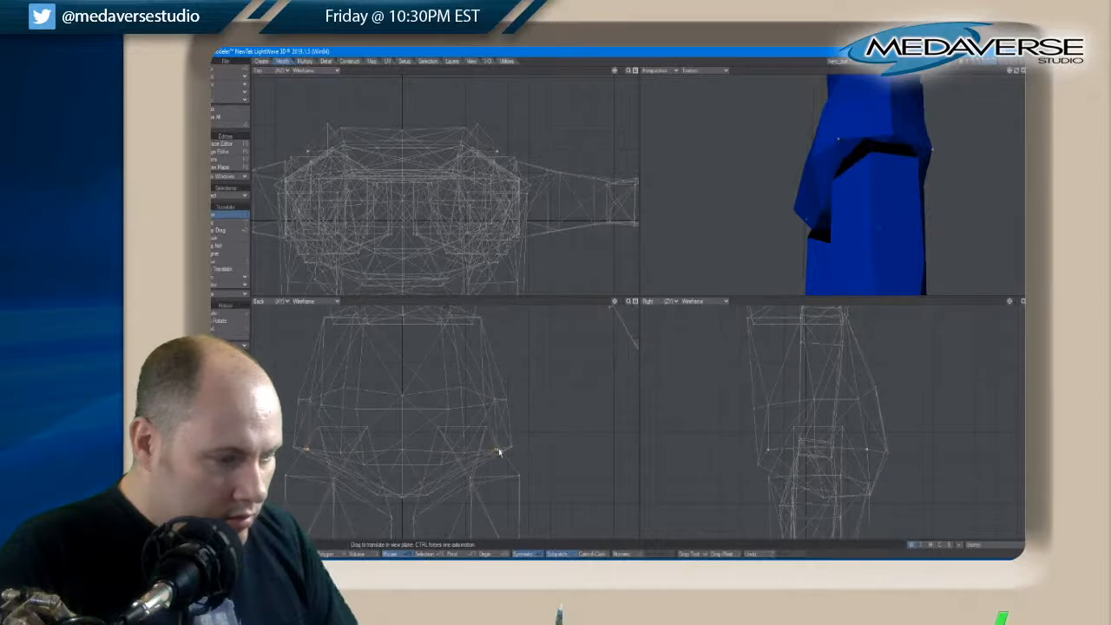
{"action": "left_click_drag", "start_coordinate": [498, 450], "coordinate": [500, 448]}
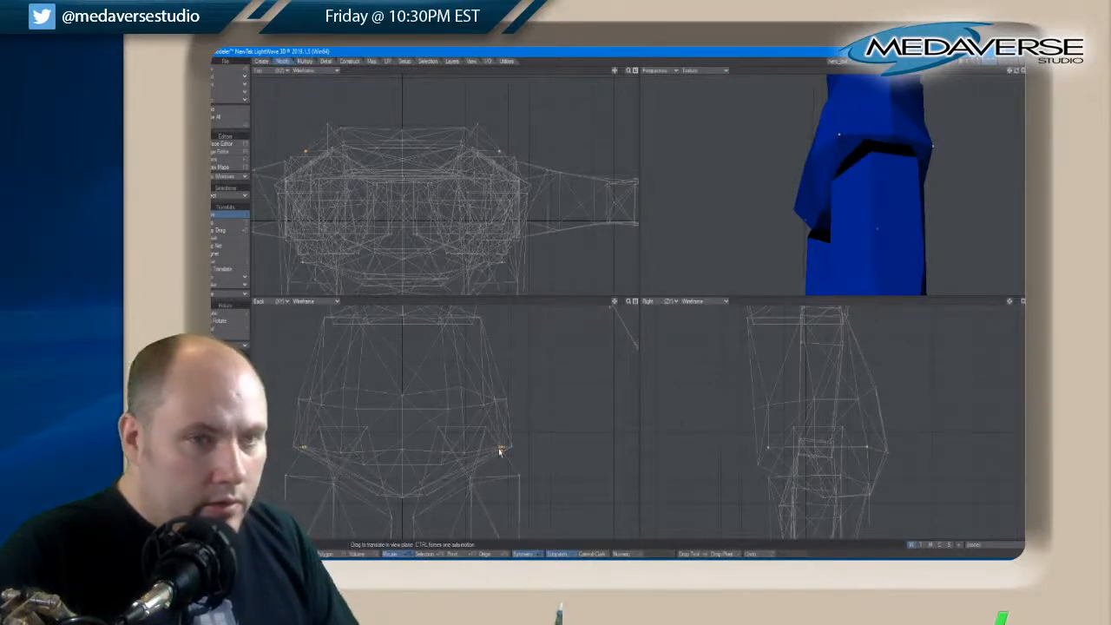
{"action": "key", "text": "space"}
{"action": "left_click", "coordinate": [500, 447]}
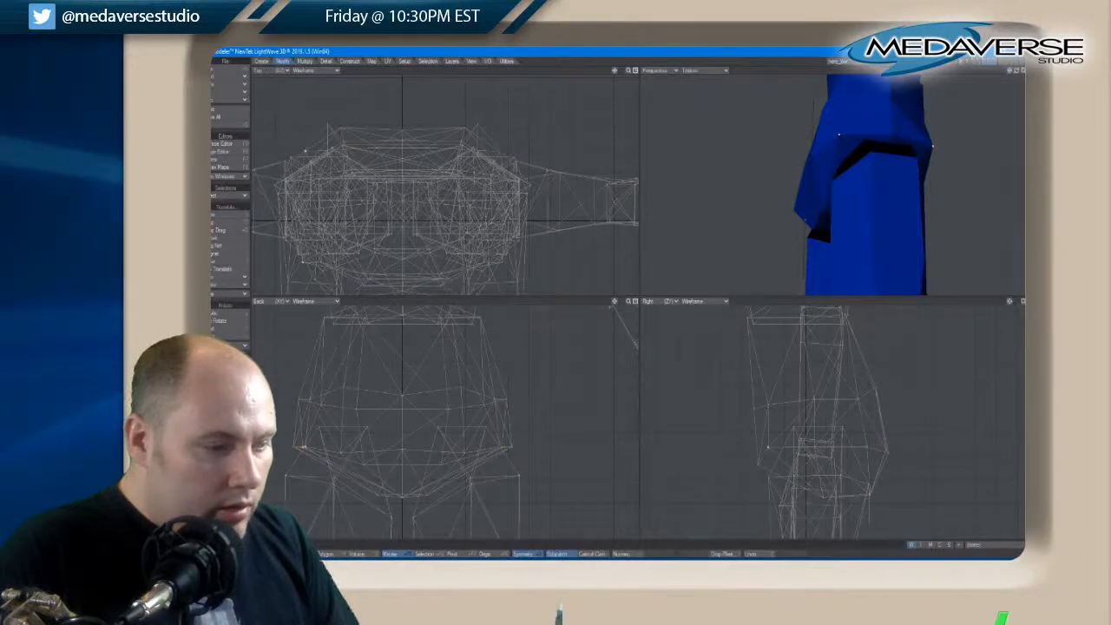
{"action": "key", "text": "slash"}
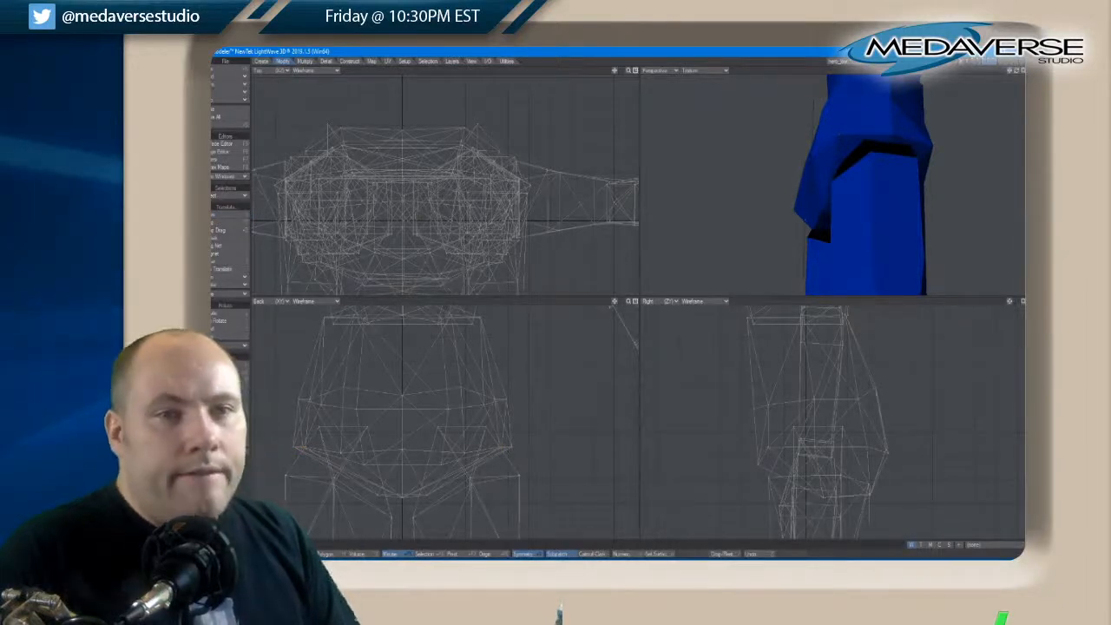
{"action": "left_click_drag", "start_coordinate": [1016, 73], "coordinate": [1016, 73]}
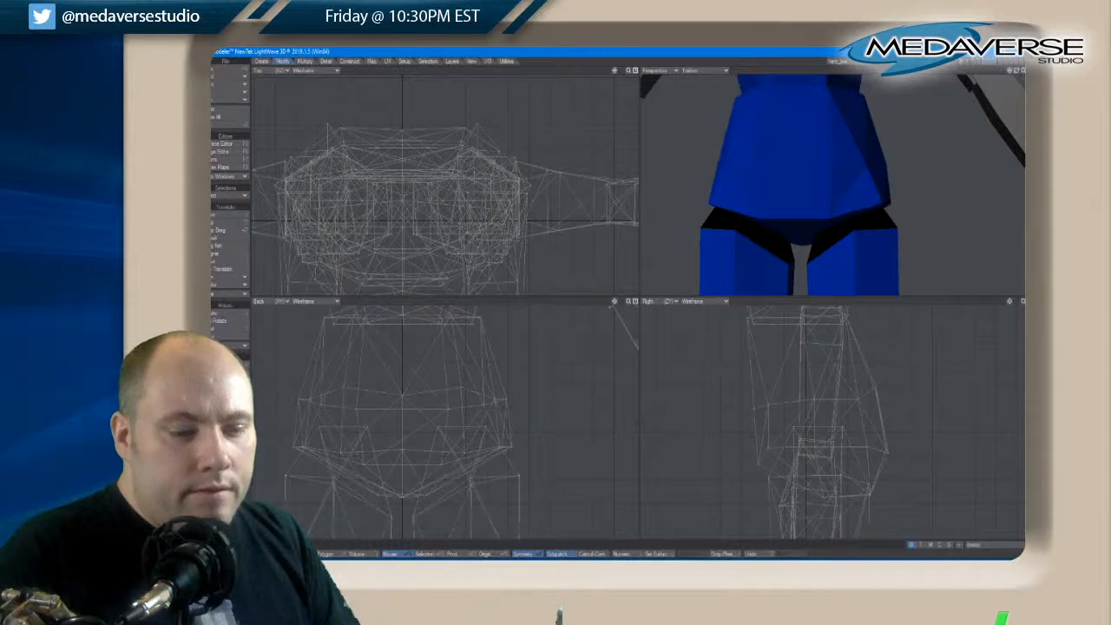
{"action": "key", "text": "t"}
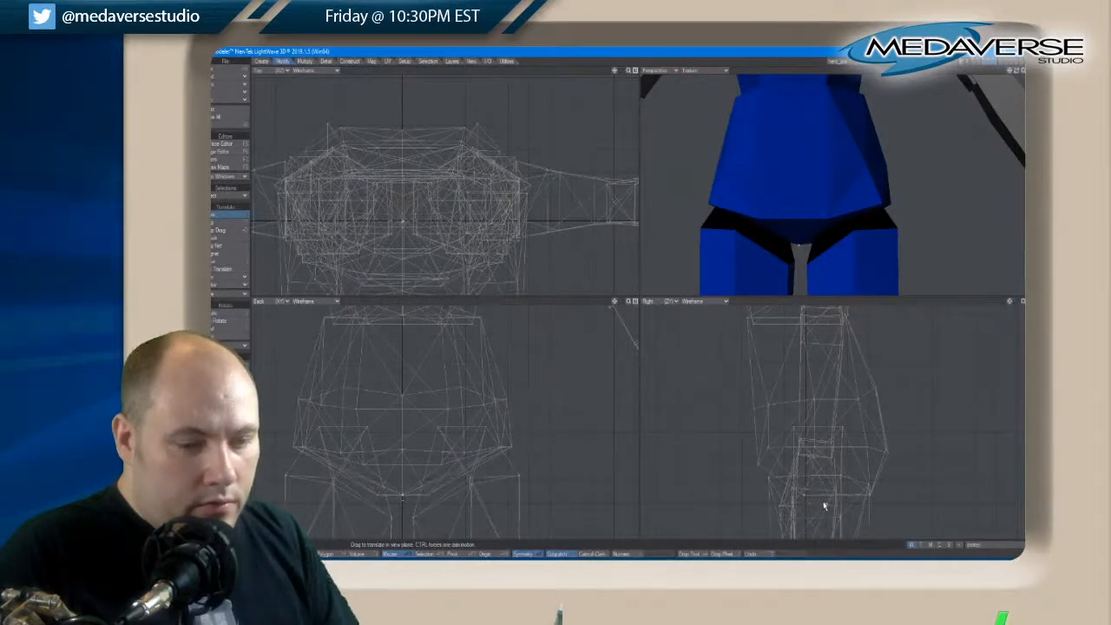
{"action": "key", "text": "space"}
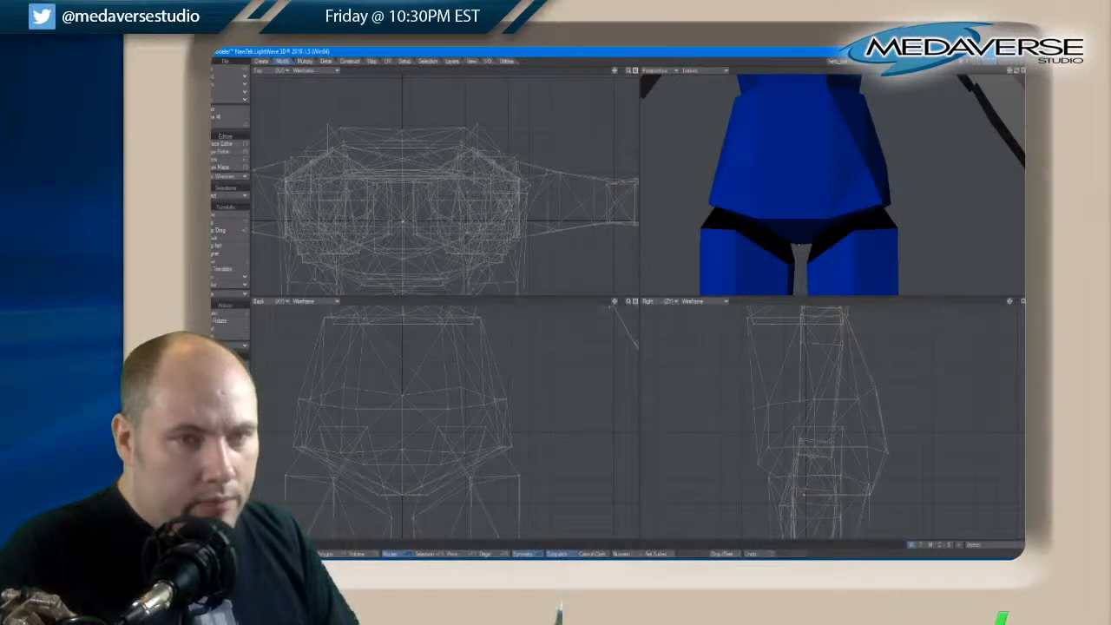
{"action": "mouse_move", "coordinate": [1014, 72]}
{"action": "left_mouse_down"}
{"action": "mouse_move", "coordinate": [950, 69]}
{"action": "mouse_move", "coordinate": [1013, 66]}
{"action": "mouse_move", "coordinate": [963, 69]}
{"action": "mouse_move", "coordinate": [1021, 75]}
{"action": "mouse_move", "coordinate": [1011, 79]}
{"action": "left_mouse_up"}
Clear the forearm selection, select the whole arm on the negative X side and delete it
{"action": "key", "text": "a"}
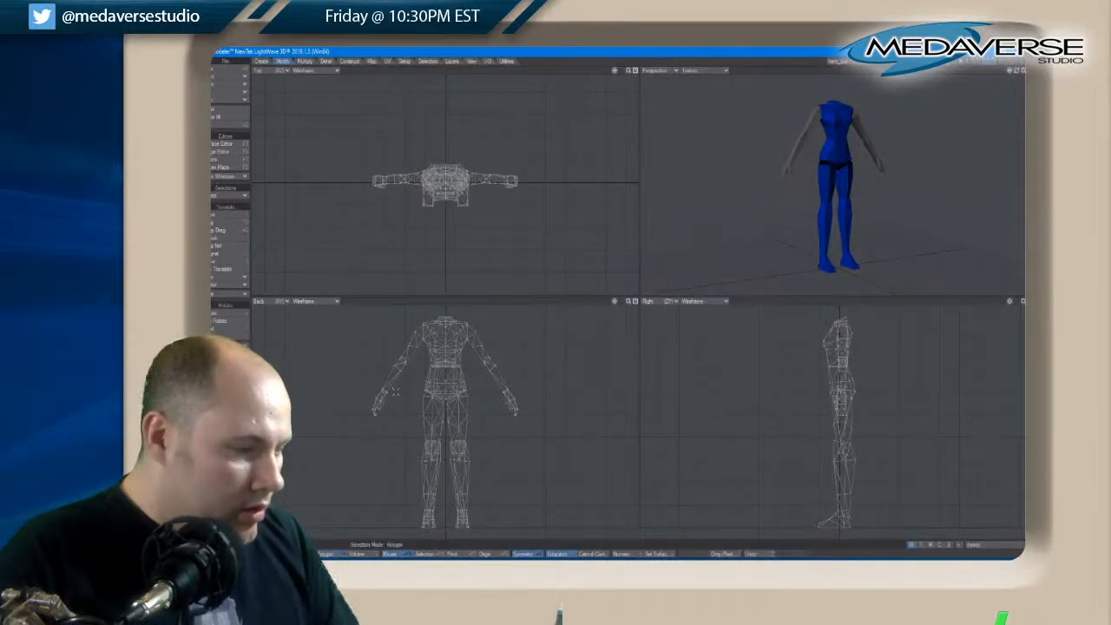
{"action": "left_click_drag", "start_coordinate": [395, 392], "coordinate": [384, 375]}
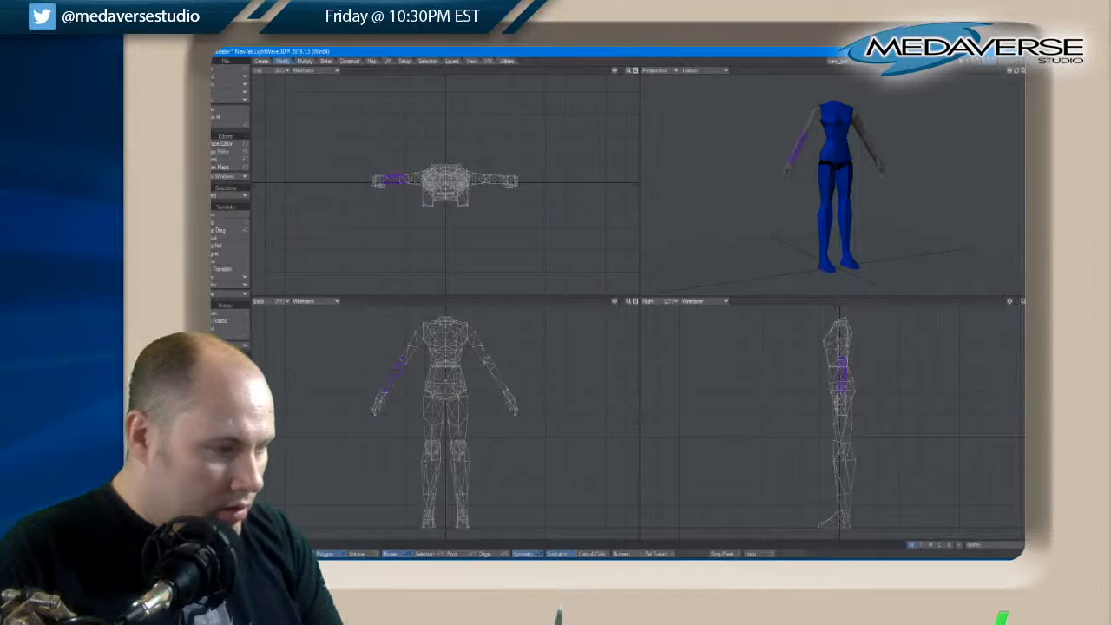
{"action": "left_click_drag", "start_coordinate": [486, 386], "coordinate": [490, 360]}
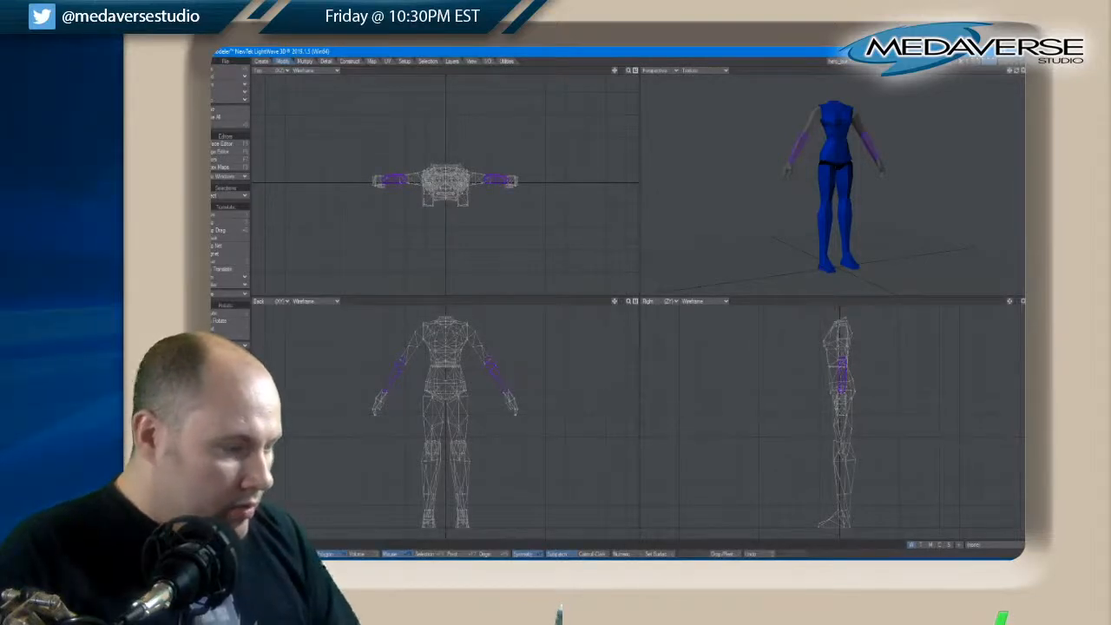
{"action": "key", "text": "/"}
{"action": "left_click_drag", "start_coordinate": [408, 347], "coordinate": [378, 408]}
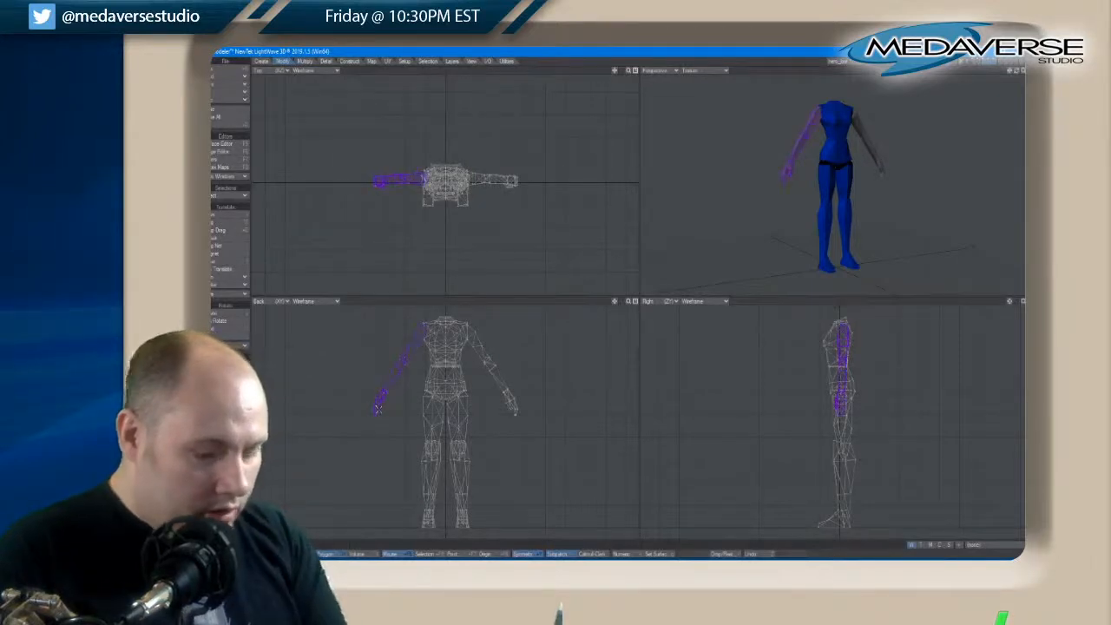
{"action": "key", "text": "Delete"}
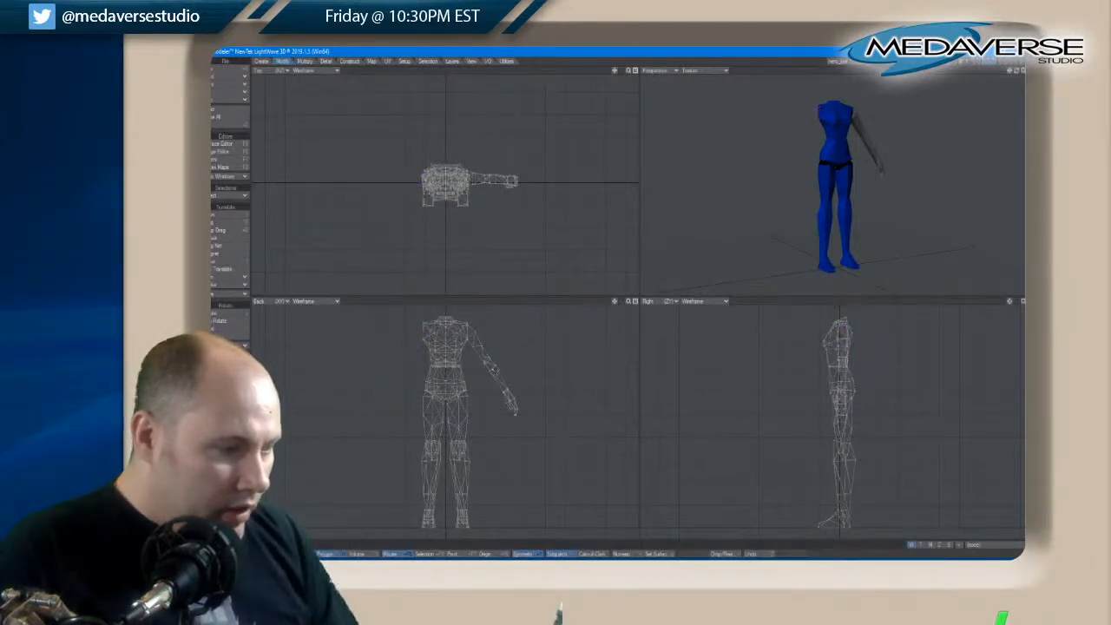
Isolate the arm layer in the foreground and fit the remaining arm to the views
{"action": "left_click_drag", "start_coordinate": [494, 369], "coordinate": [505, 385]}
{"action": "key", "text": "shift+]"}
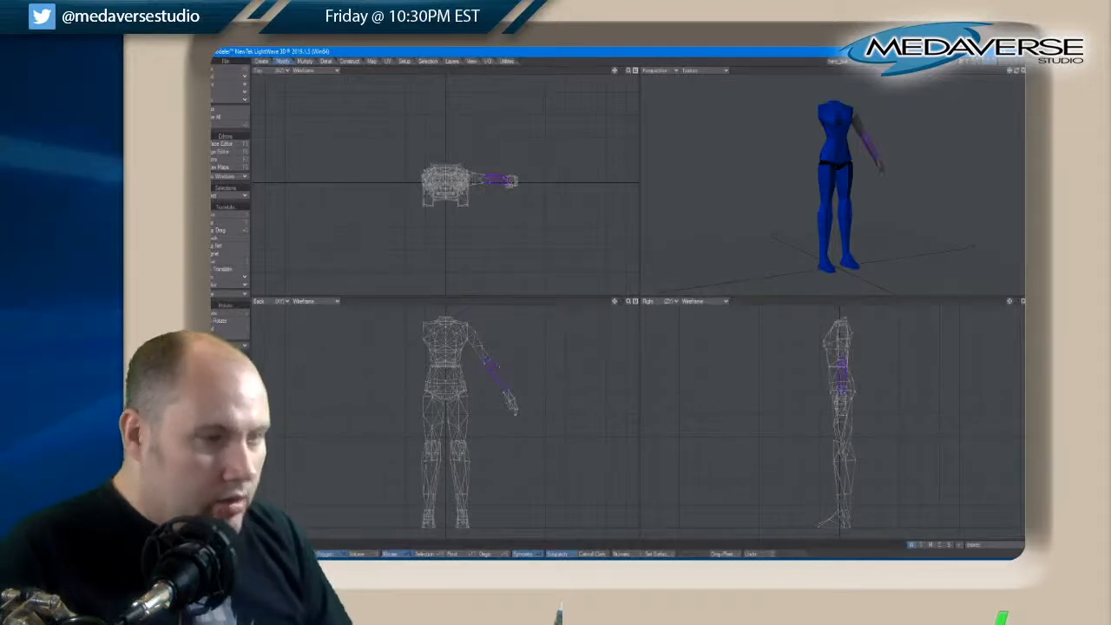
{"action": "left_click", "coordinate": [986, 62]}
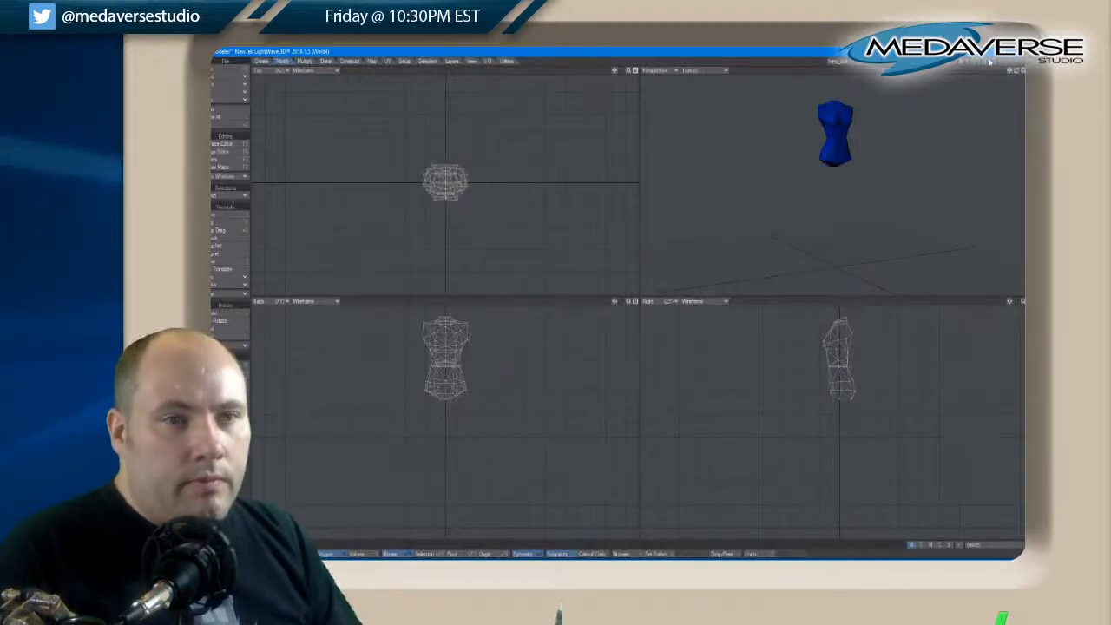
{"action": "left_click", "coordinate": [990, 61]}
{"action": "key", "text": "a"}
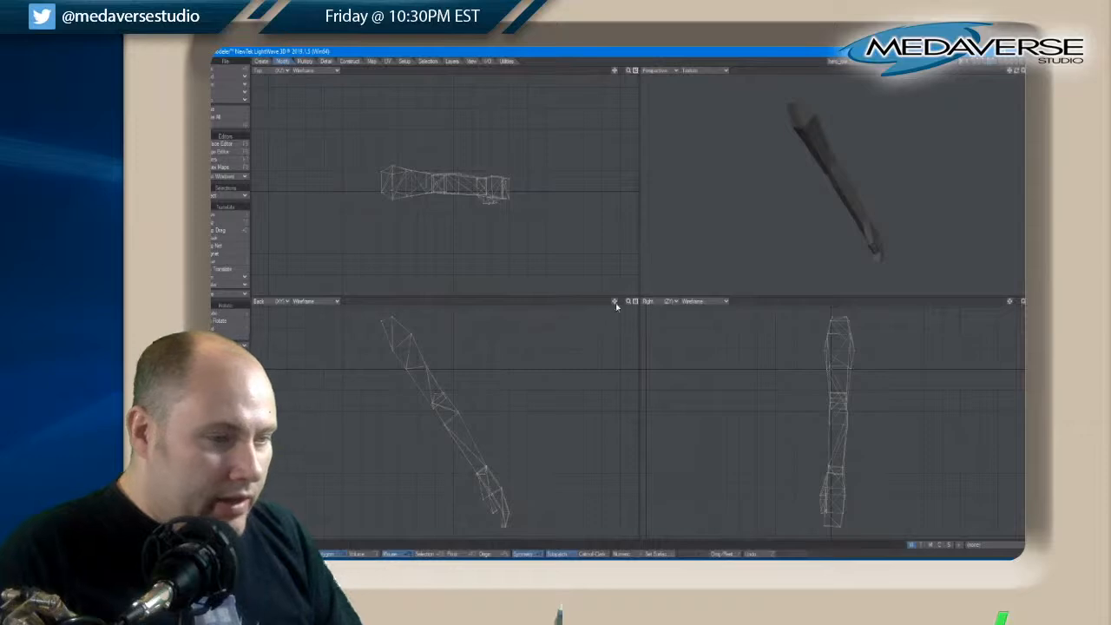
Select the forearm polygons, turn Symmetry off and scale the forearm up around the wrist
{"action": "mouse_move", "coordinate": [615, 303]}
{"action": "left_mouse_down"}
{"action": "mouse_move", "coordinate": [625, 289]}
{"action": "mouse_move", "coordinate": [625, 300]}
{"action": "left_mouse_up"}
{"action": "mouse_move", "coordinate": [460, 439]}
{"action": "left_mouse_down"}
{"action": "mouse_move", "coordinate": [476, 417]}
{"action": "mouse_move", "coordinate": [446, 395]}
{"action": "left_mouse_up"}
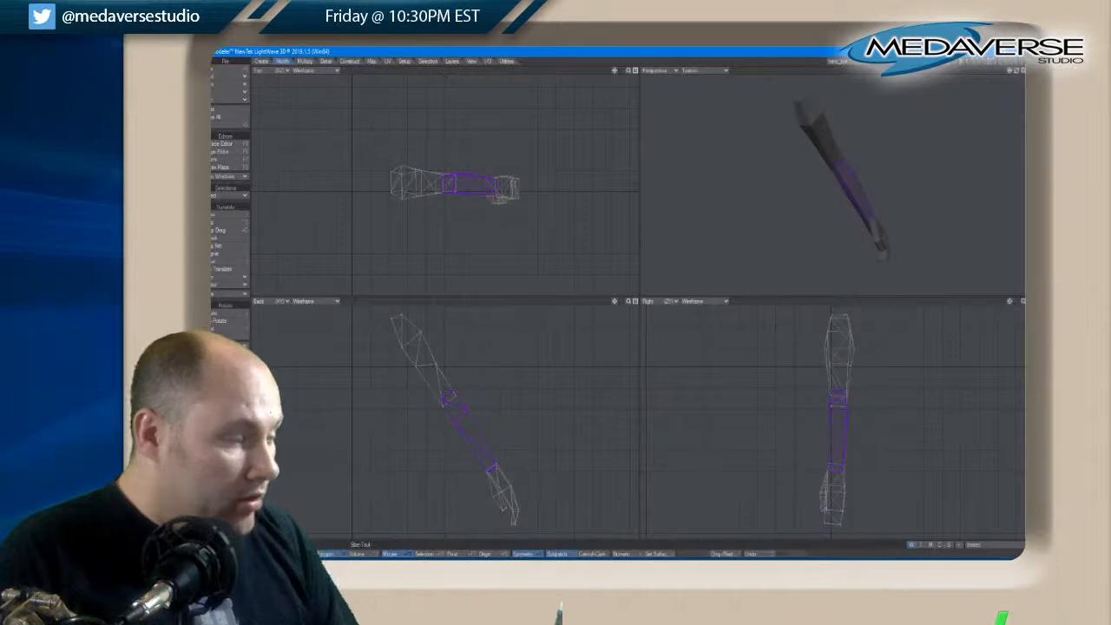
{"action": "left_click", "coordinate": [525, 555]}
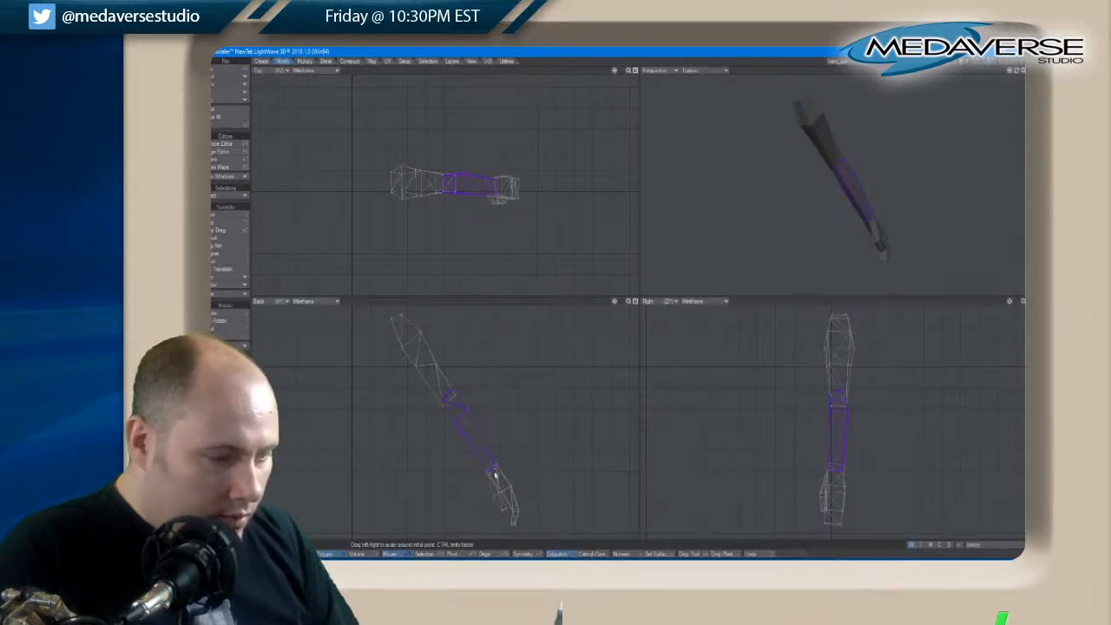
{"action": "left_click_drag", "start_coordinate": [495, 475], "coordinate": [496, 475]}
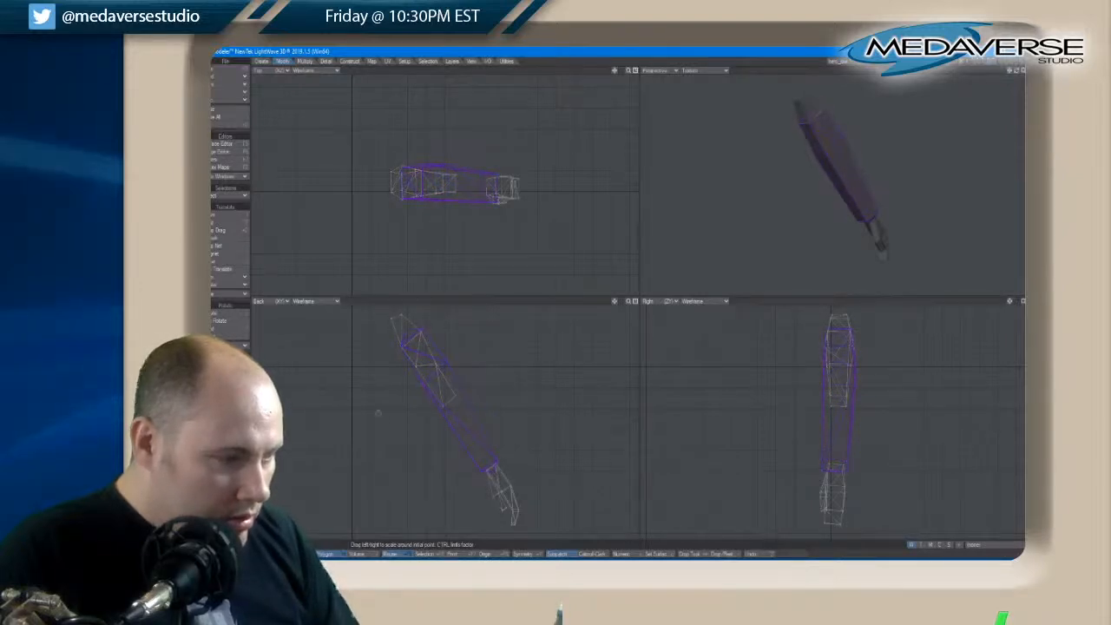
{"action": "left_click", "coordinate": [227, 373]}
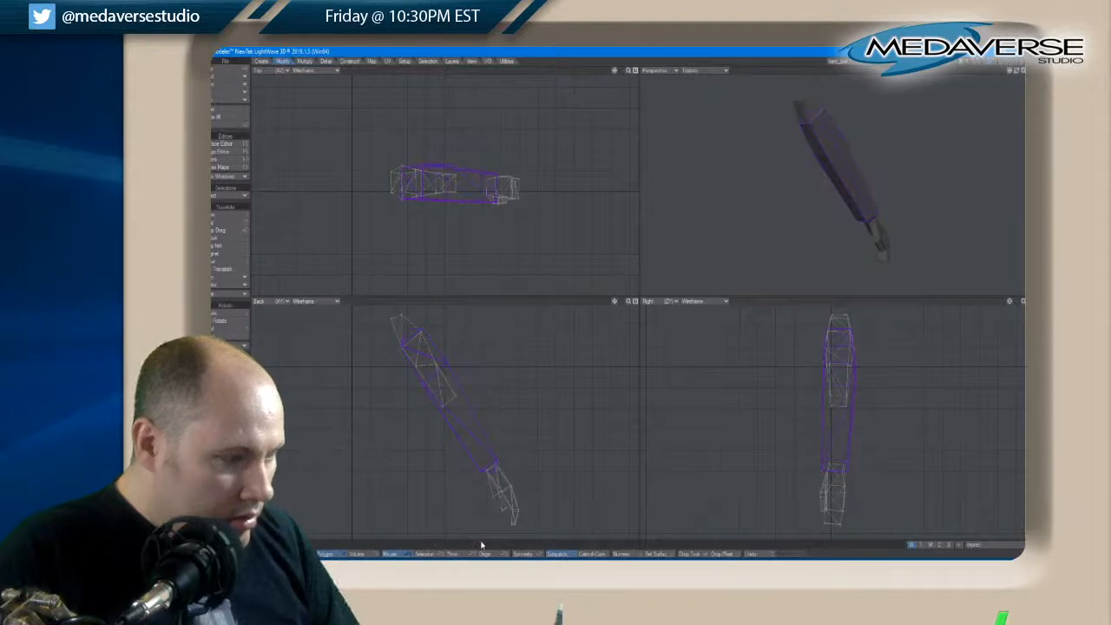
{"action": "left_click_drag", "start_coordinate": [494, 475], "coordinate": [492, 470]}
{"action": "key", "text": "ctrl+z"}
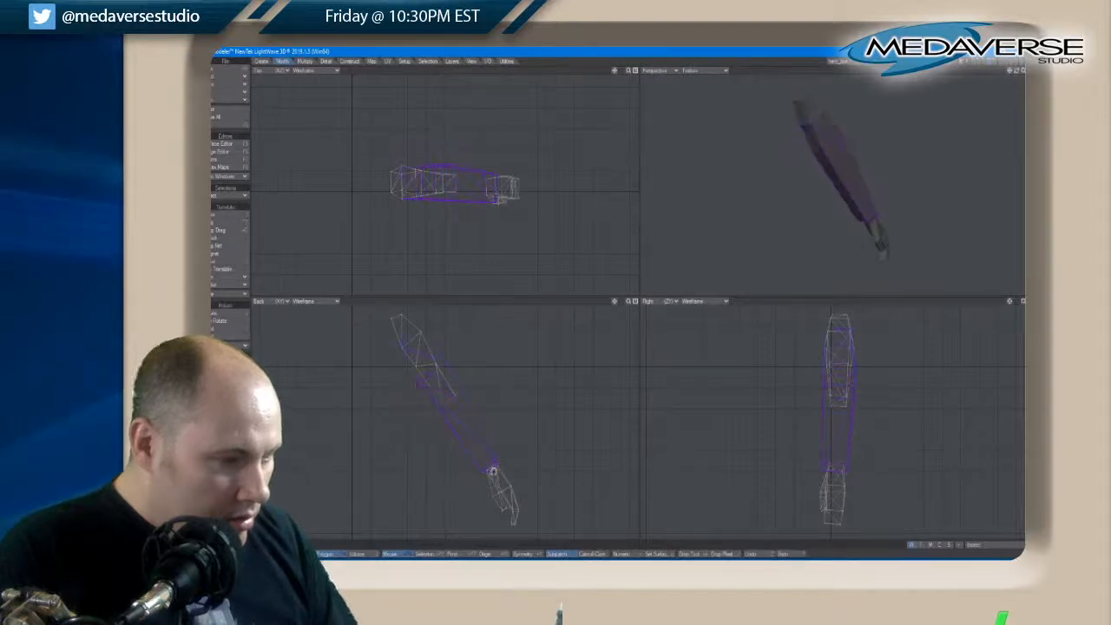
Clear the forearm selection, select the original upper-arm polygons down to the elbow and hide them
{"action": "key", "text": "space"}
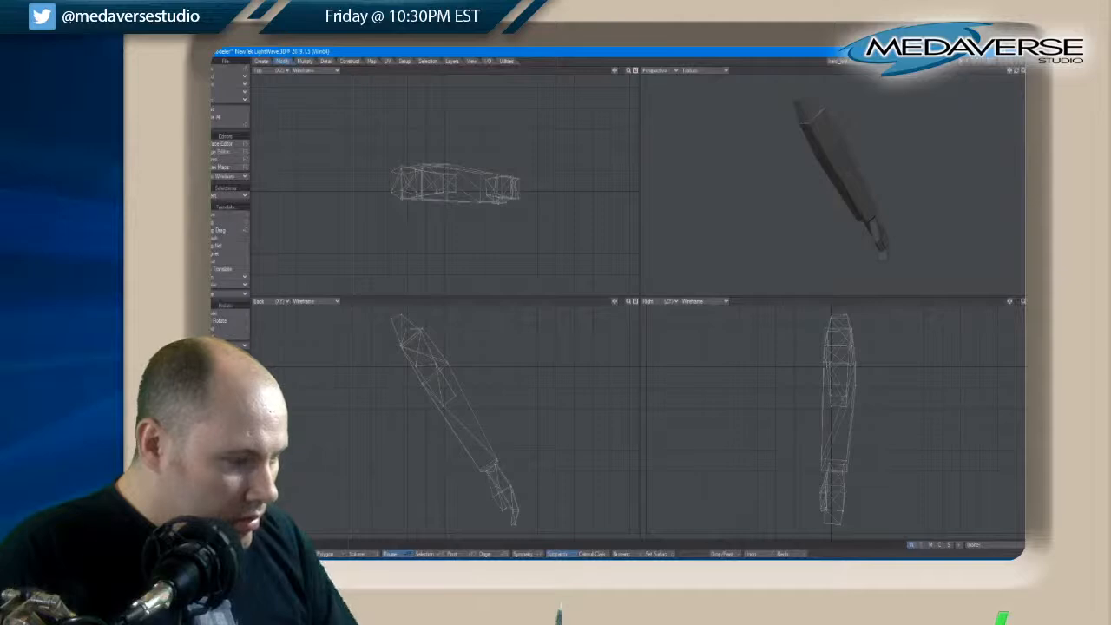
{"action": "left_click", "coordinate": [326, 554]}
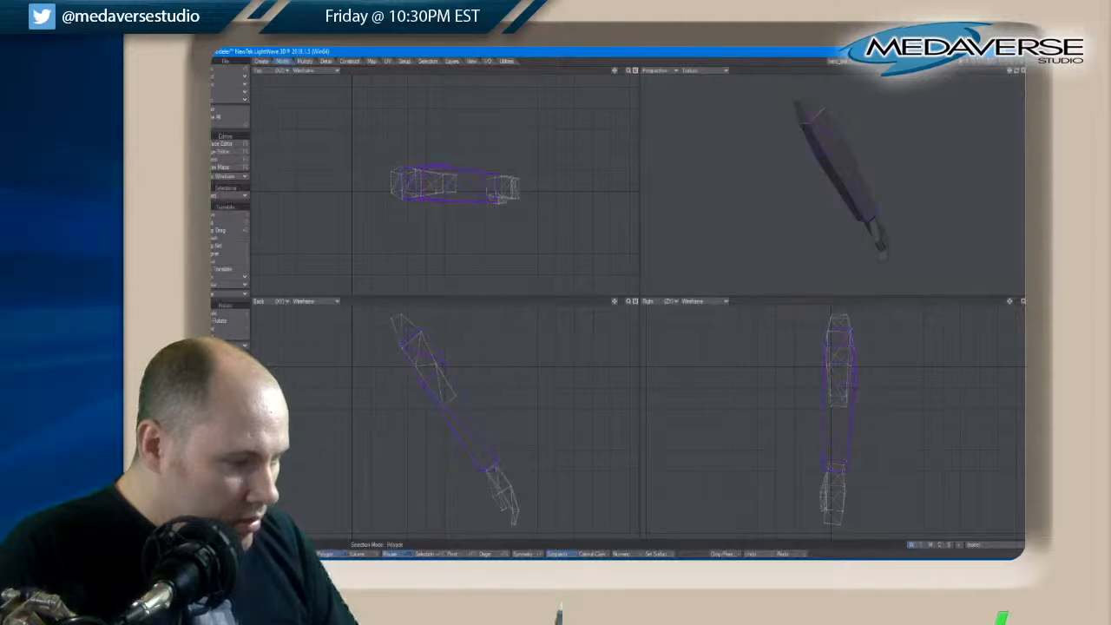
{"action": "key", "text": "slash"}
{"action": "left_click", "coordinate": [399, 321]}
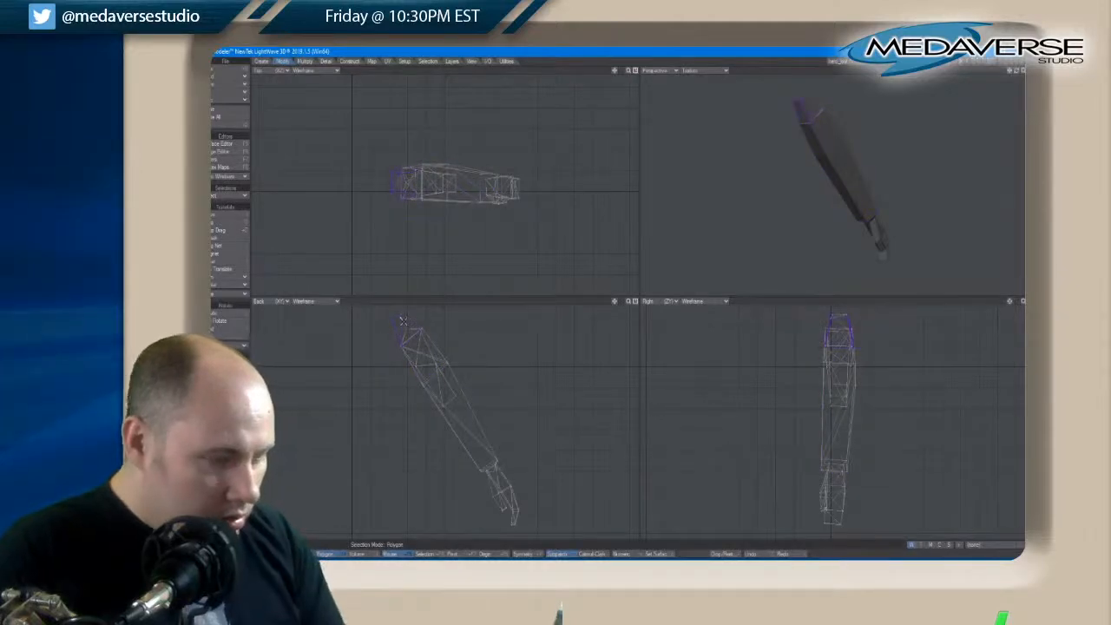
{"action": "key", "text": "bracketright"}
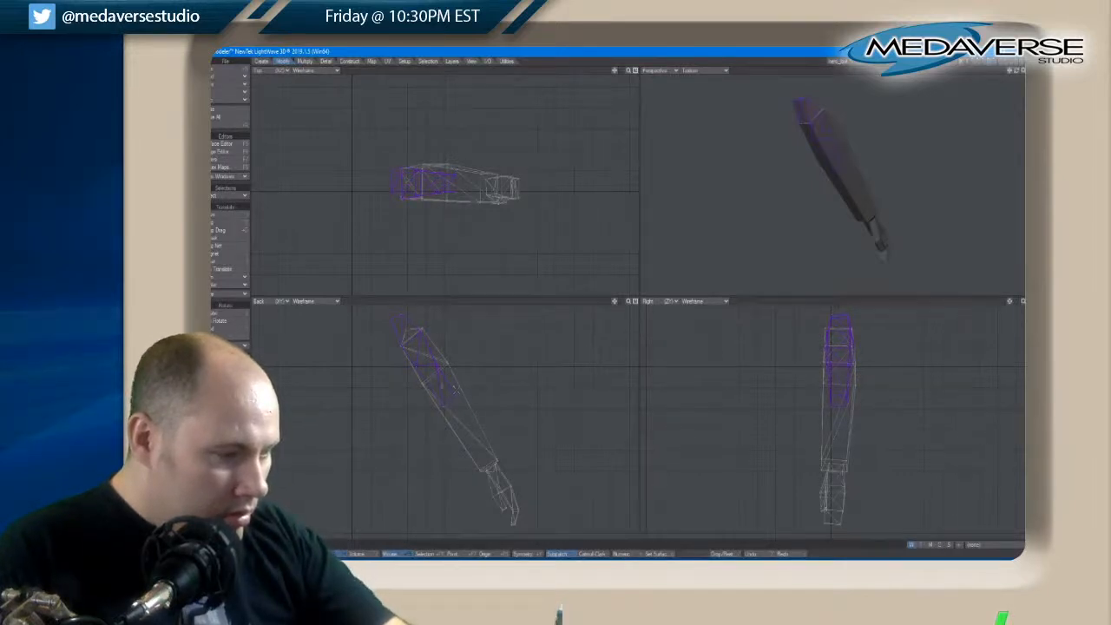
{"action": "key", "text": "Delete"}
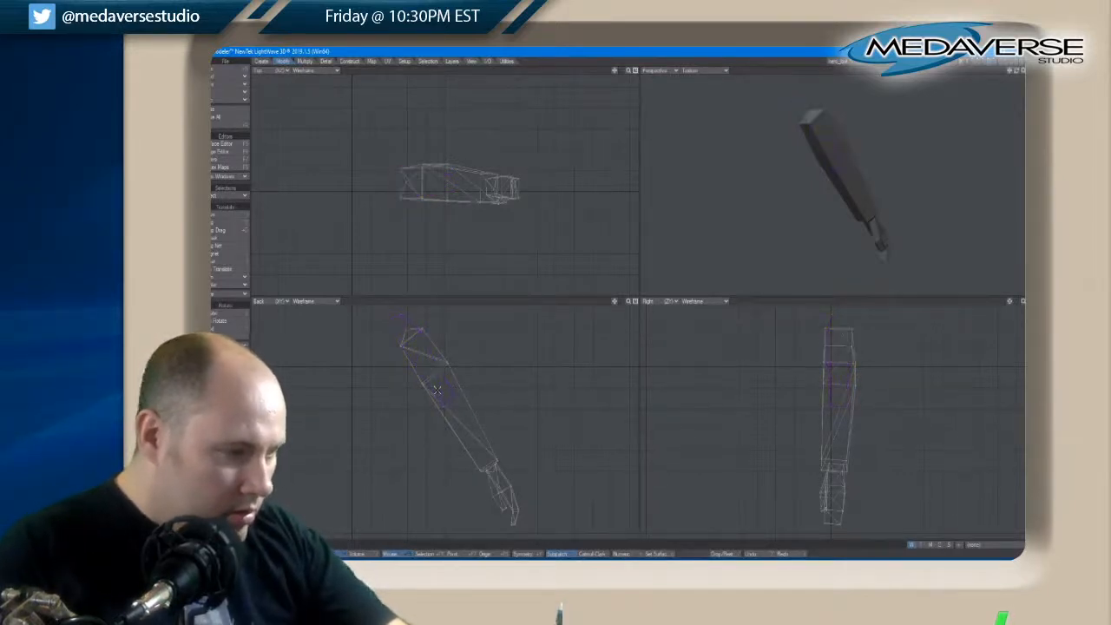
Move the upper points of the enlarged forearm down to the elbow in the back view, unhide the upper arm and clear the selection
{"action": "key", "text": "space"}
{"action": "key", "text": "space"}
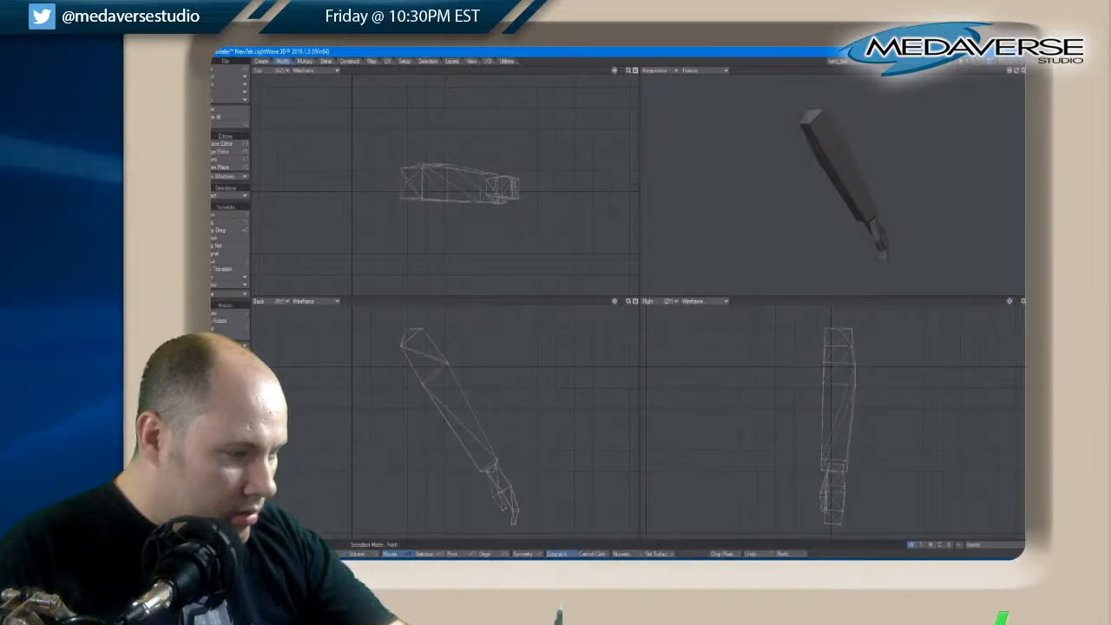
{"action": "key", "text": "t"}
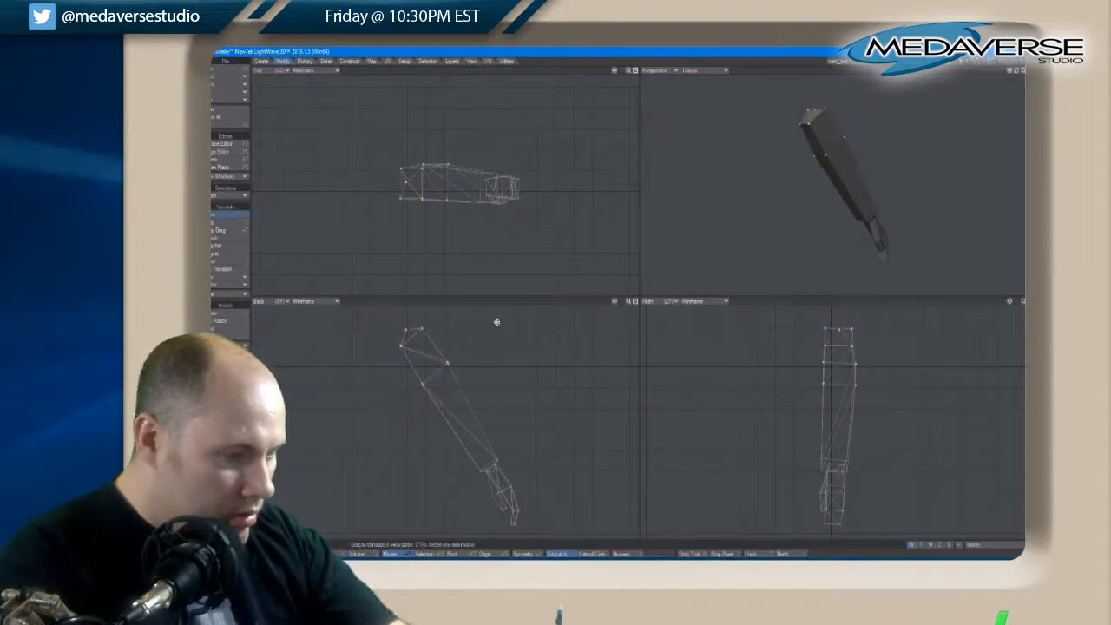
{"action": "mouse_move", "coordinate": [418, 339]}
{"action": "left_mouse_down"}
{"action": "mouse_move", "coordinate": [448, 387]}
{"action": "mouse_move", "coordinate": [428, 356]}
{"action": "left_mouse_up"}
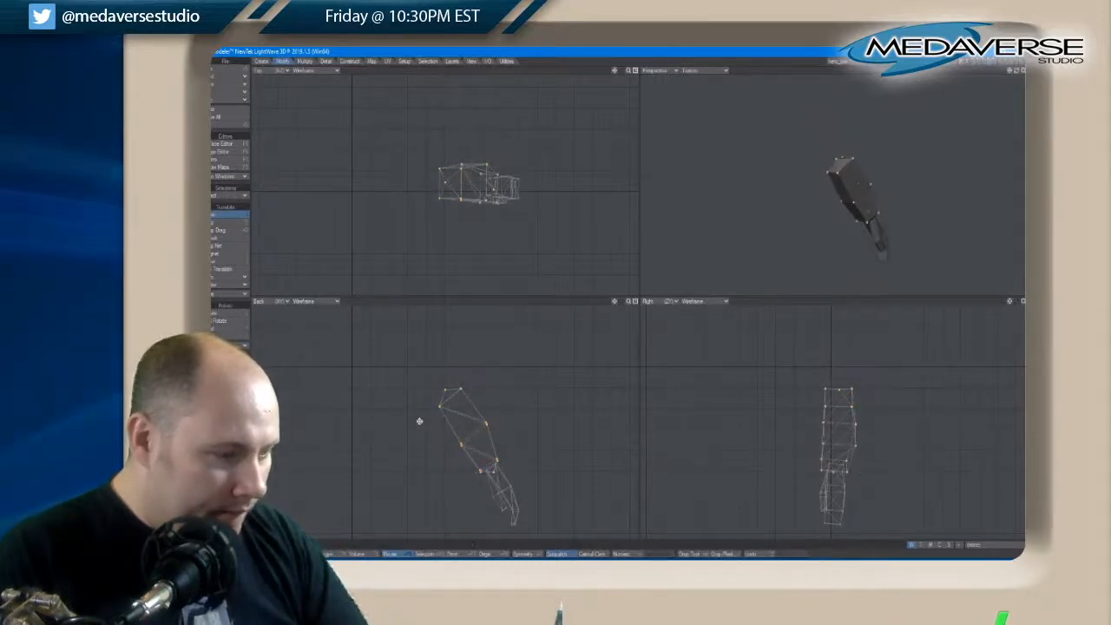
{"action": "key", "text": "backslash"}
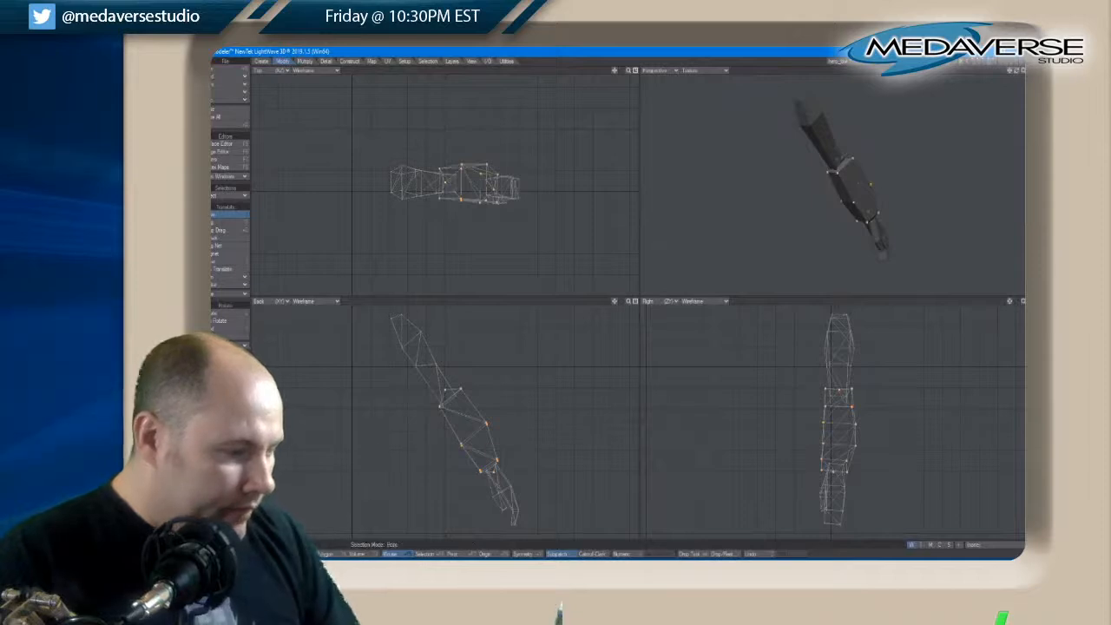
{"action": "left_click", "coordinate": [301, 553]}
{"action": "key", "text": "space"}
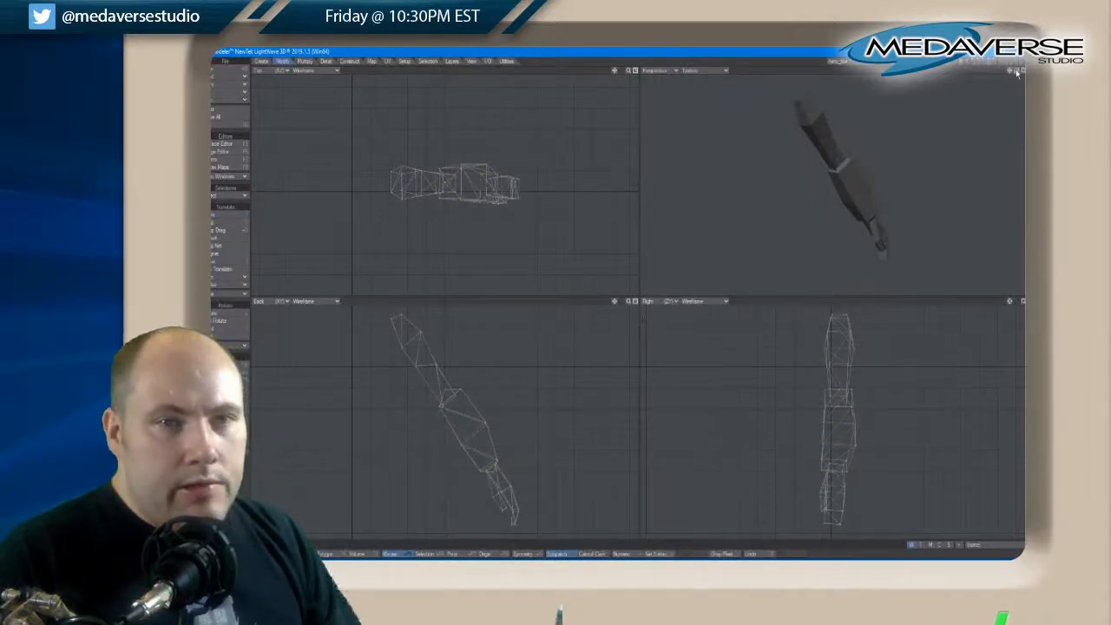
Try to move the outer middle points of the forearm toward the wrist in the back view, and undo the move
{"action": "left_click_drag", "start_coordinate": [1017, 73], "coordinate": [1017, 73]}
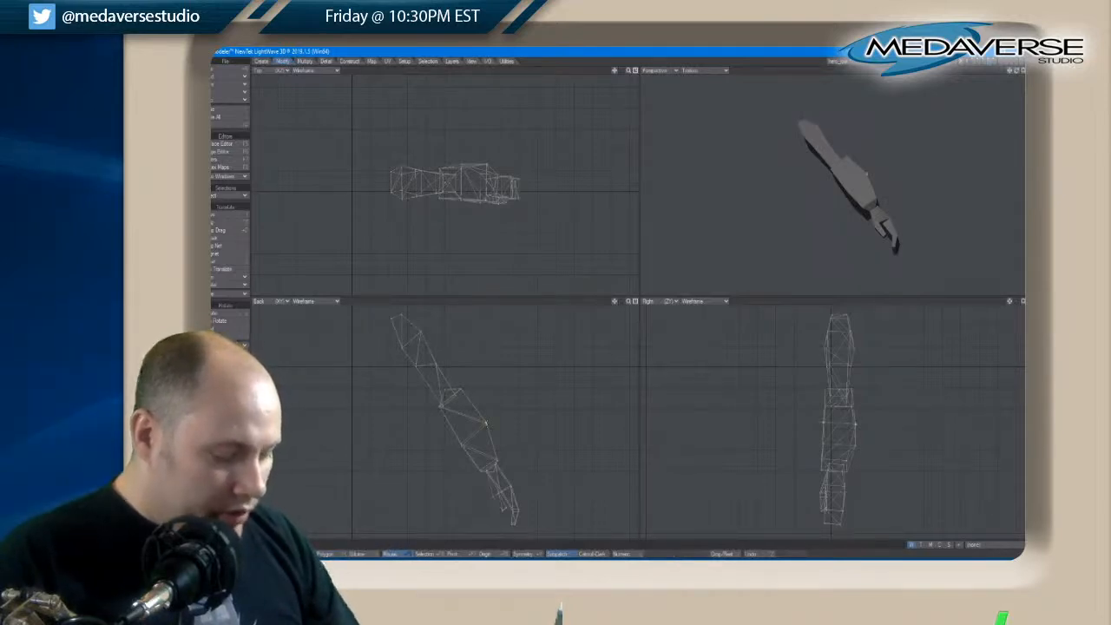
{"action": "key", "text": "t"}
{"action": "mouse_move", "coordinate": [488, 427]}
{"action": "left_mouse_down"}
{"action": "mouse_move", "coordinate": [510, 452]}
{"action": "mouse_move", "coordinate": [495, 448]}
{"action": "left_mouse_up"}
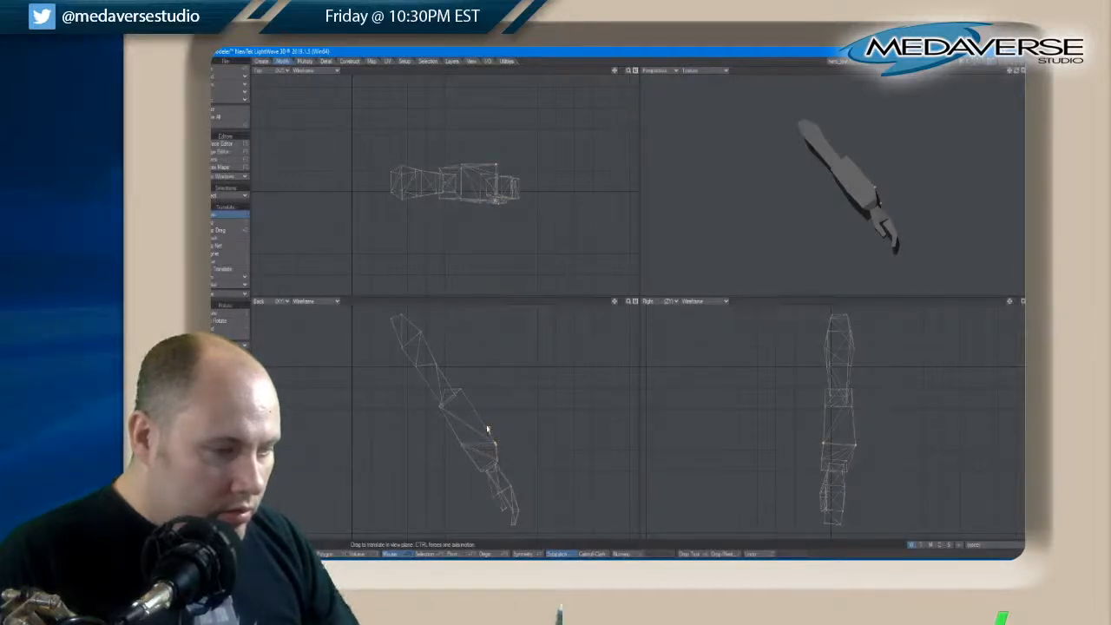
{"action": "key", "text": "ctrl+z"}
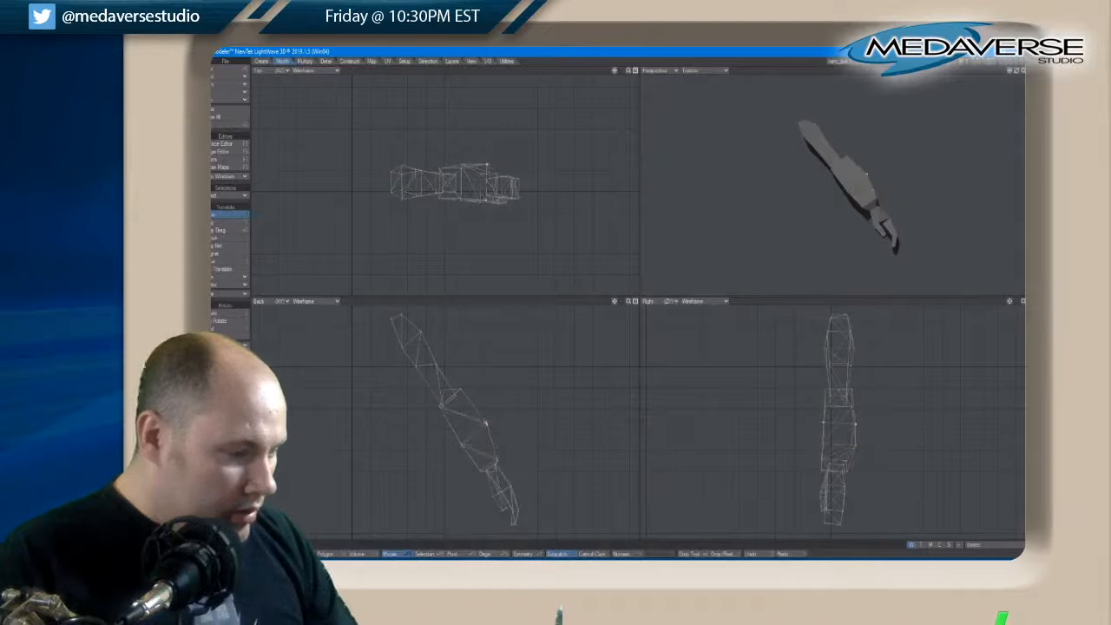
{"action": "key", "text": "space"}
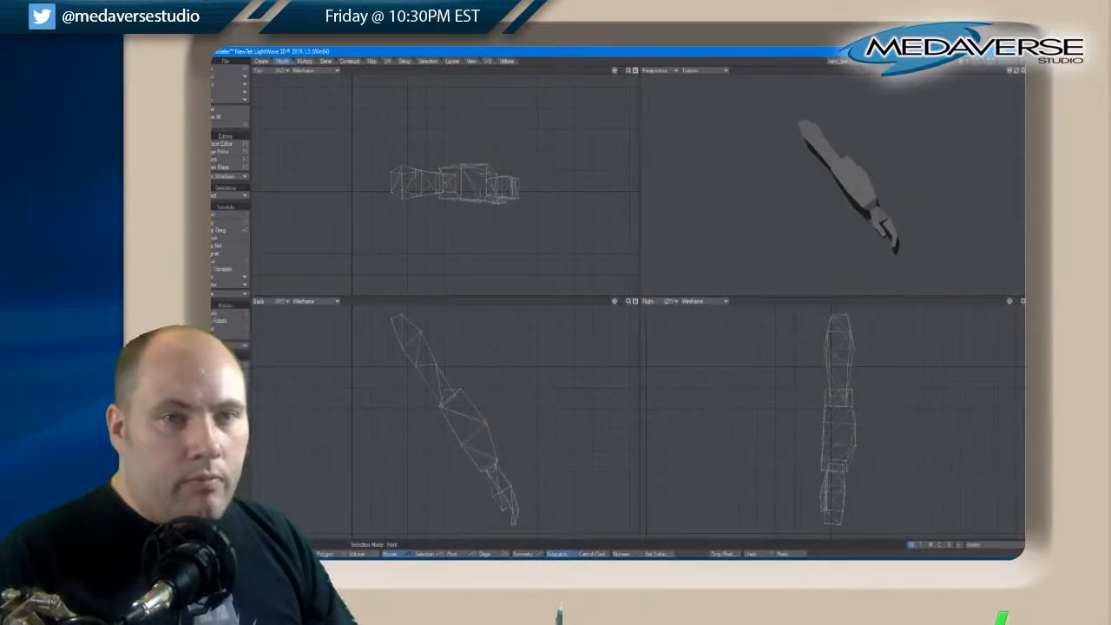
Select all the enlarged forearm polygons and name their new surface ArmWeapon
{"action": "left_click_drag", "start_coordinate": [1015, 73], "coordinate": [1015, 73]}
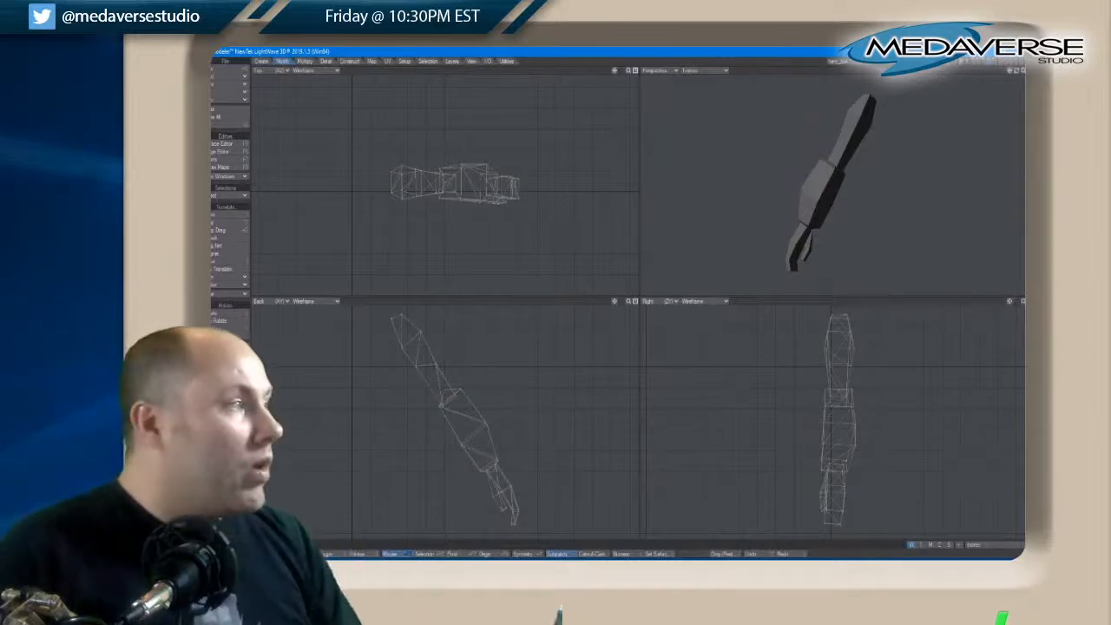
{"action": "left_click", "coordinate": [327, 554]}
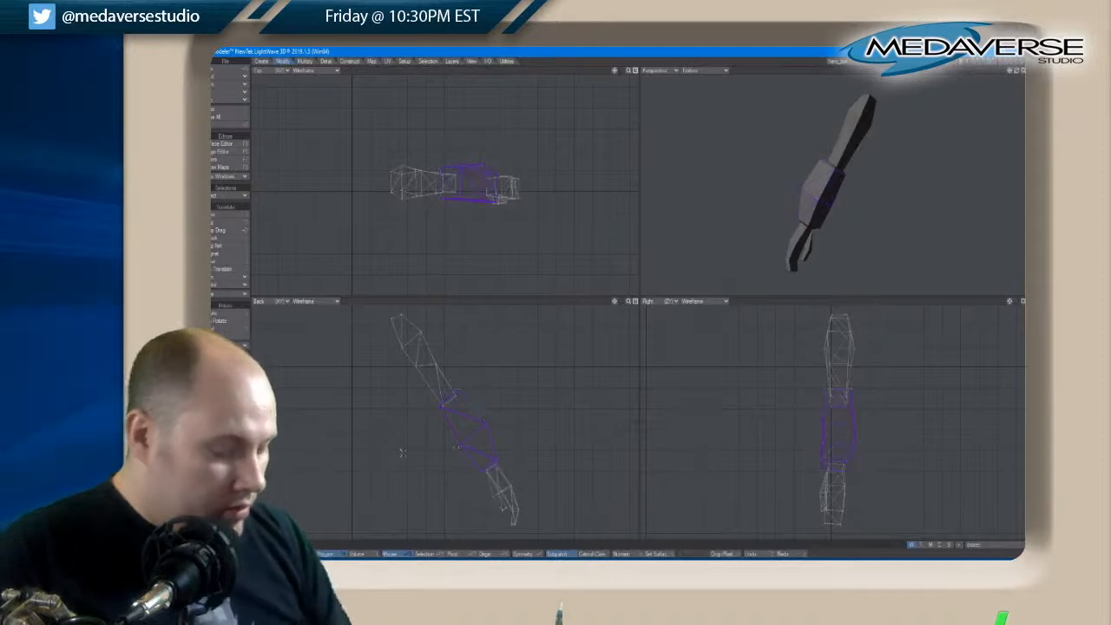
{"action": "key", "text": "w"}
{"action": "left_click", "coordinate": [708, 267]}
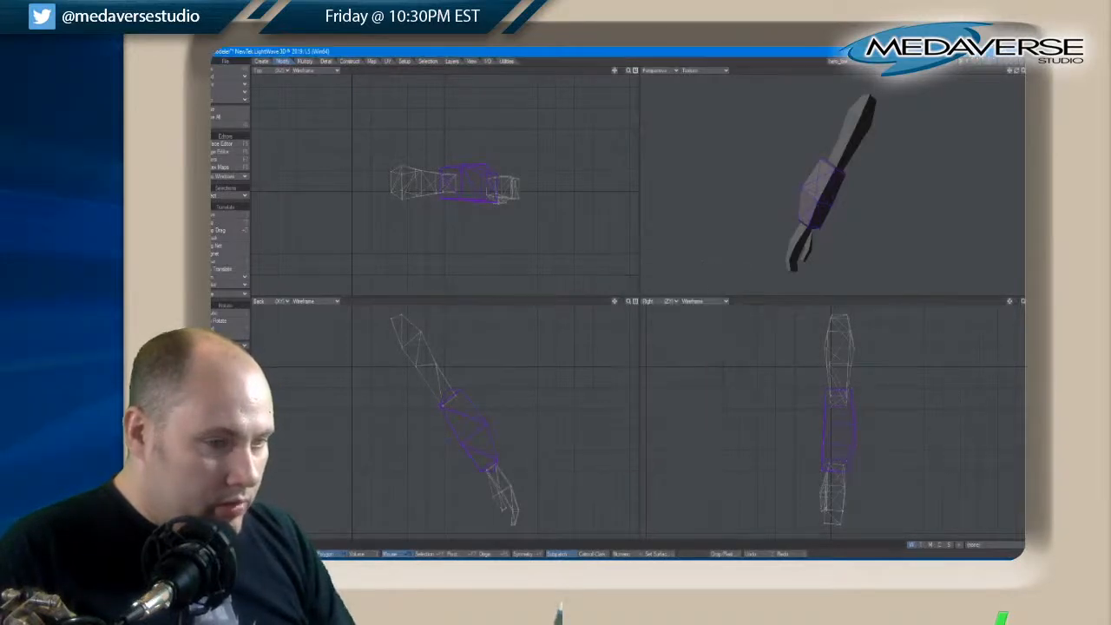
{"action": "key", "text": "q"}
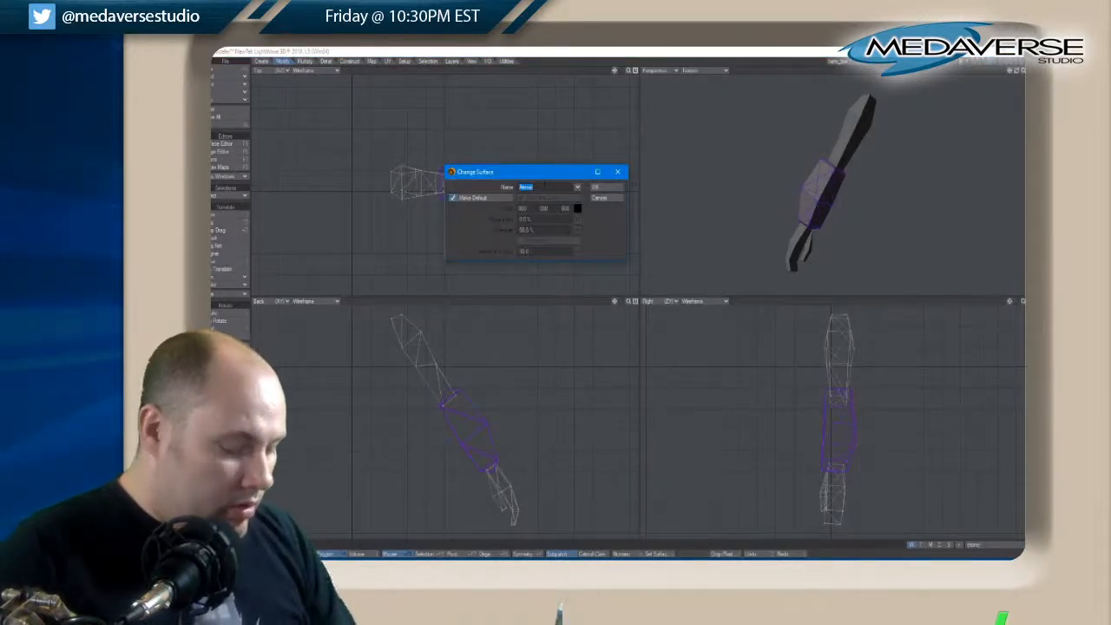
{"action": "type", "text": "Wire"}
{"action": "key", "text": "Return"}
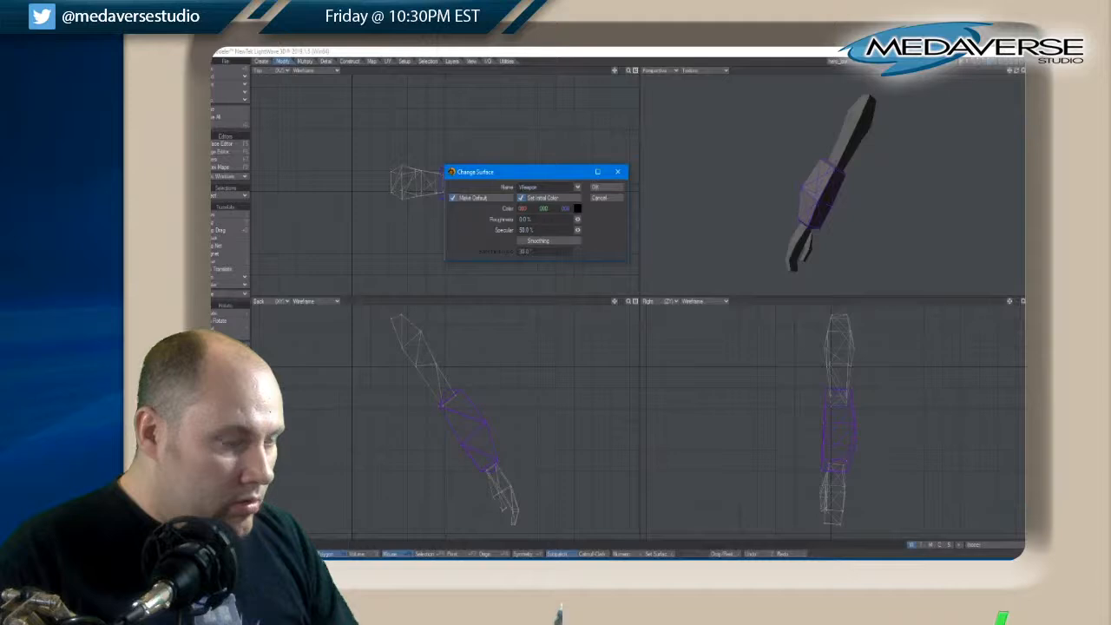
Give the ArmWeapon surface a mid-grey colour, apply it to the forearm and clear the selection
{"action": "left_click", "coordinate": [577, 209]}
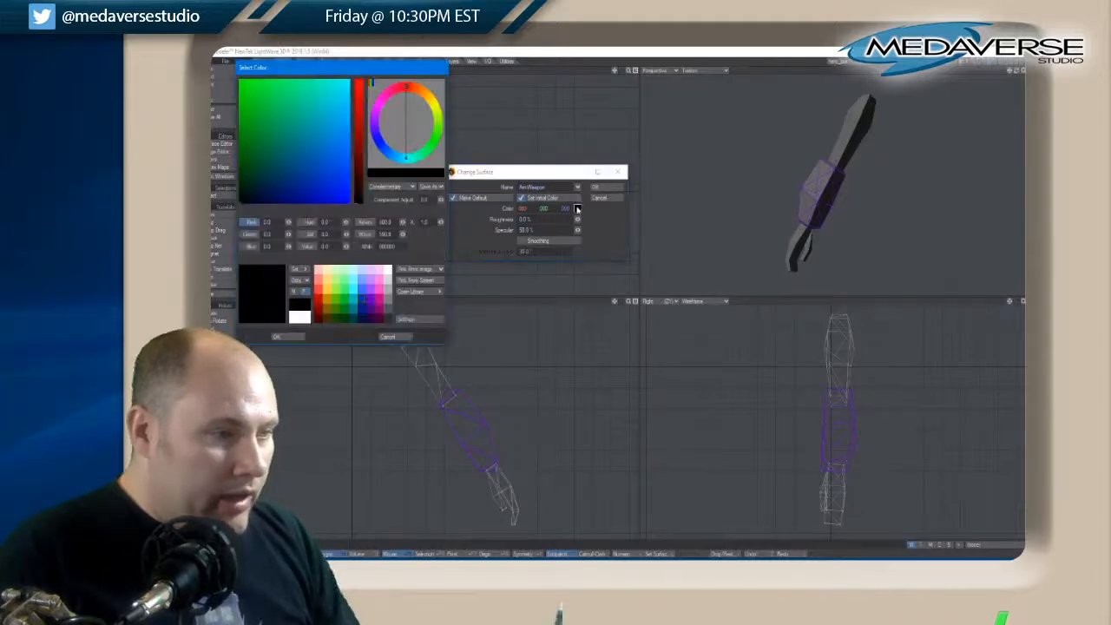
{"action": "left_click", "coordinate": [387, 300]}
{"action": "left_click", "coordinate": [293, 337]}
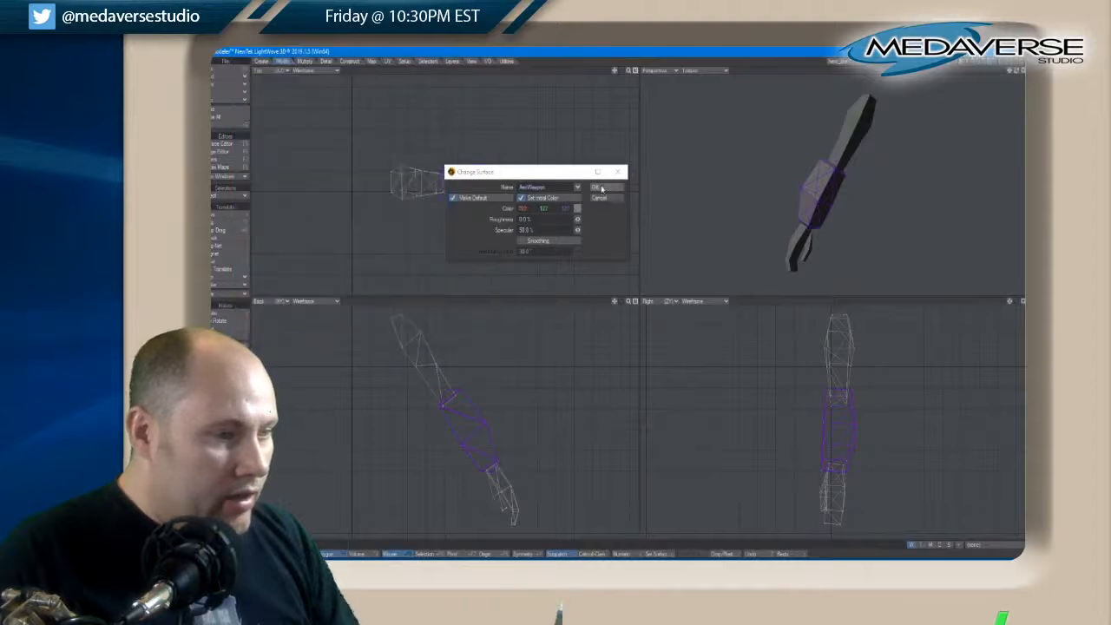
{"action": "left_click", "coordinate": [602, 187]}
{"action": "key", "text": "slash"}
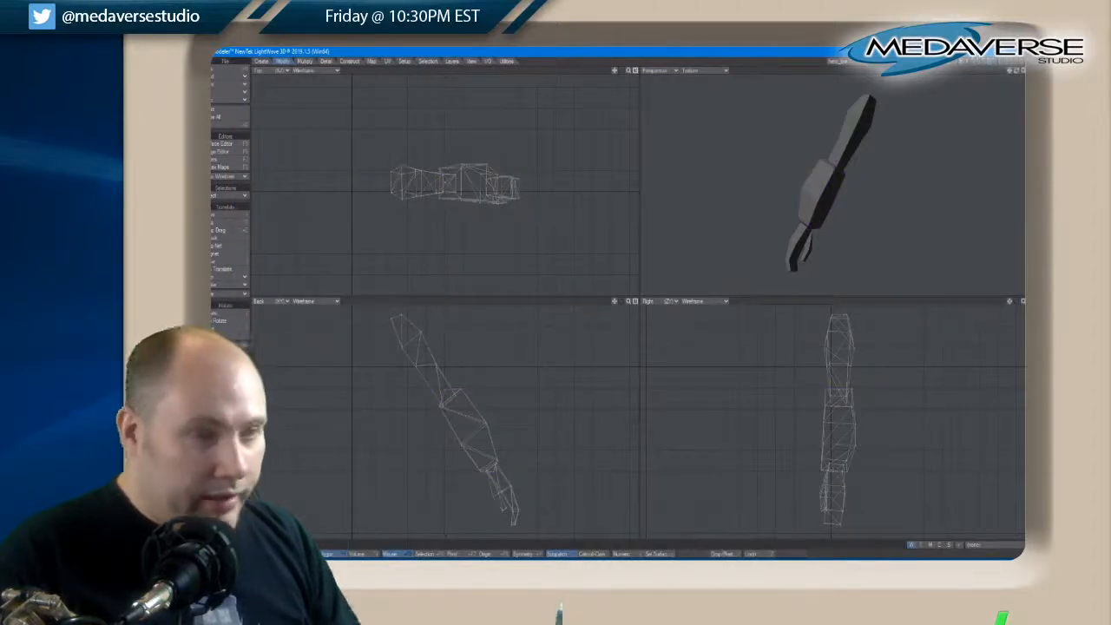
Select the connected upper-arm polygons, assign them the existing Armor surface and clear the selection
{"action": "left_click", "coordinate": [437, 375]}
{"action": "key", "text": "bracketright"}
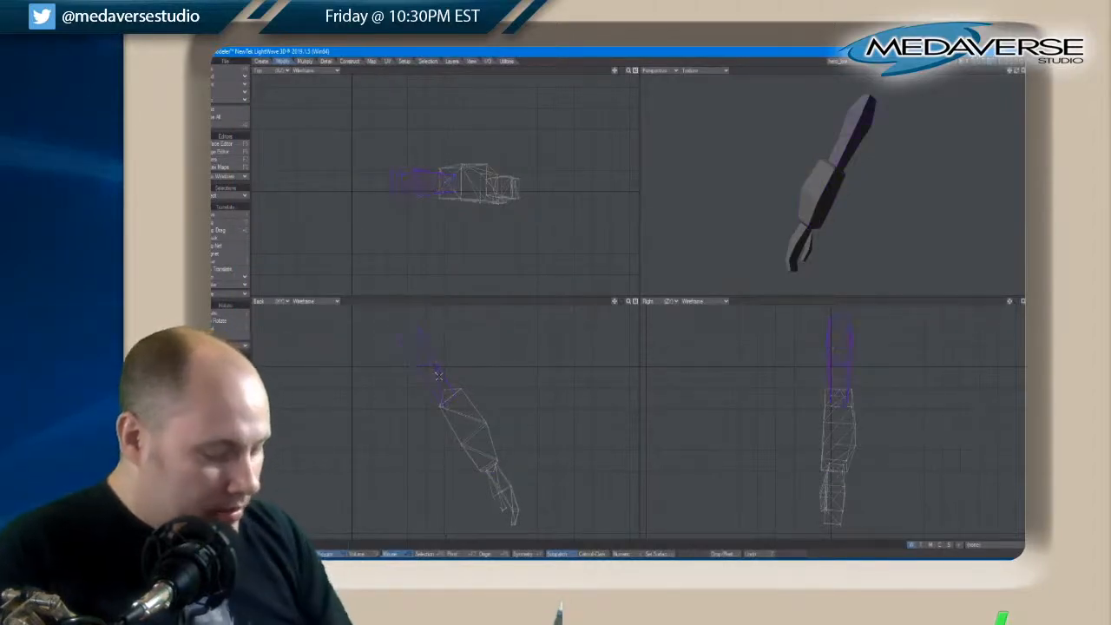
{"action": "key", "text": "q"}
{"action": "left_click", "coordinate": [577, 188]}
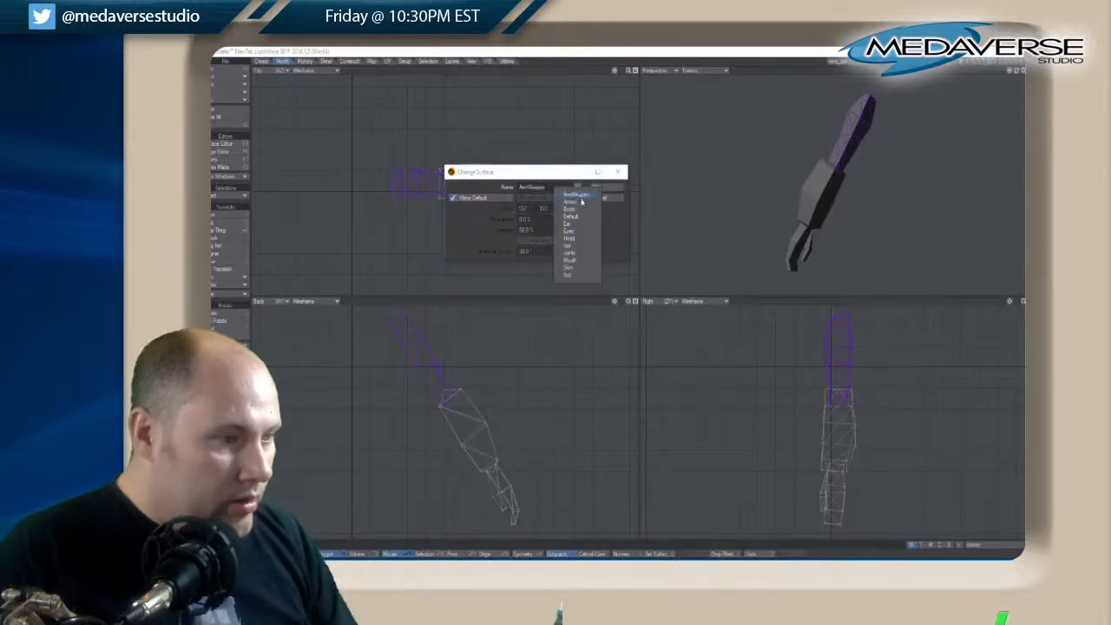
{"action": "left_click", "coordinate": [580, 202]}
{"action": "key", "text": "Return"}
{"action": "key", "text": "slash"}
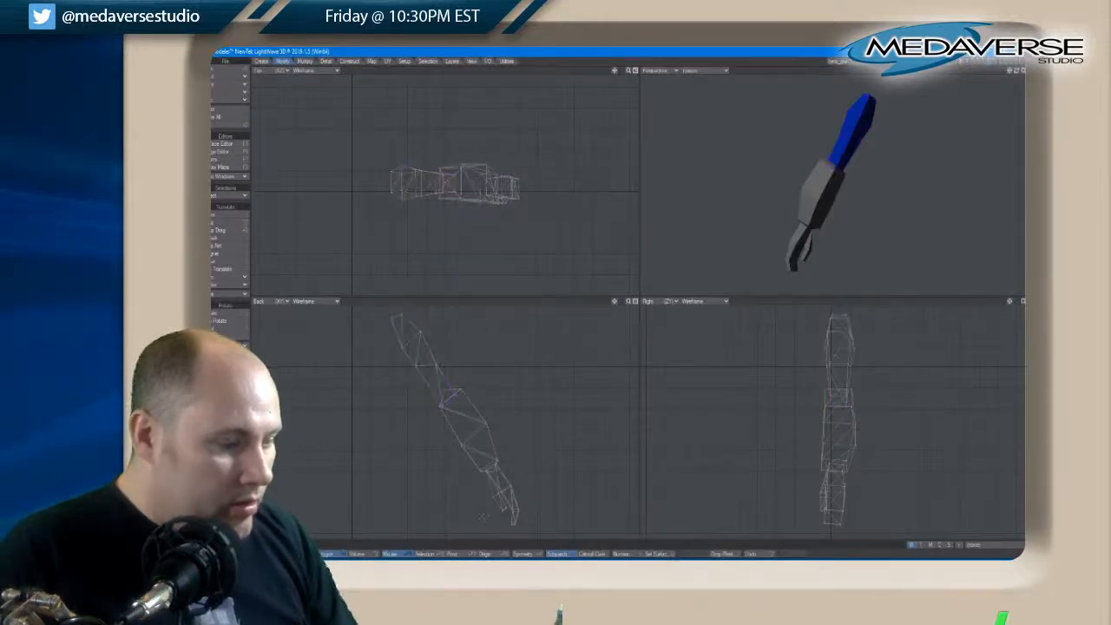
Select the connected hand polygons, assign them a new black surface named Gloves and clear the selection
{"action": "left_click_drag", "start_coordinate": [497, 498], "coordinate": [514, 492]}
{"action": "key", "text": "bracketright"}
{"action": "key", "text": "q"}
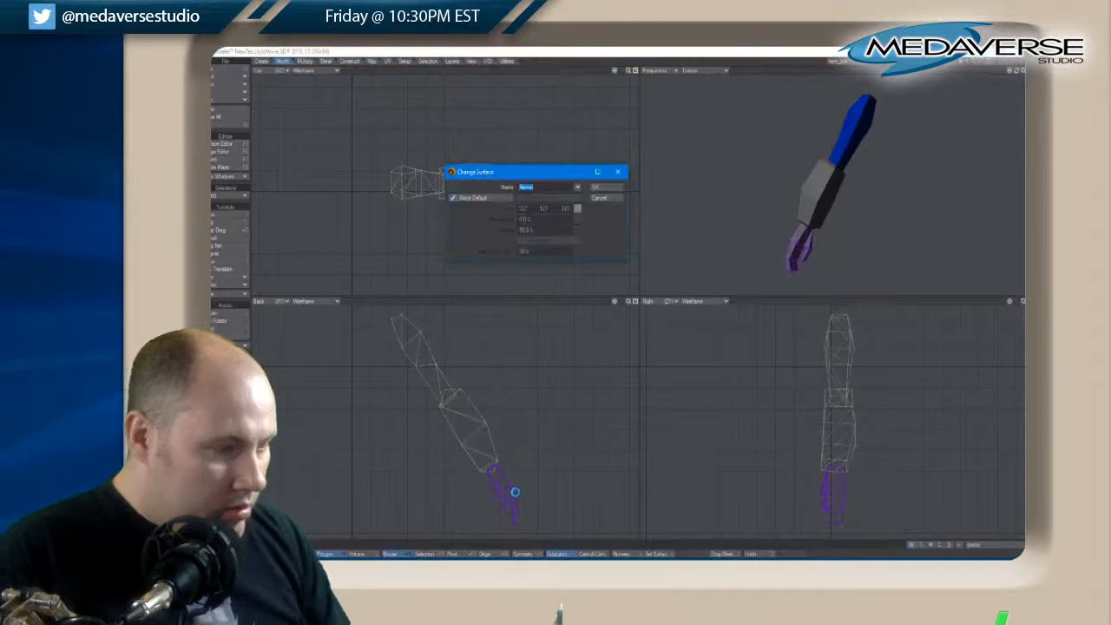
{"action": "type", "text": "Skin"}
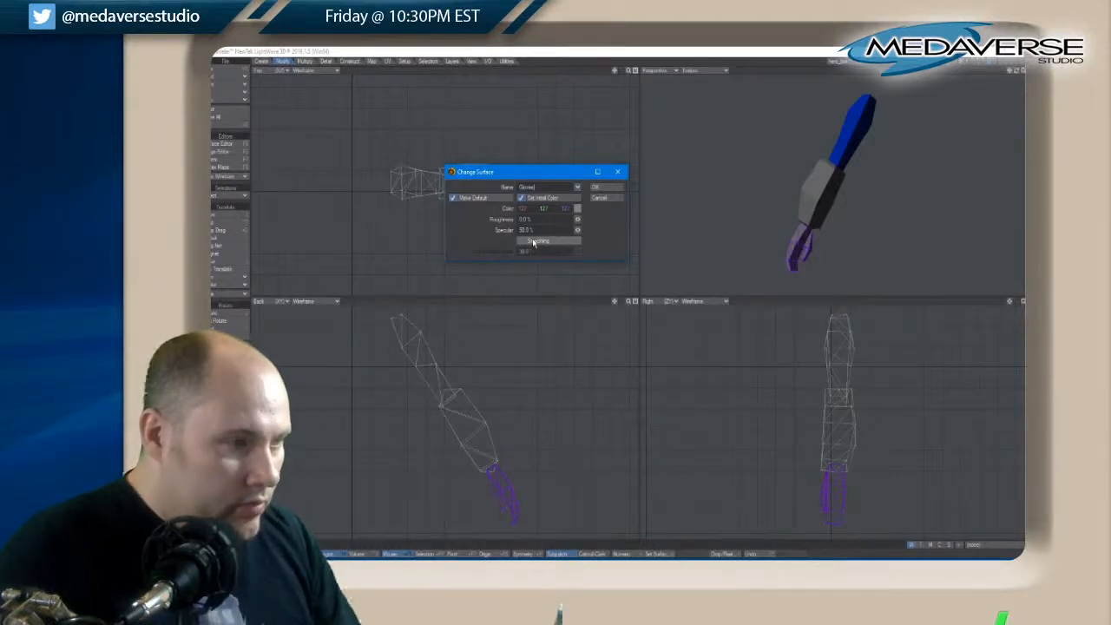
{"action": "left_click", "coordinate": [577, 210]}
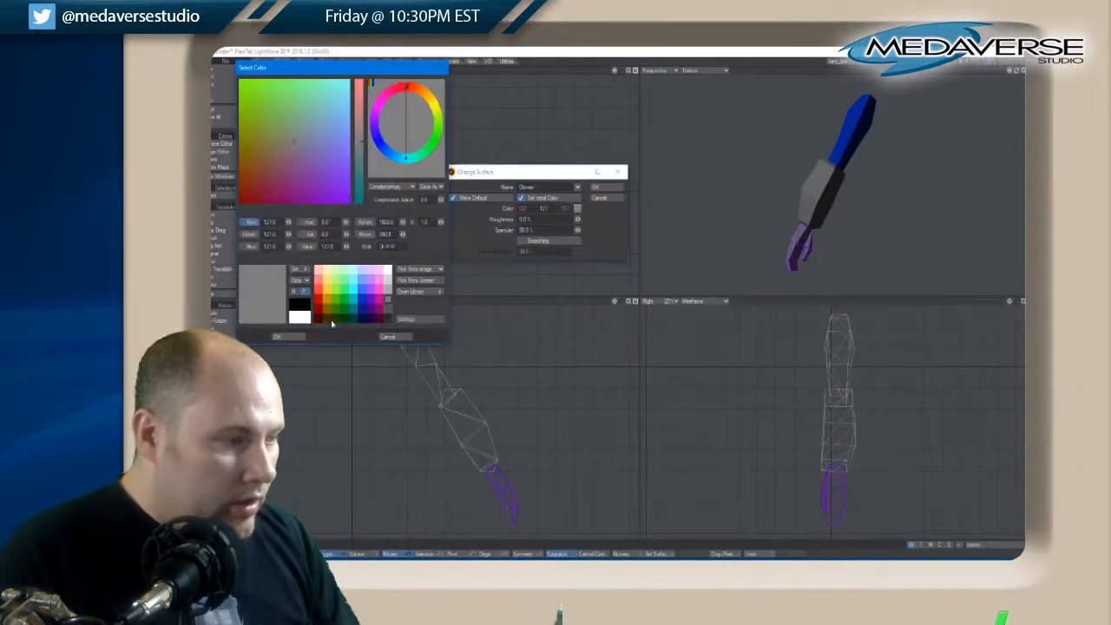
{"action": "left_click", "coordinate": [299, 312]}
{"action": "left_click", "coordinate": [276, 336]}
{"action": "left_click", "coordinate": [595, 186]}
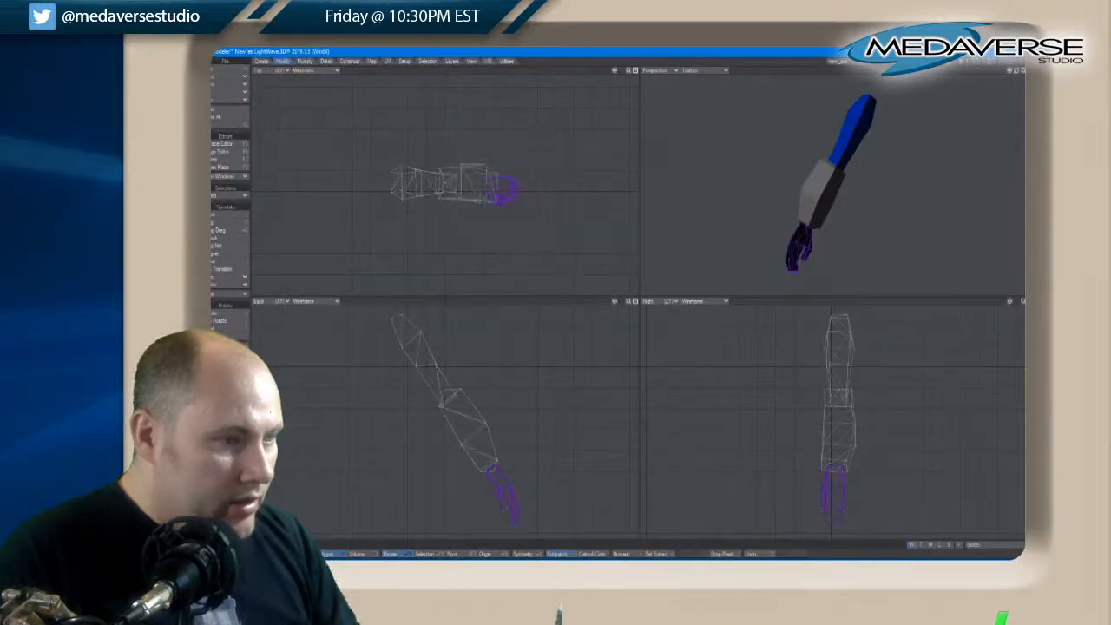
{"action": "key", "text": "slash"}
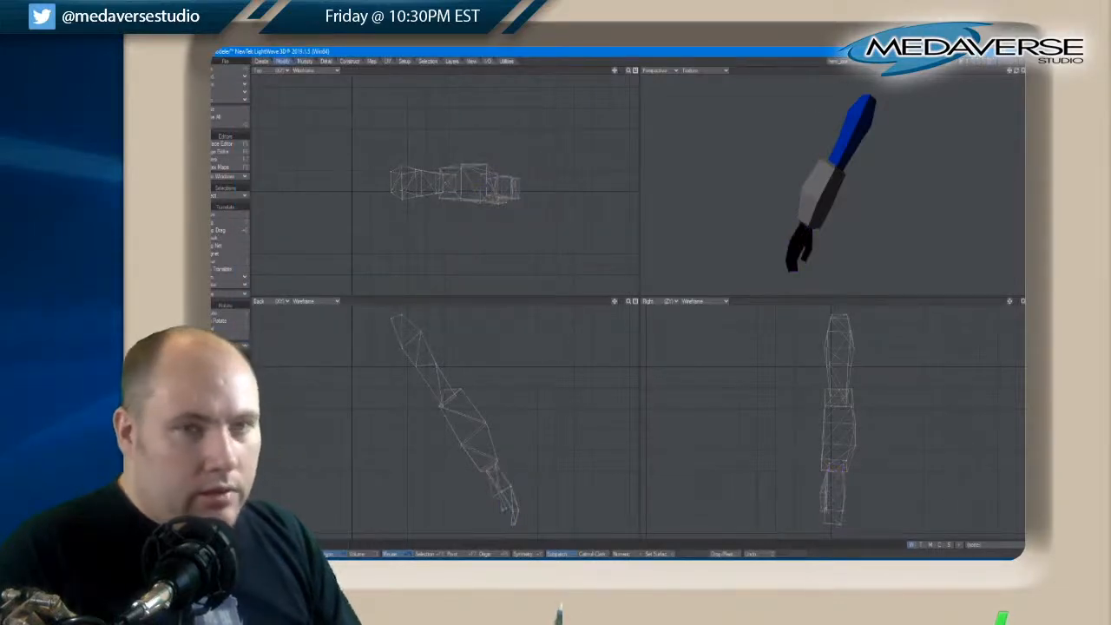
Bring the leg, hip and torso layers into the foreground together with the arm
{"action": "left_click_drag", "start_coordinate": [1019, 73], "coordinate": [1005, 68]}
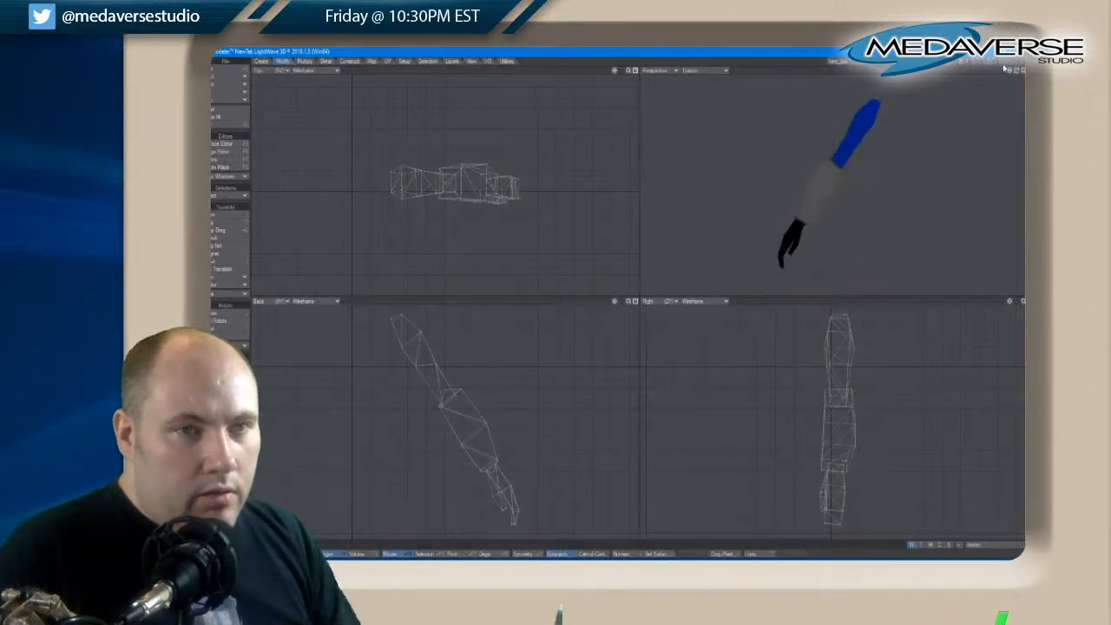
{"action": "left_click", "coordinate": [992, 60]}
{"action": "left_click", "coordinate": [989, 62]}
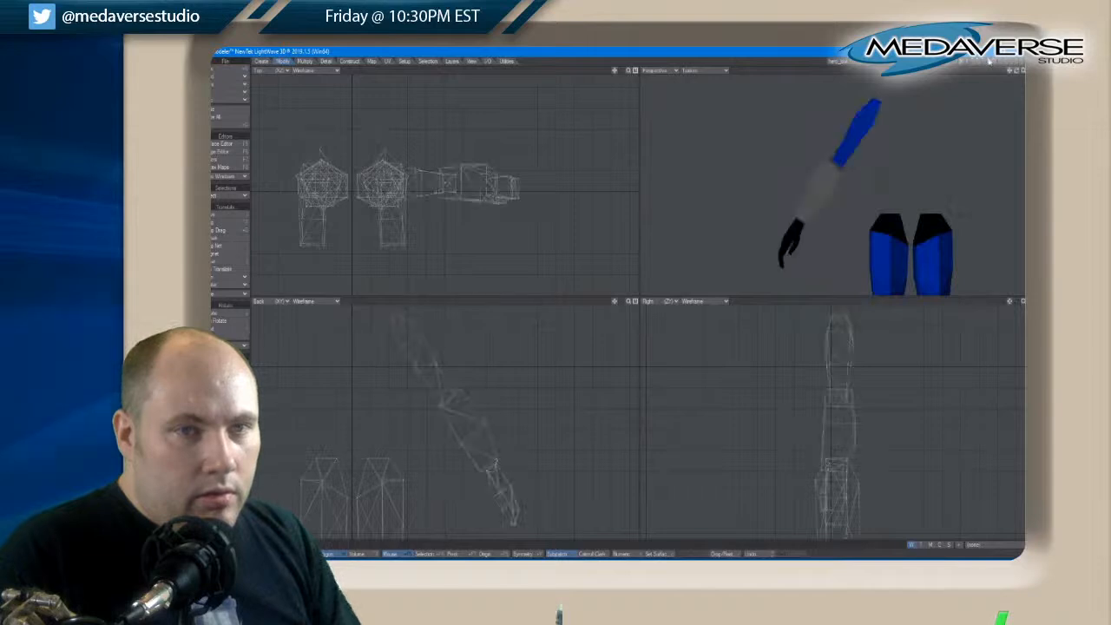
{"action": "left_click", "coordinate": [985, 61]}
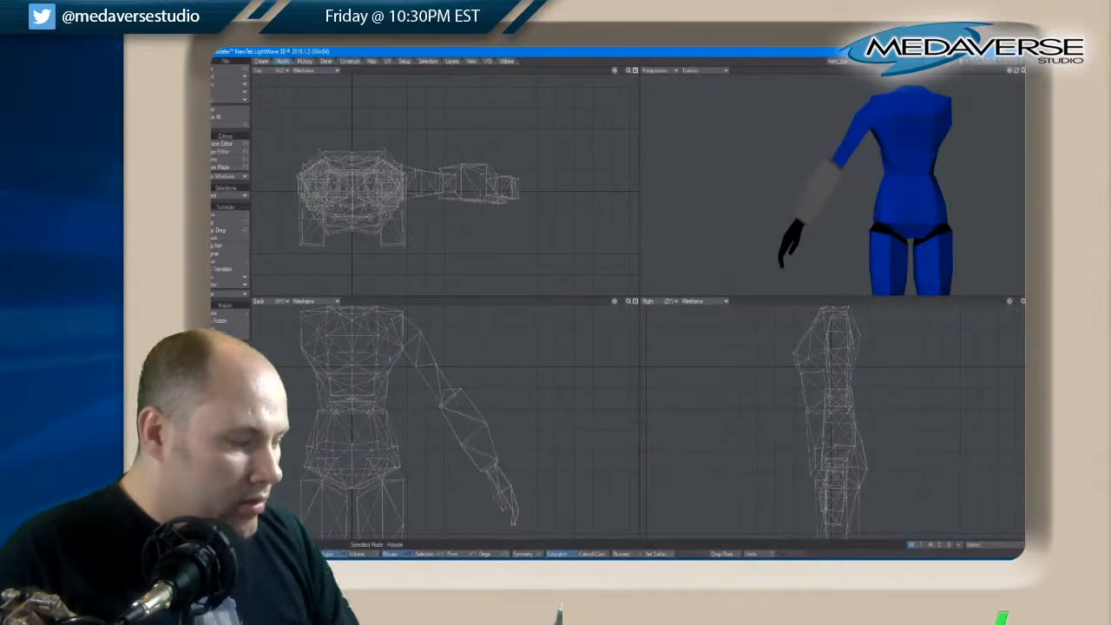
Select the whole arm from shoulder to hand and mirror it across the body's vertical centre line in the back view
{"action": "left_click_drag", "start_coordinate": [514, 517], "coordinate": [439, 377]}
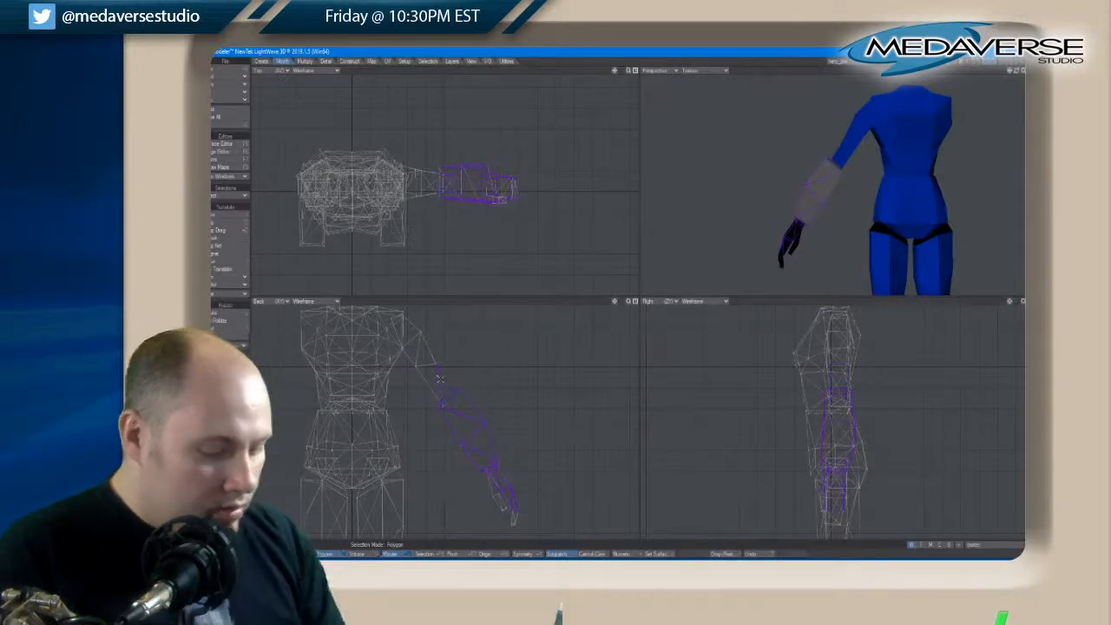
{"action": "key", "text": "]"}
{"action": "scroll", "coordinate": [304, 375], "scroll_direction": "up", "scroll_amount": 5}
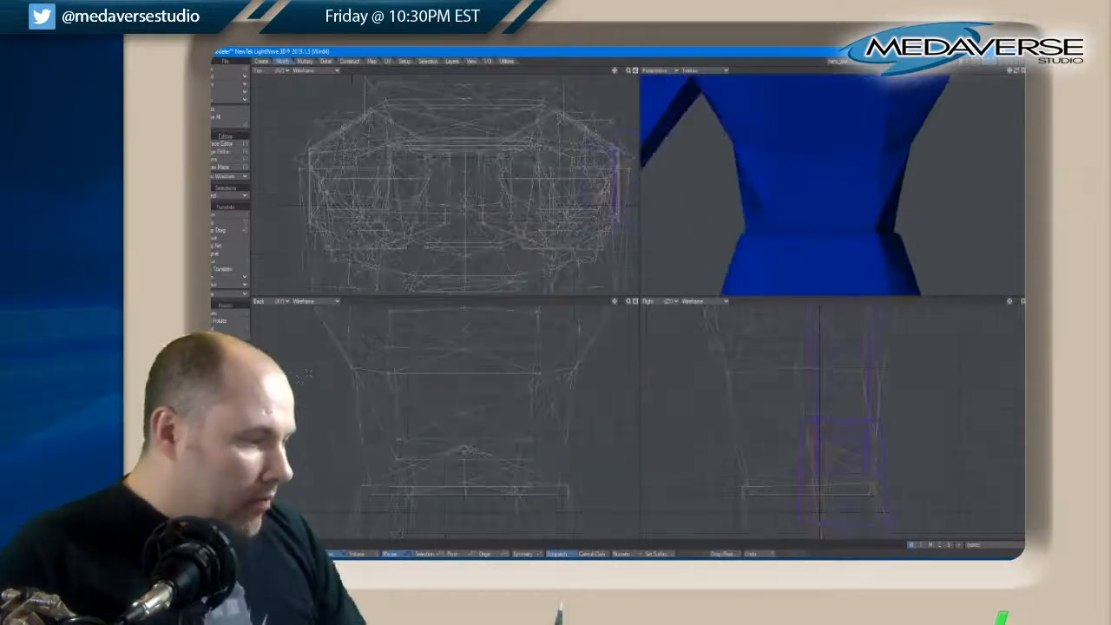
{"action": "left_click", "coordinate": [304, 61]}
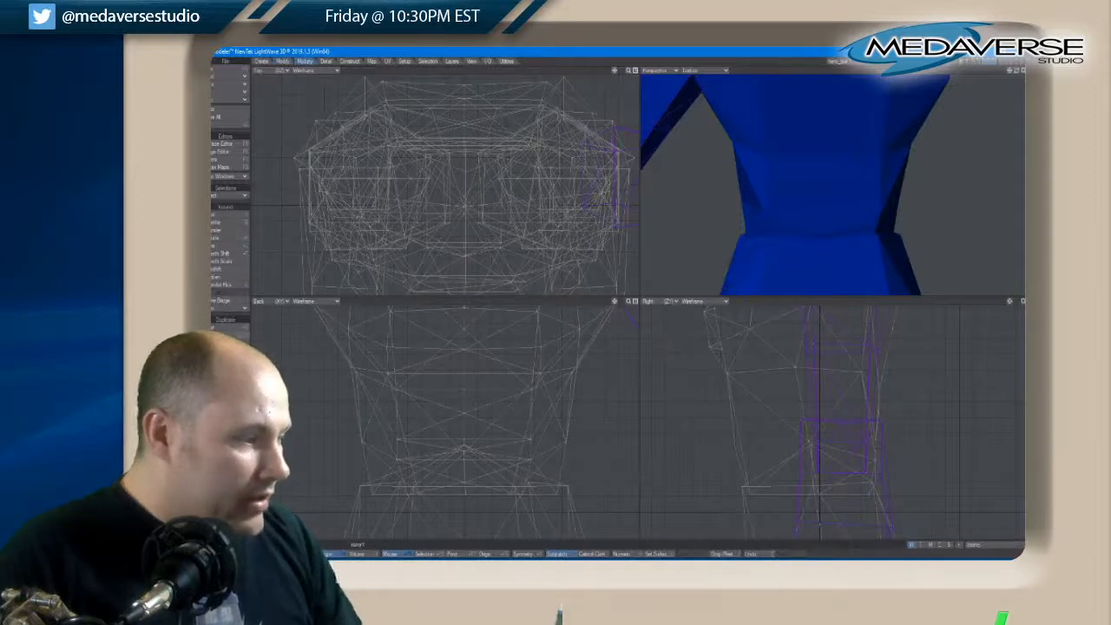
{"action": "left_click", "coordinate": [228, 326]}
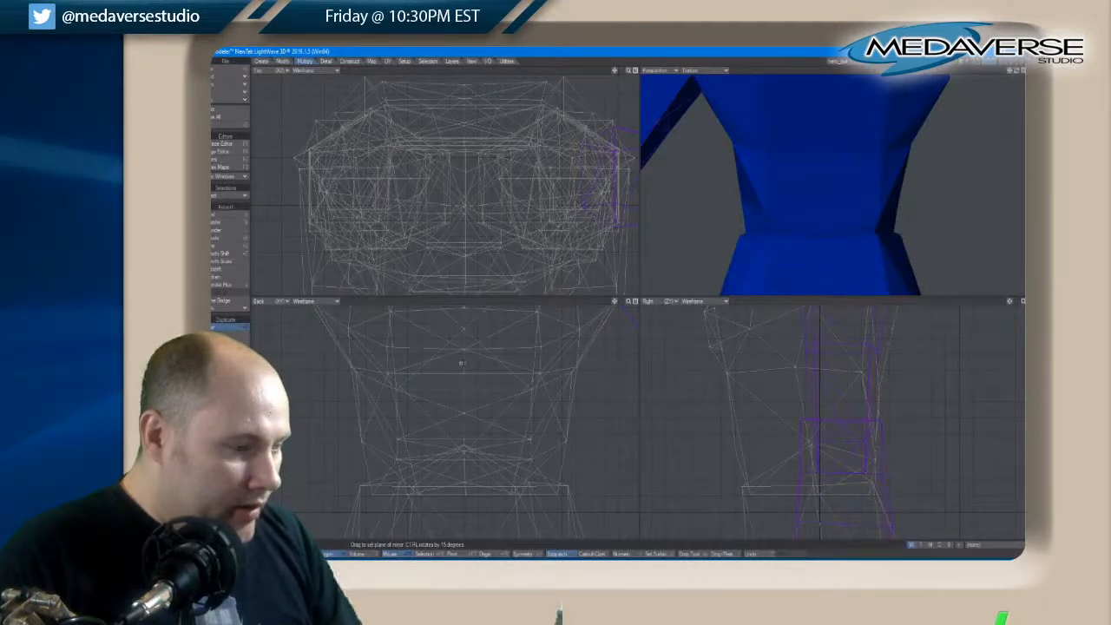
{"action": "left_click_drag", "start_coordinate": [460, 362], "coordinate": [461, 377]}
{"action": "key", "text": "space"}
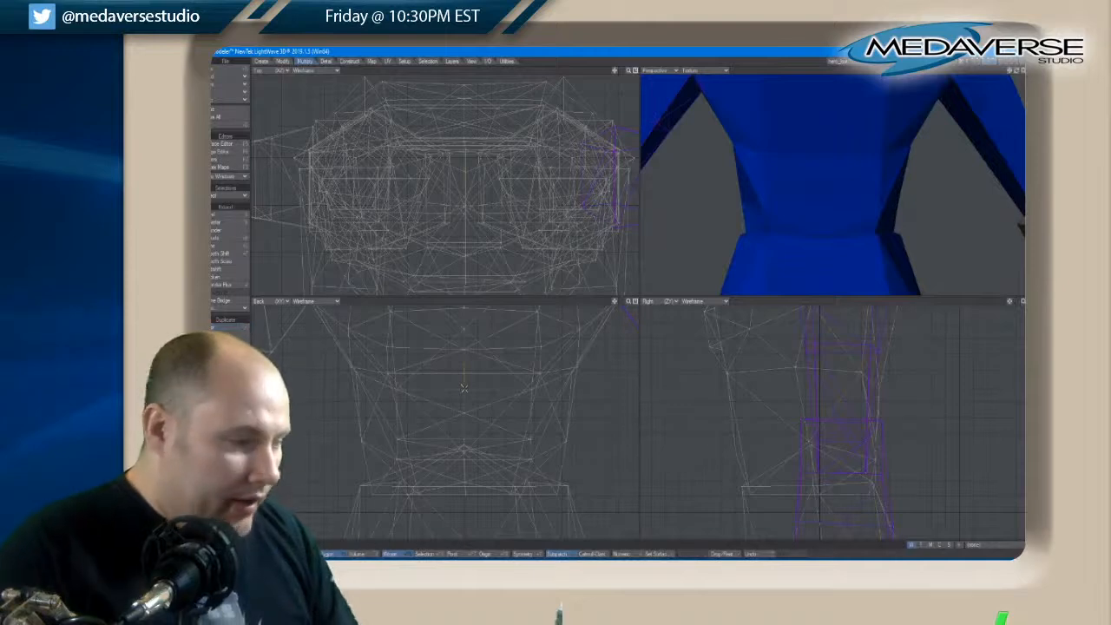
{"action": "key", "text": "a"}
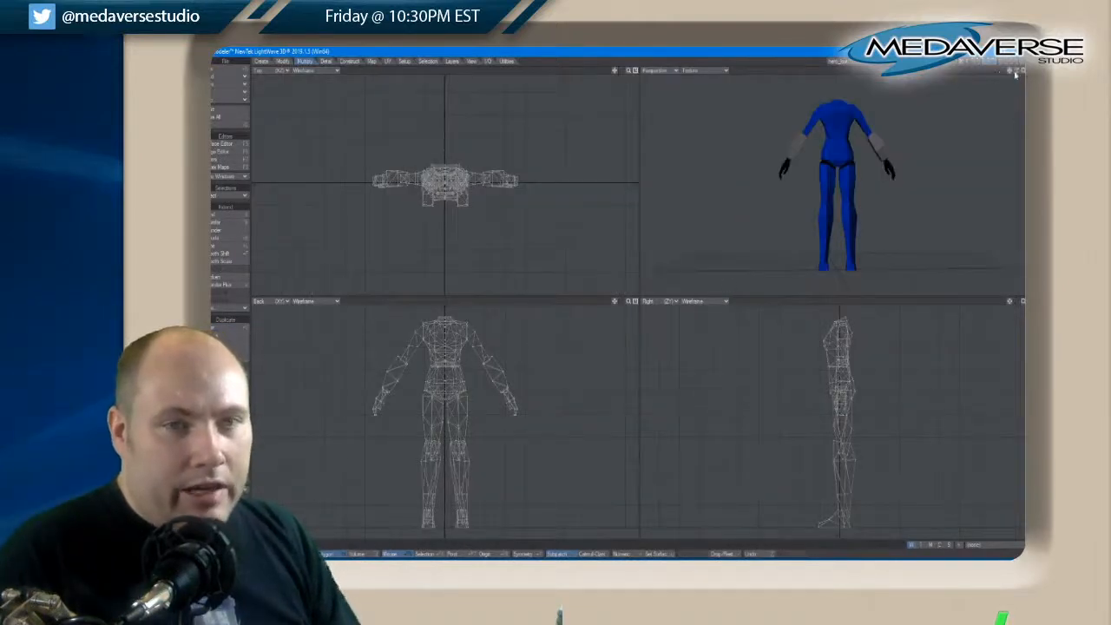
Select the outer points on the sides of the torso just above the waist and turn Symmetry on
{"action": "left_click_drag", "start_coordinate": [1015, 73], "coordinate": [1021, 73]}
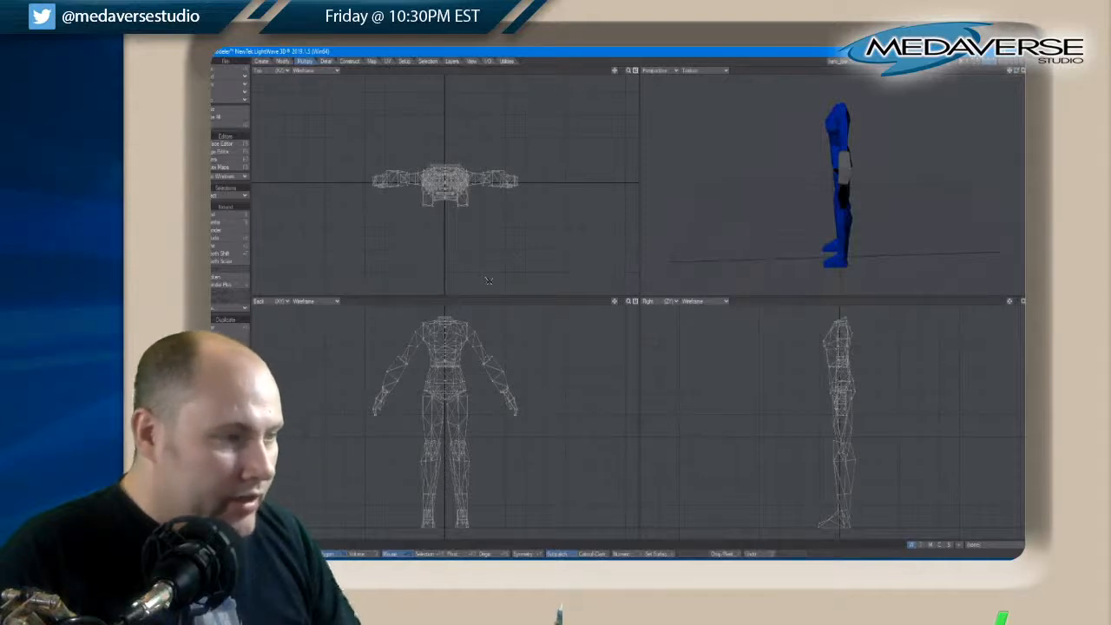
{"action": "mouse_move", "coordinate": [1018, 72]}
{"action": "left_mouse_down"}
{"action": "mouse_move", "coordinate": [1008, 73]}
{"action": "mouse_move", "coordinate": [1021, 73]}
{"action": "left_mouse_up"}
{"action": "scroll", "coordinate": [845, 146], "scroll_direction": "up", "scroll_amount": 5}
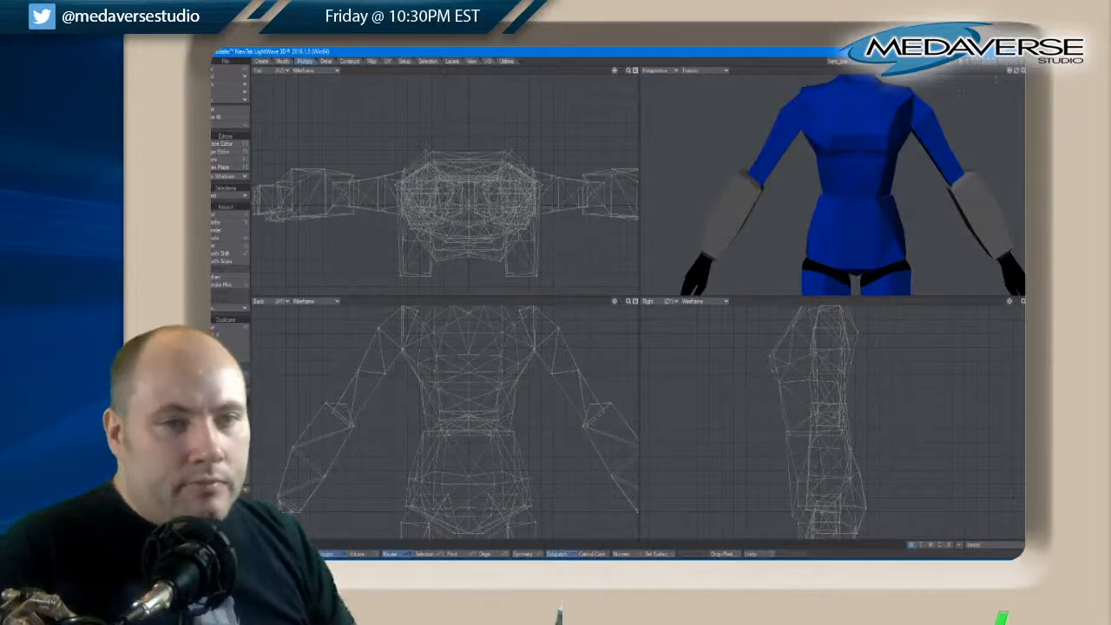
{"action": "left_click_drag", "start_coordinate": [1021, 75], "coordinate": [1019, 74]}
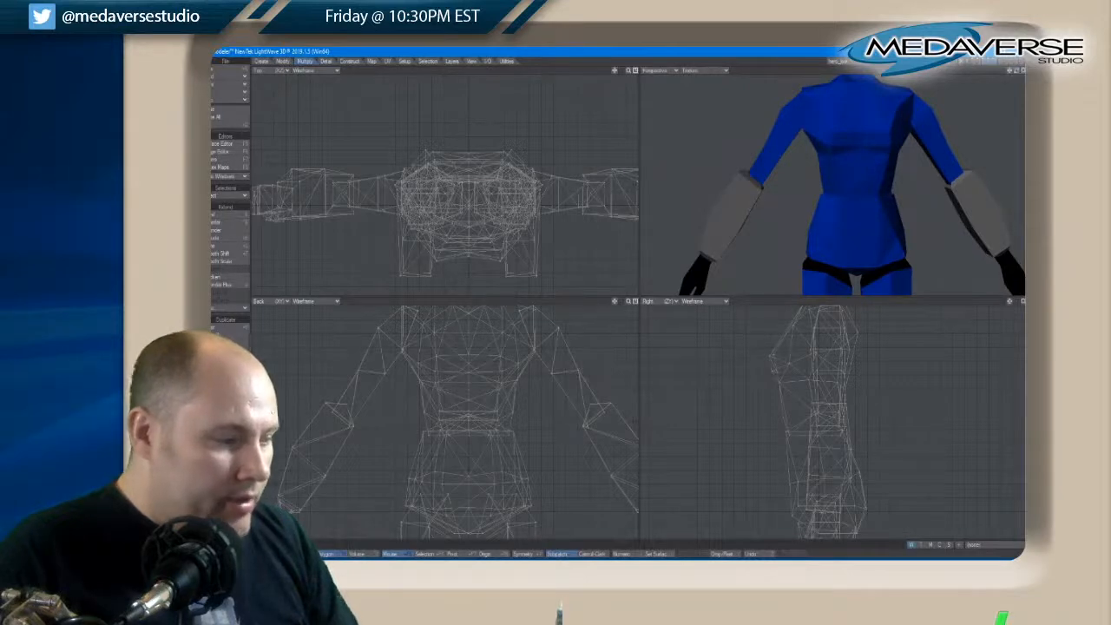
{"action": "left_click", "coordinate": [821, 179]}
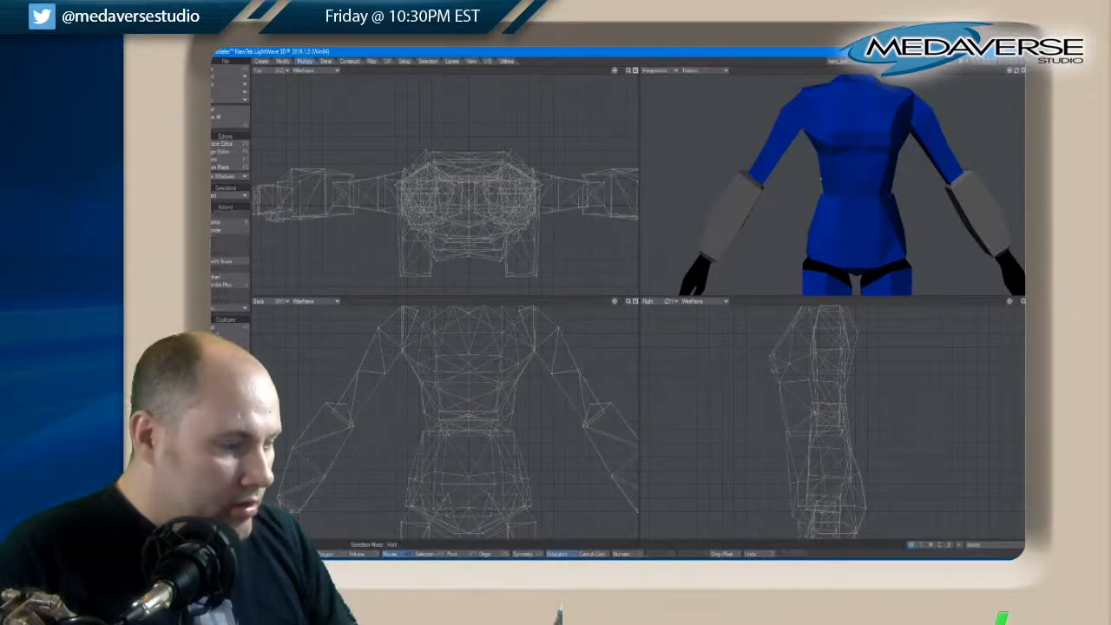
{"action": "key", "text": "t"}
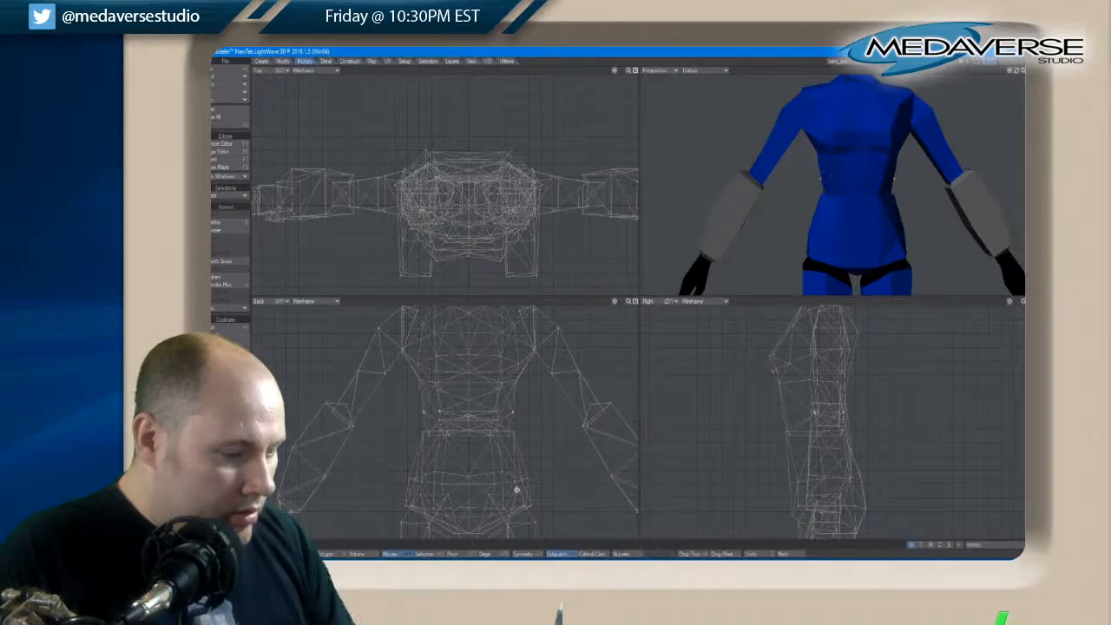
{"action": "left_click", "coordinate": [524, 552]}
{"action": "key", "text": "space"}
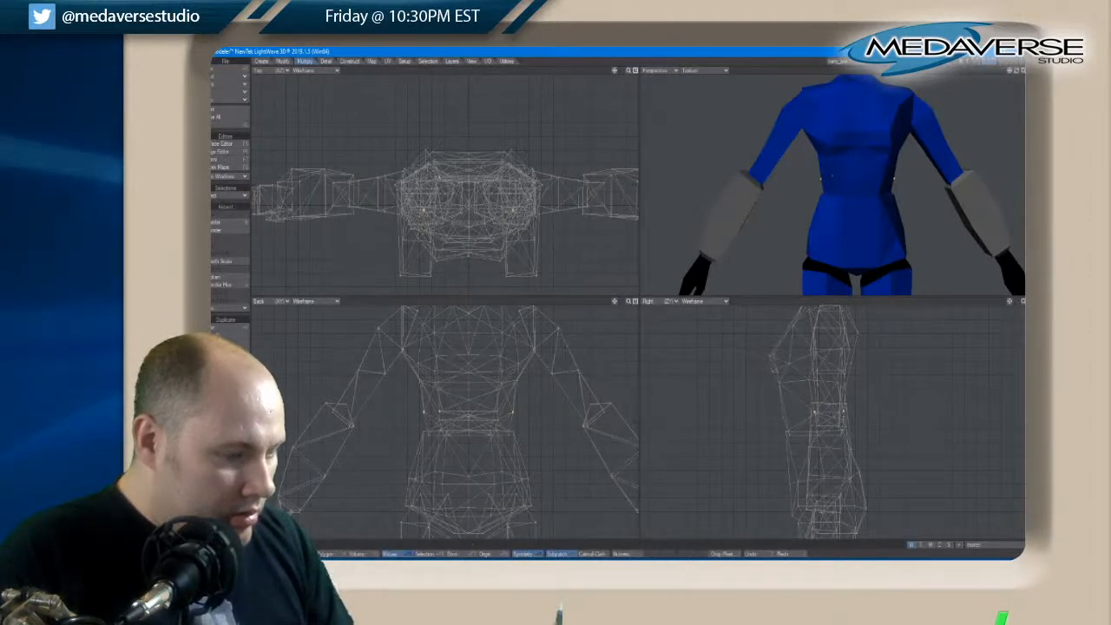
Move the selected side points slightly inward in the back view to narrow the waist, and clear the selection
{"action": "key", "text": "t"}
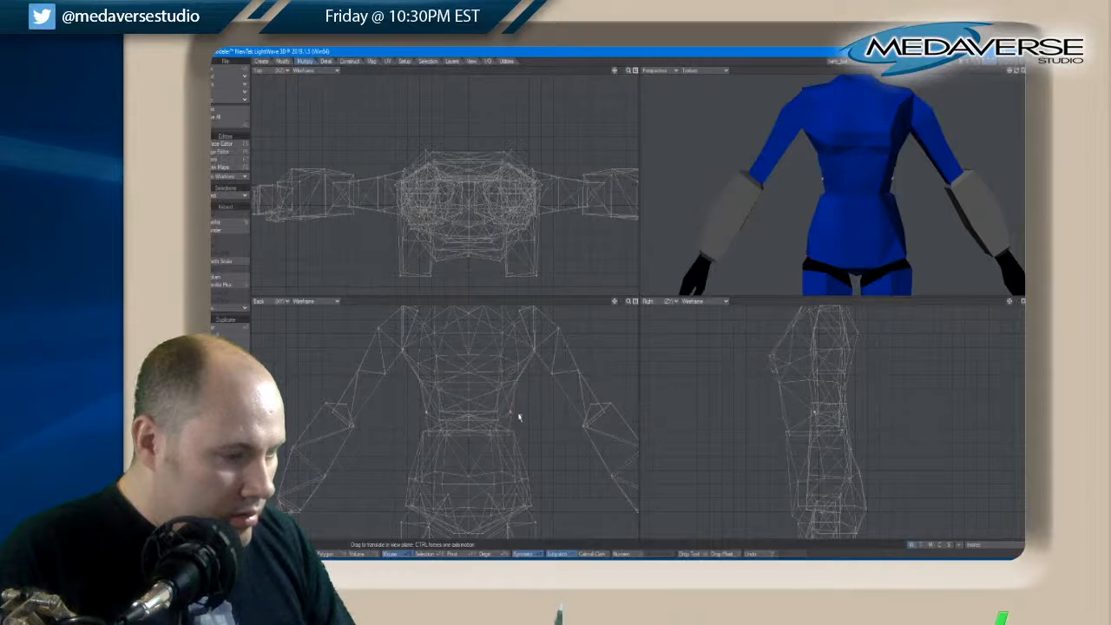
{"action": "key", "text": "space"}
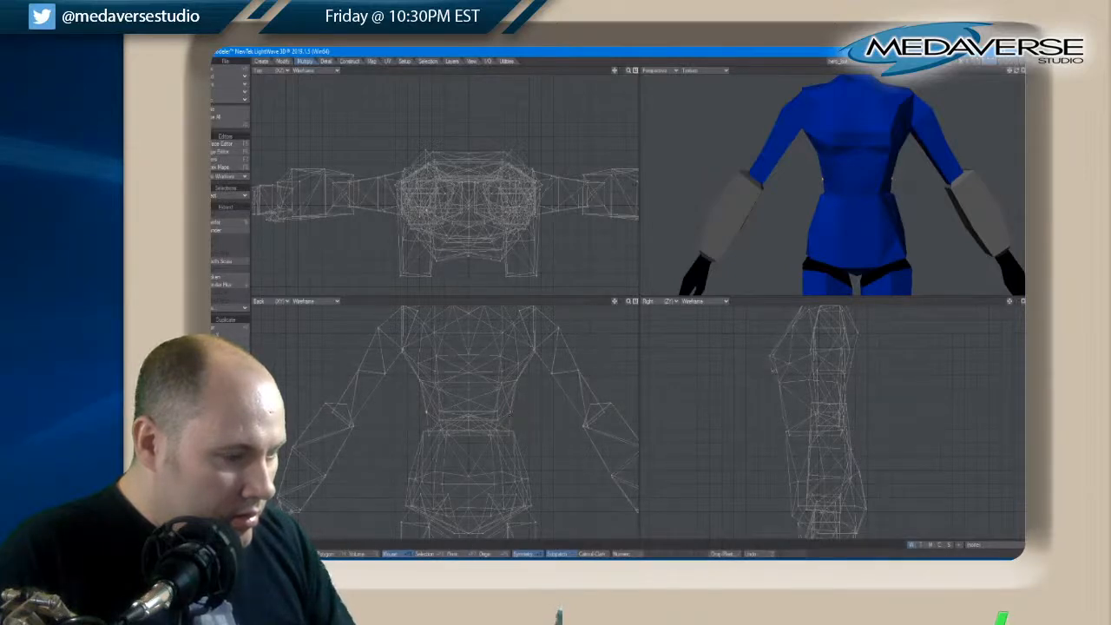
{"action": "key", "text": "space"}
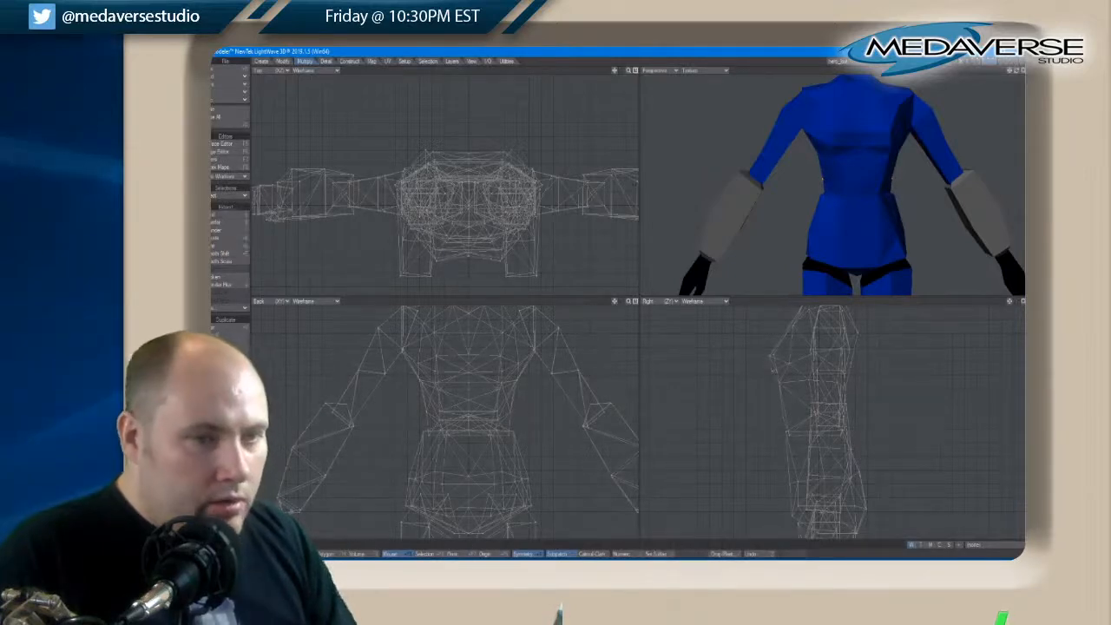
{"action": "left_click_drag", "start_coordinate": [1018, 73], "coordinate": [1017, 74]}
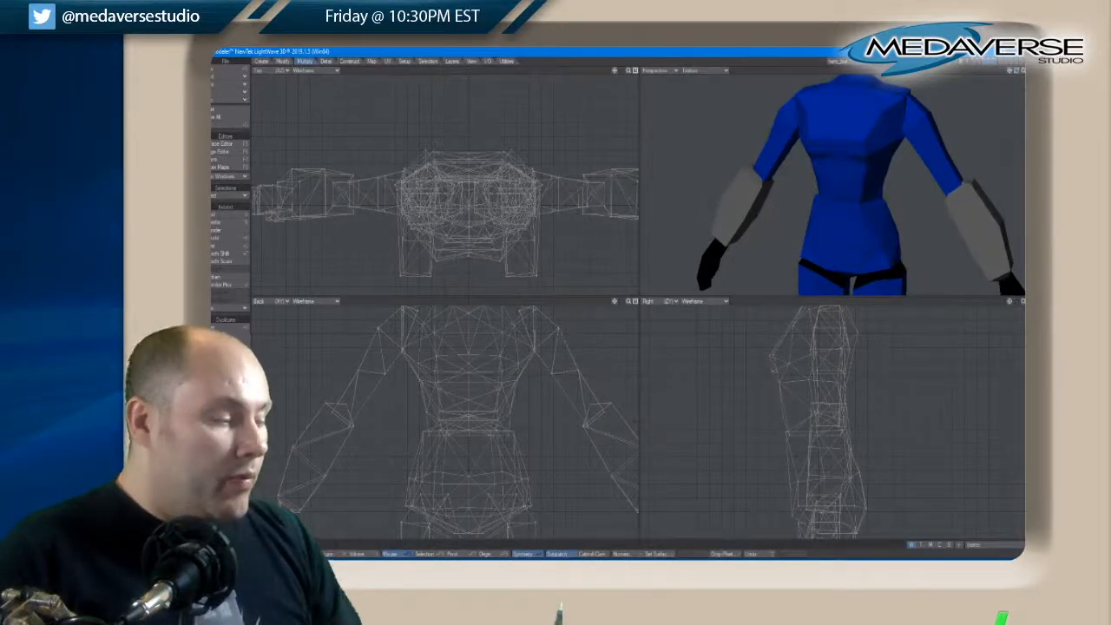
Add the hair and head layers to the foreground alongside the body and arms
{"action": "key", "text": "a"}
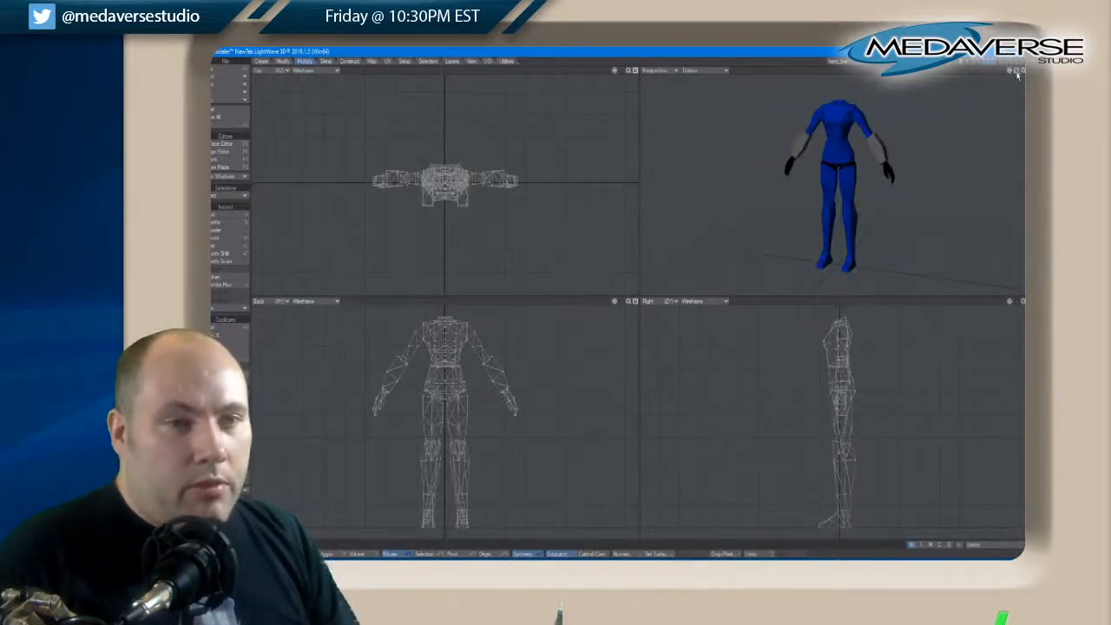
{"action": "left_click_drag", "start_coordinate": [1017, 75], "coordinate": [1018, 75]}
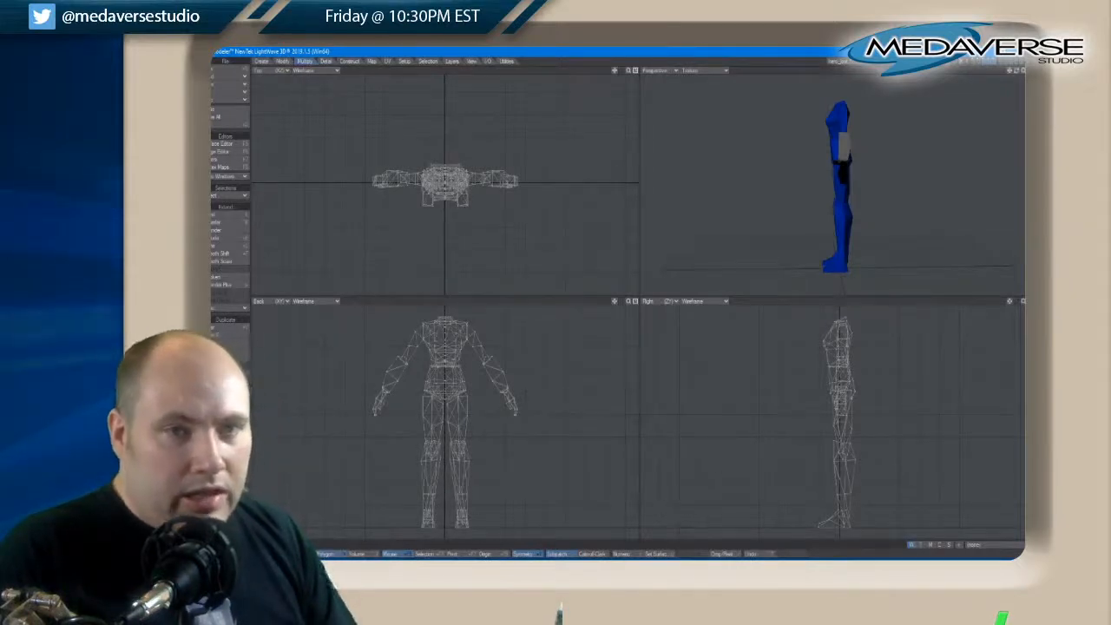
{"action": "left_click_drag", "start_coordinate": [1014, 72], "coordinate": [1017, 73]}
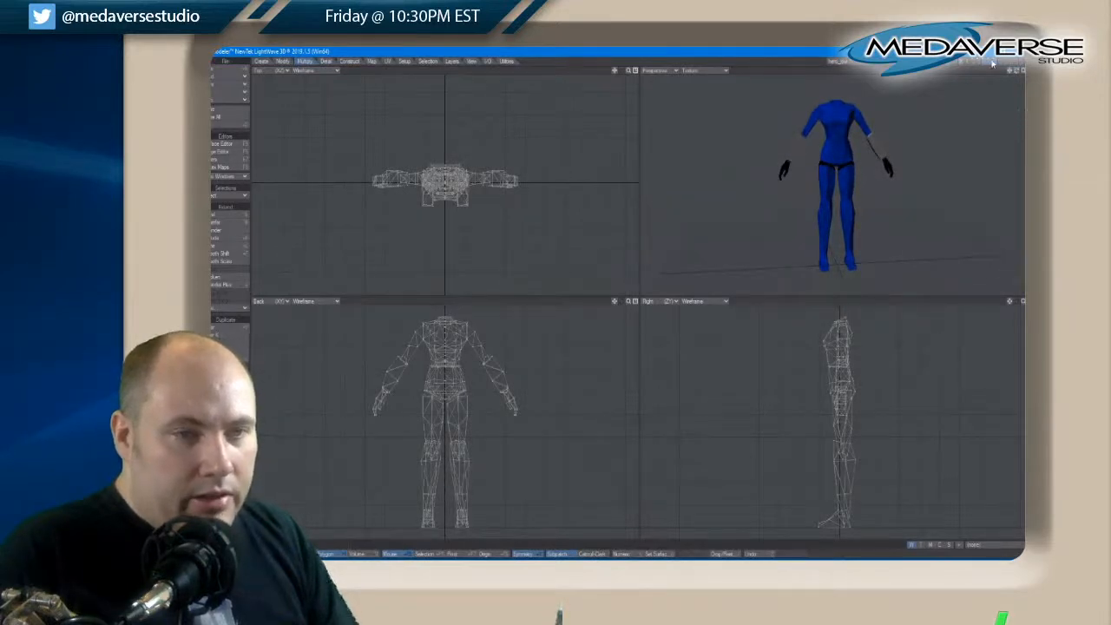
{"action": "left_click", "coordinate": [979, 62], "text": "shift"}
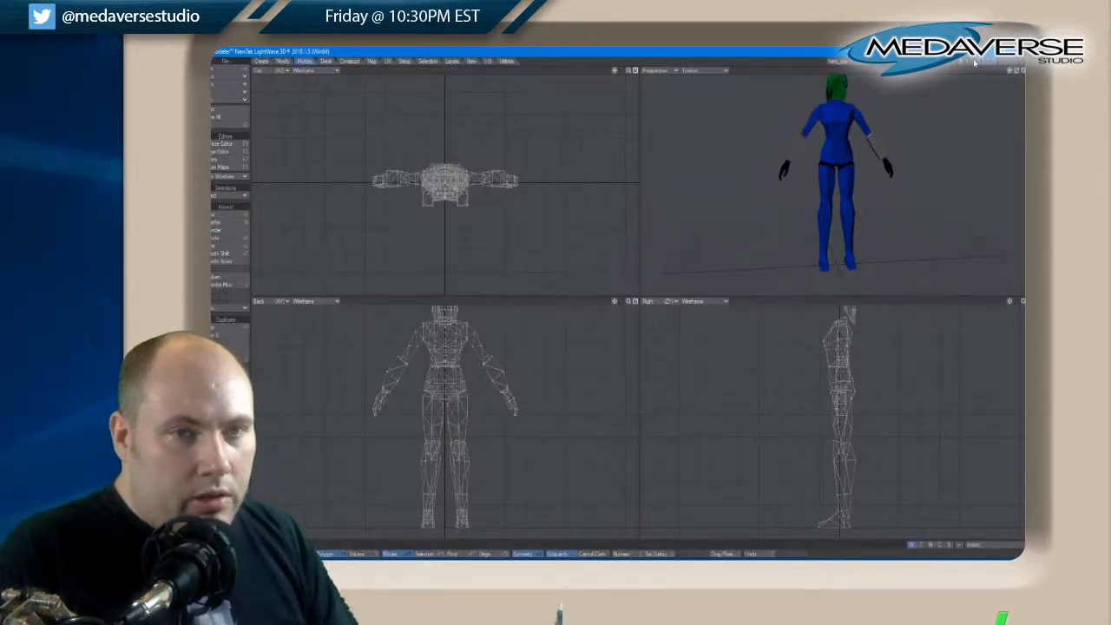
{"action": "left_click", "coordinate": [974, 61], "text": "shift"}
{"action": "left_click_drag", "start_coordinate": [1012, 71], "coordinate": [1005, 71]}
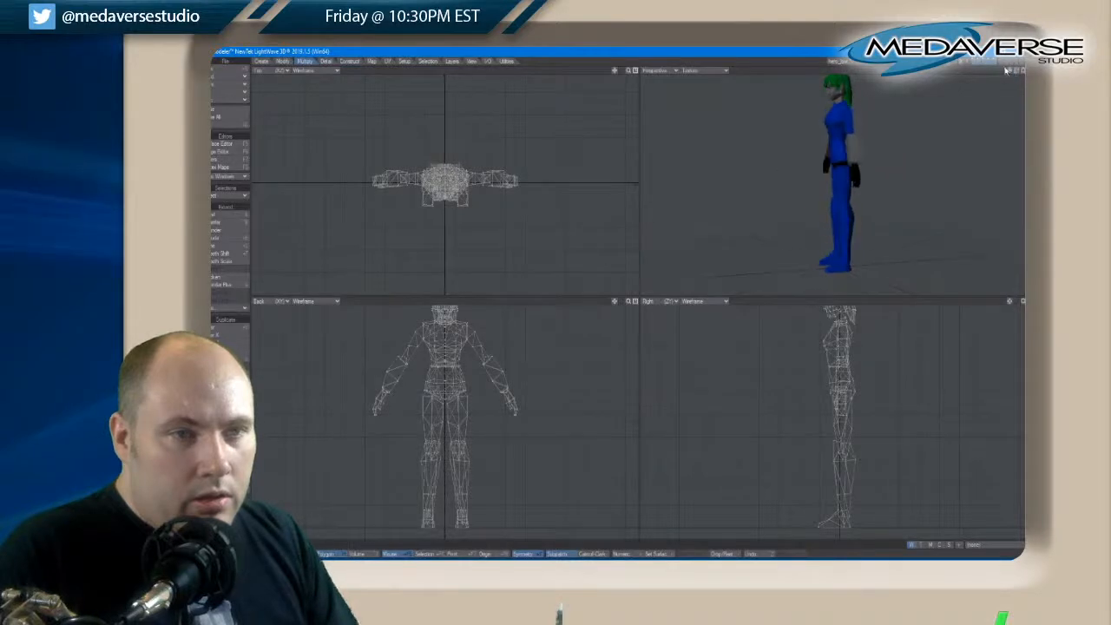
Isolate the head layer and assign the Skin surface to the head
{"action": "left_click", "coordinate": [971, 61]}
{"action": "key", "text": "q"}
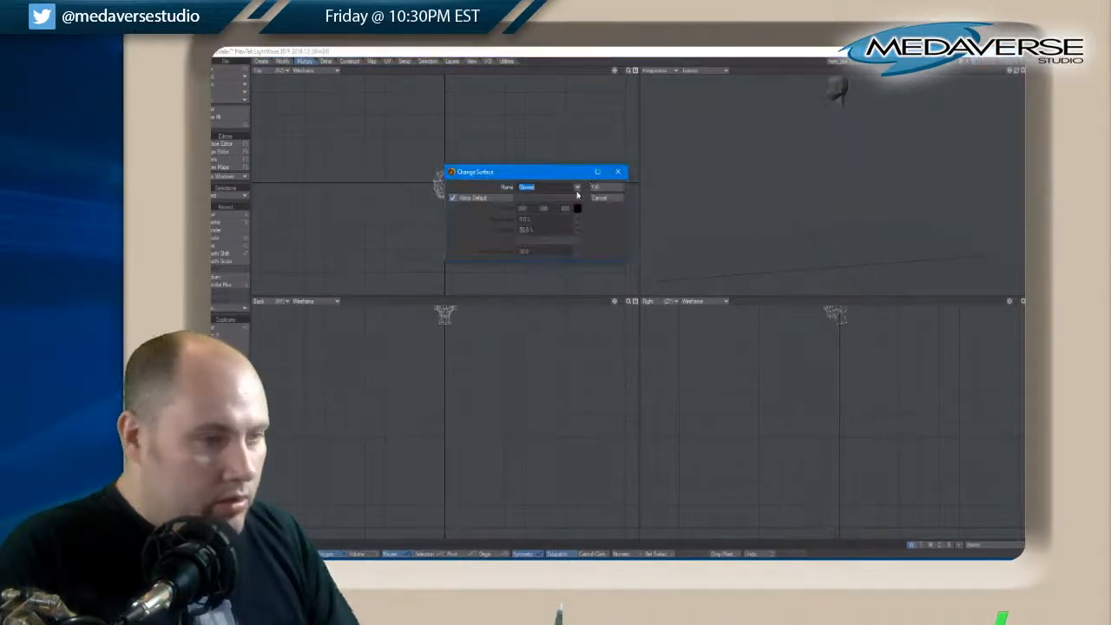
{"action": "left_click", "coordinate": [577, 188]}
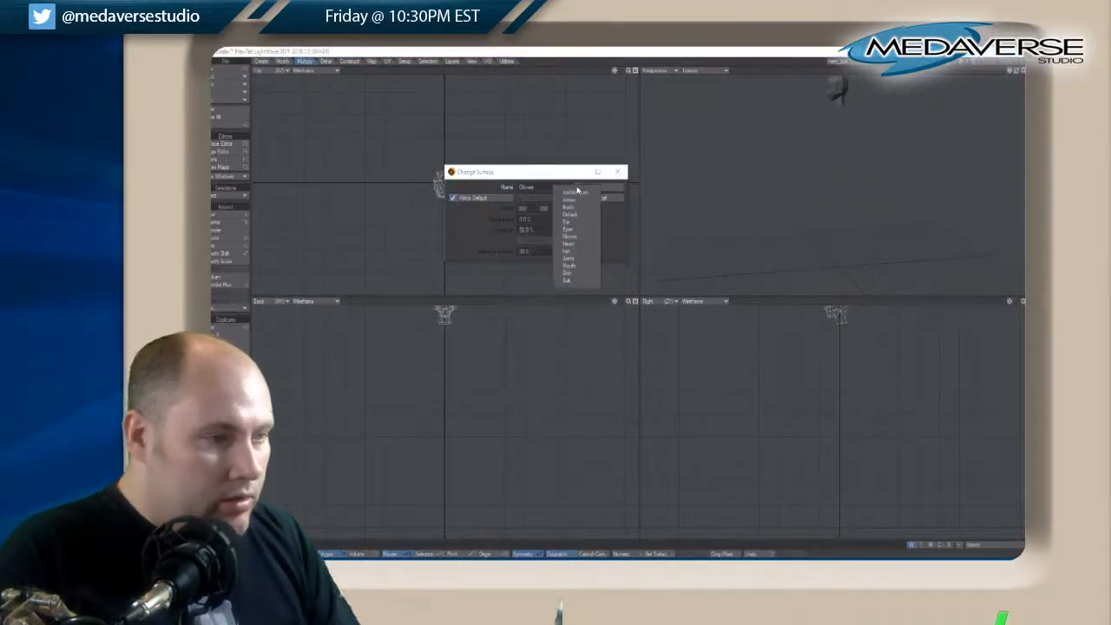
{"action": "left_click", "coordinate": [576, 276]}
{"action": "left_click", "coordinate": [597, 197]}
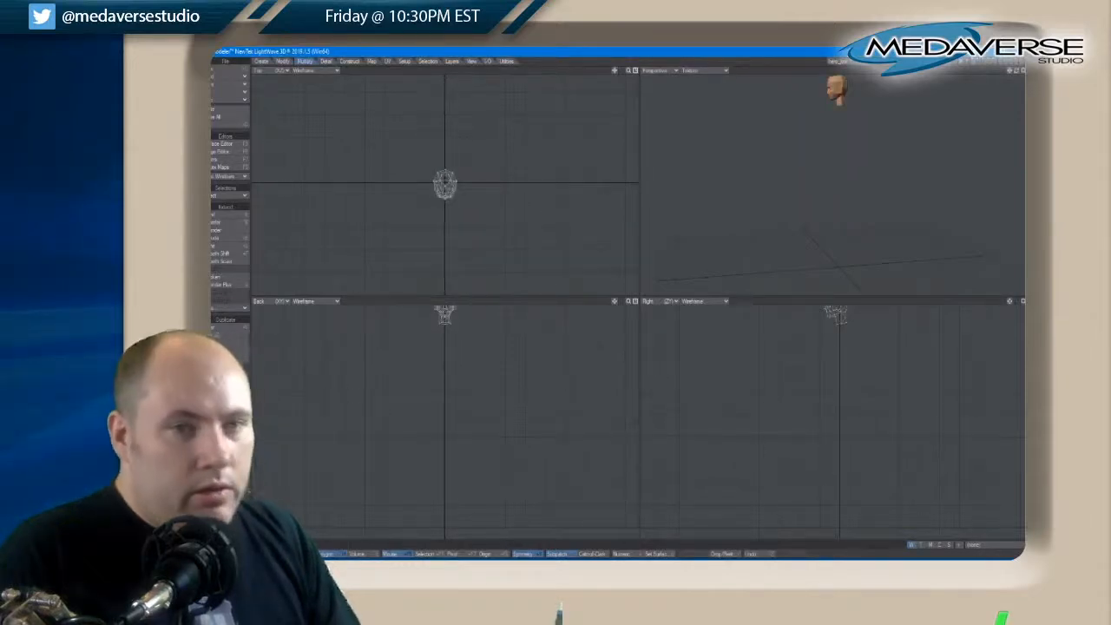
Bring the hair, torso, arm and leg layers back into the foreground with the head and fit the full figure
{"action": "left_click", "coordinate": [977, 62], "text": "shift"}
{"action": "left_click", "coordinate": [982, 61], "text": "shift"}
{"action": "left_click", "coordinate": [988, 62], "text": "shift"}
{"action": "left_click", "coordinate": [994, 61], "text": "shift"}
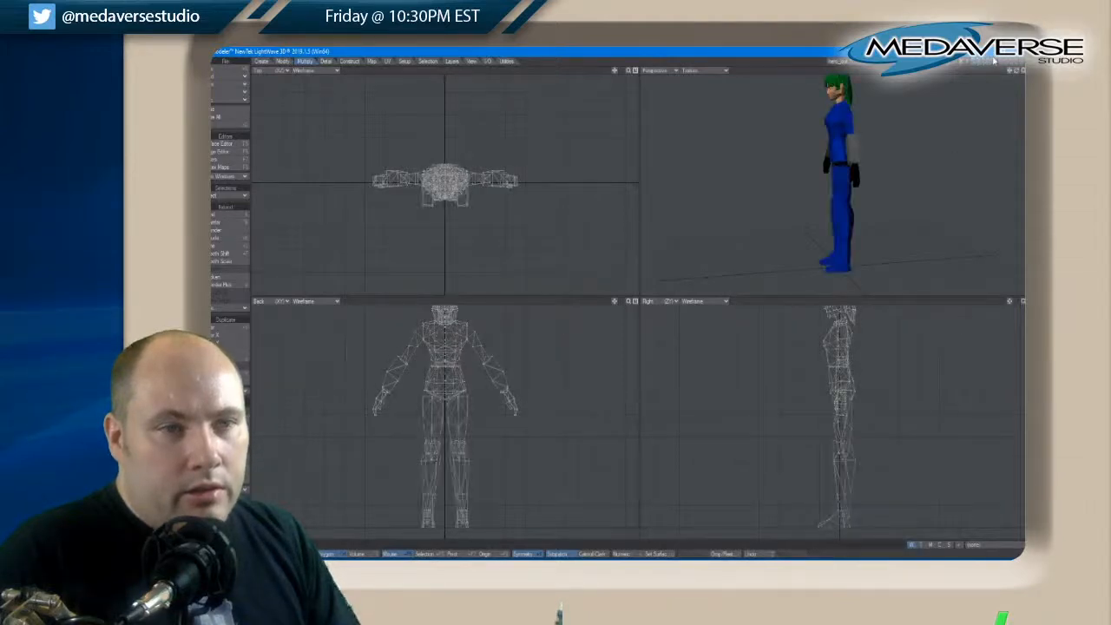
{"action": "key", "text": "a"}
{"action": "left_click_drag", "start_coordinate": [1016, 72], "coordinate": [1017, 74]}
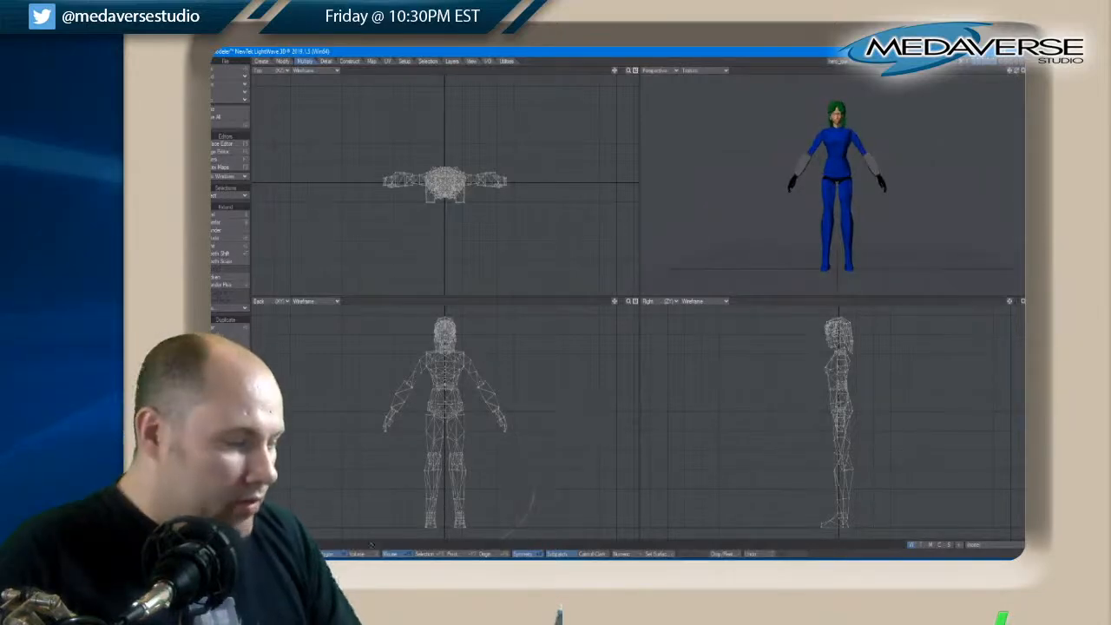
Check the whole figure and the connected hair geometry by selecting each in turn and clearing the selection
{"action": "right_click_drag", "start_coordinate": [565, 339], "coordinate": [553, 488]}
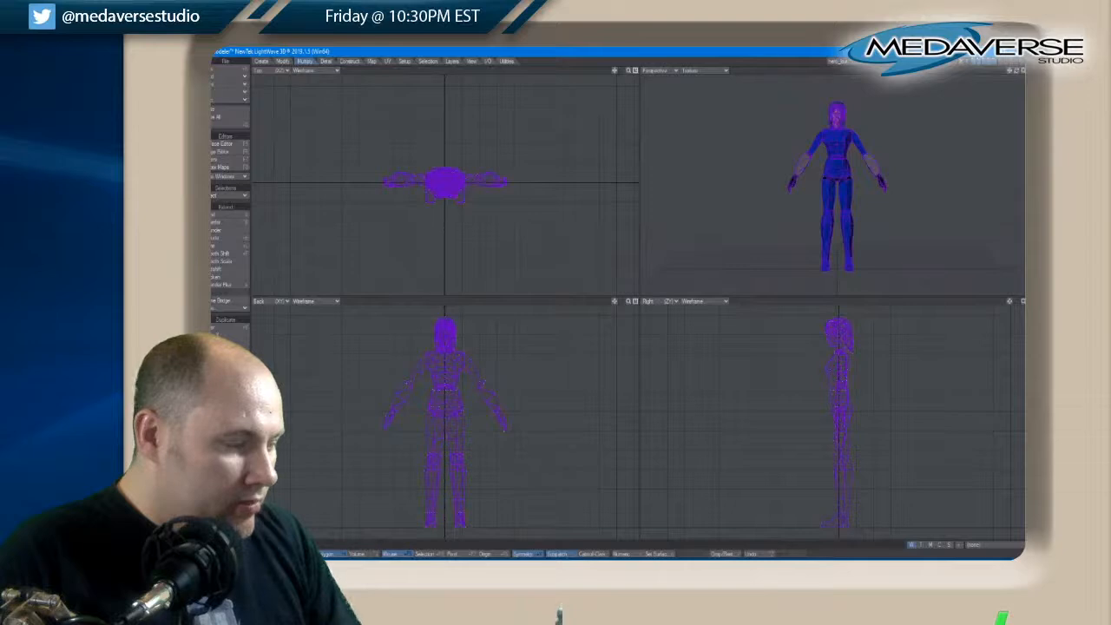
{"action": "key", "text": "slash"}
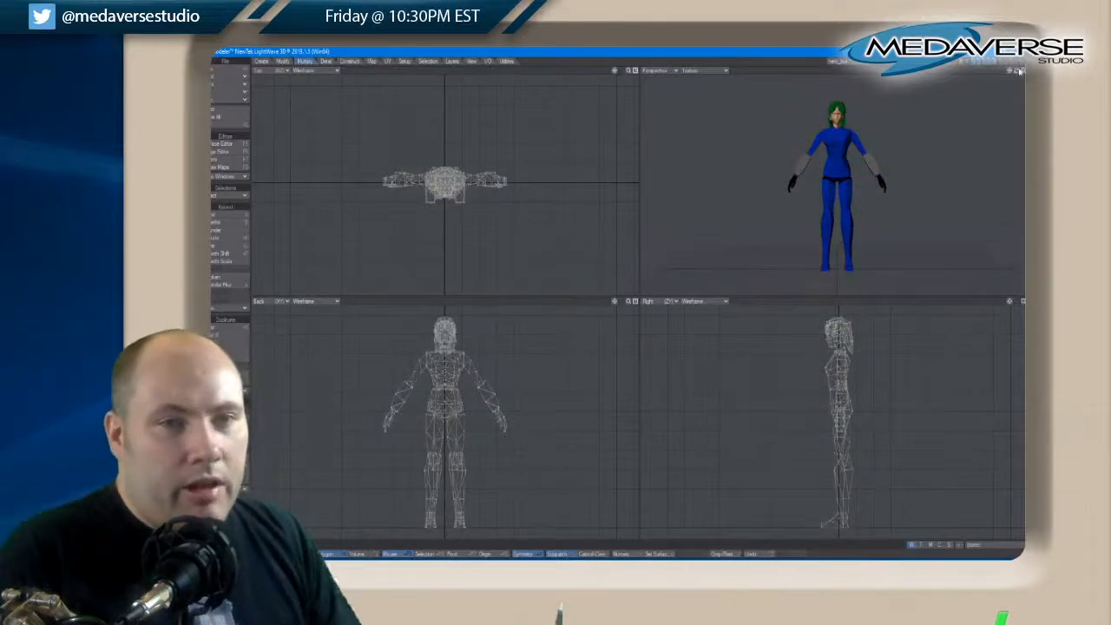
{"action": "left_click_drag", "start_coordinate": [1019, 71], "coordinate": [1017, 74]}
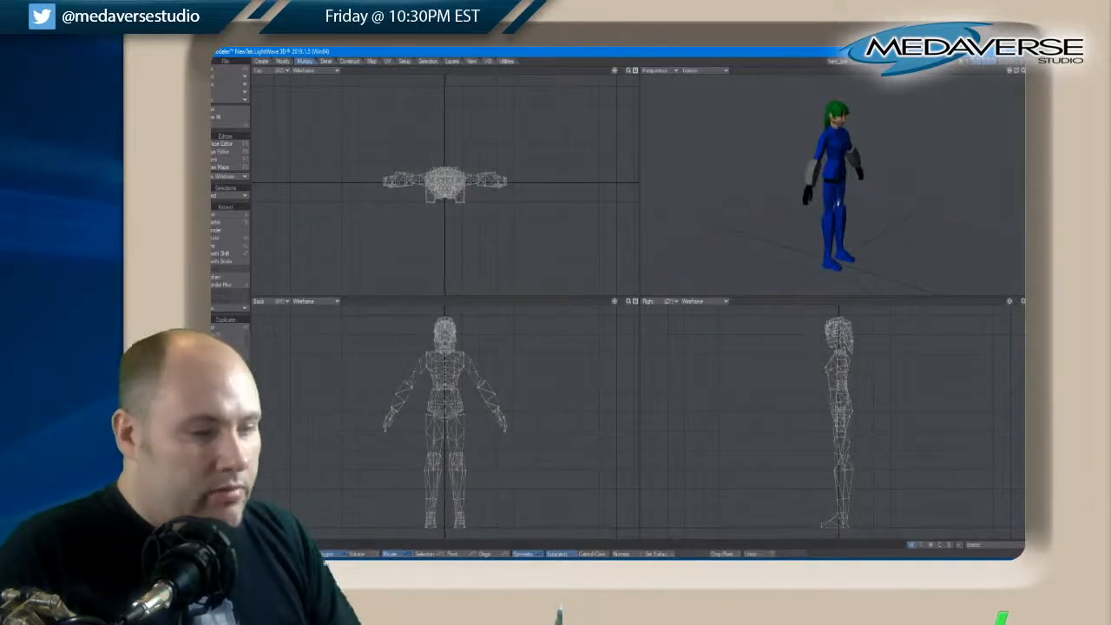
{"action": "left_click_drag", "start_coordinate": [842, 338], "coordinate": [851, 344]}
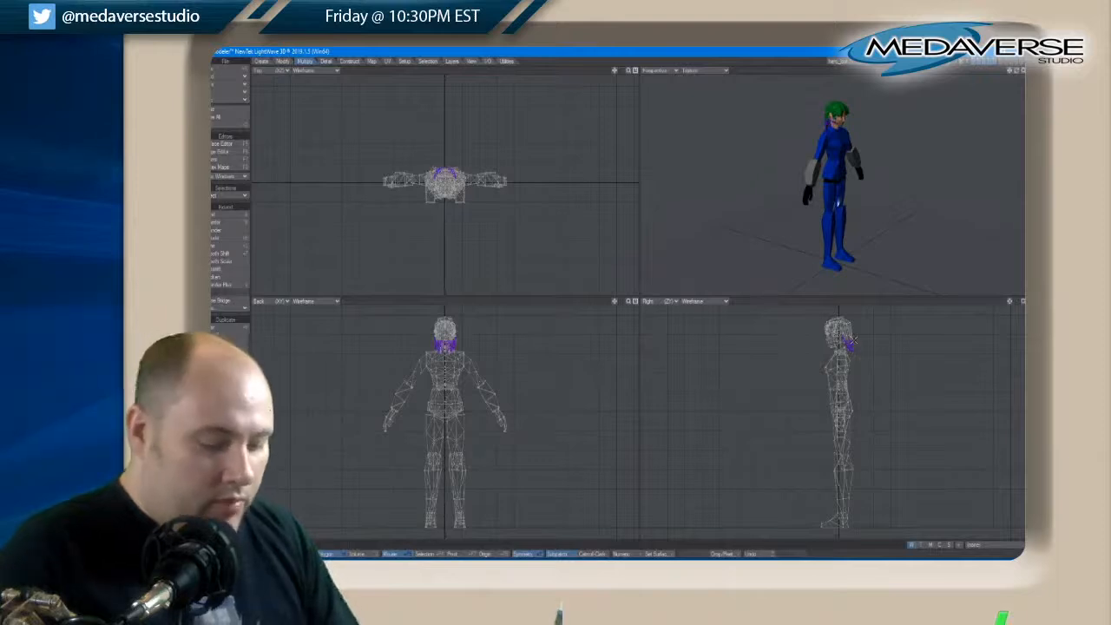
{"action": "key", "text": "bracketright"}
{"action": "key", "text": "slash"}
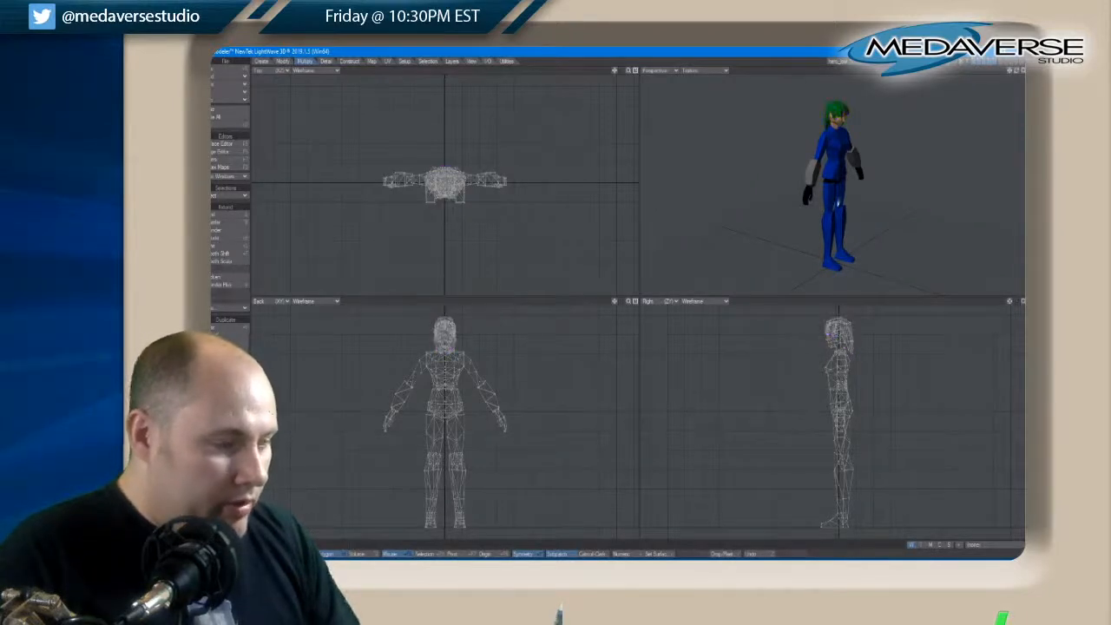
Examine the complete figure from the front, and isolate the head layer to examine the face and neck
{"action": "left_click_drag", "start_coordinate": [1017, 74], "coordinate": [1017, 75]}
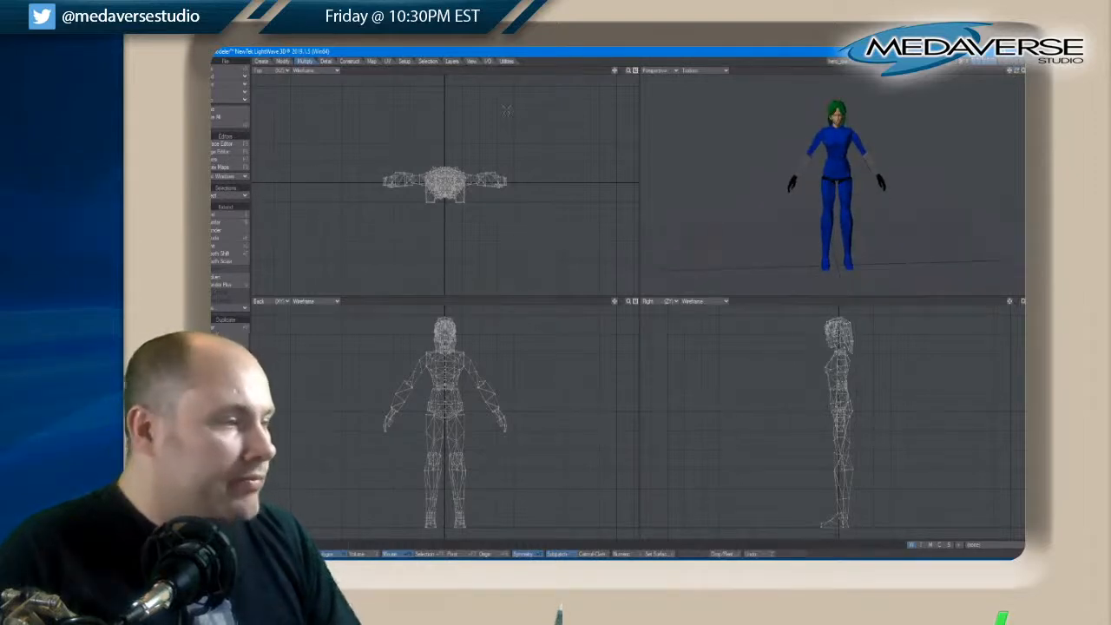
{"action": "scroll", "coordinate": [972, 93], "scroll_direction": "up", "scroll_amount": 4}
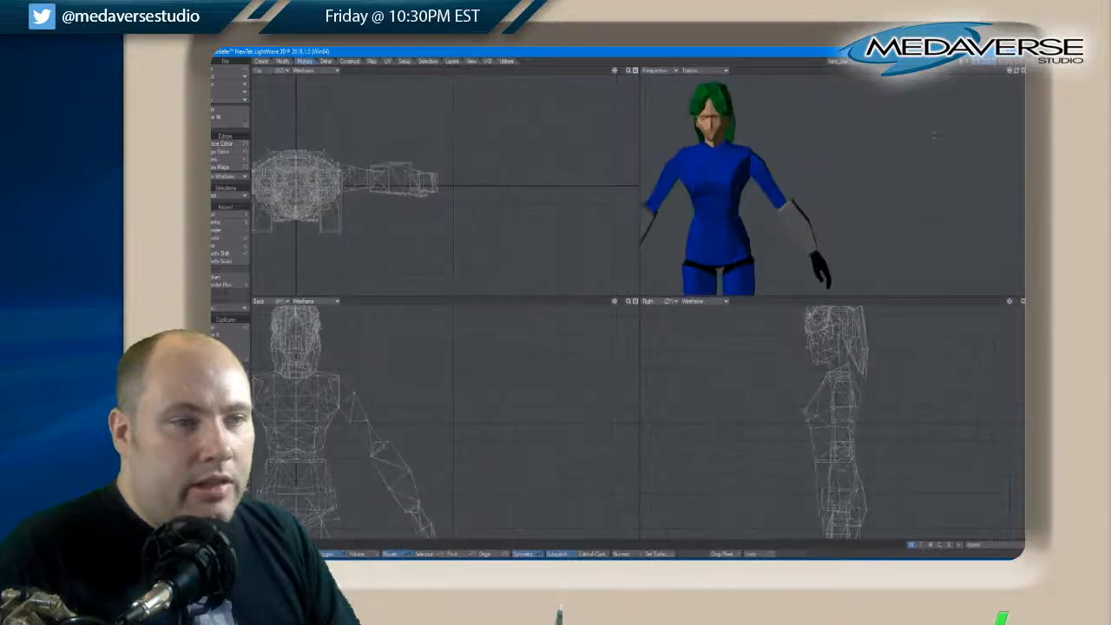
{"action": "key", "text": "a"}
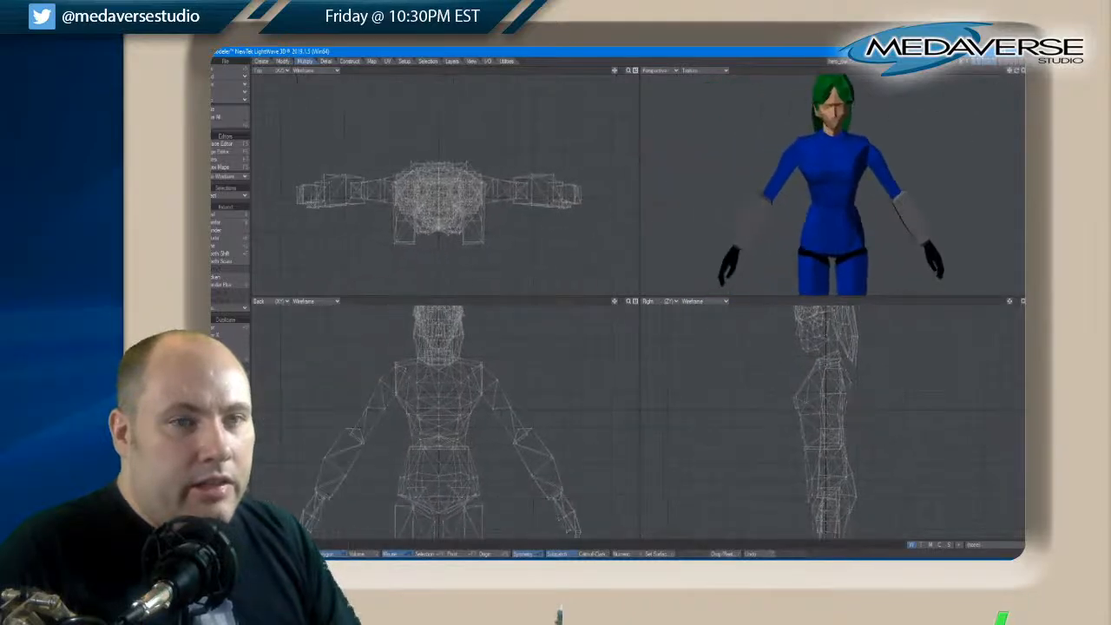
{"action": "left_click_drag", "start_coordinate": [1019, 77], "coordinate": [1020, 76]}
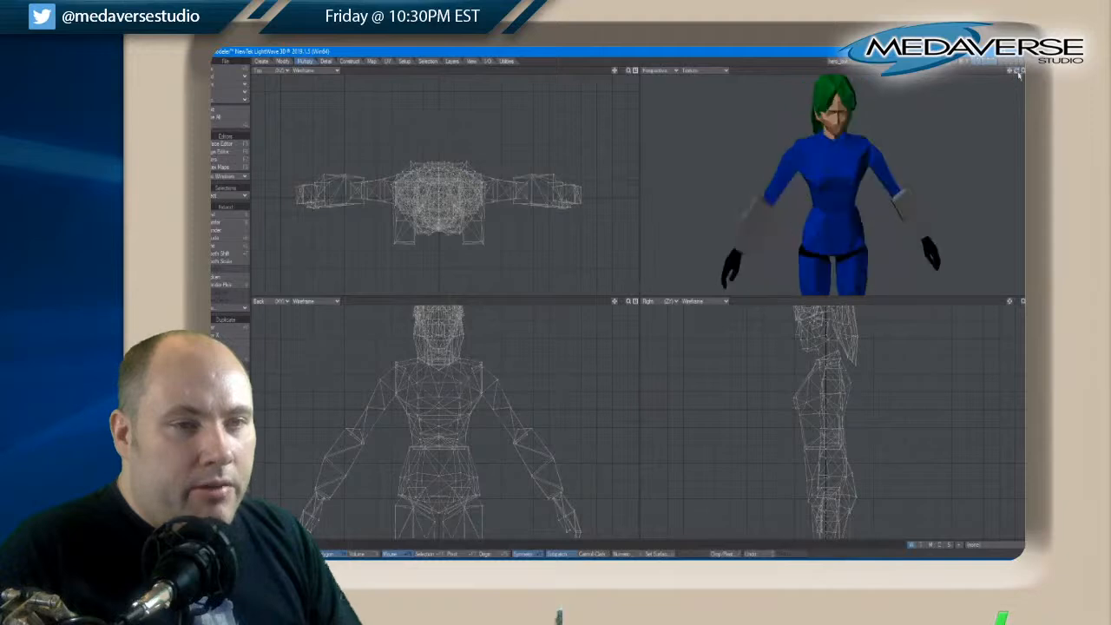
{"action": "left_click", "coordinate": [973, 62]}
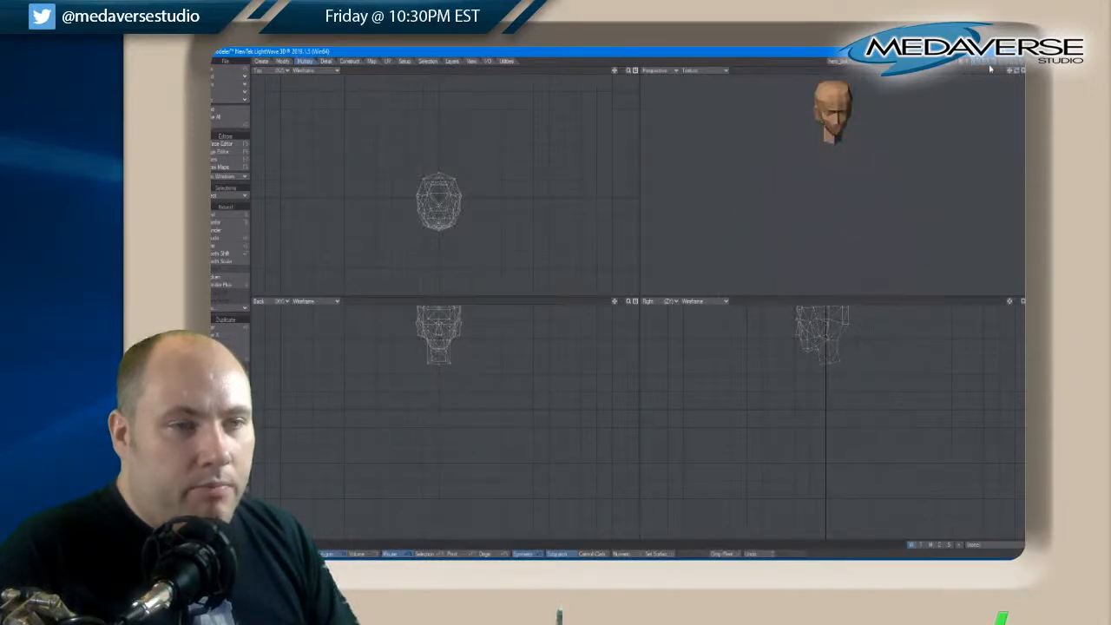
{"action": "left_click_drag", "start_coordinate": [1017, 71], "coordinate": [1018, 72]}
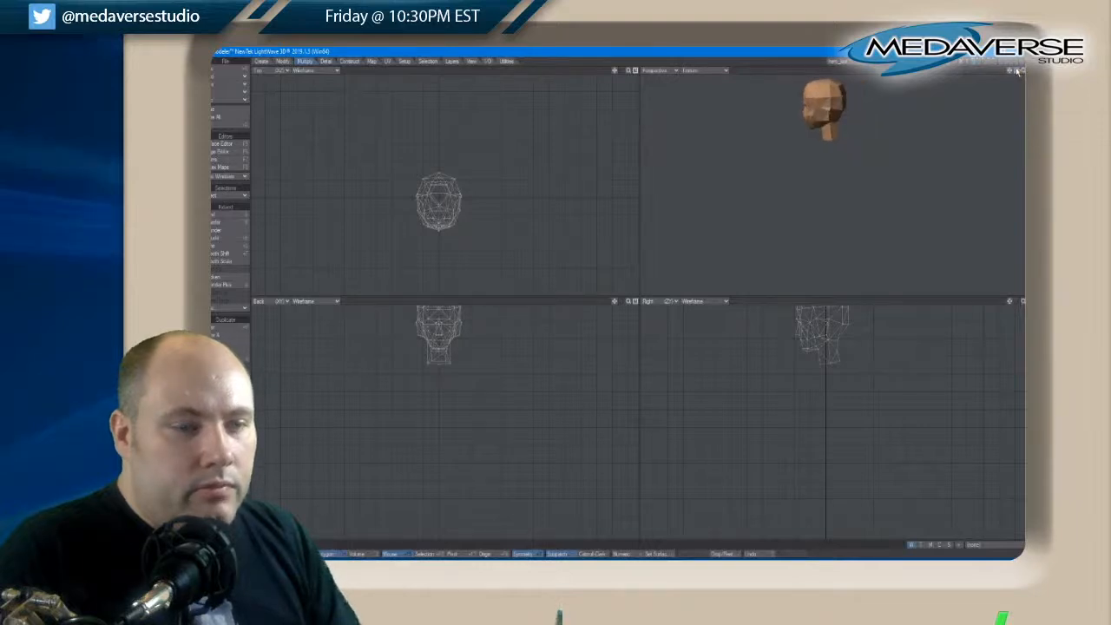
{"action": "key", "text": "a"}
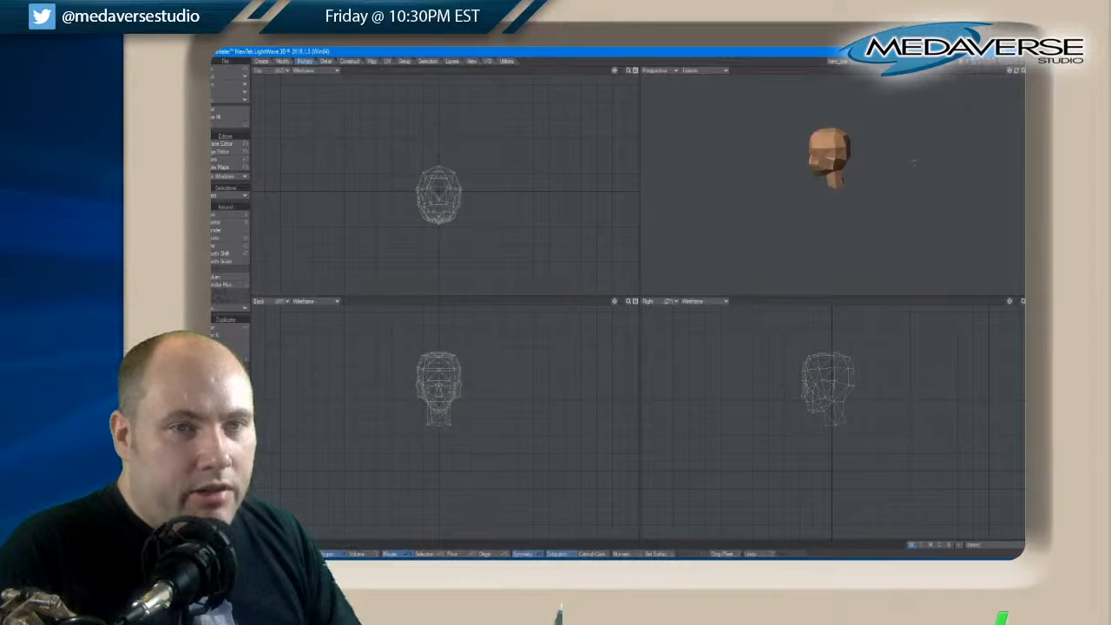
Restore the hair and body layers around the head and enlarge the perspective view to fill the workspace
{"action": "left_click", "coordinate": [977, 60]}
{"action": "left_click", "coordinate": [984, 61]}
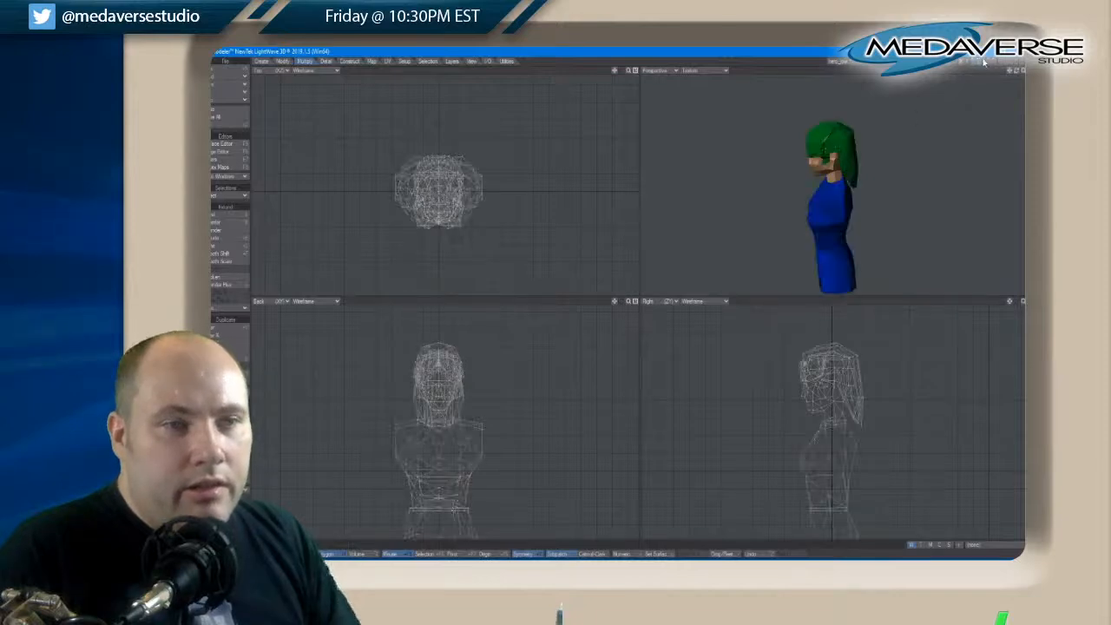
{"action": "left_click", "coordinate": [990, 61]}
{"action": "left_click", "coordinate": [996, 62]}
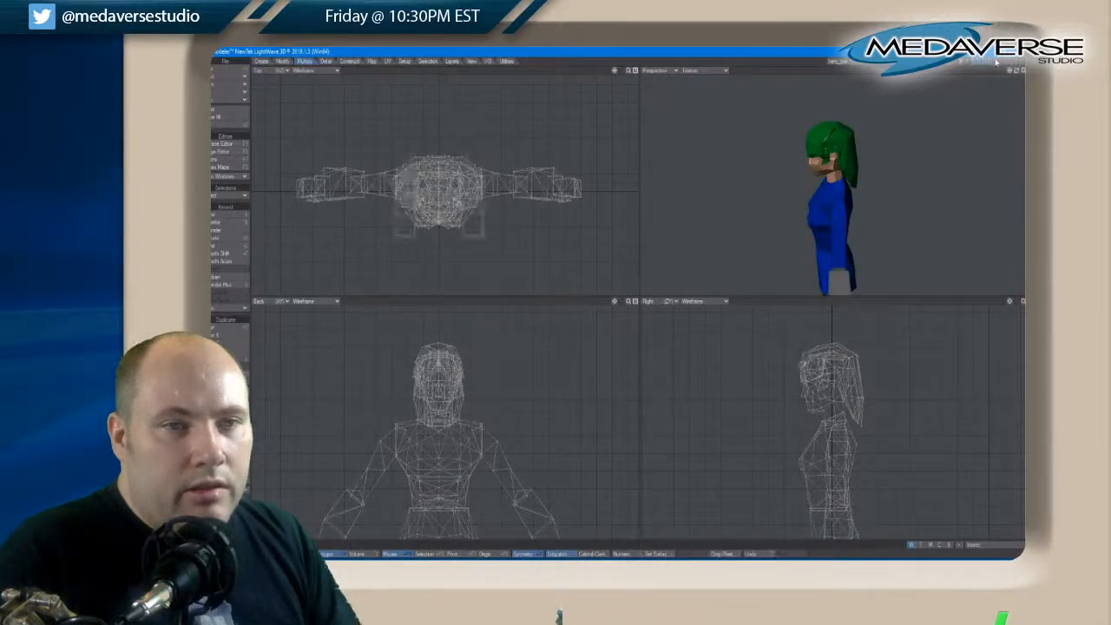
{"action": "left_click_drag", "start_coordinate": [1016, 72], "coordinate": [1016, 72]}
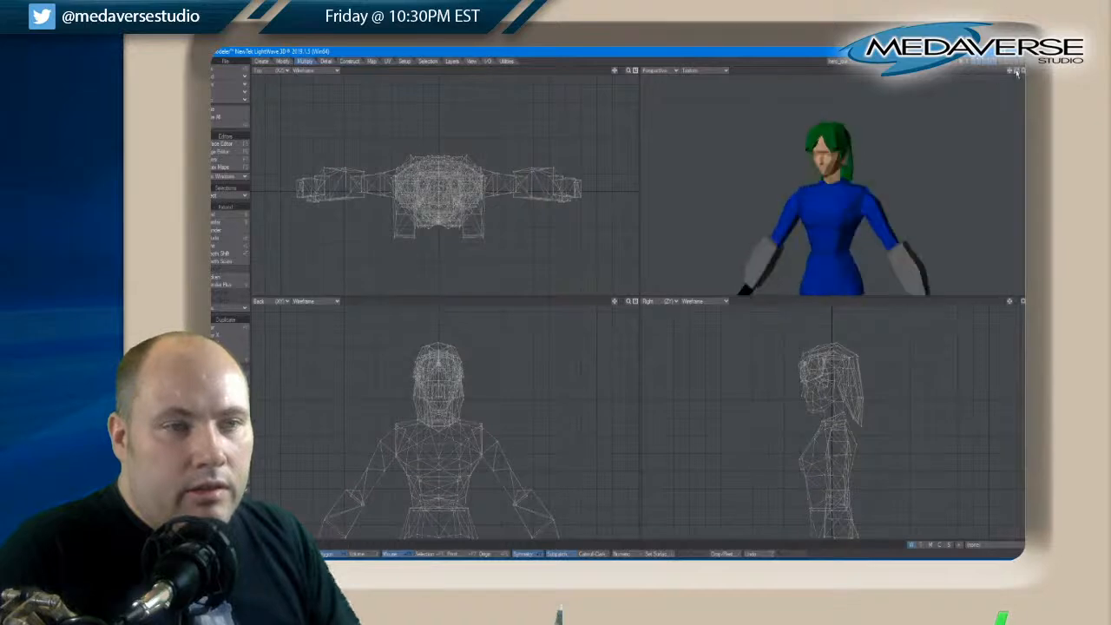
{"action": "key", "text": "a"}
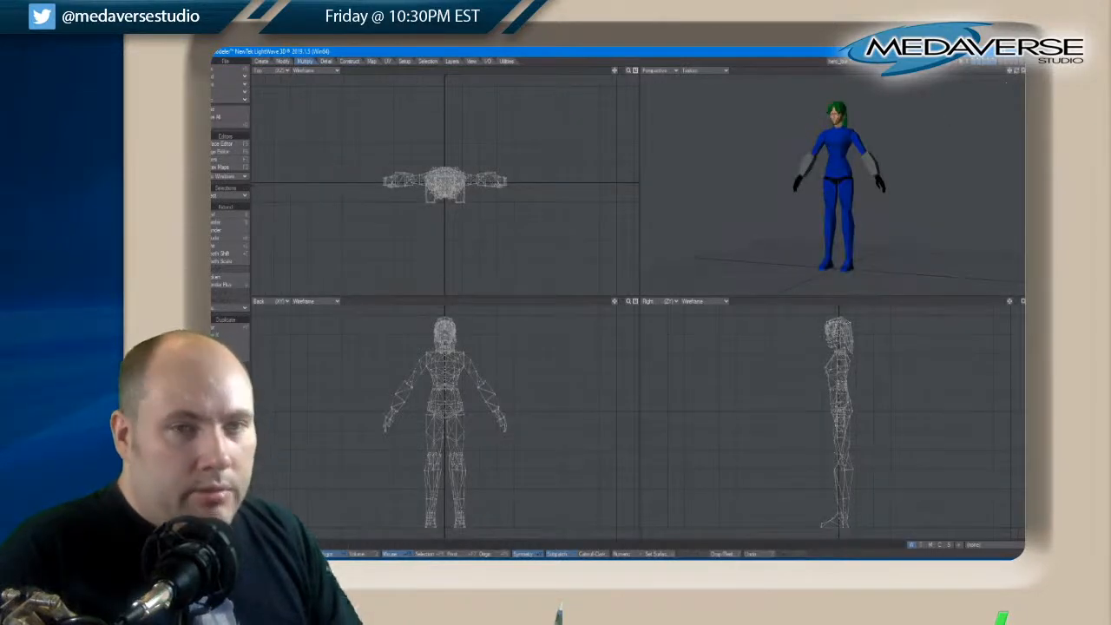
{"action": "left_click", "coordinate": [1023, 71]}
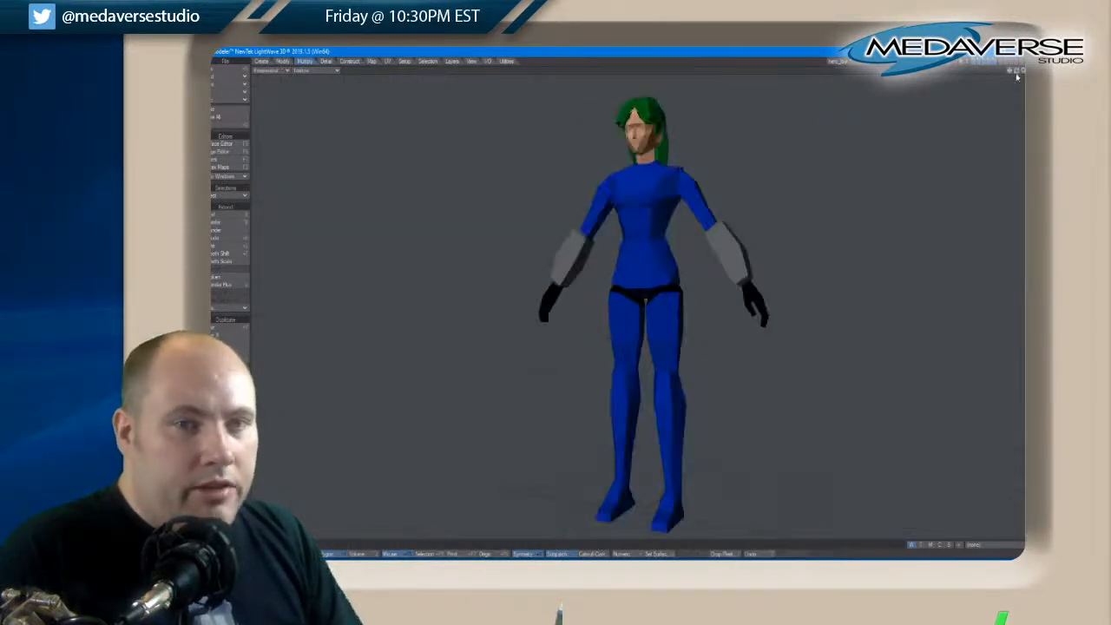
{"action": "left_click_drag", "start_coordinate": [1017, 77], "coordinate": [1017, 76]}
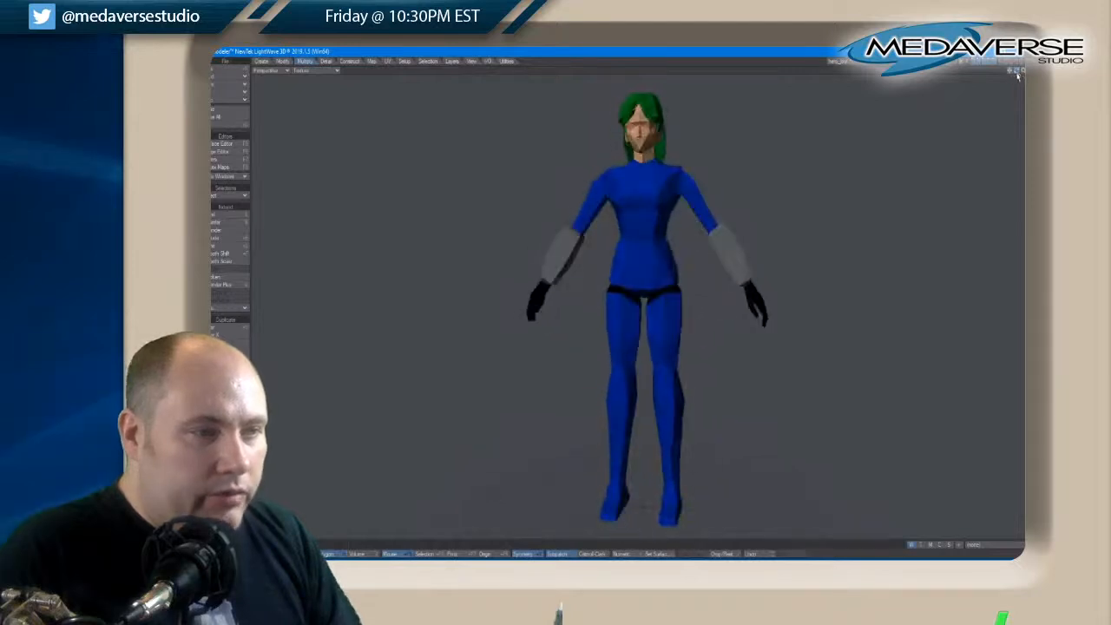
Try SubPatch subdivision on the whole figure and switch it back to plain polygons
{"action": "key", "text": "Tab"}
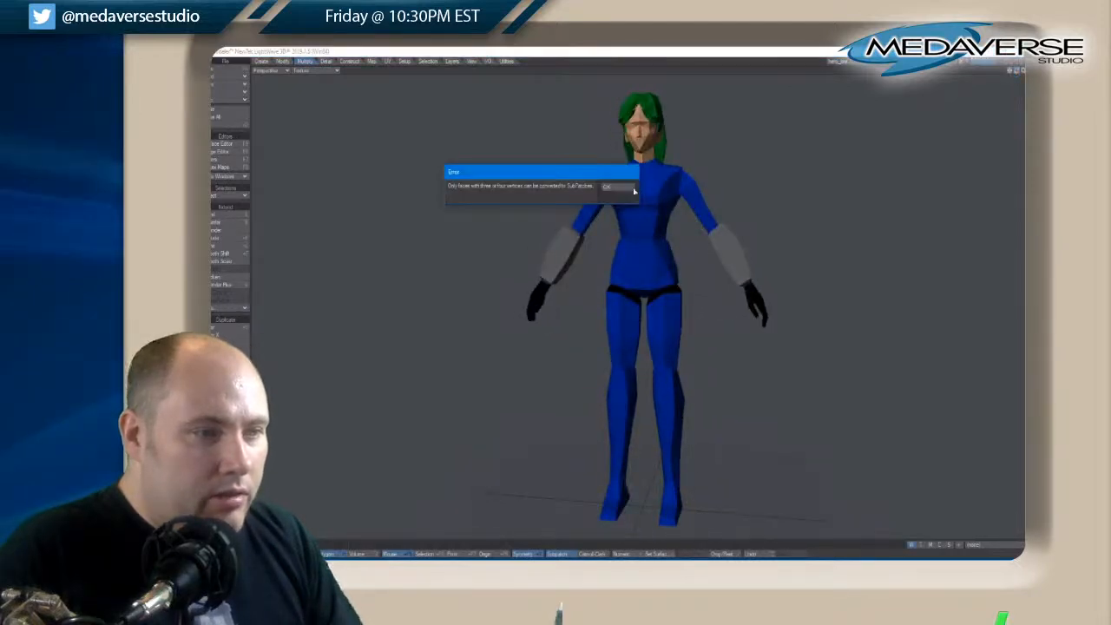
{"action": "left_click", "coordinate": [634, 189]}
{"action": "key", "text": "Tab"}
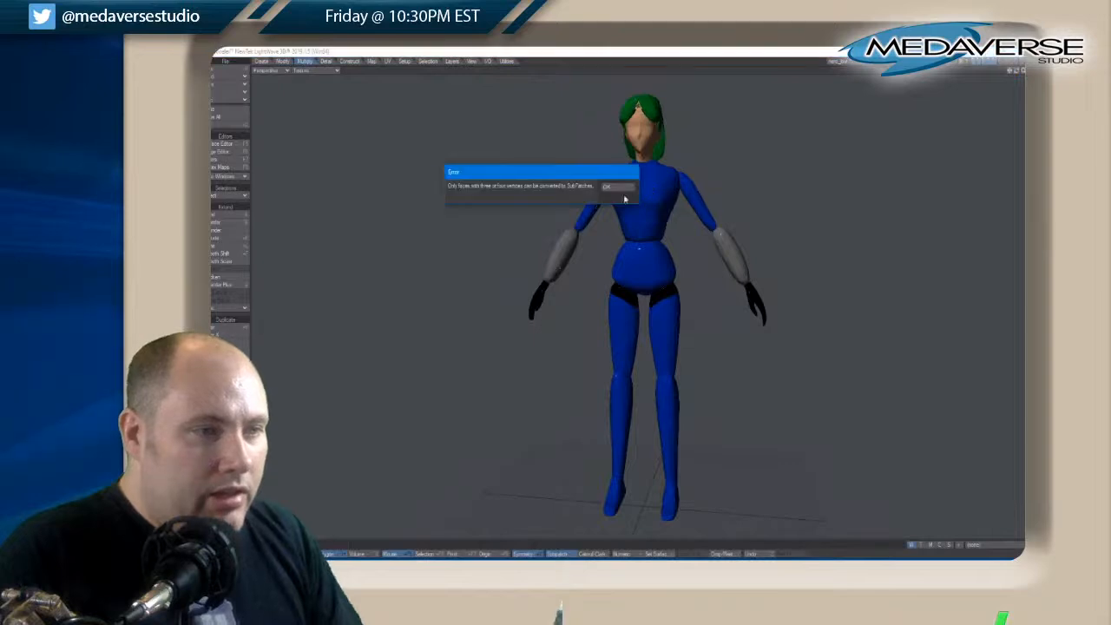
{"action": "left_click", "coordinate": [612, 193]}
Select every surface of the character in the Surface Editor, turn on Smoothing, and check the figure's shading
{"action": "left_click", "coordinate": [217, 144]}
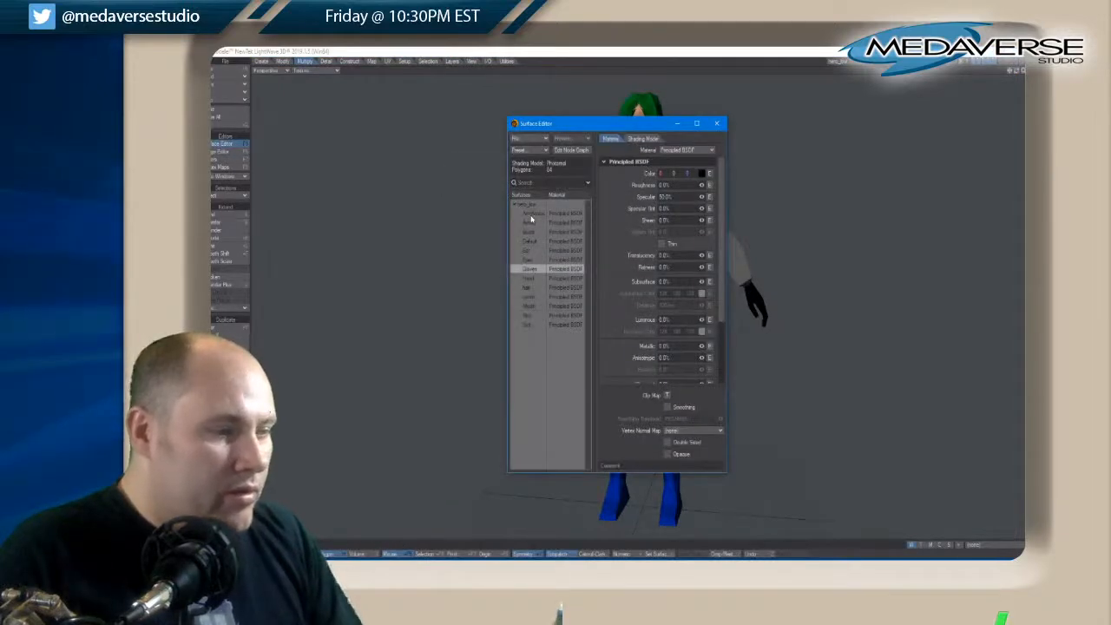
{"action": "left_click", "coordinate": [531, 215]}
{"action": "left_click", "coordinate": [527, 324], "text": "shift"}
{"action": "left_click", "coordinate": [667, 408]}
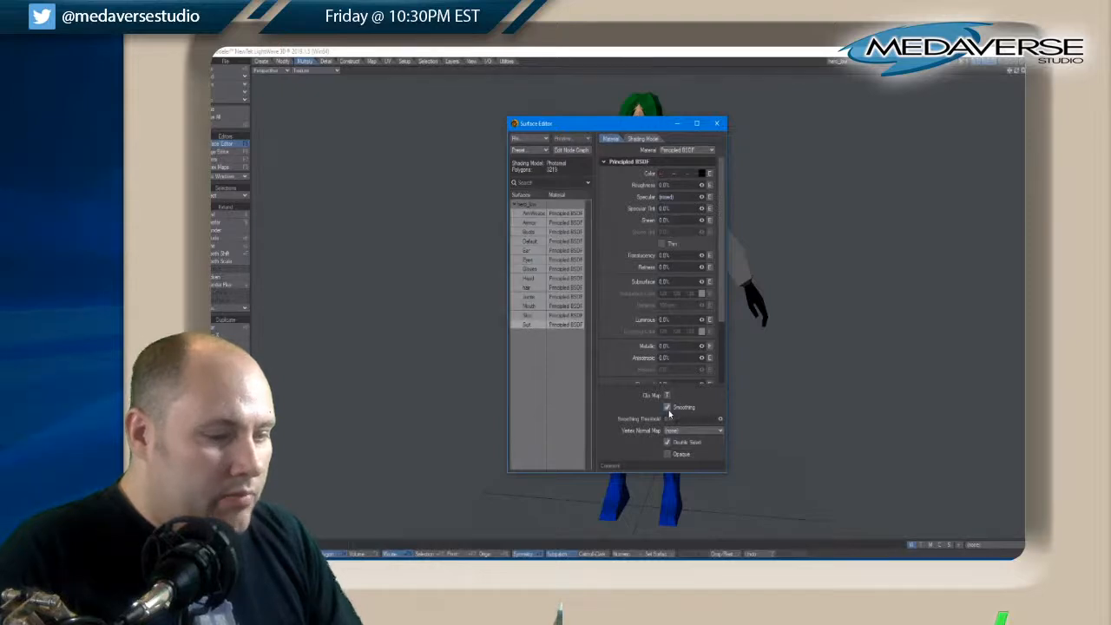
{"action": "left_click", "coordinate": [718, 125]}
{"action": "left_click", "coordinate": [224, 143]}
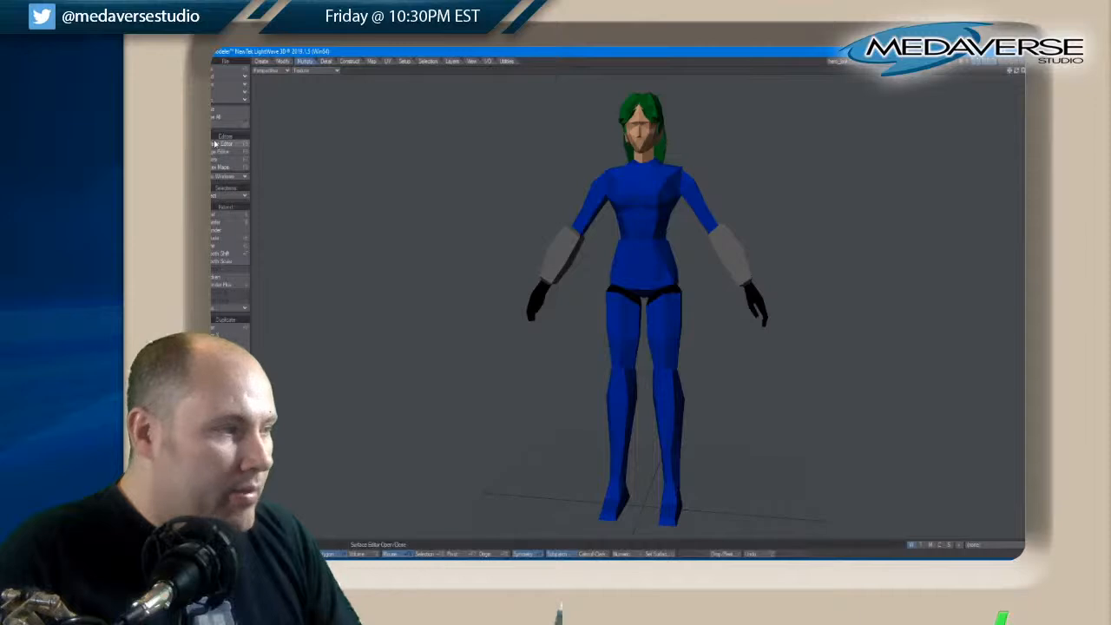
{"action": "left_click", "coordinate": [716, 124]}
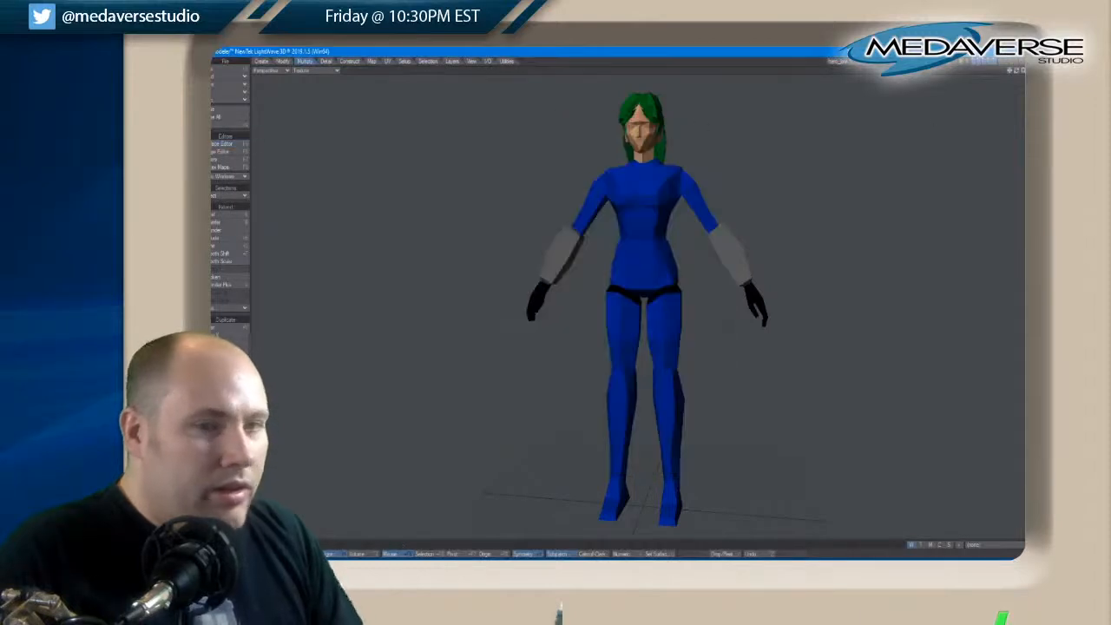
{"action": "left_click_drag", "start_coordinate": [1005, 71], "coordinate": [1021, 76]}
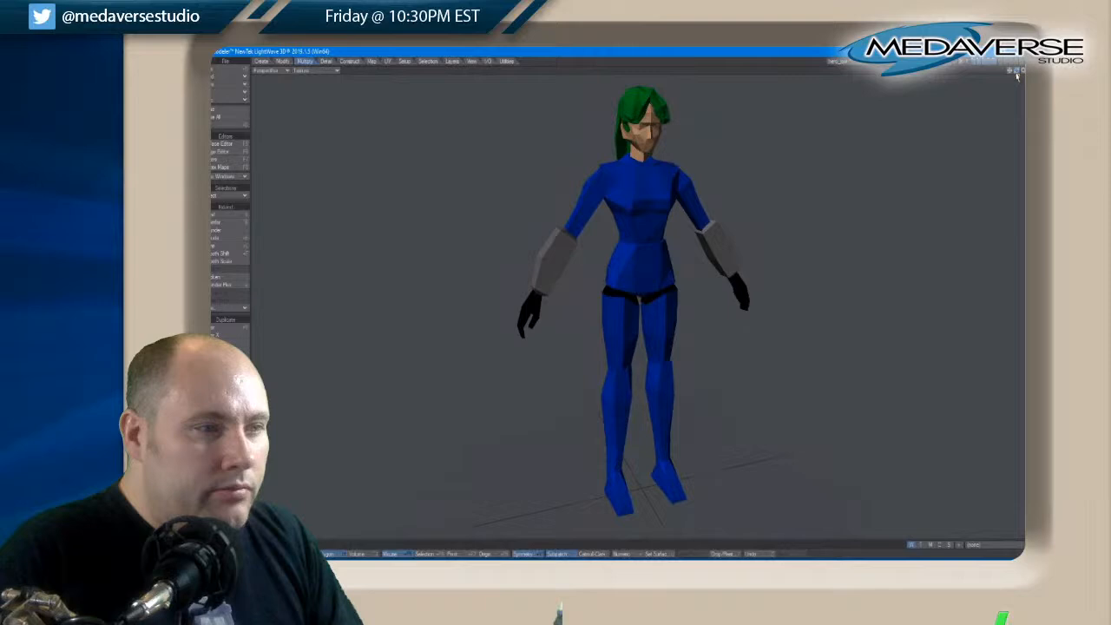
Isolate the head layer and assign the existing hair surface to the narrow sideburn polygons in front of both ears
{"action": "left_click", "coordinate": [974, 61]}
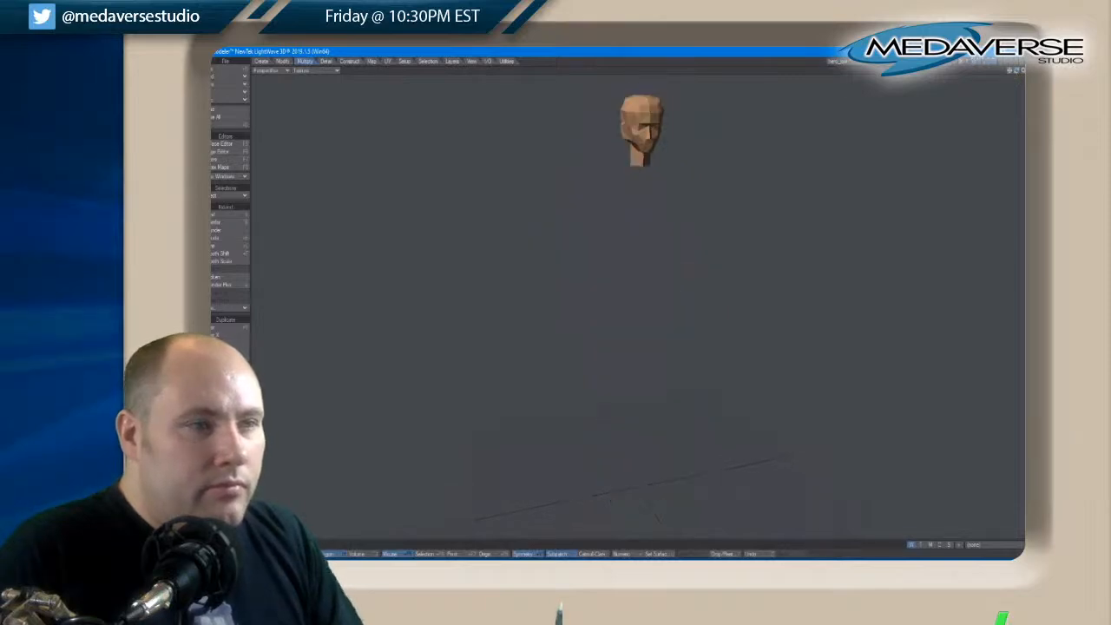
{"action": "key", "text": "a"}
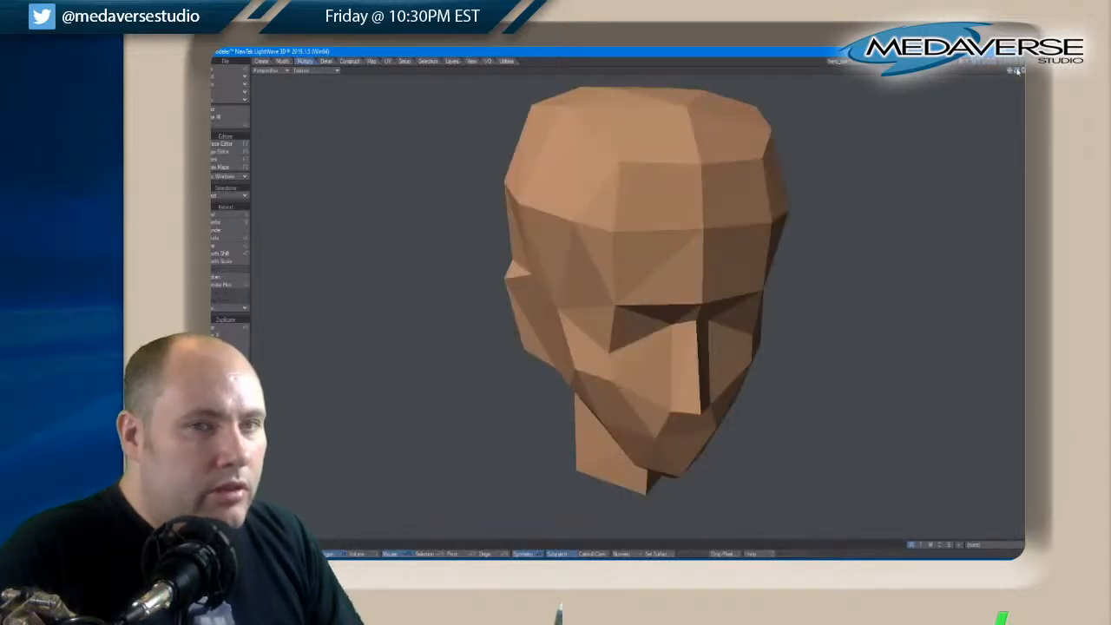
{"action": "left_click_drag", "start_coordinate": [1017, 72], "coordinate": [1017, 72]}
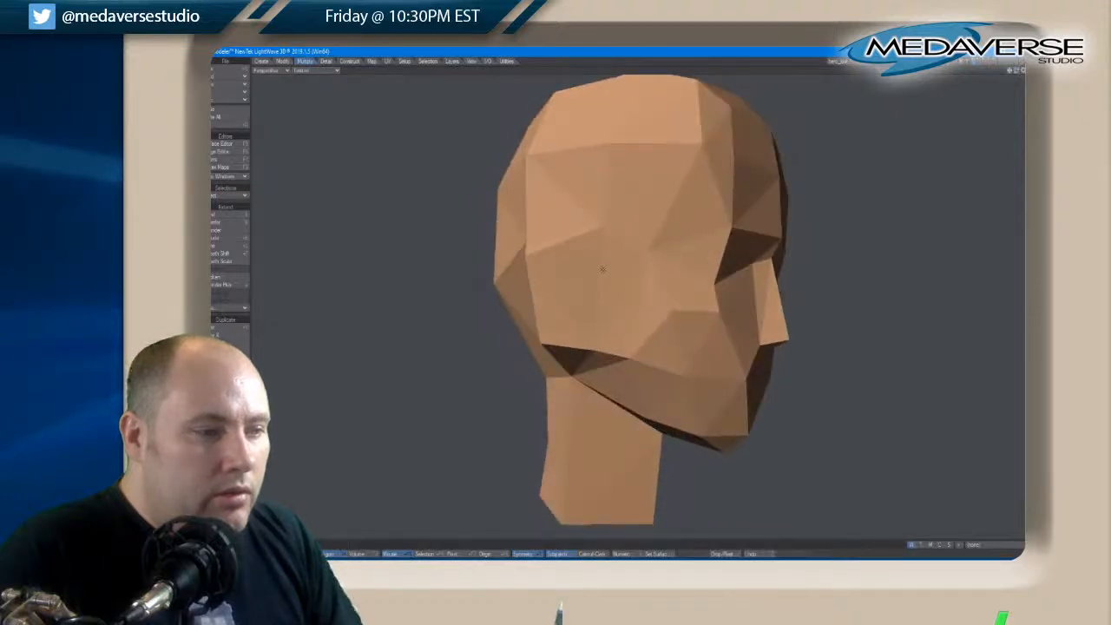
{"action": "left_click", "coordinate": [623, 226]}
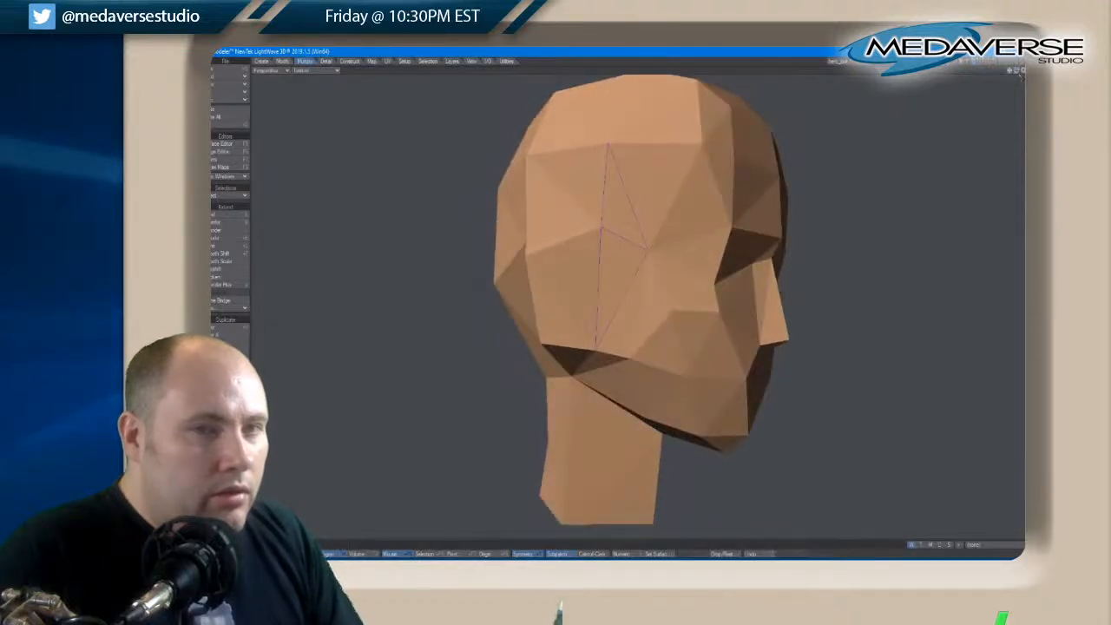
{"action": "left_click_drag", "start_coordinate": [1017, 72], "coordinate": [1017, 72]}
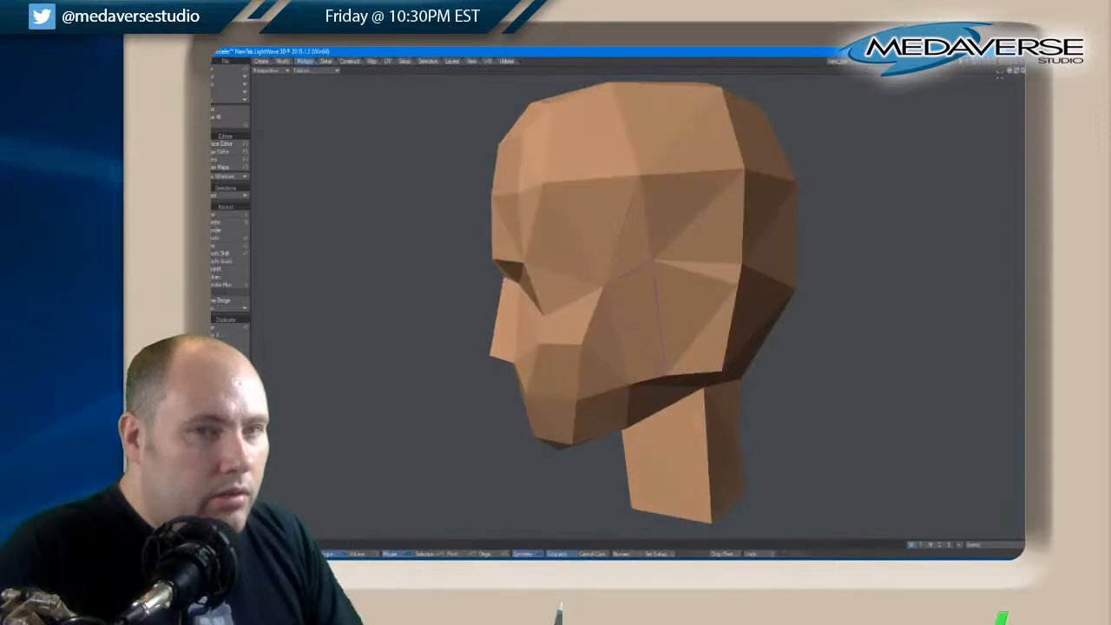
{"action": "left_click_drag", "start_coordinate": [1018, 76], "coordinate": [1019, 76]}
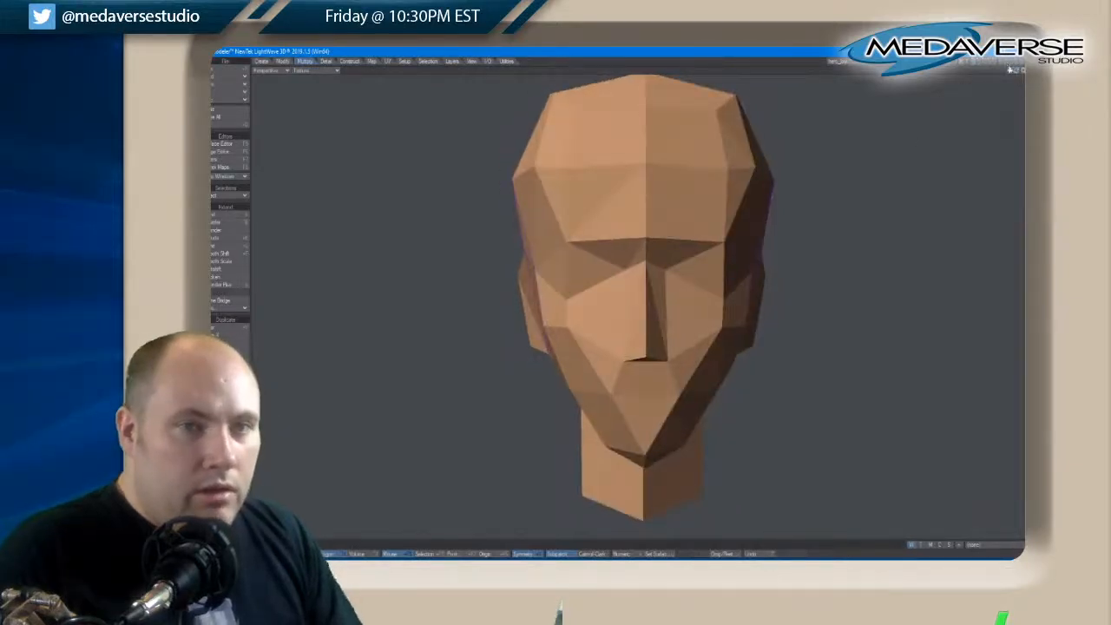
{"action": "key", "text": "q"}
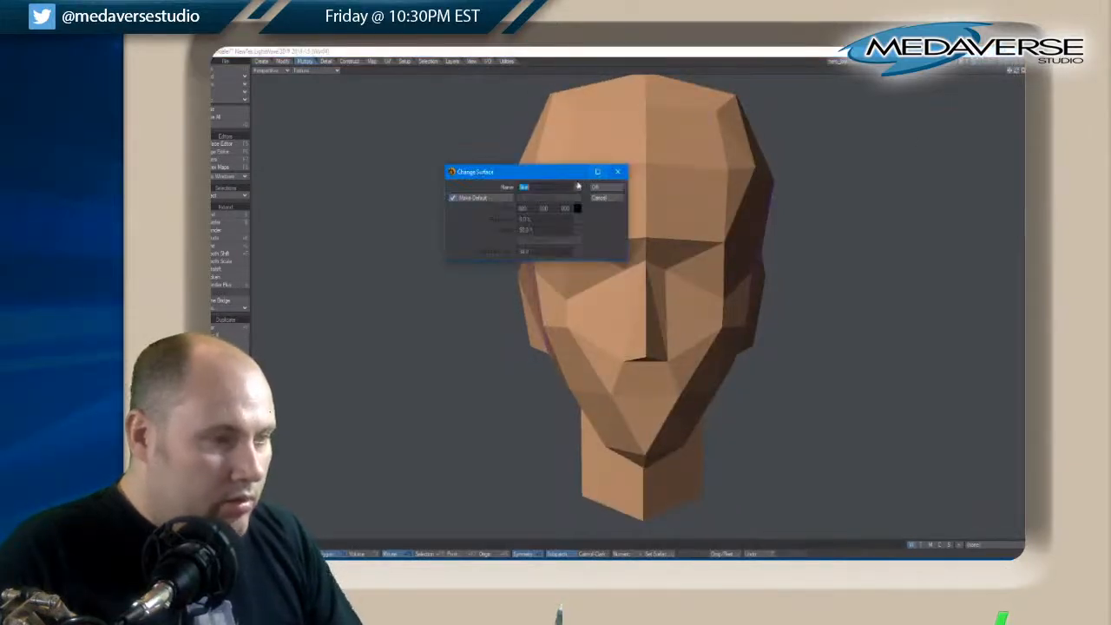
{"action": "left_click", "coordinate": [578, 186]}
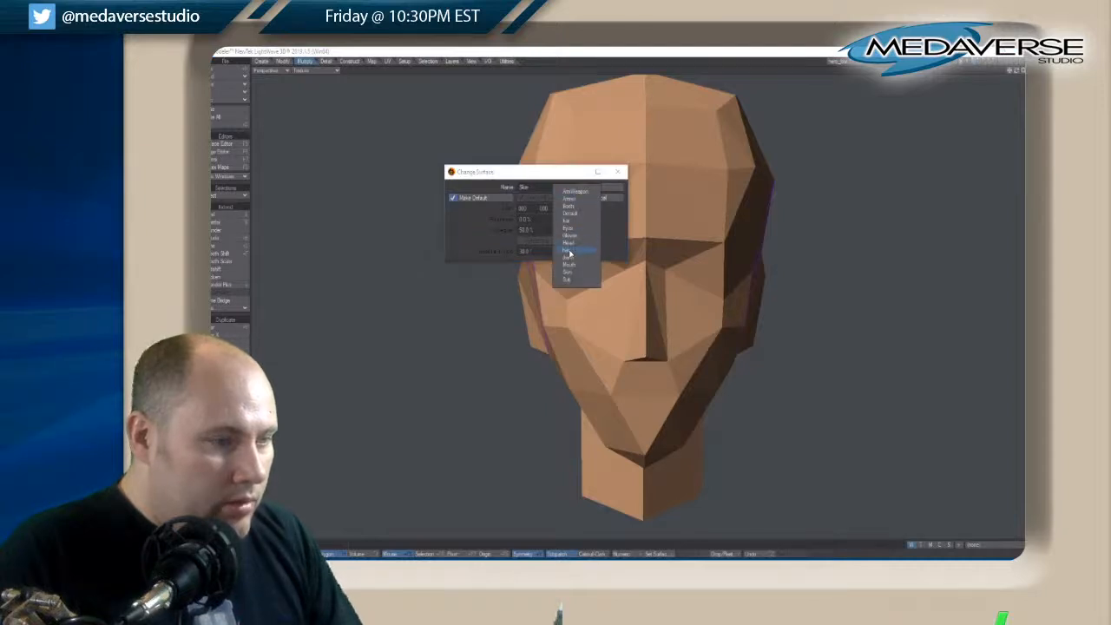
{"action": "left_click", "coordinate": [568, 252]}
{"action": "left_click", "coordinate": [607, 187]}
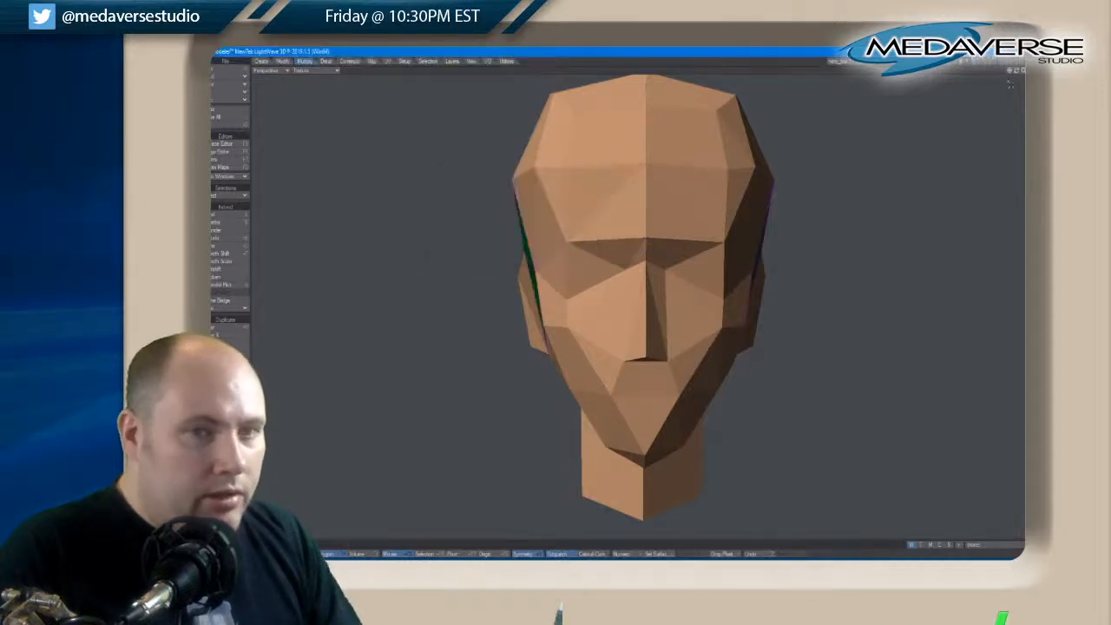
{"action": "left_click_drag", "start_coordinate": [1017, 74], "coordinate": [1017, 75]}
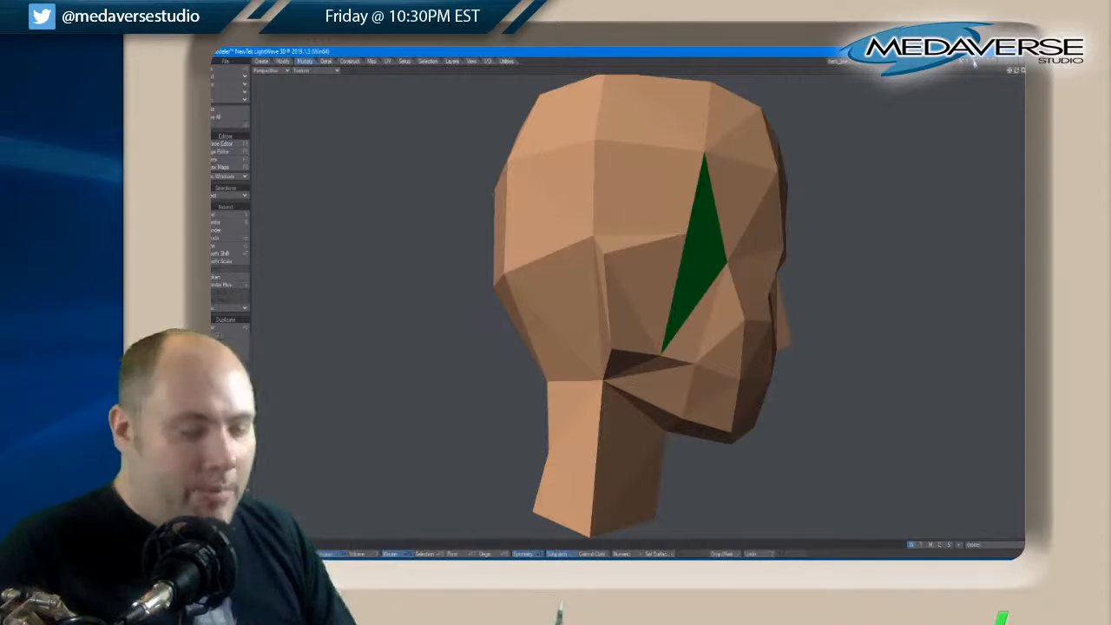
{"action": "left_click", "coordinate": [1001, 63]}
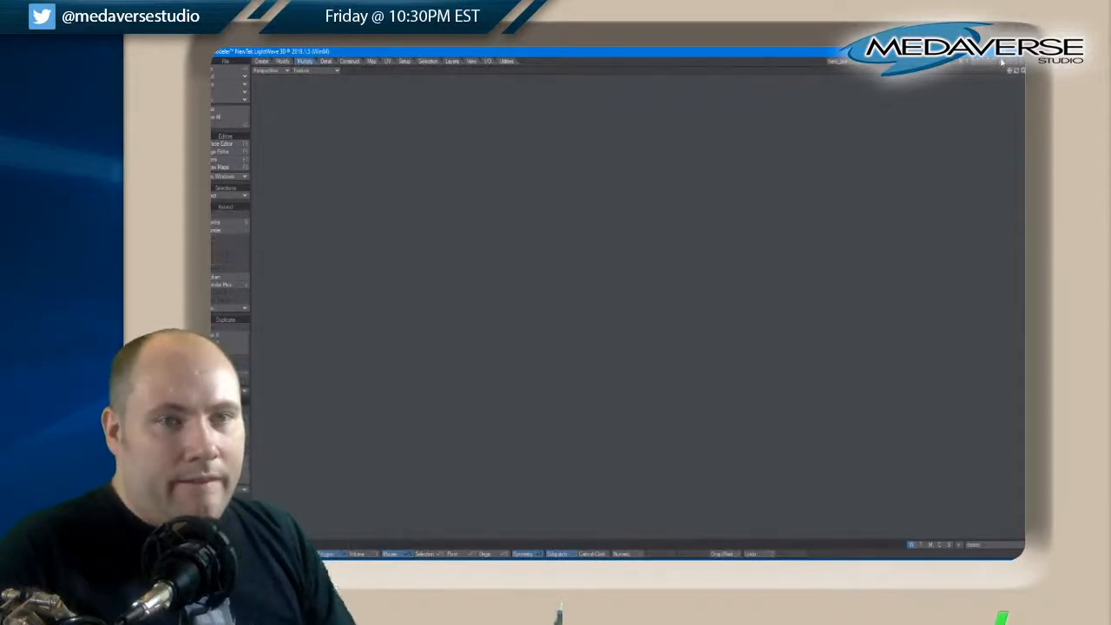
{"action": "key", "text": "ctrl+v"}
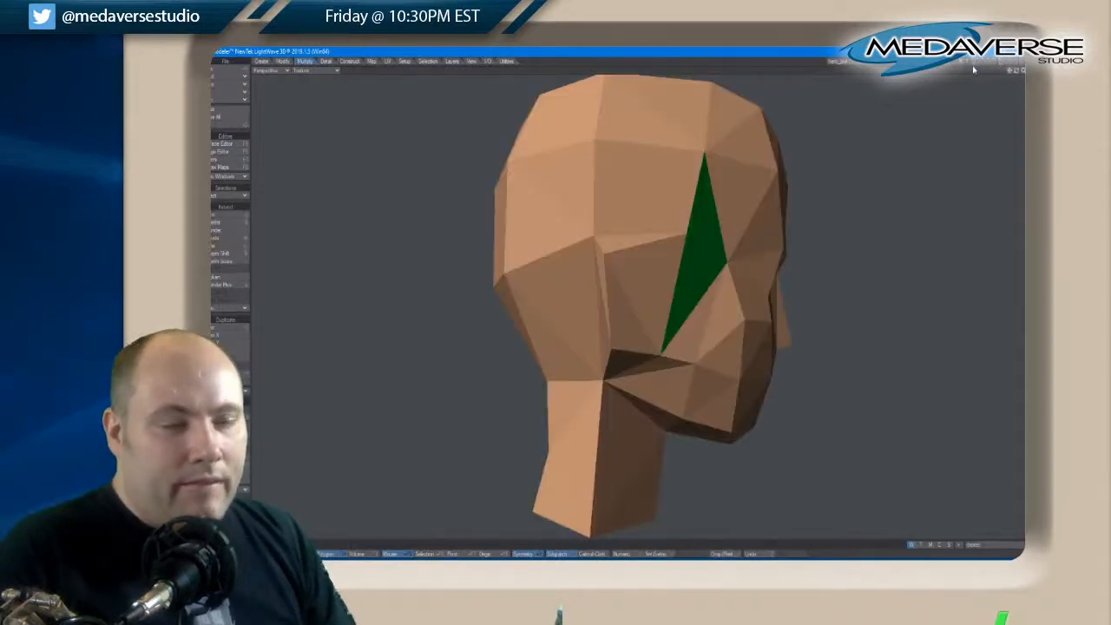
Select the scalp polygons around the back, sides and crown of the head and assign them the hair surface
{"action": "left_click_drag", "start_coordinate": [1017, 77], "coordinate": [937, 77]}
{"action": "left_click_drag", "start_coordinate": [753, 217], "coordinate": [612, 230]}
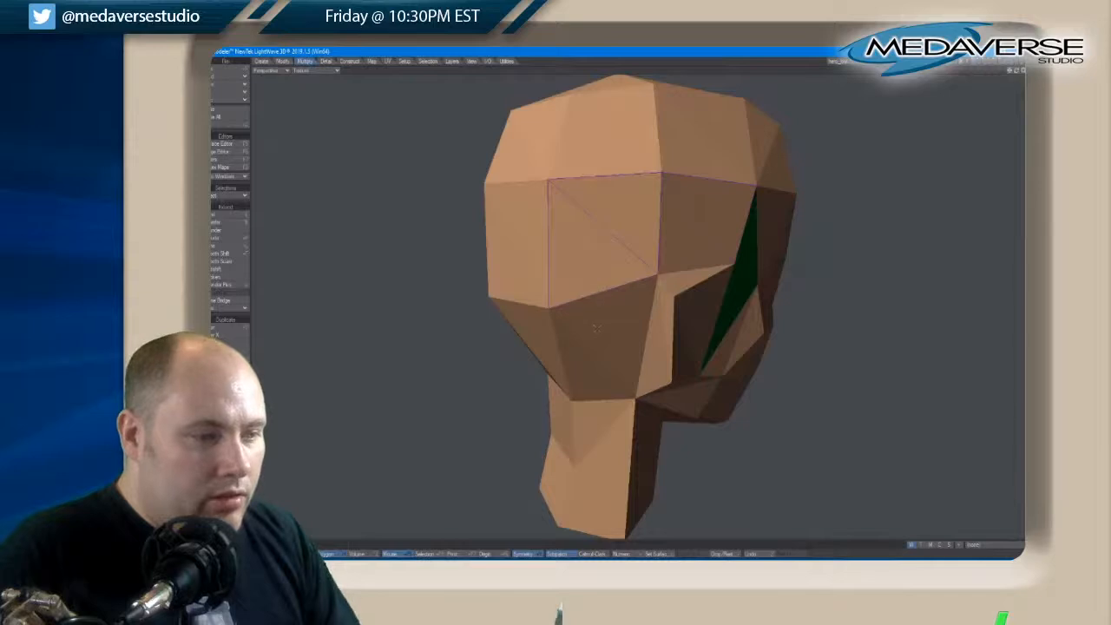
{"action": "left_click_drag", "start_coordinate": [1016, 71], "coordinate": [1040, 72]}
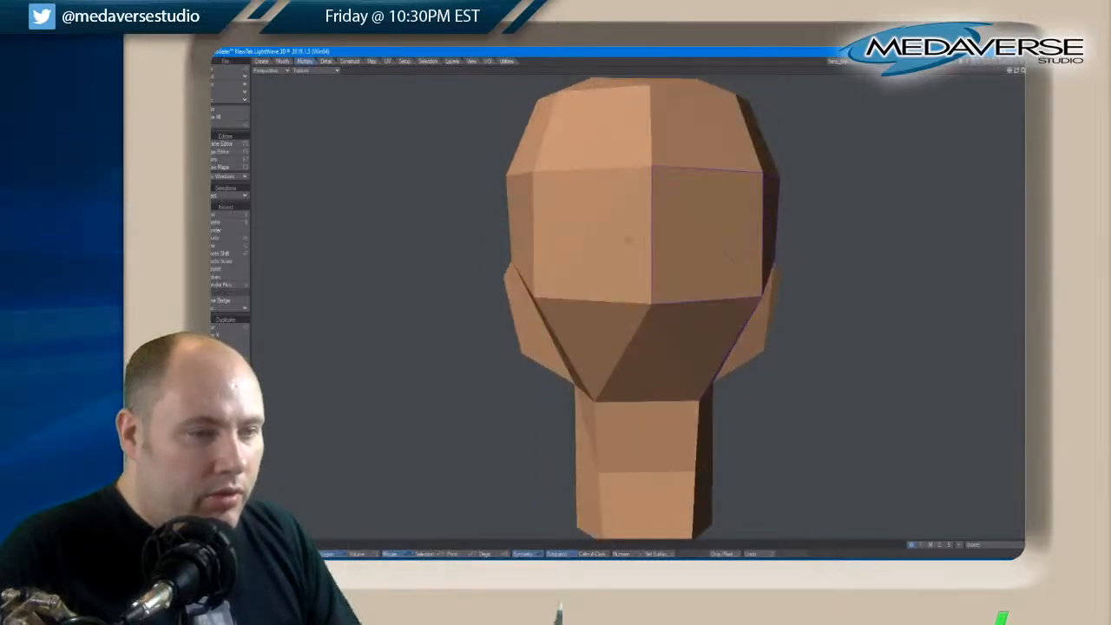
{"action": "left_click", "coordinate": [588, 232]}
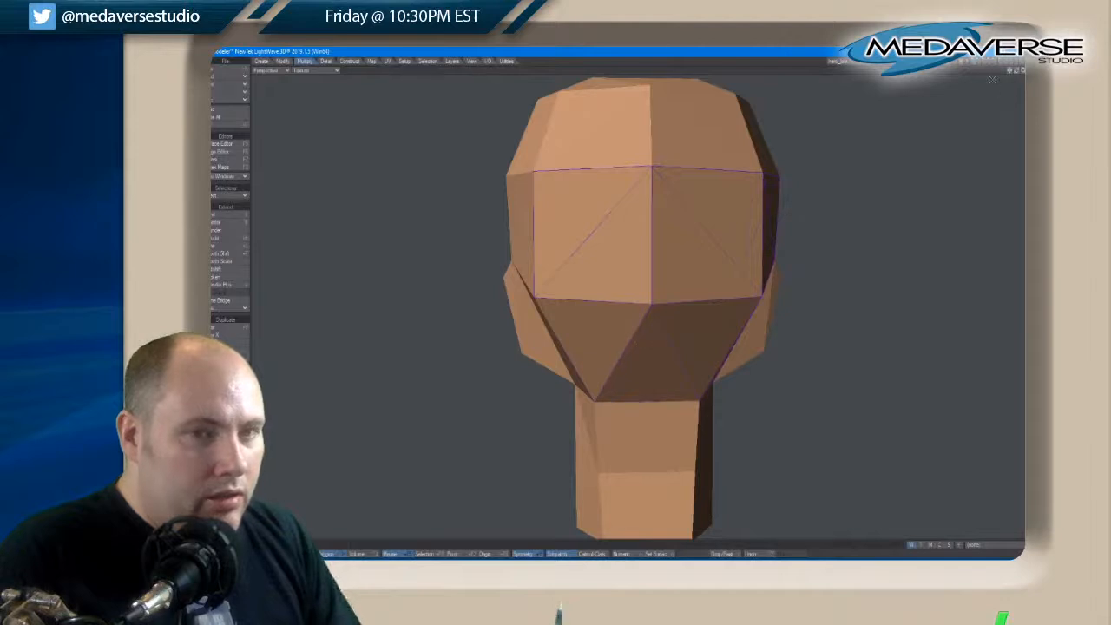
{"action": "left_click_drag", "start_coordinate": [1022, 75], "coordinate": [997, 75]}
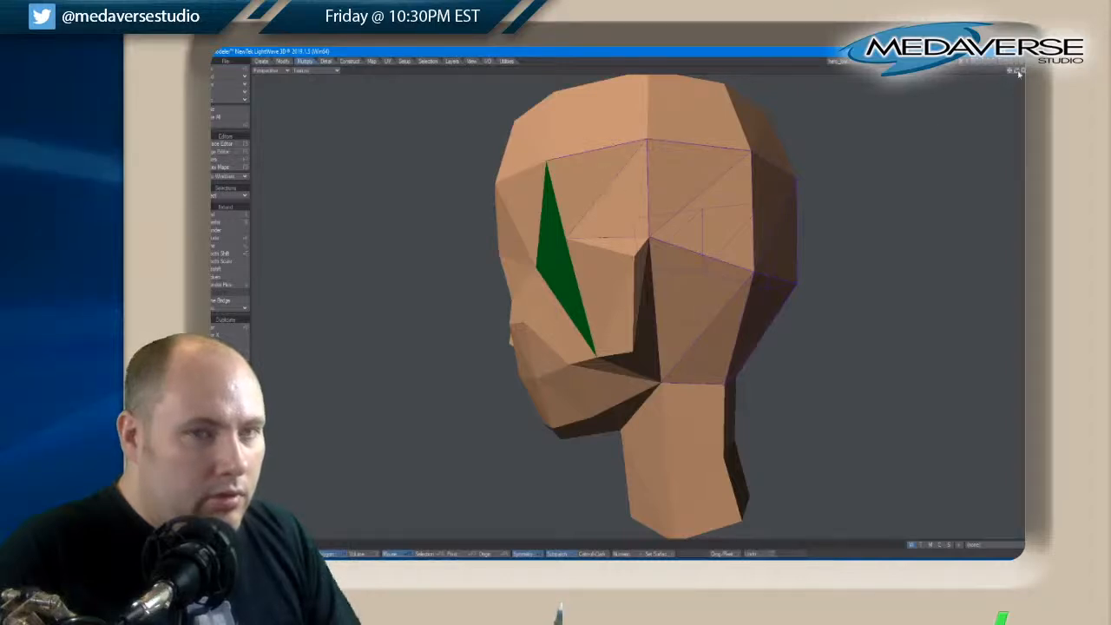
{"action": "left_click_drag", "start_coordinate": [1018, 73], "coordinate": [874, 107]}
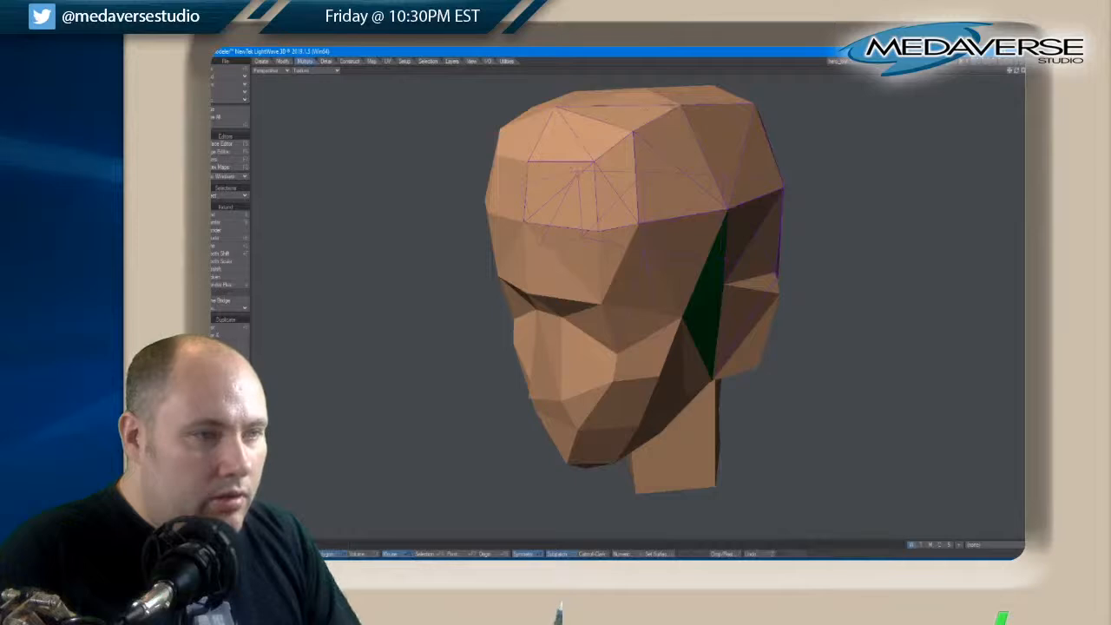
{"action": "left_click_drag", "start_coordinate": [1017, 71], "coordinate": [939, 101]}
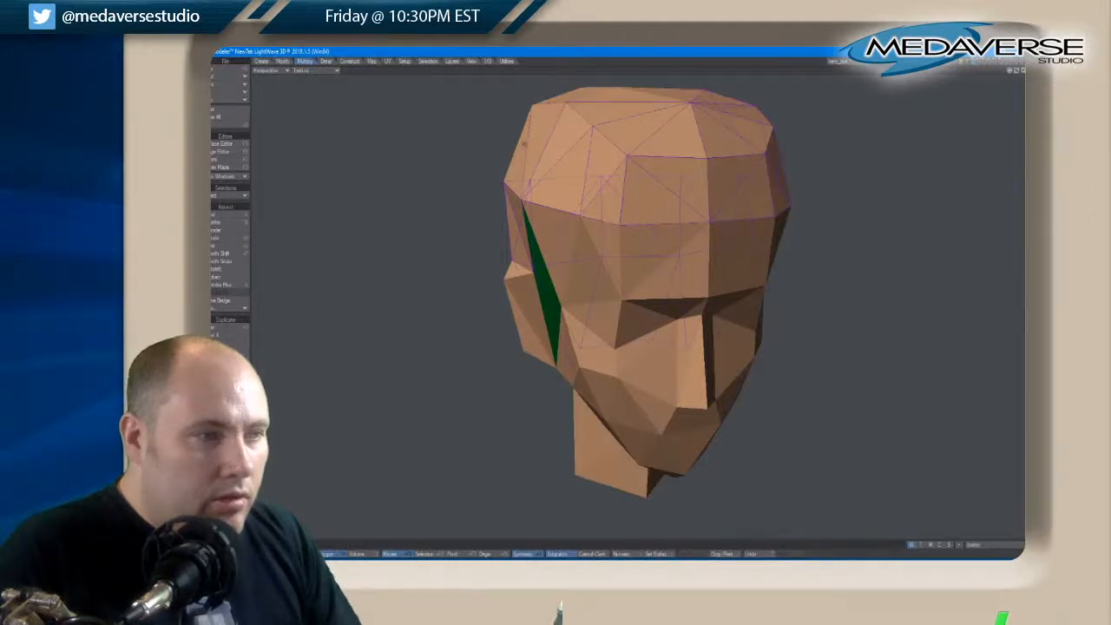
{"action": "left_click_drag", "start_coordinate": [1018, 73], "coordinate": [1022, 76]}
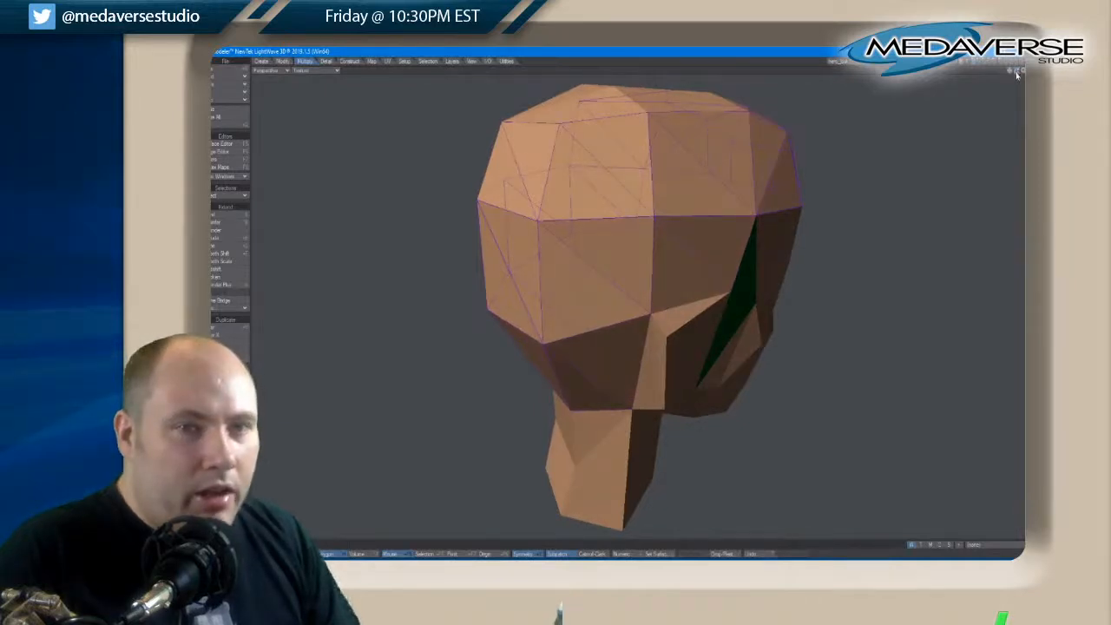
{"action": "left_click_drag", "start_coordinate": [1017, 74], "coordinate": [1018, 71]}
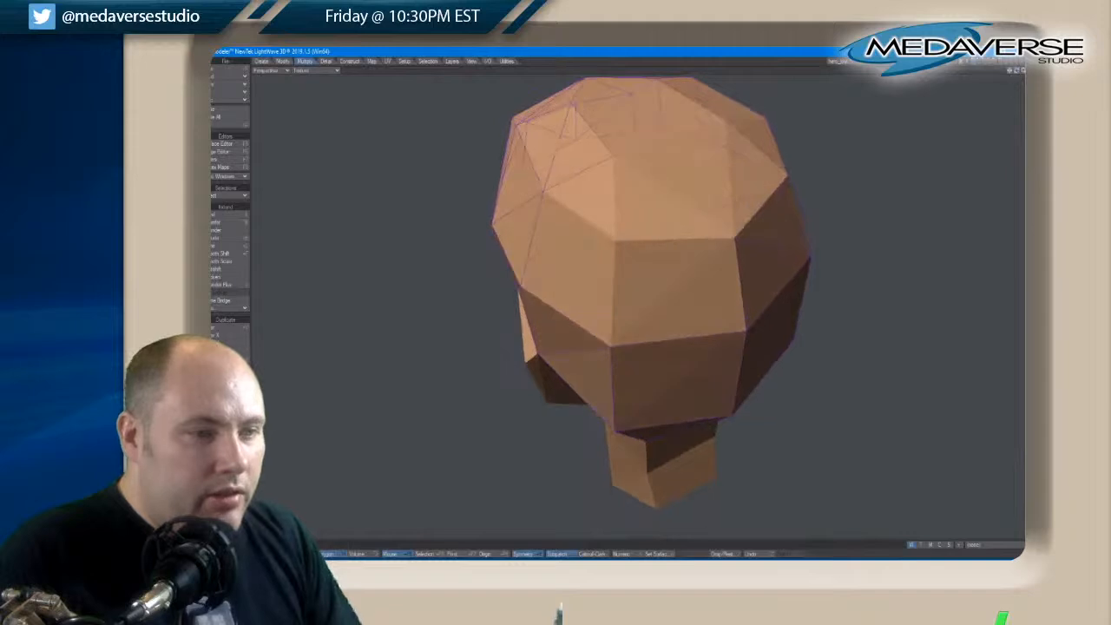
{"action": "left_click_drag", "start_coordinate": [741, 263], "coordinate": [601, 190]}
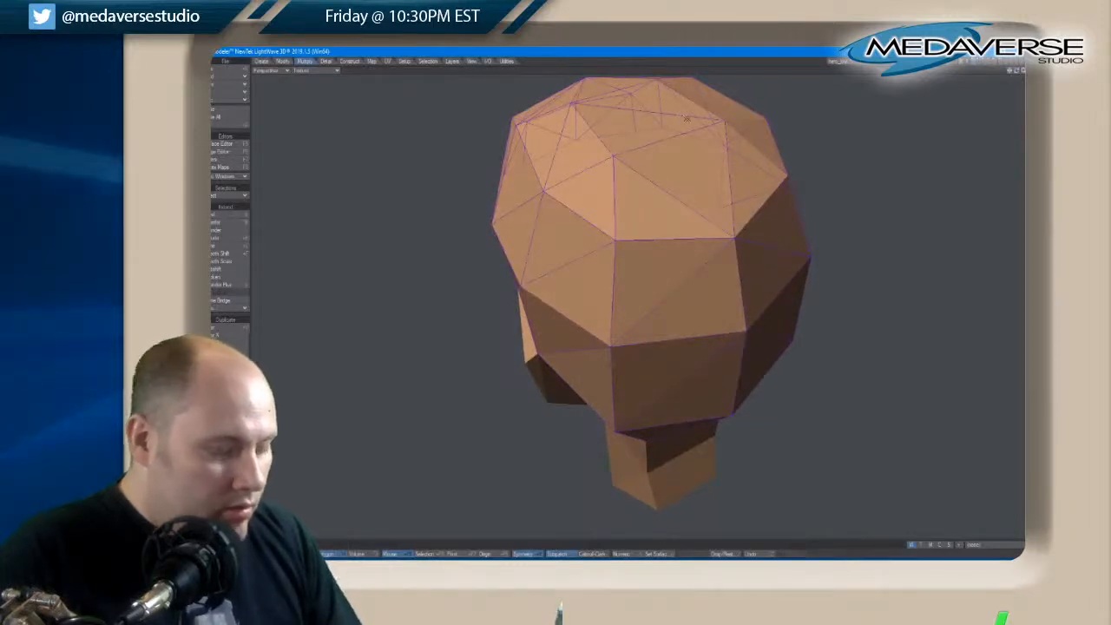
{"action": "key", "text": "q"}
{"action": "left_click", "coordinate": [605, 187]}
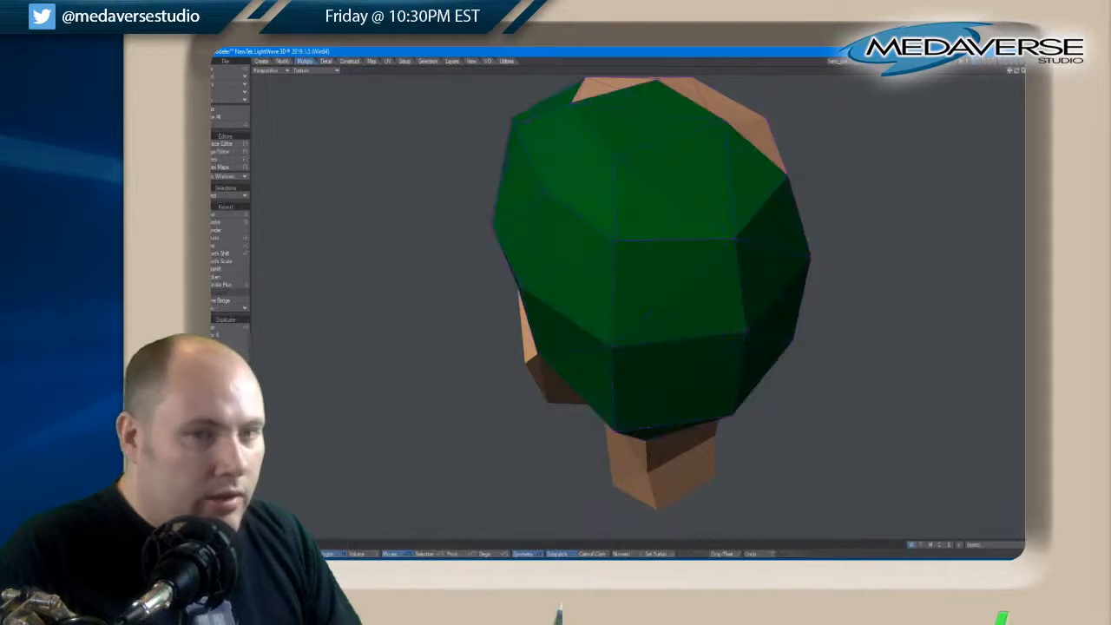
Assign the hair surface to the remaining skin-coloured polygons on the crown and clear the selection
{"action": "left_click_drag", "start_coordinate": [1017, 72], "coordinate": [1018, 73]}
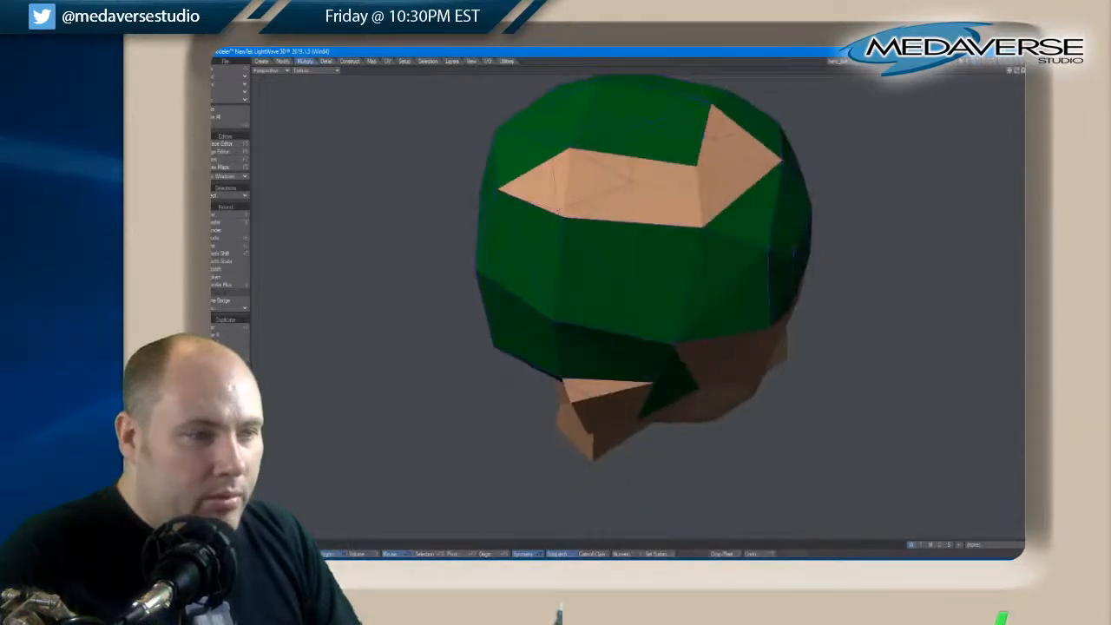
{"action": "key", "text": "/"}
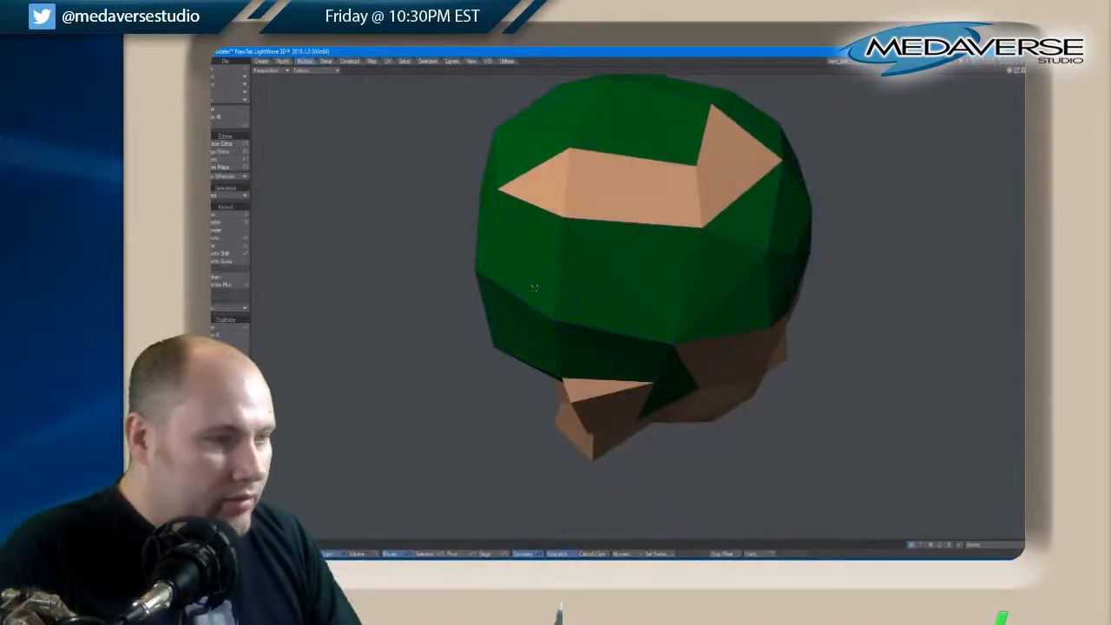
{"action": "left_click_drag", "start_coordinate": [550, 190], "coordinate": [649, 188]}
{"action": "key", "text": "q"}
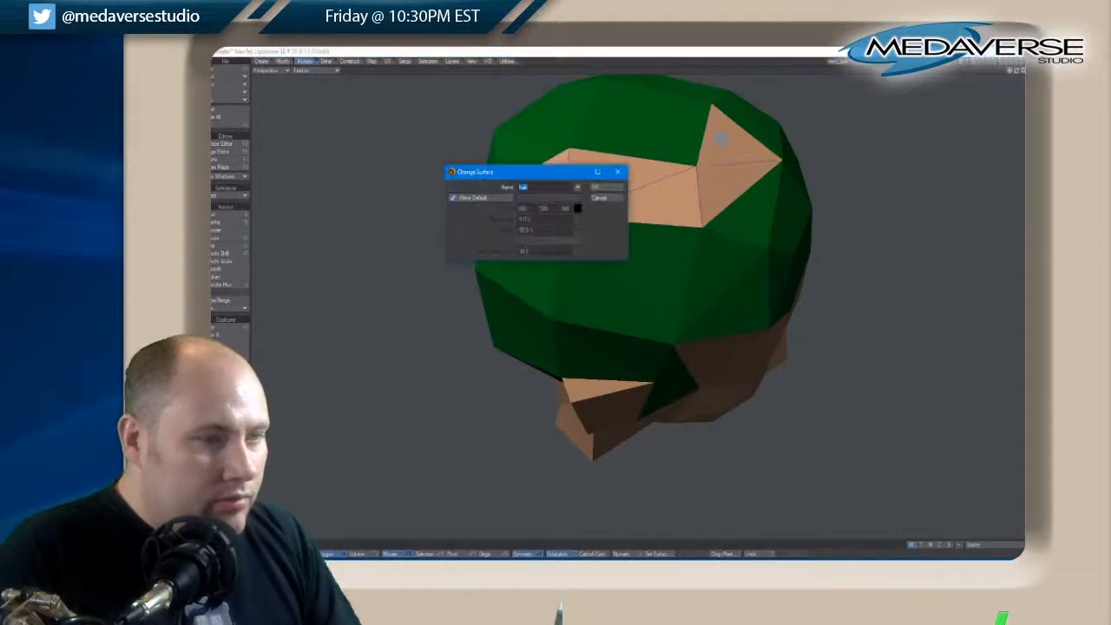
{"action": "left_click", "coordinate": [599, 188]}
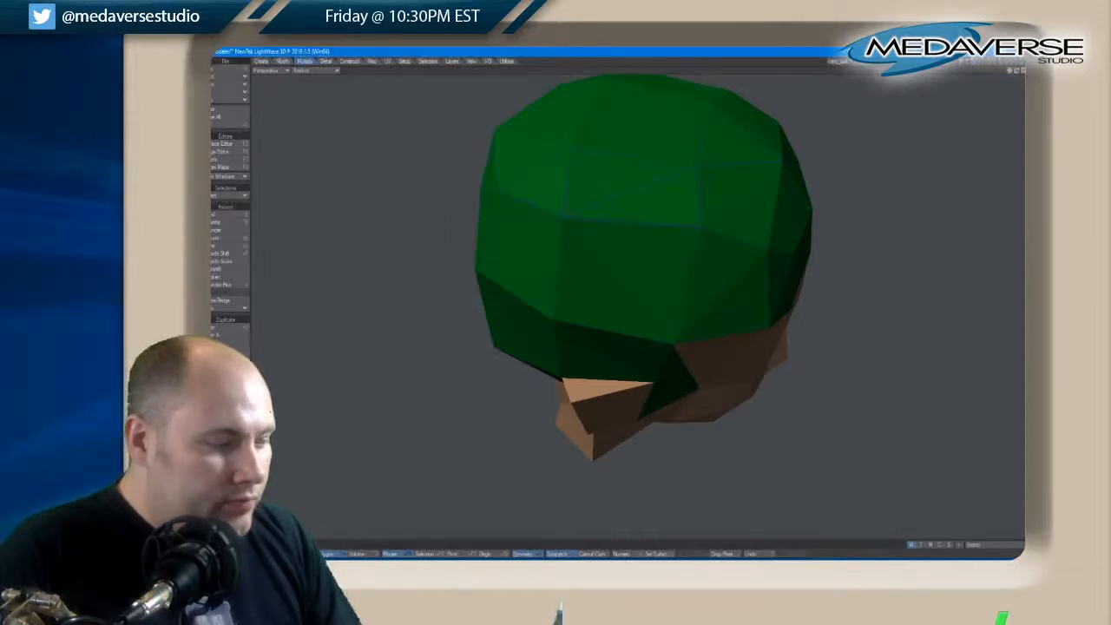
{"action": "key", "text": "/"}
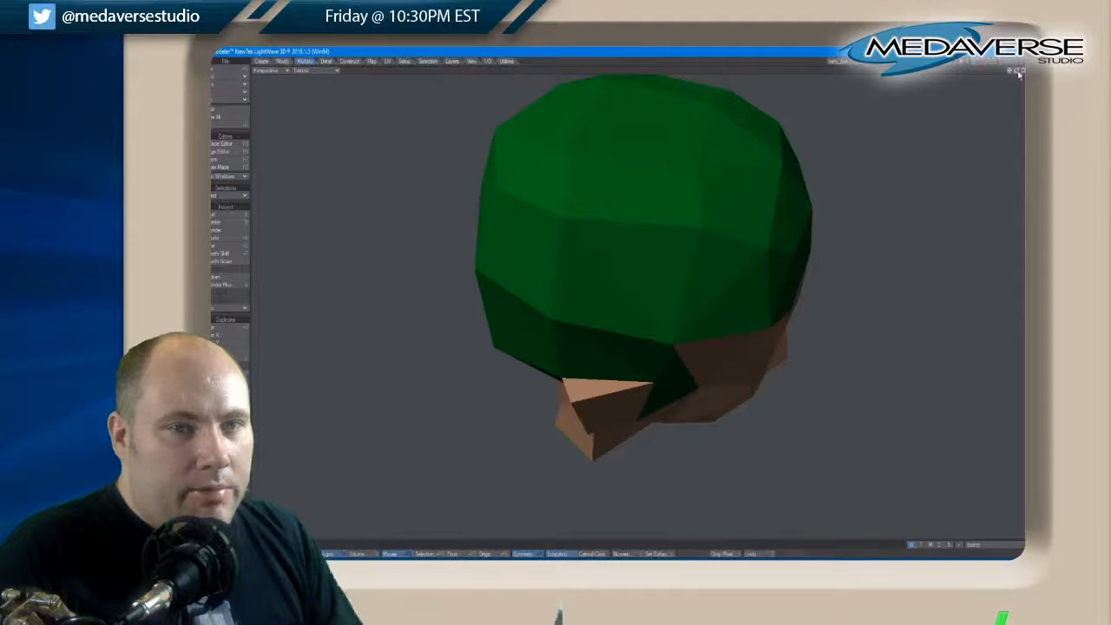
Pull the upper rear point of both ears up, back and slightly outward to form pointed ears
{"action": "left_click_drag", "start_coordinate": [1018, 72], "coordinate": [1017, 72]}
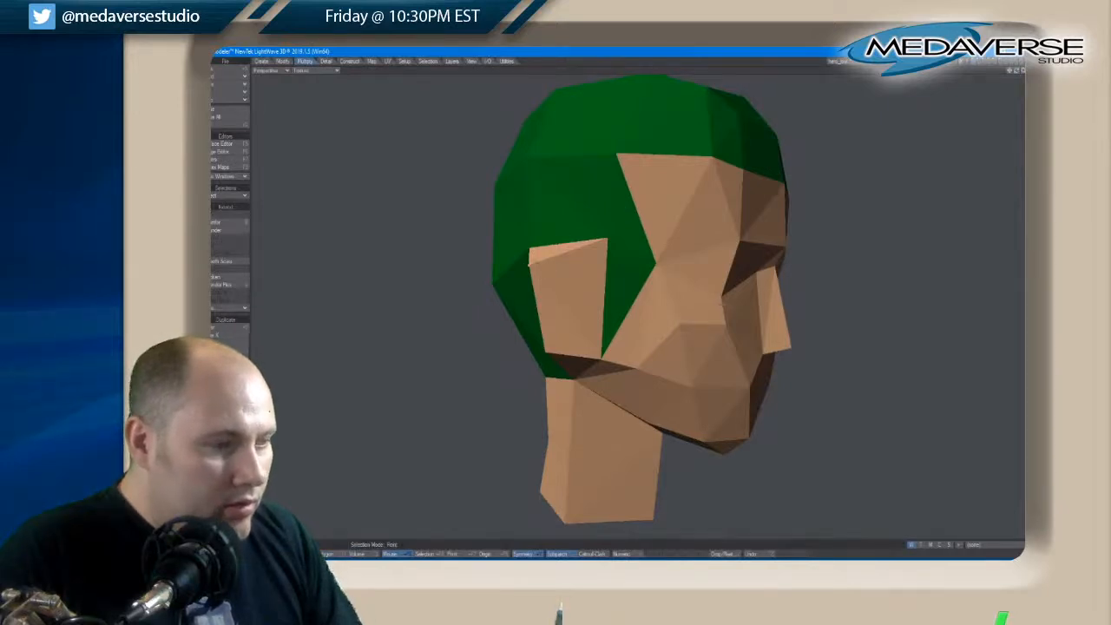
{"action": "key", "text": "KP_0"}
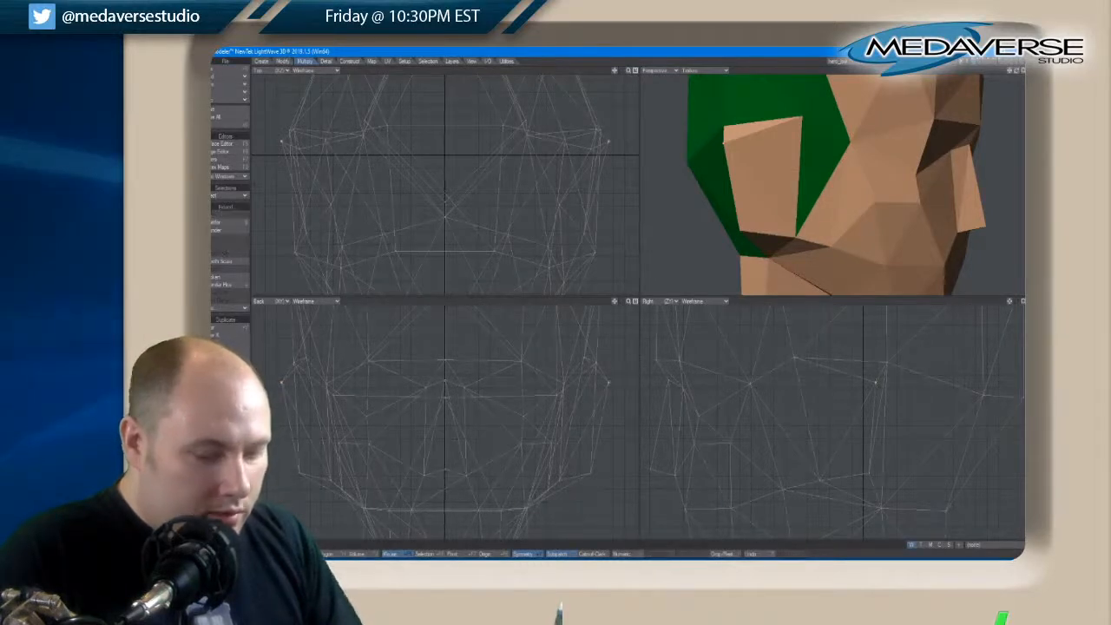
{"action": "left_click_drag", "start_coordinate": [875, 382], "coordinate": [875, 383]}
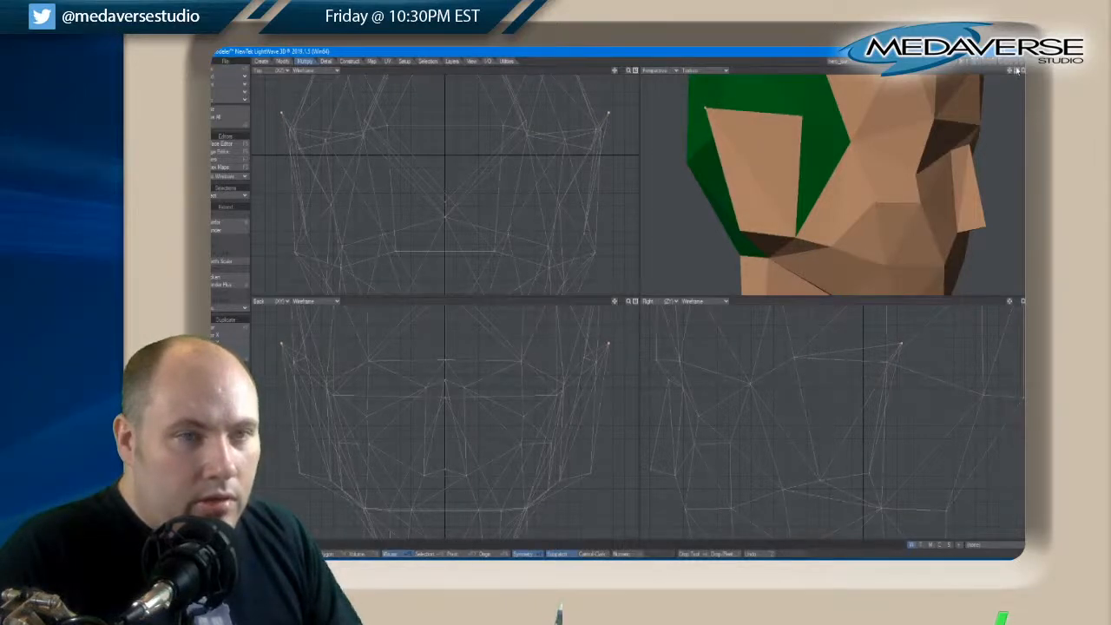
{"action": "left_click_drag", "start_coordinate": [1017, 83], "coordinate": [1017, 71]}
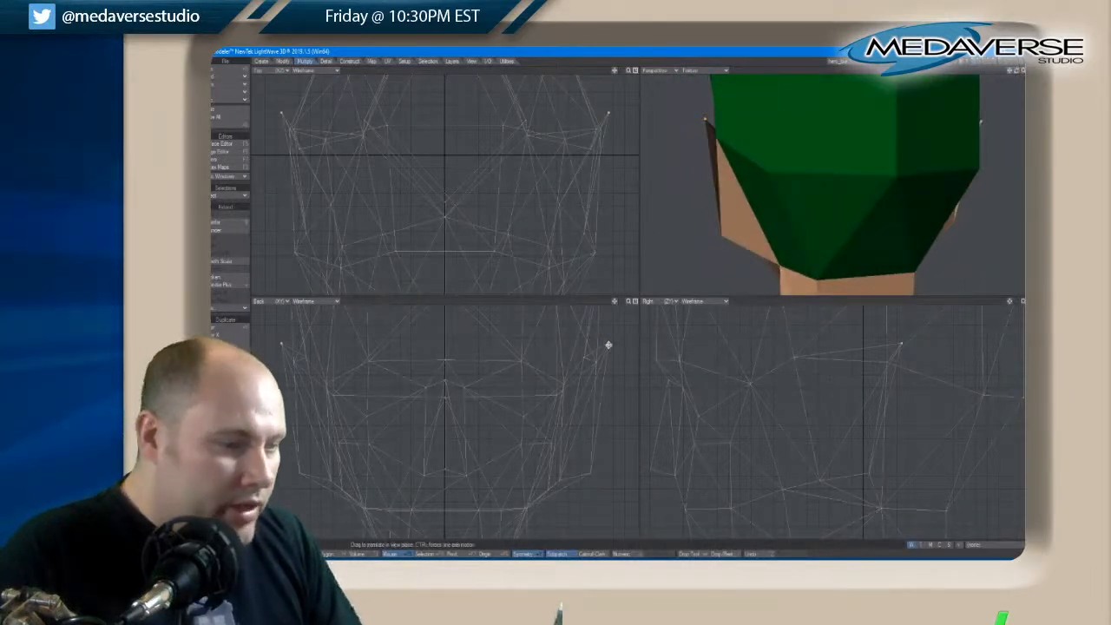
{"action": "left_click_drag", "start_coordinate": [607, 345], "coordinate": [610, 348]}
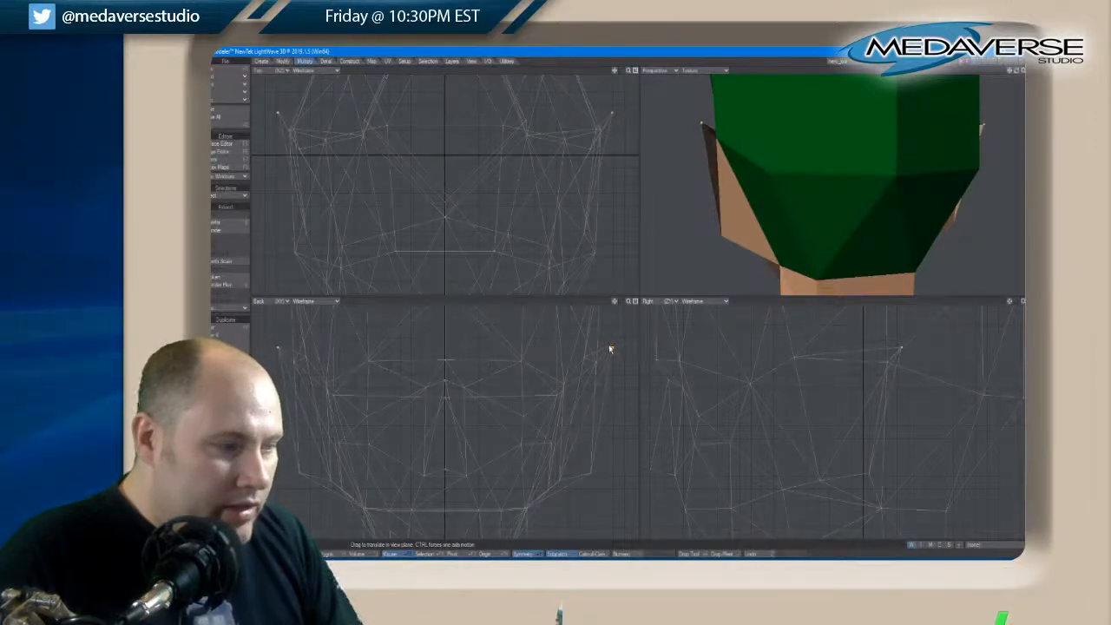
{"action": "key", "text": "space"}
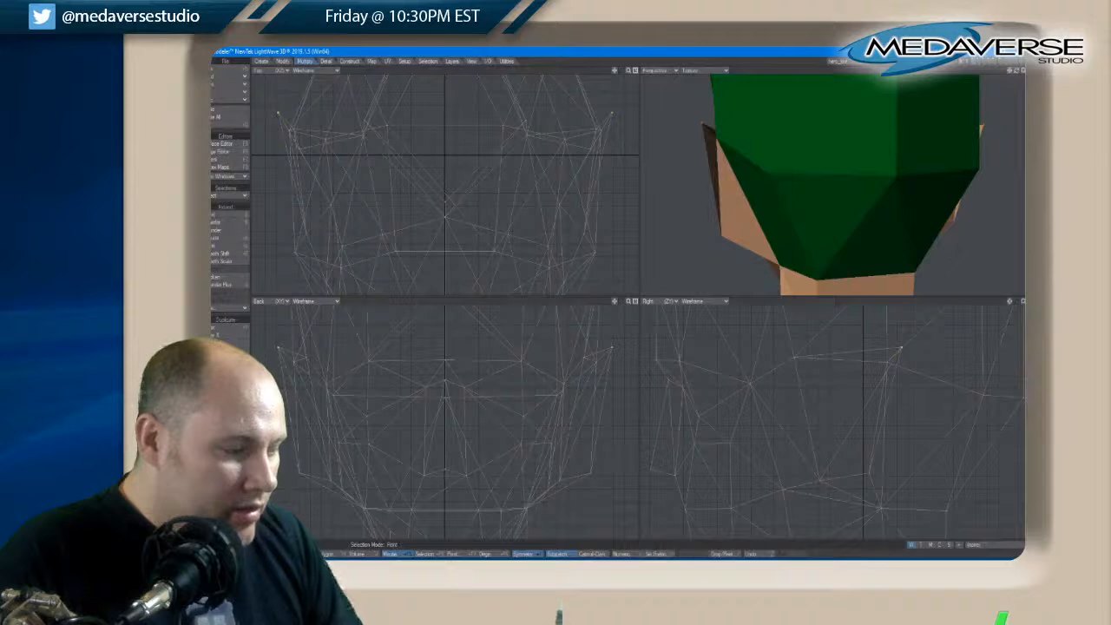
Select the eye-socket polygons beneath the brow and open the list of existing surfaces for changing their surface
{"action": "left_click_drag", "start_coordinate": [1017, 75], "coordinate": [1018, 75]}
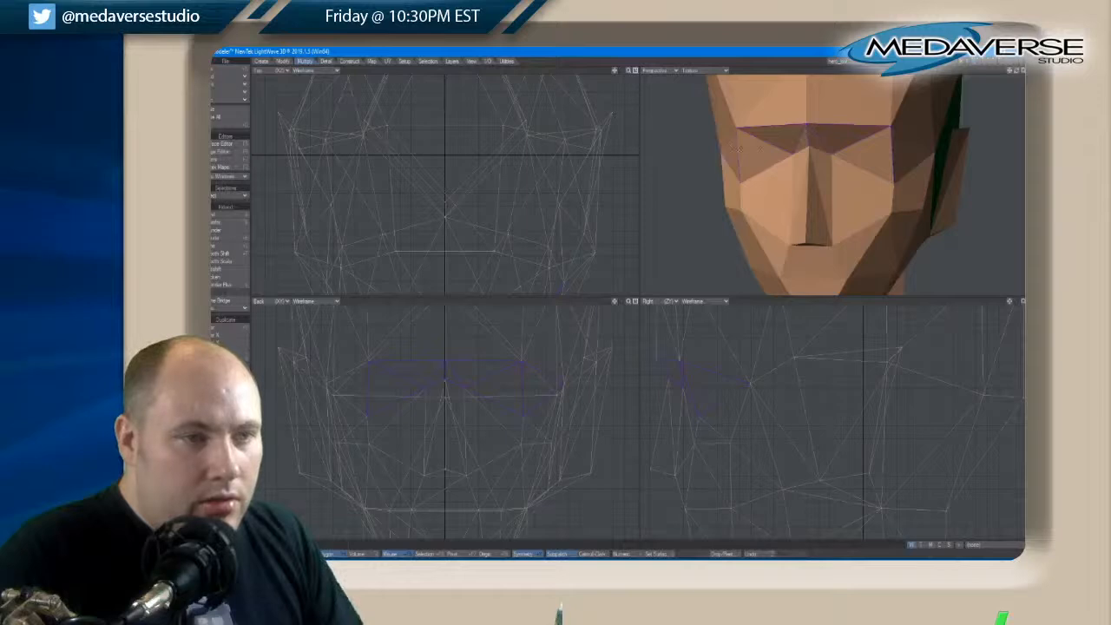
{"action": "key", "text": "q"}
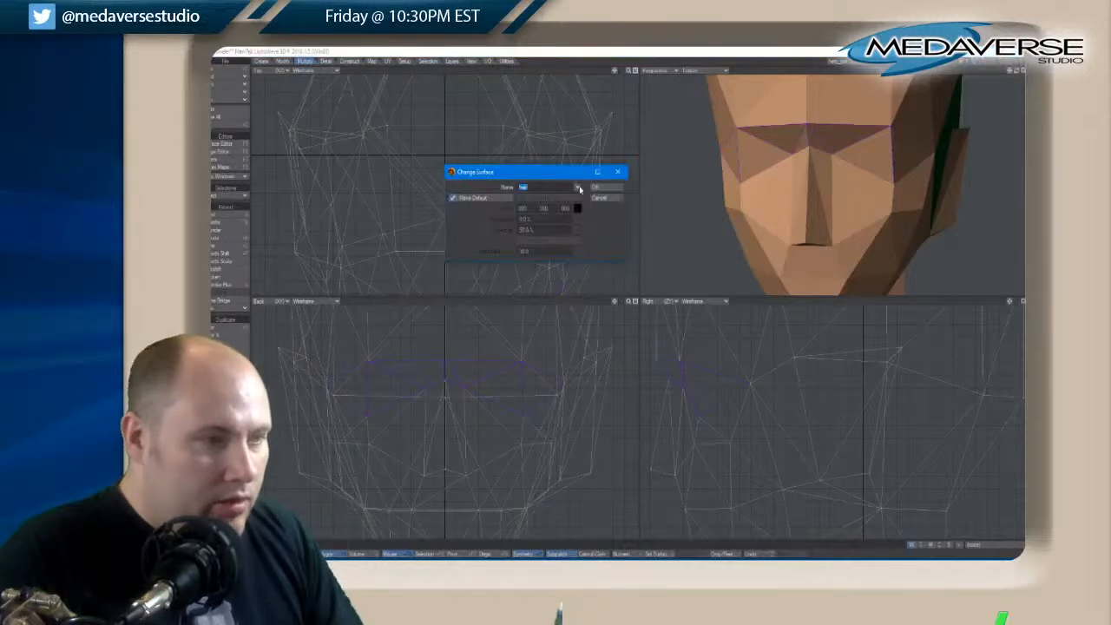
{"action": "left_click", "coordinate": [578, 187]}
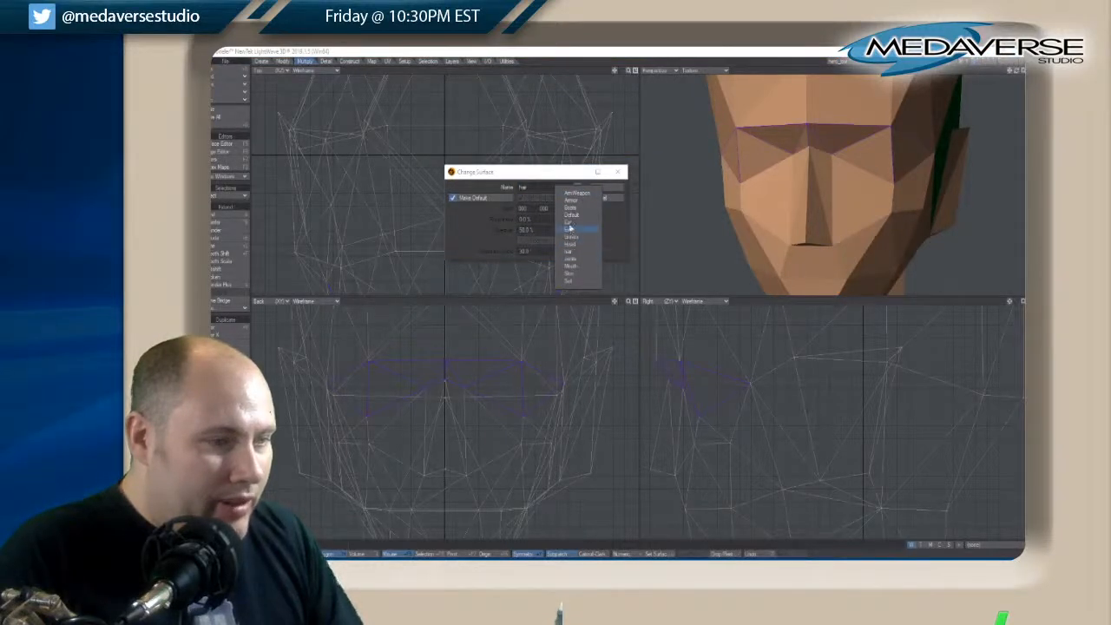
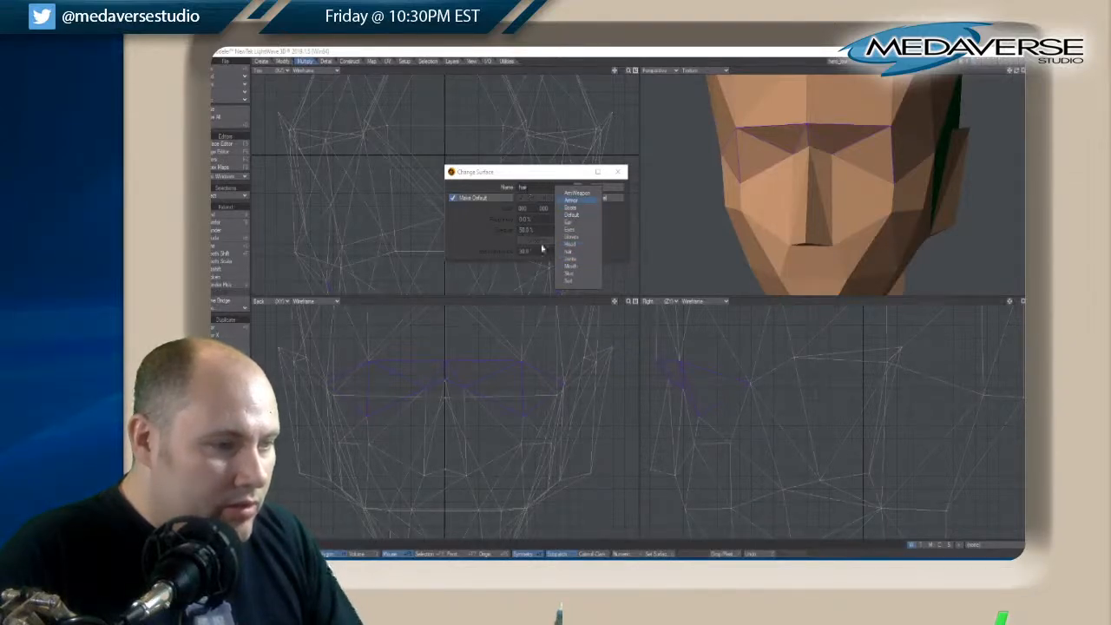
Assign the Suit surface to the selected eye-socket polygons beneath the brow
{"action": "left_click", "coordinate": [570, 282]}
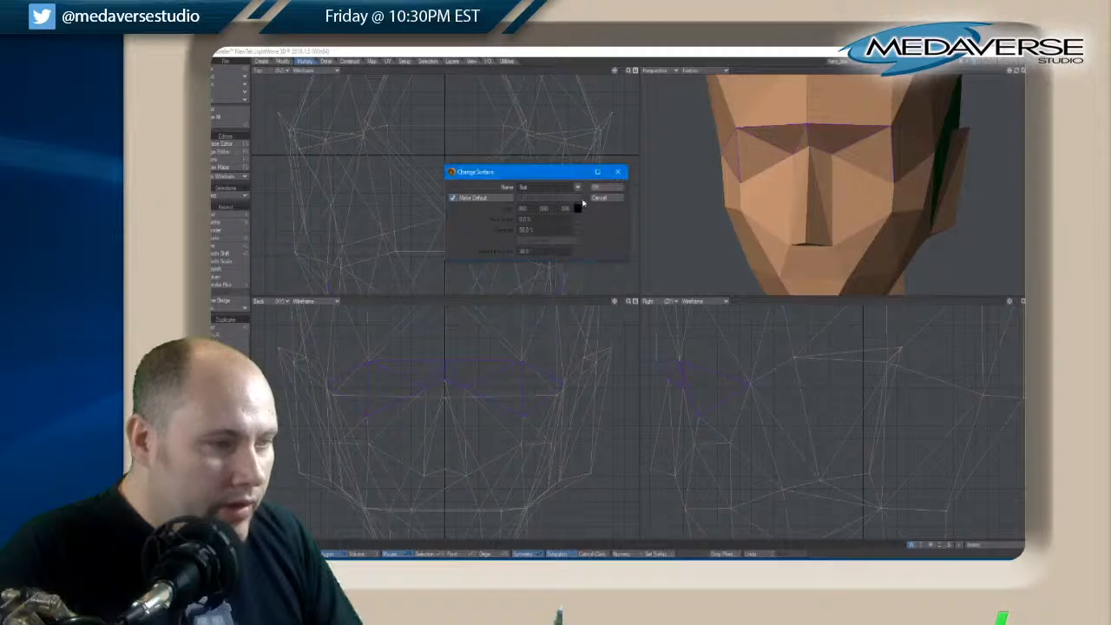
{"action": "left_click", "coordinate": [597, 187]}
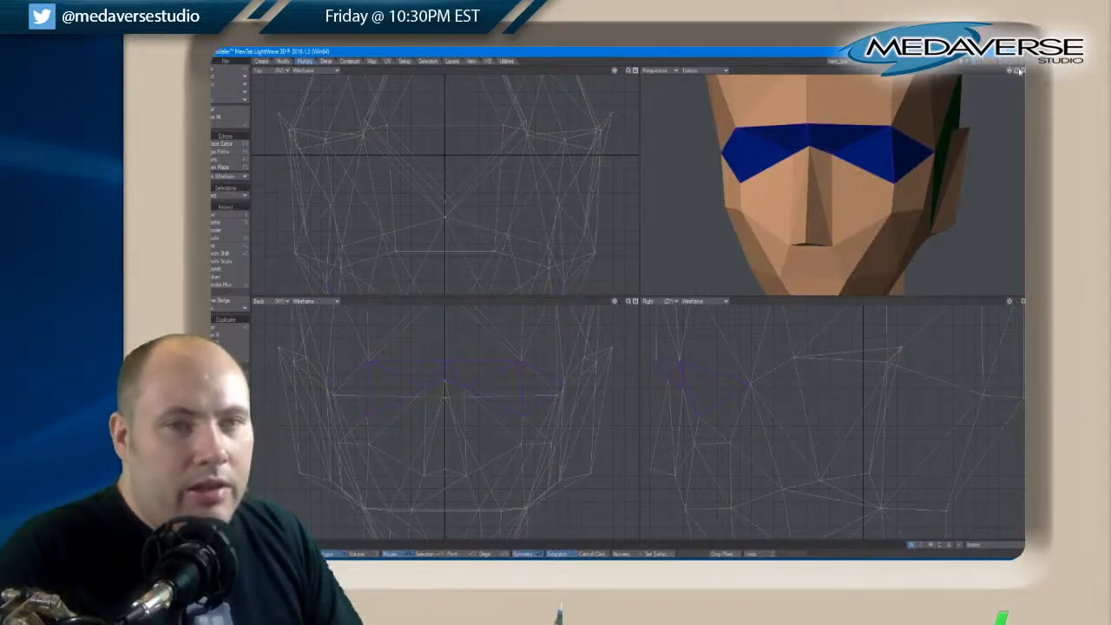
{"action": "mouse_move", "coordinate": [1016, 70]}
{"action": "left_mouse_down"}
{"action": "mouse_move", "coordinate": [1055, 72]}
{"action": "mouse_move", "coordinate": [1041, 59]}
{"action": "mouse_move", "coordinate": [1021, 72]}
{"action": "mouse_move", "coordinate": [1041, 71]}
{"action": "mouse_move", "coordinate": [1018, 74]}
{"action": "left_mouse_up"}
{"action": "key", "text": "a"}
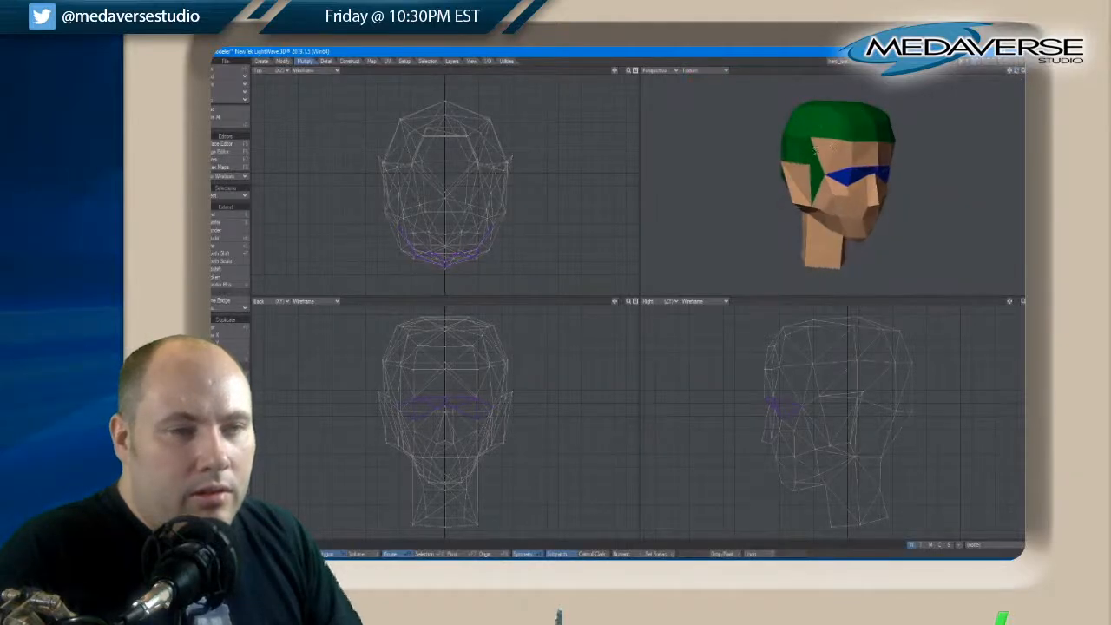
Select the temple polygons on both sides of the head and assign them the hair surface
{"action": "key", "text": "space"}
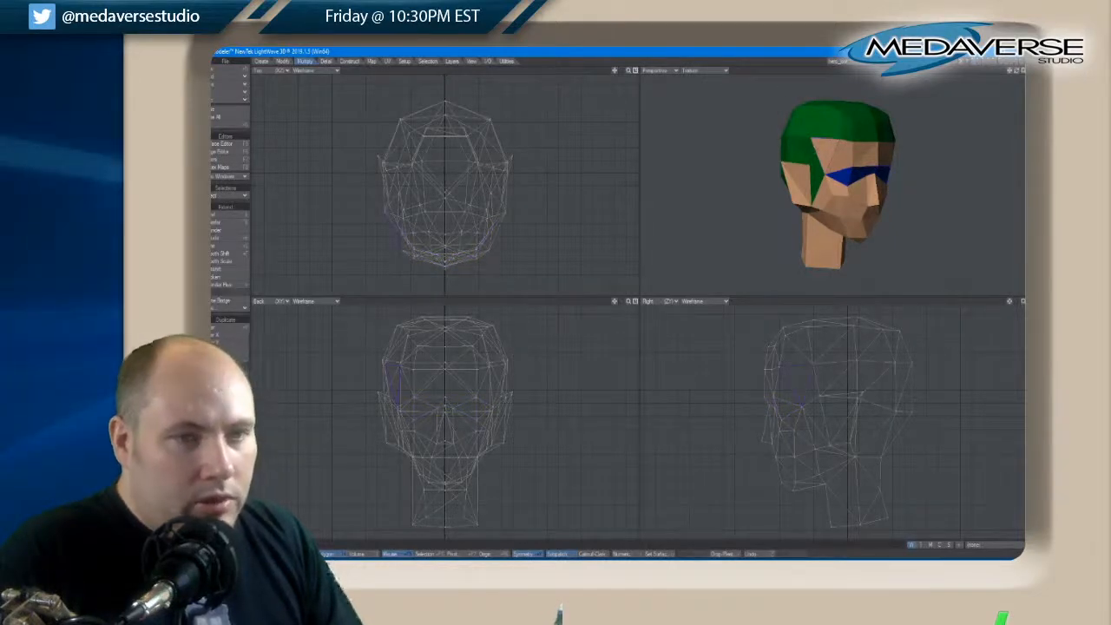
{"action": "left_click_drag", "start_coordinate": [1017, 72], "coordinate": [1024, 74]}
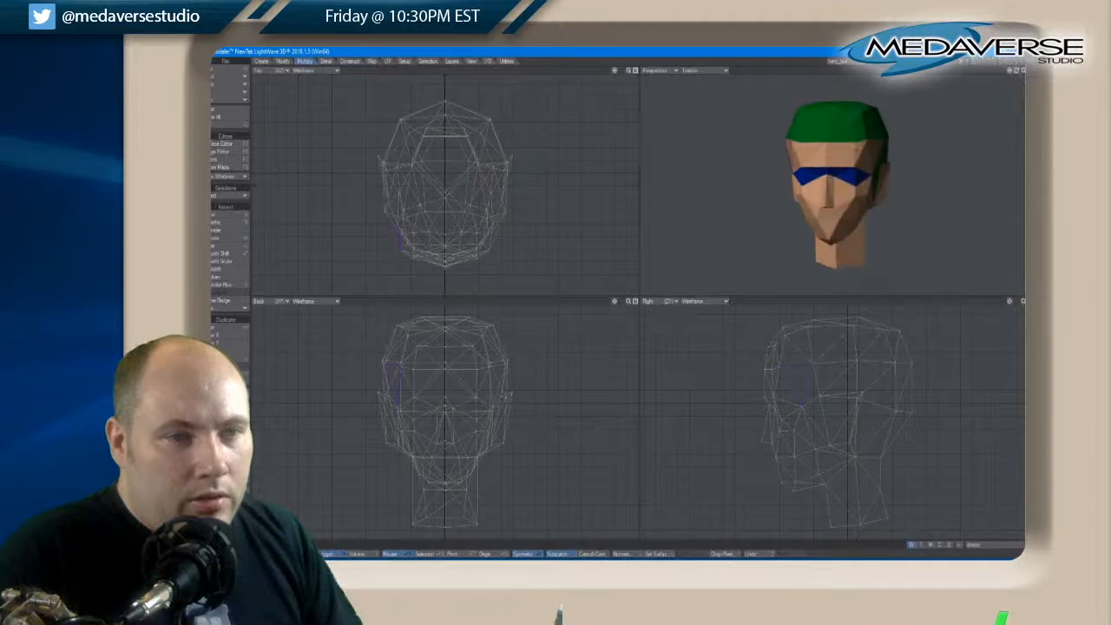
{"action": "key", "text": "q"}
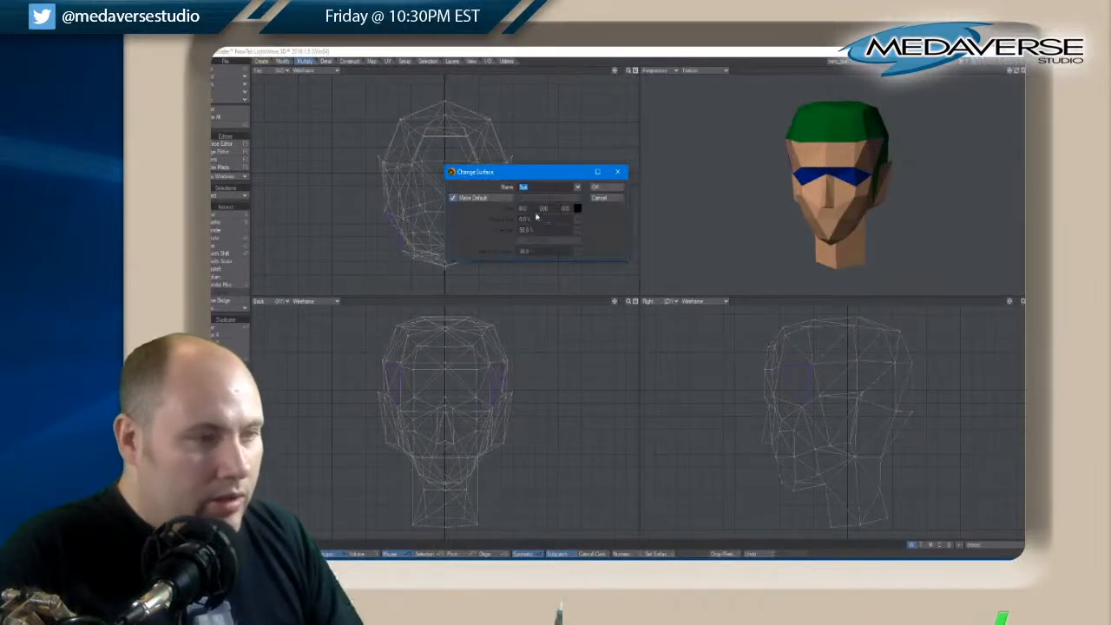
{"action": "left_click", "coordinate": [575, 188]}
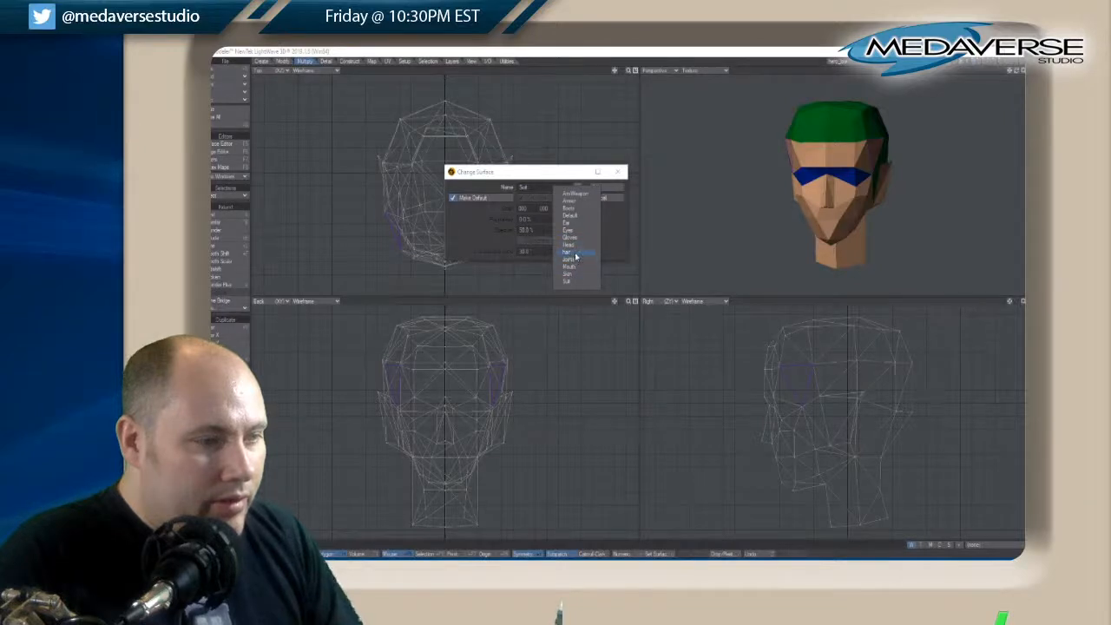
{"action": "left_click", "coordinate": [573, 251]}
{"action": "left_click", "coordinate": [598, 189]}
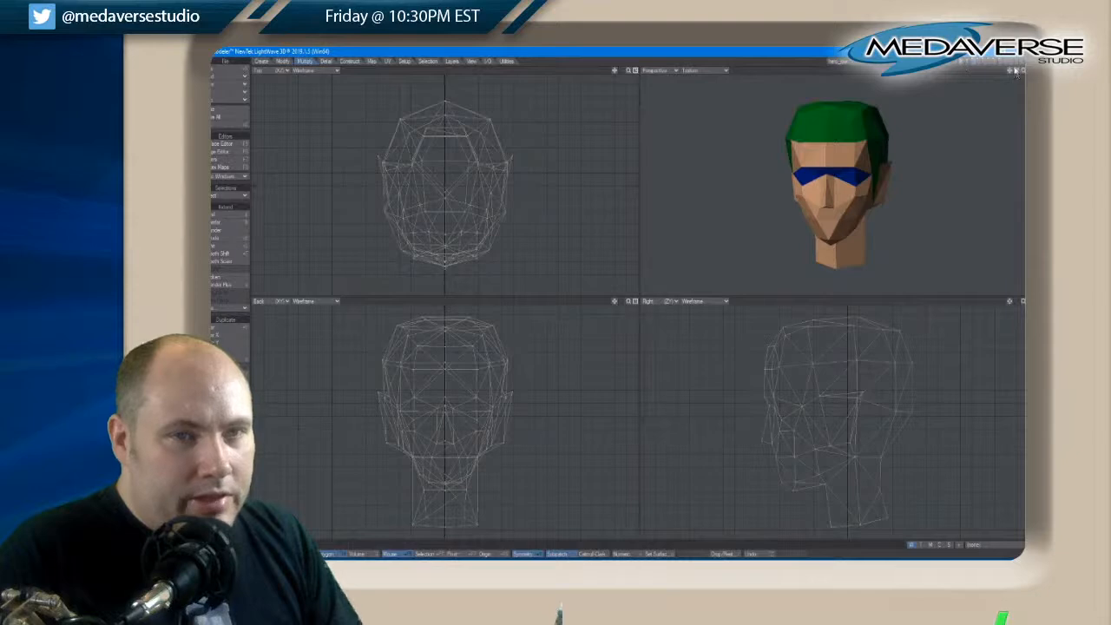
Check the separate long-hair layer and display it in the background behind the head layer as a shaping guide
{"action": "left_click_drag", "start_coordinate": [1015, 71], "coordinate": [1018, 74]}
{"action": "left_click", "coordinate": [979, 62]}
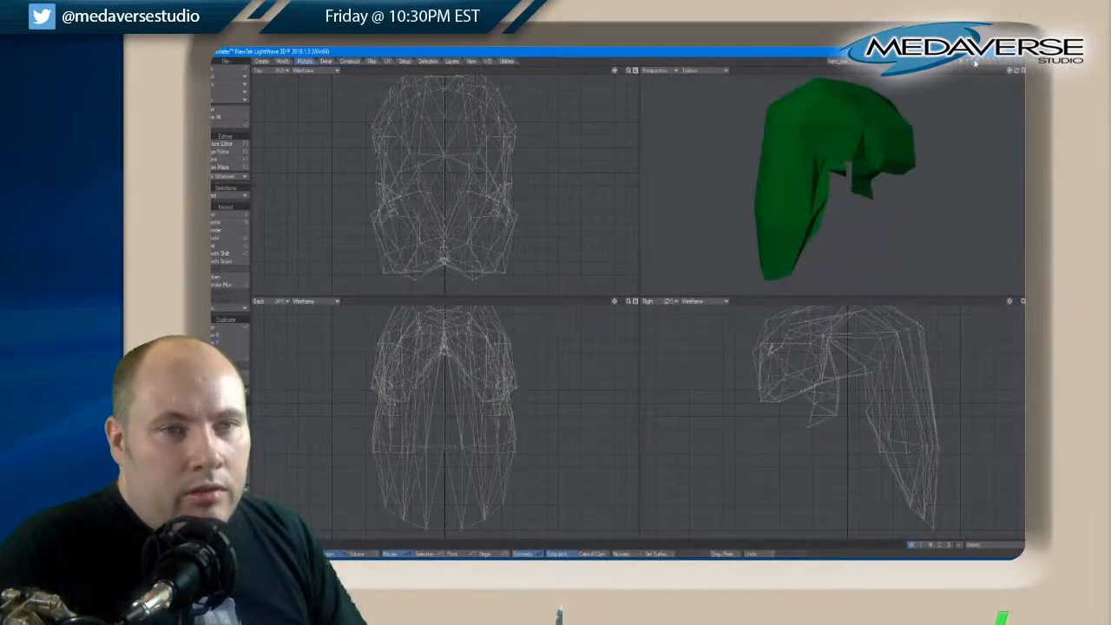
{"action": "left_click", "coordinate": [976, 67]}
{"action": "left_click", "coordinate": [981, 68]}
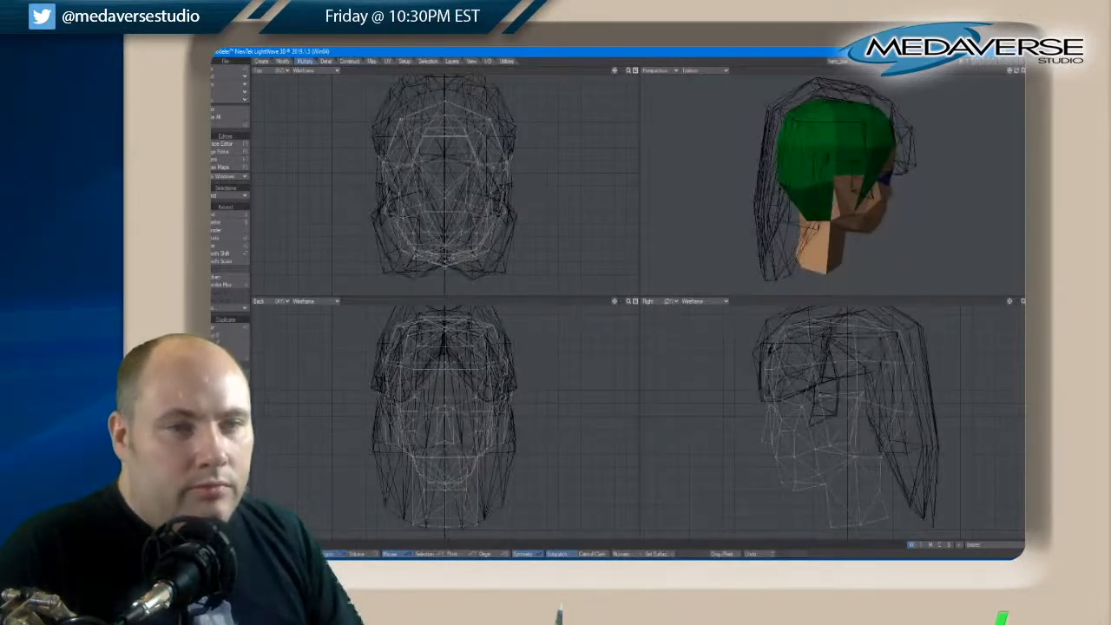
{"action": "left_click_drag", "start_coordinate": [1015, 74], "coordinate": [1016, 74]}
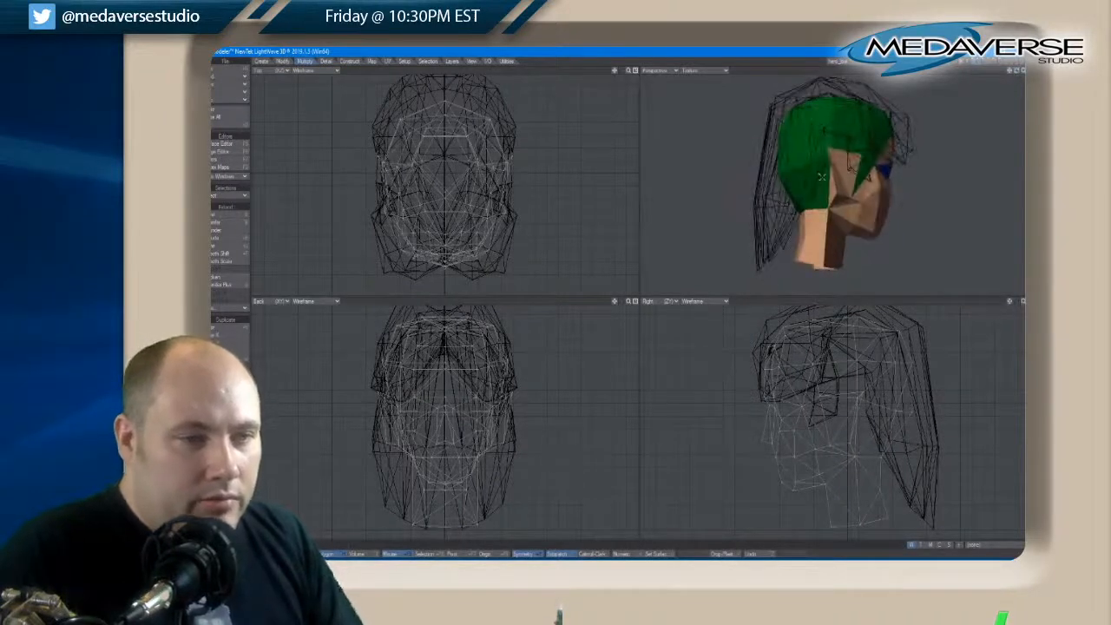
{"action": "left_click", "coordinate": [814, 181]}
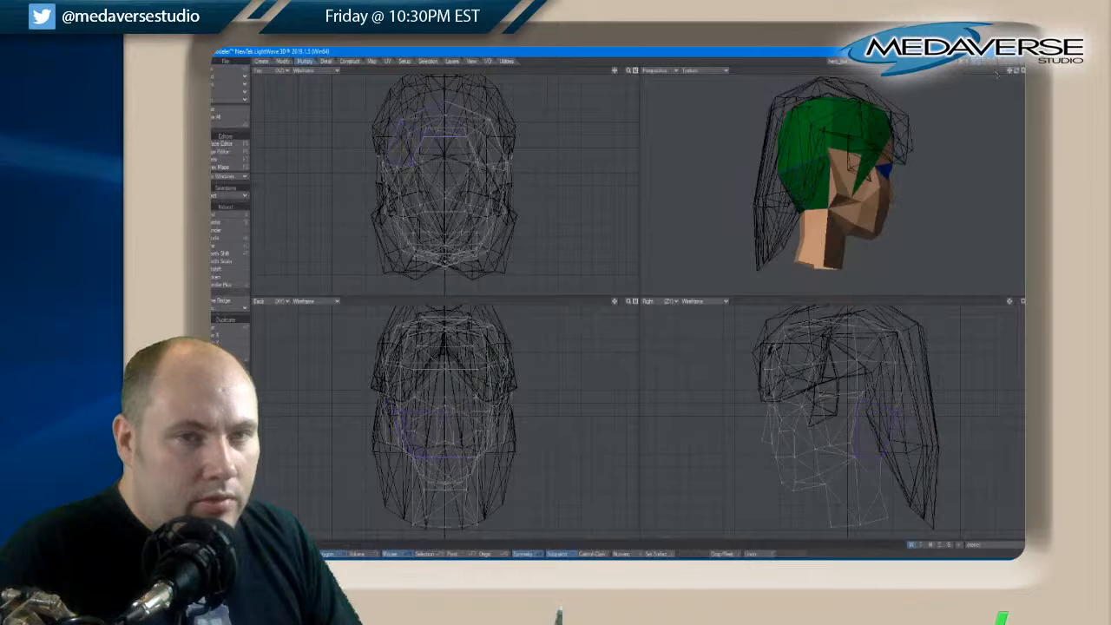
{"action": "left_click_drag", "start_coordinate": [1018, 76], "coordinate": [1015, 75]}
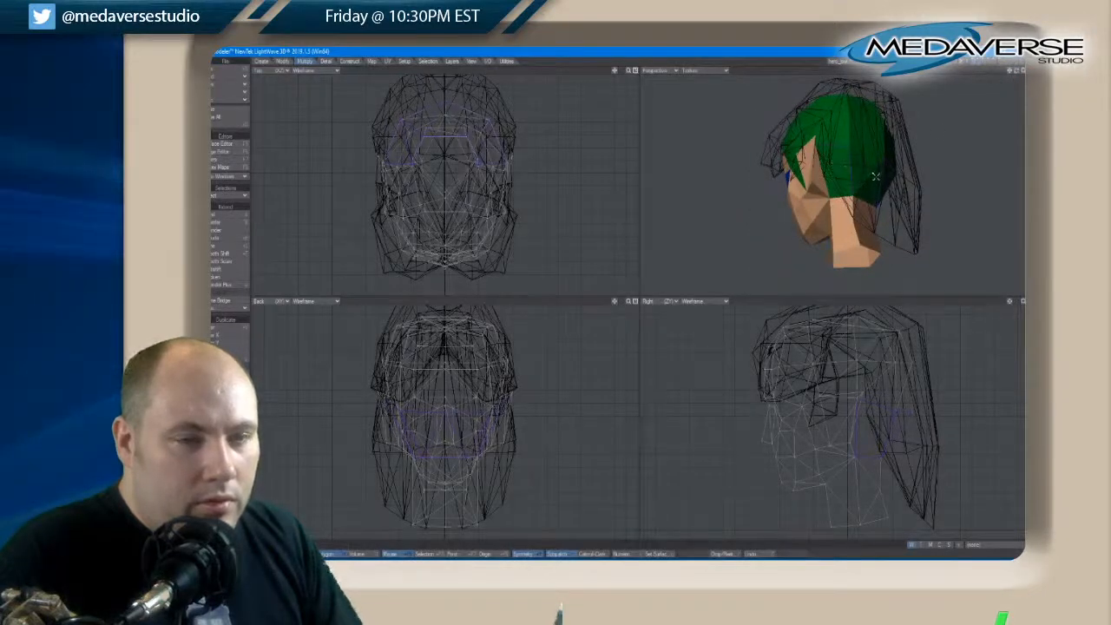
{"action": "key", "text": "t"}
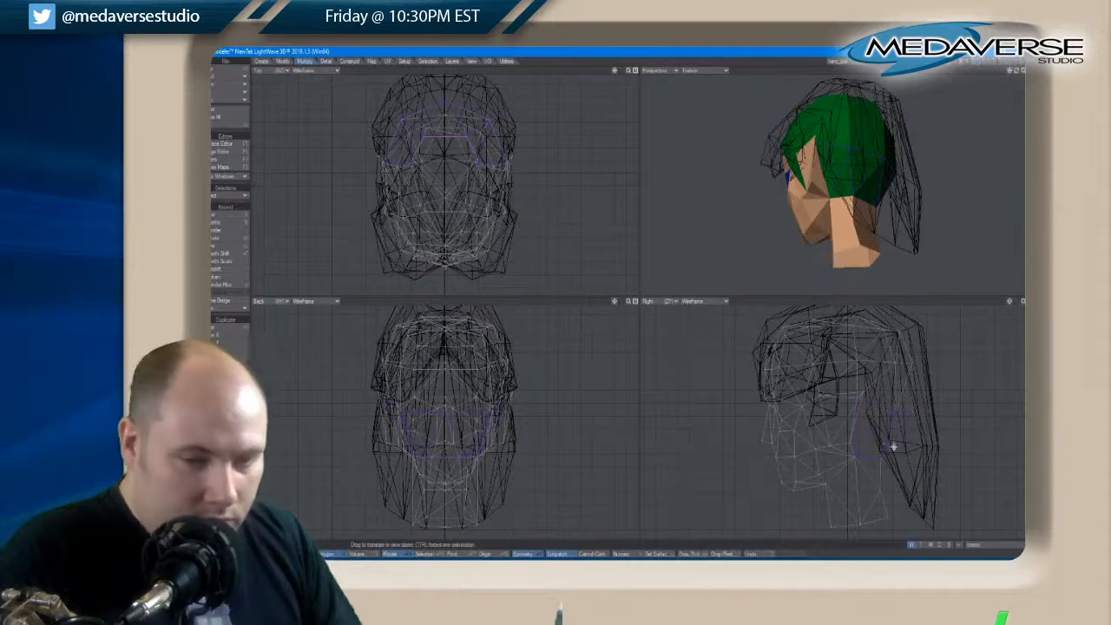
{"action": "left_click_drag", "start_coordinate": [894, 445], "coordinate": [892, 443]}
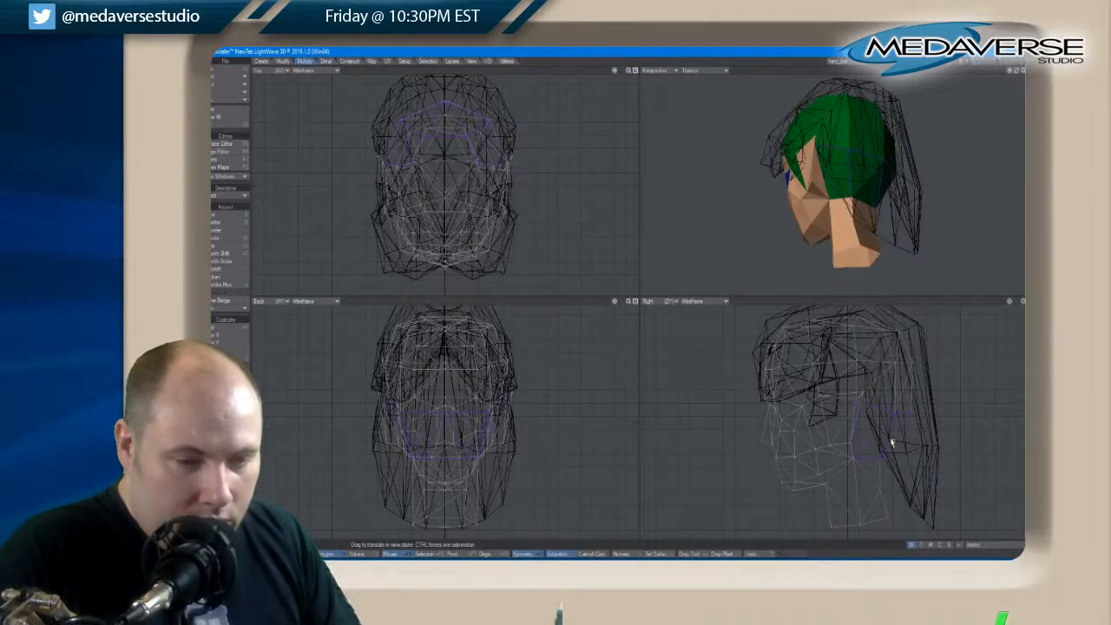
{"action": "key", "text": "ctrl+z"}
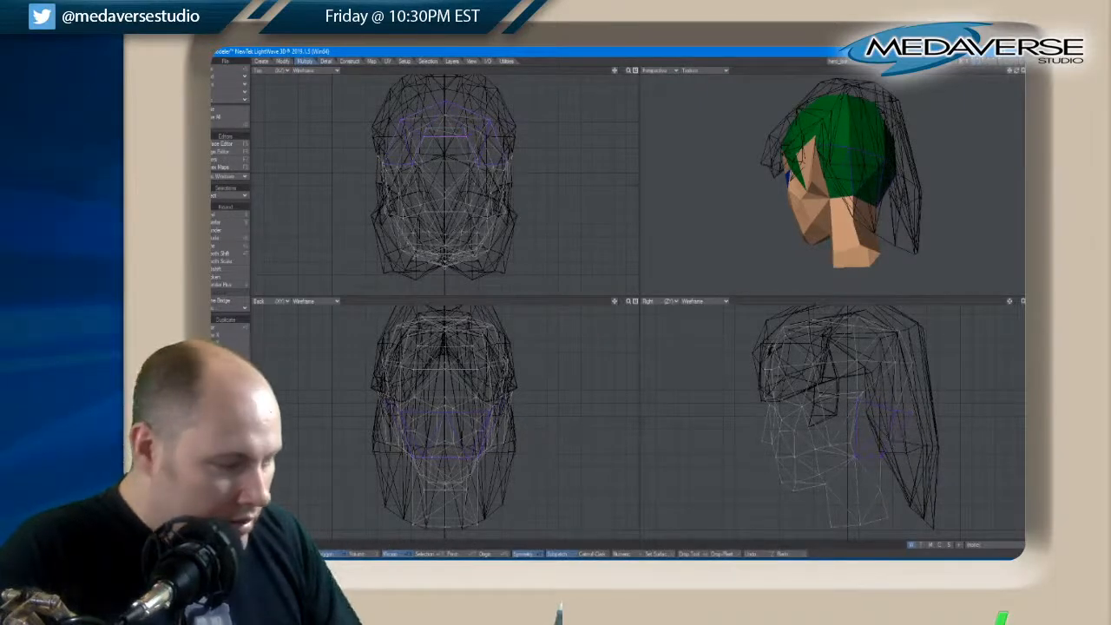
{"action": "key", "text": "space"}
{"action": "key", "text": "space"}
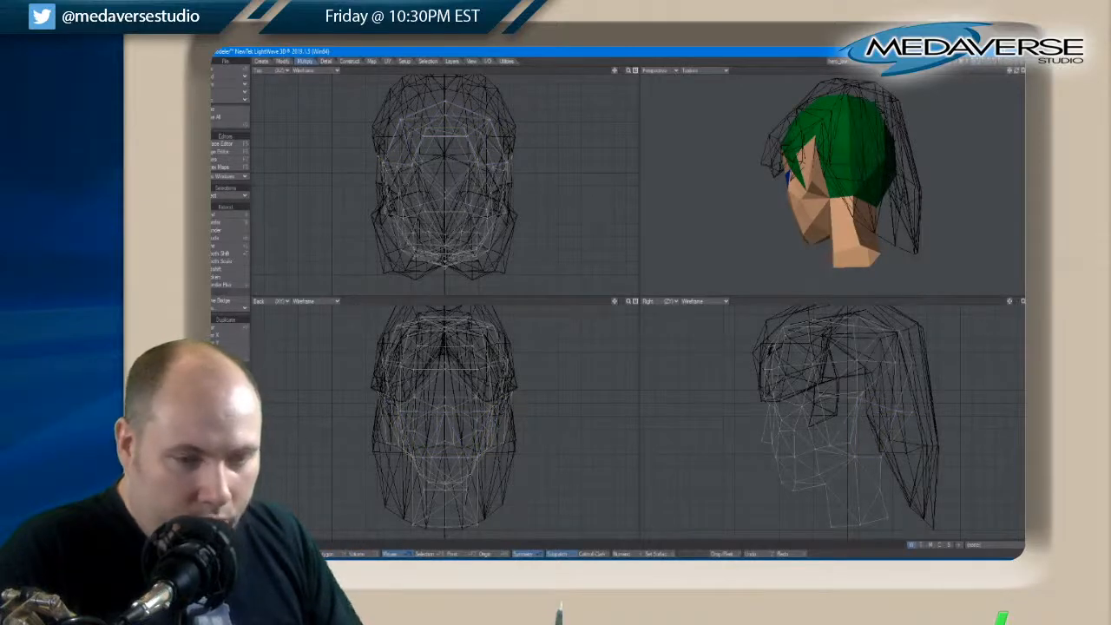
Move the points across the back of the head down and back, and shift the upper rear points slightly back toward the hair outline
{"action": "left_click_drag", "start_coordinate": [850, 147], "coordinate": [884, 158]}
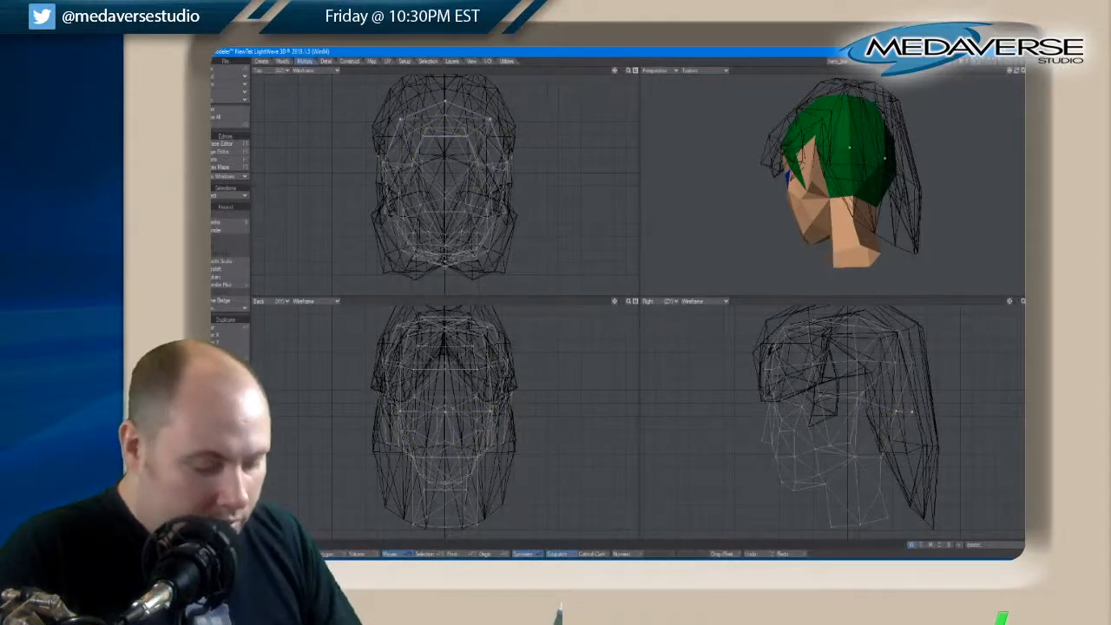
{"action": "key", "text": "t"}
{"action": "left_click_drag", "start_coordinate": [909, 414], "coordinate": [914, 423]}
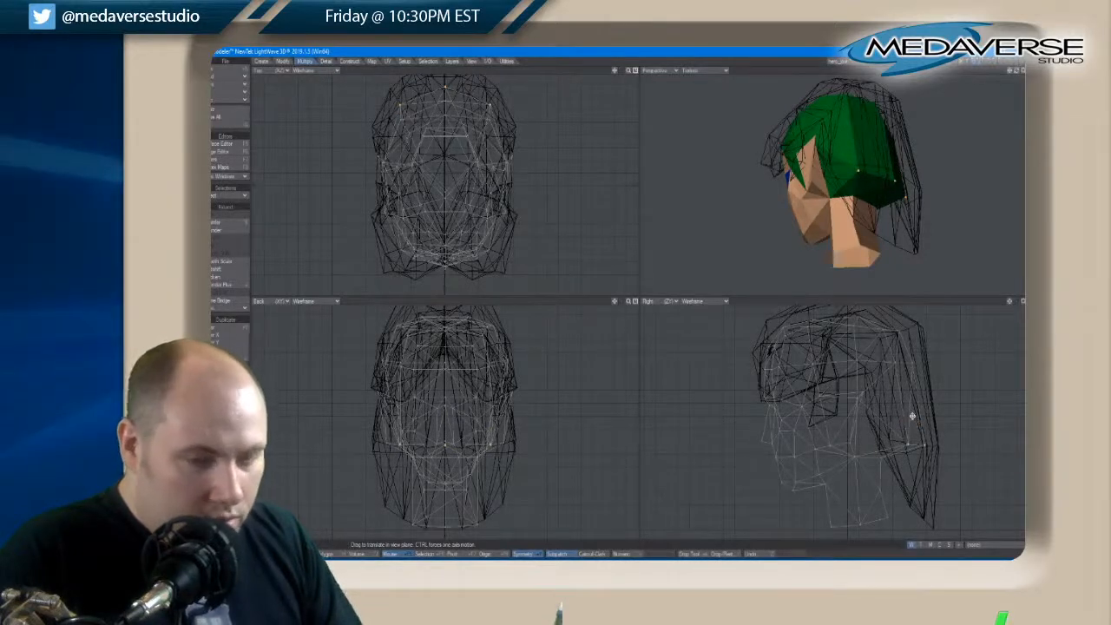
{"action": "key", "text": "space"}
{"action": "key", "text": "slash"}
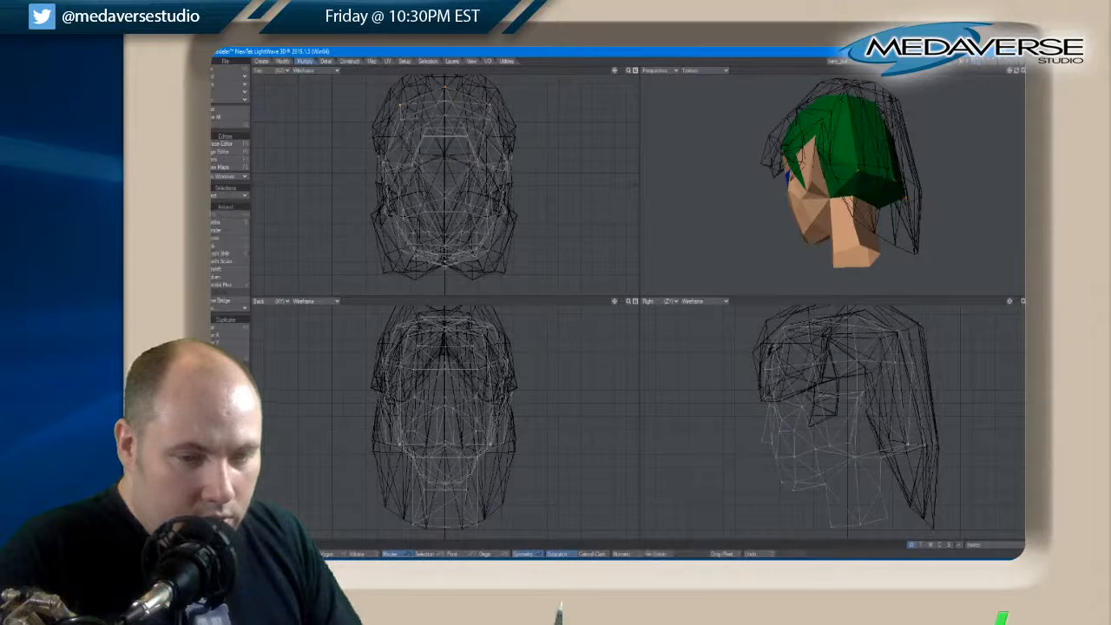
{"action": "key", "text": "t"}
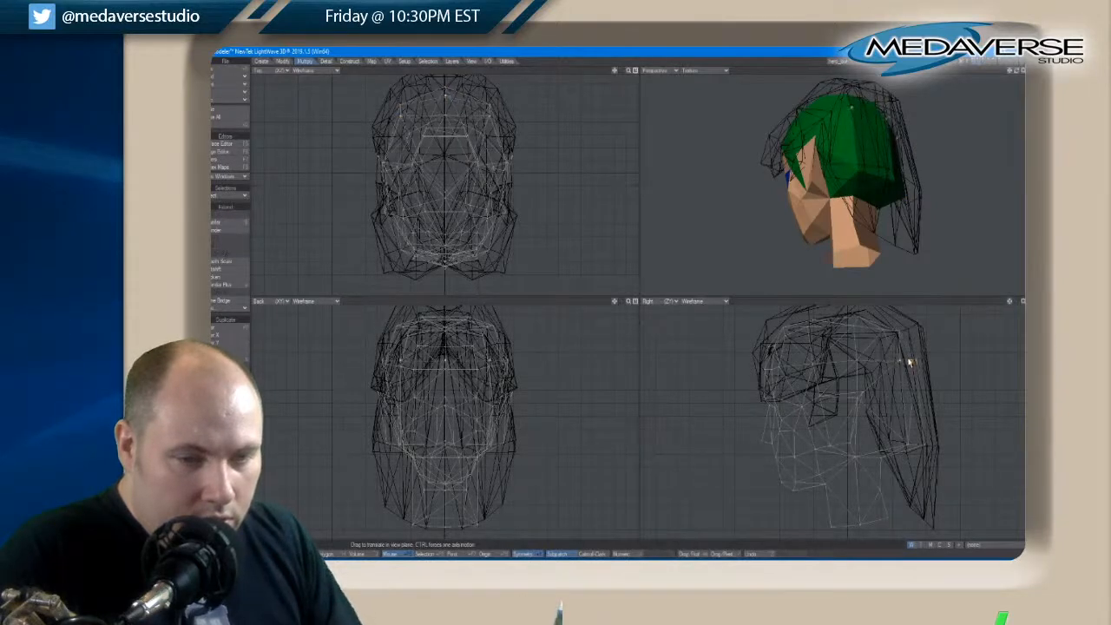
{"action": "key", "text": "space"}
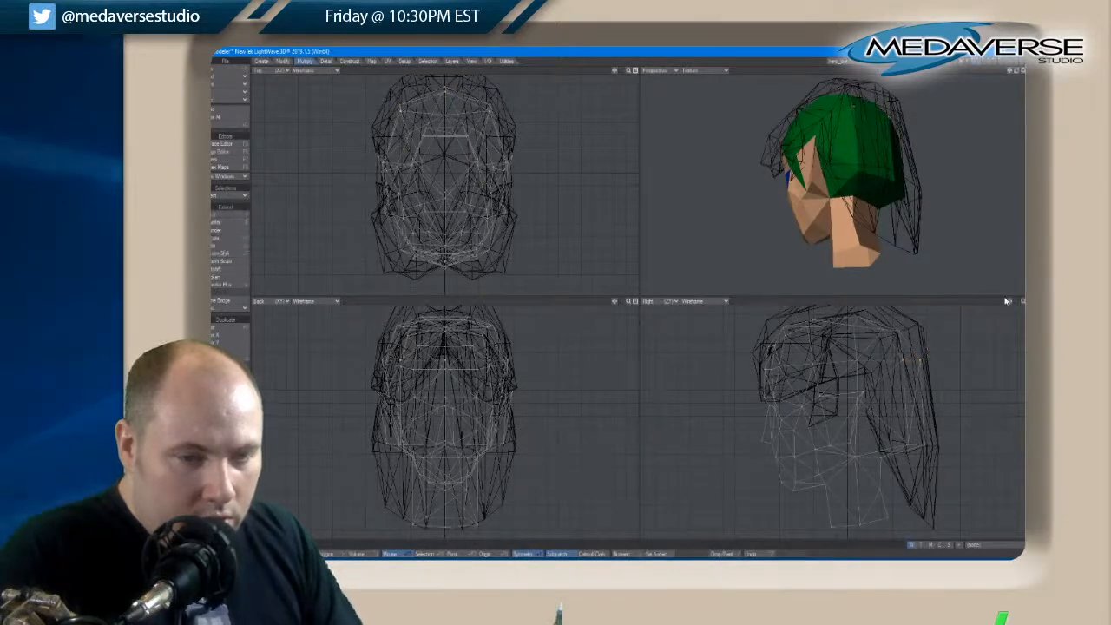
Select the points across the crown of the head and raise them toward the top outline of the background hair
{"action": "left_click_drag", "start_coordinate": [1009, 301], "coordinate": [1008, 301]}
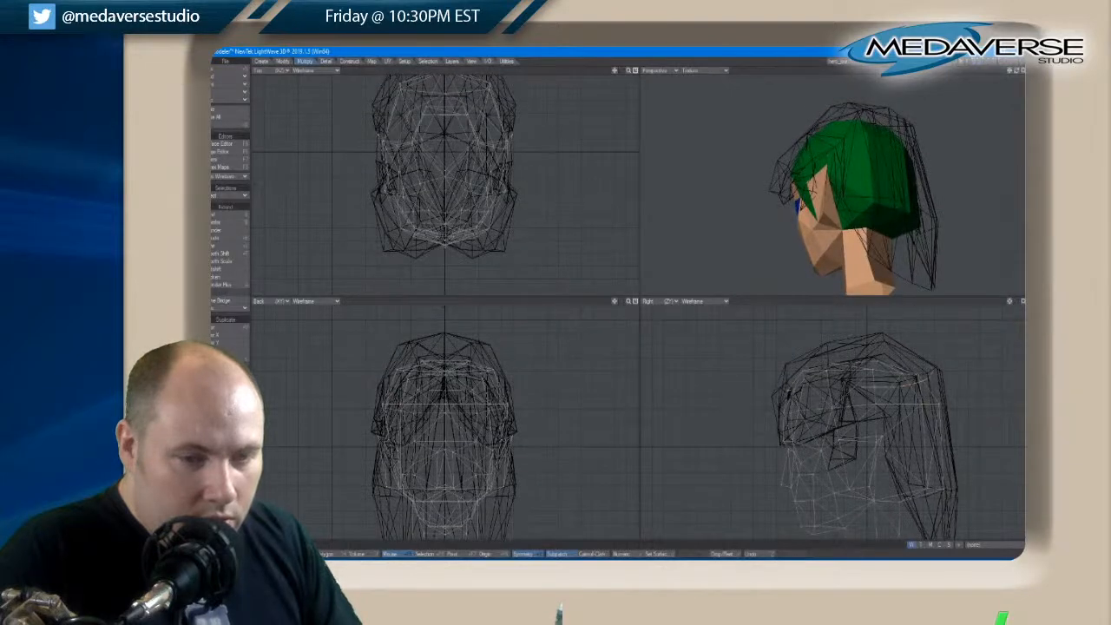
{"action": "mouse_move", "coordinate": [901, 384]}
{"action": "right_mouse_down"}
{"action": "mouse_move", "coordinate": [798, 387]}
{"action": "mouse_move", "coordinate": [868, 342]}
{"action": "mouse_move", "coordinate": [881, 371]}
{"action": "right_mouse_up"}
{"action": "key", "text": "t"}
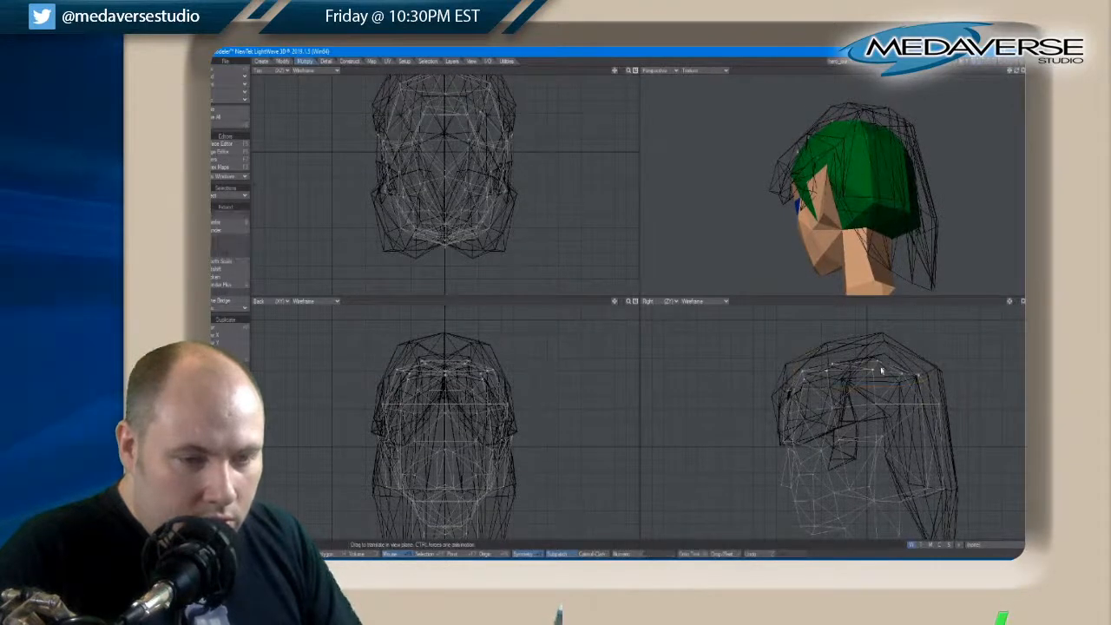
{"action": "left_click_drag", "start_coordinate": [882, 370], "coordinate": [883, 370]}
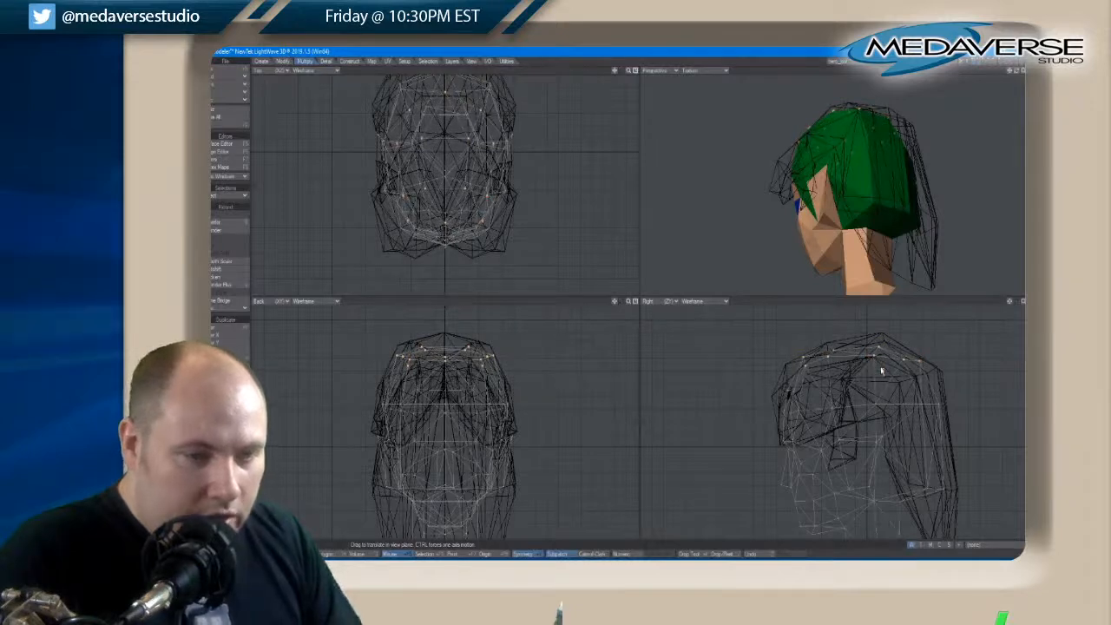
{"action": "key", "text": "space"}
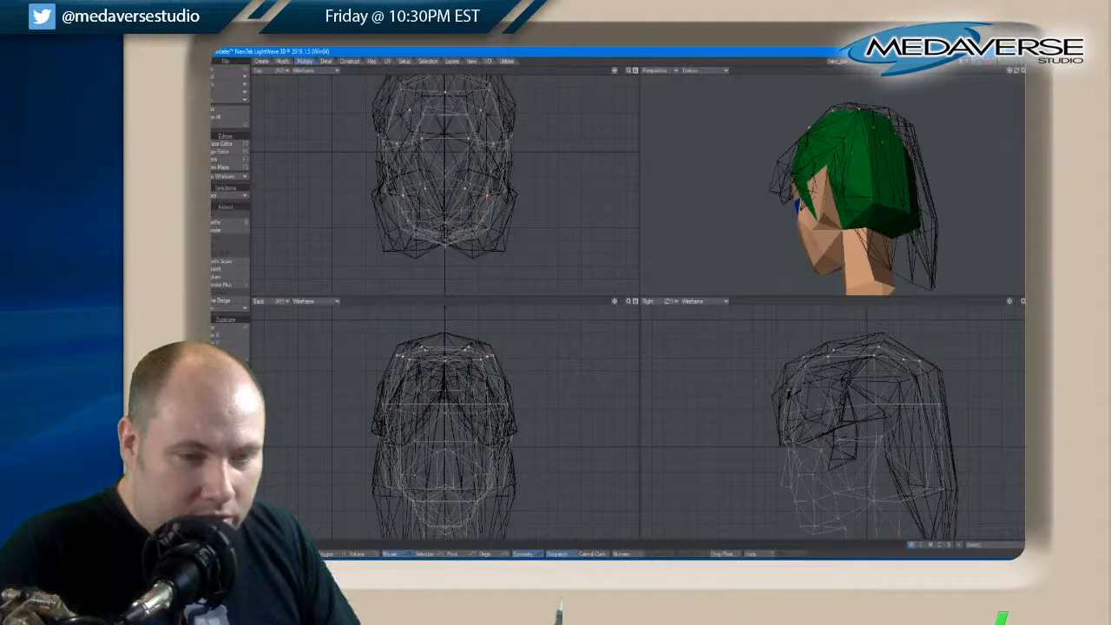
Refine the crown points in smaller moves, raising them and shifting the rear ones back along the background hair outline
{"action": "key", "text": "t"}
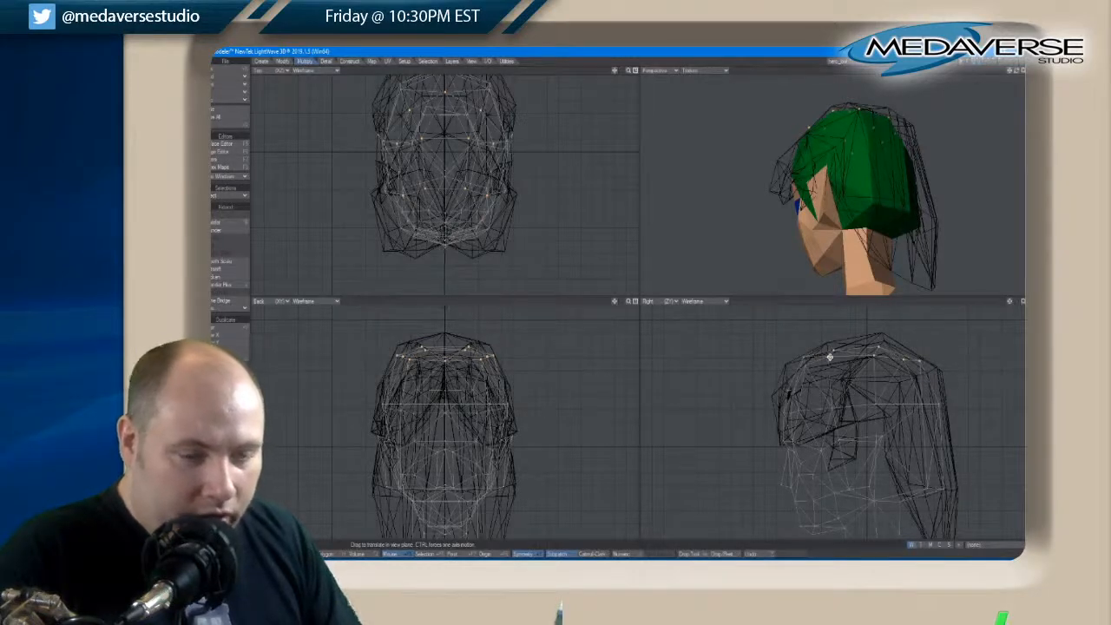
{"action": "key", "text": "space"}
{"action": "key", "text": "t"}
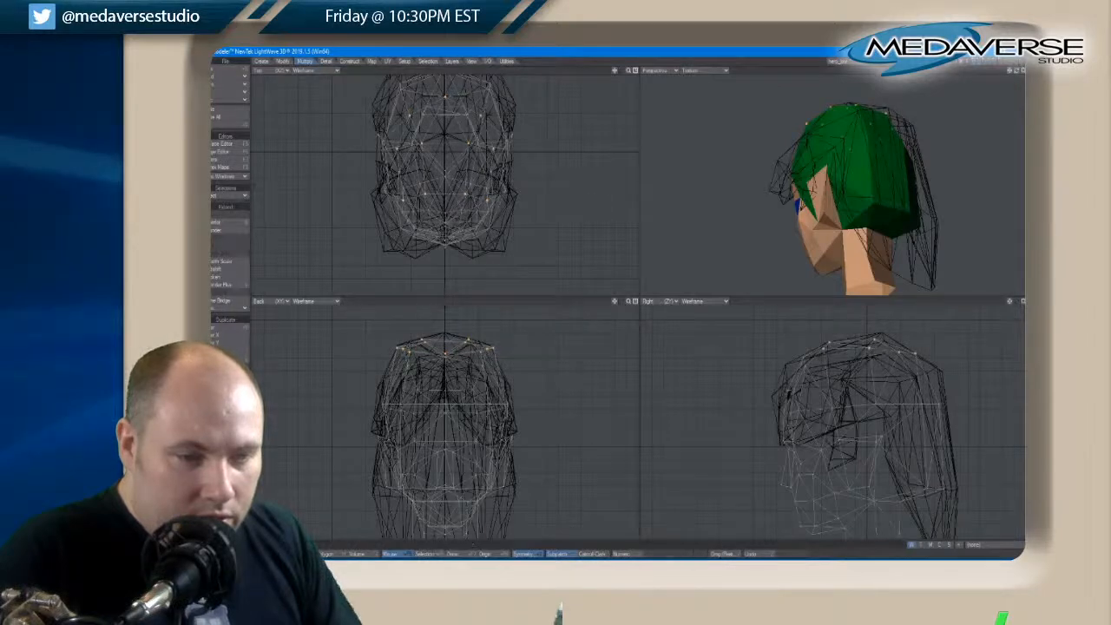
{"action": "left_click_drag", "start_coordinate": [875, 352], "coordinate": [875, 347]}
{"action": "key", "text": "space"}
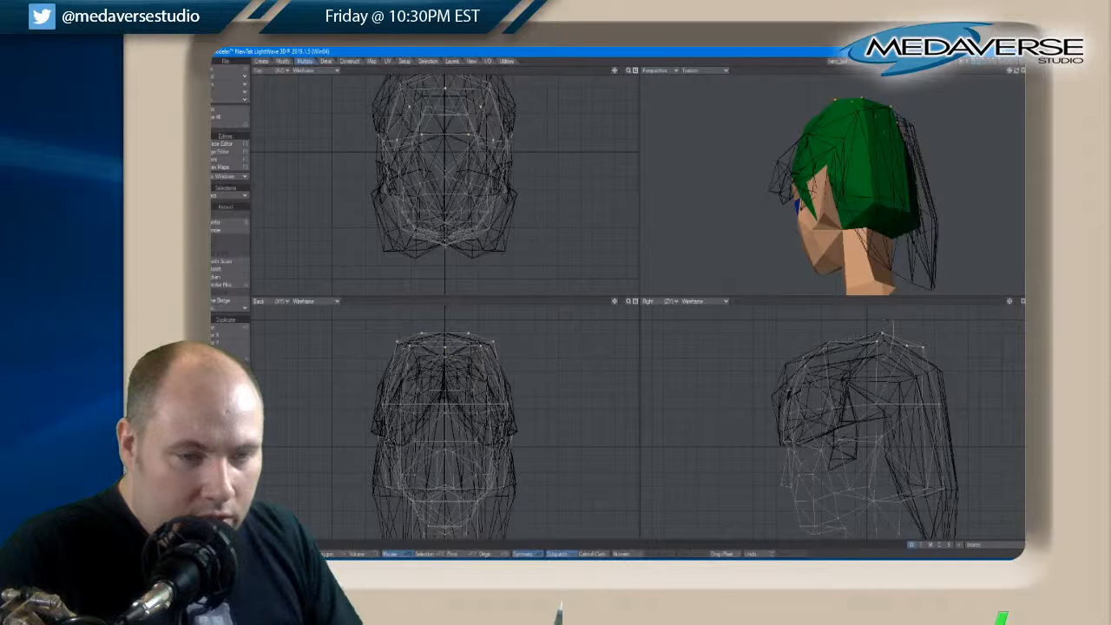
{"action": "key", "text": "t"}
{"action": "left_click_drag", "start_coordinate": [917, 352], "coordinate": [918, 351]}
{"action": "key", "text": "space"}
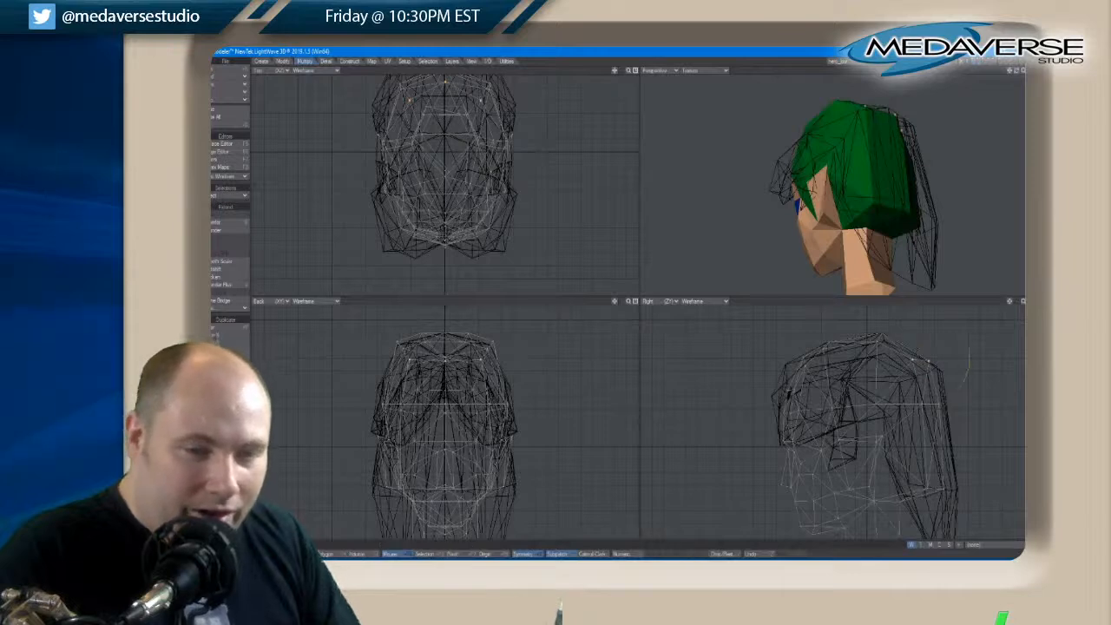
Select the upper rear points of the head, pull them back and down toward the background hair, and clear the selection
{"action": "key", "text": "space"}
{"action": "key", "text": "space"}
{"action": "mouse_move", "coordinate": [952, 335]}
{"action": "right_mouse_down"}
{"action": "mouse_move", "coordinate": [948, 430]}
{"action": "mouse_move", "coordinate": [913, 349]}
{"action": "right_mouse_up"}
{"action": "key", "text": "t"}
{"action": "left_click_drag", "start_coordinate": [934, 374], "coordinate": [945, 384]}
{"action": "key", "text": "space"}
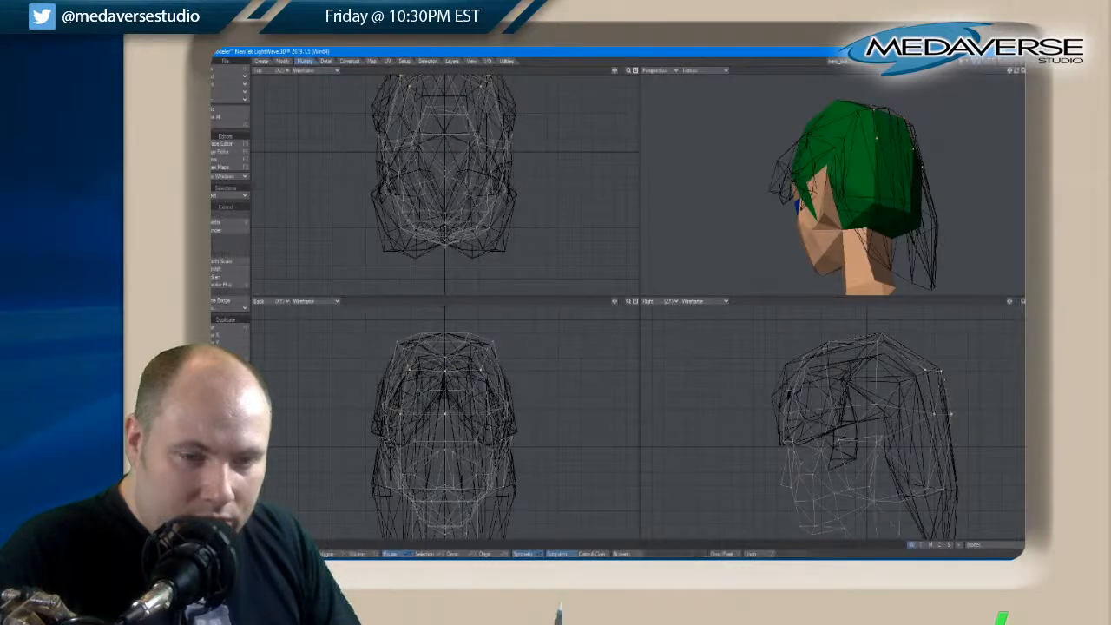
{"action": "key", "text": "slash"}
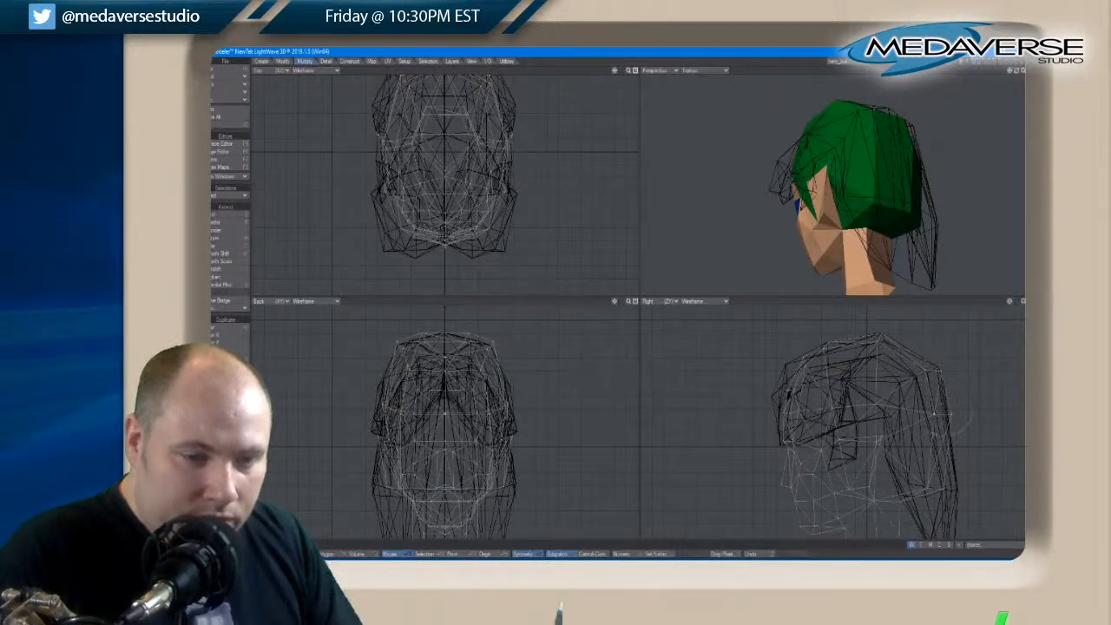
Nudge the row of points halfway up the back of the head slightly forward and clear the selection
{"action": "right_click_drag", "start_coordinate": [923, 402], "coordinate": [925, 410]}
{"action": "key", "text": "t"}
{"action": "left_click_drag", "start_coordinate": [958, 419], "coordinate": [955, 420]}
{"action": "key", "text": "space"}
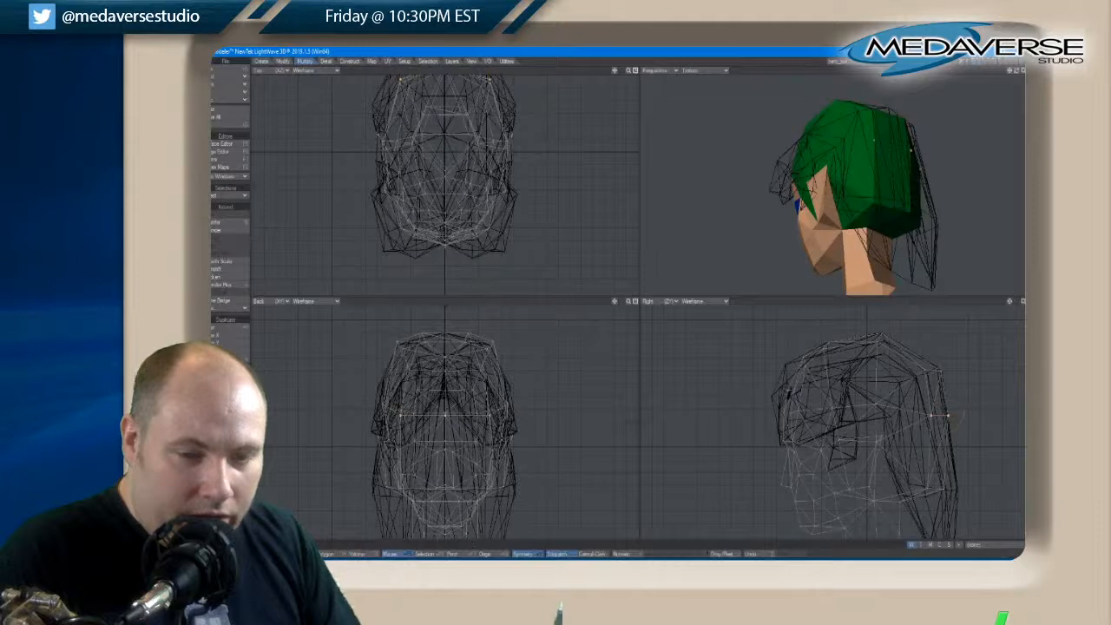
{"action": "key", "text": "slash"}
Select the front hairline points above the forehead and move them slightly forward toward the background hair
{"action": "right_click_drag", "start_coordinate": [793, 393], "coordinate": [798, 393]}
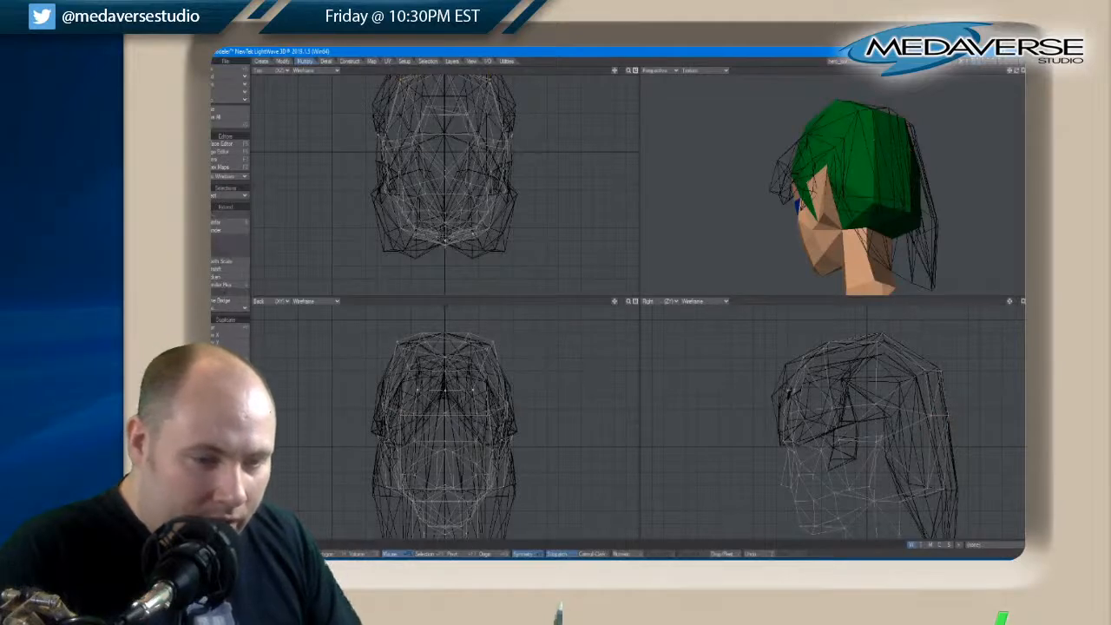
{"action": "key", "text": "t"}
{"action": "left_click_drag", "start_coordinate": [798, 393], "coordinate": [796, 392]}
{"action": "key", "text": "space"}
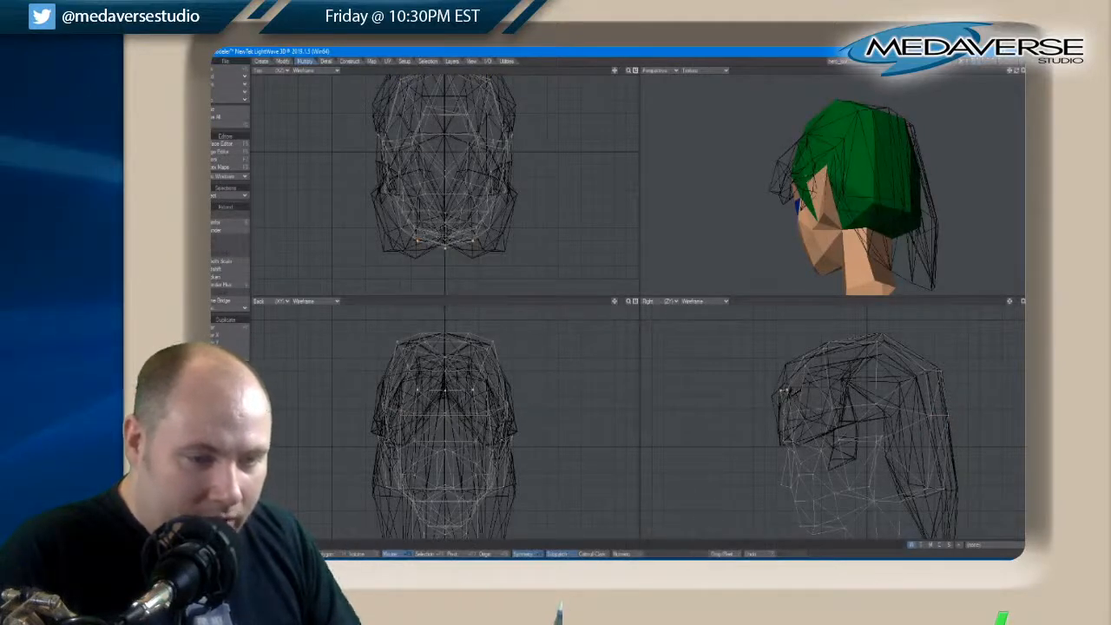
Clear the selection, select the upper and lower front hairline points, and move them forward and slightly down
{"action": "key", "text": "slash"}
{"action": "right_click_drag", "start_coordinate": [812, 341], "coordinate": [809, 345]}
{"action": "key", "text": "t"}
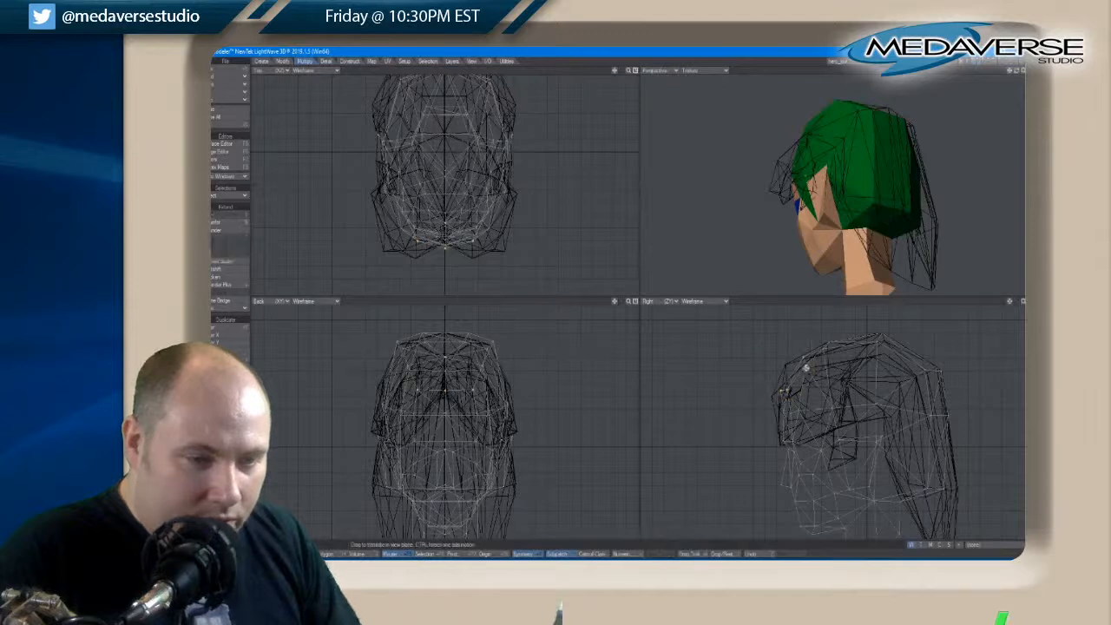
{"action": "left_click_drag", "start_coordinate": [804, 366], "coordinate": [805, 373]}
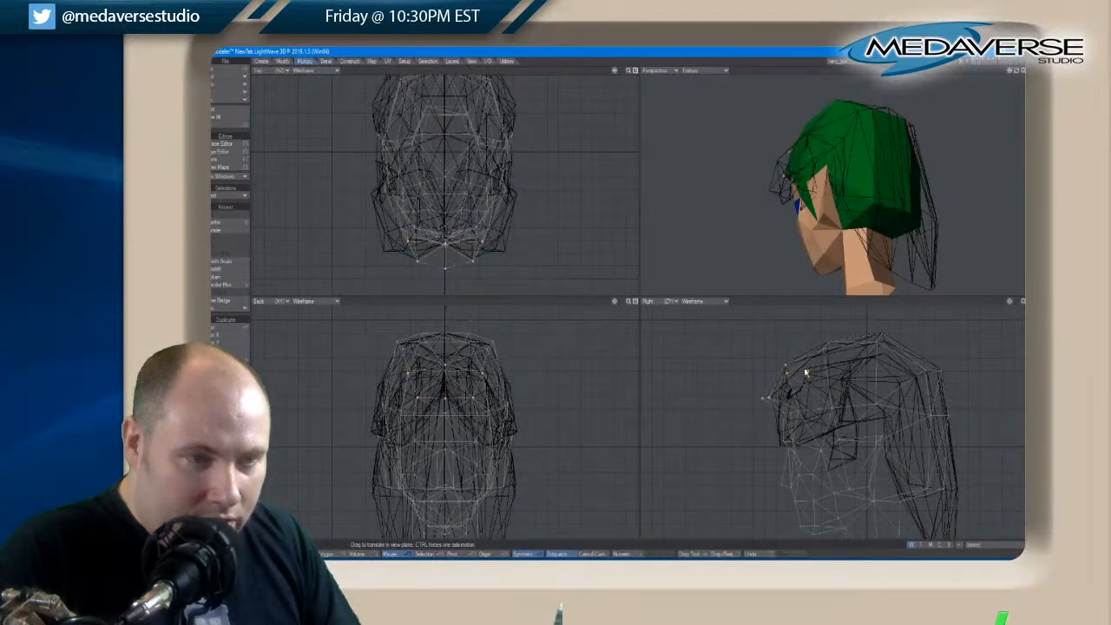
{"action": "key", "text": "space"}
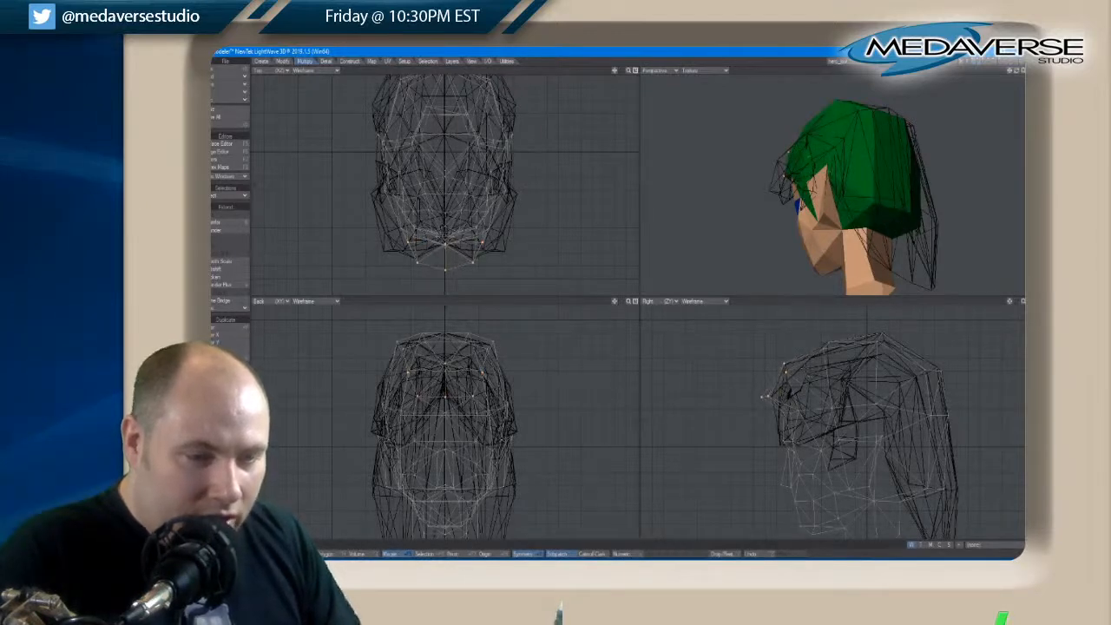
Keep only the lower front hairline points selected, nudge them slightly back and down, and clear the selection
{"action": "right_click_drag", "start_coordinate": [774, 365], "coordinate": [788, 349]}
{"action": "key", "text": "t"}
{"action": "key", "text": "space"}
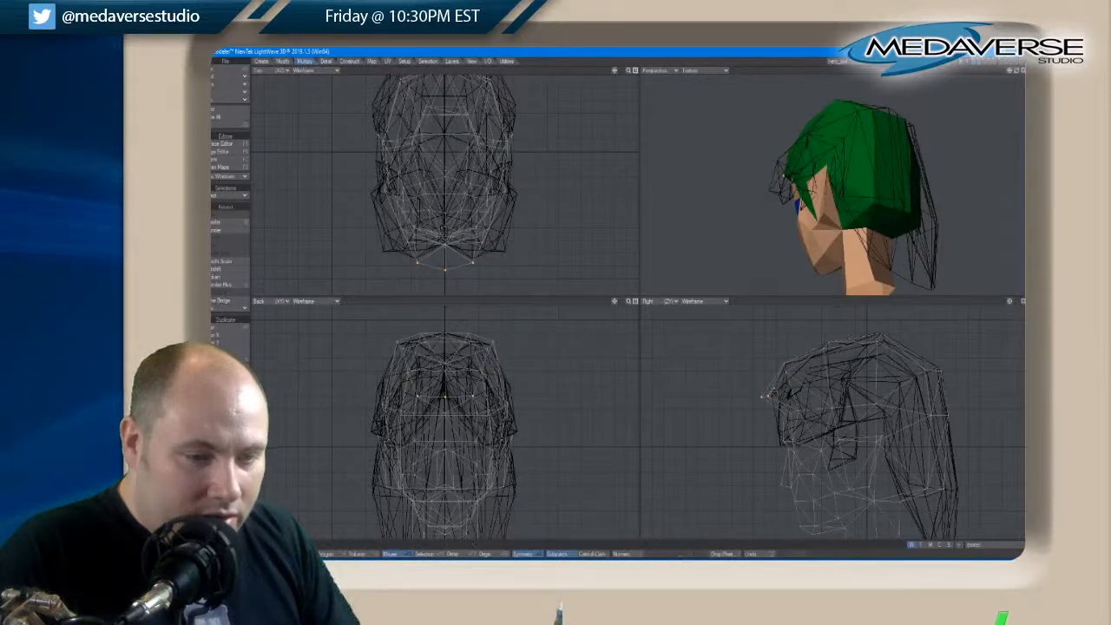
{"action": "key", "text": "t"}
{"action": "left_click_drag", "start_coordinate": [762, 394], "coordinate": [776, 396]}
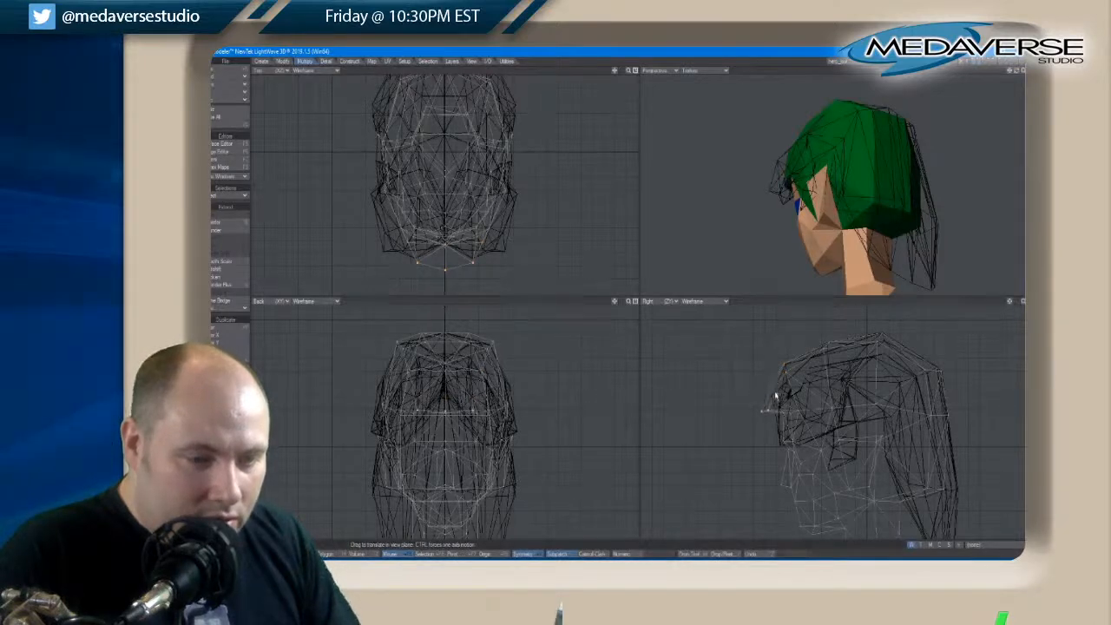
{"action": "key", "text": "ctrl+z"}
{"action": "key", "text": "space"}
{"action": "key", "text": "space"}
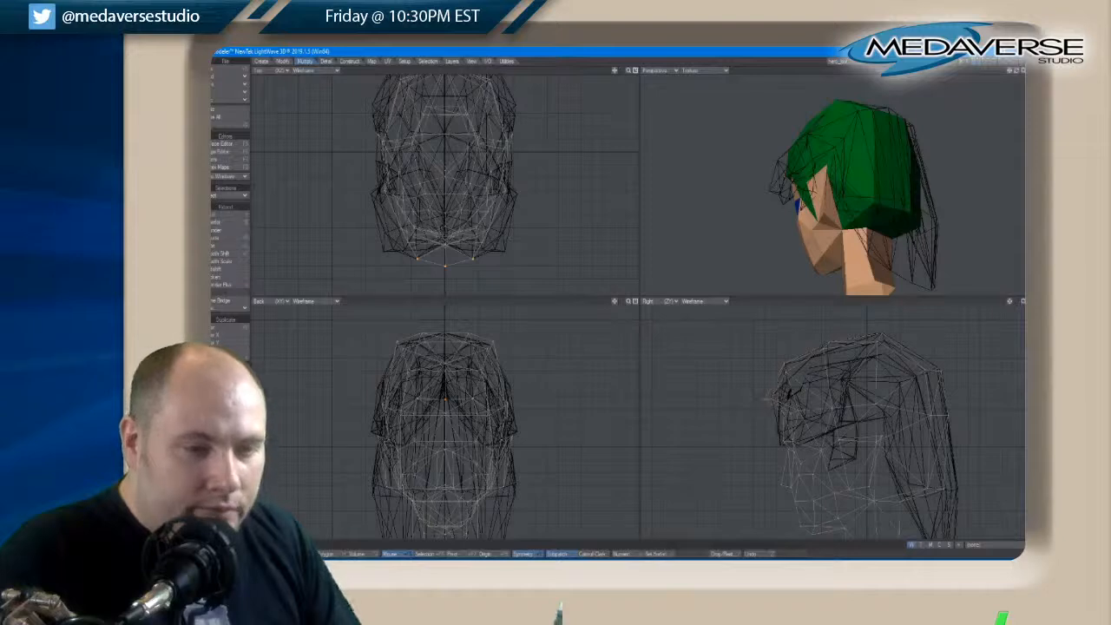
Select the paired points on the sides of the head, move them outward and up toward the background hair, and clear the selection
{"action": "left_click_drag", "start_coordinate": [1014, 72], "coordinate": [1015, 71]}
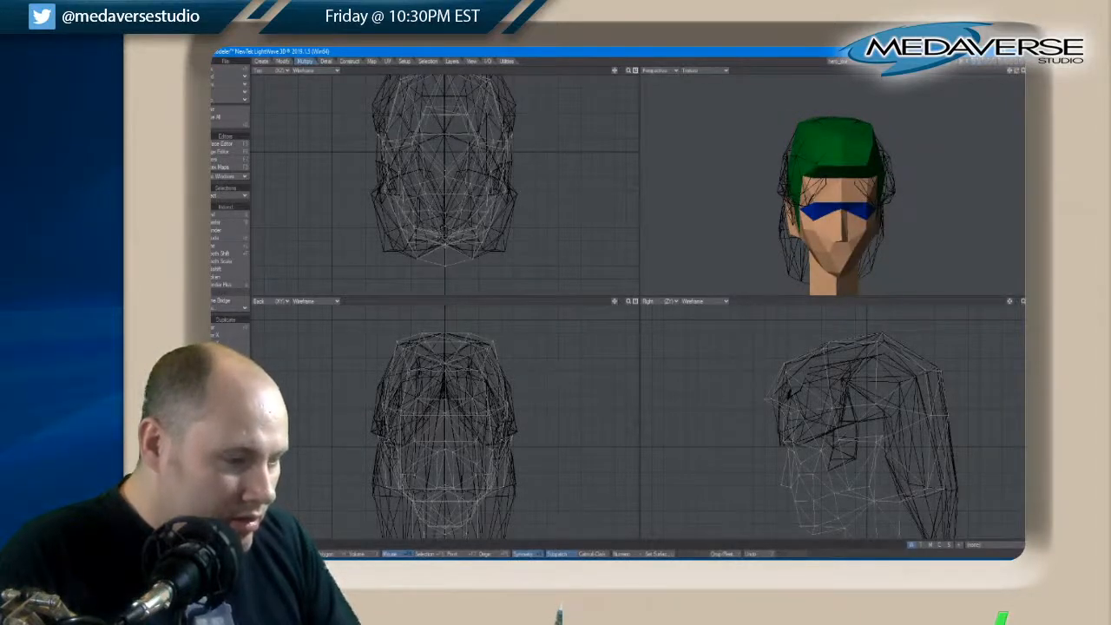
{"action": "left_click", "coordinate": [508, 405]}
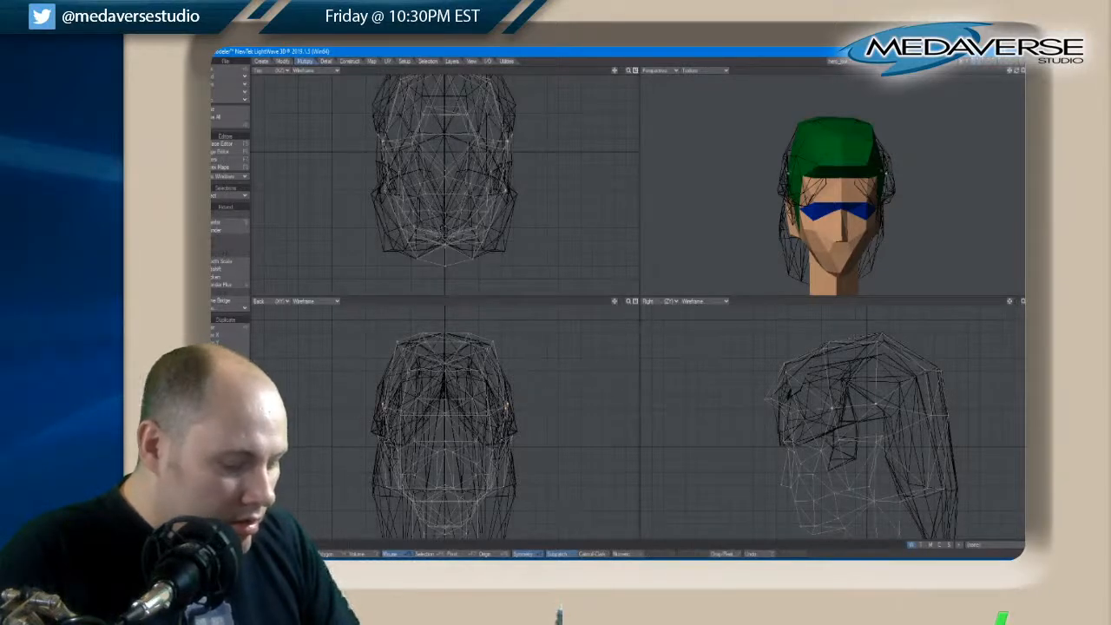
{"action": "left_click_drag", "start_coordinate": [509, 414], "coordinate": [513, 417]}
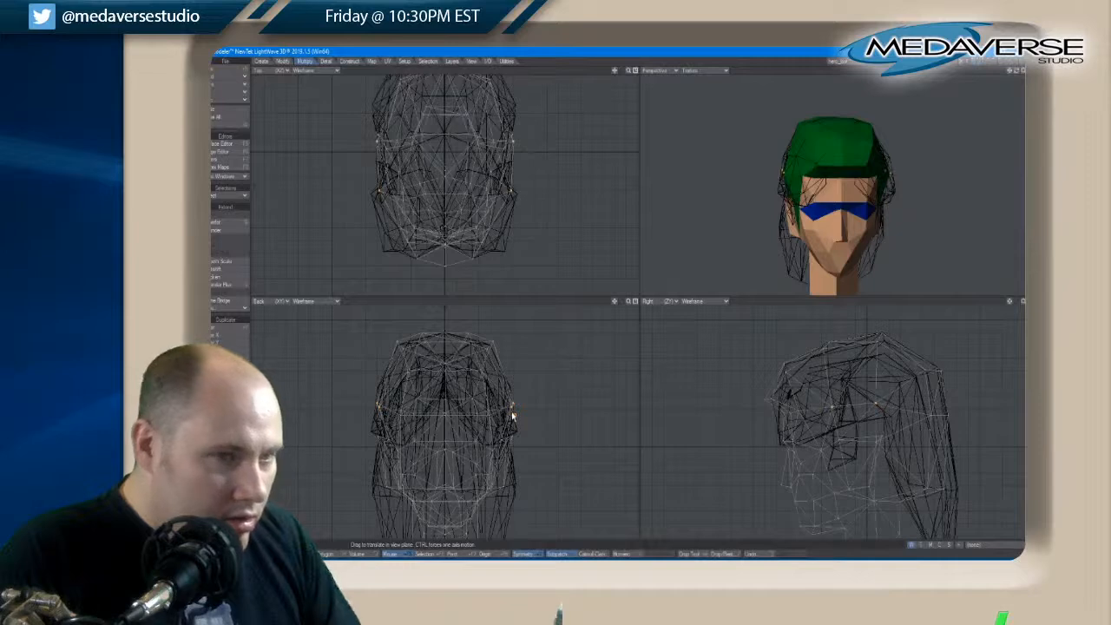
{"action": "left_click_drag", "start_coordinate": [512, 416], "coordinate": [510, 393]}
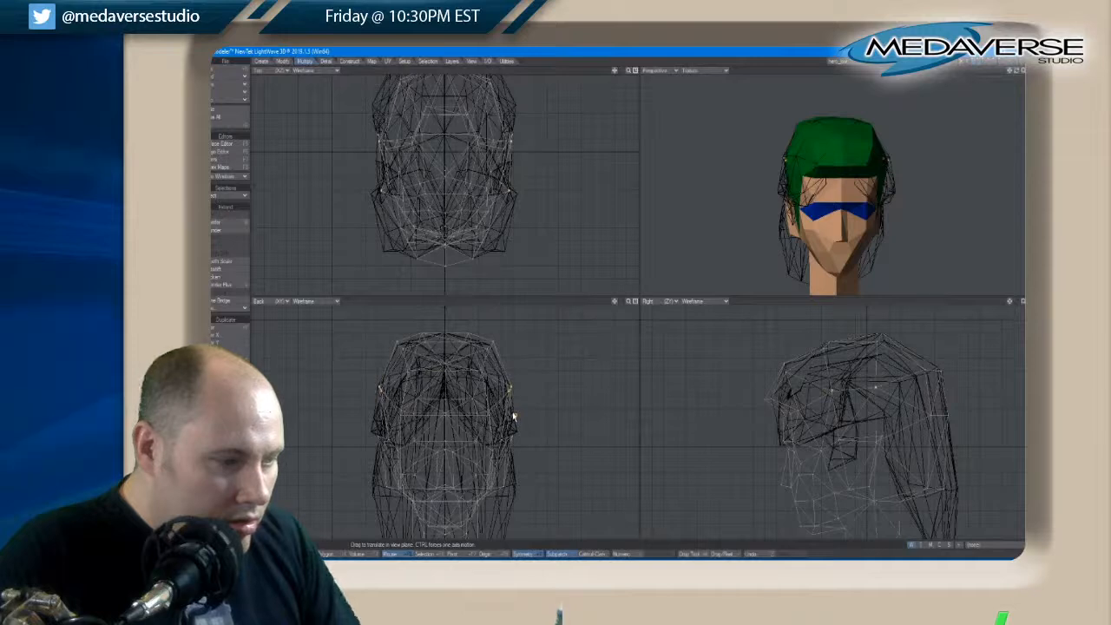
{"action": "key", "text": "space"}
{"action": "mouse_move", "coordinate": [521, 400]}
{"action": "right_mouse_down"}
{"action": "mouse_move", "coordinate": [356, 408]}
{"action": "mouse_move", "coordinate": [552, 373]}
{"action": "right_mouse_up"}
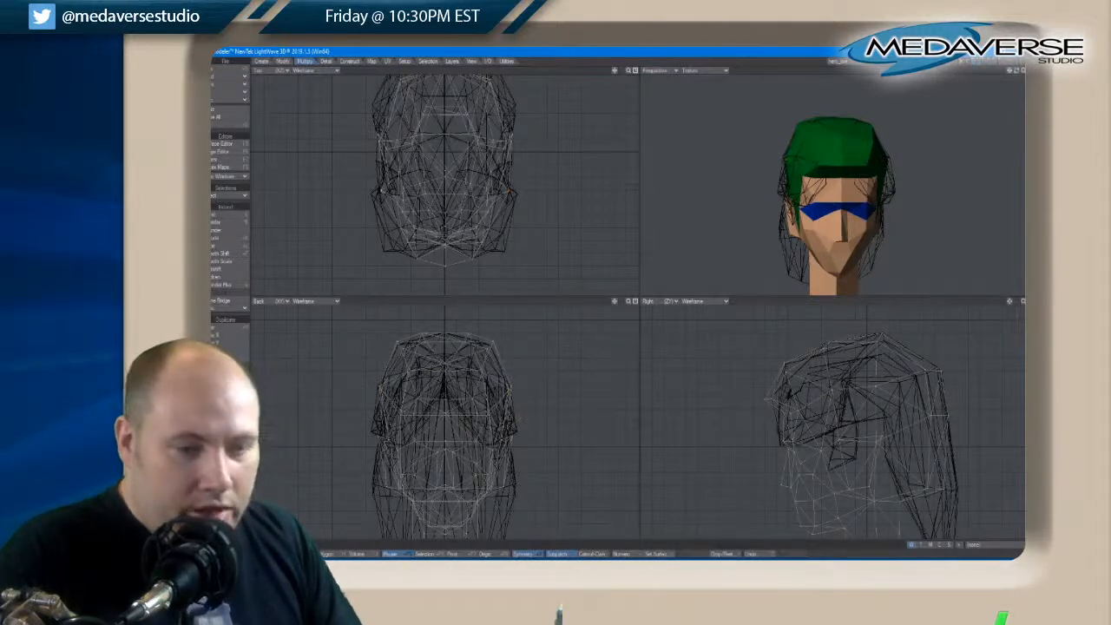
Select the lower outer corner points of the rear hair, move them outward and slightly down, and clear the selection
{"action": "left_click_drag", "start_coordinate": [1017, 72], "coordinate": [1021, 73]}
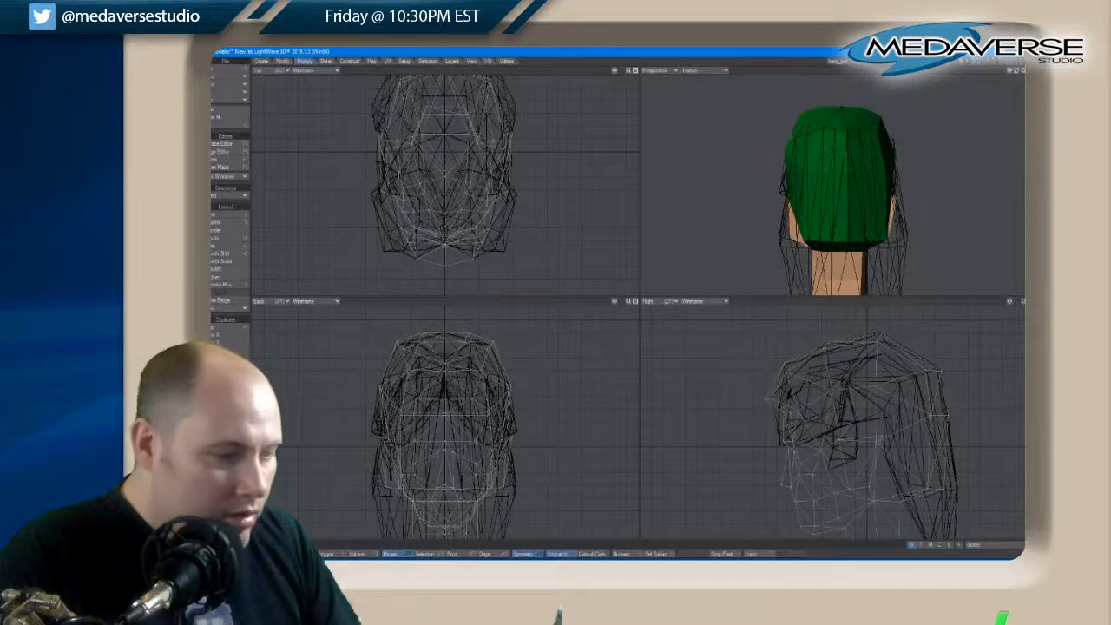
{"action": "left_click", "coordinate": [886, 241]}
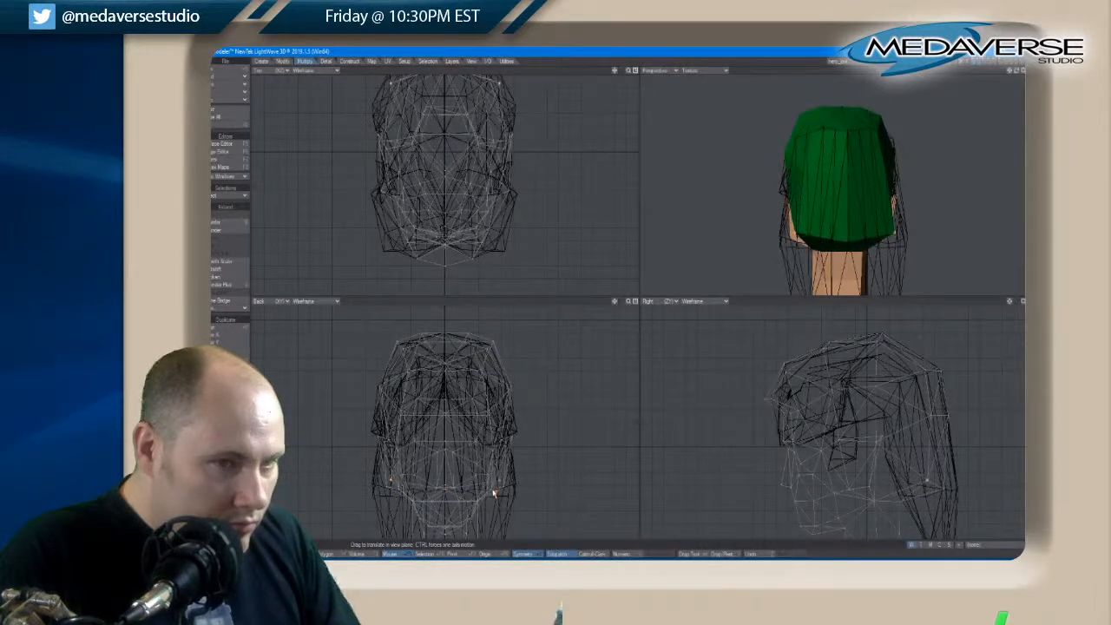
{"action": "left_click_drag", "start_coordinate": [499, 479], "coordinate": [494, 493]}
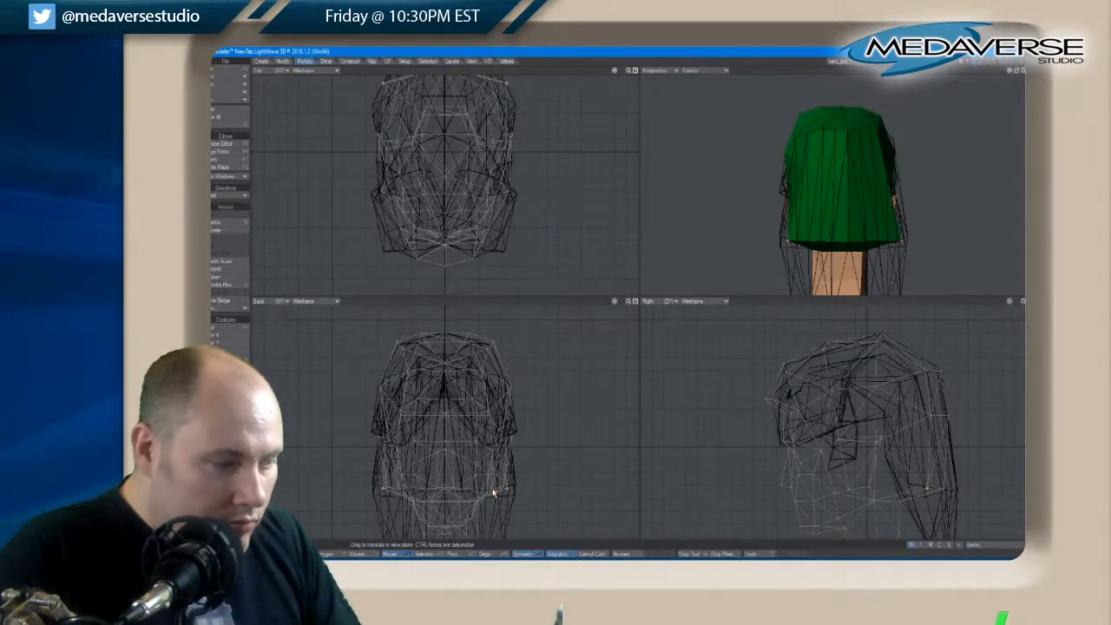
{"action": "key", "text": "space"}
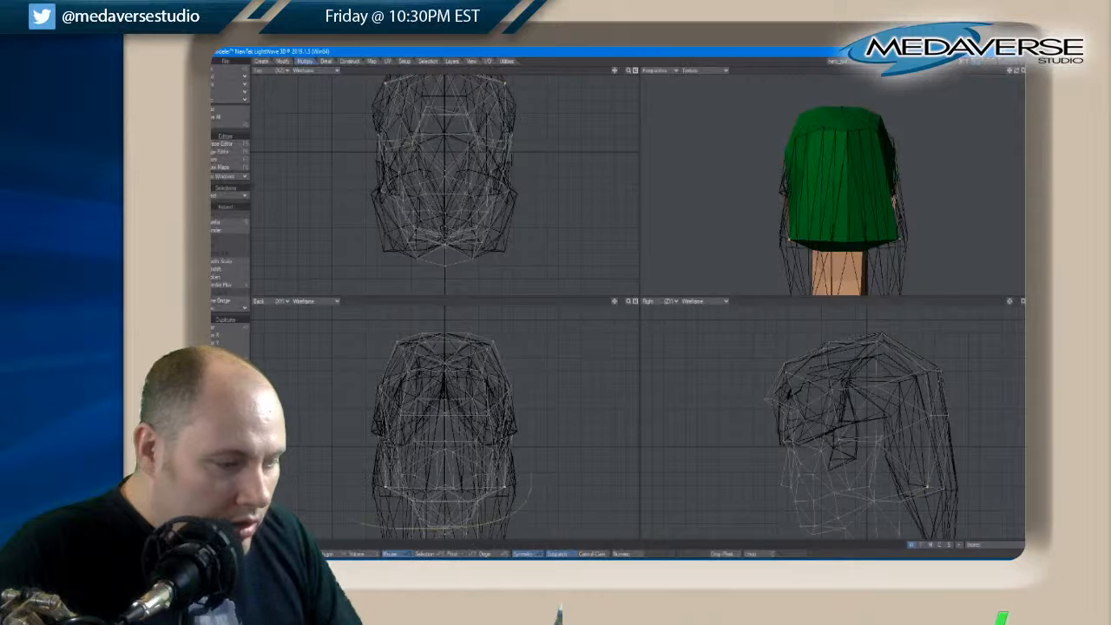
{"action": "key", "text": "slash"}
Select the bottom row of rear hair points, pull it down along the background hair, and clear the selection
{"action": "left_click_drag", "start_coordinate": [1012, 70], "coordinate": [1016, 72]}
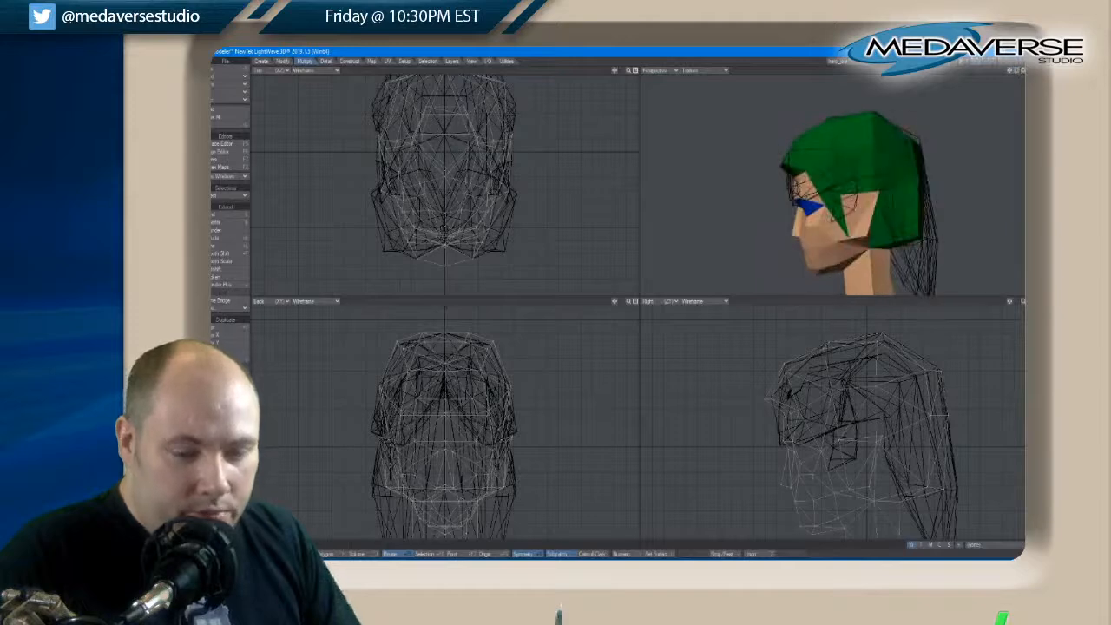
{"action": "key", "text": "t"}
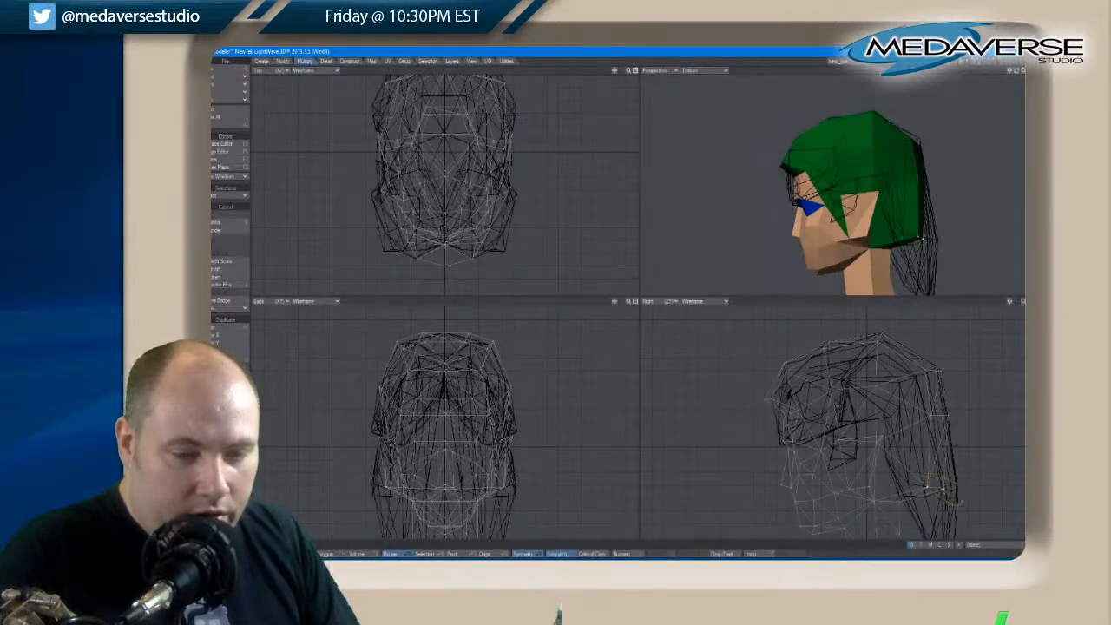
{"action": "left_click_drag", "start_coordinate": [930, 488], "coordinate": [944, 496]}
{"action": "key", "text": "space"}
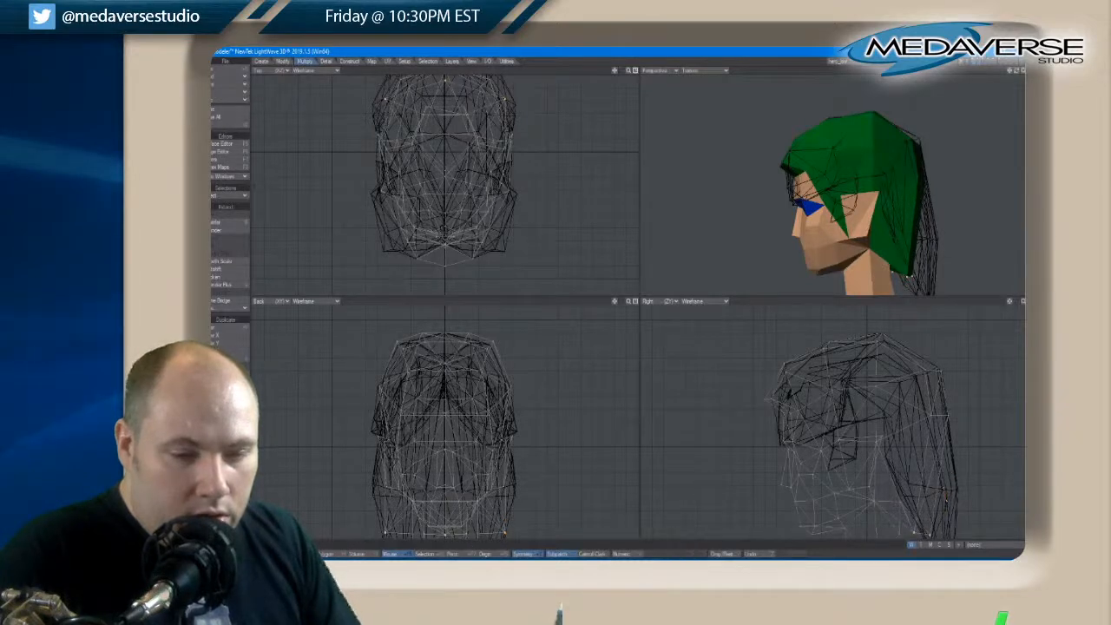
{"action": "key", "text": "space"}
Select the row of points halfway up the rear hair, lower it along the background hair outline, and clear the selection
{"action": "right_click_drag", "start_coordinate": [963, 426], "coordinate": [932, 437]}
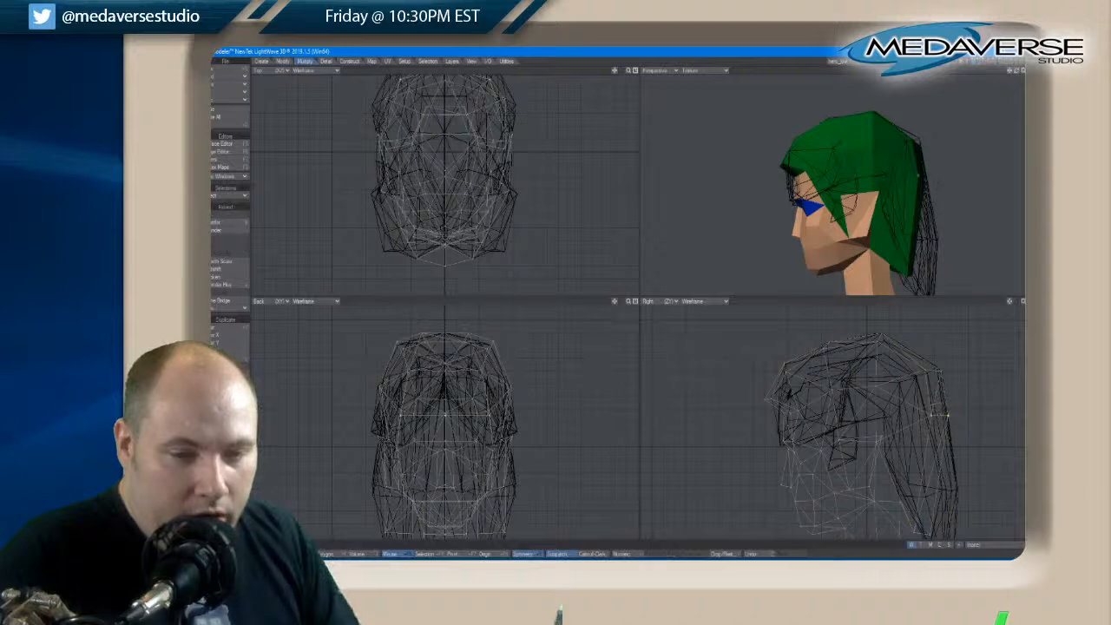
{"action": "key", "text": "t"}
{"action": "left_click_drag", "start_coordinate": [934, 409], "coordinate": [935, 410]}
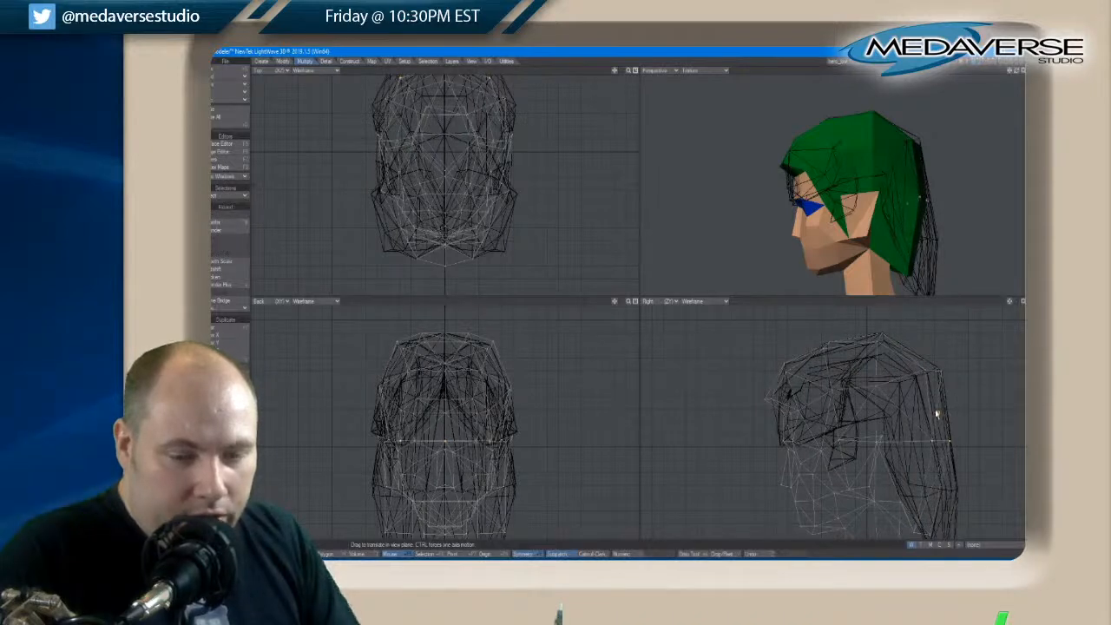
{"action": "key", "text": "space"}
{"action": "key", "text": "space"}
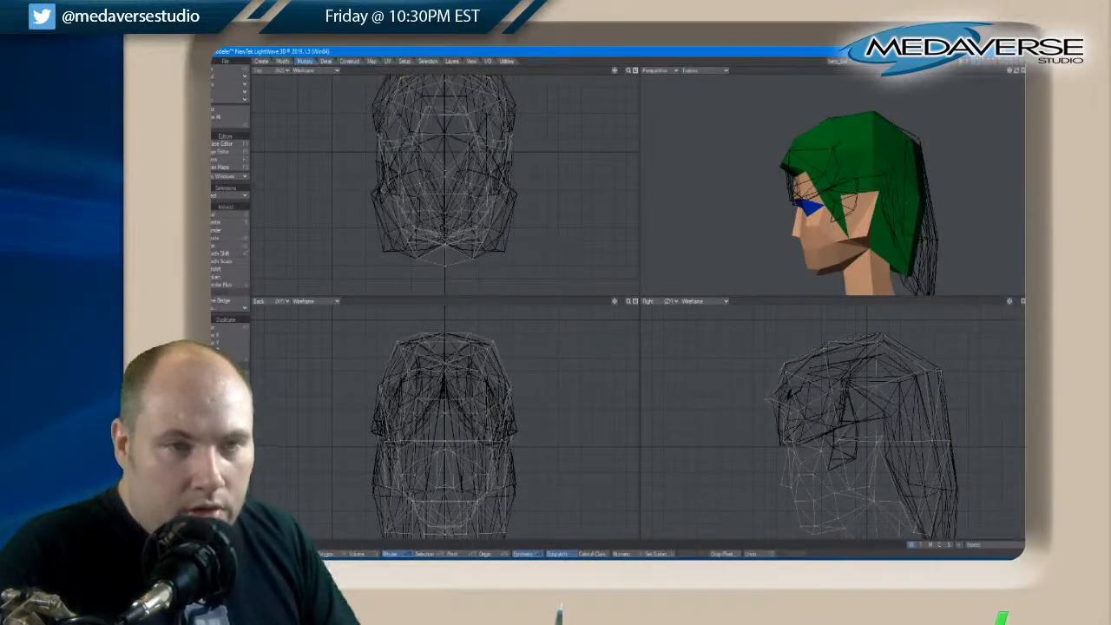
Select the bottom outer corner points of the rear hair, move them inward and slightly up to taper it, and clear the selection
{"action": "left_click_drag", "start_coordinate": [1016, 71], "coordinate": [1016, 71]}
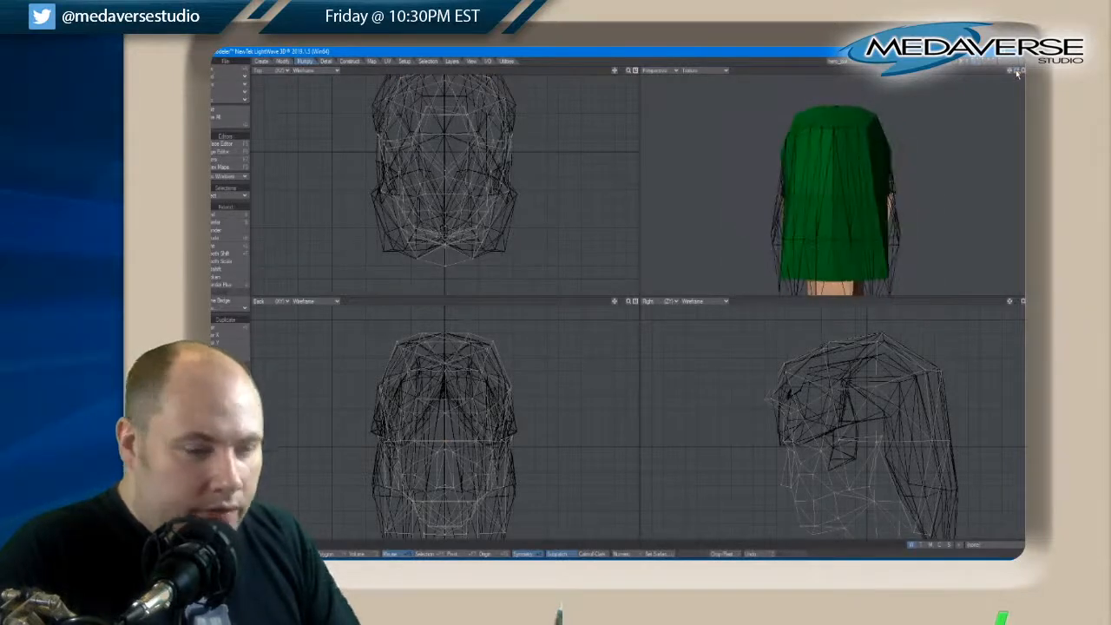
{"action": "key", "text": "space"}
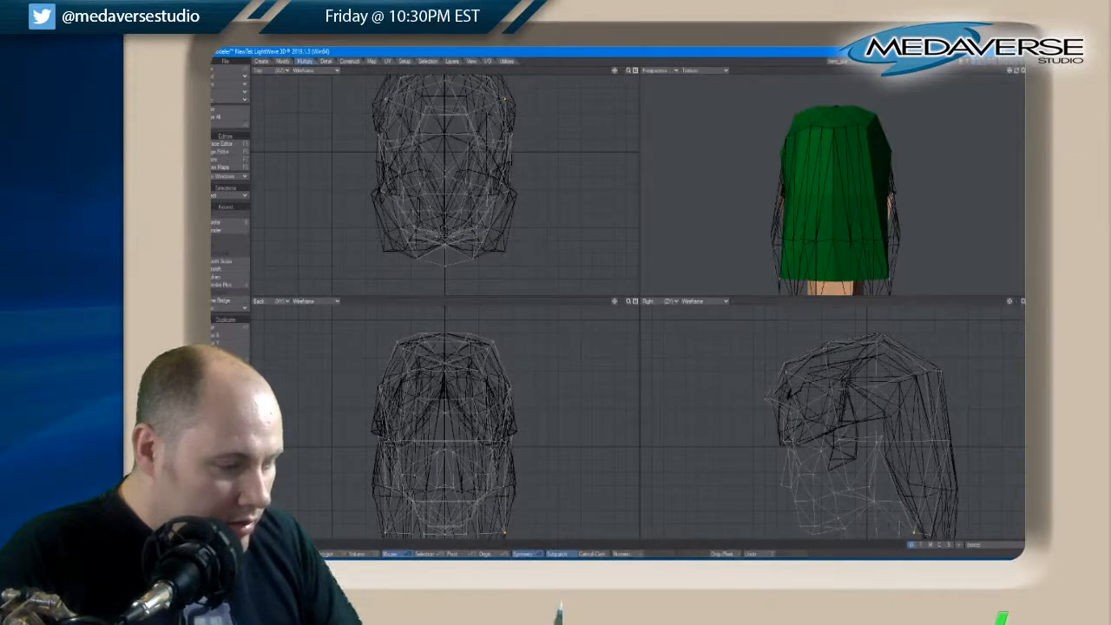
{"action": "key", "text": "t"}
{"action": "left_click_drag", "start_coordinate": [511, 520], "coordinate": [509, 527]}
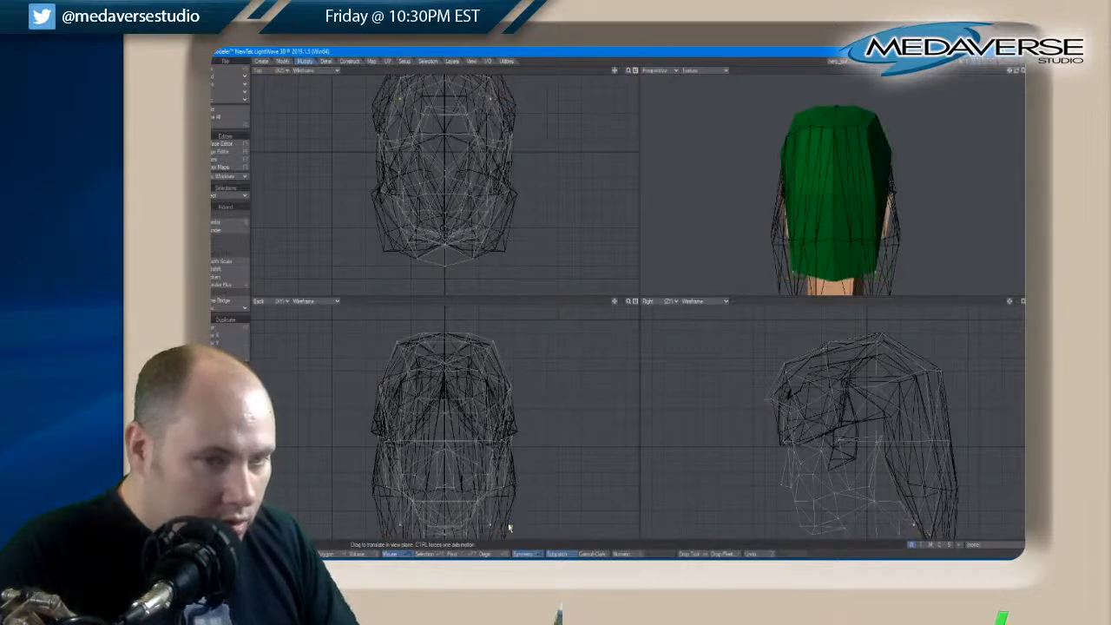
{"action": "key", "text": "space"}
{"action": "key", "text": "slash"}
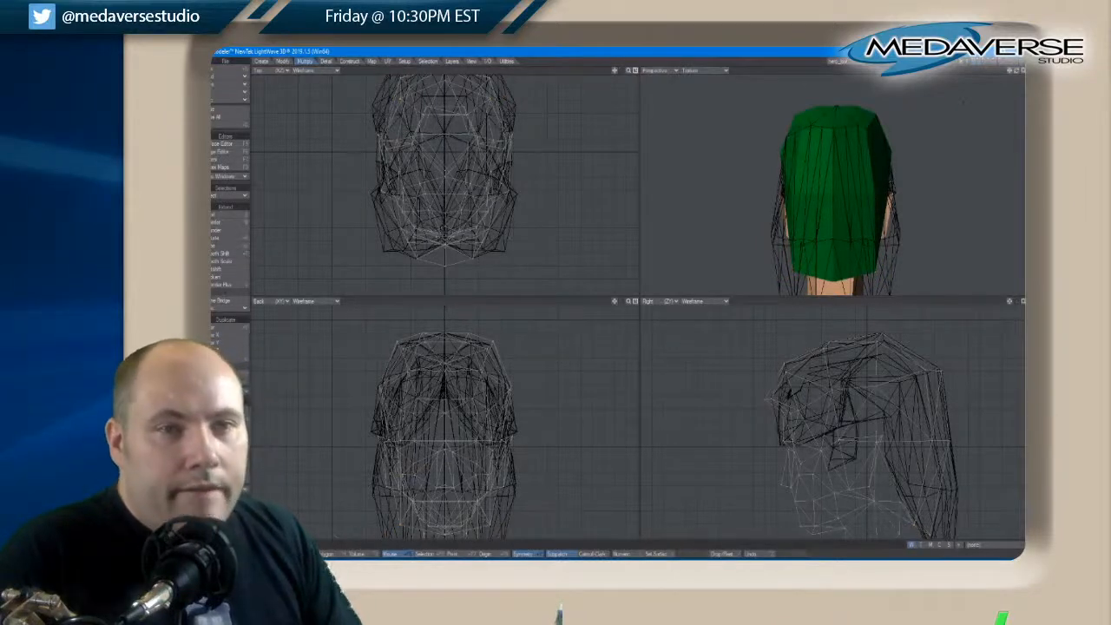
Try to move the paired hairline points beside the forehead outward
{"action": "left_click_drag", "start_coordinate": [1018, 74], "coordinate": [1020, 73]}
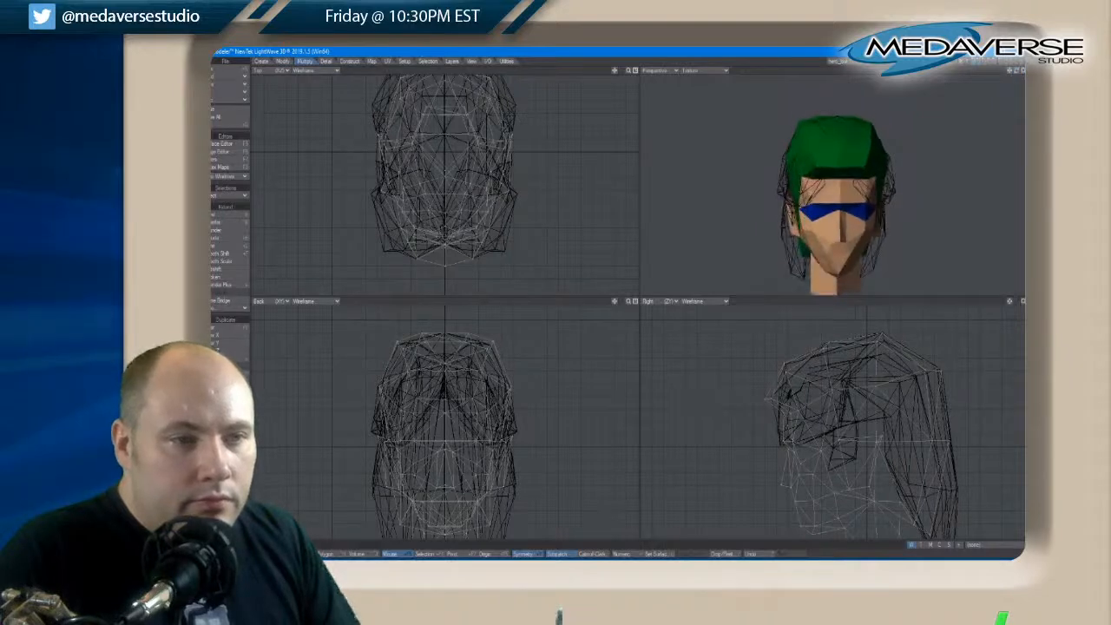
{"action": "key", "text": "space"}
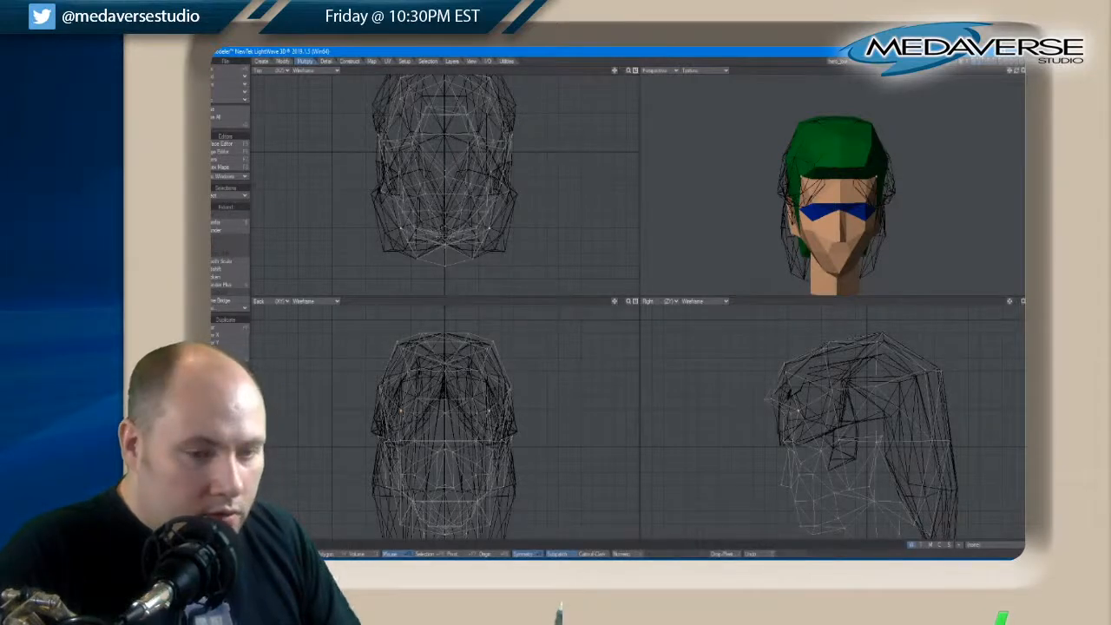
{"action": "key", "text": "t"}
{"action": "left_click_drag", "start_coordinate": [480, 418], "coordinate": [489, 420]}
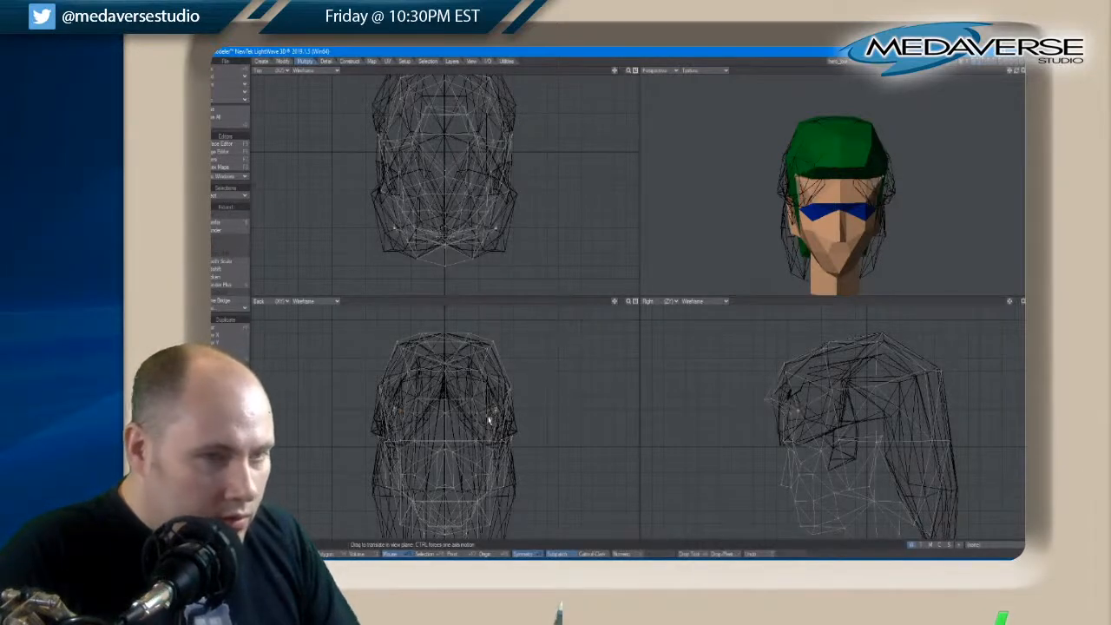
{"action": "key", "text": "ctrl+z"}
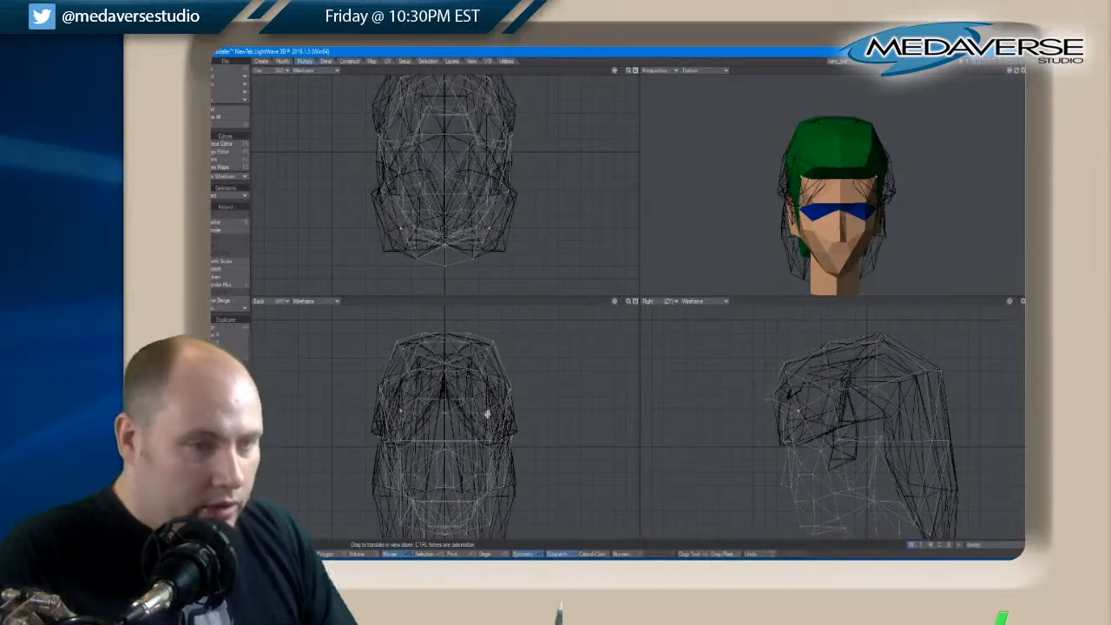
{"action": "key", "text": "space"}
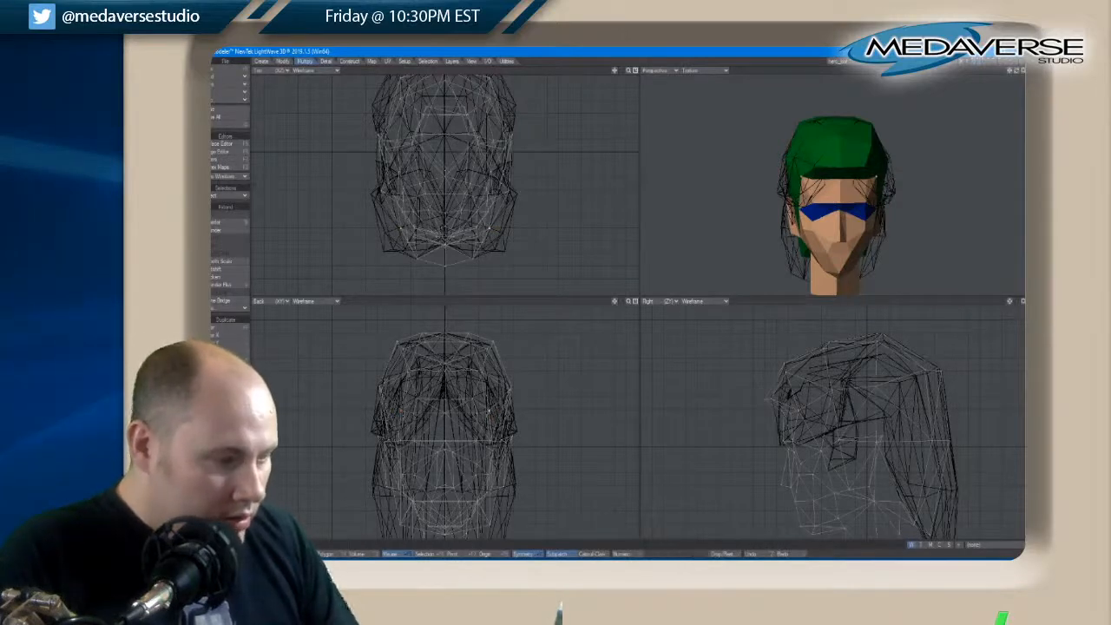
{"action": "key", "text": "space"}
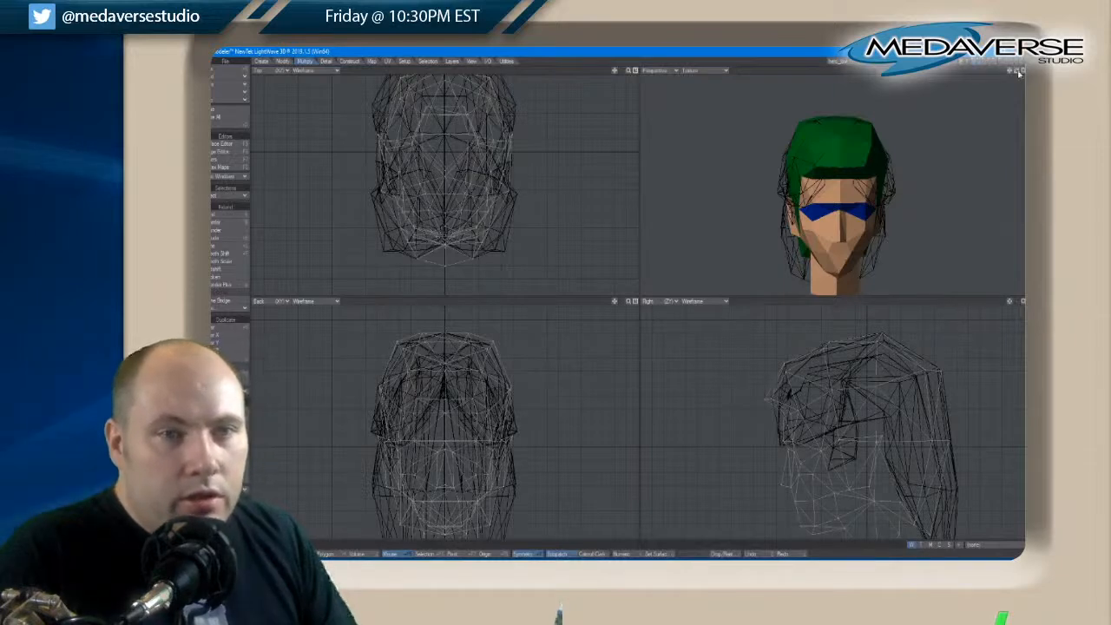
Select the front hairline points above the forehead, rotate them, and move them to push the fringe forward and lower its edge
{"action": "left_click_drag", "start_coordinate": [1018, 73], "coordinate": [1019, 75]}
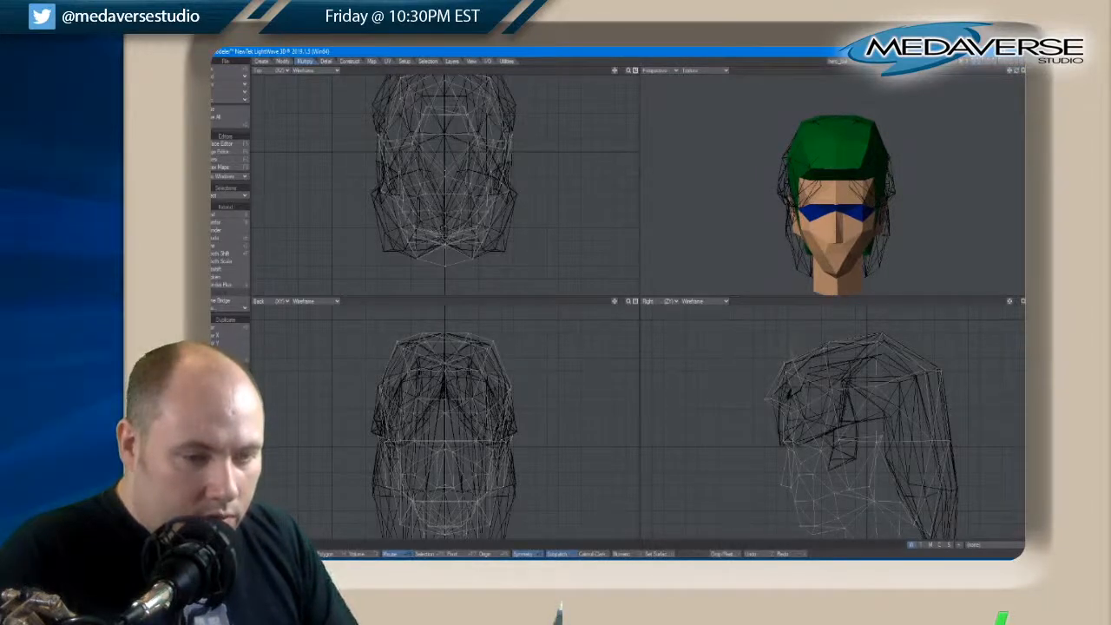
{"action": "right_click_drag", "start_coordinate": [788, 354], "coordinate": [790, 358]}
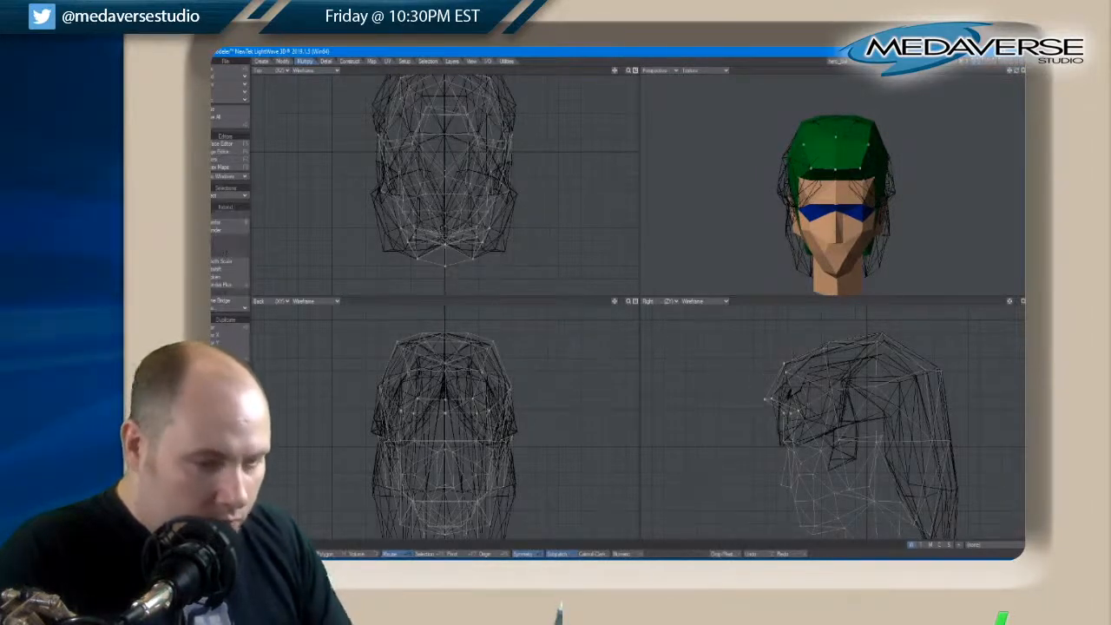
{"action": "key", "text": "y"}
{"action": "left_click_drag", "start_coordinate": [800, 415], "coordinate": [796, 426]}
{"action": "key", "text": "t"}
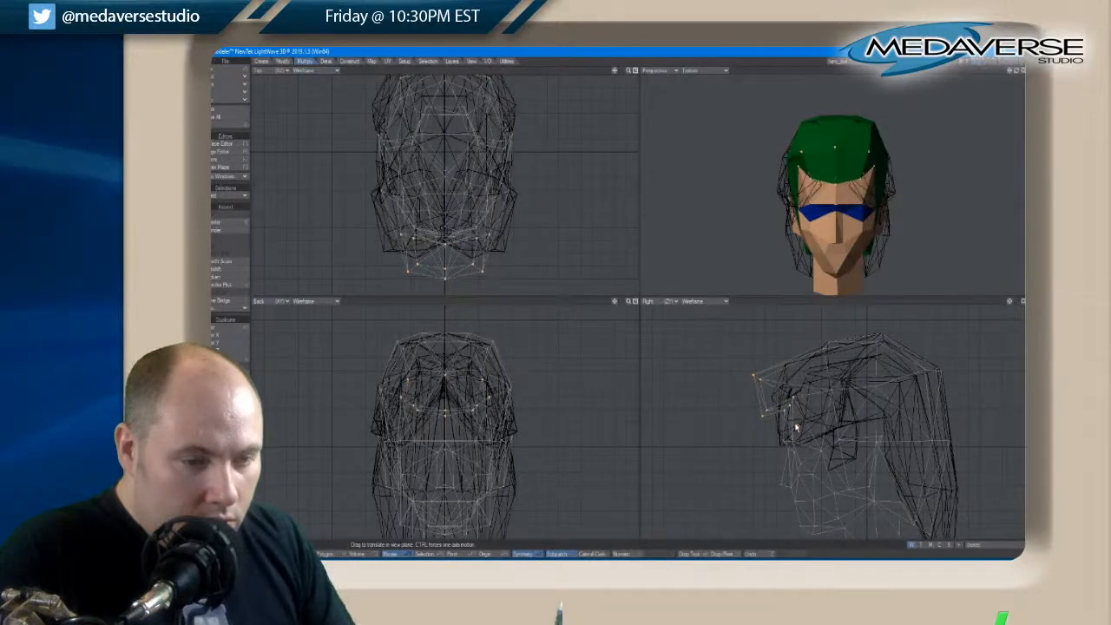
{"action": "key", "text": "space"}
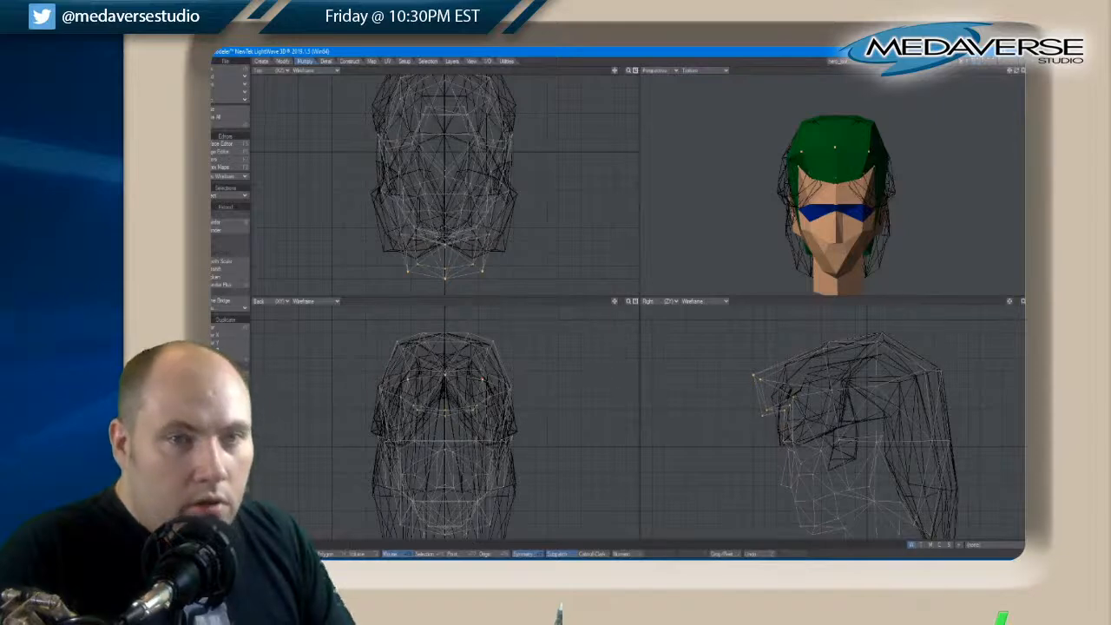
Clear the fringe selection, then select the paired hairline points beside the forehead, lower them toward the temples, and deselect them
{"action": "left_click_drag", "start_coordinate": [1019, 72], "coordinate": [1019, 73]}
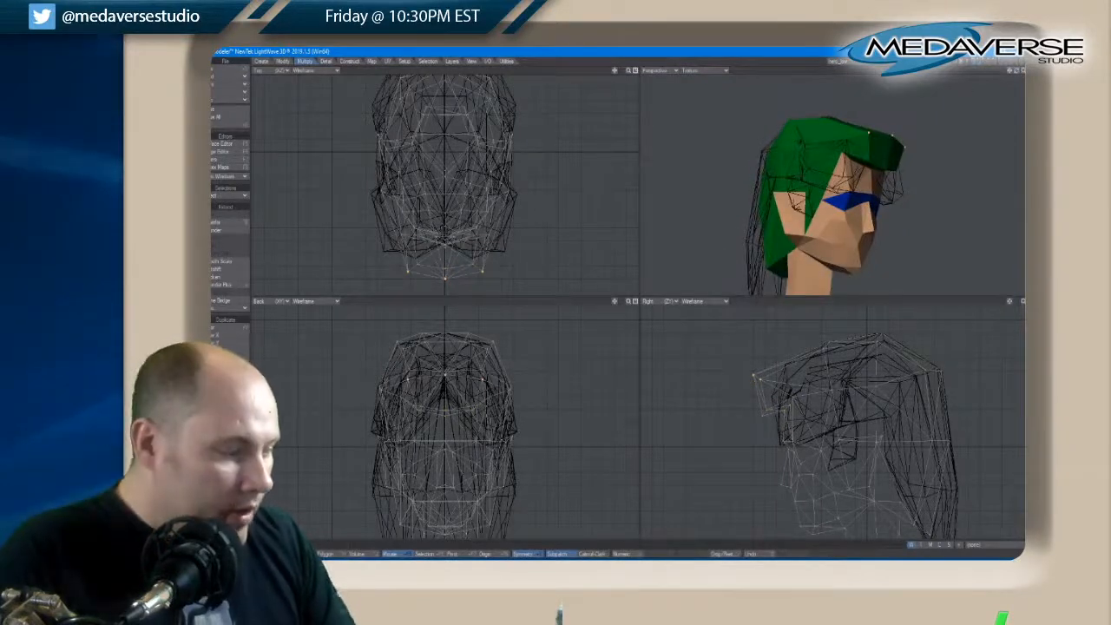
{"action": "key", "text": "space"}
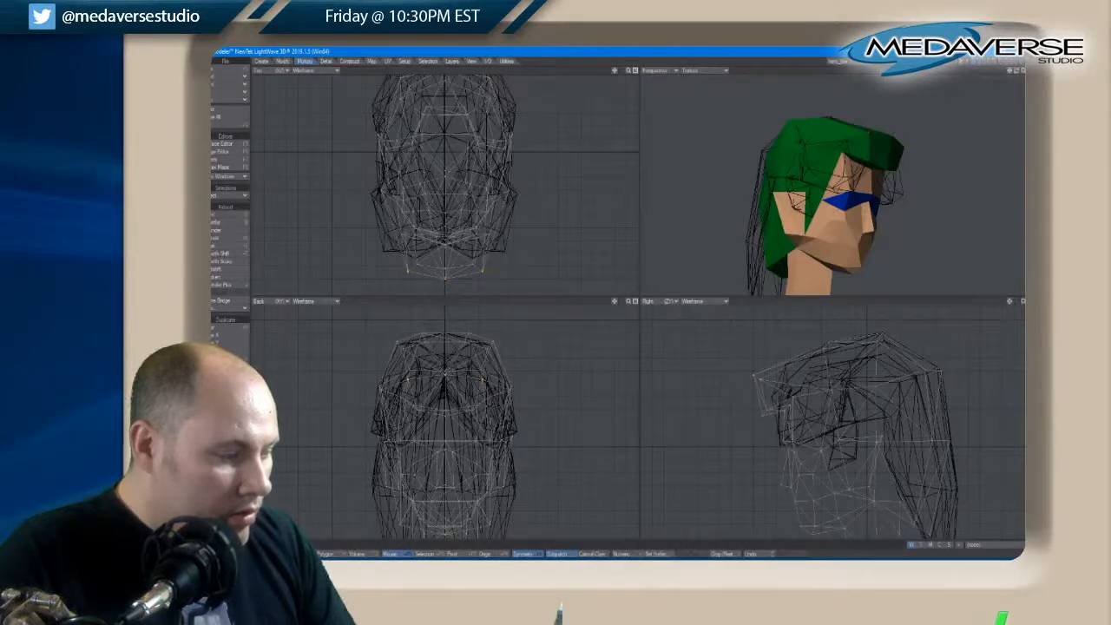
{"action": "key", "text": "slash"}
{"action": "key", "text": "space"}
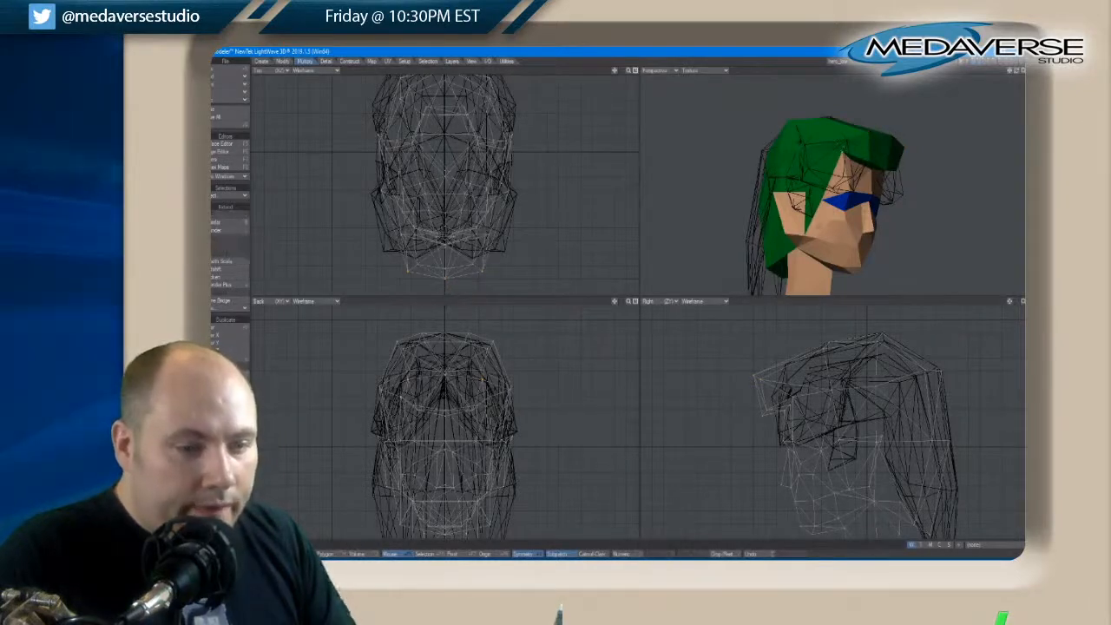
{"action": "key", "text": "space"}
{"action": "key", "text": "space"}
{"action": "left_click", "coordinate": [795, 394]}
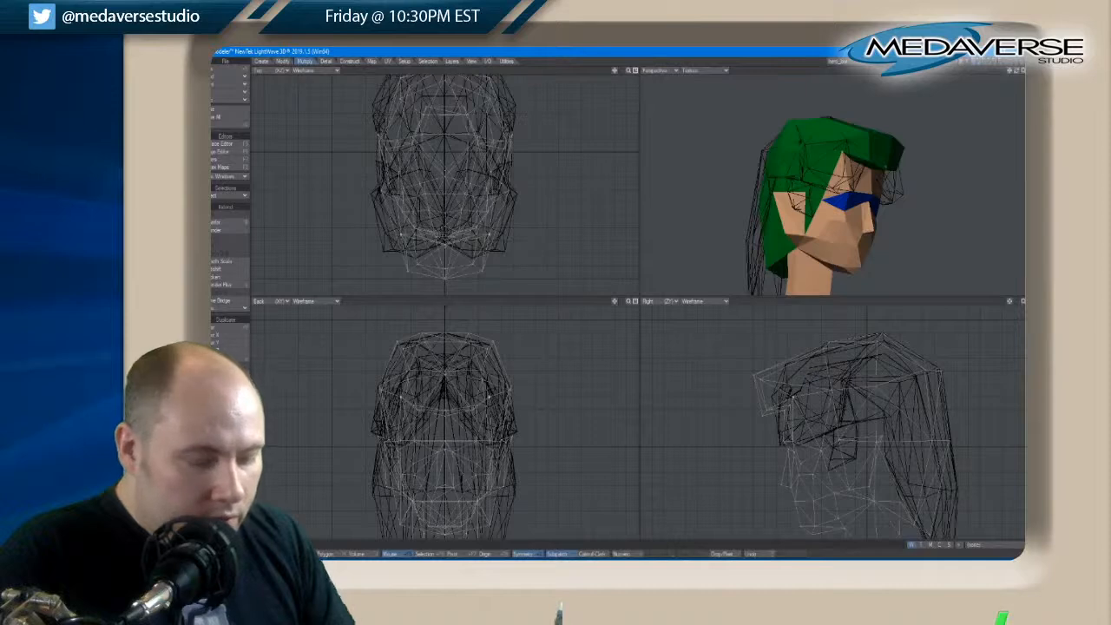
{"action": "key", "text": "t"}
{"action": "mouse_move", "coordinate": [796, 395]}
{"action": "left_mouse_down"}
{"action": "mouse_move", "coordinate": [794, 413]}
{"action": "mouse_move", "coordinate": [795, 402]}
{"action": "left_mouse_up"}
{"action": "key", "text": "space"}
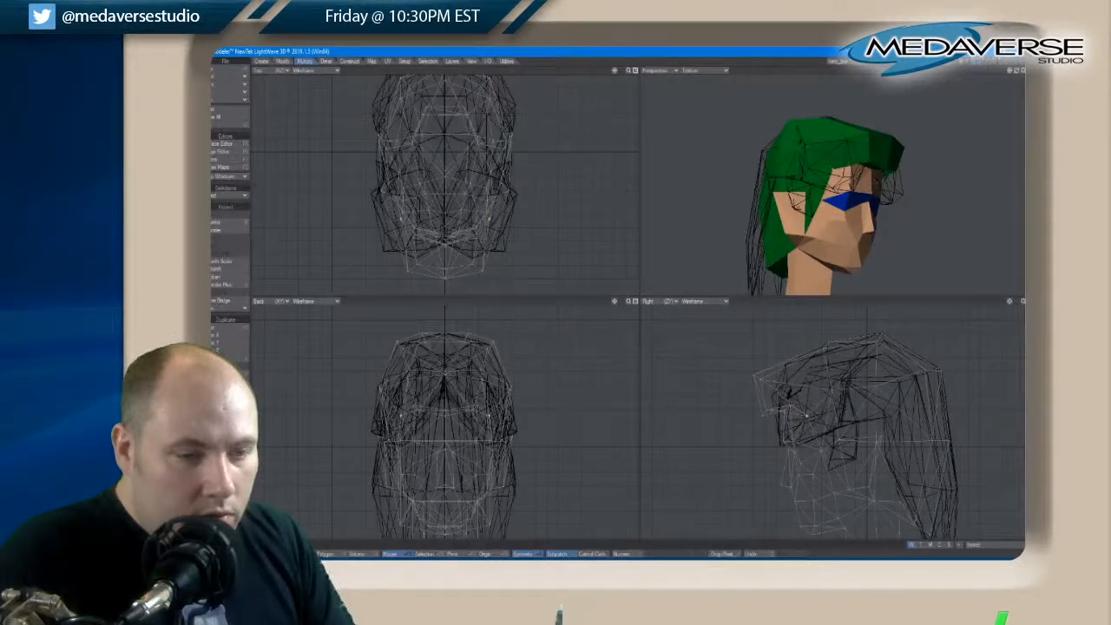
{"action": "key", "text": "slash"}
Select the upper front points of the fringe and move them back and slightly down toward the forehead
{"action": "left_click_drag", "start_coordinate": [1013, 73], "coordinate": [1015, 73]}
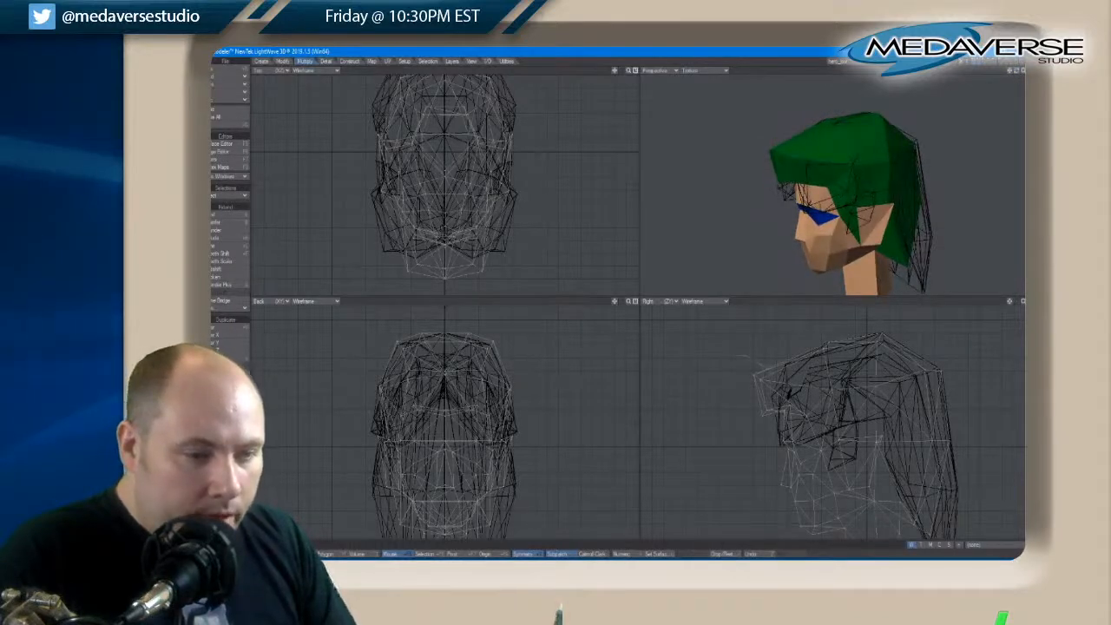
{"action": "right_click_drag", "start_coordinate": [770, 364], "coordinate": [746, 382]}
{"action": "key", "text": "t"}
{"action": "left_click_drag", "start_coordinate": [751, 378], "coordinate": [763, 384]}
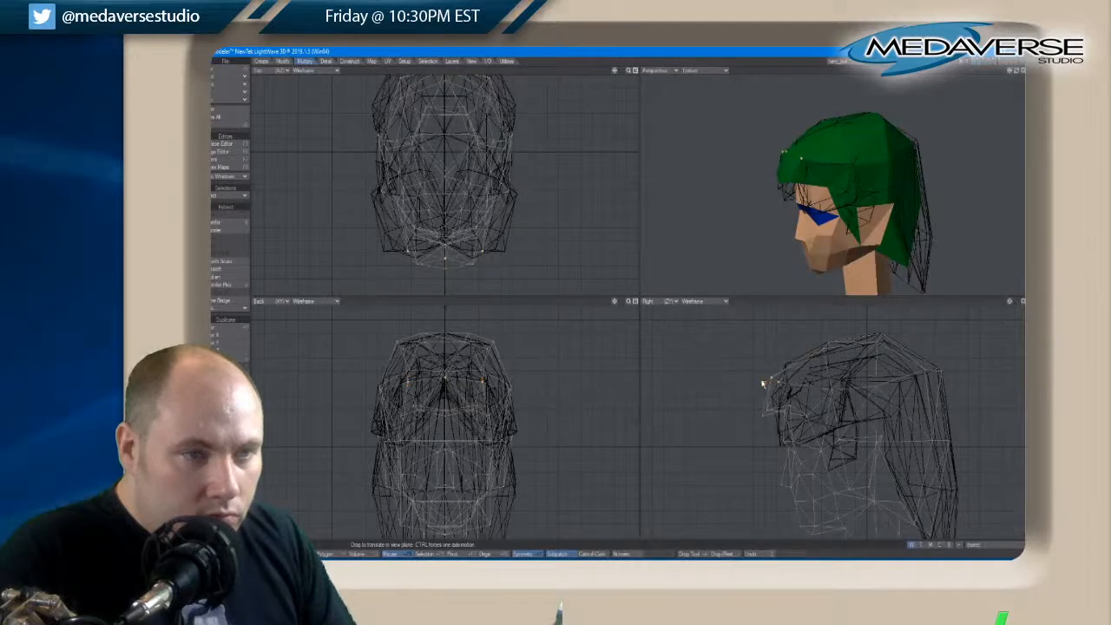
{"action": "key", "text": "space"}
{"action": "mouse_move", "coordinate": [754, 391]}
{"action": "right_mouse_down"}
{"action": "mouse_move", "coordinate": [797, 368]}
{"action": "mouse_move", "coordinate": [756, 373]}
{"action": "right_mouse_up"}
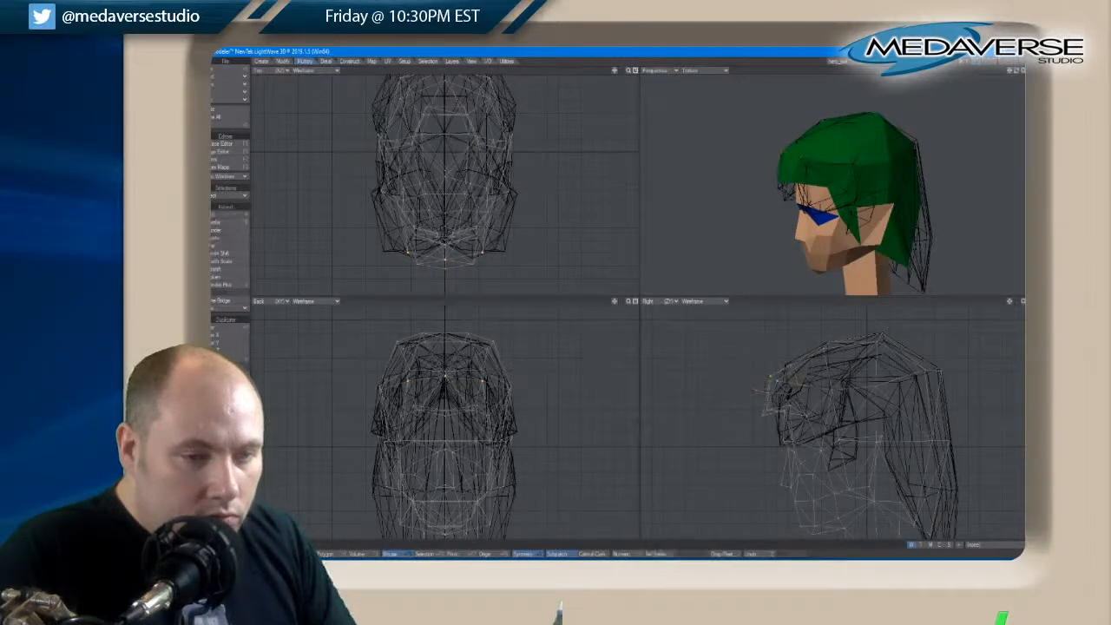
Select the row of points at the front of the crown and move them to round the hair's profile above the forehead
{"action": "right_click_drag", "start_coordinate": [788, 335], "coordinate": [824, 340]}
{"action": "key", "text": "t"}
{"action": "left_click_drag", "start_coordinate": [838, 345], "coordinate": [839, 350]}
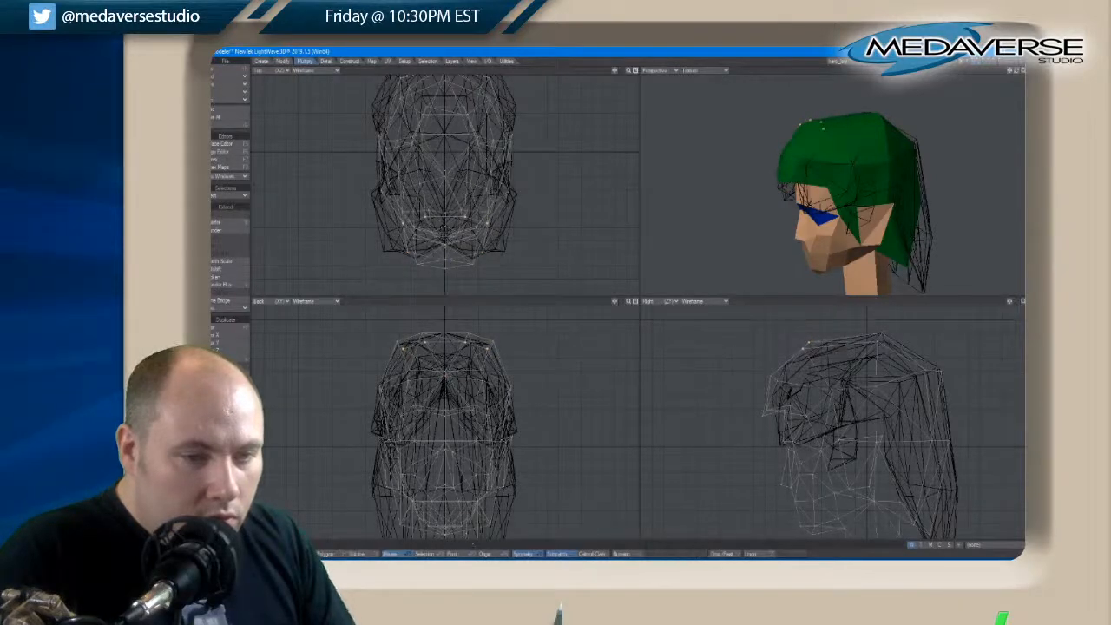
{"action": "key", "text": "space"}
Raise the center point of the fringe's lower edge and move it back toward the forehead
{"action": "left_click_drag", "start_coordinate": [1019, 77], "coordinate": [1019, 77]}
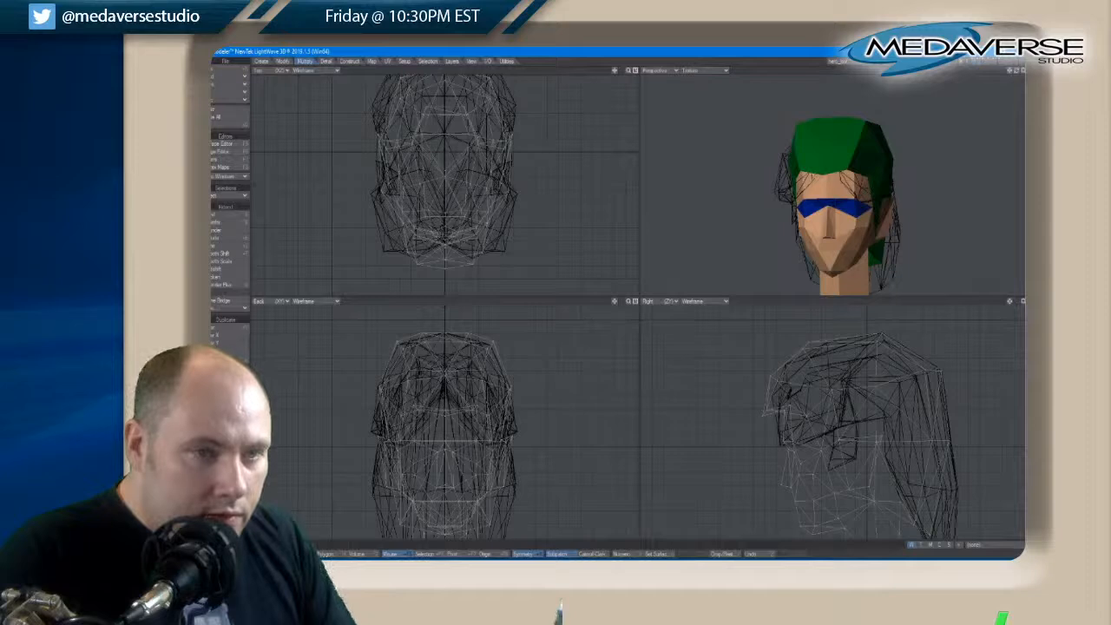
{"action": "key", "text": "space"}
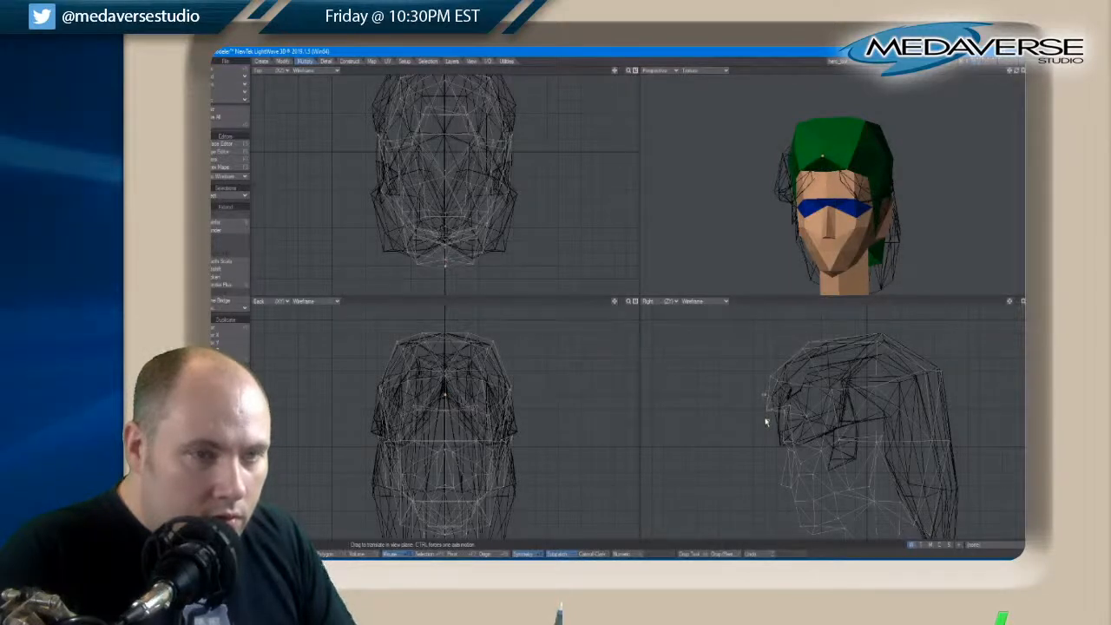
{"action": "key", "text": "space"}
{"action": "key", "text": "space"}
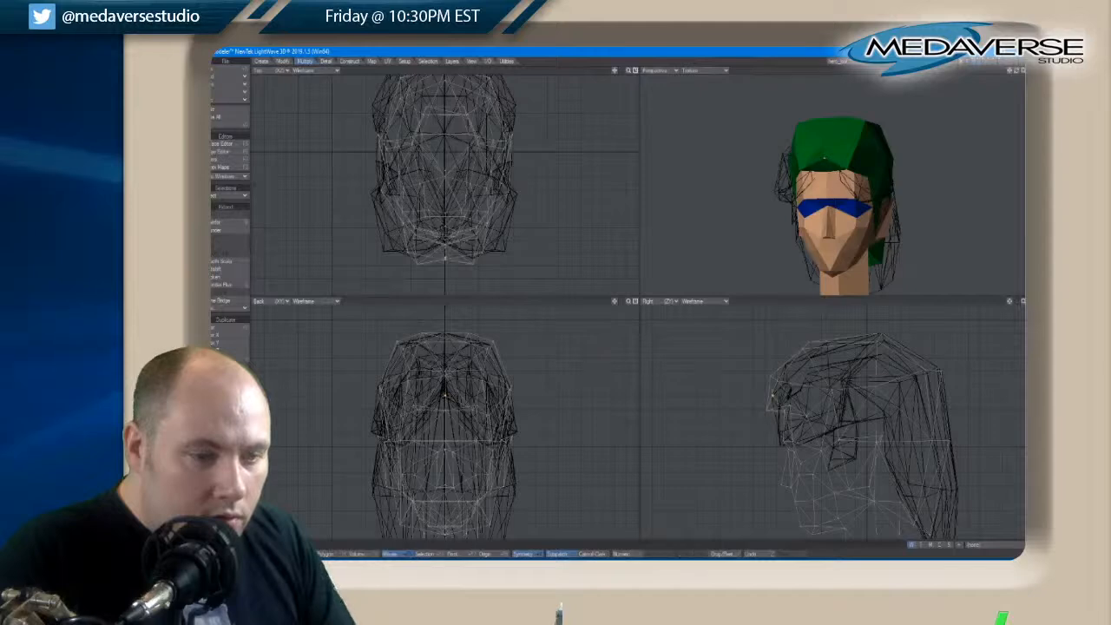
{"action": "left_click_drag", "start_coordinate": [1016, 71], "coordinate": [1020, 73]}
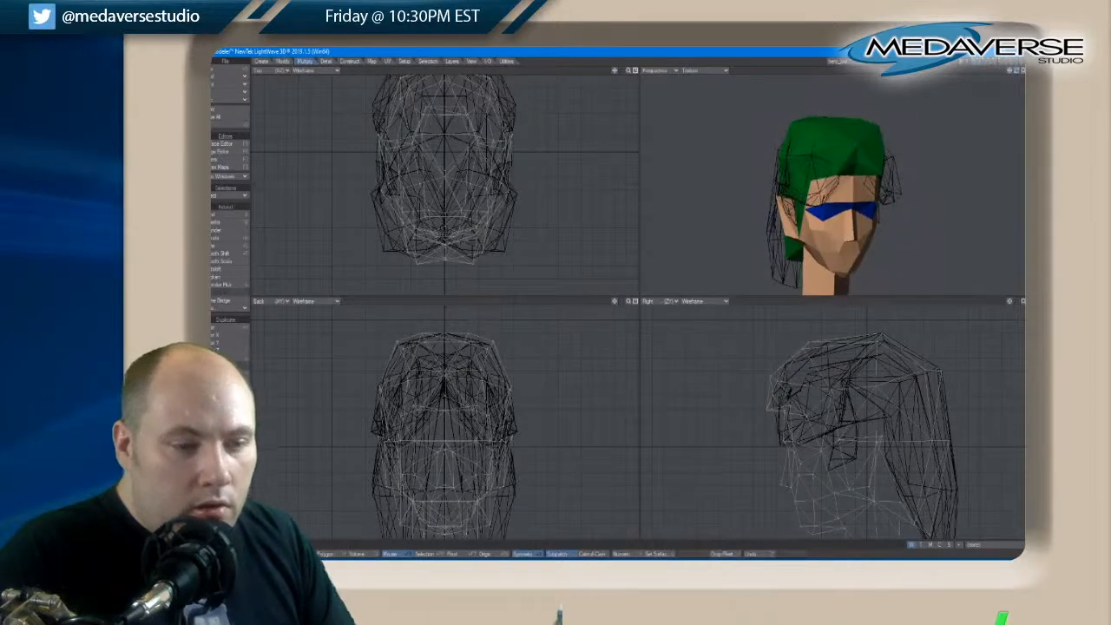
Move the fringe's lower corner points forward and down into two tips, and shift its upper center point slightly forward
{"action": "key", "text": "t"}
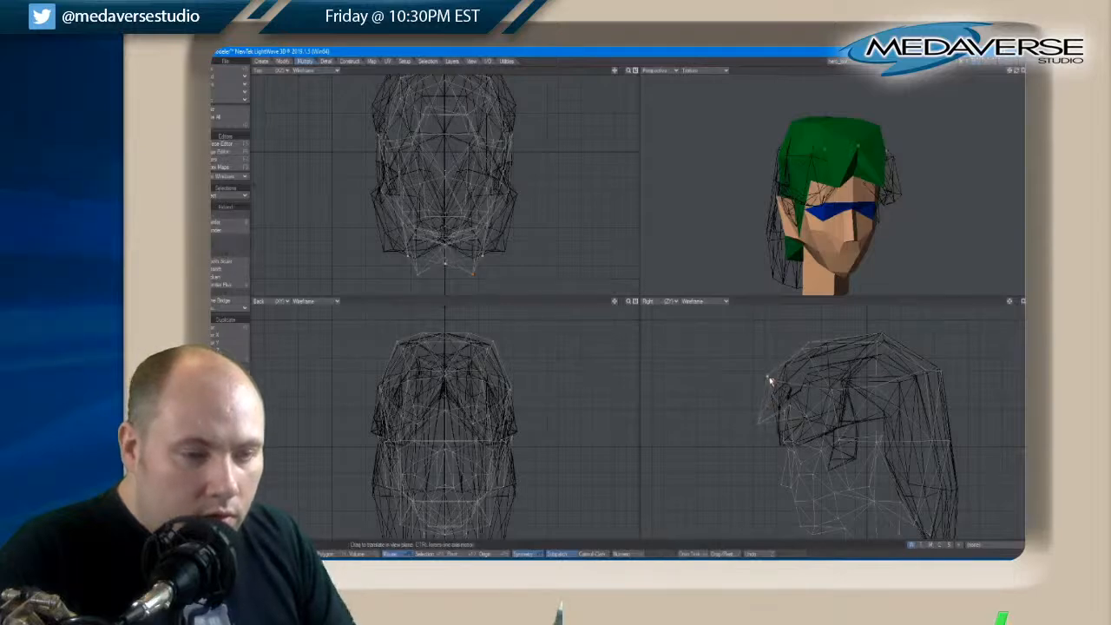
{"action": "key", "text": "space"}
{"action": "key", "text": "space"}
{"action": "key", "text": "space"}
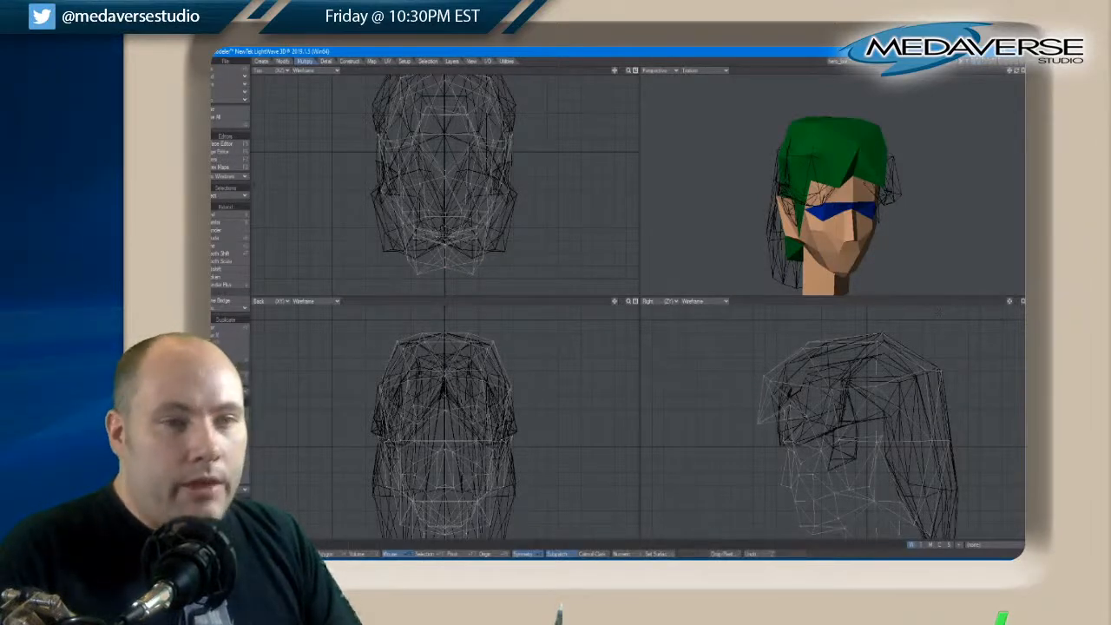
Hide the background long-hair layer, then move the paired hairline points at the temples inward and down
{"action": "left_click", "coordinate": [972, 62]}
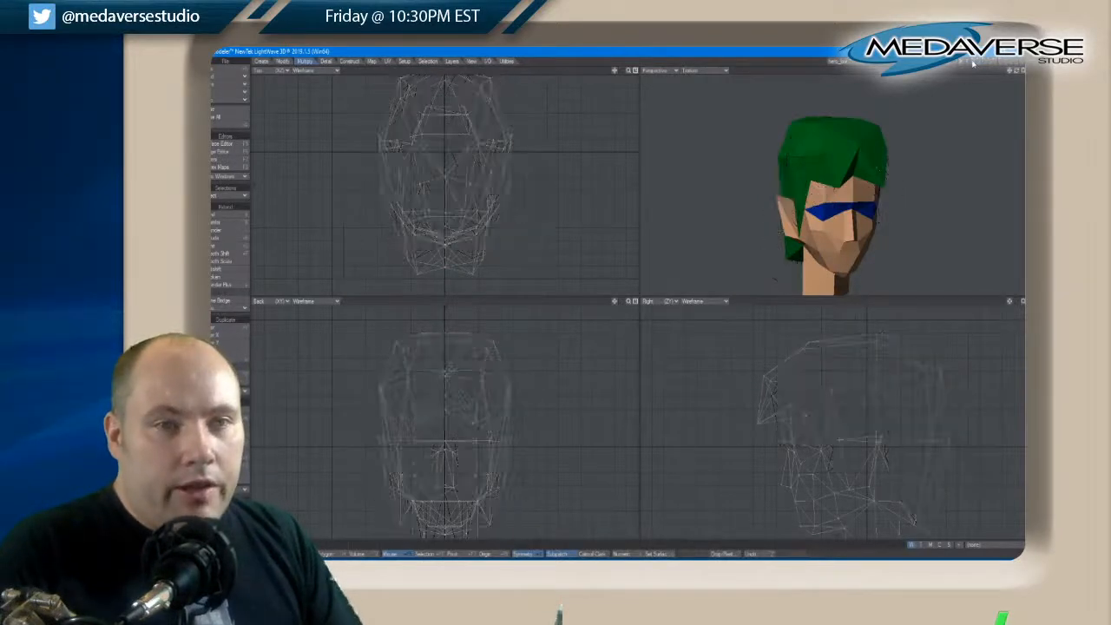
{"action": "left_click_drag", "start_coordinate": [1010, 70], "coordinate": [1017, 72]}
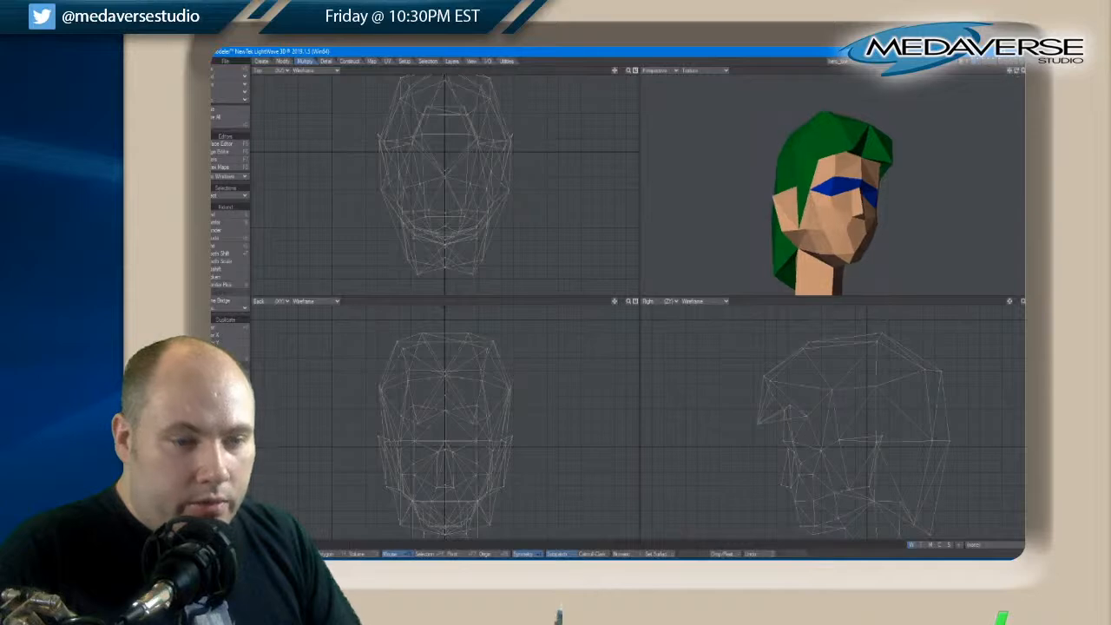
{"action": "left_click", "coordinate": [880, 179]}
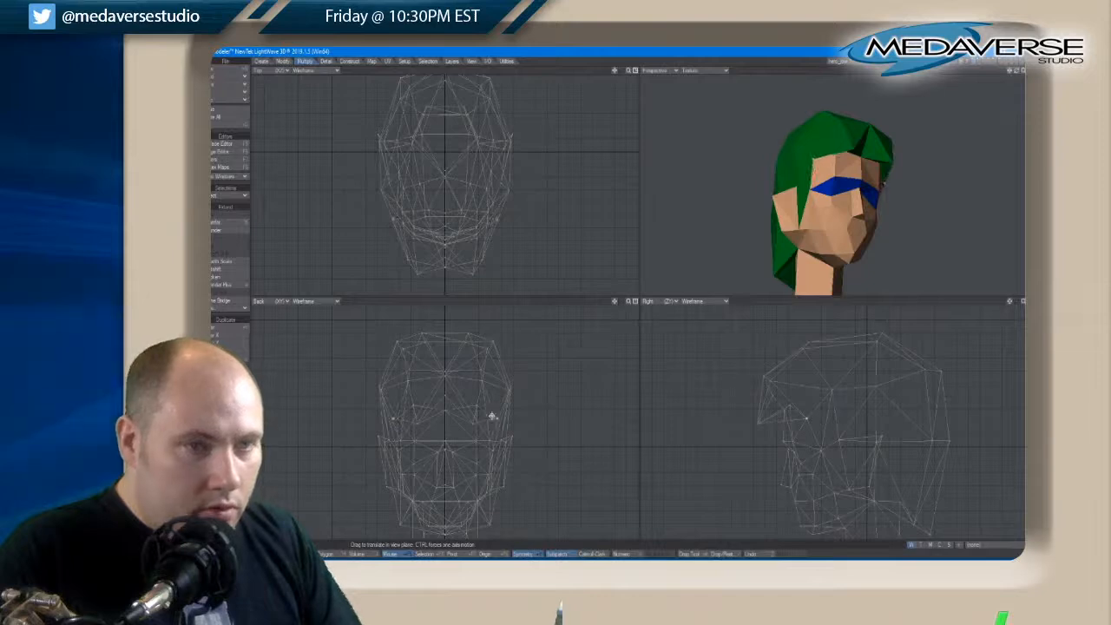
{"action": "left_click_drag", "start_coordinate": [1019, 72], "coordinate": [1019, 72]}
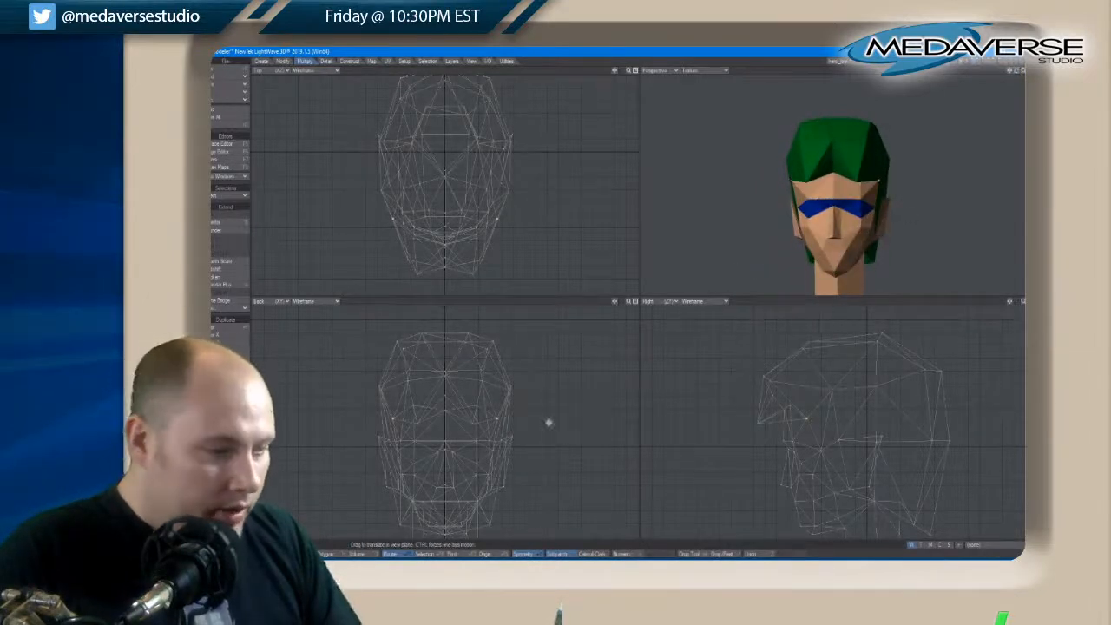
{"action": "left_click", "coordinate": [497, 420]}
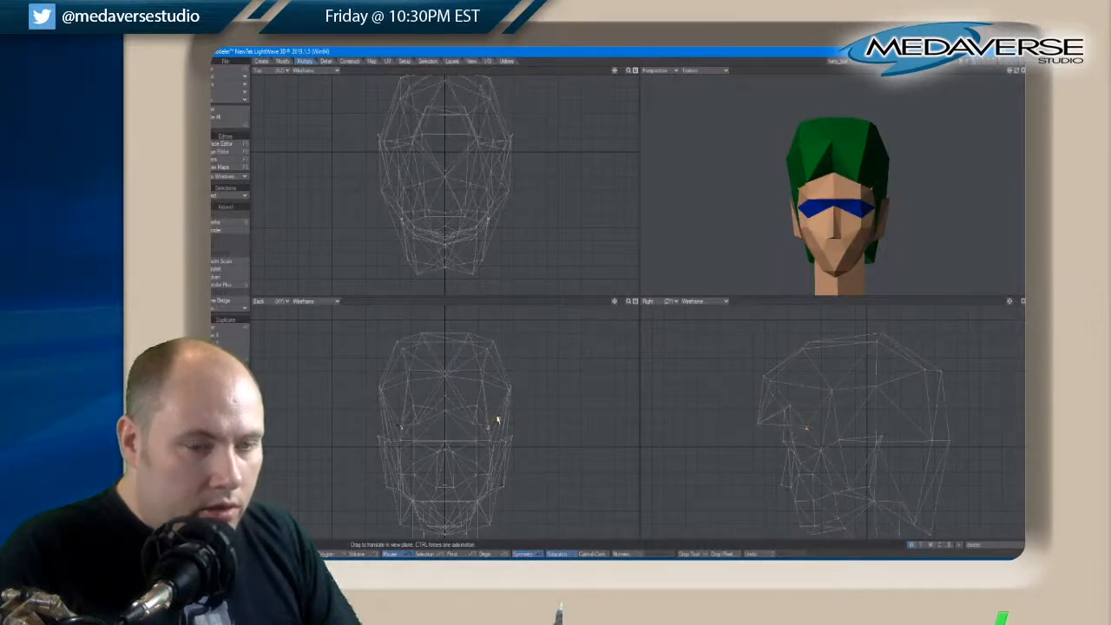
{"action": "key", "text": "space"}
{"action": "key", "text": "space"}
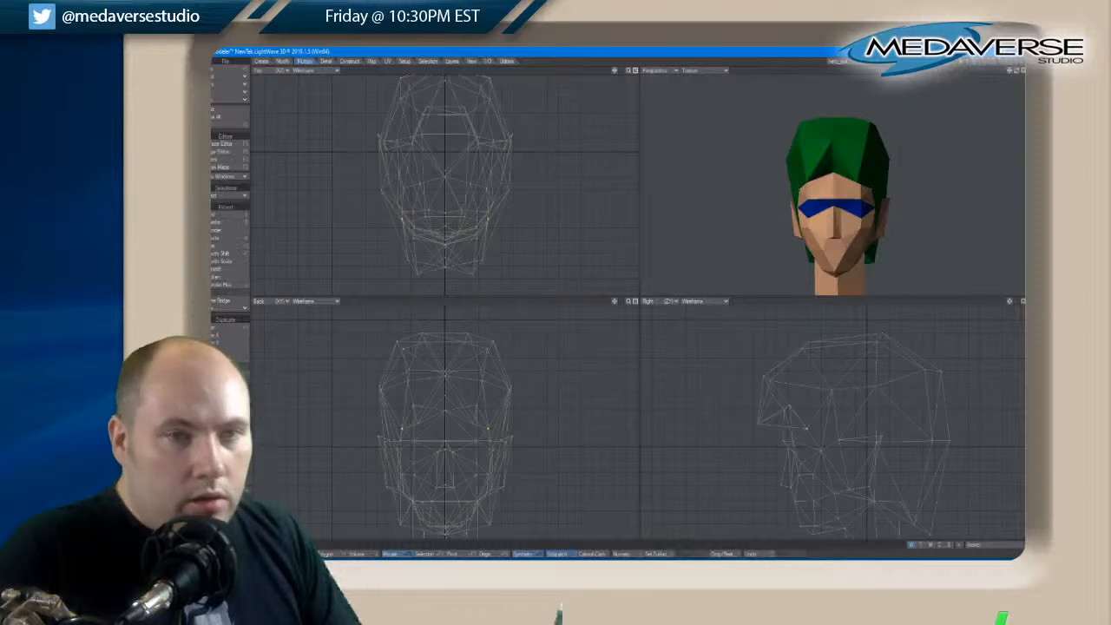
Select the upper fringe and front crown points, rotate and move them slightly back to smooth the front profile, and deselect them
{"action": "left_click_drag", "start_coordinate": [1015, 70], "coordinate": [1018, 73]}
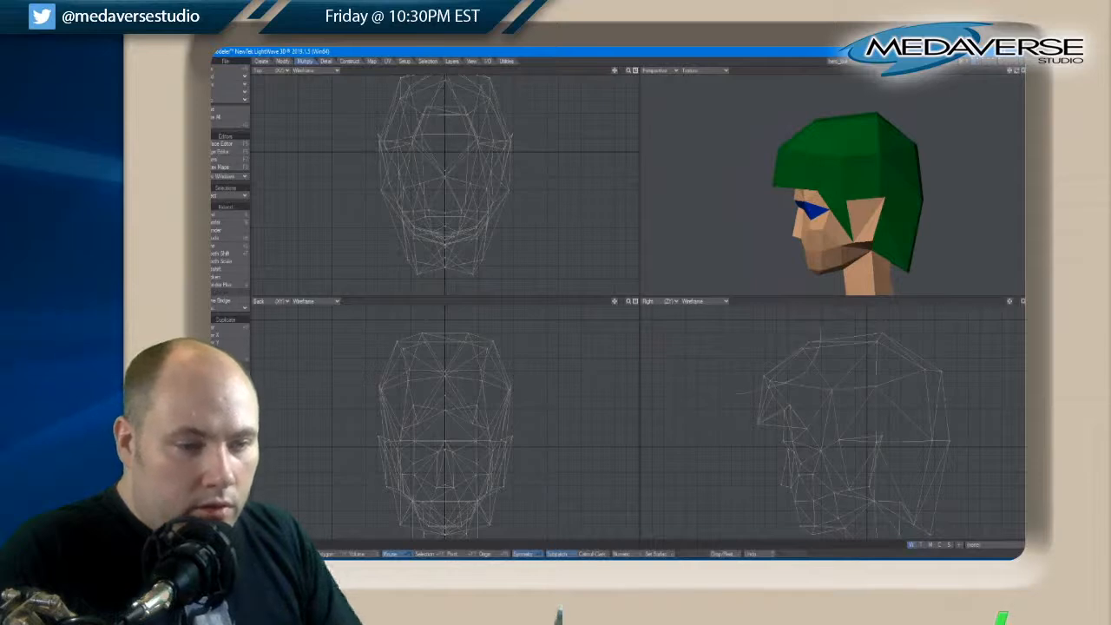
{"action": "right_click_drag", "start_coordinate": [737, 393], "coordinate": [727, 373]}
{"action": "key", "text": "t"}
{"action": "mouse_move", "coordinate": [789, 353]}
{"action": "left_mouse_down"}
{"action": "mouse_move", "coordinate": [814, 344]}
{"action": "mouse_move", "coordinate": [791, 361]}
{"action": "left_mouse_up"}
{"action": "key", "text": "space"}
{"action": "key", "text": "y"}
{"action": "key", "text": "t"}
{"action": "key", "text": "space"}
{"action": "key", "text": "slash"}
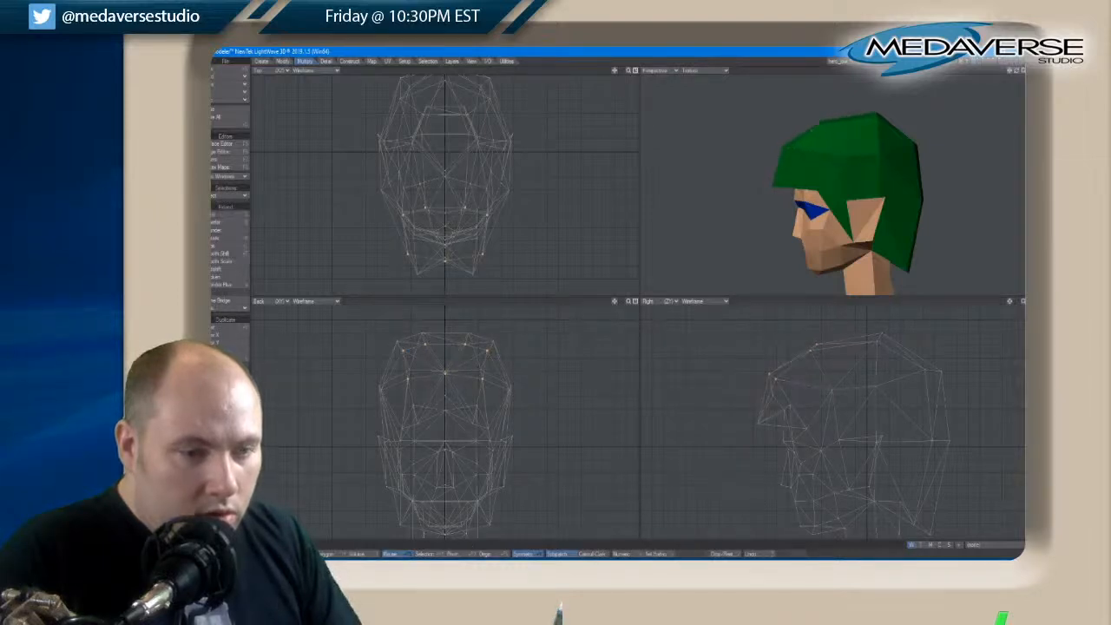
Select the two pointed tips of the fringe and move them outward to widen the gap over the forehead
{"action": "left_click_drag", "start_coordinate": [1014, 72], "coordinate": [1016, 73]}
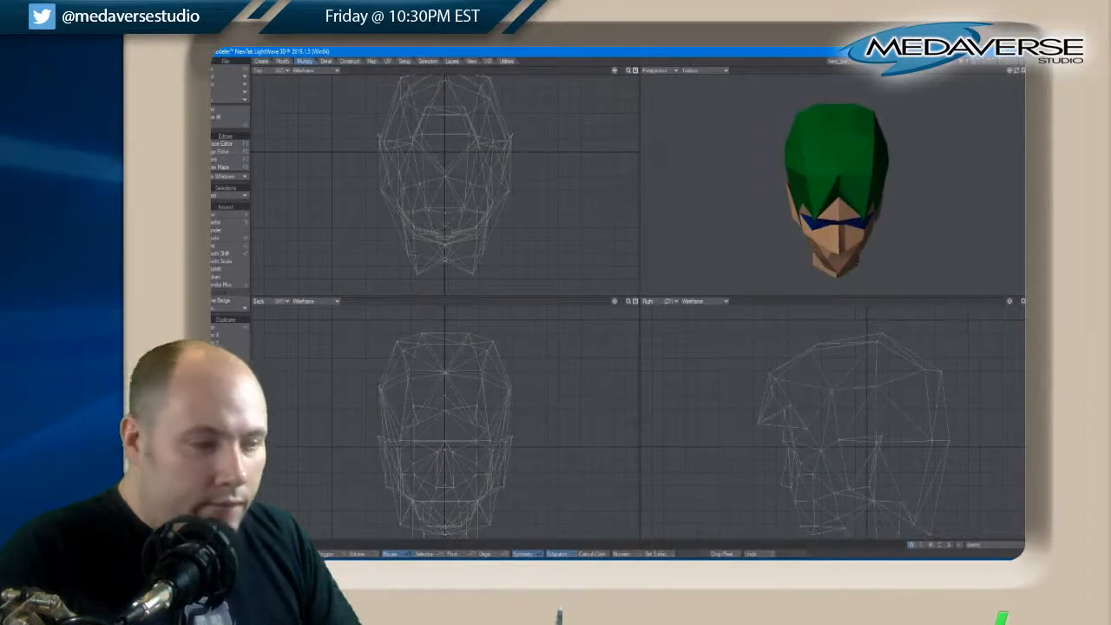
{"action": "left_click", "coordinate": [814, 218]}
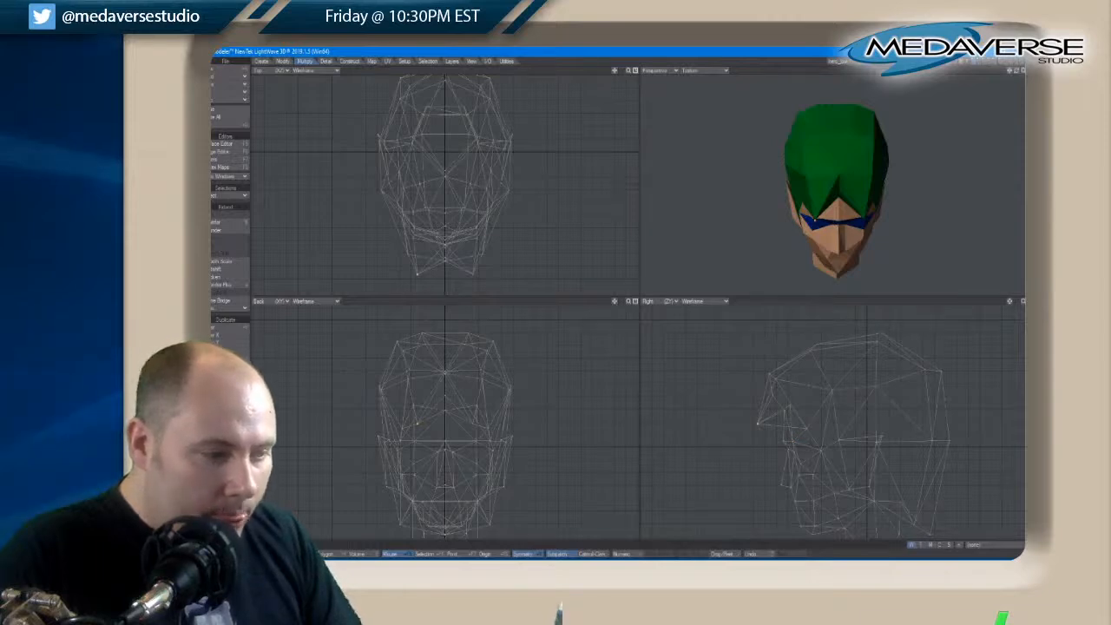
{"action": "key", "text": "t"}
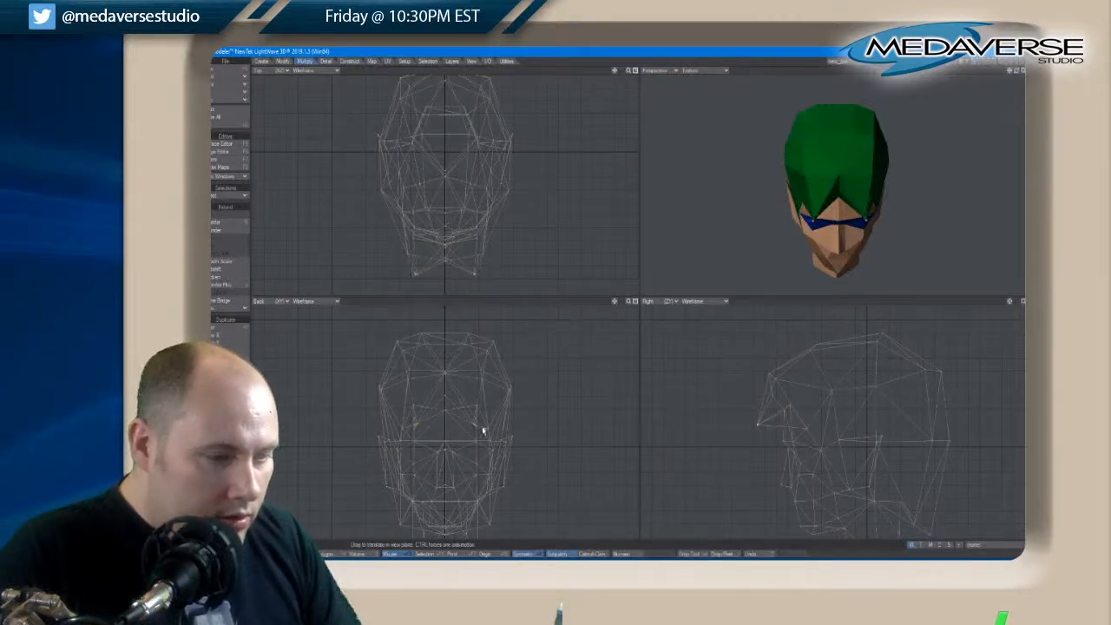
{"action": "left_click_drag", "start_coordinate": [478, 429], "coordinate": [483, 428]}
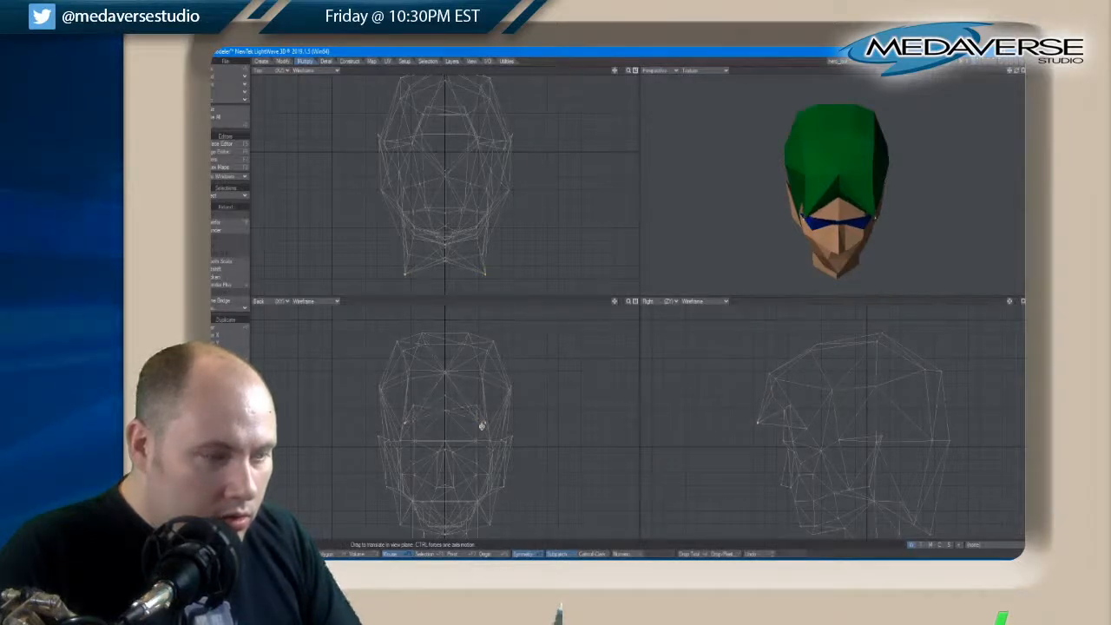
{"action": "key", "text": "space"}
{"action": "key", "text": "space"}
{"action": "key", "text": "space"}
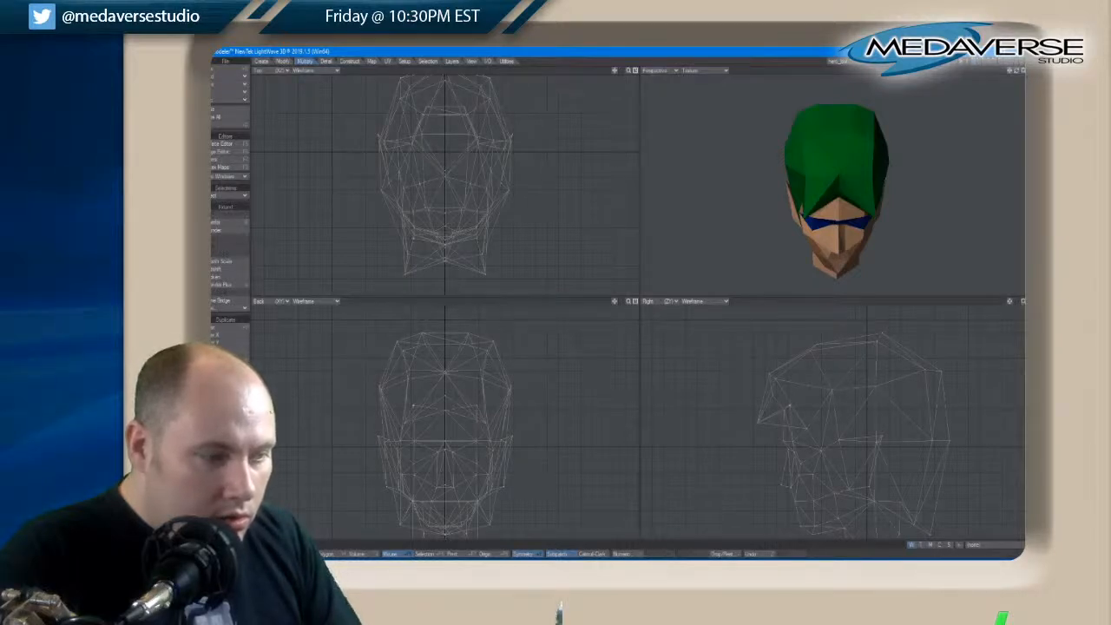
Select the paired hairline points behind the fringe tips and move them outward and slightly down
{"action": "key", "text": "t"}
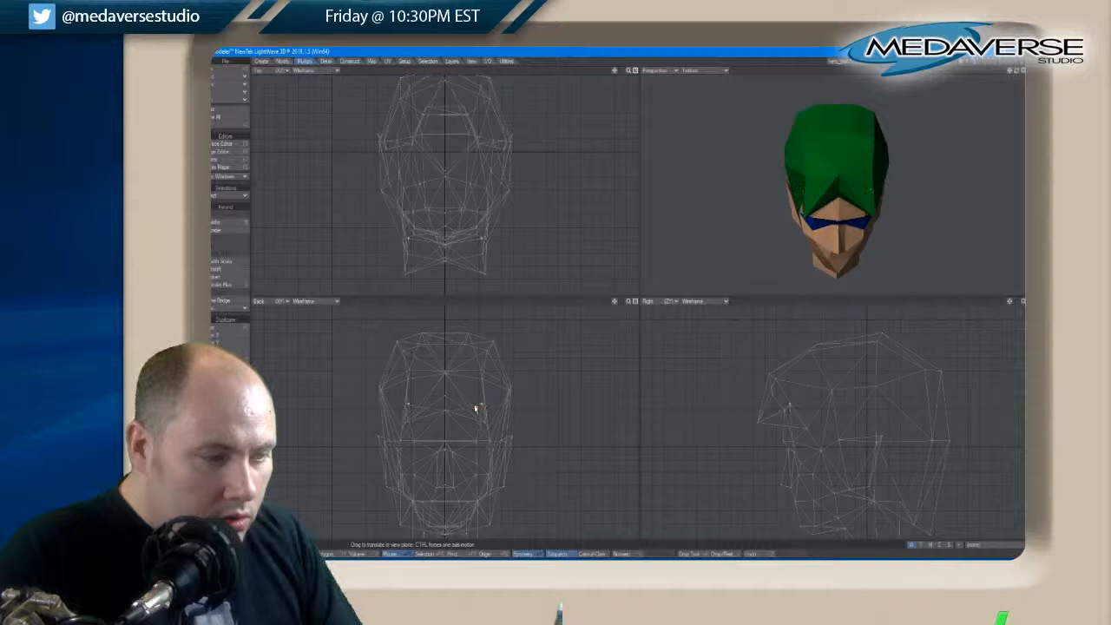
{"action": "key", "text": "space"}
{"action": "key", "text": "space"}
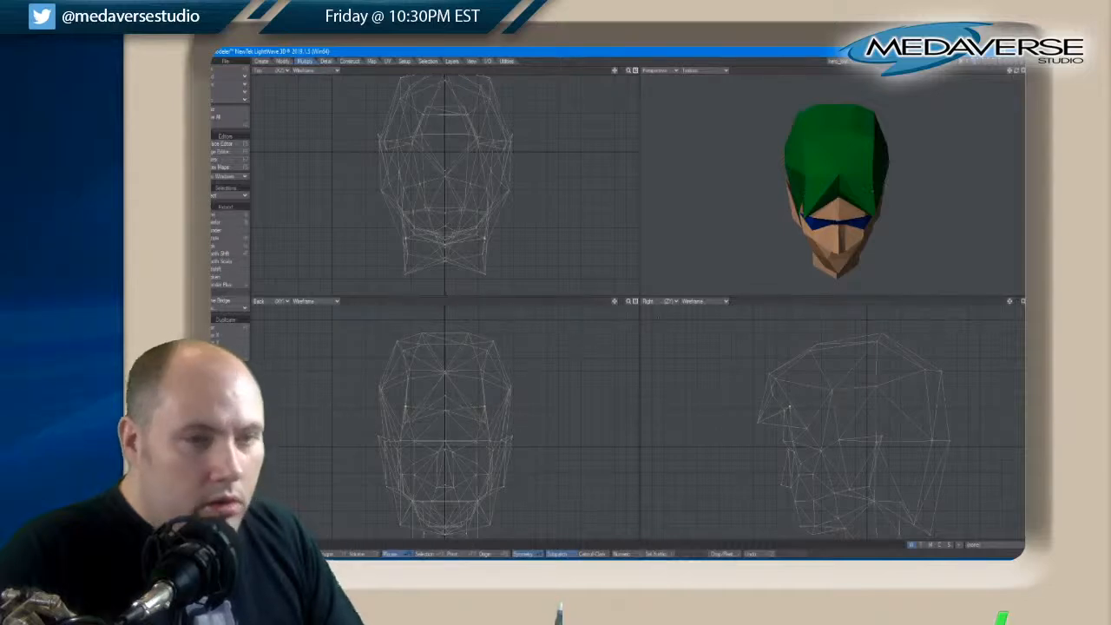
Move the paired hairline points under the fringe back toward the temples, undoing one move and adjusting their final position
{"action": "left_click_drag", "start_coordinate": [1017, 72], "coordinate": [1017, 74]}
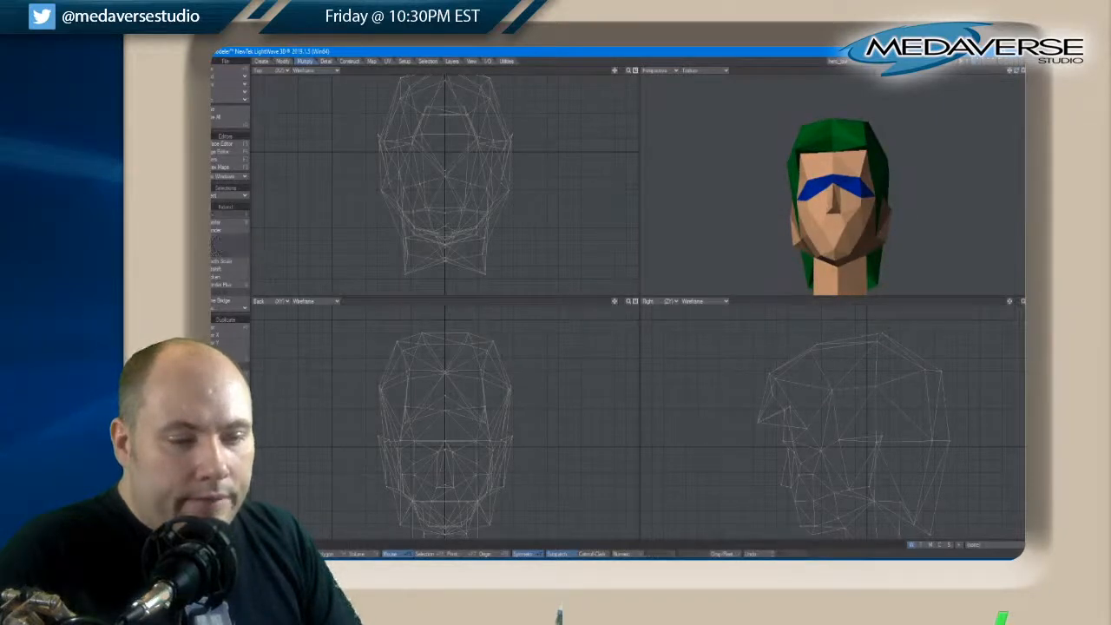
{"action": "left_click_drag", "start_coordinate": [789, 412], "coordinate": [792, 412]}
{"action": "key", "text": "ctrl+z"}
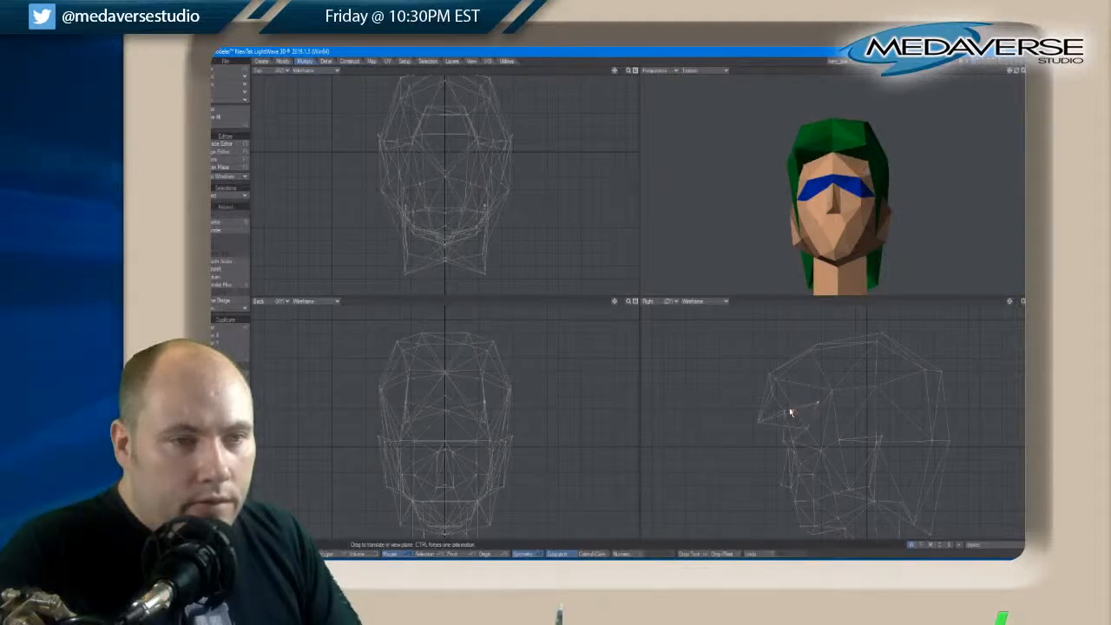
{"action": "left_click_drag", "start_coordinate": [790, 412], "coordinate": [778, 416]}
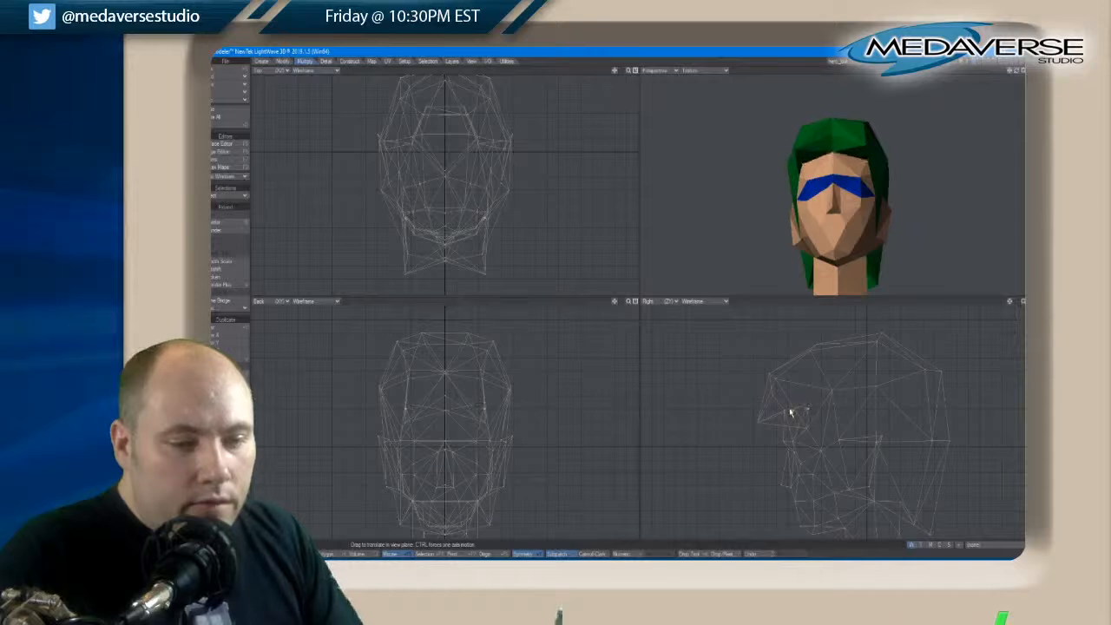
{"action": "key", "text": "space"}
Select the paired side points above the fringe and move them outward to widen the front of the hair
{"action": "left_click_drag", "start_coordinate": [1015, 72], "coordinate": [1015, 73]}
{"action": "key", "text": "space"}
{"action": "key", "text": "space"}
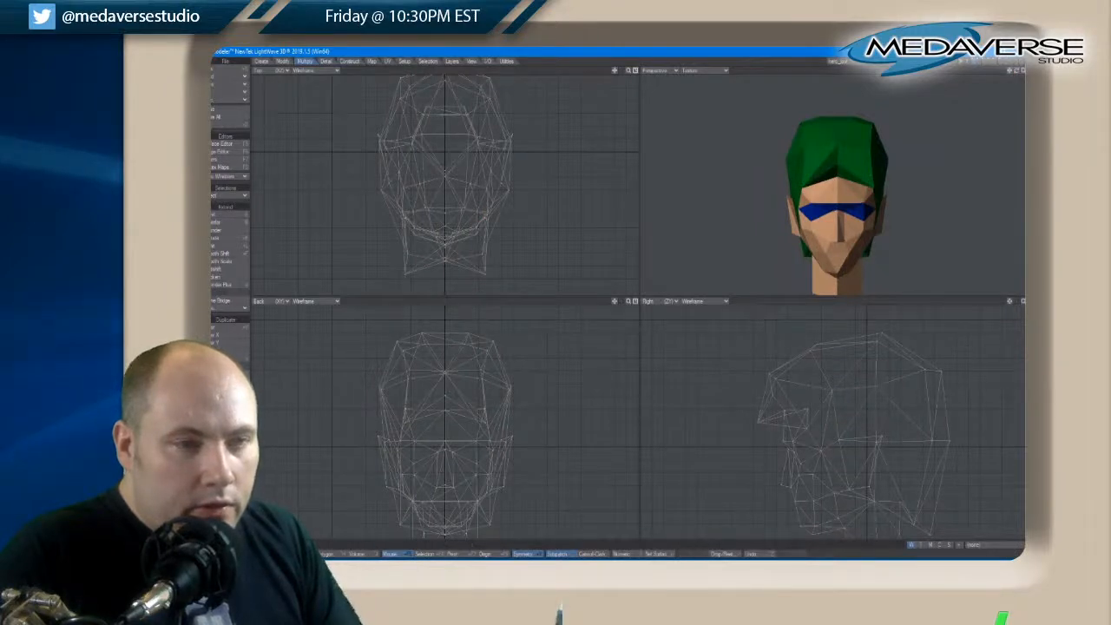
{"action": "key", "text": "space"}
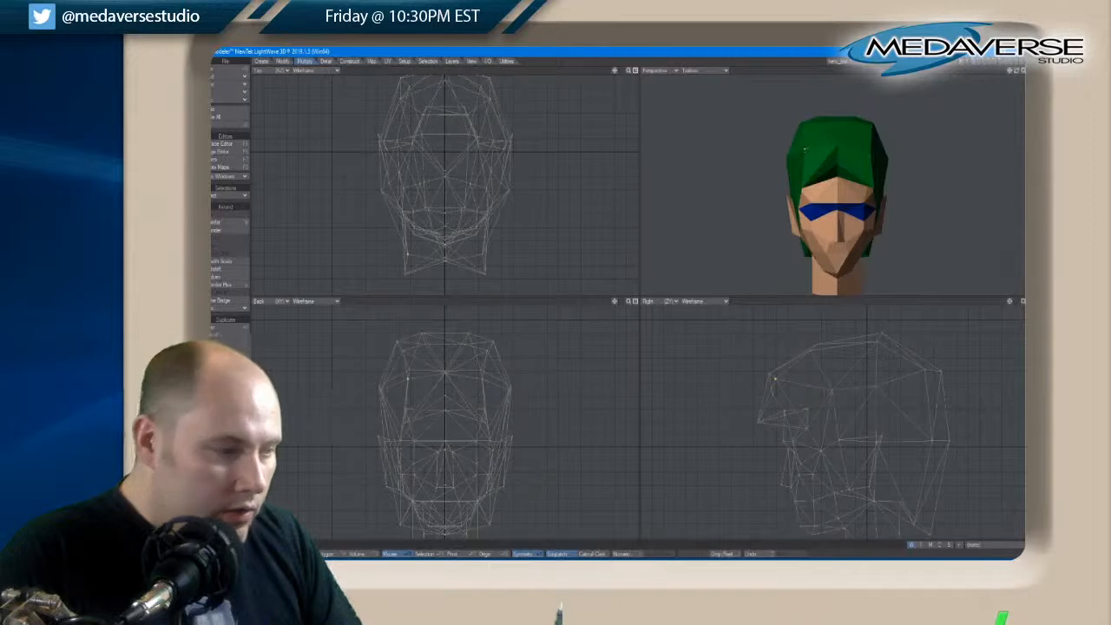
{"action": "key", "text": "space"}
{"action": "key", "text": "space"}
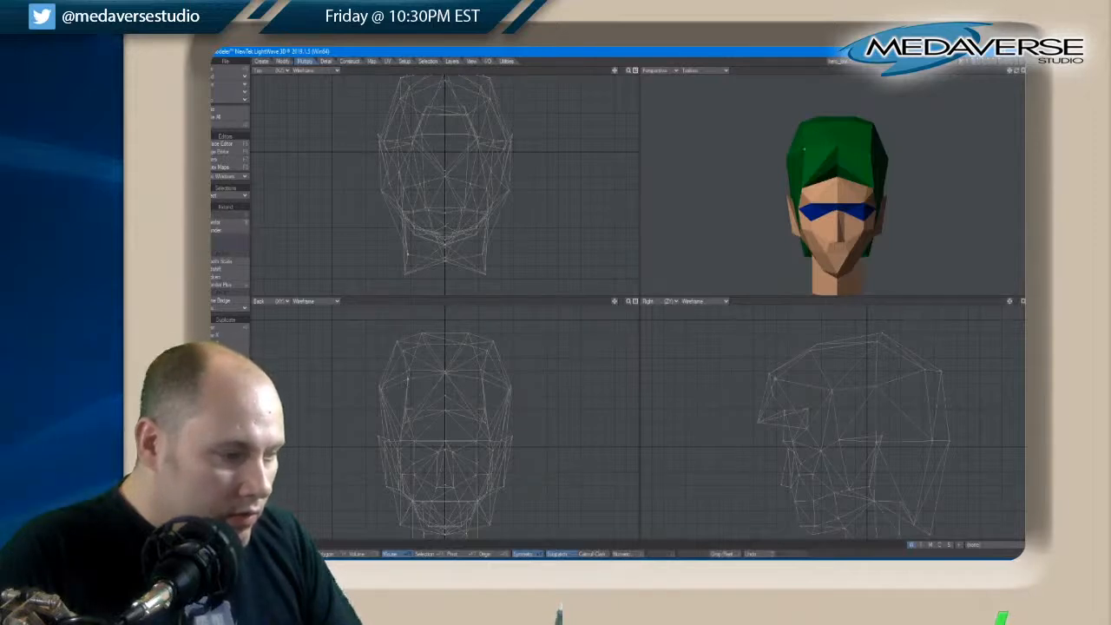
{"action": "key", "text": "t"}
{"action": "left_click_drag", "start_coordinate": [492, 388], "coordinate": [507, 395]}
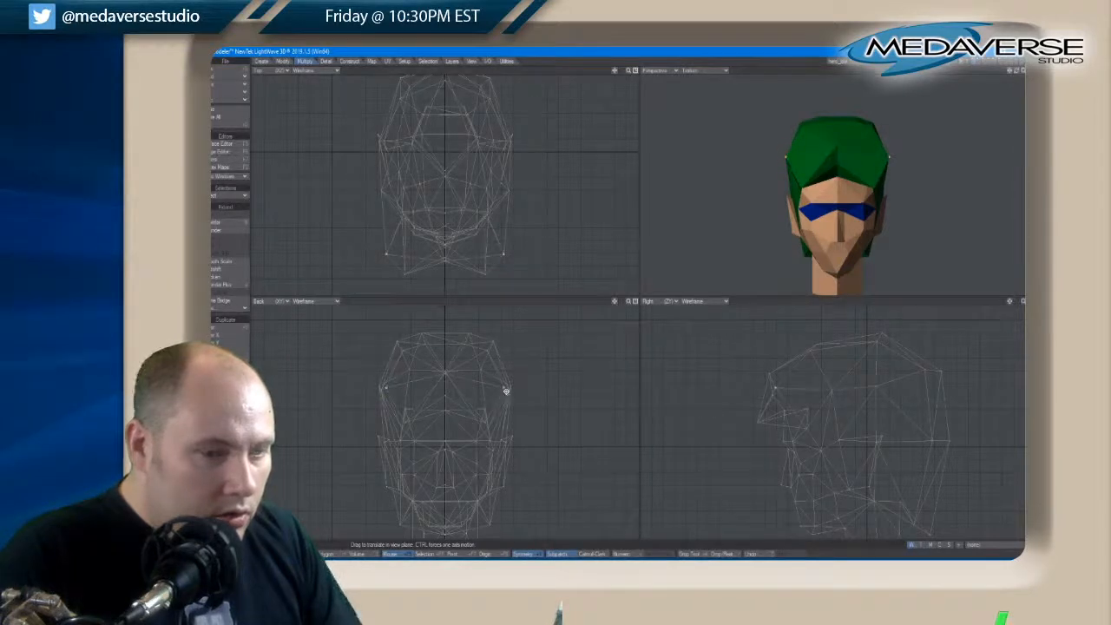
Move the paired side points above the fringe slightly backward and deselect them
{"action": "left_click_drag", "start_coordinate": [1018, 73], "coordinate": [1019, 74]}
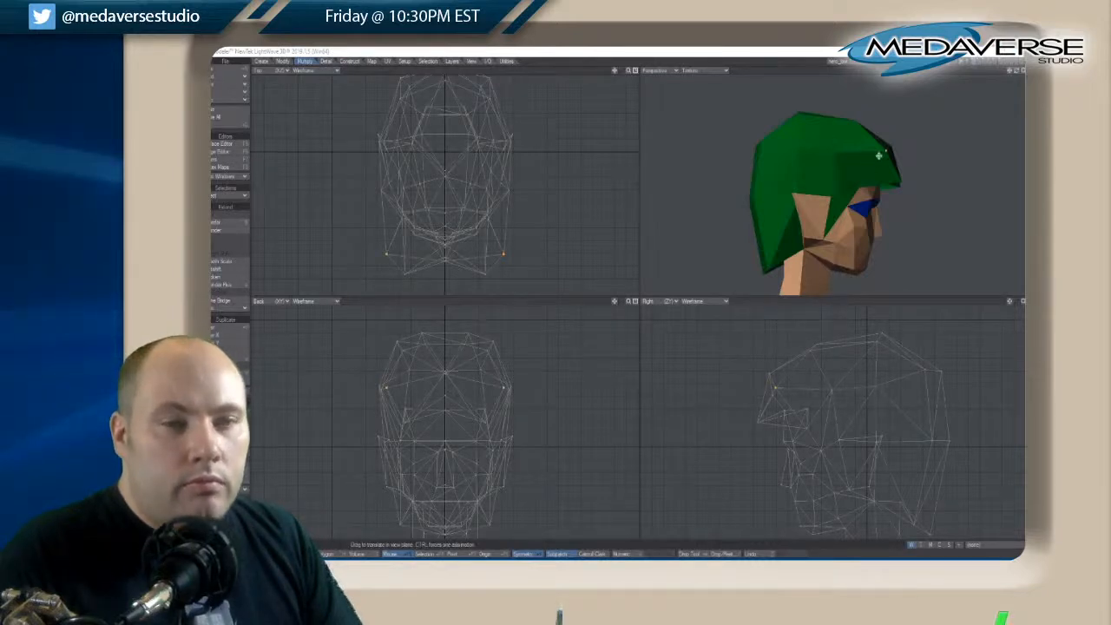
{"action": "left_click", "coordinate": [883, 156]}
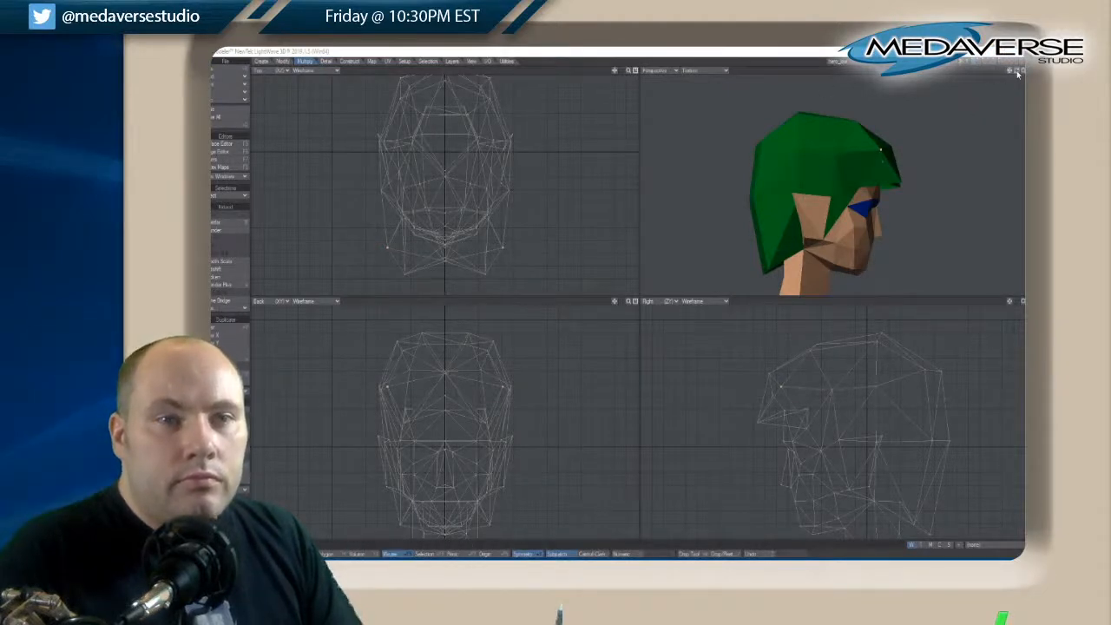
{"action": "left_click_drag", "start_coordinate": [1017, 72], "coordinate": [1017, 73]}
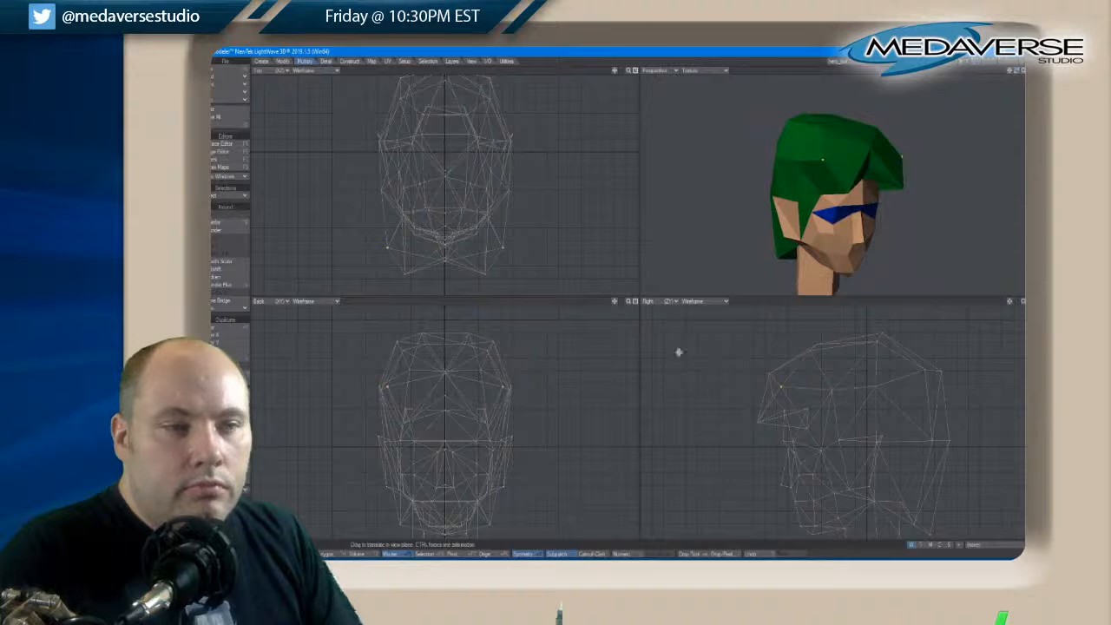
{"action": "key", "text": "slash"}
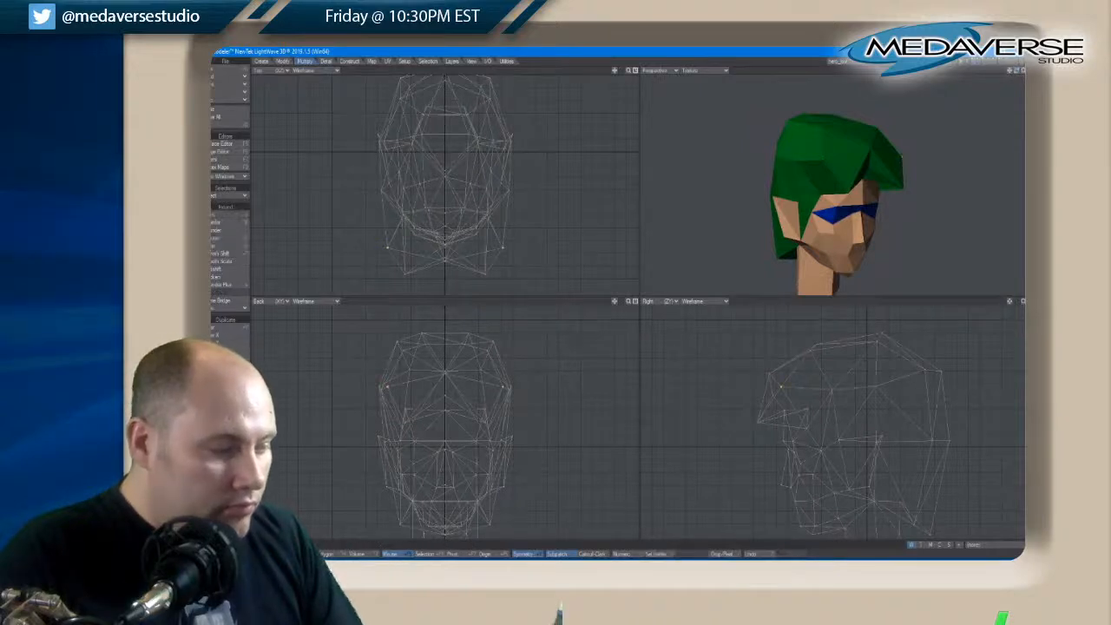
Select all the upper hair points around the crown, move them down to flatten the hair, and deselect them
{"action": "left_click_drag", "start_coordinate": [1015, 72], "coordinate": [1017, 75]}
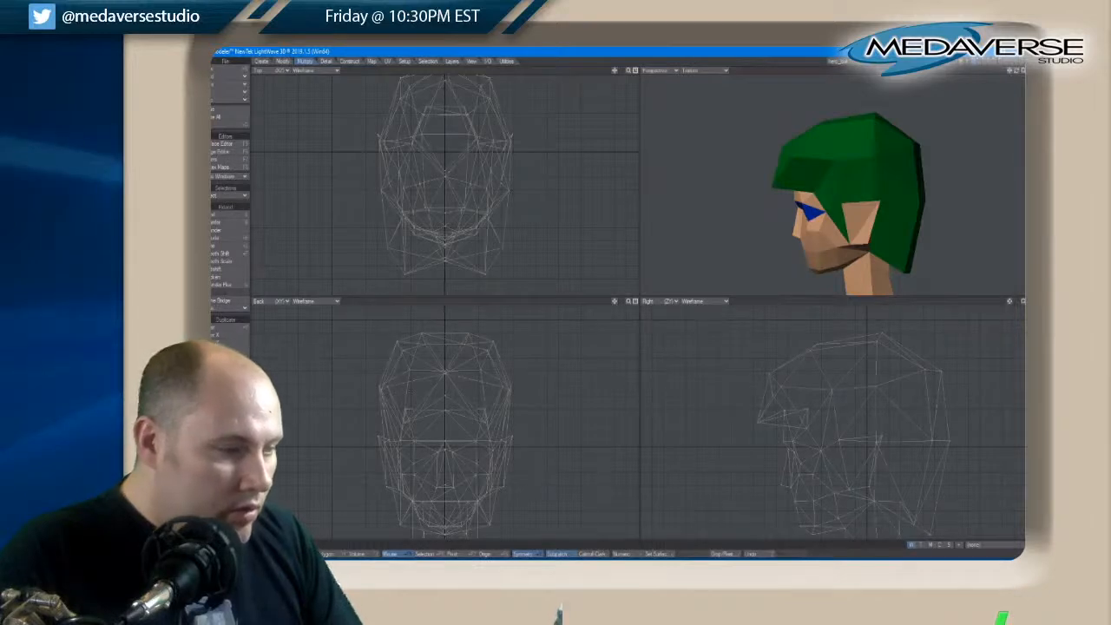
{"action": "right_click_drag", "start_coordinate": [544, 347], "coordinate": [533, 337]}
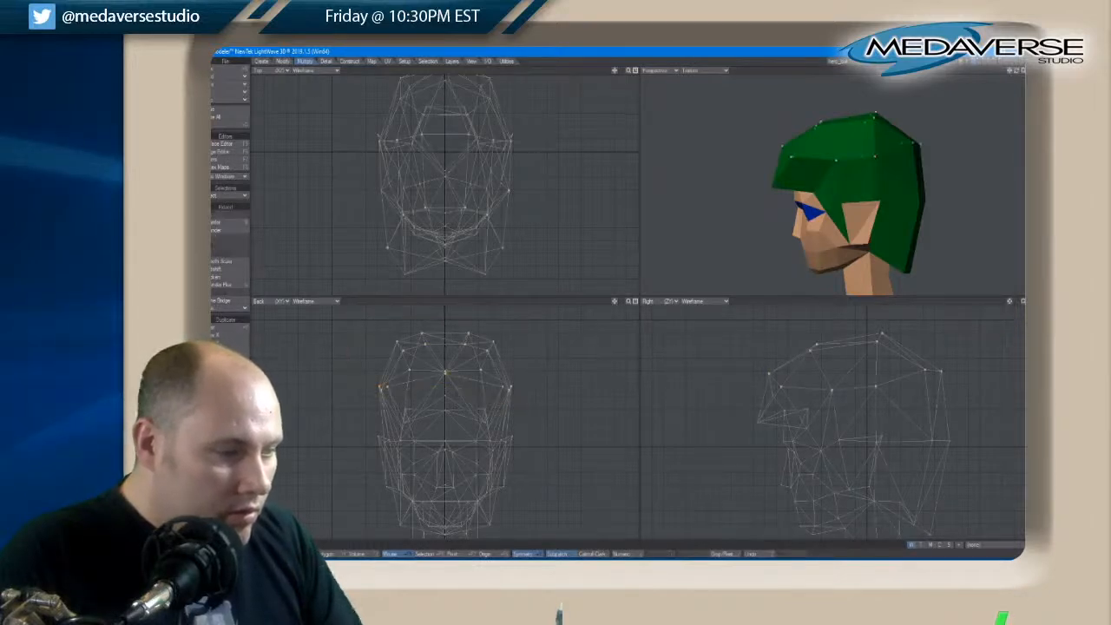
{"action": "key", "text": "t"}
{"action": "left_click_drag", "start_coordinate": [435, 362], "coordinate": [434, 371]}
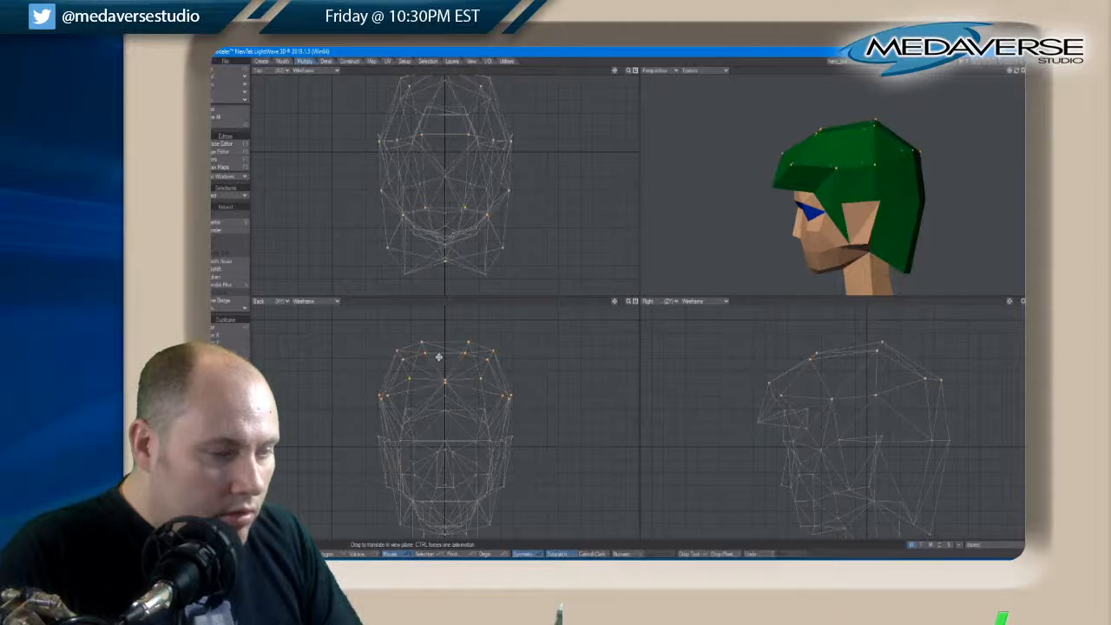
{"action": "key", "text": "space"}
{"action": "mouse_move", "coordinate": [558, 349]}
{"action": "right_mouse_down"}
{"action": "mouse_move", "coordinate": [272, 388]}
{"action": "mouse_move", "coordinate": [545, 339]}
{"action": "right_mouse_up"}
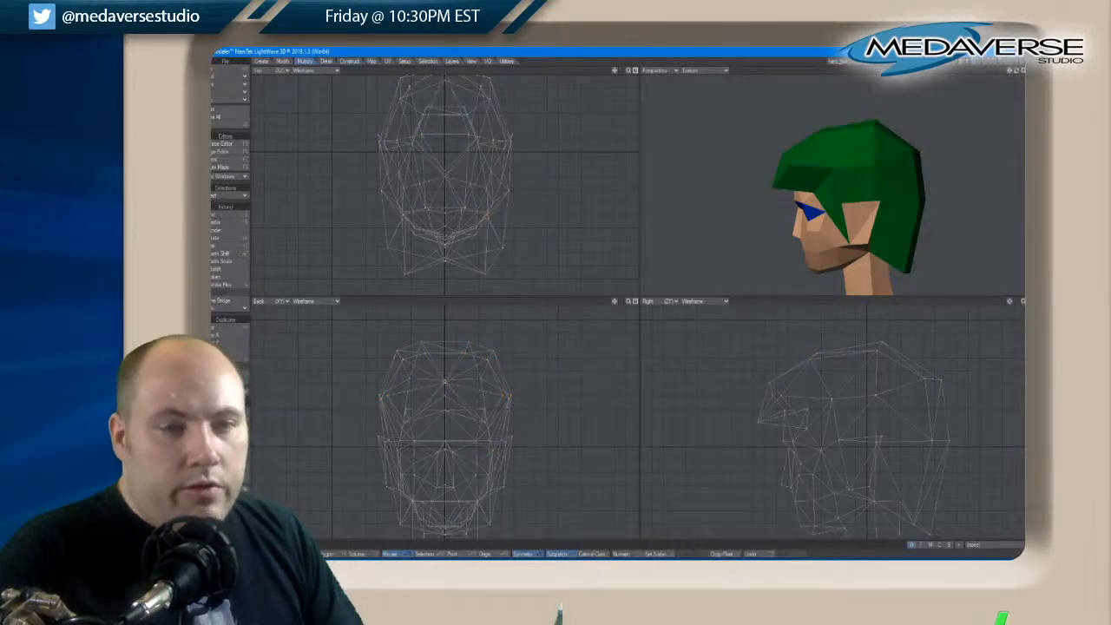
Select the paired hairline points in front of the ears, move them back to broaden the sideburns, and deselect them
{"action": "left_click_drag", "start_coordinate": [1009, 76], "coordinate": [1017, 74]}
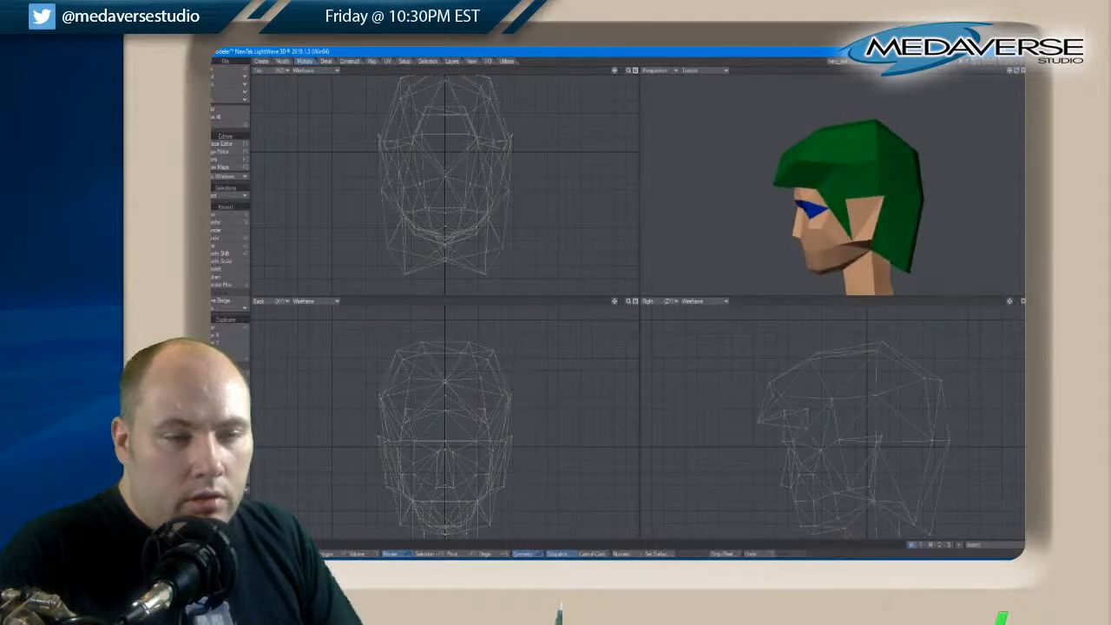
{"action": "left_click", "coordinate": [846, 200]}
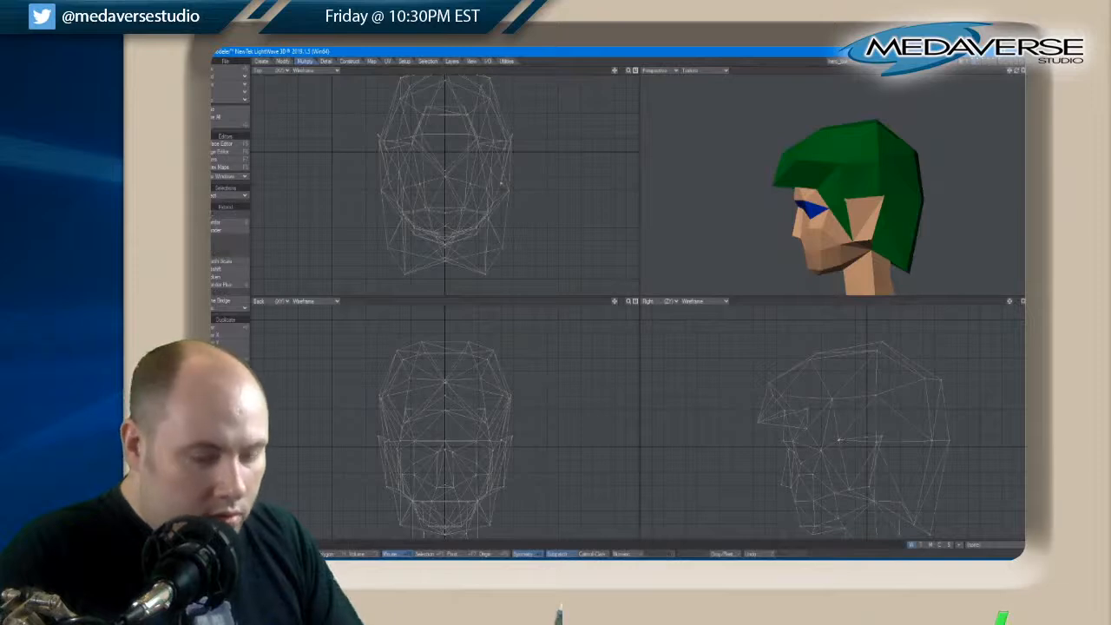
{"action": "left_click_drag", "start_coordinate": [841, 443], "coordinate": [845, 447]}
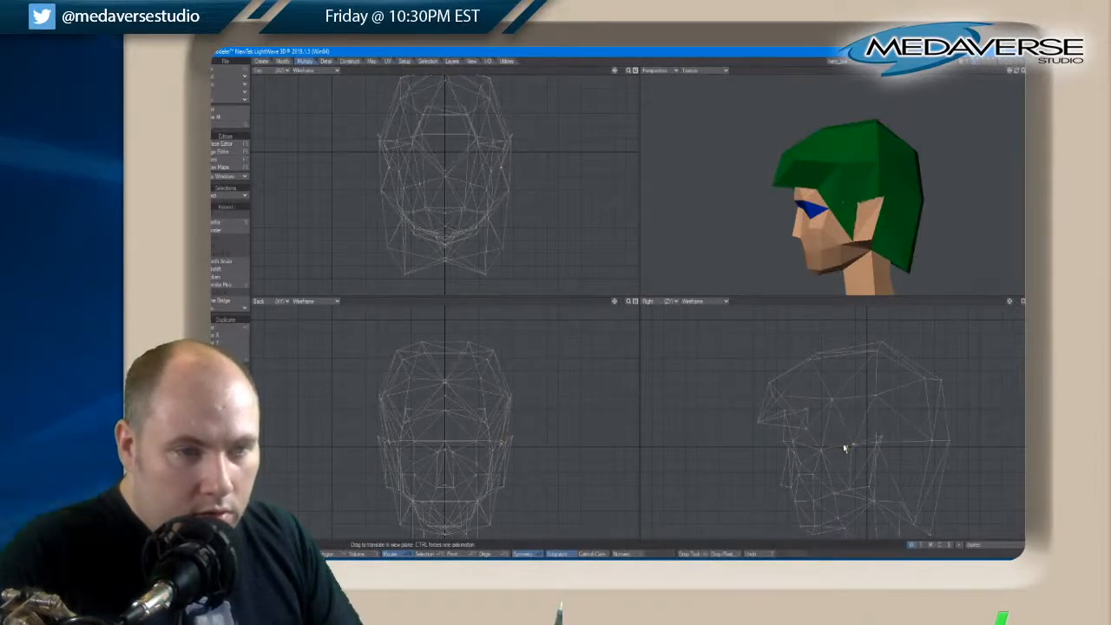
{"action": "key", "text": "space"}
{"action": "key", "text": "slash"}
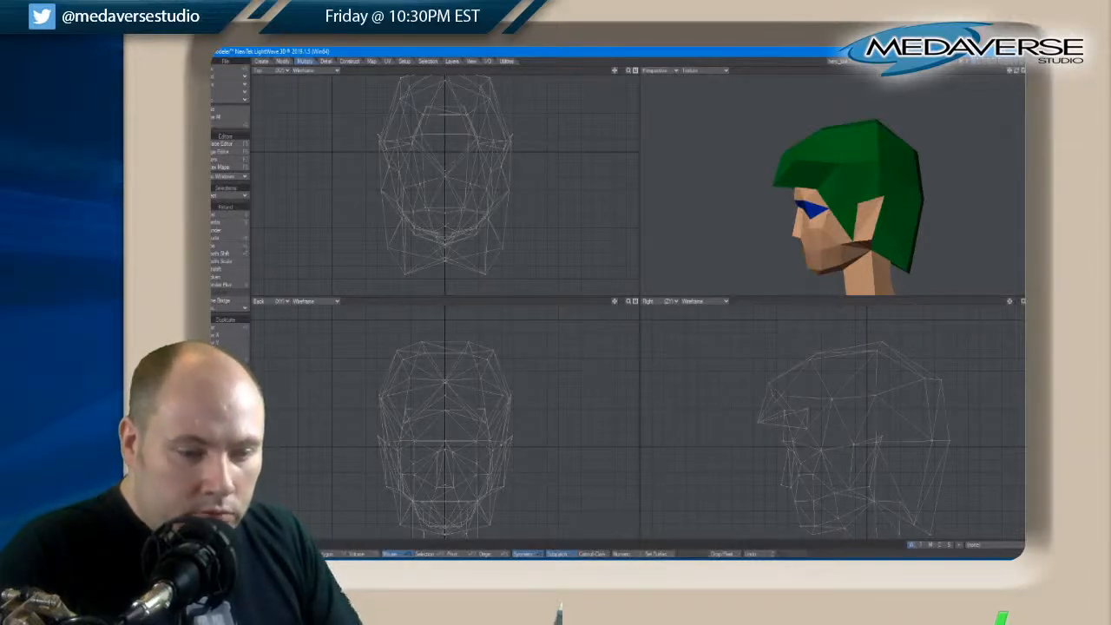
Select the paired tip points of the sideburns, move them forward along the jaw, and deselect them
{"action": "left_click", "coordinate": [854, 493]}
{"action": "key", "text": "t"}
{"action": "left_click_drag", "start_coordinate": [871, 500], "coordinate": [852, 491]}
{"action": "key", "text": "space"}
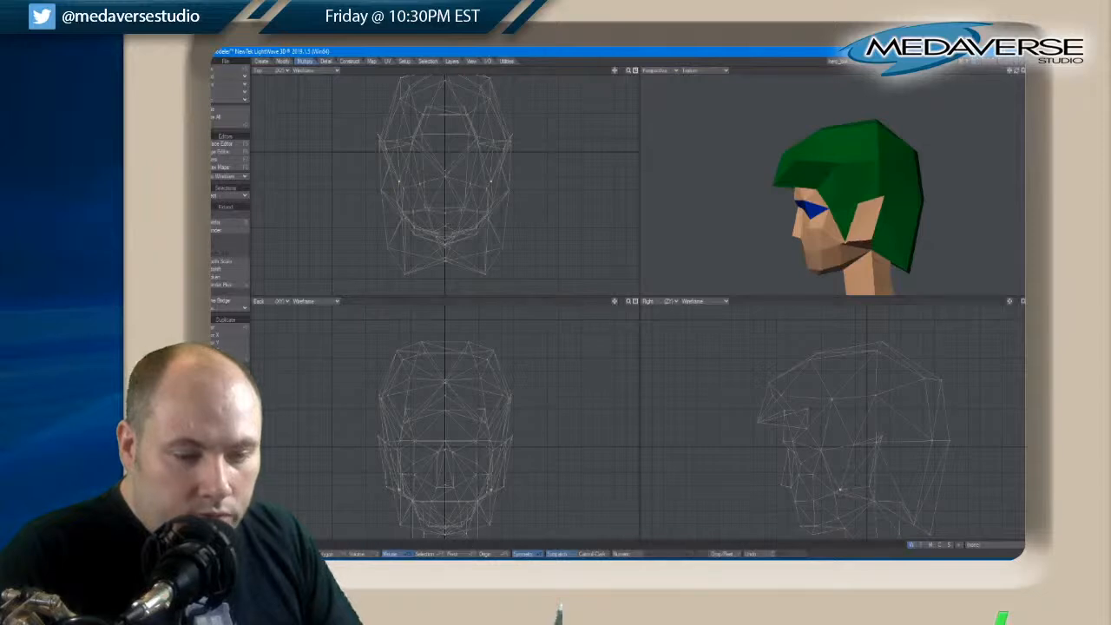
{"action": "key", "text": "slash"}
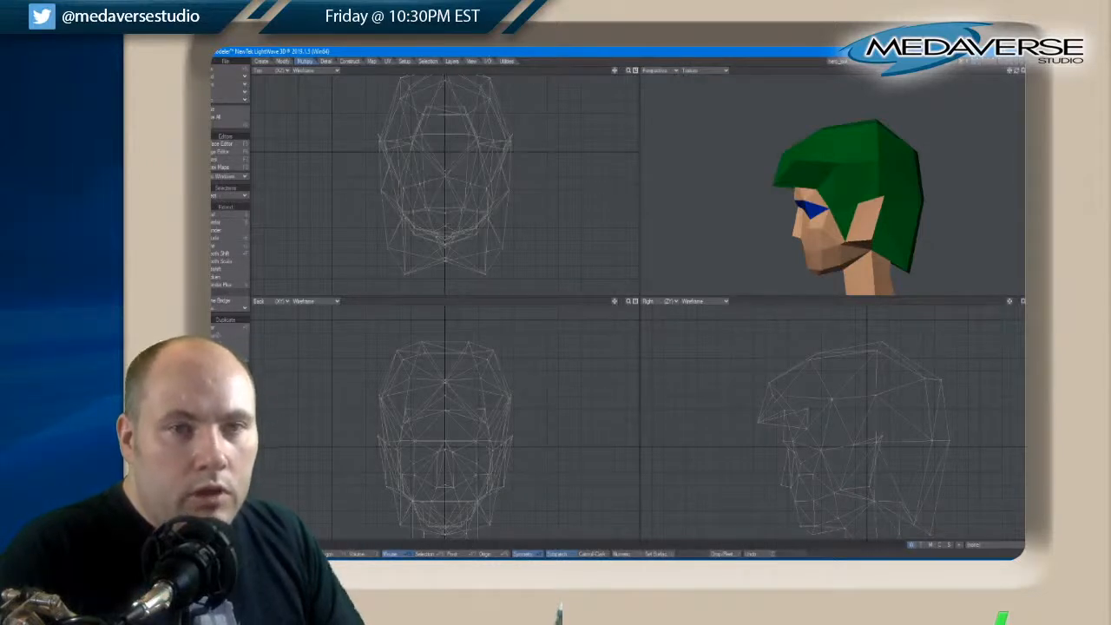
Reselect the sideburn tip points, move them slightly up, back and inward toward the cheeks, and deselect them
{"action": "left_click_drag", "start_coordinate": [1016, 71], "coordinate": [1020, 73]}
{"action": "key", "text": "space"}
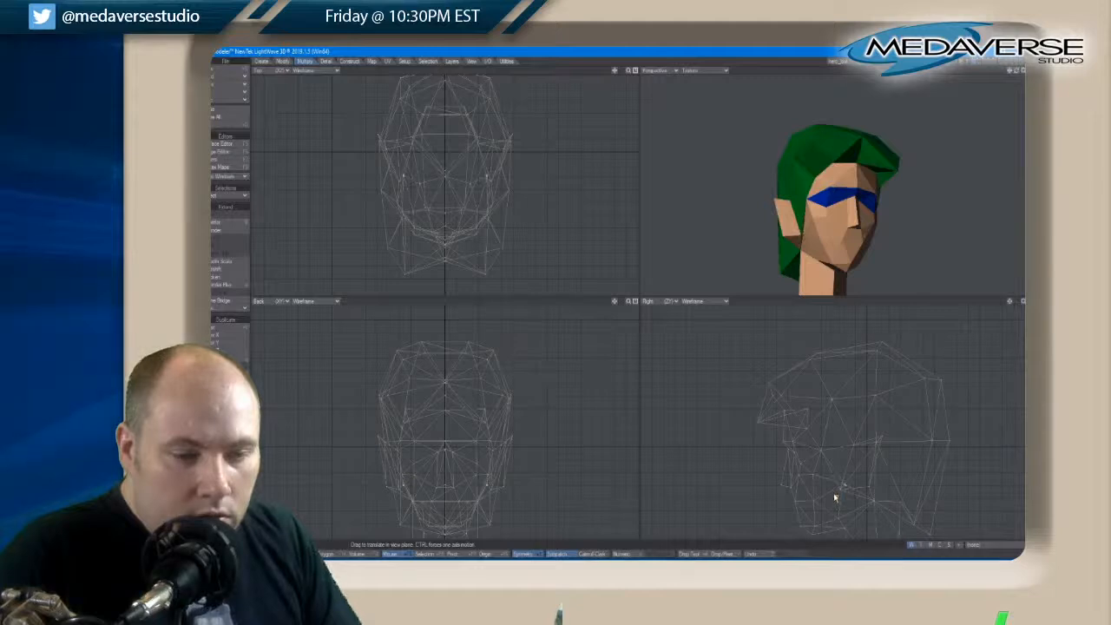
{"action": "left_click_drag", "start_coordinate": [1016, 74], "coordinate": [1019, 71]}
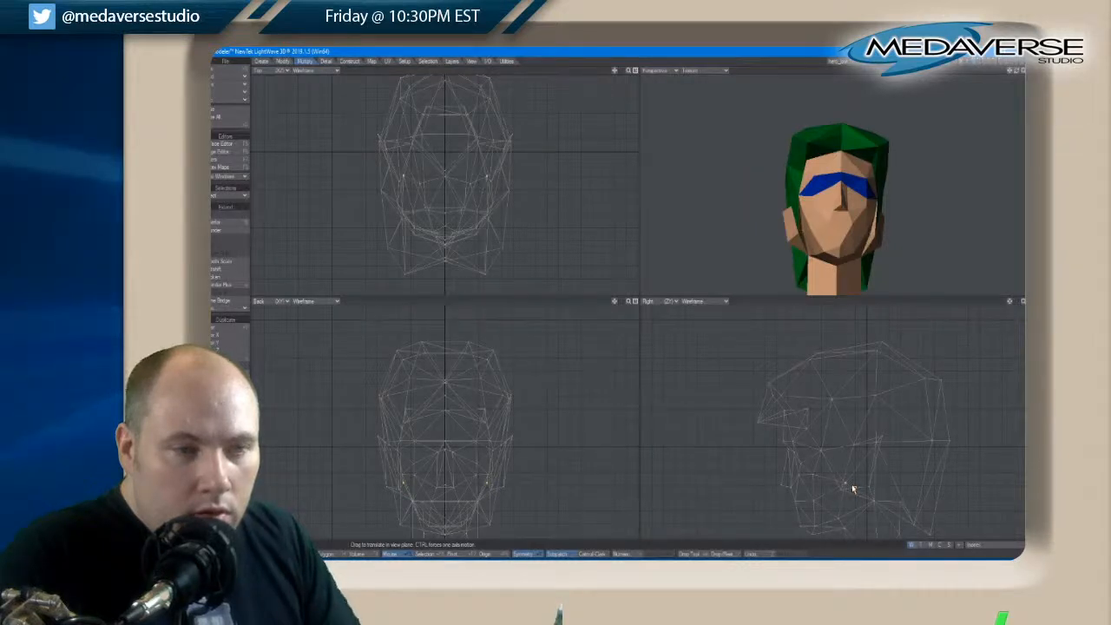
{"action": "key", "text": "space"}
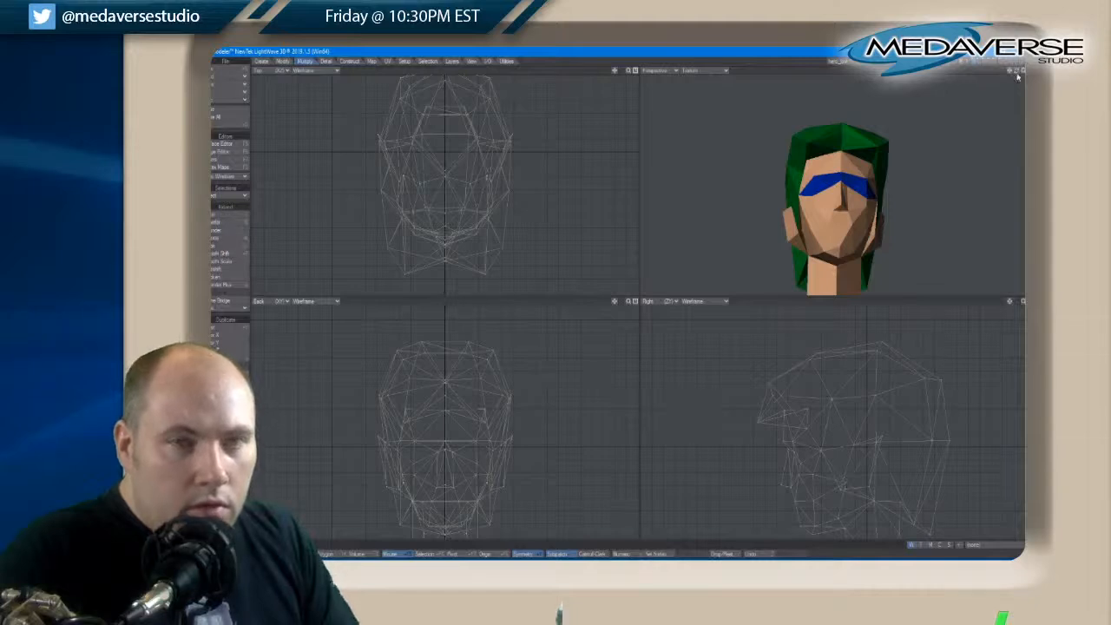
Select the narrow polygons along the front edges of both sideburns and reassign their surface with Change Surface
{"action": "left_click_drag", "start_coordinate": [1017, 67], "coordinate": [1017, 70]}
{"action": "key", "text": "space"}
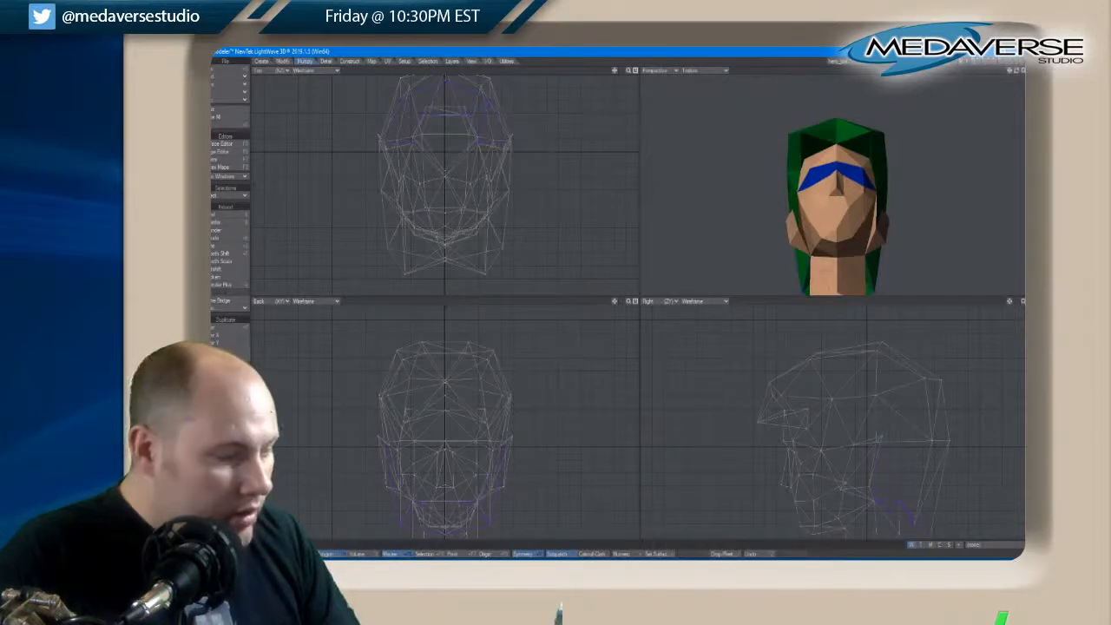
{"action": "left_click", "coordinate": [801, 223]}
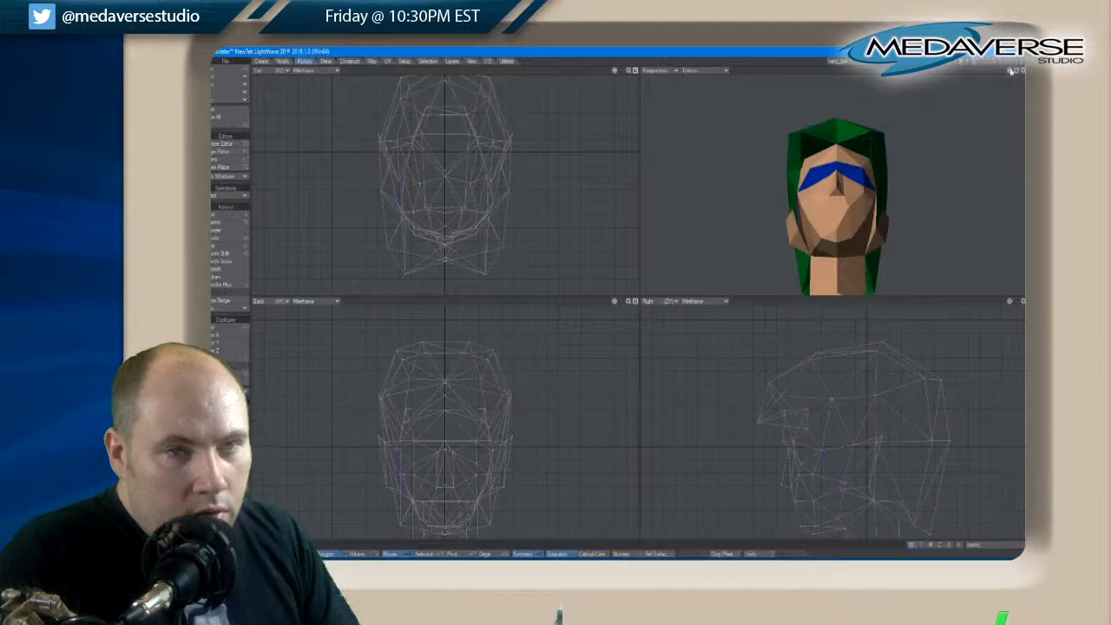
{"action": "left_click_drag", "start_coordinate": [1010, 71], "coordinate": [1015, 73]}
{"action": "key", "text": "z"}
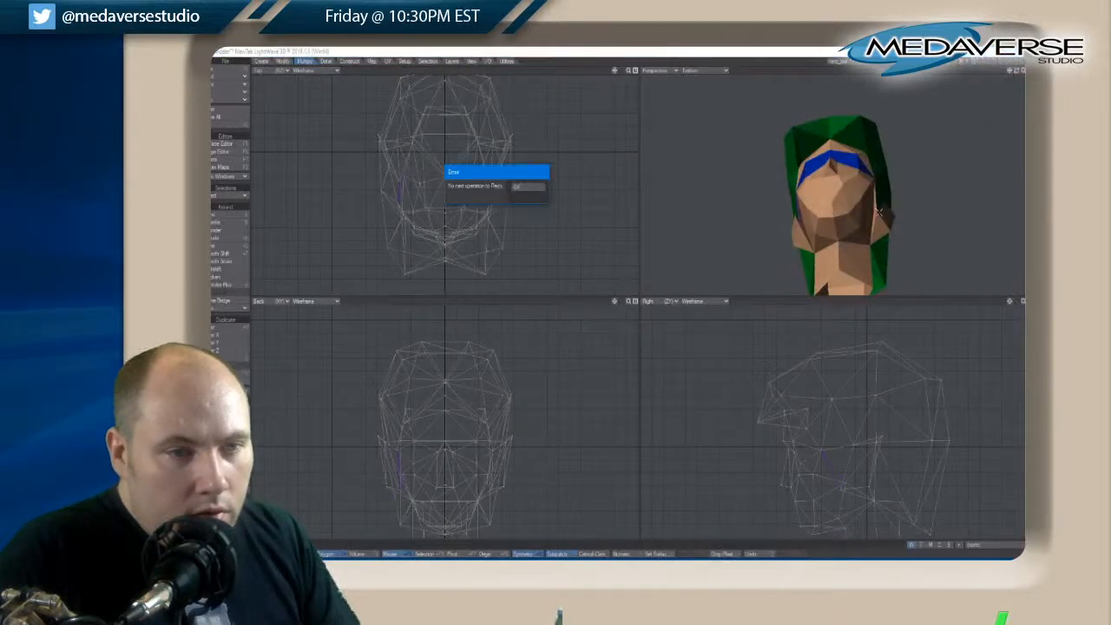
{"action": "left_click", "coordinate": [517, 187]}
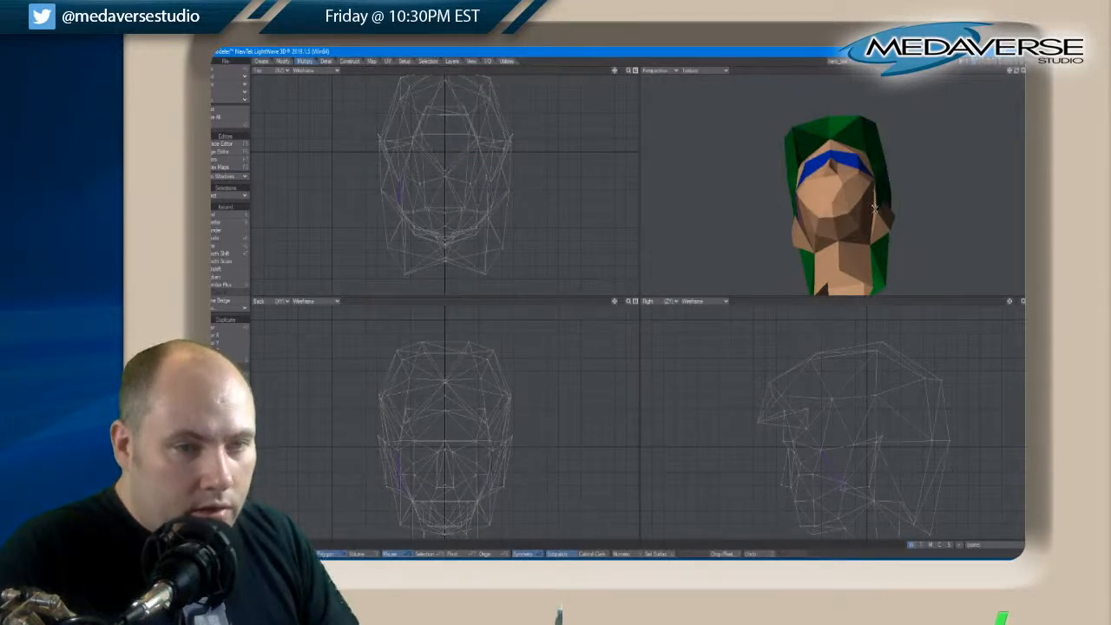
{"action": "key", "text": "q"}
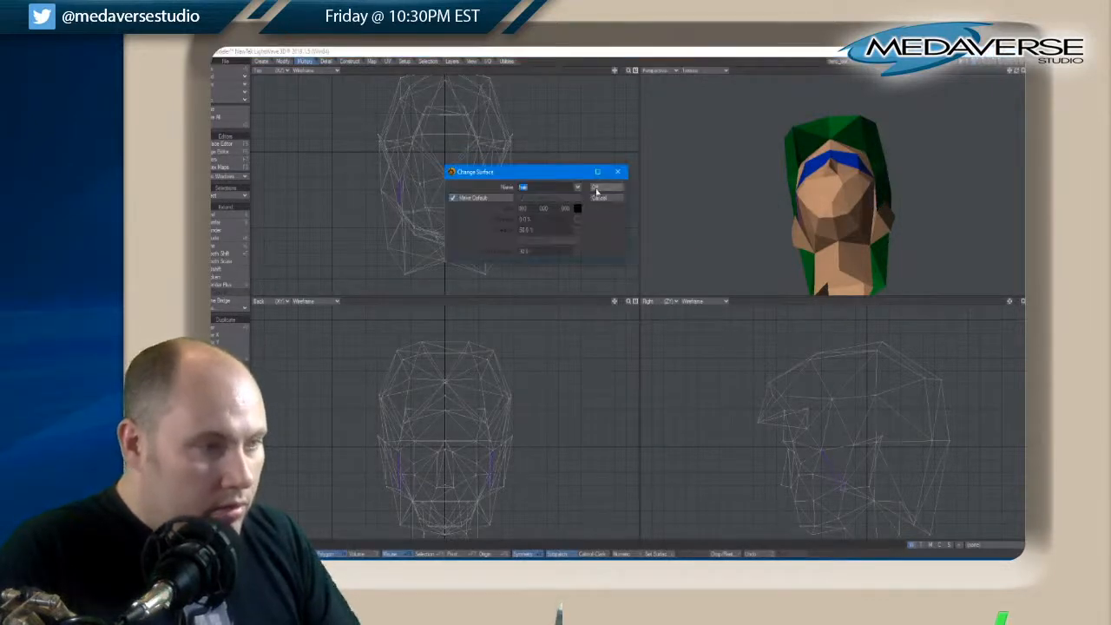
{"action": "left_click", "coordinate": [597, 189]}
{"action": "left_click", "coordinate": [232, 504]}
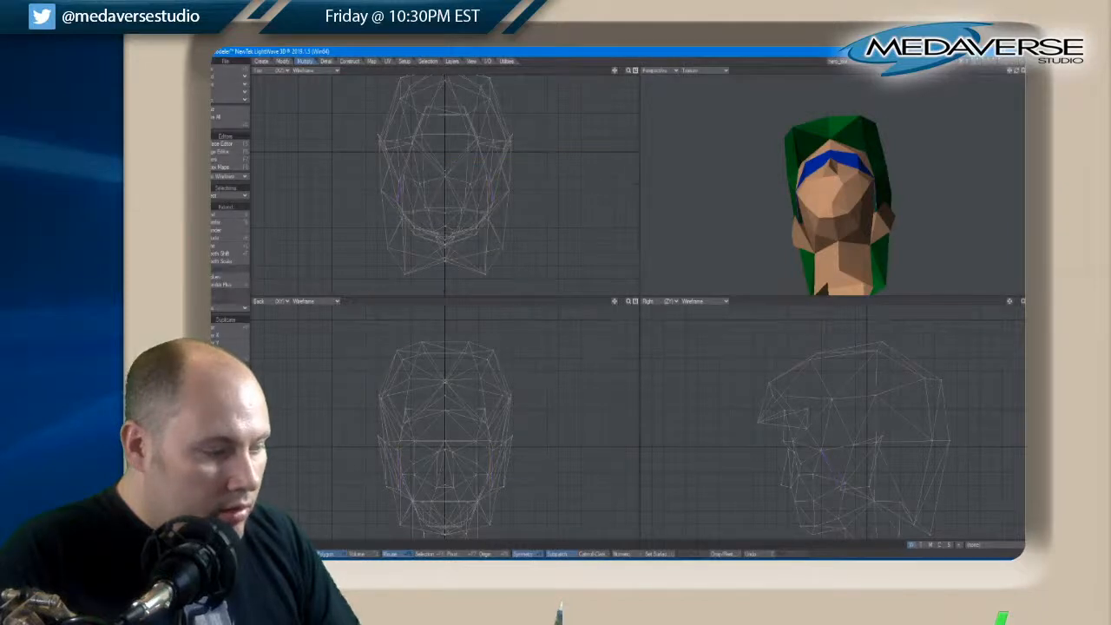
Select the paired sideburn tip points again and fine-tune their position beside the jaw, checking the head from several angles
{"action": "left_click_drag", "start_coordinate": [1016, 70], "coordinate": [1017, 72]}
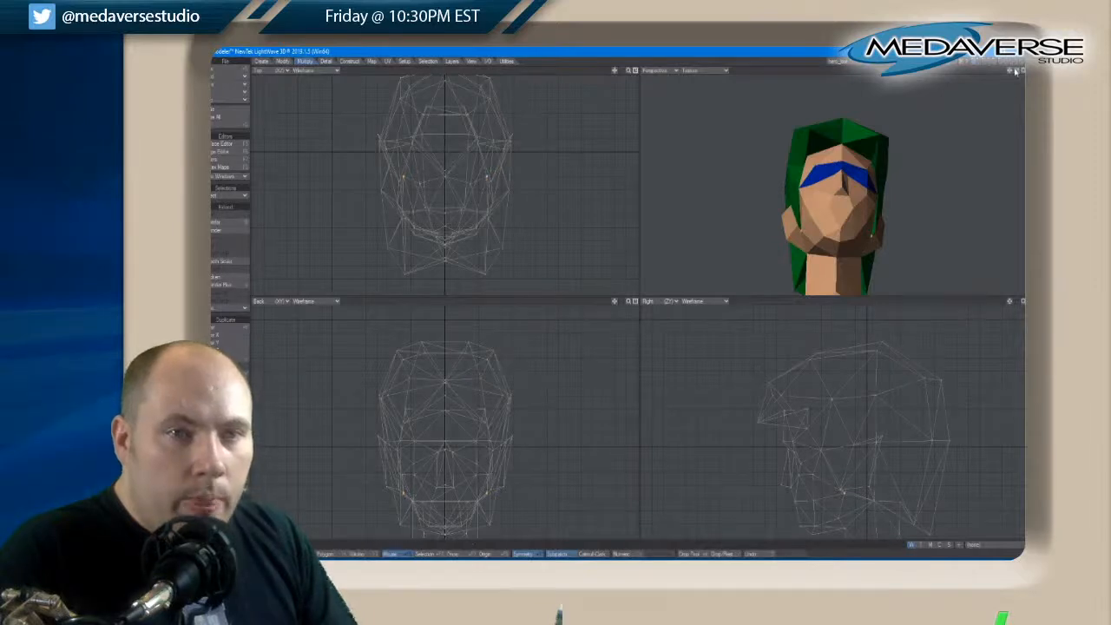
{"action": "left_click_drag", "start_coordinate": [1015, 72], "coordinate": [1016, 72]}
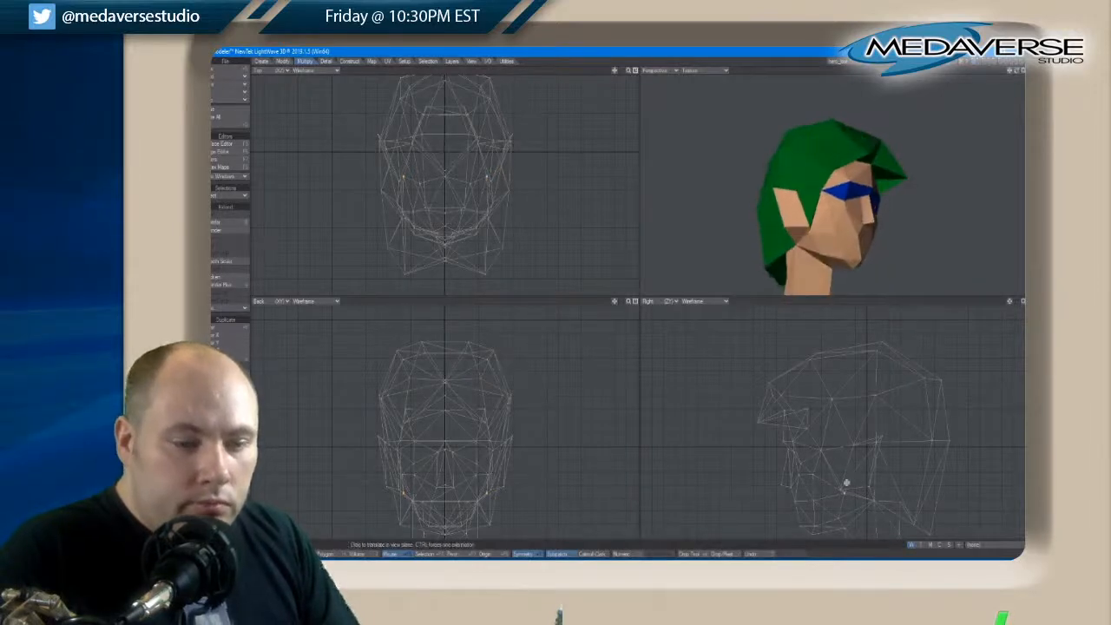
{"action": "left_click_drag", "start_coordinate": [847, 490], "coordinate": [843, 491]}
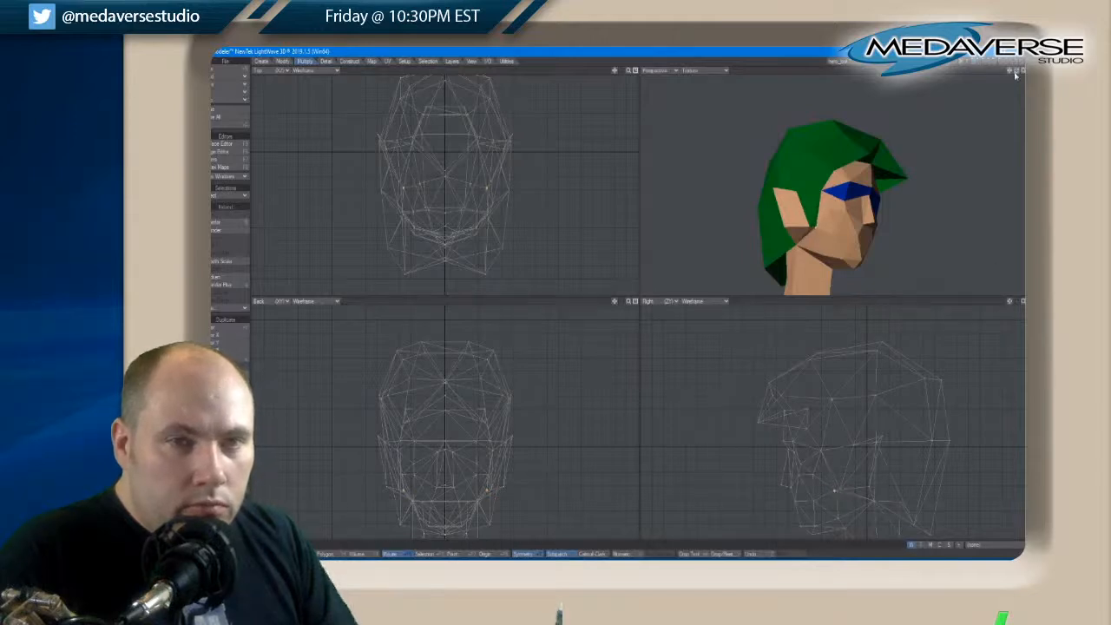
{"action": "left_click_drag", "start_coordinate": [1016, 75], "coordinate": [1015, 74]}
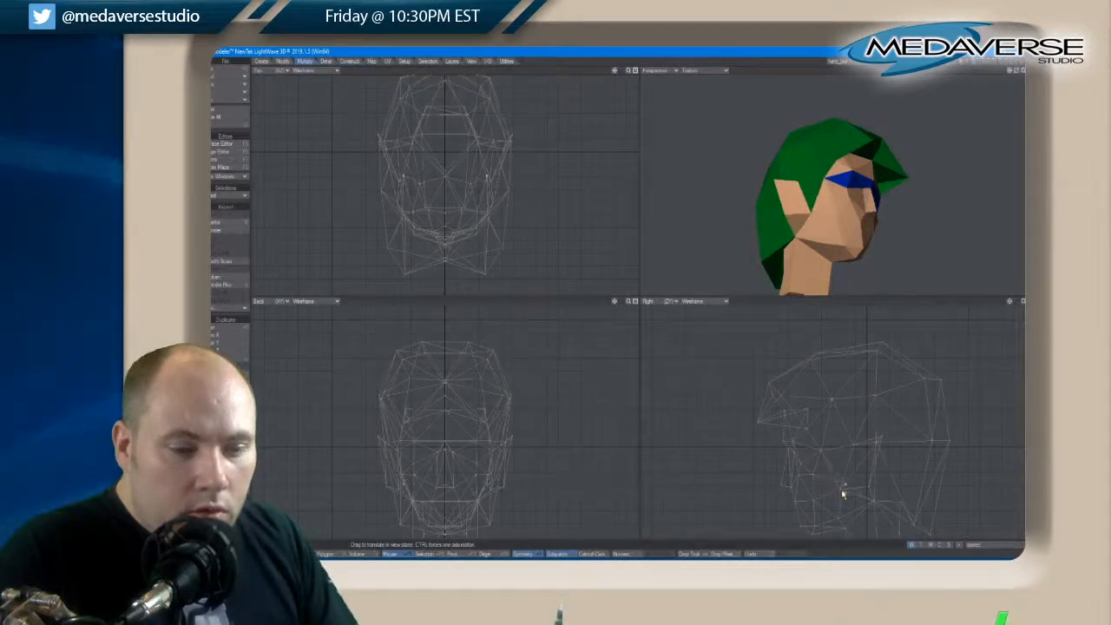
{"action": "left_click_drag", "start_coordinate": [1015, 74], "coordinate": [1018, 73]}
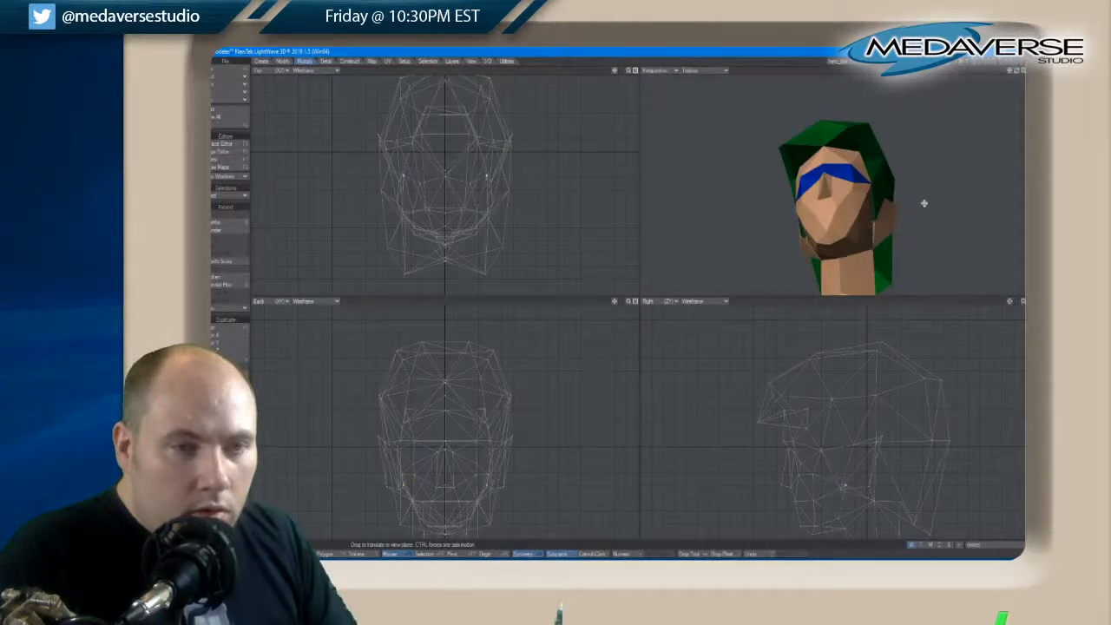
{"action": "left_click_drag", "start_coordinate": [1017, 74], "coordinate": [1018, 73]}
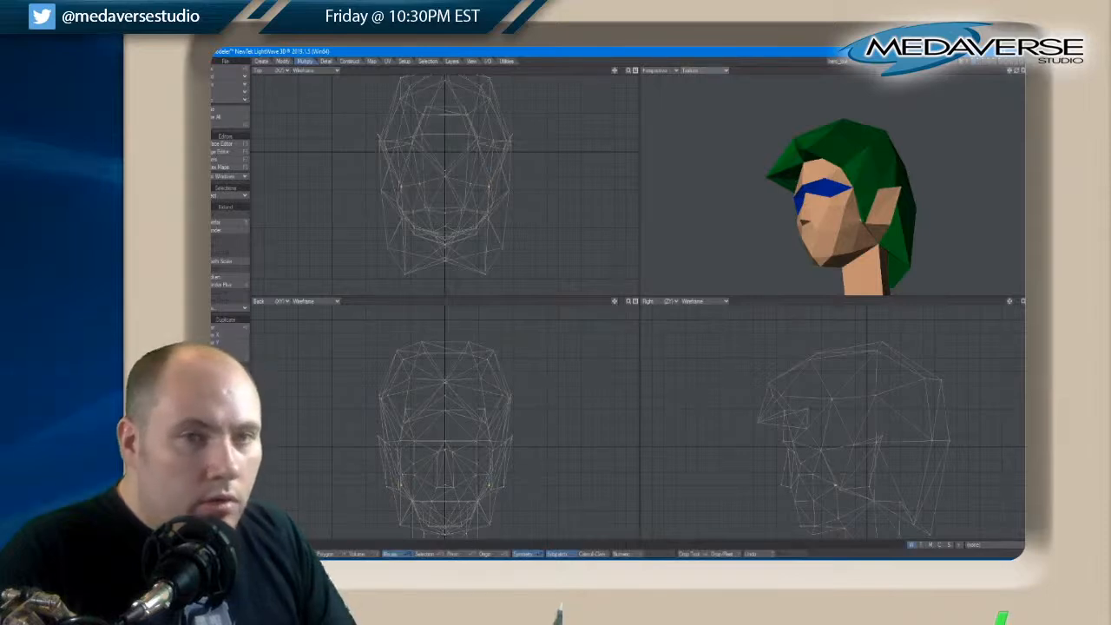
{"action": "left_click_drag", "start_coordinate": [1015, 74], "coordinate": [999, 79]}
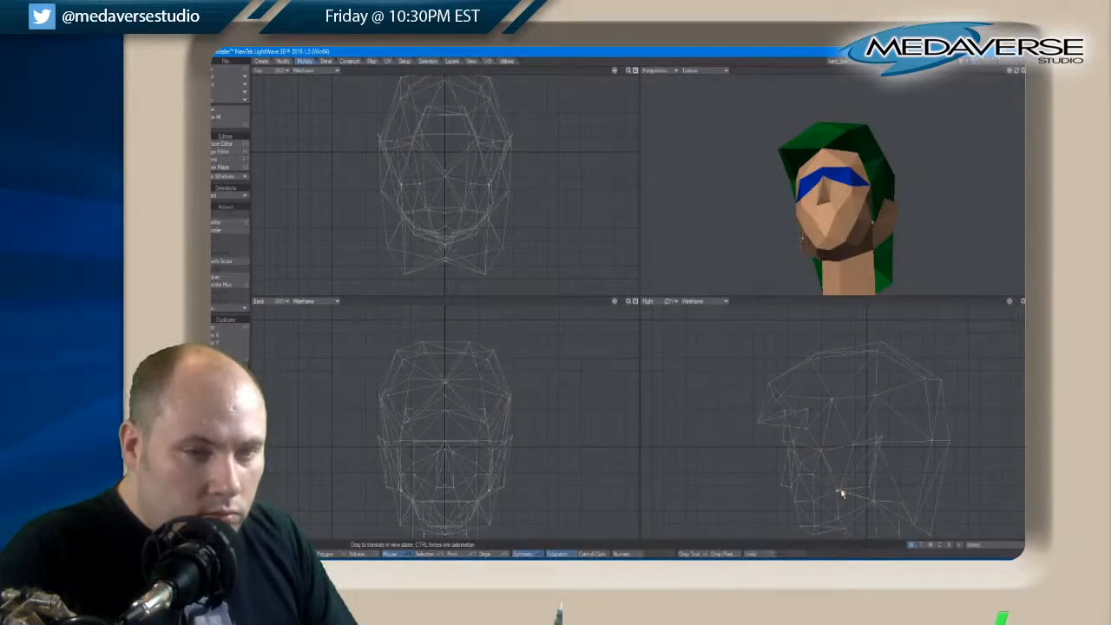
{"action": "left_click_drag", "start_coordinate": [1018, 72], "coordinate": [1019, 76]}
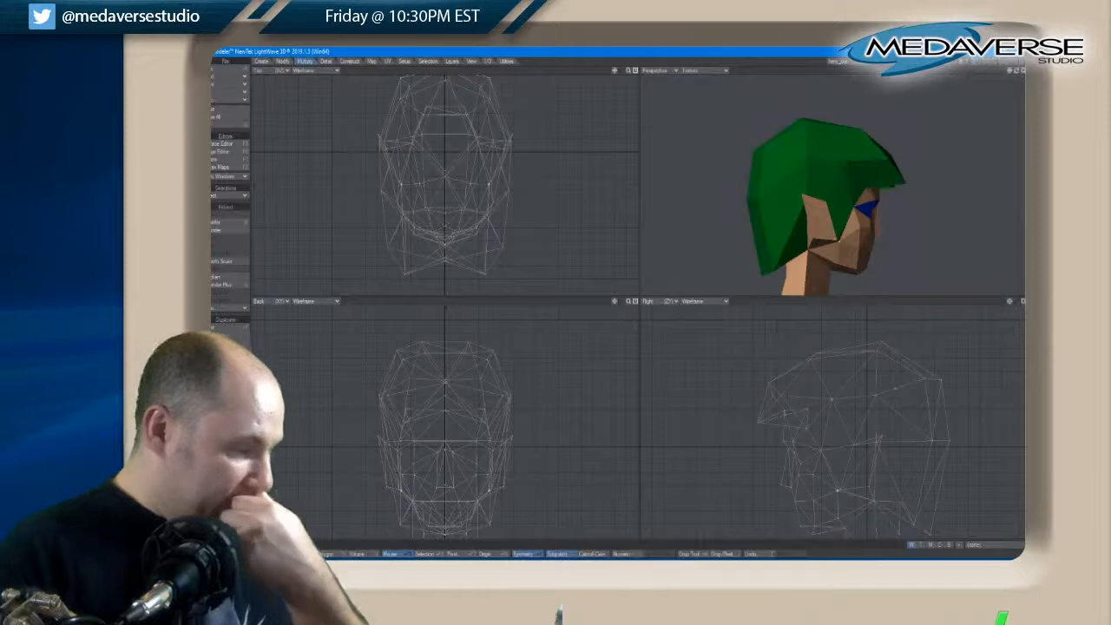
Finish the sideburn tip adjustment by deselecting the points, and check the face from the front
{"action": "key", "text": "space"}
{"action": "key", "text": "slash"}
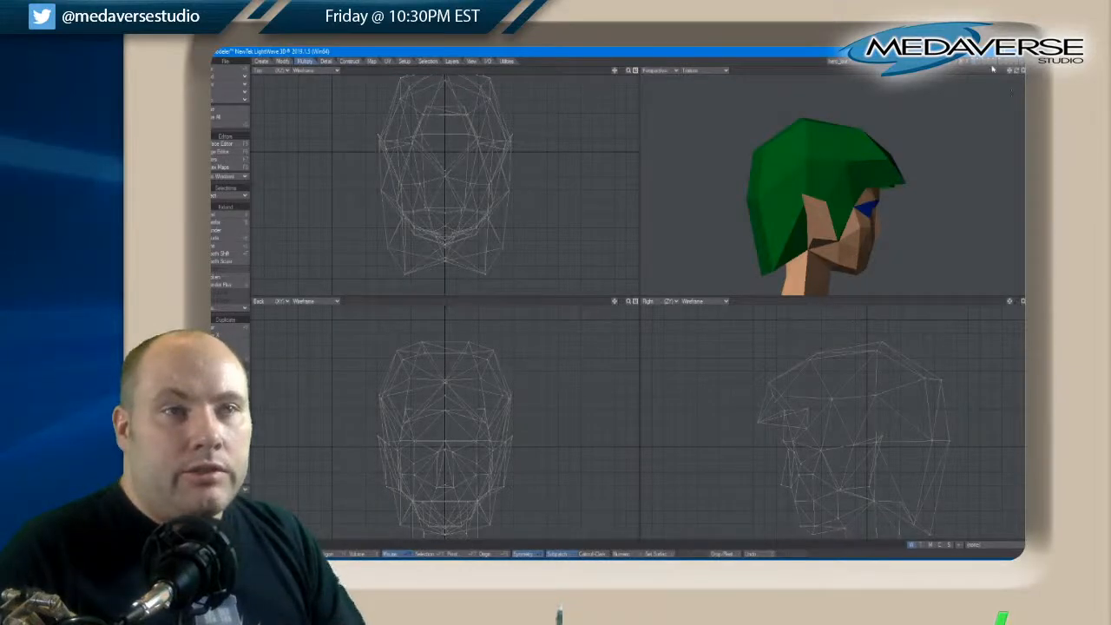
{"action": "left_click_drag", "start_coordinate": [1019, 75], "coordinate": [1019, 75]}
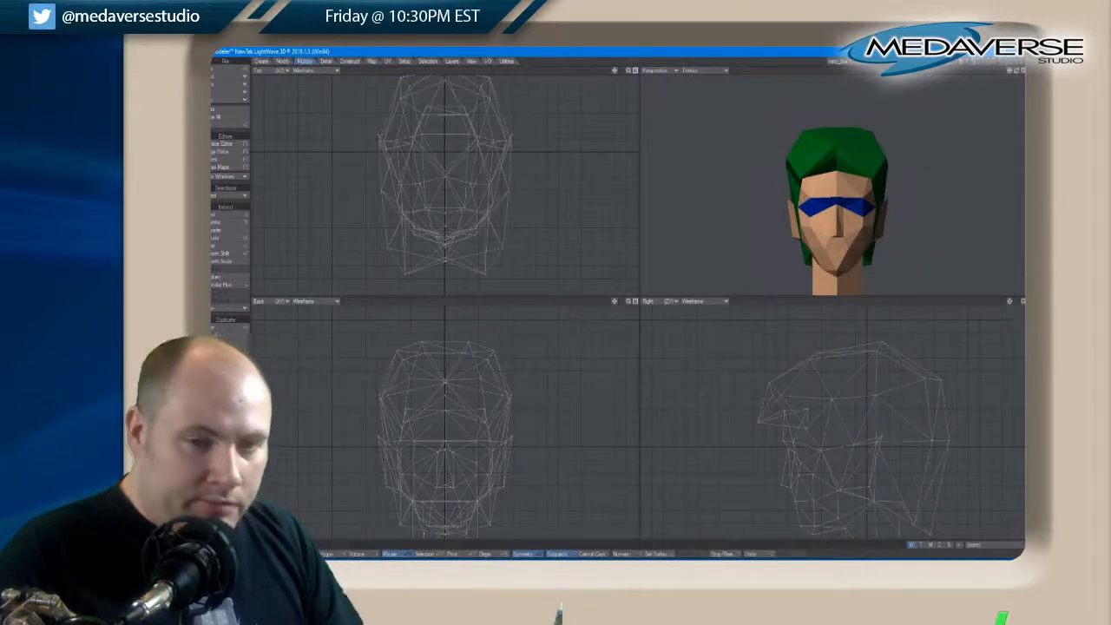
Try raising the points along the underside of the chin slightly, and deselect them
{"action": "left_click_drag", "start_coordinate": [1011, 302], "coordinate": [1012, 276]}
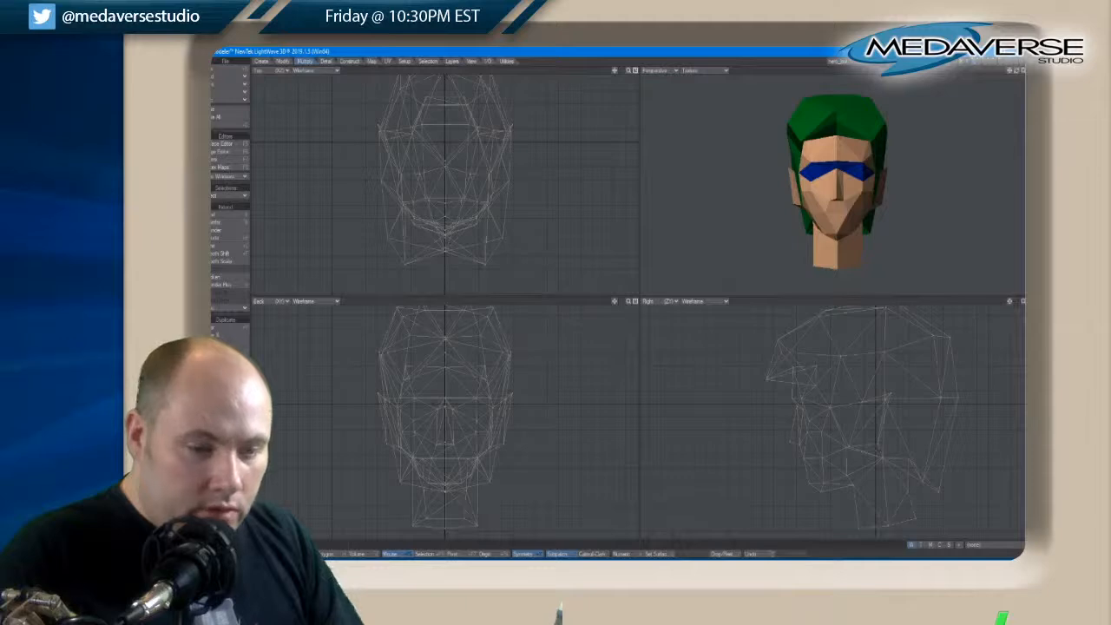
{"action": "right_click_drag", "start_coordinate": [837, 488], "coordinate": [807, 451]}
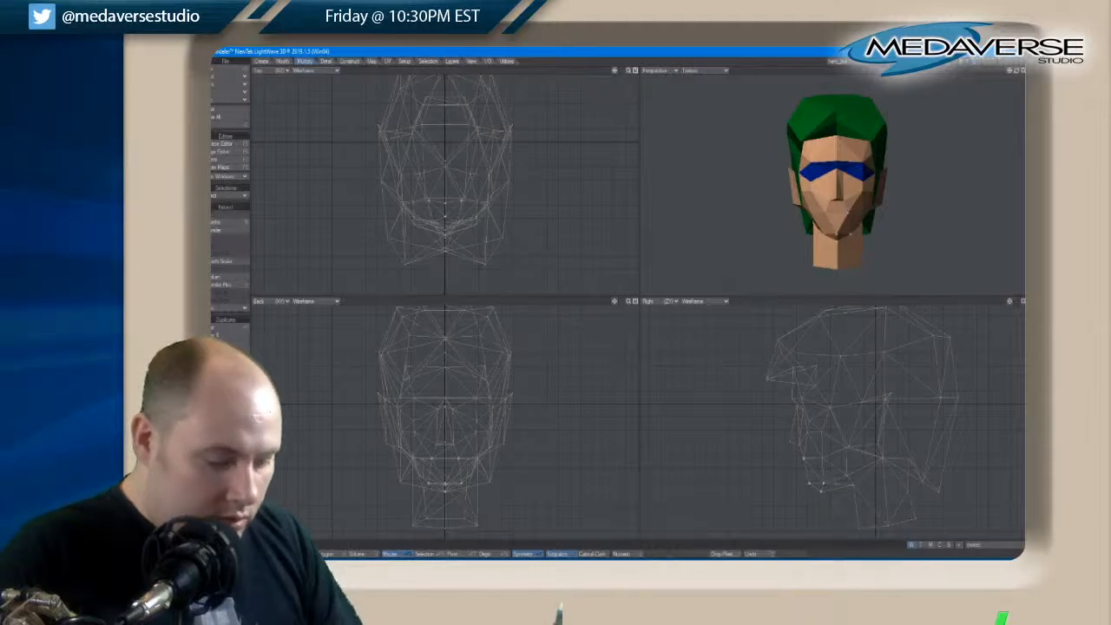
{"action": "key", "text": "t"}
{"action": "left_click_drag", "start_coordinate": [824, 495], "coordinate": [817, 484]}
{"action": "key", "text": "space"}
{"action": "key", "text": "t"}
{"action": "key", "text": "space"}
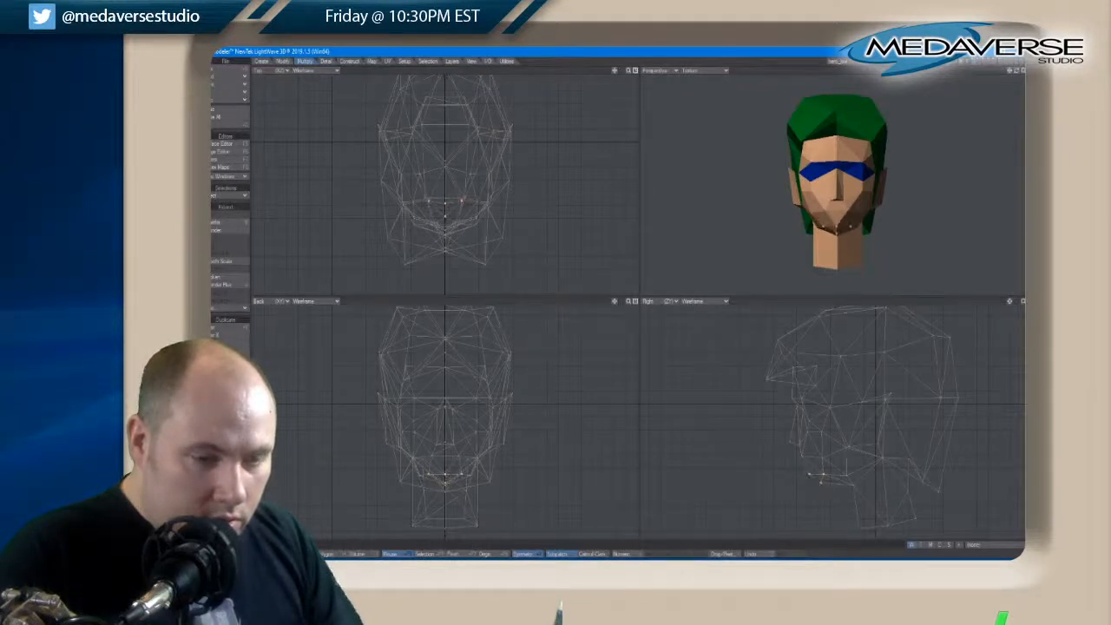
{"action": "key", "text": "slash"}
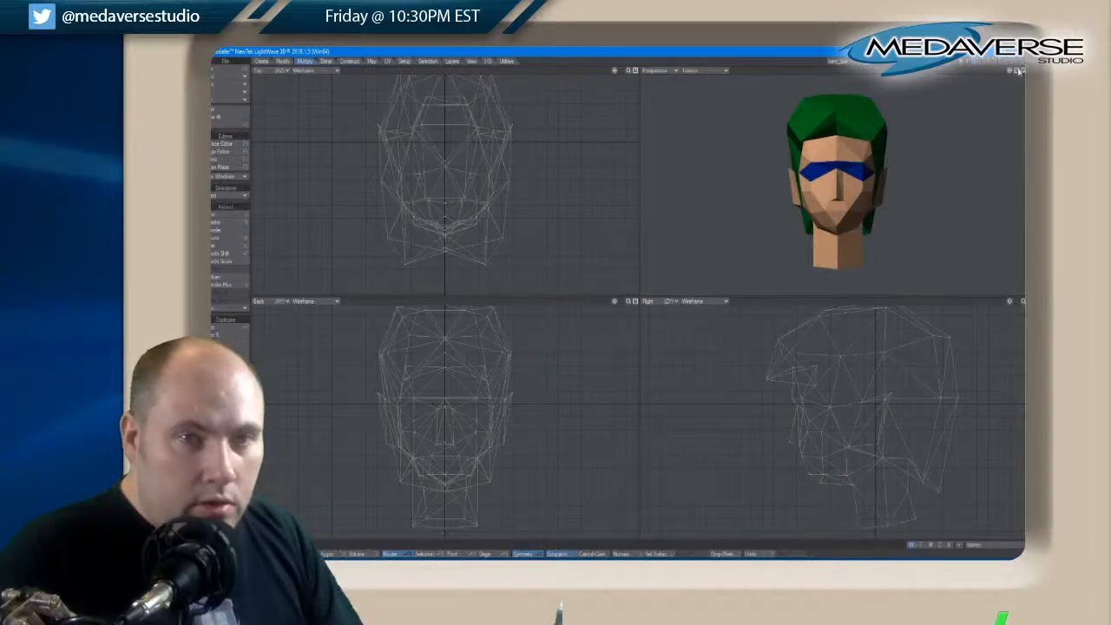
Try adjusting the chin's bottom centre point and the paired points beside it, and deselect them
{"action": "left_click_drag", "start_coordinate": [1017, 71], "coordinate": [1019, 73]}
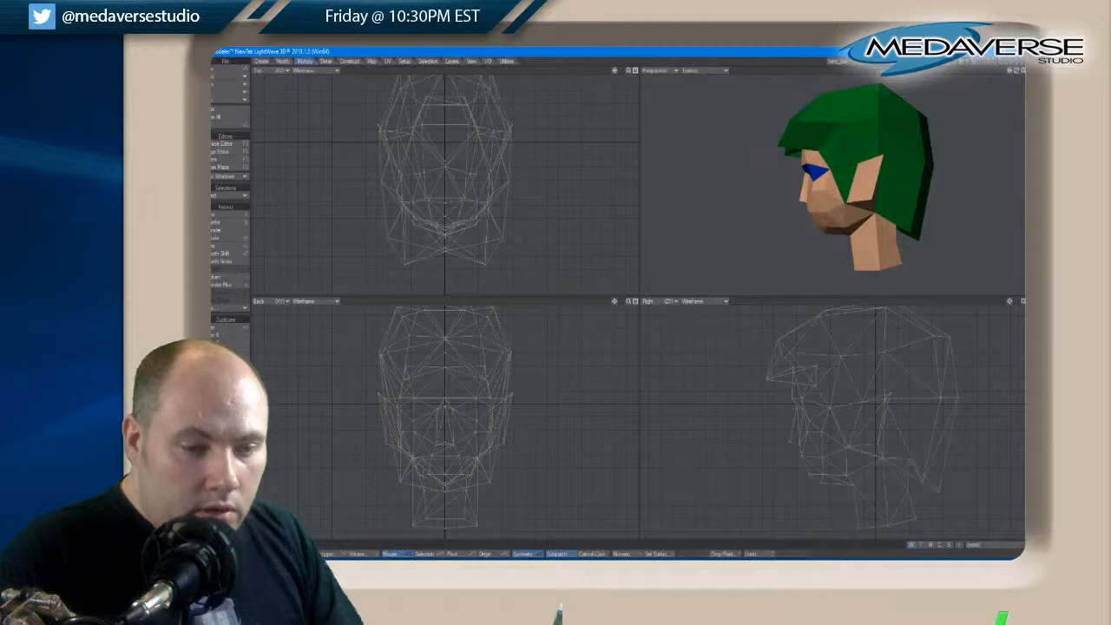
{"action": "left_click", "coordinate": [821, 485]}
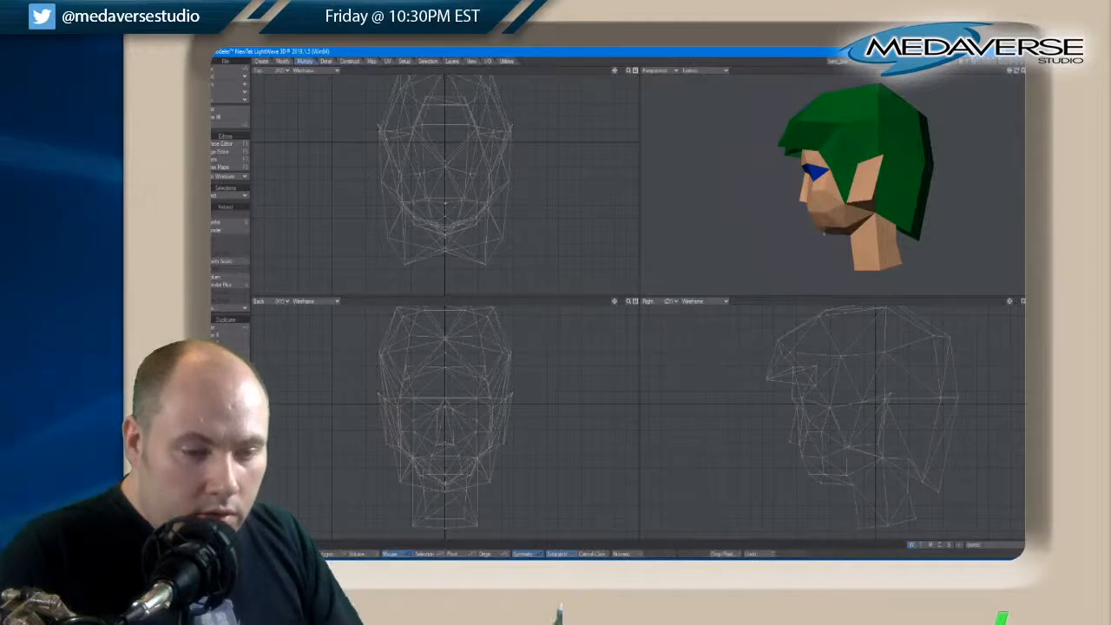
{"action": "key", "text": "t"}
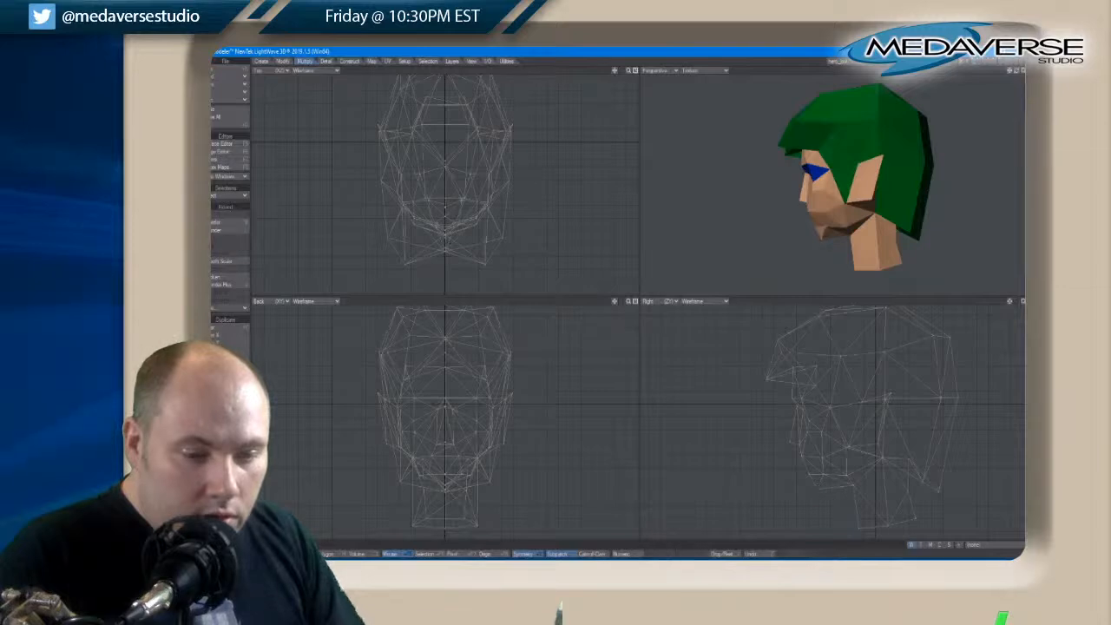
{"action": "left_click_drag", "start_coordinate": [824, 477], "coordinate": [824, 478]}
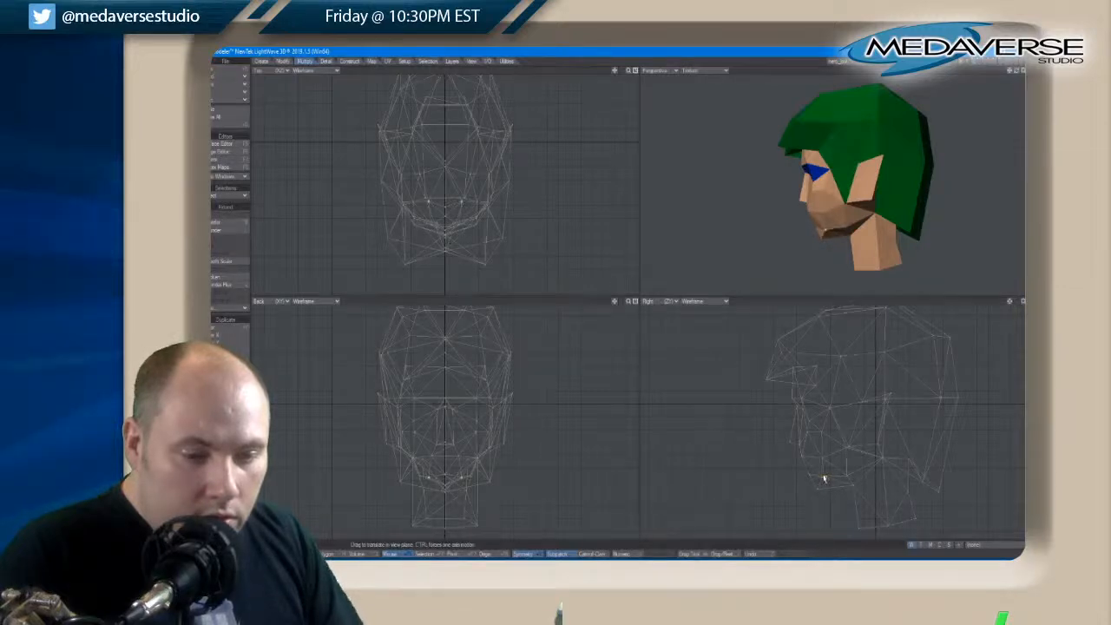
{"action": "key", "text": "space"}
{"action": "key", "text": "slash"}
Select the paired lower jaw points behind the chin, check the face from the front, and deselect them
{"action": "left_click", "coordinate": [825, 234]}
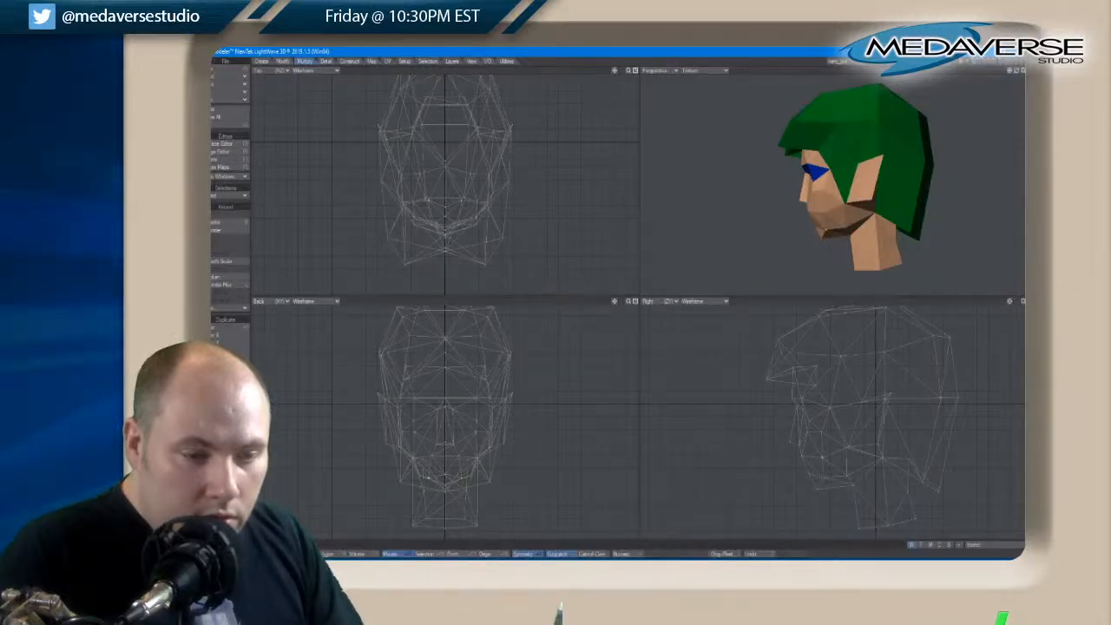
{"action": "left_click_drag", "start_coordinate": [1015, 72], "coordinate": [1009, 93]}
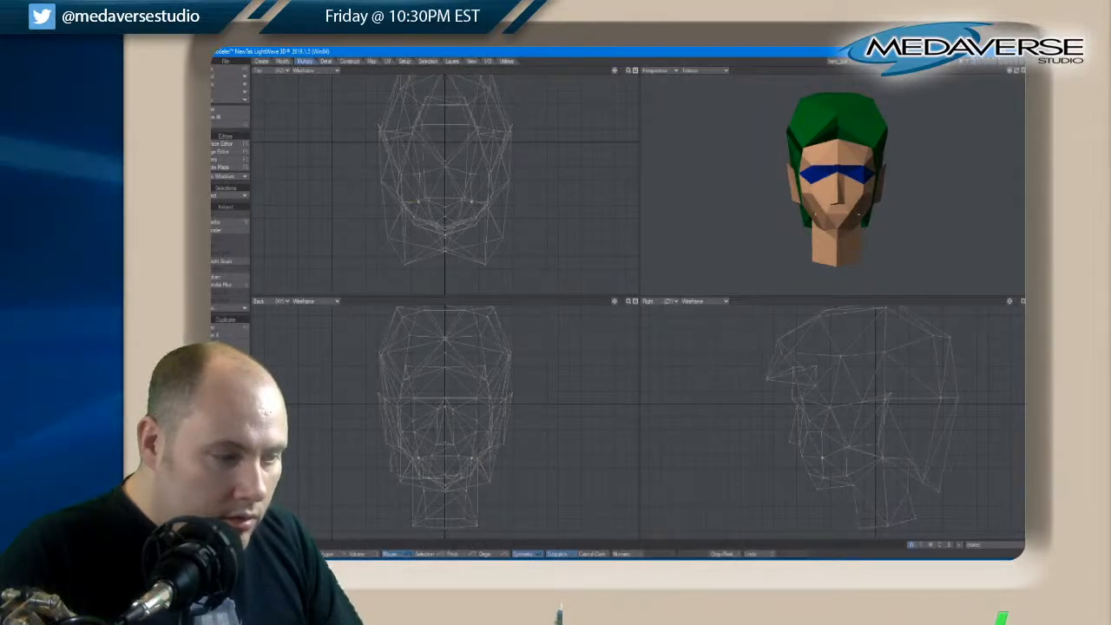
{"action": "key", "text": "/"}
{"action": "left_click_drag", "start_coordinate": [1017, 76], "coordinate": [1002, 74]}
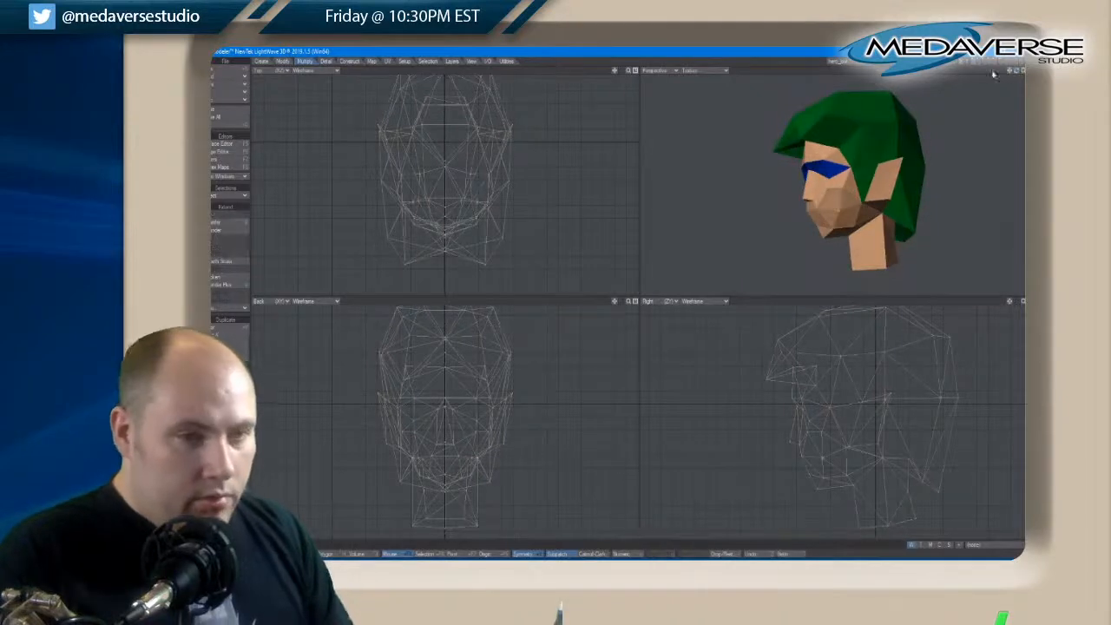
Undo the latest chin point adjustments, deselect the points, and check the face again from the front
{"action": "key", "text": "ctrl+z"}
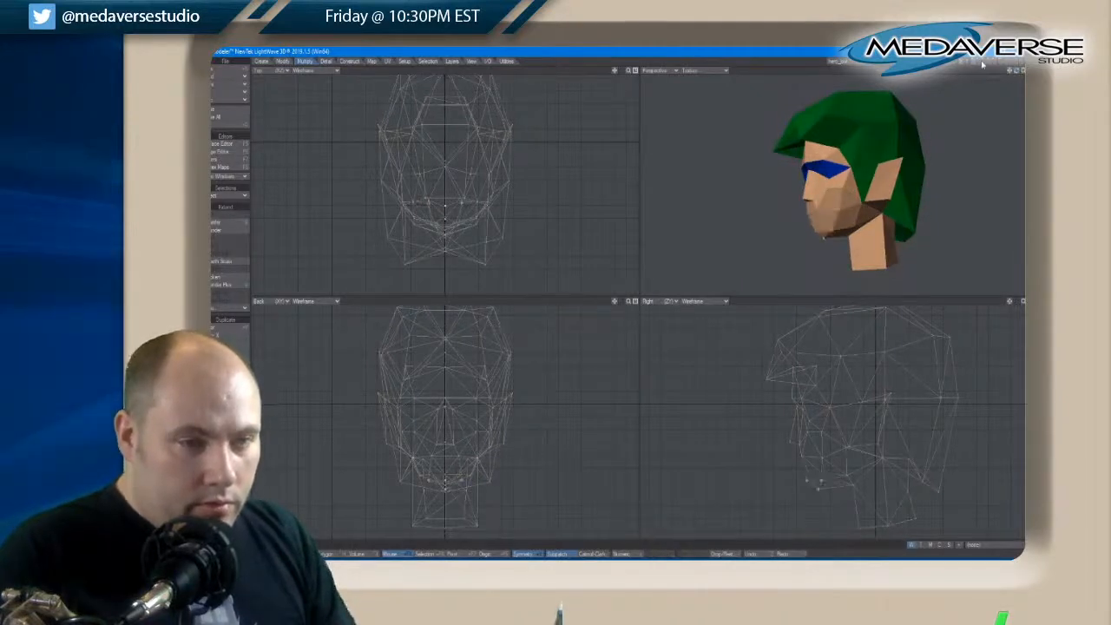
{"action": "left_click_drag", "start_coordinate": [1017, 74], "coordinate": [1017, 75]}
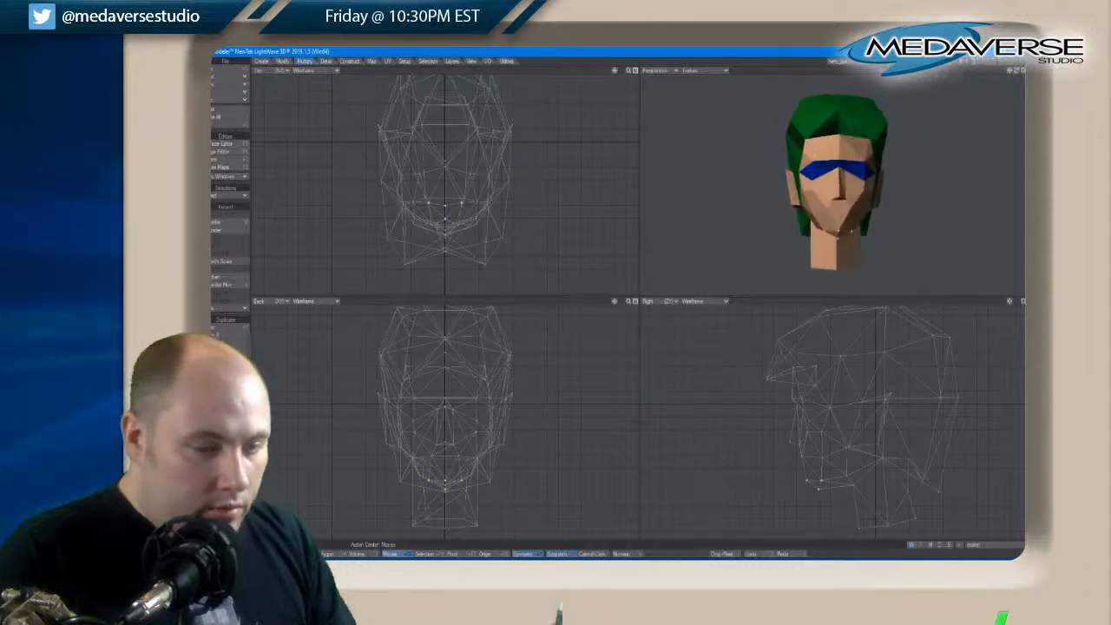
{"action": "key", "text": "slash"}
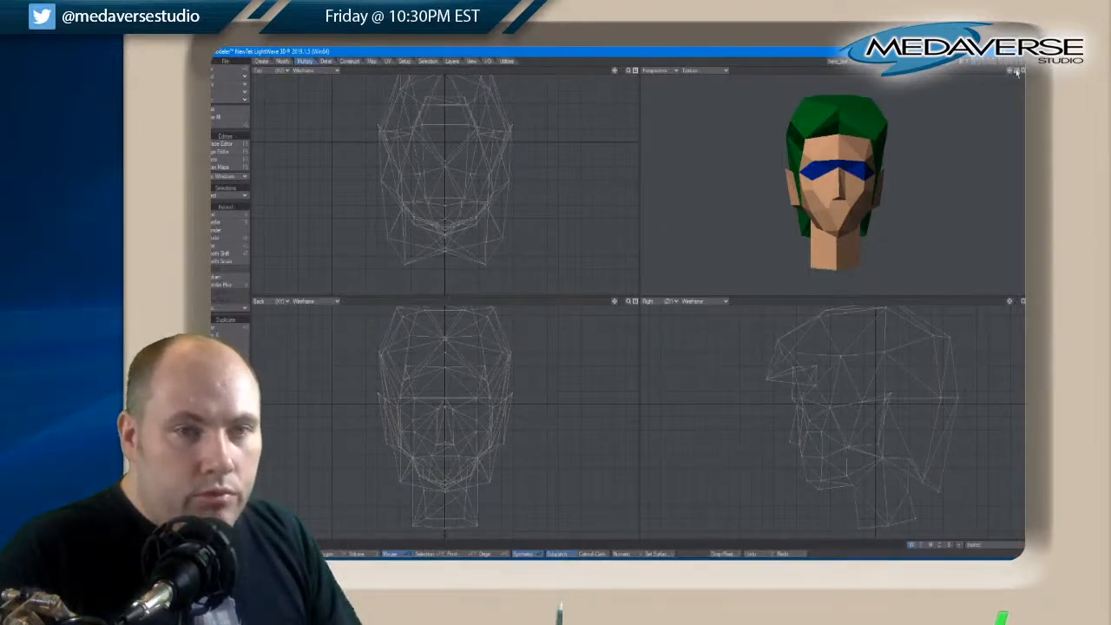
{"action": "left_click_drag", "start_coordinate": [1017, 73], "coordinate": [1016, 74]}
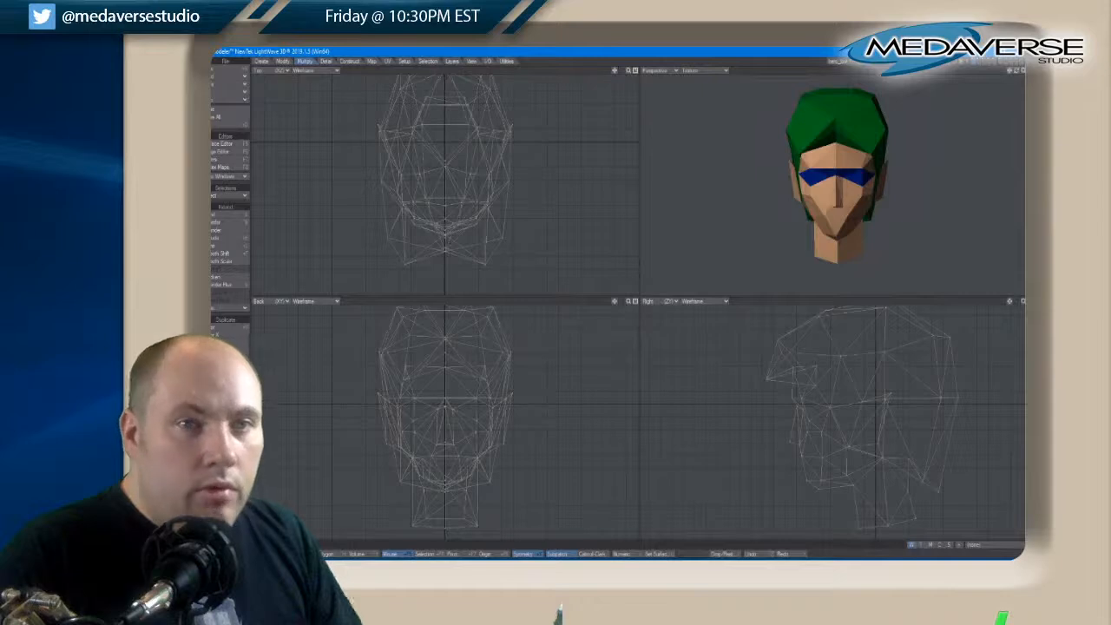
Try moving the centre points of the hair's front fringe forward and down toward the forehead
{"action": "left_click", "coordinate": [834, 123]}
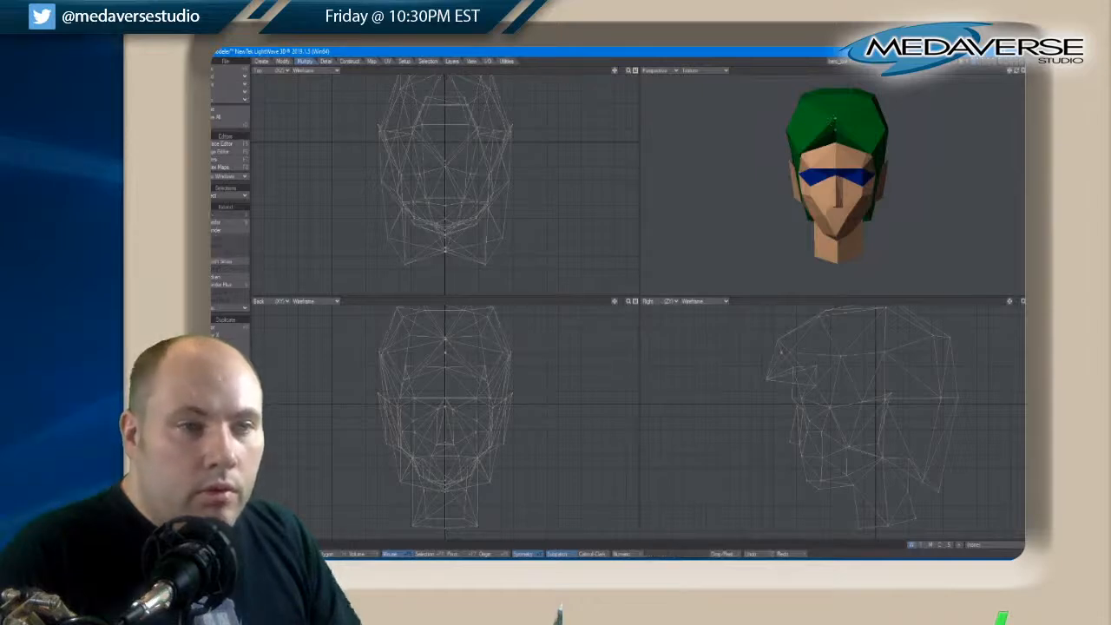
{"action": "key", "text": "t"}
{"action": "left_click_drag", "start_coordinate": [771, 371], "coordinate": [771, 372]}
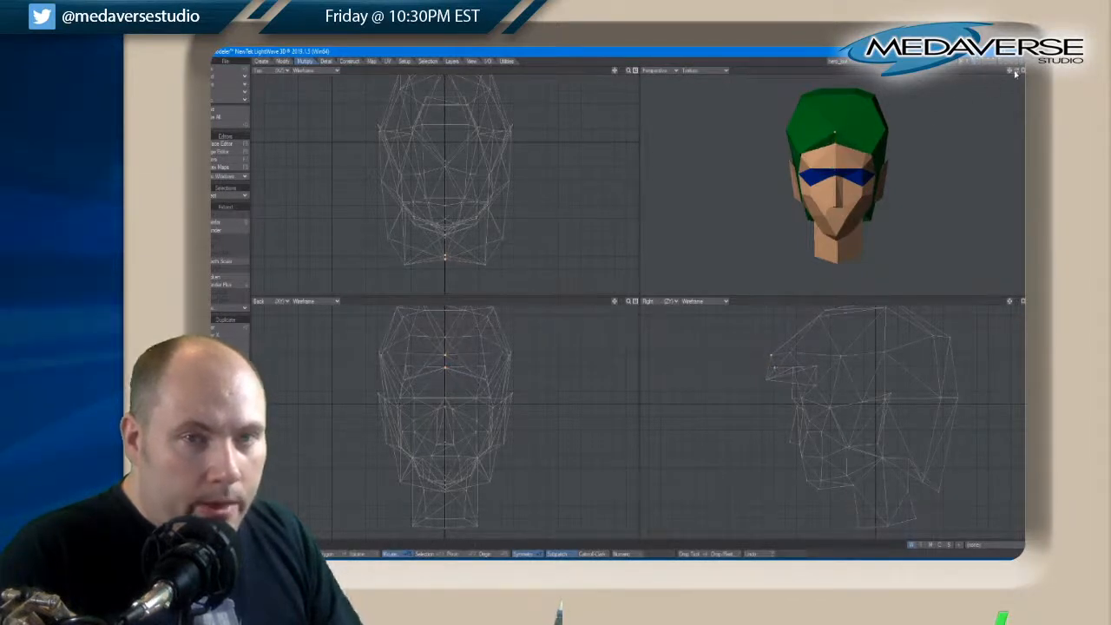
{"action": "left_click_drag", "start_coordinate": [1012, 73], "coordinate": [1015, 73]}
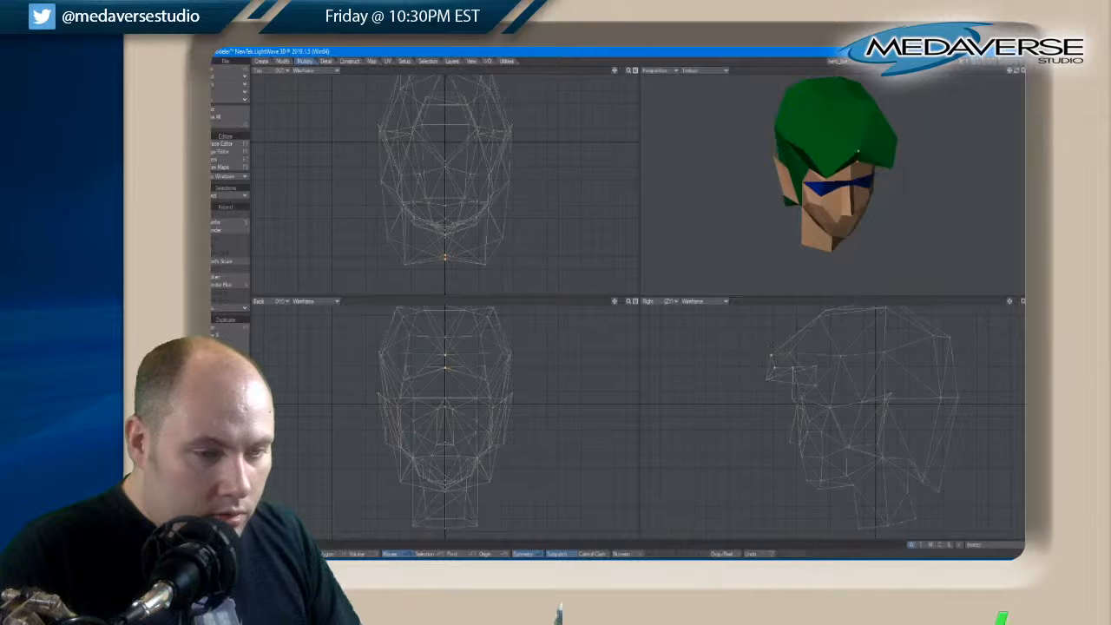
Try adding the fringe's paired front corner points to the selection and moving the whole front edge back
{"action": "key", "text": "slash"}
{"action": "right_click_drag", "start_coordinate": [761, 395], "coordinate": [783, 369]}
{"action": "key", "text": "t"}
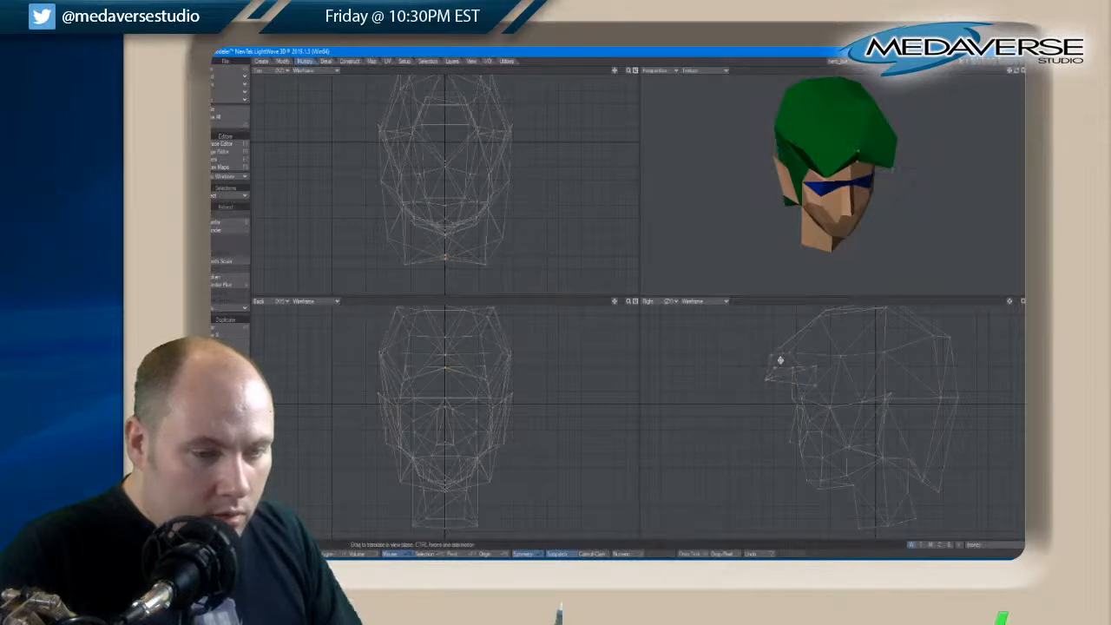
{"action": "left_click_drag", "start_coordinate": [778, 359], "coordinate": [781, 364]}
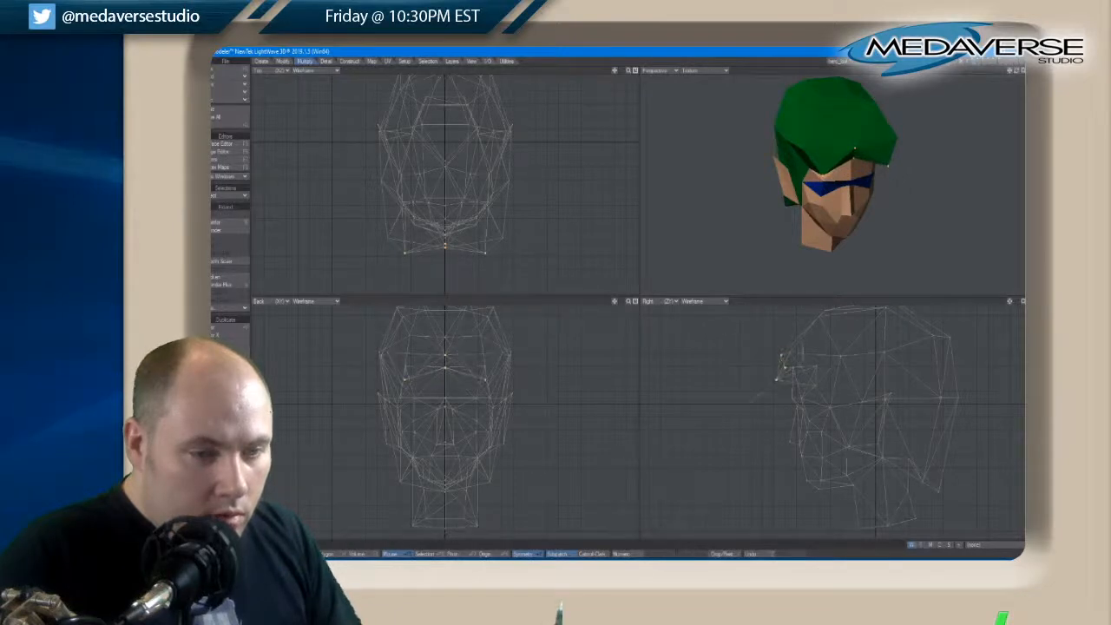
Try including the fringe's outer side points and shifting the whole fringe down and back up over the forehead
{"action": "key", "text": "slash"}
{"action": "mouse_move", "coordinate": [752, 384]}
{"action": "right_mouse_down"}
{"action": "mouse_move", "coordinate": [767, 352]}
{"action": "mouse_move", "coordinate": [779, 375]}
{"action": "right_mouse_up"}
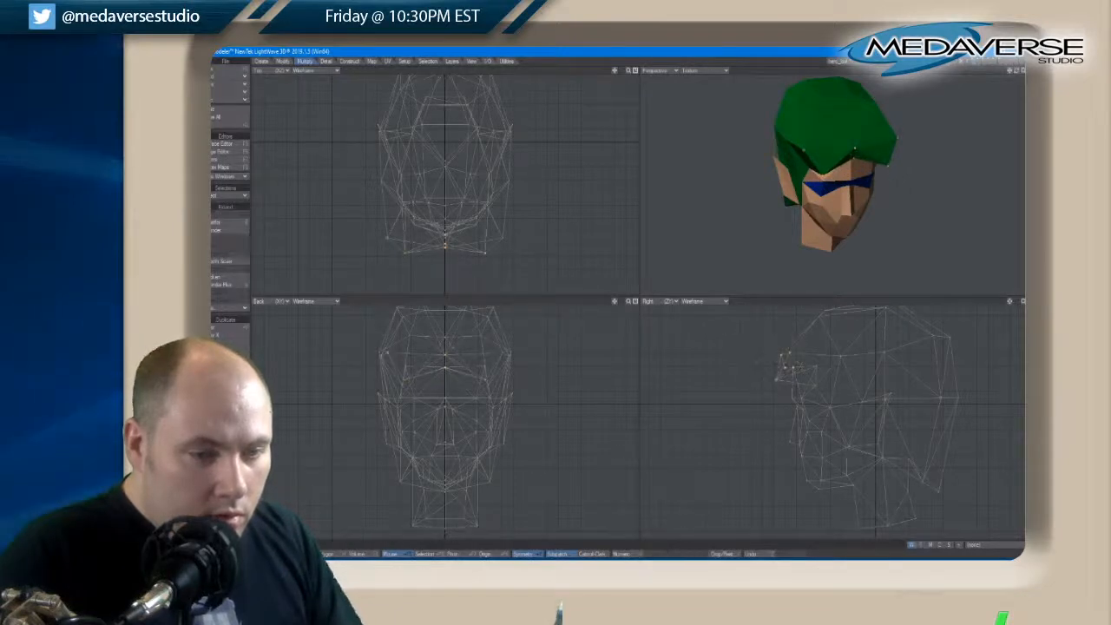
{"action": "key", "text": "t"}
{"action": "left_click_drag", "start_coordinate": [783, 367], "coordinate": [786, 363]}
{"action": "left_click_drag", "start_coordinate": [1016, 73], "coordinate": [1016, 74]}
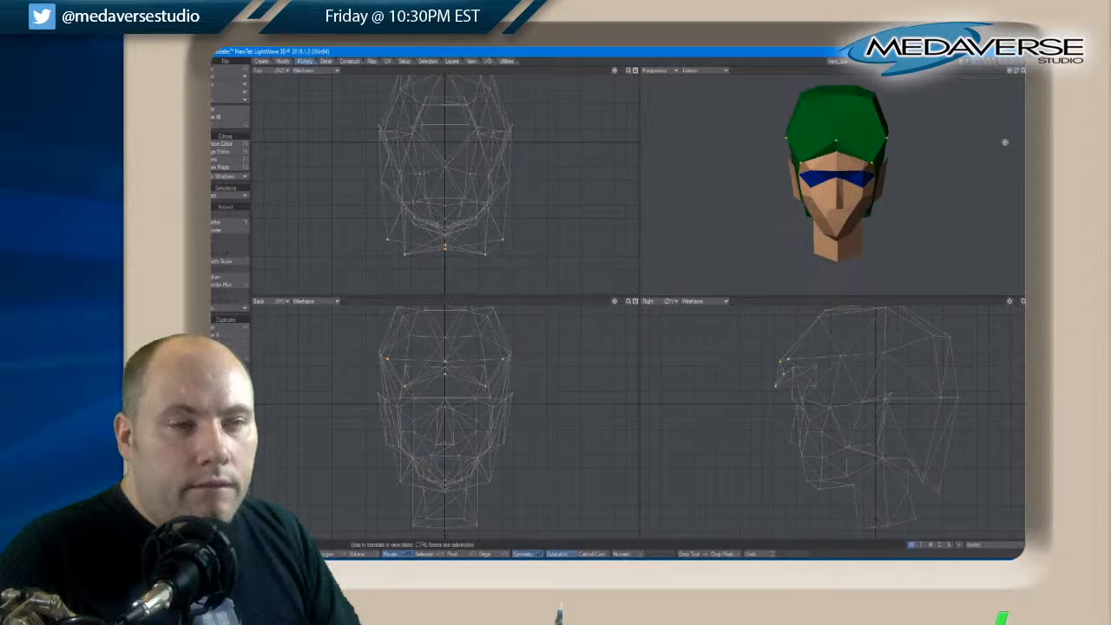
{"action": "left_click_drag", "start_coordinate": [808, 365], "coordinate": [805, 368]}
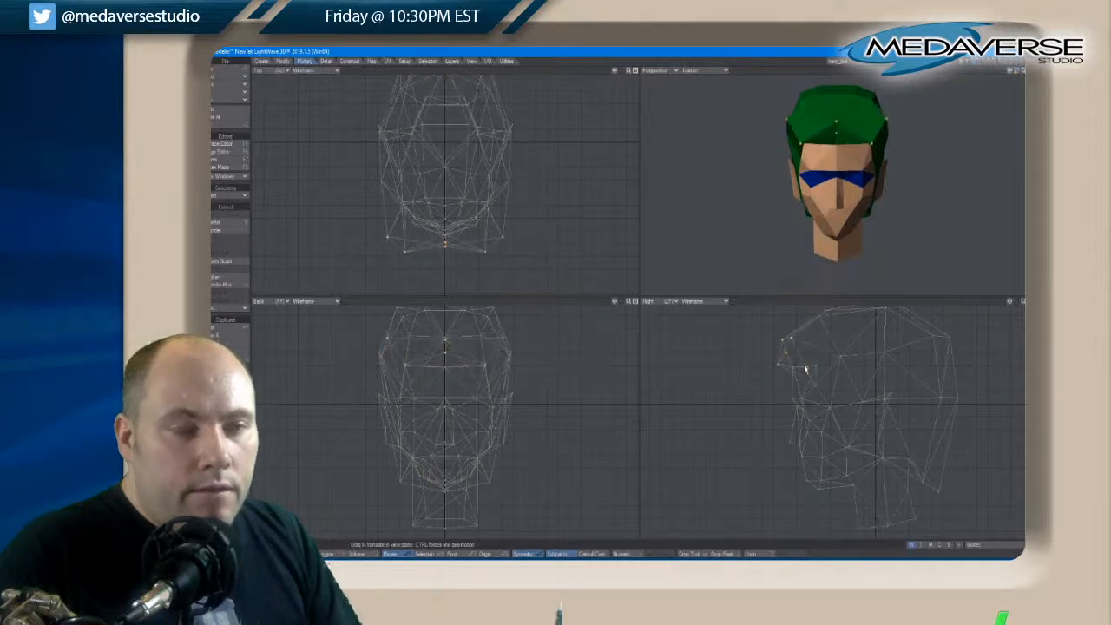
Undo the fringe moves and the preceding chin edits
{"action": "key", "text": "ctrl+z"}
{"action": "key", "text": "ctrl+z"}
{"action": "key", "text": "ctrl+z"}
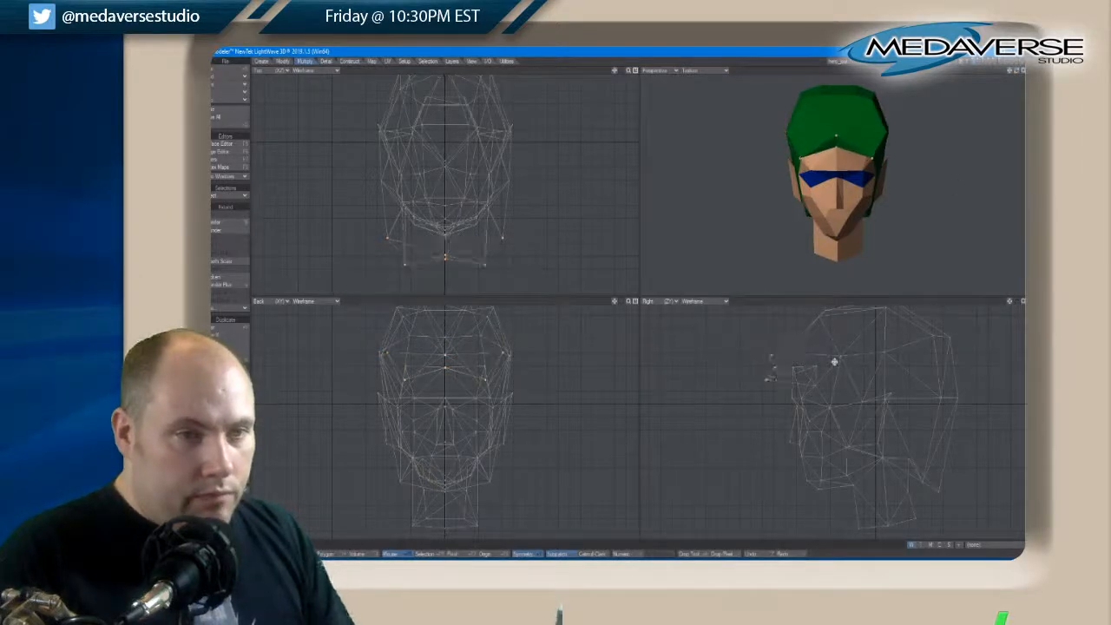
{"action": "key", "text": "ctrl+z"}
{"action": "key", "text": "ctrl+z"}
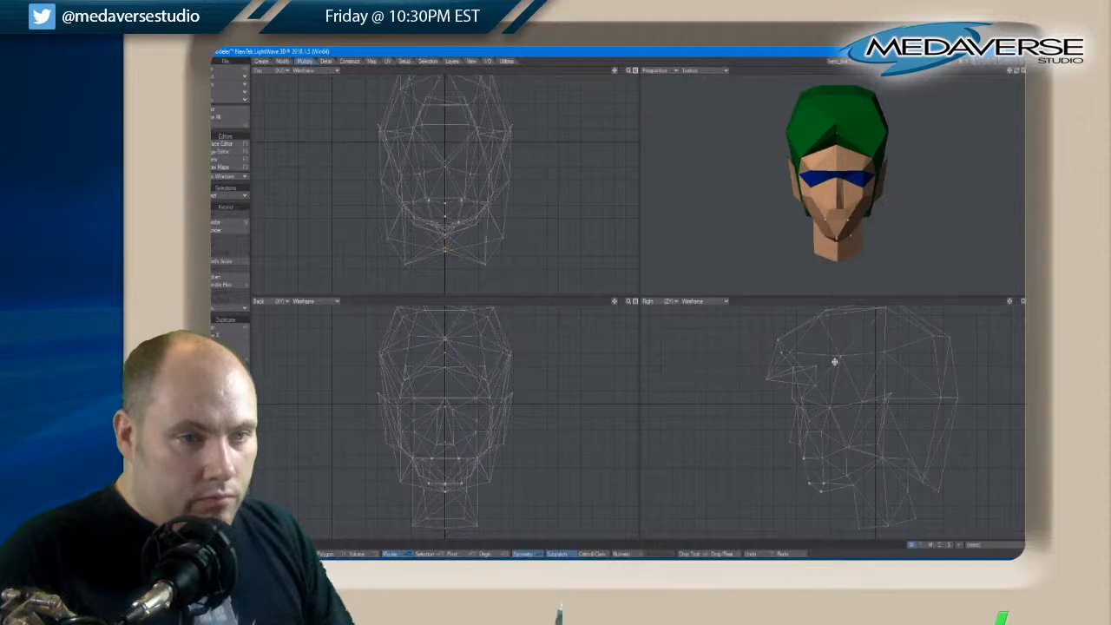
{"action": "key", "text": "shift+k"}
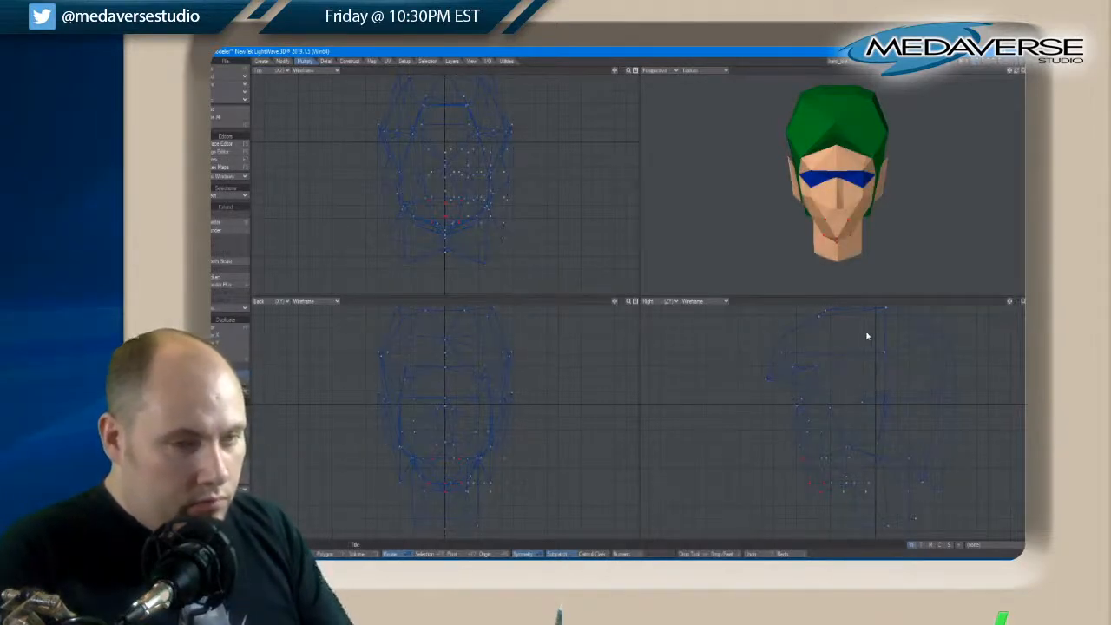
{"action": "key", "text": "space"}
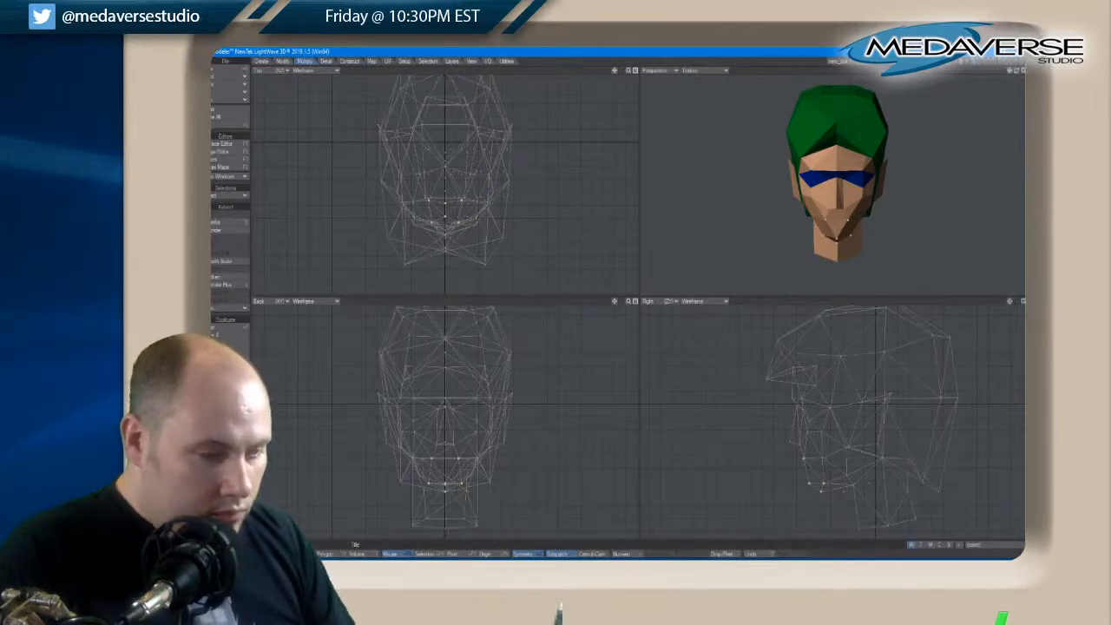
{"action": "key", "text": "space"}
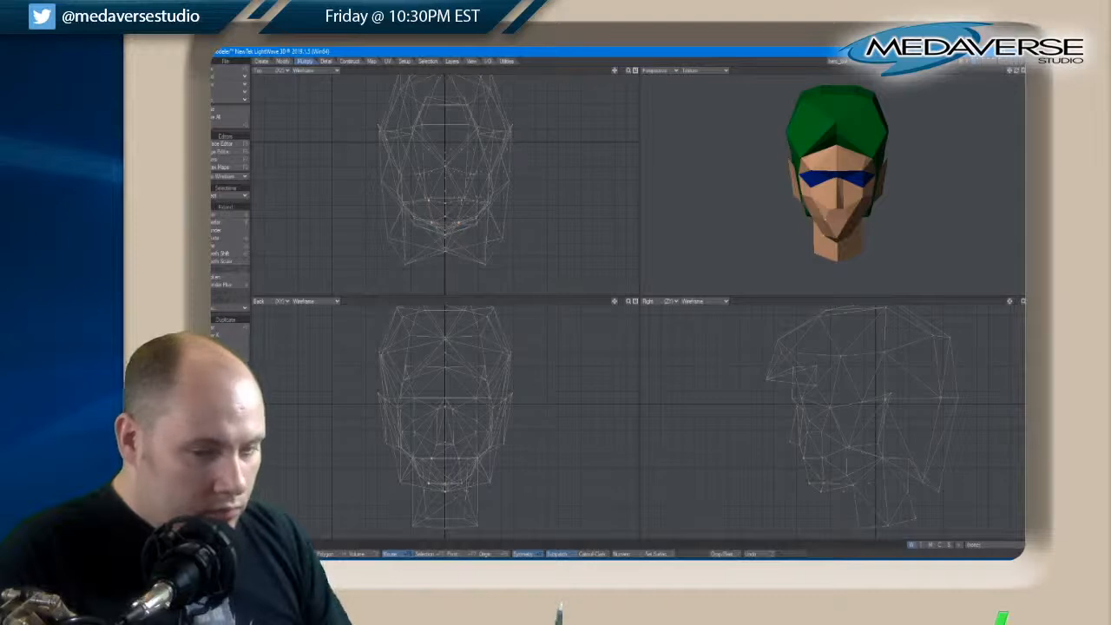
{"action": "key", "text": "space"}
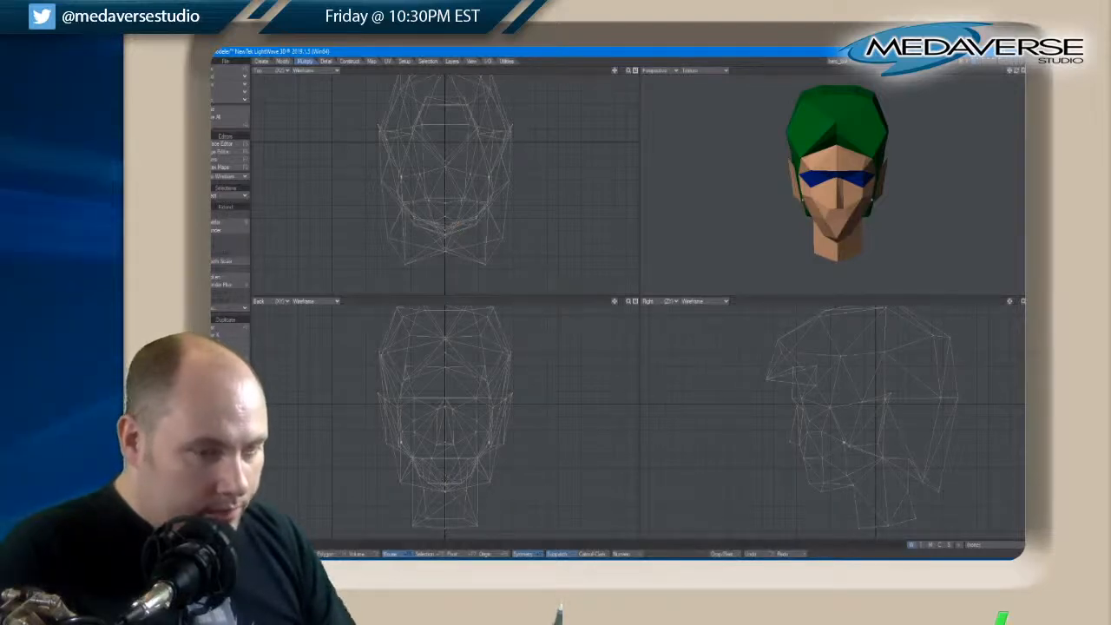
{"action": "key", "text": "space"}
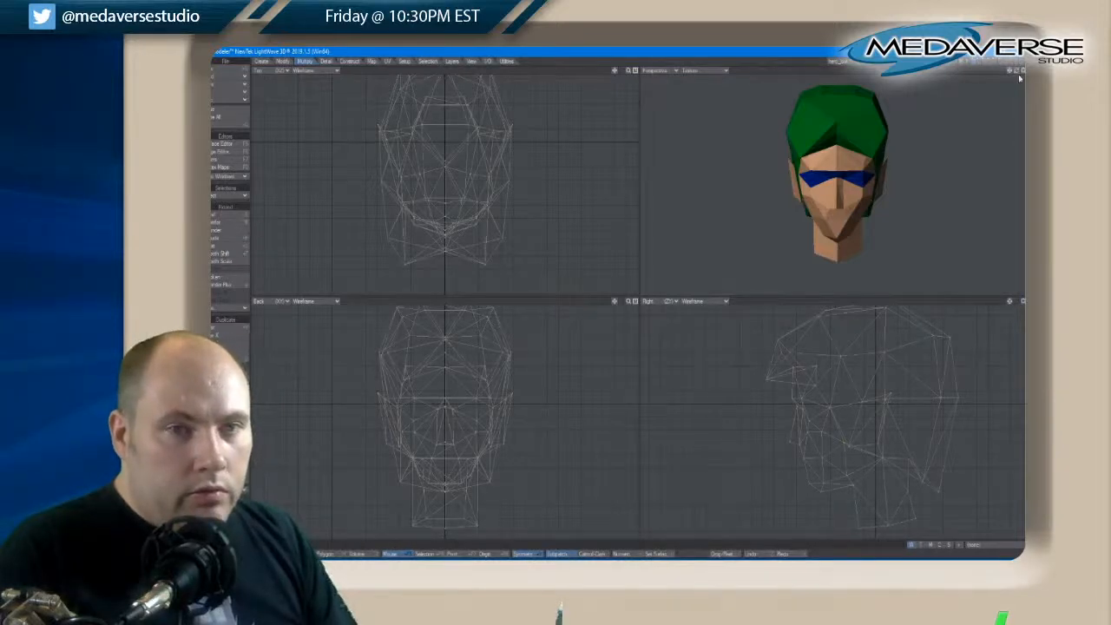
Select the paired points at the front of the hair's crown and move them forward and slightly down
{"action": "left_click_drag", "start_coordinate": [1020, 78], "coordinate": [1021, 73]}
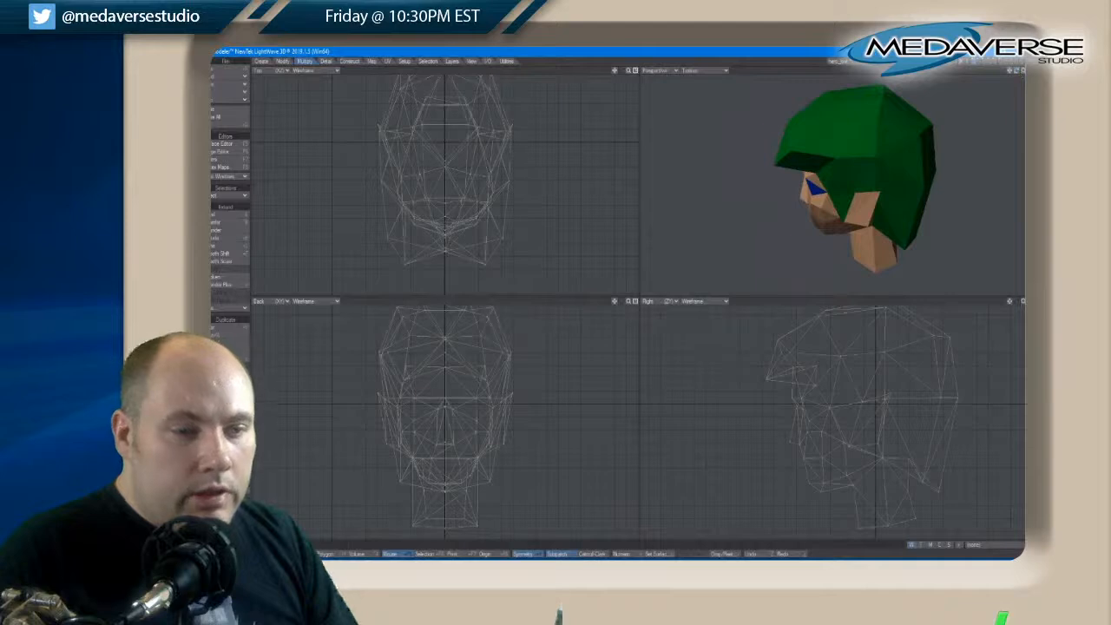
{"action": "left_click_drag", "start_coordinate": [1009, 302], "coordinate": [1009, 304]}
{"action": "right_click_drag", "start_coordinate": [831, 324], "coordinate": [825, 322]}
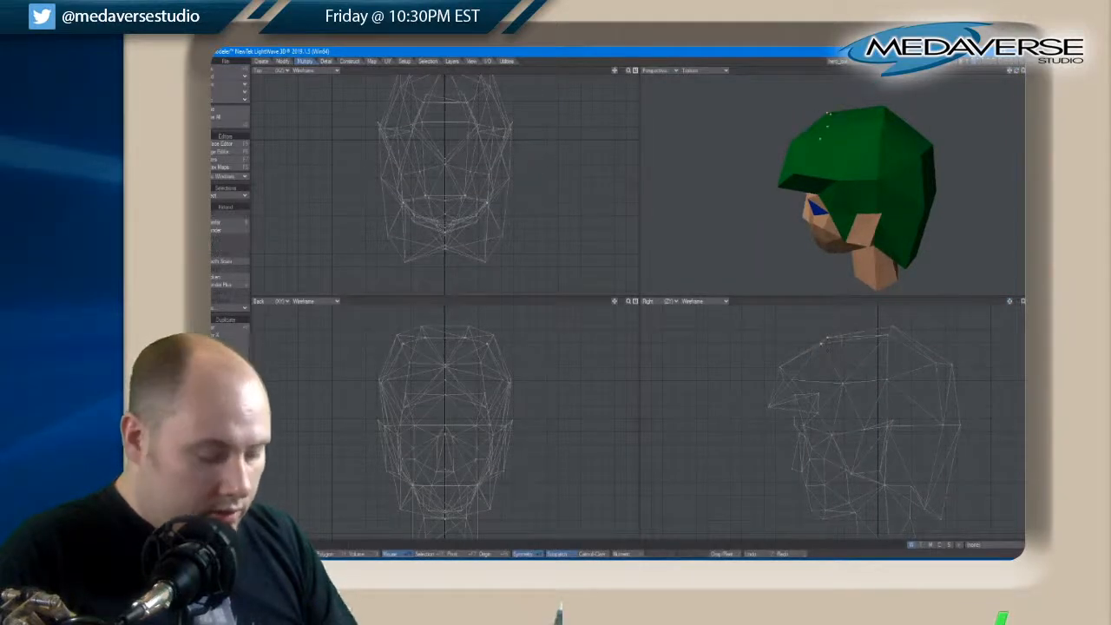
{"action": "key", "text": "t"}
{"action": "left_click_drag", "start_coordinate": [819, 361], "coordinate": [818, 360]}
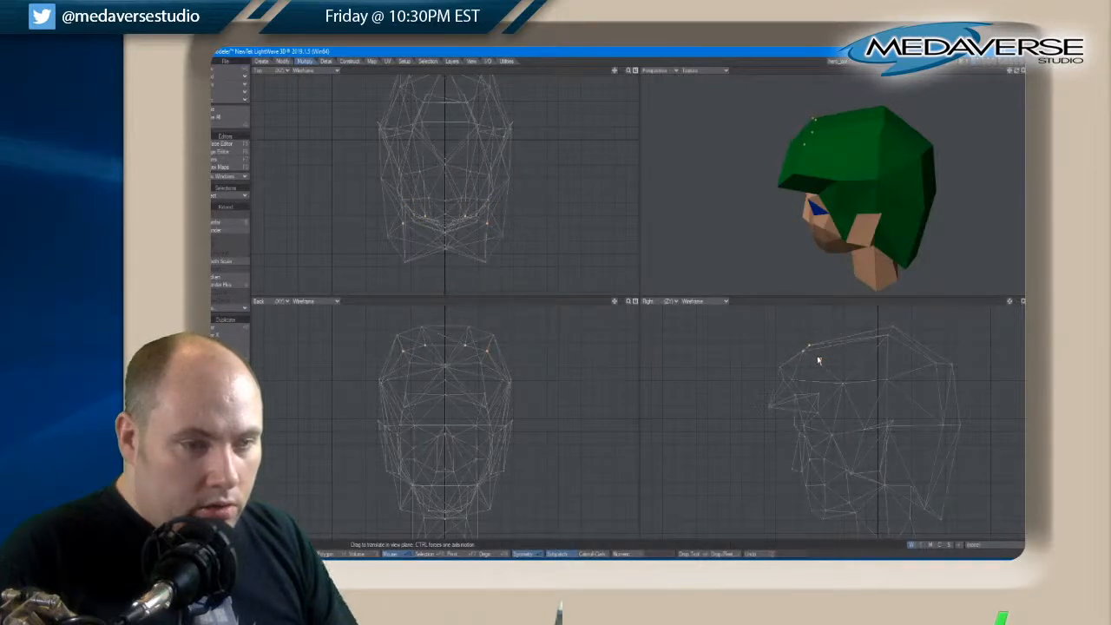
Select the points along the front of the hair from the crown to the fringe, then move and rotate them slightly forward
{"action": "key", "text": "space"}
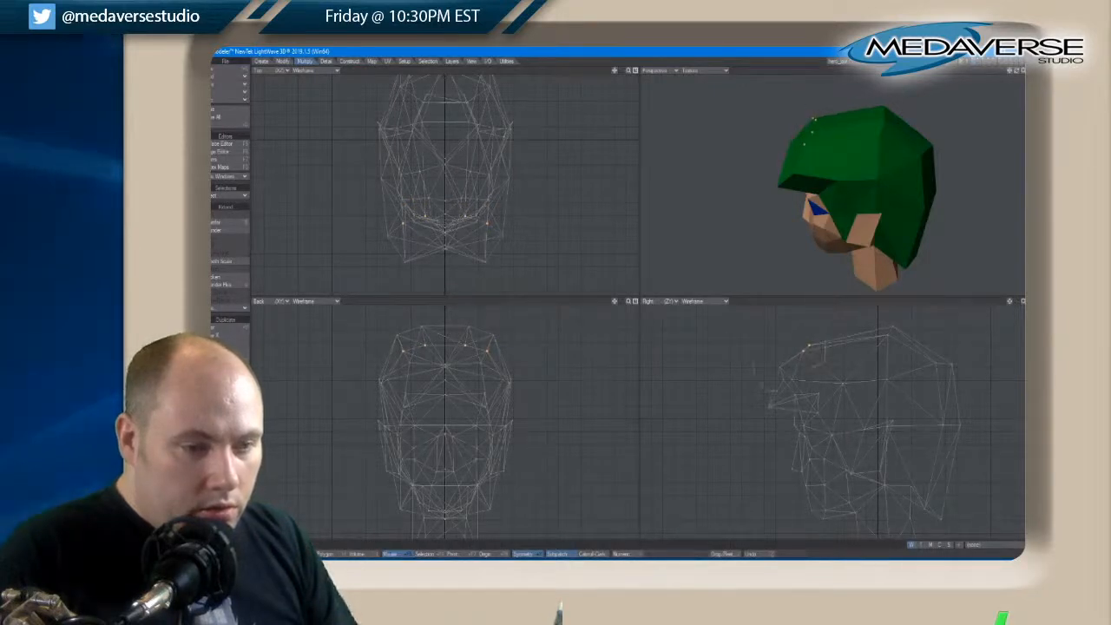
{"action": "key", "text": "/"}
{"action": "mouse_move", "coordinate": [815, 353]}
{"action": "left_mouse_down"}
{"action": "mouse_move", "coordinate": [783, 379]}
{"action": "mouse_move", "coordinate": [807, 365]}
{"action": "left_mouse_up"}
{"action": "key", "text": "t"}
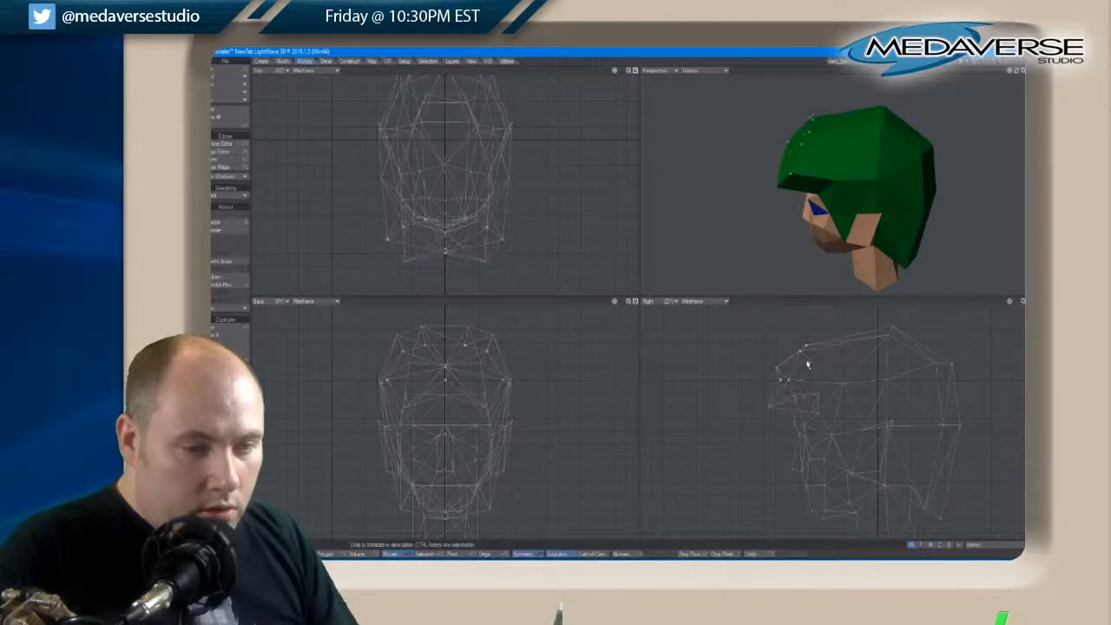
{"action": "key", "text": "y"}
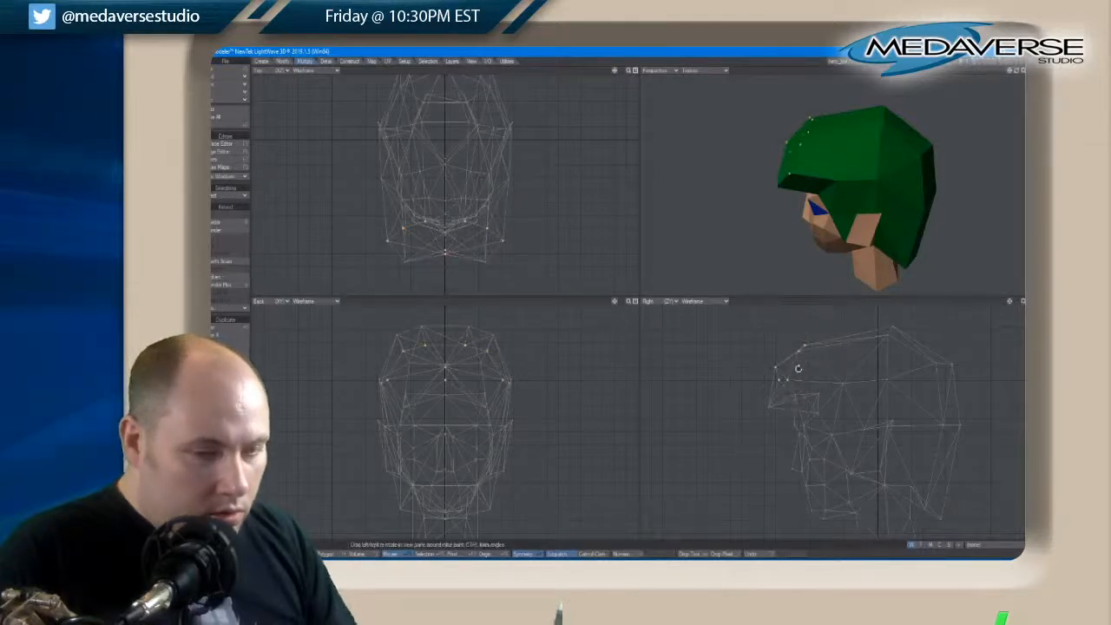
{"action": "key", "text": "space"}
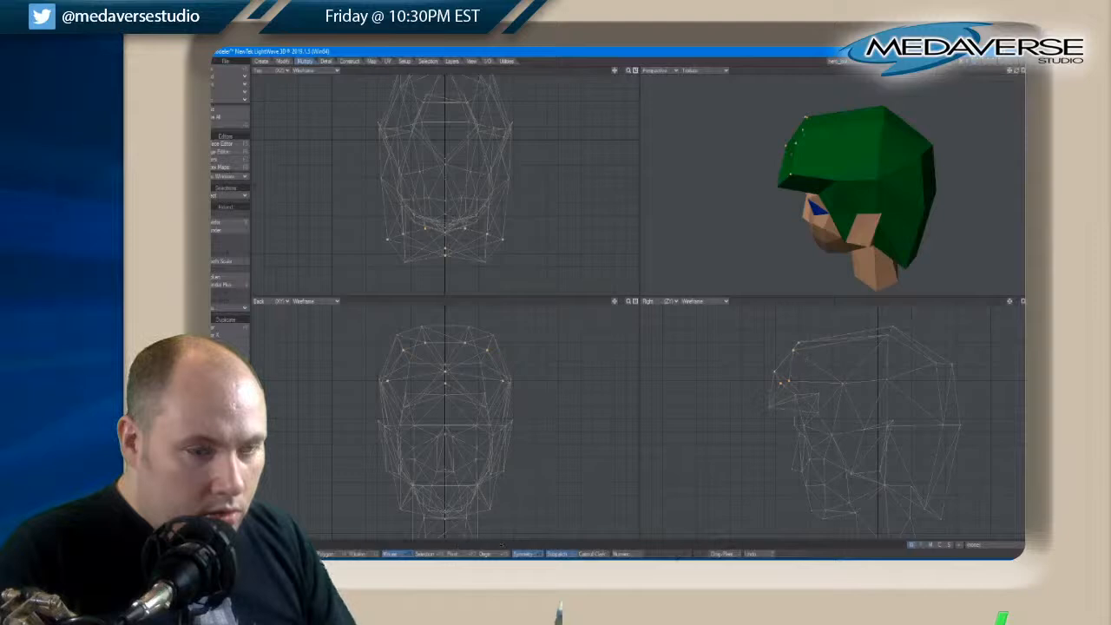
{"action": "right_click_drag", "start_coordinate": [769, 399], "coordinate": [807, 373]}
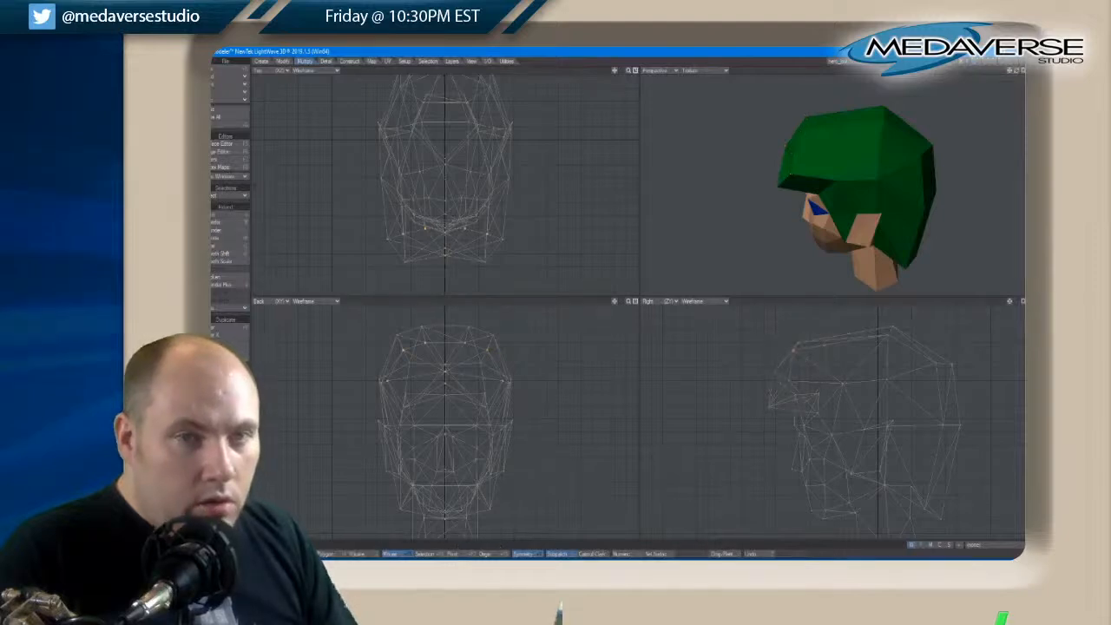
{"action": "left_click_drag", "start_coordinate": [1016, 71], "coordinate": [1017, 75]}
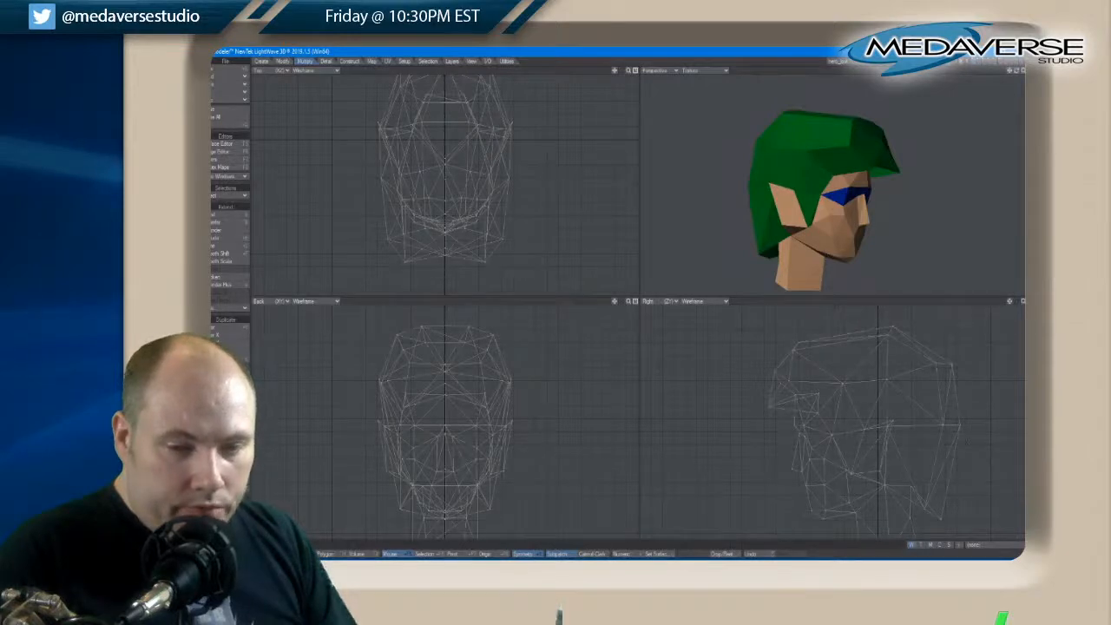
Select the mid-height points at the back of the hair and move them down toward the nape
{"action": "mouse_move", "coordinate": [930, 415]}
{"action": "right_mouse_down"}
{"action": "mouse_move", "coordinate": [948, 462]}
{"action": "mouse_move", "coordinate": [928, 425]}
{"action": "right_mouse_up"}
{"action": "key", "text": "t"}
{"action": "left_click_drag", "start_coordinate": [956, 423], "coordinate": [955, 442]}
{"action": "key", "text": "space"}
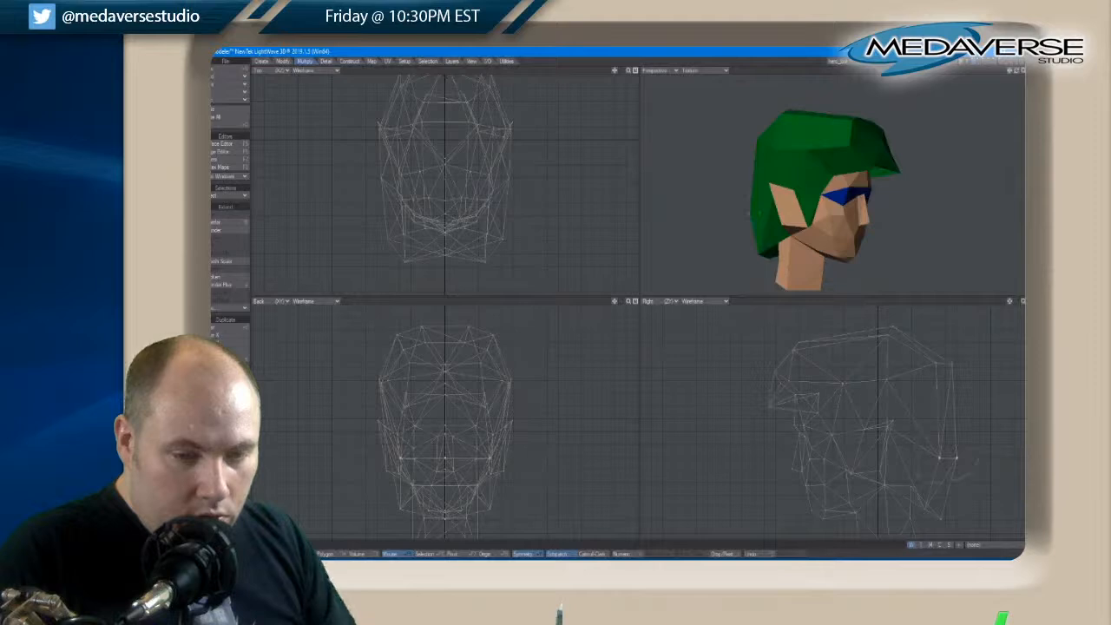
{"action": "right_click_drag", "start_coordinate": [978, 460], "coordinate": [933, 447]}
Select the upper points at the back of the hair and move them slightly down and forward
{"action": "right_click_drag", "start_coordinate": [978, 350], "coordinate": [938, 345]}
{"action": "key", "text": "t"}
{"action": "left_click_drag", "start_coordinate": [952, 352], "coordinate": [952, 368]}
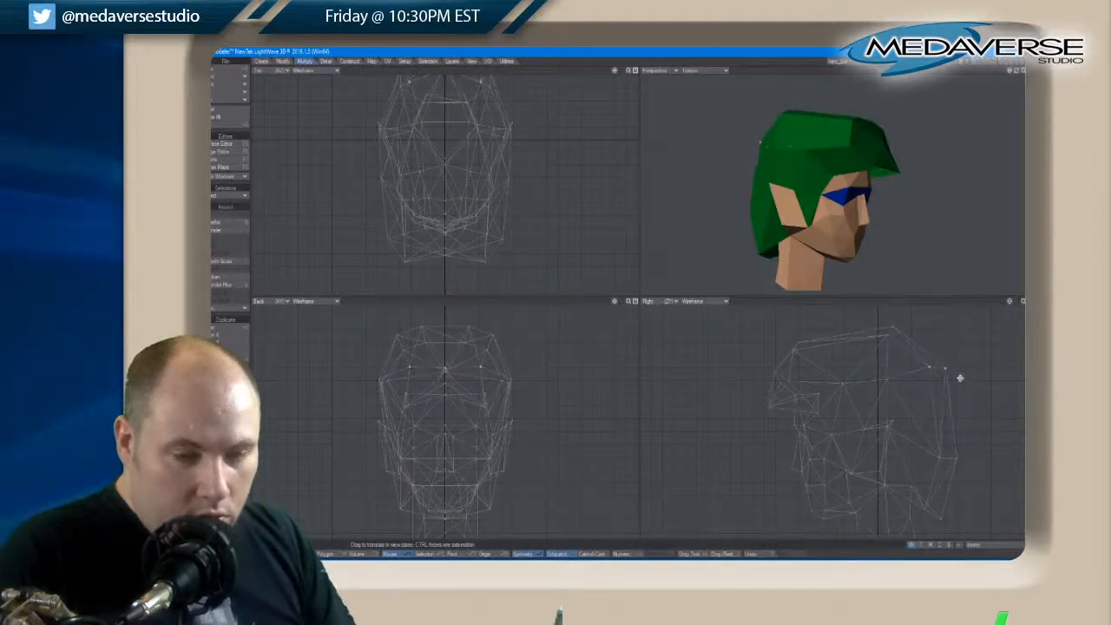
{"action": "key", "text": "space"}
{"action": "right_click_drag", "start_coordinate": [940, 340], "coordinate": [918, 346]}
{"action": "left_click_drag", "start_coordinate": [1018, 71], "coordinate": [1018, 74]}
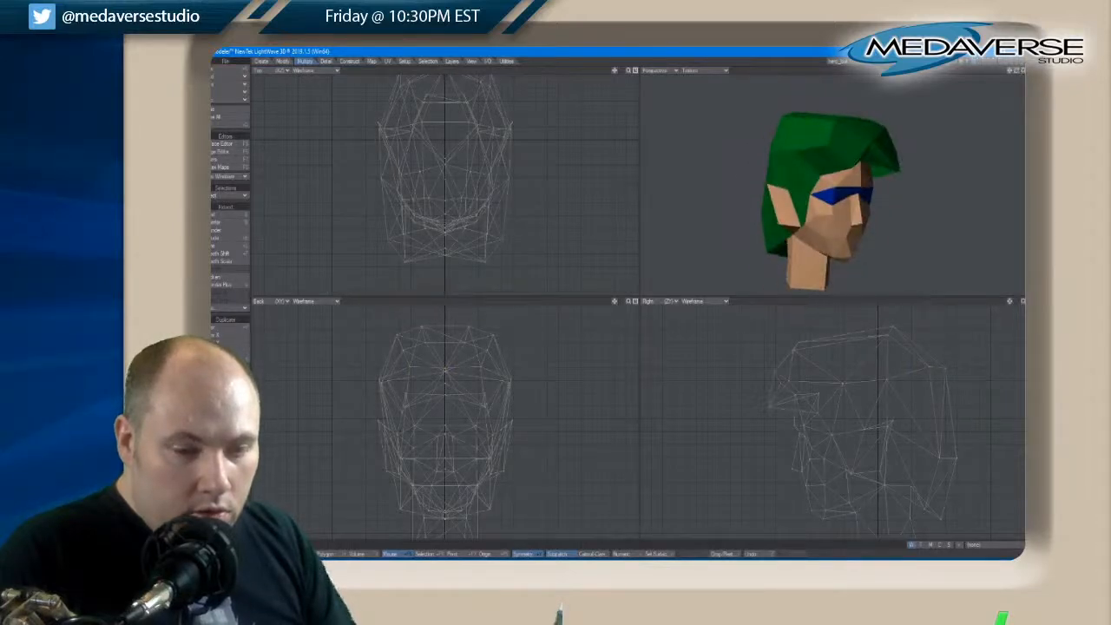
Move the centre point of the hair's lower back edge downward to form a point behind the neck
{"action": "key", "text": "t"}
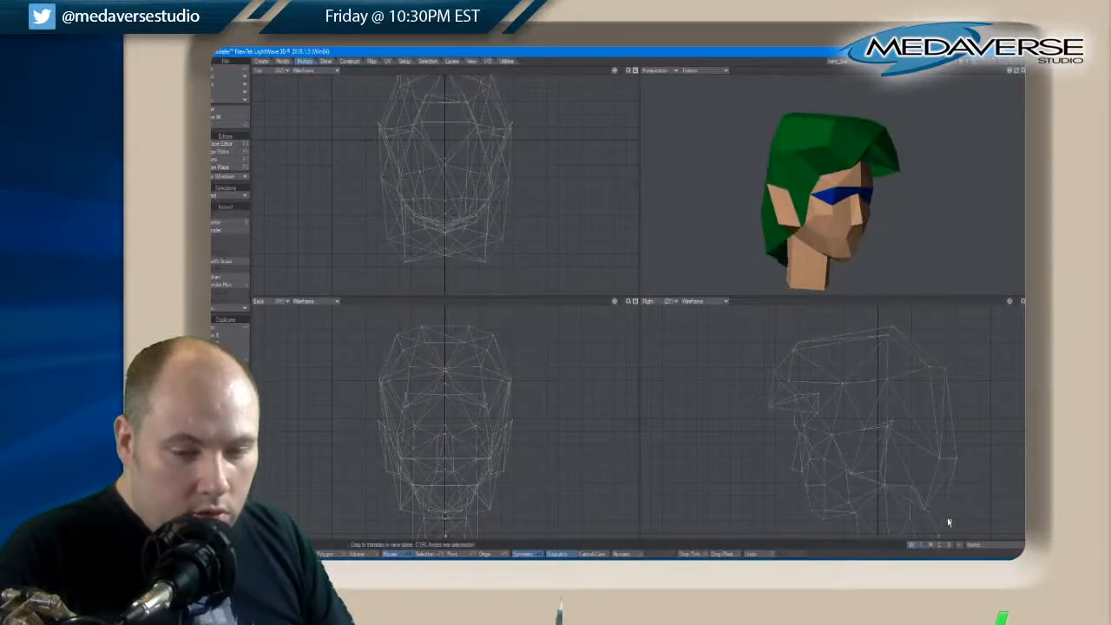
{"action": "left_click_drag", "start_coordinate": [1009, 70], "coordinate": [1021, 75]}
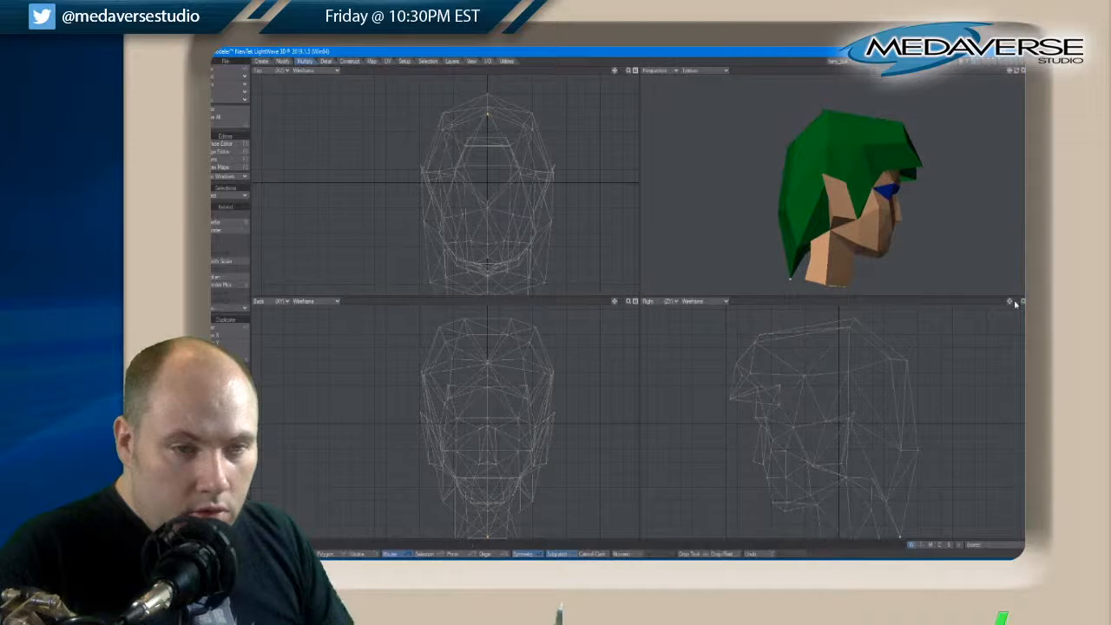
{"action": "left_click_drag", "start_coordinate": [1011, 302], "coordinate": [1012, 302]}
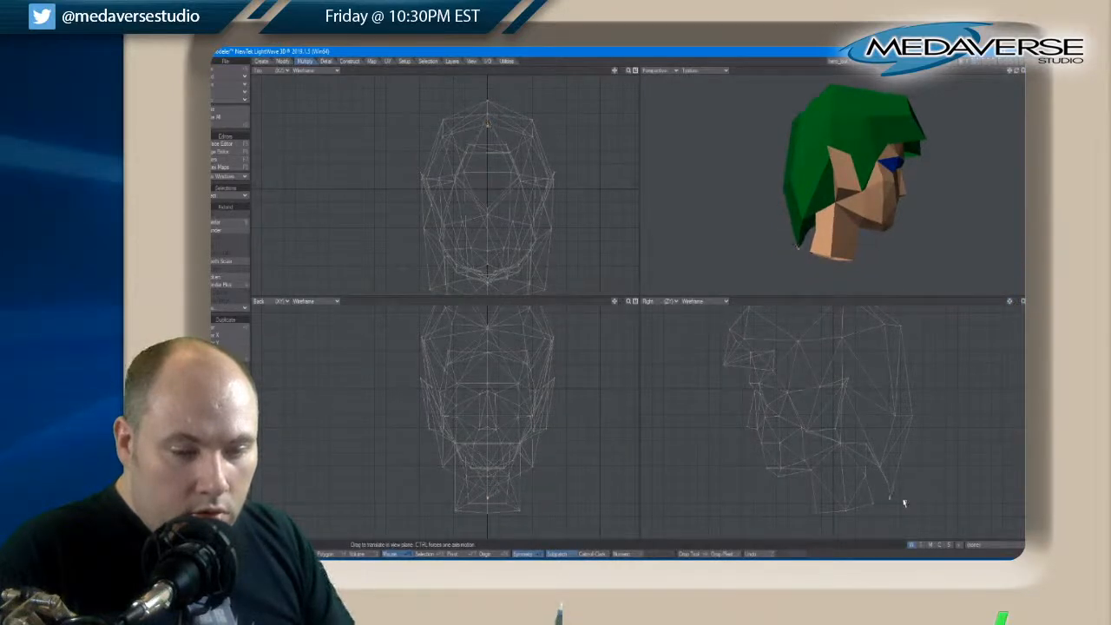
{"action": "key", "text": "space"}
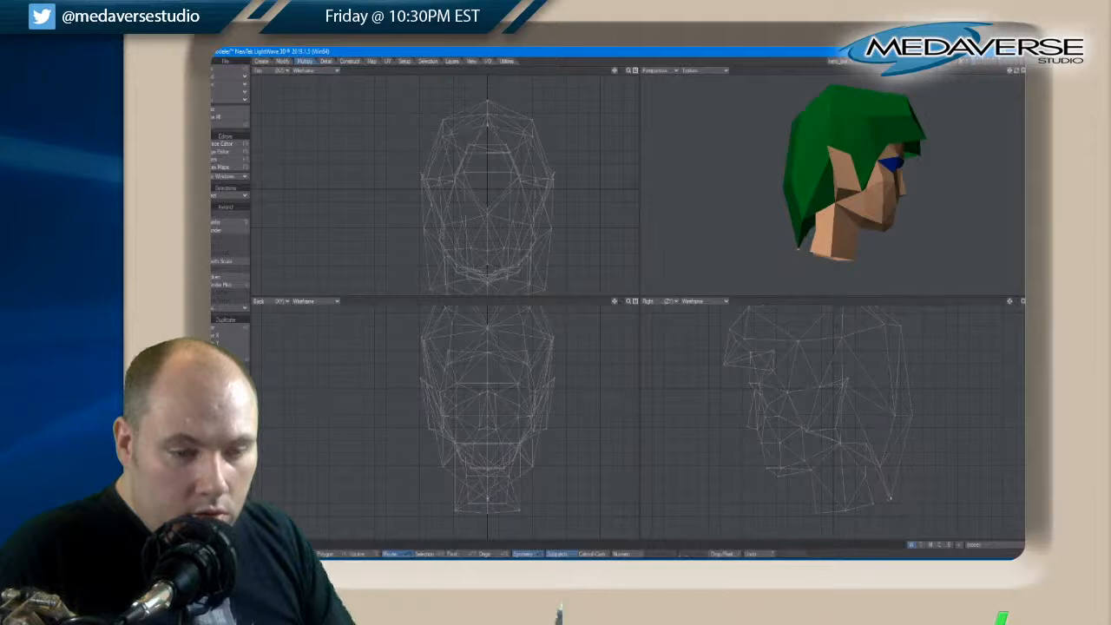
Select the paired side points of the hair's lower back edge and move them down closer to the centre tip
{"action": "key", "text": "slash"}
{"action": "left_click", "coordinate": [880, 469]}
{"action": "key", "text": "t"}
{"action": "left_click_drag", "start_coordinate": [880, 468], "coordinate": [882, 469]}
{"action": "key", "text": "space"}
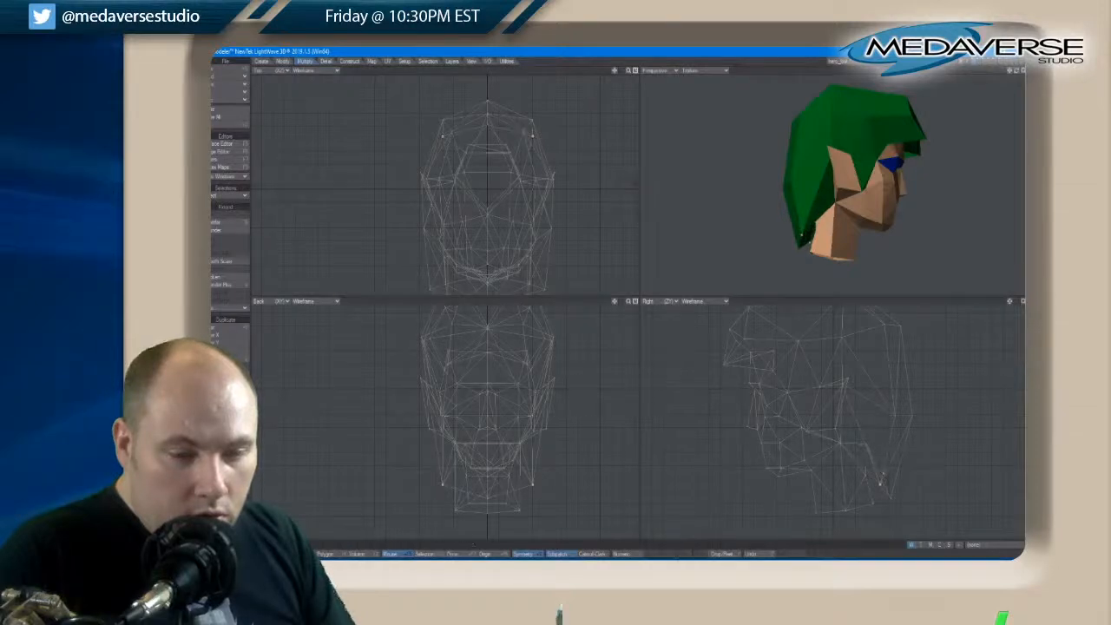
{"action": "key", "text": "slash"}
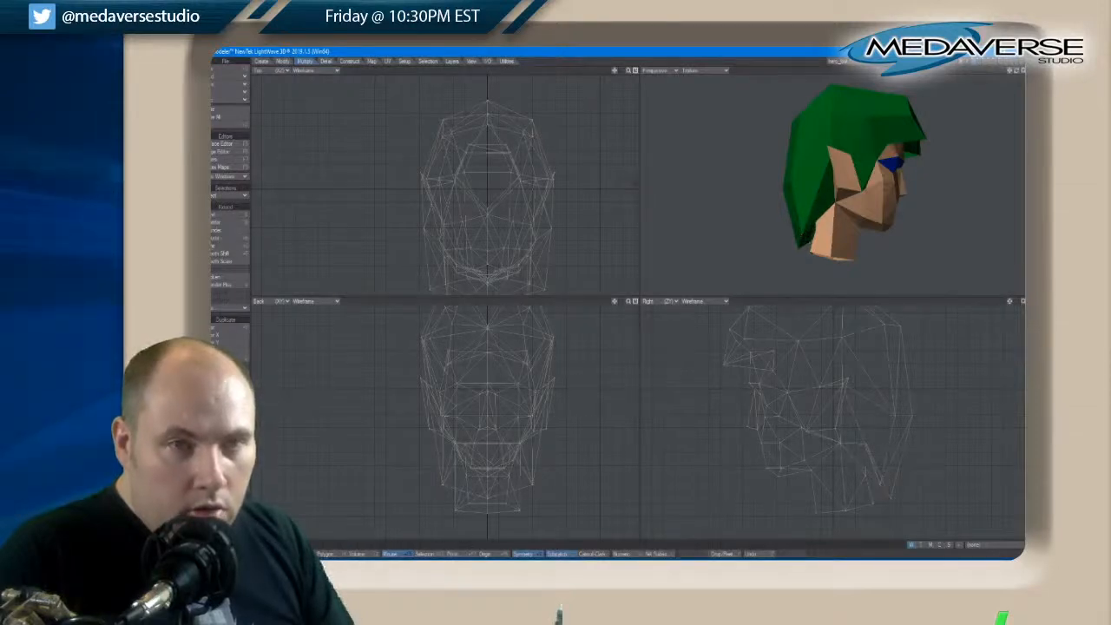
{"action": "left_click_drag", "start_coordinate": [1016, 71], "coordinate": [1011, 75]}
{"action": "key", "text": "a"}
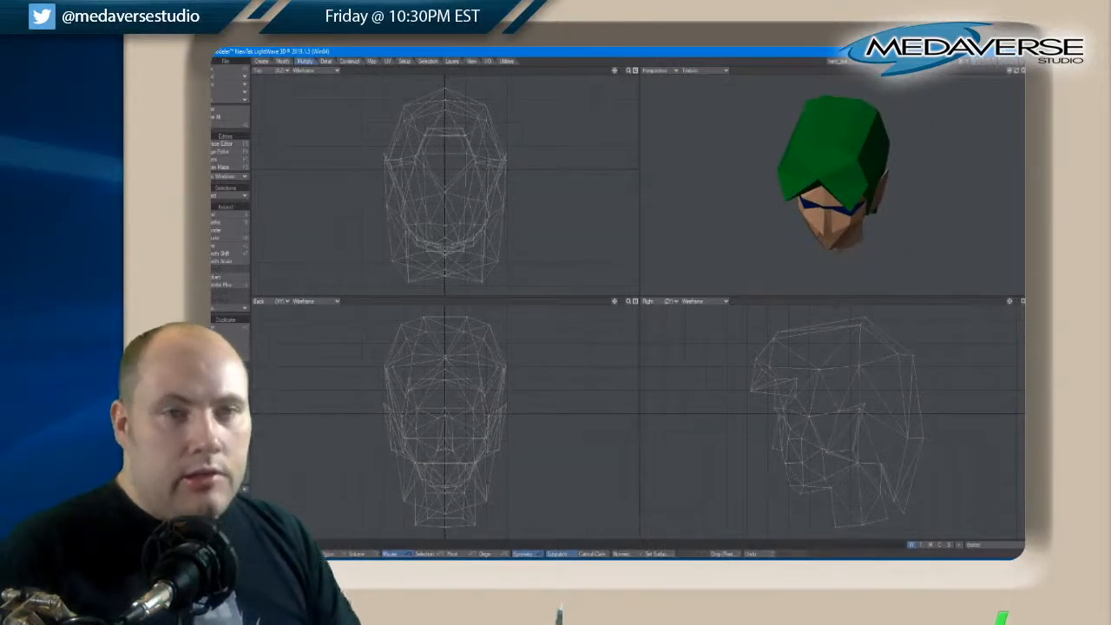
Display the body, arm and leg layers together with the low-poly head and fit the whole character in the views
{"action": "left_click", "coordinate": [975, 62], "text": "shift"}
{"action": "left_click", "coordinate": [983, 63], "text": "shift"}
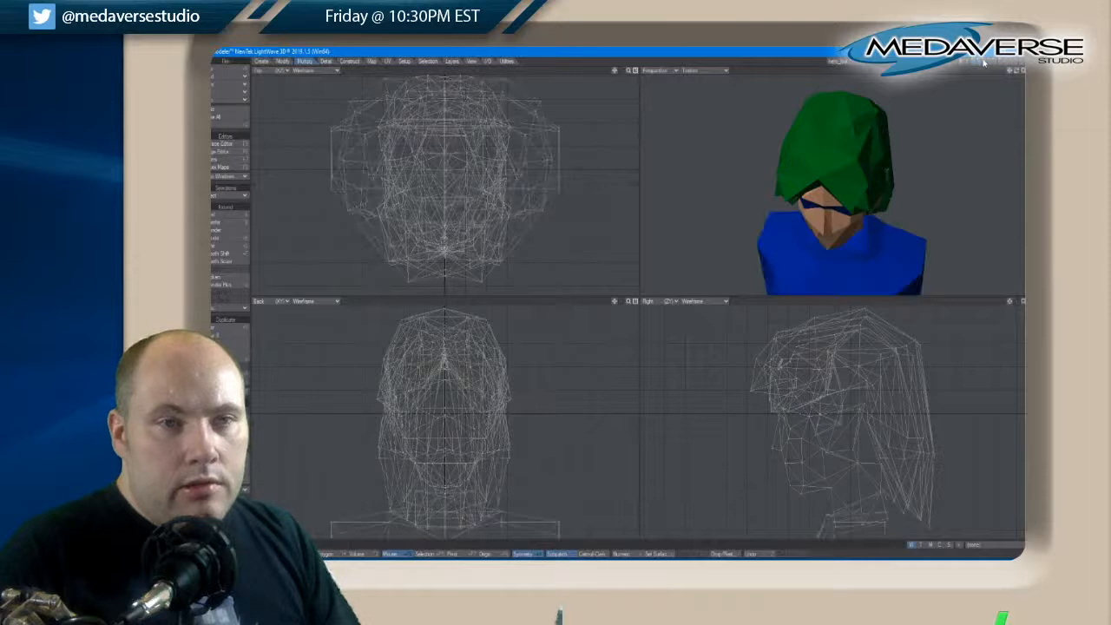
{"action": "left_click", "coordinate": [979, 63]}
{"action": "left_click", "coordinate": [991, 62], "text": "shift"}
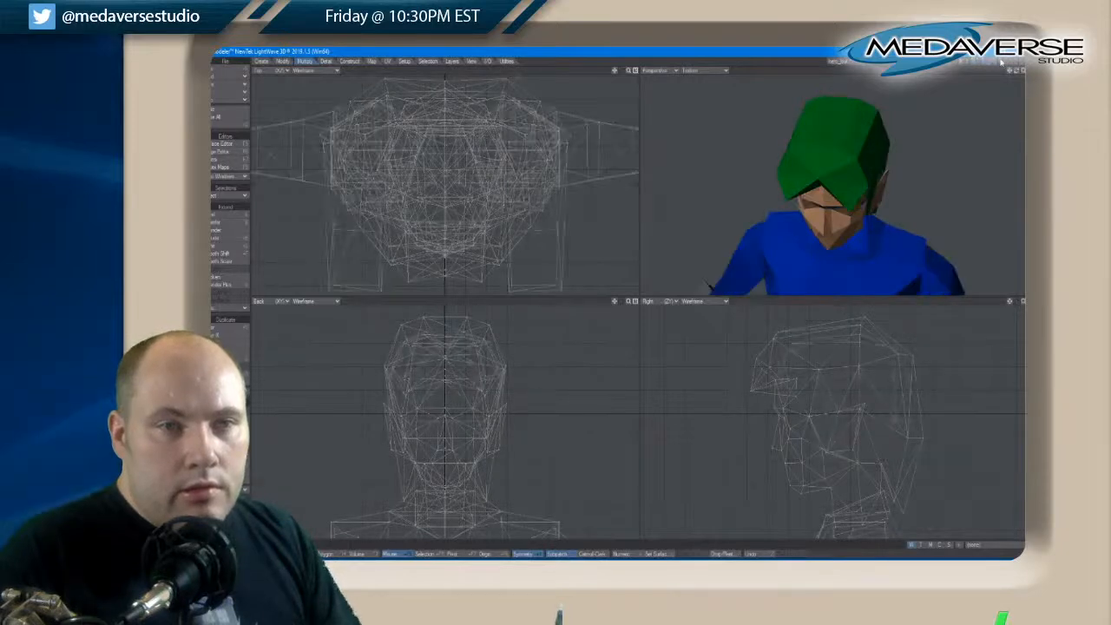
{"action": "key", "text": "a"}
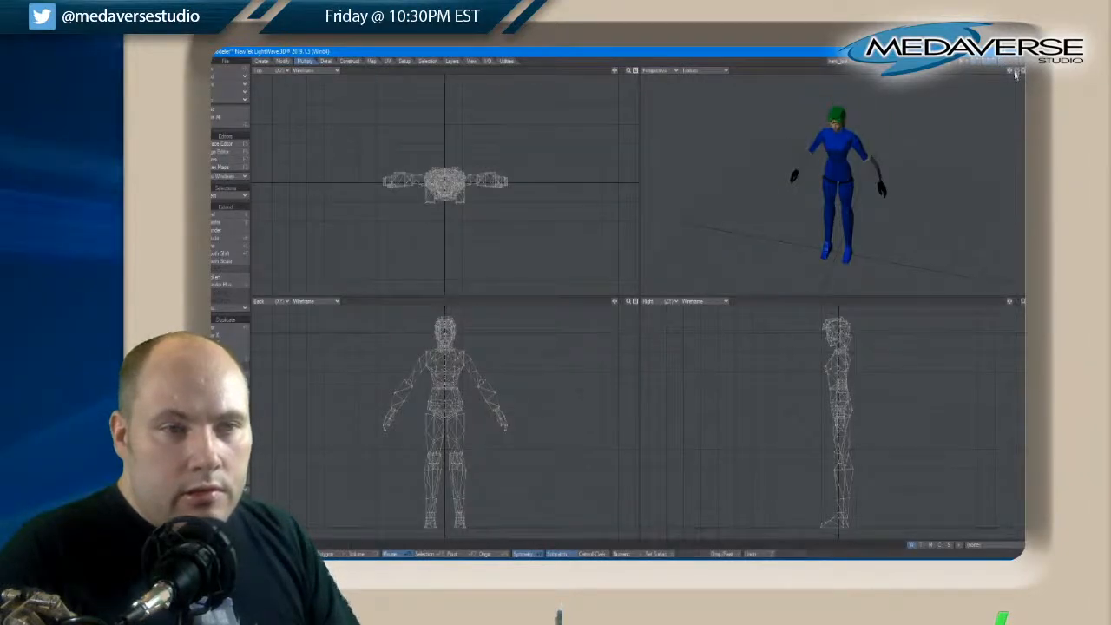
{"action": "left_click_drag", "start_coordinate": [1015, 74], "coordinate": [1015, 73]}
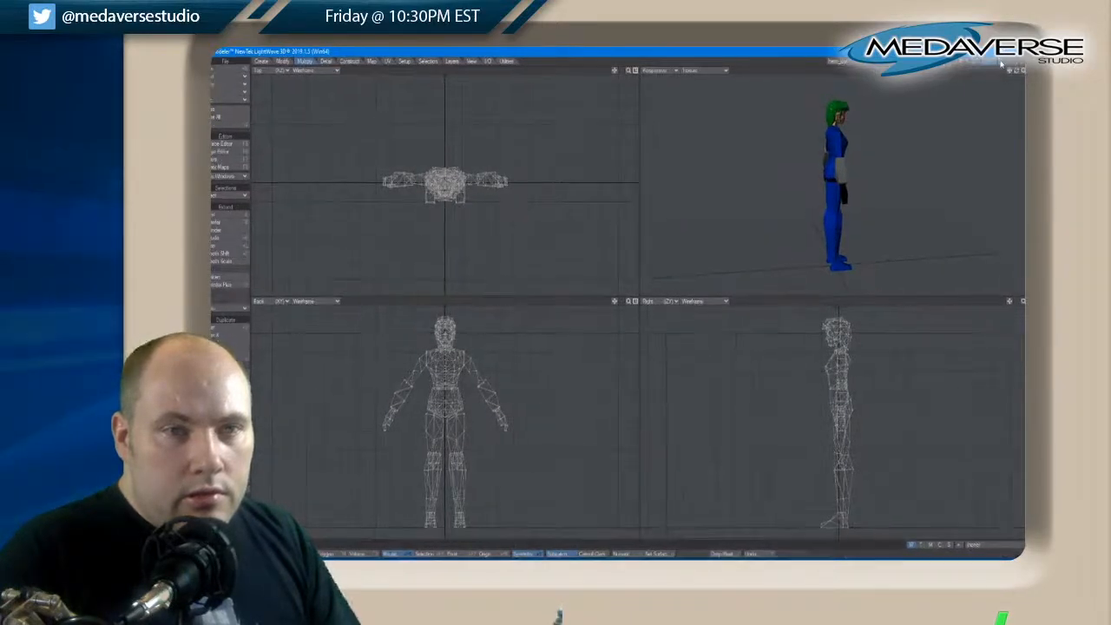
{"action": "left_click_drag", "start_coordinate": [1014, 71], "coordinate": [1015, 72]}
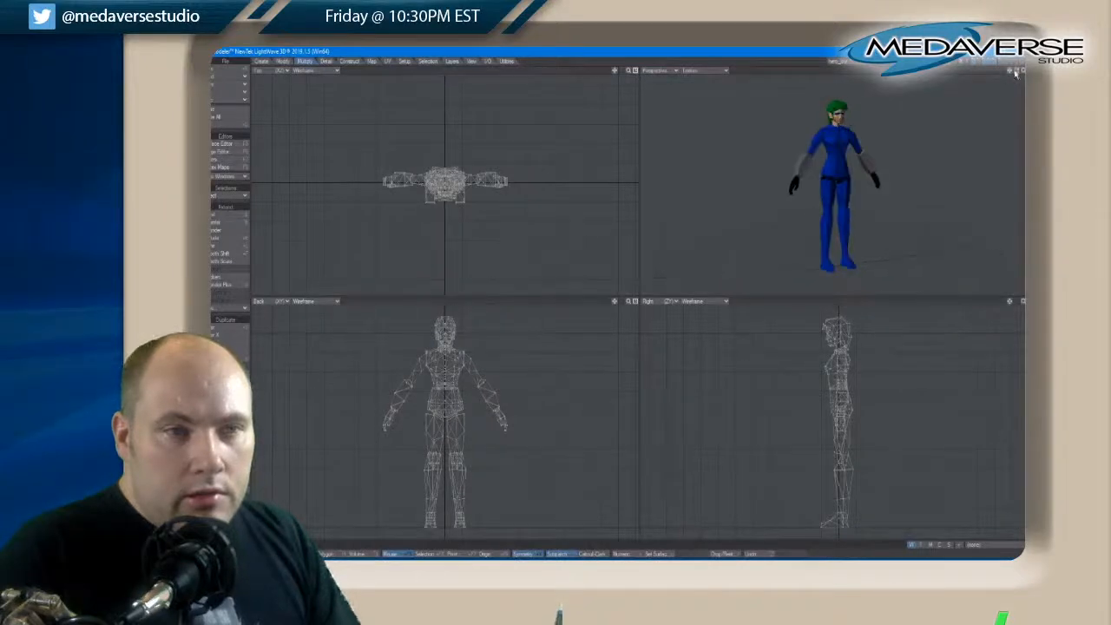
Examine the complete character from the front and side in an enlarged perspective view
{"action": "left_click", "coordinate": [1025, 70]}
{"action": "key", "text": "a"}
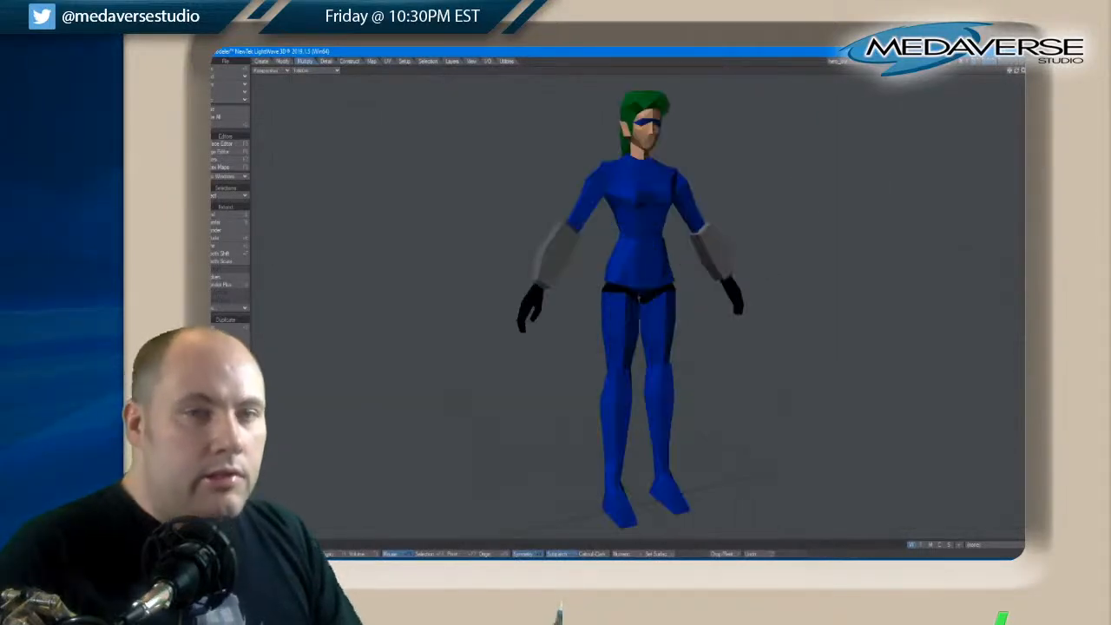
{"action": "left_click_drag", "start_coordinate": [1018, 70], "coordinate": [1018, 71]}
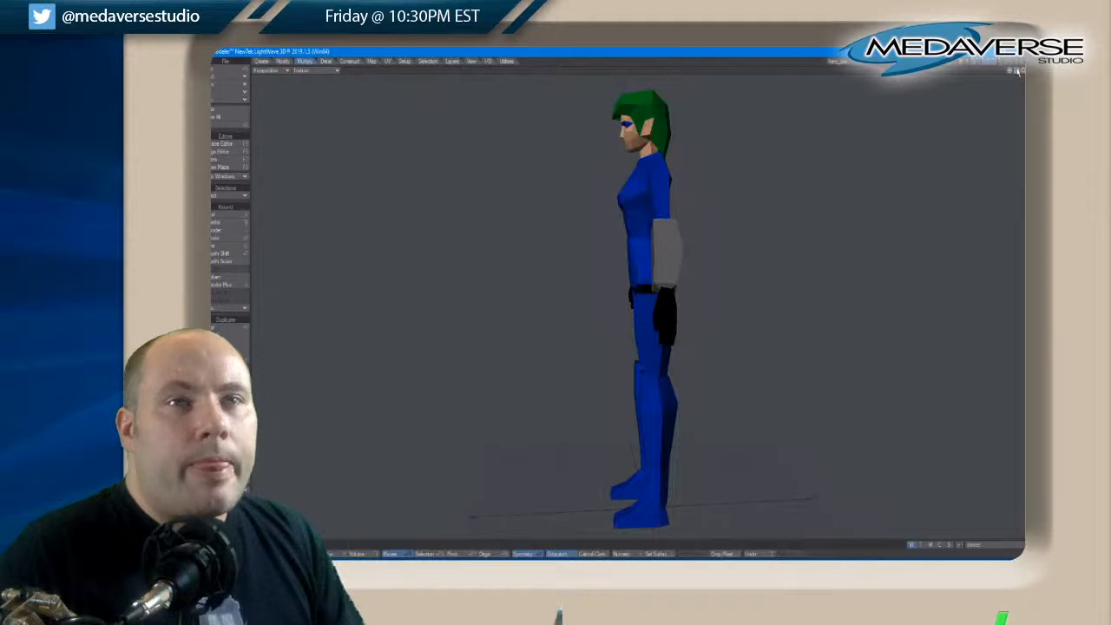
{"action": "left_click_drag", "start_coordinate": [1017, 71], "coordinate": [1018, 71]}
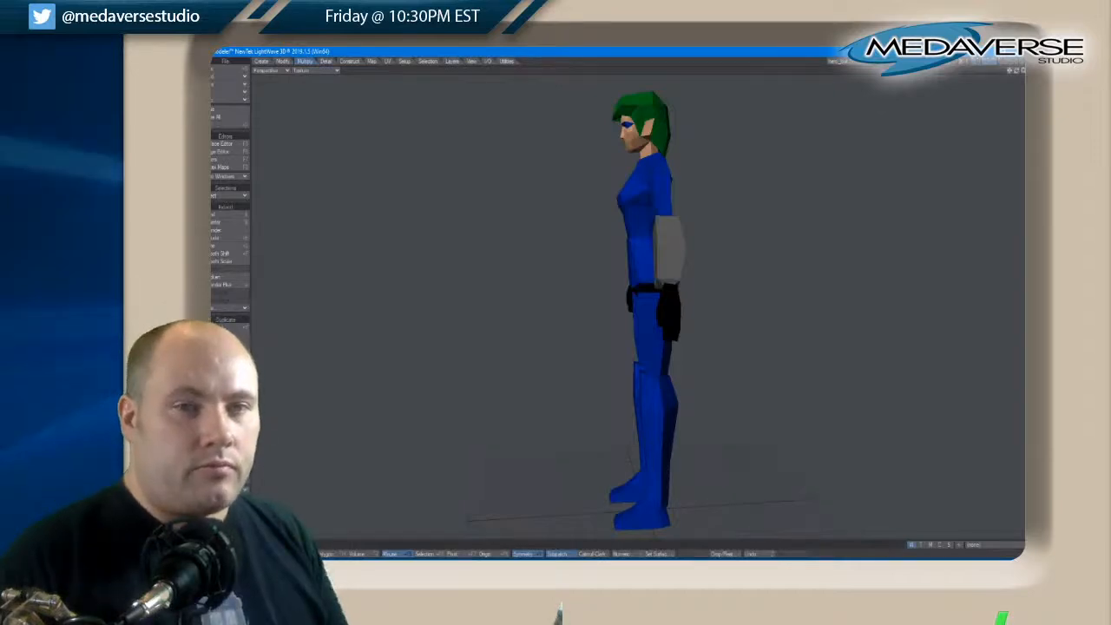
{"action": "key", "text": "KP_0"}
{"action": "key", "text": "a"}
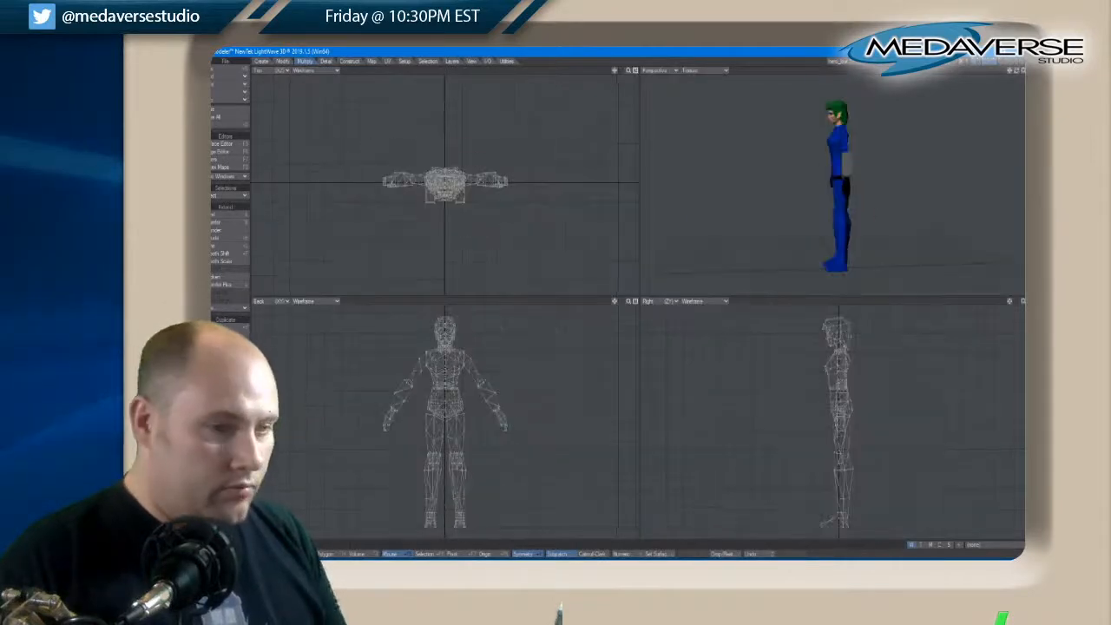
Try to extrude the hair polygon in front of the ear outward and downward
{"action": "scroll", "coordinate": [444, 317], "scroll_direction": "up", "scroll_amount": 8}
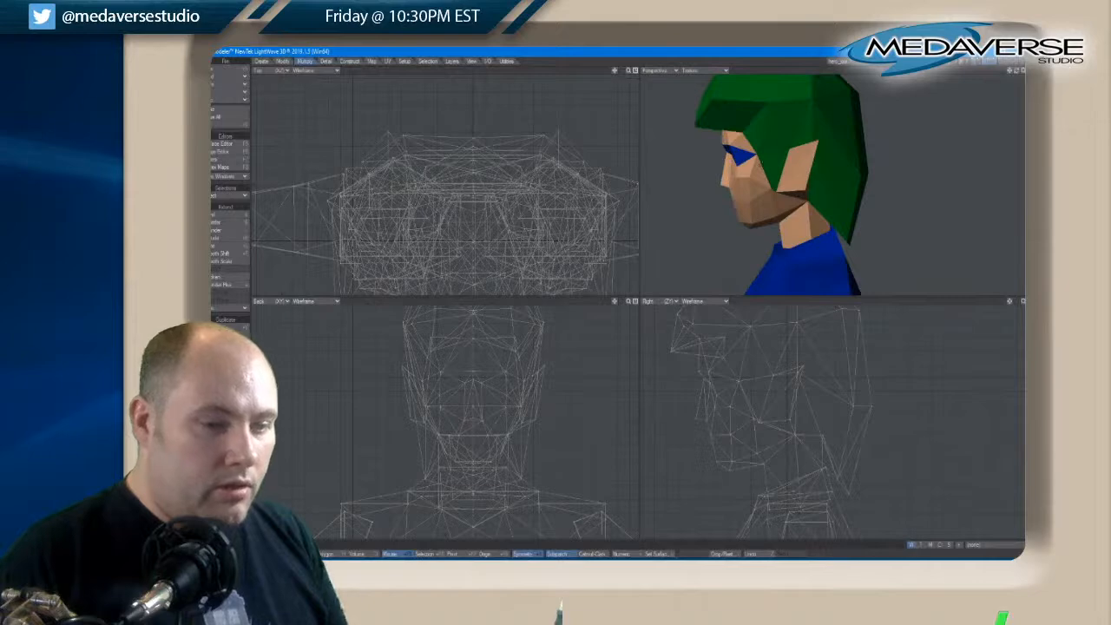
{"action": "left_click_drag", "start_coordinate": [1016, 71], "coordinate": [1014, 72]}
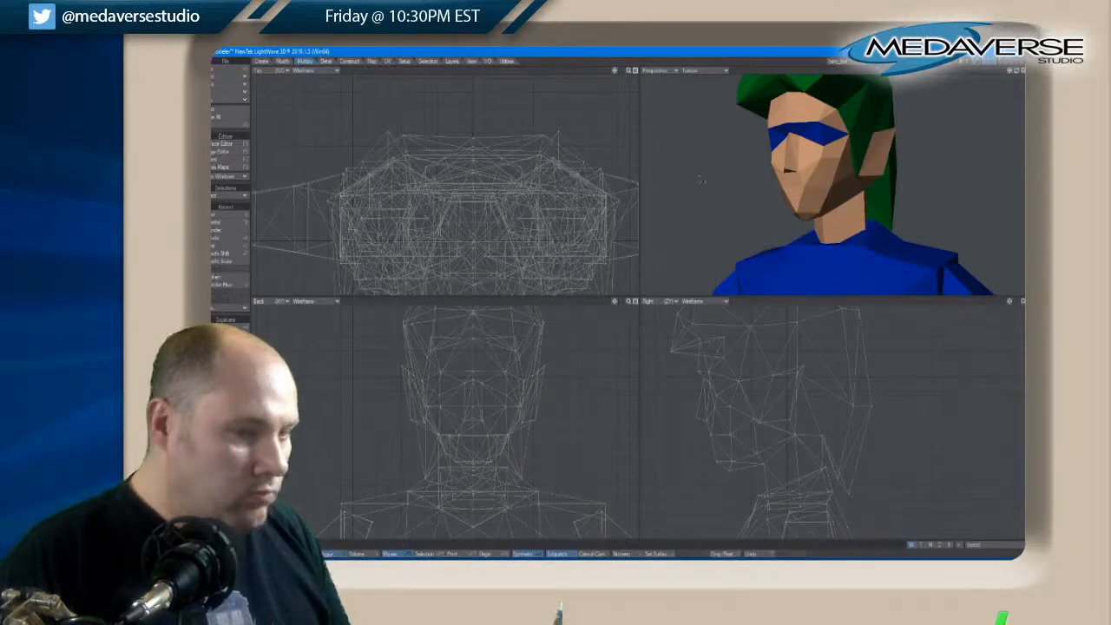
{"action": "left_click_drag", "start_coordinate": [864, 123], "coordinate": [860, 141]}
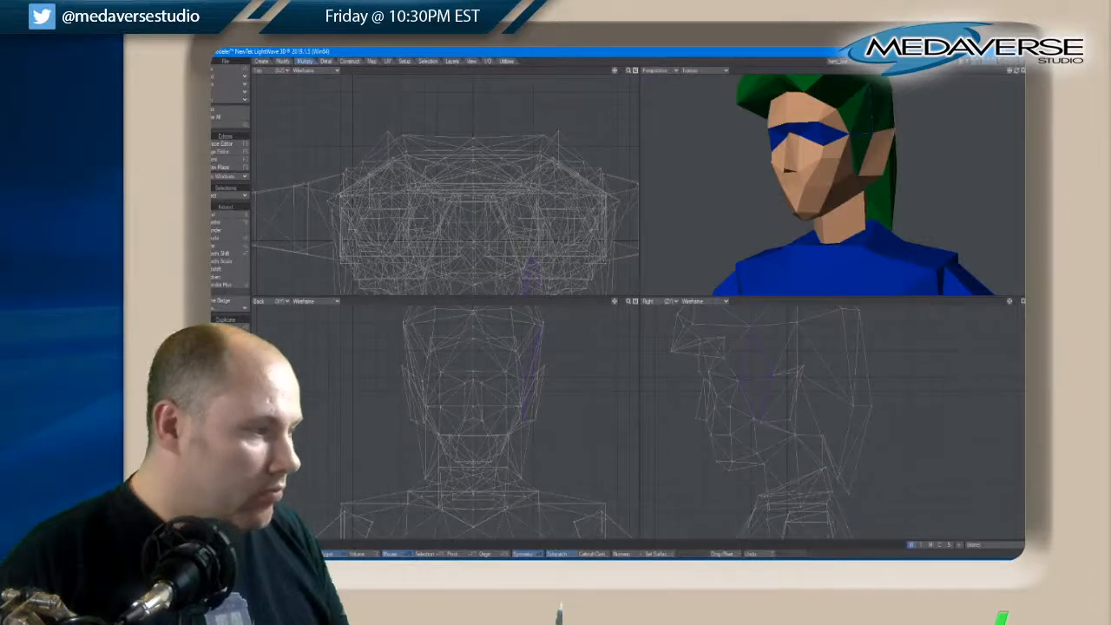
{"action": "left_click", "coordinate": [215, 238]}
{"action": "left_click", "coordinate": [215, 238]}
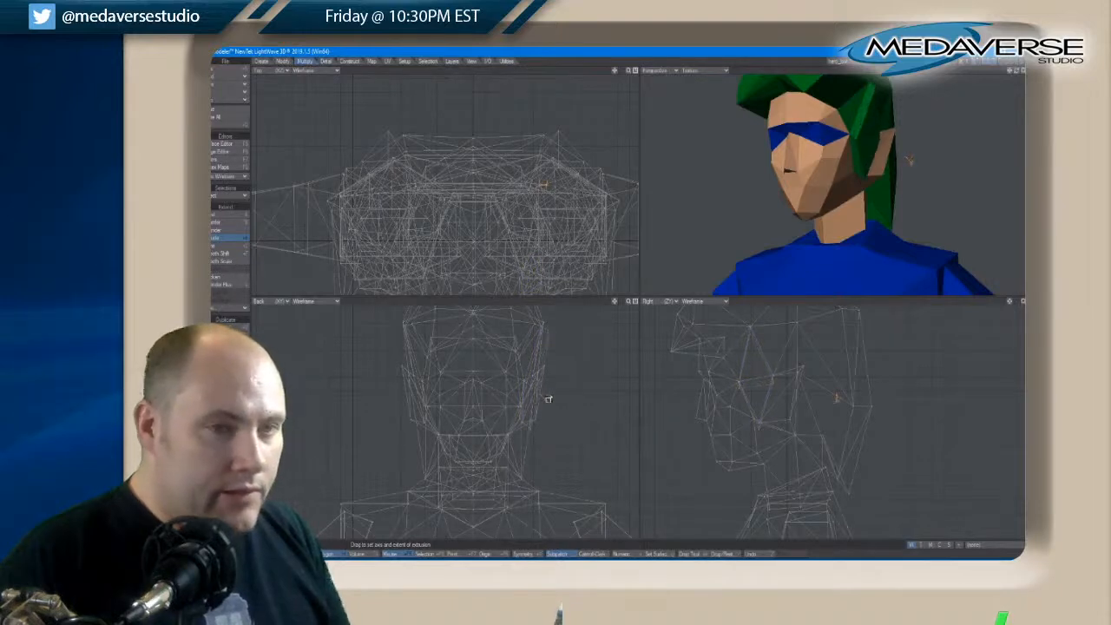
{"action": "left_click_drag", "start_coordinate": [547, 399], "coordinate": [547, 412]}
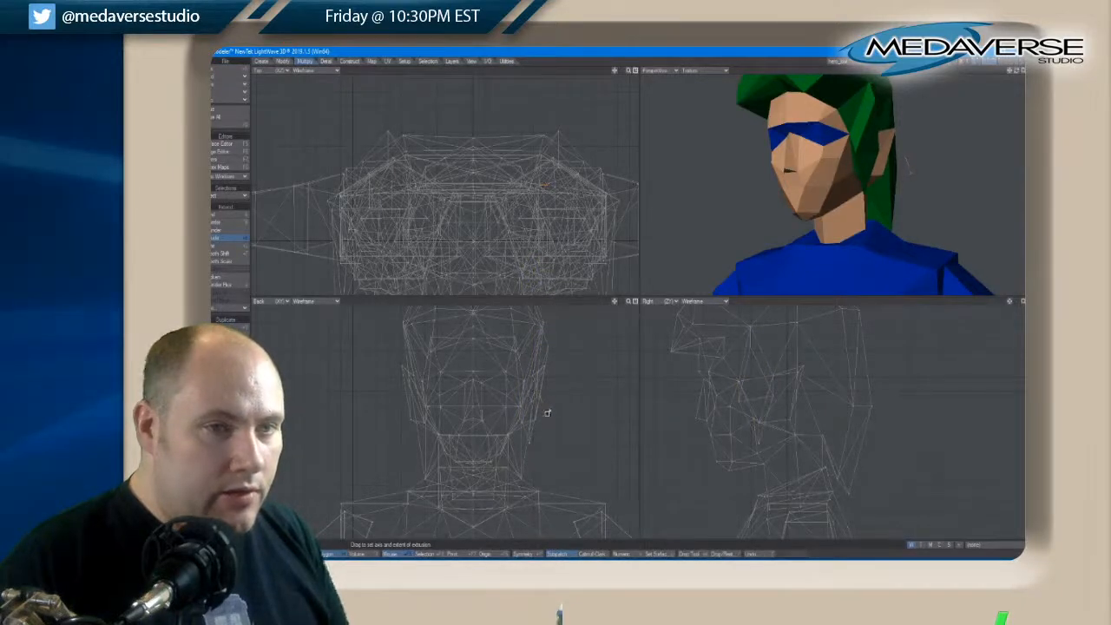
{"action": "left_click_drag", "start_coordinate": [1016, 71], "coordinate": [1011, 79]}
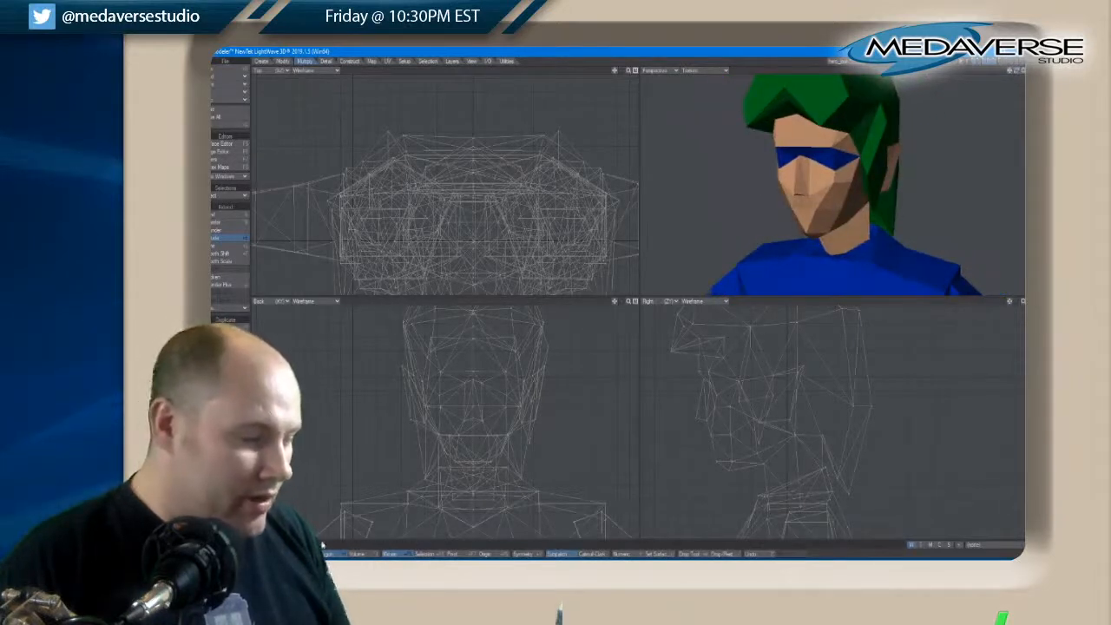
Undo the side hair extrusion and clear the polygon selection
{"action": "key", "text": "ctrl+z"}
{"action": "key", "text": "space"}
{"action": "key", "text": "space"}
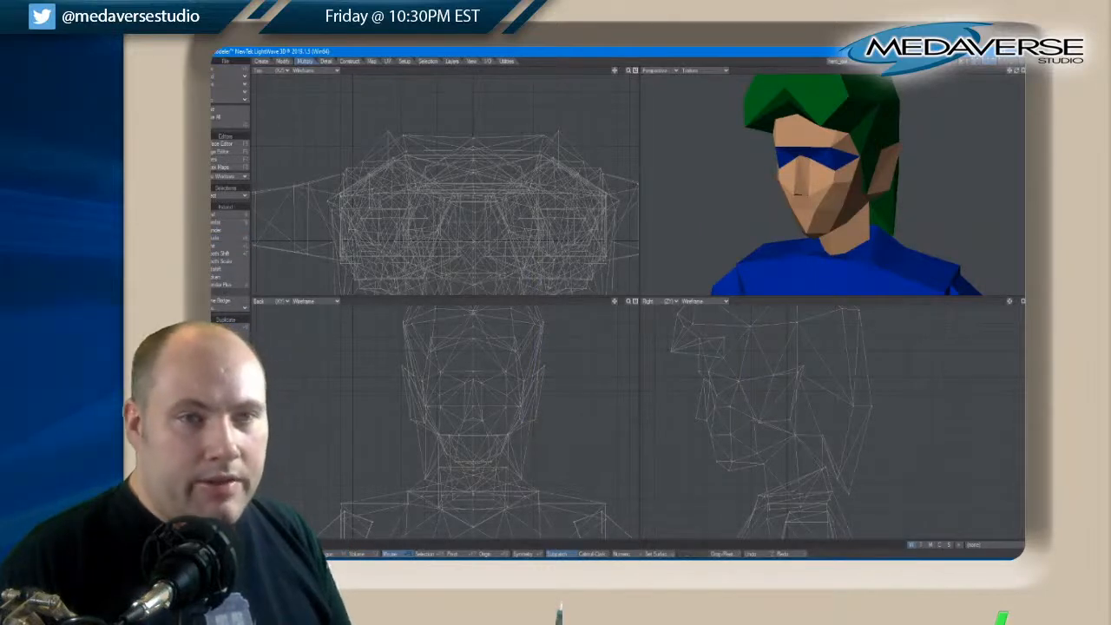
Inspect the character's layers one at a time, including the head, the upper arms and the detailed hair
{"action": "left_click", "coordinate": [973, 62]}
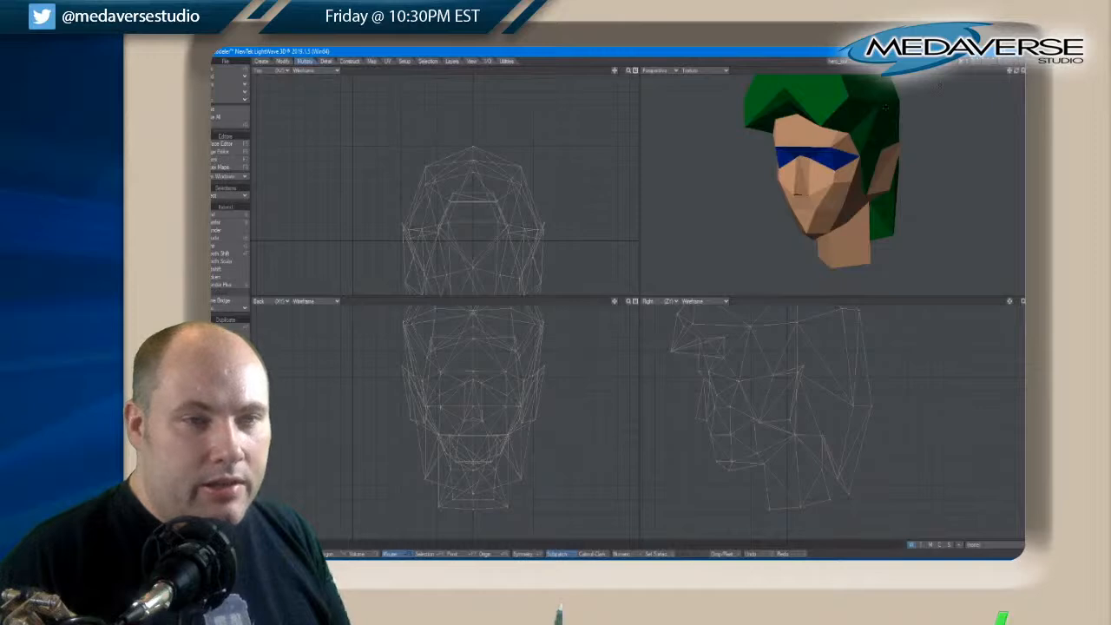
{"action": "left_click", "coordinate": [1000, 61]}
{"action": "left_click", "coordinate": [993, 61]}
{"action": "left_click", "coordinate": [989, 62]}
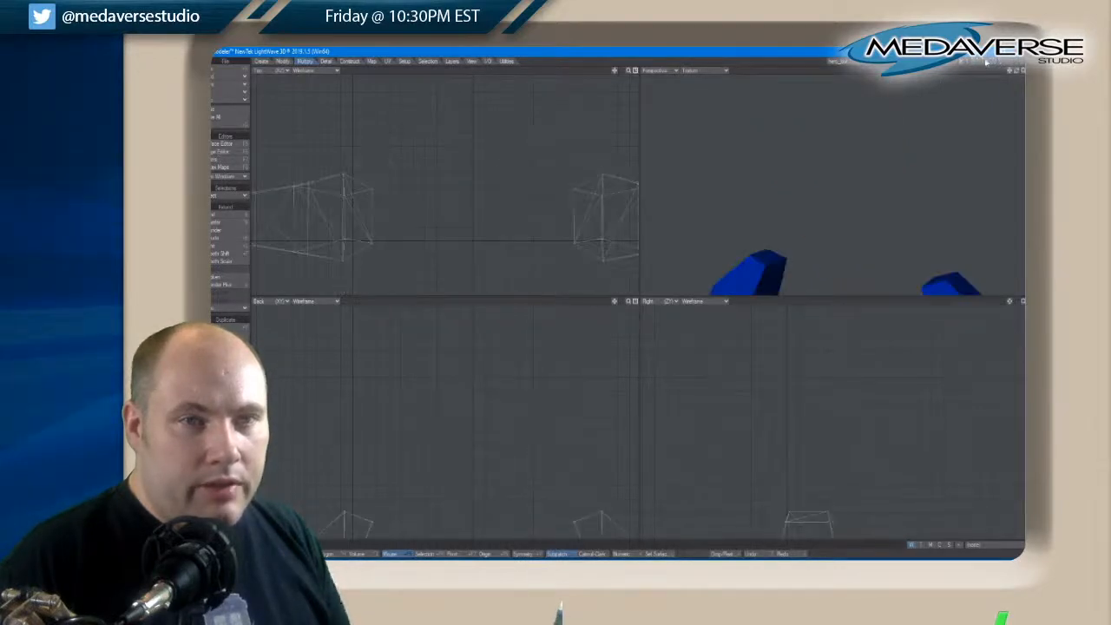
{"action": "left_click", "coordinate": [985, 62]}
{"action": "left_click", "coordinate": [980, 63]}
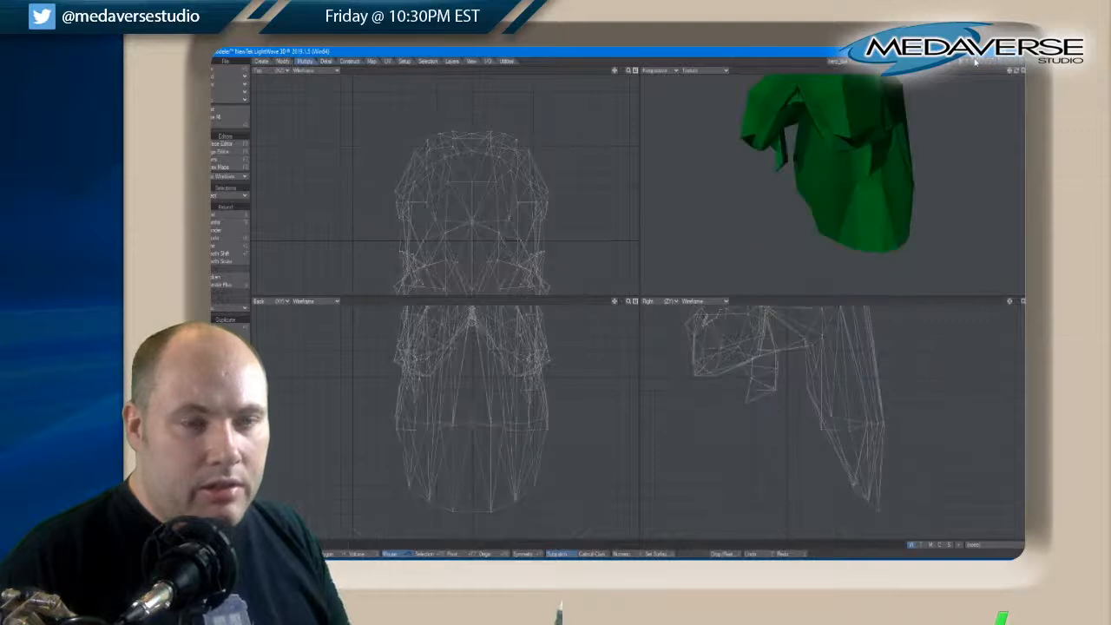
Show the head layer and extrude the hair polygon in front of the ear slightly outward and downward
{"action": "left_click", "coordinate": [976, 63]}
{"action": "left_click_drag", "start_coordinate": [1016, 71], "coordinate": [1016, 73]}
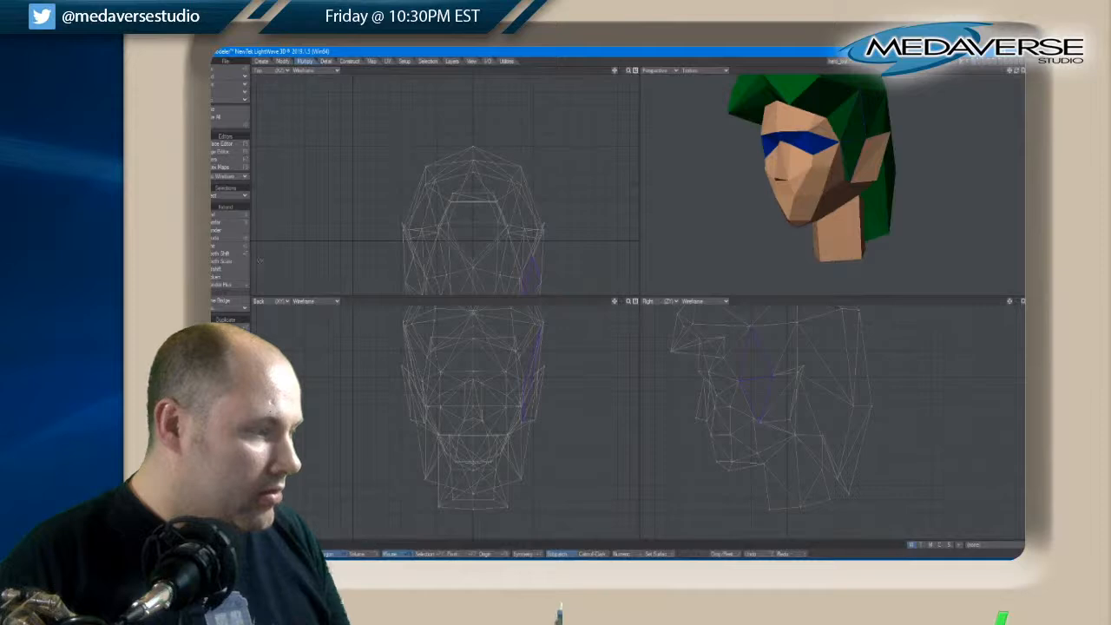
{"action": "left_click", "coordinate": [217, 238]}
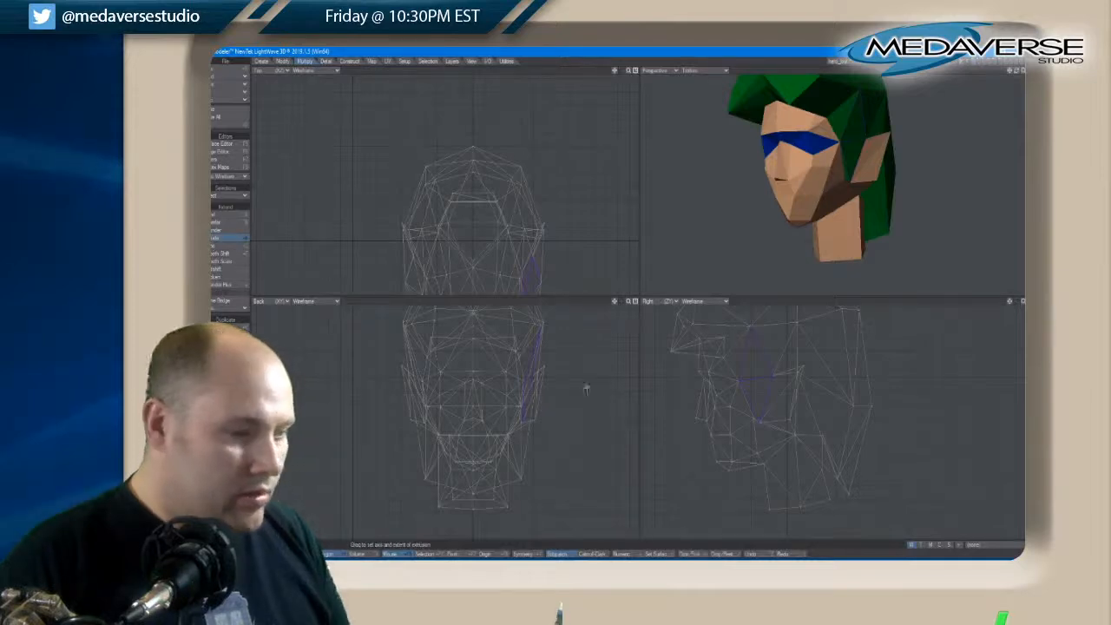
{"action": "left_click_drag", "start_coordinate": [538, 360], "coordinate": [543, 364]}
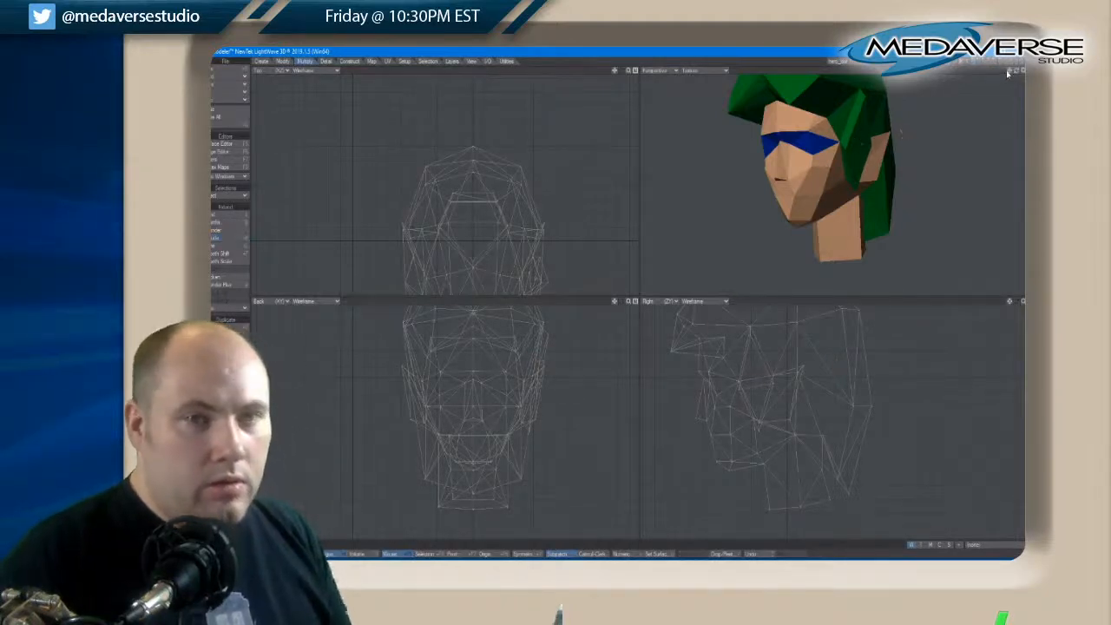
Move the upper point of the extruded side hair lock slightly inward toward the head
{"action": "left_click_drag", "start_coordinate": [1008, 74], "coordinate": [1017, 72]}
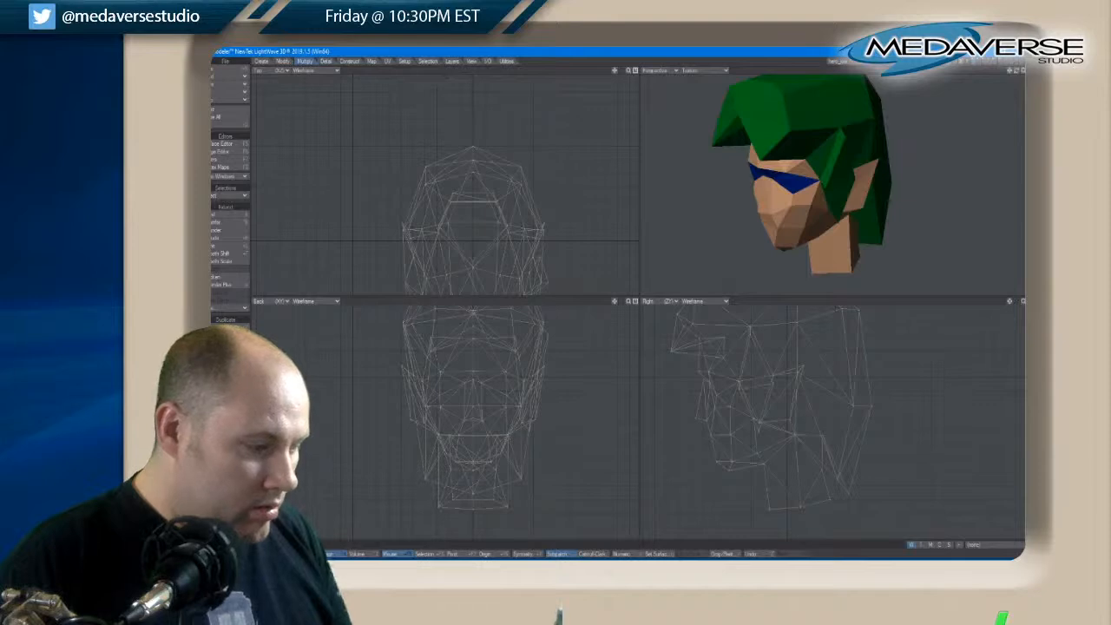
{"action": "left_click", "coordinate": [844, 135]}
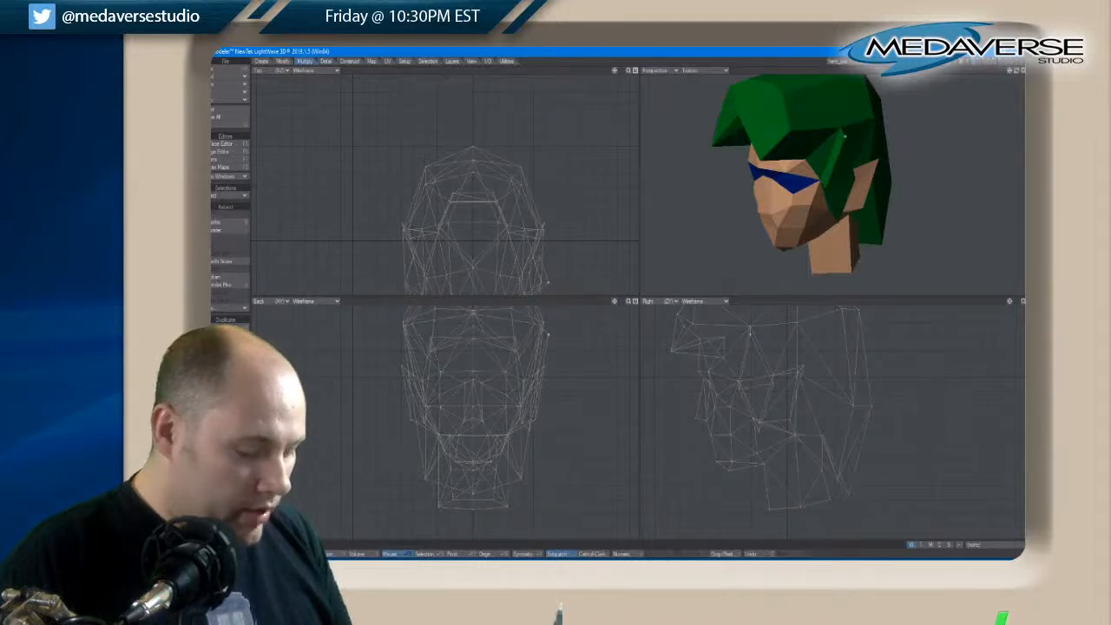
{"action": "key", "text": "t"}
{"action": "left_click_drag", "start_coordinate": [553, 336], "coordinate": [552, 337]}
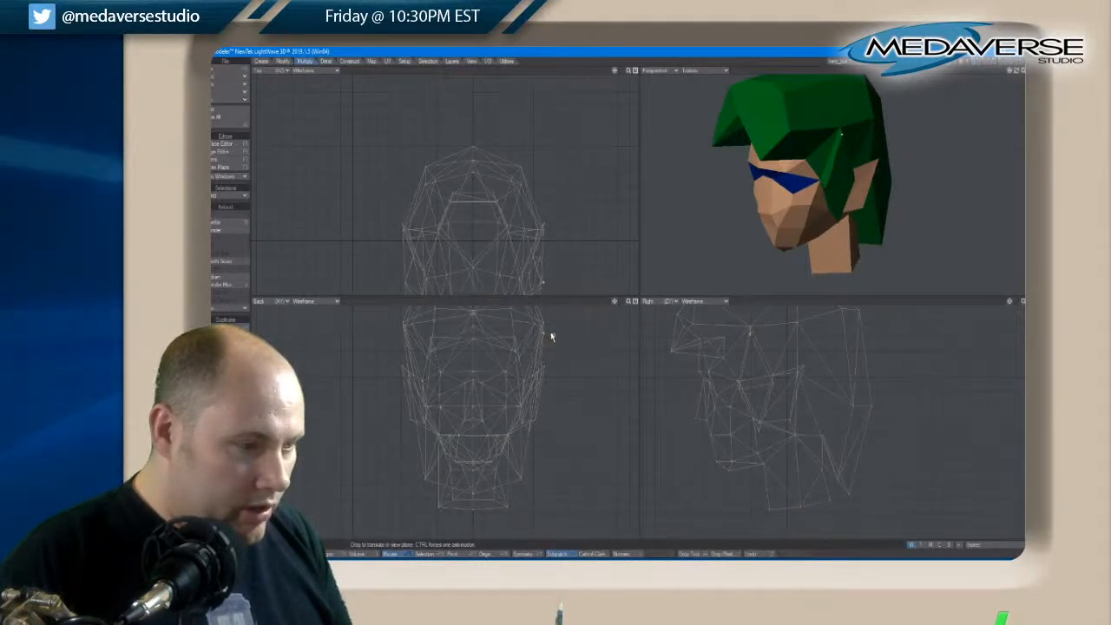
{"action": "key", "text": "space"}
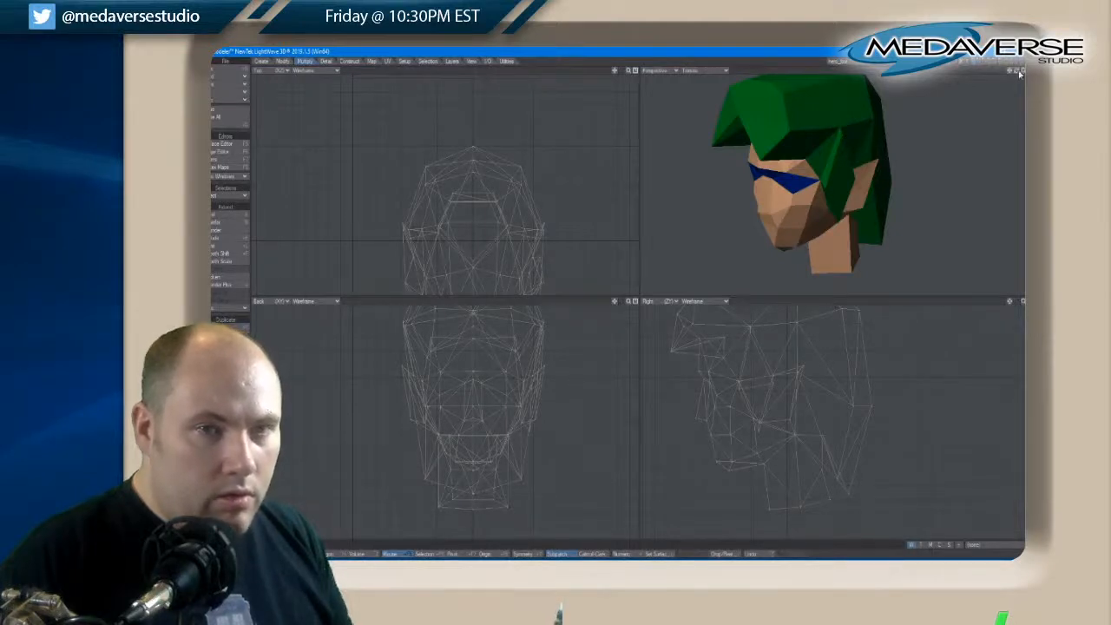
Select the lower points of the side hair lock and move them down to lengthen it beside the ear
{"action": "left_click_drag", "start_coordinate": [1017, 72], "coordinate": [1019, 71]}
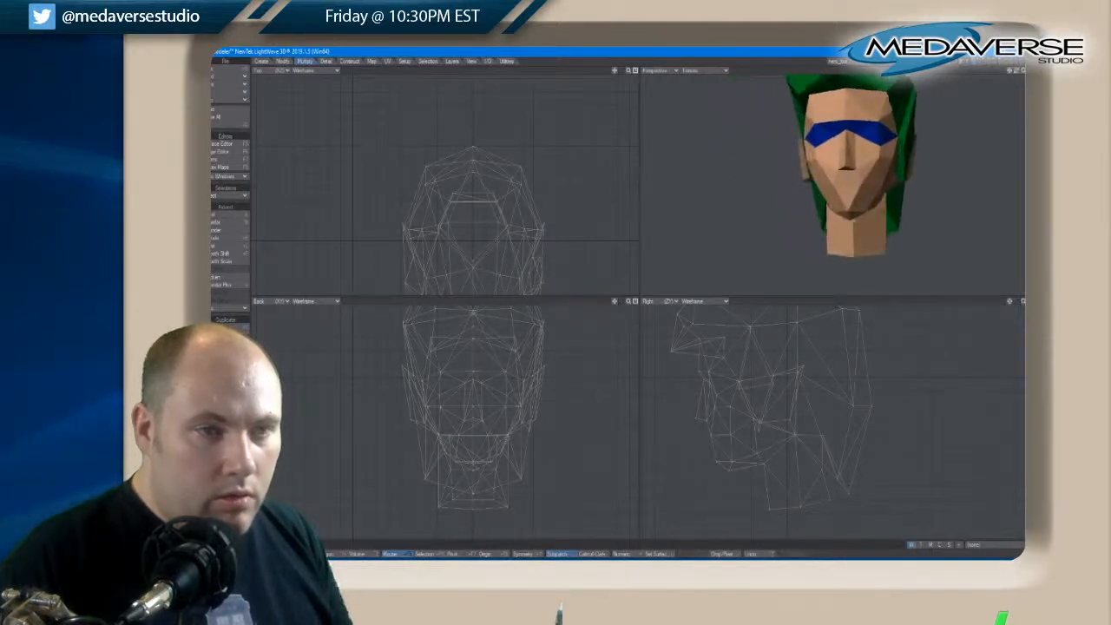
{"action": "key", "text": "space"}
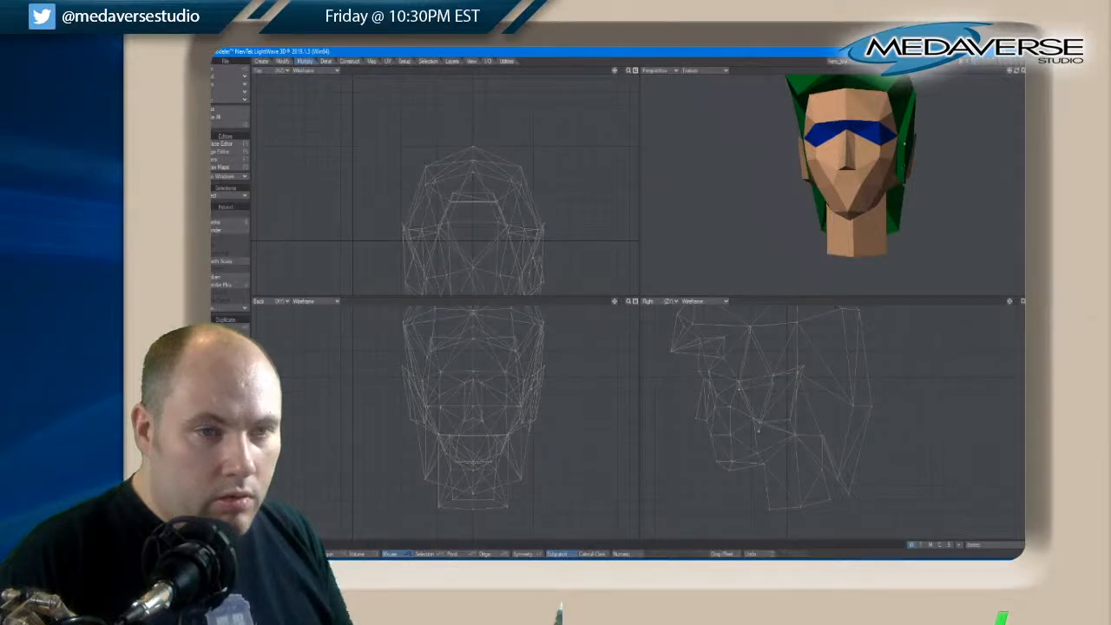
{"action": "left_click_drag", "start_coordinate": [1018, 74], "coordinate": [1011, 74]}
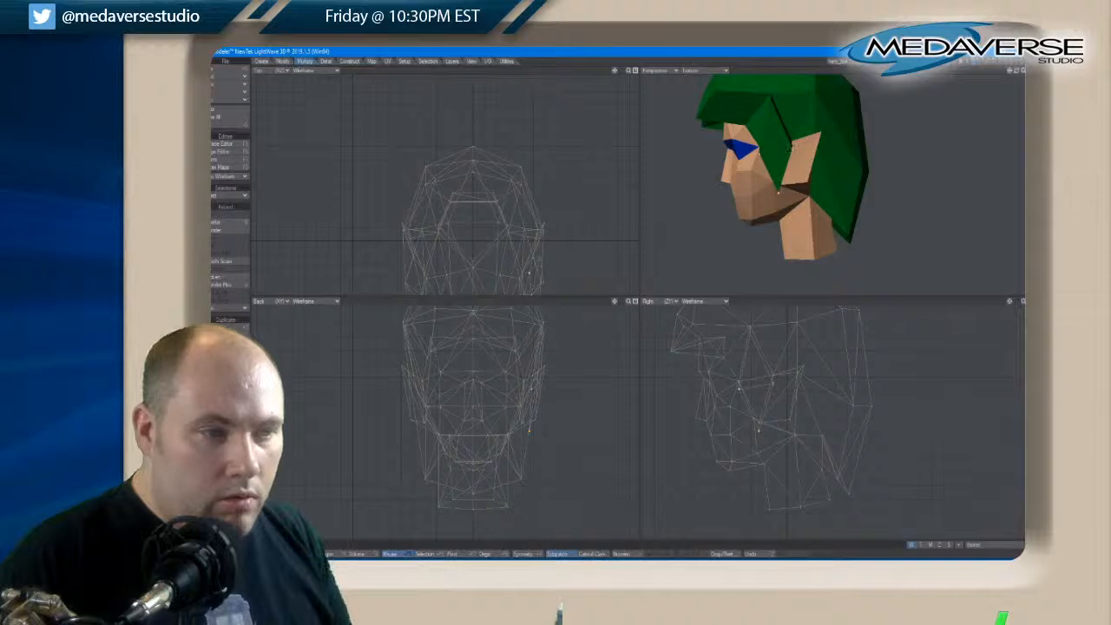
{"action": "key", "text": "t"}
{"action": "left_click_drag", "start_coordinate": [542, 395], "coordinate": [546, 412]}
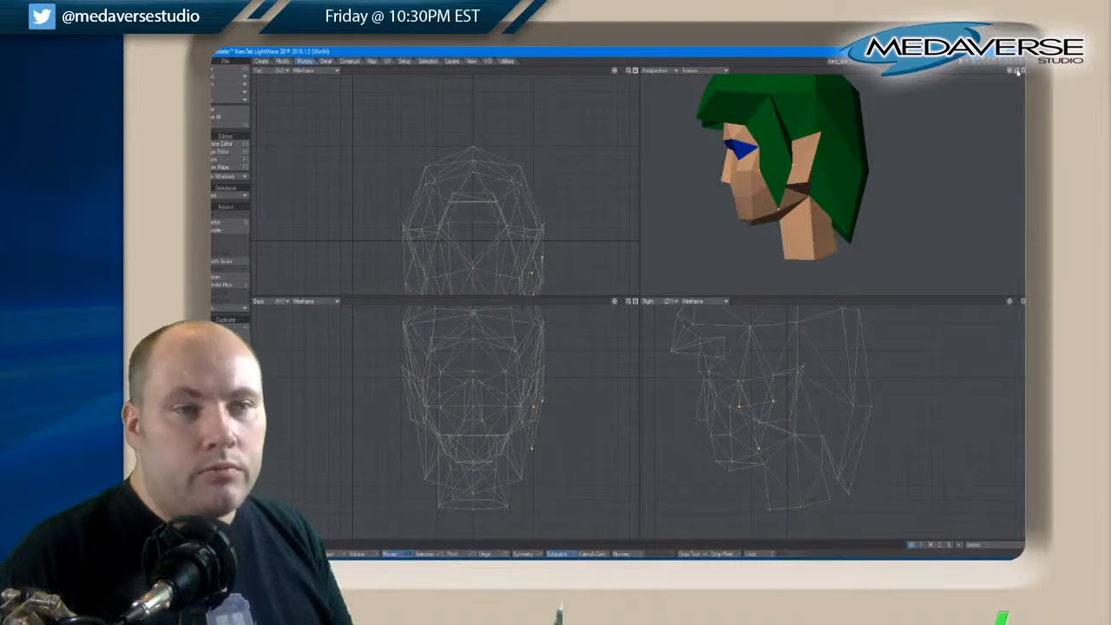
Move the front point of the side hair lock up and forward to meet the outer corner of the blue eye band
{"action": "left_click_drag", "start_coordinate": [1017, 72], "coordinate": [1019, 74]}
{"action": "key", "text": "space"}
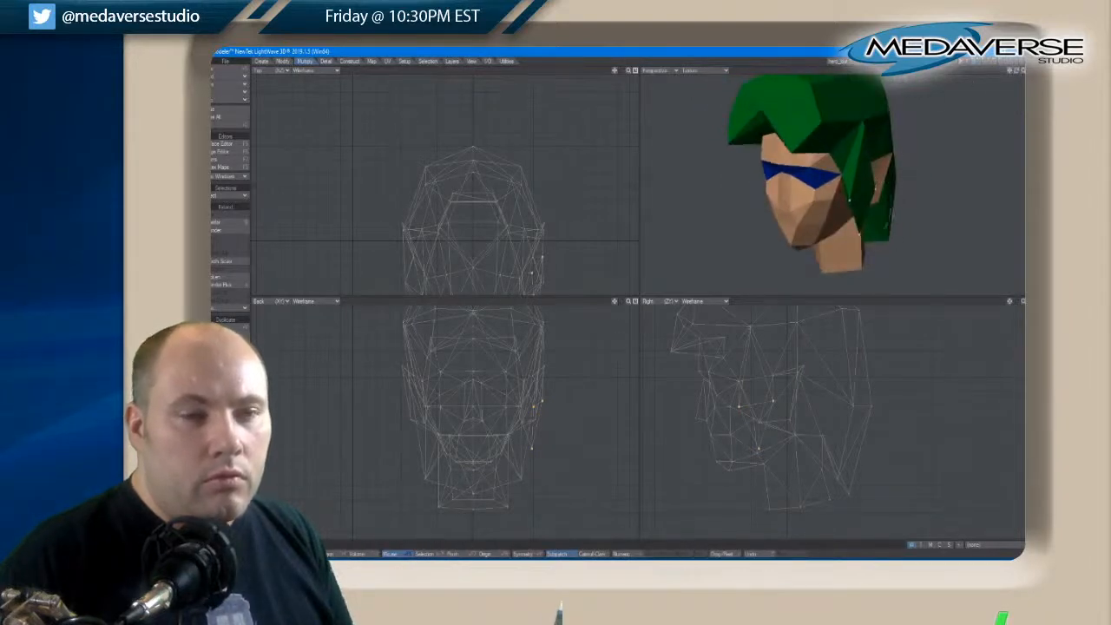
{"action": "key", "text": "space"}
{"action": "key", "text": "space"}
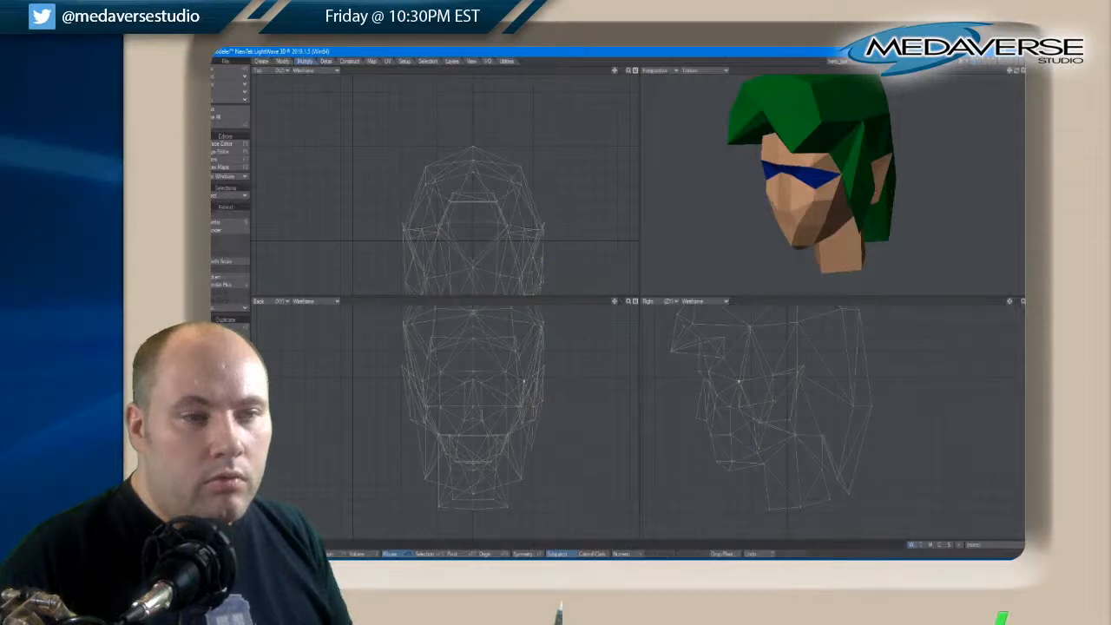
{"action": "key", "text": "t"}
{"action": "left_click_drag", "start_coordinate": [842, 182], "coordinate": [846, 176]}
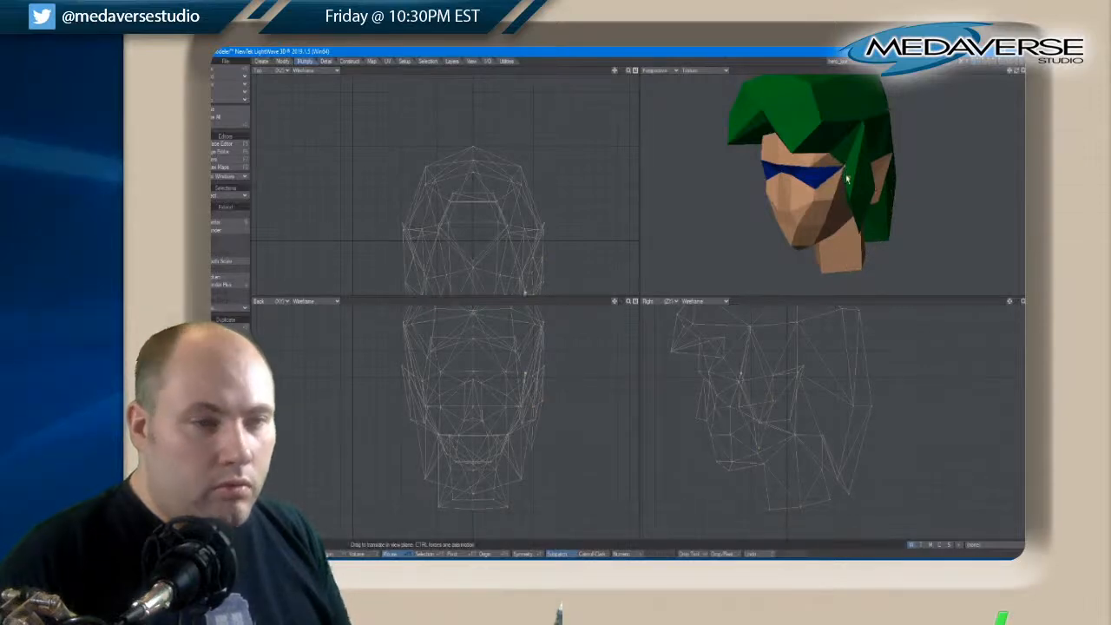
{"action": "left_click_drag", "start_coordinate": [1017, 73], "coordinate": [1018, 74]}
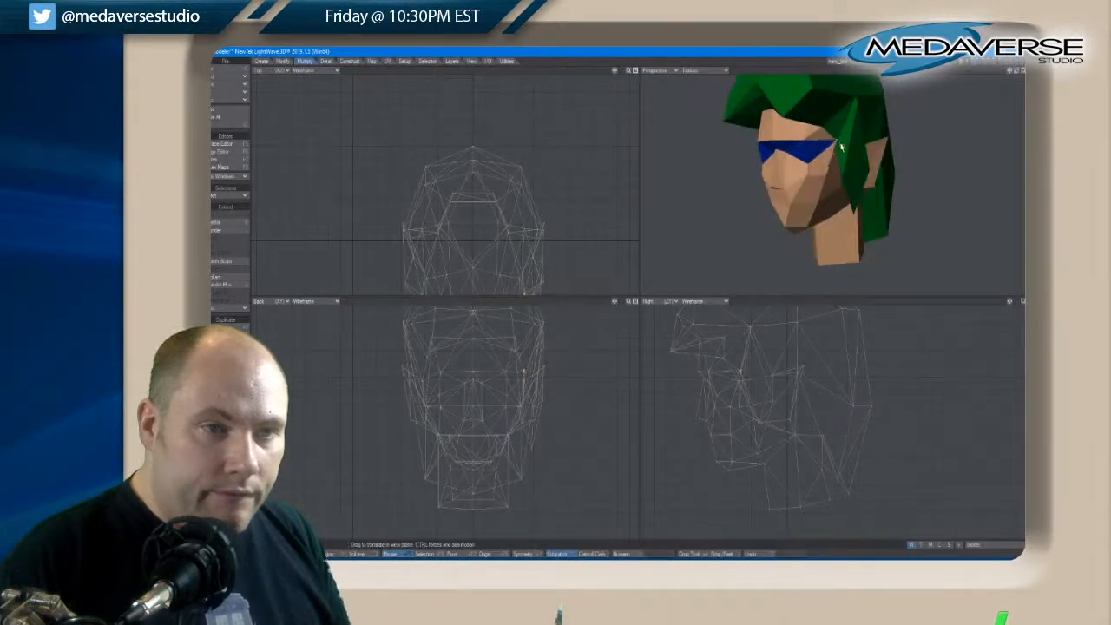
{"action": "left_click_drag", "start_coordinate": [841, 147], "coordinate": [841, 147]}
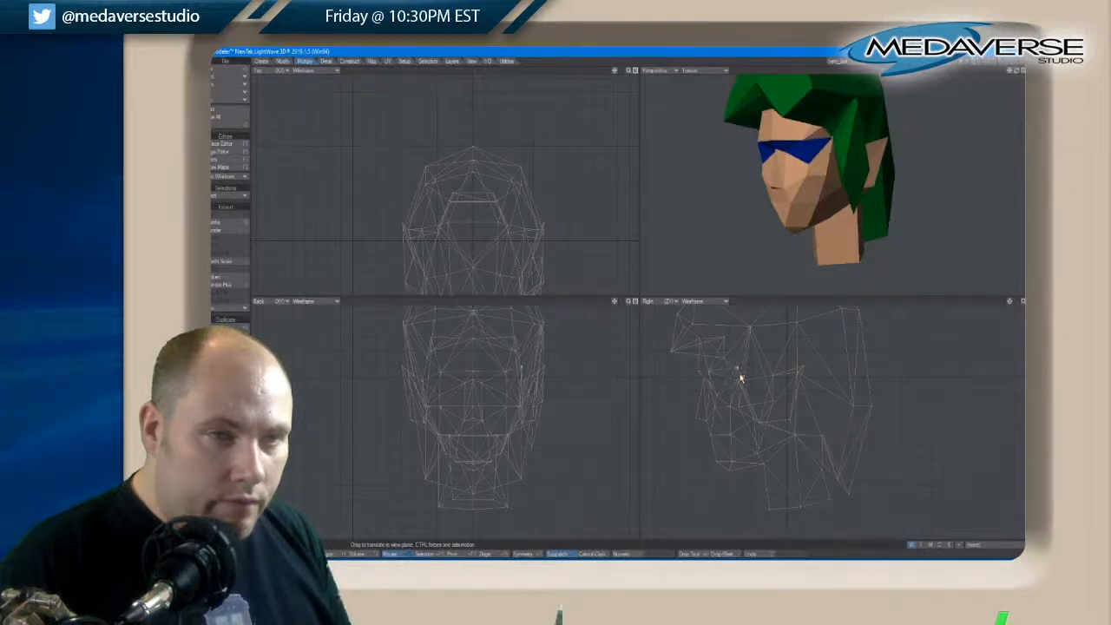
Check the side hair up close and merge its coincident points using the Automatic range
{"action": "key", "text": "space"}
{"action": "left_click_drag", "start_coordinate": [1016, 71], "coordinate": [1017, 74]}
{"action": "scroll", "coordinate": [846, 105], "scroll_direction": "up", "scroll_amount": 4}
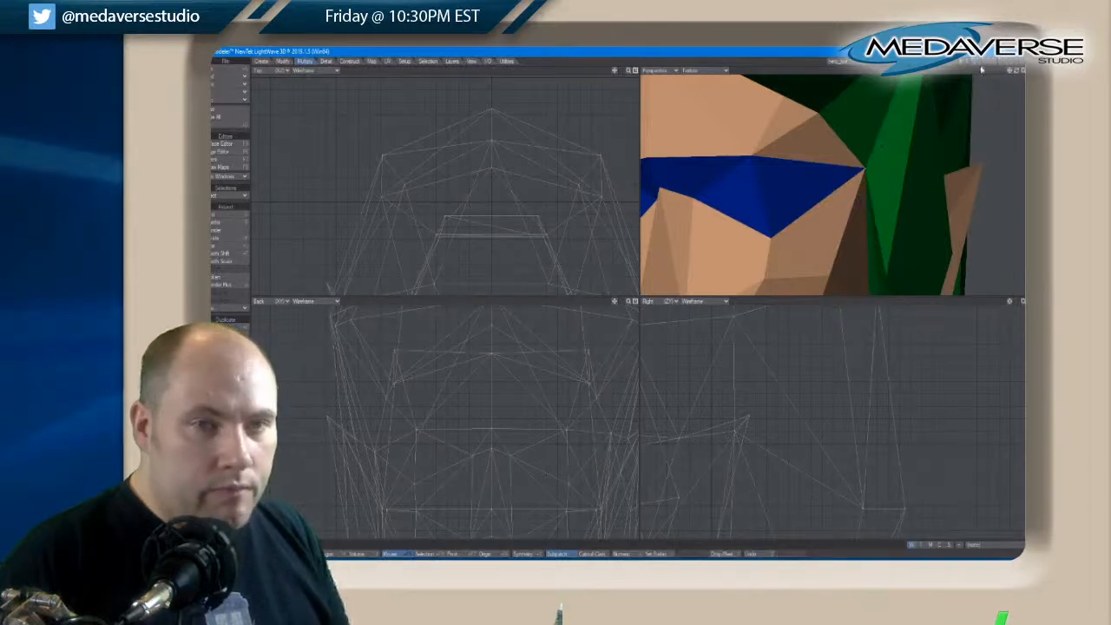
{"action": "left_click_drag", "start_coordinate": [1018, 70], "coordinate": [1019, 74]}
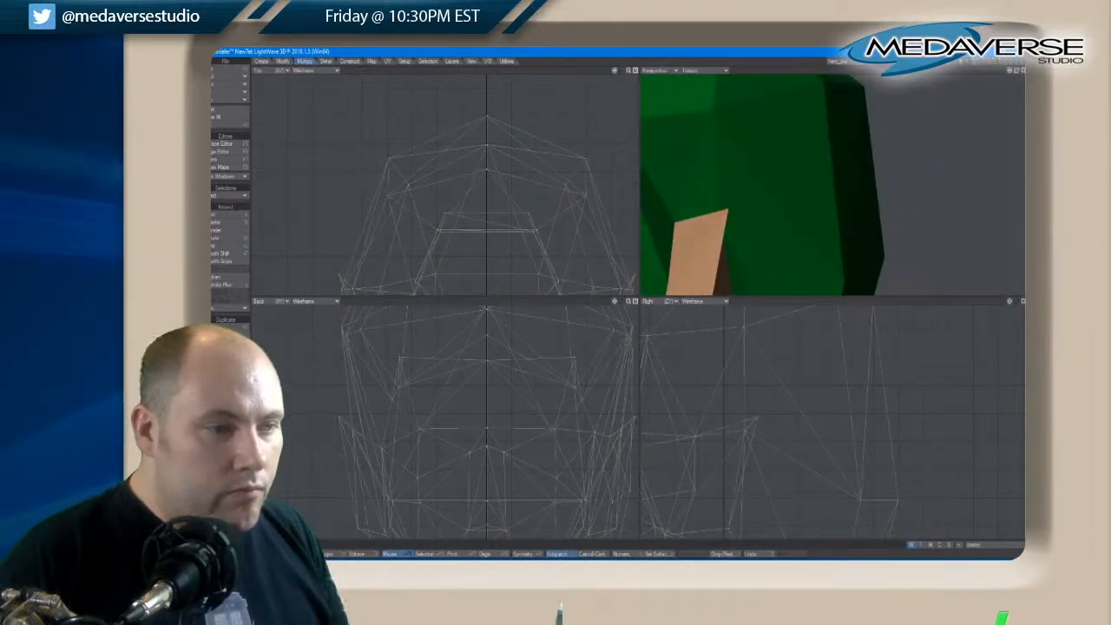
{"action": "key", "text": "space"}
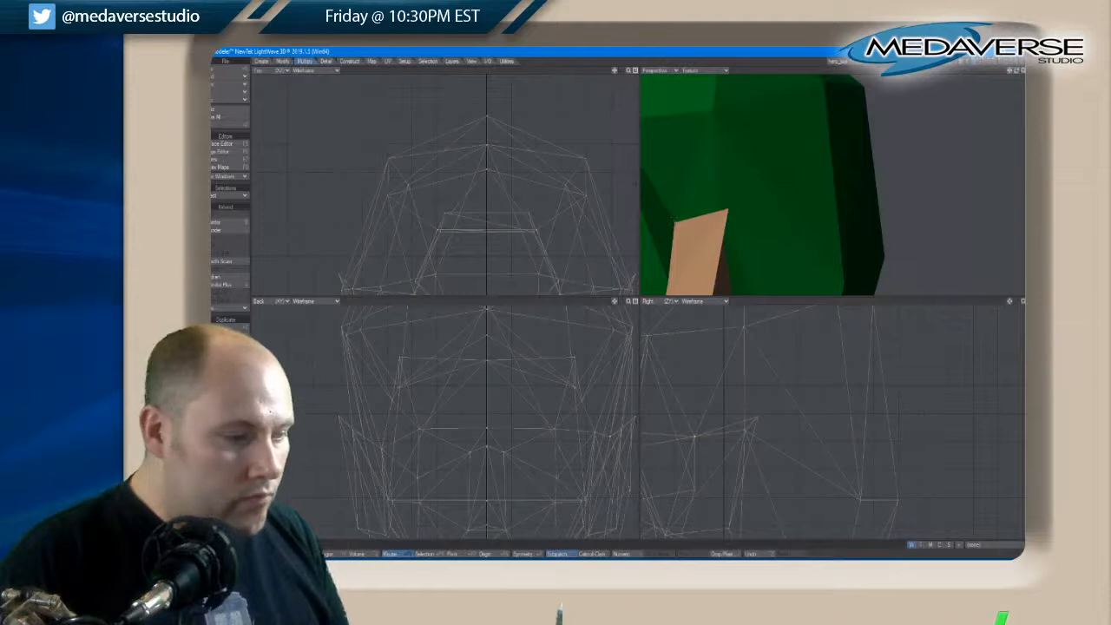
{"action": "key", "text": "space"}
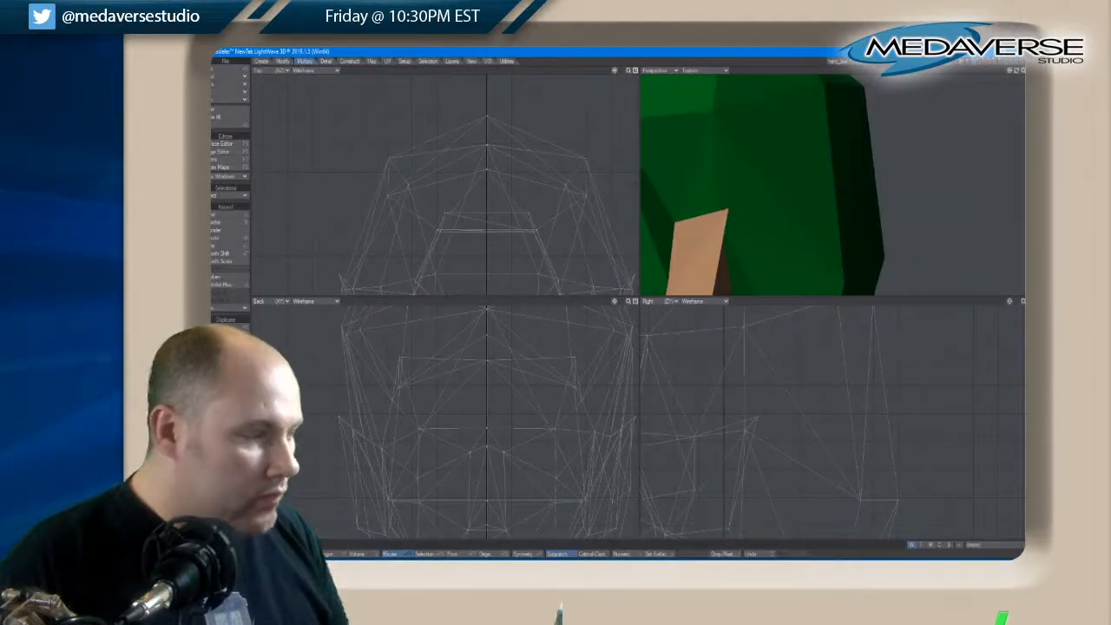
{"action": "left_click", "coordinate": [326, 62]}
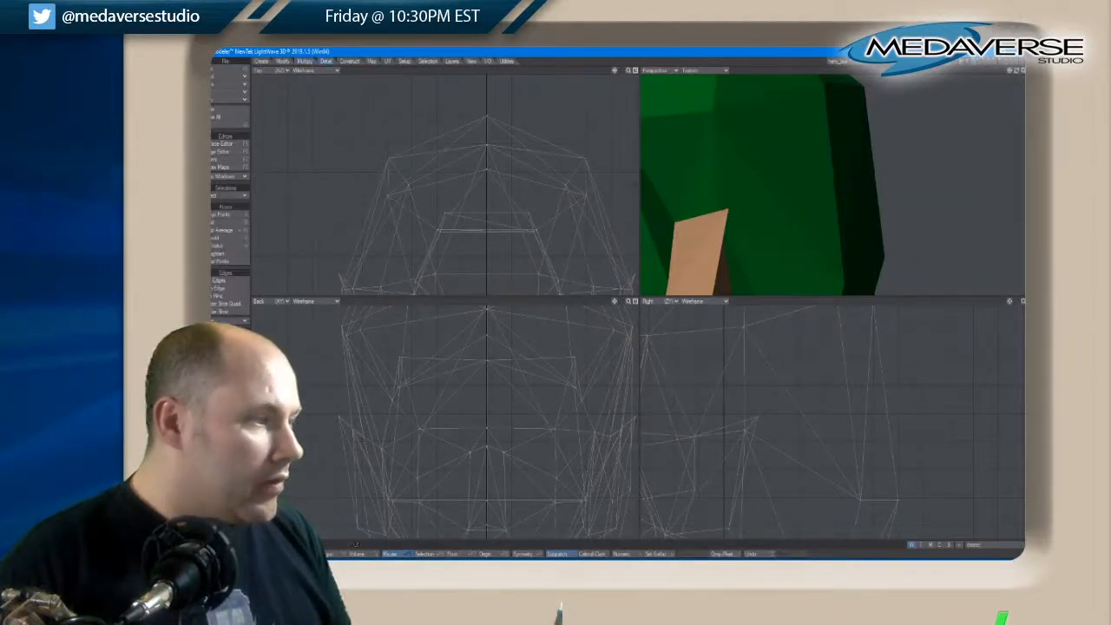
{"action": "left_click", "coordinate": [227, 214]}
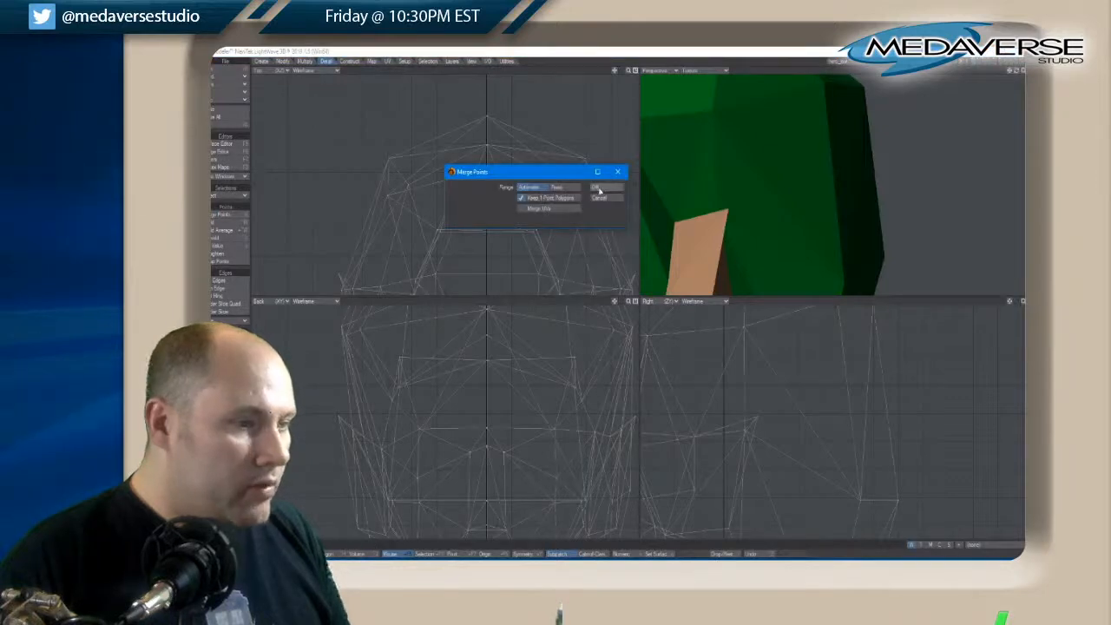
{"action": "left_click", "coordinate": [598, 188]}
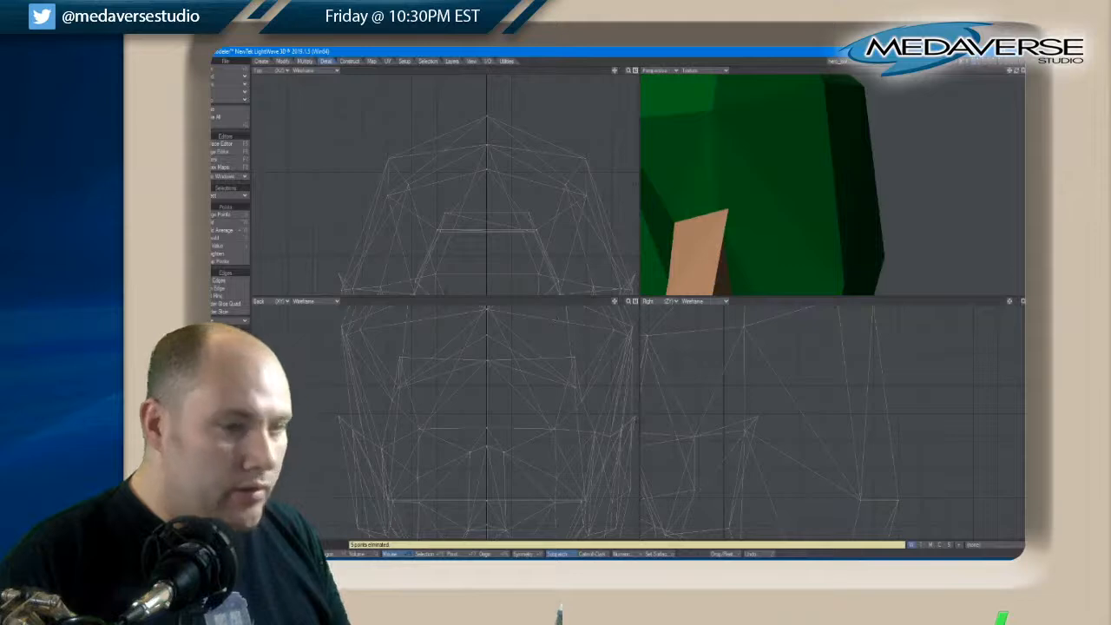
Reposition the point on the lower front edge of the side hair lock to refine its outline
{"action": "left_click_drag", "start_coordinate": [1012, 72], "coordinate": [1017, 73]}
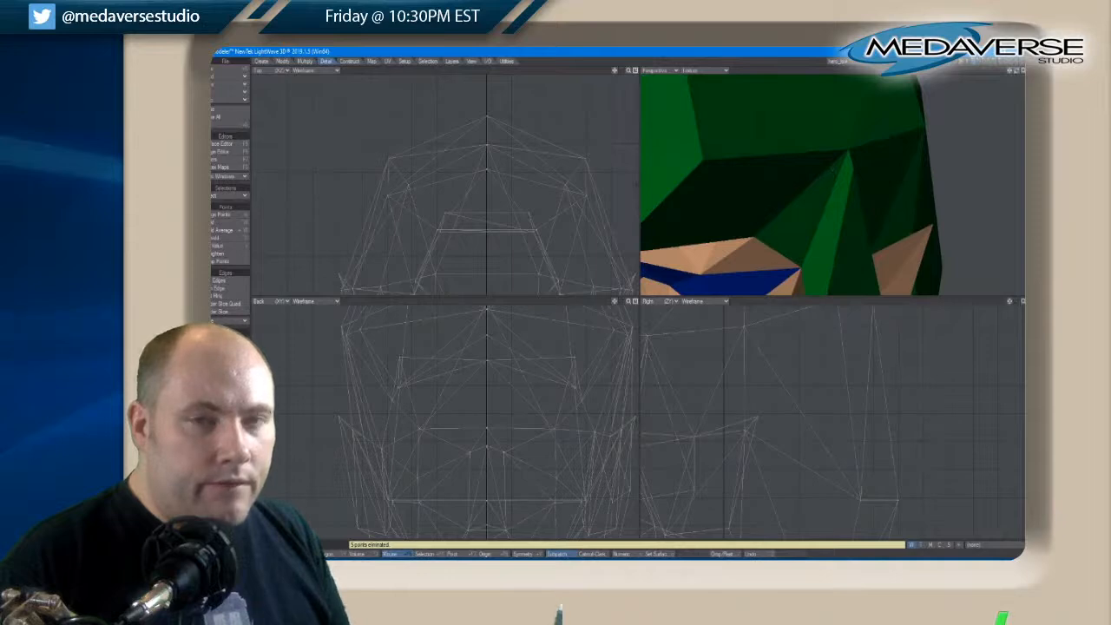
{"action": "left_click_drag", "start_coordinate": [1019, 76], "coordinate": [1007, 75]}
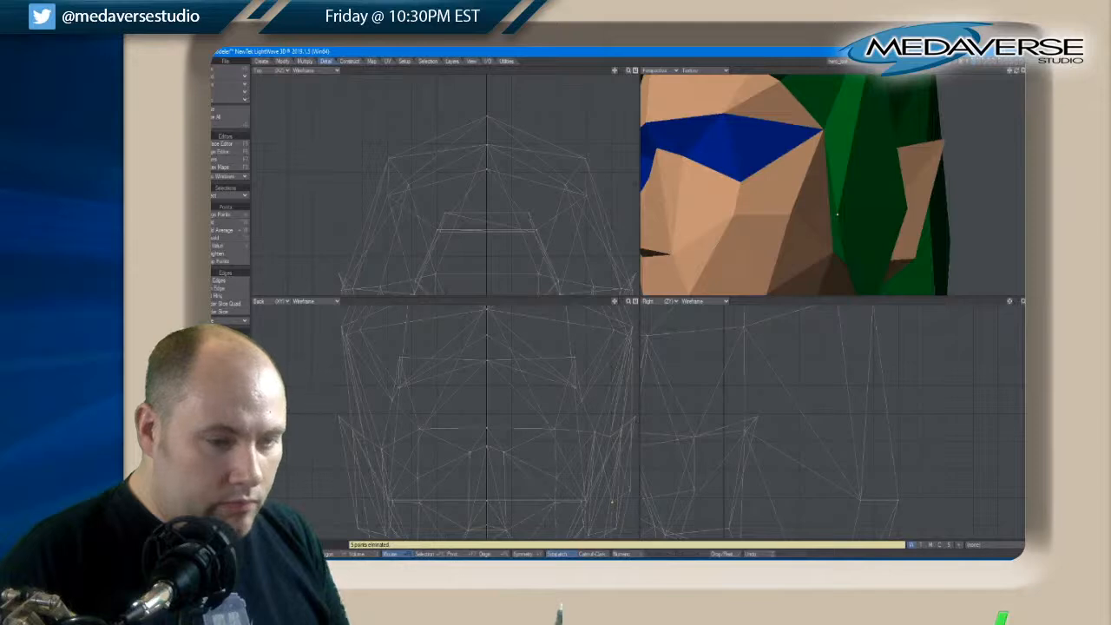
{"action": "key", "text": "a"}
{"action": "key", "text": "t"}
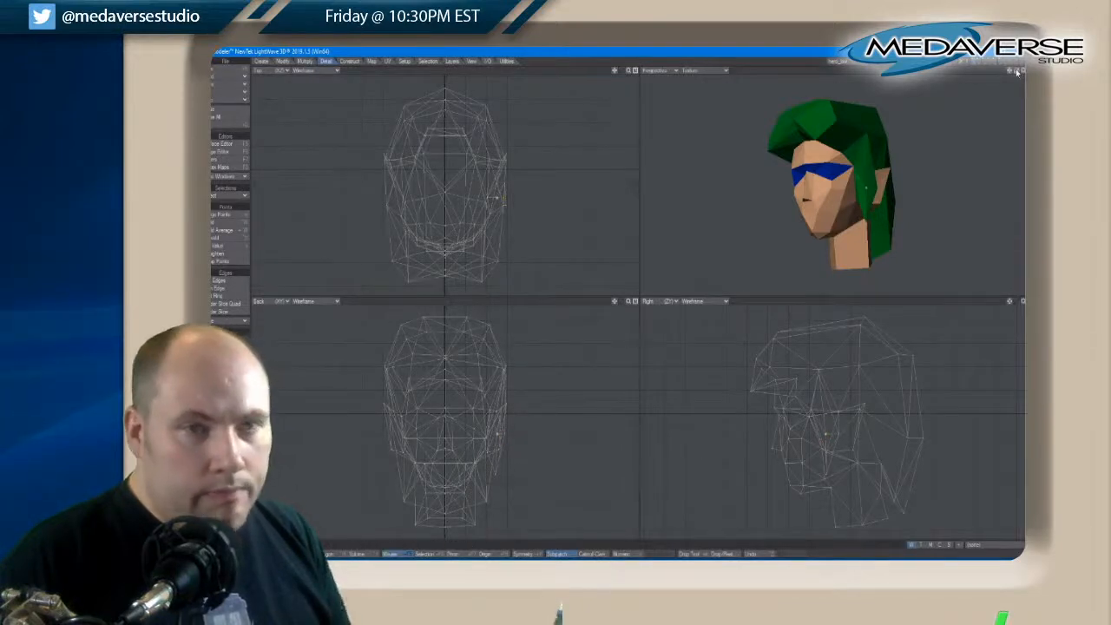
{"action": "left_click_drag", "start_coordinate": [1016, 71], "coordinate": [1011, 73]}
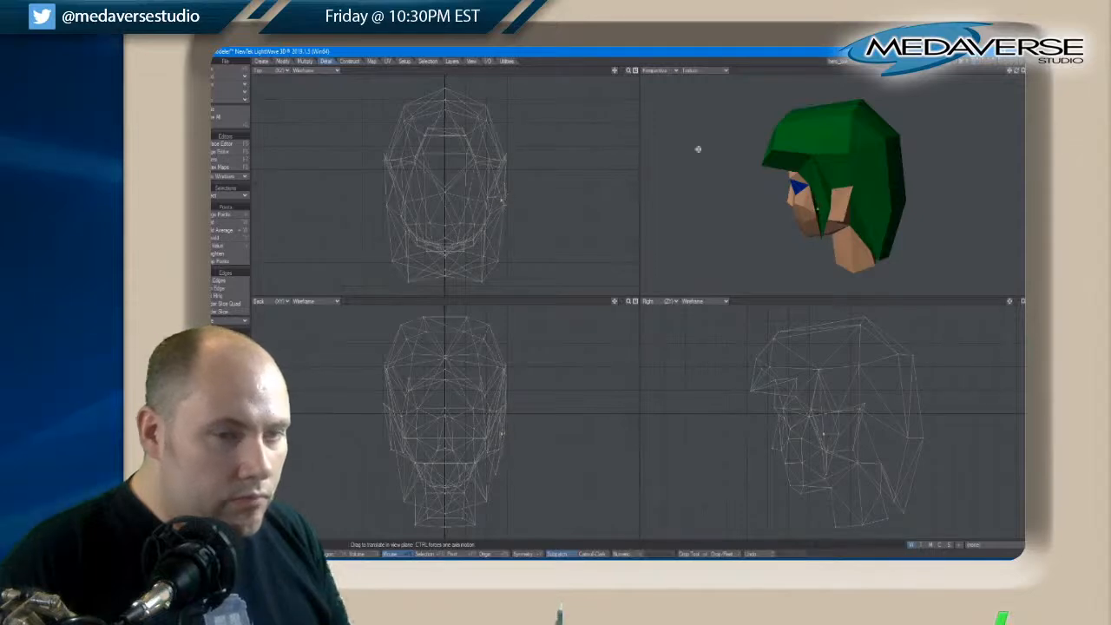
{"action": "left_click_drag", "start_coordinate": [1011, 72], "coordinate": [1017, 72]}
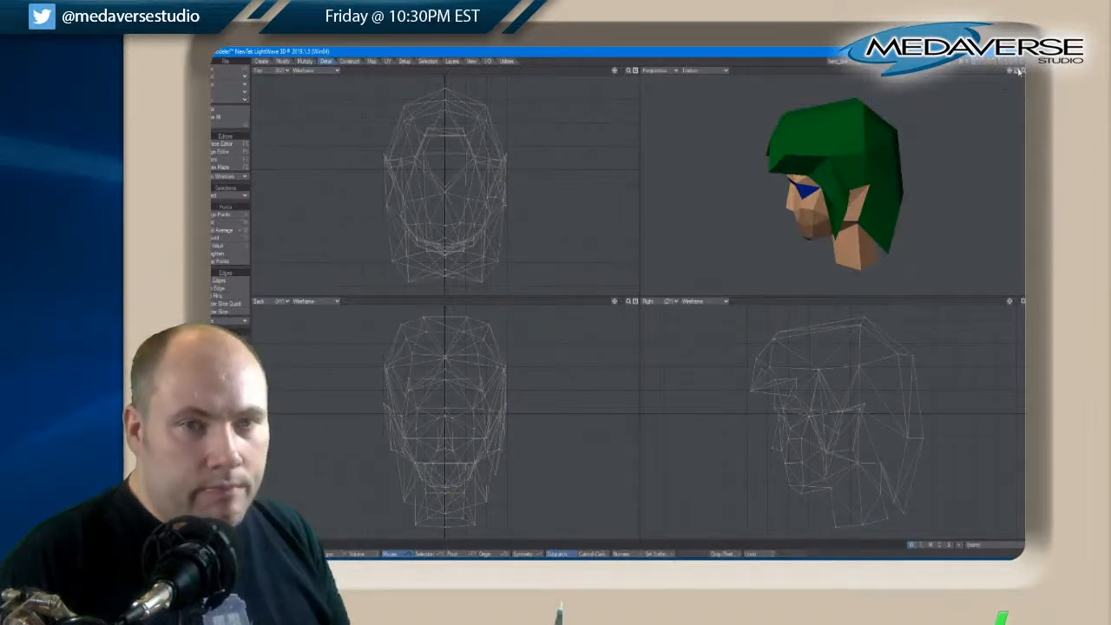
Select the points on the half of the head without the new side lock and delete them
{"action": "left_click_drag", "start_coordinate": [1019, 72], "coordinate": [1018, 73]}
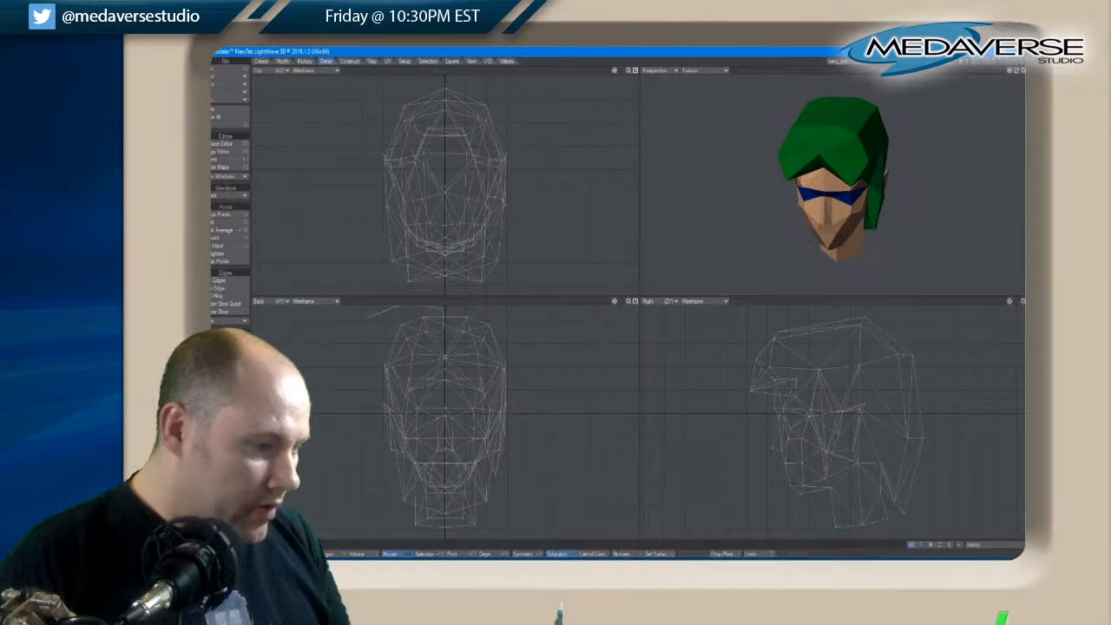
{"action": "right_click_drag", "start_coordinate": [443, 325], "coordinate": [442, 358]}
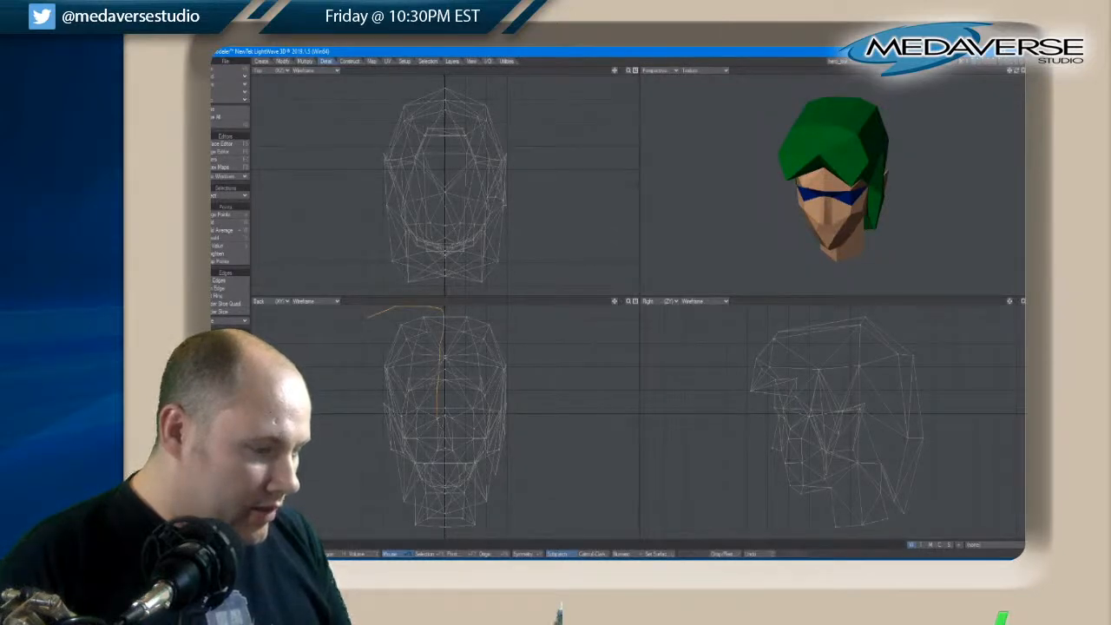
{"action": "right_click_drag", "start_coordinate": [367, 317], "coordinate": [361, 303]}
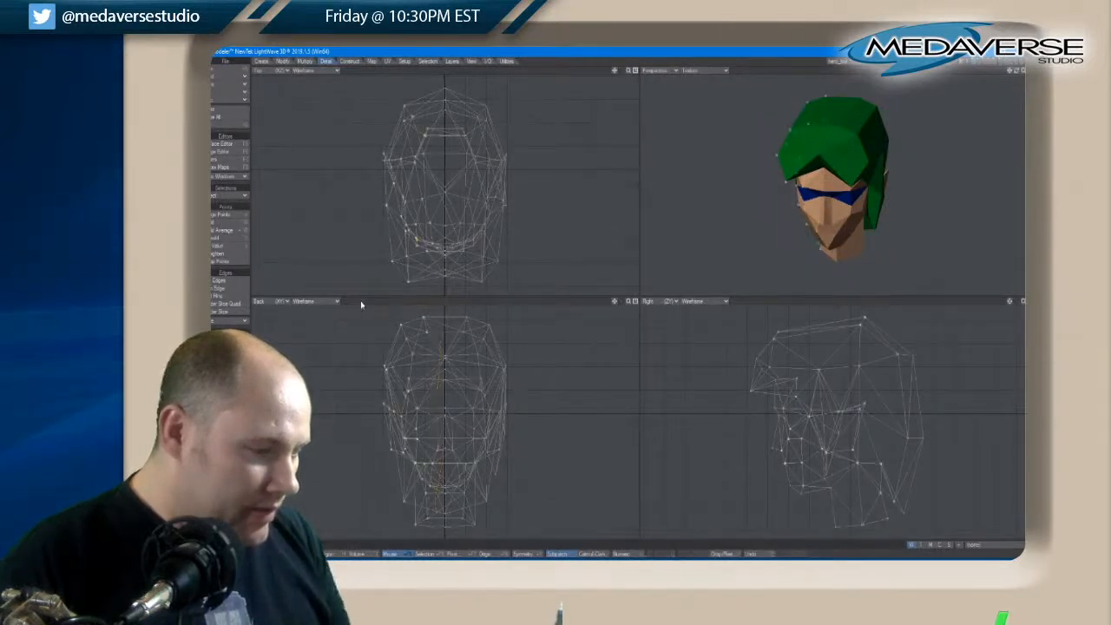
{"action": "key", "text": "Delete"}
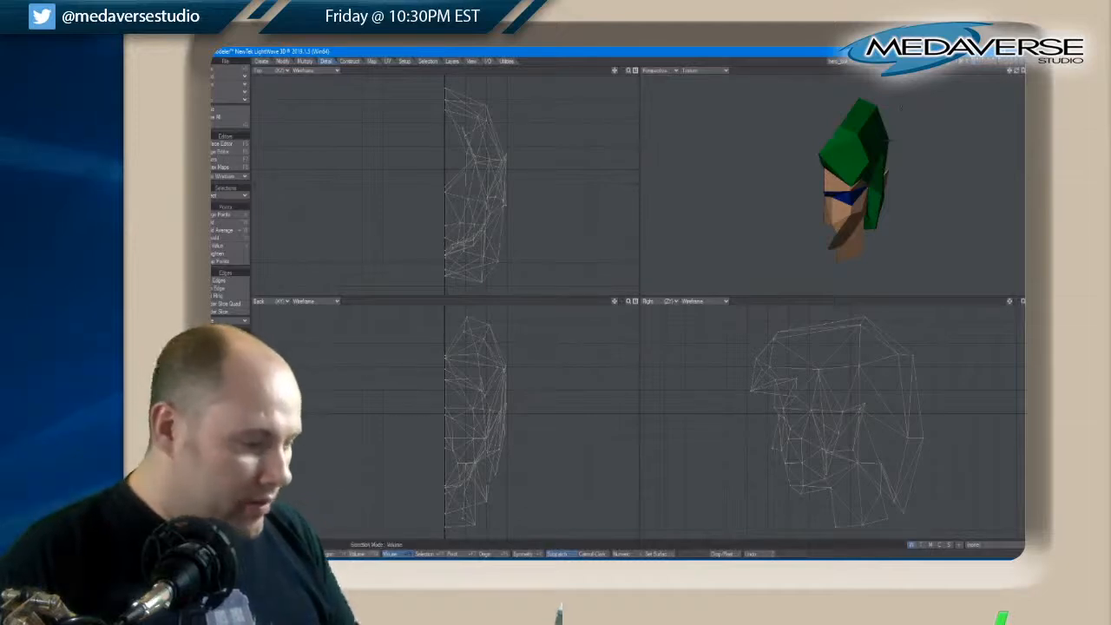
Mirror all polygons of the remaining half across the head's vertical centre line and clear the selection
{"action": "mouse_move", "coordinate": [375, 406]}
{"action": "right_mouse_down"}
{"action": "mouse_move", "coordinate": [521, 272]}
{"action": "mouse_move", "coordinate": [345, 408]}
{"action": "mouse_move", "coordinate": [358, 369]}
{"action": "right_mouse_up"}
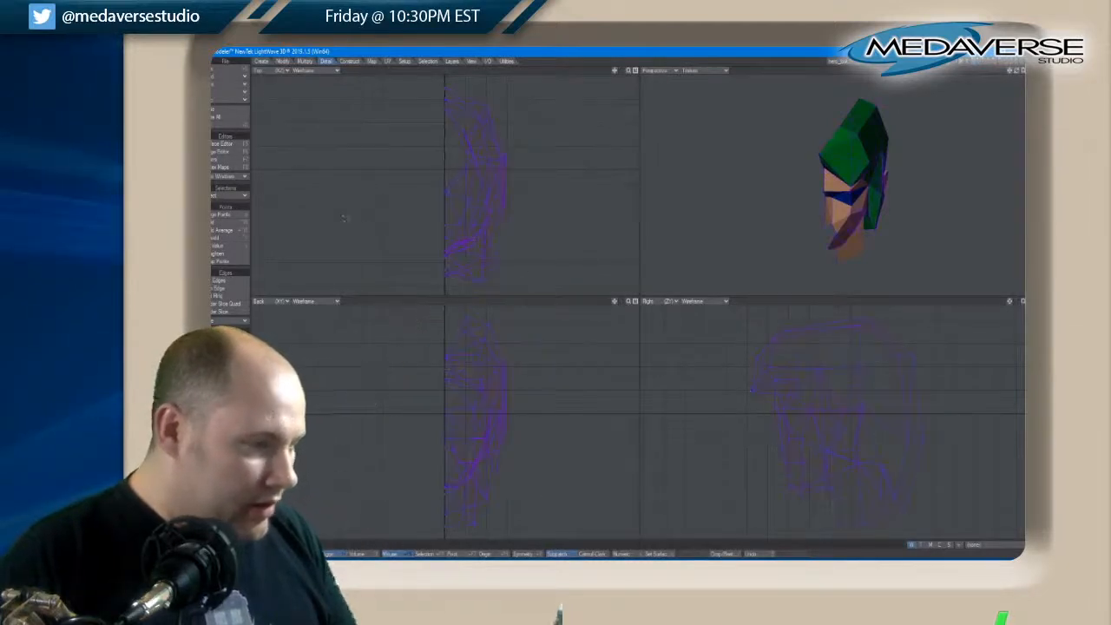
{"action": "left_click", "coordinate": [304, 61]}
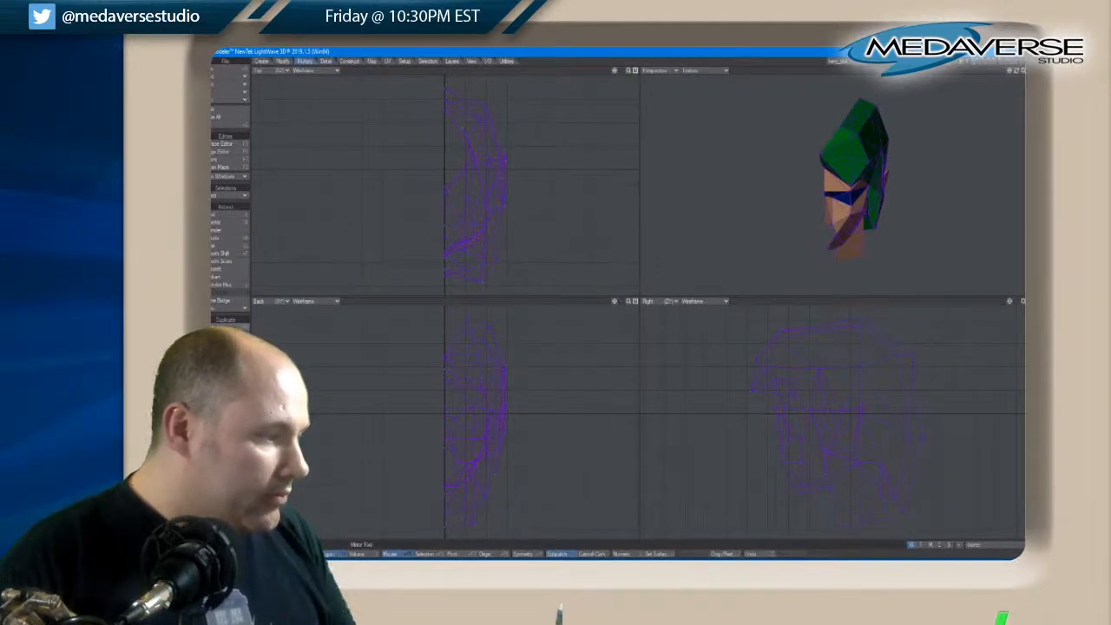
{"action": "left_click", "coordinate": [228, 335]}
{"action": "left_click", "coordinate": [441, 412]}
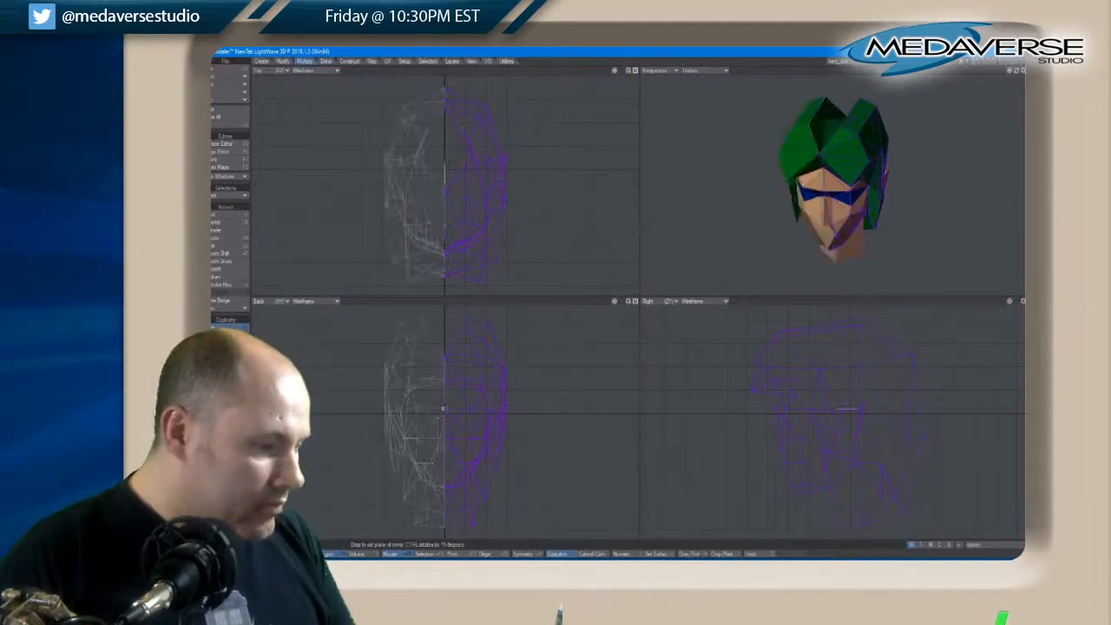
{"action": "key", "text": "space"}
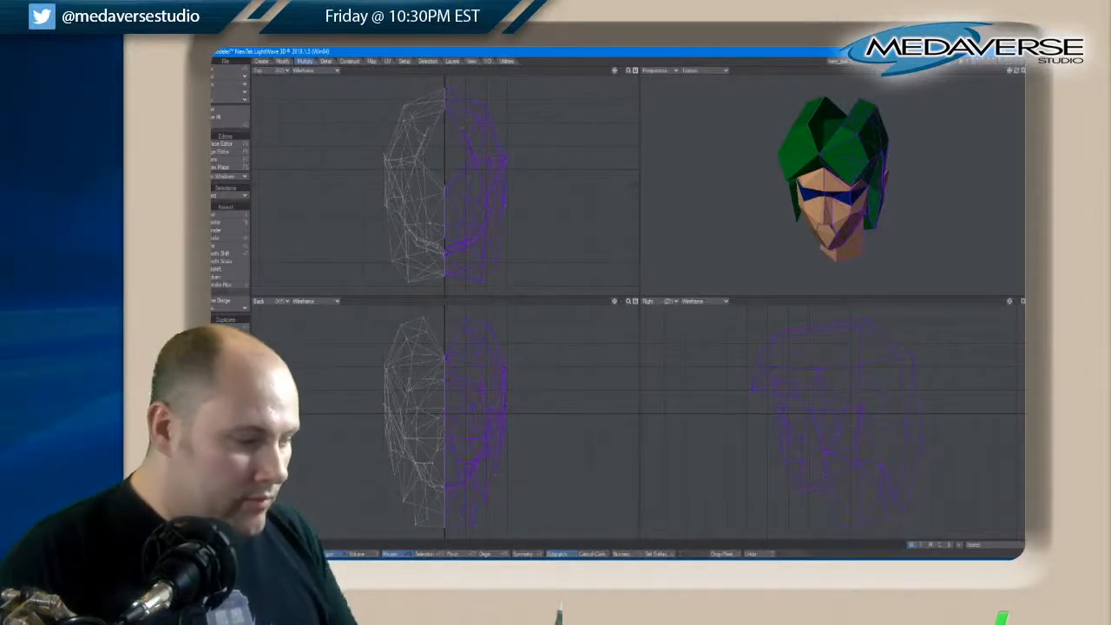
{"action": "key", "text": "slash"}
Merge the points of the mirrored head halves with the range set to Automatic
{"action": "left_click_drag", "start_coordinate": [1017, 74], "coordinate": [1017, 74]}
{"action": "left_click", "coordinate": [325, 61]}
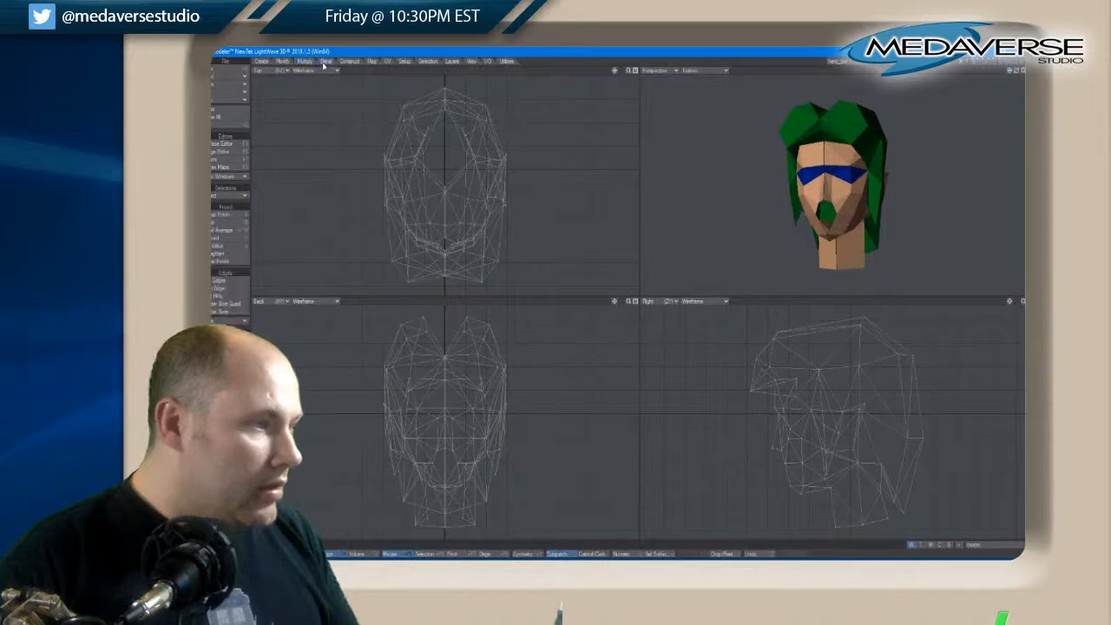
{"action": "left_click", "coordinate": [222, 215]}
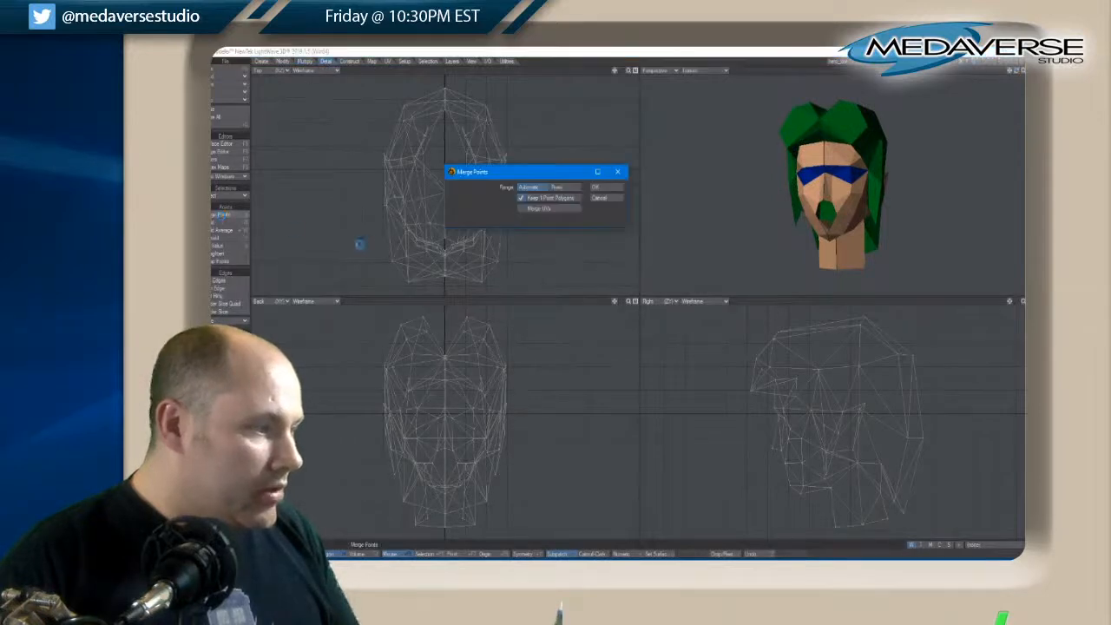
{"action": "left_click", "coordinate": [599, 185]}
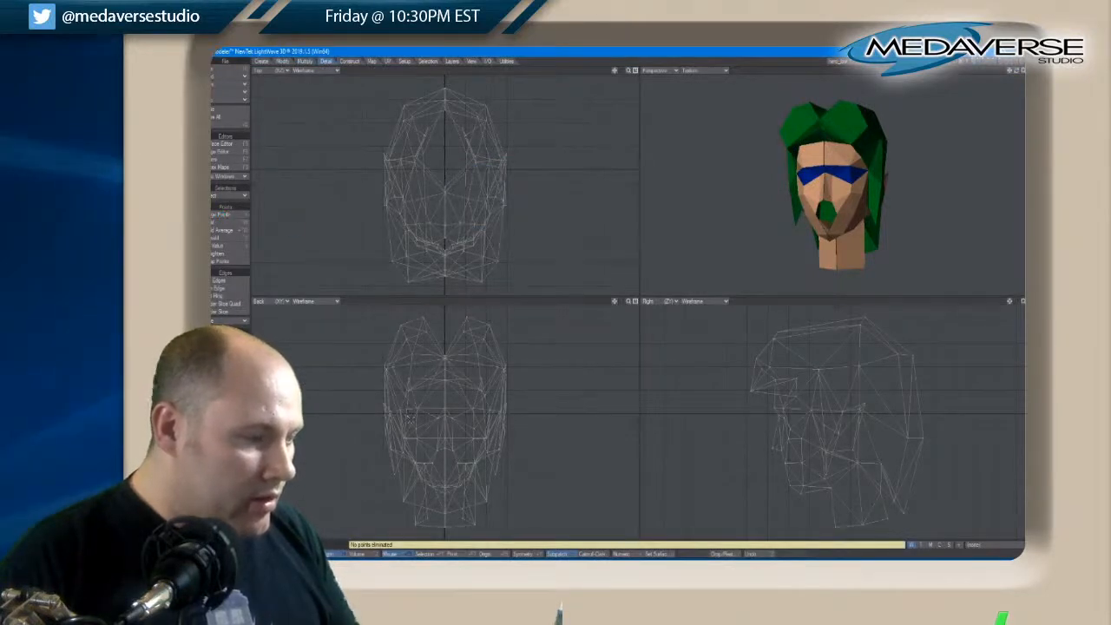
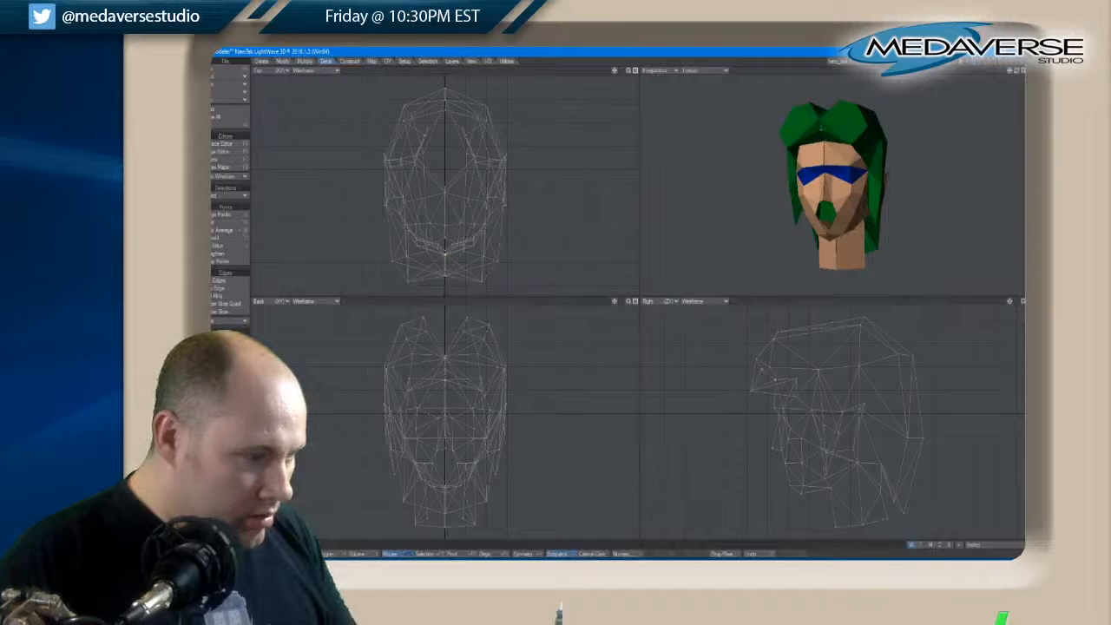
Select all points running along the vertical centre line of the mirrored head
{"action": "key", "text": "shift+a"}
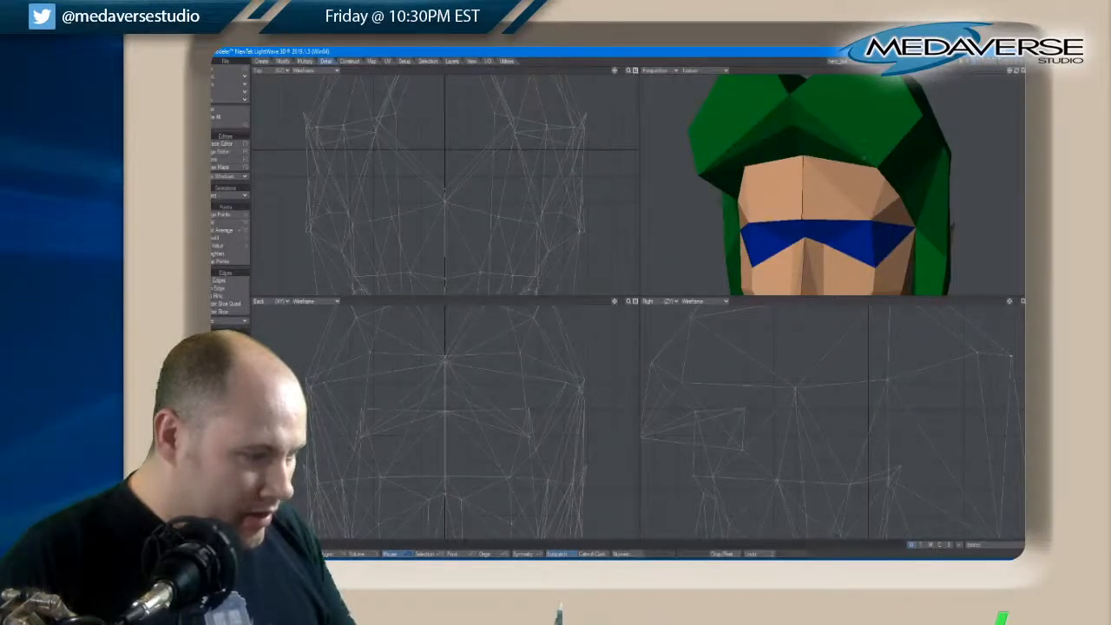
{"action": "key", "text": "a"}
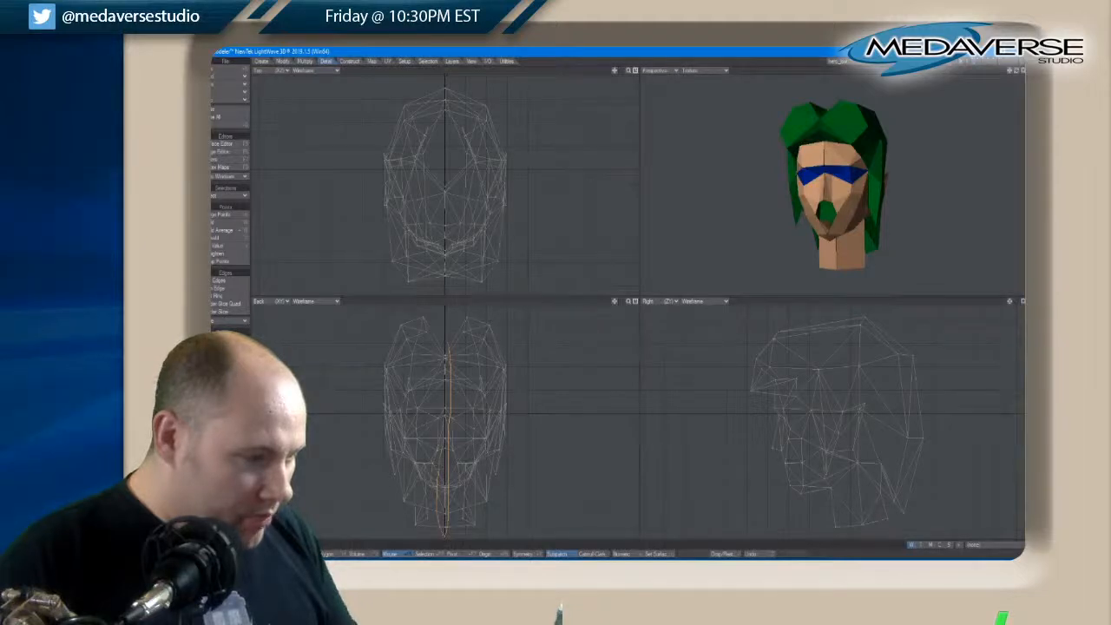
{"action": "right_click_drag", "start_coordinate": [442, 379], "coordinate": [445, 348]}
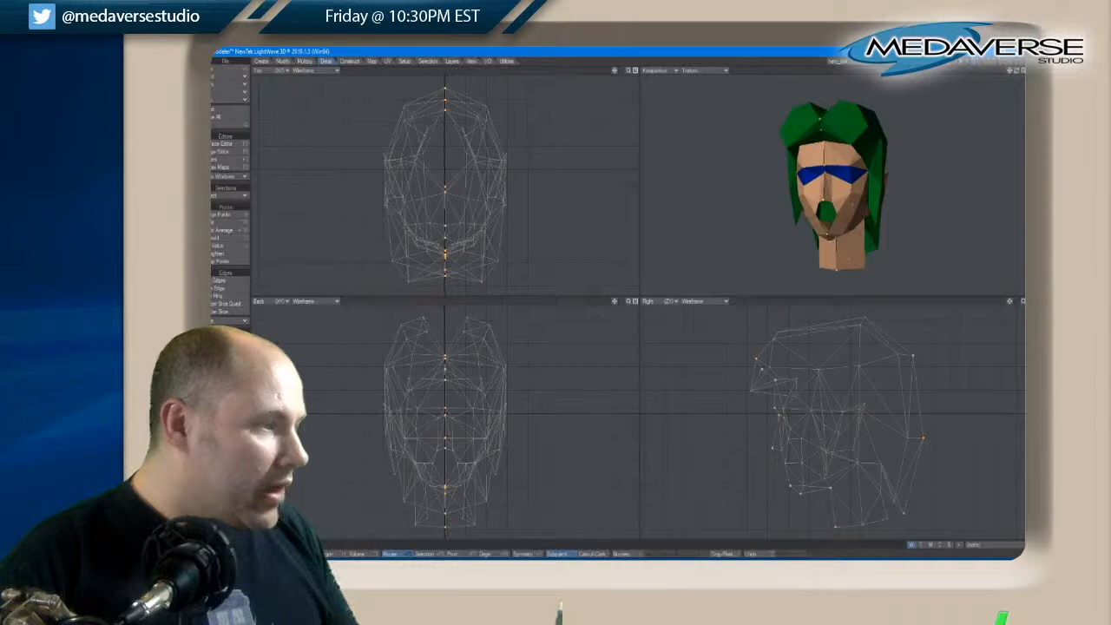
{"action": "left_click", "coordinate": [283, 61]}
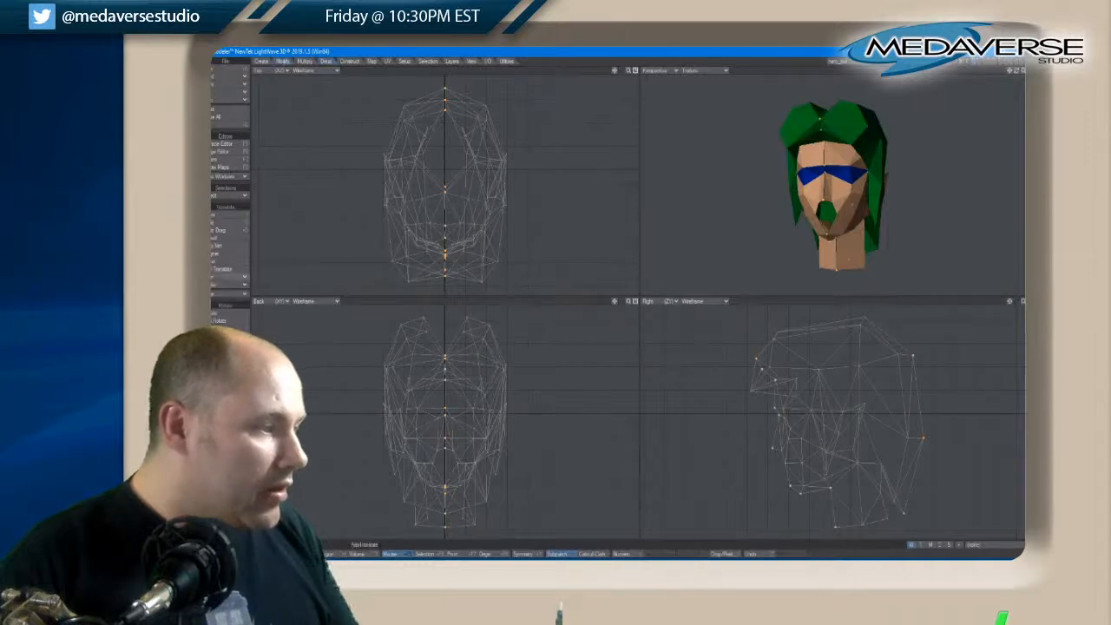
{"action": "left_click", "coordinate": [217, 278]}
{"action": "left_click", "coordinate": [216, 281]}
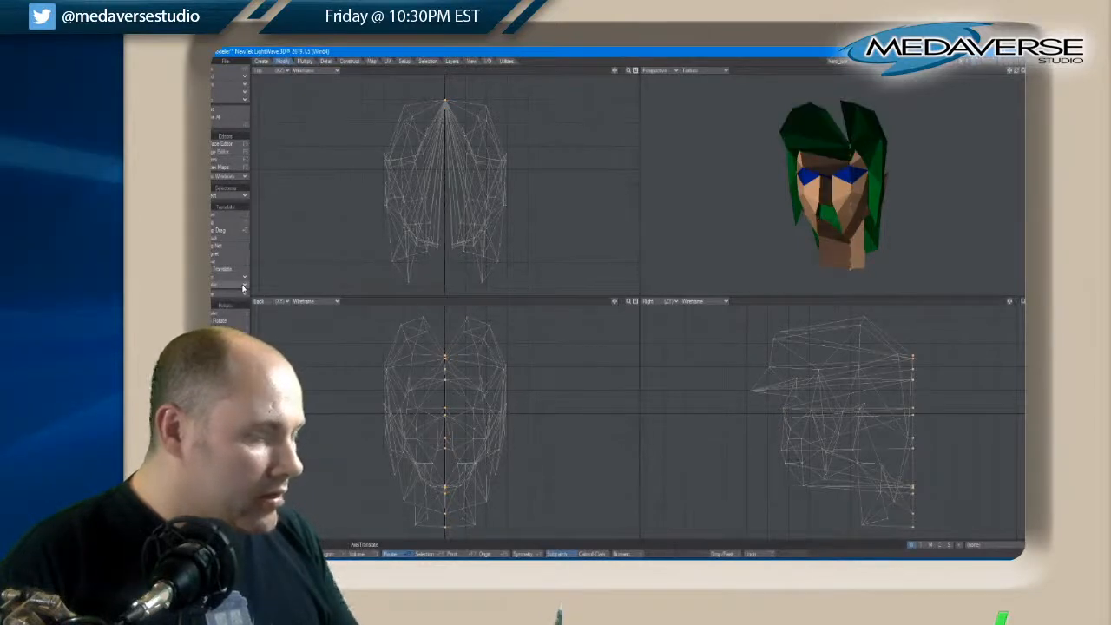
{"action": "key", "text": "ctrl+z"}
Align the selected centre-line points to the last point's X coordinate
{"action": "left_click", "coordinate": [245, 284]}
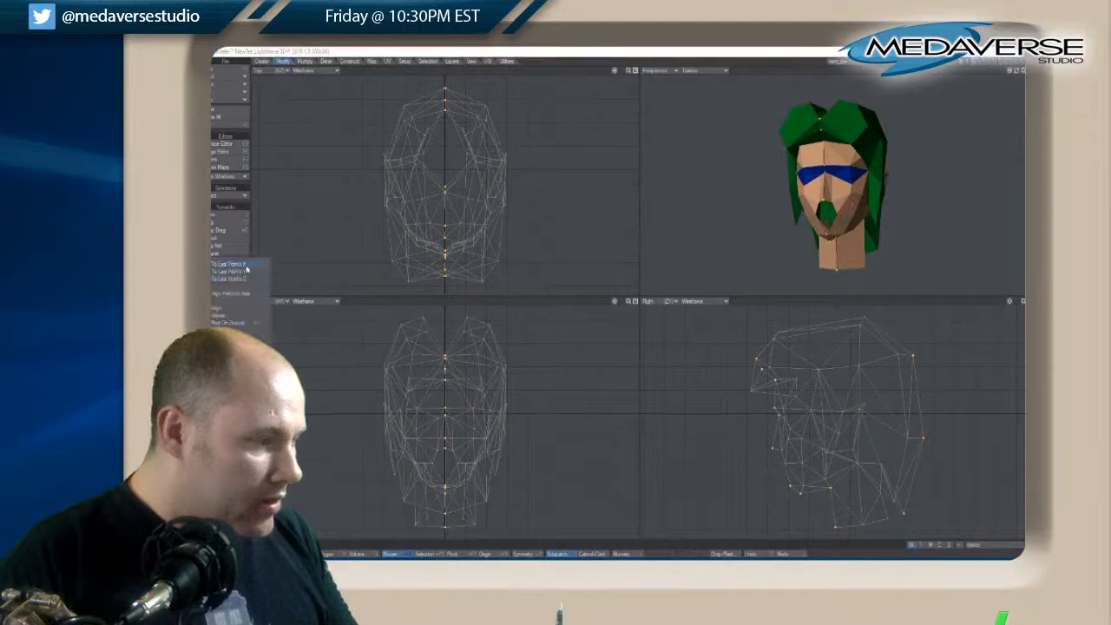
{"action": "left_click", "coordinate": [246, 266]}
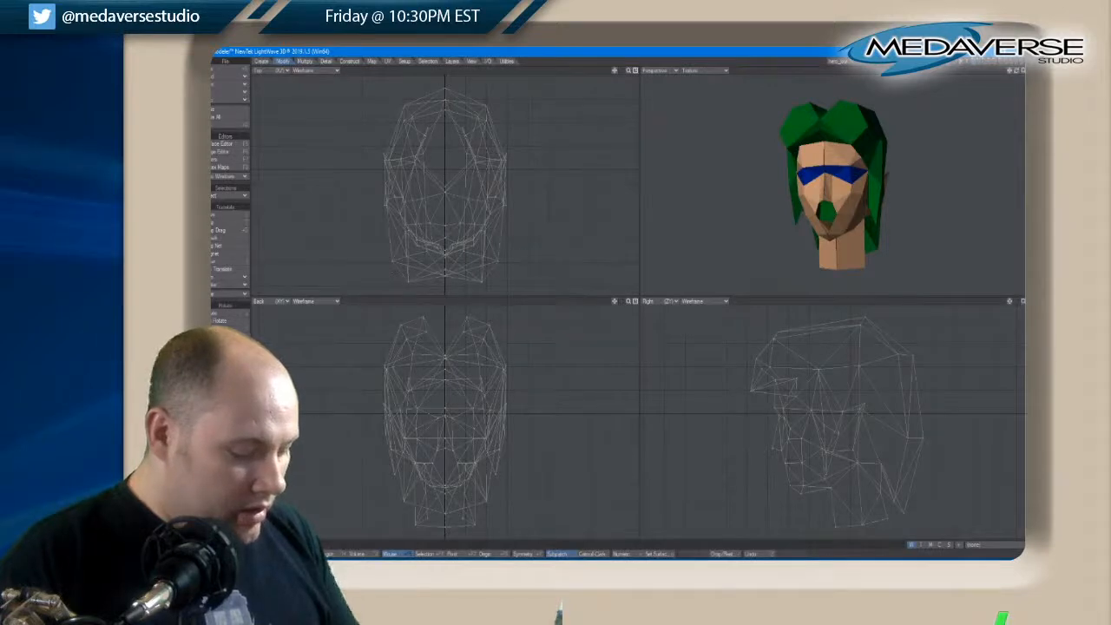
Select the one-vertex and two-vertex polygons by their statistics and delete them
{"action": "key", "text": "w"}
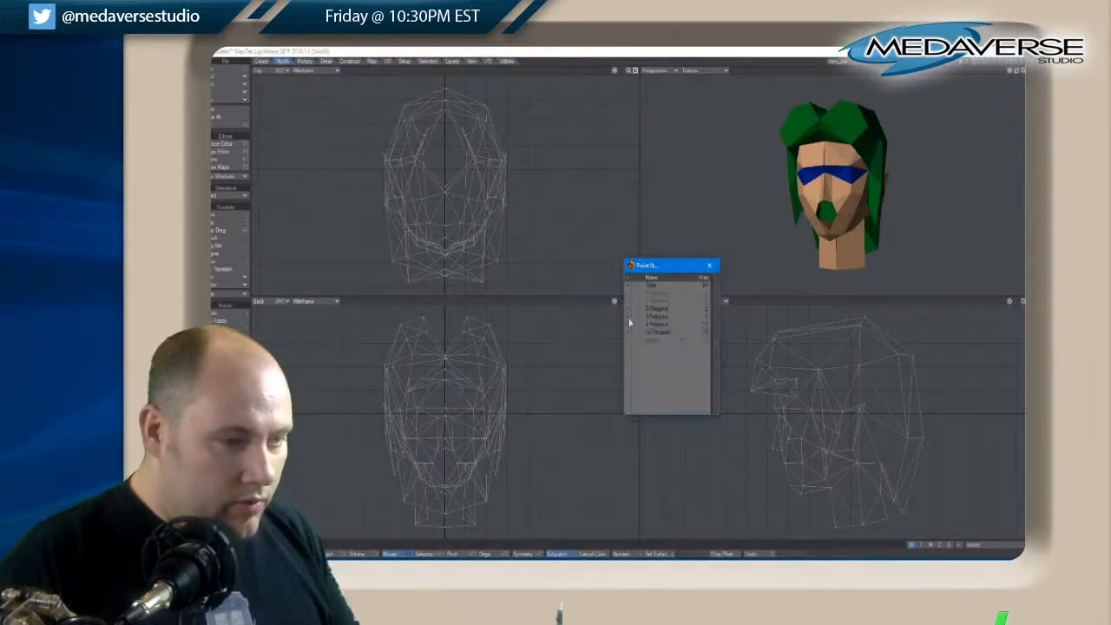
{"action": "left_click", "coordinate": [335, 554]}
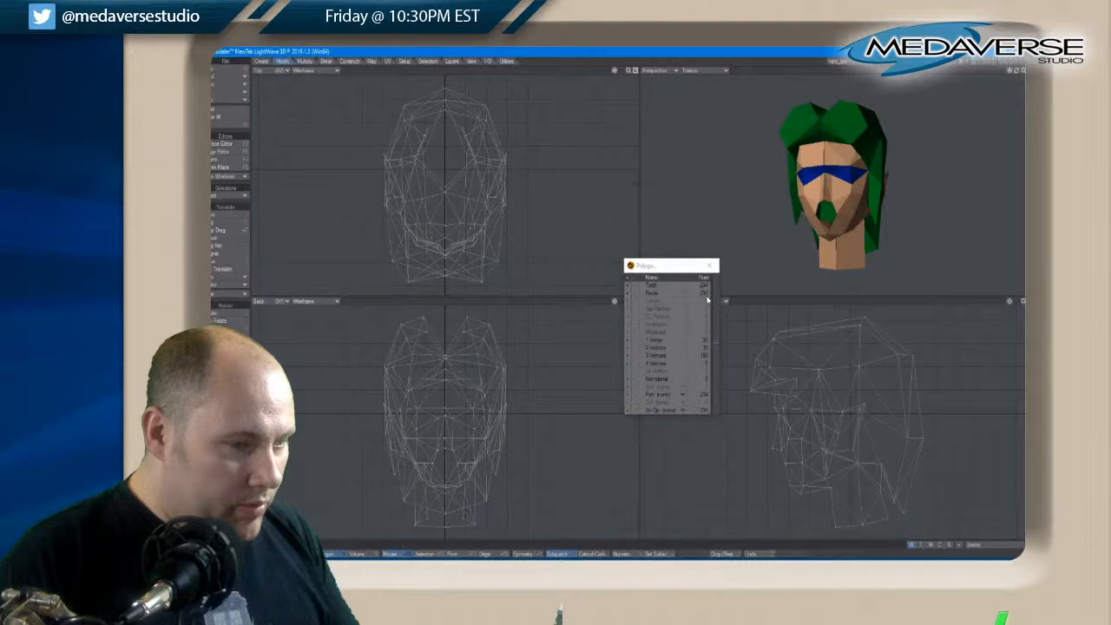
{"action": "left_click", "coordinate": [628, 346]}
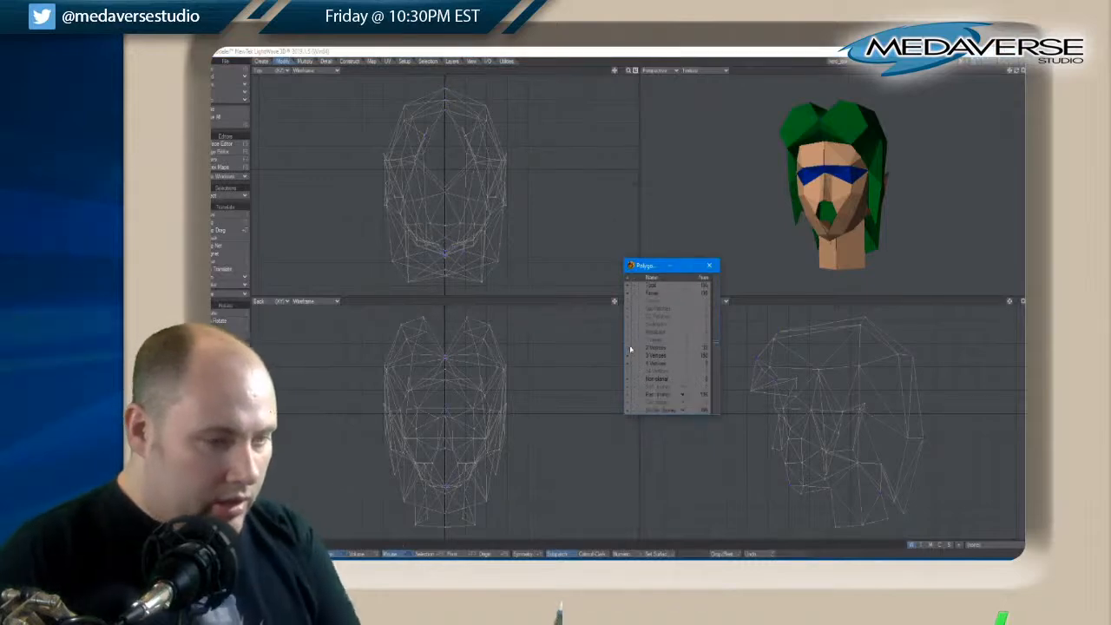
{"action": "left_click", "coordinate": [628, 348]}
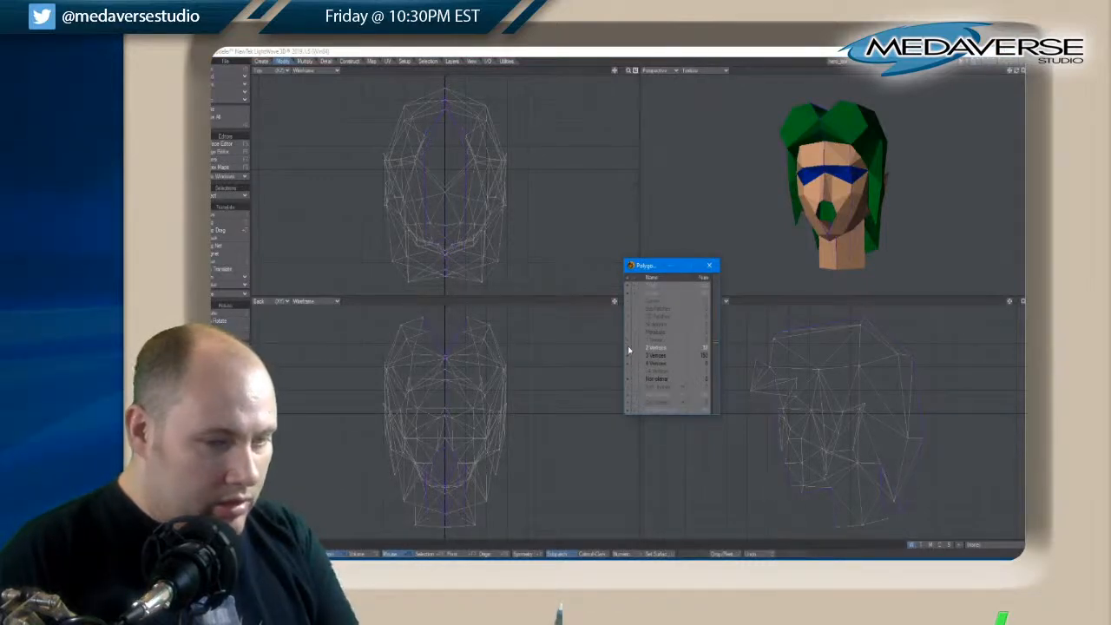
{"action": "left_click", "coordinate": [628, 348]}
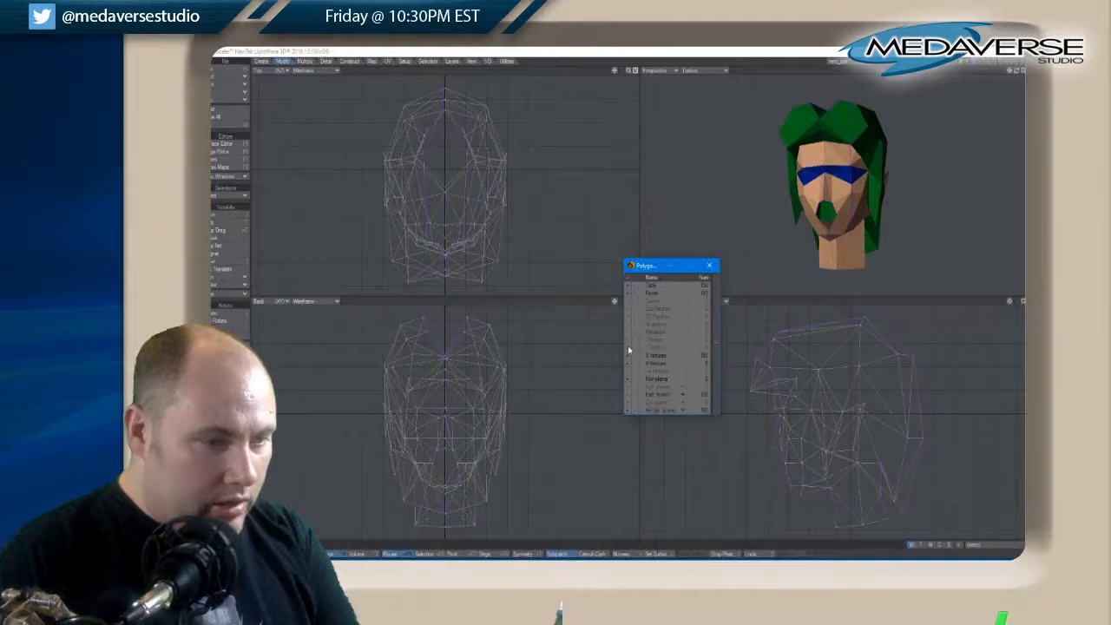
Select the four-vertex polygons by their statistics, convert them to triangles and clear the selection
{"action": "left_click", "coordinate": [627, 365]}
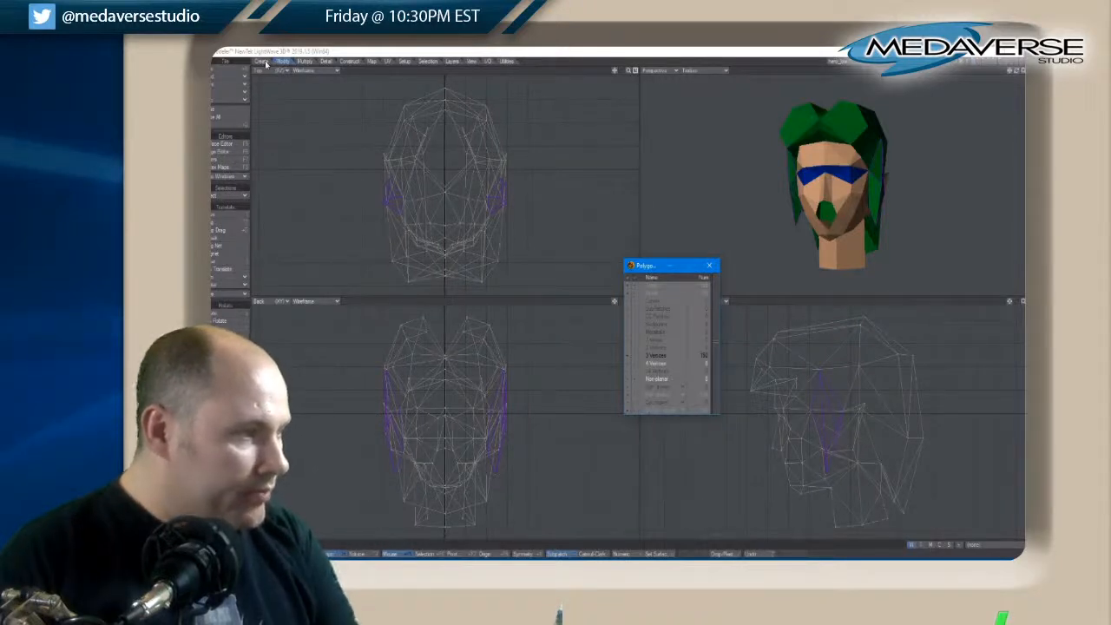
{"action": "left_click", "coordinate": [303, 62]}
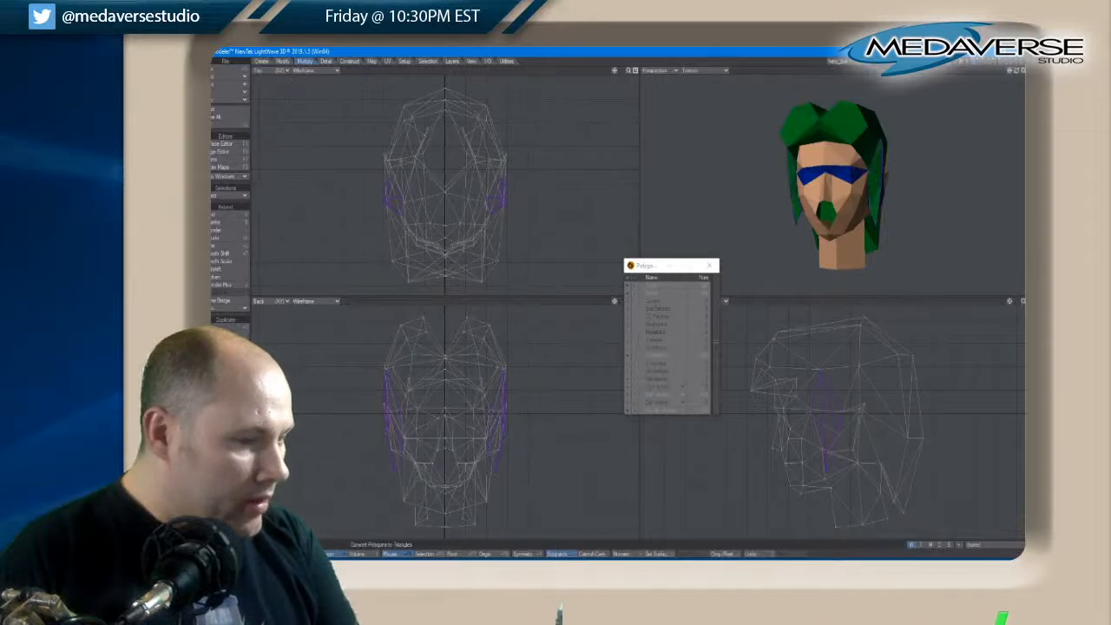
{"action": "key", "text": "slash"}
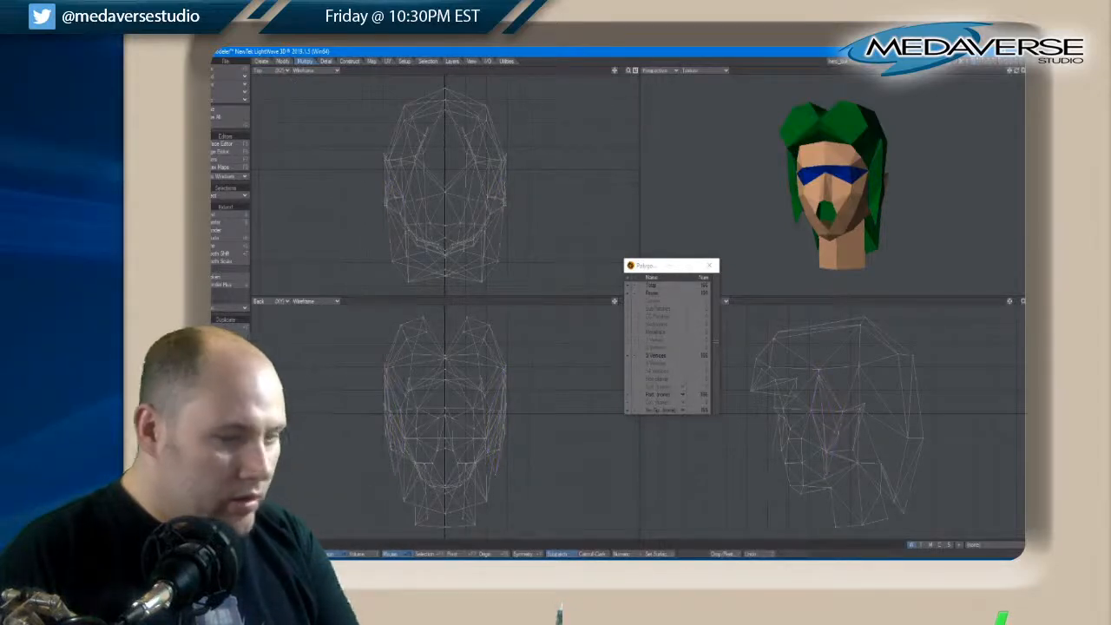
Create polygons from the border points beneath the nose to close the nose's underside and the gap directly below it
{"action": "left_click_drag", "start_coordinate": [1019, 73], "coordinate": [1016, 73]}
{"action": "key", "text": "space"}
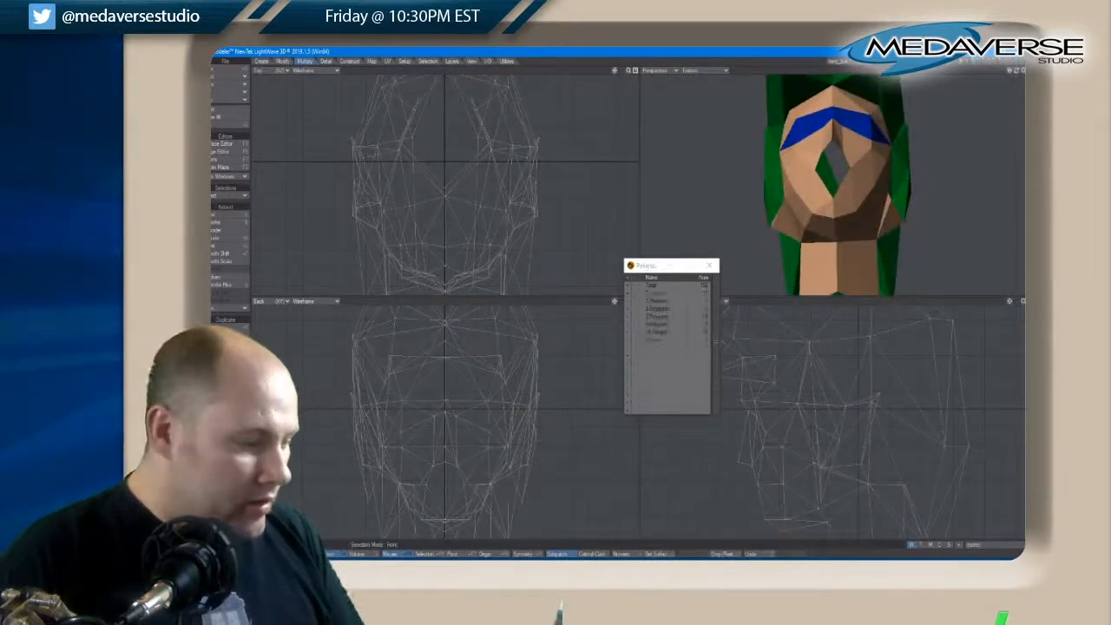
{"action": "key", "text": "space"}
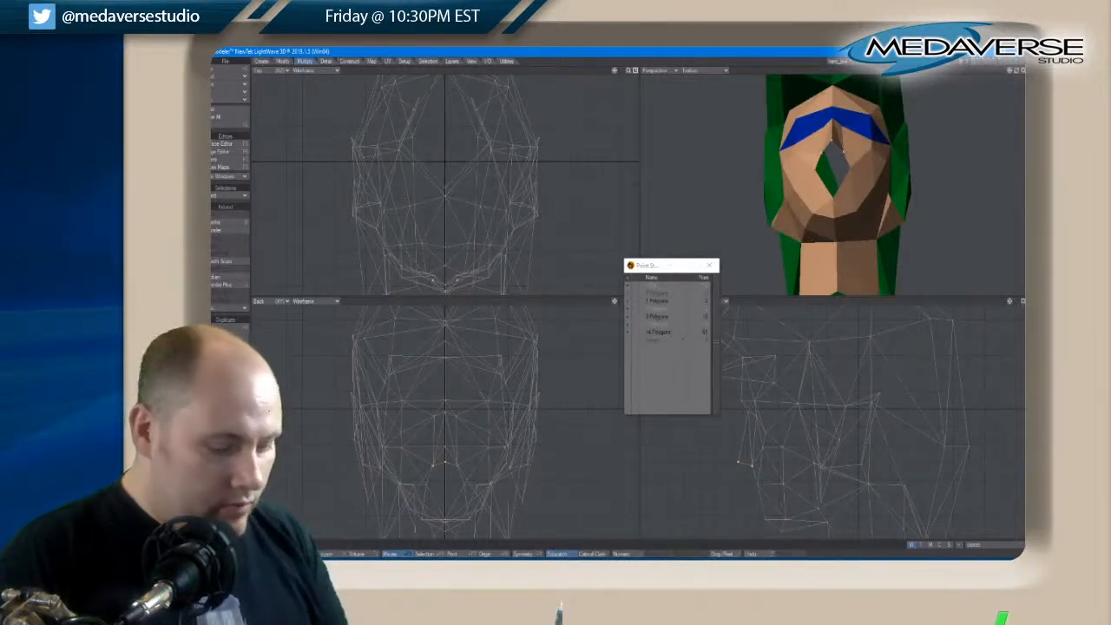
{"action": "key", "text": "space"}
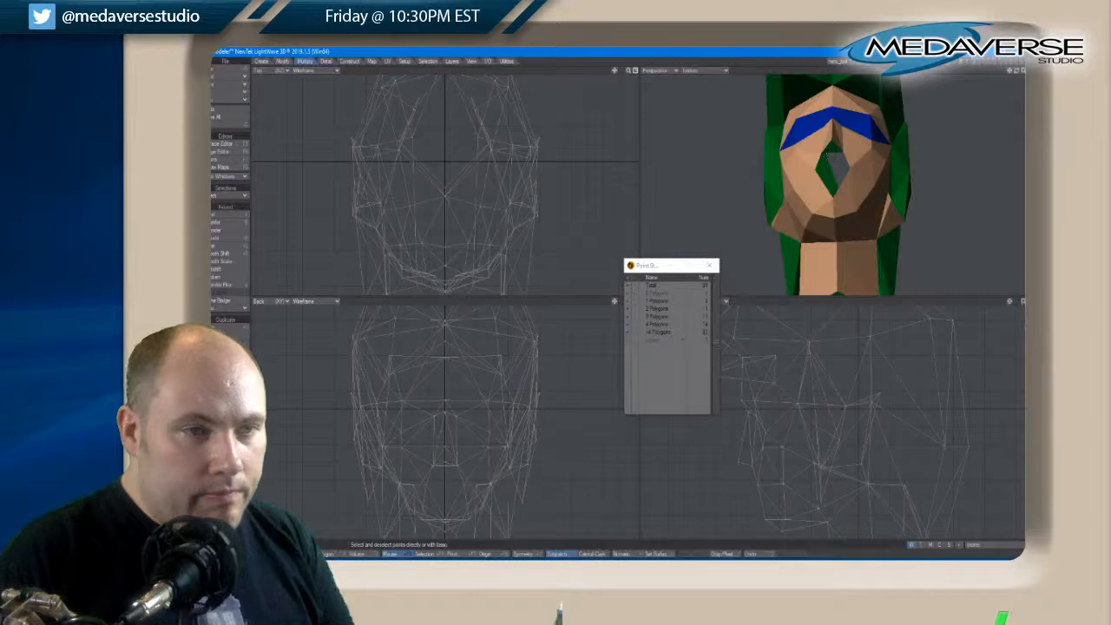
{"action": "left_click", "coordinate": [818, 155]}
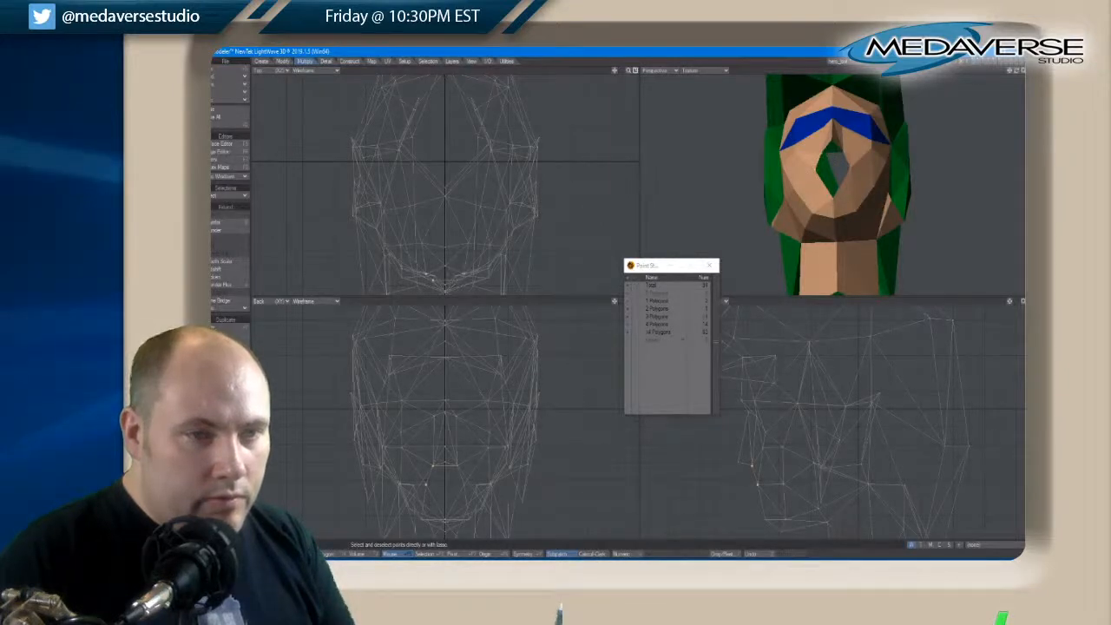
{"action": "left_click", "coordinate": [850, 165]}
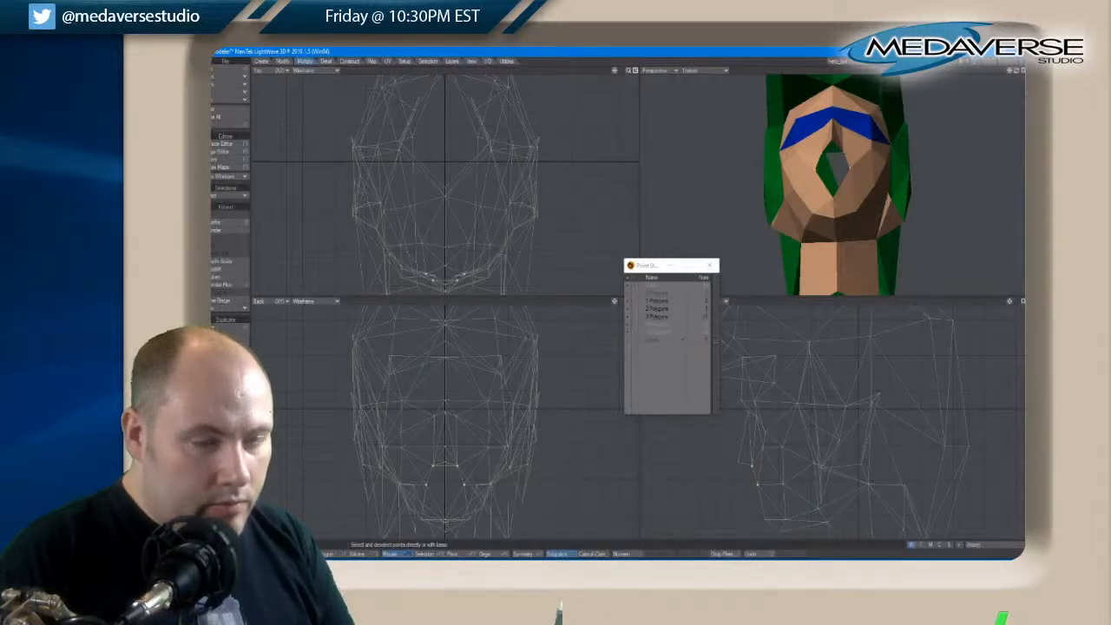
{"action": "key", "text": "p"}
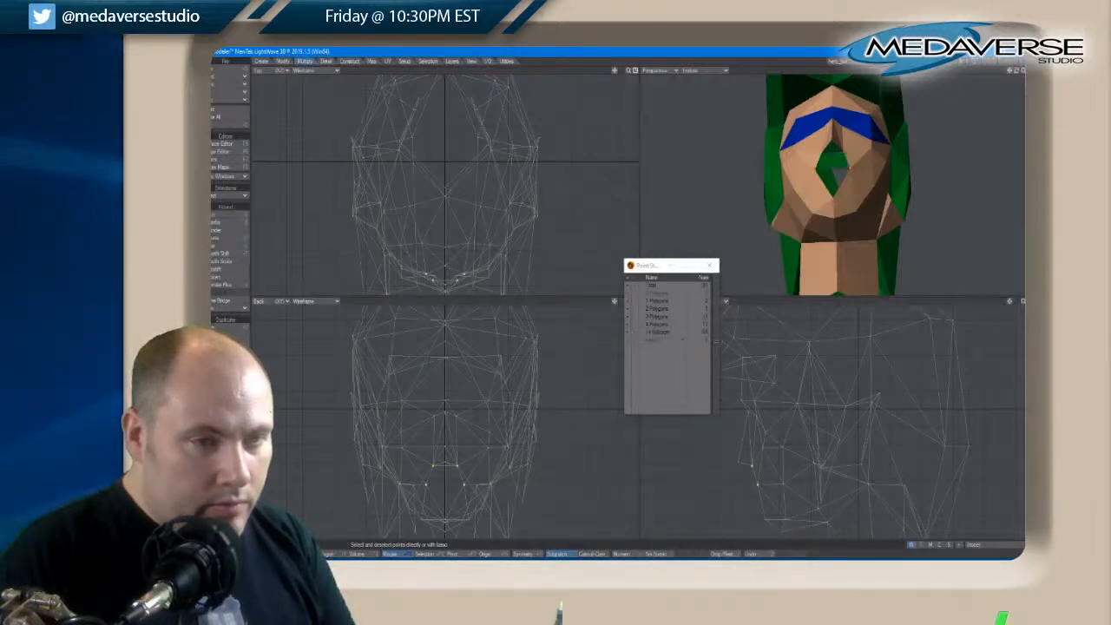
Create a triangle from the two side corners and the bottom corner to close the rest of the mouth opening
{"action": "left_click", "coordinate": [812, 171]}
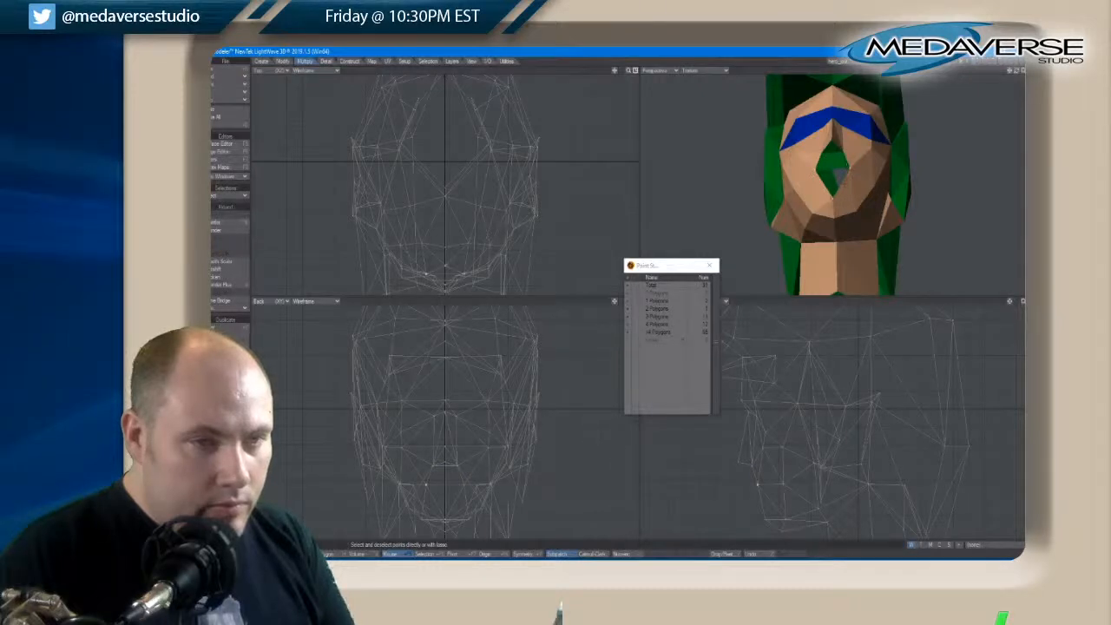
{"action": "left_click", "coordinate": [833, 196]}
{"action": "key", "text": "p"}
Select the green polygons under the nose and change their surface from hair to the face's skin-coloured surface
{"action": "scroll", "coordinate": [840, 169], "scroll_direction": "up", "scroll_amount": 3}
{"action": "scroll", "coordinate": [840, 169], "scroll_direction": "down", "scroll_amount": 1}
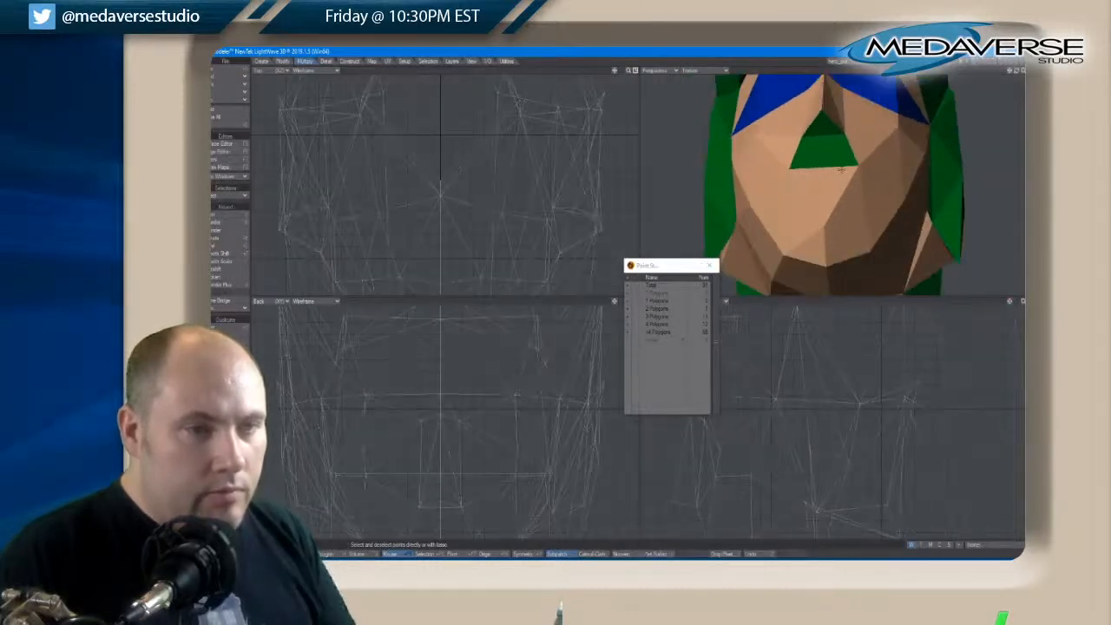
{"action": "left_click", "coordinate": [333, 552]}
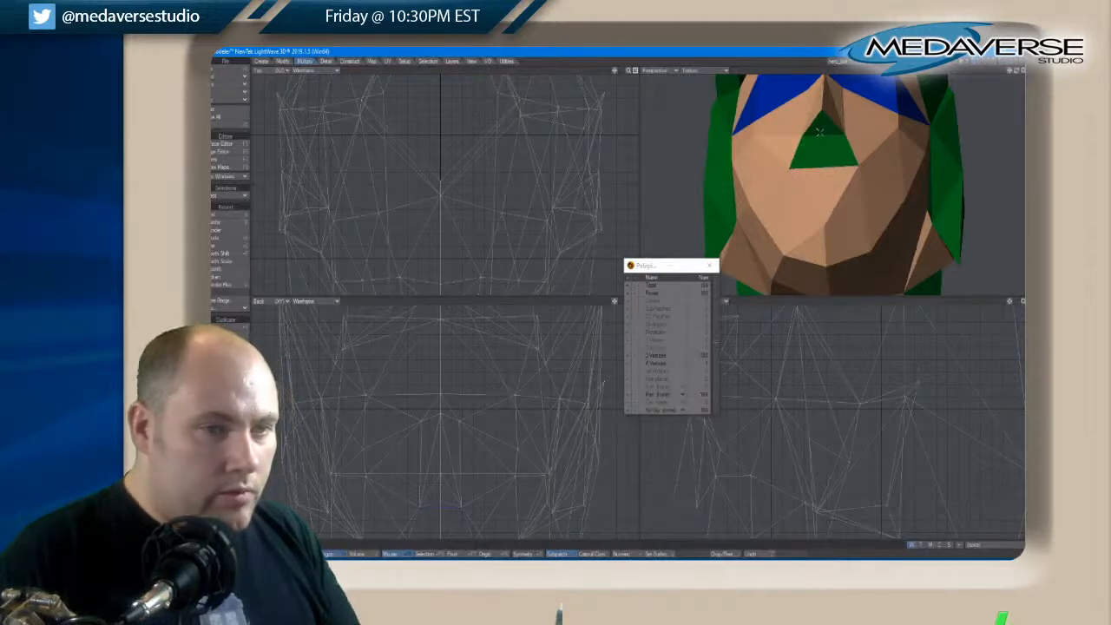
{"action": "key", "text": "q"}
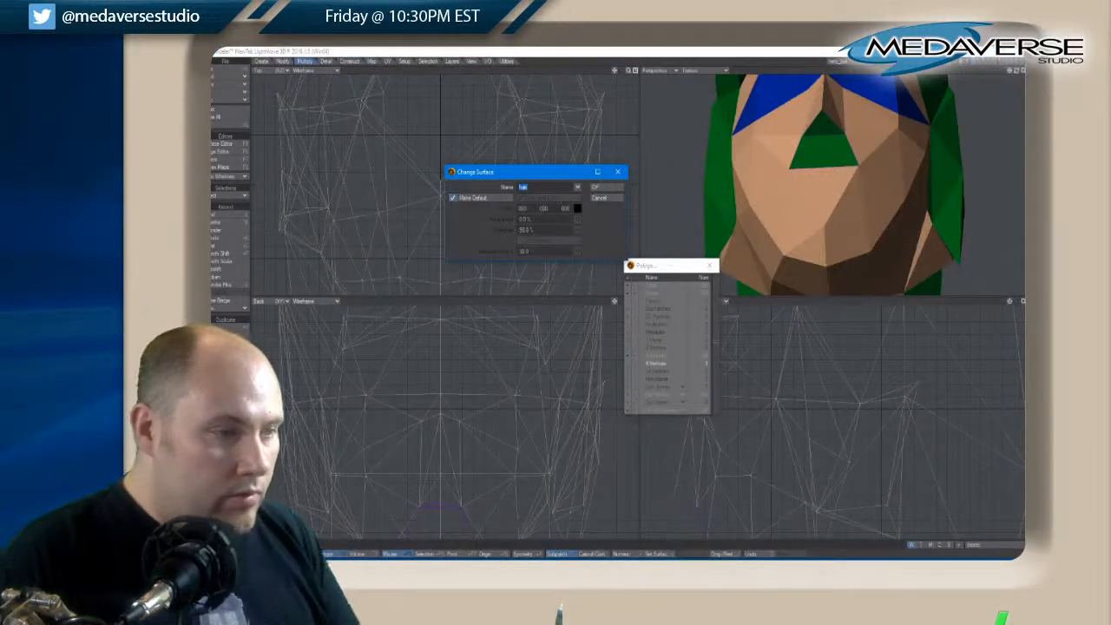
{"action": "left_click", "coordinate": [577, 187]}
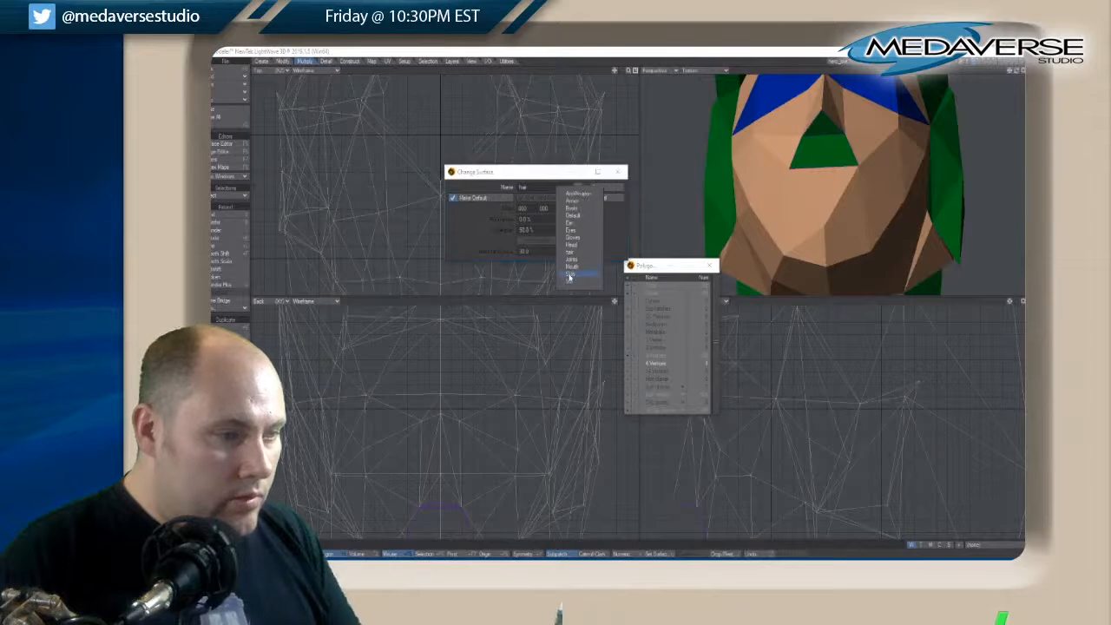
{"action": "left_click", "coordinate": [569, 274]}
{"action": "key", "text": "Return"}
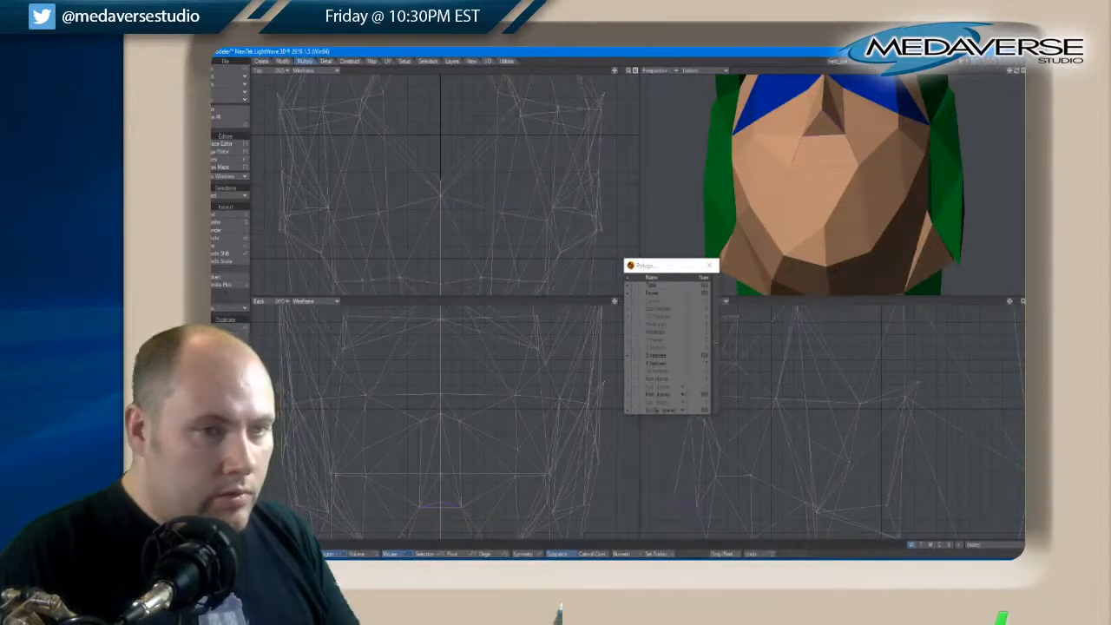
Select the centre points where the front hair meets above the forehead and weld them
{"action": "left_click_drag", "start_coordinate": [1016, 72], "coordinate": [1015, 74]}
{"action": "scroll", "coordinate": [922, 109], "scroll_direction": "down", "scroll_amount": 2}
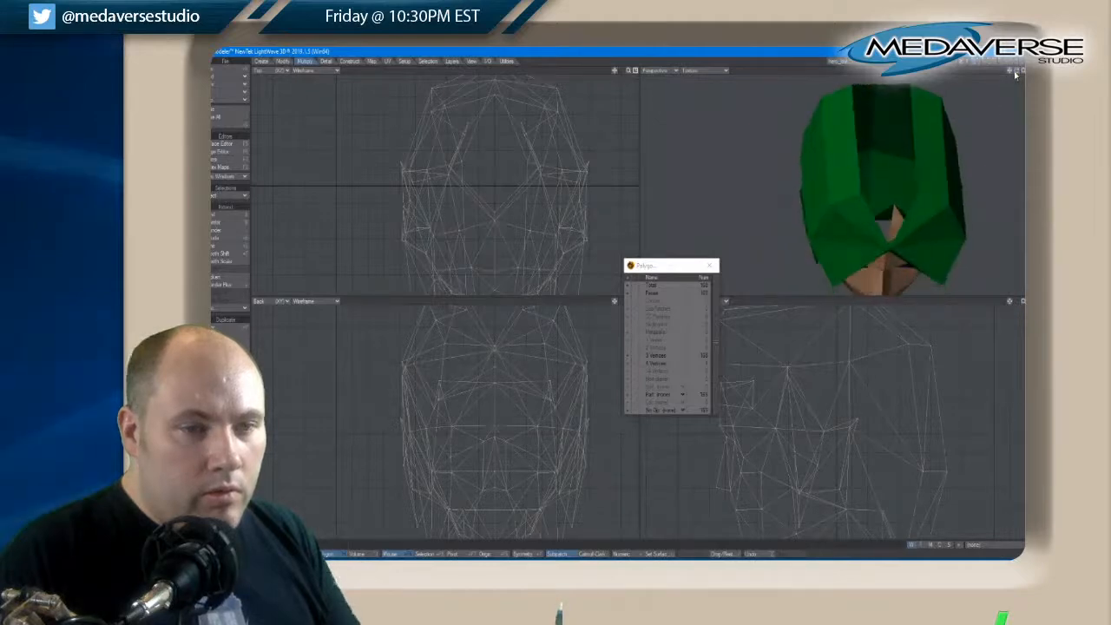
{"action": "key", "text": "space"}
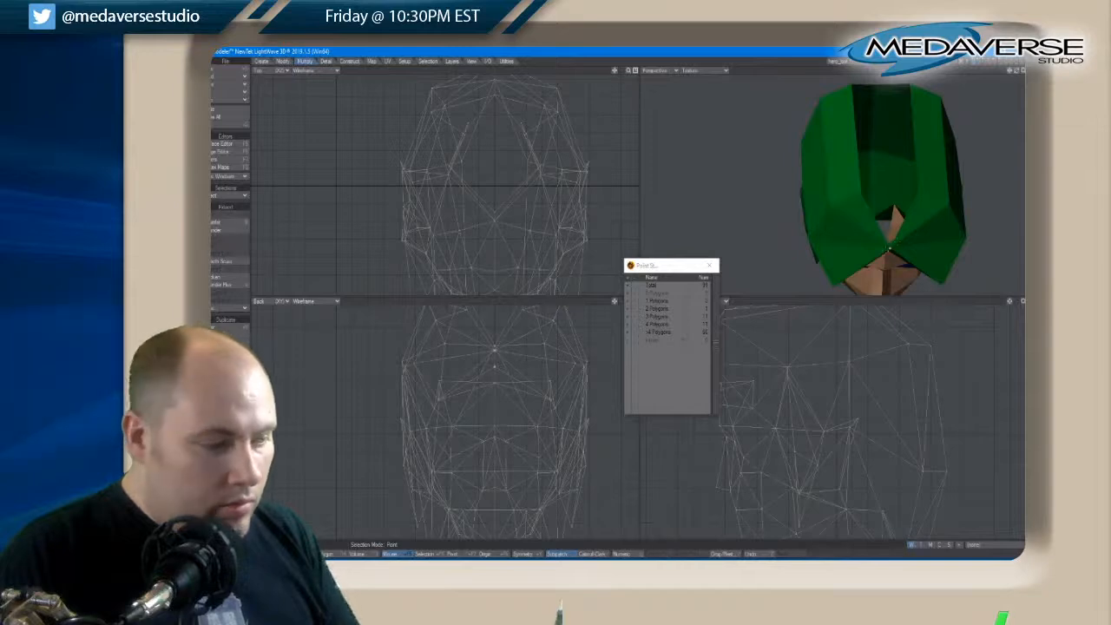
{"action": "left_click", "coordinate": [890, 250]}
{"action": "left_click_drag", "start_coordinate": [1017, 71], "coordinate": [1012, 47]}
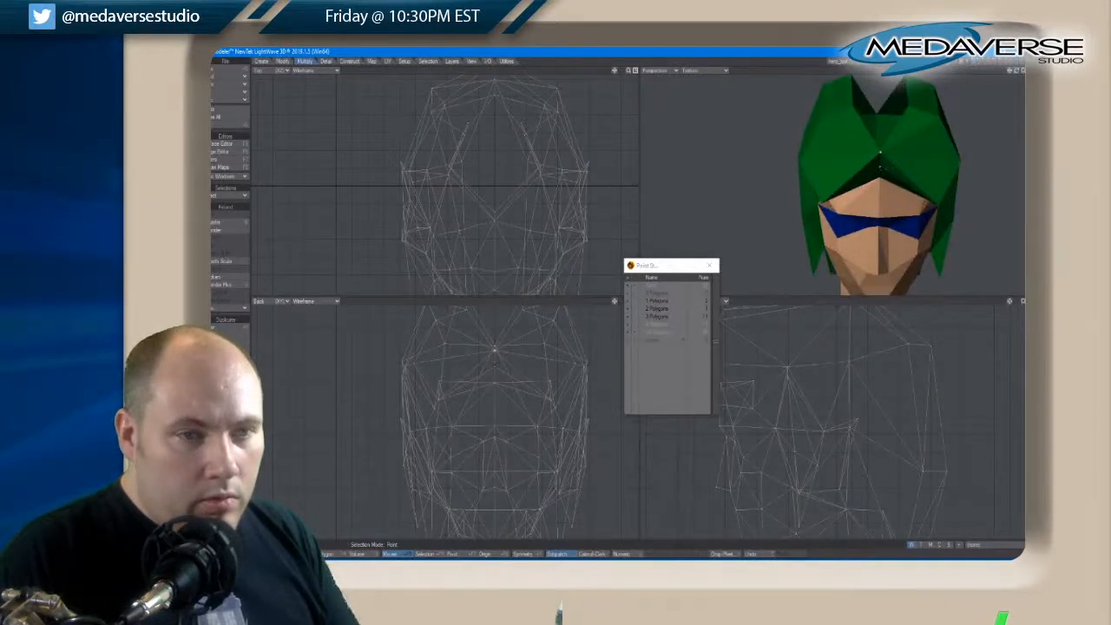
{"action": "key", "text": "ctrl+w"}
Create a triangle between the front centre point and the inner hair points on both sides, clearing the selection
{"action": "left_click_drag", "start_coordinate": [1010, 69], "coordinate": [1010, 80]}
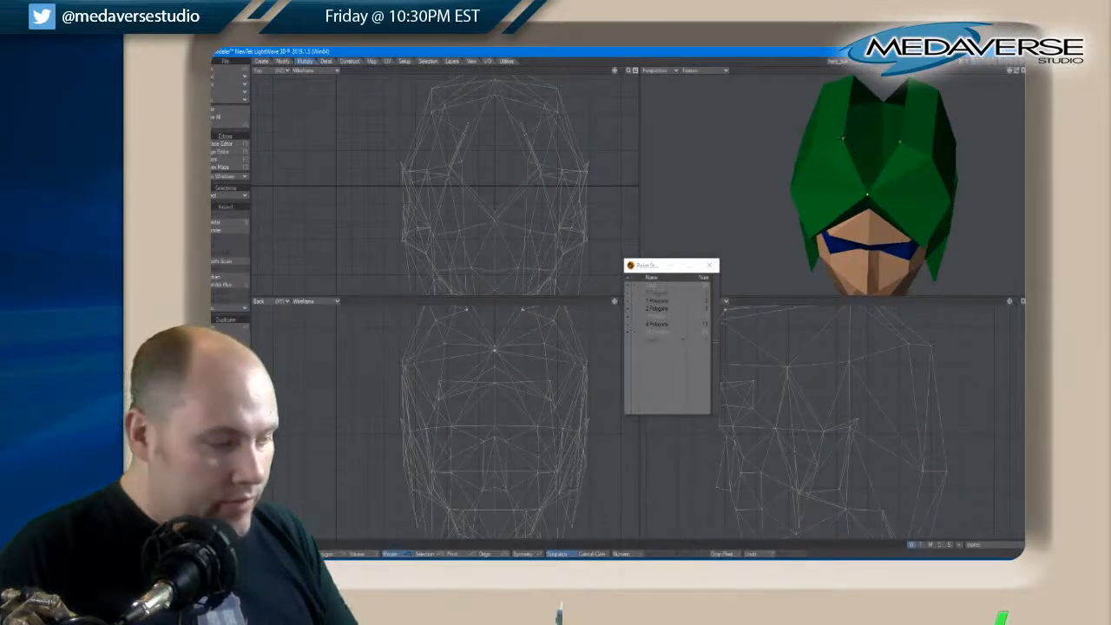
{"action": "key", "text": "p"}
{"action": "key", "text": "slash"}
Create a triangle from the rear centre point and the two inner points at the back of the hair opening
{"action": "left_click_drag", "start_coordinate": [1010, 73], "coordinate": [1016, 73]}
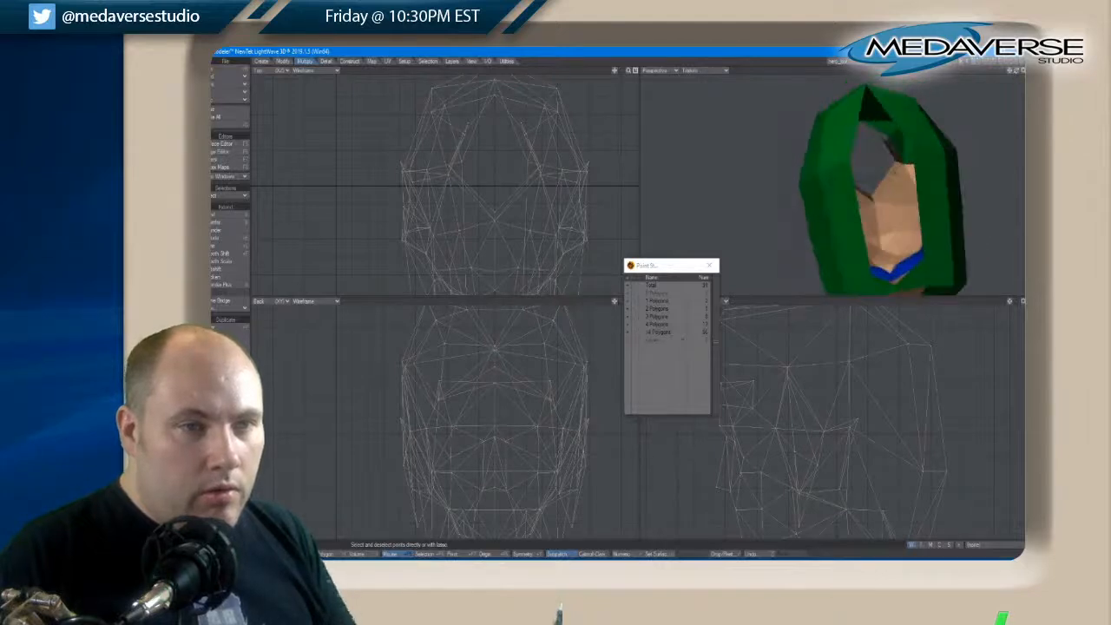
{"action": "left_click", "coordinate": [866, 85]}
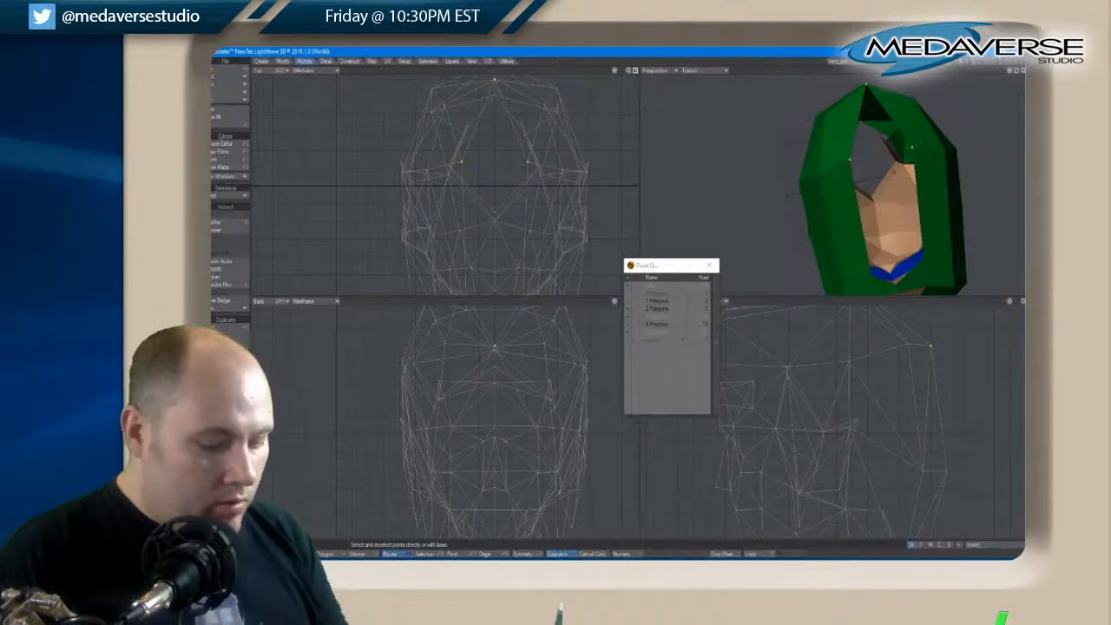
{"action": "key", "text": "p"}
{"action": "key", "text": "a"}
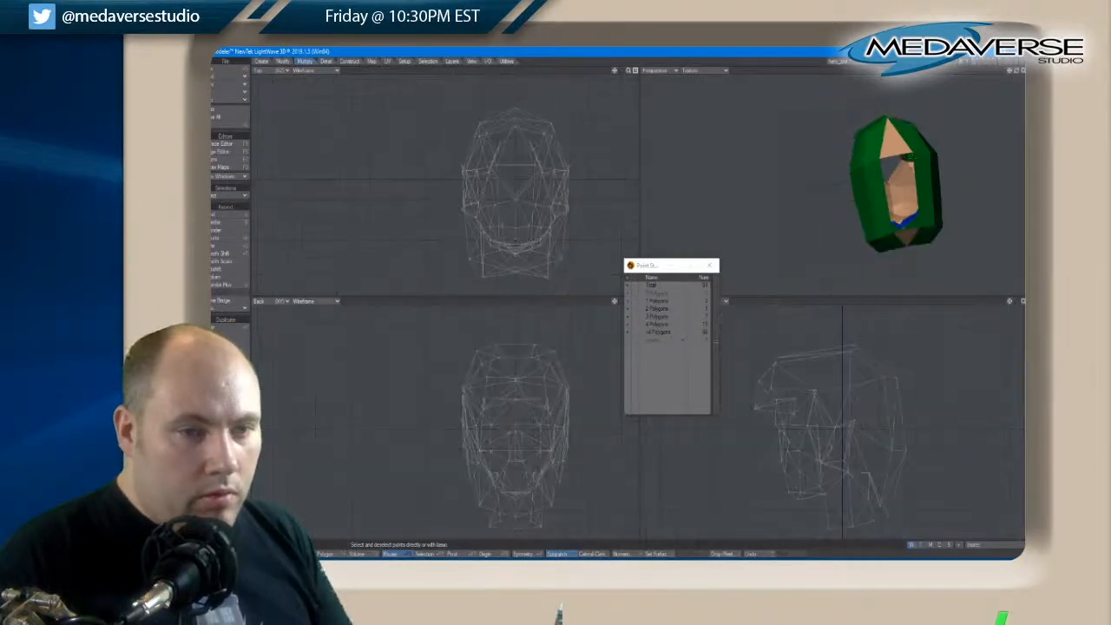
Fill the remaining opening along the top of the hair with two triangles between its four corner points, clearing the selection after each
{"action": "left_click_drag", "start_coordinate": [1015, 75], "coordinate": [1014, 74]}
{"action": "left_click", "coordinate": [910, 121]}
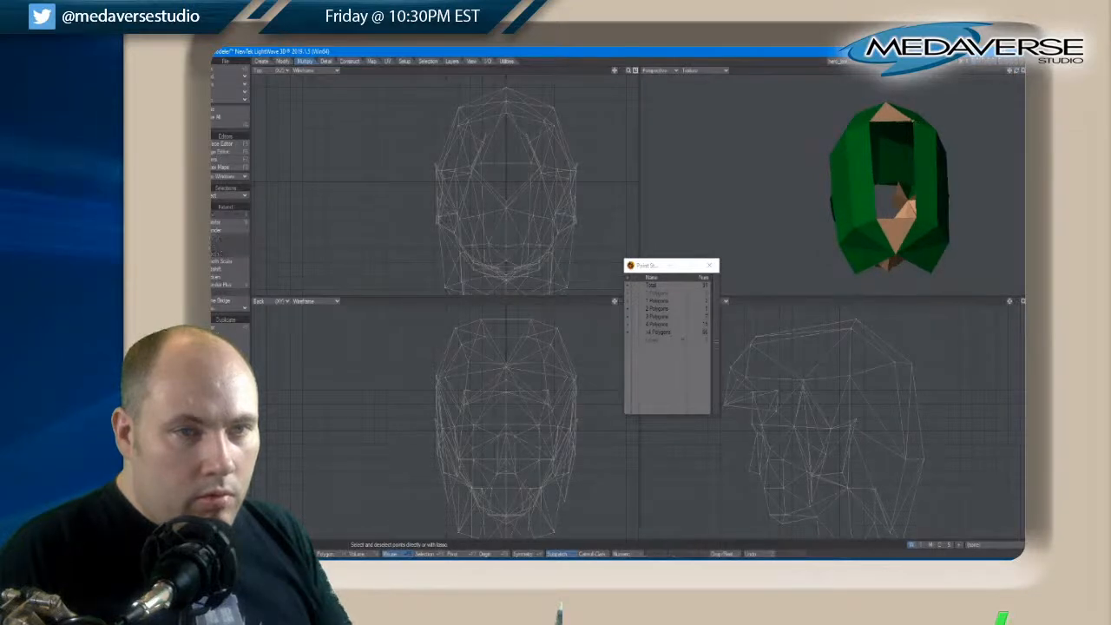
{"action": "left_click", "coordinate": [877, 218]}
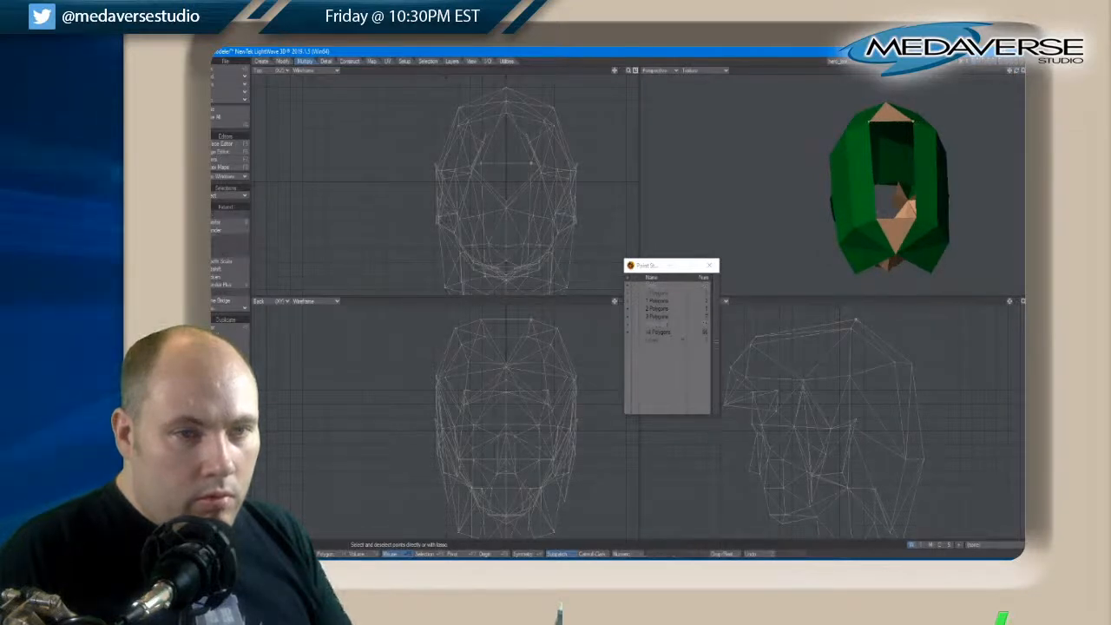
{"action": "key", "text": "p"}
{"action": "key", "text": "slash"}
{"action": "left_click", "coordinate": [877, 217]}
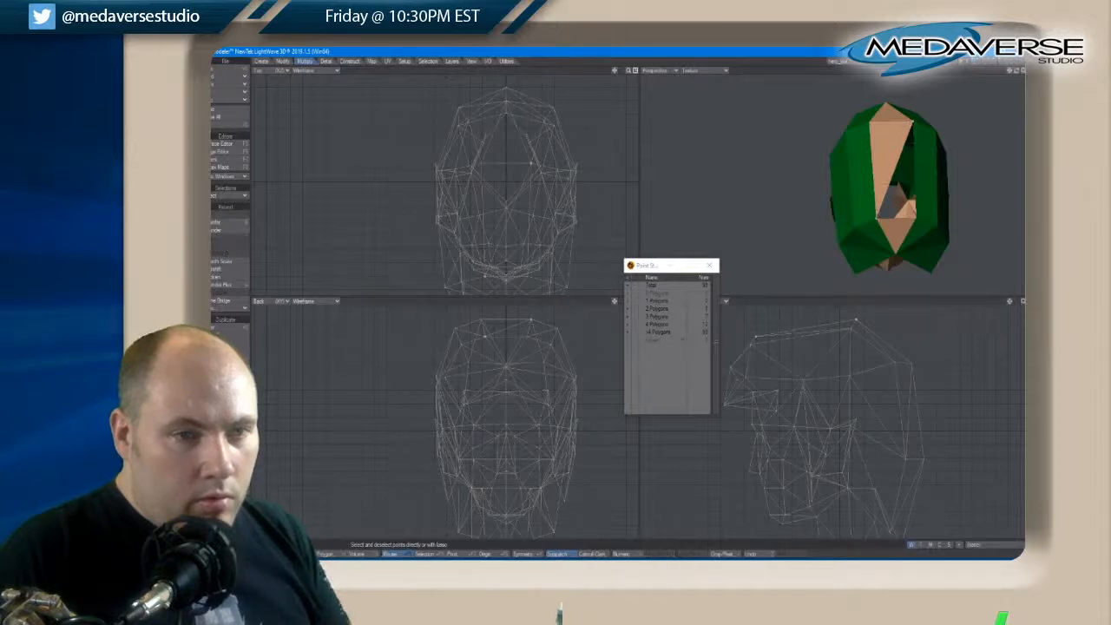
{"action": "key", "text": "p"}
{"action": "key", "text": "slash"}
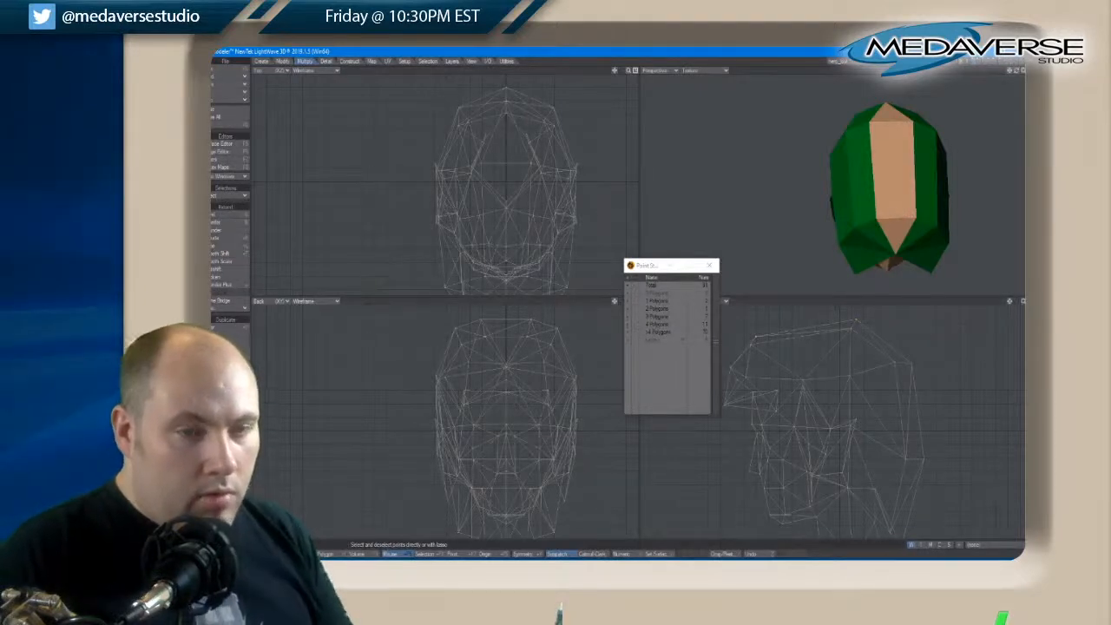
Select the new skin-coloured polygons across the top of the head, change their surface to the hair surface, and clear the selection
{"action": "left_click", "coordinate": [326, 555]}
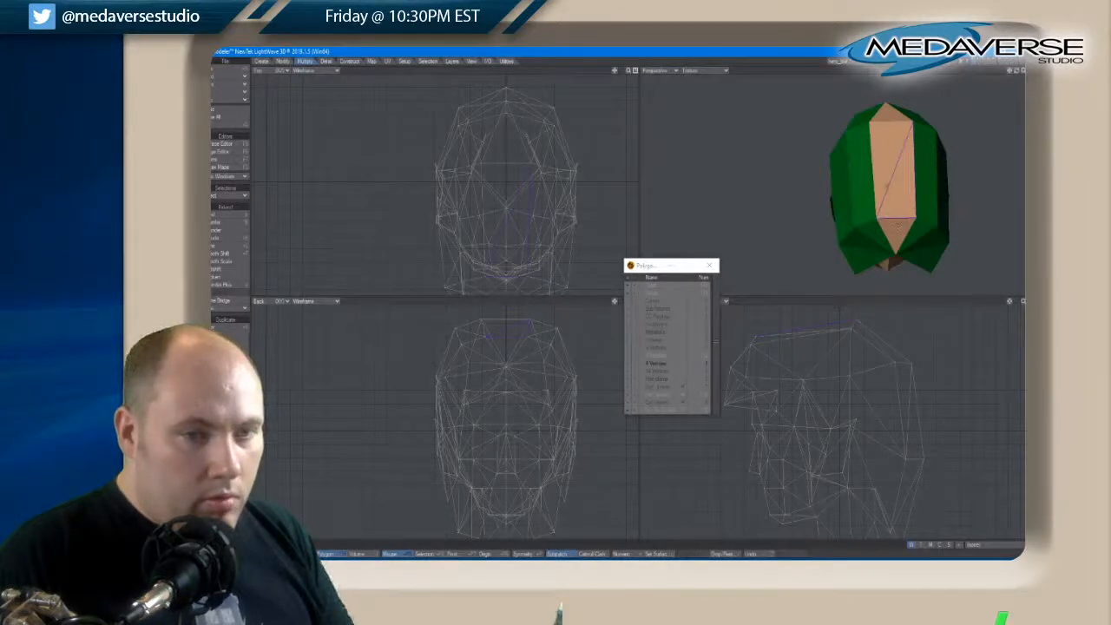
{"action": "key", "text": "q"}
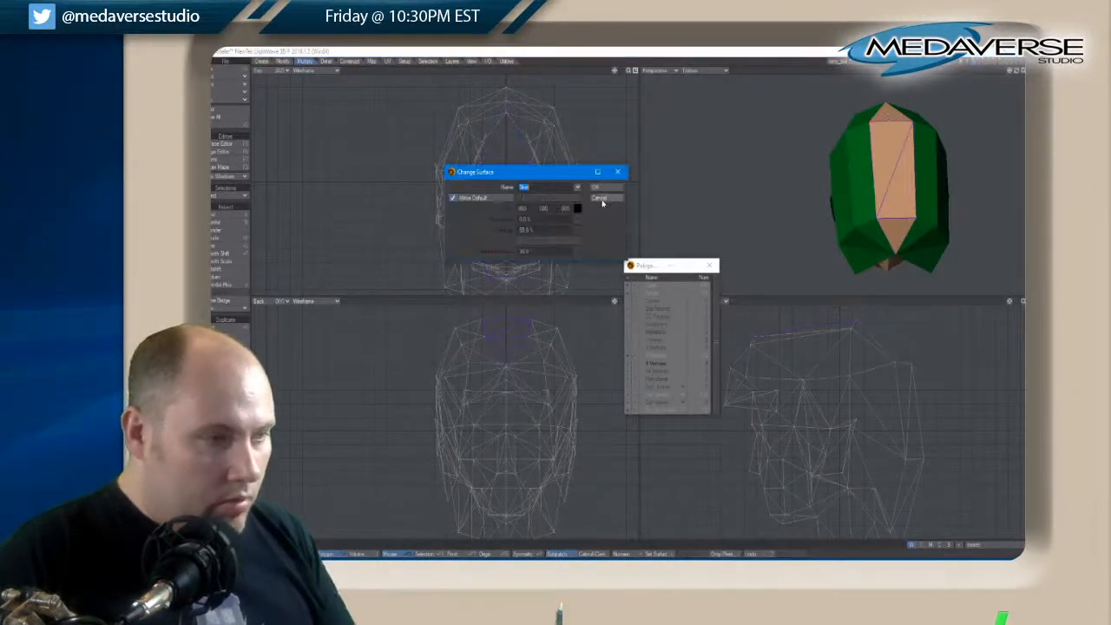
{"action": "left_click", "coordinate": [577, 186]}
{"action": "left_click", "coordinate": [577, 252]}
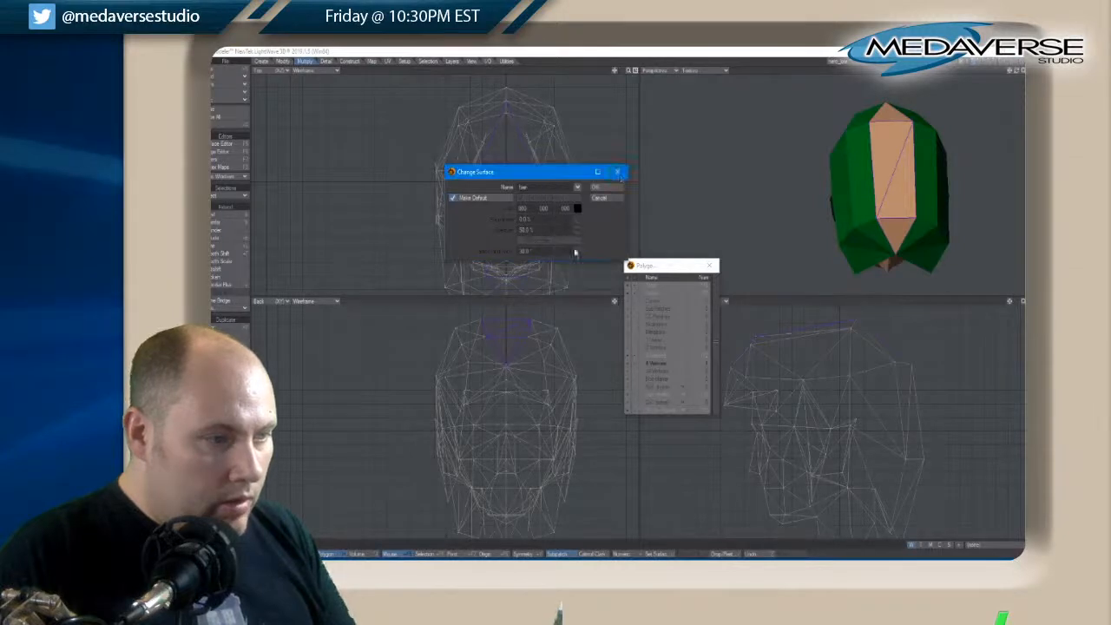
{"action": "left_click", "coordinate": [615, 188]}
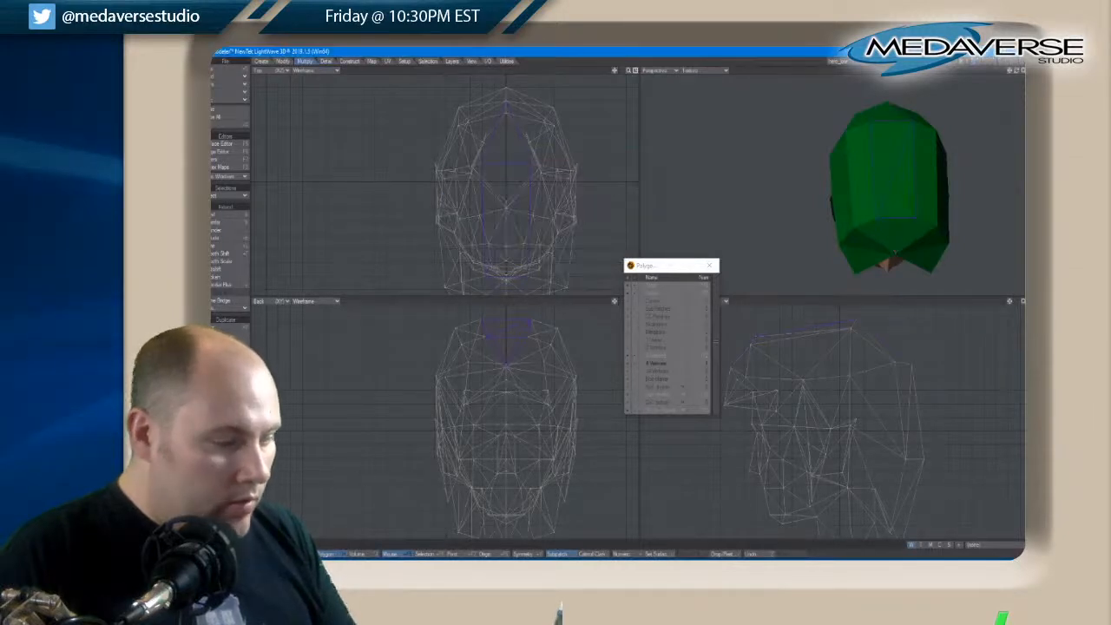
{"action": "key", "text": "slash"}
Select the remaining four-vertex polygon, convert it to triangles, close the polygon statistics, and fit the whole head in view
{"action": "left_click", "coordinate": [627, 367]}
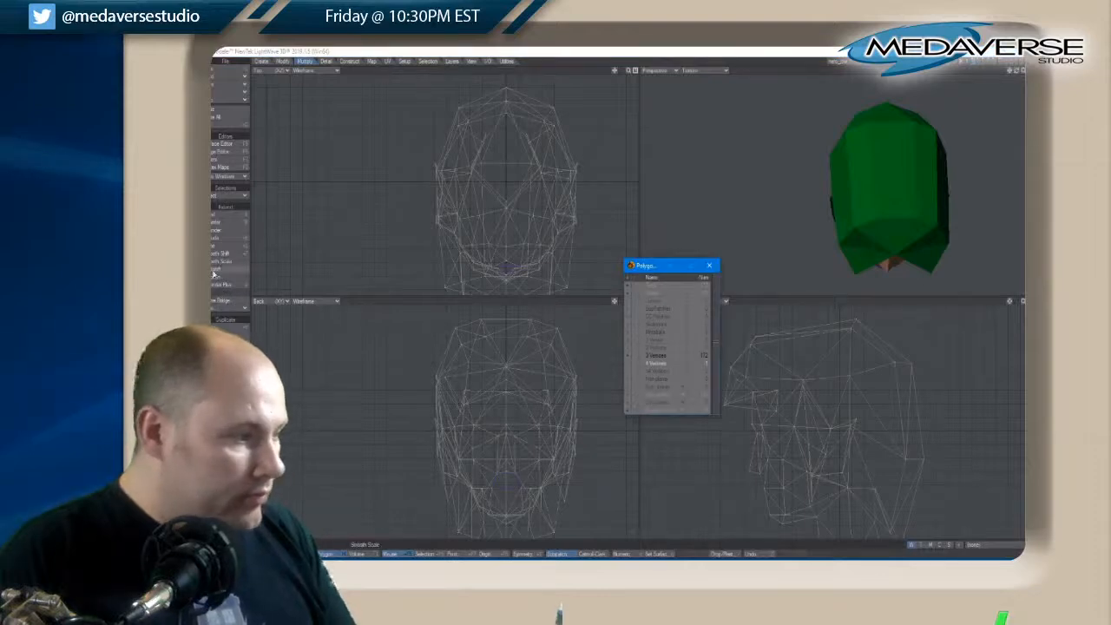
{"action": "left_click", "coordinate": [227, 406]}
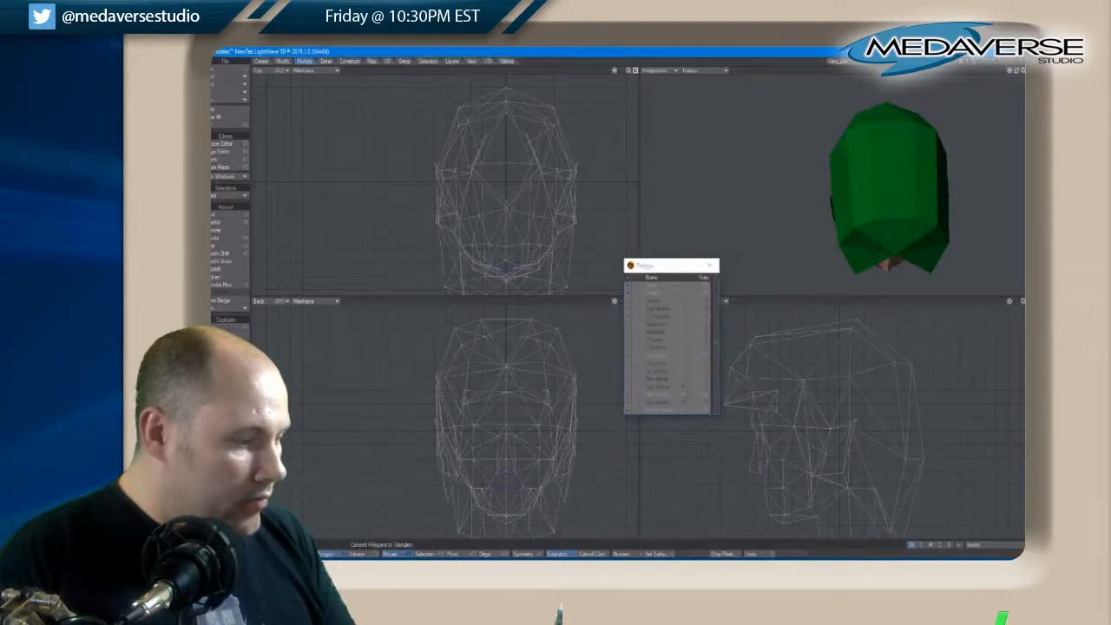
{"action": "left_click", "coordinate": [710, 265]}
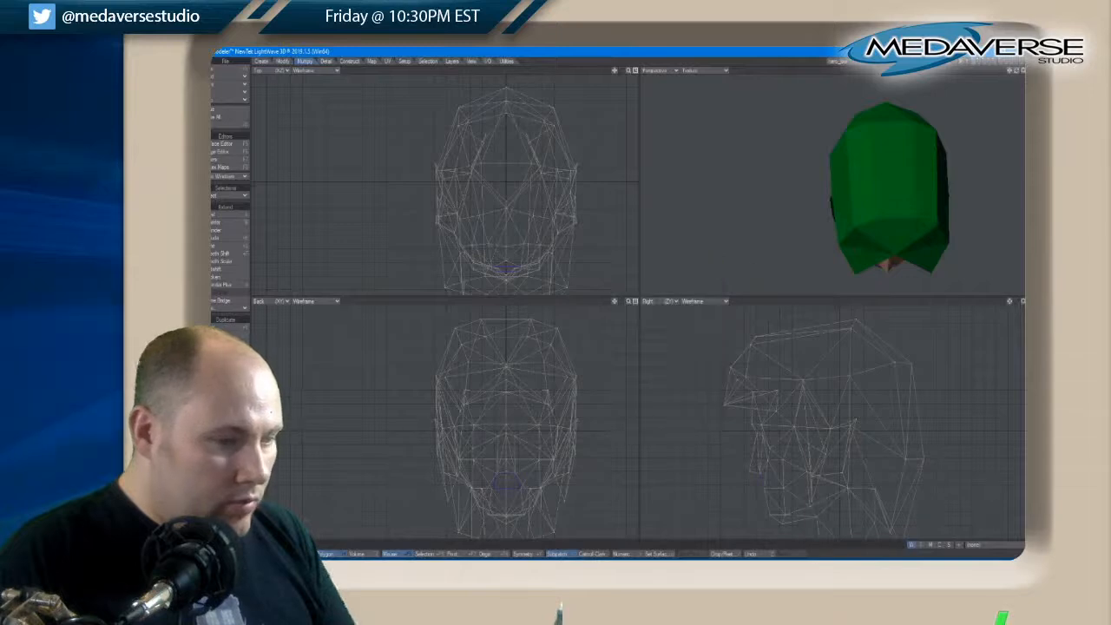
{"action": "key", "text": "a"}
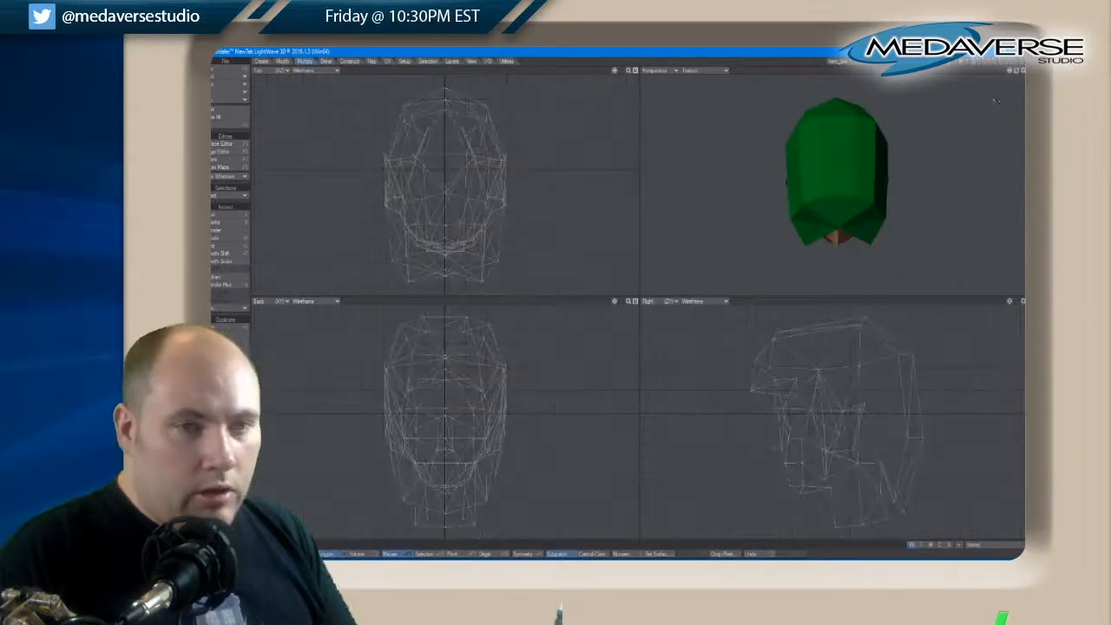
Select the points of the front hair overhang in the side view and move them slightly back toward the face
{"action": "left_click_drag", "start_coordinate": [1014, 77], "coordinate": [1017, 75]}
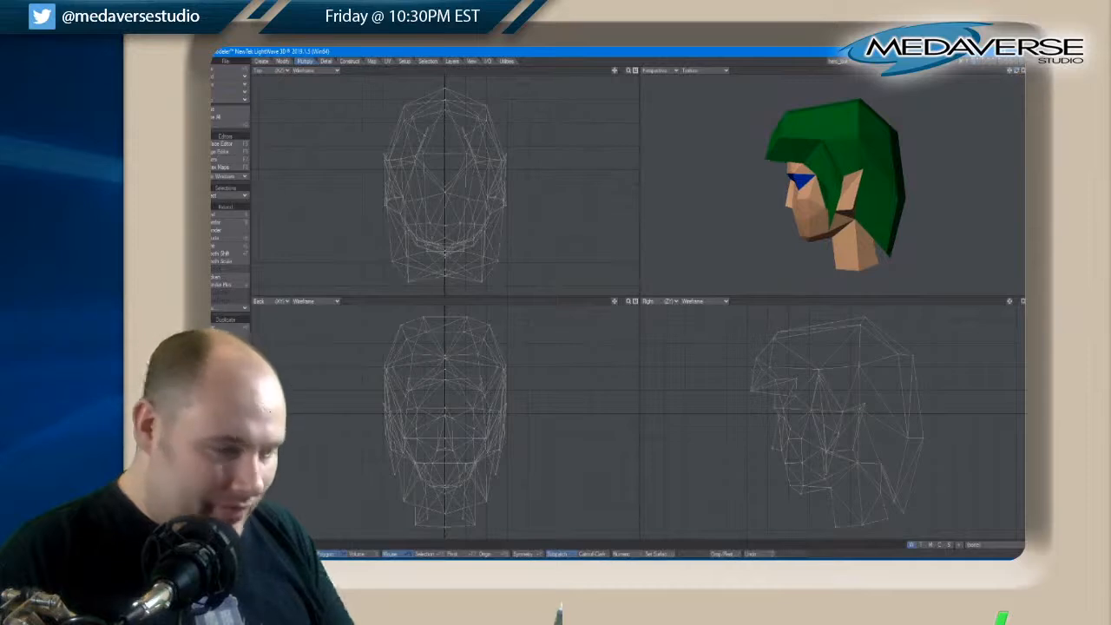
{"action": "key", "text": "space"}
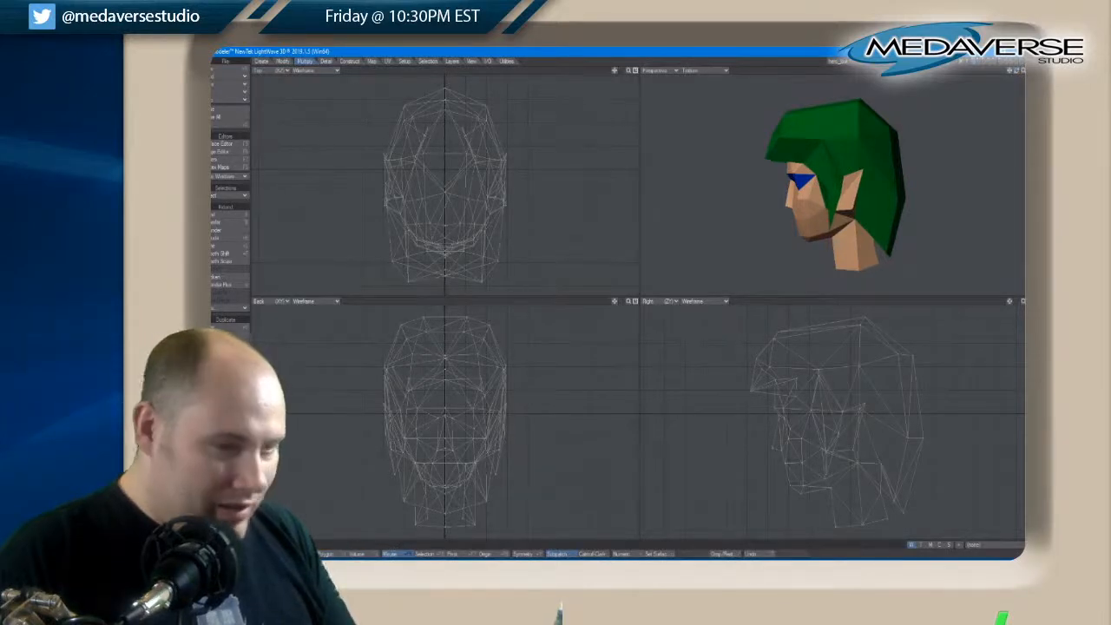
{"action": "right_click_drag", "start_coordinate": [753, 401], "coordinate": [724, 363]}
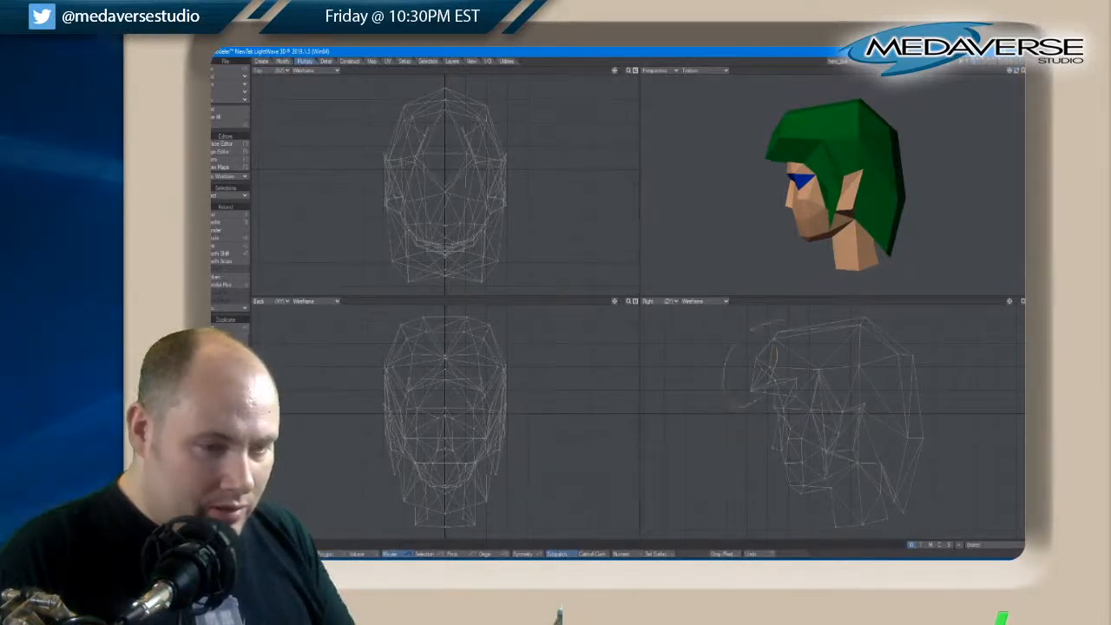
{"action": "right_click_drag", "start_coordinate": [755, 324], "coordinate": [792, 323]}
{"action": "key", "text": "t"}
{"action": "left_click_drag", "start_coordinate": [761, 359], "coordinate": [764, 358]}
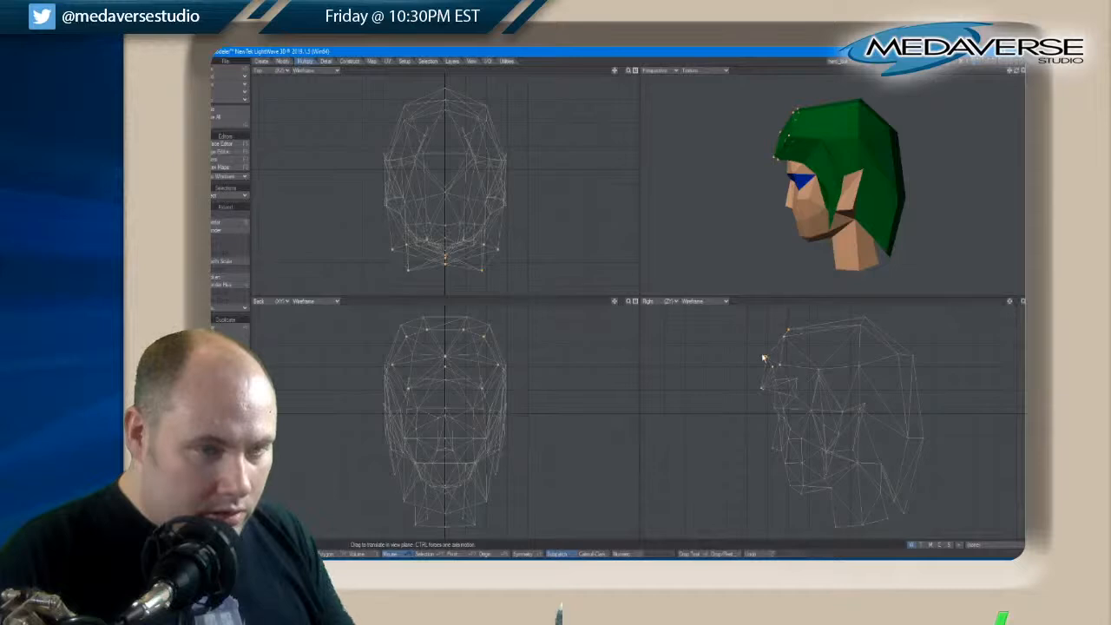
{"action": "key", "text": "space"}
{"action": "right_click_drag", "start_coordinate": [717, 364], "coordinate": [722, 352]}
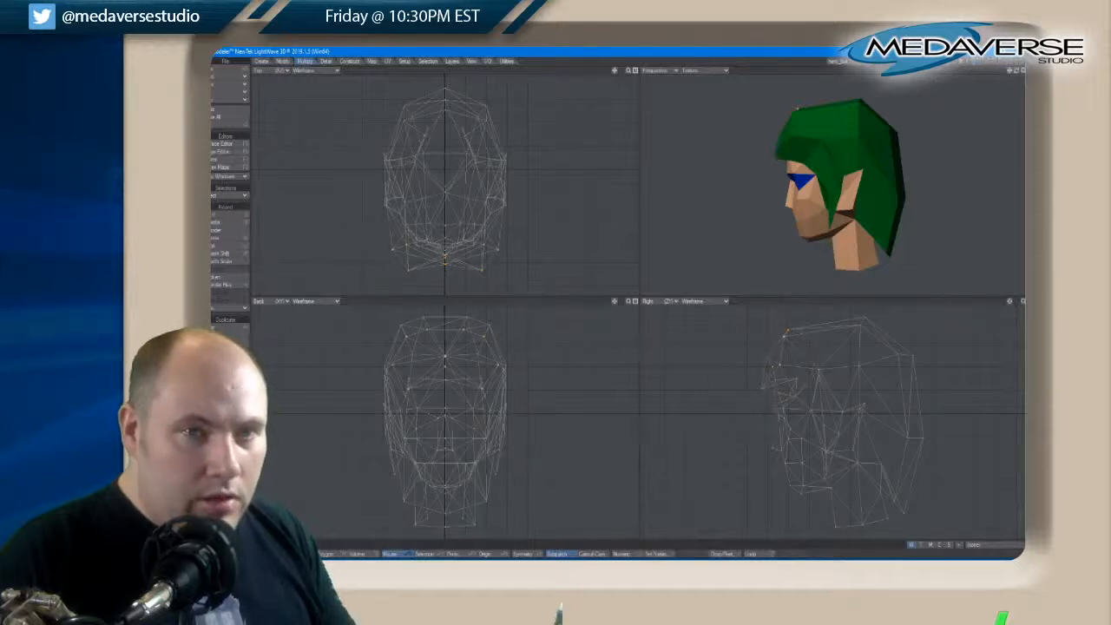
{"action": "left_click_drag", "start_coordinate": [1015, 75], "coordinate": [1017, 75]}
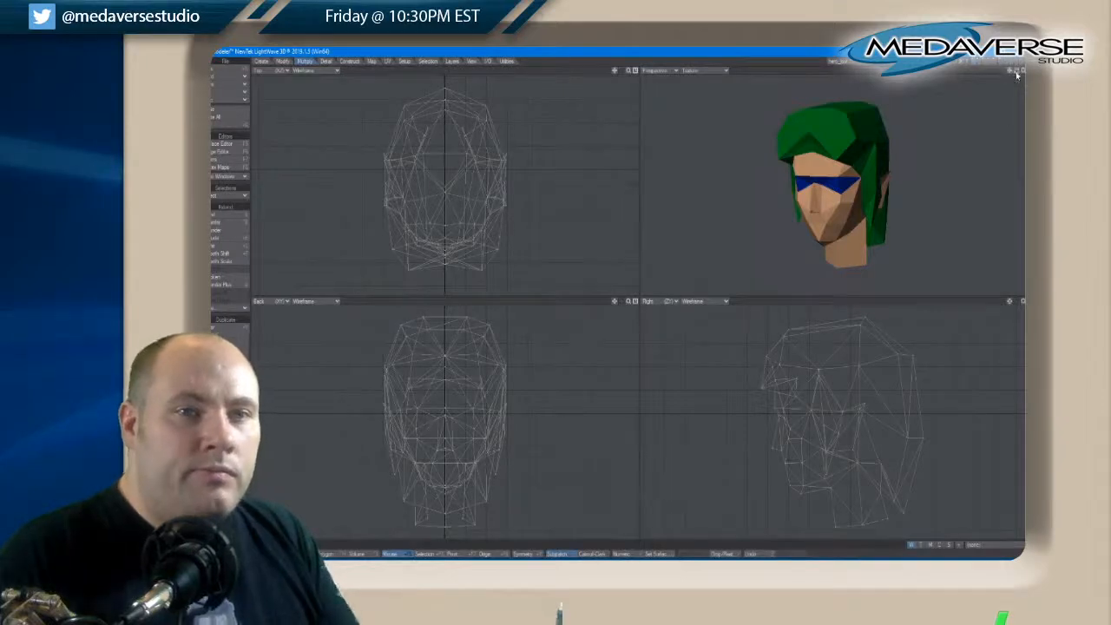
{"action": "left_click_drag", "start_coordinate": [1017, 75], "coordinate": [1017, 75]}
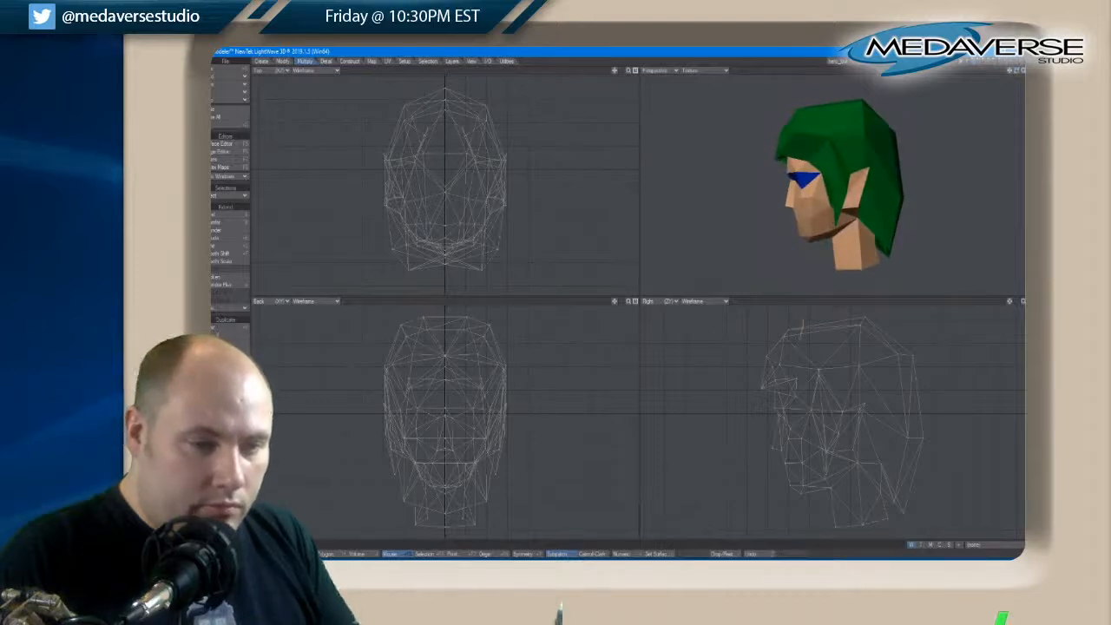
Select the upper front hair points, rotate and move them slightly forward to reshape the hairline, and clear the selection
{"action": "right_click_drag", "start_coordinate": [802, 320], "coordinate": [792, 311]}
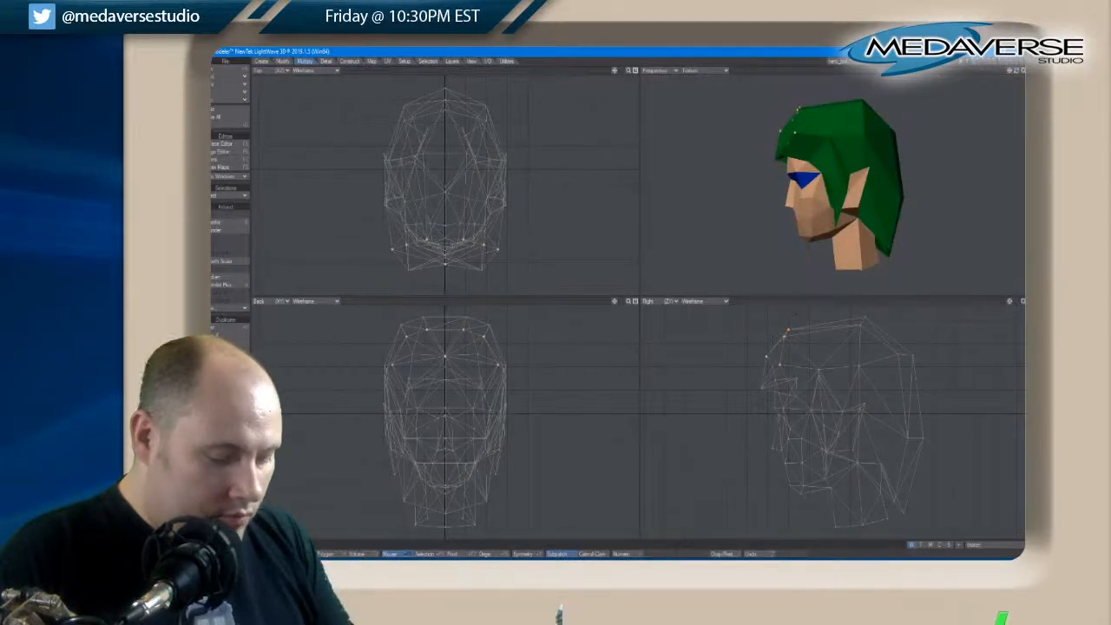
{"action": "key", "text": "y"}
{"action": "left_click_drag", "start_coordinate": [767, 359], "coordinate": [761, 366]}
{"action": "key", "text": "t"}
{"action": "key", "text": "y"}
{"action": "key", "text": "t"}
{"action": "key", "text": "space"}
{"action": "key", "text": "slash"}
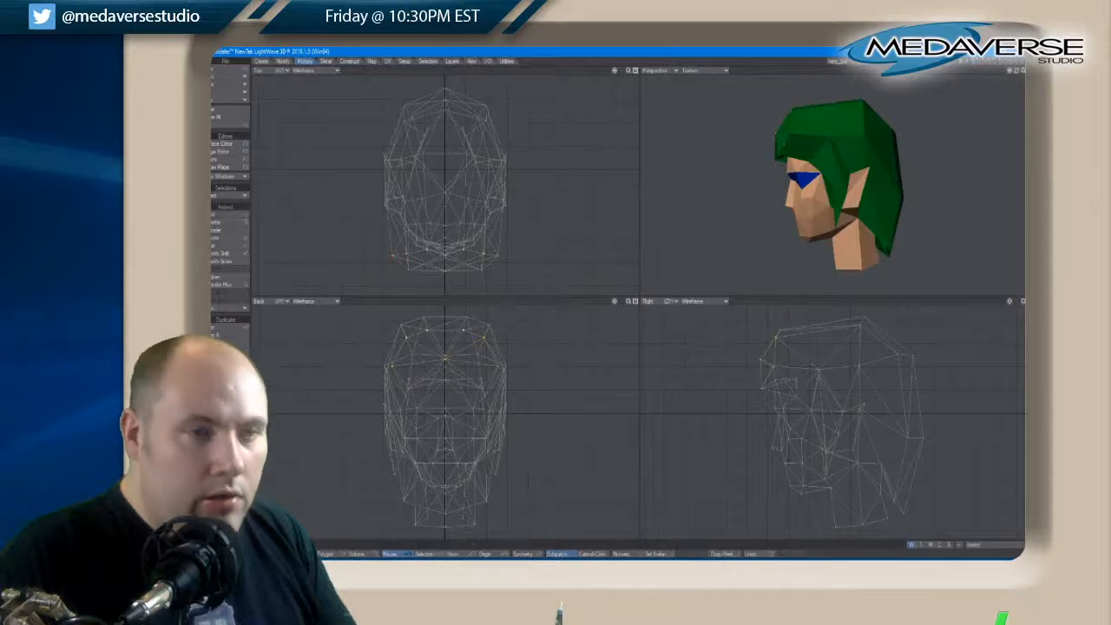
Preview the head as a smoothed subdivision surface from several angles and return it to the faceted mesh
{"action": "left_click_drag", "start_coordinate": [1016, 72], "coordinate": [1016, 74]}
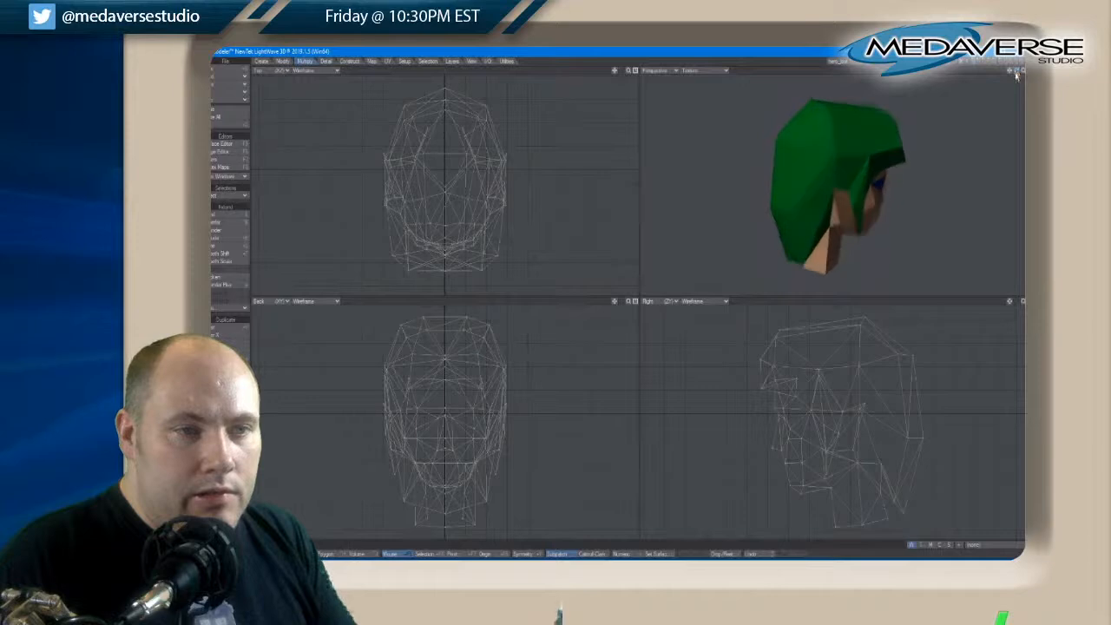
{"action": "left_click_drag", "start_coordinate": [1016, 76], "coordinate": [1016, 74]}
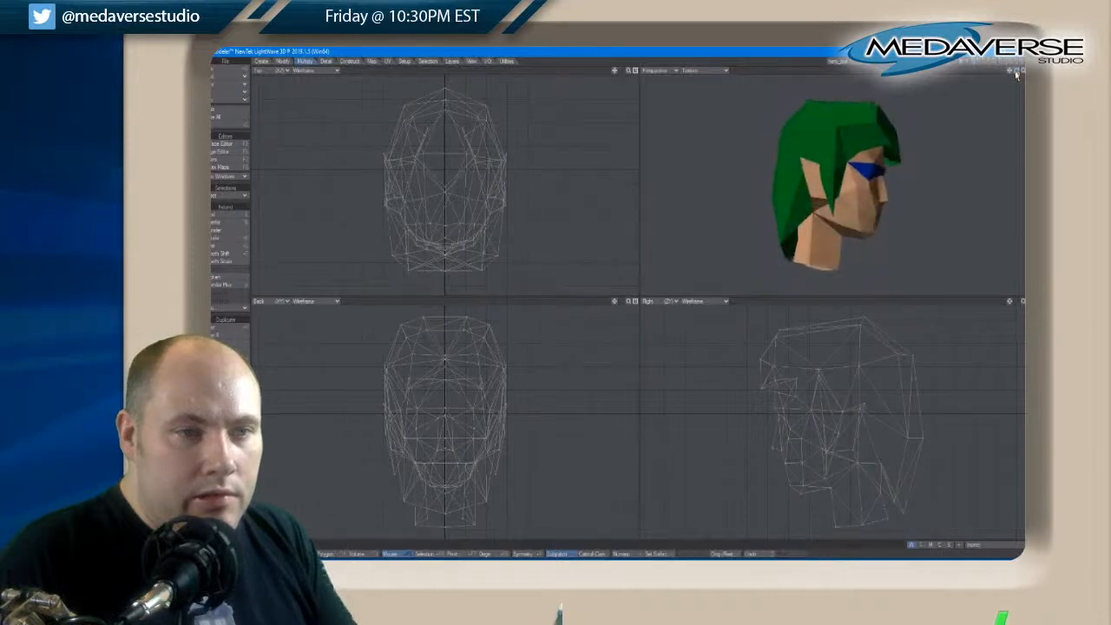
{"action": "key", "text": "Tab"}
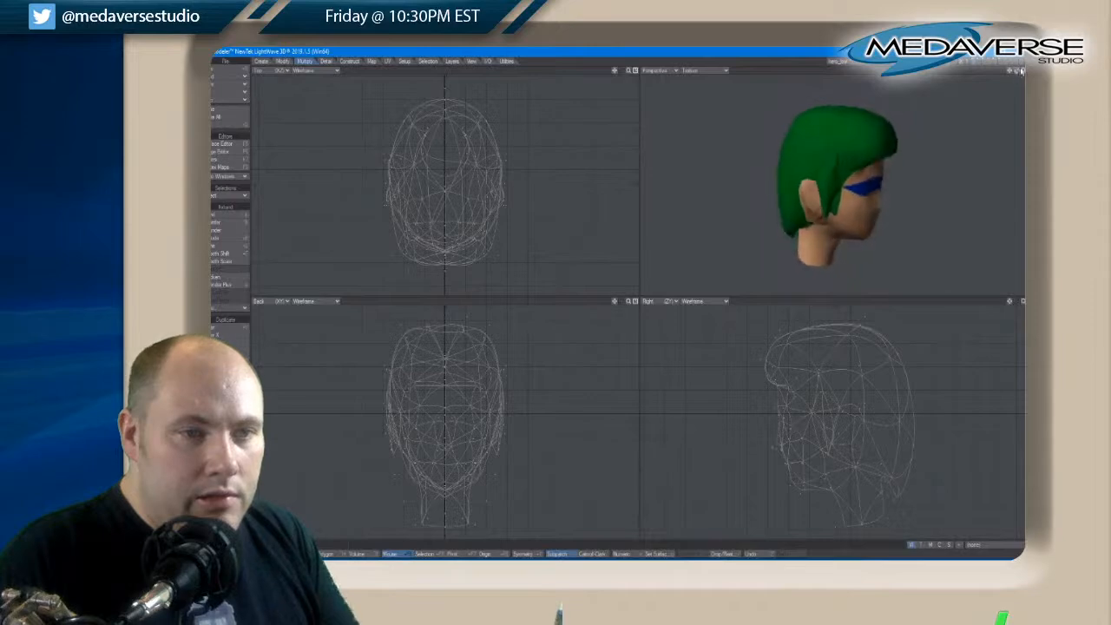
{"action": "key", "text": "Tab"}
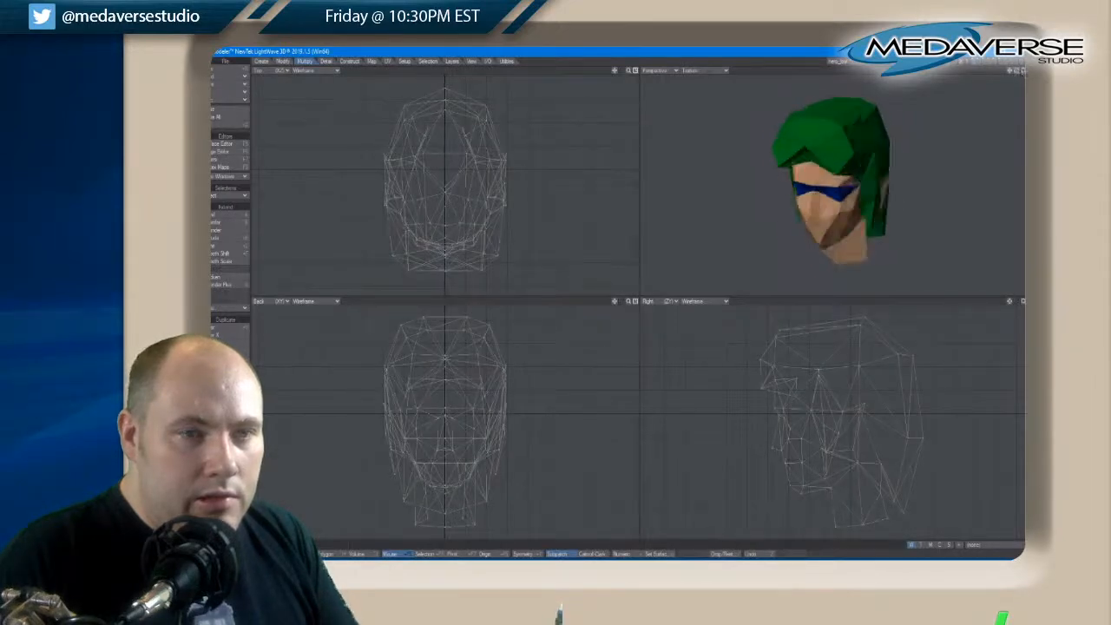
{"action": "left_click_drag", "start_coordinate": [1018, 73], "coordinate": [1019, 73]}
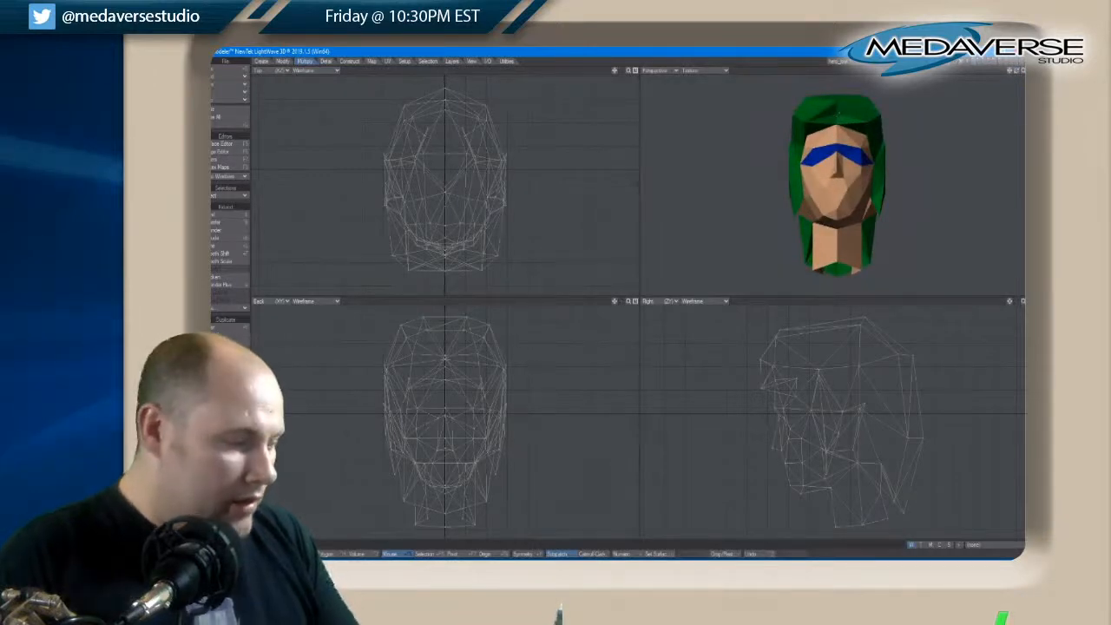
Select the centre point of the front hair and move it slightly forward and down in the side view
{"action": "key", "text": "space"}
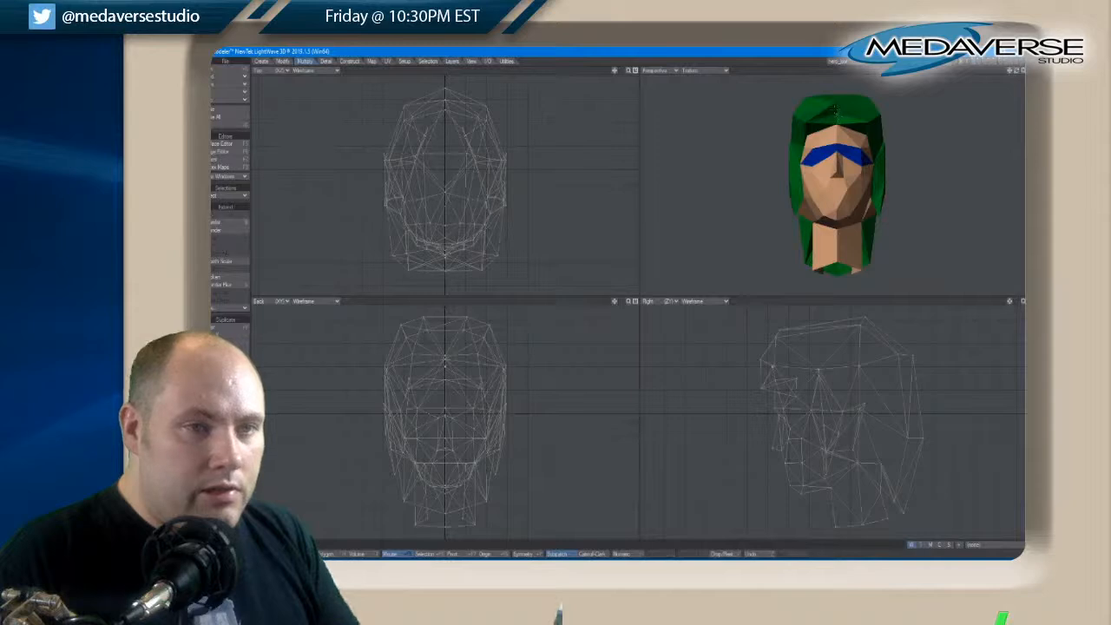
{"action": "left_click", "coordinate": [836, 123]}
{"action": "left_click_drag", "start_coordinate": [1016, 71], "coordinate": [1019, 71]}
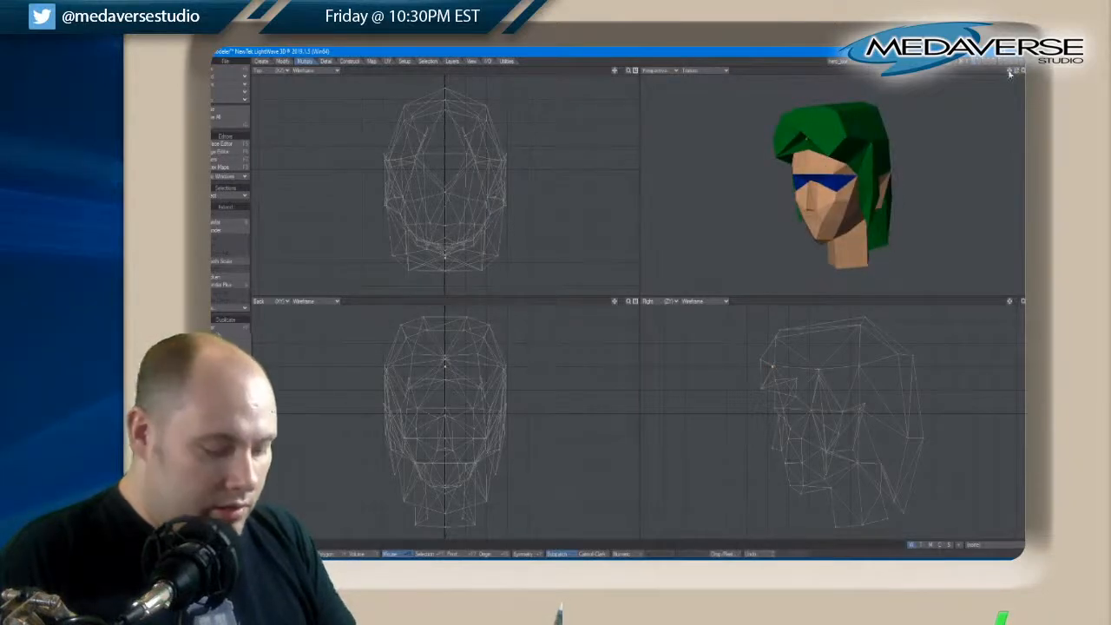
{"action": "key", "text": "t"}
{"action": "left_click_drag", "start_coordinate": [776, 377], "coordinate": [779, 381]}
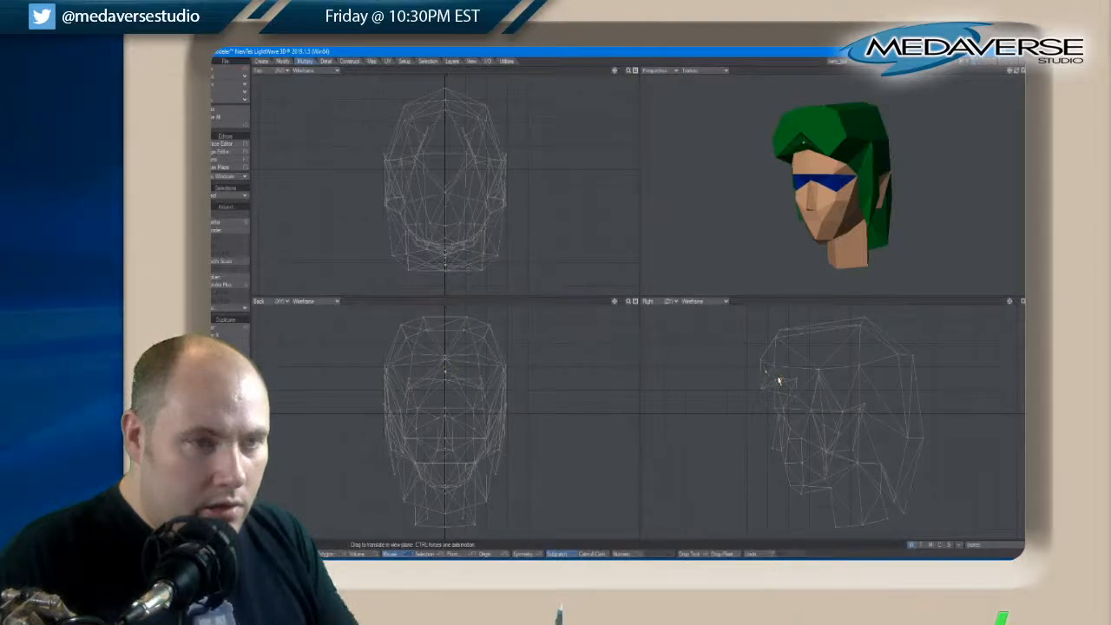
{"action": "left_click_drag", "start_coordinate": [1010, 73], "coordinate": [1014, 74]}
{"action": "key", "text": "space"}
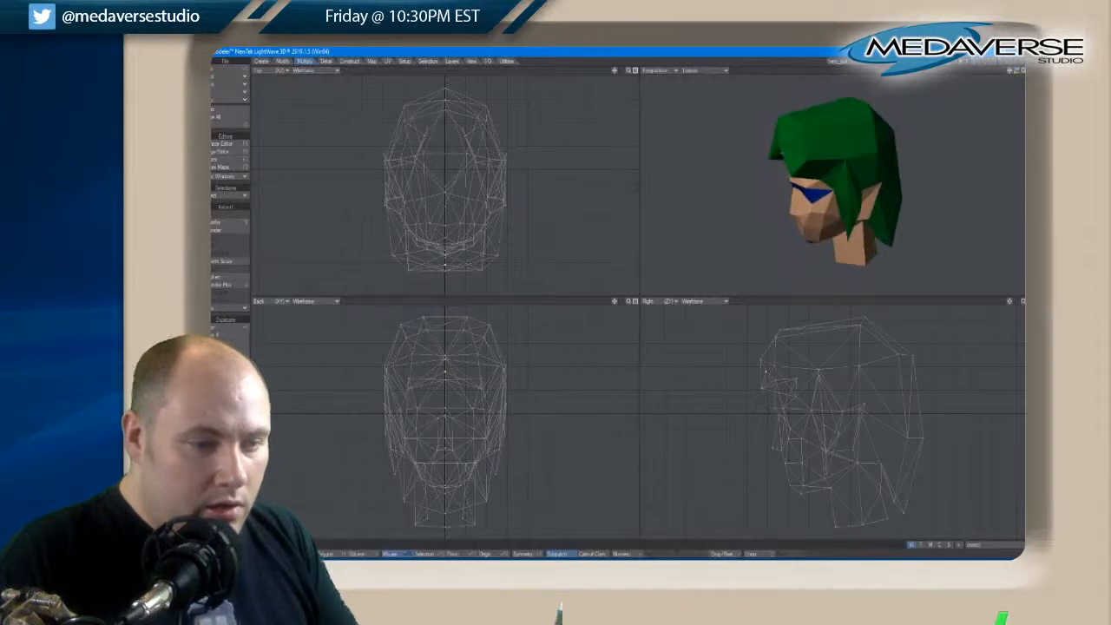
Select the upper front hair points and move and rotate them back and up to round off the hair's front
{"action": "mouse_move", "coordinate": [795, 346]}
{"action": "right_mouse_down"}
{"action": "mouse_move", "coordinate": [743, 346]}
{"action": "mouse_move", "coordinate": [794, 327]}
{"action": "right_mouse_up"}
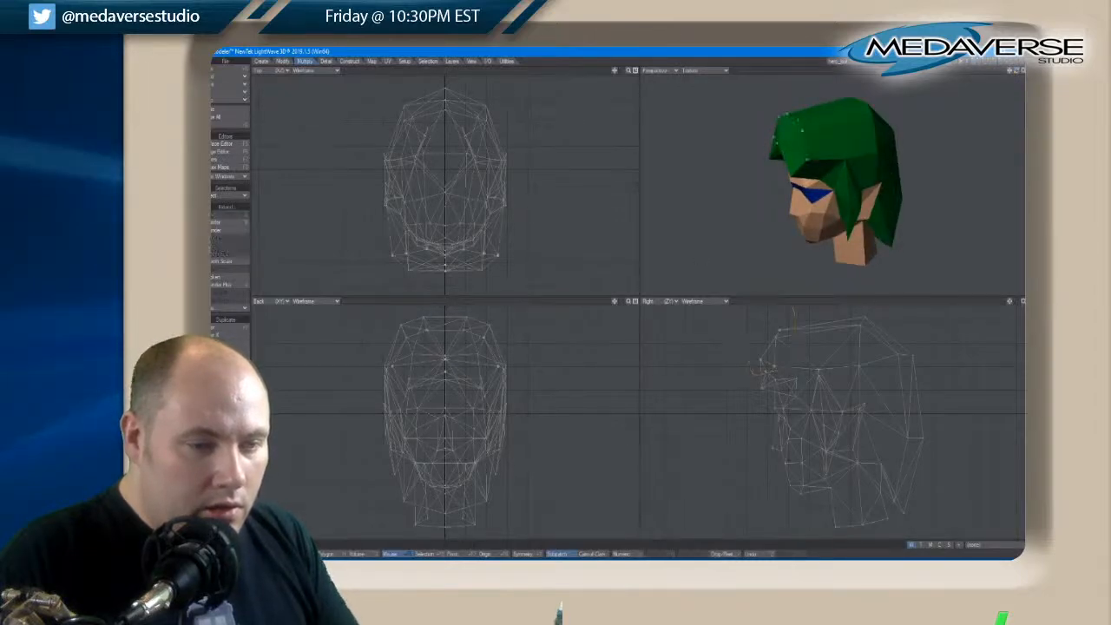
{"action": "key", "text": "t"}
{"action": "mouse_move", "coordinate": [776, 331]}
{"action": "left_mouse_down"}
{"action": "mouse_move", "coordinate": [751, 333]}
{"action": "mouse_move", "coordinate": [805, 319]}
{"action": "mouse_move", "coordinate": [780, 323]}
{"action": "mouse_move", "coordinate": [773, 375]}
{"action": "mouse_move", "coordinate": [786, 329]}
{"action": "left_mouse_up"}
{"action": "key", "text": "y"}
{"action": "key", "text": "t"}
{"action": "key", "text": "space"}
{"action": "key", "text": "space"}
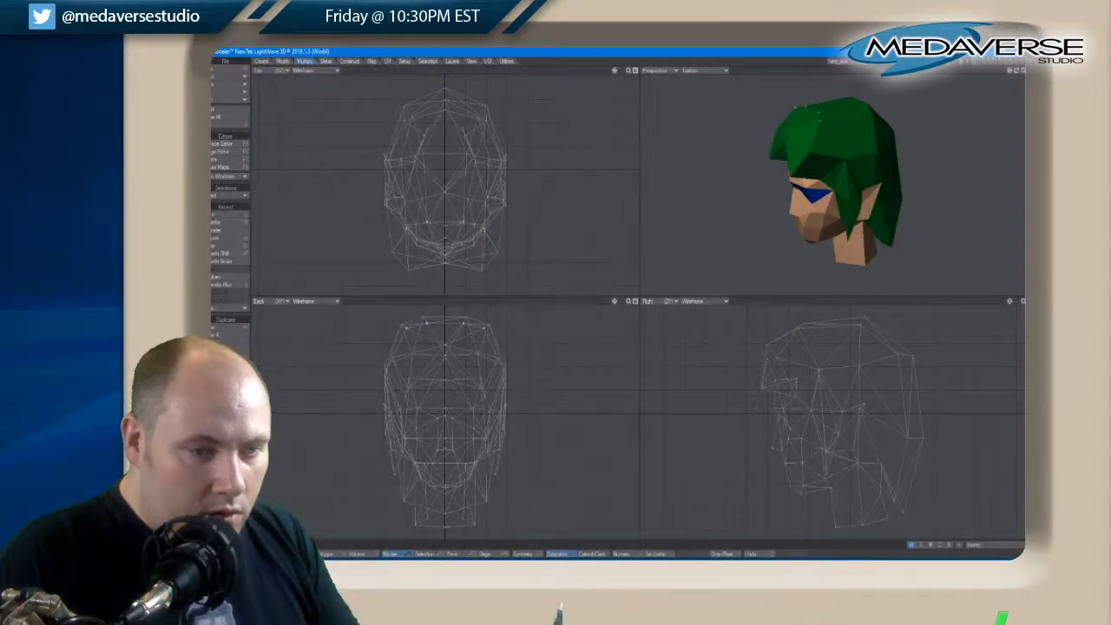
Select the points at the crown of the hair, lower them slightly in the side view, and clear the selection
{"action": "right_click_drag", "start_coordinate": [875, 310], "coordinate": [868, 311]}
{"action": "key", "text": "t"}
{"action": "left_click_drag", "start_coordinate": [863, 313], "coordinate": [864, 317]}
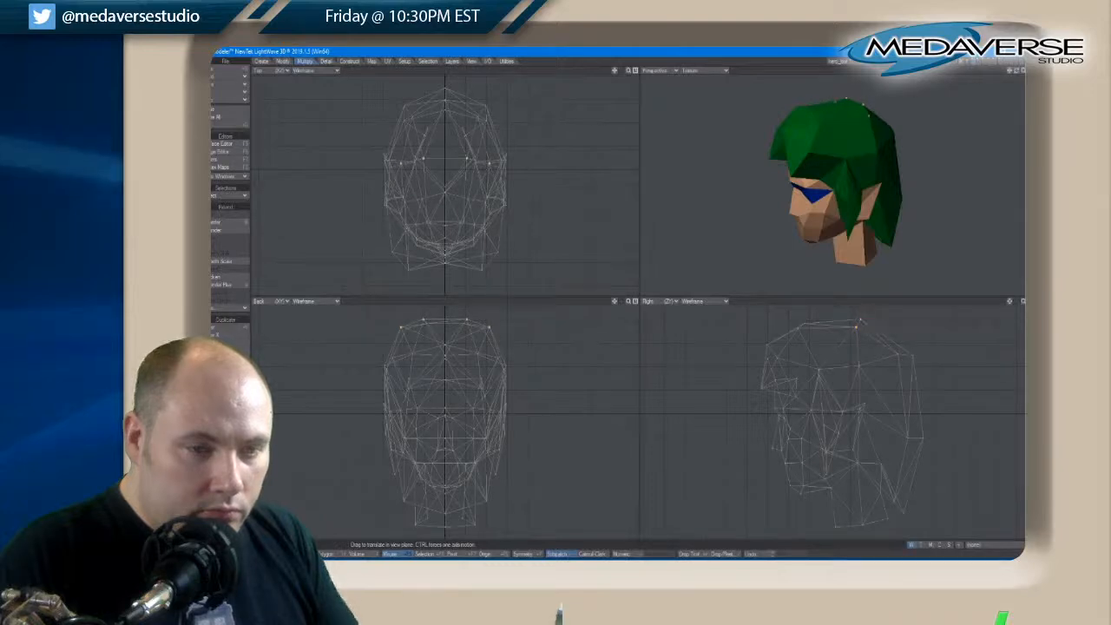
{"action": "key", "text": "space"}
{"action": "key", "text": "slash"}
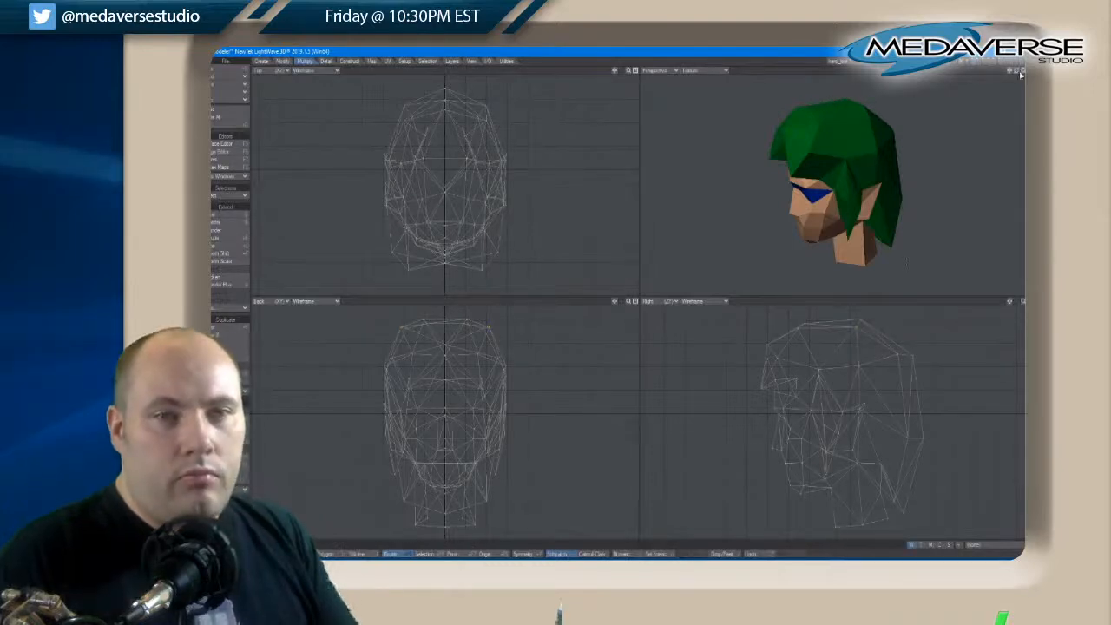
{"action": "left_click_drag", "start_coordinate": [1018, 72], "coordinate": [1019, 75]}
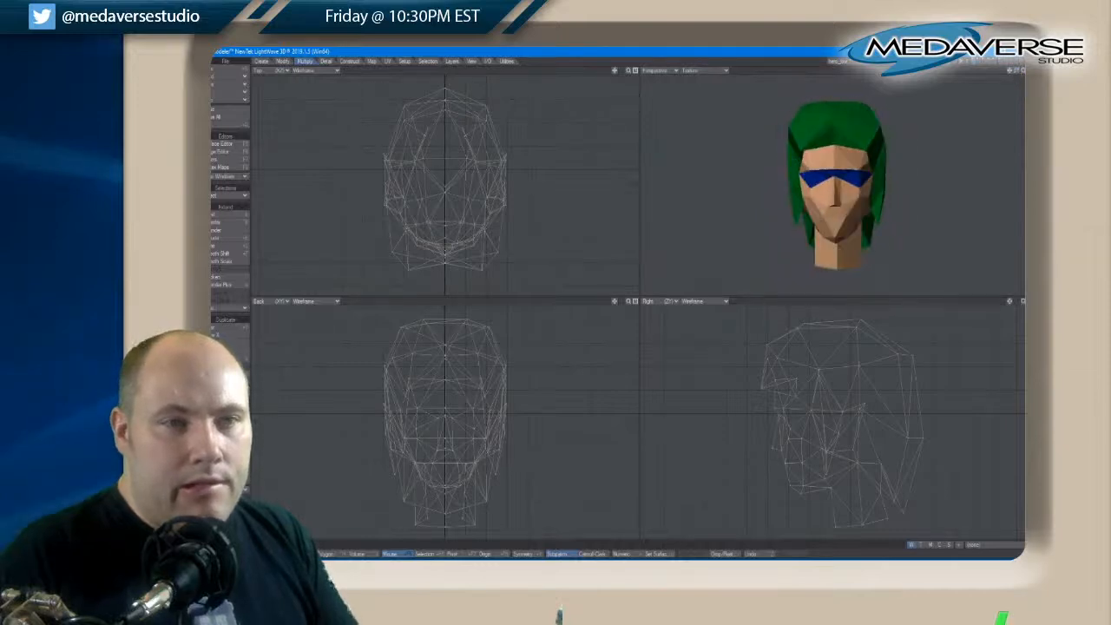
Show the head together with all the body layers and fit the whole character in the viewports
{"action": "left_click", "coordinate": [979, 61]}
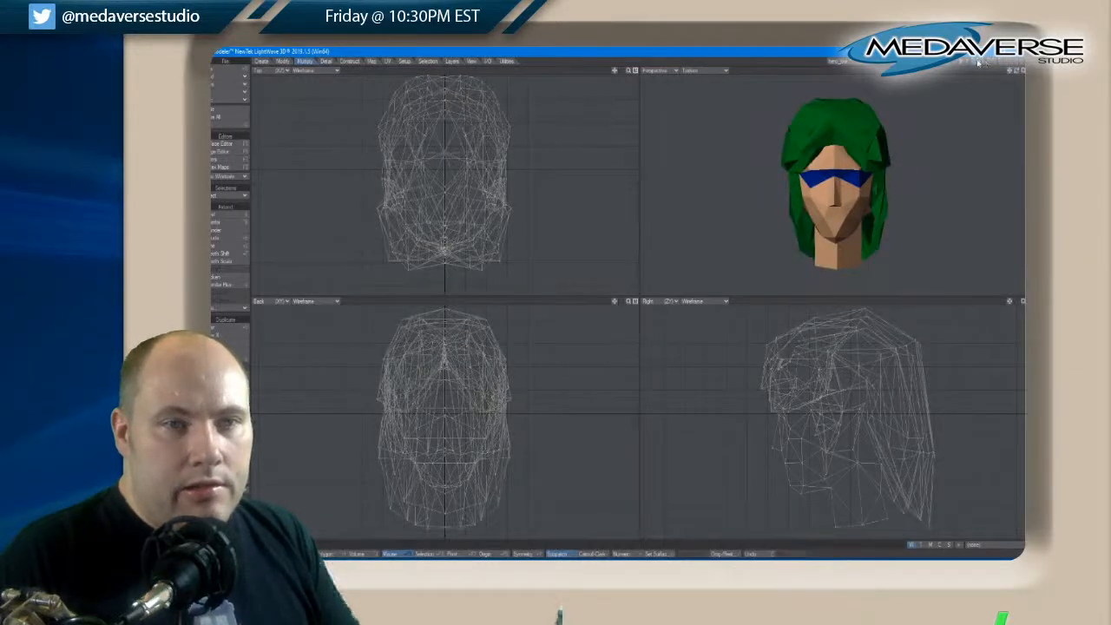
{"action": "left_click", "coordinate": [979, 62], "text": "shift"}
{"action": "left_click", "coordinate": [984, 61], "text": "shift"}
{"action": "left_click", "coordinate": [990, 62], "text": "shift"}
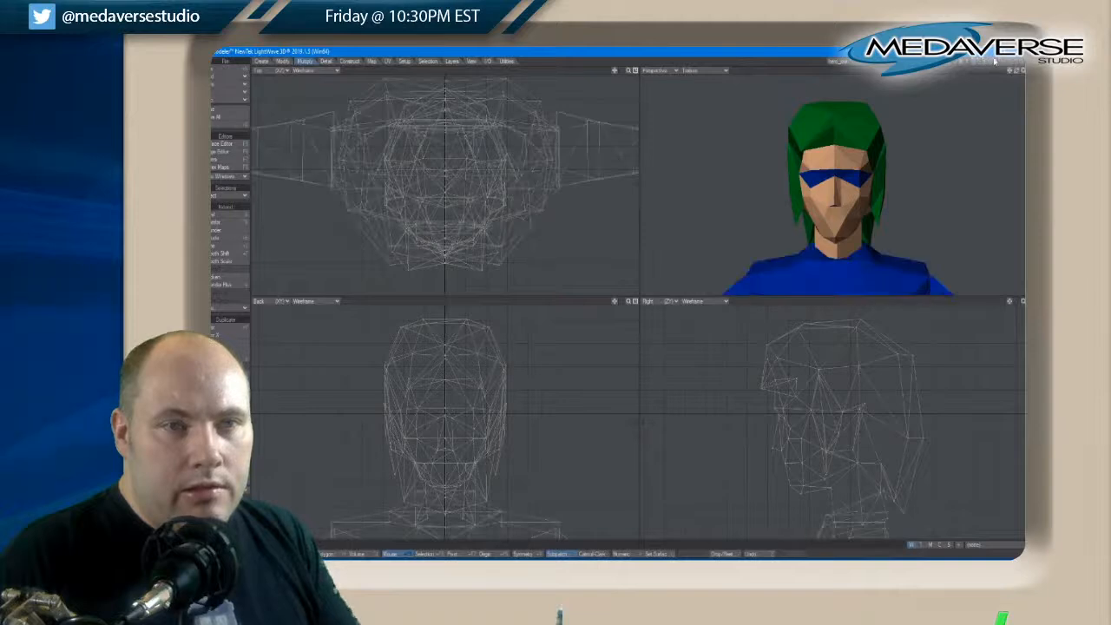
{"action": "left_click", "coordinate": [995, 62], "text": "shift"}
{"action": "key", "text": "a"}
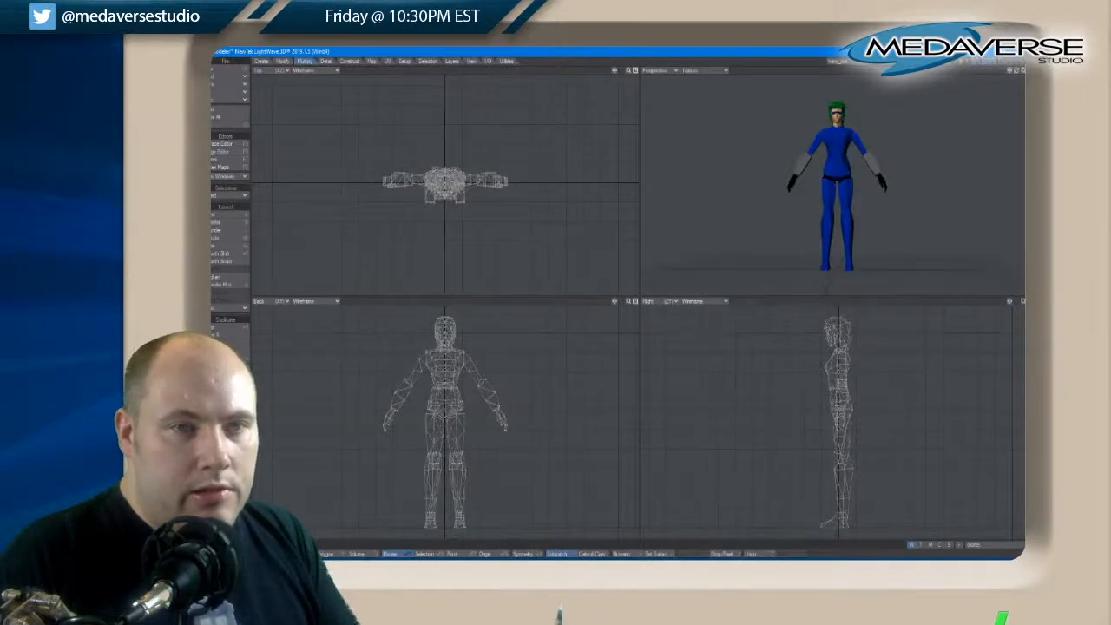
Examine the complete character from the front and at an angle, clearing the accidental selection of the whole mesh
{"action": "left_click_drag", "start_coordinate": [1016, 72], "coordinate": [1020, 73]}
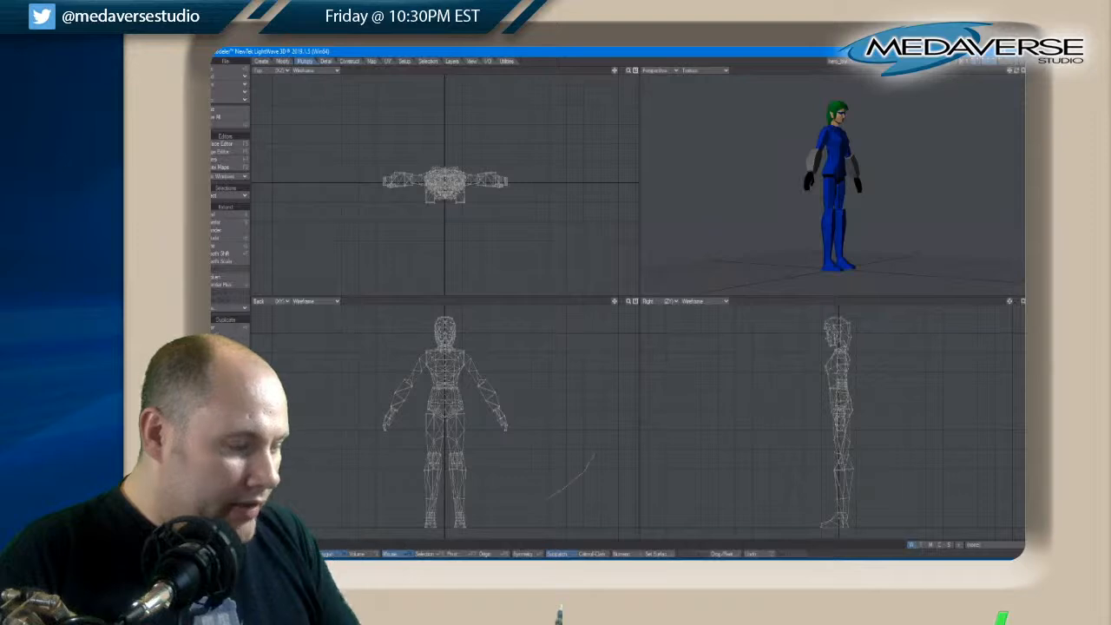
{"action": "mouse_move", "coordinate": [546, 499]}
{"action": "right_mouse_down"}
{"action": "mouse_move", "coordinate": [325, 308]}
{"action": "mouse_move", "coordinate": [533, 508]}
{"action": "right_mouse_up"}
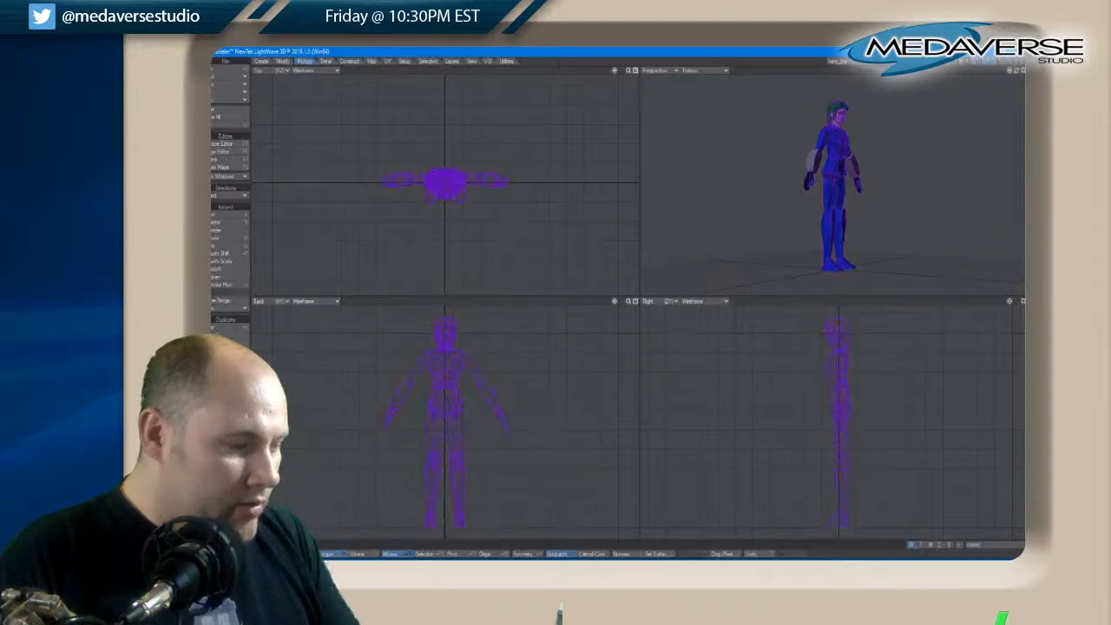
{"action": "key", "text": "slash"}
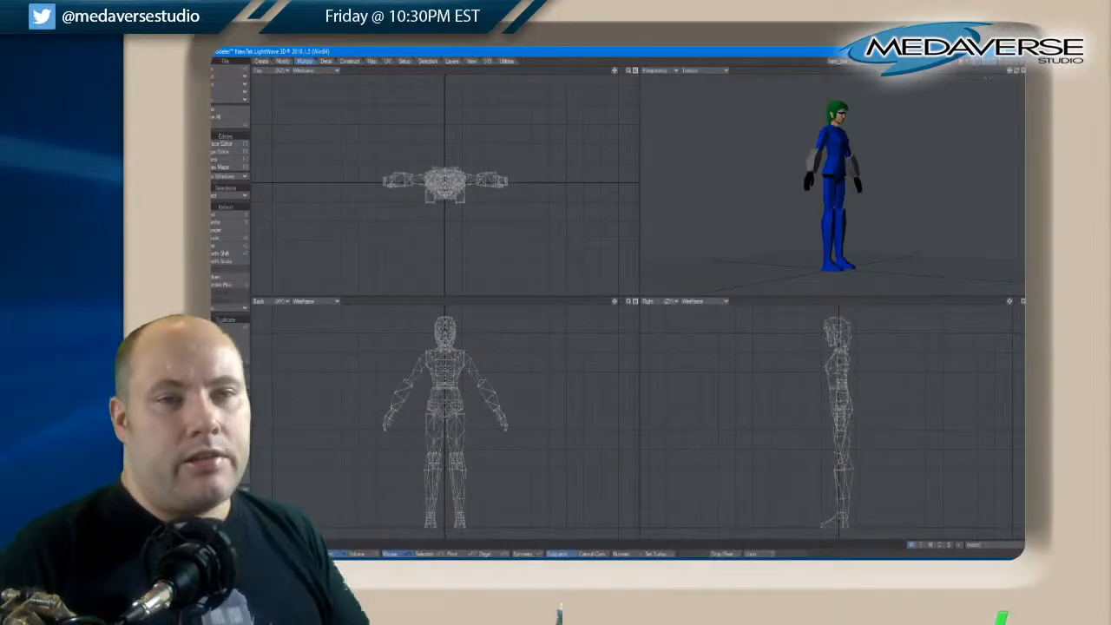
{"action": "left_click_drag", "start_coordinate": [1020, 74], "coordinate": [1020, 74]}
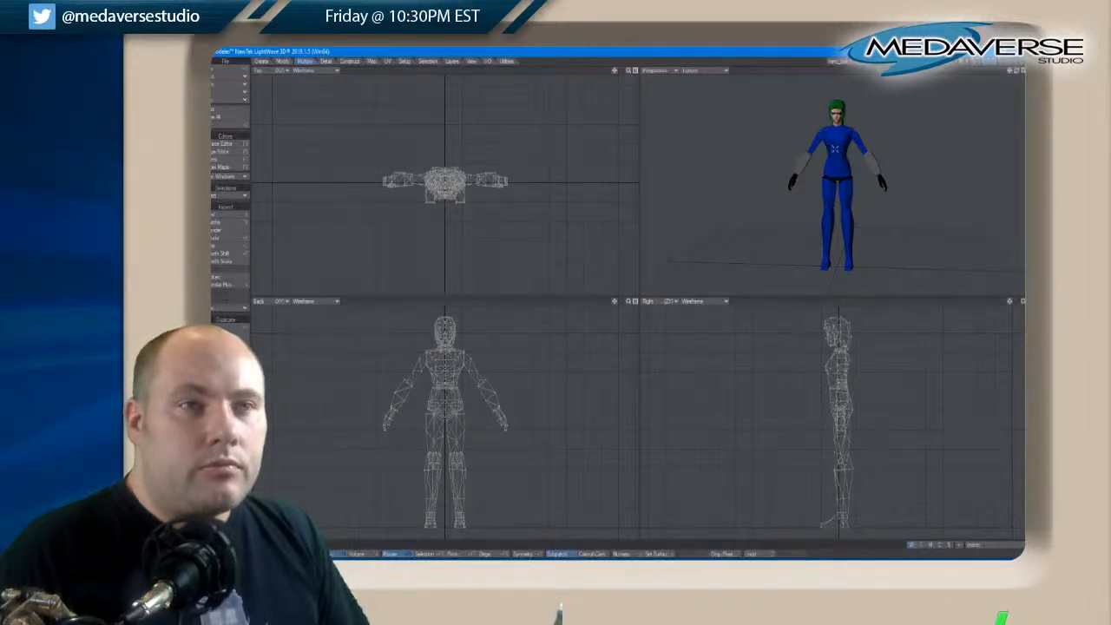
{"action": "scroll", "coordinate": [841, 146], "scroll_direction": "up", "scroll_amount": 8}
{"action": "scroll", "coordinate": [827, 132], "scroll_direction": "down", "scroll_amount": 2}
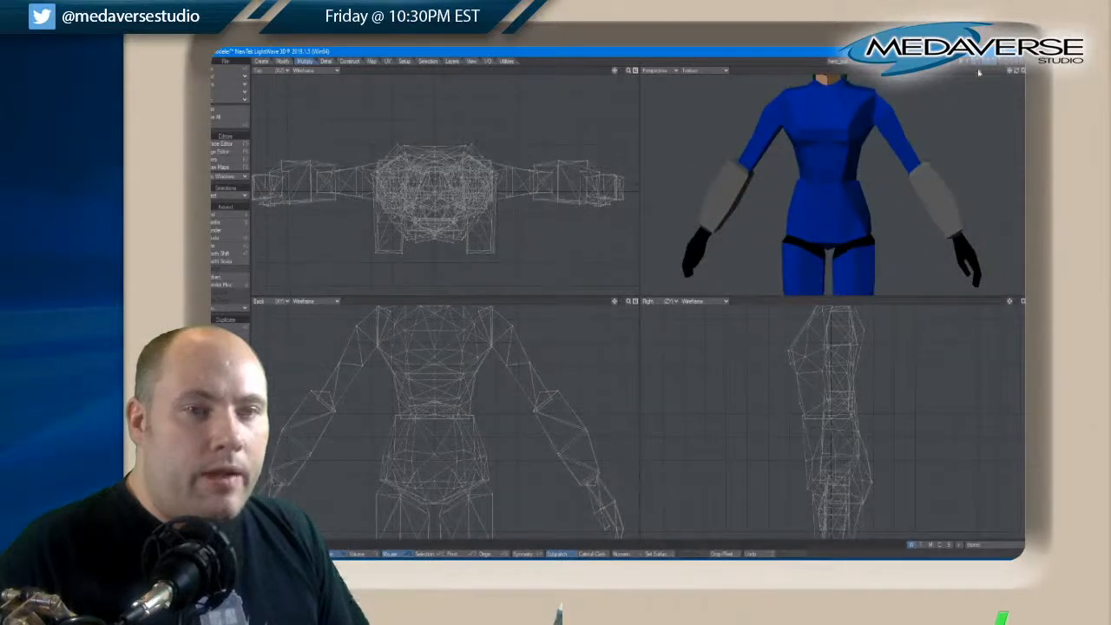
{"action": "left_click_drag", "start_coordinate": [1016, 73], "coordinate": [1018, 74]}
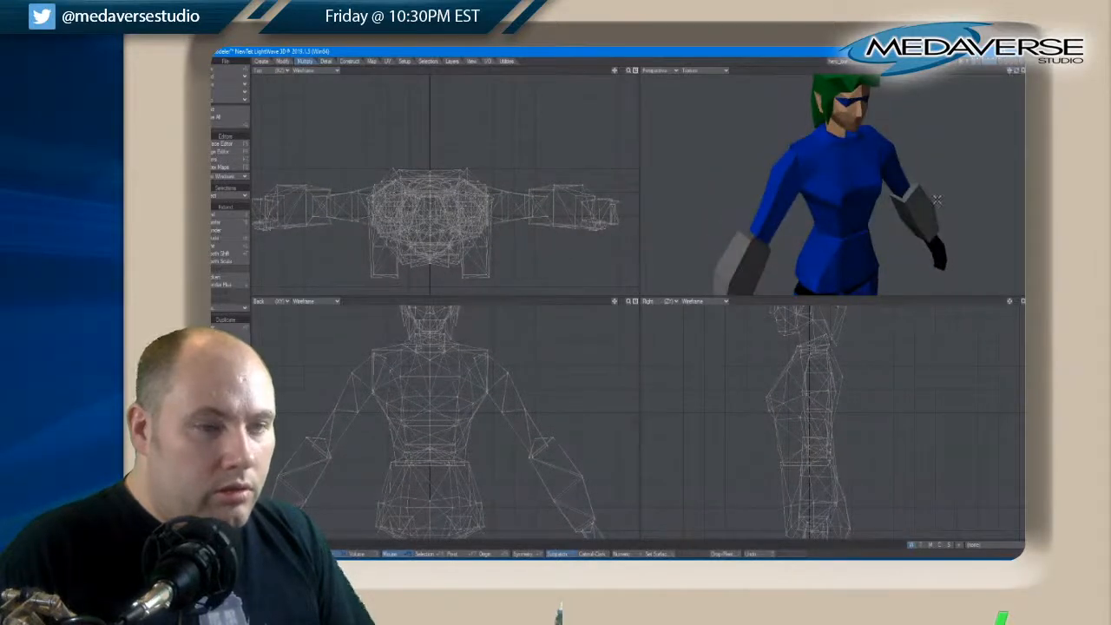
Isolate the torso layer, assign the existing black surface to the polygons capping the neck opening, and clear the selection
{"action": "left_click", "coordinate": [967, 62]}
{"action": "left_click", "coordinate": [982, 61]}
{"action": "left_click", "coordinate": [838, 130]}
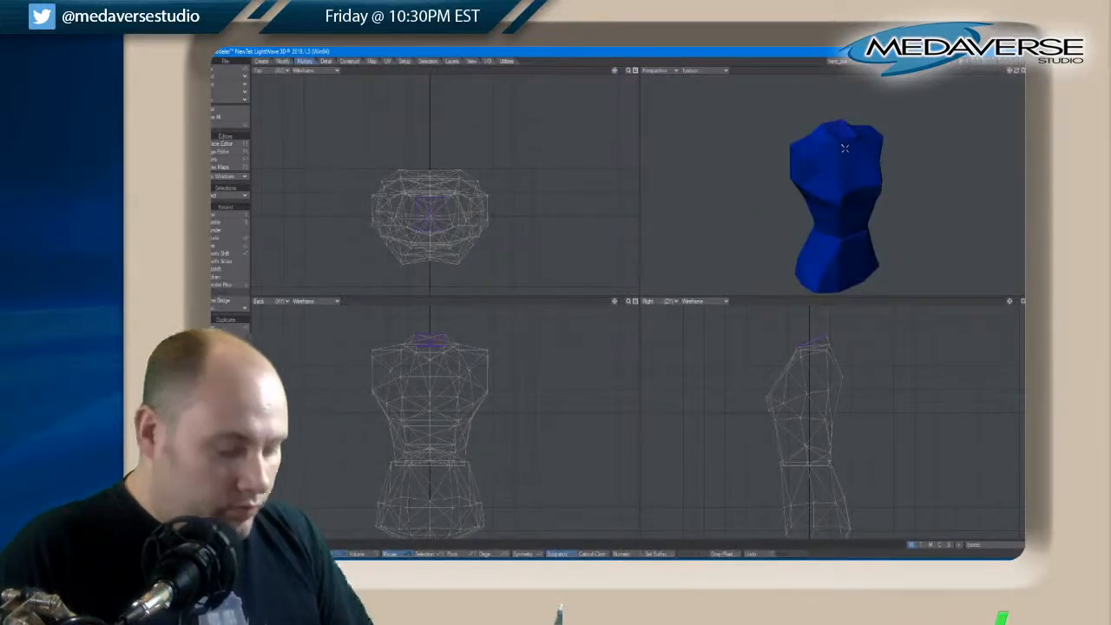
{"action": "key", "text": "q"}
{"action": "left_click", "coordinate": [579, 186]}
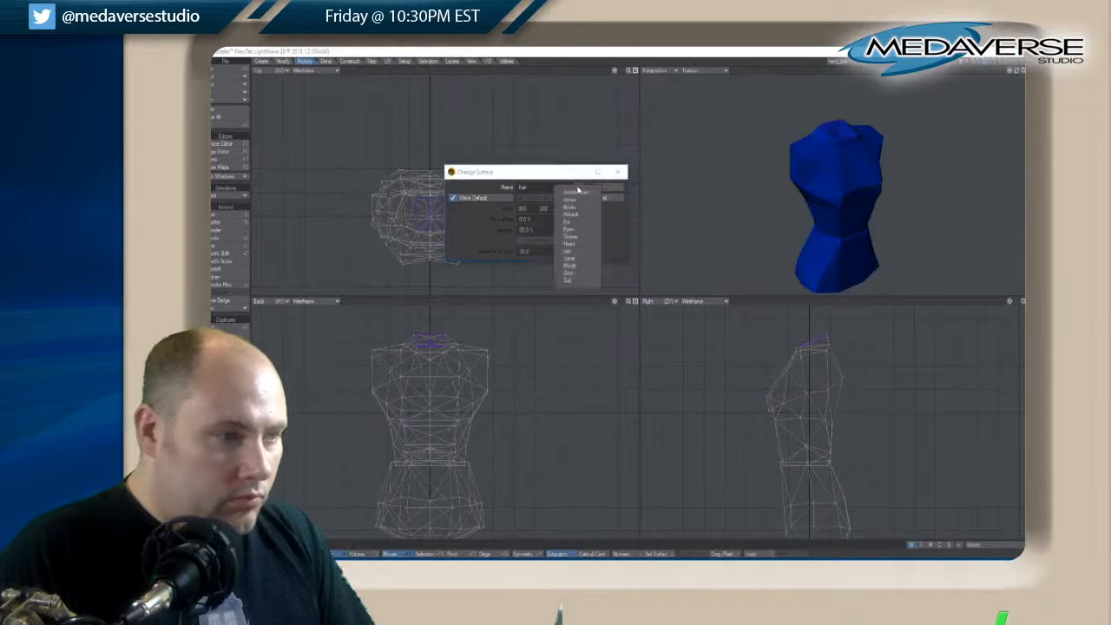
{"action": "left_click", "coordinate": [574, 265]}
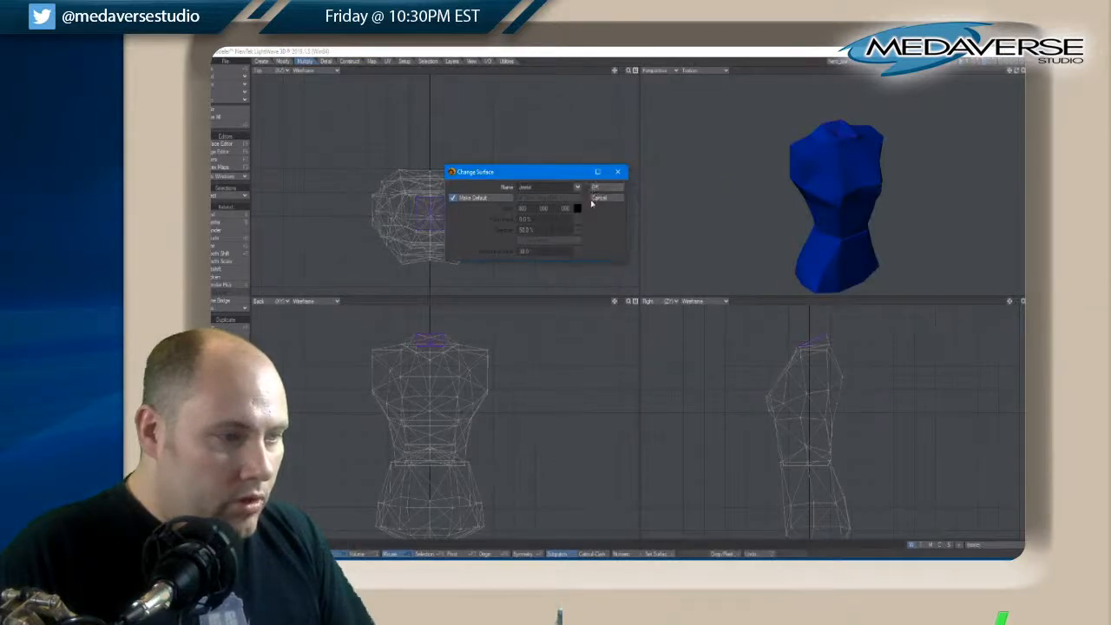
{"action": "left_click", "coordinate": [605, 189]}
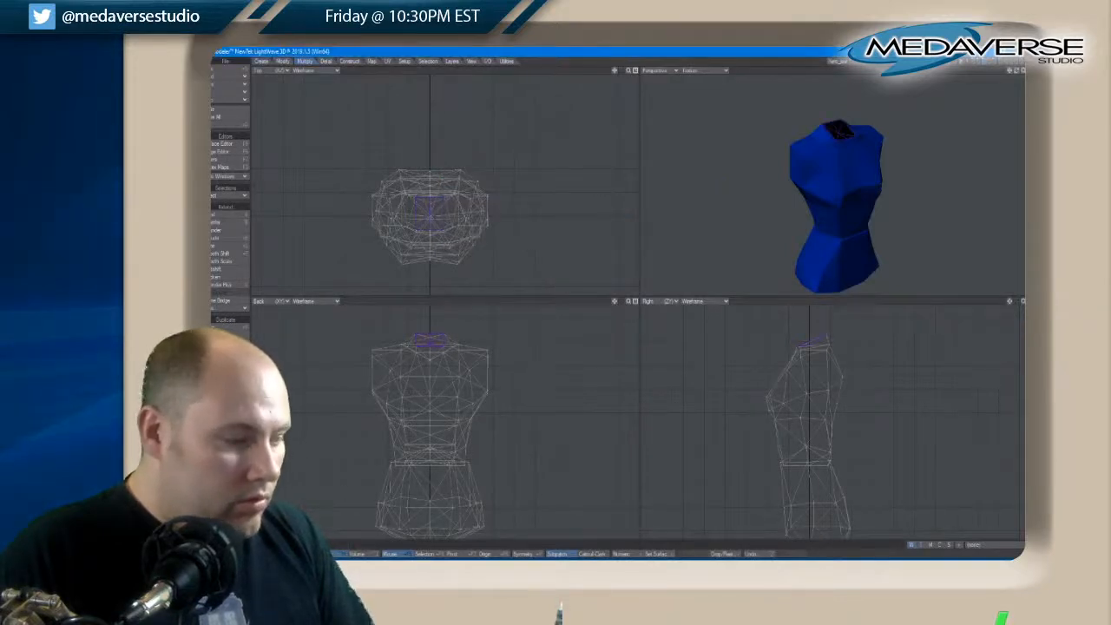
{"action": "key", "text": "slash"}
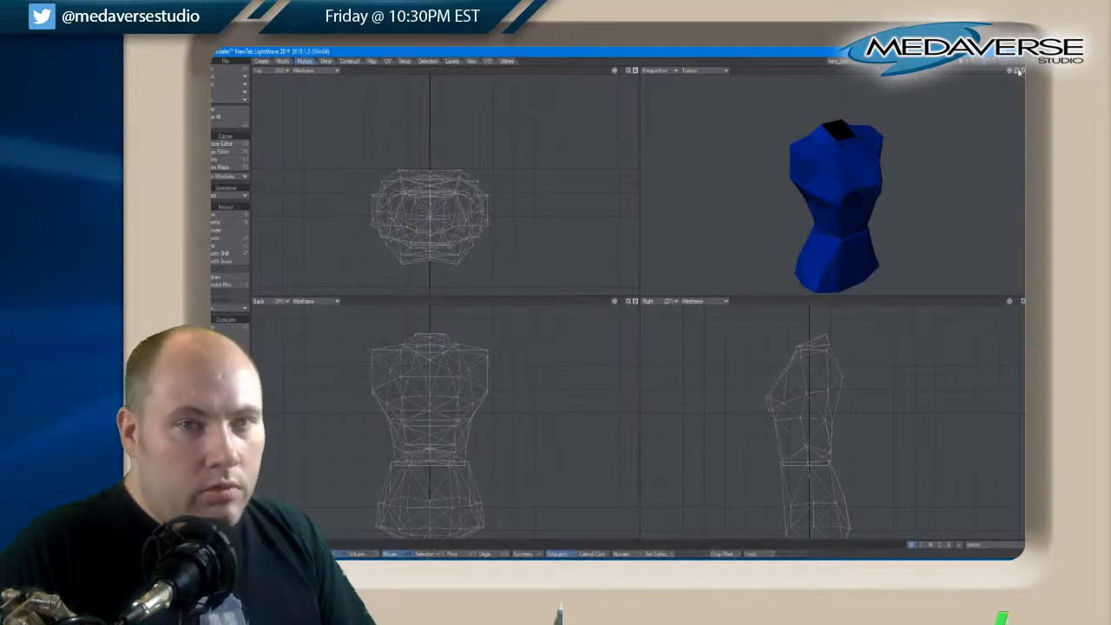
Select the three rear collar points of the torso and move them up and slightly back in the side view
{"action": "mouse_move", "coordinate": [1022, 71]}
{"action": "left_mouse_down"}
{"action": "mouse_move", "coordinate": [1050, 71]}
{"action": "mouse_move", "coordinate": [1016, 73]}
{"action": "left_mouse_up"}
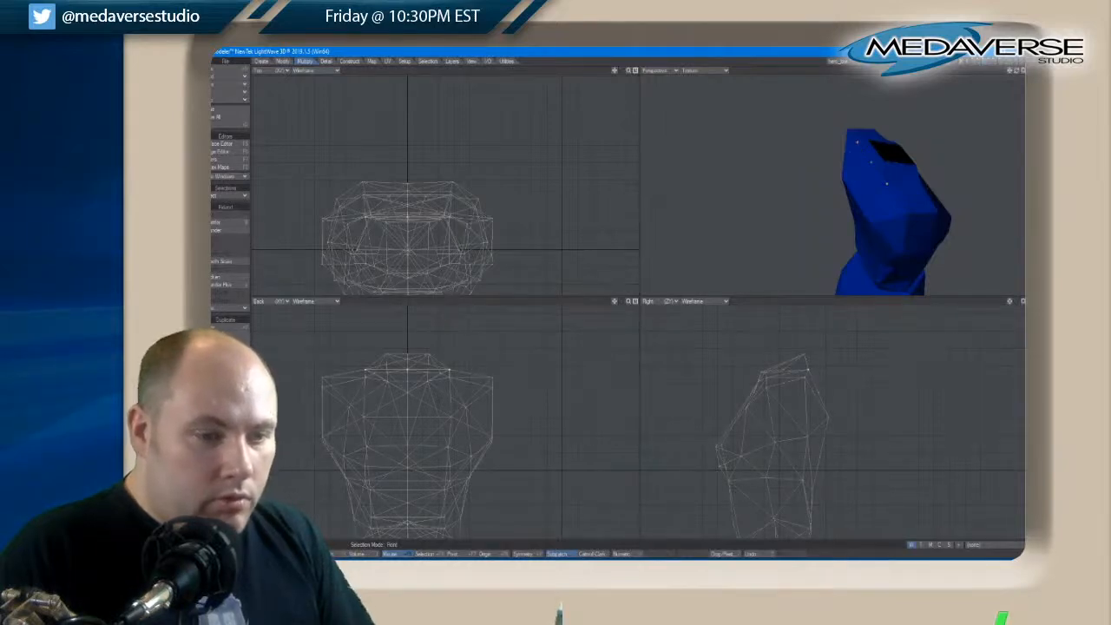
{"action": "left_click", "coordinate": [806, 368]}
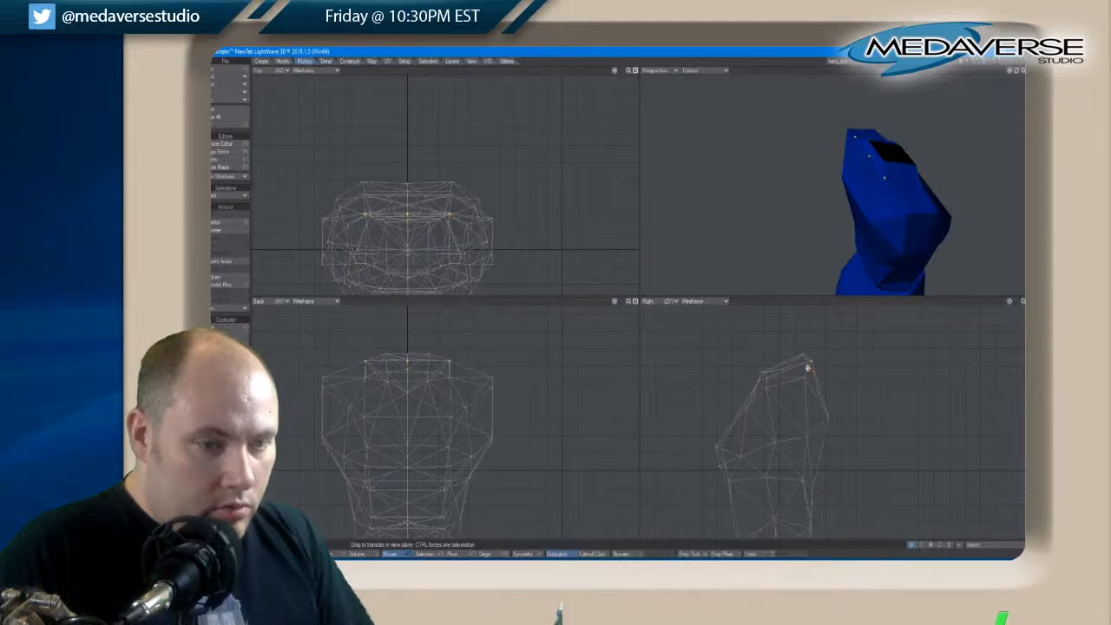
{"action": "key", "text": "space"}
{"action": "key", "text": "slash"}
Select the rear centre point of the collar, move it slightly in the side view, and clear the selection
{"action": "left_click", "coordinate": [805, 357]}
{"action": "key", "text": "t"}
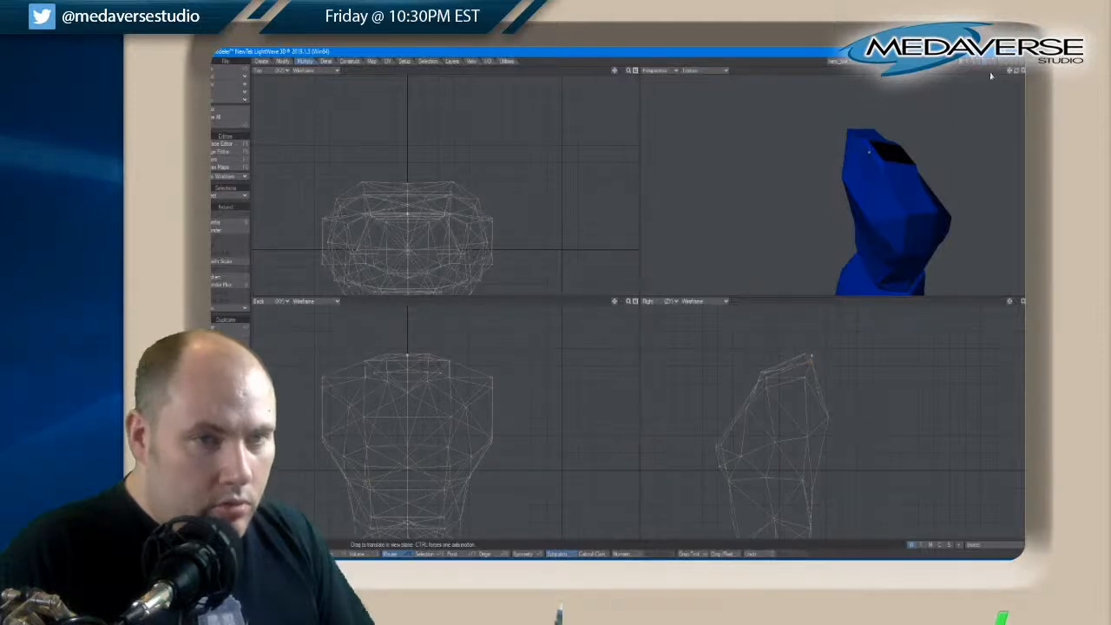
{"action": "left_click_drag", "start_coordinate": [1017, 72], "coordinate": [1019, 74]}
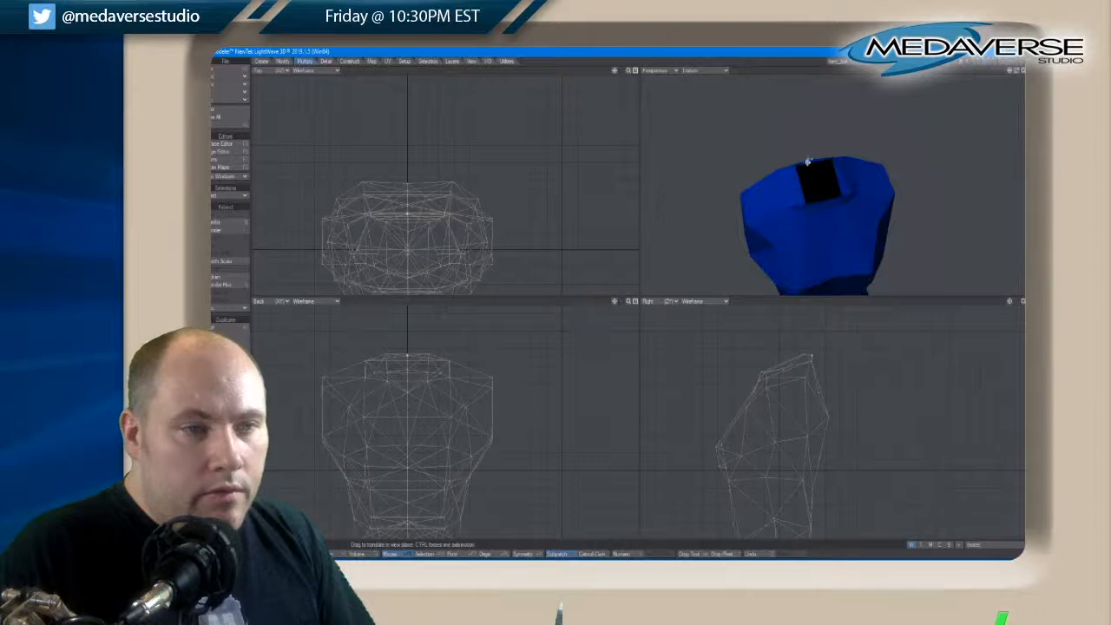
{"action": "key", "text": "space"}
Select the rear centre point of the black neck cap, raise and fine-tune it in the side view, and undo the last adjustment
{"action": "key", "text": "space"}
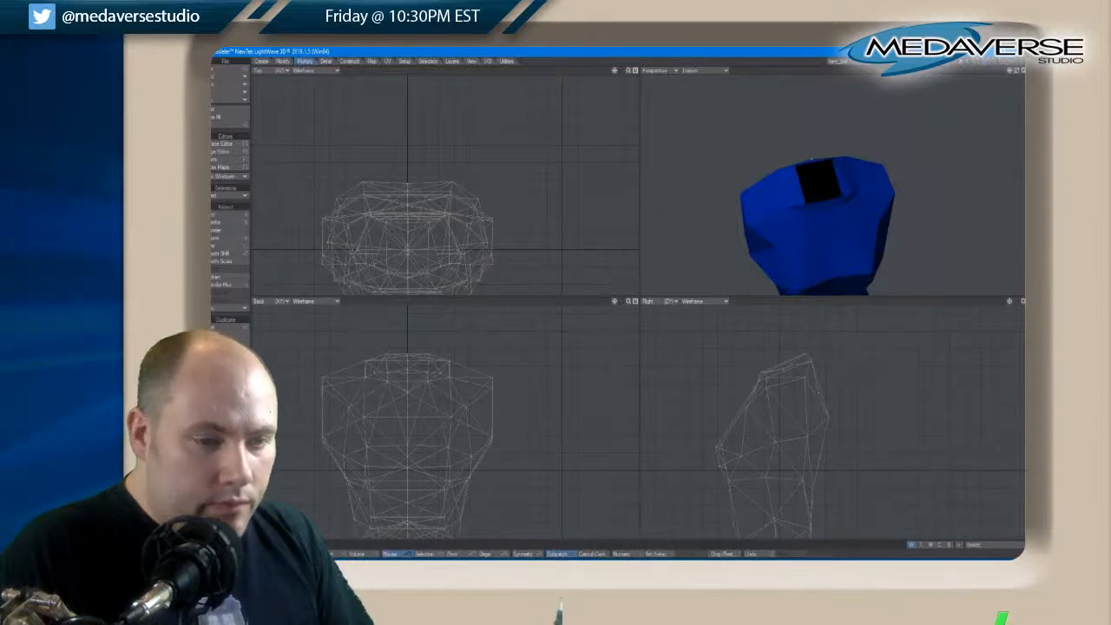
{"action": "key", "text": "space"}
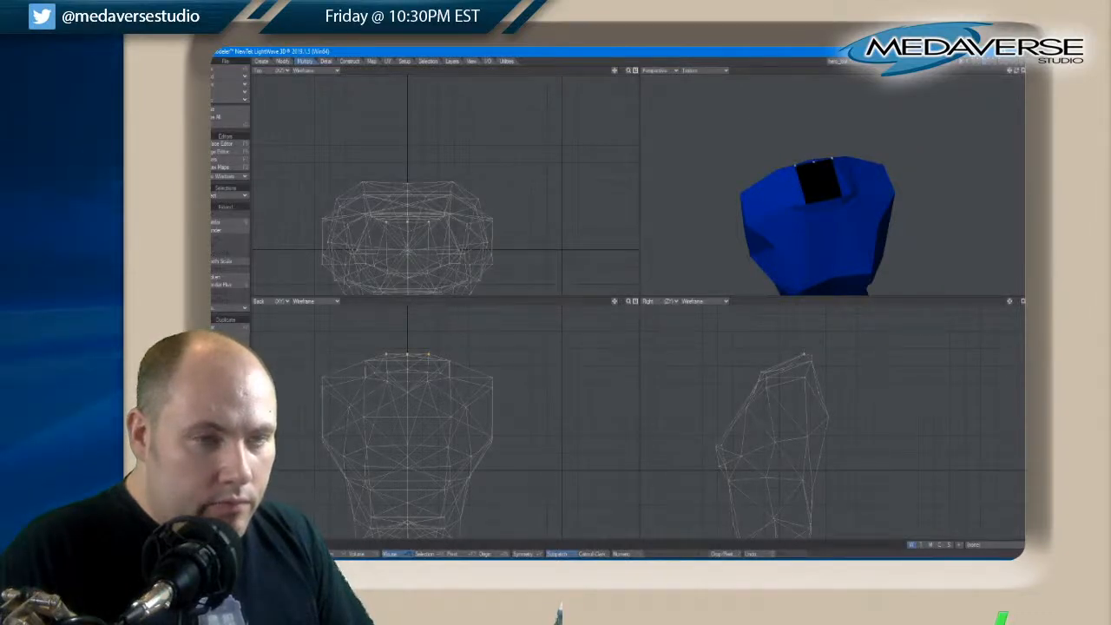
{"action": "key", "text": "t"}
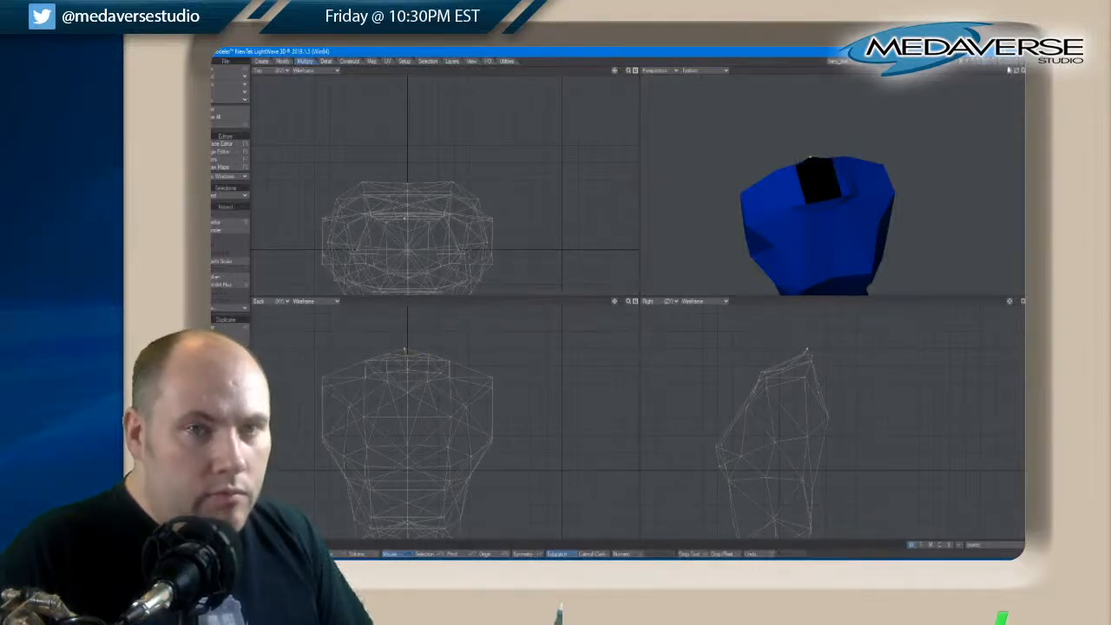
{"action": "left_click_drag", "start_coordinate": [1019, 69], "coordinate": [1018, 67]}
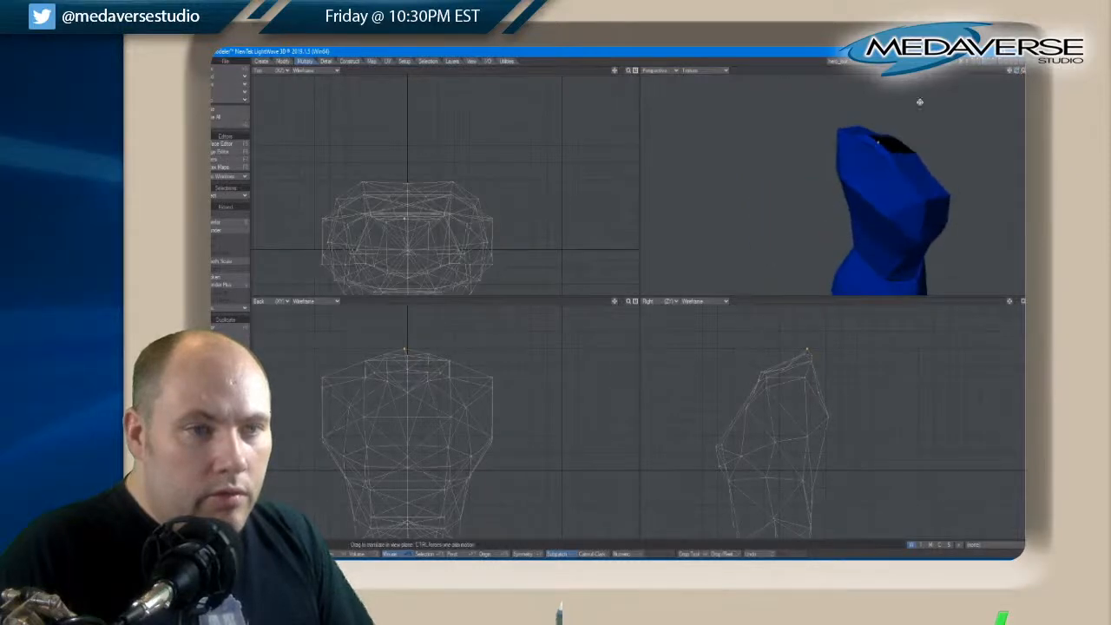
{"action": "key", "text": "a"}
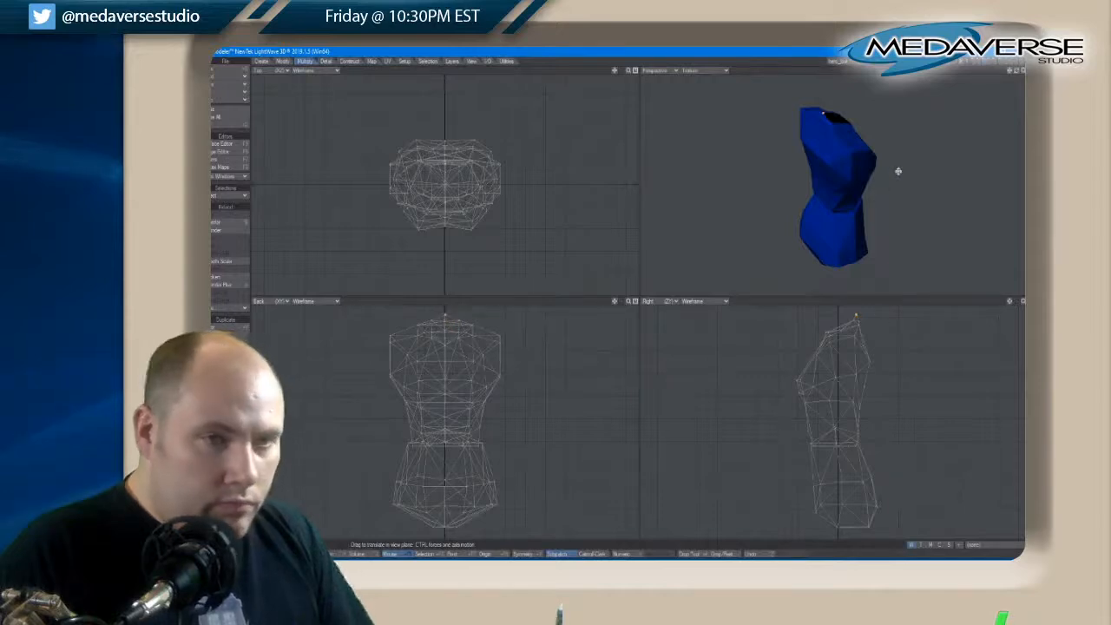
{"action": "scroll", "coordinate": [831, 111], "scroll_direction": "up", "scroll_amount": 6}
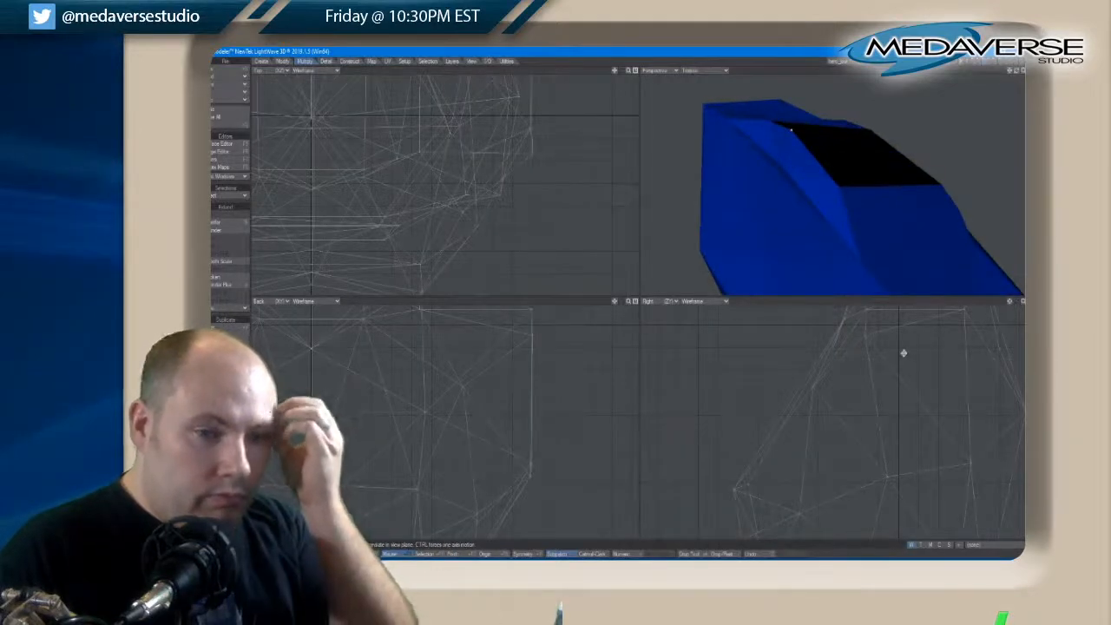
{"action": "left_click_drag", "start_coordinate": [903, 355], "coordinate": [904, 358]}
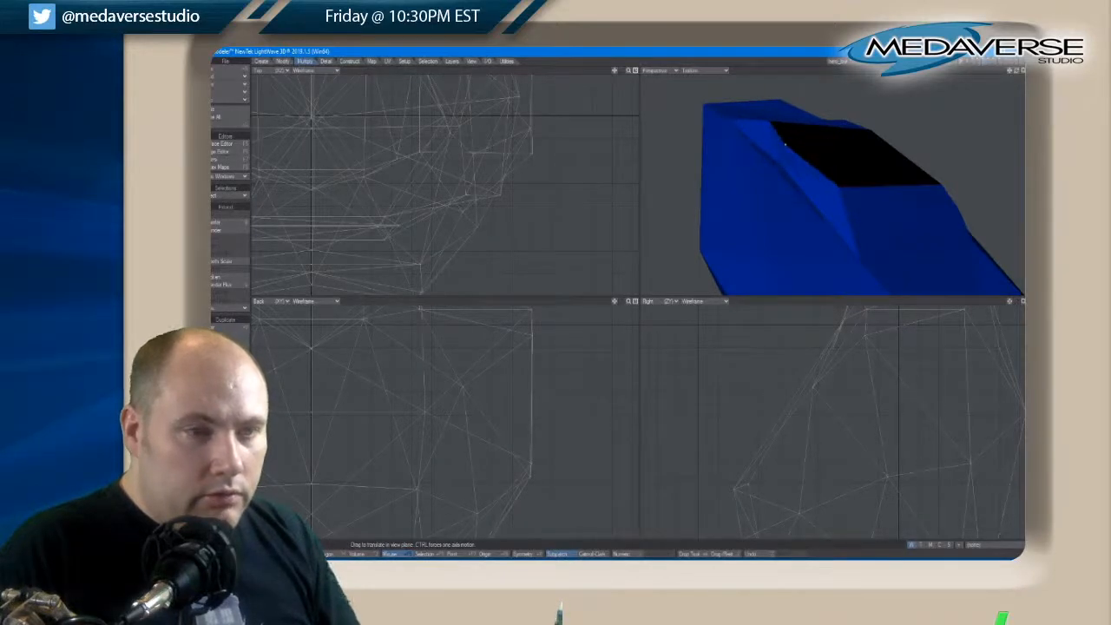
{"action": "key", "text": "space"}
{"action": "left_click_drag", "start_coordinate": [1016, 72], "coordinate": [1016, 73]}
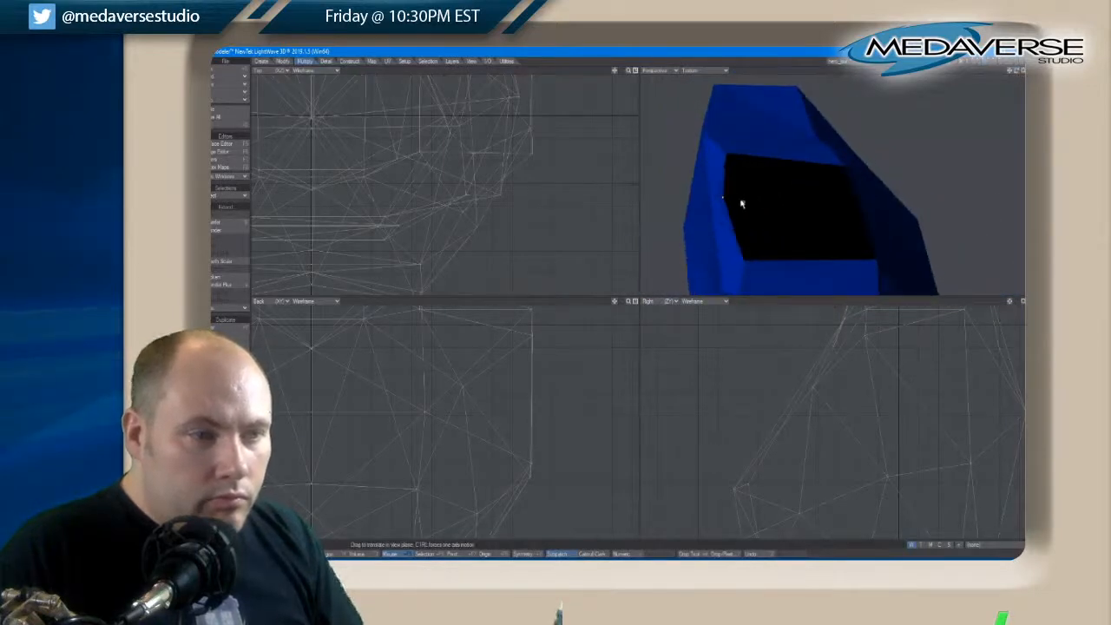
{"action": "left_click_drag", "start_coordinate": [907, 339], "coordinate": [907, 340]}
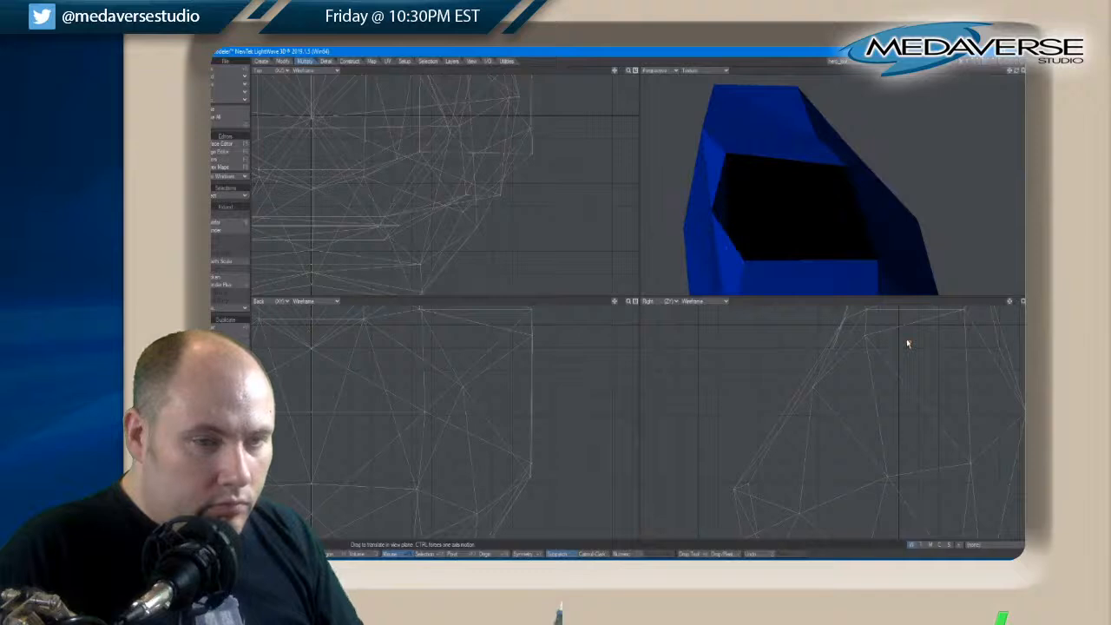
{"action": "key", "text": "ctrl+z"}
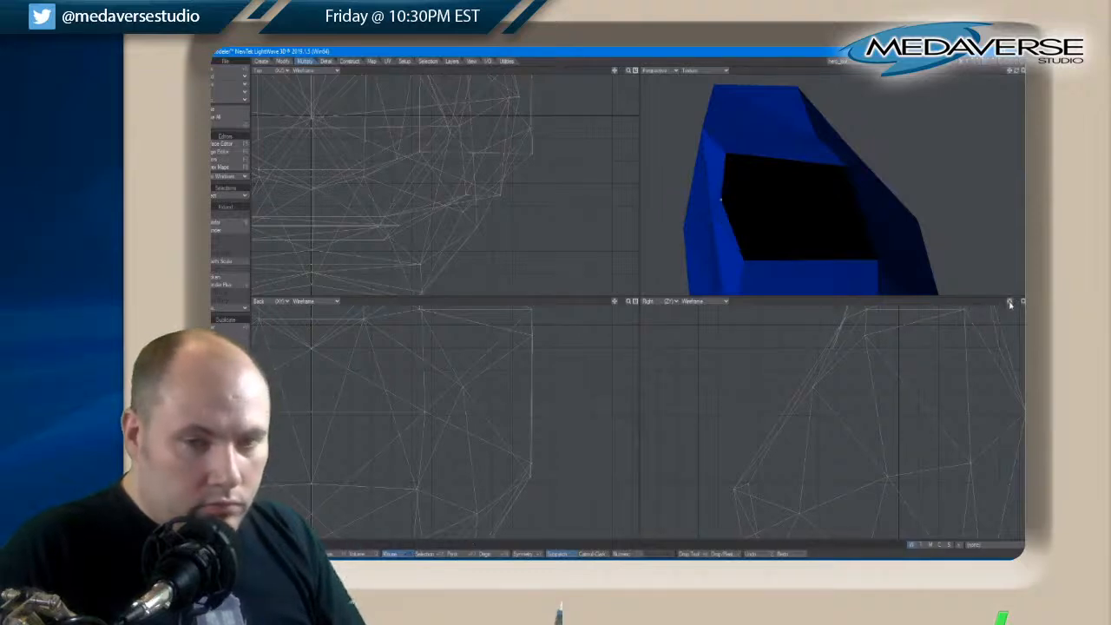
Clear the selection, then select the off-centre points of the neck cap and move them onto the torso's centre line in the top view
{"action": "left_click_drag", "start_coordinate": [1009, 303], "coordinate": [1009, 304]}
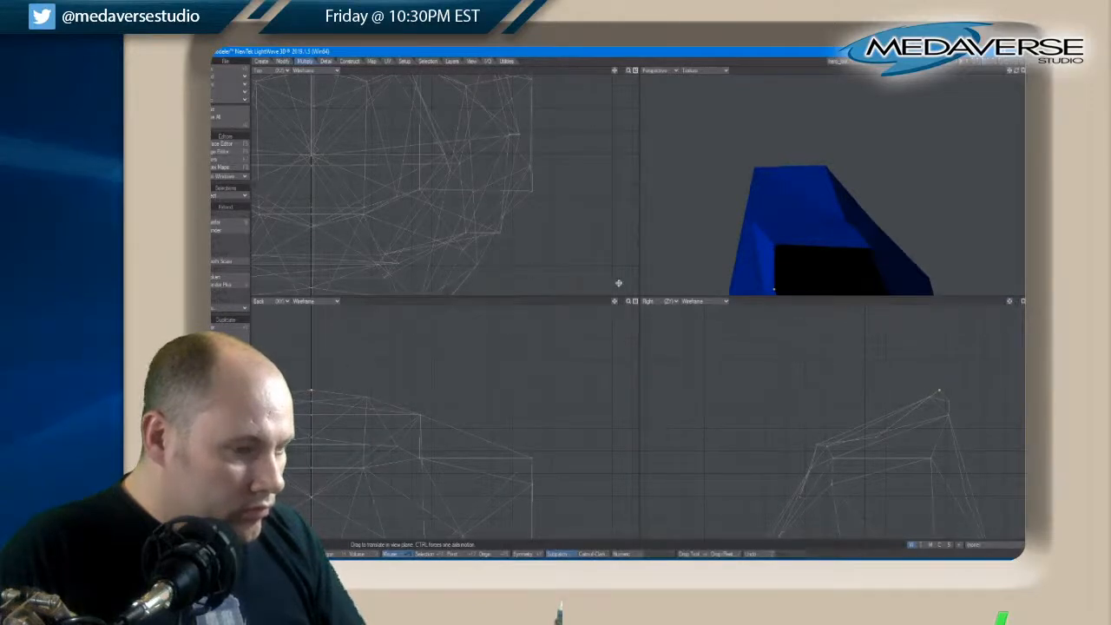
{"action": "left_click_drag", "start_coordinate": [614, 302], "coordinate": [614, 304]}
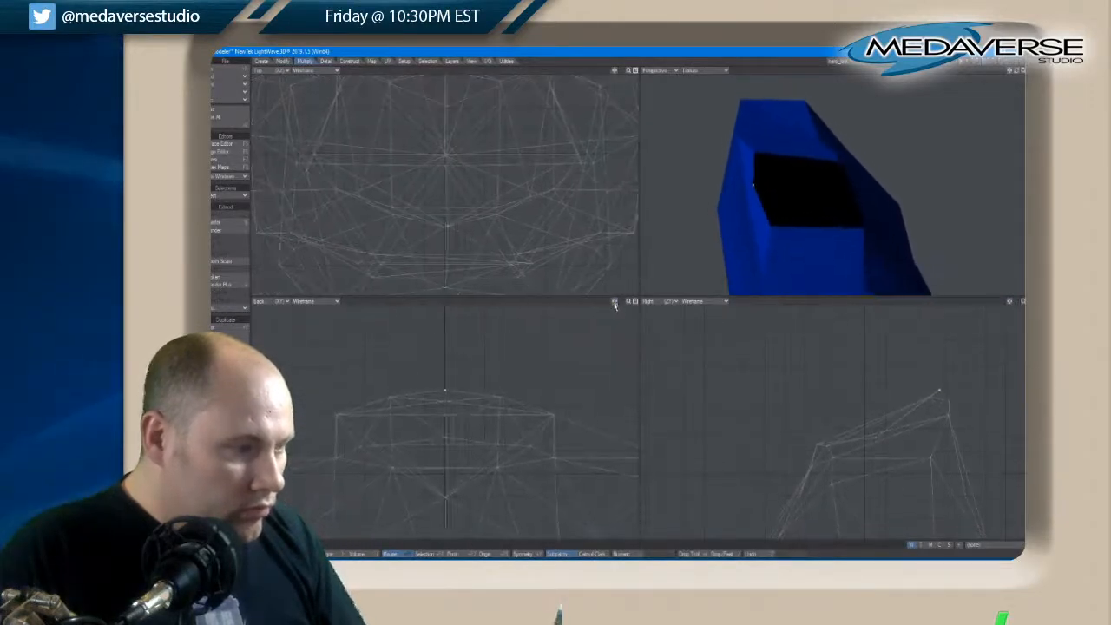
{"action": "left_click_drag", "start_coordinate": [618, 72], "coordinate": [611, 75]}
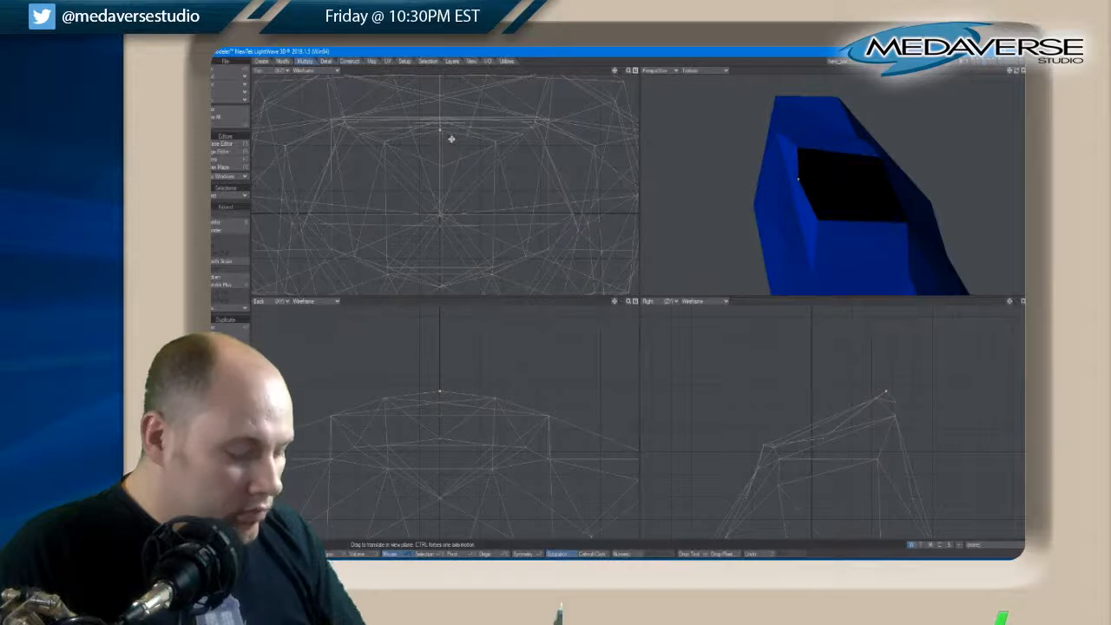
{"action": "key", "text": "space"}
{"action": "key", "text": "slash"}
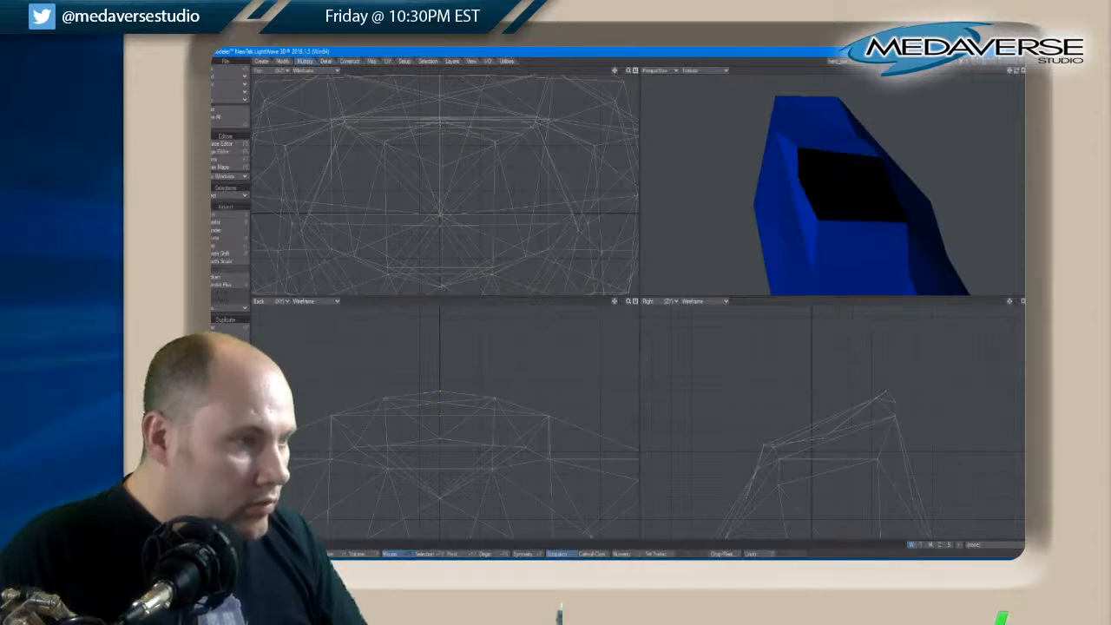
{"action": "key", "text": "space"}
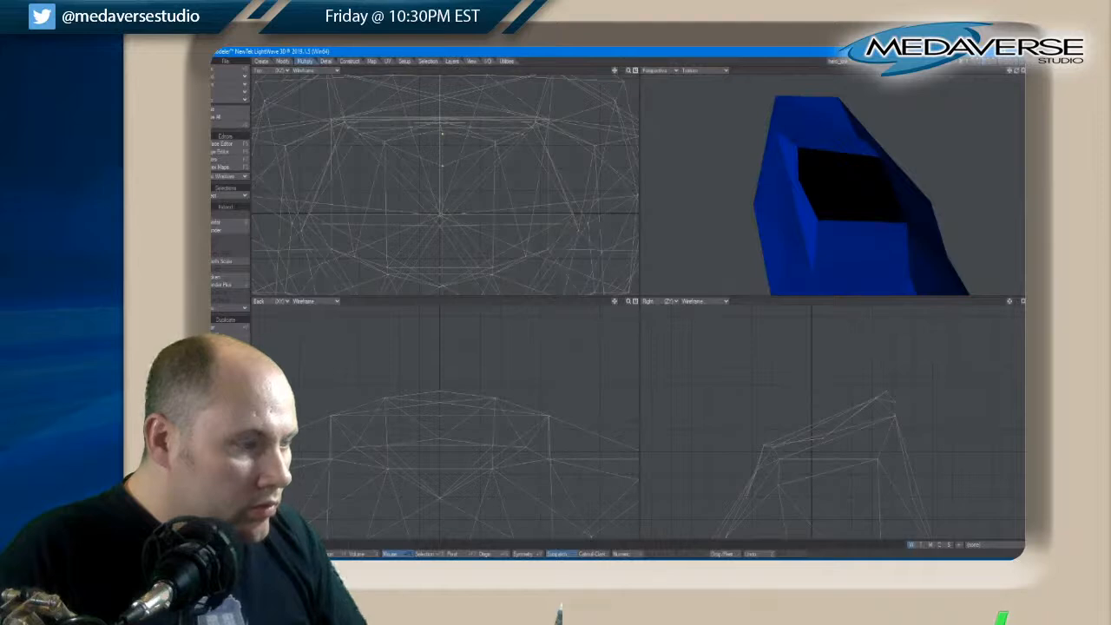
{"action": "key", "text": "a"}
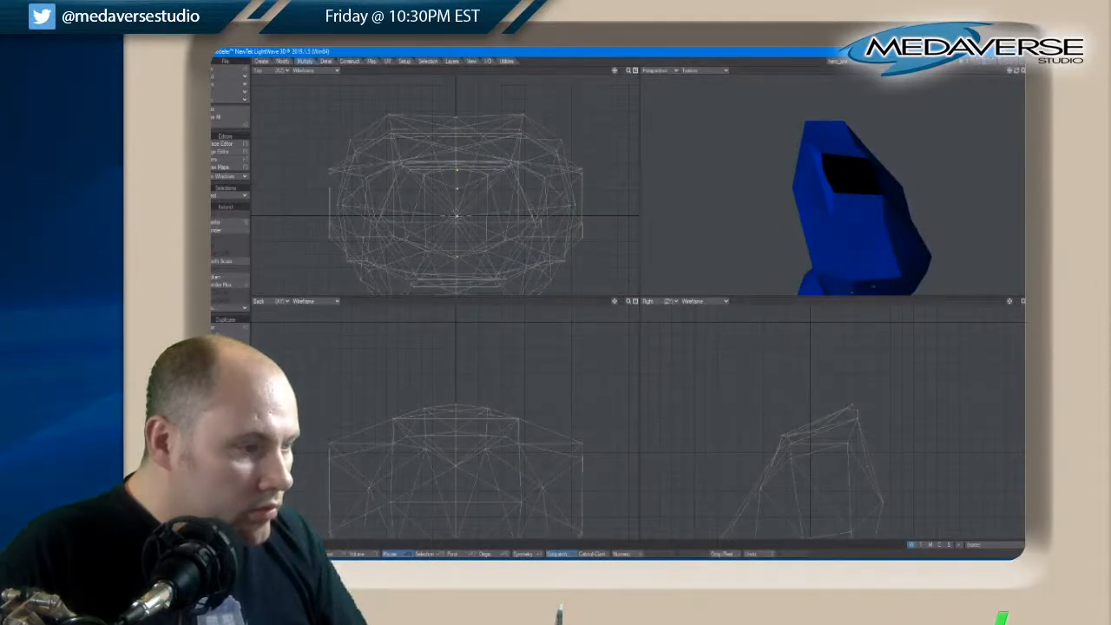
{"action": "scroll", "coordinate": [456, 223], "scroll_direction": "up", "scroll_amount": 5}
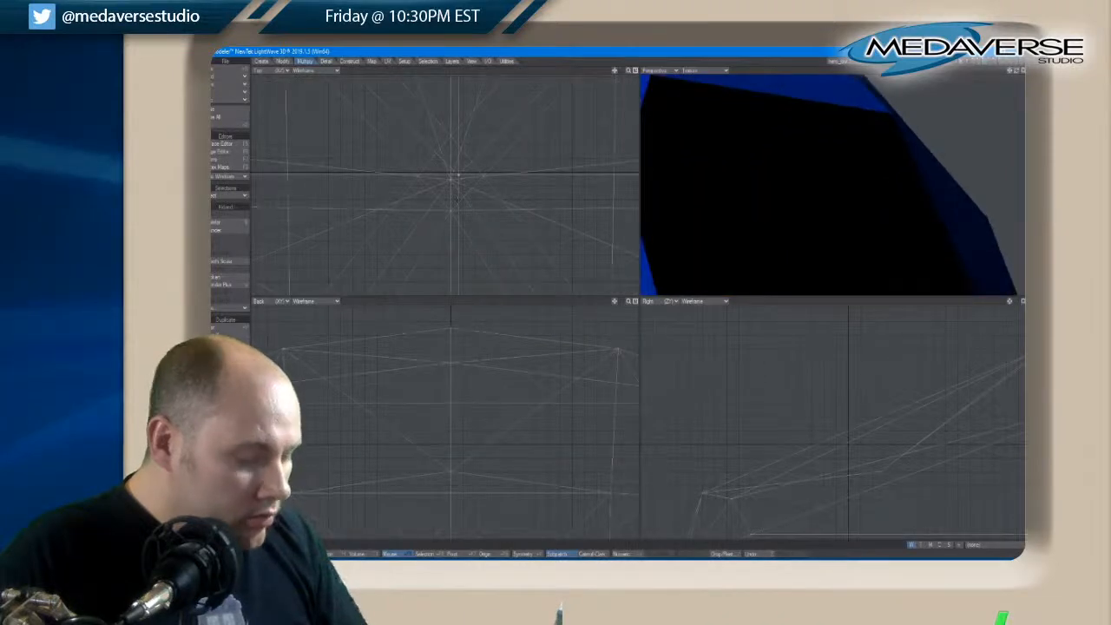
{"action": "key", "text": "t"}
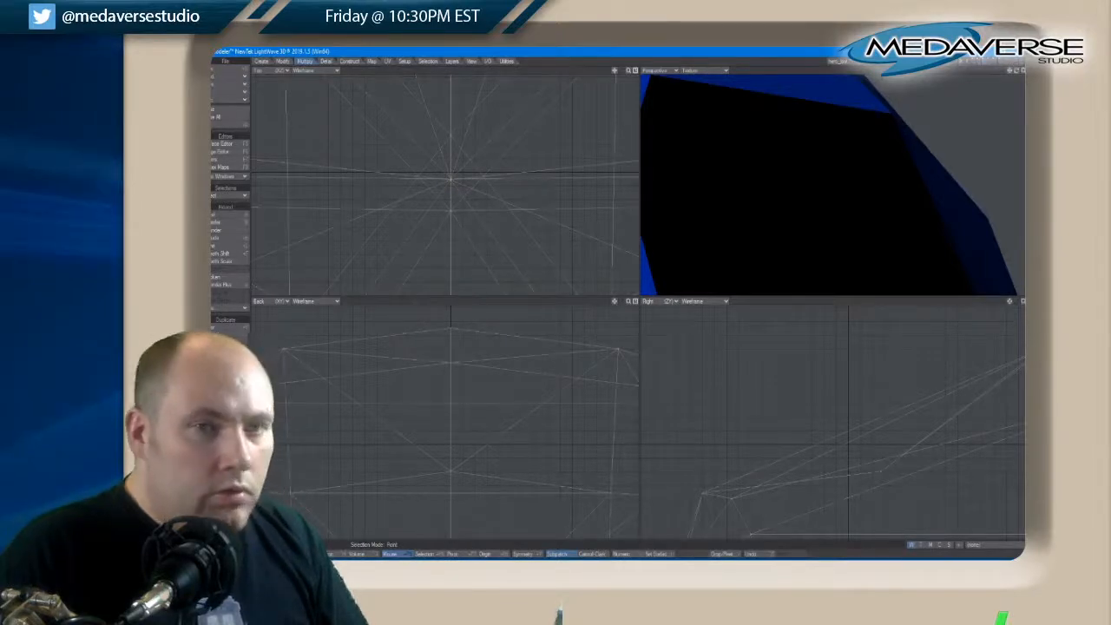
Select the two front corner points of the black neck cap, turn on Symmetry, and move them up and slightly inward
{"action": "left_click_drag", "start_coordinate": [1021, 72], "coordinate": [1016, 74]}
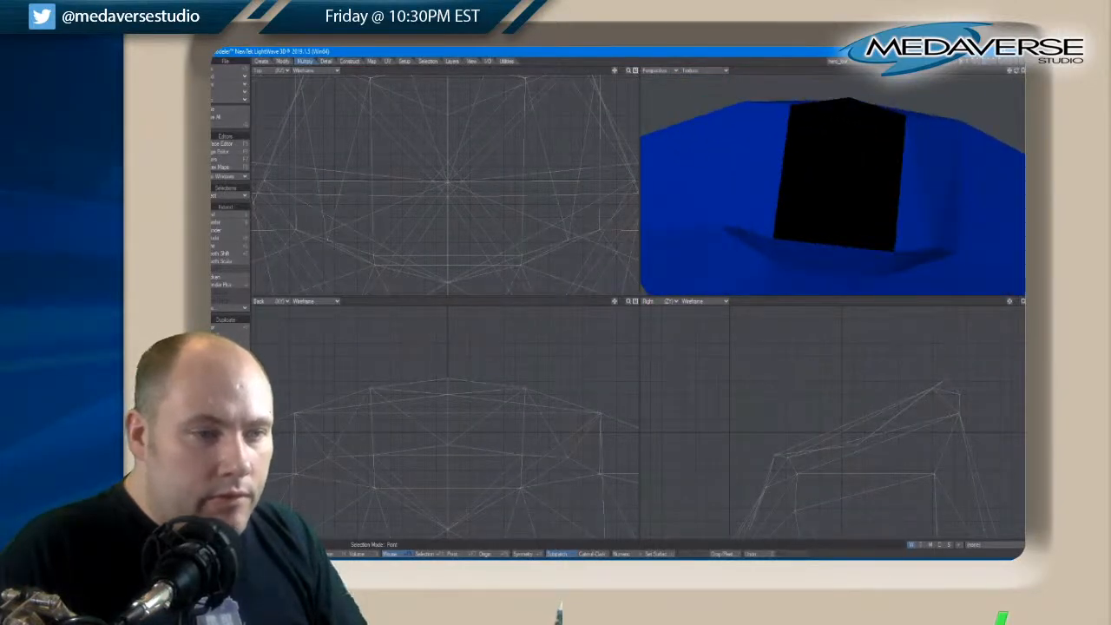
{"action": "left_click", "coordinate": [768, 237]}
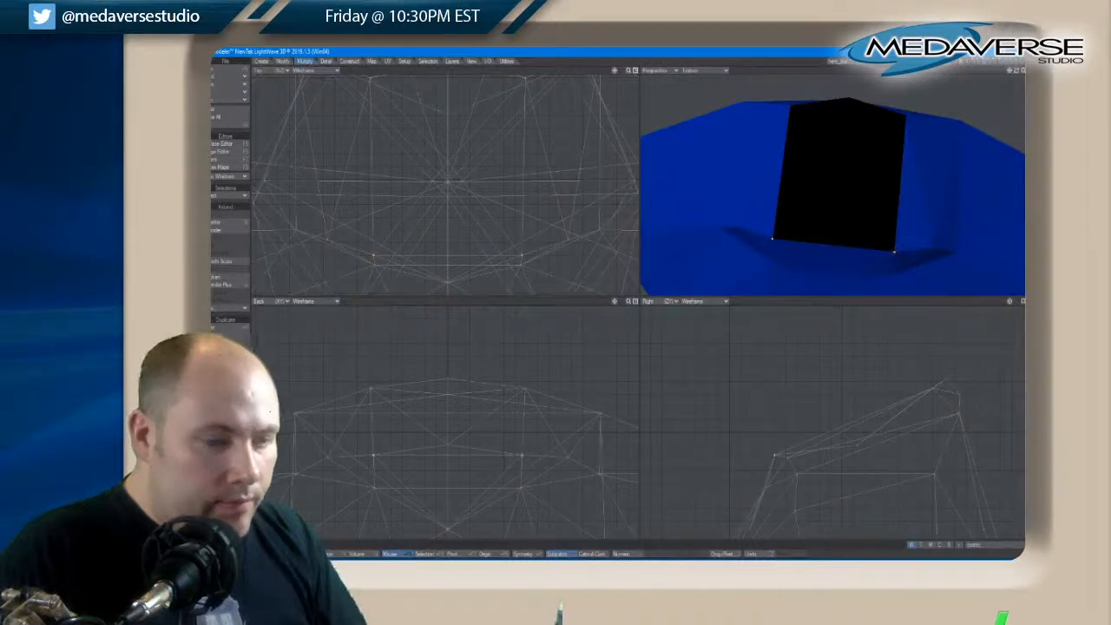
{"action": "key", "text": "t"}
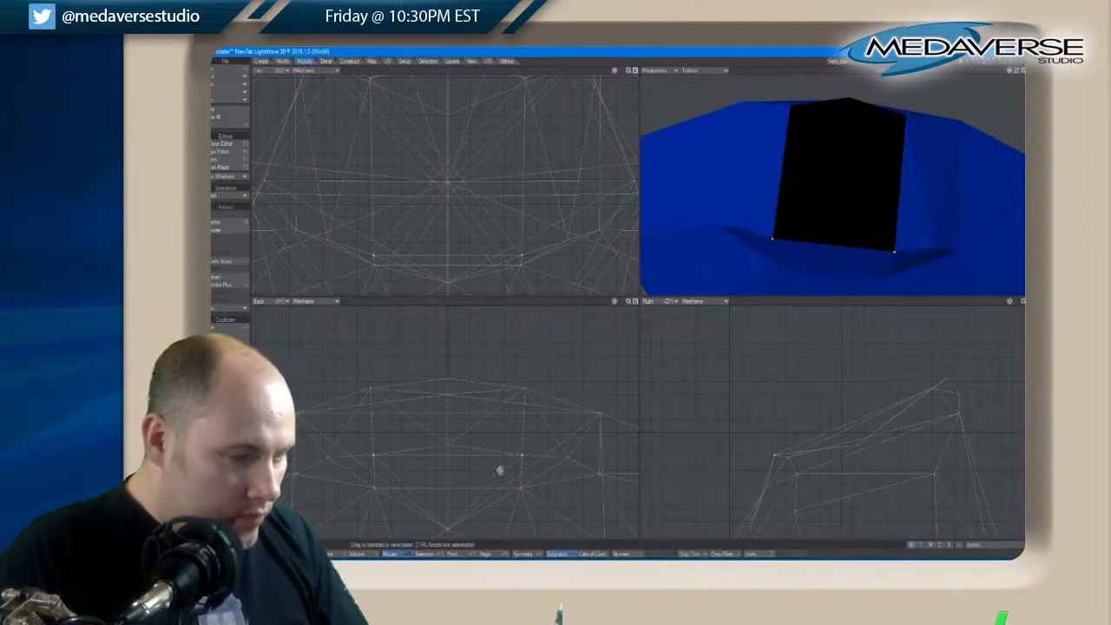
{"action": "mouse_move", "coordinate": [519, 456]}
{"action": "left_mouse_down"}
{"action": "mouse_move", "coordinate": [504, 457]}
{"action": "mouse_move", "coordinate": [527, 456]}
{"action": "mouse_move", "coordinate": [522, 443]}
{"action": "mouse_move", "coordinate": [525, 459]}
{"action": "left_mouse_up"}
{"action": "left_click", "coordinate": [540, 554]}
{"action": "key", "text": "t"}
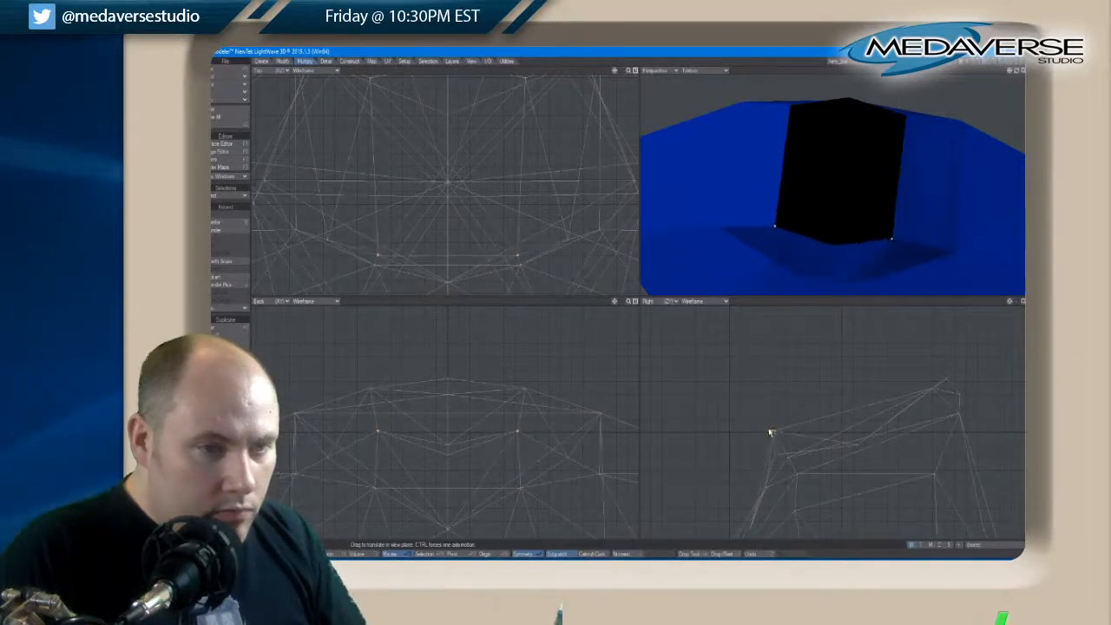
{"action": "left_click_drag", "start_coordinate": [1012, 71], "coordinate": [1017, 75]}
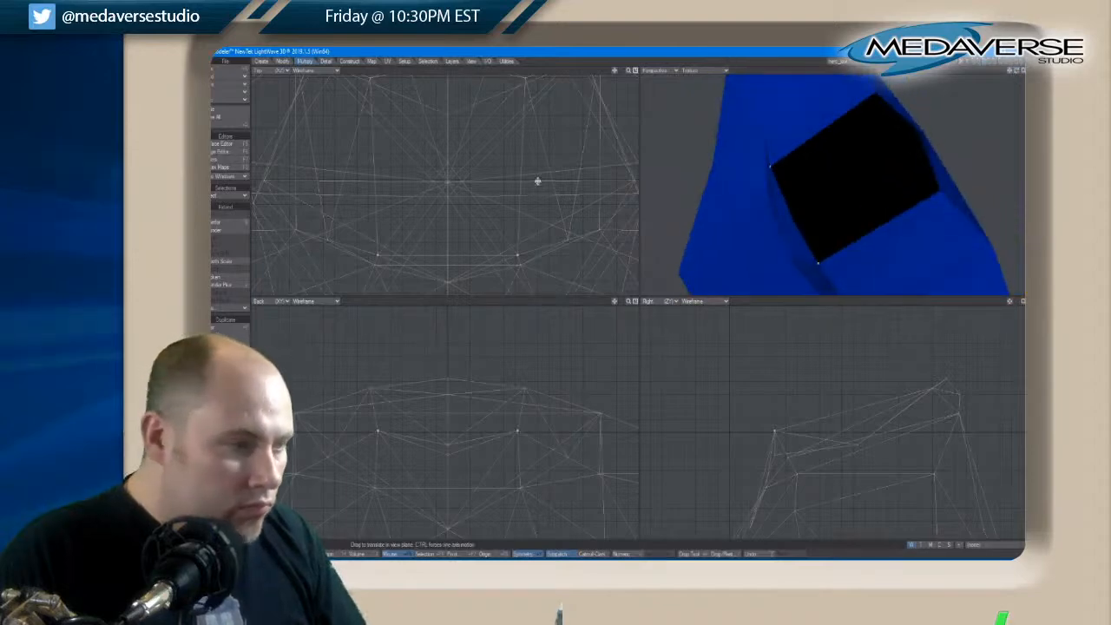
Move the two front corner points of the neck cap toward the back of the torso in the top view
{"action": "left_click_drag", "start_coordinate": [517, 249], "coordinate": [518, 253]}
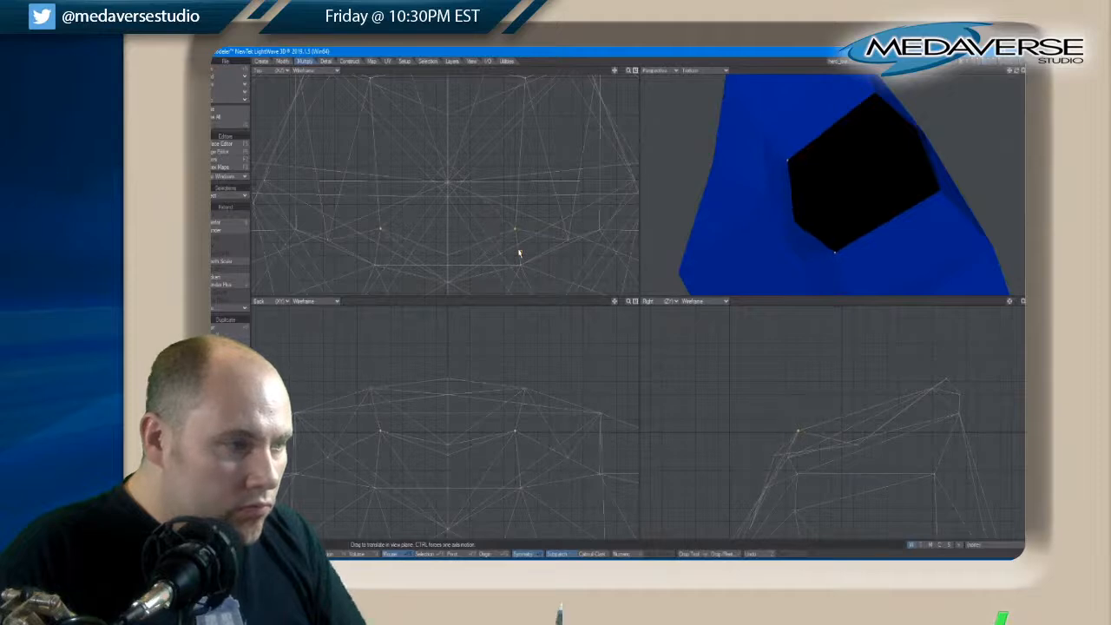
{"action": "key", "text": "space"}
{"action": "key", "text": "space"}
{"action": "key", "text": "space"}
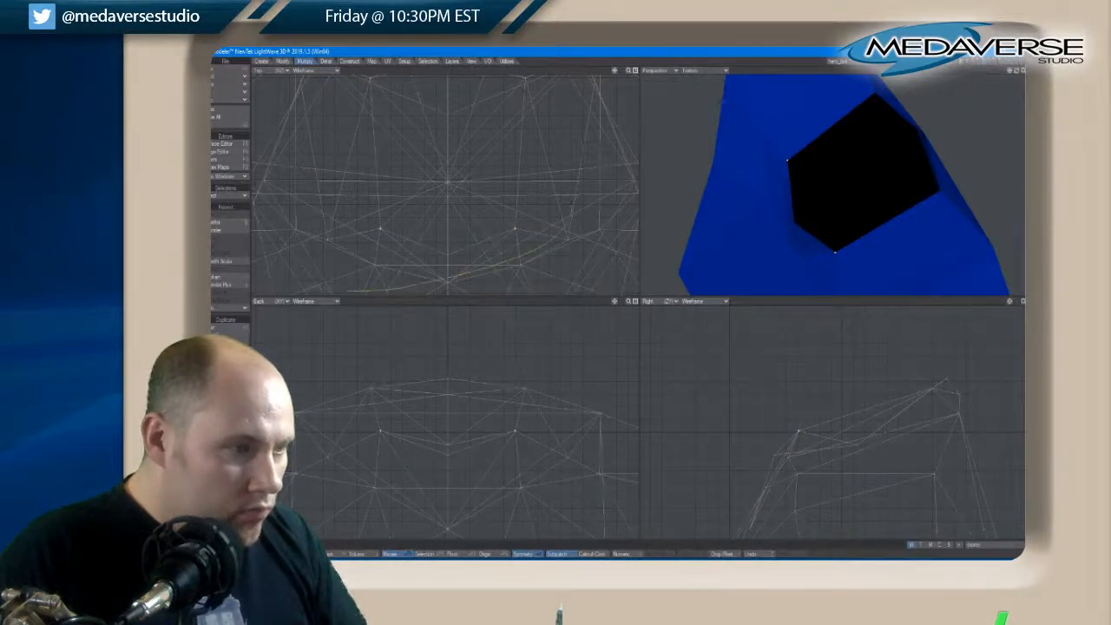
Inspect the rear edge of the neck cap from several angles, briefly selecting its corner and centre points
{"action": "left_click_drag", "start_coordinate": [1015, 70], "coordinate": [1017, 73]}
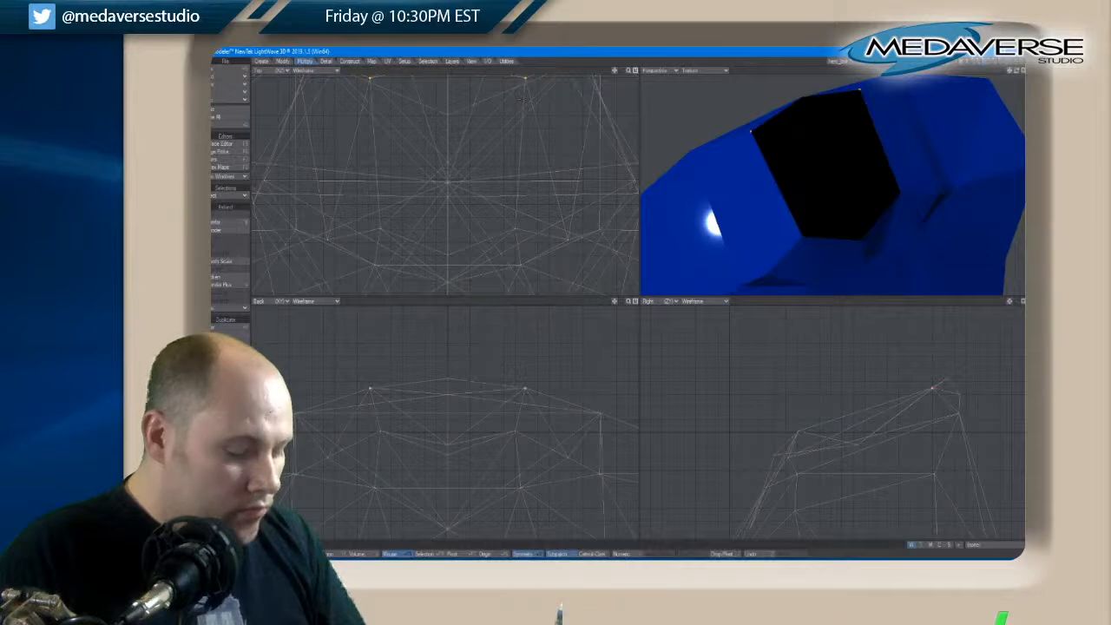
{"action": "key", "text": "space"}
{"action": "key", "text": "space"}
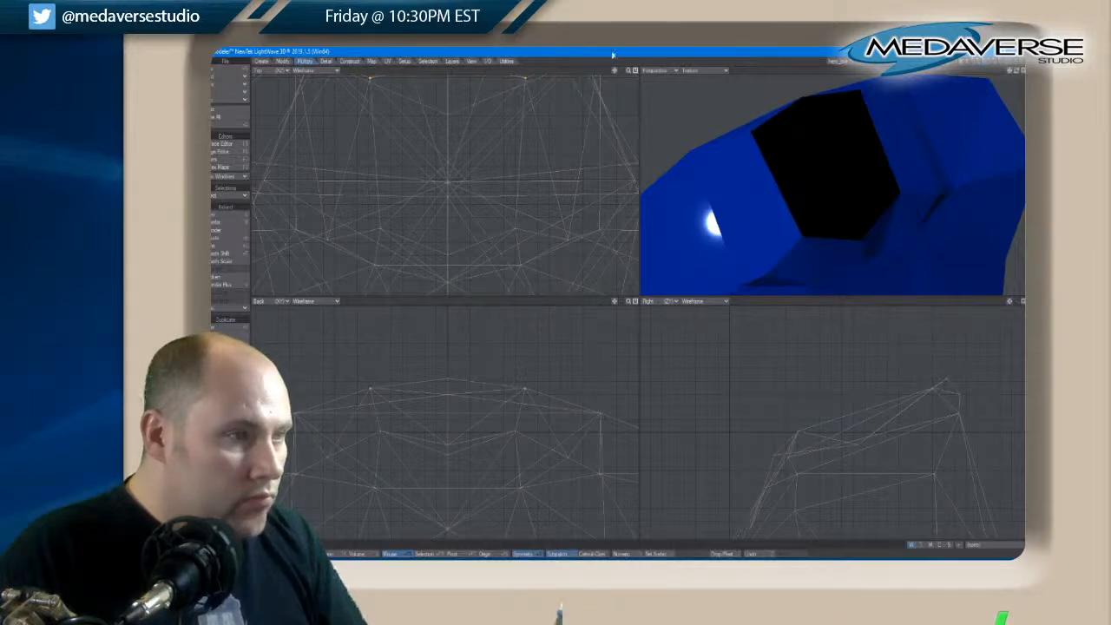
{"action": "mouse_move", "coordinate": [614, 70]}
{"action": "left_mouse_down"}
{"action": "mouse_move", "coordinate": [615, 96]}
{"action": "mouse_move", "coordinate": [615, 61]}
{"action": "left_mouse_up"}
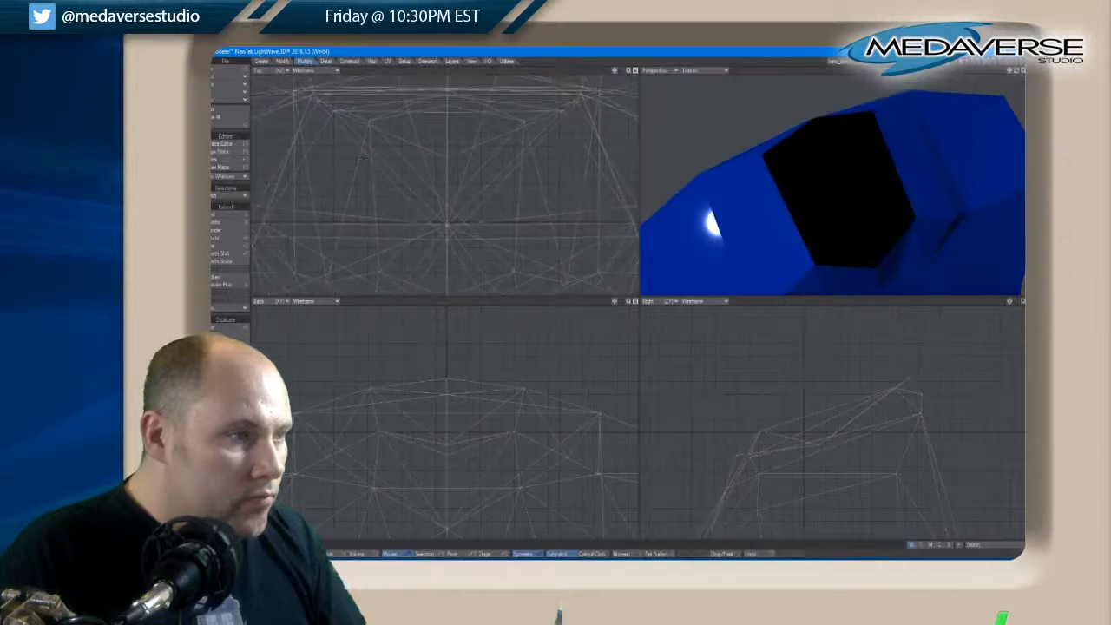
{"action": "left_click", "coordinate": [813, 118]}
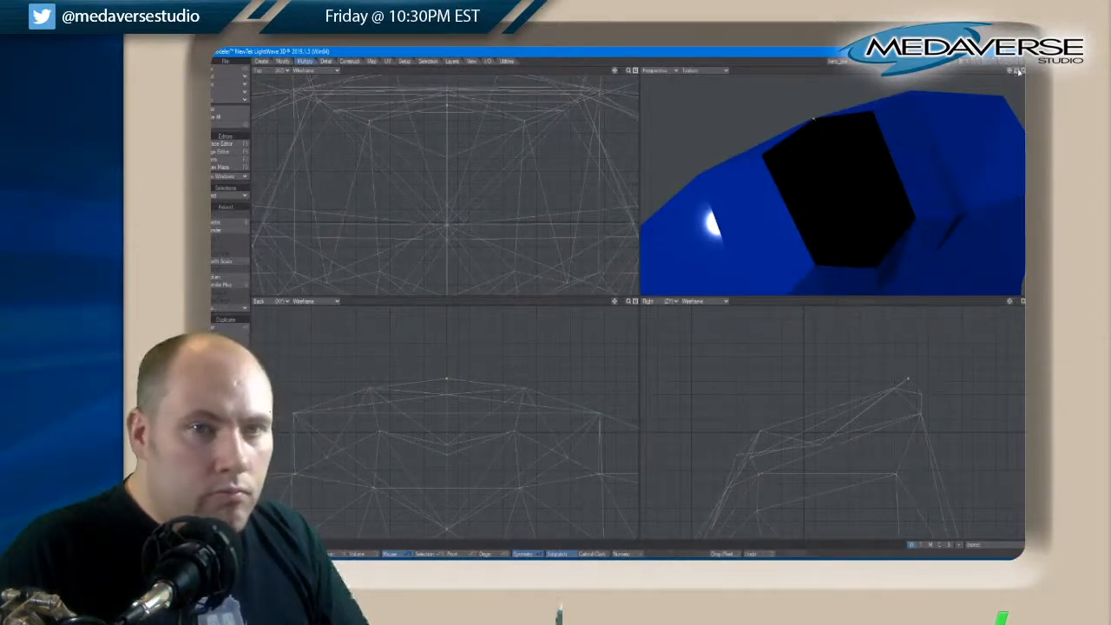
{"action": "left_click_drag", "start_coordinate": [1019, 72], "coordinate": [1019, 73]}
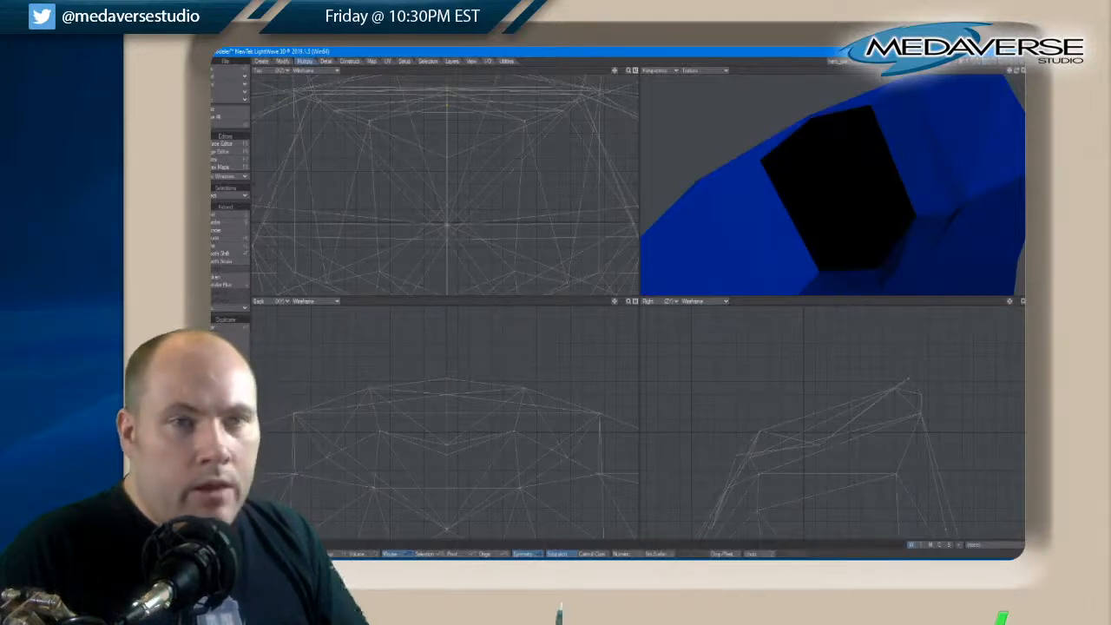
Show the head and body layers together and check from the front how the neck meets the torso
{"action": "left_click", "coordinate": [971, 60], "text": "shift"}
{"action": "left_click", "coordinate": [978, 59], "text": "shift"}
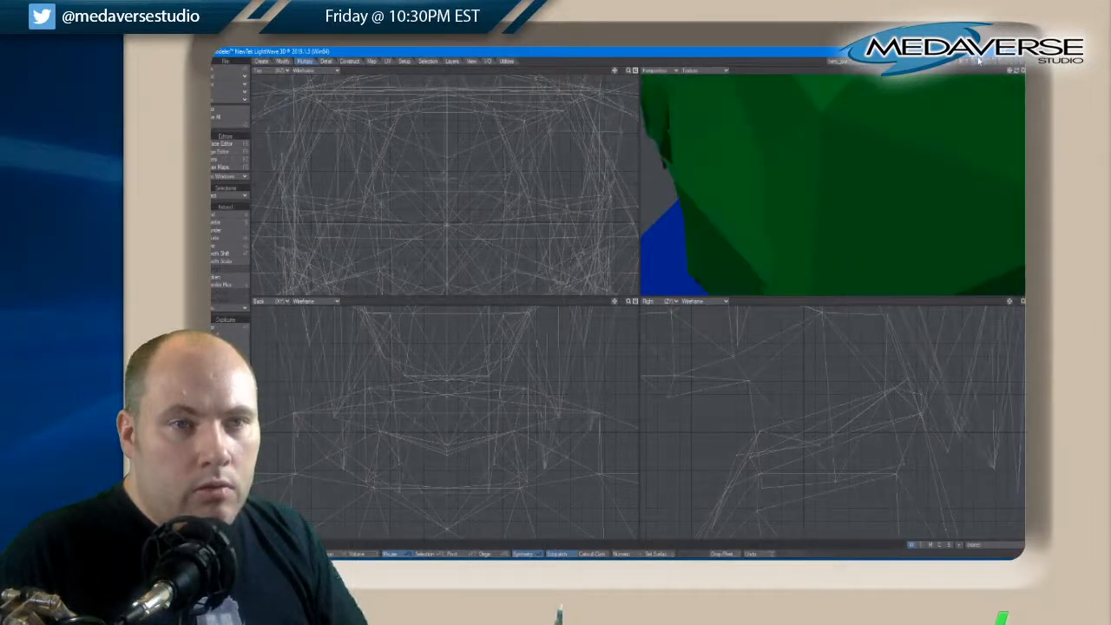
{"action": "left_click", "coordinate": [979, 61], "text": "shift"}
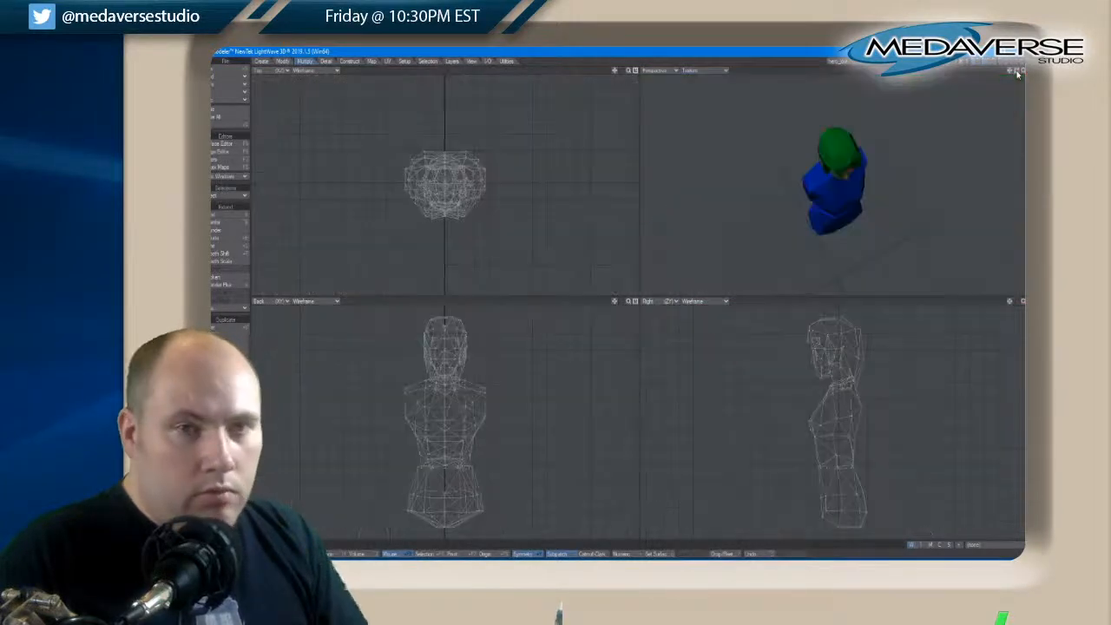
{"action": "key", "text": "a"}
{"action": "left_click_drag", "start_coordinate": [1017, 74], "coordinate": [1018, 74]}
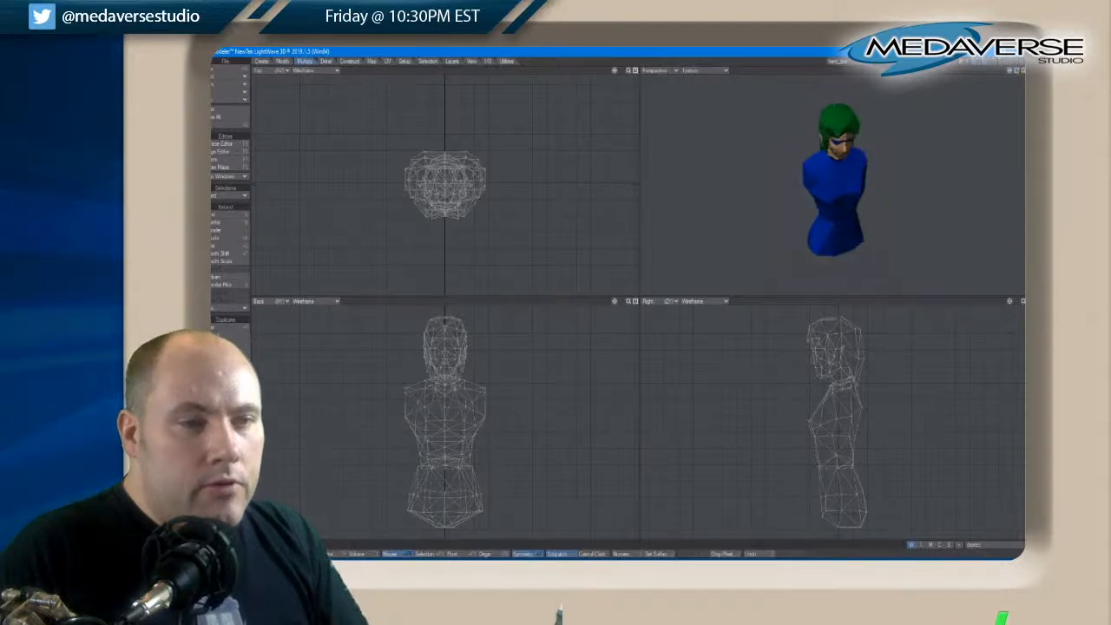
{"action": "scroll", "coordinate": [840, 176], "scroll_direction": "up", "scroll_amount": 4}
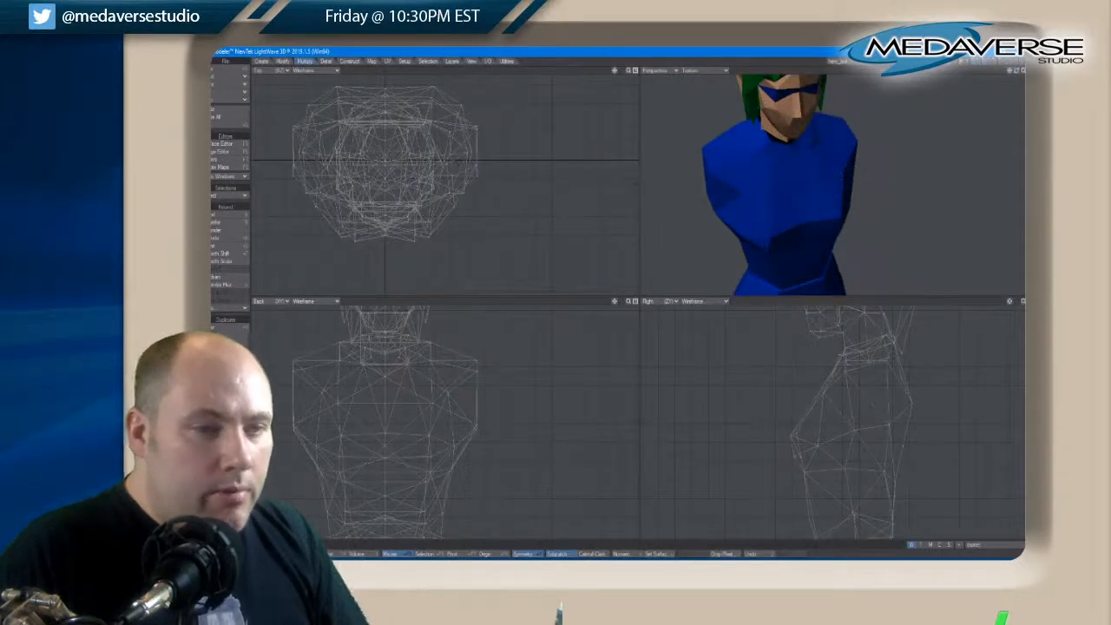
Make the torso the foreground layer with the head in the background, and clear the stray point selection
{"action": "left_click", "coordinate": [975, 63]}
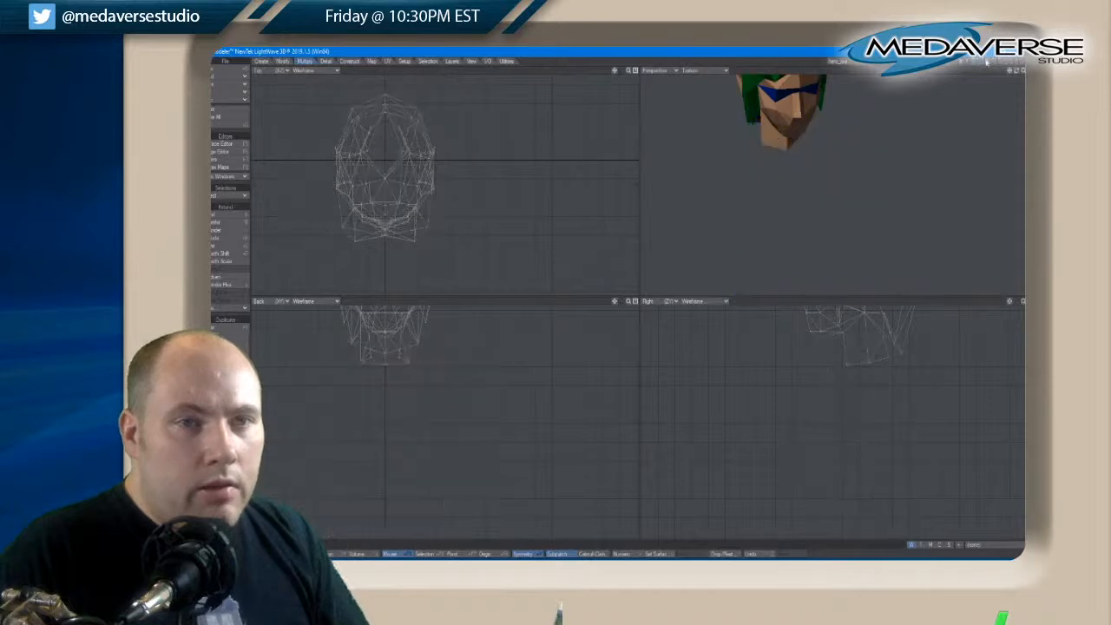
{"action": "left_click", "coordinate": [986, 61]}
{"action": "left_click", "coordinate": [974, 67]}
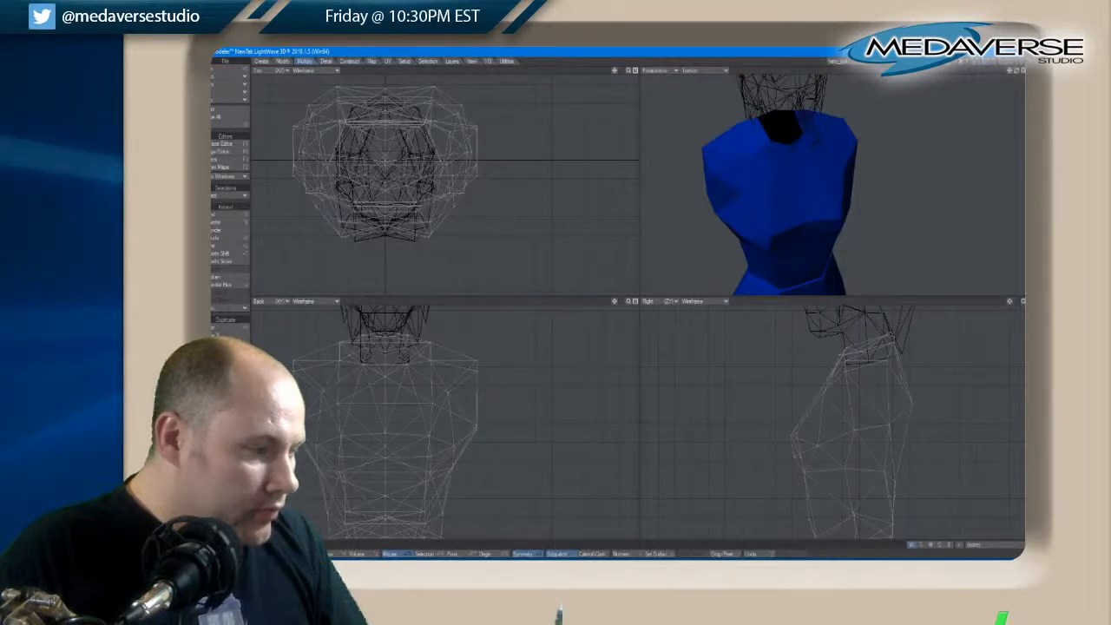
{"action": "left_click", "coordinate": [758, 151]}
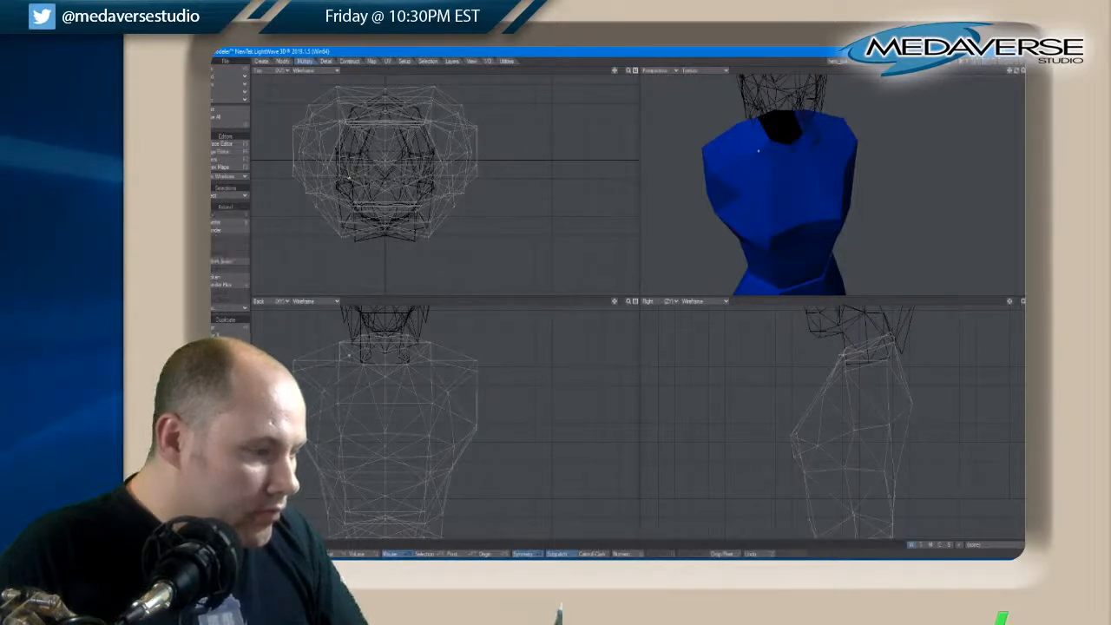
{"action": "key", "text": "slash"}
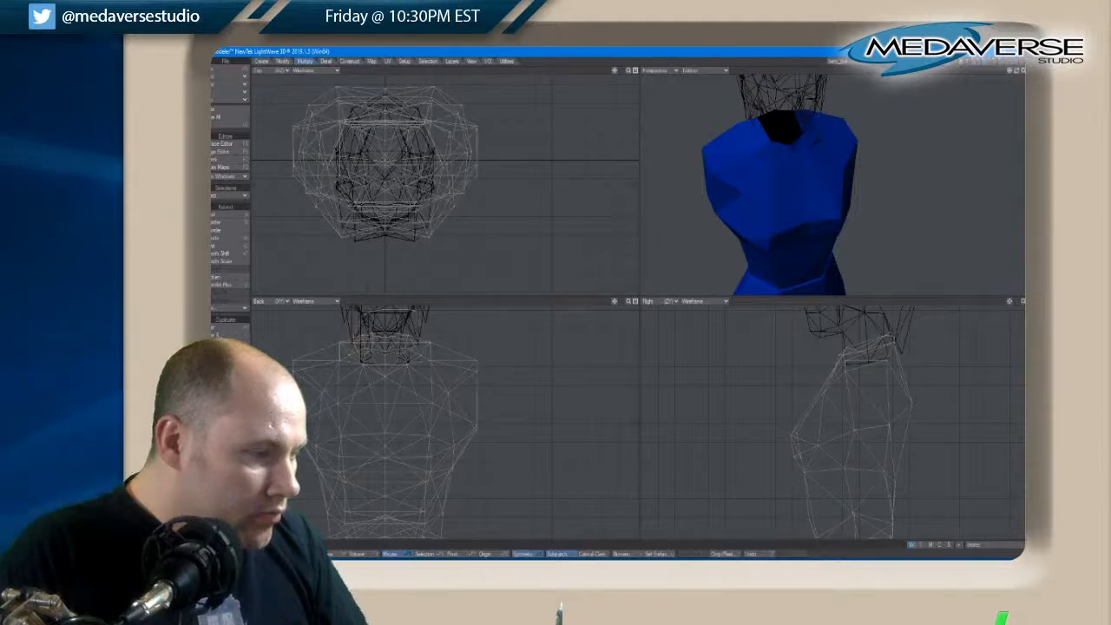
Select the front and rear corner points of the neck opening, move them symmetrically outward in the back view, and clear the selection
{"action": "left_click", "coordinate": [410, 344]}
{"action": "key", "text": "t"}
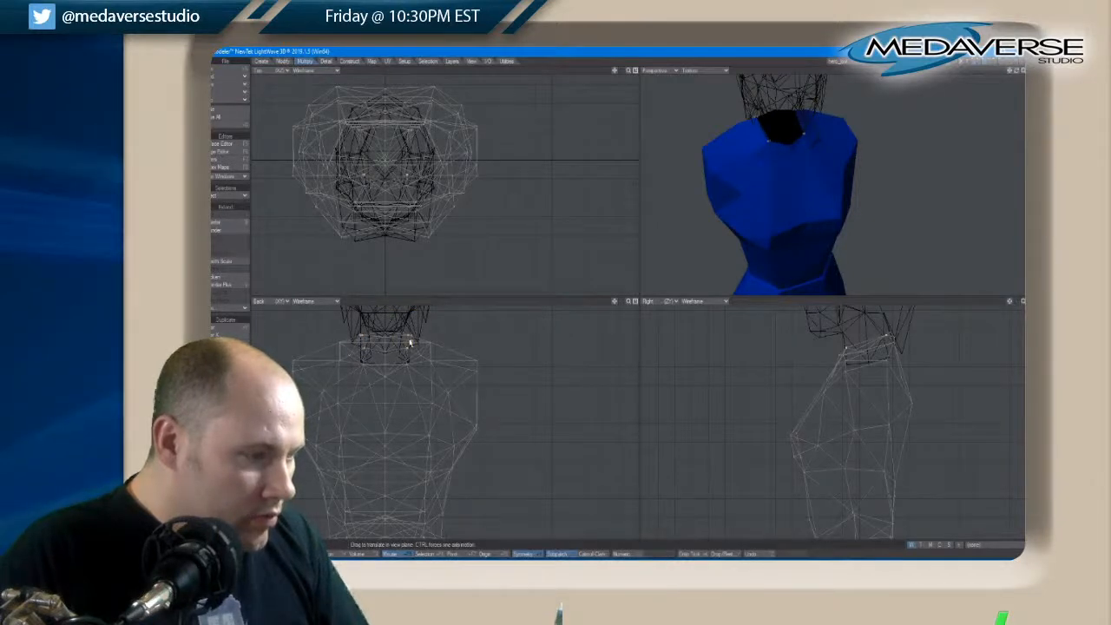
{"action": "left_click_drag", "start_coordinate": [410, 344], "coordinate": [410, 343]}
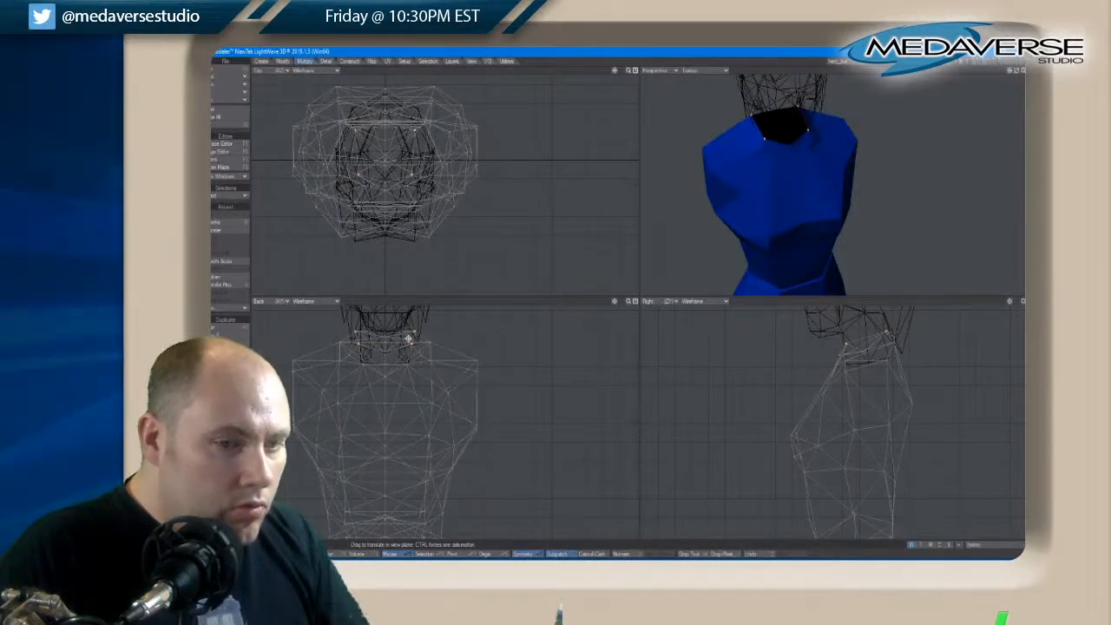
{"action": "key", "text": "space"}
{"action": "key", "text": "space"}
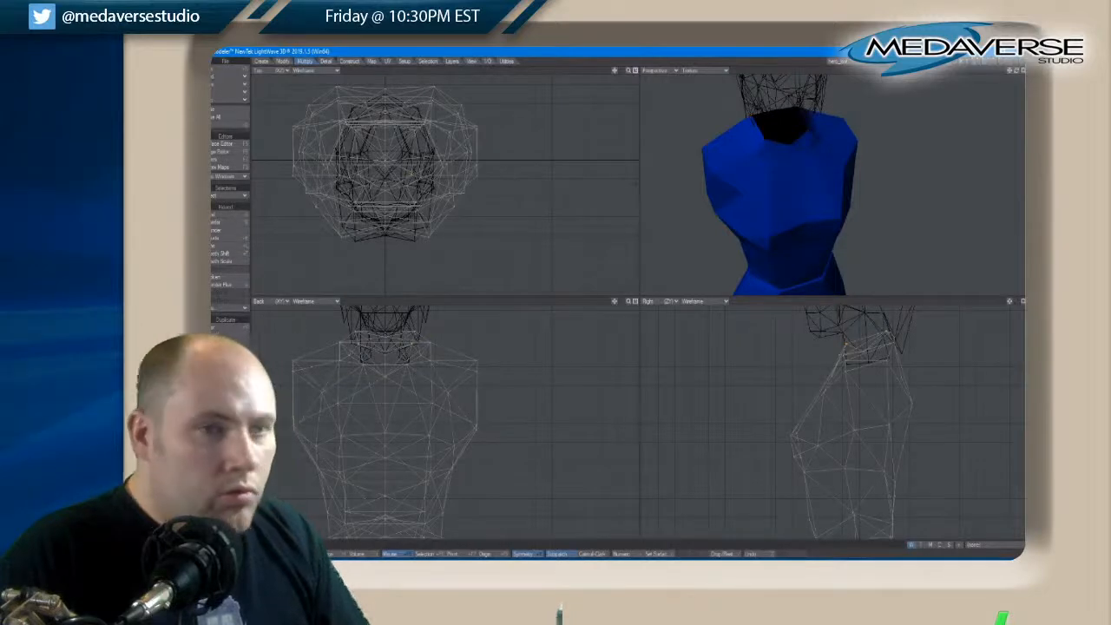
Show the head together with the body layers and examine the neck and torso profile from the side
{"action": "left_click", "coordinate": [973, 62], "text": "shift"}
{"action": "left_click_drag", "start_coordinate": [1016, 72], "coordinate": [1017, 74]}
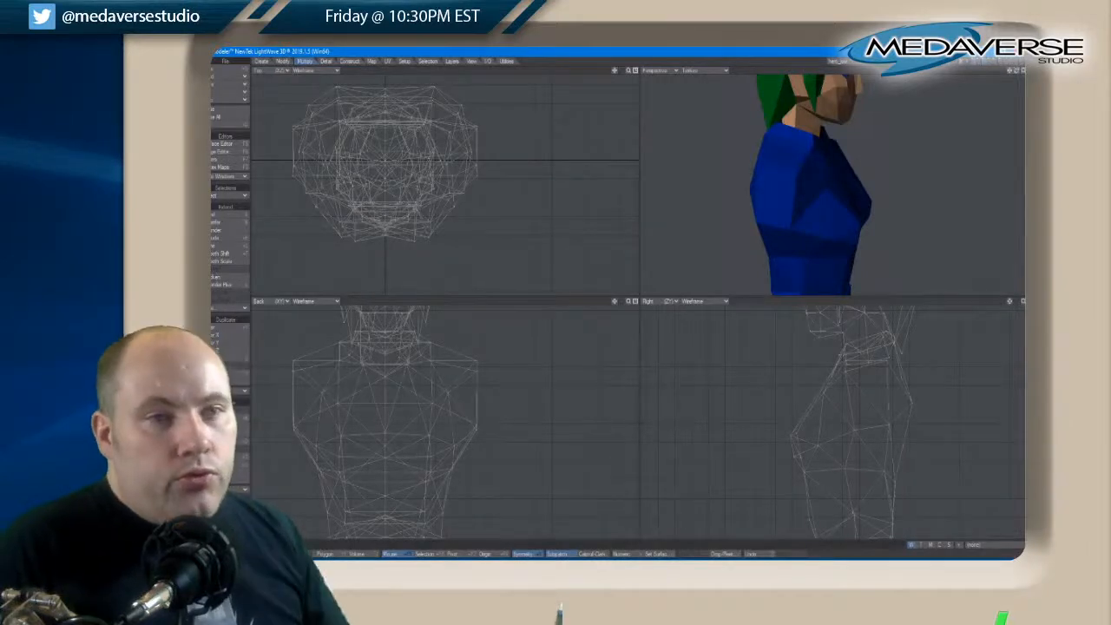
{"action": "left_click_drag", "start_coordinate": [1013, 72], "coordinate": [1020, 74]}
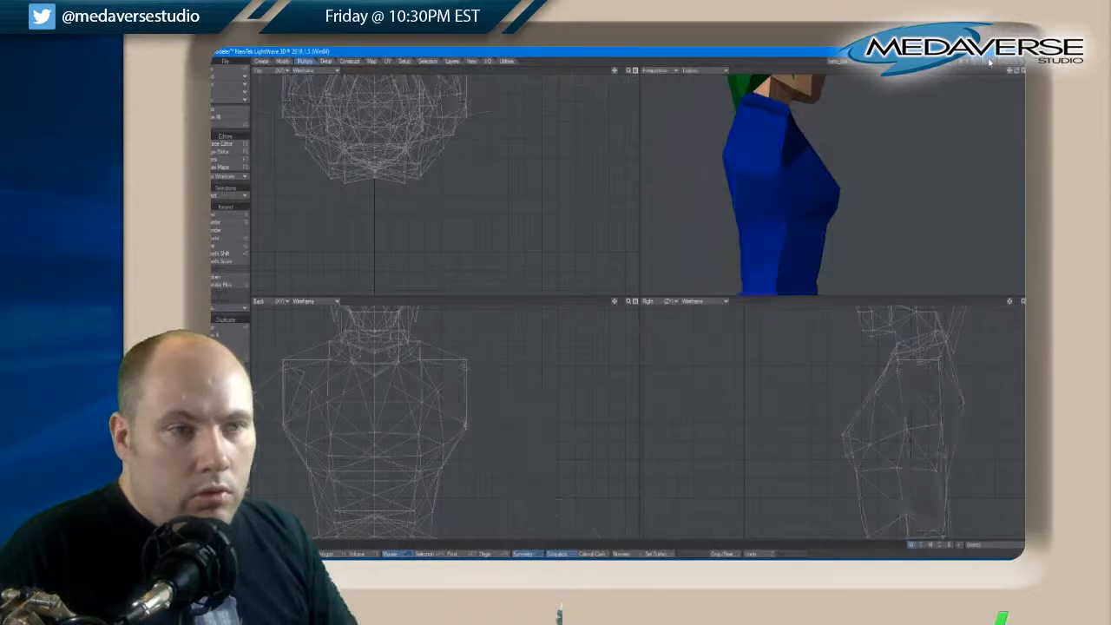
Select the mirrored points at the rear sides of the chest, move them back and down in the side view, and clear the selection
{"action": "left_click", "coordinate": [740, 173]}
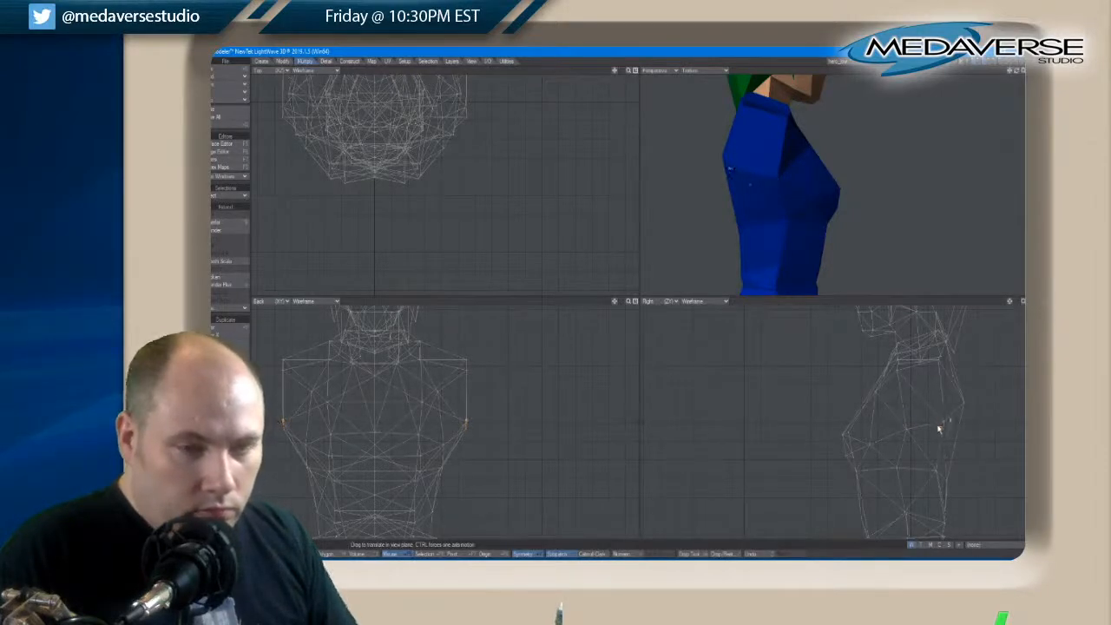
{"action": "key", "text": "space"}
{"action": "key", "text": "slash"}
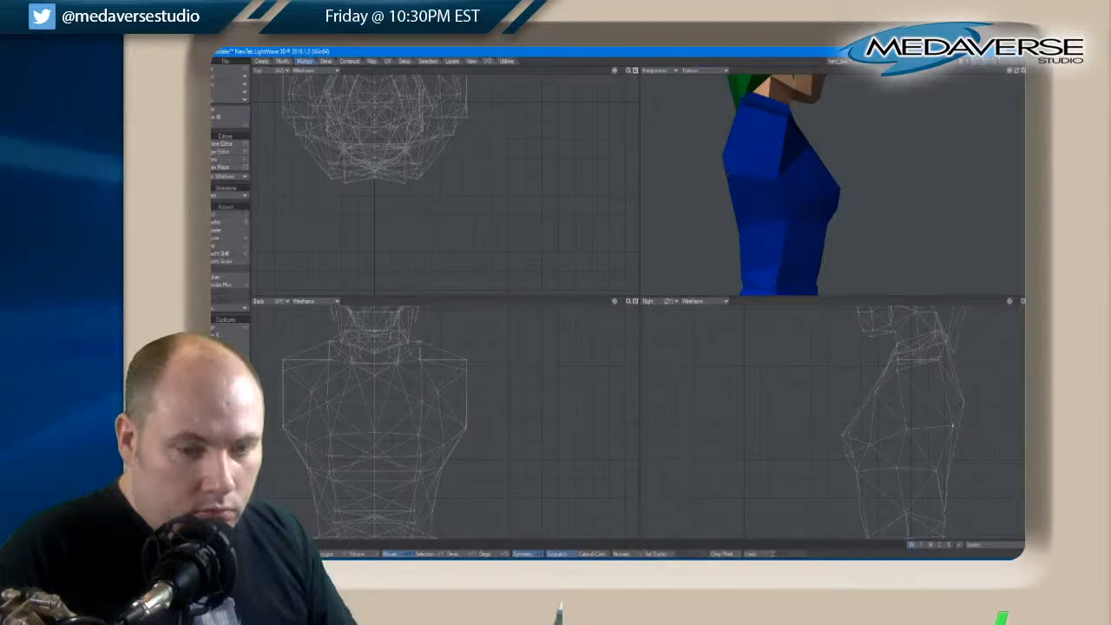
Move the mirrored front armpit points down in the side view, and compare the torso's armholes with the arms by toggling their layer
{"action": "key", "text": "t"}
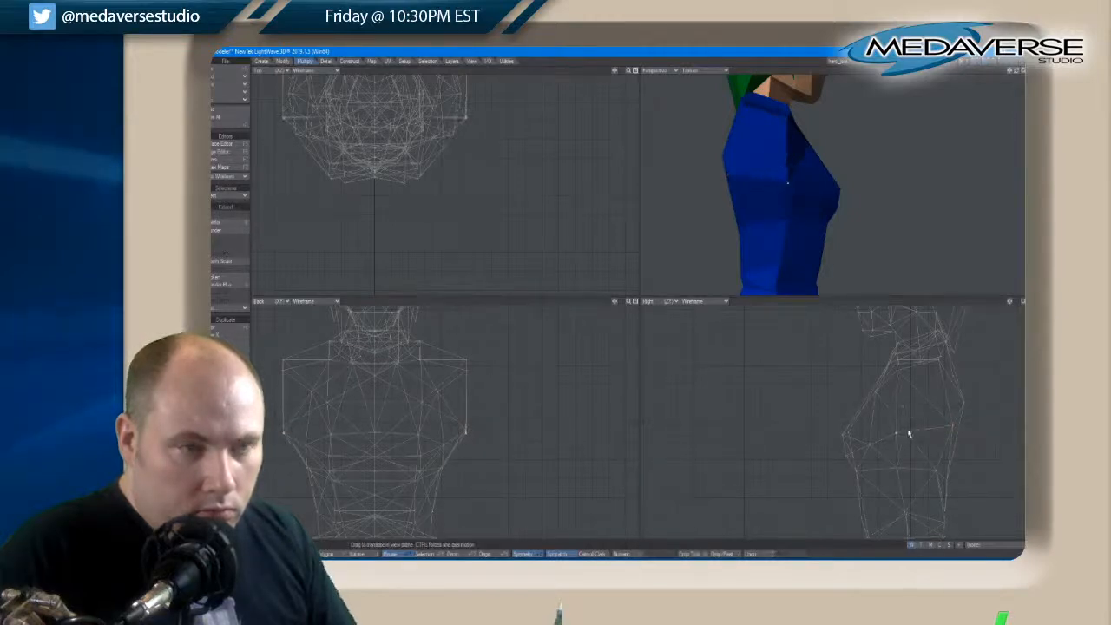
{"action": "key", "text": "space"}
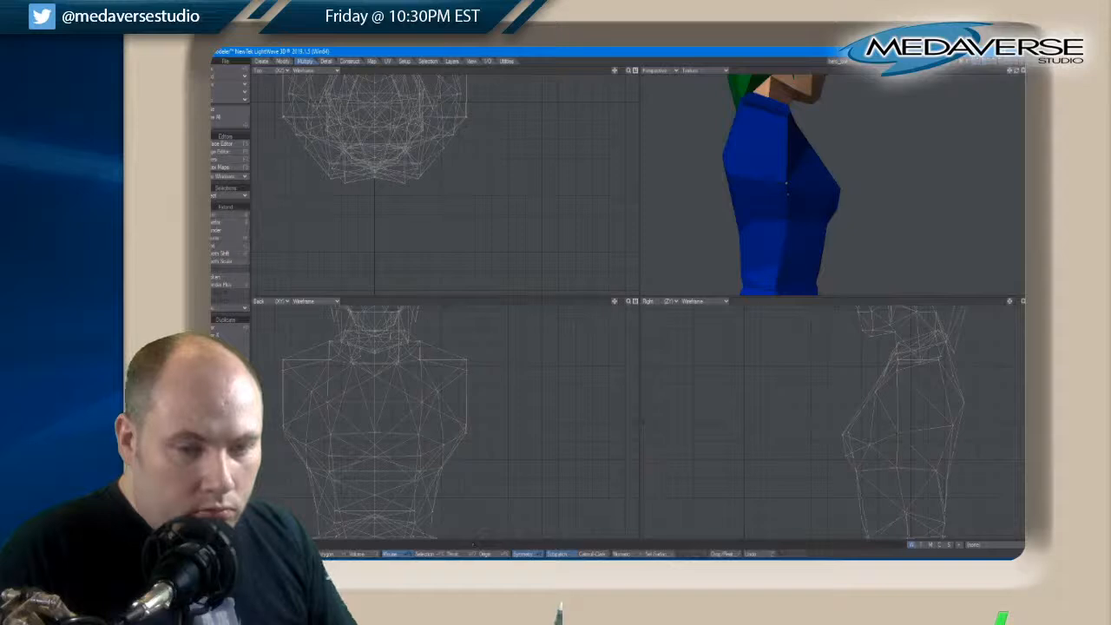
{"action": "left_click", "coordinate": [987, 61], "text": "shift"}
{"action": "left_click", "coordinate": [987, 61], "text": "shift"}
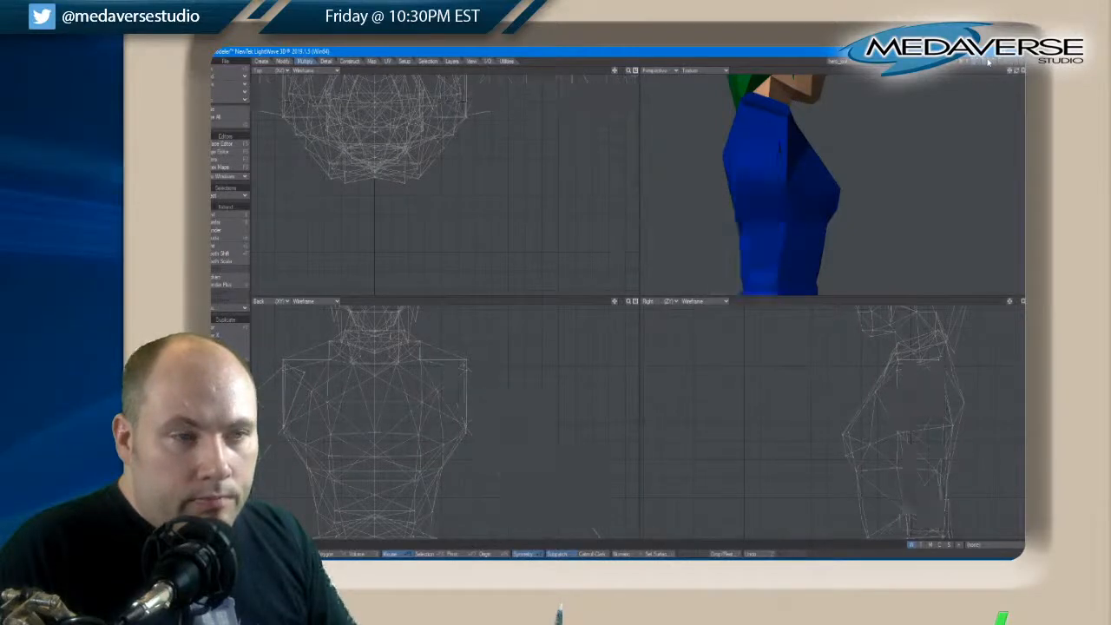
{"action": "left_click", "coordinate": [987, 62], "text": "shift"}
{"action": "left_click", "coordinate": [987, 62], "text": "shift"}
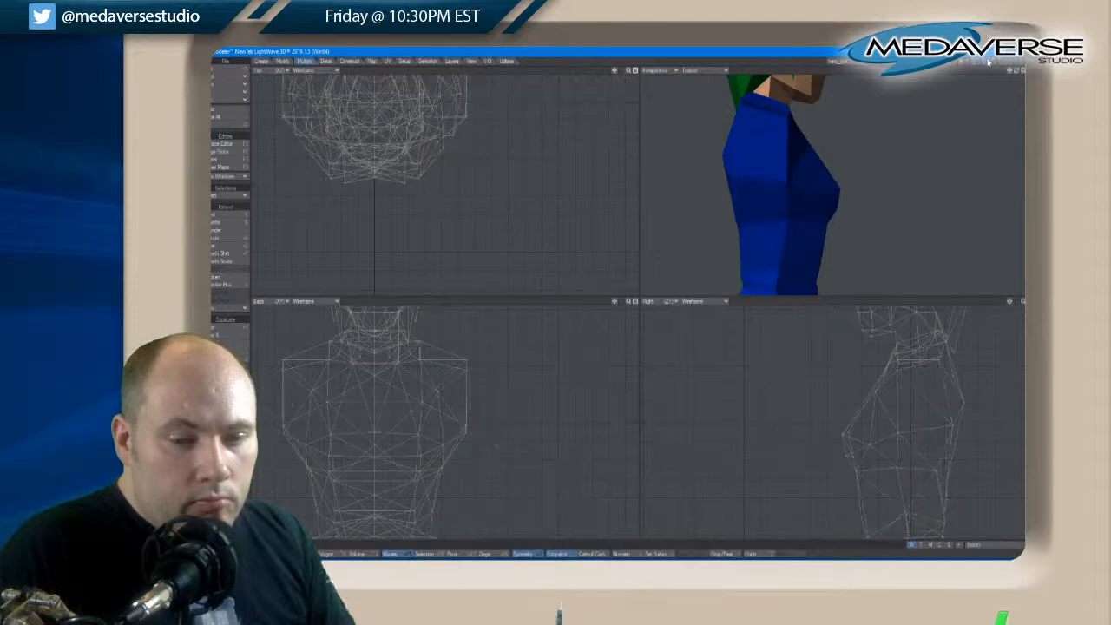
{"action": "left_click", "coordinate": [987, 62], "text": "shift"}
{"action": "left_click", "coordinate": [987, 61], "text": "shift"}
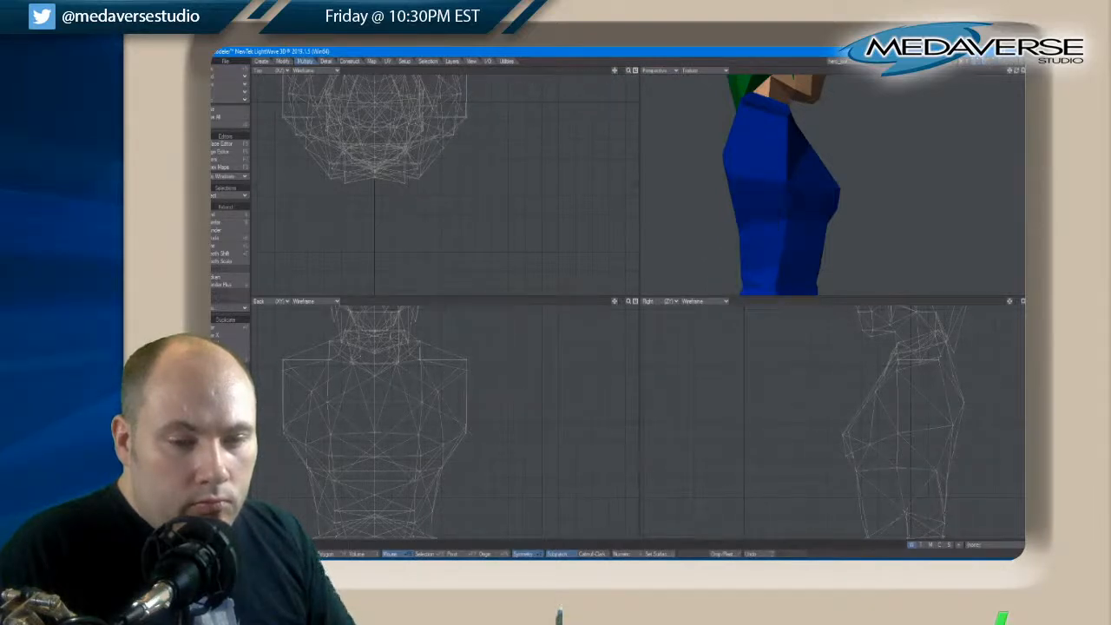
Select the mirrored rear shoulder points, move them slightly back to match the arms shown as a background layer, and clear the selection
{"action": "left_click", "coordinate": [466, 359]}
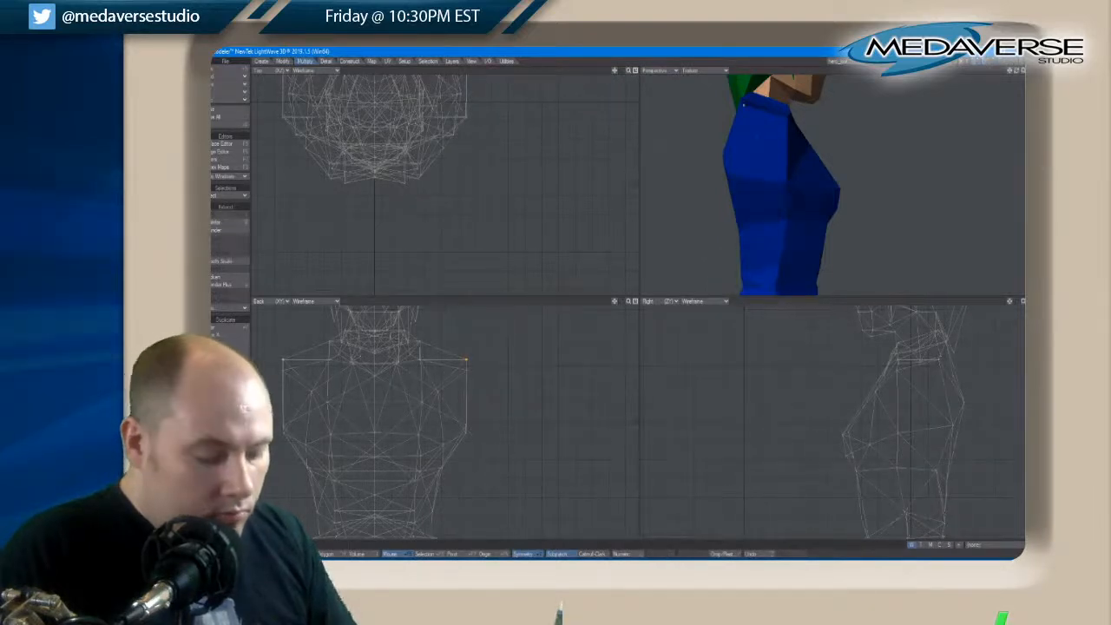
{"action": "key", "text": "t"}
{"action": "left_click_drag", "start_coordinate": [938, 365], "coordinate": [941, 361]}
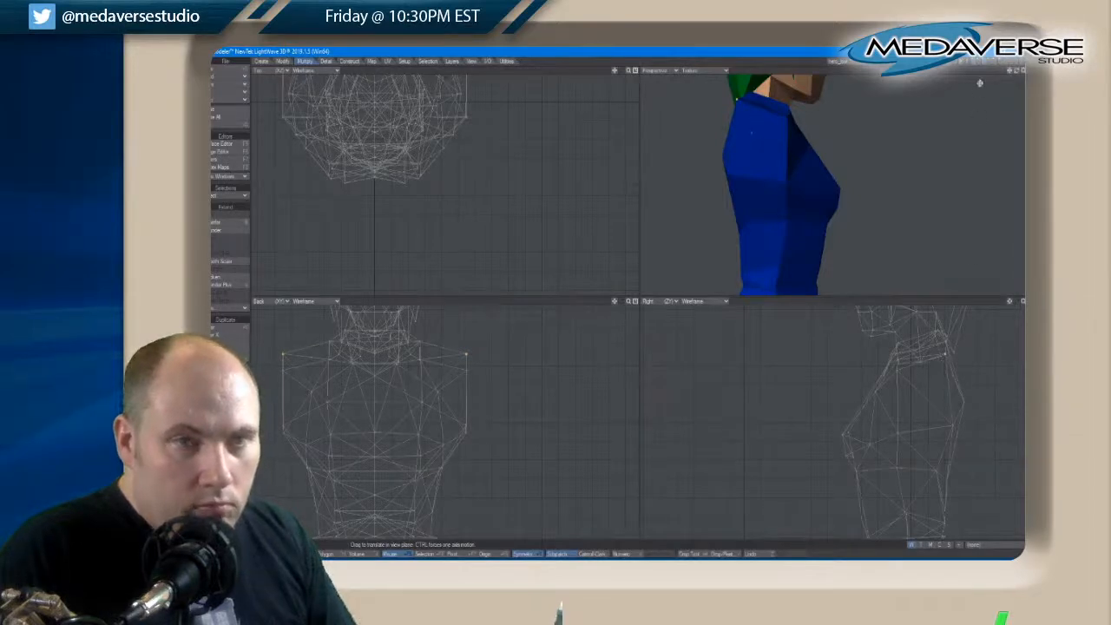
{"action": "left_click", "coordinate": [990, 66]}
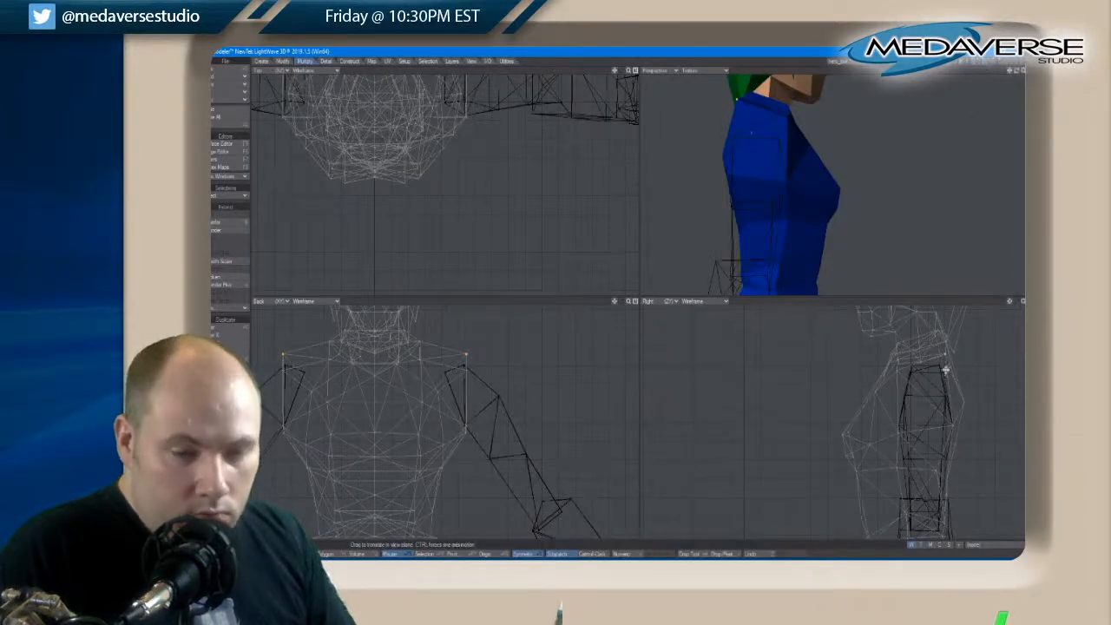
{"action": "left_click_drag", "start_coordinate": [946, 359], "coordinate": [947, 363]}
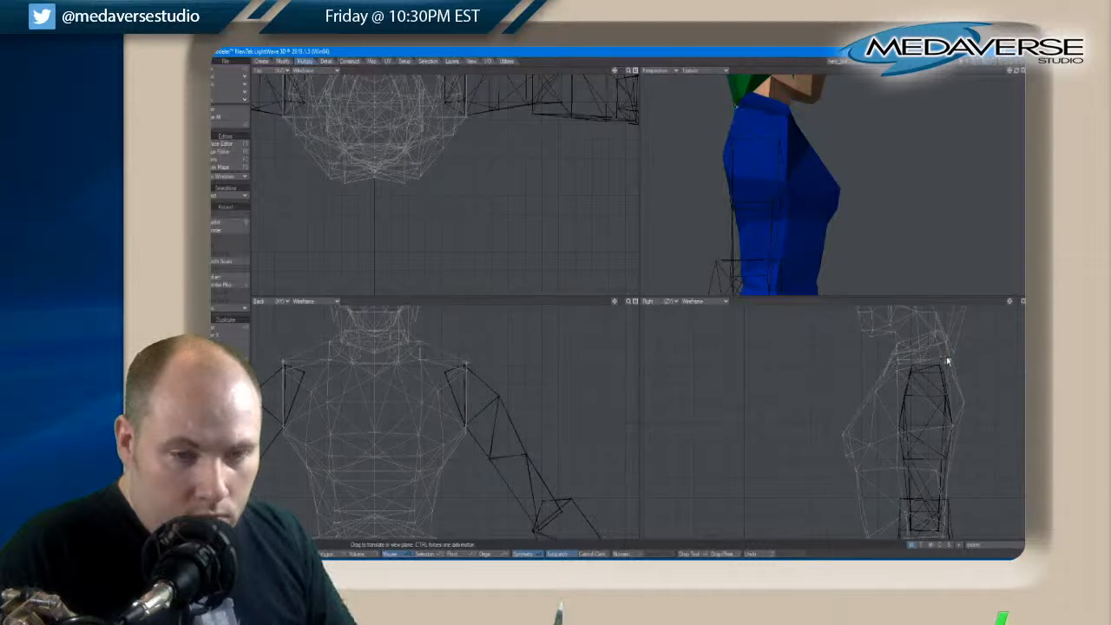
{"action": "key", "text": "space"}
{"action": "key", "text": "space"}
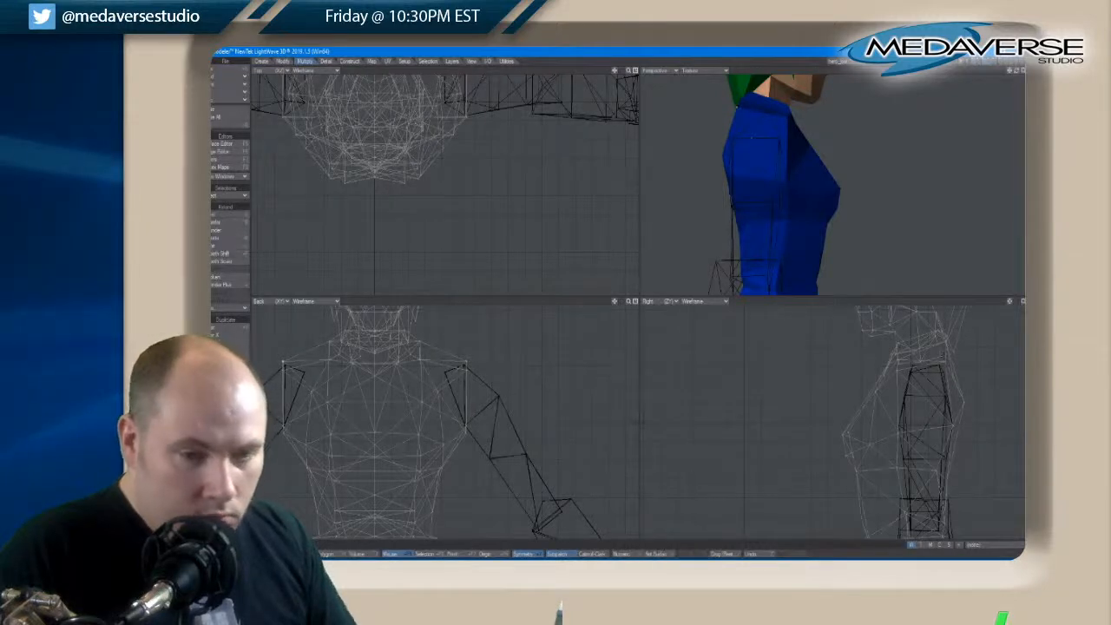
Select the mirrored rear armpit points, move them down and slightly back past the arms in the side view, and clear the selection
{"action": "left_click", "coordinate": [467, 427]}
{"action": "key", "text": "t"}
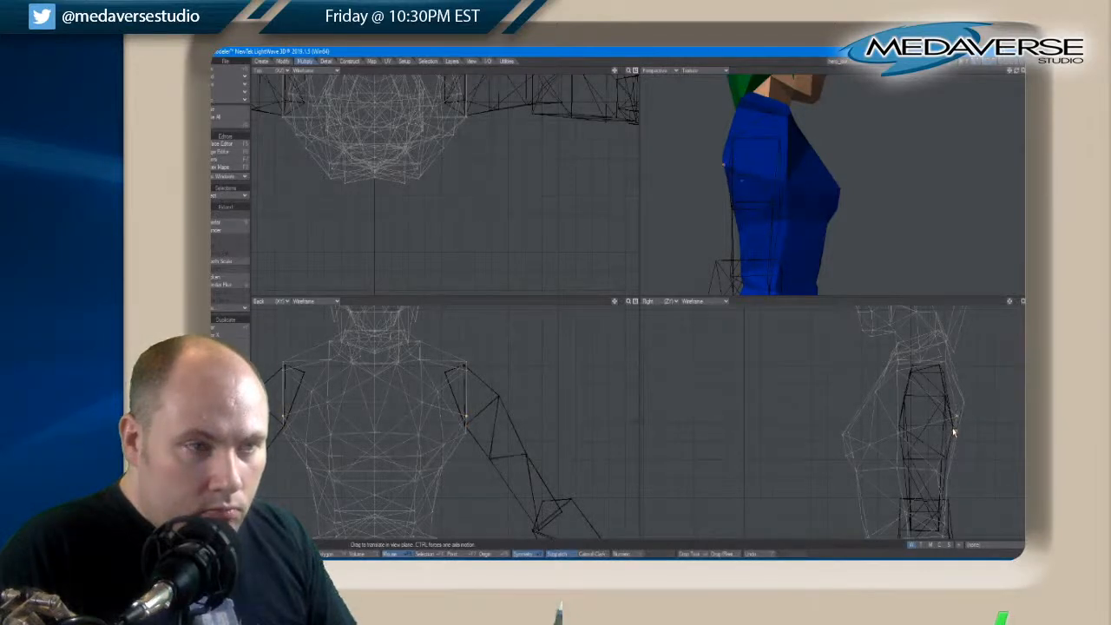
{"action": "left_click_drag", "start_coordinate": [1017, 71], "coordinate": [1018, 75]}
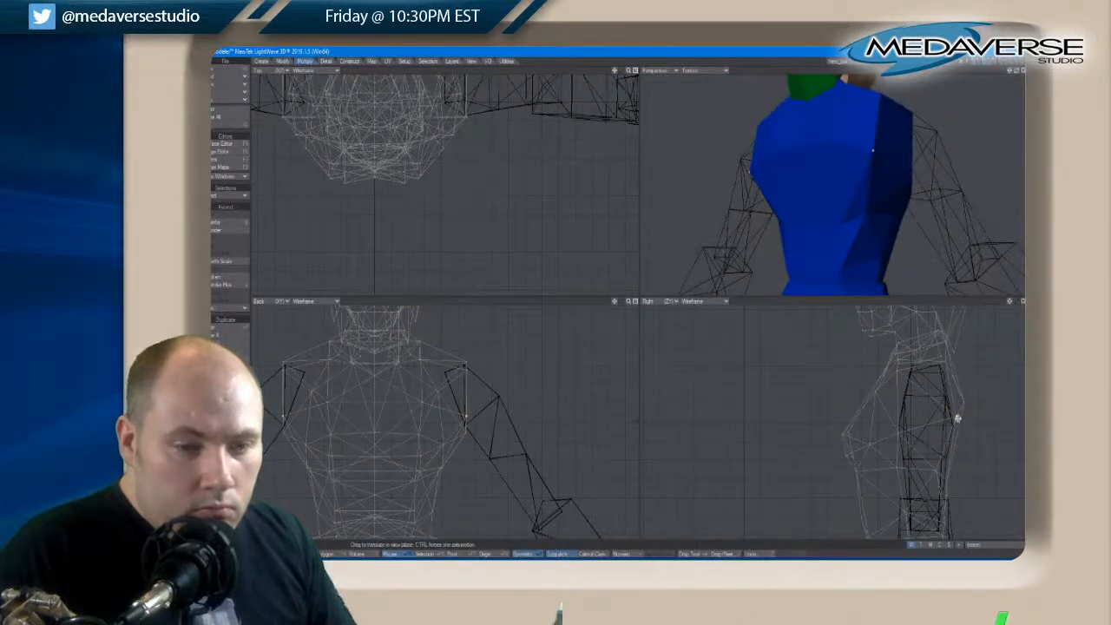
{"action": "left_click_drag", "start_coordinate": [958, 419], "coordinate": [960, 424]}
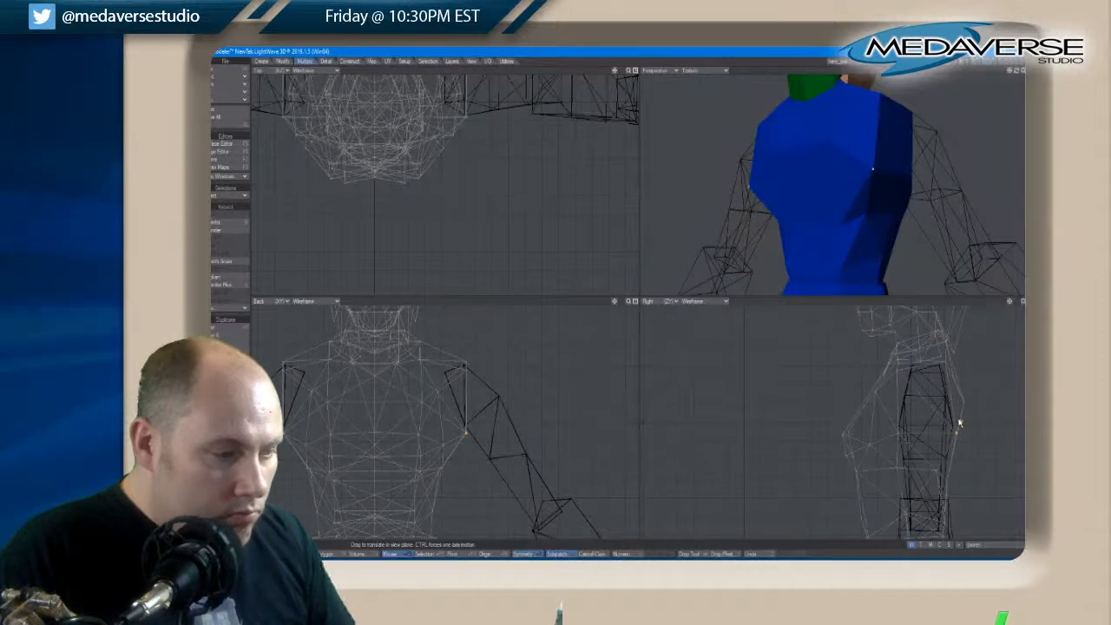
{"action": "key", "text": "space"}
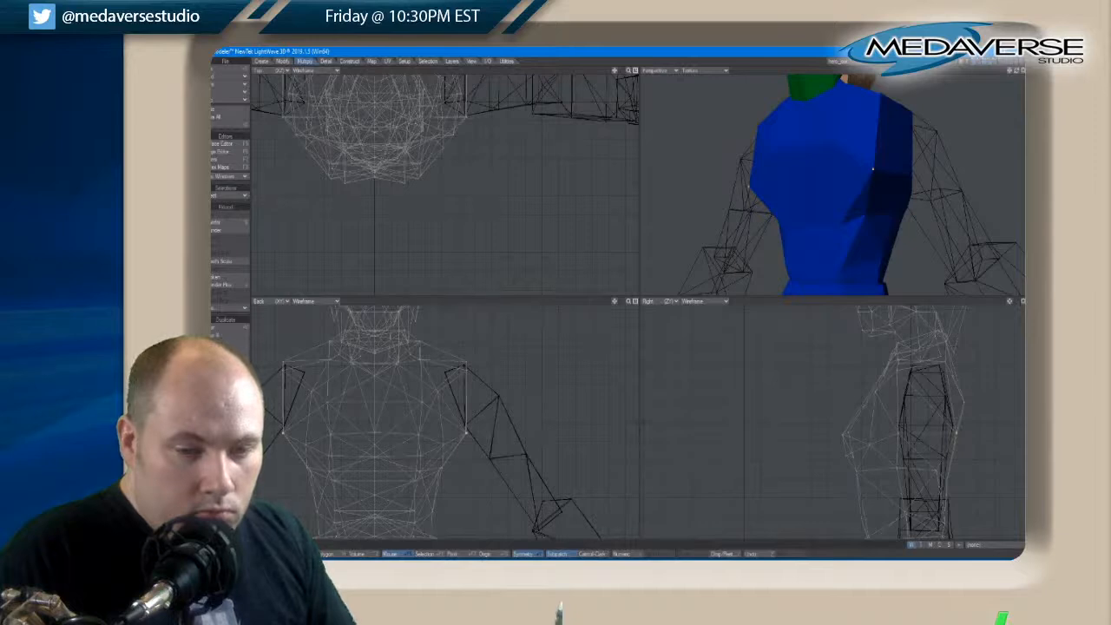
{"action": "key", "text": "slash"}
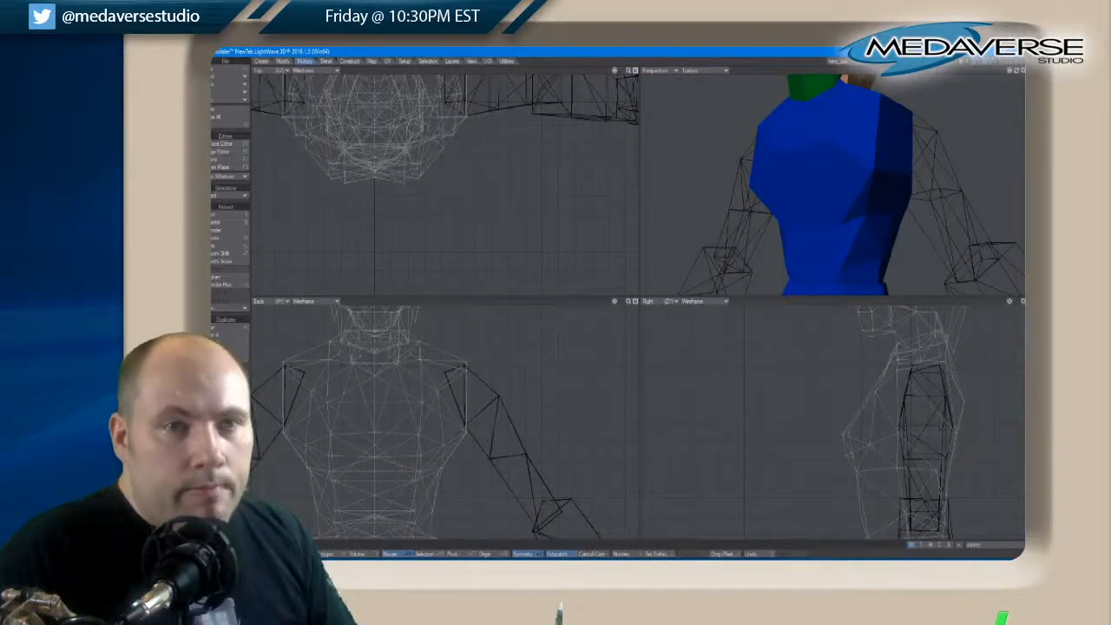
Select the mirrored front shoulder points, raise them slightly in the side view, and clear the selection
{"action": "left_click_drag", "start_coordinate": [1016, 78], "coordinate": [1020, 74]}
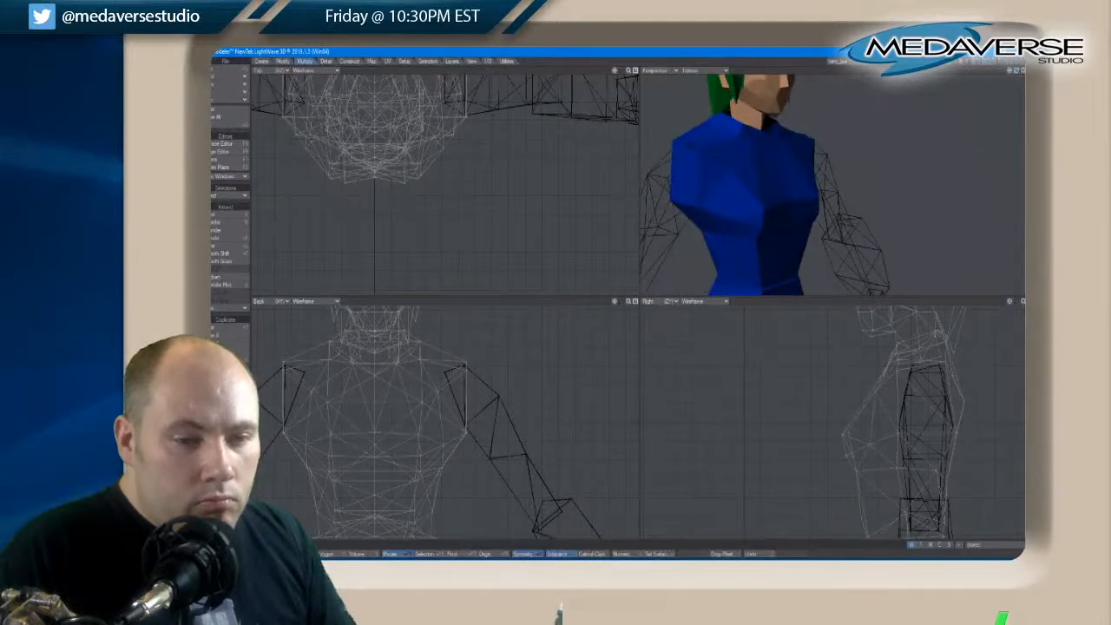
{"action": "left_click", "coordinate": [696, 152]}
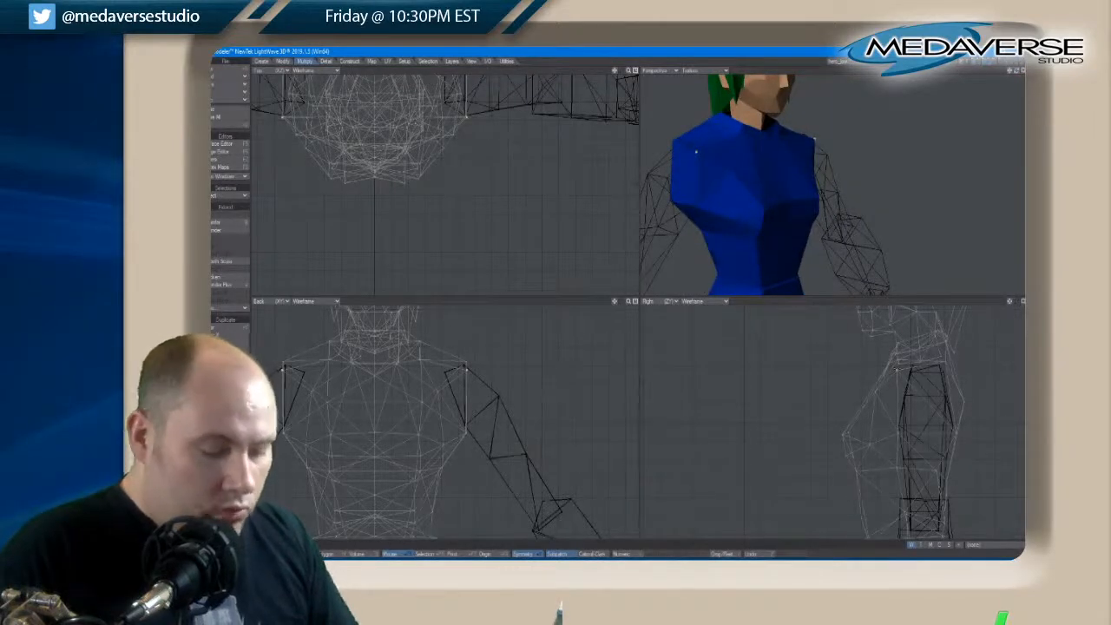
{"action": "key", "text": "t"}
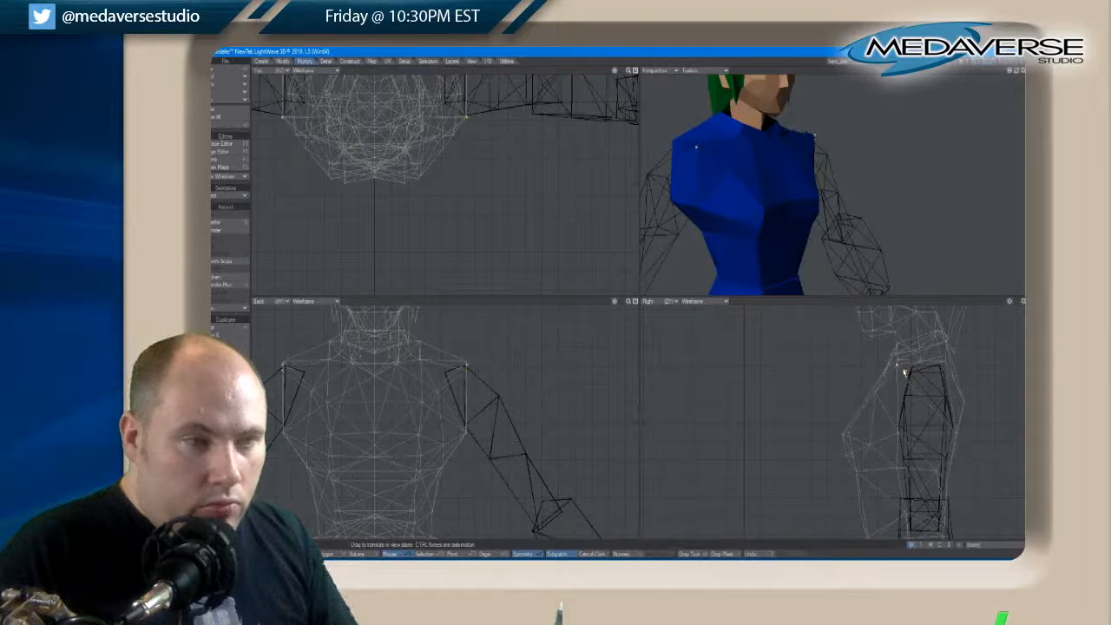
{"action": "left_click_drag", "start_coordinate": [903, 372], "coordinate": [903, 368]}
{"action": "key", "text": "space"}
{"action": "key", "text": "slash"}
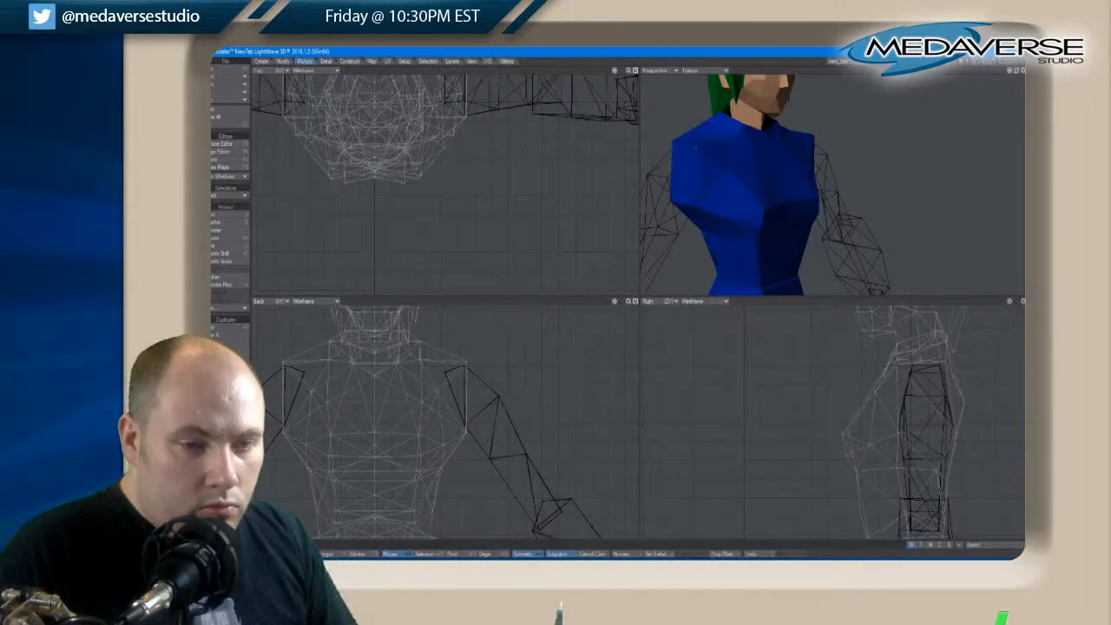
Select the mirrored rear shoulder points, move them up and back in the side view, and clear the selection
{"action": "left_click", "coordinate": [675, 138]}
{"action": "key", "text": "t"}
{"action": "left_click_drag", "start_coordinate": [946, 368], "coordinate": [947, 363]}
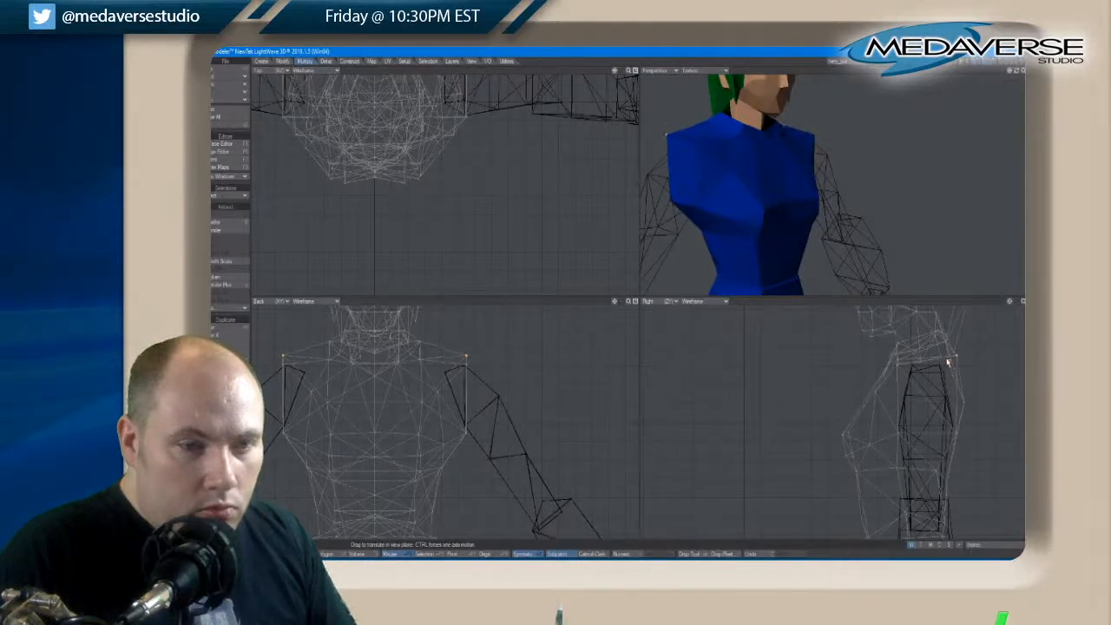
{"action": "key", "text": "space"}
{"action": "key", "text": "slash"}
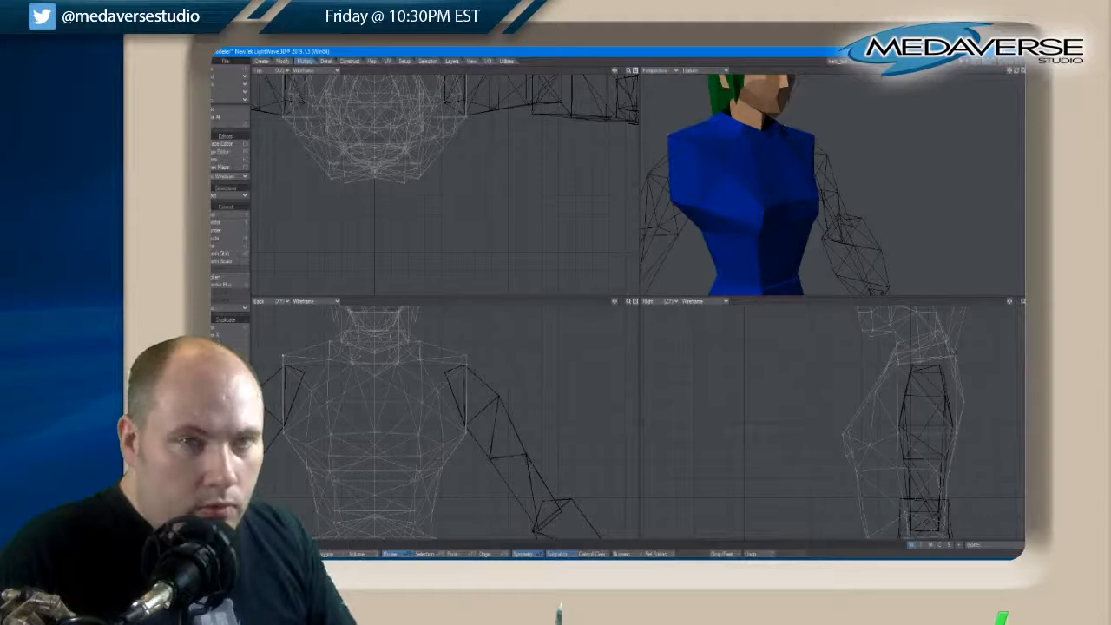
Bring the arms layer into the foreground with the torso and head, and examine how the shoulders join from the front
{"action": "left_click_drag", "start_coordinate": [1018, 73], "coordinate": [1018, 74]}
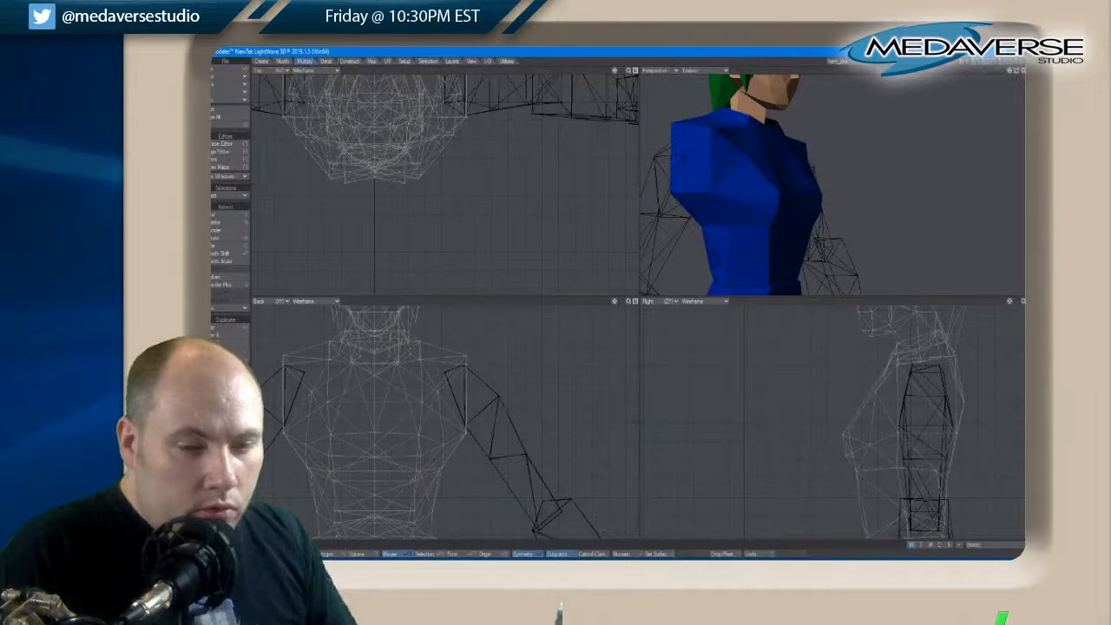
{"action": "left_click", "coordinate": [709, 191]}
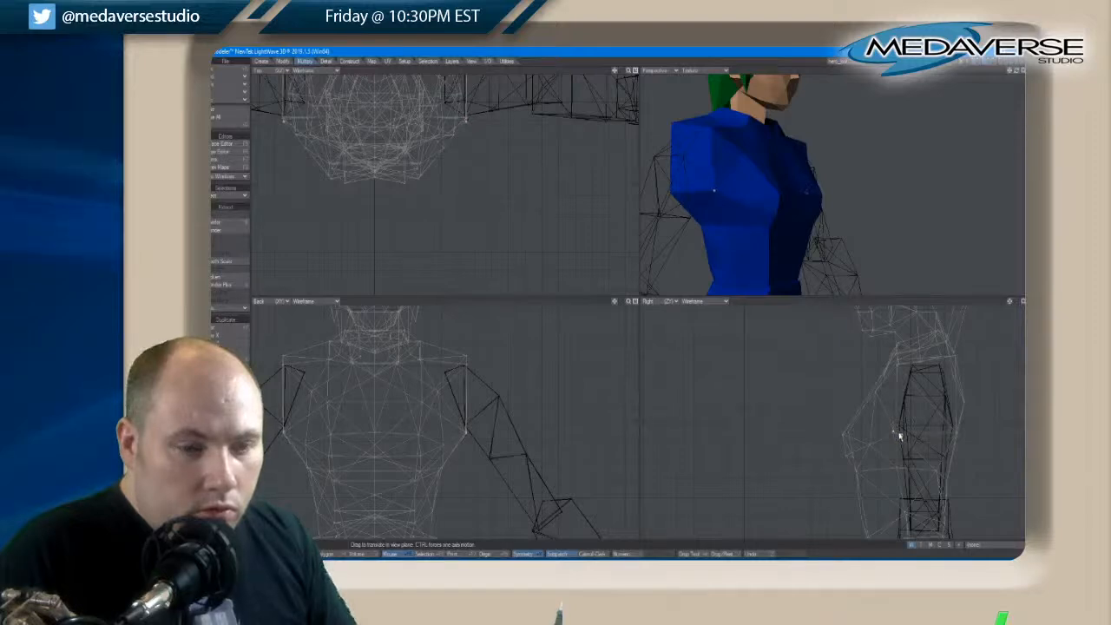
{"action": "left_click", "coordinate": [990, 62]}
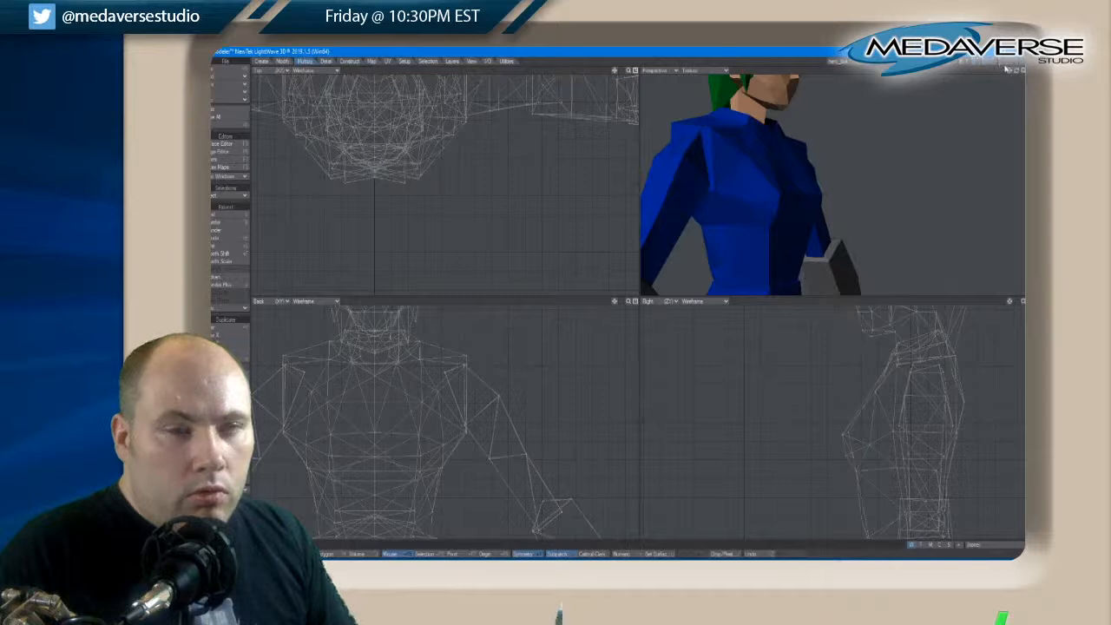
{"action": "left_click_drag", "start_coordinate": [1013, 73], "coordinate": [1010, 74]}
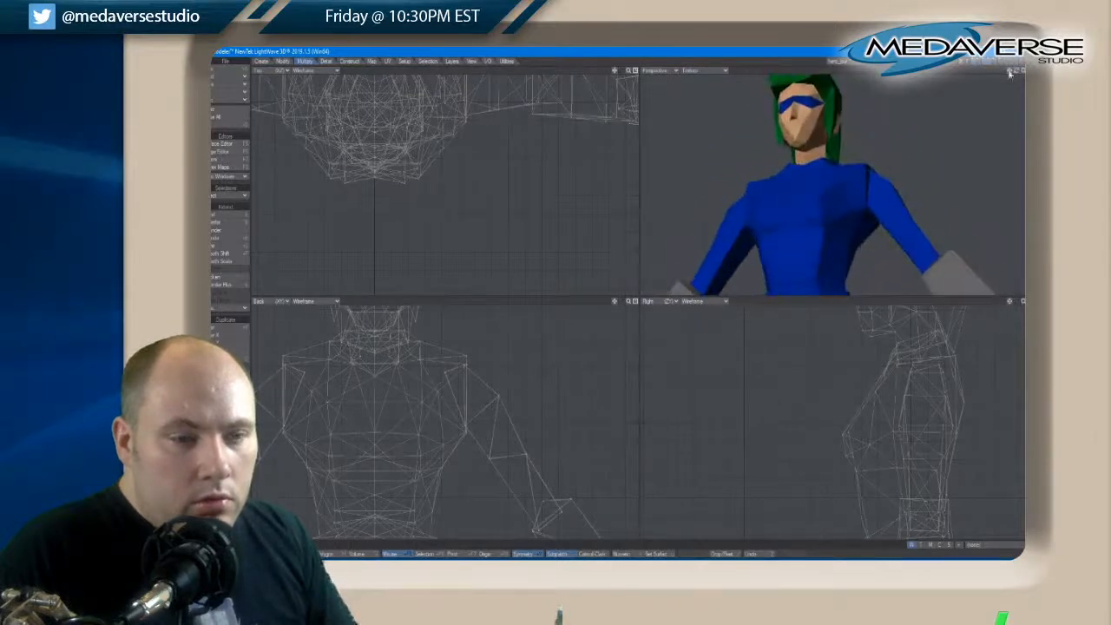
Select the mirrored points on the outer sides of the chest below the armpits and move them back in the side view
{"action": "left_click", "coordinate": [866, 208]}
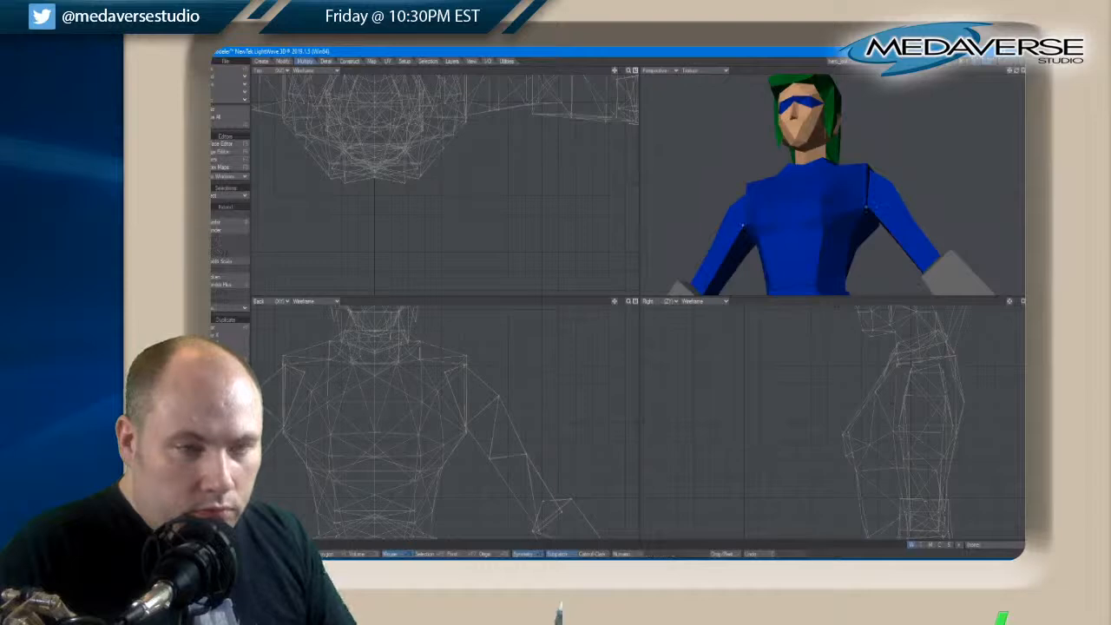
{"action": "key", "text": "slash"}
{"action": "left_click", "coordinate": [844, 212]}
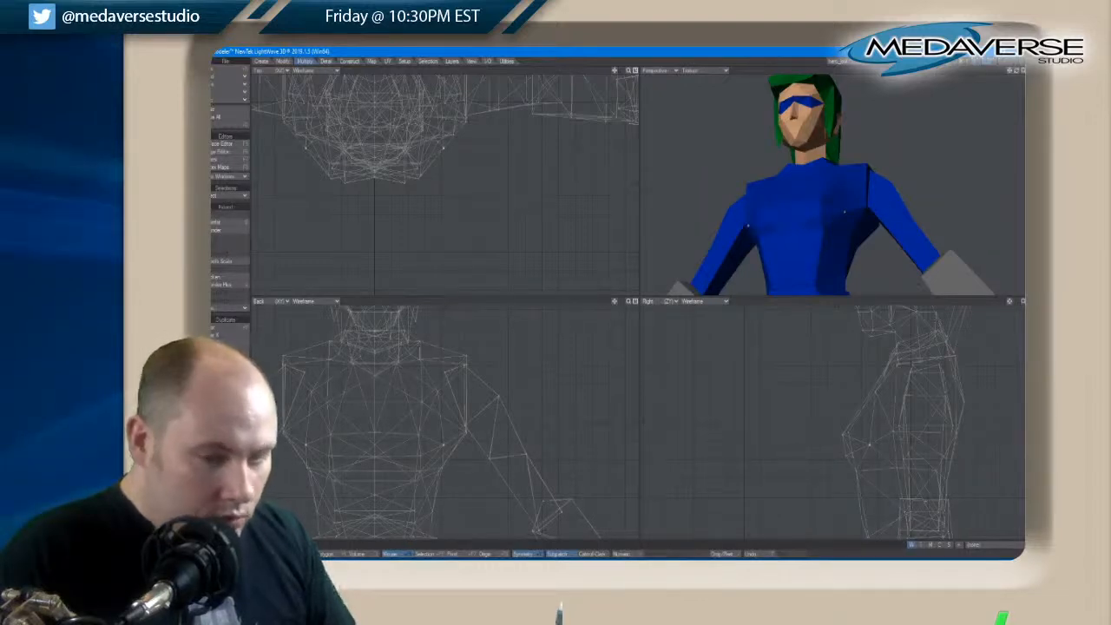
{"action": "left_click_drag", "start_coordinate": [873, 450], "coordinate": [875, 448]}
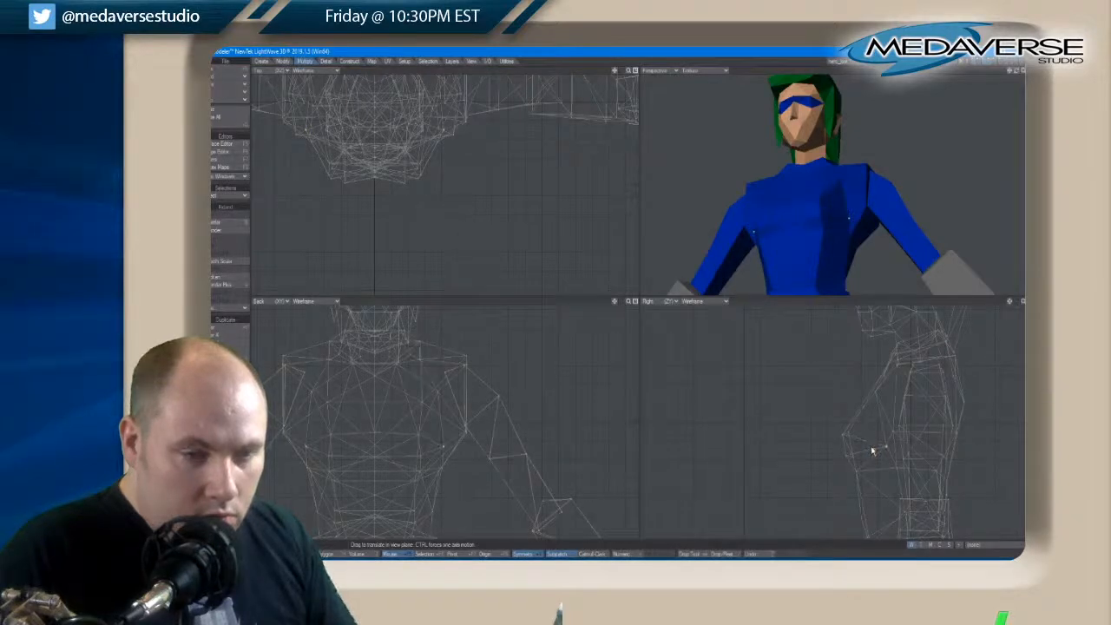
{"action": "left_click_drag", "start_coordinate": [1015, 71], "coordinate": [1016, 73]}
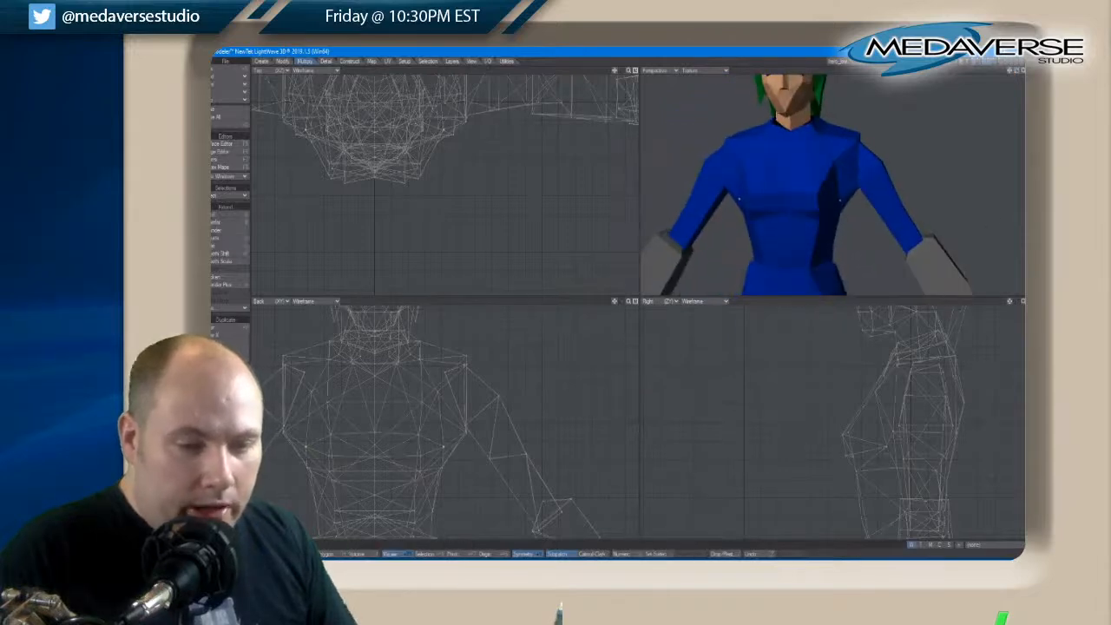
Clear the chest selection, select the centre point of the upper back, and adjust it slightly in the side view
{"action": "left_click_drag", "start_coordinate": [1017, 72], "coordinate": [1018, 75]}
{"action": "left_click_drag", "start_coordinate": [1017, 74], "coordinate": [1018, 75]}
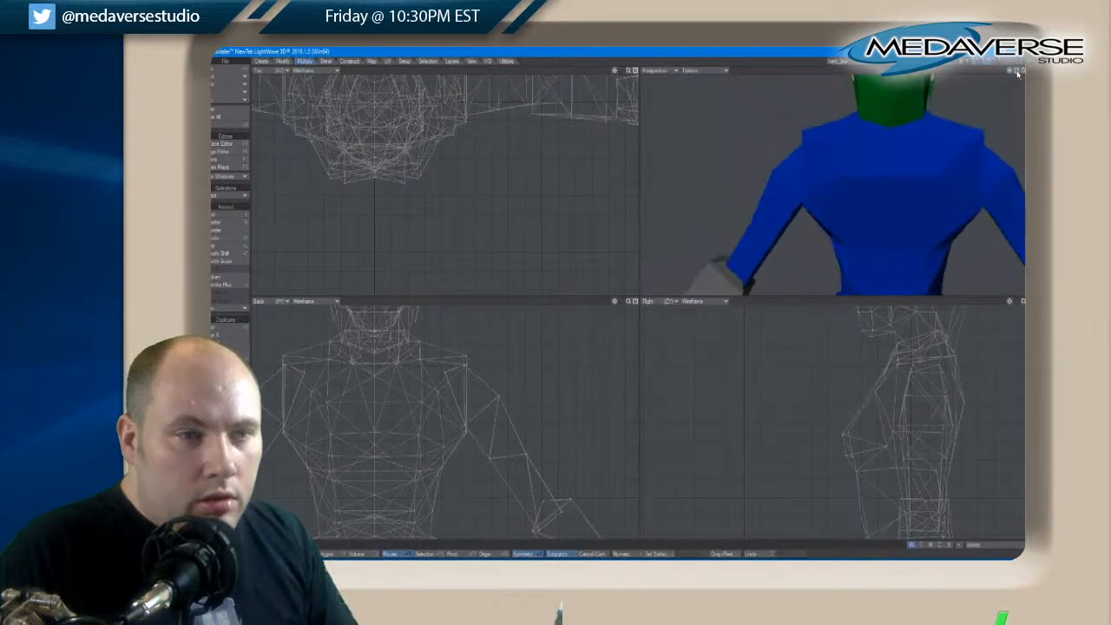
{"action": "left_click", "coordinate": [890, 178]}
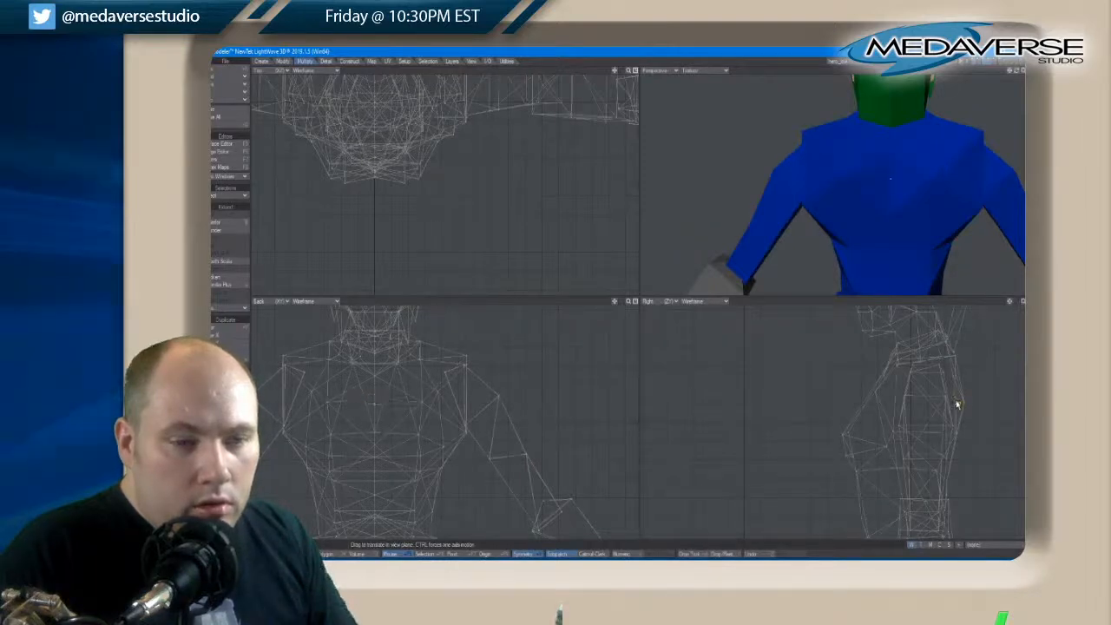
{"action": "key", "text": "space"}
Select the centre point just below the back of the neck, move it up and slightly back in the side view, and clear the selection
{"action": "key", "text": "space"}
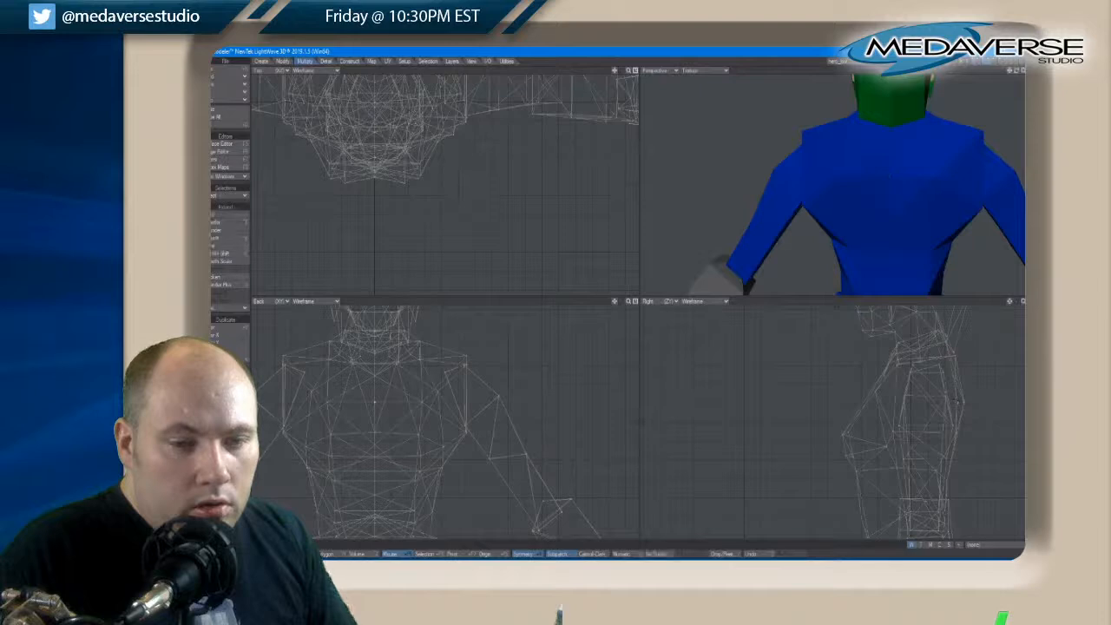
{"action": "left_click_drag", "start_coordinate": [1016, 72], "coordinate": [1017, 73]}
{"action": "key", "text": "space"}
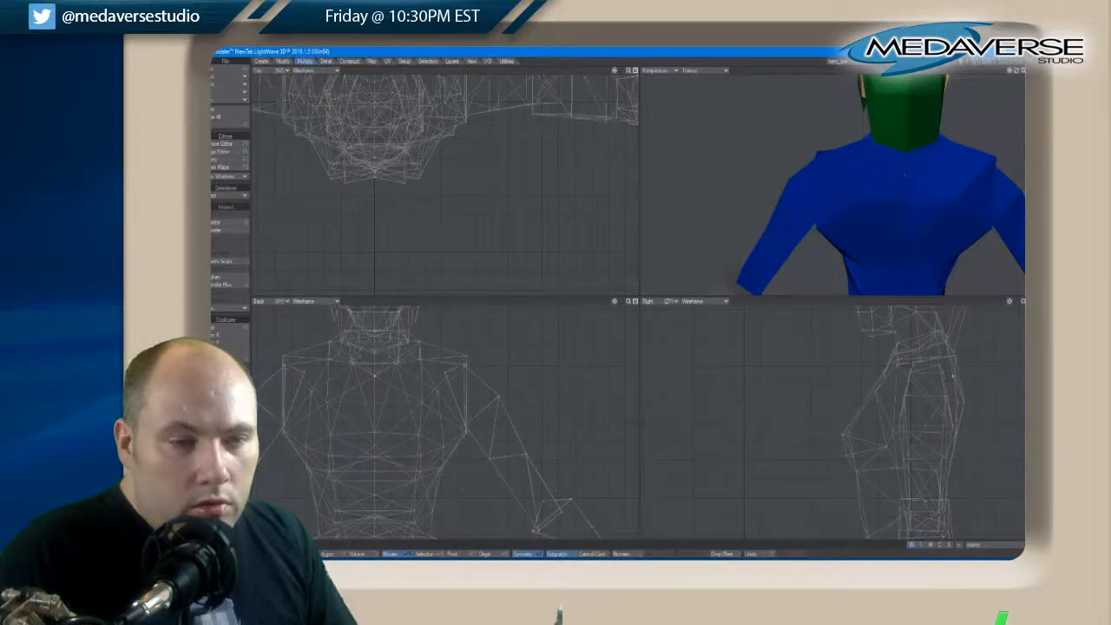
{"action": "key", "text": "t"}
{"action": "left_click_drag", "start_coordinate": [954, 380], "coordinate": [960, 374]}
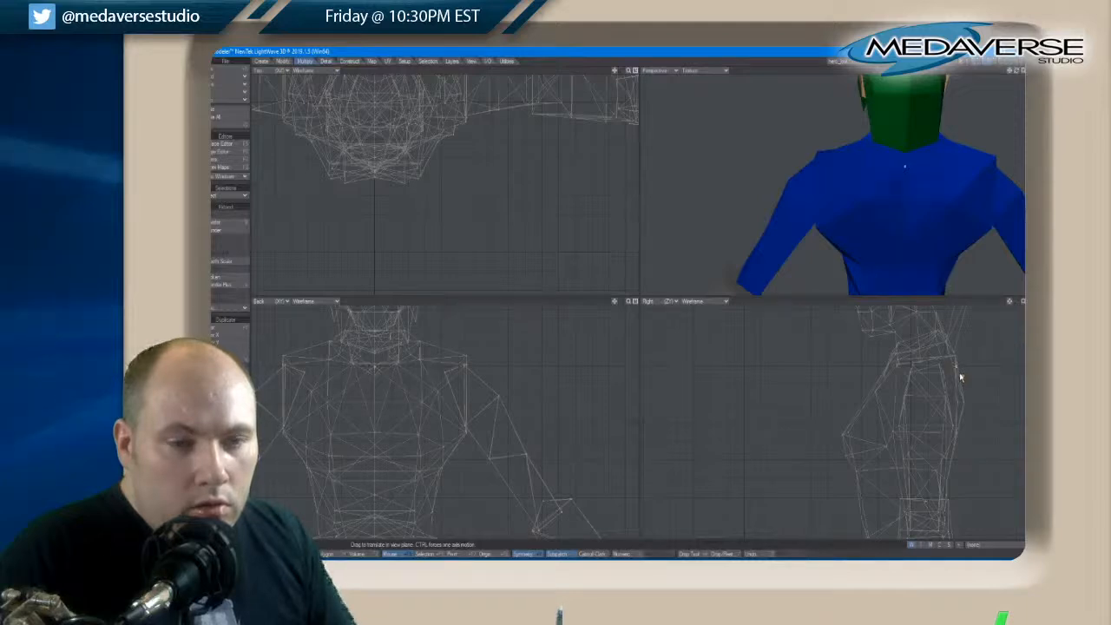
{"action": "key", "text": "space"}
{"action": "key", "text": "slash"}
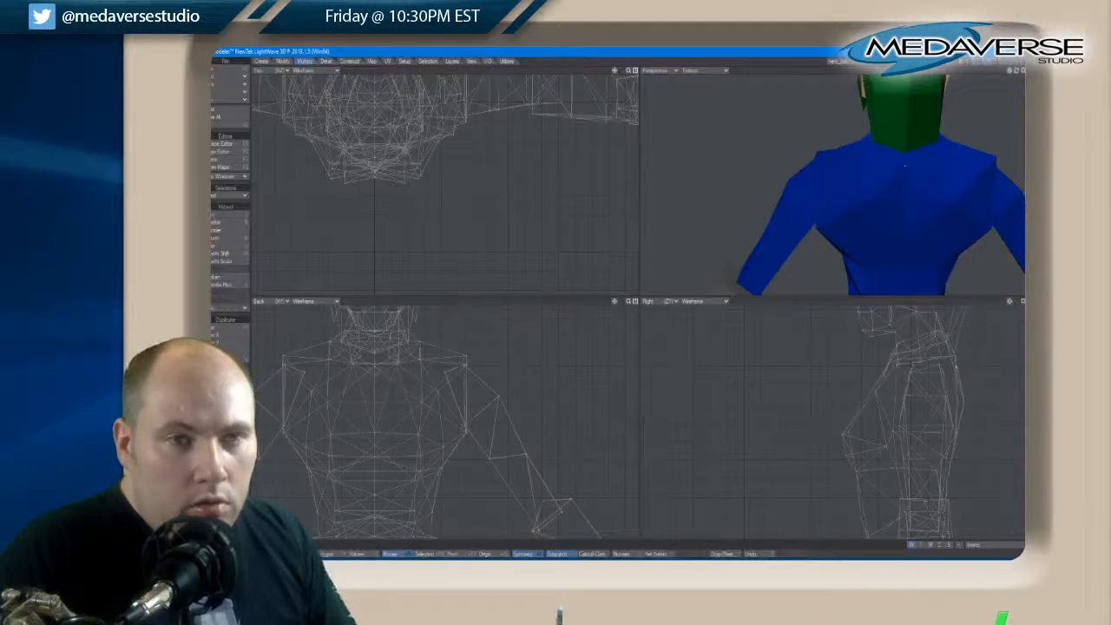
Select the centre points of the lower back just below the waist and adjust them in the side view
{"action": "left_click_drag", "start_coordinate": [1019, 73], "coordinate": [1019, 73]}
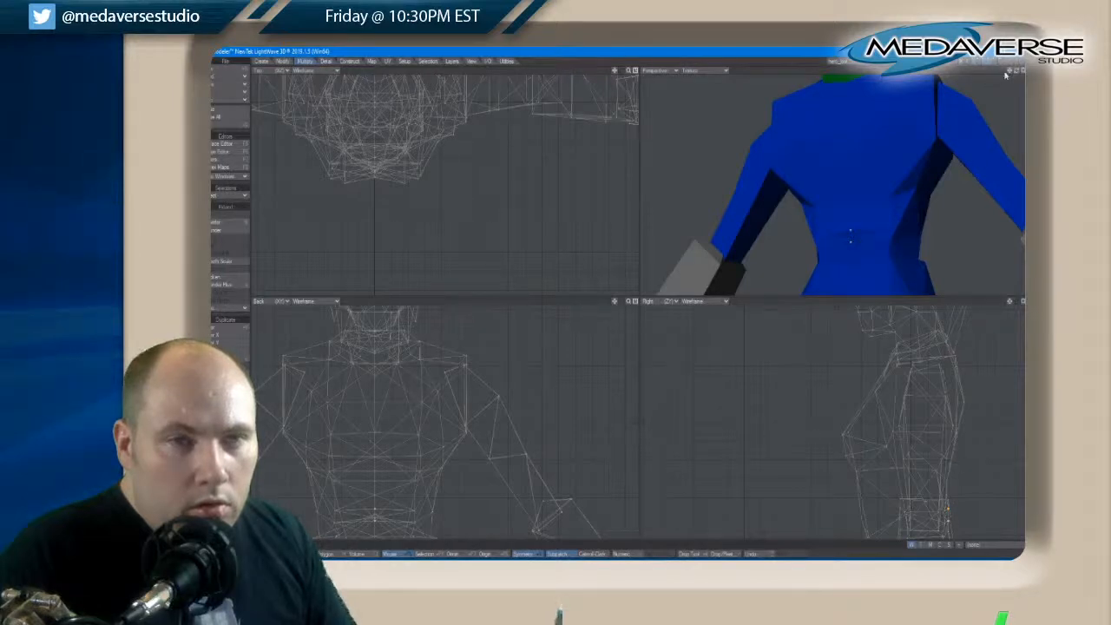
{"action": "left_click_drag", "start_coordinate": [1017, 73], "coordinate": [1016, 75]}
{"action": "key", "text": "space"}
Select the single centre point of the back at the waist, move it slightly back in the side view, and clear the selection
{"action": "key", "text": "space"}
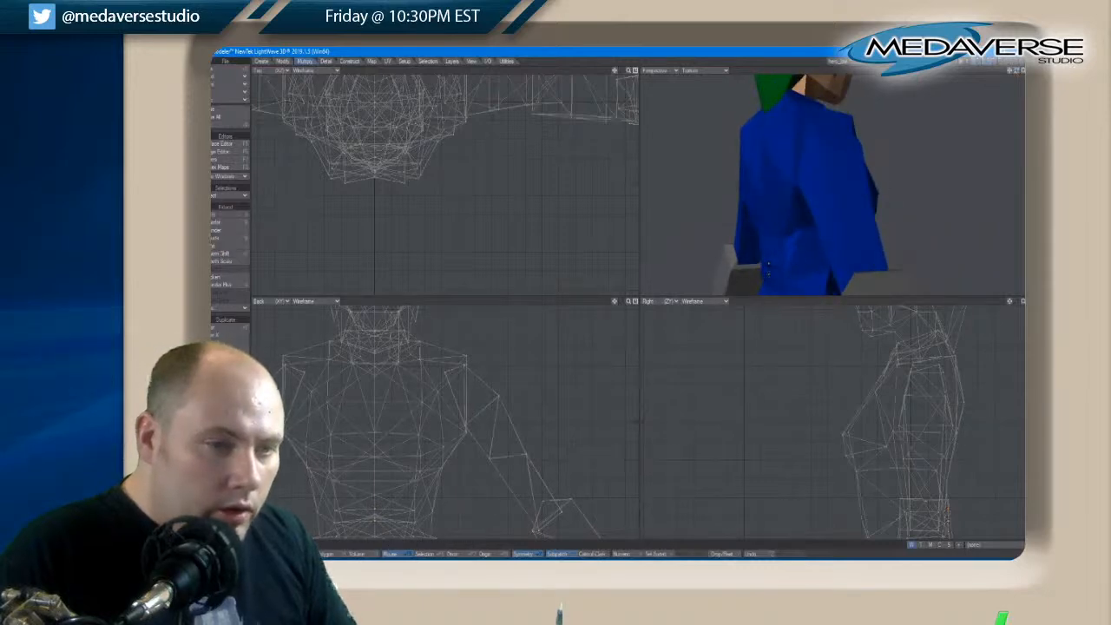
{"action": "key", "text": "space"}
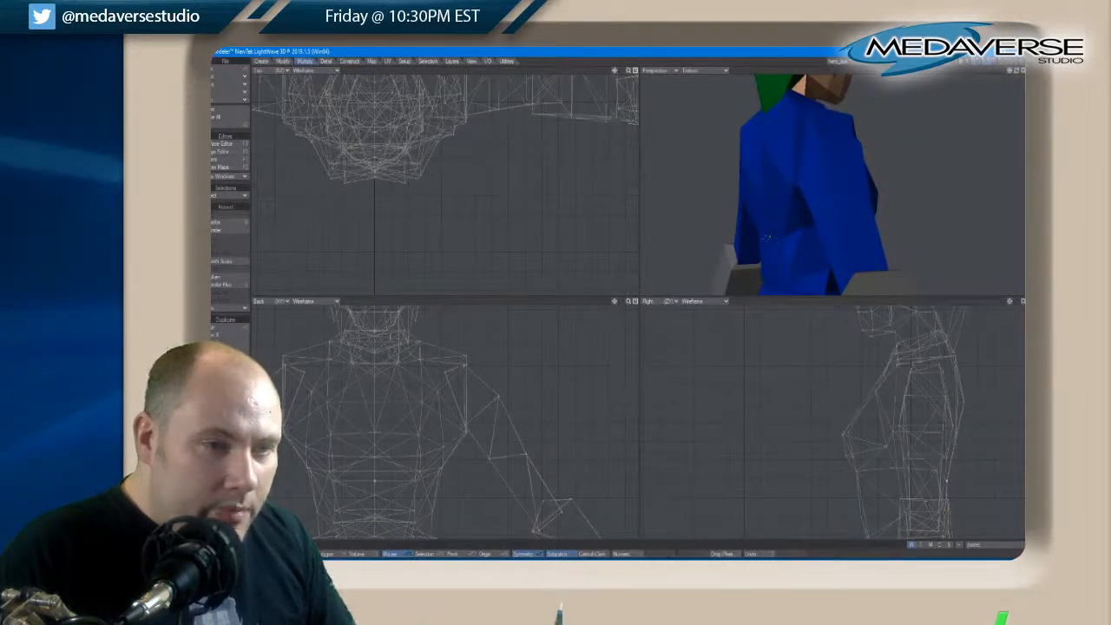
{"action": "key", "text": "t"}
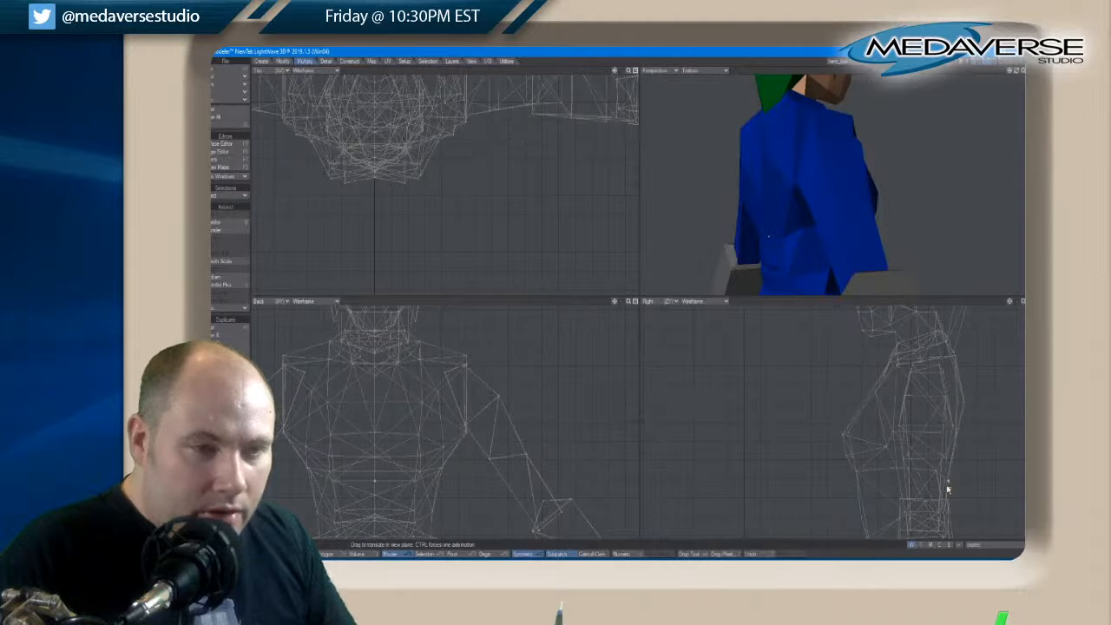
{"action": "key", "text": "space"}
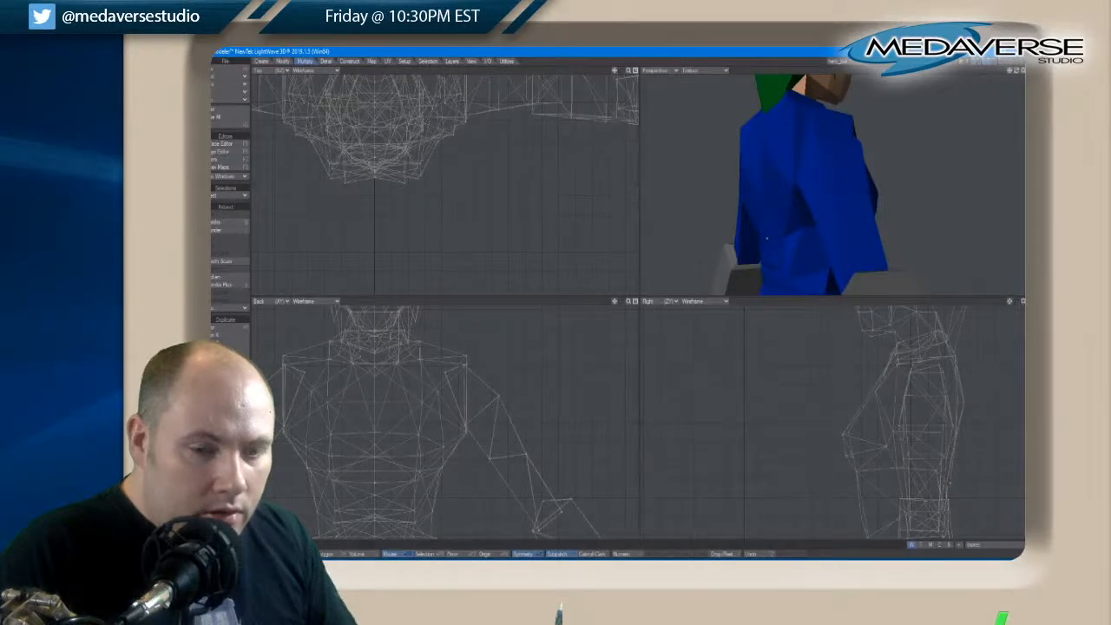
{"action": "key", "text": "space"}
Select the column of centre points down the lower back, move them slightly back in the side view, and clear the selection
{"action": "left_click_drag", "start_coordinate": [1017, 71], "coordinate": [1019, 74]}
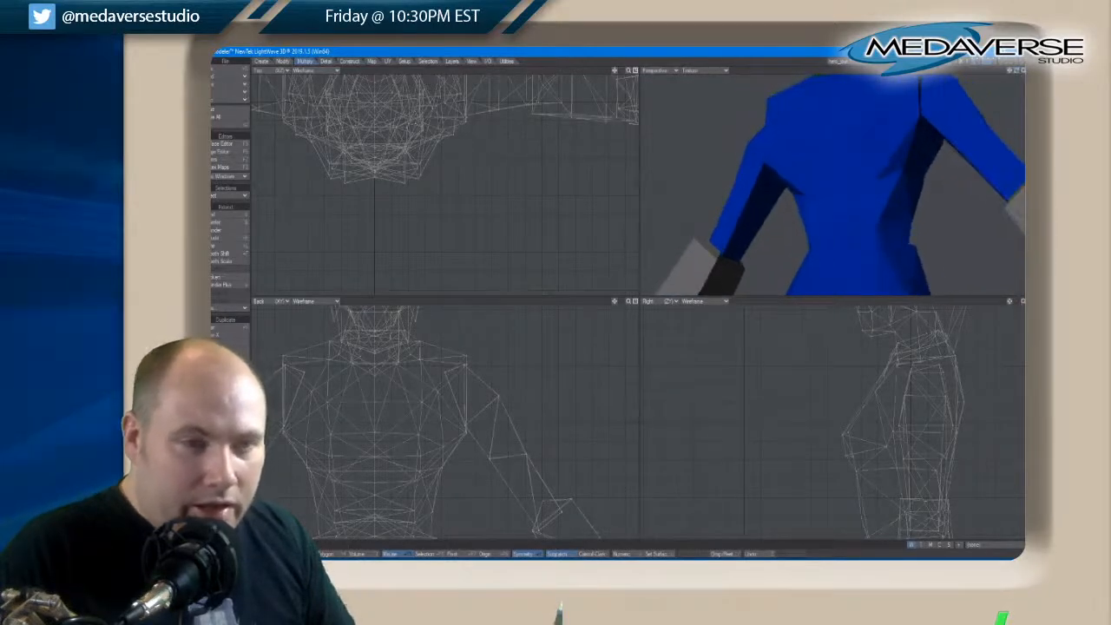
{"action": "left_click", "coordinate": [840, 244]}
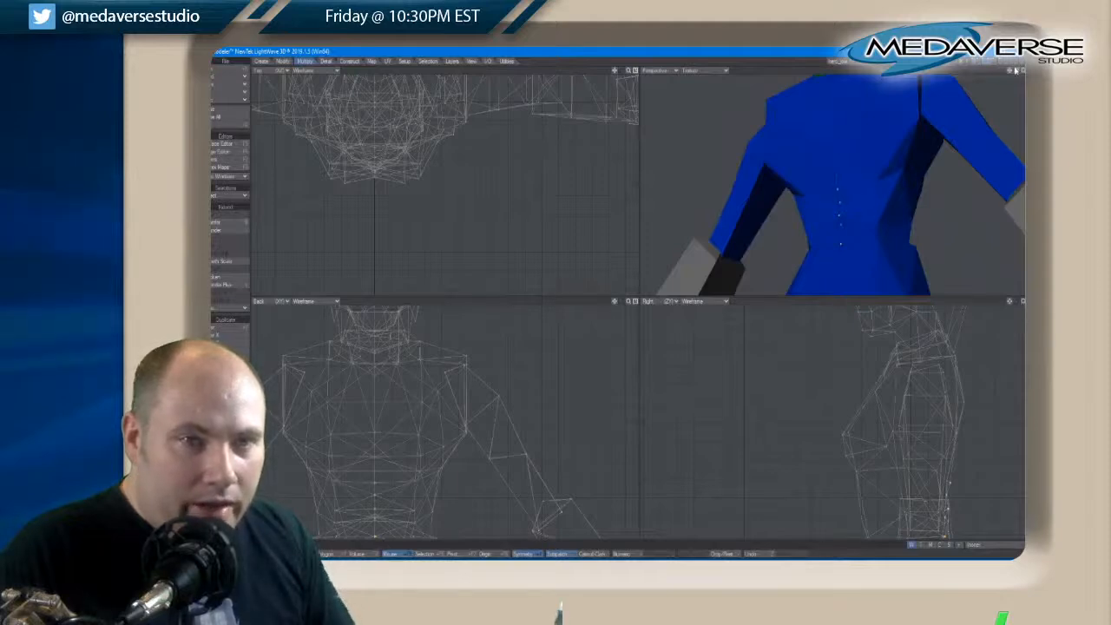
{"action": "left_click_drag", "start_coordinate": [1015, 71], "coordinate": [1016, 73]}
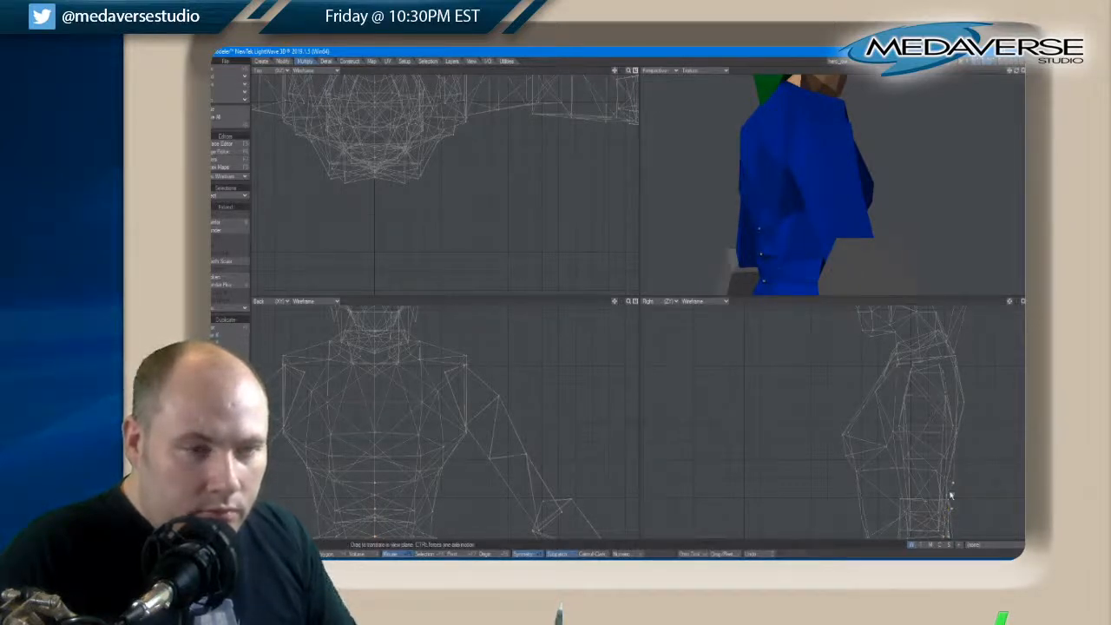
{"action": "key", "text": "space"}
{"action": "mouse_move", "coordinate": [968, 473]}
{"action": "right_mouse_down"}
{"action": "mouse_move", "coordinate": [977, 531]}
{"action": "mouse_move", "coordinate": [939, 531]}
{"action": "right_mouse_up"}
{"action": "left_click_drag", "start_coordinate": [1016, 71], "coordinate": [1018, 74]}
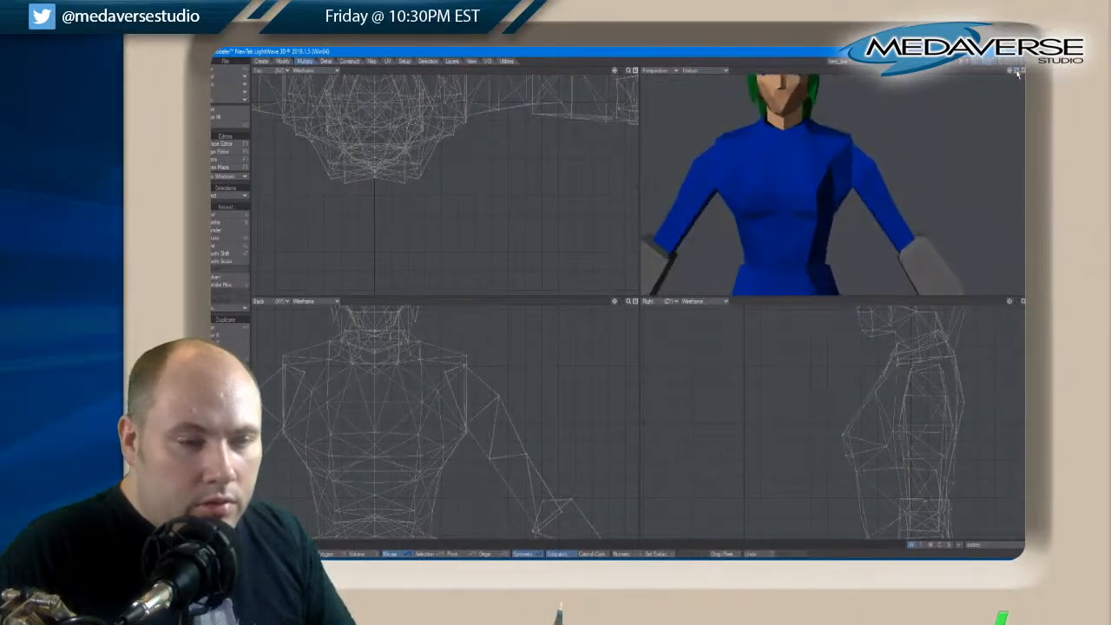
Compare the upper body with the legs layer, and leave only the torso and head layers in the foreground
{"action": "key", "text": "a"}
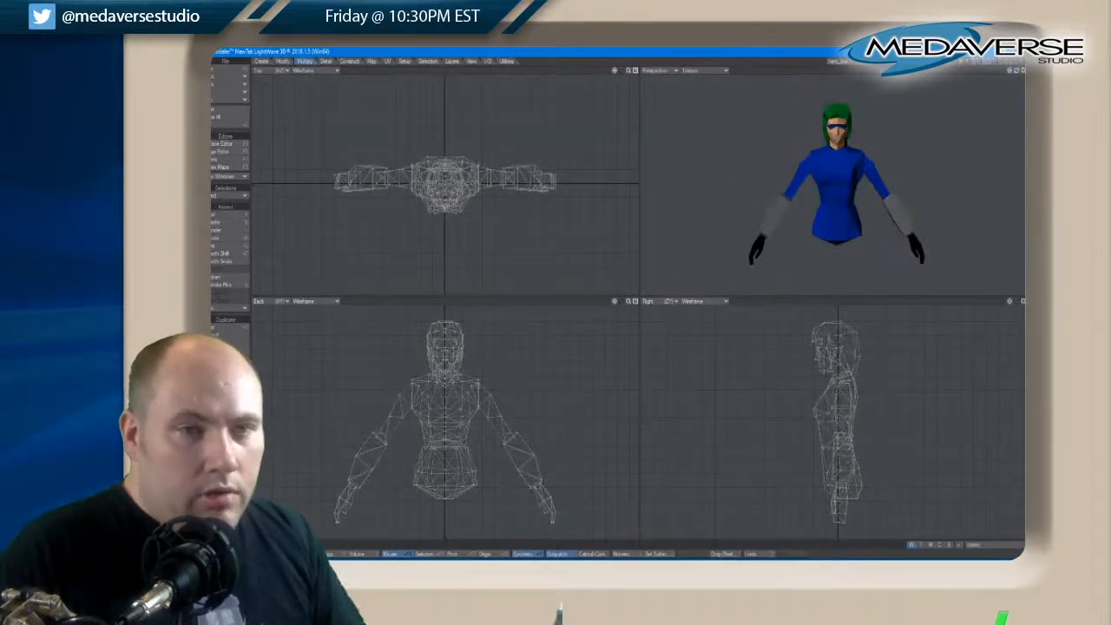
{"action": "left_click_drag", "start_coordinate": [1019, 72], "coordinate": [1019, 73]}
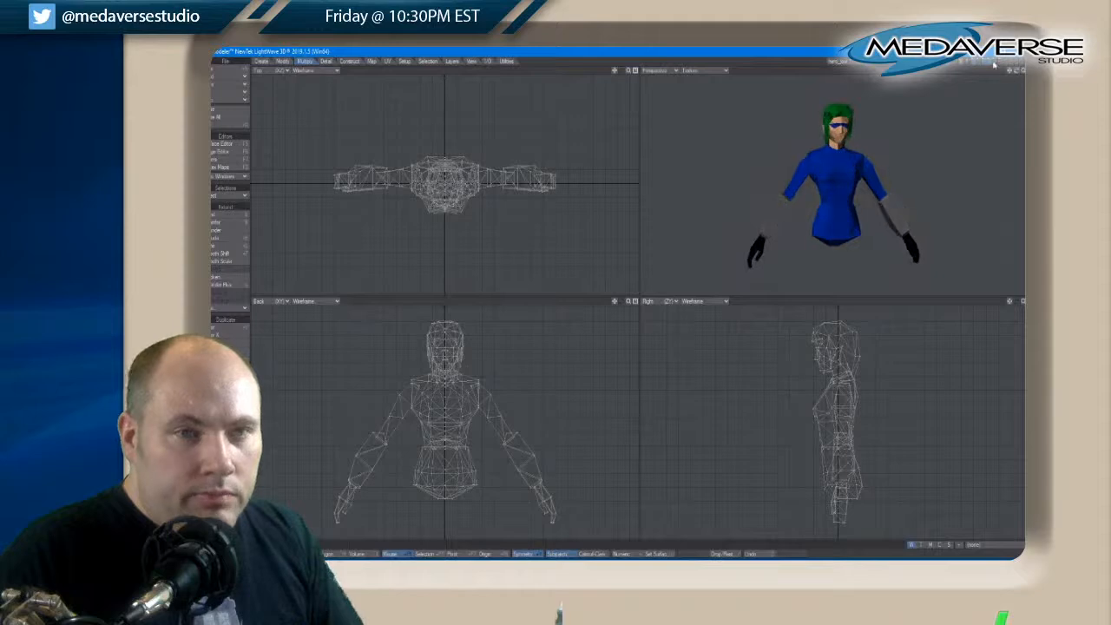
{"action": "left_click", "coordinate": [996, 62]}
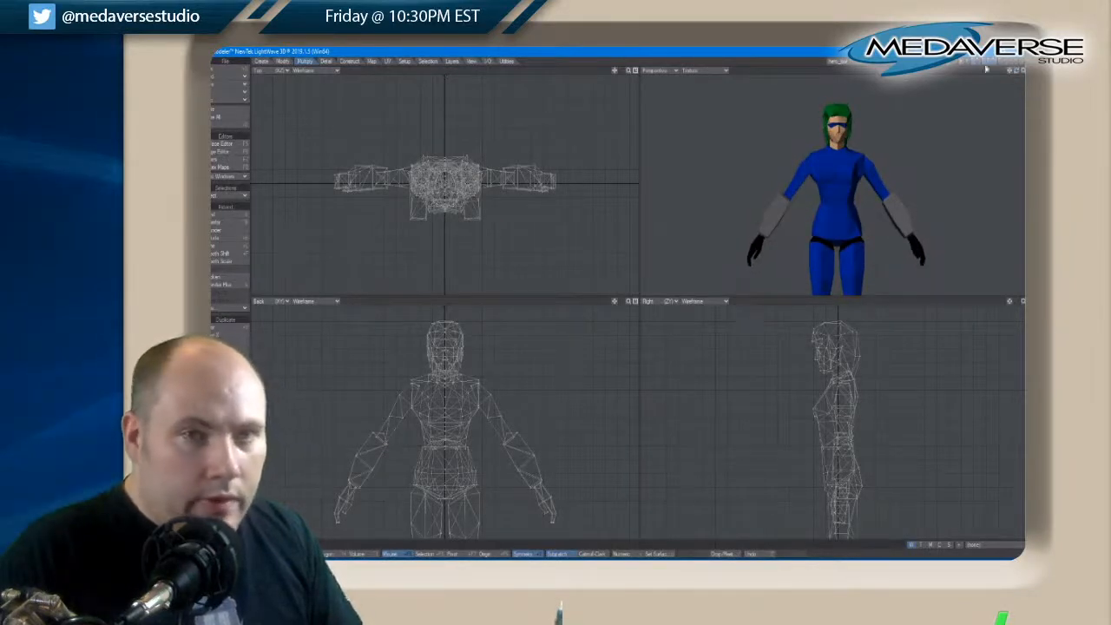
{"action": "left_click", "coordinate": [996, 60]}
{"action": "left_click", "coordinate": [990, 60]}
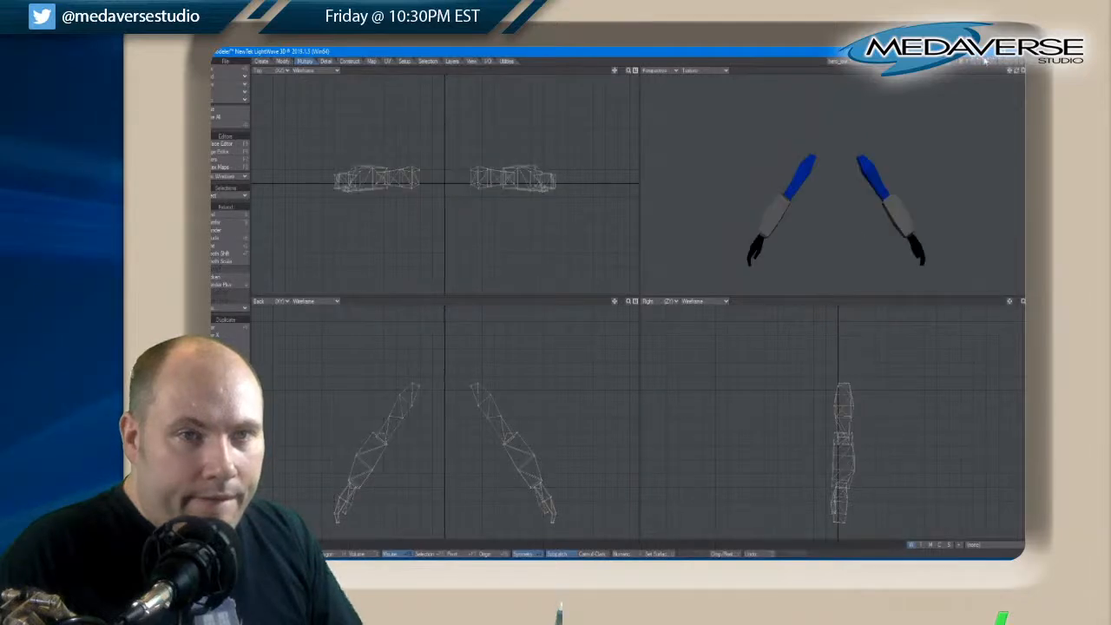
{"action": "left_click", "coordinate": [984, 60]}
{"action": "left_click", "coordinate": [972, 61], "text": "shift"}
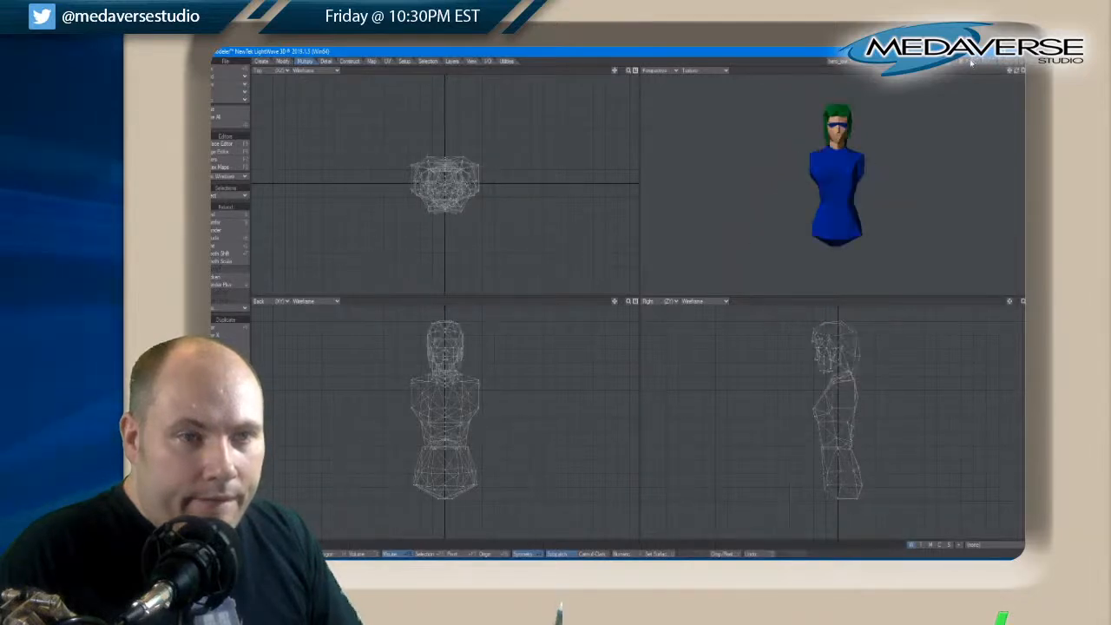
{"action": "key", "text": "a"}
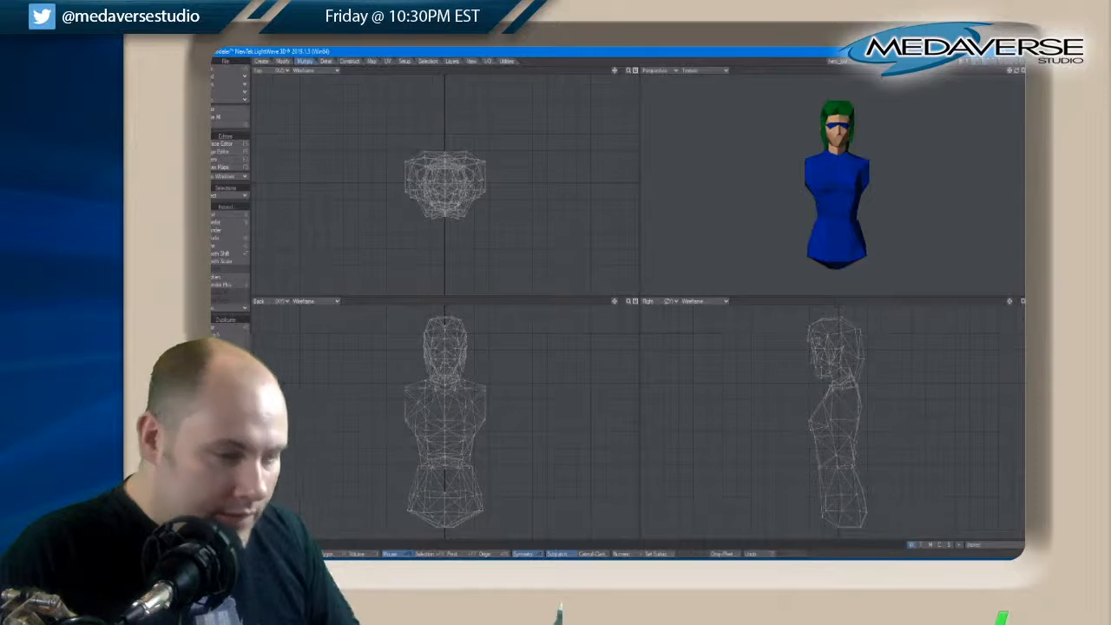
Select the mirrored outer hip points at the bottom of the torso and move them inward and slightly up to narrow the hips
{"action": "key", "text": "space"}
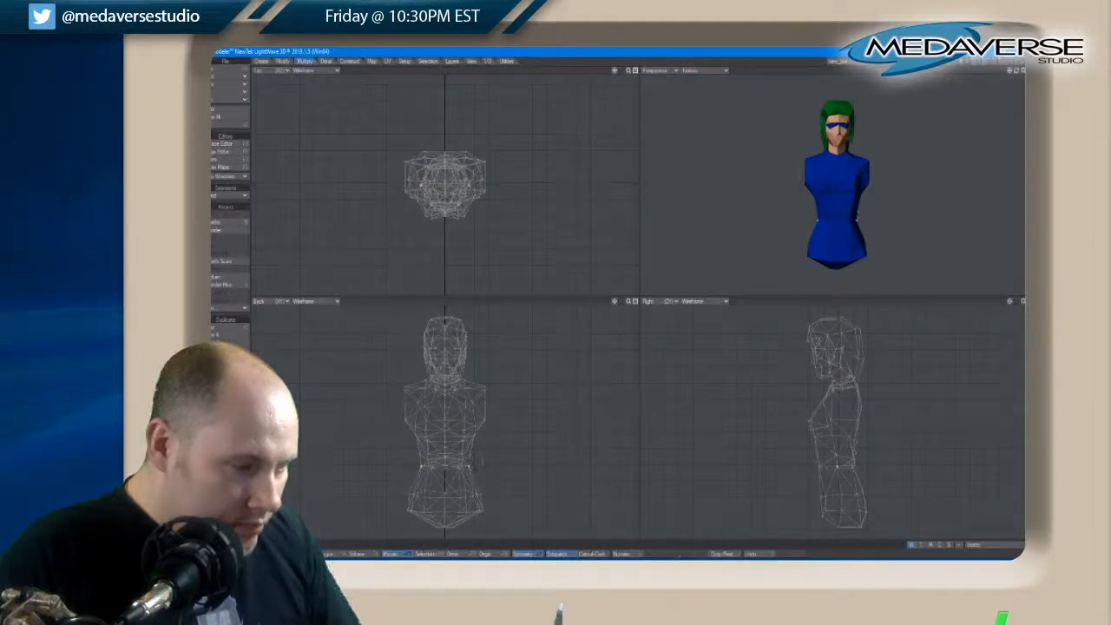
{"action": "key", "text": "space"}
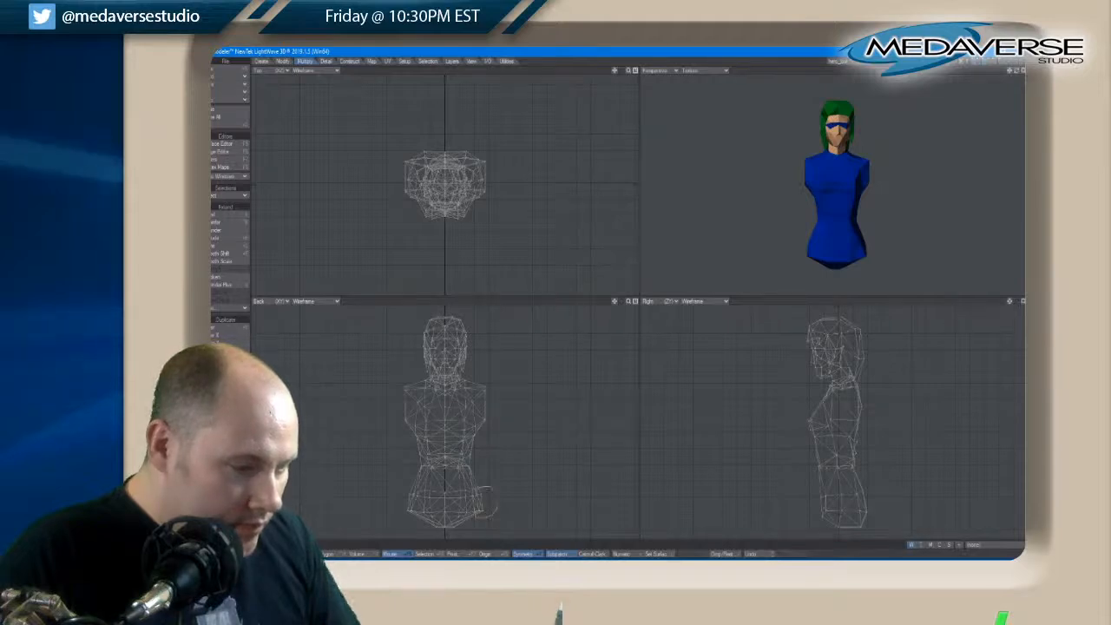
{"action": "left_click", "coordinate": [480, 503]}
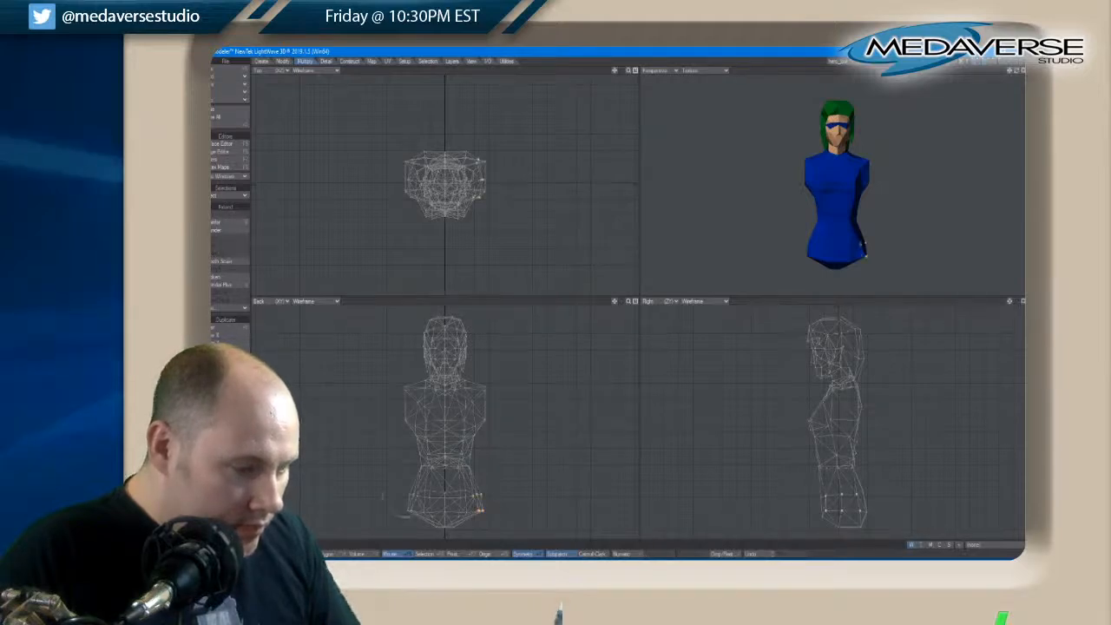
{"action": "key", "text": "t"}
{"action": "left_click_drag", "start_coordinate": [493, 510], "coordinate": [490, 507]}
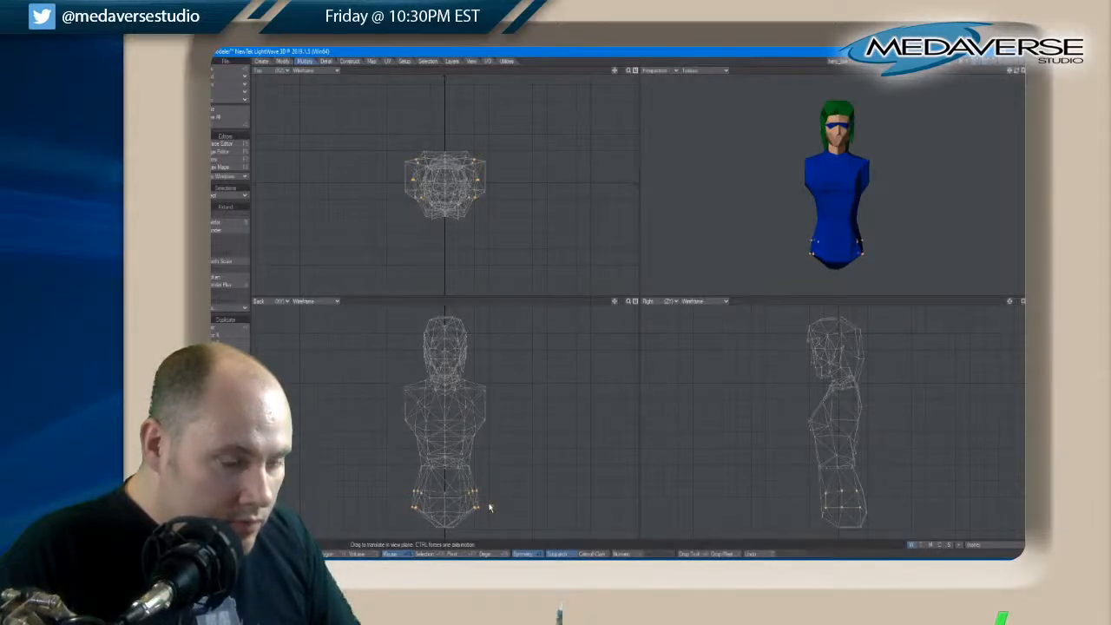
{"action": "key", "text": "space"}
{"action": "mouse_move", "coordinate": [509, 483]}
{"action": "right_mouse_down"}
{"action": "mouse_move", "coordinate": [408, 430]}
{"action": "mouse_move", "coordinate": [460, 438]}
{"action": "right_mouse_up"}
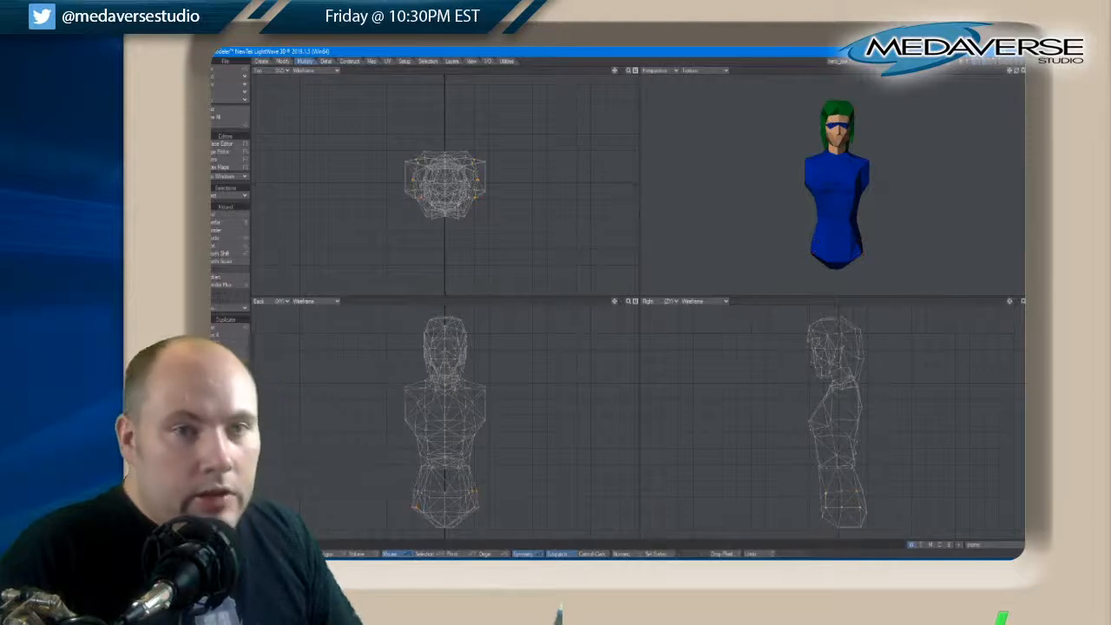
Bring the legs layer into the foreground and raise the torso's outer hip points along the top of the leg openings
{"action": "left_click", "coordinate": [989, 60], "text": "shift"}
{"action": "left_click", "coordinate": [989, 60], "text": "shift"}
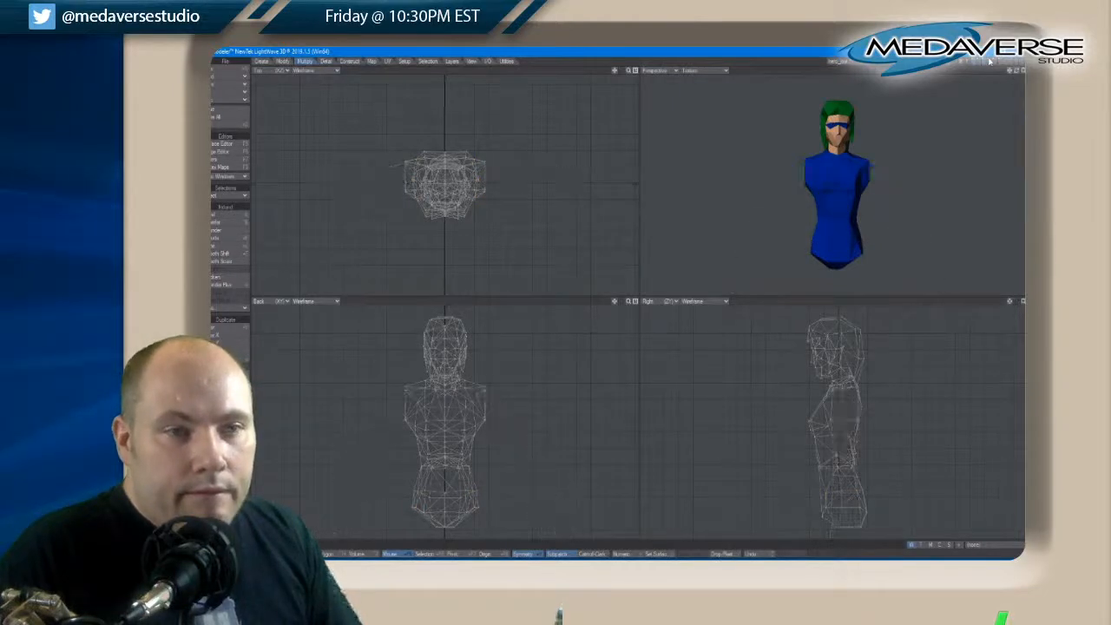
{"action": "left_click", "coordinate": [995, 60], "text": "shift"}
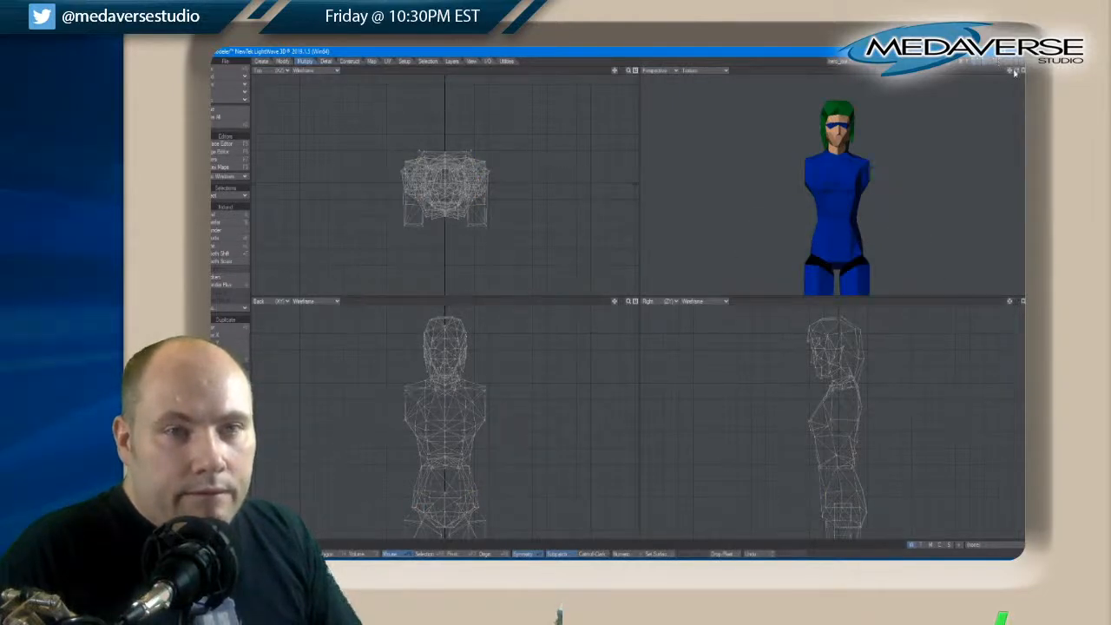
{"action": "mouse_move", "coordinate": [1014, 73]}
{"action": "left_mouse_down"}
{"action": "mouse_move", "coordinate": [1012, 92]}
{"action": "mouse_move", "coordinate": [1017, 72]}
{"action": "left_mouse_up"}
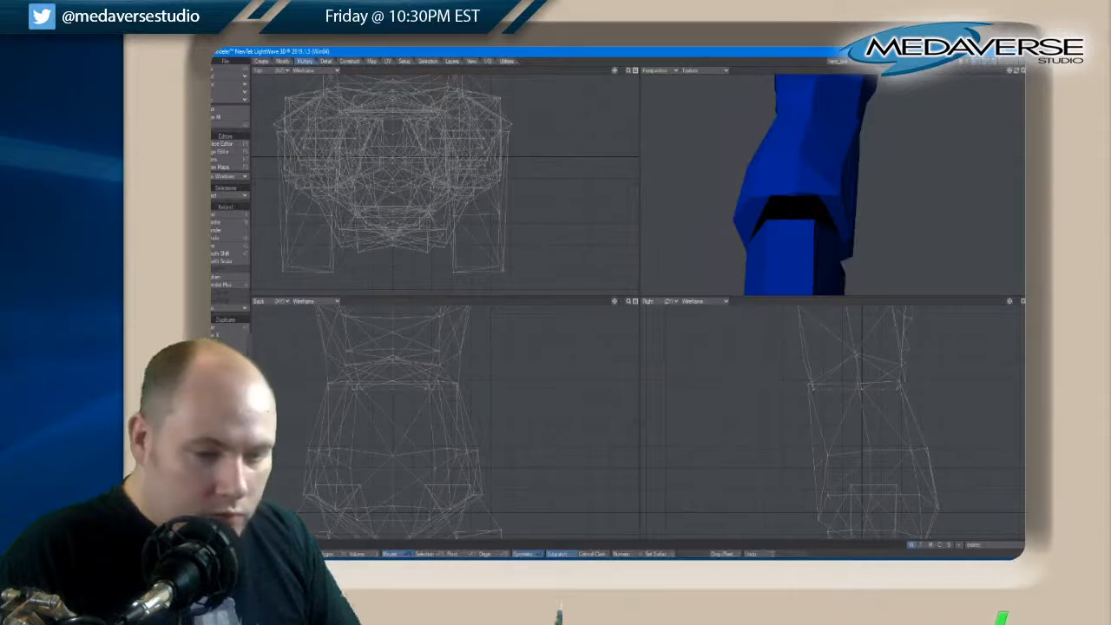
{"action": "left_click", "coordinate": [840, 196]}
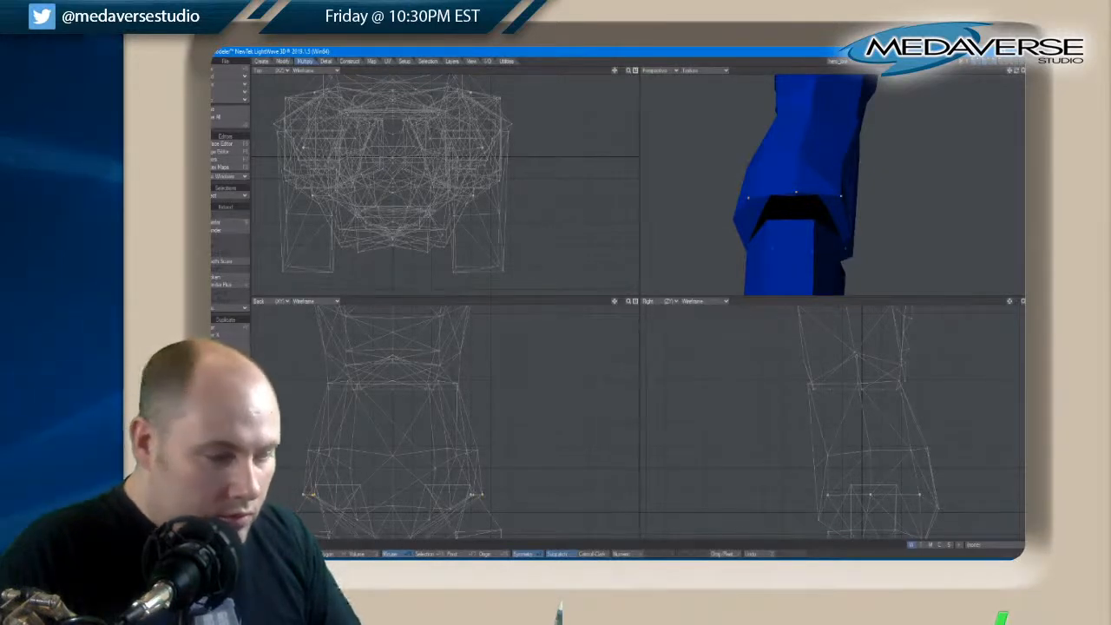
{"action": "left_click_drag", "start_coordinate": [485, 510], "coordinate": [485, 495]}
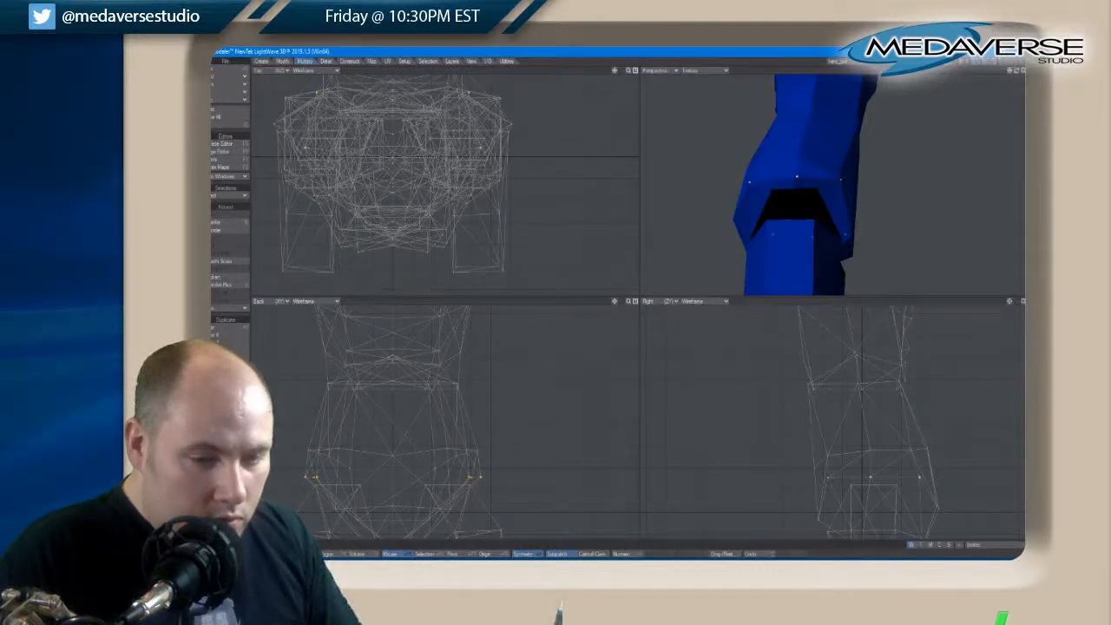
Raise the middle outer point of each leg opening in the side view to arch its upper edge, and clear the selection
{"action": "key", "text": "t"}
{"action": "left_click_drag", "start_coordinate": [869, 478], "coordinate": [870, 464]}
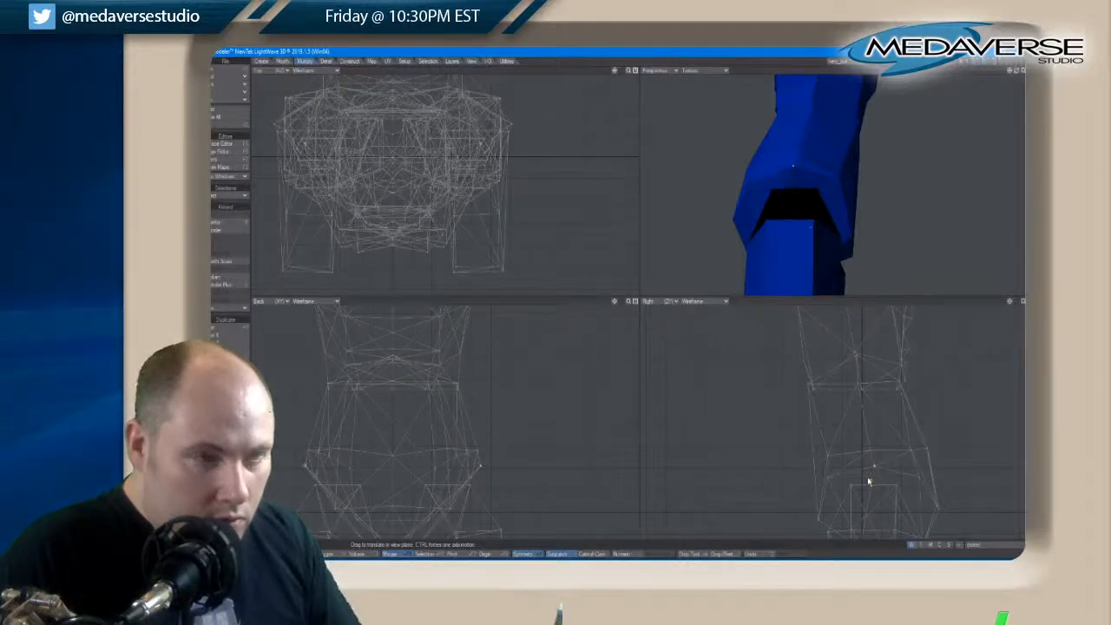
{"action": "left_click_drag", "start_coordinate": [1016, 71], "coordinate": [1016, 71]}
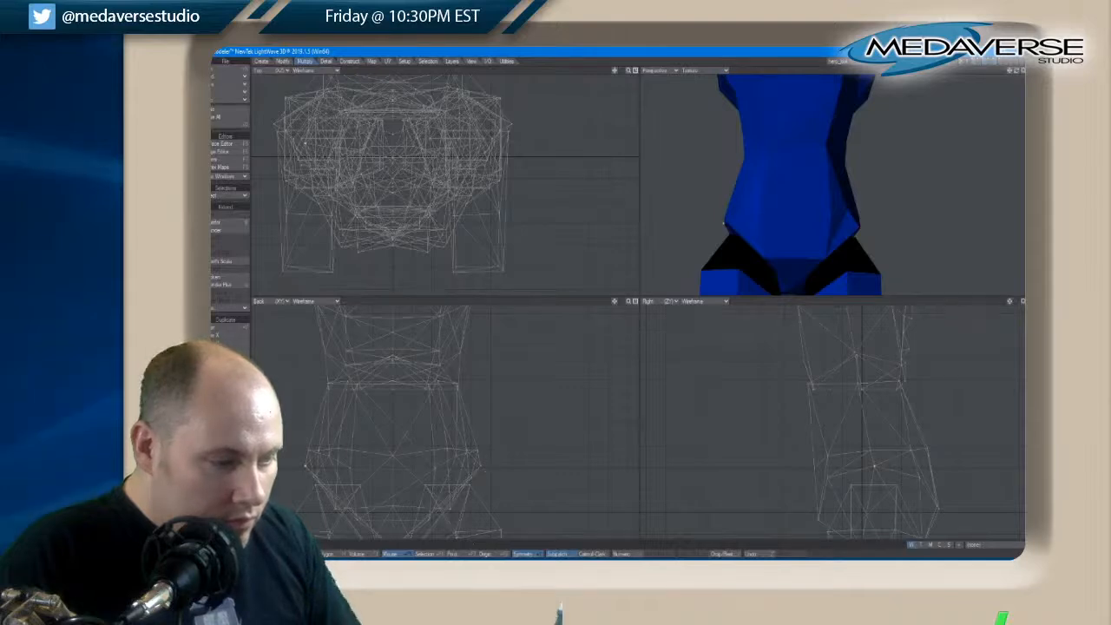
{"action": "key", "text": "slash"}
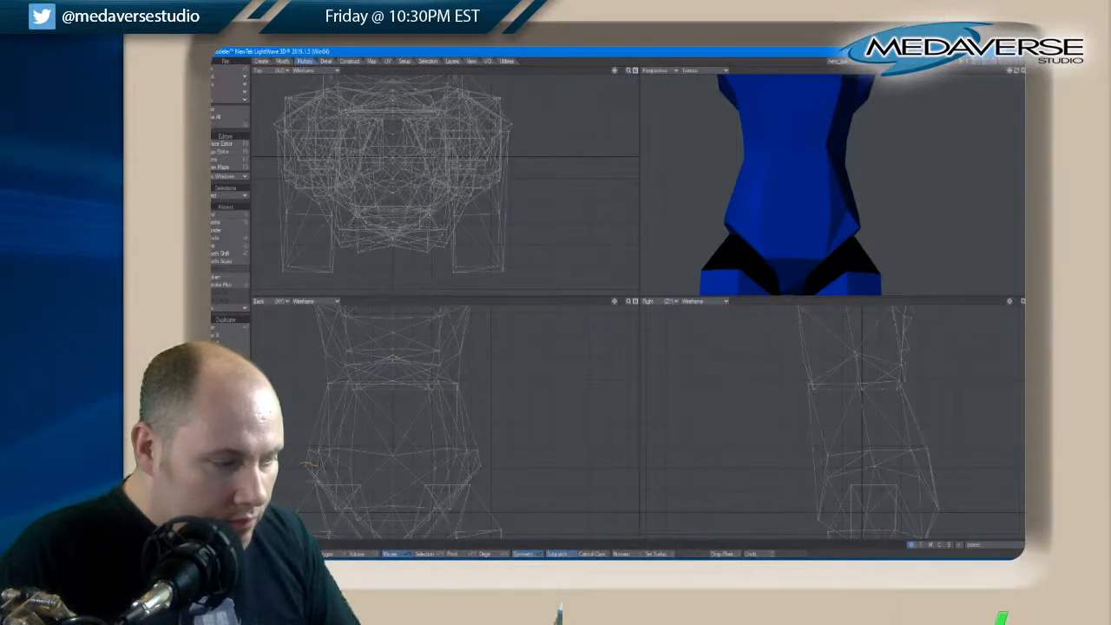
Select the outer points along the top of both leg openings, move them outward and down, and clear the selection
{"action": "left_click", "coordinate": [307, 464]}
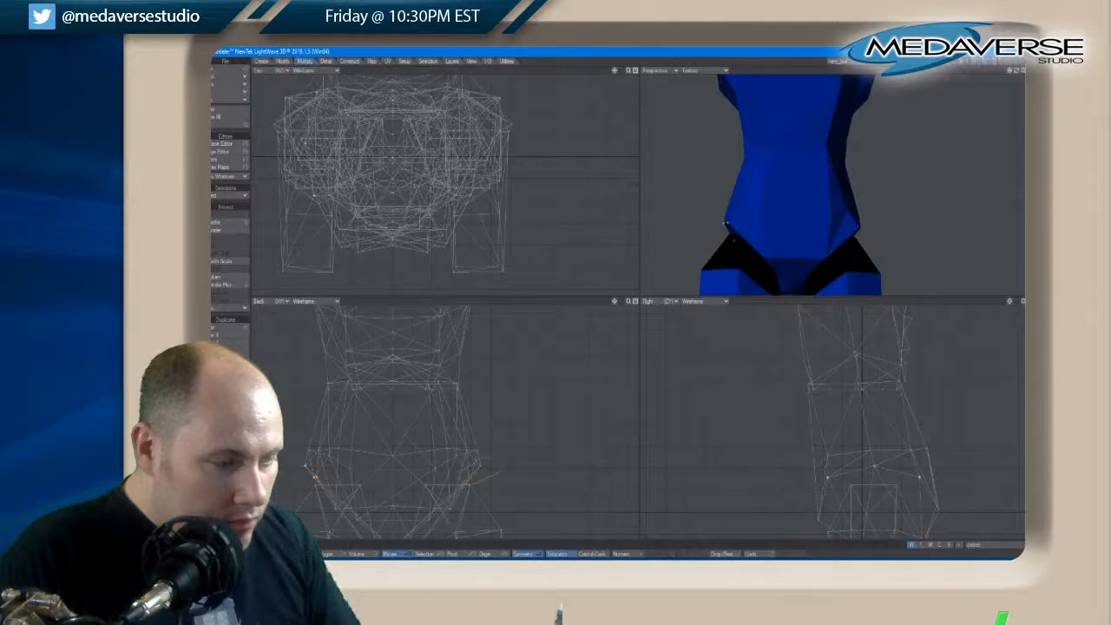
{"action": "key", "text": "t"}
{"action": "left_click_drag", "start_coordinate": [475, 469], "coordinate": [488, 484]}
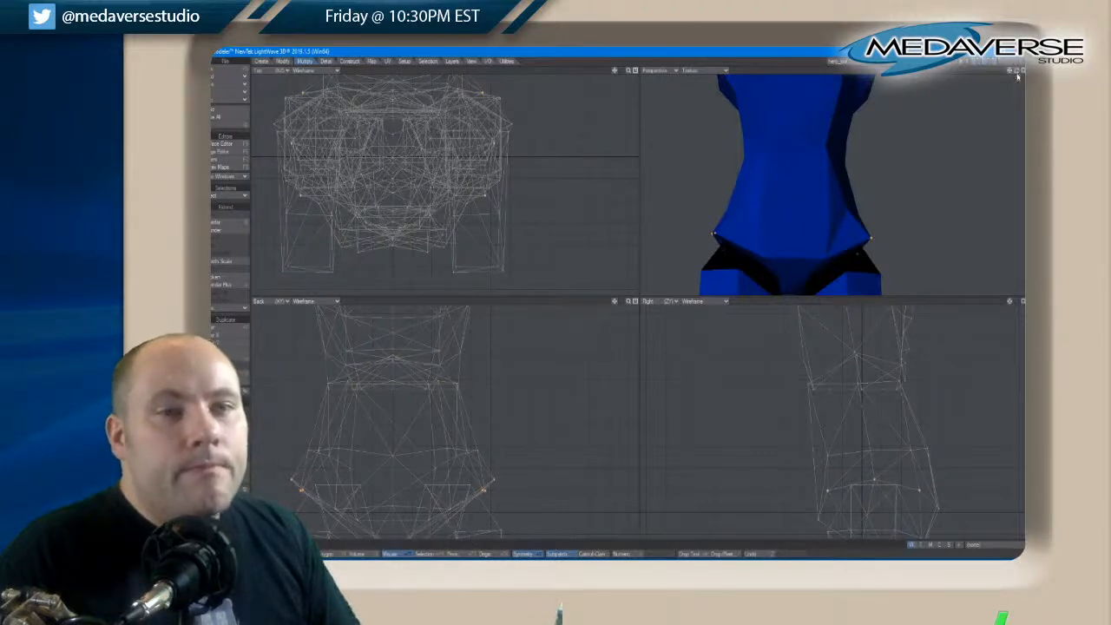
{"action": "left_click_drag", "start_coordinate": [1017, 73], "coordinate": [1017, 74]}
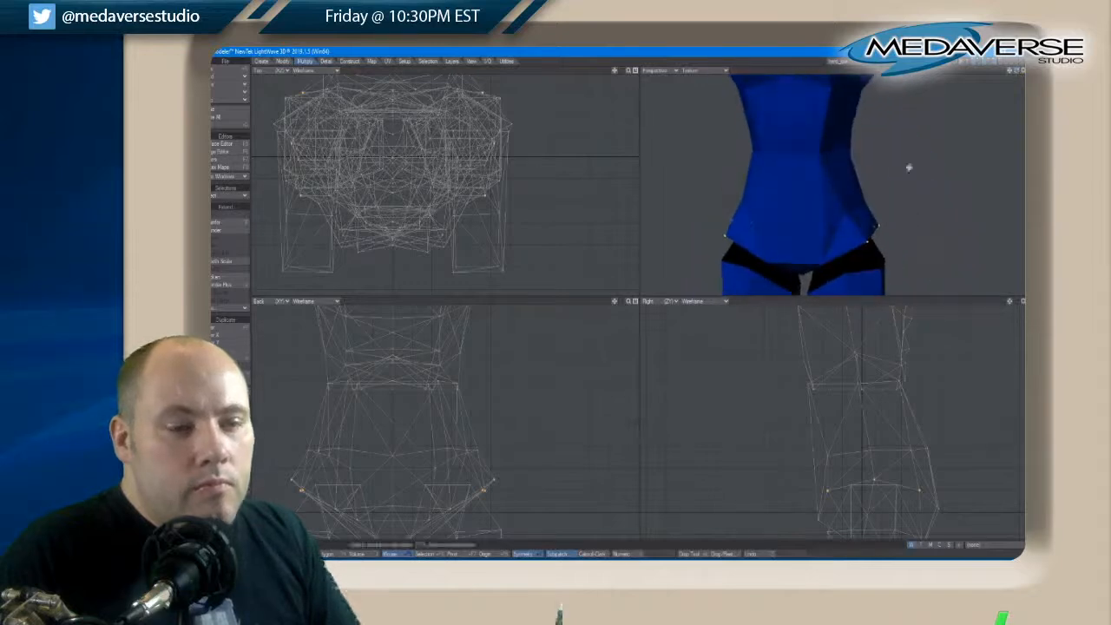
{"action": "left_click", "coordinate": [232, 496]}
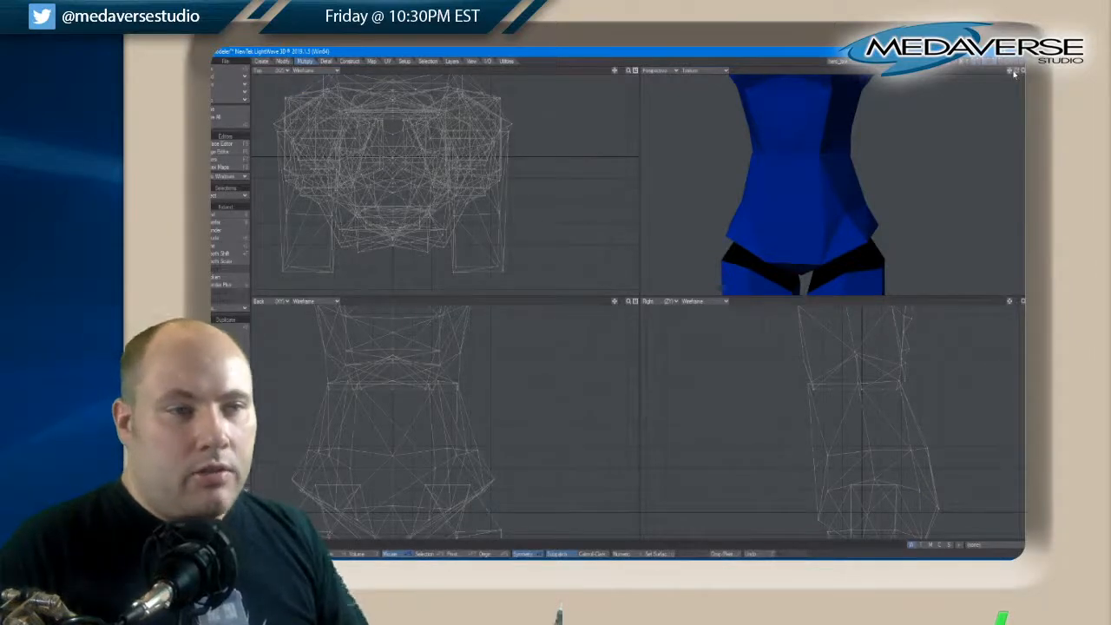
Fit the whole figure in the views and add the arms layer to the foreground with the torso, head and legs
{"action": "key", "text": "a"}
{"action": "left_click_drag", "start_coordinate": [1013, 76], "coordinate": [1017, 74]}
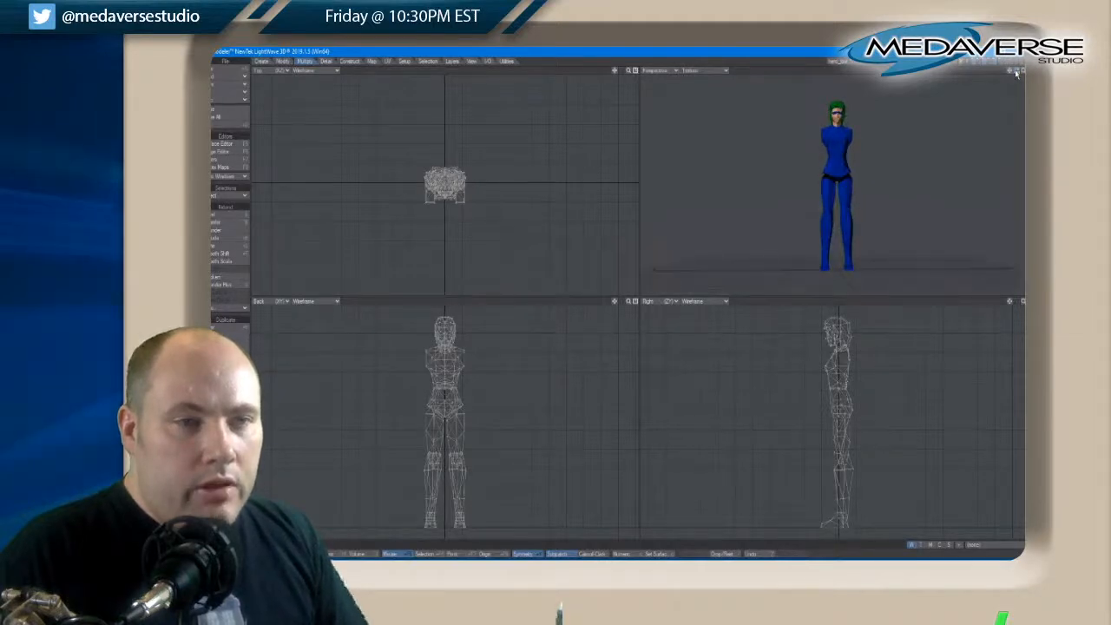
{"action": "left_click", "coordinate": [978, 60], "text": "shift"}
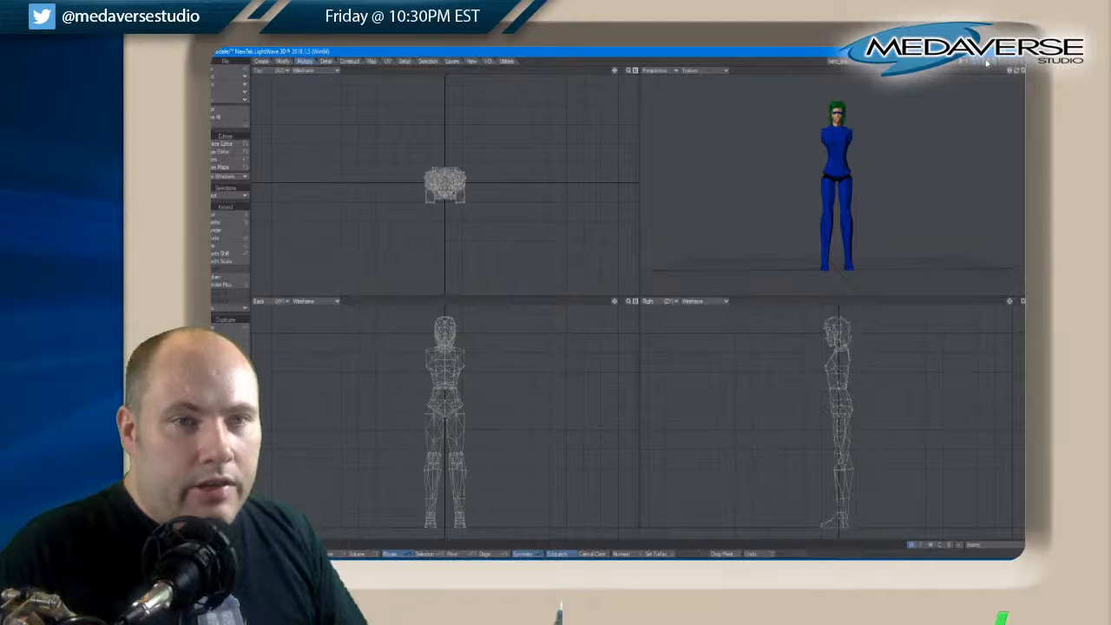
{"action": "left_click", "coordinate": [989, 64]}
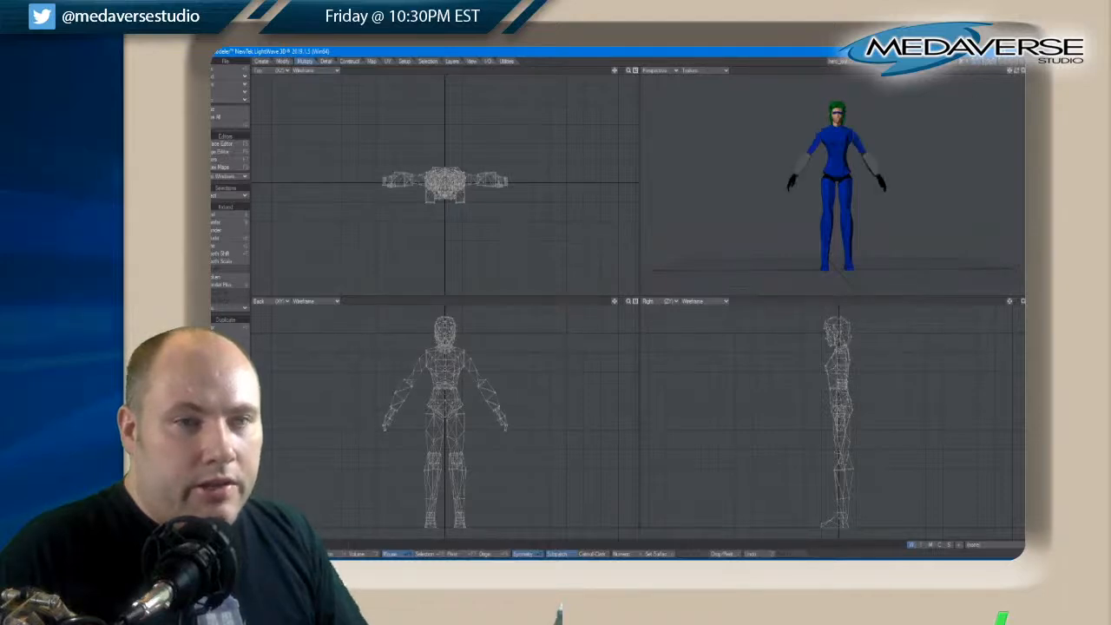
Maximize the perspective view and compare the whole figure in the Smooth Shade and Texture display modes
{"action": "left_click_drag", "start_coordinate": [1018, 72], "coordinate": [1018, 73]}
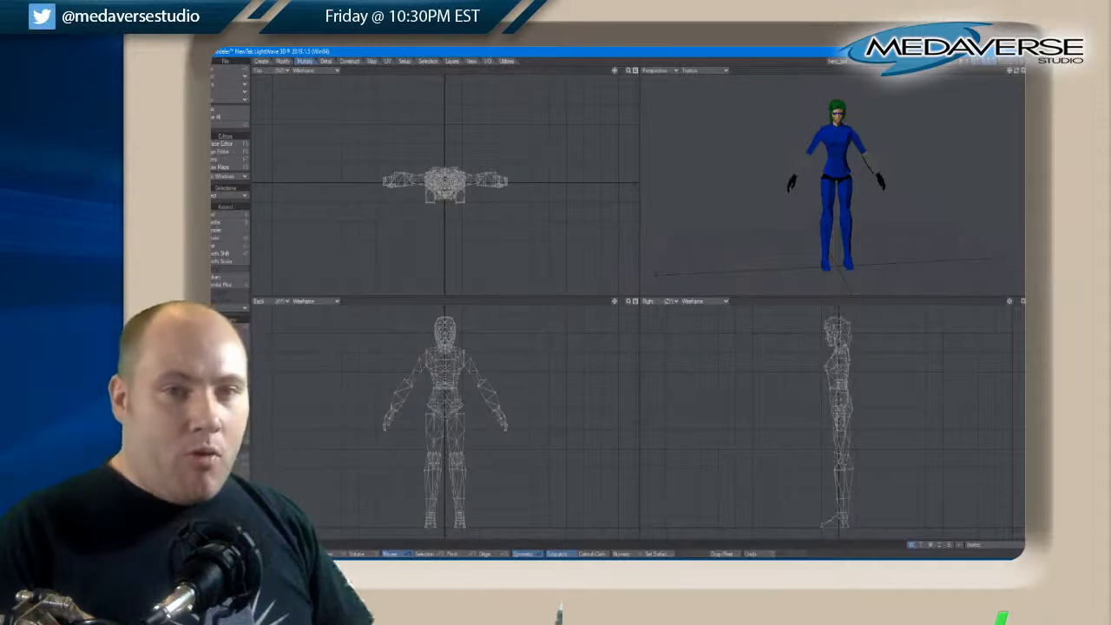
{"action": "key", "text": "0"}
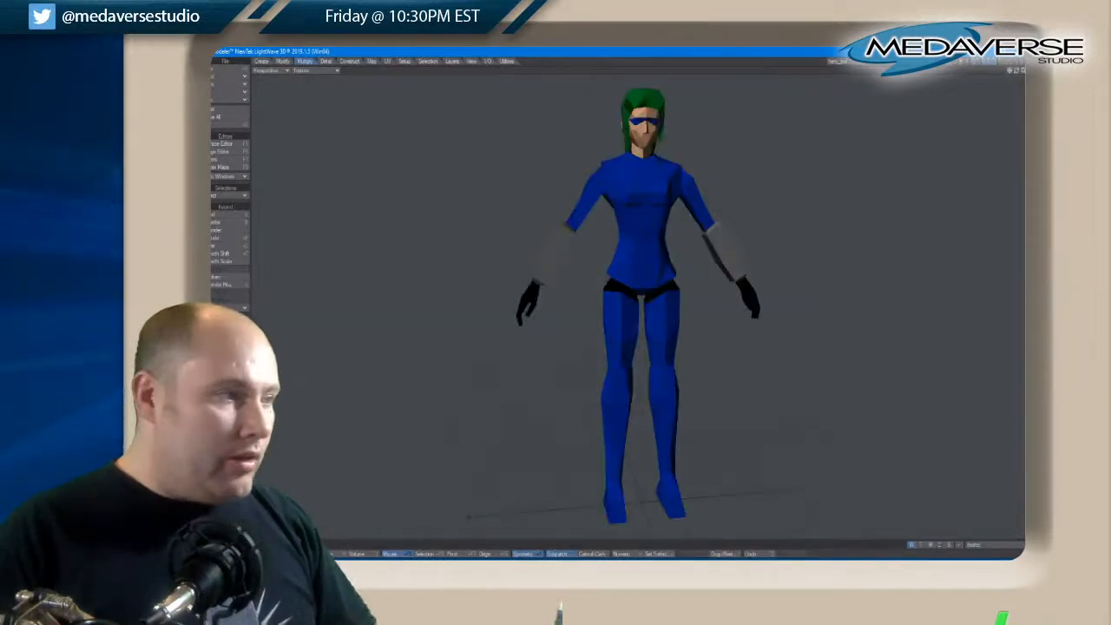
{"action": "left_click", "coordinate": [303, 69]}
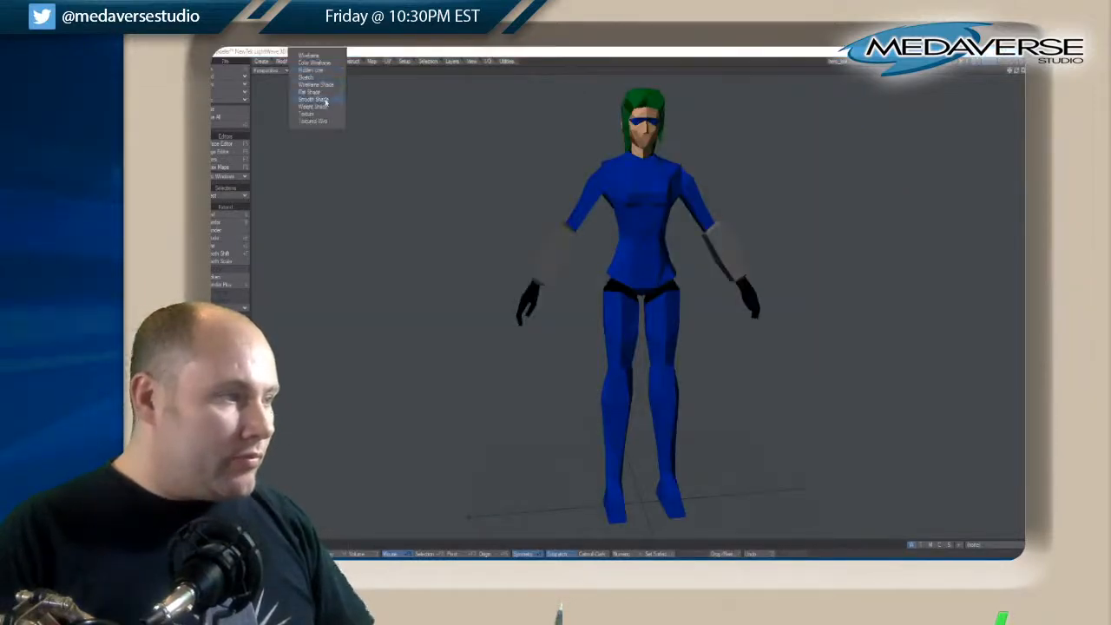
{"action": "left_click", "coordinate": [321, 99]}
{"action": "left_click", "coordinate": [312, 70]}
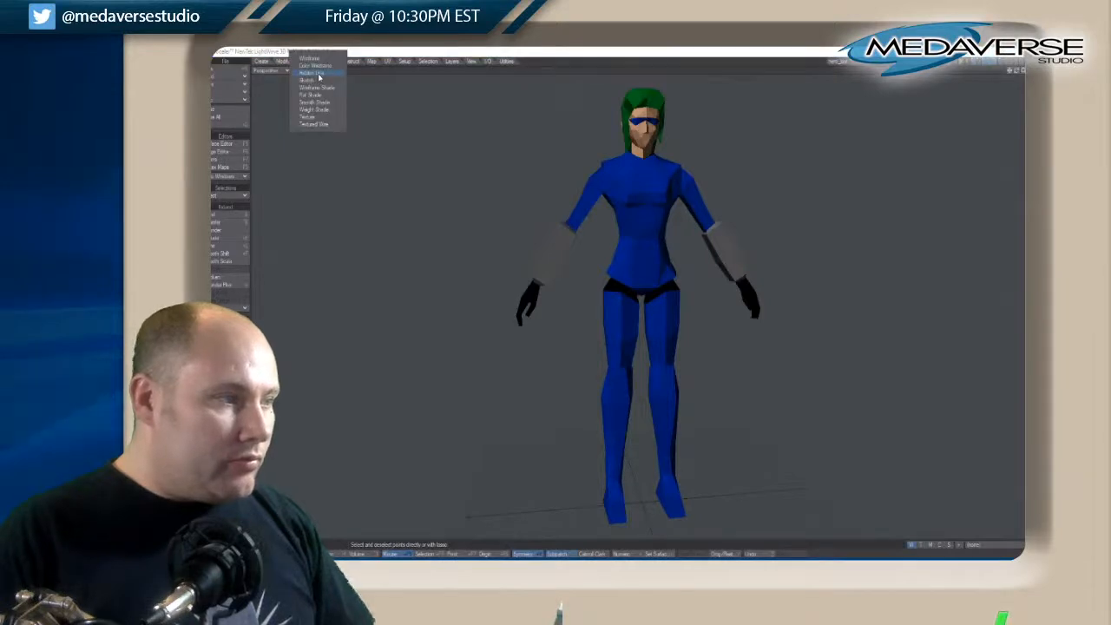
{"action": "left_click", "coordinate": [318, 122]}
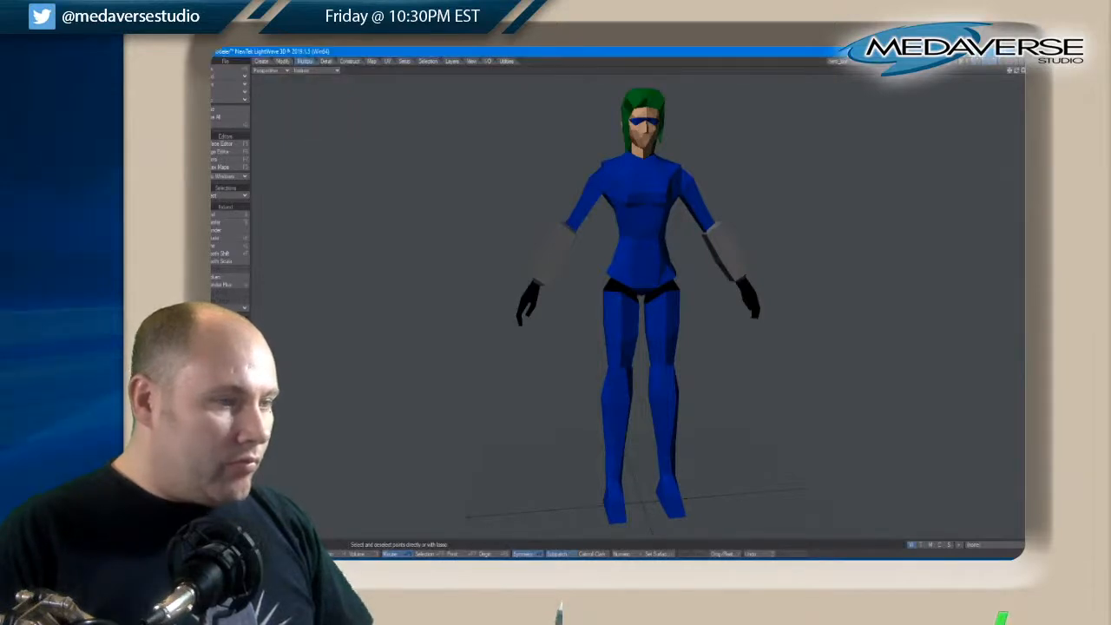
Examine the figure's mesh in the wireframe, Hidden Line, Sketch and Wireframe Shade display modes
{"action": "left_click", "coordinate": [319, 73]}
{"action": "left_click", "coordinate": [314, 61]}
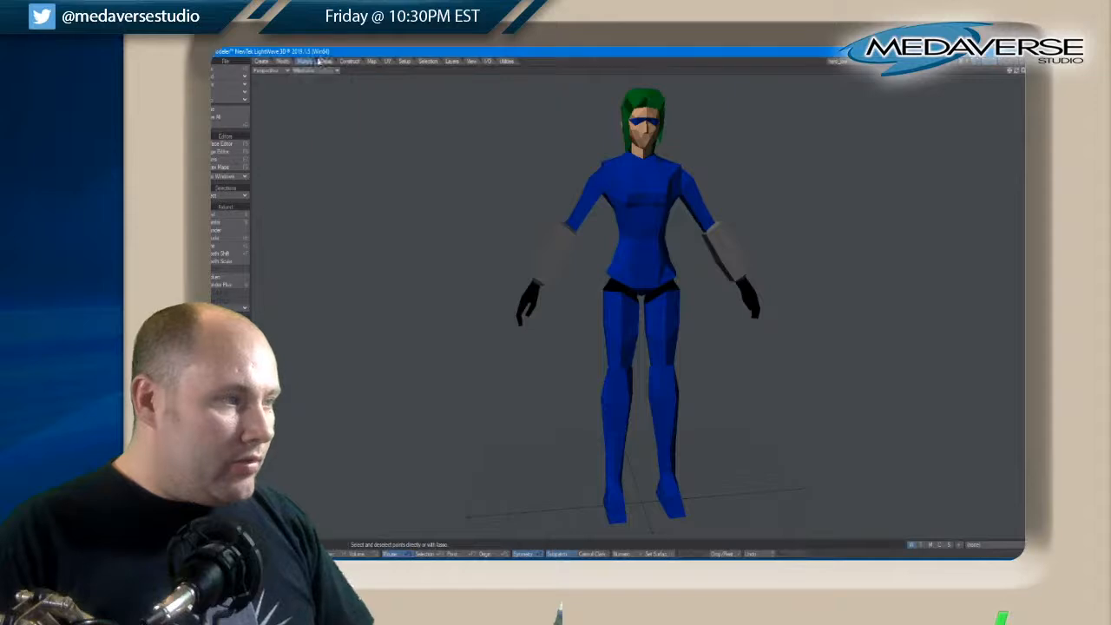
{"action": "left_click", "coordinate": [319, 75]}
{"action": "left_click", "coordinate": [317, 86]}
{"action": "left_click", "coordinate": [318, 78]}
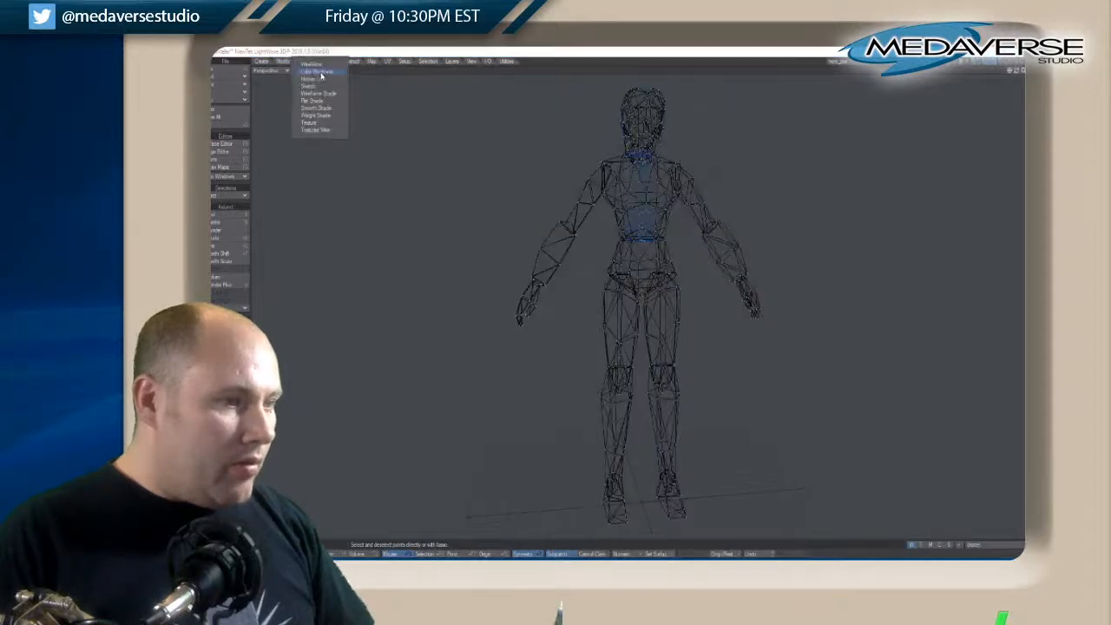
{"action": "left_click", "coordinate": [318, 82]}
{"action": "left_click", "coordinate": [321, 73]}
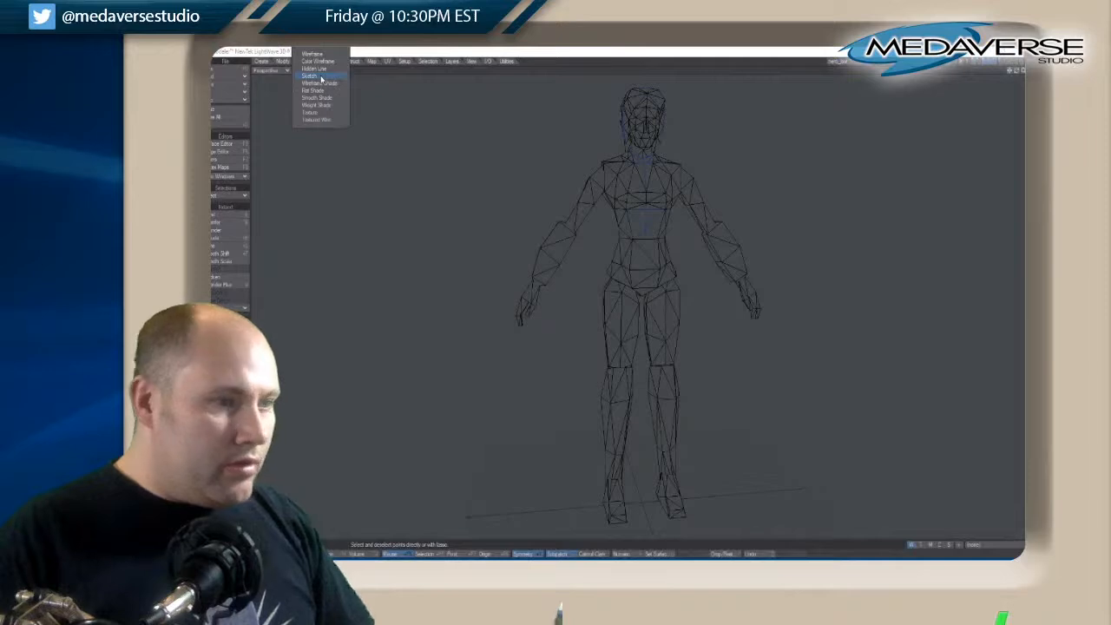
{"action": "left_click", "coordinate": [321, 78]}
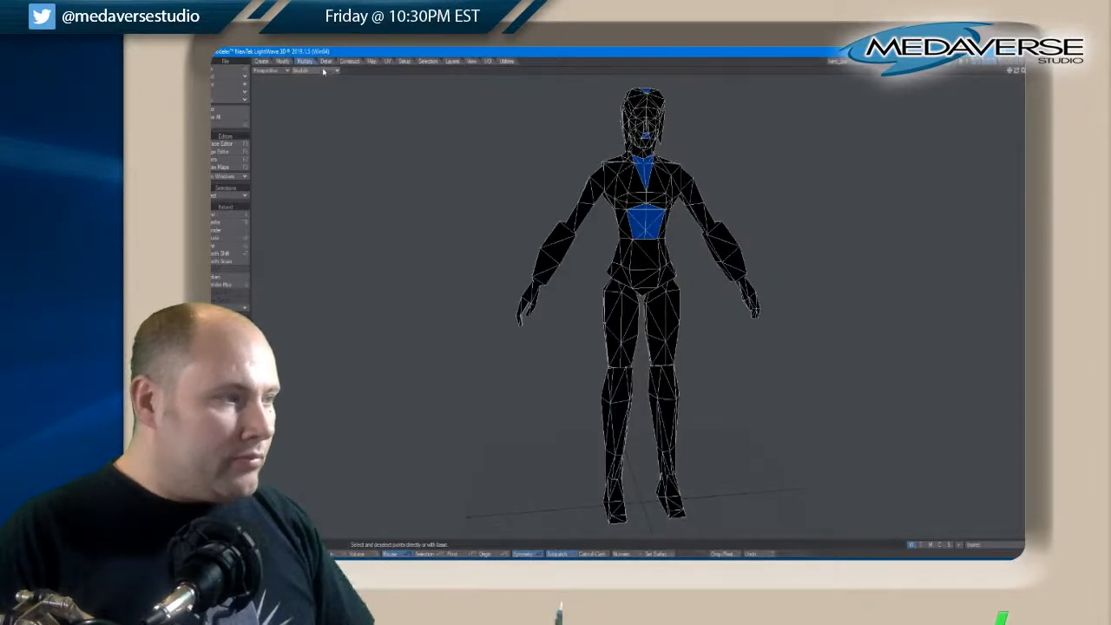
{"action": "left_click", "coordinate": [320, 73]}
{"action": "left_click", "coordinate": [319, 81]}
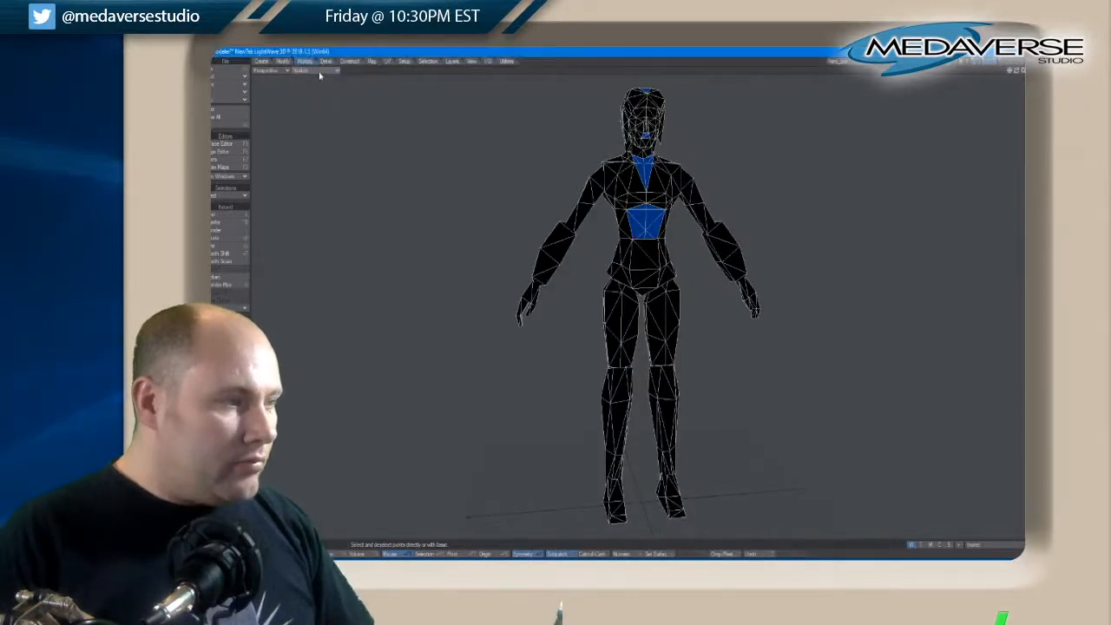
{"action": "left_click", "coordinate": [320, 71]}
{"action": "left_click", "coordinate": [323, 74]}
Preview the figure in Flat Shade and set the perspective view to Smooth Shade
{"action": "left_click", "coordinate": [321, 71]}
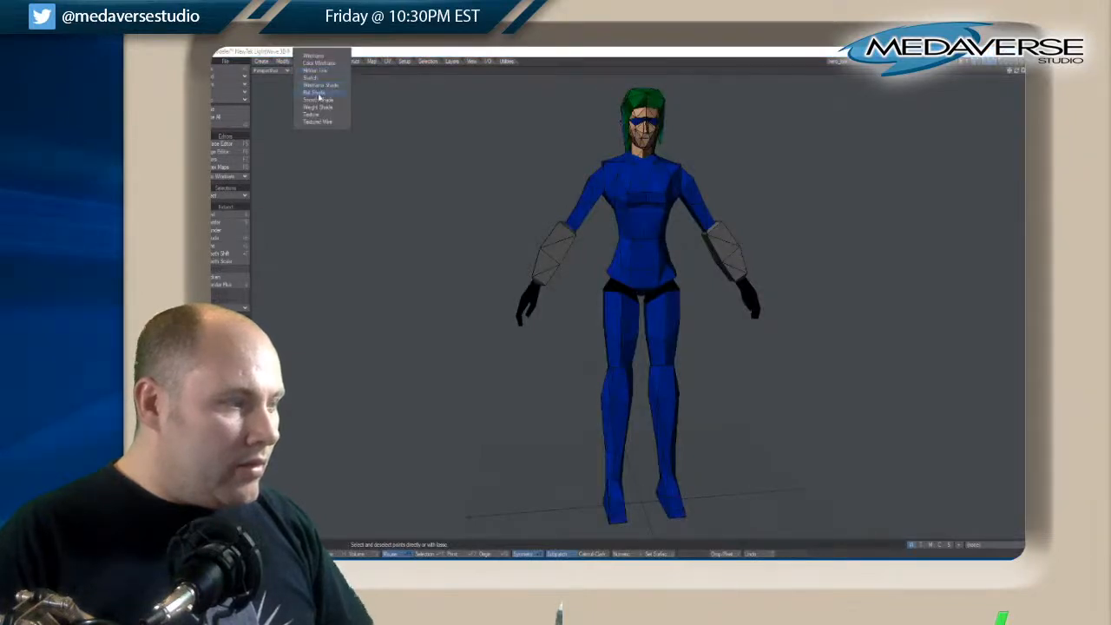
{"action": "left_click", "coordinate": [319, 92]}
{"action": "left_click", "coordinate": [315, 71]}
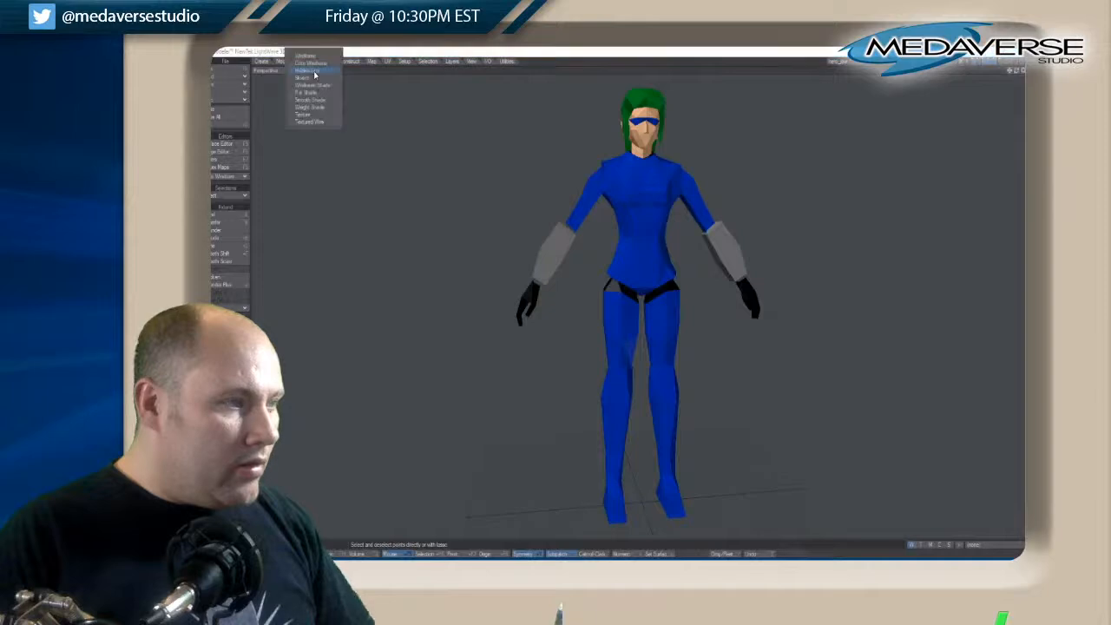
{"action": "left_click", "coordinate": [317, 101]}
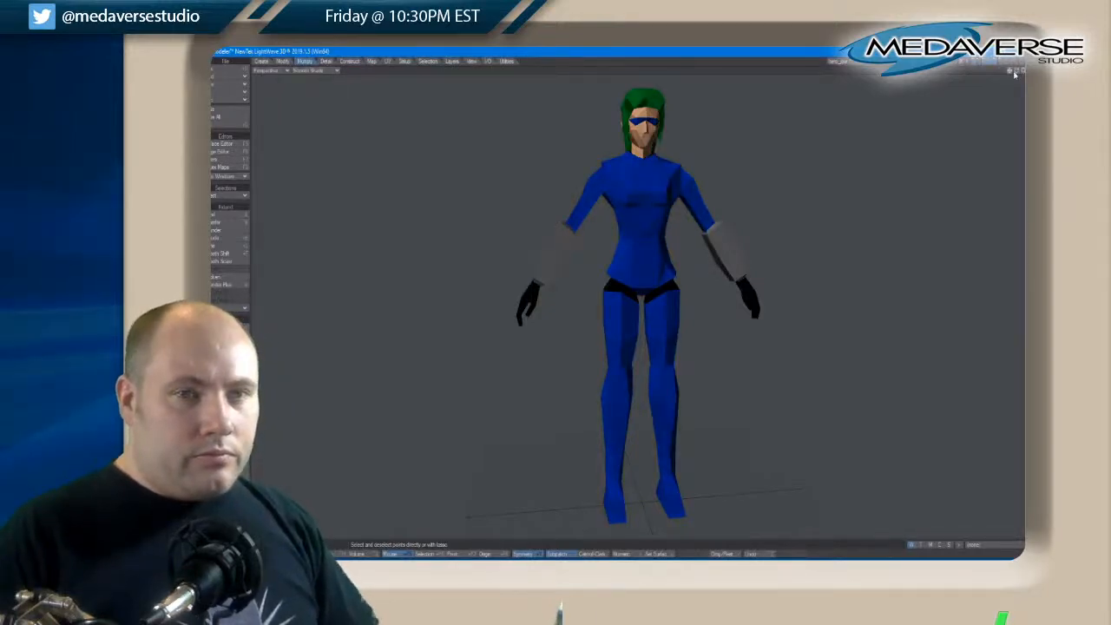
{"action": "mouse_move", "coordinate": [1013, 74]}
{"action": "left_mouse_down"}
{"action": "mouse_move", "coordinate": [1054, 74]}
{"action": "mouse_move", "coordinate": [1018, 75]}
{"action": "left_mouse_up"}
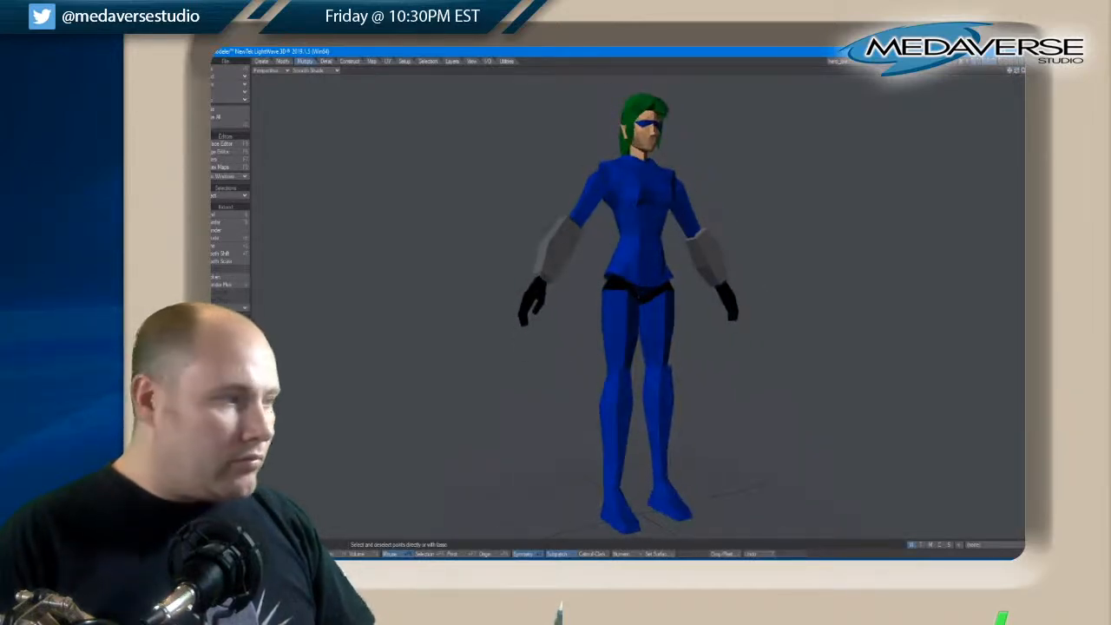
Open the Surface Editor, check the smoothing and Double Sided settings of each of the character's surfaces, and close it
{"action": "left_click", "coordinate": [228, 143]}
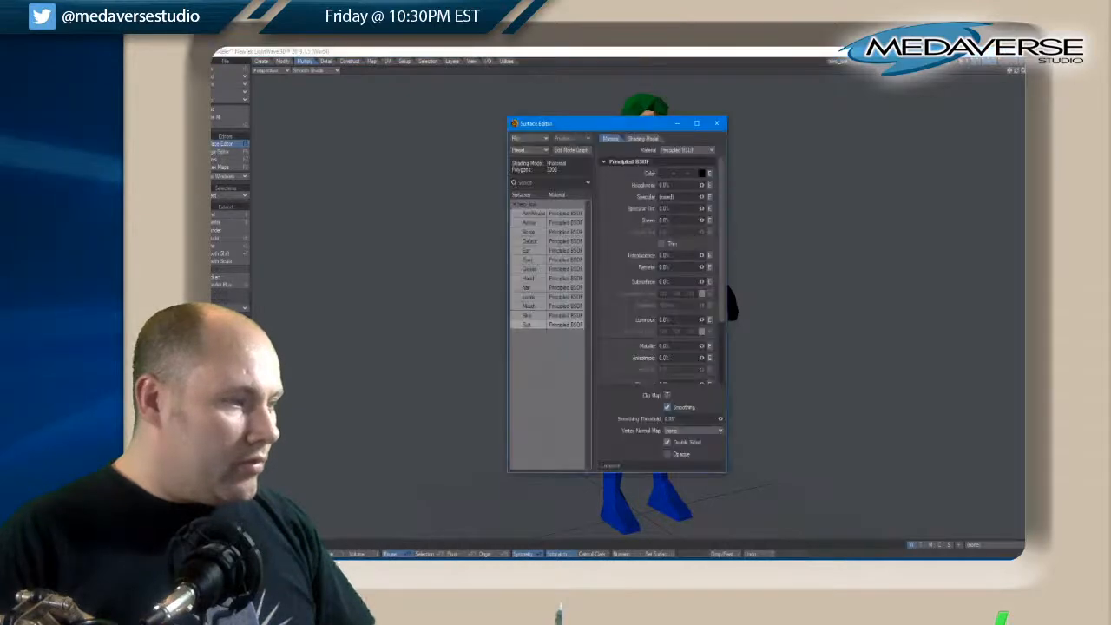
{"action": "left_click", "coordinate": [526, 324]}
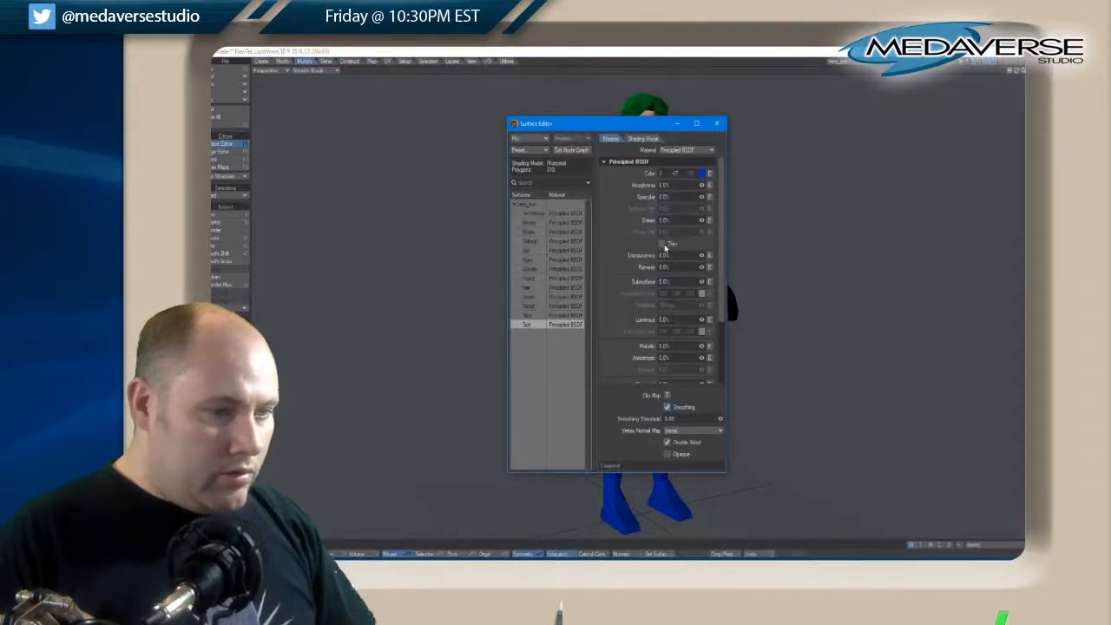
{"action": "left_click", "coordinate": [532, 316]}
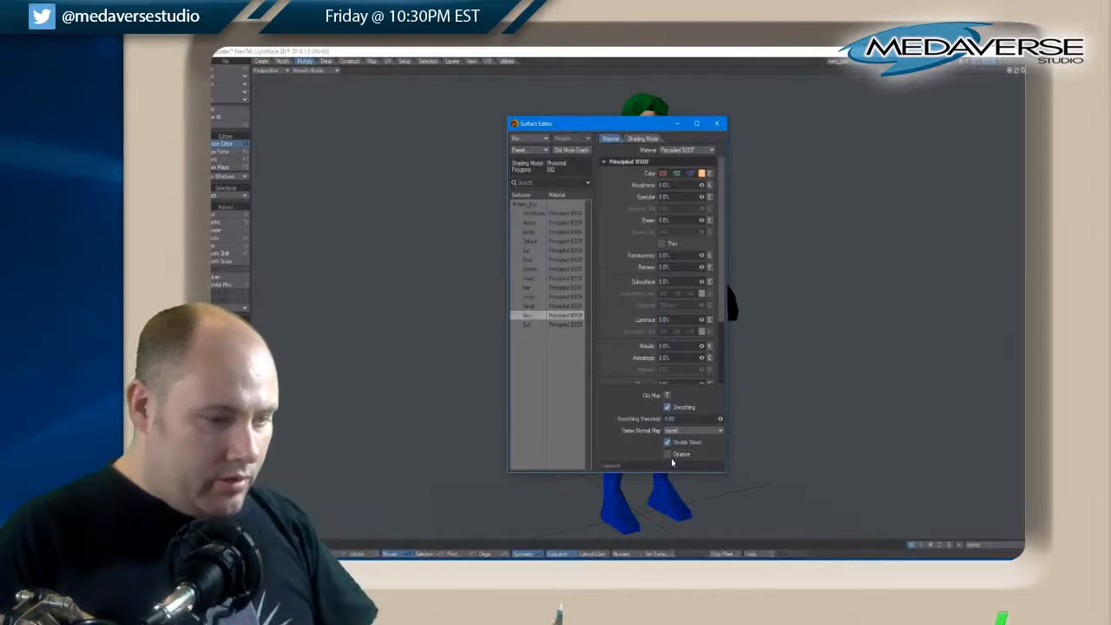
{"action": "left_click", "coordinate": [528, 308]}
{"action": "left_click", "coordinate": [528, 297]}
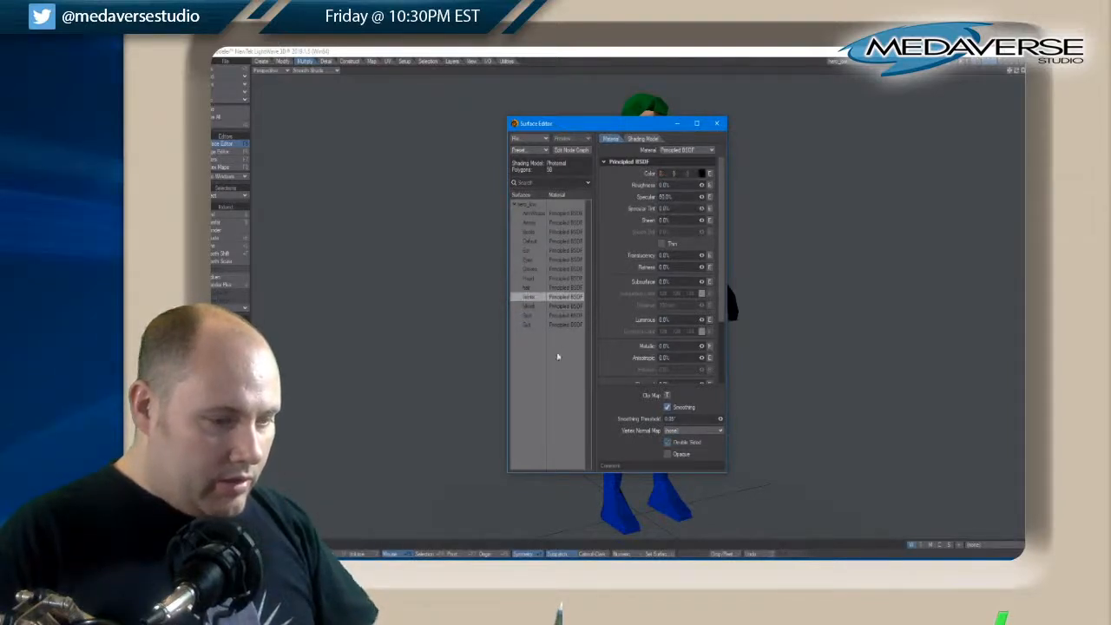
{"action": "left_click", "coordinate": [521, 287]}
{"action": "left_click", "coordinate": [524, 278]}
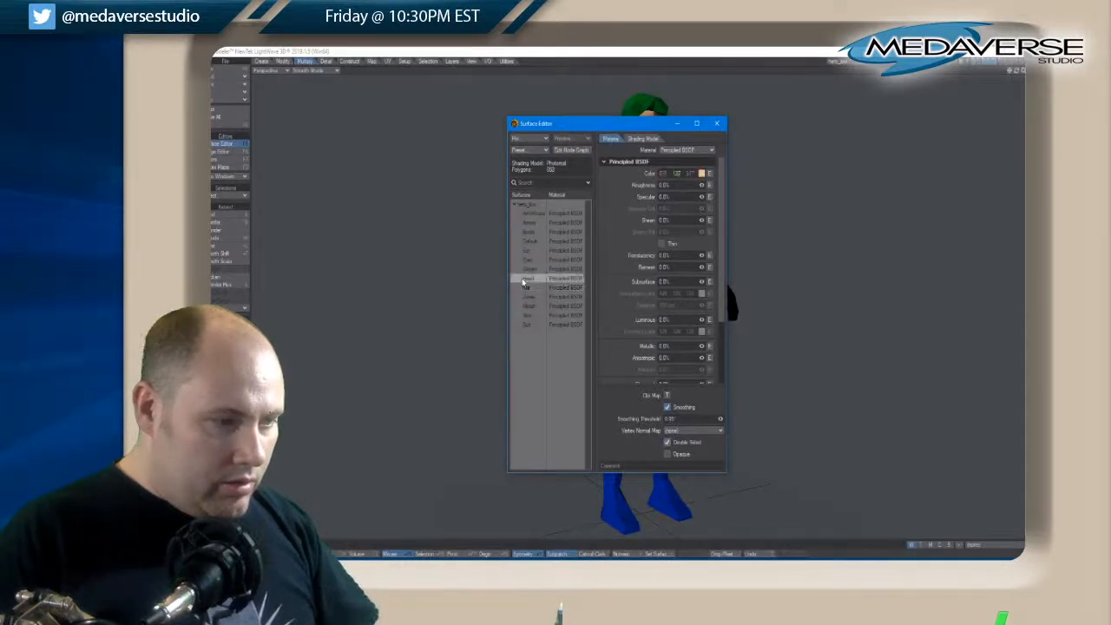
{"action": "left_click", "coordinate": [528, 269]}
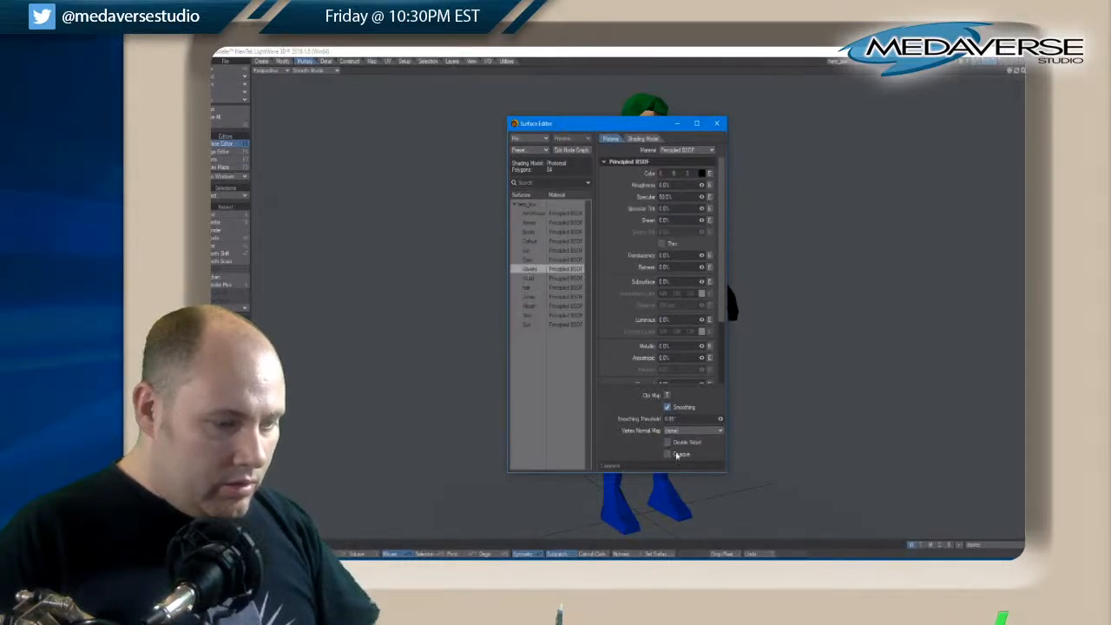
{"action": "left_click", "coordinate": [529, 261]}
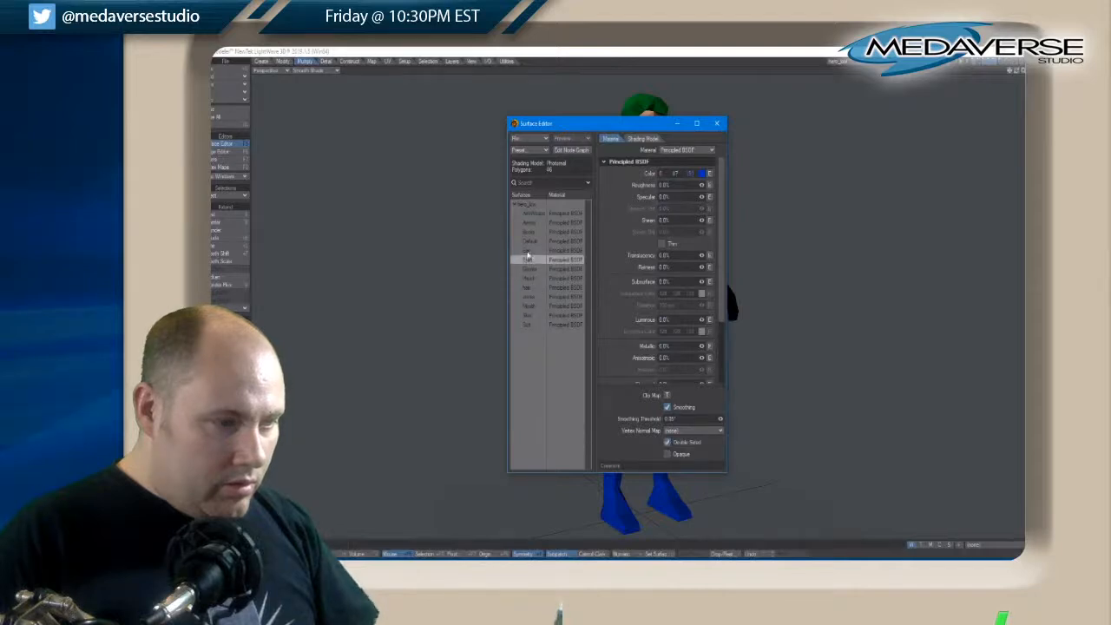
{"action": "left_click", "coordinate": [527, 250]}
{"action": "left_click", "coordinate": [527, 242]}
{"action": "left_click", "coordinate": [528, 231]}
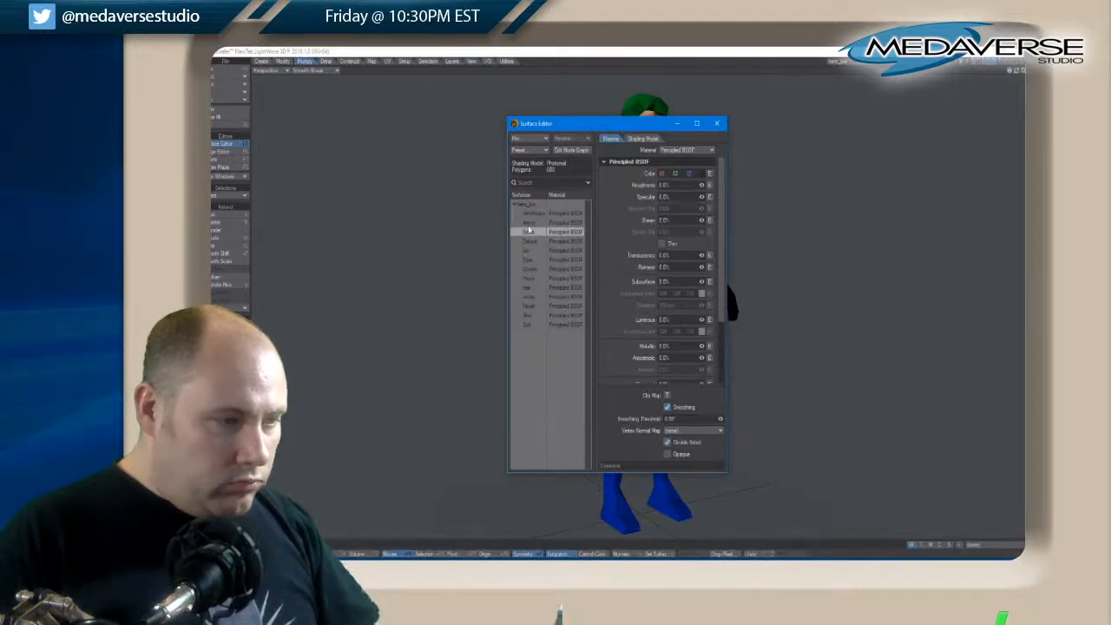
{"action": "left_click", "coordinate": [531, 223]}
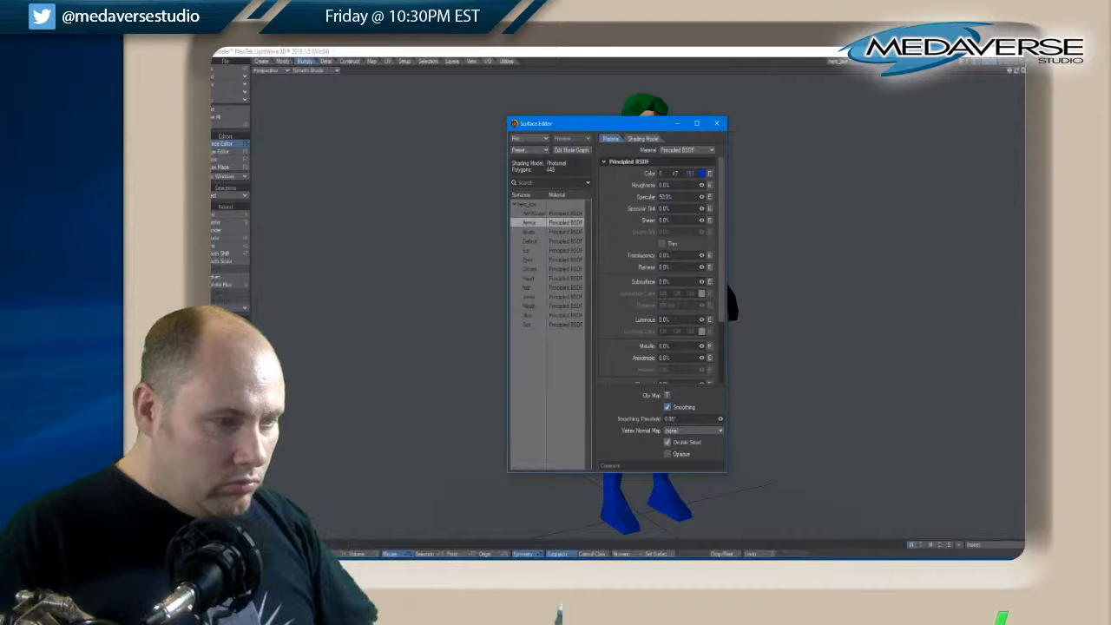
{"action": "left_click", "coordinate": [538, 214]}
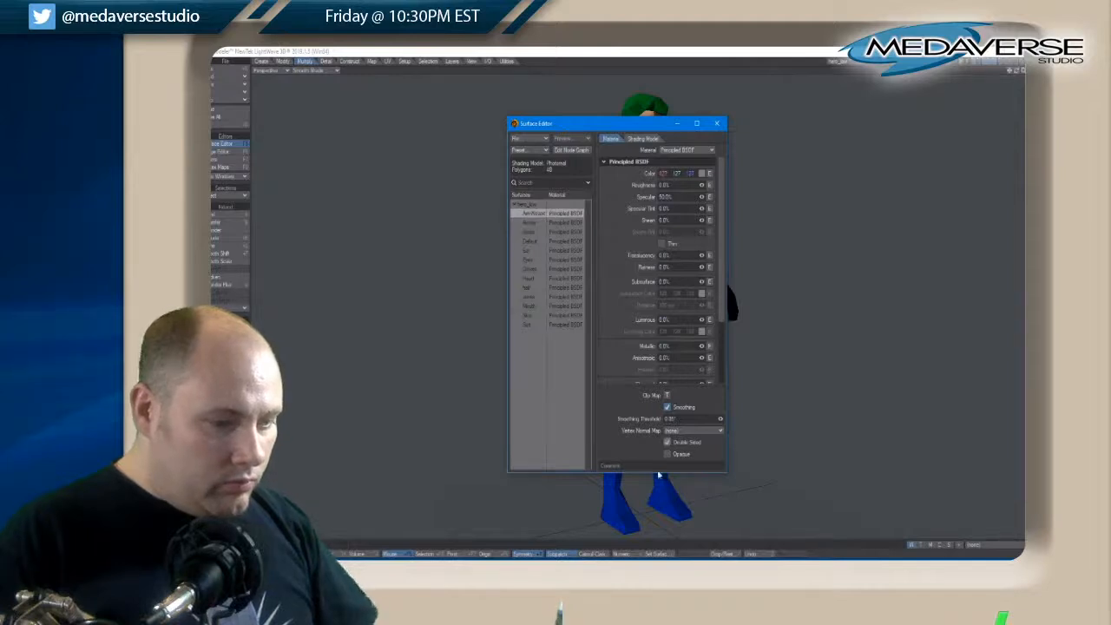
{"action": "left_click", "coordinate": [719, 123]}
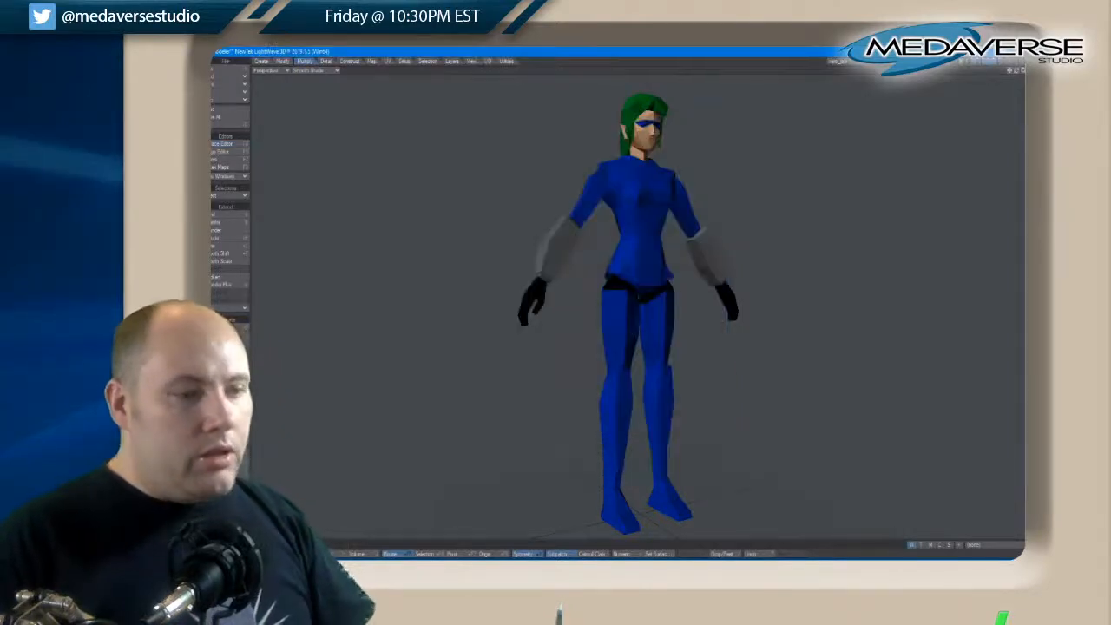
Inspect the figure from the side, return to the four-view layout and frame the head and torso
{"action": "left_click_drag", "start_coordinate": [1018, 73], "coordinate": [1019, 76]}
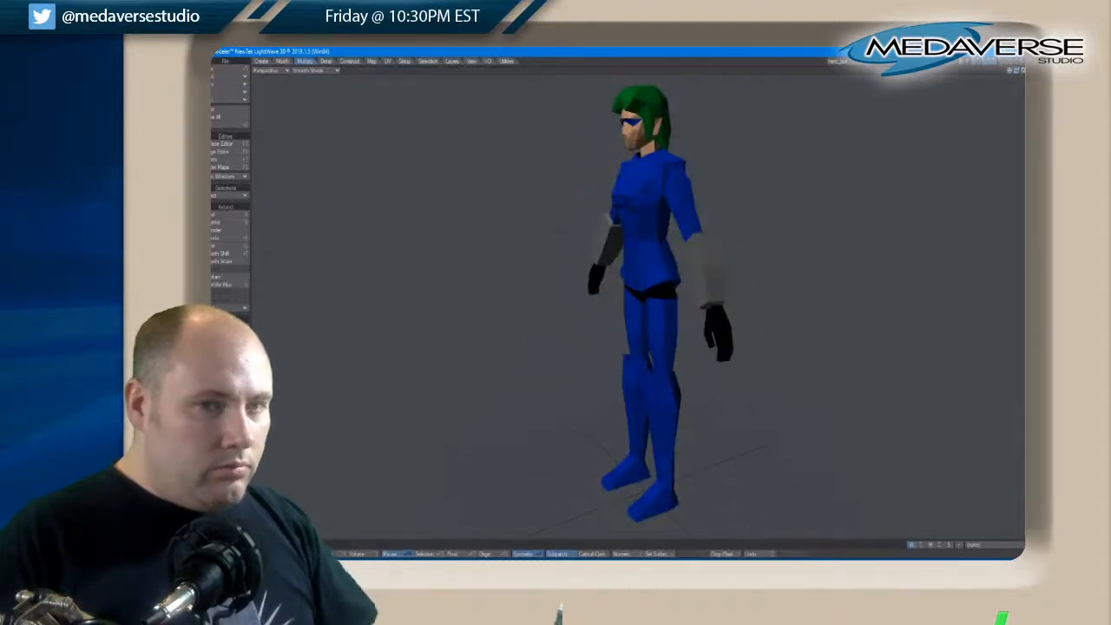
{"action": "key", "text": "KP_0"}
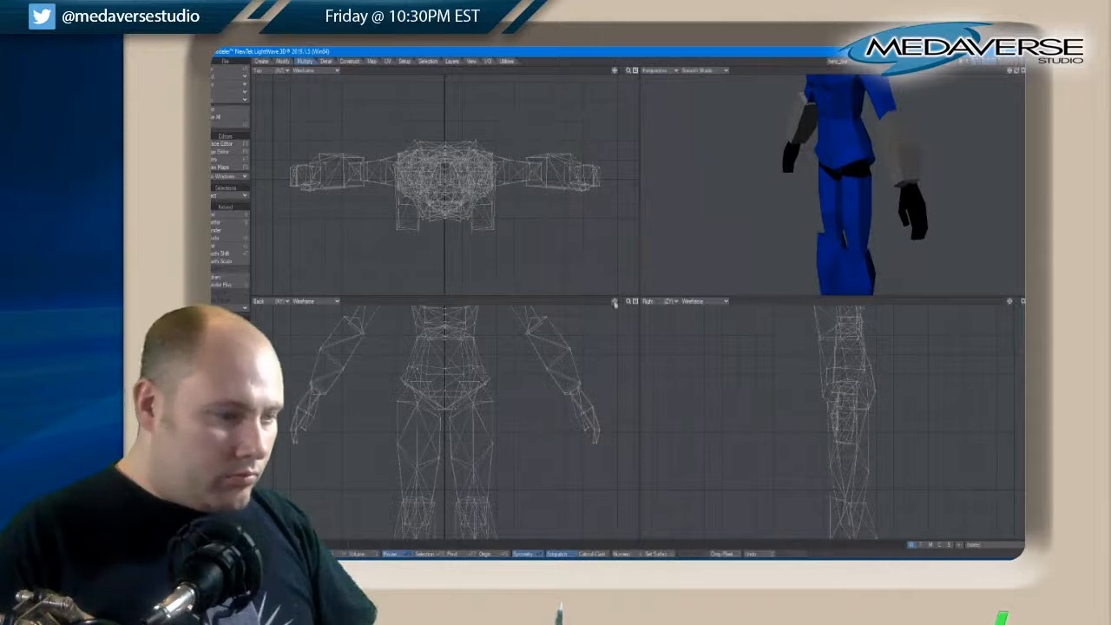
{"action": "left_click_drag", "start_coordinate": [616, 302], "coordinate": [615, 302]}
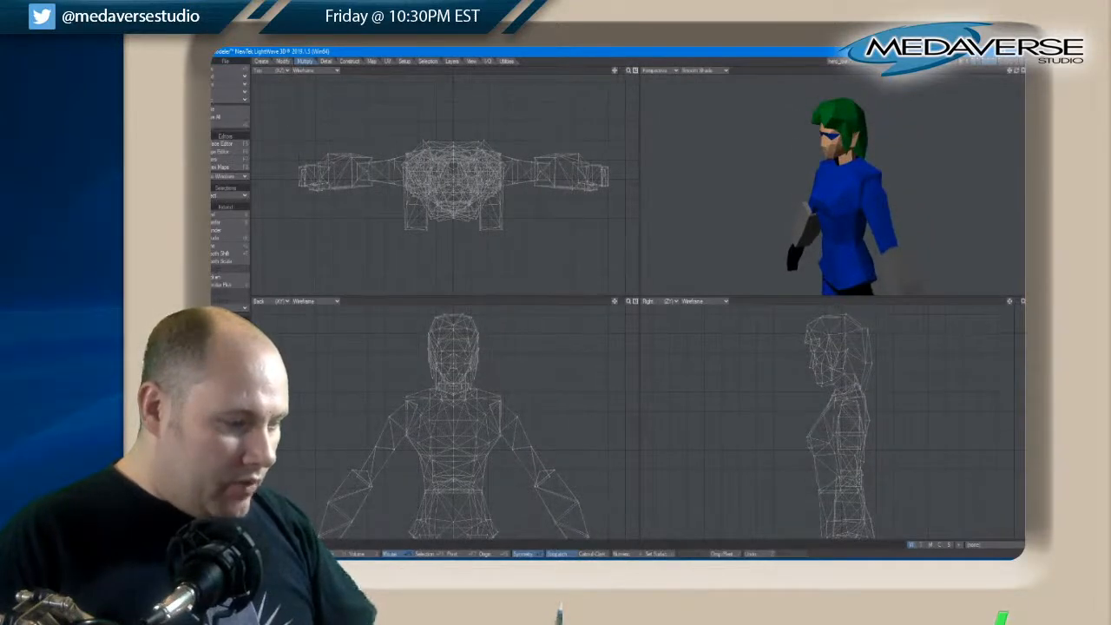
Try to move the outer top shoulder points on both sides outward in the back view, and clear the selection
{"action": "left_click", "coordinate": [500, 396]}
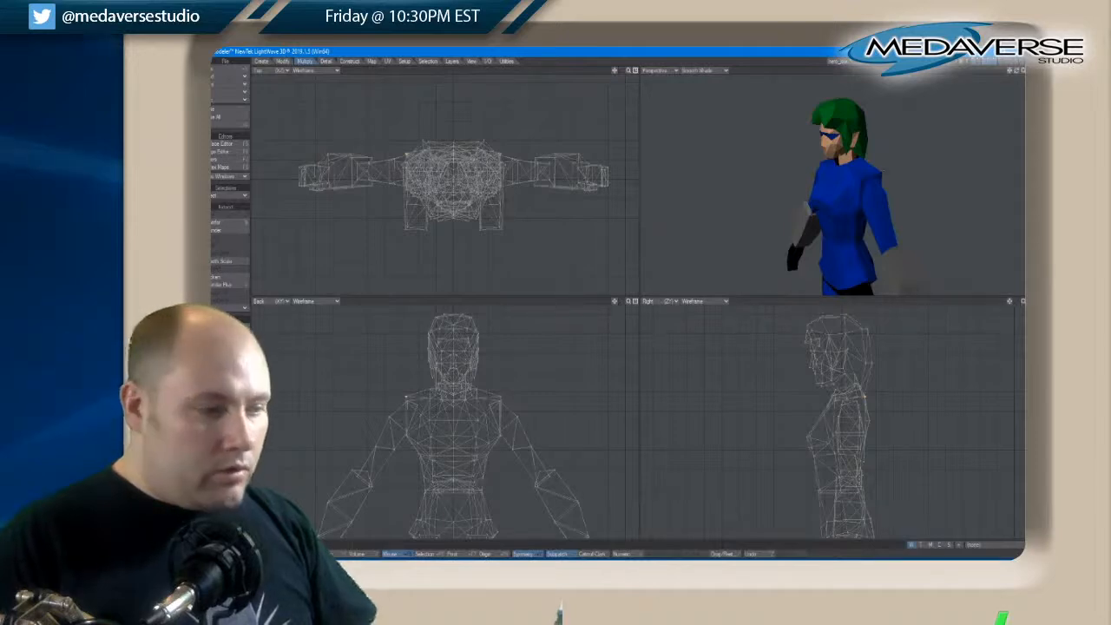
{"action": "key", "text": "space"}
{"action": "key", "text": "space"}
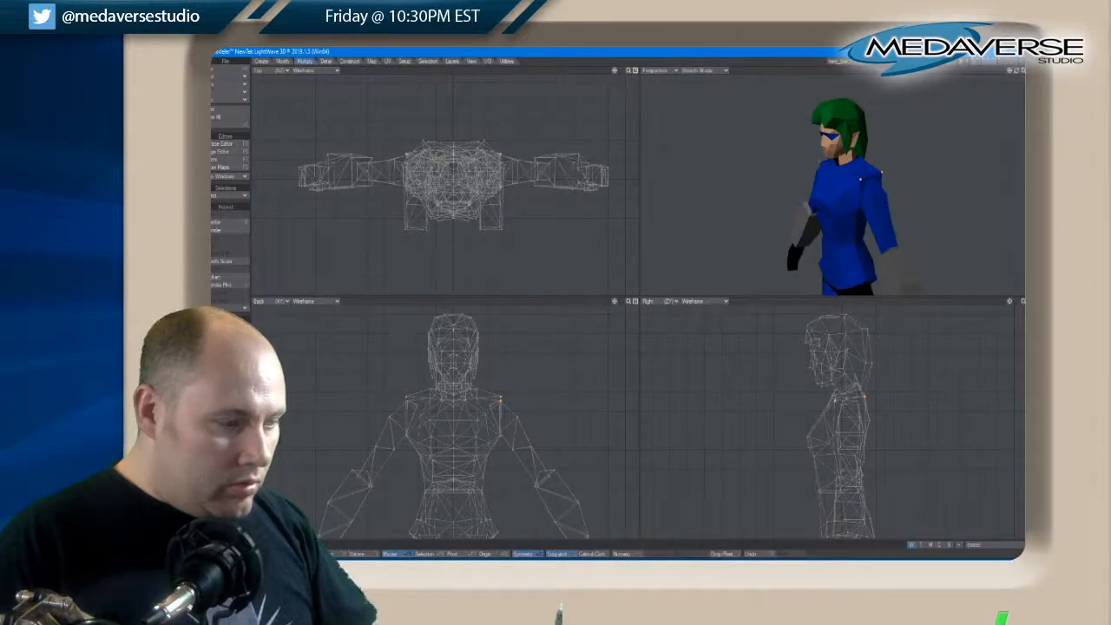
{"action": "key", "text": "t"}
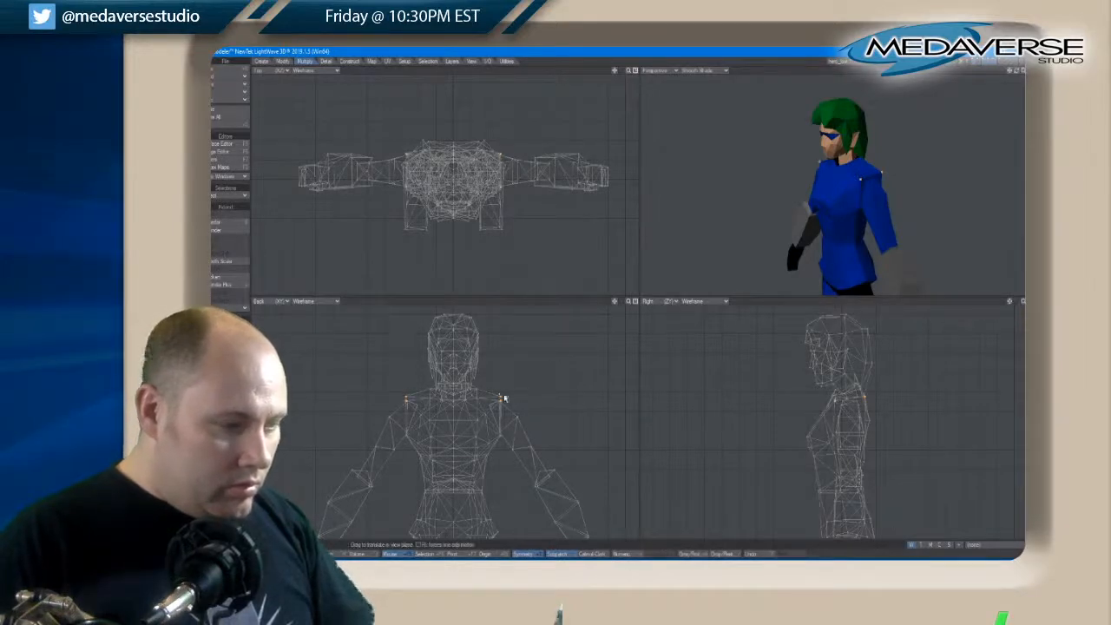
{"action": "left_click_drag", "start_coordinate": [499, 398], "coordinate": [506, 398]}
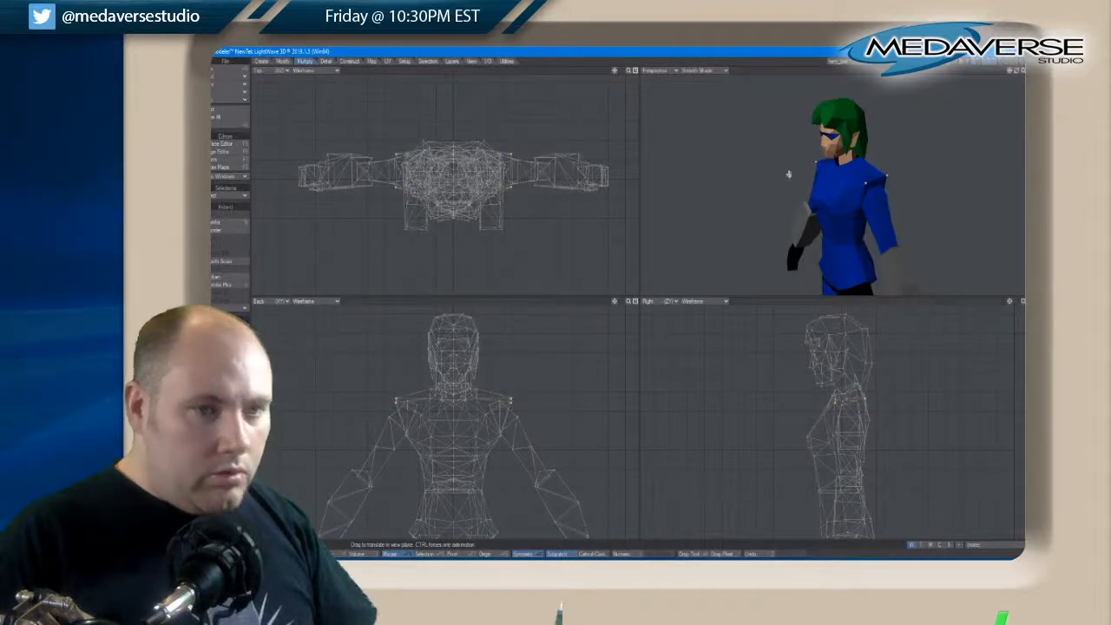
{"action": "left_click_drag", "start_coordinate": [1013, 75], "coordinate": [1019, 74]}
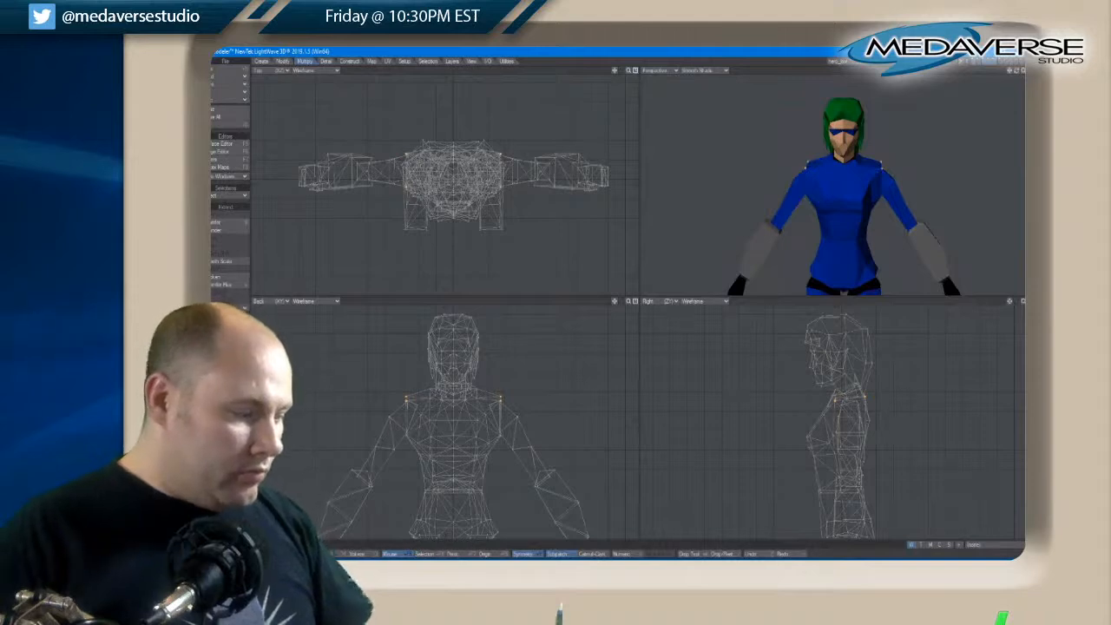
{"action": "key", "text": "space"}
{"action": "key", "text": "space"}
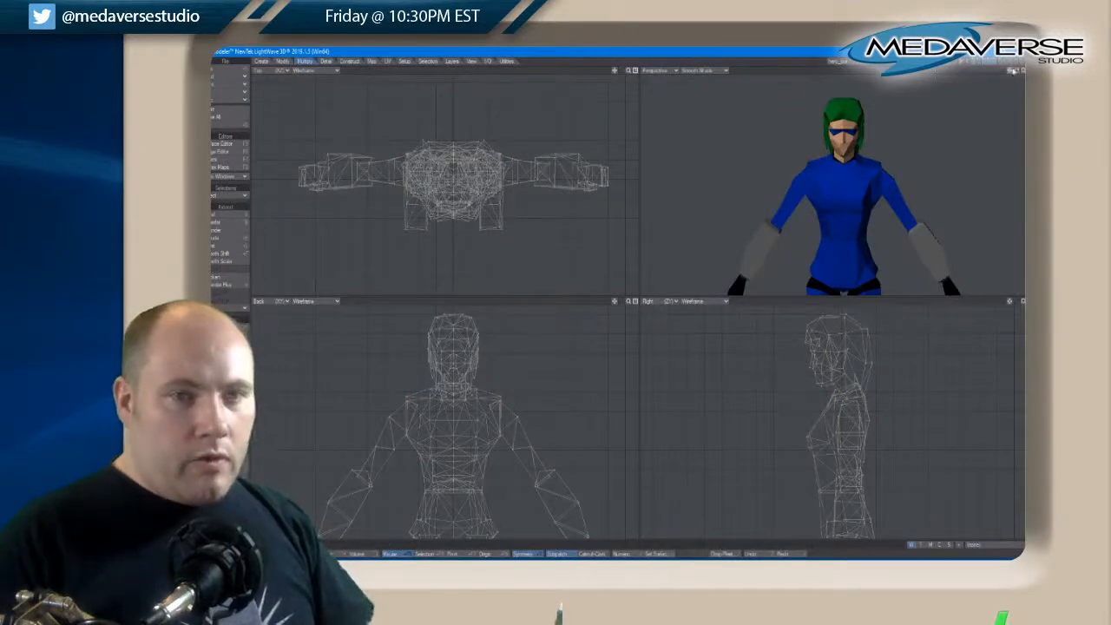
{"action": "left_click_drag", "start_coordinate": [1019, 72], "coordinate": [1019, 73]}
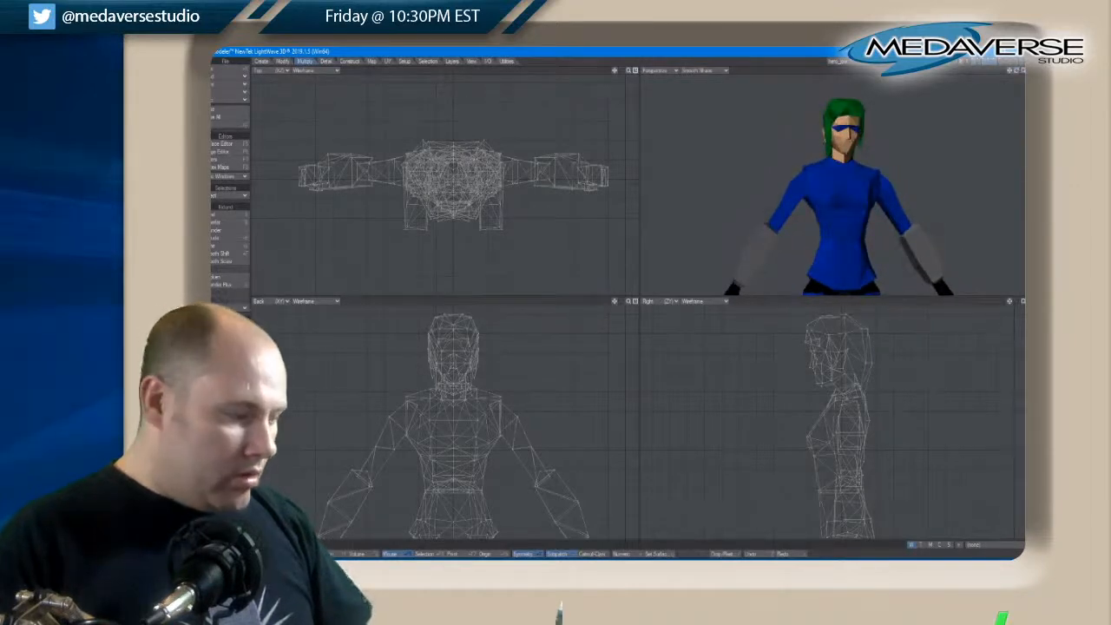
Assign the Joints surface to the upper-arm polygons on both sides and clear the selection
{"action": "key", "text": "space"}
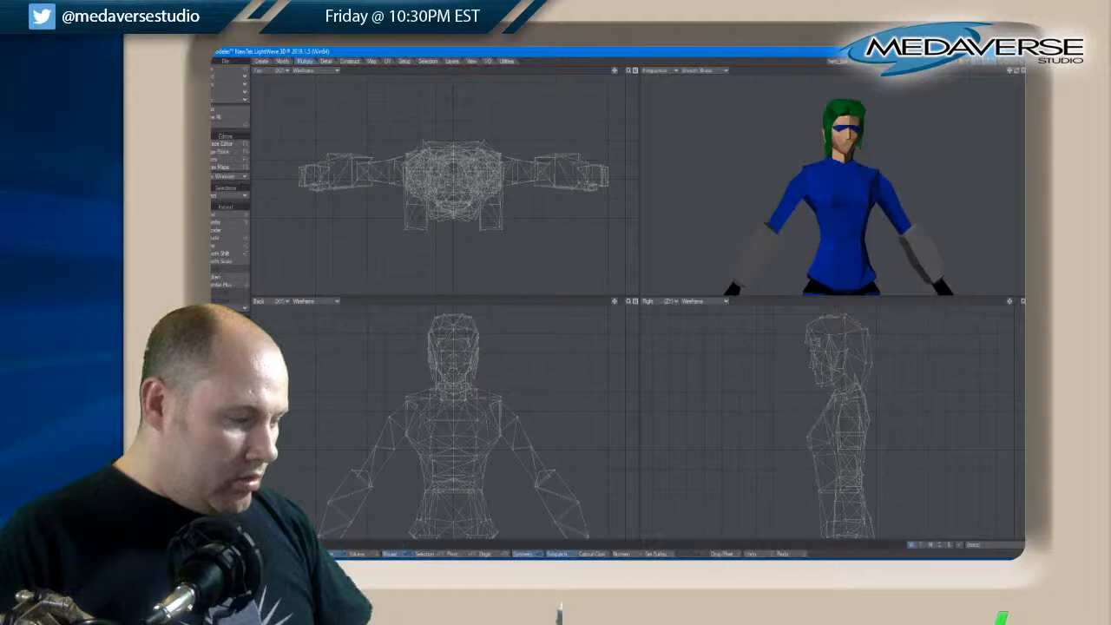
{"action": "left_click", "coordinate": [525, 442]}
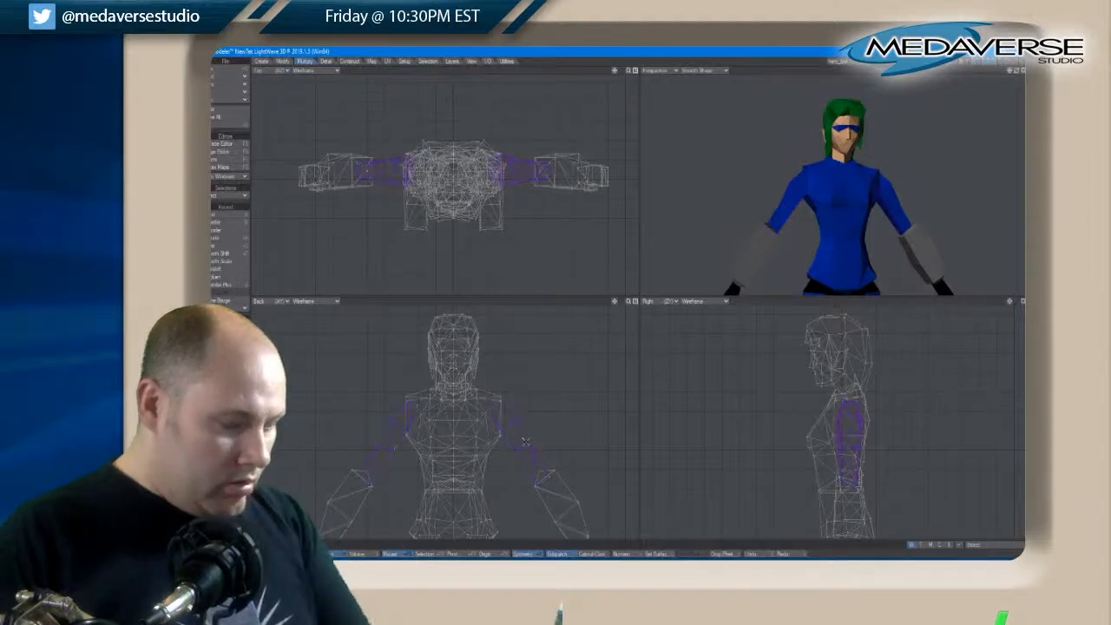
{"action": "key", "text": "q"}
{"action": "left_click", "coordinate": [578, 187]}
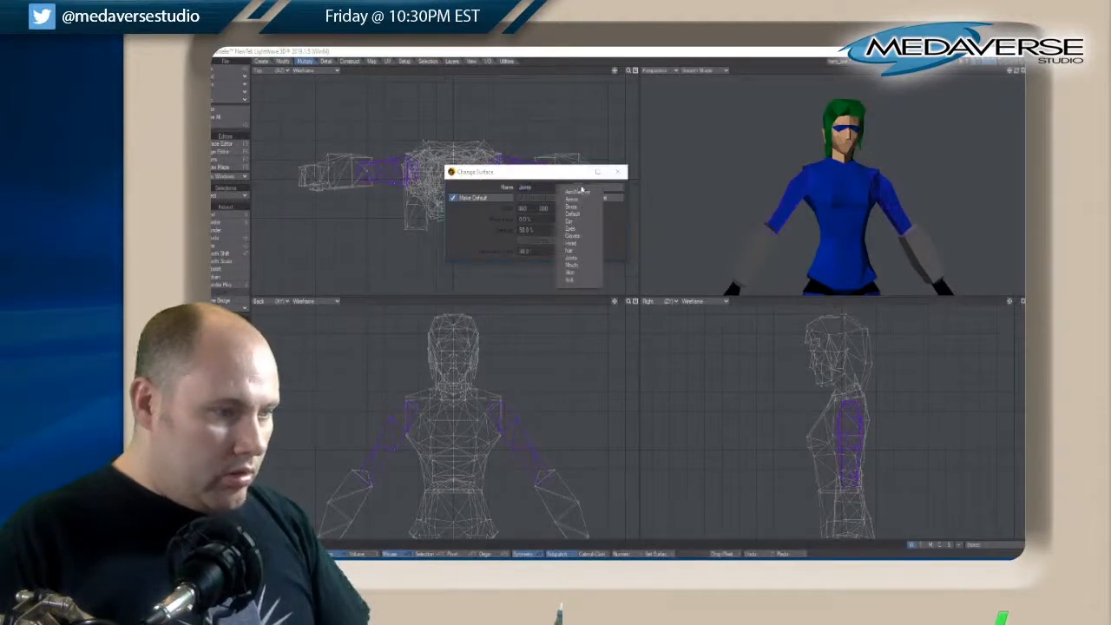
{"action": "left_click", "coordinate": [571, 261]}
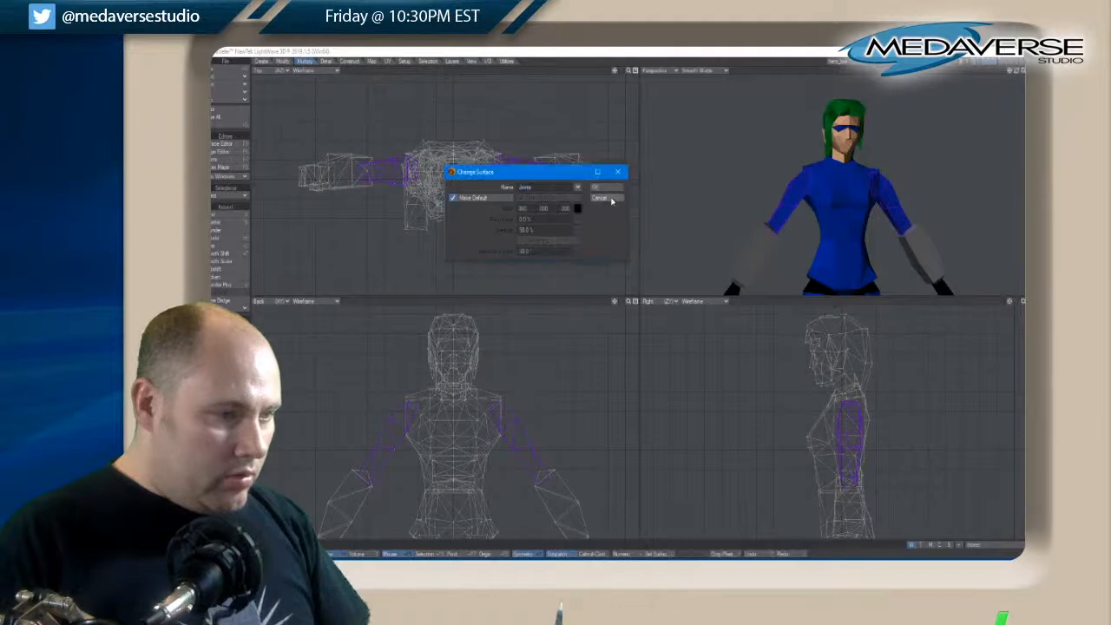
{"action": "left_click", "coordinate": [605, 187]}
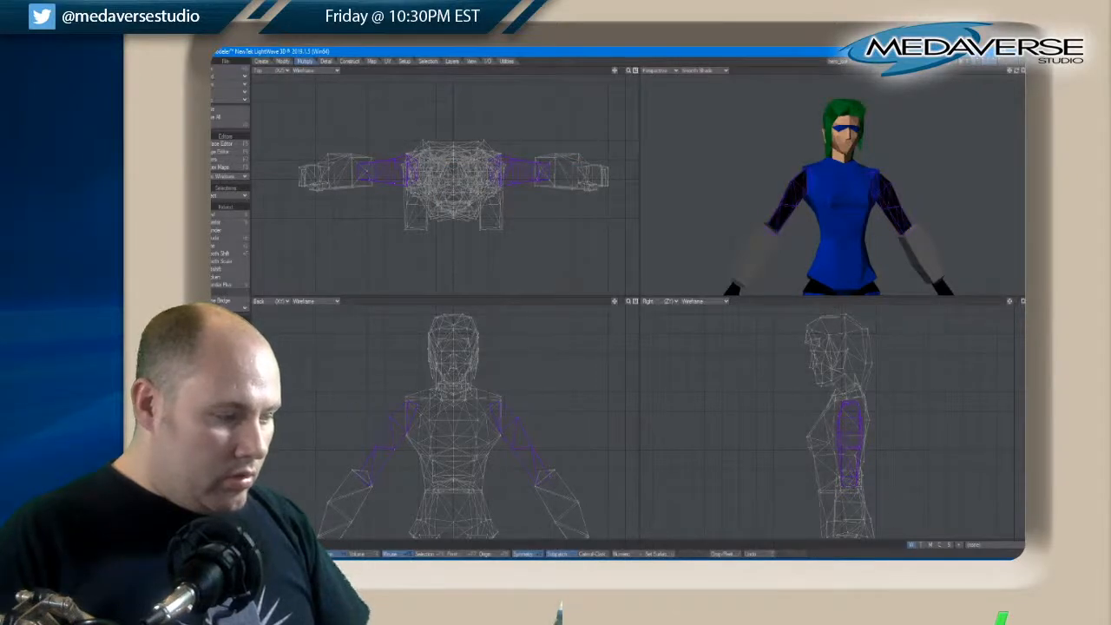
{"action": "key", "text": "slash"}
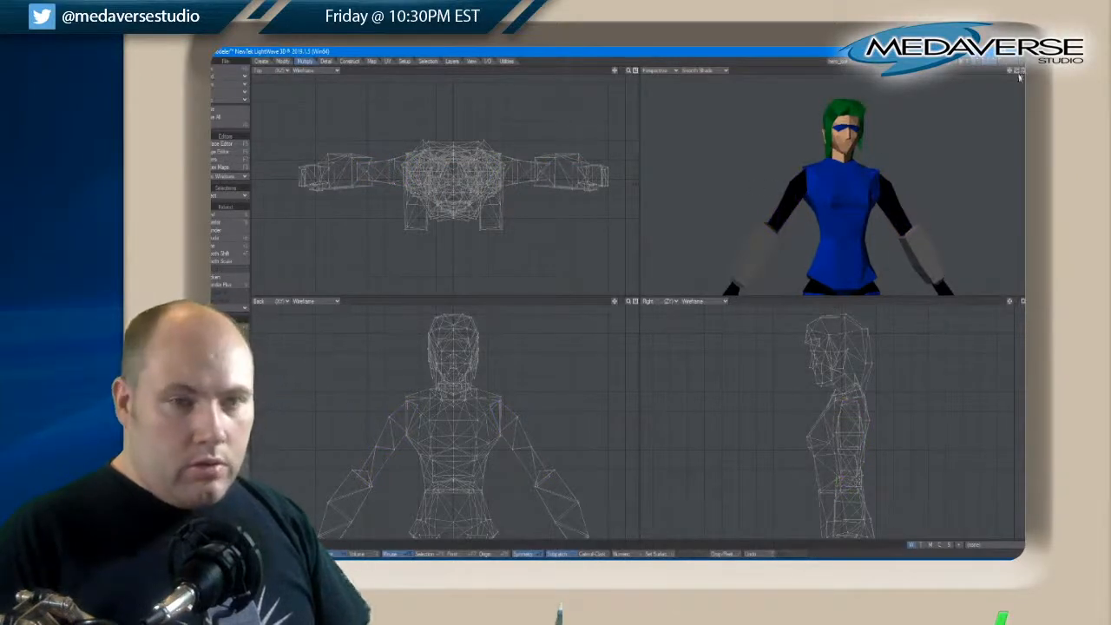
Try to resize the elbow-edge points of both forearm guards with the Size tool, and undo the change
{"action": "left_click_drag", "start_coordinate": [1017, 72], "coordinate": [1019, 73]}
{"action": "key", "text": "a"}
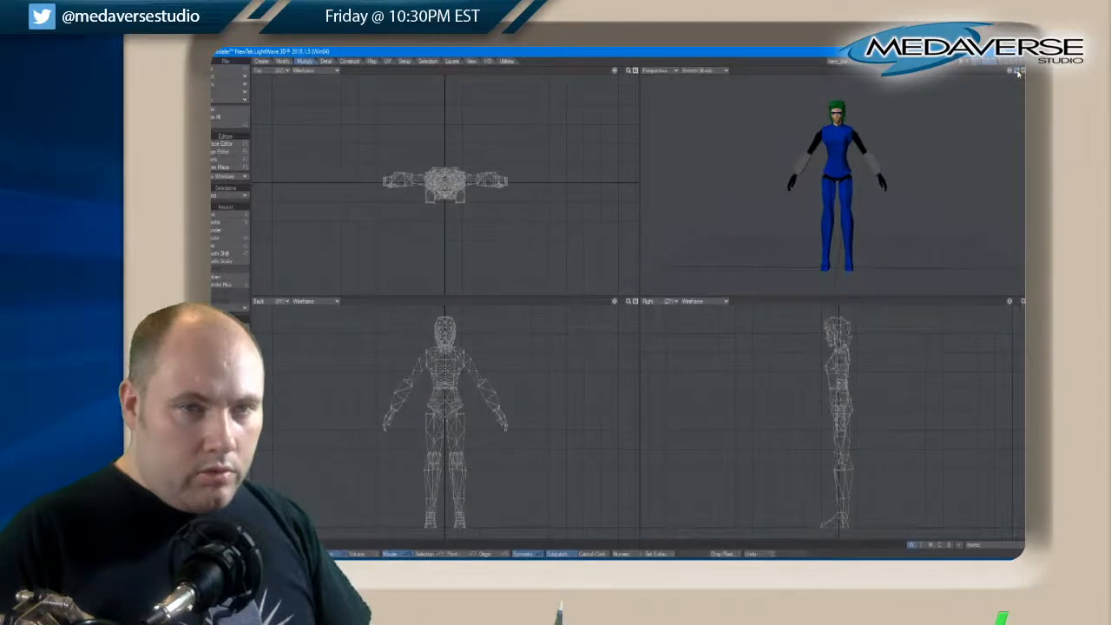
{"action": "left_click_drag", "start_coordinate": [1023, 72], "coordinate": [1010, 74]}
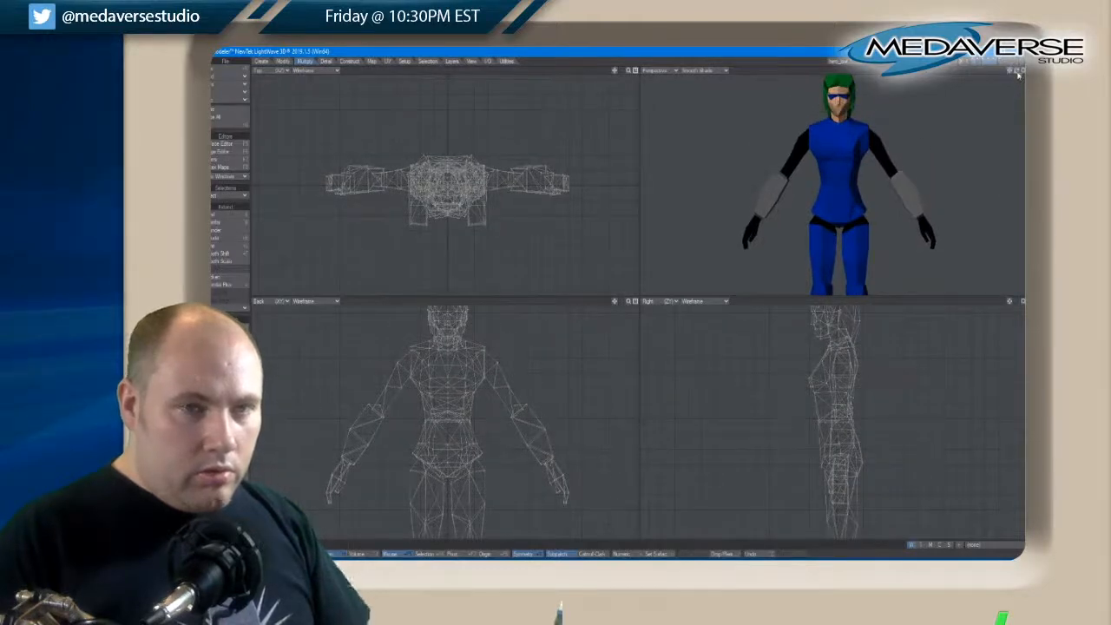
{"action": "left_click_drag", "start_coordinate": [1019, 74], "coordinate": [1019, 74]}
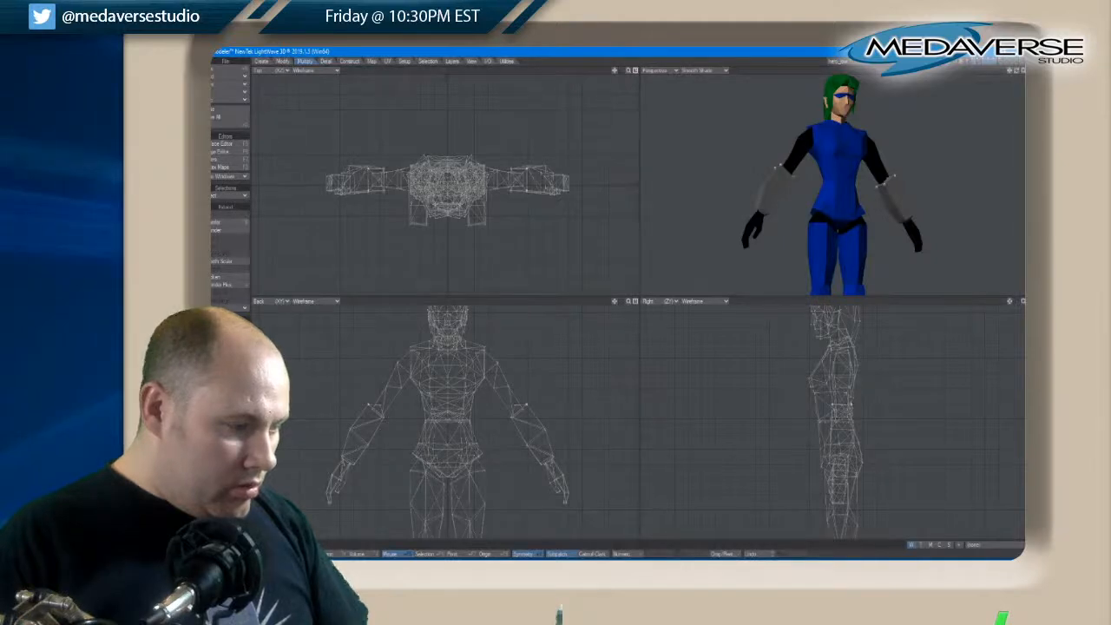
{"action": "scroll", "coordinate": [372, 420], "scroll_direction": "up", "scroll_amount": 4}
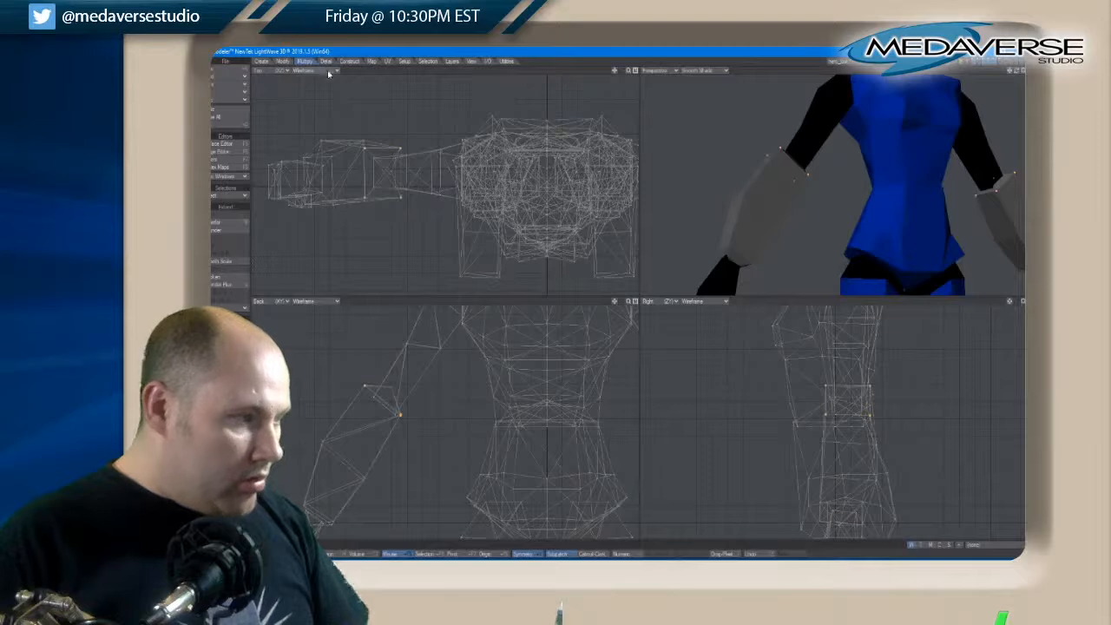
{"action": "left_click", "coordinate": [282, 61]}
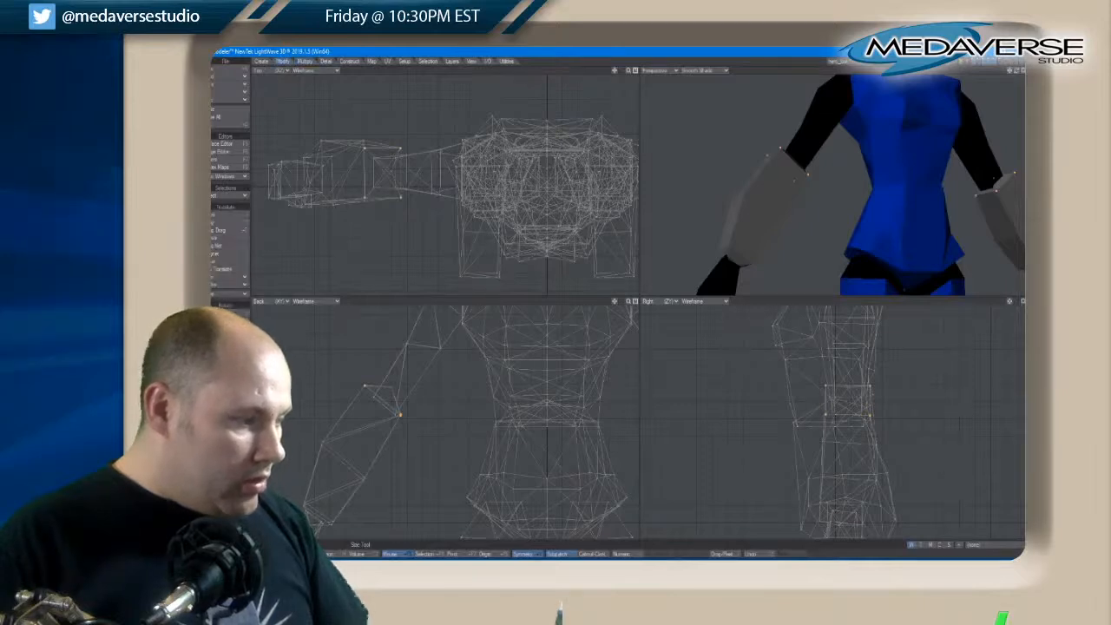
{"action": "left_click", "coordinate": [227, 381]}
{"action": "left_click_drag", "start_coordinate": [389, 386], "coordinate": [392, 393]}
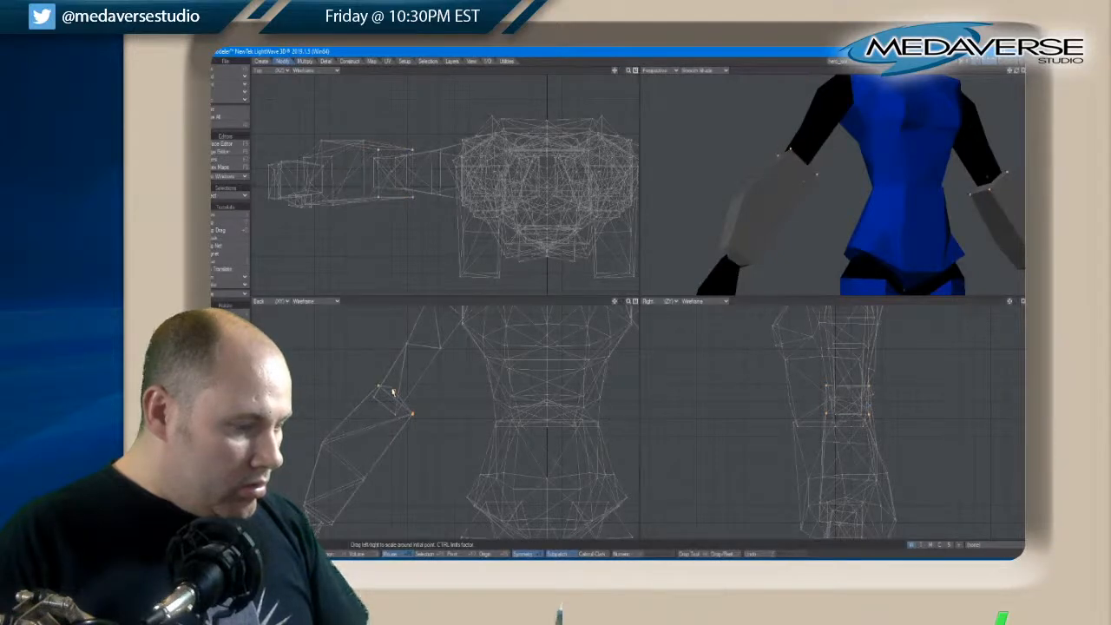
{"action": "left_click_drag", "start_coordinate": [389, 387], "coordinate": [322, 372]}
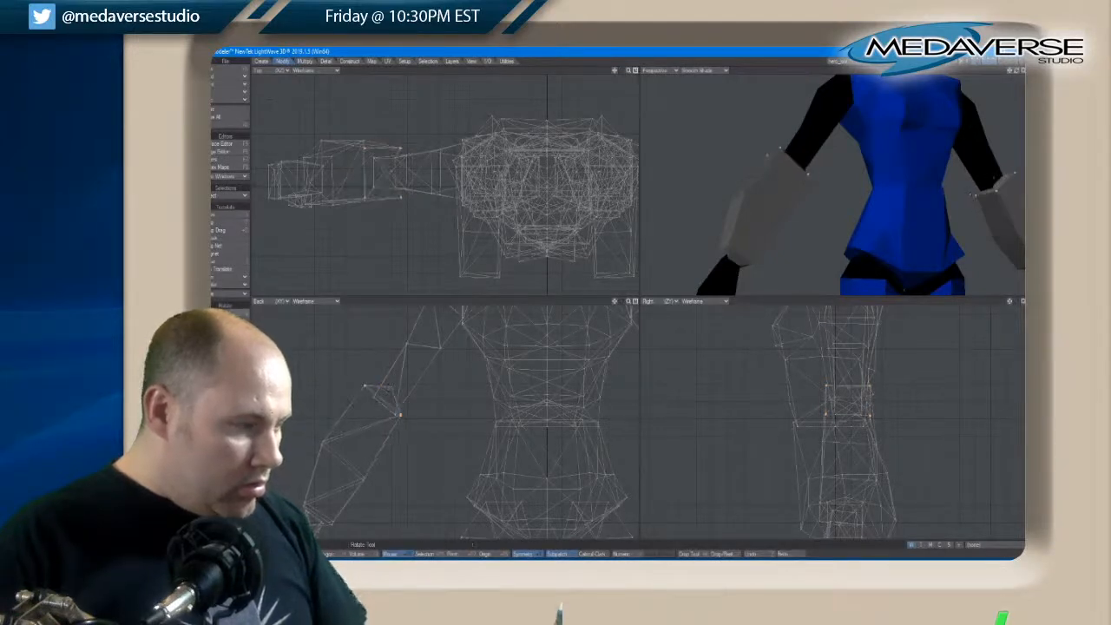
Move the inner elbow points slightly inward and the outer elbow points down along the arms in the back view, and clear the selection
{"action": "key", "text": "t"}
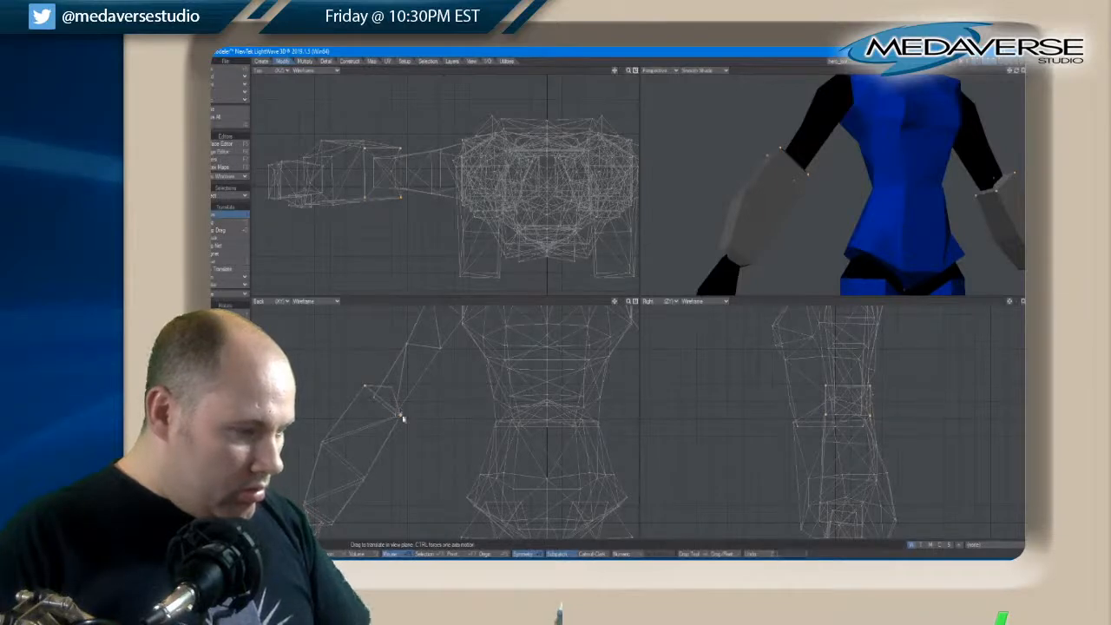
{"action": "key", "text": "space"}
{"action": "key", "text": "t"}
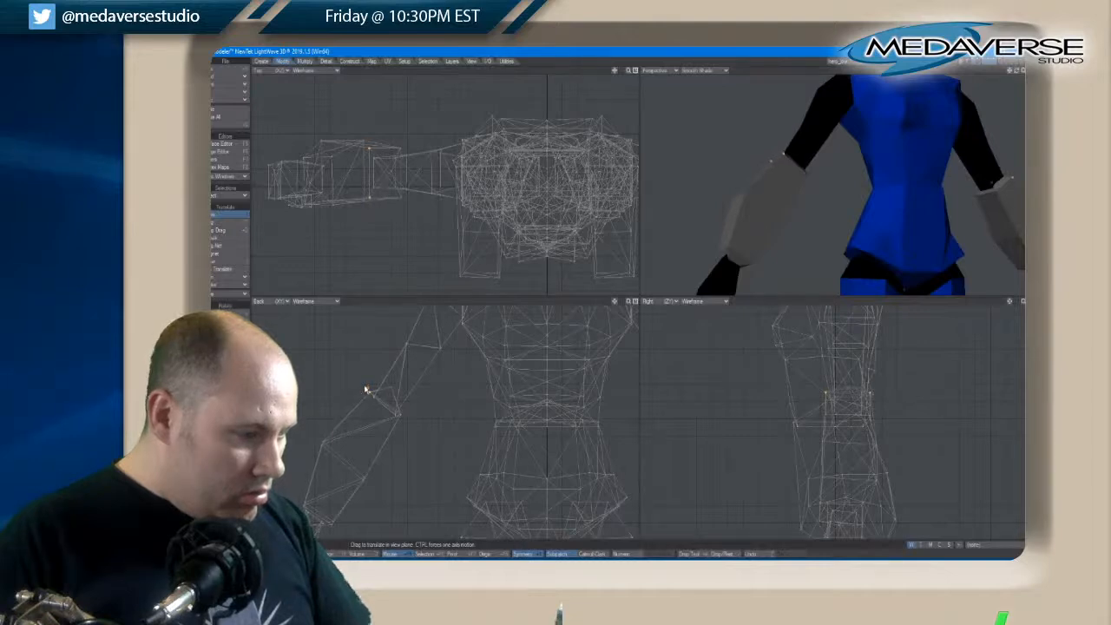
{"action": "key", "text": "space"}
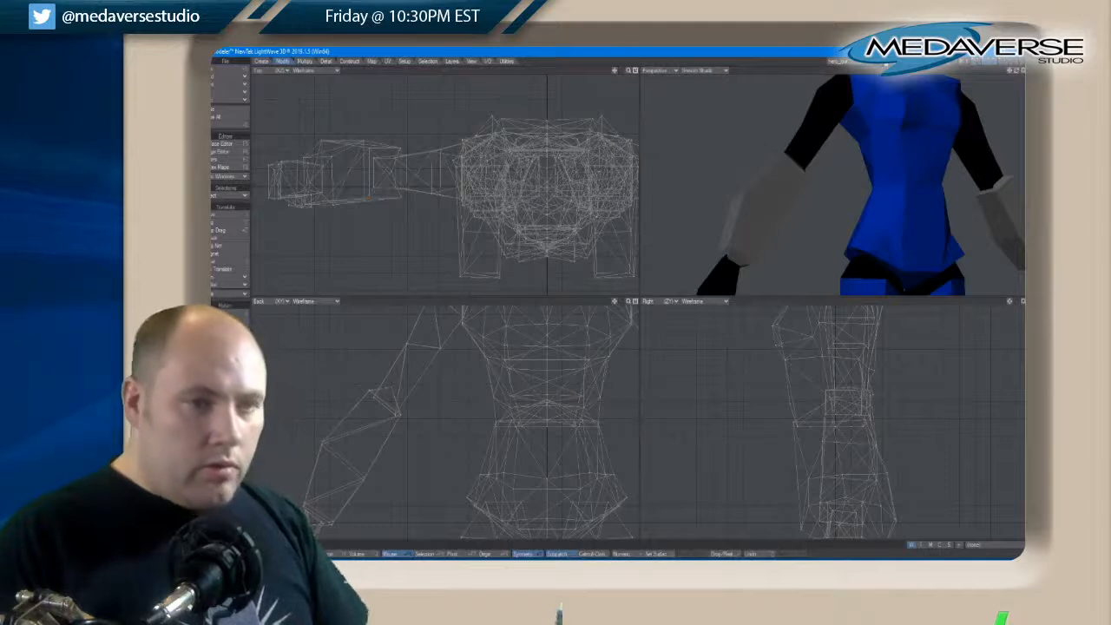
Try to move the outer forearm points downward in the back view, undo the point moves, and clear the selection
{"action": "left_click_drag", "start_coordinate": [1017, 73], "coordinate": [1018, 73]}
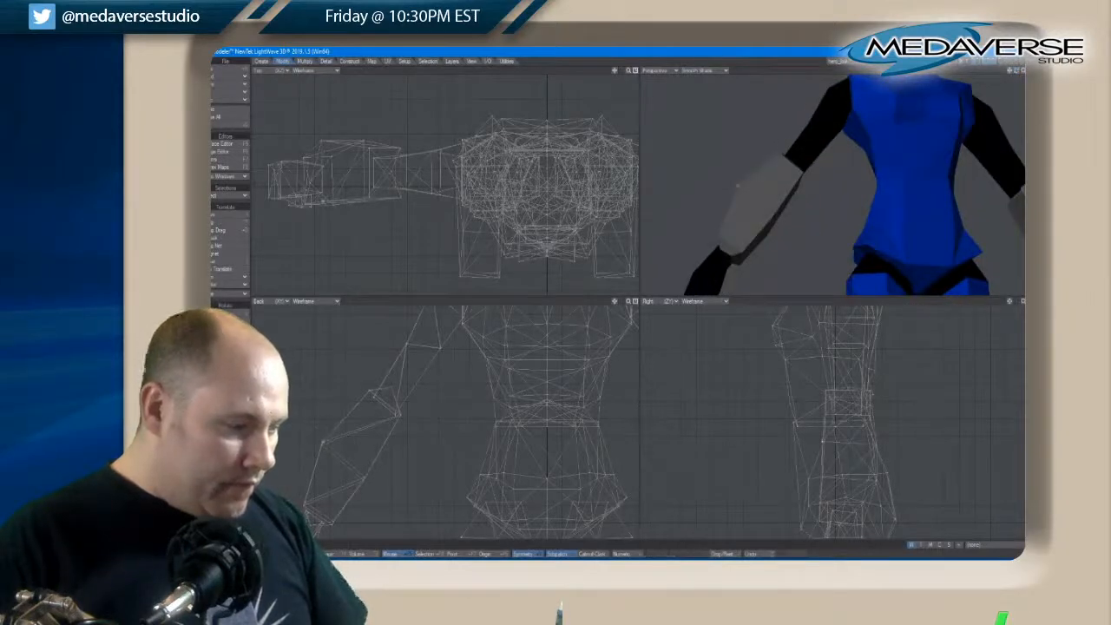
{"action": "key", "text": "t"}
{"action": "left_click_drag", "start_coordinate": [326, 445], "coordinate": [326, 446]}
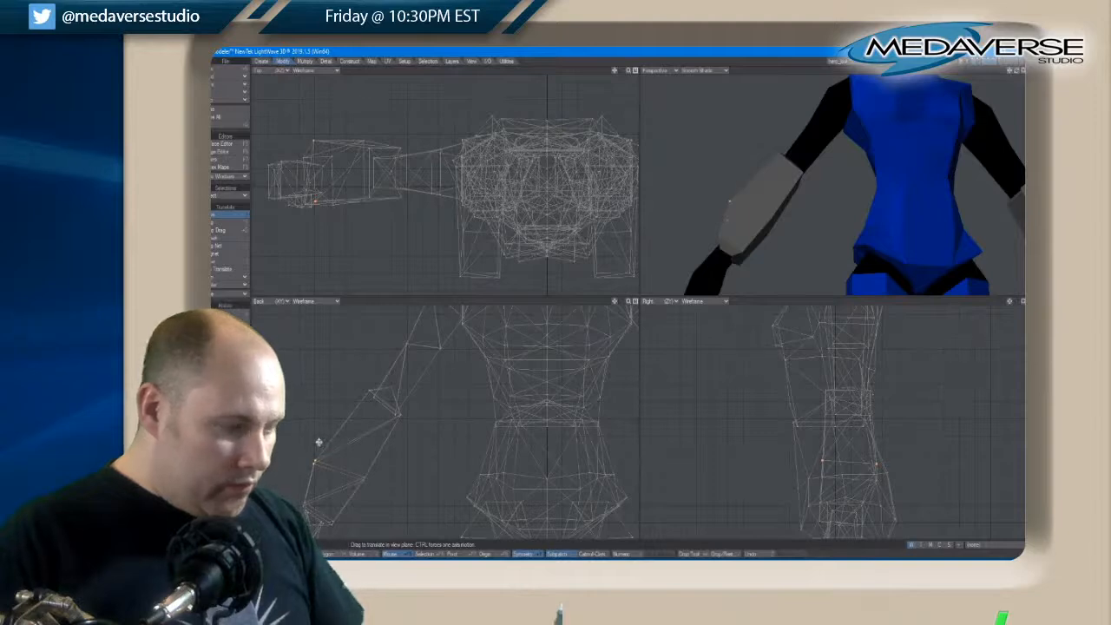
{"action": "key", "text": "ctrl+z"}
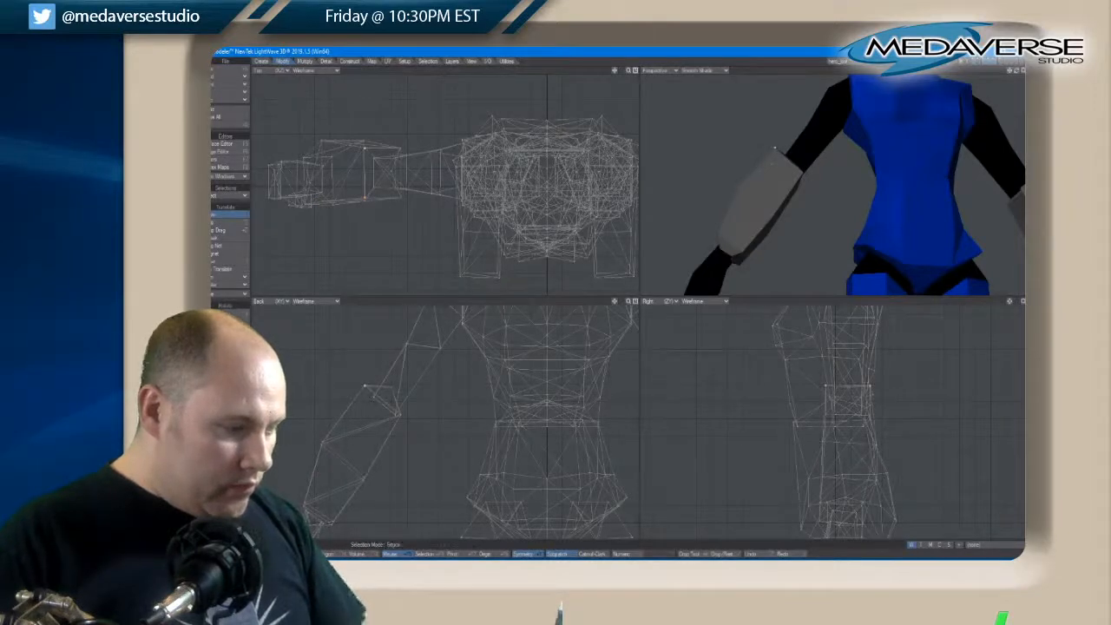
{"action": "key", "text": "space"}
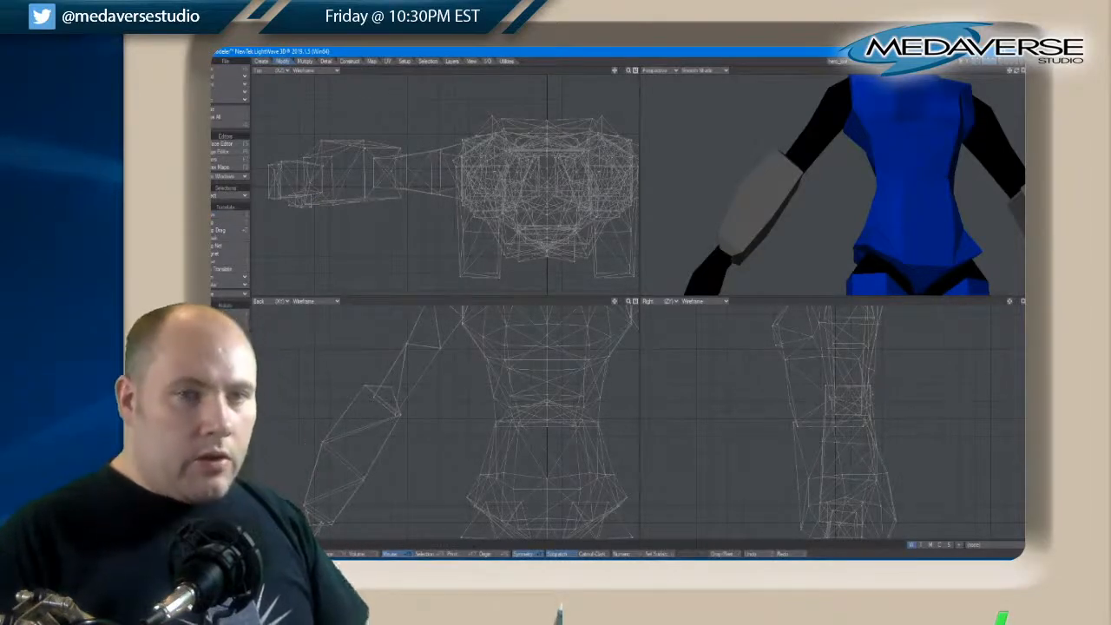
Fit the whole figure in view, maximize the perspective view, and examine the character's proportions and surfaces from several angles
{"action": "left_click_drag", "start_coordinate": [1019, 77], "coordinate": [1020, 70]}
{"action": "key", "text": "a"}
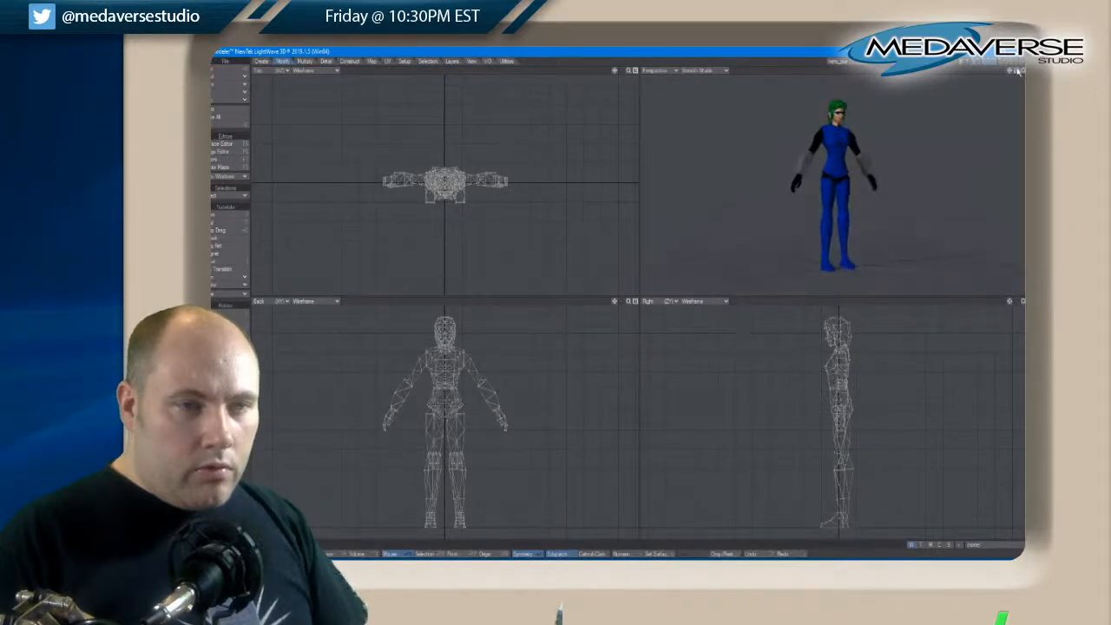
{"action": "left_click_drag", "start_coordinate": [1017, 72], "coordinate": [1018, 72]}
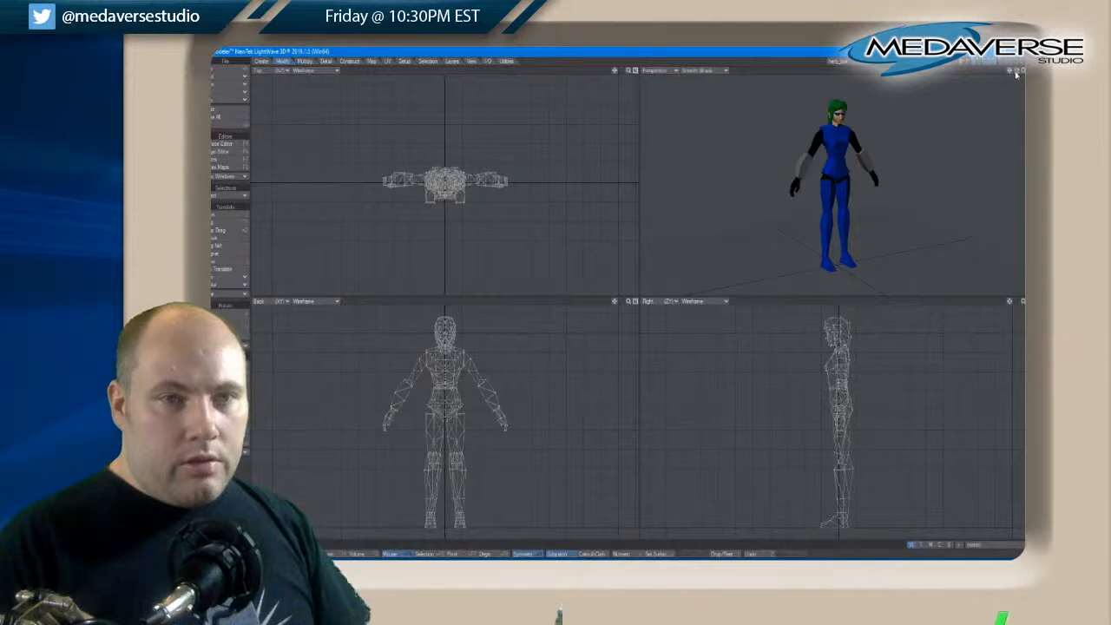
{"action": "left_click_drag", "start_coordinate": [1016, 73], "coordinate": [1017, 73]}
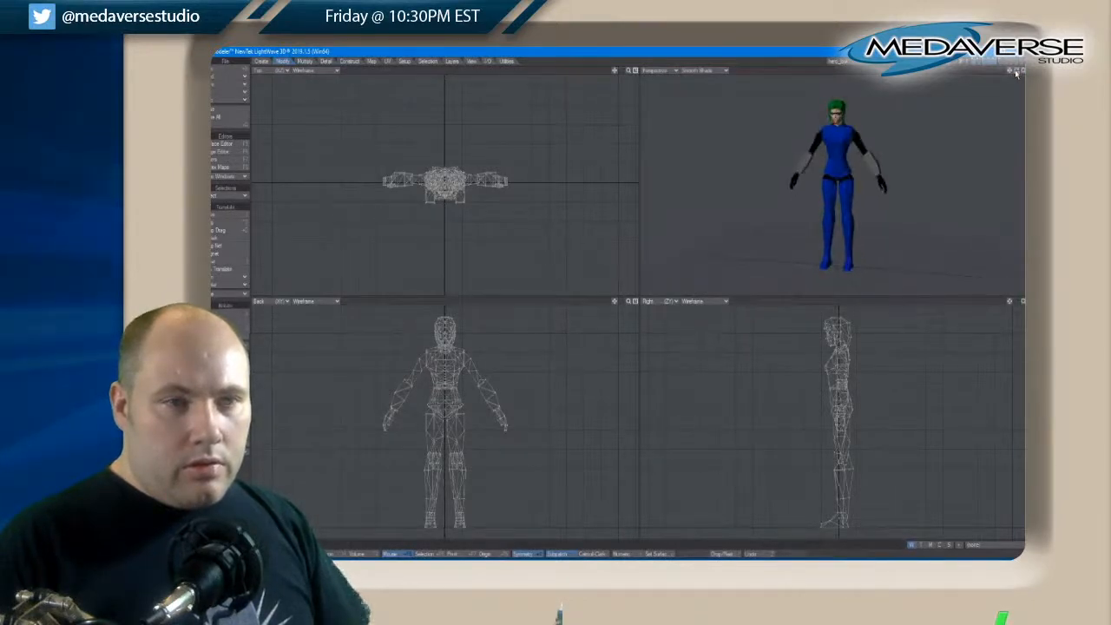
{"action": "key", "text": "KP_0"}
{"action": "key", "text": "a"}
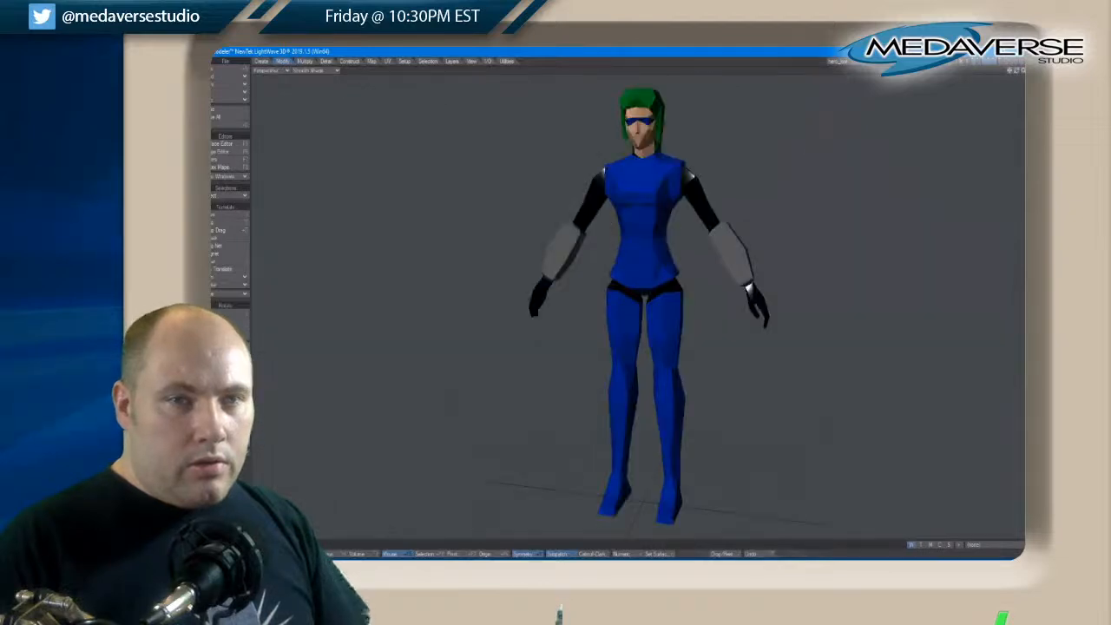
{"action": "left_click_drag", "start_coordinate": [1020, 75], "coordinate": [1020, 75]}
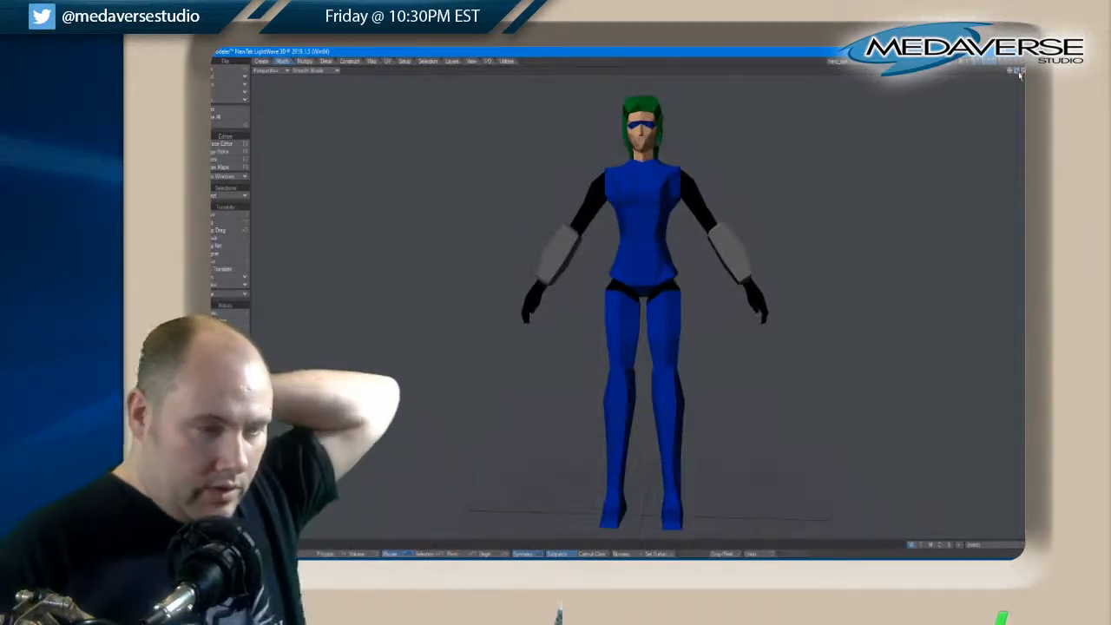
{"action": "left_click_drag", "start_coordinate": [1019, 76], "coordinate": [1019, 75]}
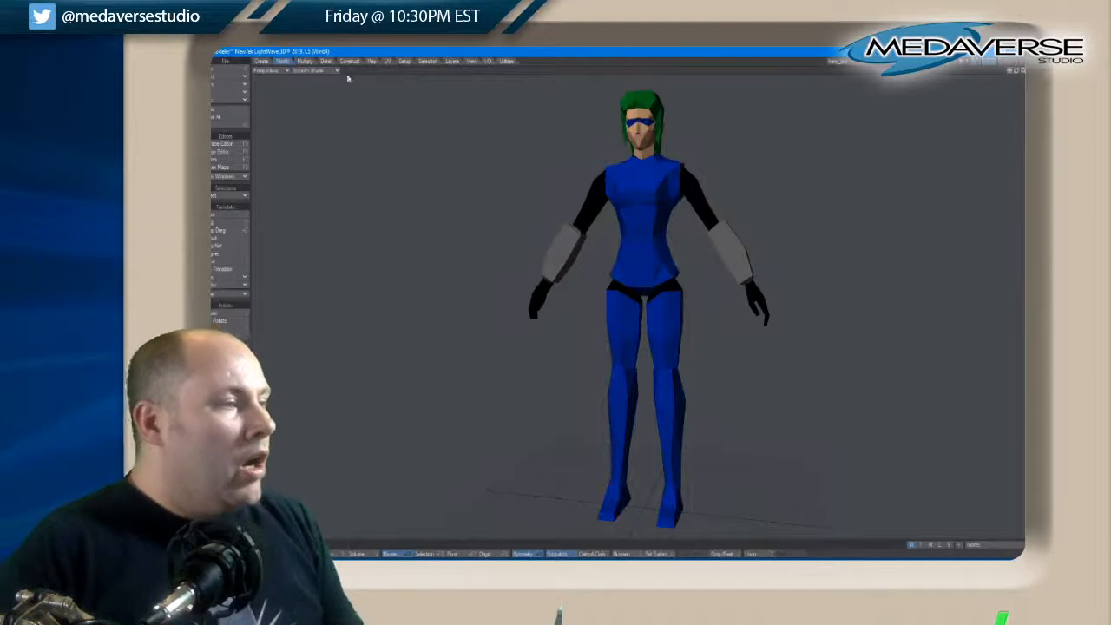
Try subdividing the whole figure with the Metaform method, and undo the subdivision
{"action": "left_click", "coordinate": [306, 61]}
{"action": "key", "text": "shift+d"}
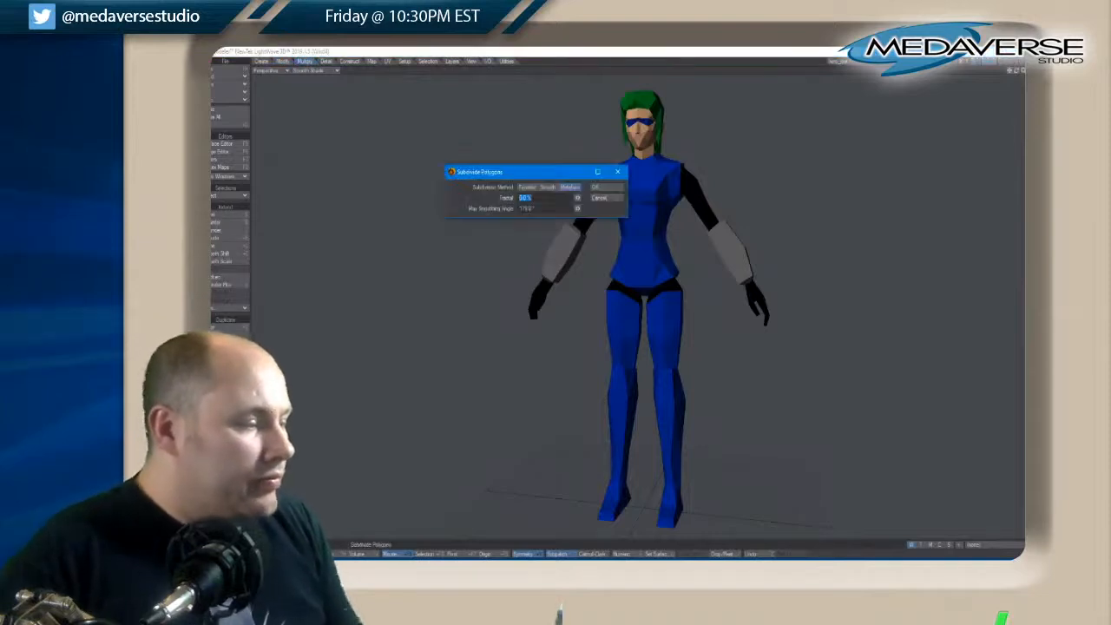
{"action": "left_click", "coordinate": [602, 190]}
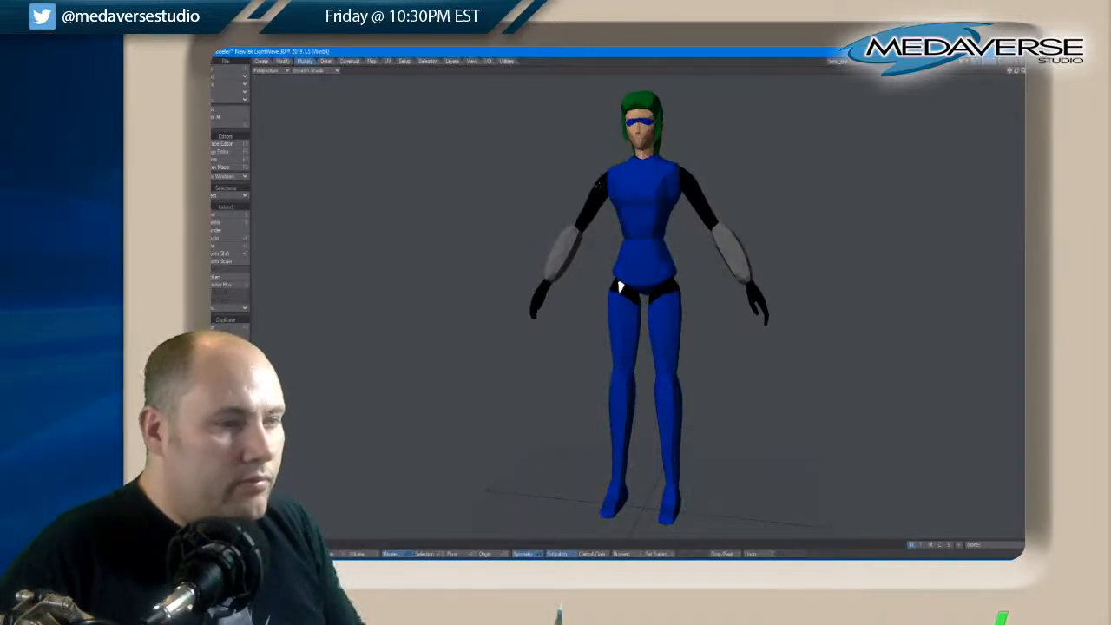
{"action": "key", "text": "ctrl+z"}
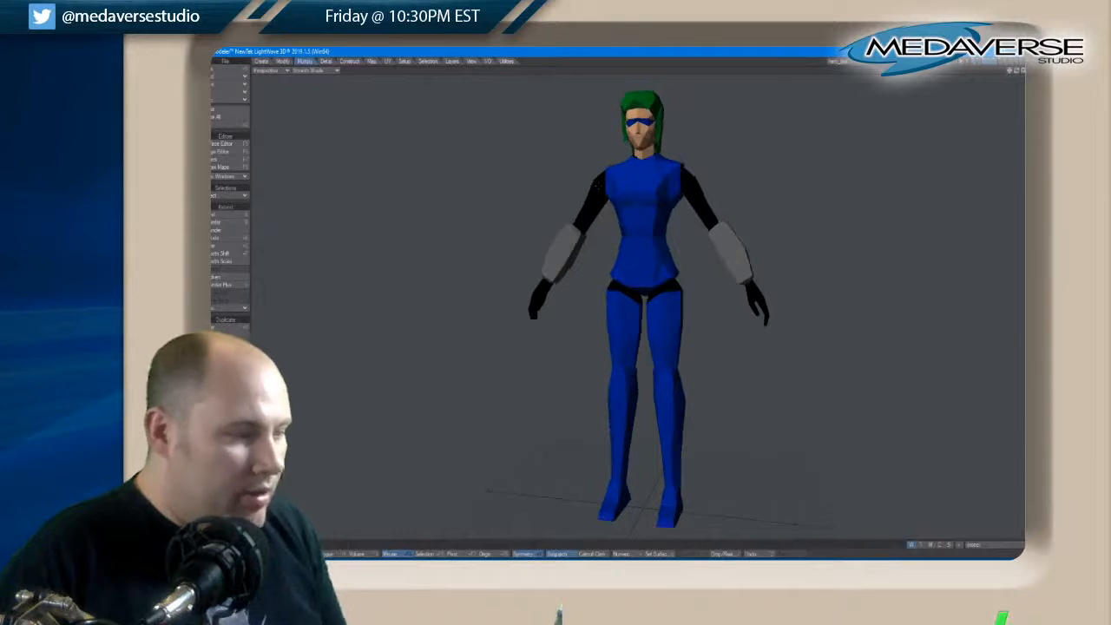
Subdivide the whole figure with the Smooth method and inspect the rounded shape
{"action": "key", "text": "shift+d"}
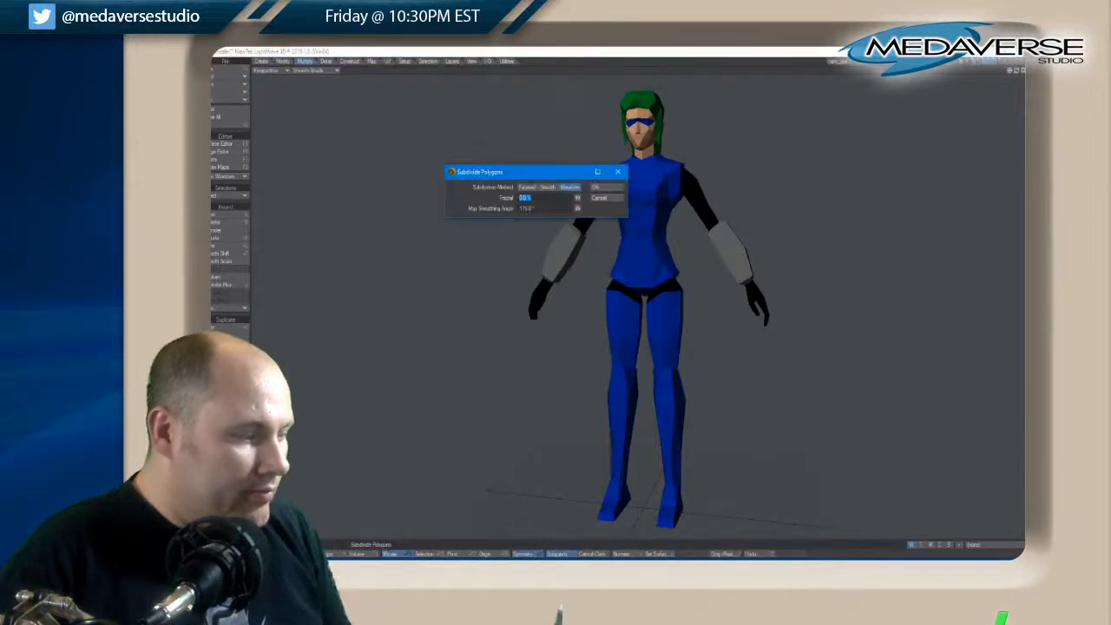
{"action": "left_click", "coordinate": [596, 187]}
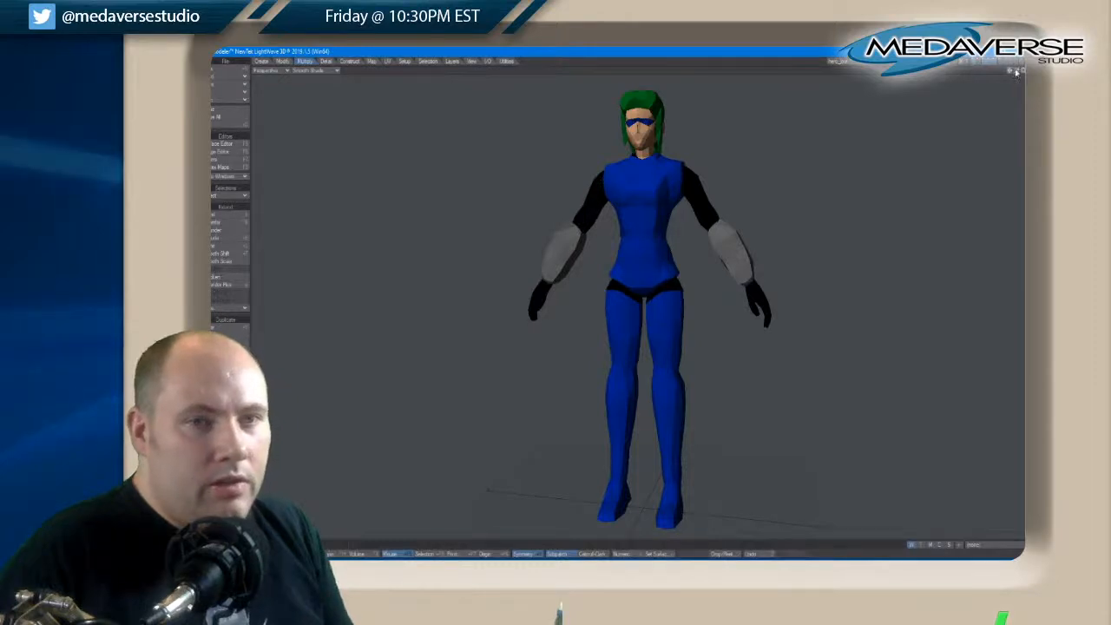
{"action": "left_click_drag", "start_coordinate": [1017, 73], "coordinate": [1017, 73]}
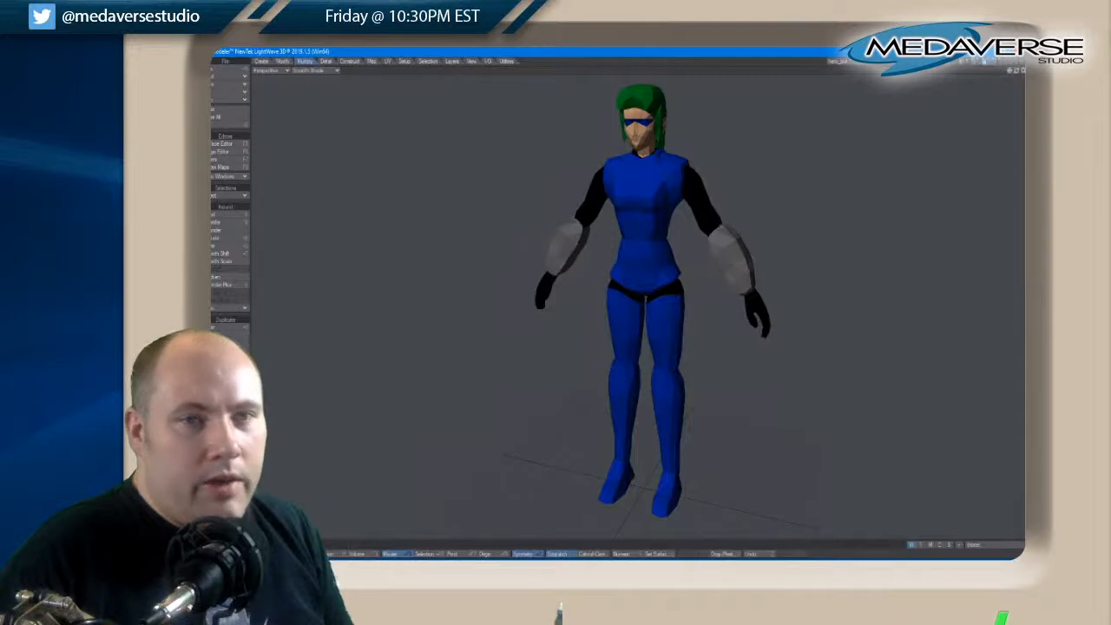
Return to the four-view layout, fit the figure, select all of its points, and clear the selection
{"action": "left_click", "coordinate": [1022, 70]}
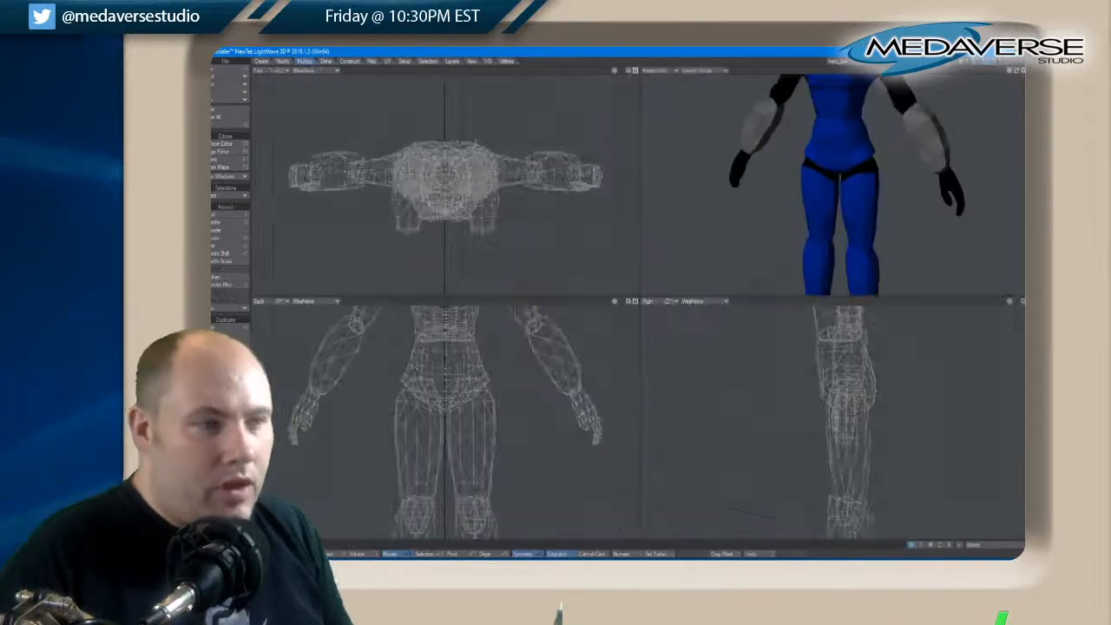
{"action": "key", "text": "a"}
{"action": "right_click_drag", "start_coordinate": [549, 344], "coordinate": [562, 528]}
{"action": "right_click_drag", "start_coordinate": [311, 310], "coordinate": [549, 344]}
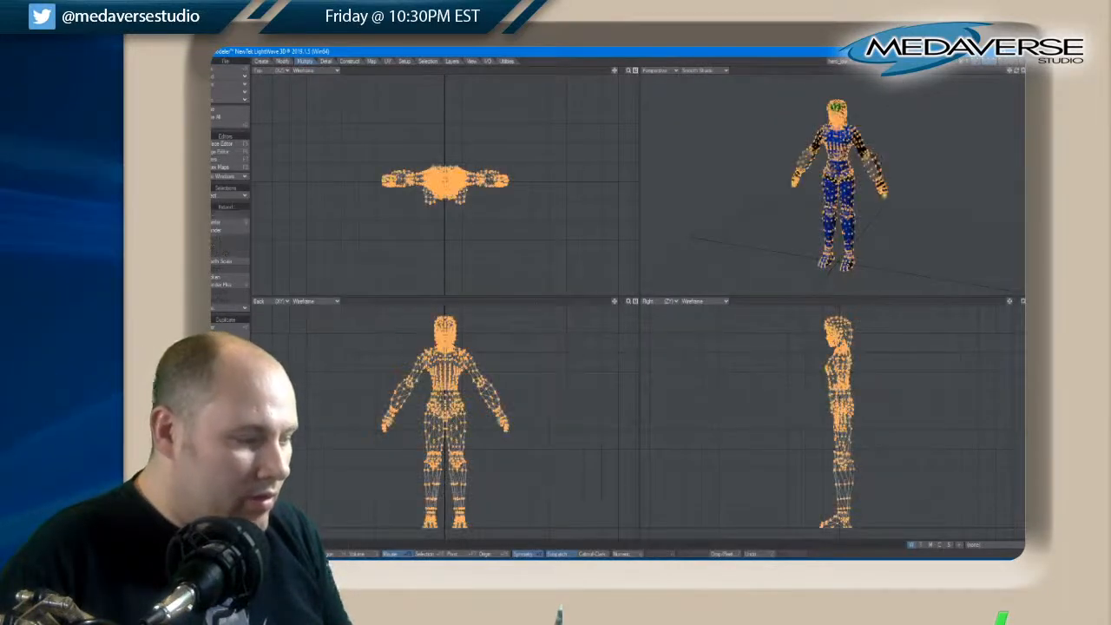
{"action": "key", "text": "/"}
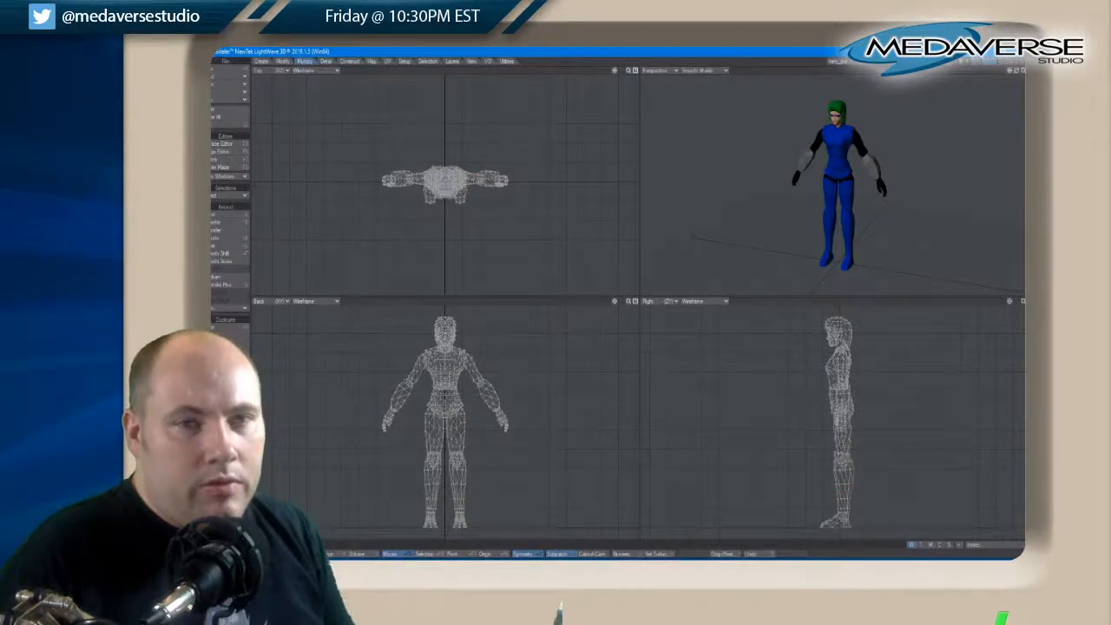
Maximize and fit the perspective view, toggle subpatch smoothing on the subdivided figure, and inspect it from the front and at an angle
{"action": "left_click", "coordinate": [1009, 69]}
{"action": "key", "text": "a"}
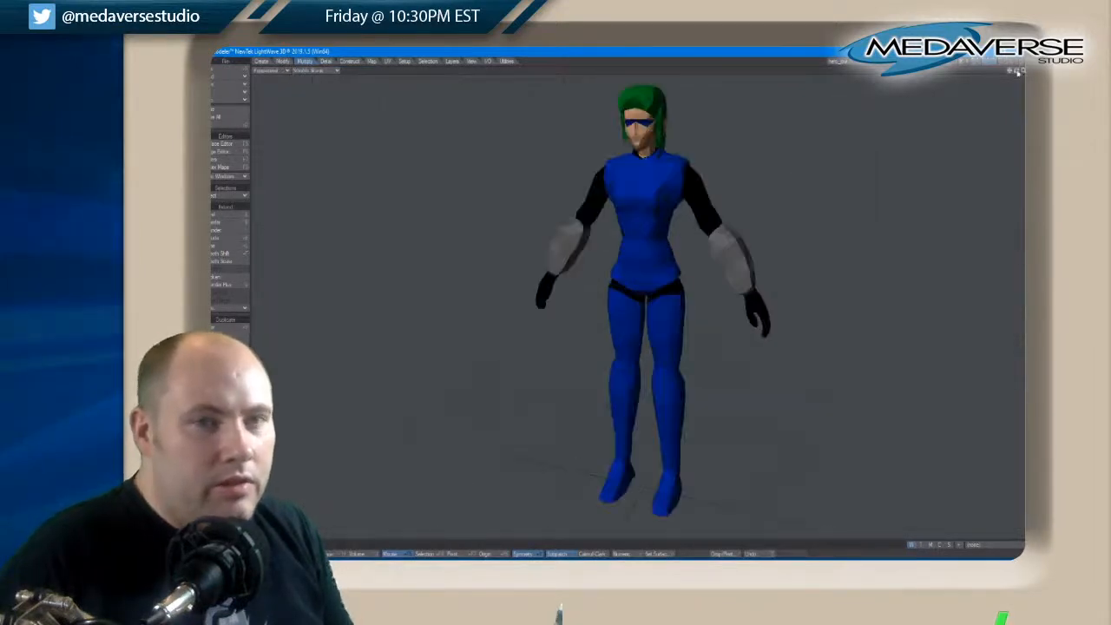
{"action": "left_click_drag", "start_coordinate": [1018, 72], "coordinate": [1015, 73]}
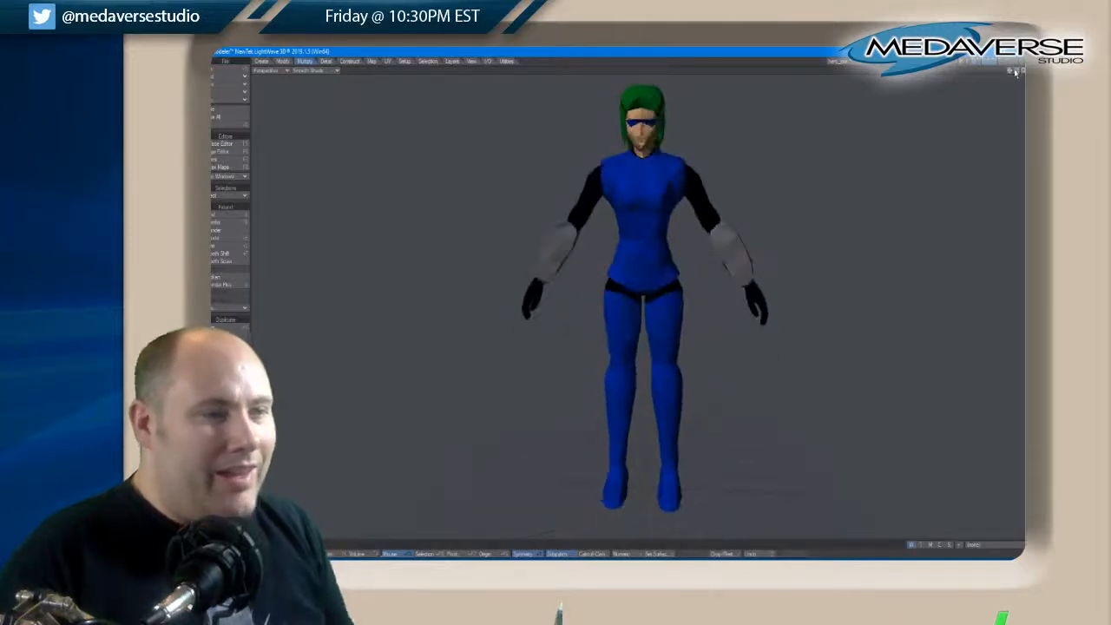
{"action": "key", "text": "Tab"}
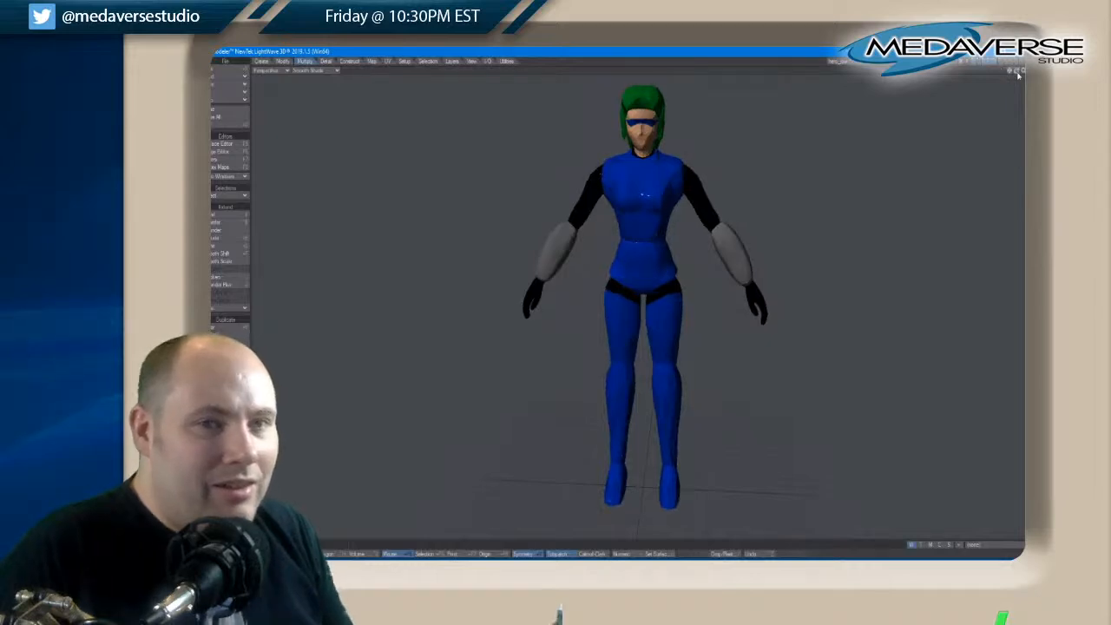
{"action": "left_click_drag", "start_coordinate": [1019, 75], "coordinate": [1018, 75]}
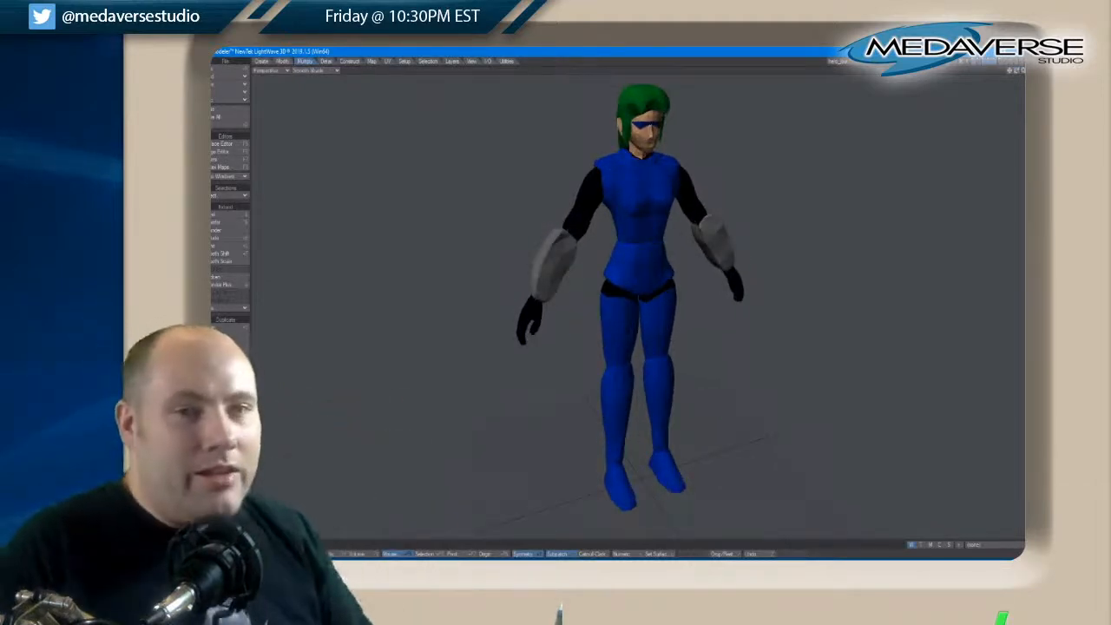
{"action": "left_click_drag", "start_coordinate": [1019, 76], "coordinate": [1019, 76]}
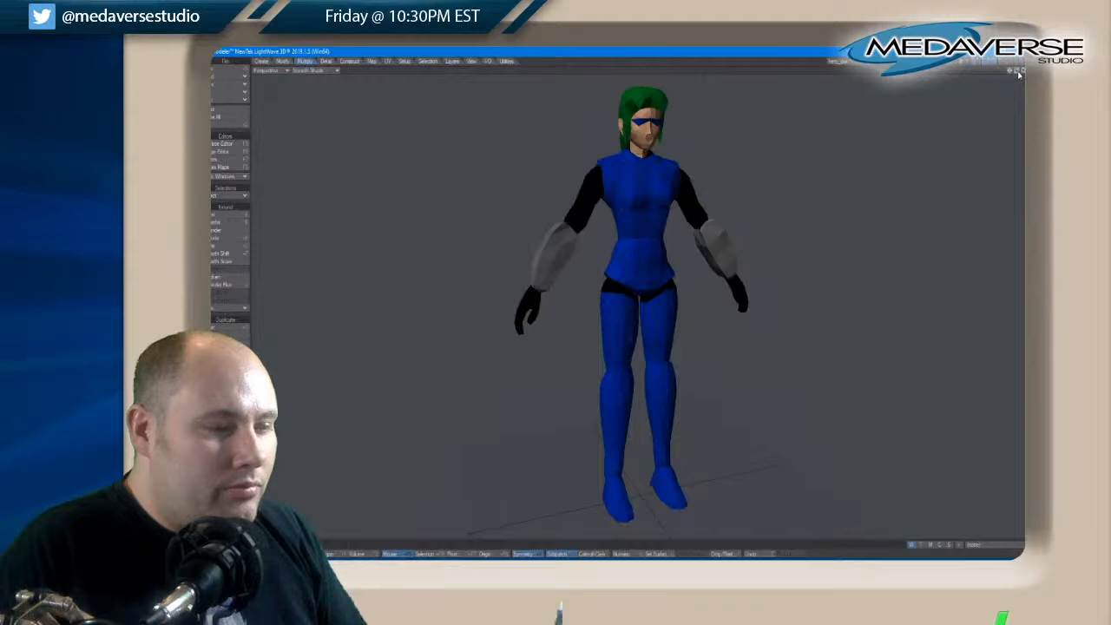
Undo the figure's subdivision, compare the low-poly mesh with and without subpatch smoothing, and save the unsmoothed object
{"action": "key", "text": "Tab"}
{"action": "key", "text": "Tab"}
{"action": "key", "text": "Tab"}
{"action": "key", "text": "Tab"}
{"action": "key", "text": "Tab"}
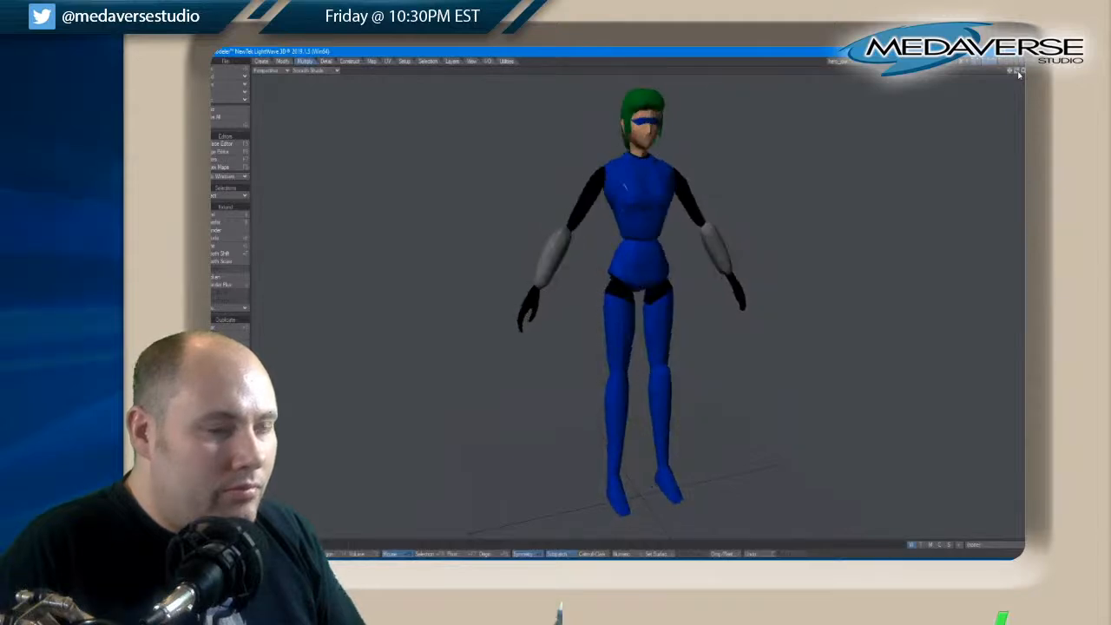
{"action": "key", "text": "Tab"}
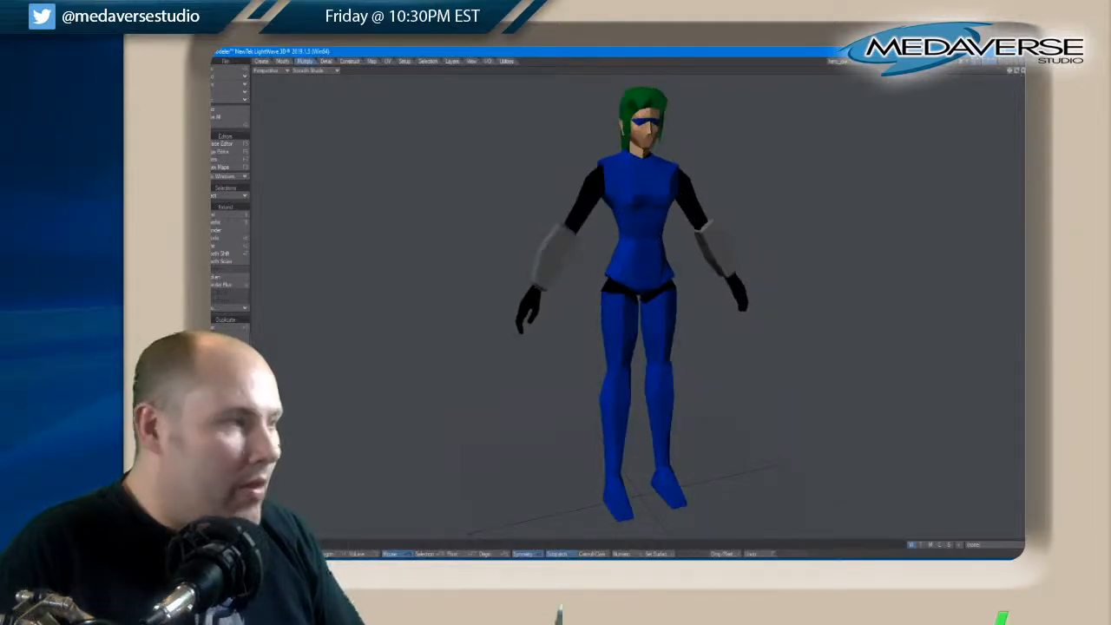
{"action": "left_click", "coordinate": [225, 61]}
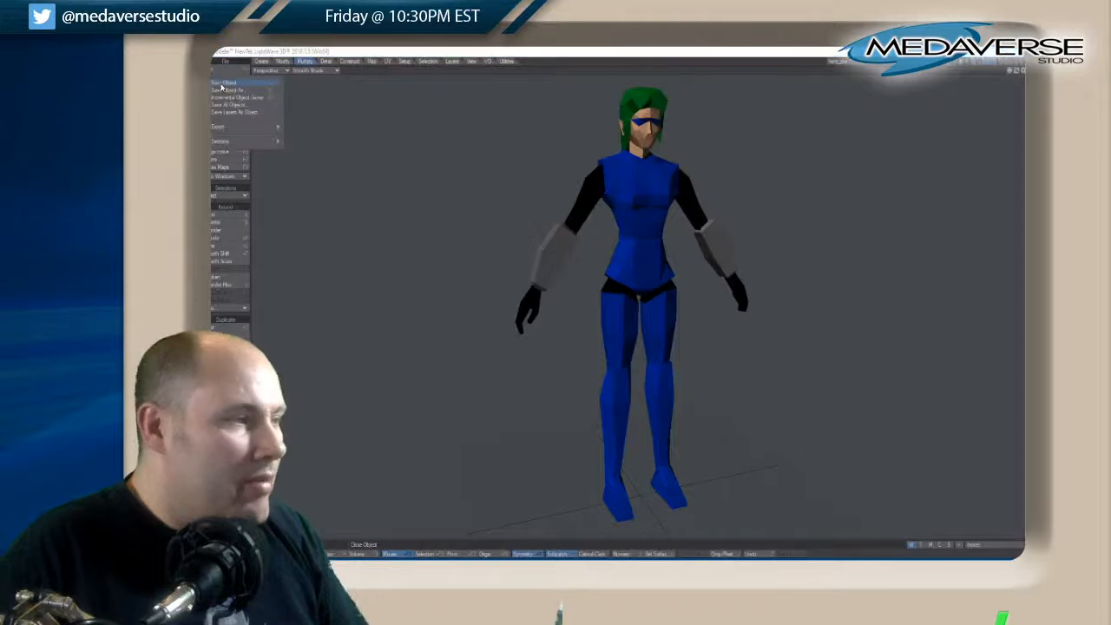
{"action": "left_click", "coordinate": [223, 83]}
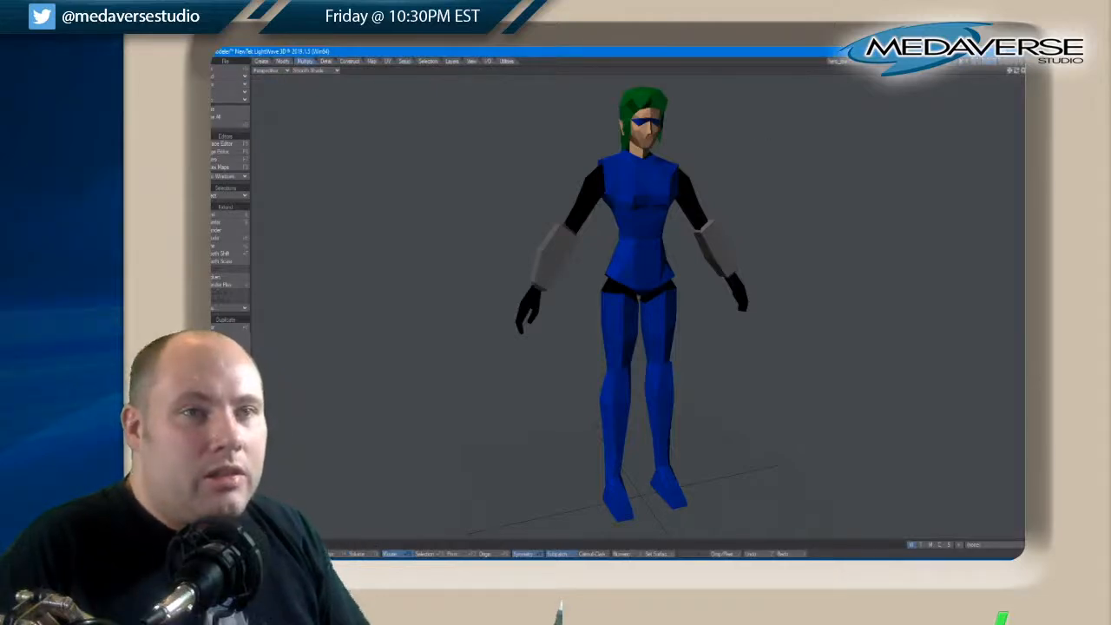
Adjust the chin point in profile with the Move tool and check the face from the front
{"action": "left_click_drag", "start_coordinate": [1016, 73], "coordinate": [1018, 73]}
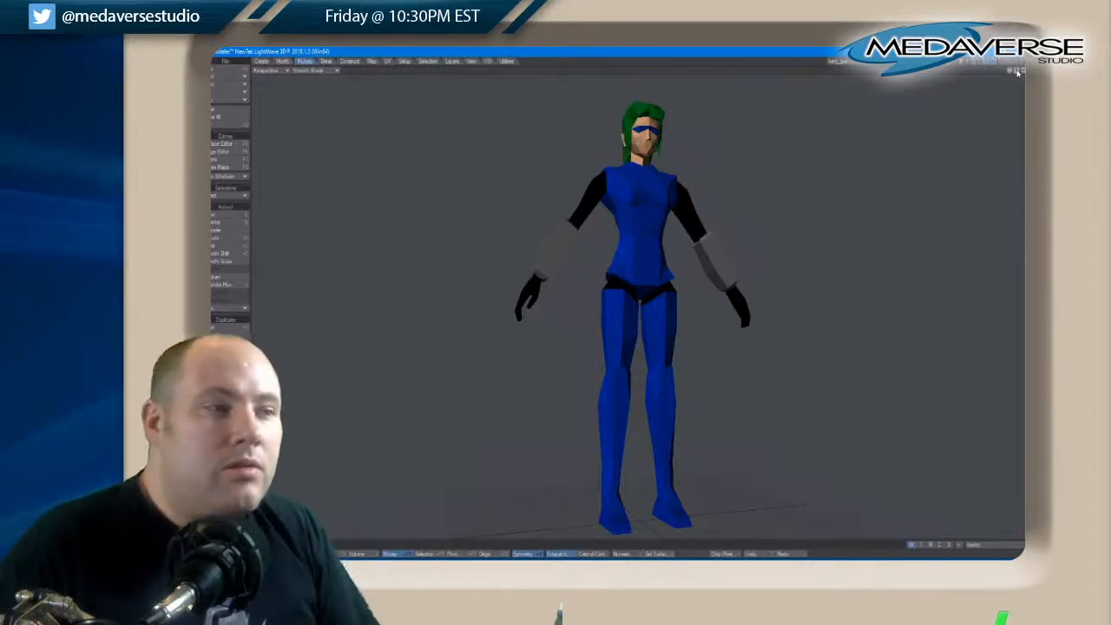
{"action": "left_click_drag", "start_coordinate": [1014, 72], "coordinate": [1017, 72]}
{"action": "scroll", "coordinate": [616, 184], "scroll_direction": "up", "scroll_amount": 5}
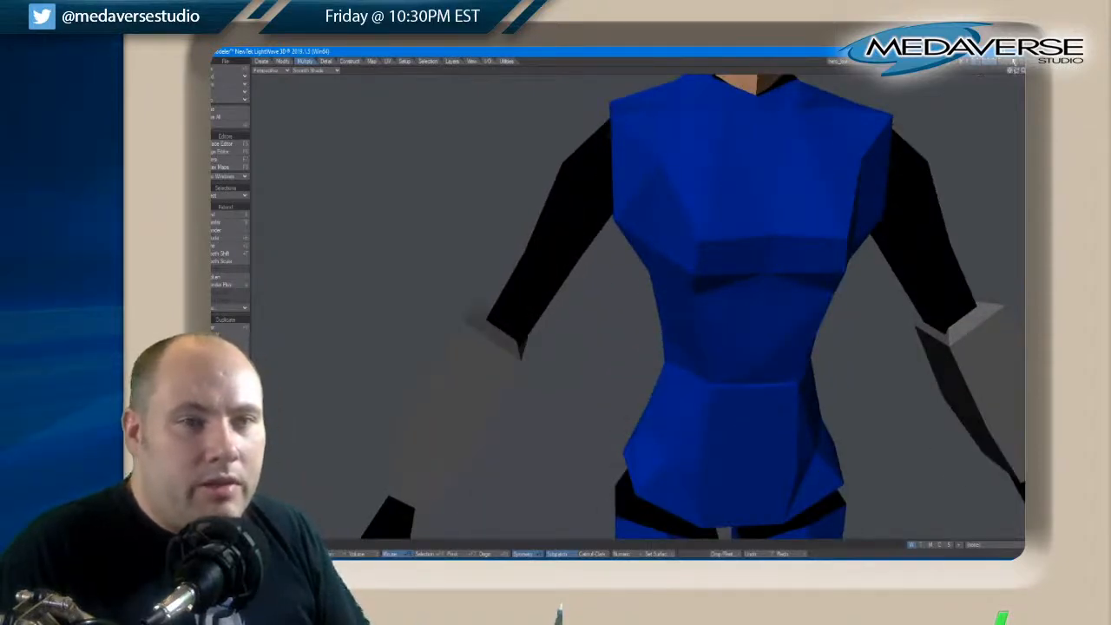
{"action": "left_click_drag", "start_coordinate": [1010, 71], "coordinate": [1014, 77]}
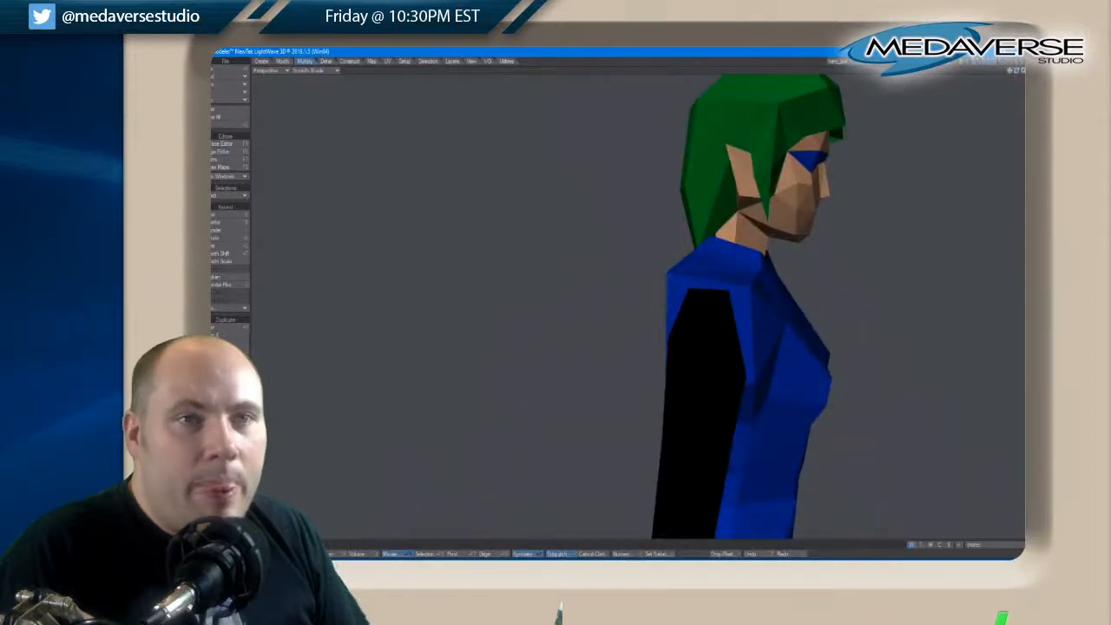
{"action": "key", "text": "space"}
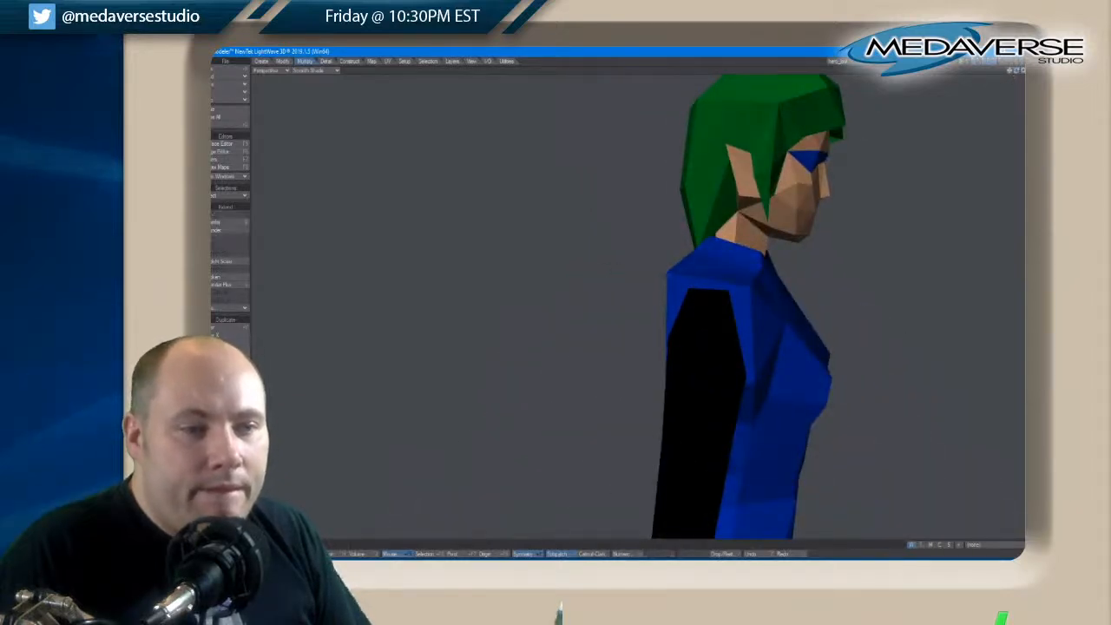
{"action": "key", "text": "t"}
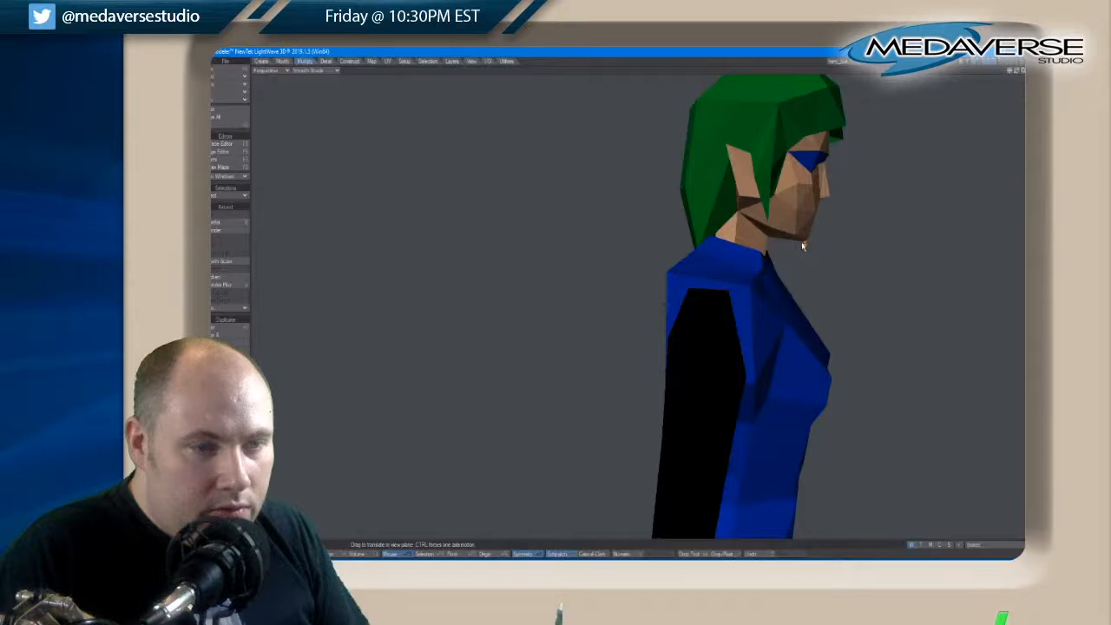
{"action": "key", "text": "space"}
{"action": "key", "text": "space"}
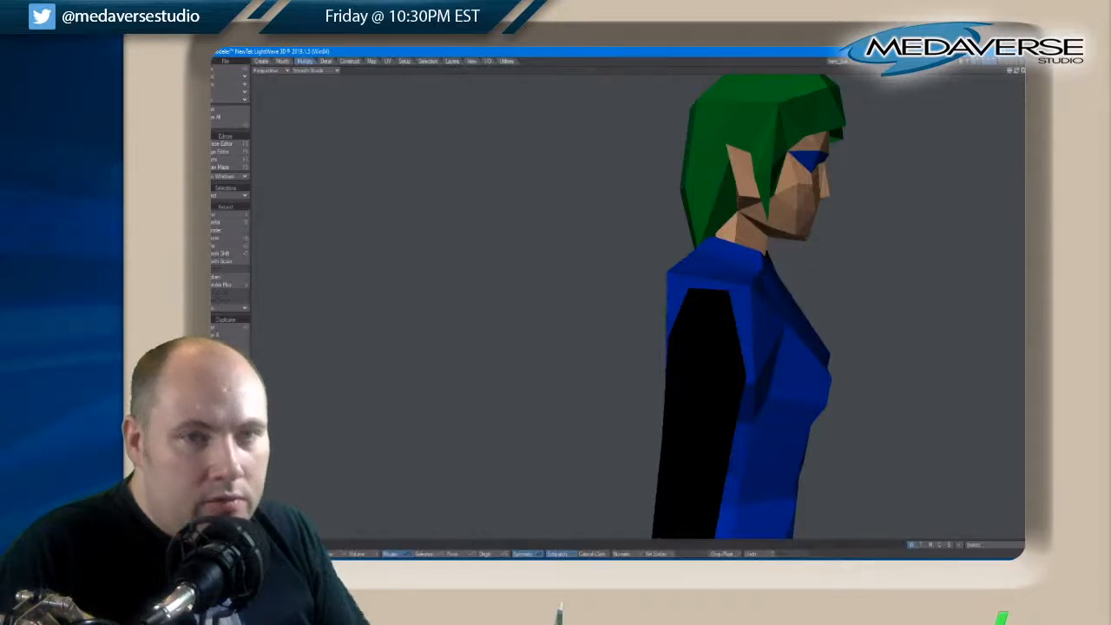
{"action": "left_click_drag", "start_coordinate": [1016, 72], "coordinate": [1017, 72]}
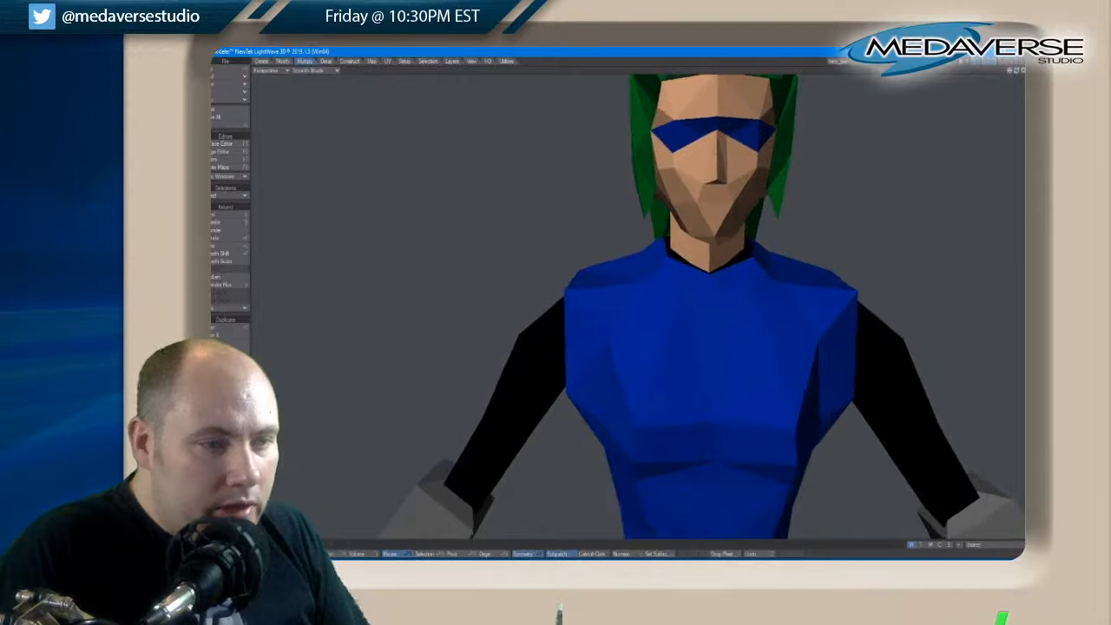
{"action": "key", "text": "space"}
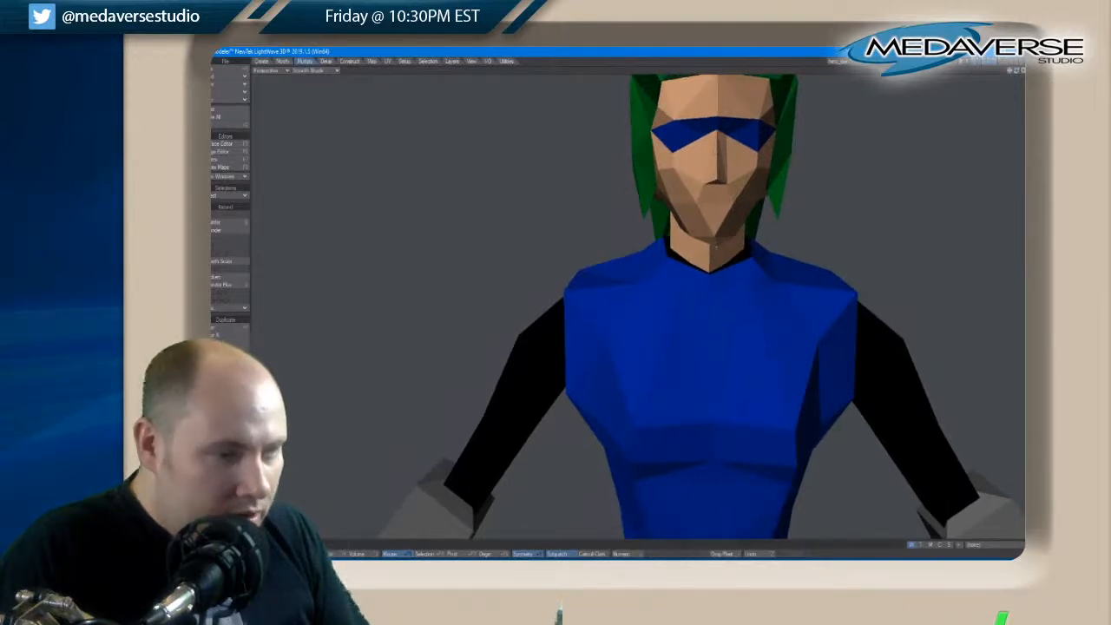
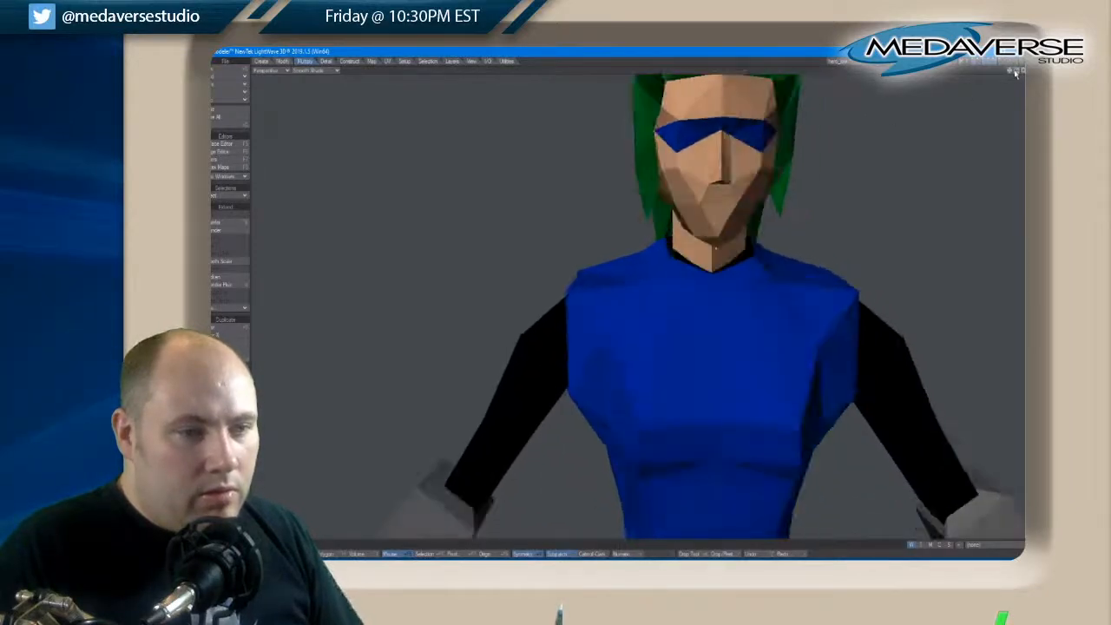
Return to the four-viewport layout and isolate the character's head layer, fitted to the views
{"action": "left_click_drag", "start_coordinate": [1015, 74], "coordinate": [1017, 73]}
{"action": "left_click", "coordinate": [1015, 72]}
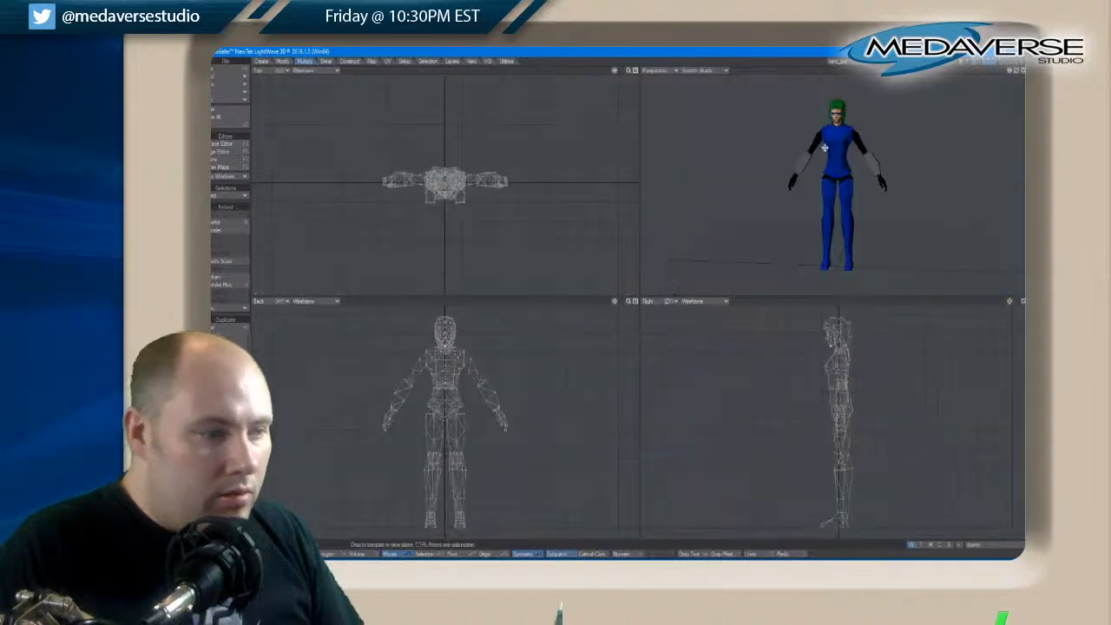
{"action": "left_click", "coordinate": [973, 61]}
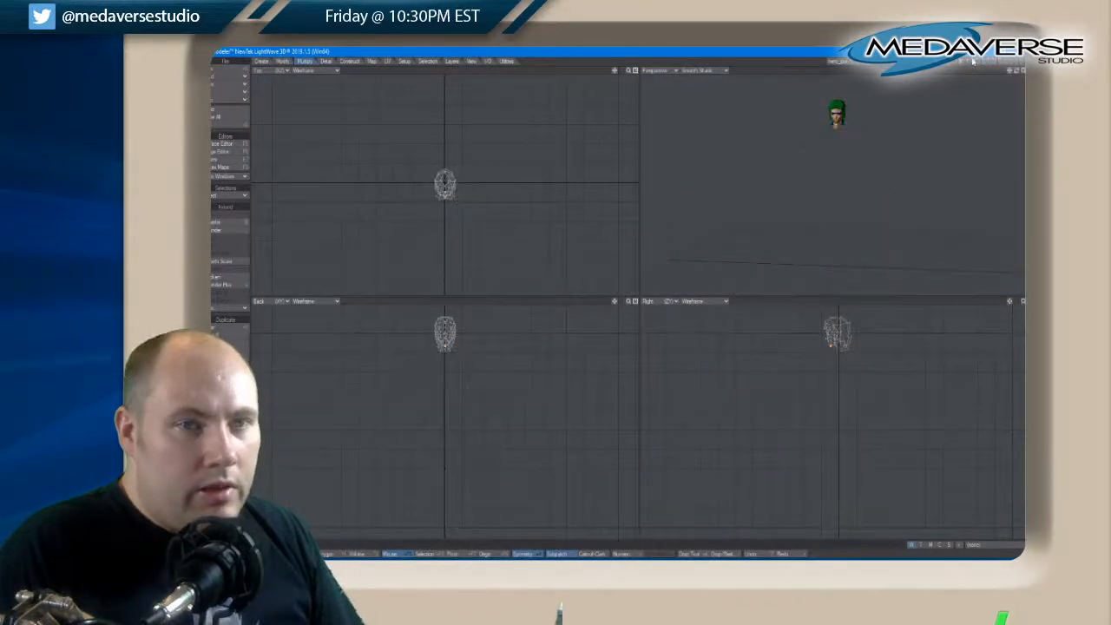
{"action": "key", "text": "a"}
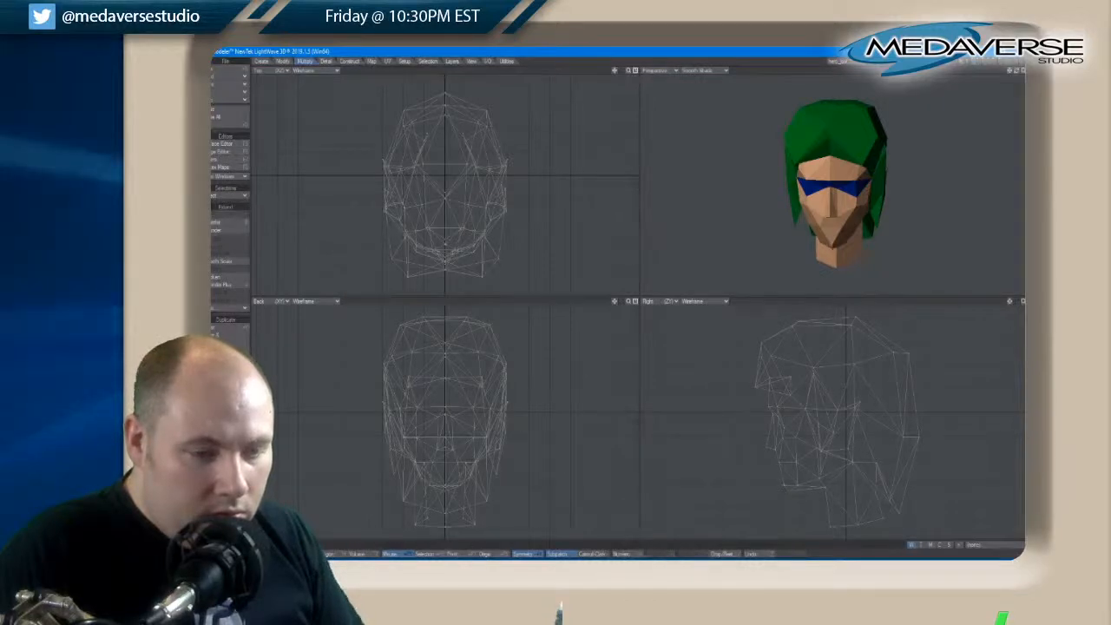
Nudge the points at the bottom of the chin in the side view to refine the chin profile
{"action": "left_click_drag", "start_coordinate": [798, 492], "coordinate": [801, 488]}
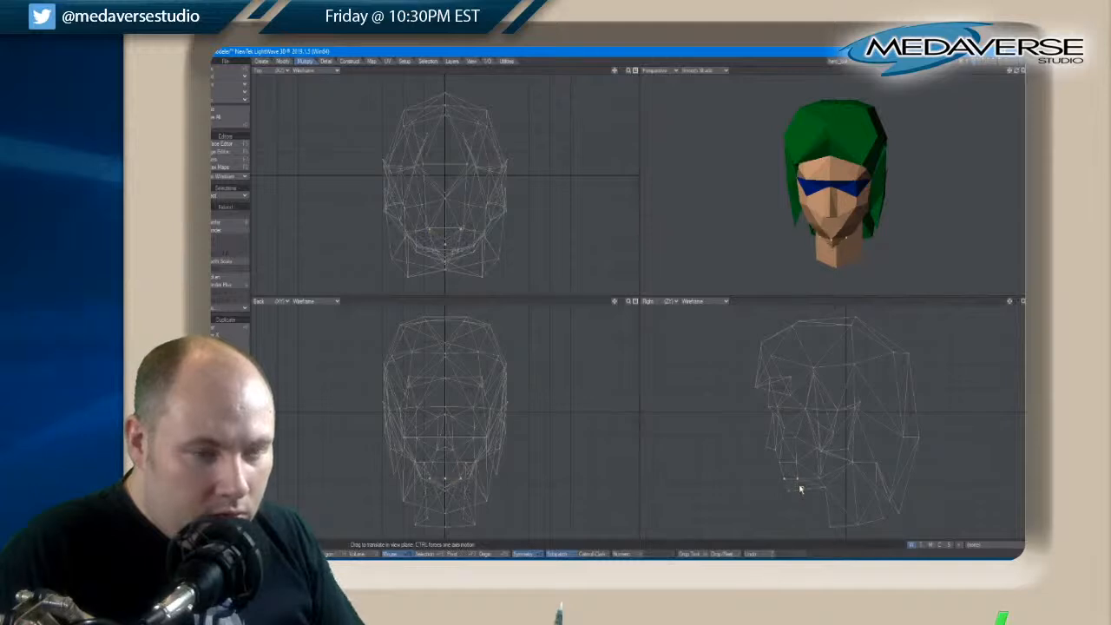
{"action": "key", "text": "ctrl+z"}
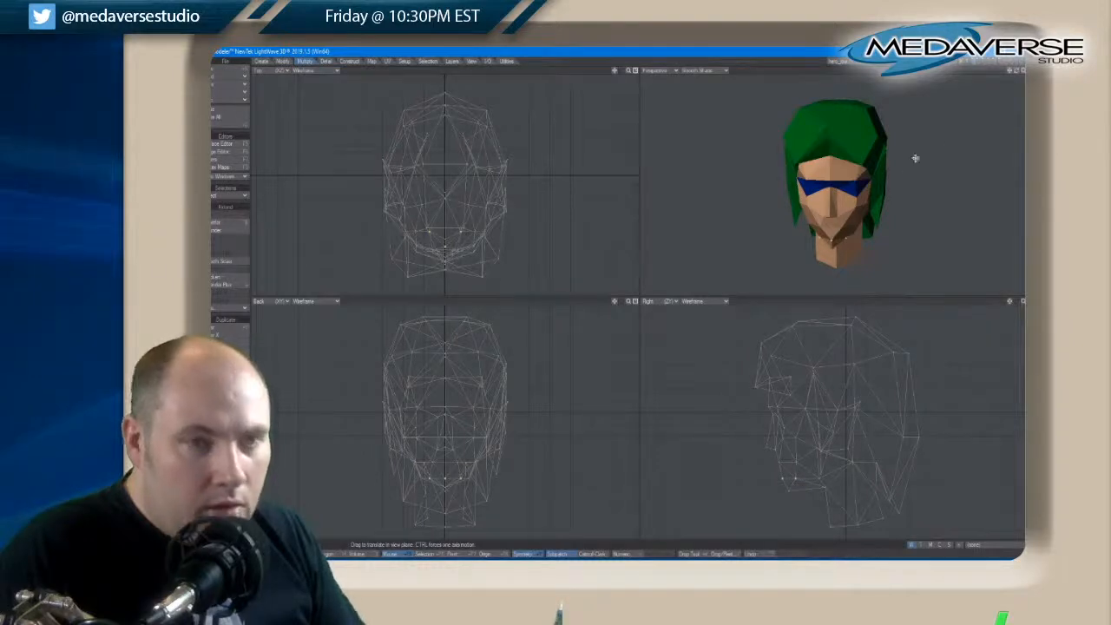
{"action": "left_click_drag", "start_coordinate": [1017, 73], "coordinate": [1017, 74]}
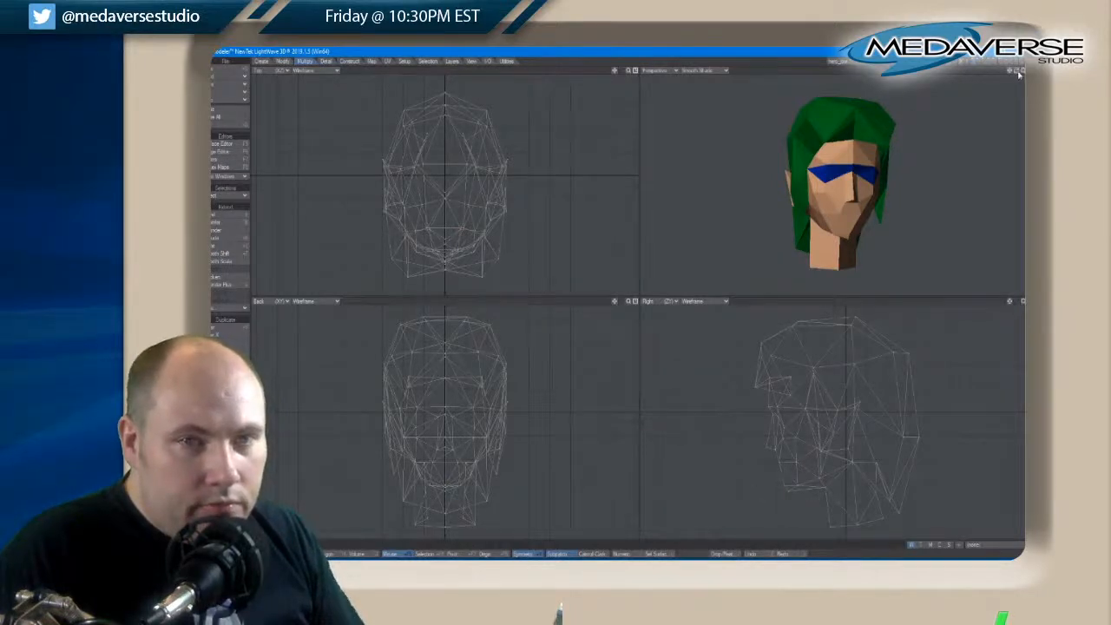
{"action": "left_click_drag", "start_coordinate": [1019, 75], "coordinate": [1018, 76]}
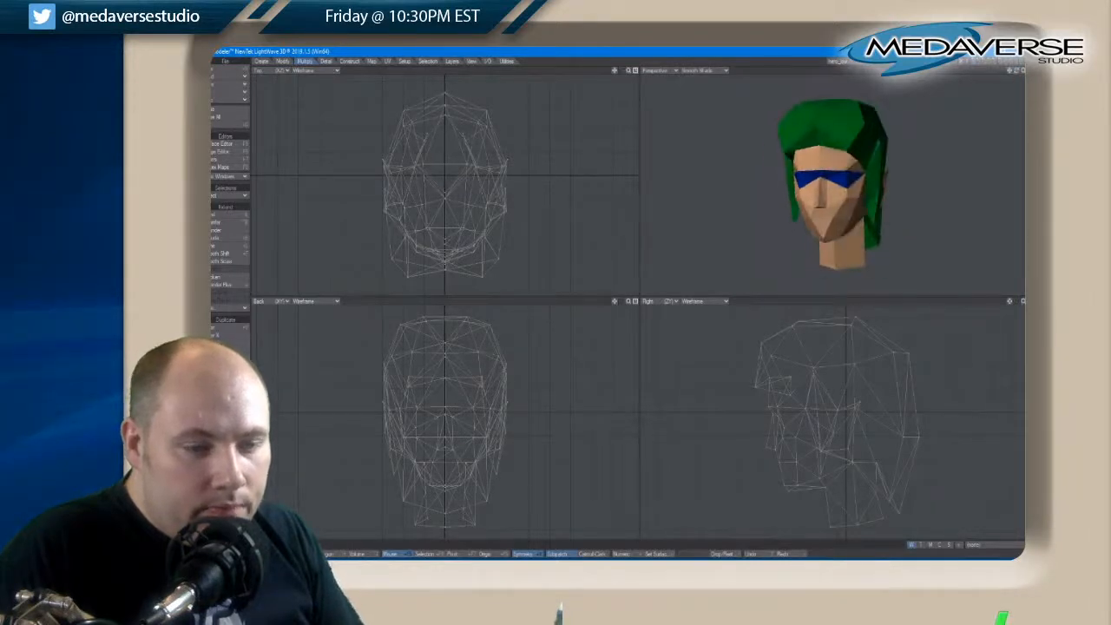
Move the symmetrical pair of points beside the mouth slightly in the side view, then deselect them
{"action": "key", "text": "space"}
{"action": "key", "text": "ctrl+t"}
{"action": "left_click_drag", "start_coordinate": [781, 464], "coordinate": [782, 467]}
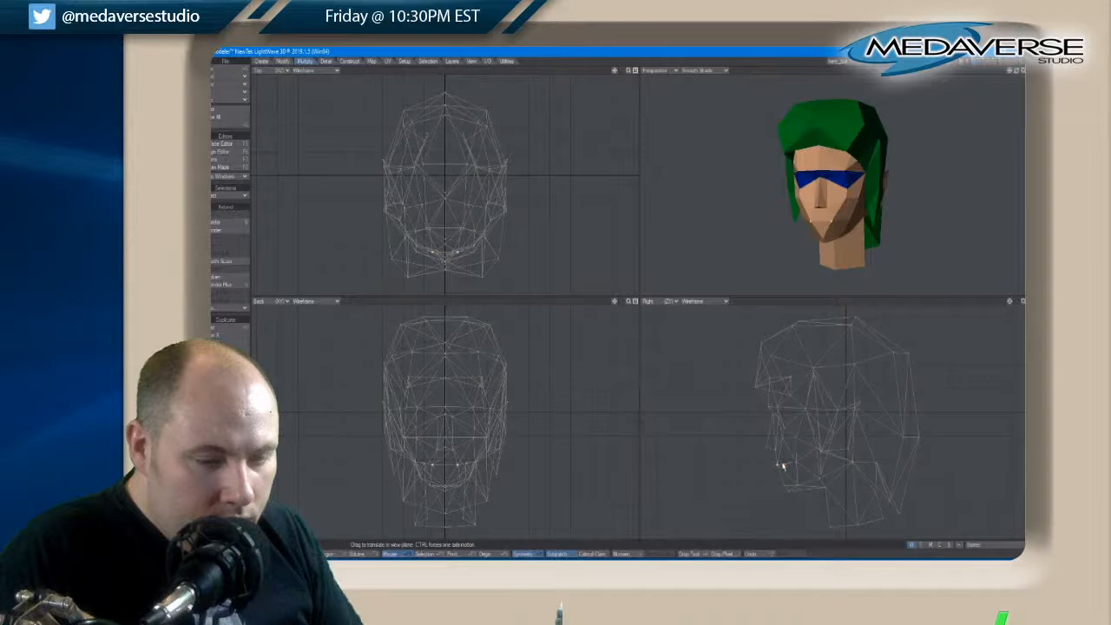
{"action": "key", "text": "space"}
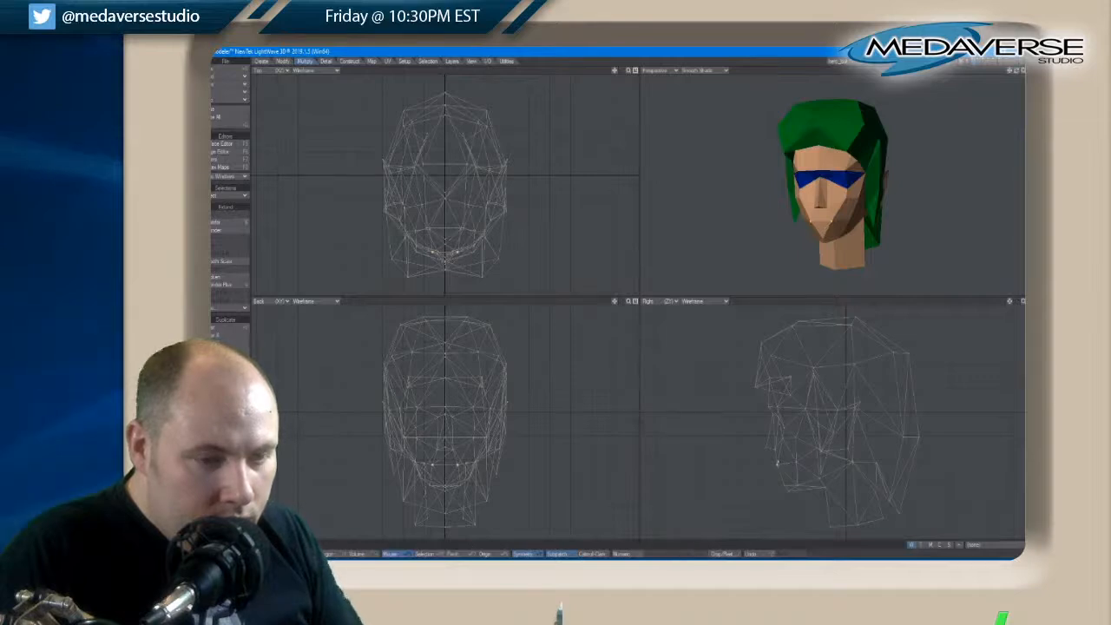
{"action": "key", "text": "slash"}
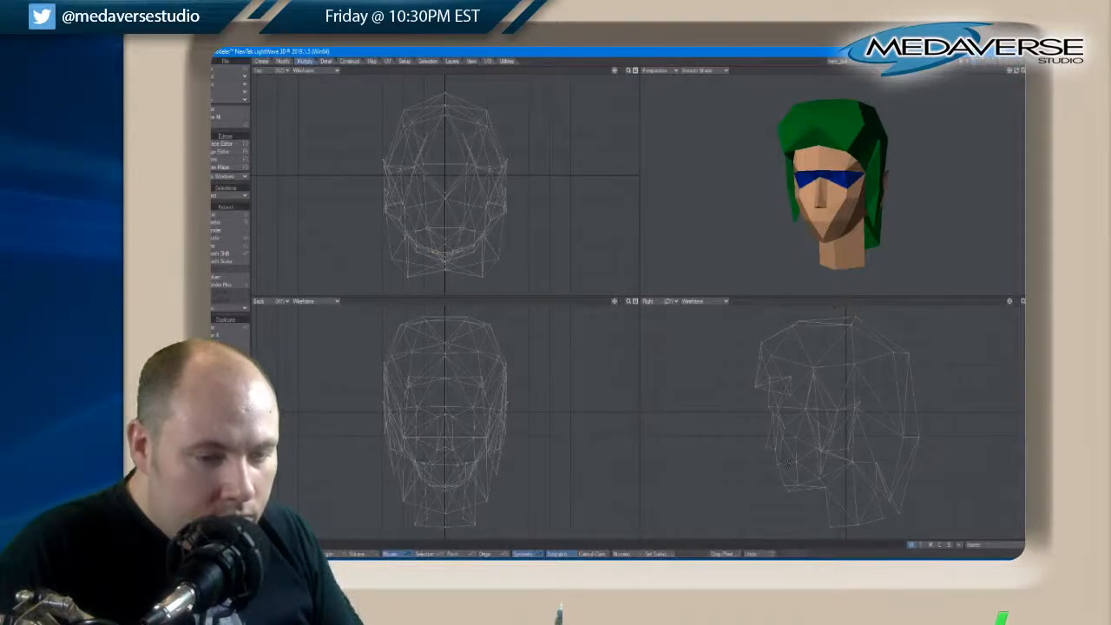
Reposition the symmetrical jawline points behind the mouth in the side view
{"action": "left_click", "coordinate": [796, 463]}
{"action": "key", "text": "t"}
{"action": "left_click_drag", "start_coordinate": [798, 463], "coordinate": [799, 465]}
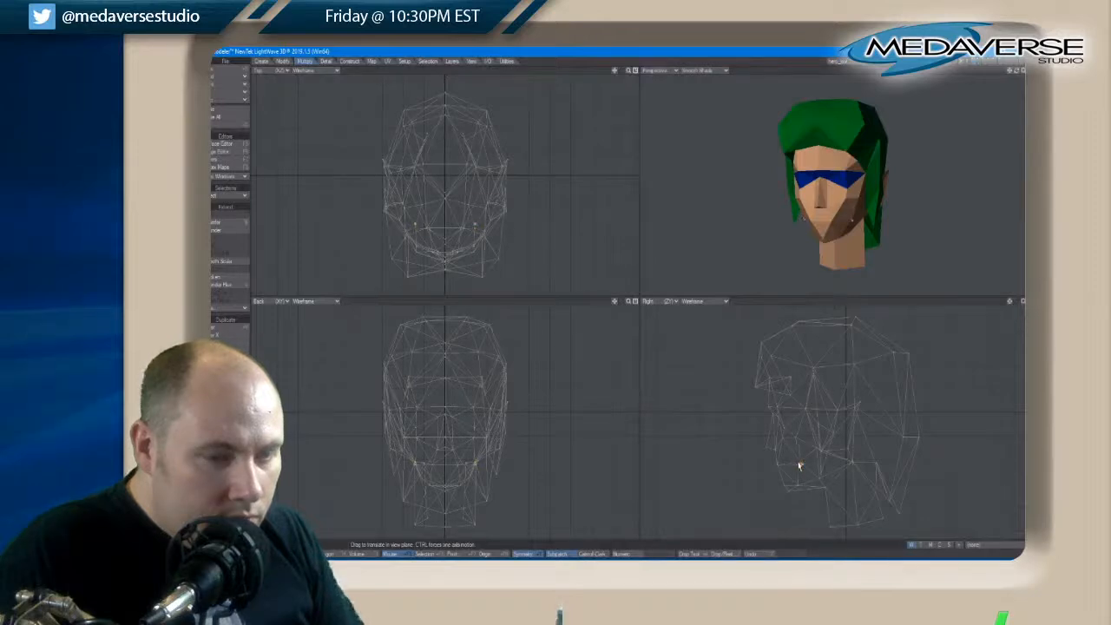
{"action": "left_click_drag", "start_coordinate": [1020, 71], "coordinate": [1019, 73]}
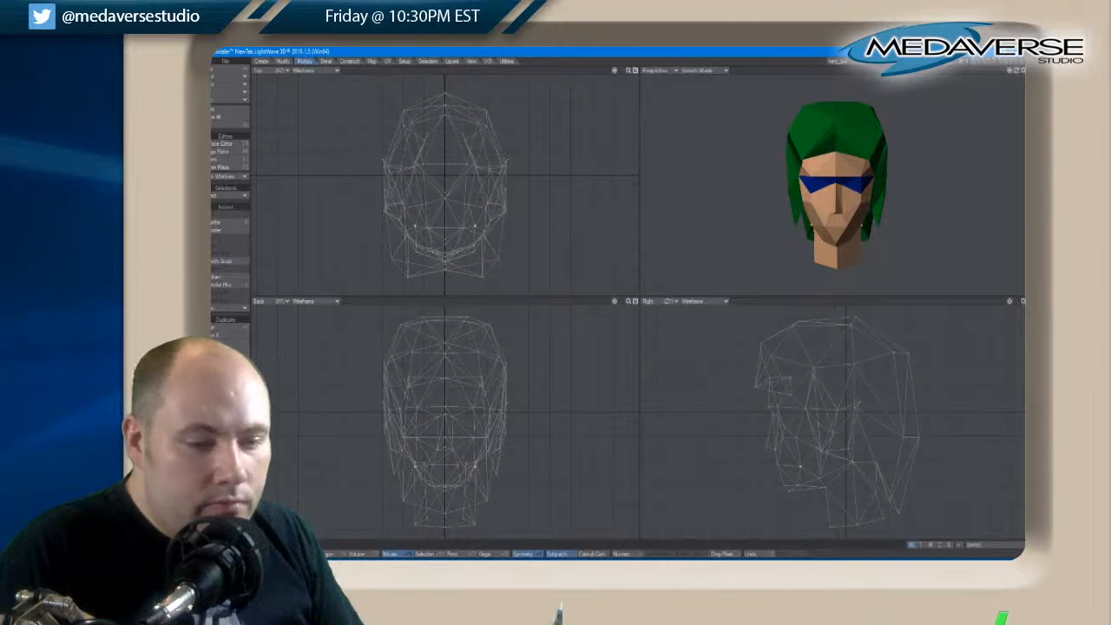
Shift the front cheek points beside the nose slightly down and back in the side view, keeping both sides symmetrical
{"action": "left_click", "coordinate": [782, 437]}
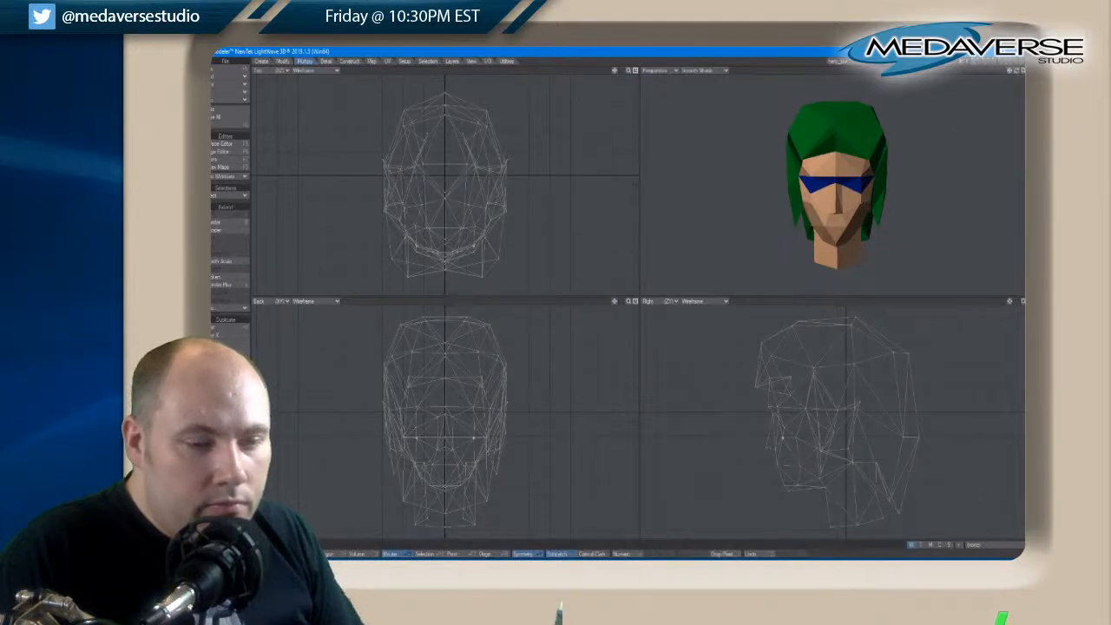
{"action": "key", "text": "t"}
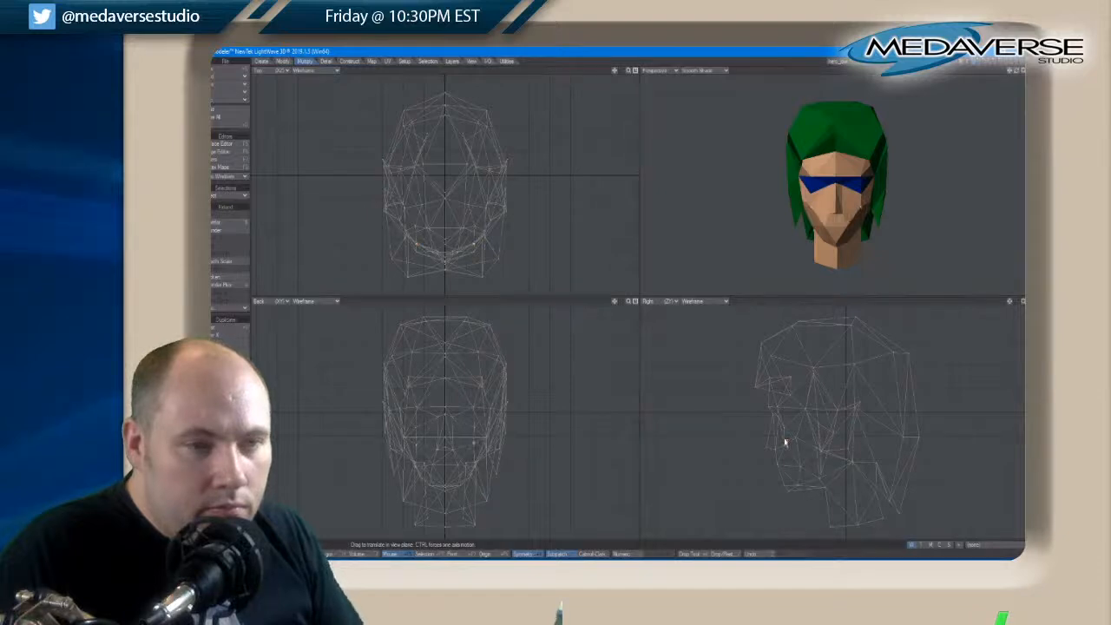
{"action": "key", "text": "space"}
{"action": "key", "text": "slash"}
Adjust the outer cheek points behind the front cheek pair in the side view, then deselect them
{"action": "left_click", "coordinate": [797, 441]}
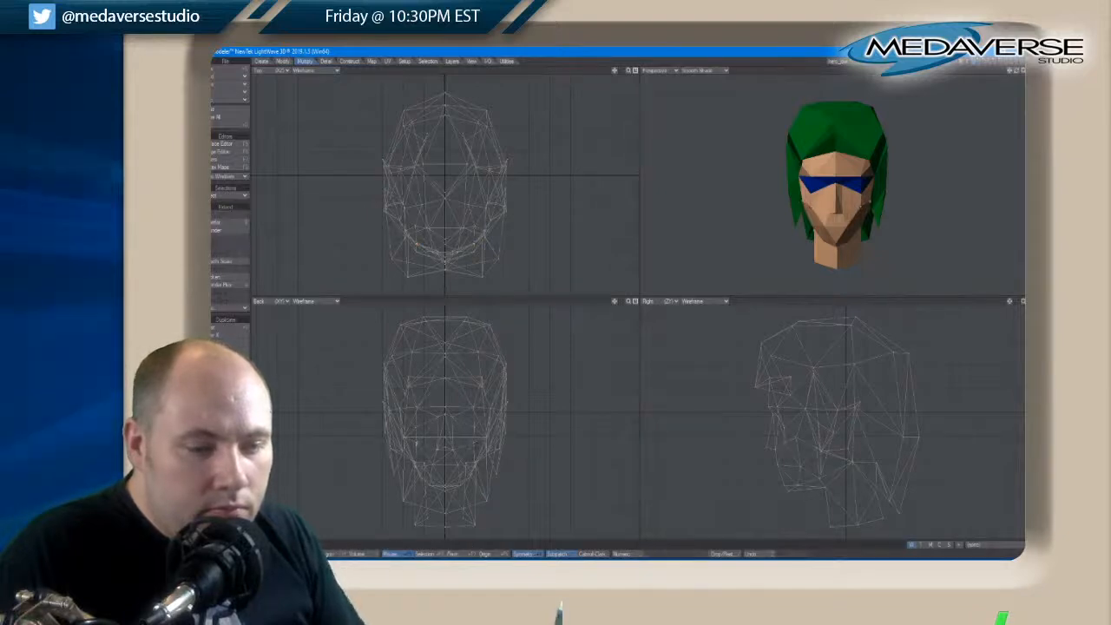
{"action": "key", "text": "t"}
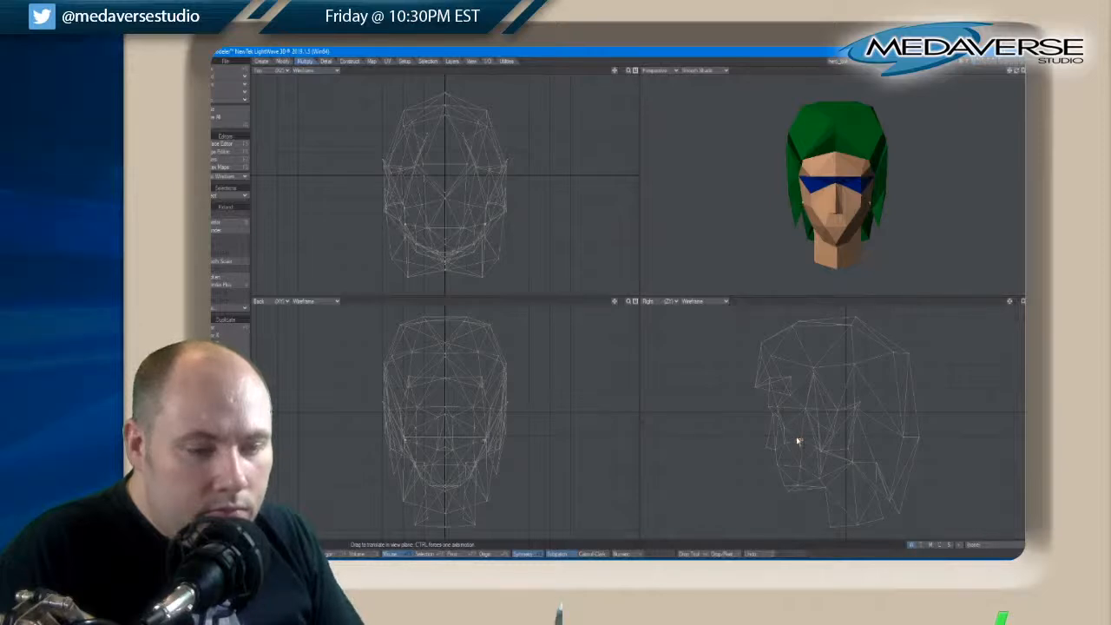
{"action": "left_click_drag", "start_coordinate": [797, 441], "coordinate": [796, 437]}
{"action": "key", "text": "space"}
{"action": "key", "text": "slash"}
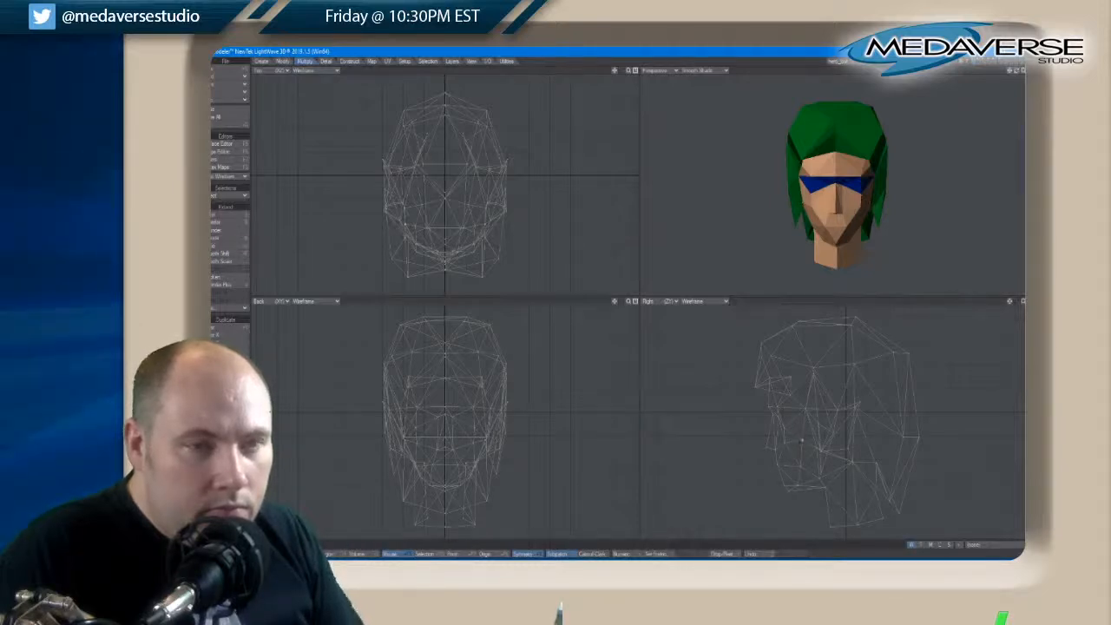
Refine the mouth profile by moving the front pair of mouth points again in the side view
{"action": "left_click_drag", "start_coordinate": [1017, 73], "coordinate": [1020, 76]}
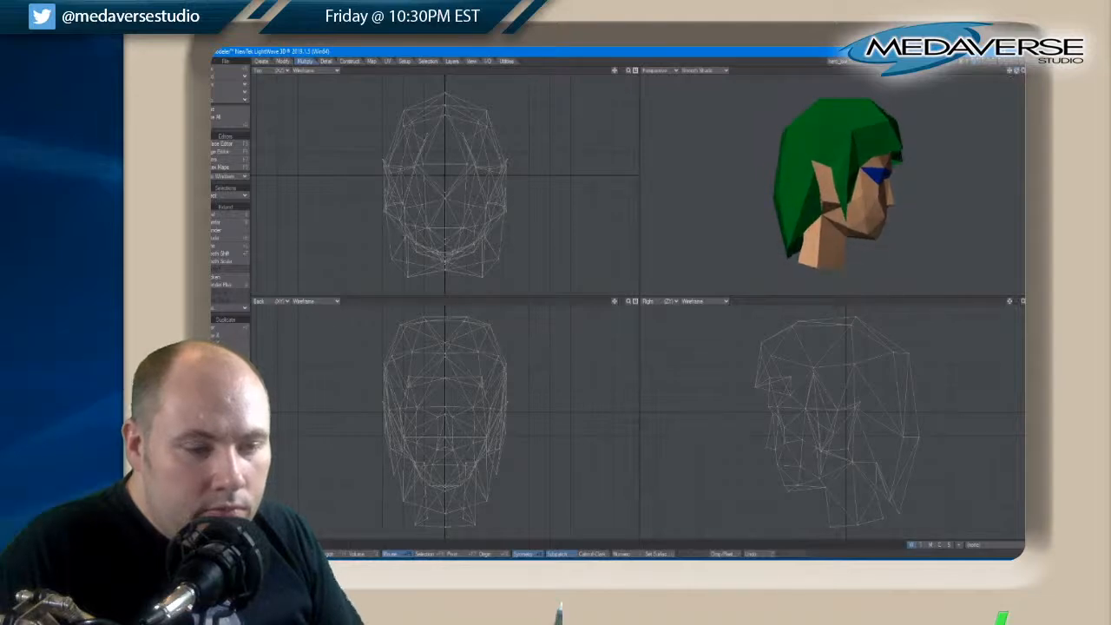
{"action": "left_click", "coordinate": [777, 467]}
{"action": "key", "text": "t"}
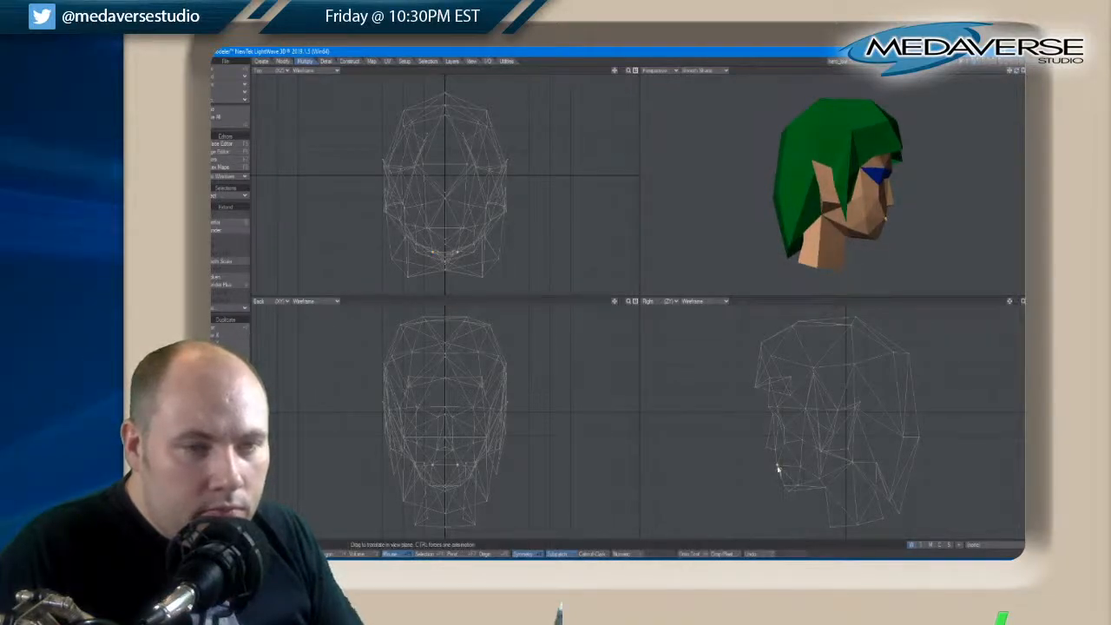
{"action": "key", "text": "space"}
{"action": "key", "text": "slash"}
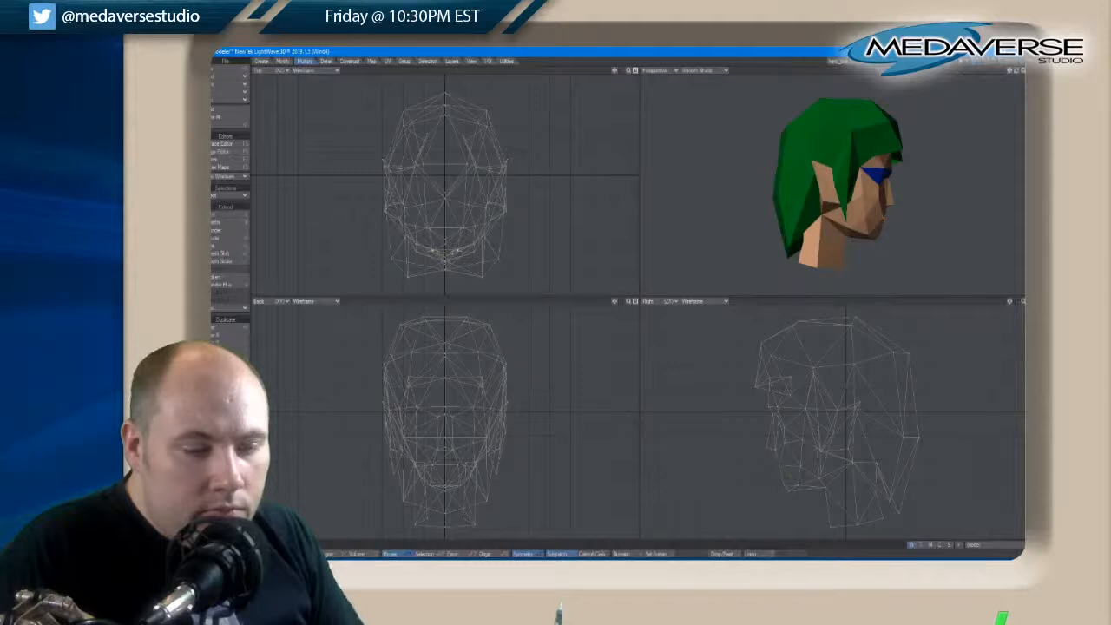
Reshape the nose profile by repositioning the nose tip point in the side view
{"action": "left_click_drag", "start_coordinate": [1018, 71], "coordinate": [1020, 75]}
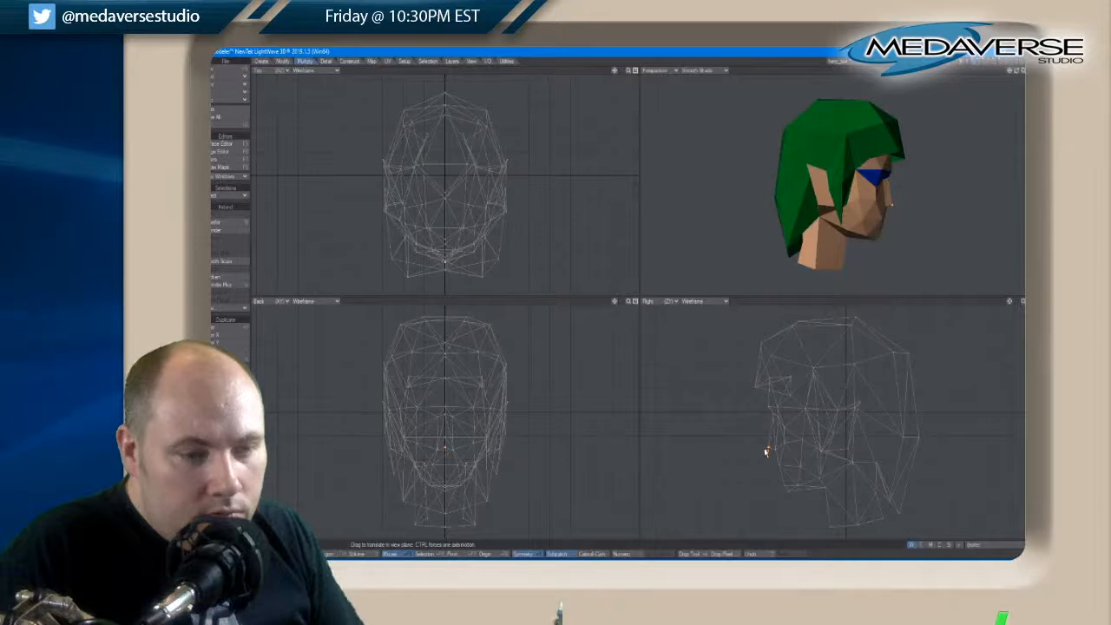
{"action": "left_click_drag", "start_coordinate": [766, 452], "coordinate": [766, 452]}
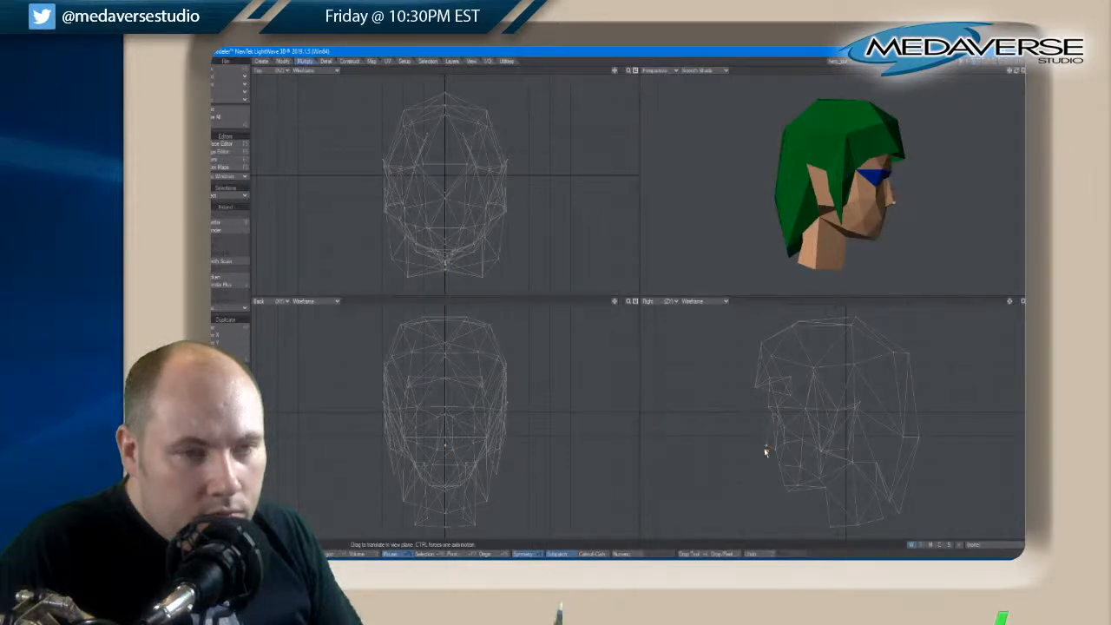
{"action": "key", "text": "space"}
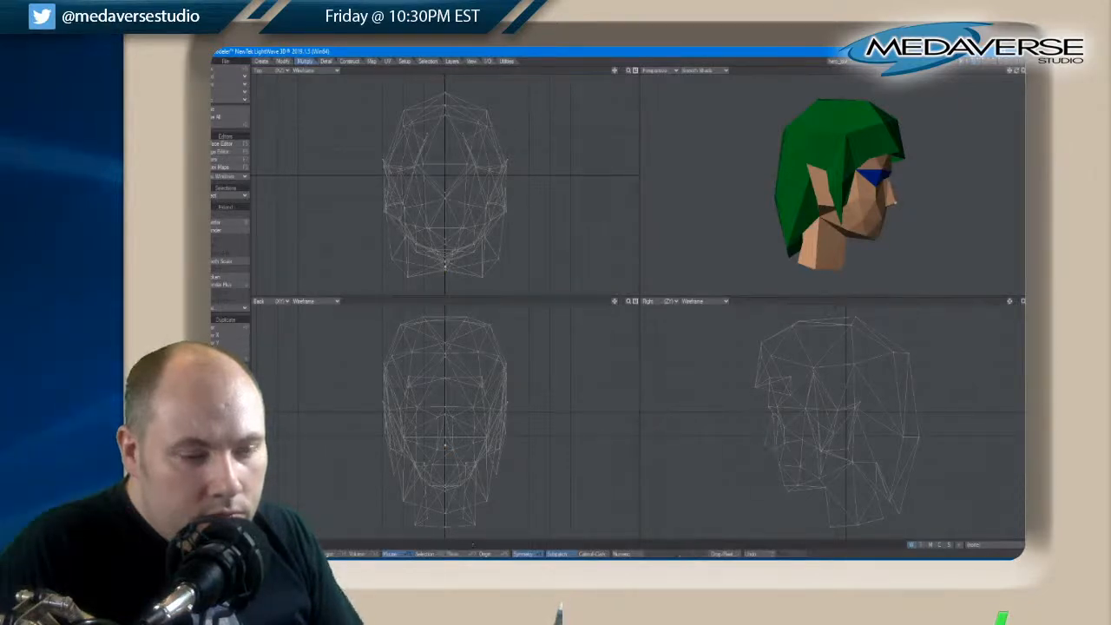
{"action": "key", "text": "space"}
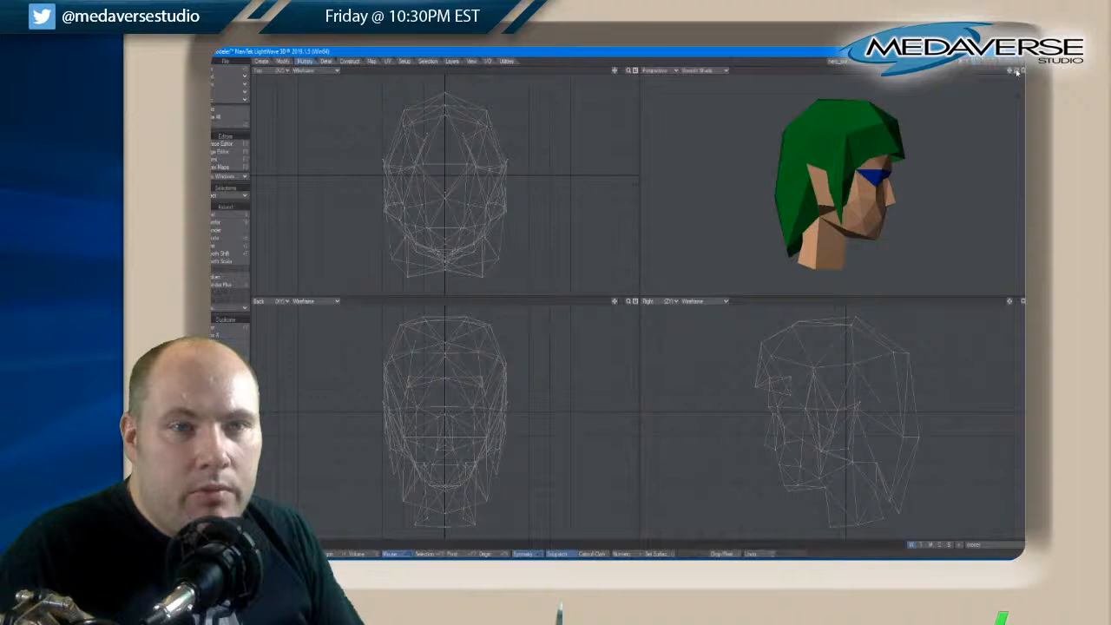
{"action": "left_click_drag", "start_coordinate": [1017, 73], "coordinate": [1018, 72]}
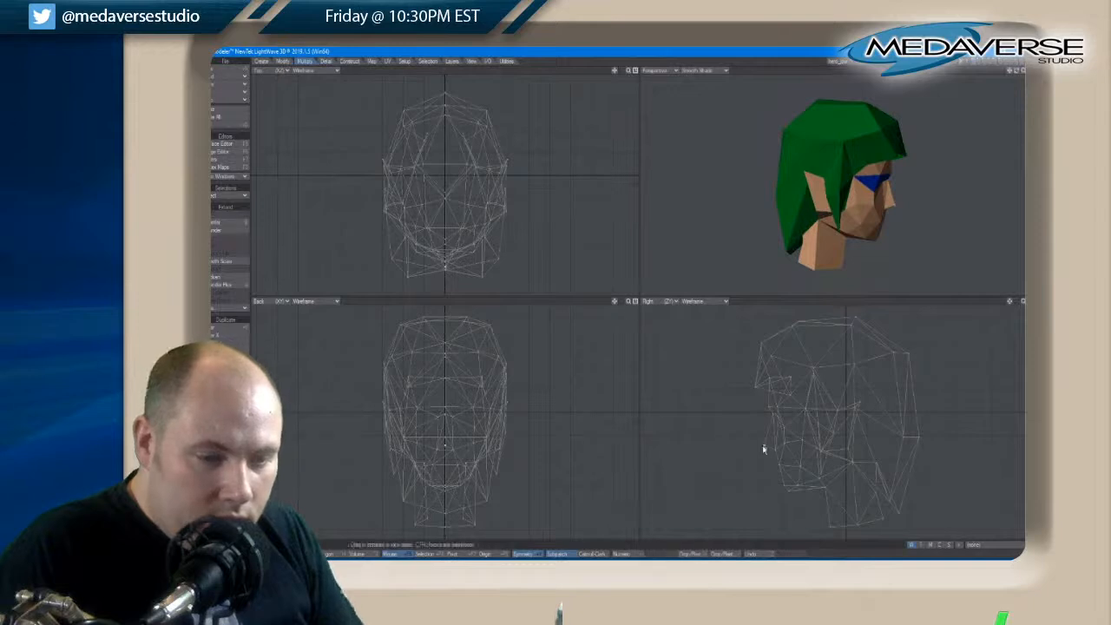
{"action": "left_click_drag", "start_coordinate": [763, 449], "coordinate": [766, 449]}
{"action": "key", "text": "space"}
{"action": "key", "text": "space"}
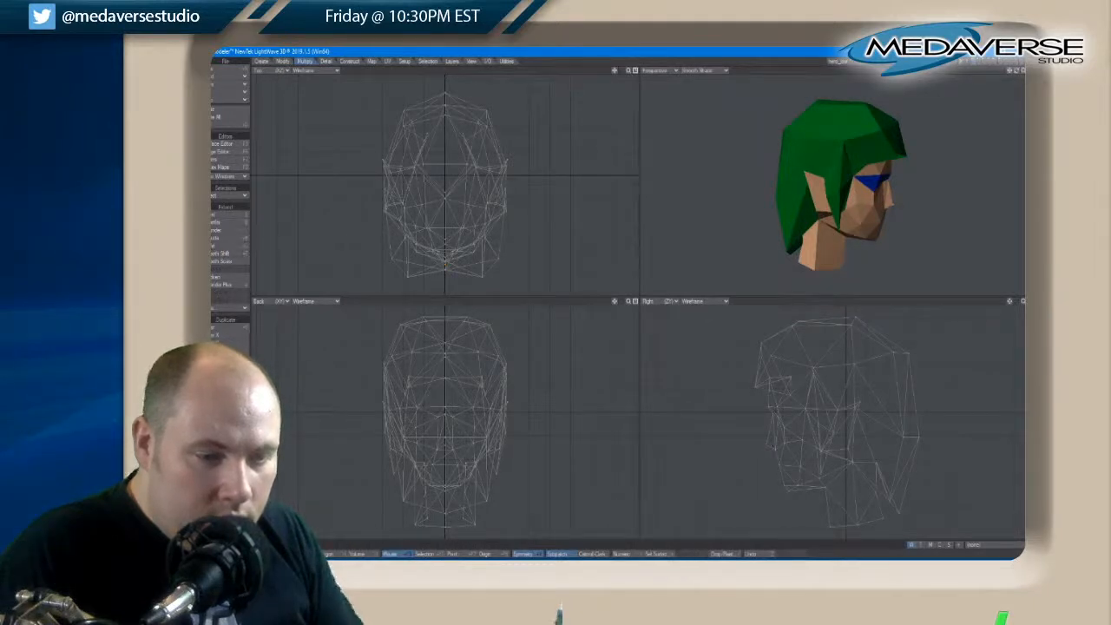
{"action": "key", "text": "space"}
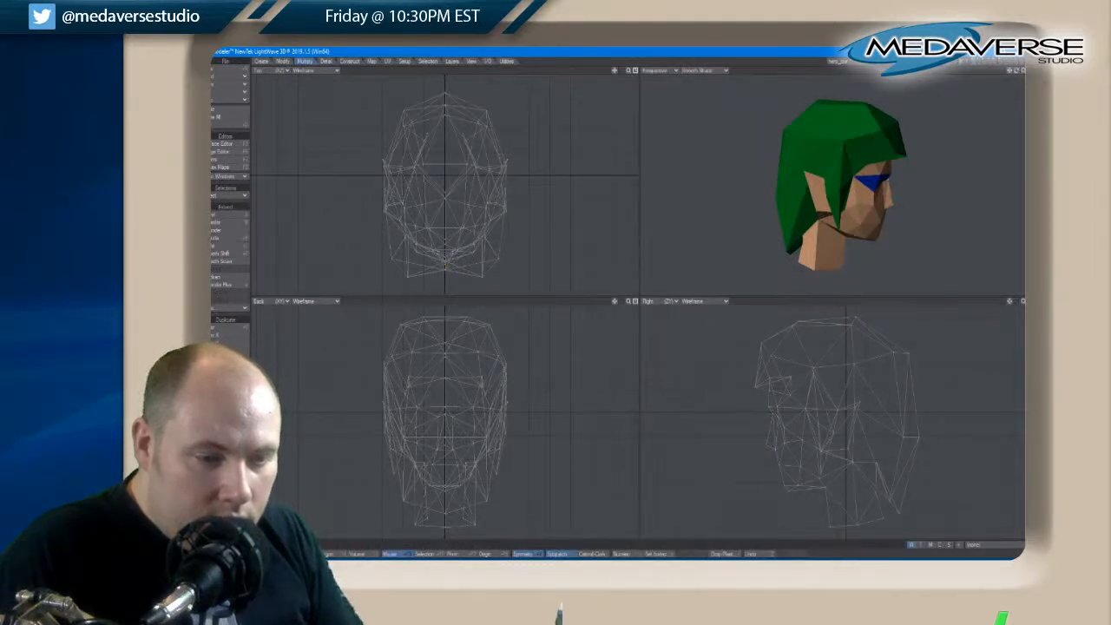
Reposition the centre point on the nose bridge in the side view
{"action": "key", "text": "t"}
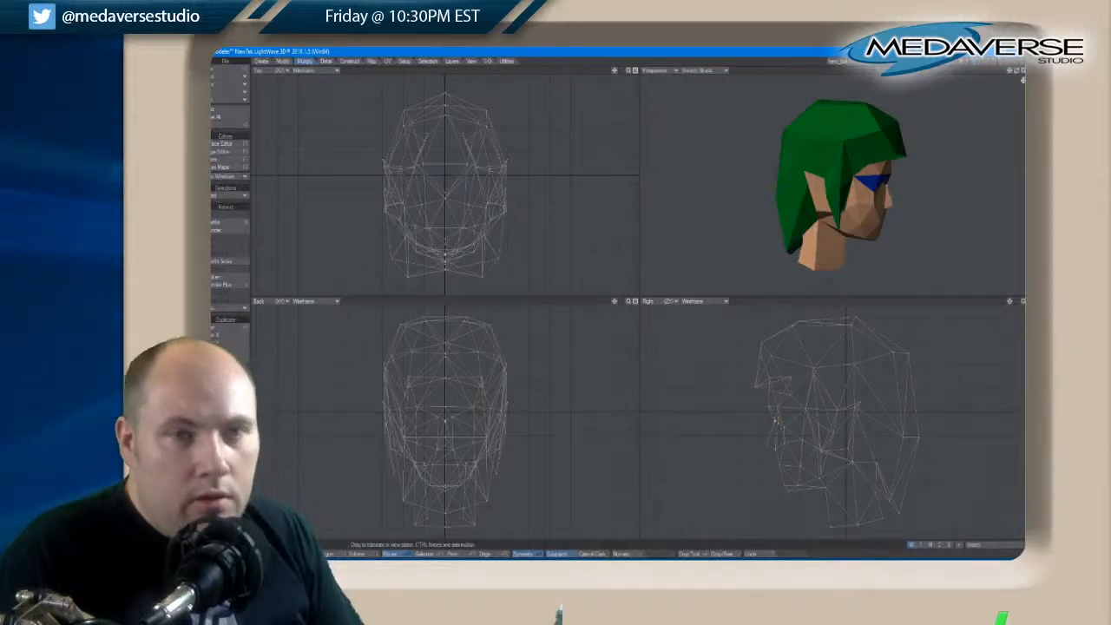
{"action": "left_click_drag", "start_coordinate": [1016, 71], "coordinate": [1015, 73]}
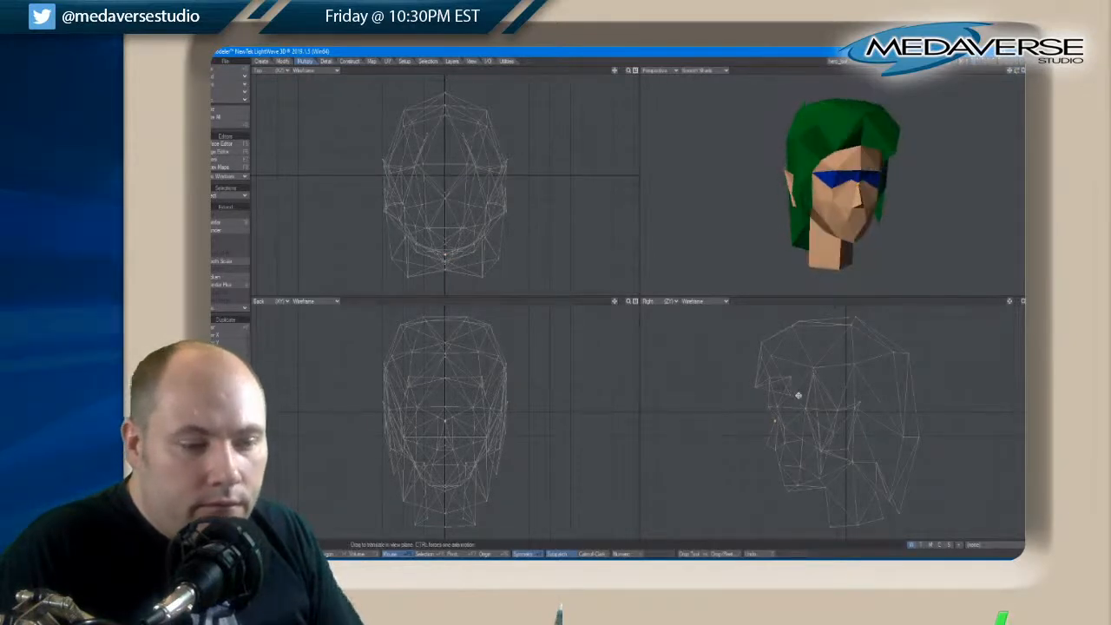
{"action": "left_click", "coordinate": [775, 417]}
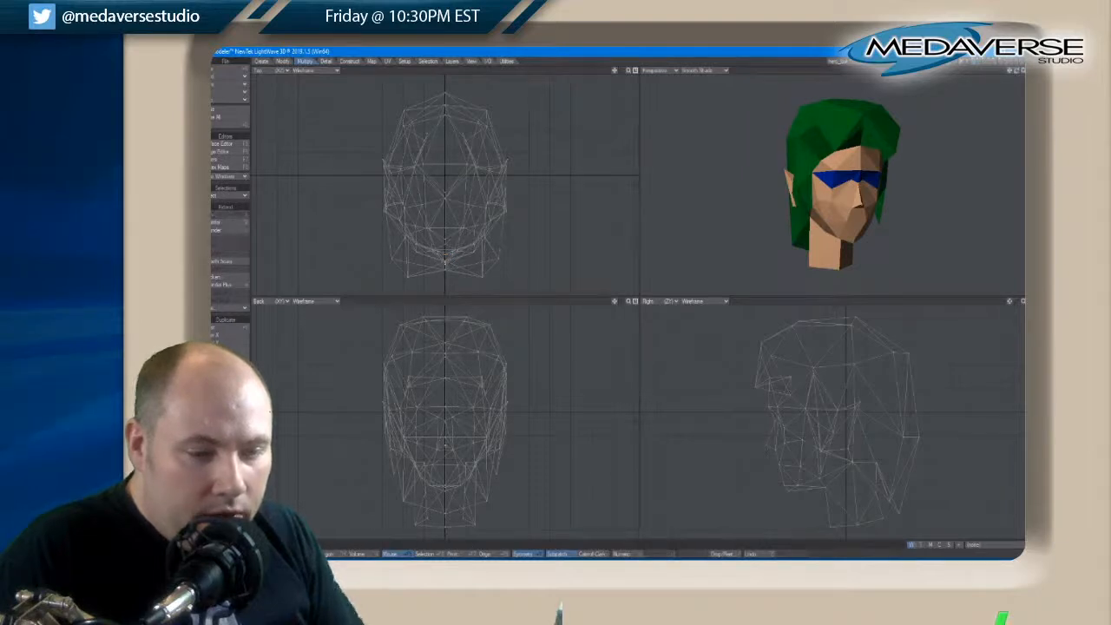
Adjust the nose tip point and the symmetrical pair of points flanking the nose bridge
{"action": "key", "text": "t"}
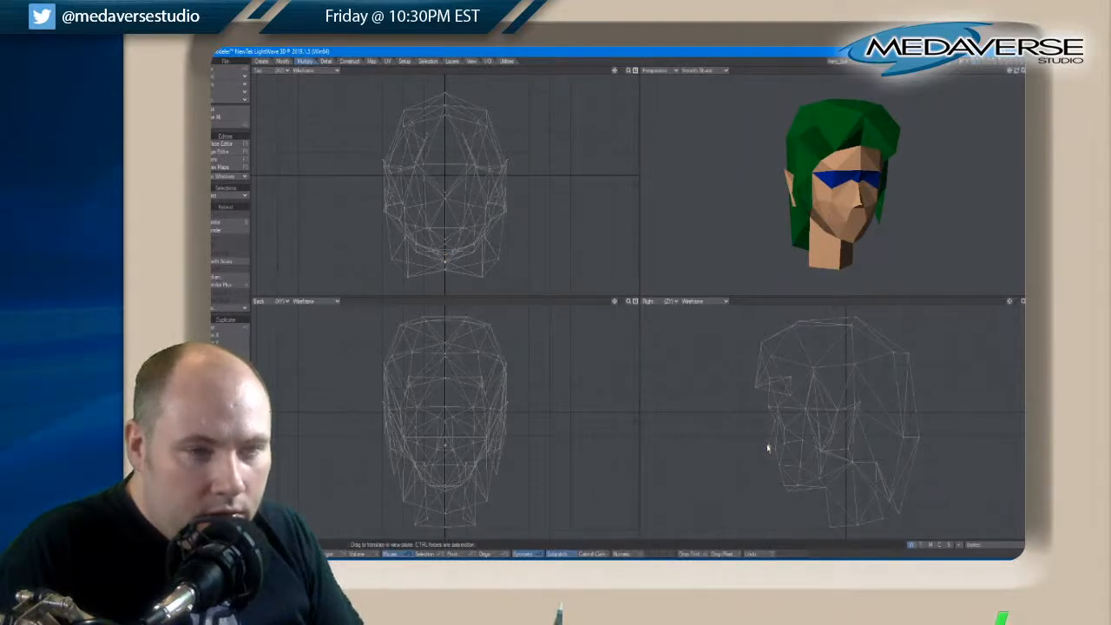
{"action": "key", "text": "slash"}
{"action": "key", "text": "t"}
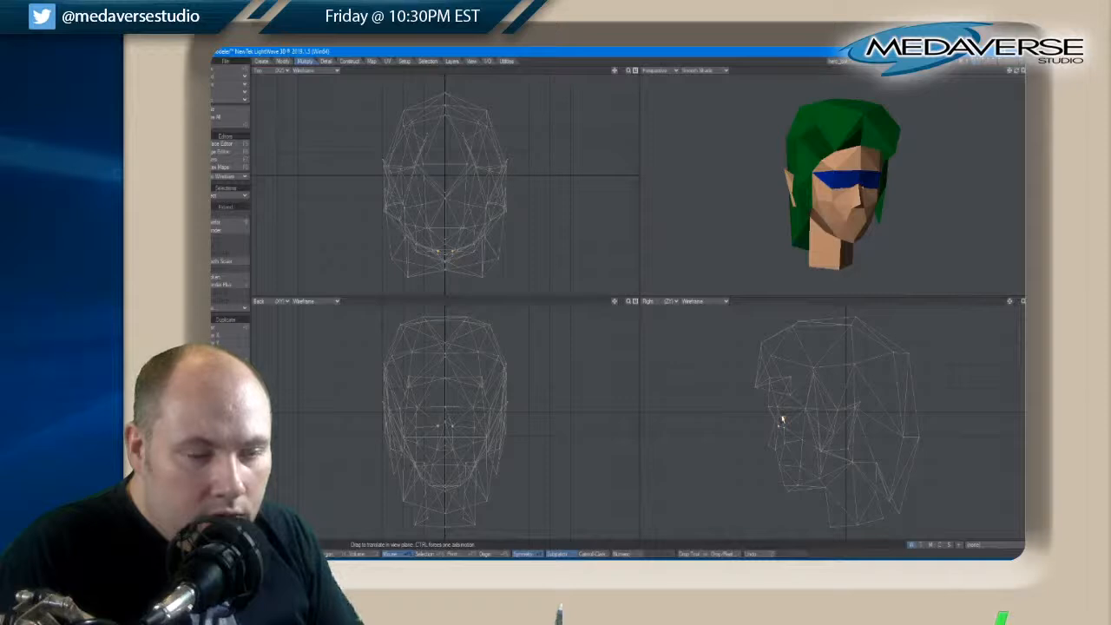
{"action": "key", "text": "slash"}
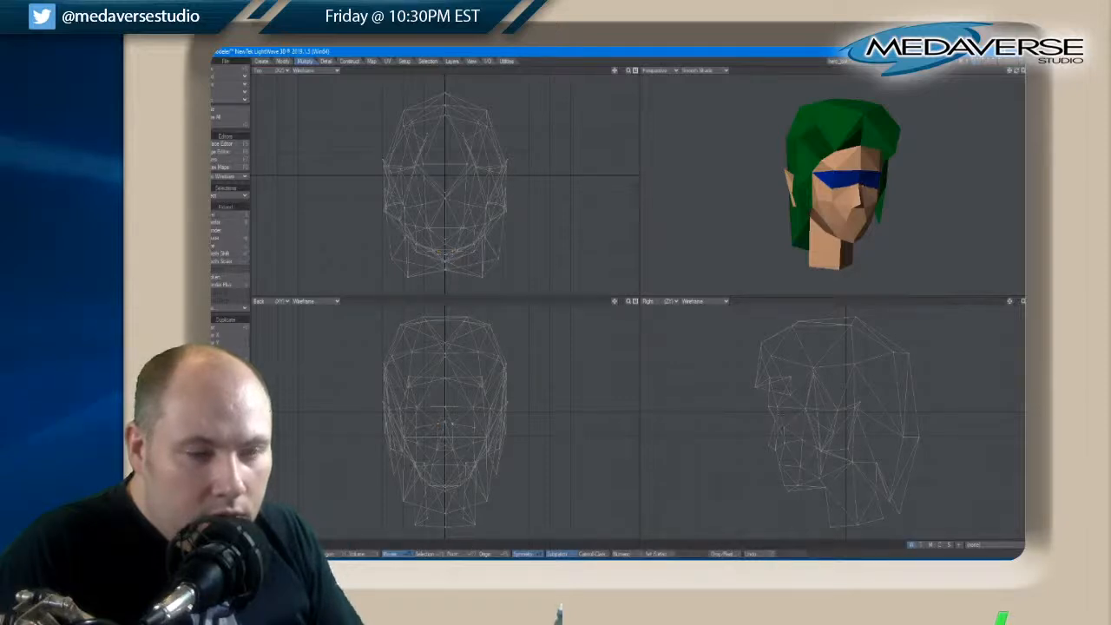
{"action": "left_click_drag", "start_coordinate": [1015, 72], "coordinate": [1018, 75]}
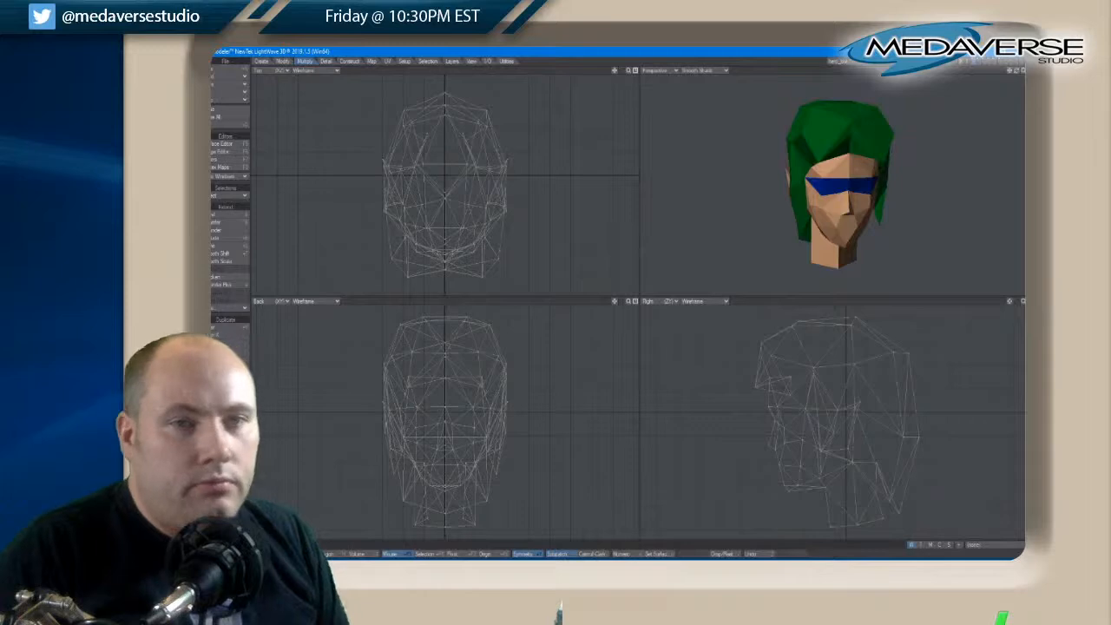
{"action": "left_click_drag", "start_coordinate": [1016, 73], "coordinate": [1016, 73]}
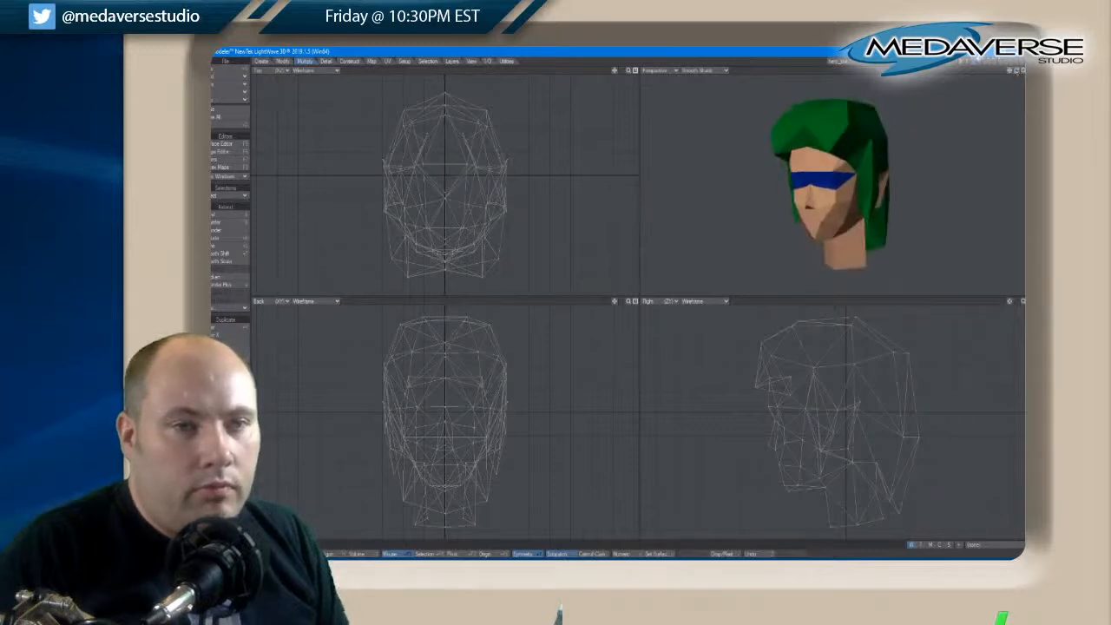
Inspect the alternative detailed hair layer, together with the head and torso and on its own
{"action": "left_click", "coordinate": [980, 61], "text": "shift"}
{"action": "left_click", "coordinate": [990, 63], "text": "shift"}
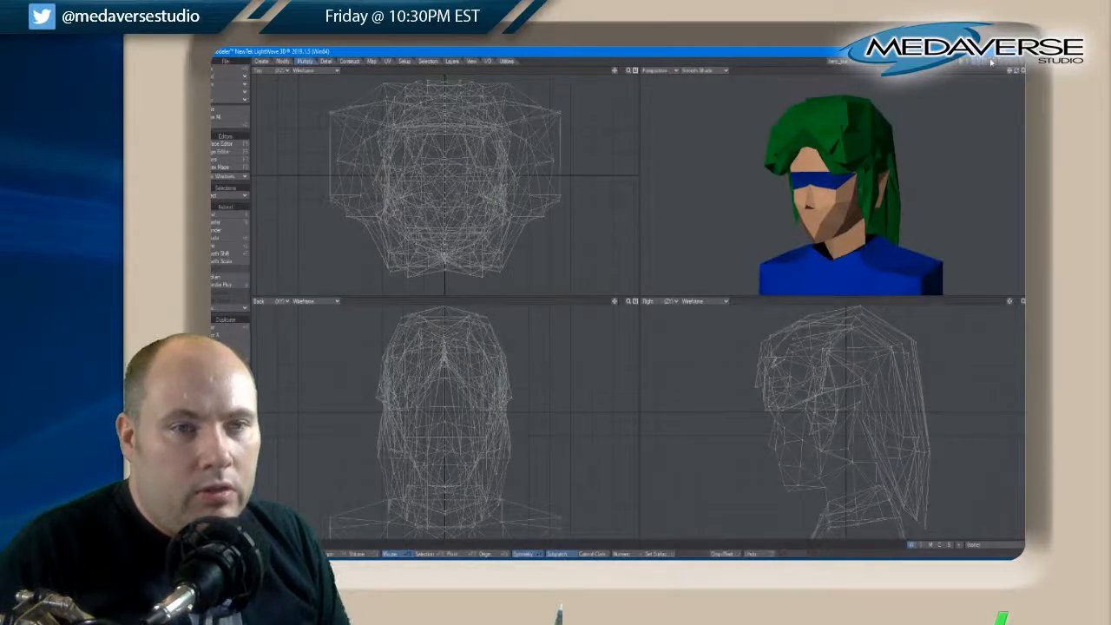
{"action": "left_click", "coordinate": [977, 61], "text": "shift"}
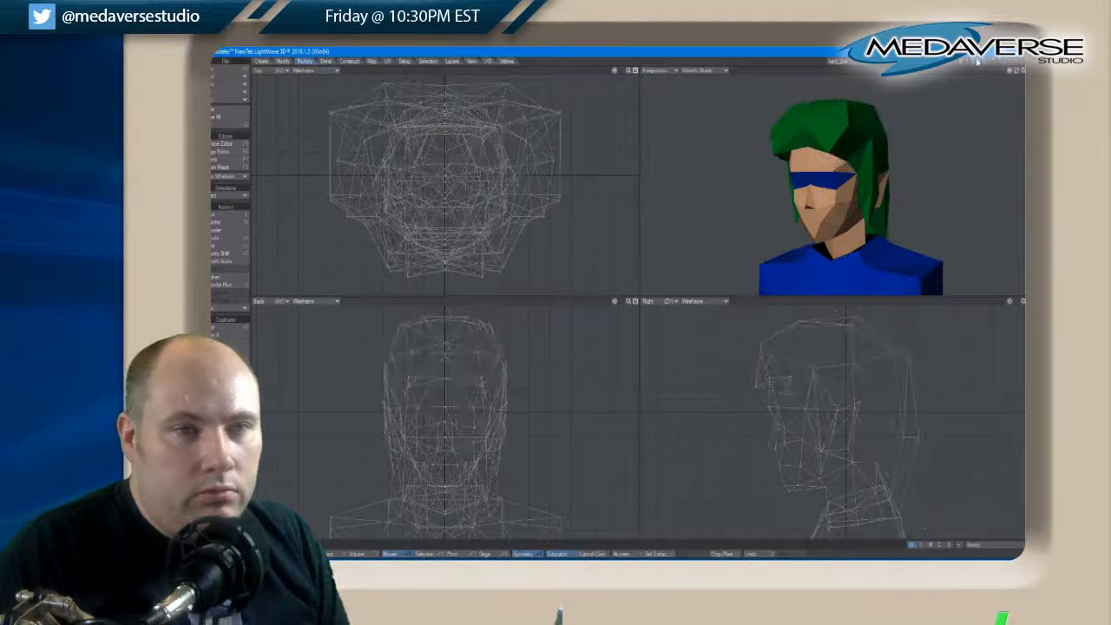
{"action": "left_click", "coordinate": [978, 60]}
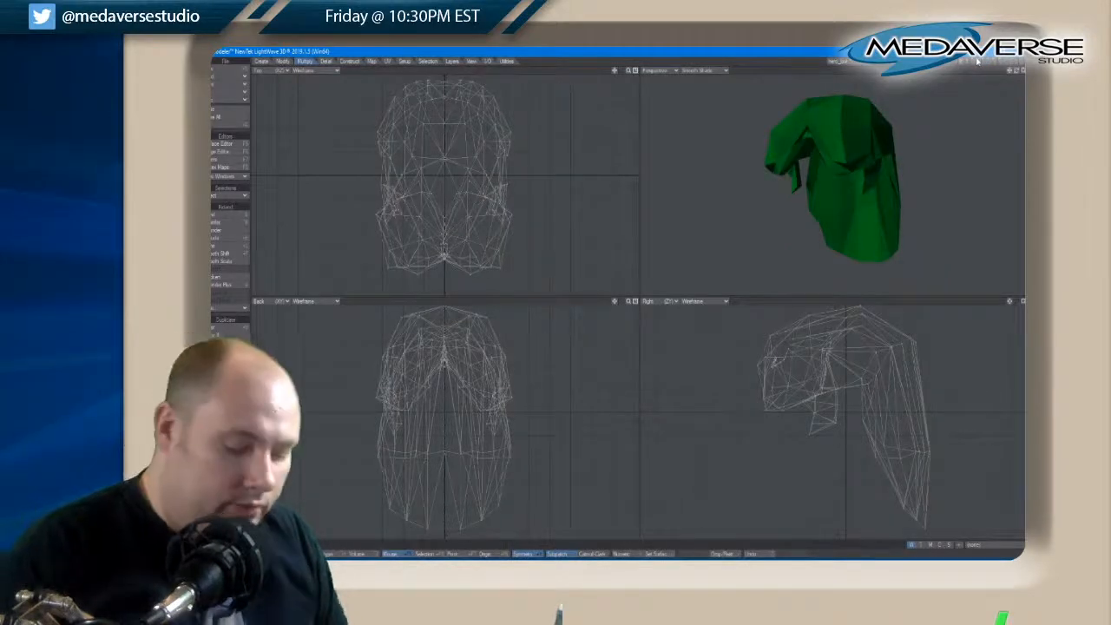
{"action": "left_click", "coordinate": [982, 62]}
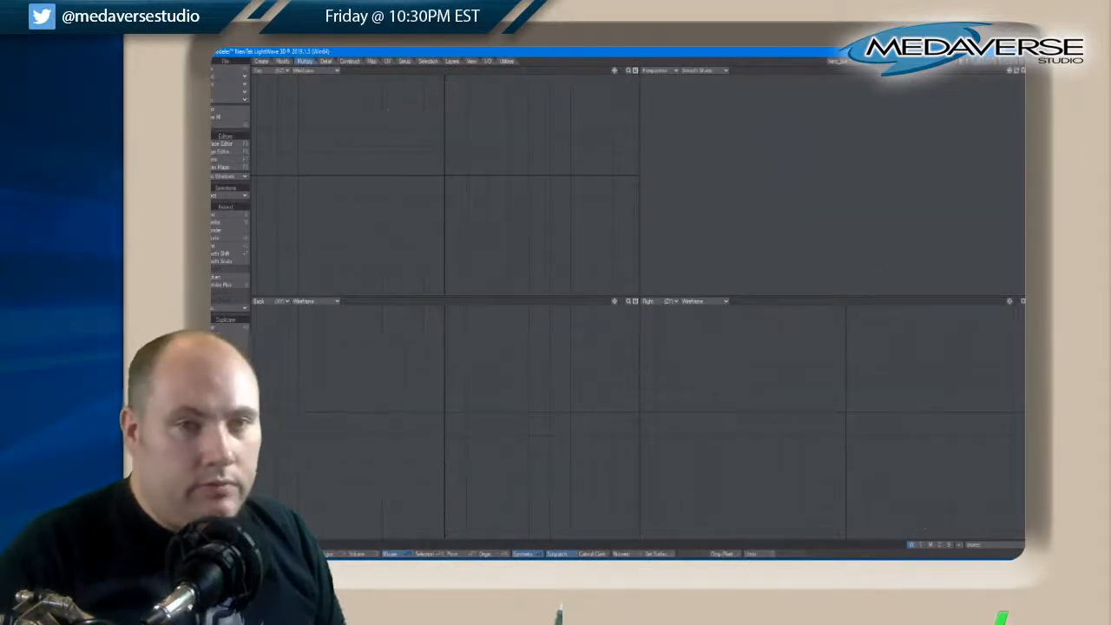
{"action": "left_click", "coordinate": [996, 64]}
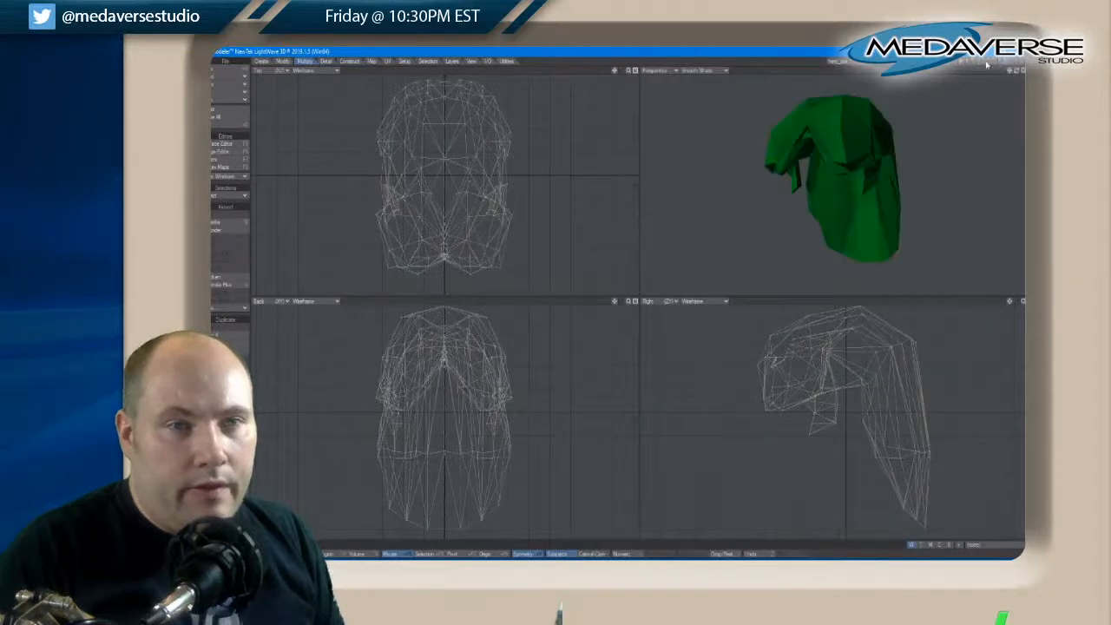
Show the head, torso, arm and leg layers together and fit the full character in all views
{"action": "left_click", "coordinate": [977, 61]}
{"action": "left_click", "coordinate": [974, 62]}
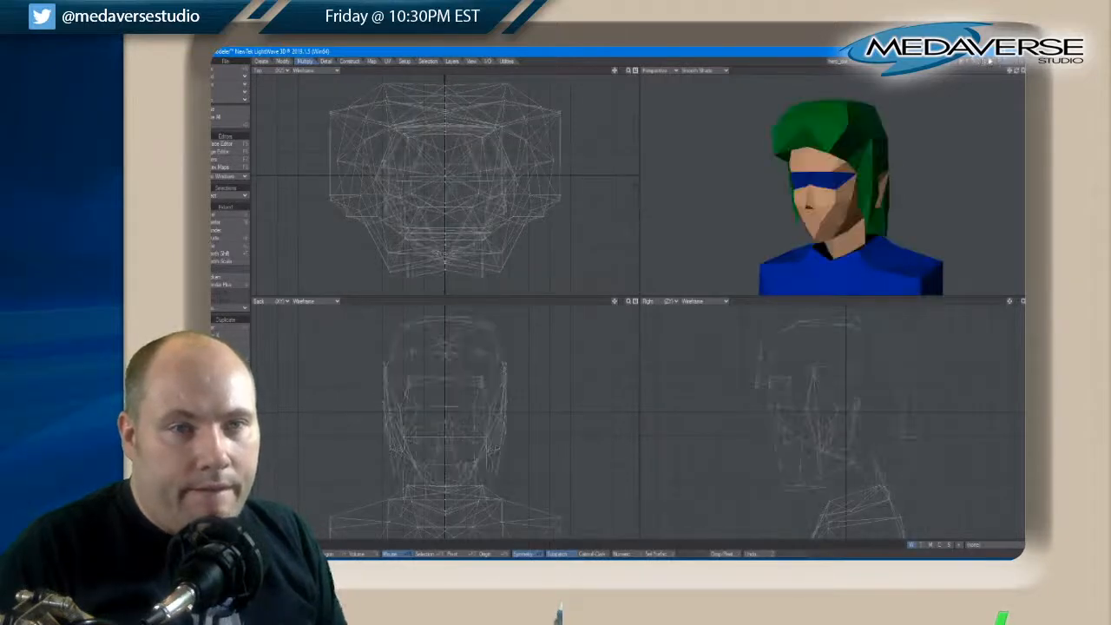
{"action": "left_click", "coordinate": [990, 60]}
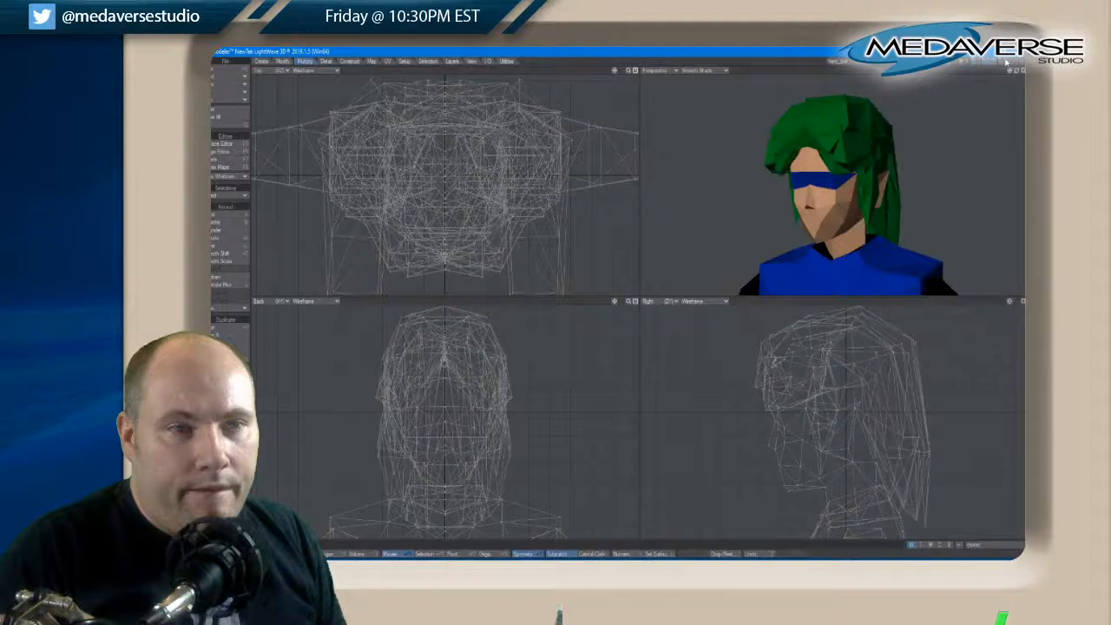
{"action": "left_click", "coordinate": [1007, 62]}
{"action": "left_click_drag", "start_coordinate": [1016, 72], "coordinate": [1018, 71]}
{"action": "key", "text": "a"}
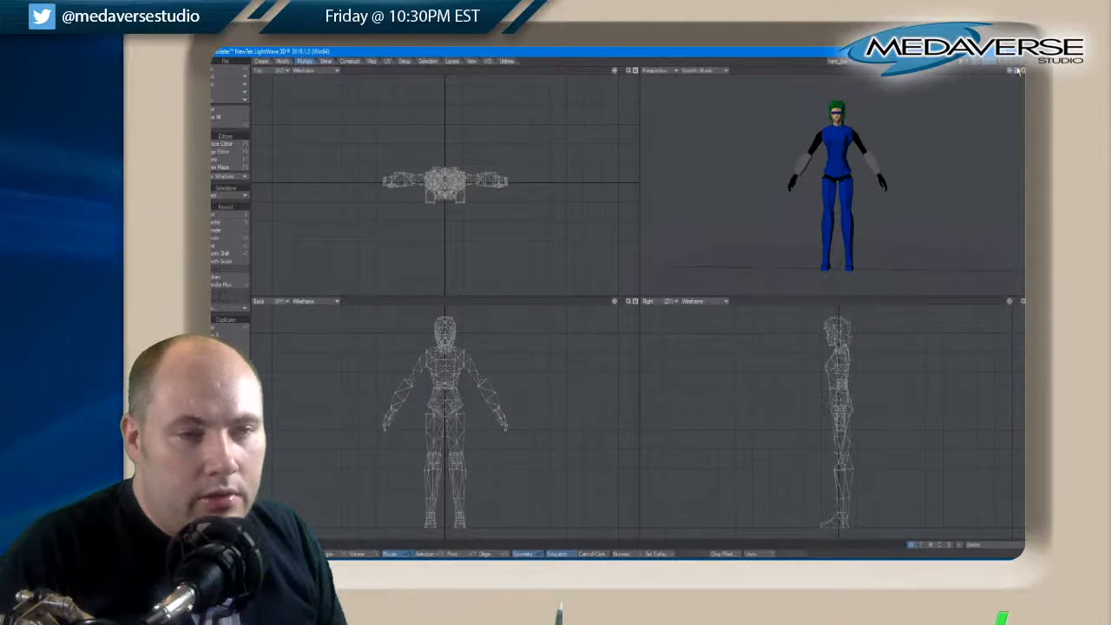
{"action": "left_click_drag", "start_coordinate": [1018, 71], "coordinate": [1018, 71]}
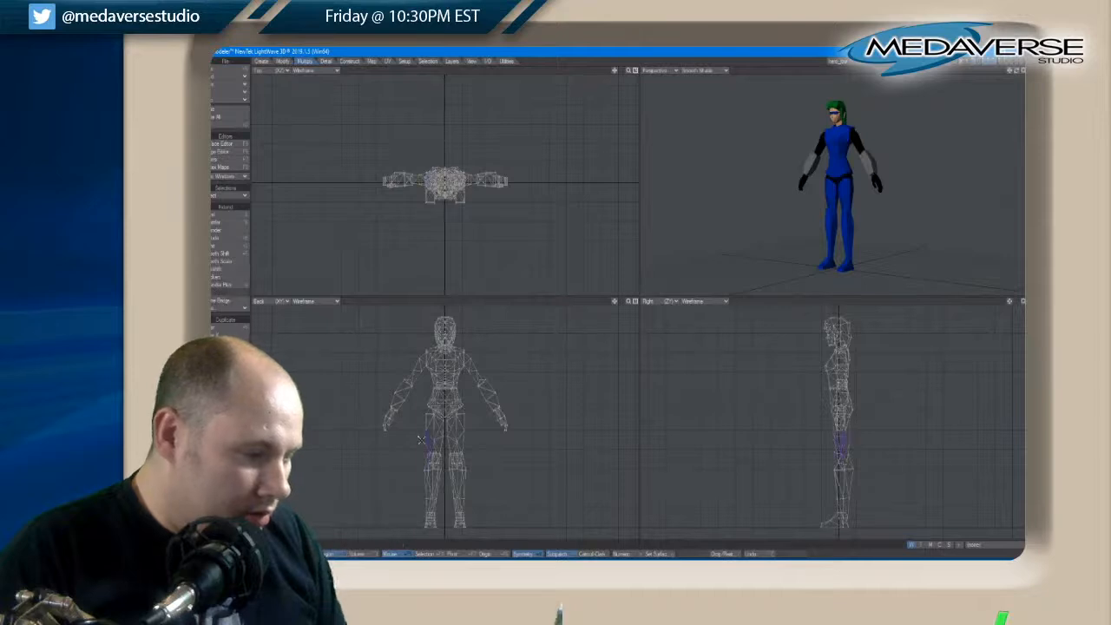
Select the thigh polygons of both legs down to the knees and assign them the black surface
{"action": "left_click_drag", "start_coordinate": [447, 419], "coordinate": [460, 465]}
{"action": "left_click_drag", "start_coordinate": [430, 406], "coordinate": [471, 438]}
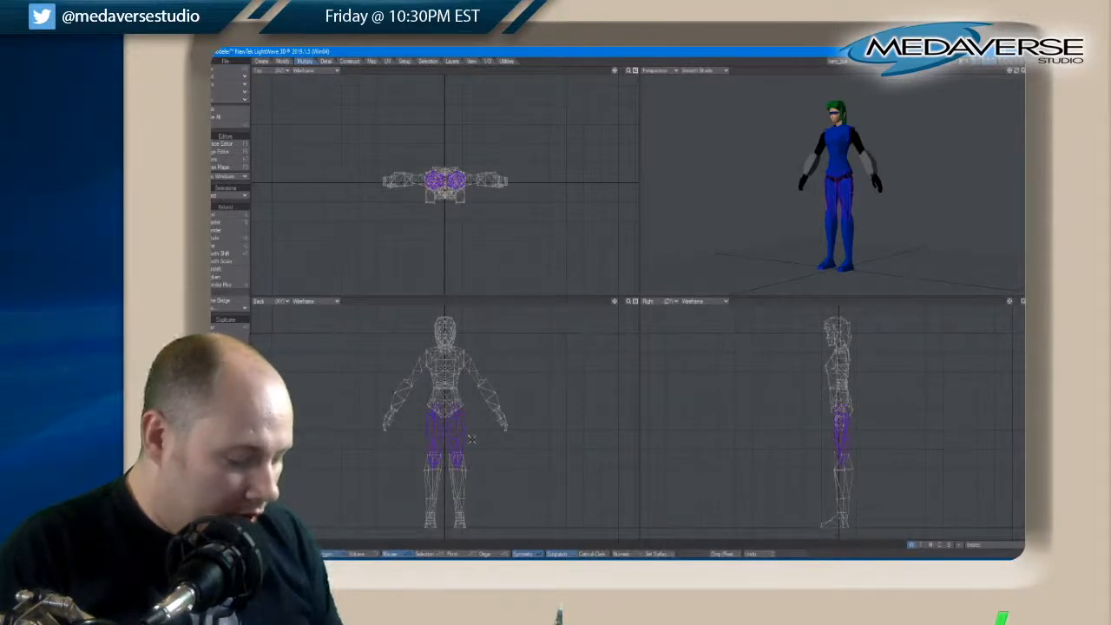
{"action": "key", "text": "q"}
{"action": "left_click", "coordinate": [604, 189]}
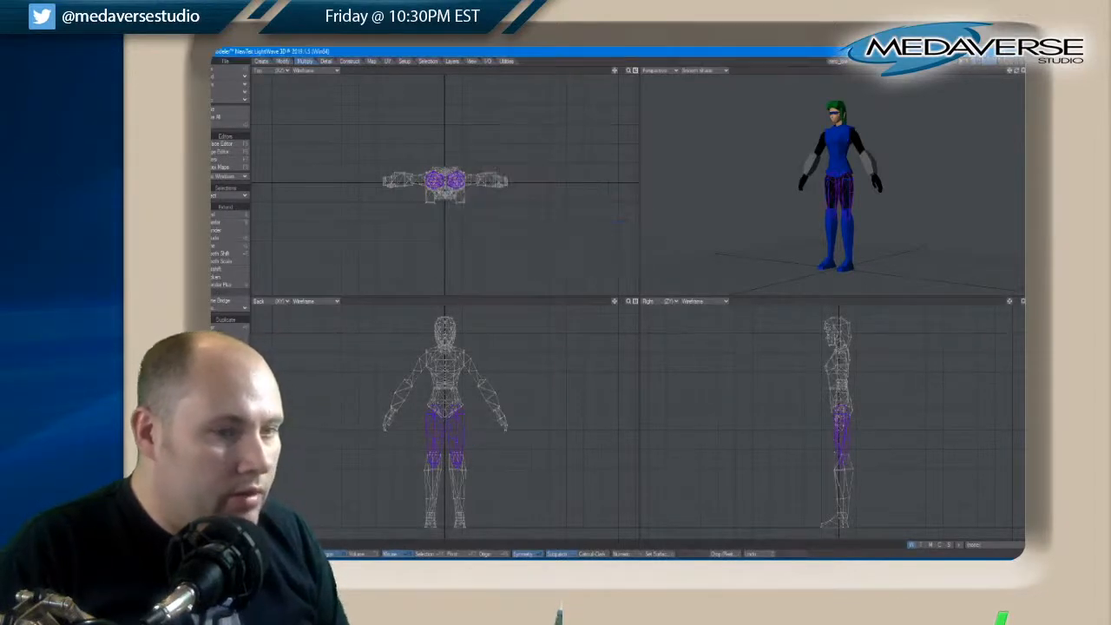
{"action": "left_click", "coordinate": [693, 204]}
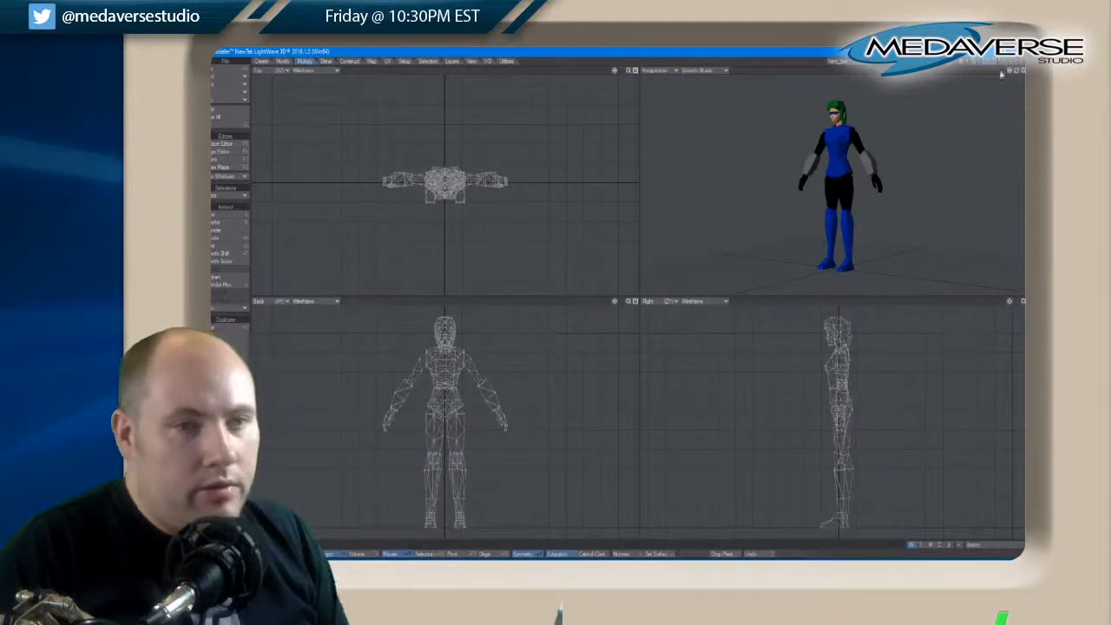
Examine the whole character with its black thighs from several angles in a maximized perspective view
{"action": "left_click_drag", "start_coordinate": [1016, 71], "coordinate": [1020, 74]}
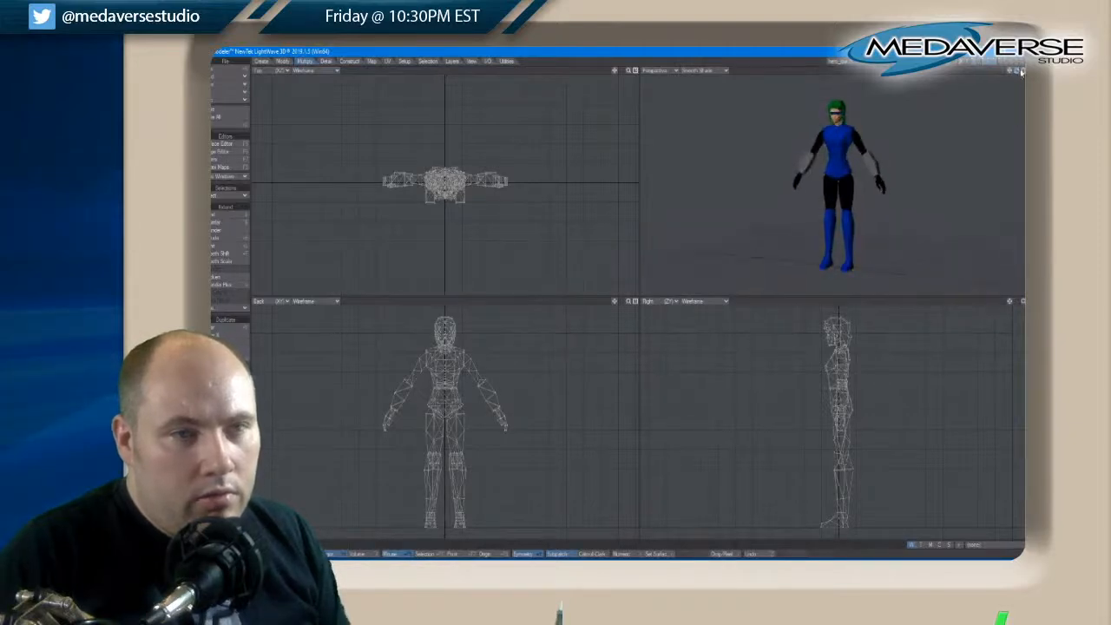
{"action": "left_click", "coordinate": [1022, 71]}
{"action": "key", "text": "a"}
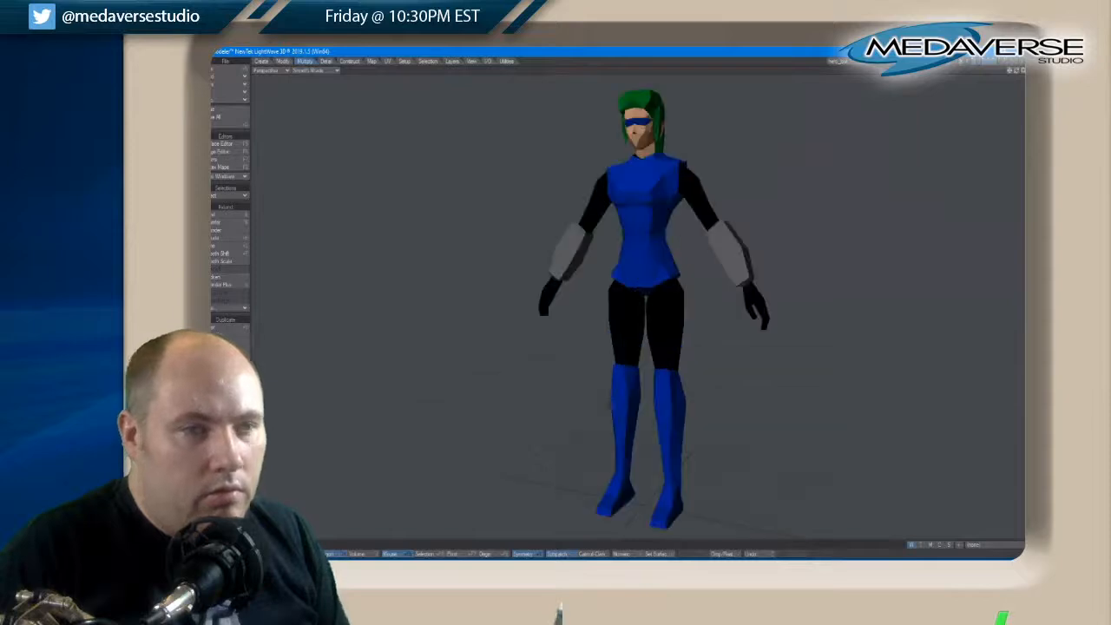
{"action": "left_click_drag", "start_coordinate": [1017, 72], "coordinate": [1020, 73]}
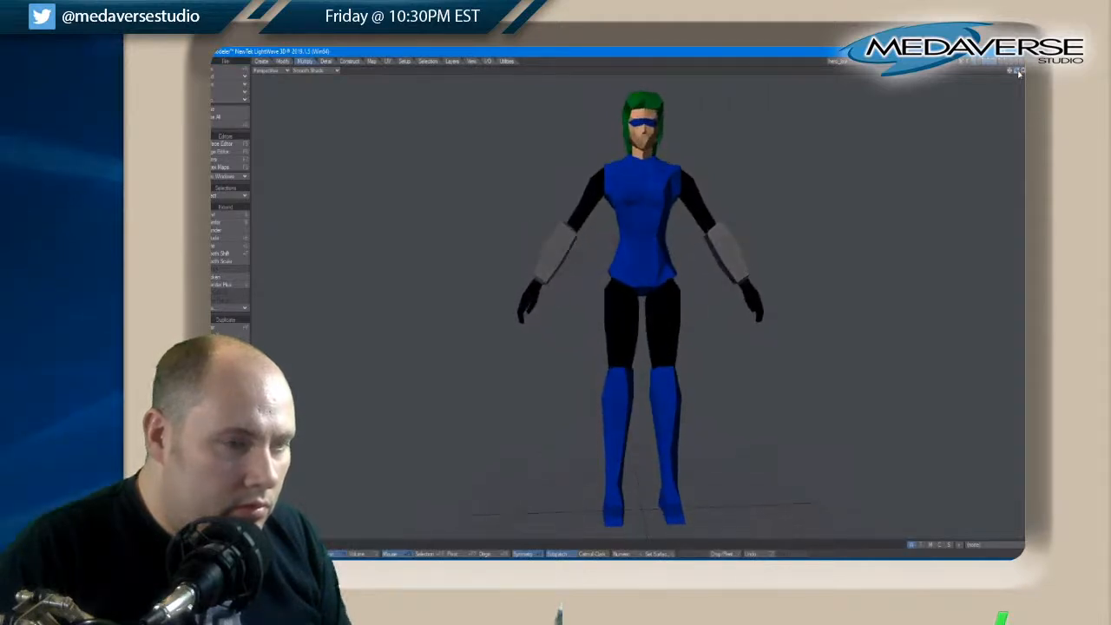
Set the torso as the editable layer in a maximized back view, with the arms and legs as background reference
{"action": "key", "text": "KP_0"}
{"action": "key", "text": "a"}
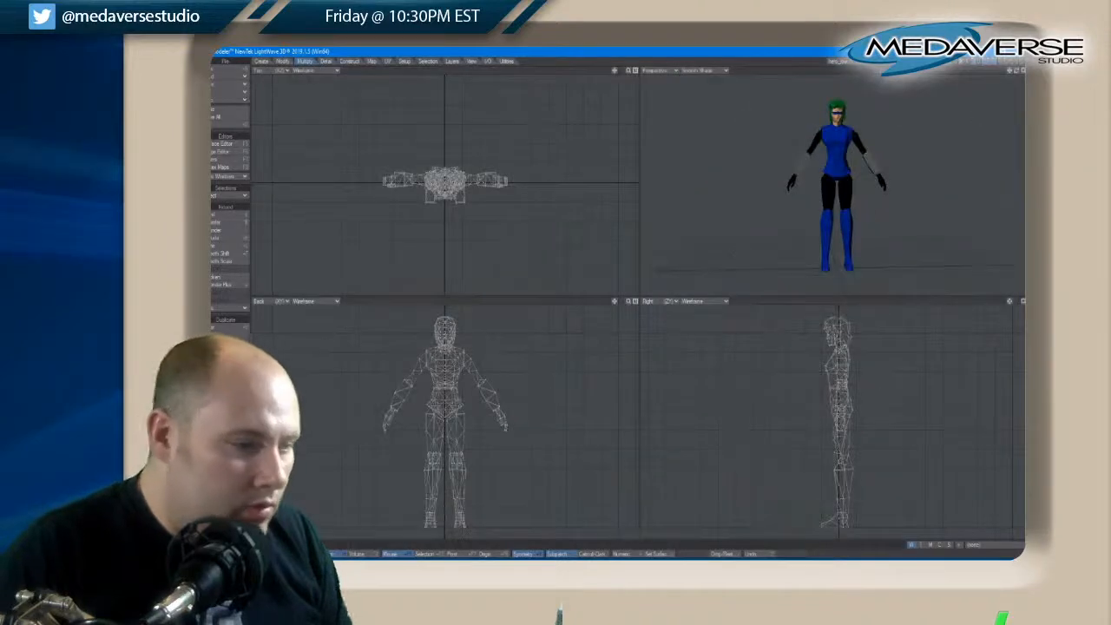
{"action": "left_click", "coordinate": [634, 302]}
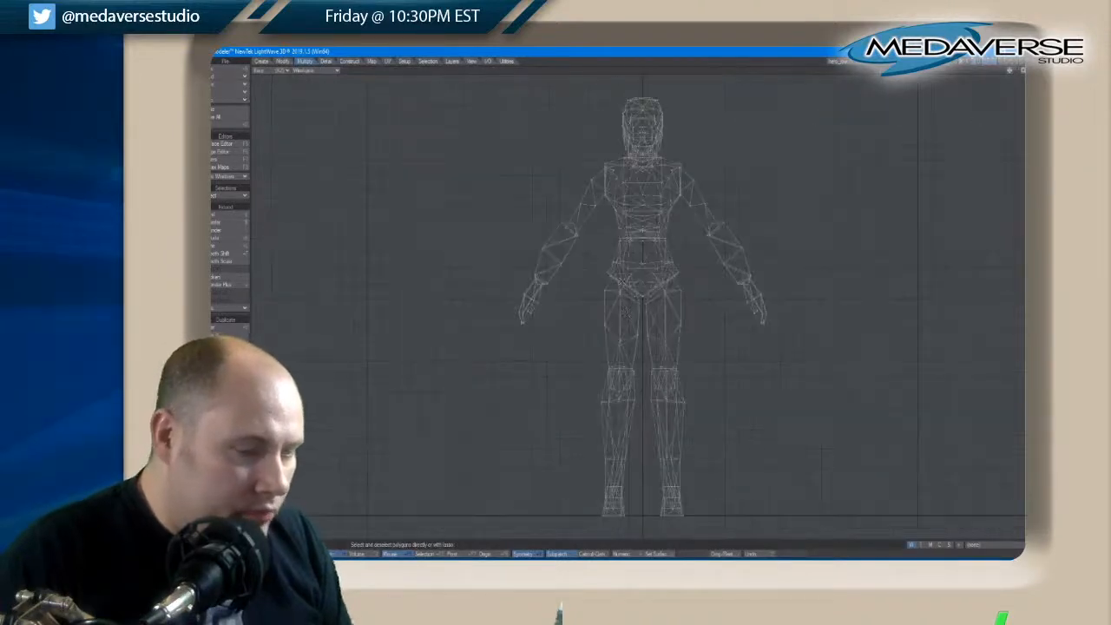
{"action": "scroll", "coordinate": [631, 282], "scroll_direction": "up", "scroll_amount": 3}
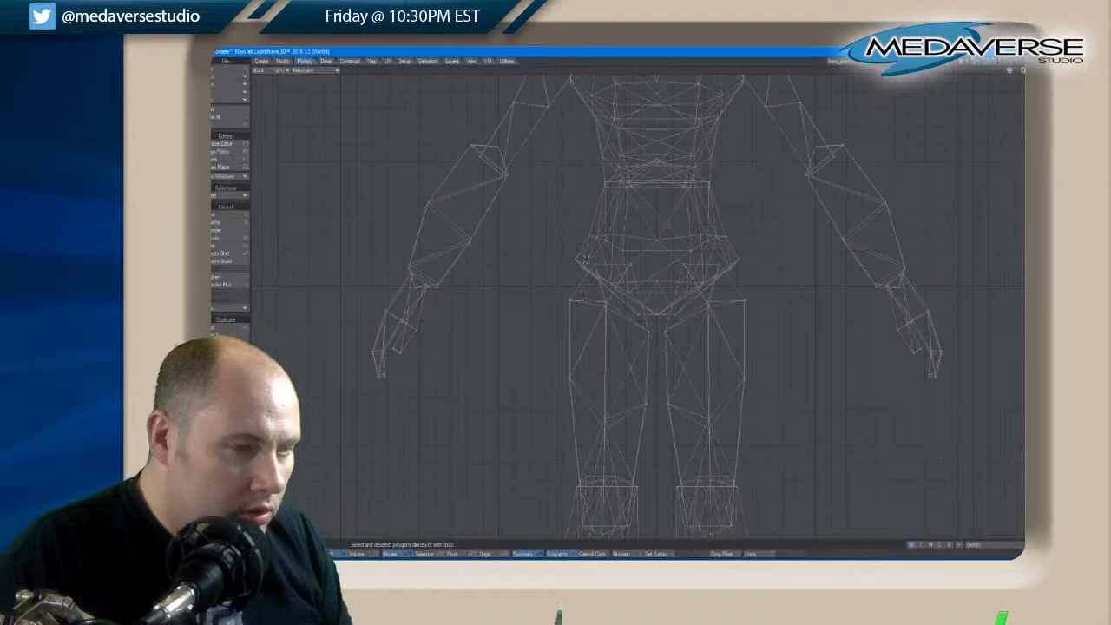
{"action": "left_click", "coordinate": [978, 63]}
{"action": "left_click", "coordinate": [992, 64]}
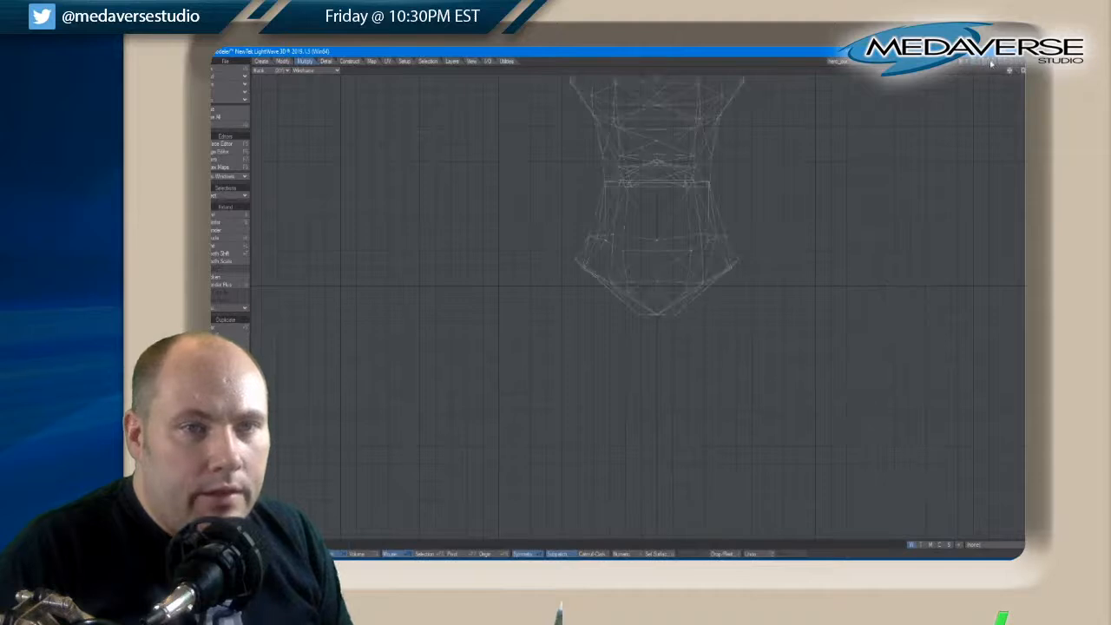
{"action": "left_click", "coordinate": [992, 65]}
{"action": "left_click", "coordinate": [995, 65]}
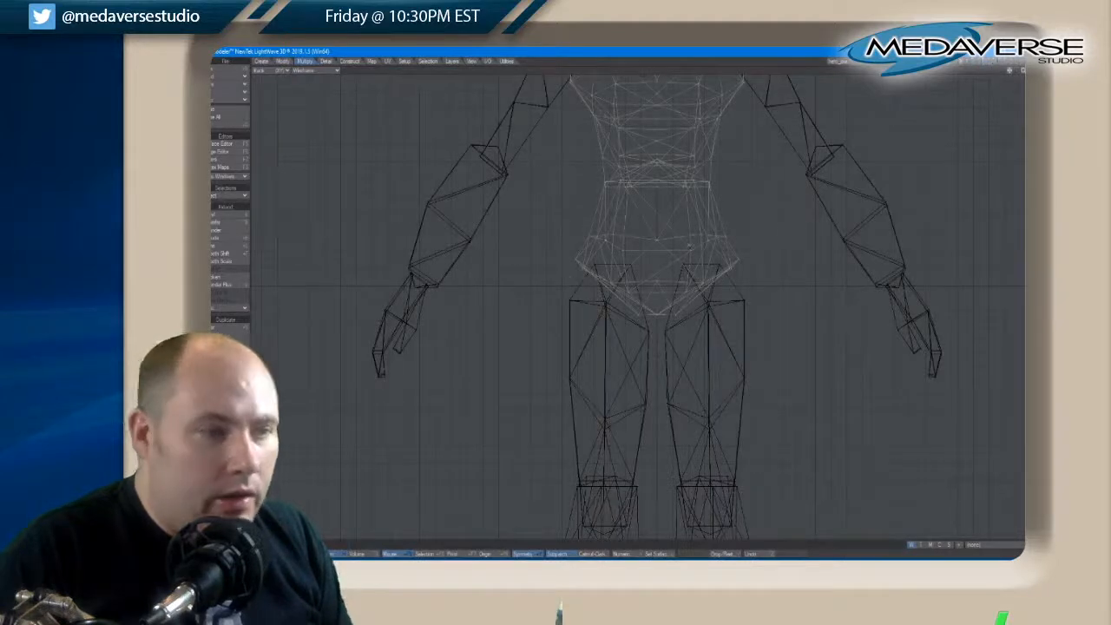
Lower and widen the hip polygons at the torso's base, and realign its middle points with the body's centreline
{"action": "mouse_move", "coordinate": [610, 210]}
{"action": "right_mouse_down"}
{"action": "mouse_move", "coordinate": [757, 276]}
{"action": "mouse_move", "coordinate": [572, 224]}
{"action": "right_mouse_up"}
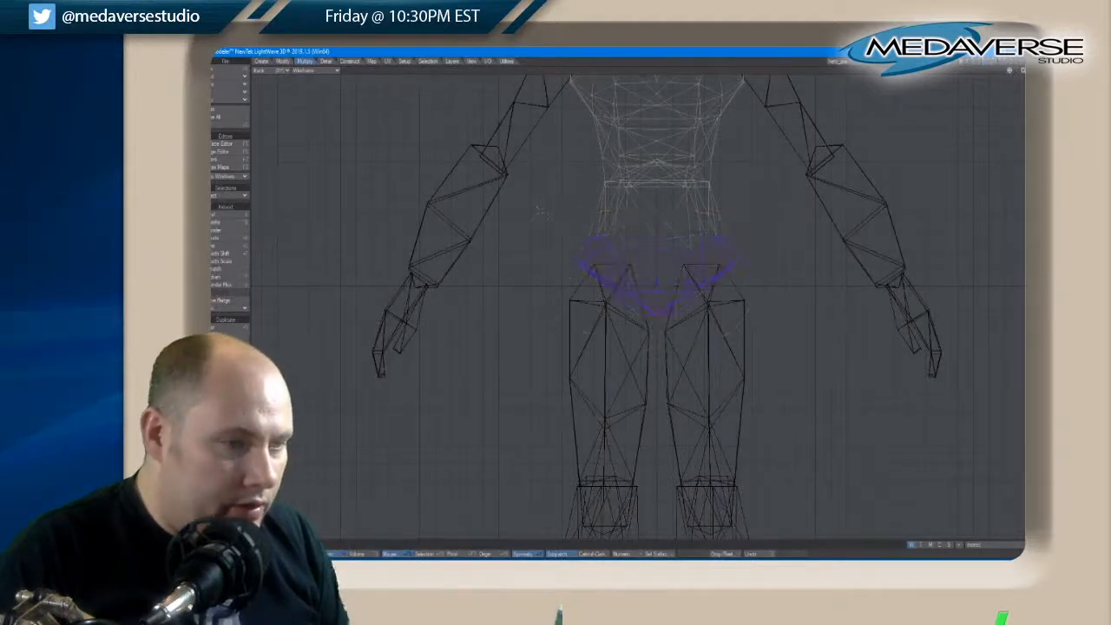
{"action": "key", "text": "t"}
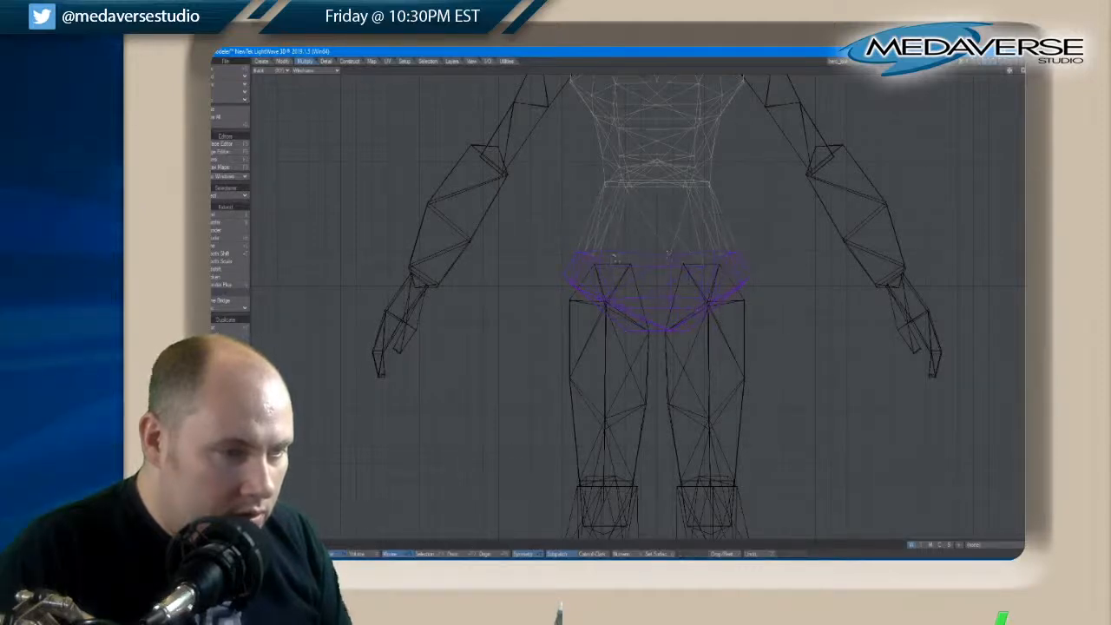
{"action": "key", "text": "space"}
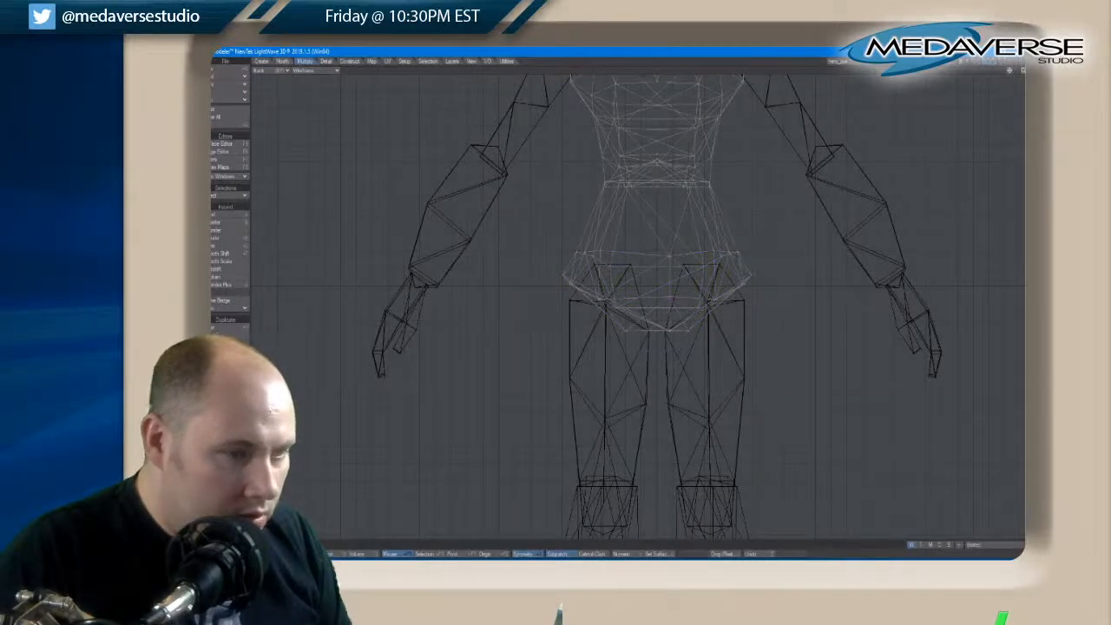
{"action": "key", "text": "space"}
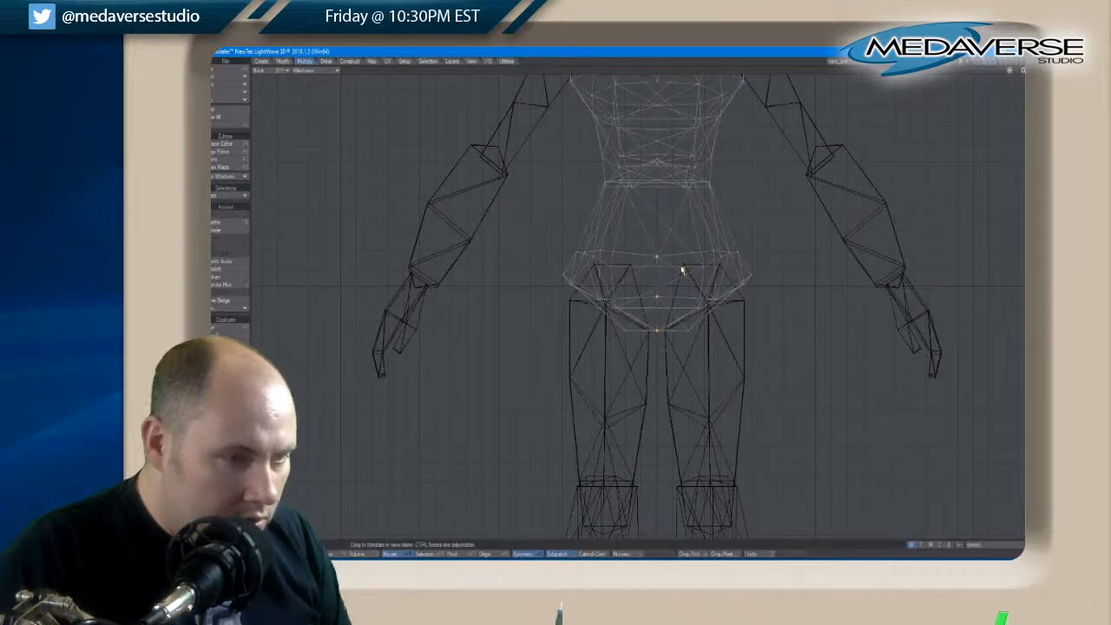
{"action": "key", "text": "space"}
{"action": "key", "text": "space"}
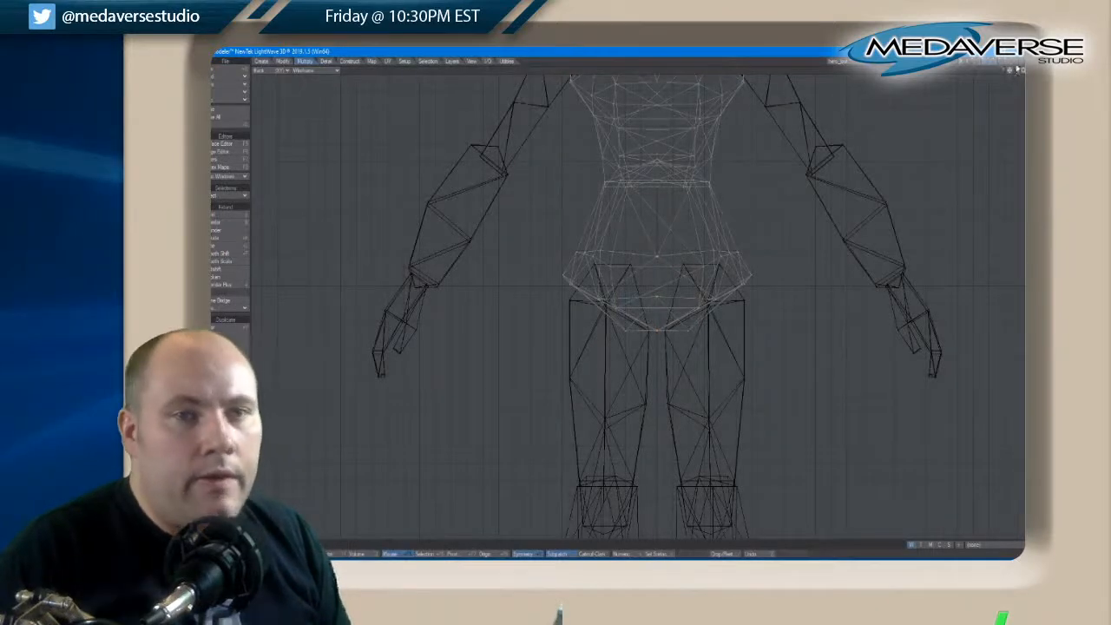
Display all character layers together again and check the hips on the full figure in a maximized perspective view
{"action": "left_click", "coordinate": [997, 63], "text": "shift"}
{"action": "left_click", "coordinate": [990, 62], "text": "shift"}
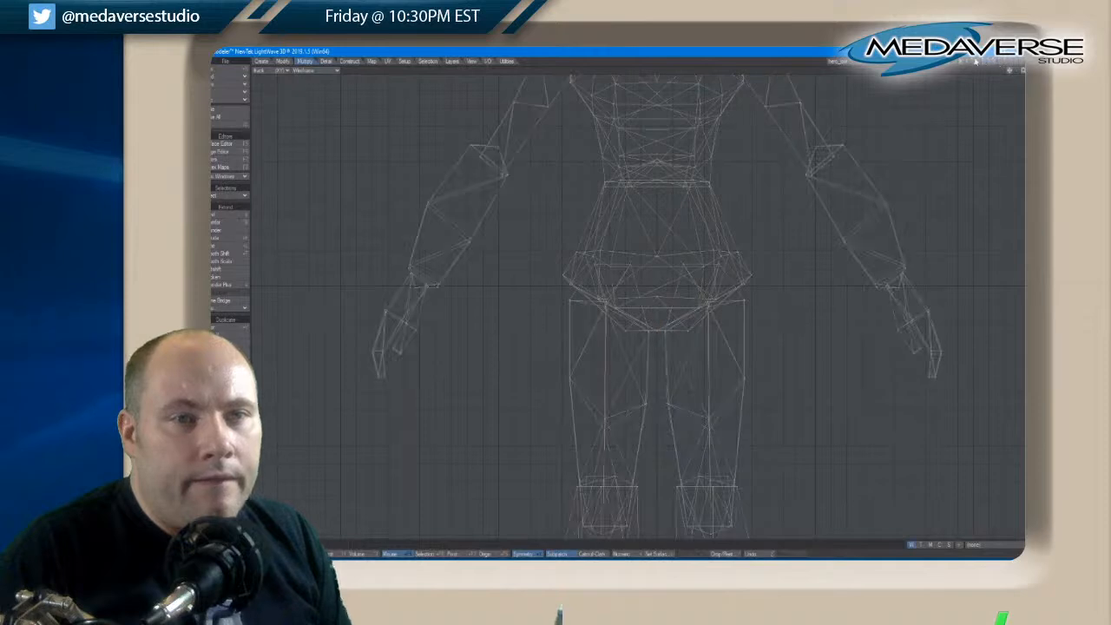
{"action": "key", "text": "0"}
{"action": "key", "text": "a"}
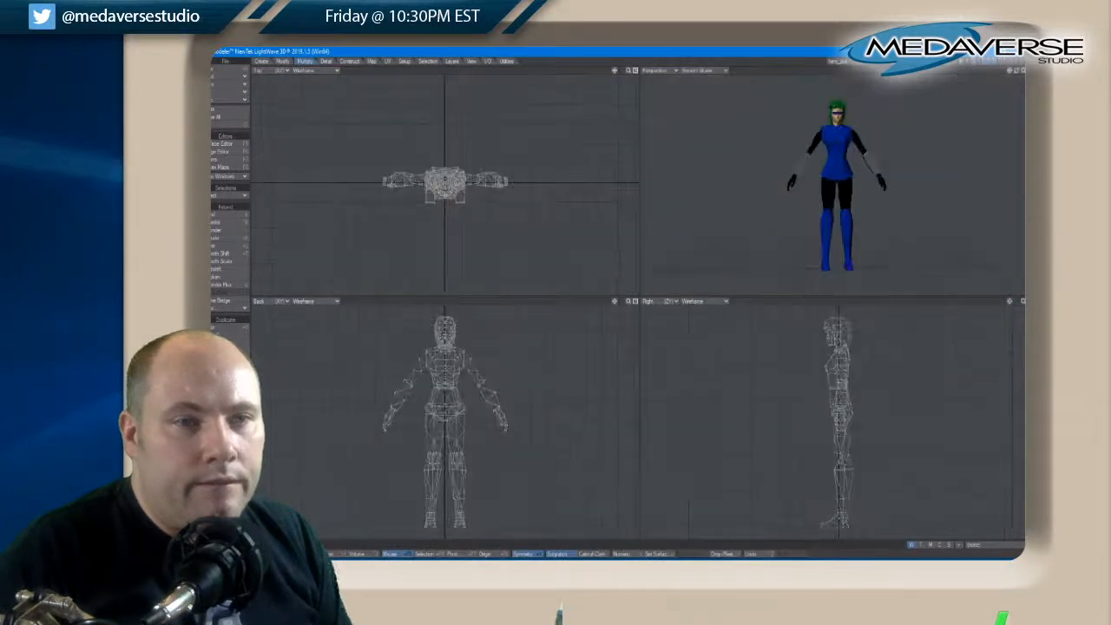
{"action": "left_click_drag", "start_coordinate": [1020, 73], "coordinate": [1015, 75]}
{"action": "left_click", "coordinate": [1021, 70]}
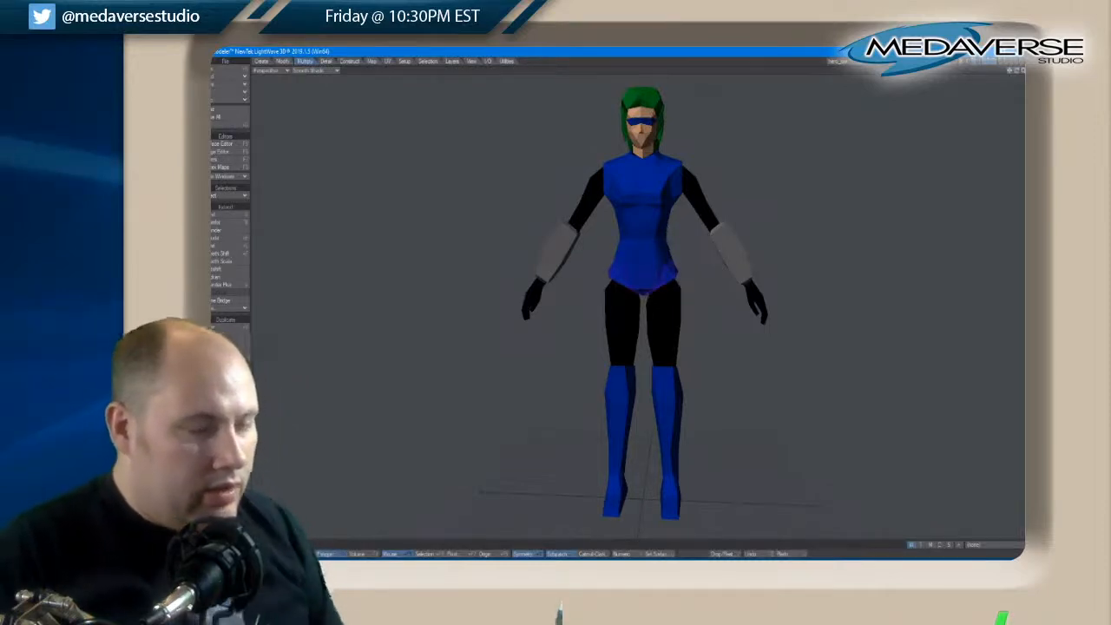
Redo the undone hip widening and centre-point realignment, clear the selection, and review the full figure
{"action": "left_click", "coordinate": [224, 91]}
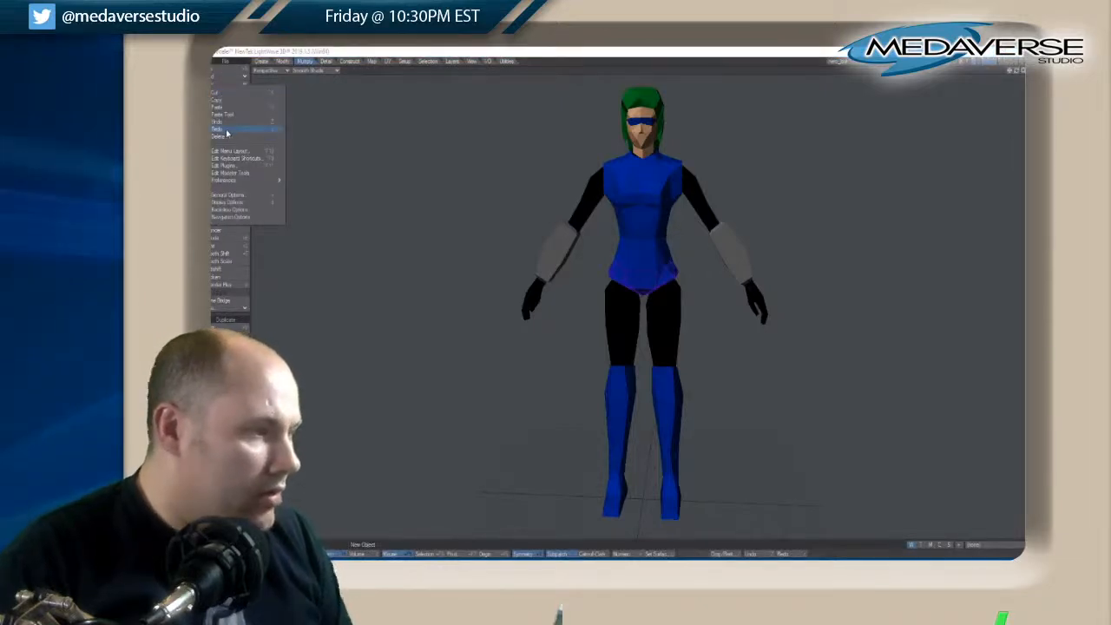
{"action": "left_click", "coordinate": [226, 130]}
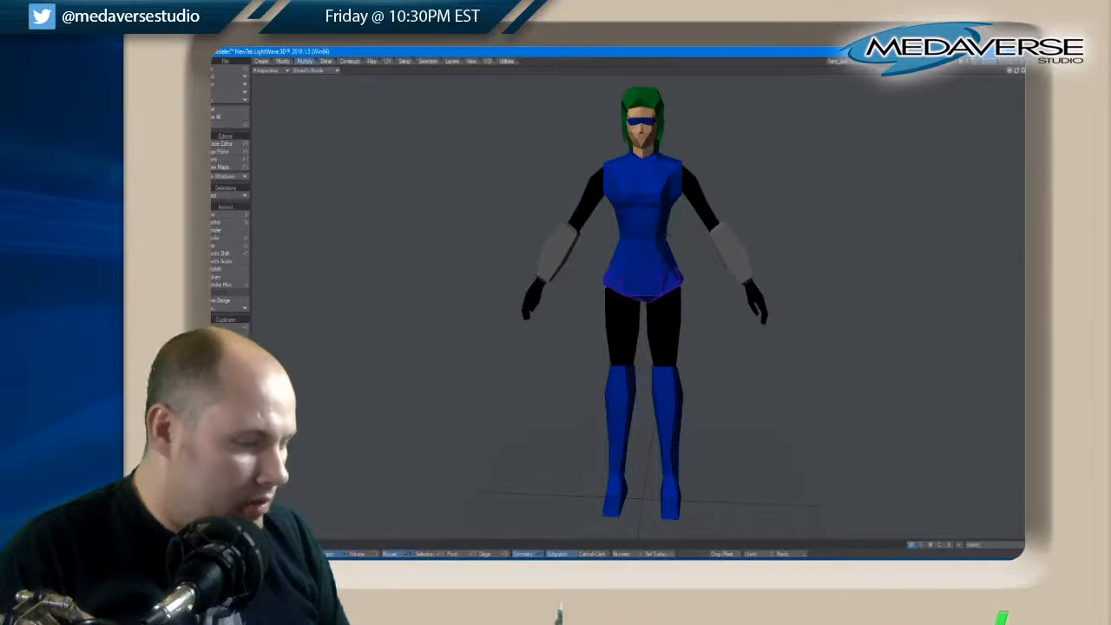
{"action": "key", "text": "space"}
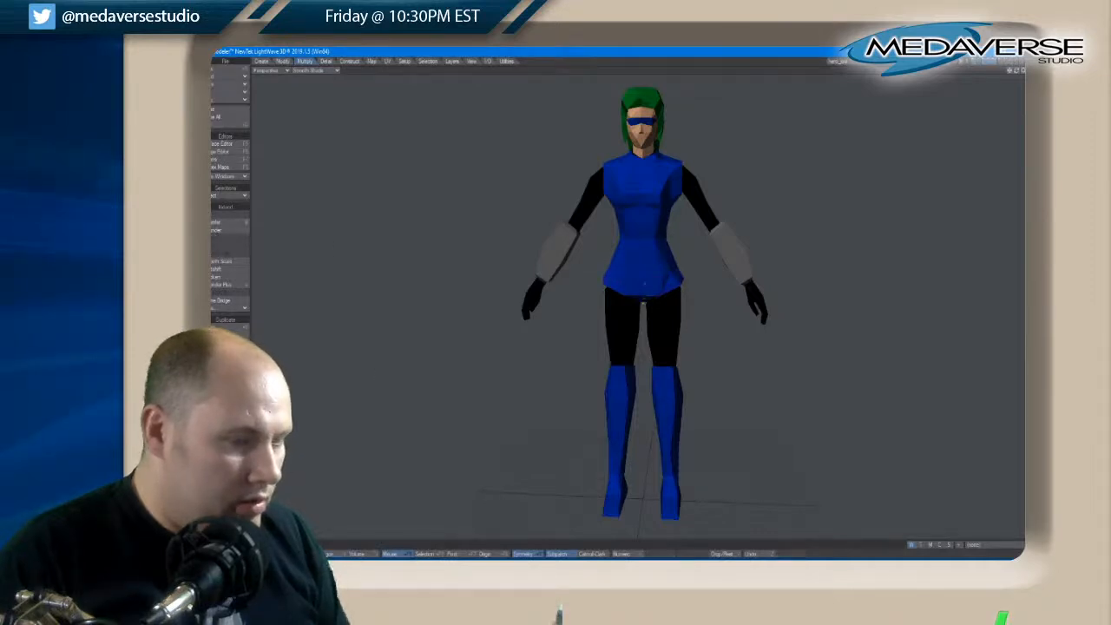
{"action": "key", "text": "z"}
{"action": "left_click", "coordinate": [527, 186]}
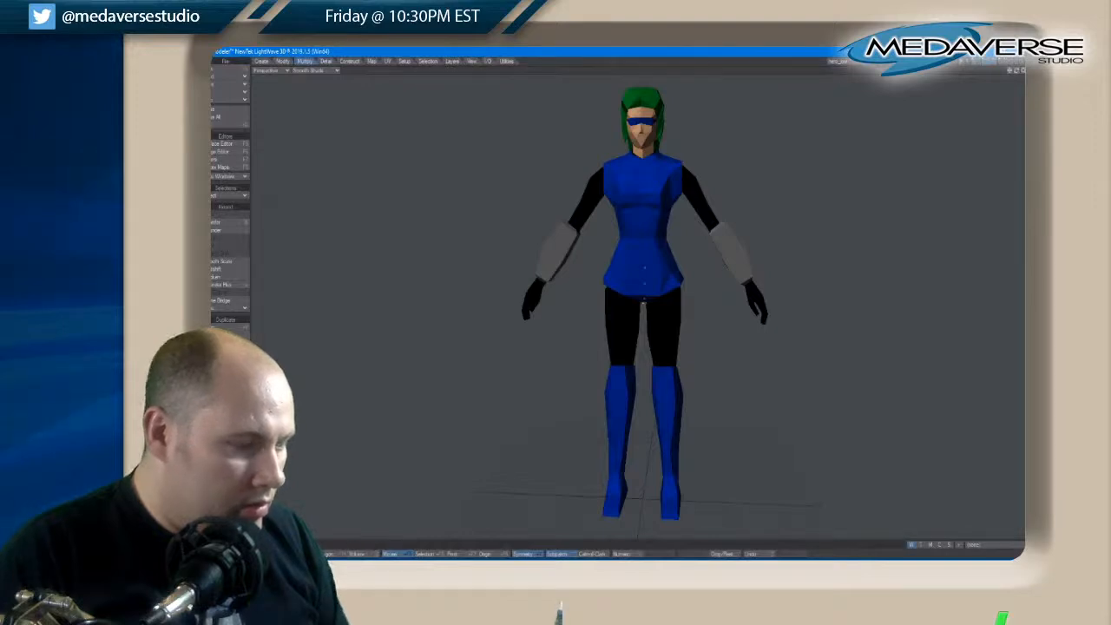
{"action": "key", "text": "space"}
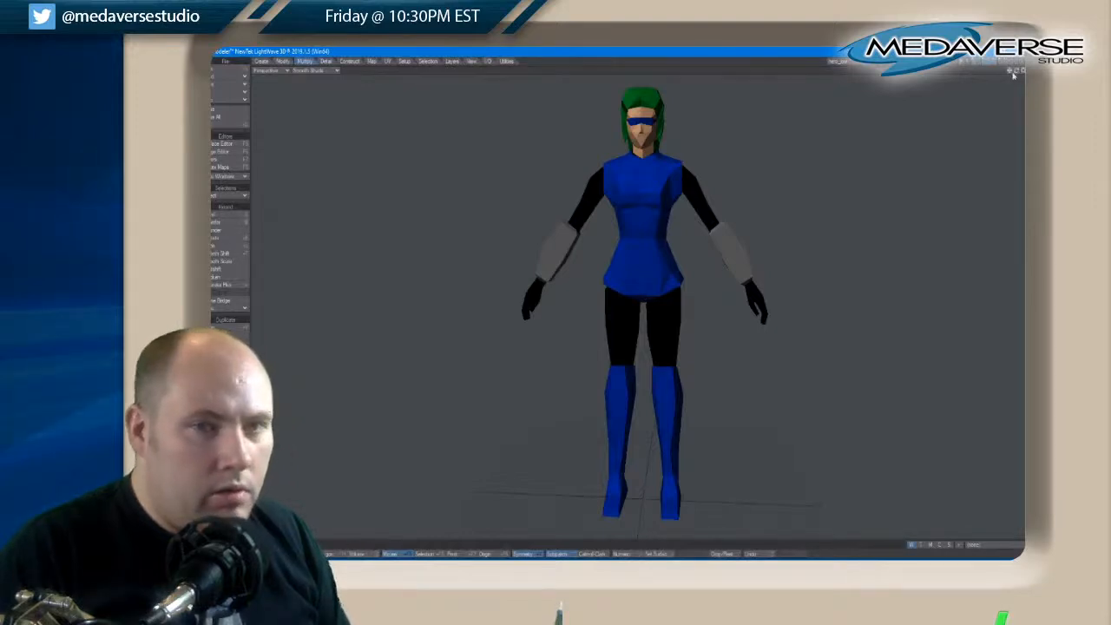
{"action": "left_click_drag", "start_coordinate": [1013, 75], "coordinate": [1018, 73]}
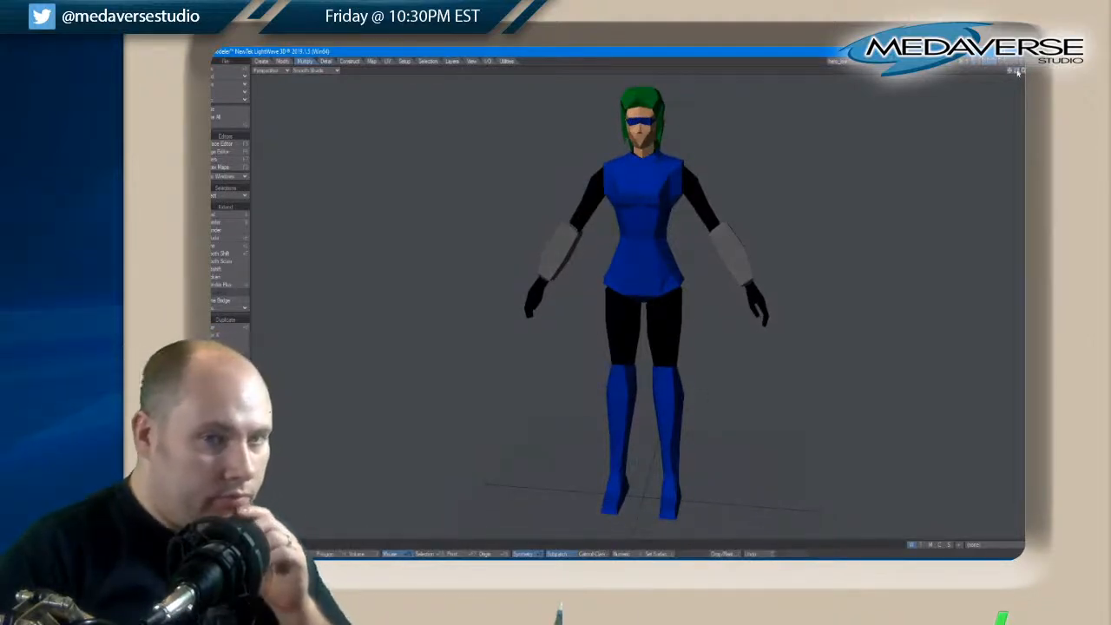
{"action": "left_click_drag", "start_coordinate": [1018, 73], "coordinate": [1018, 73]}
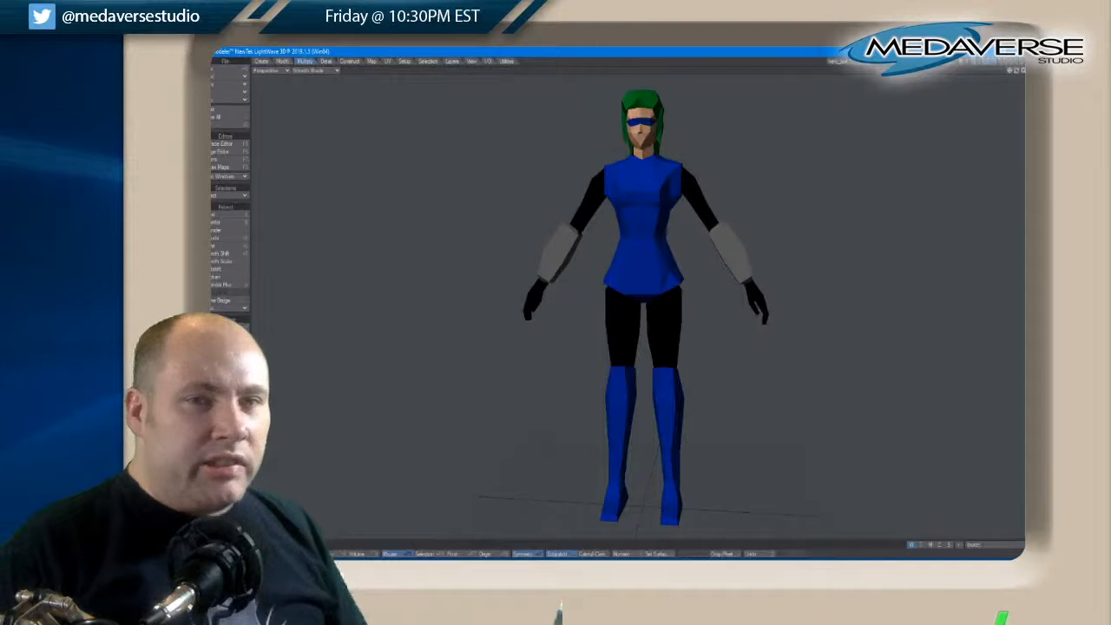
Recolour the arm brace surface light blue
{"action": "left_click_drag", "start_coordinate": [1022, 73], "coordinate": [1020, 73]}
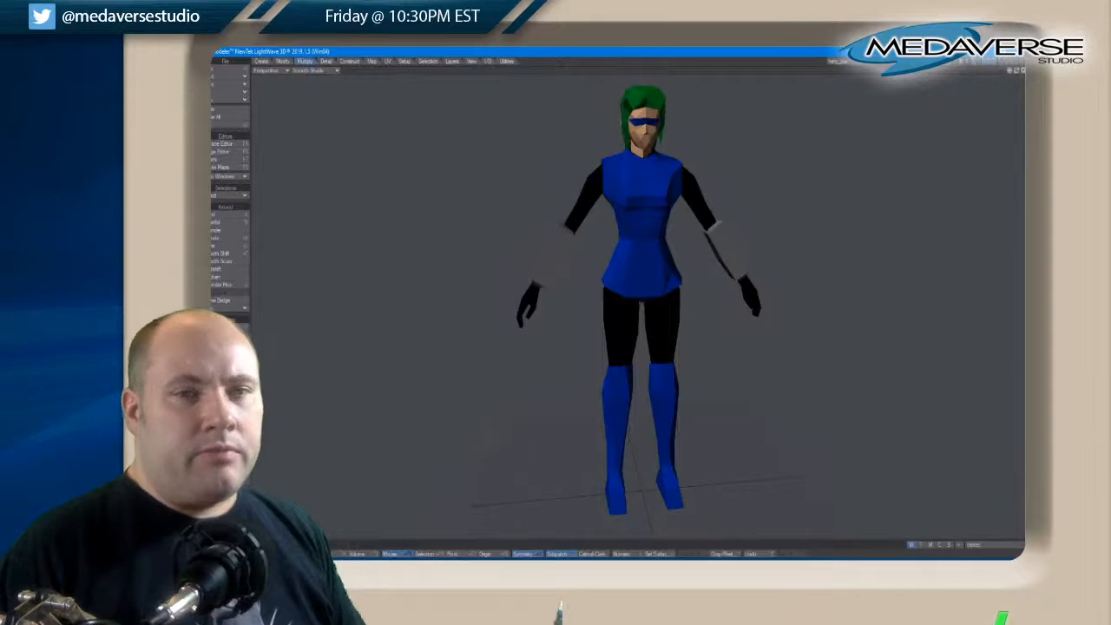
{"action": "key", "text": "0"}
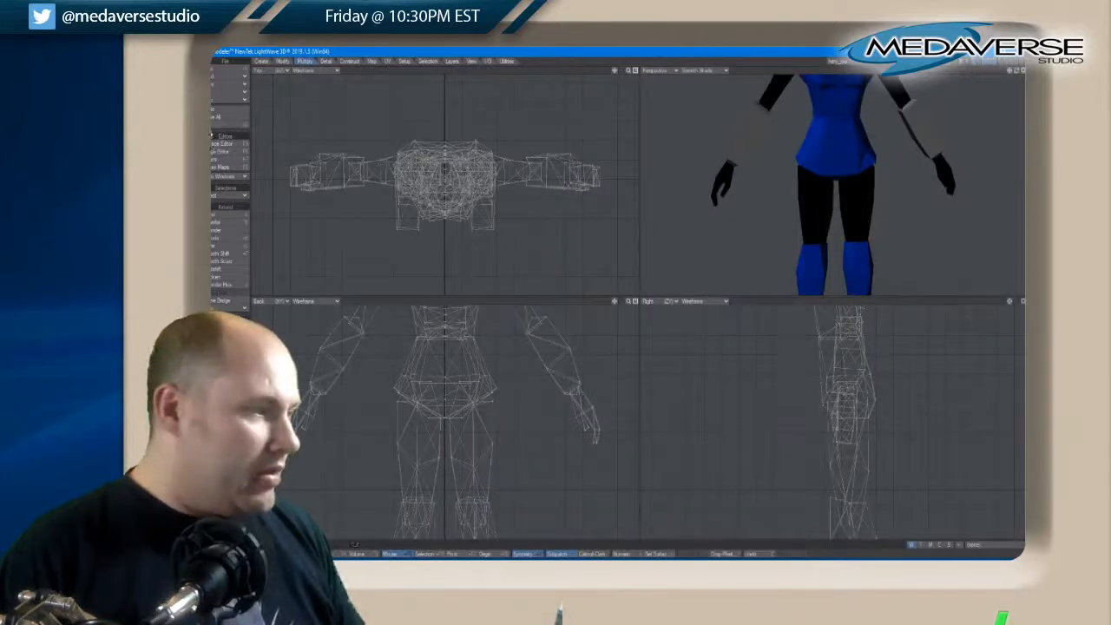
{"action": "left_click", "coordinate": [227, 143]}
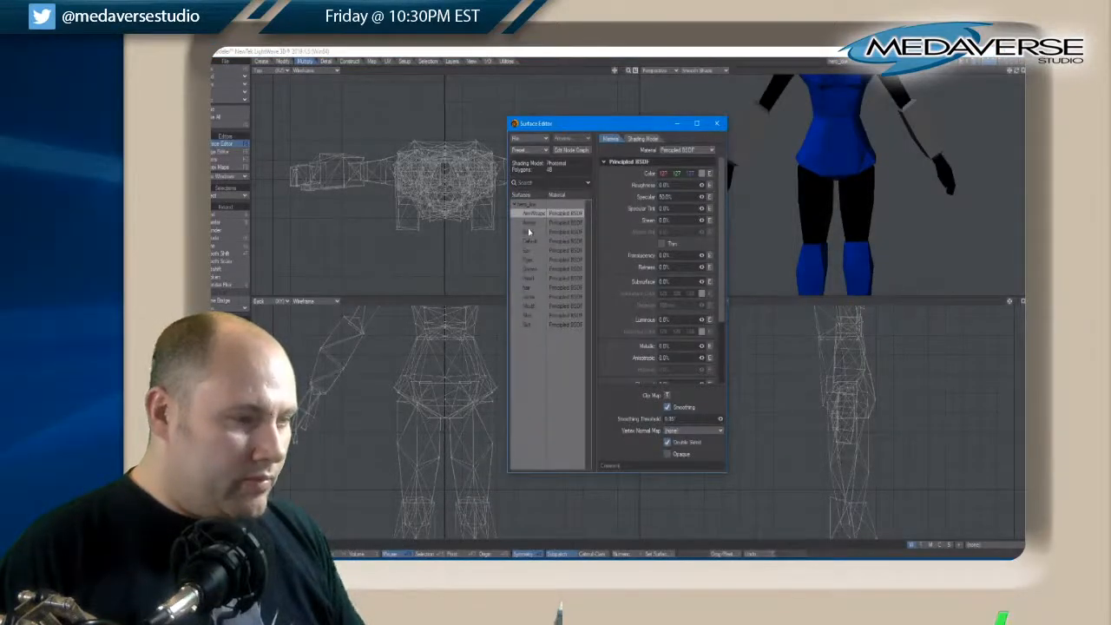
{"action": "left_click", "coordinate": [703, 175]}
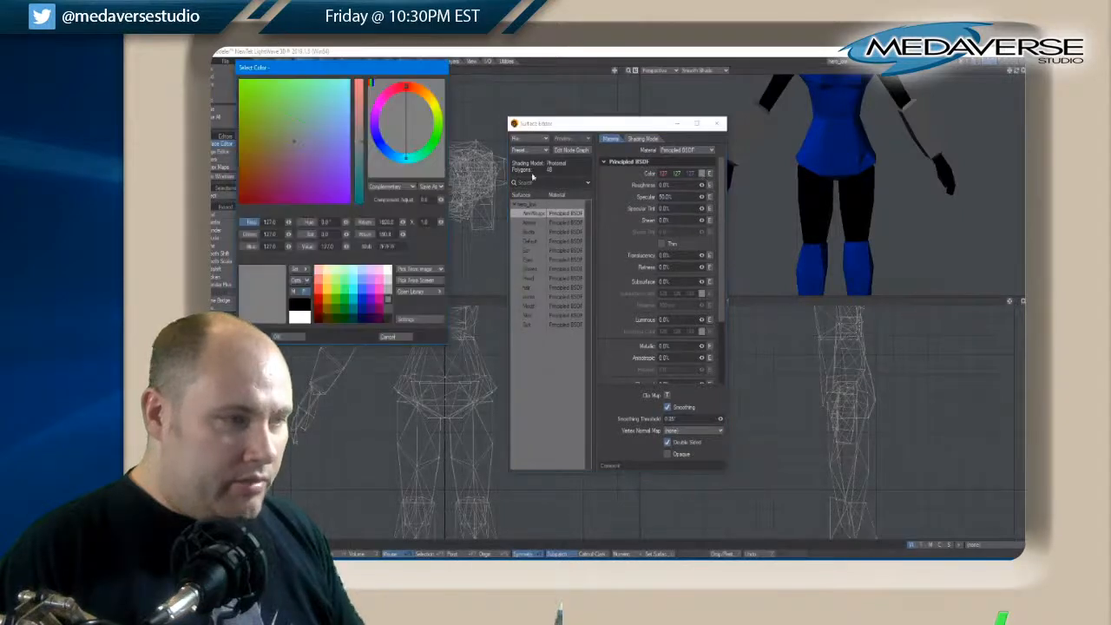
{"action": "left_click", "coordinate": [360, 292]}
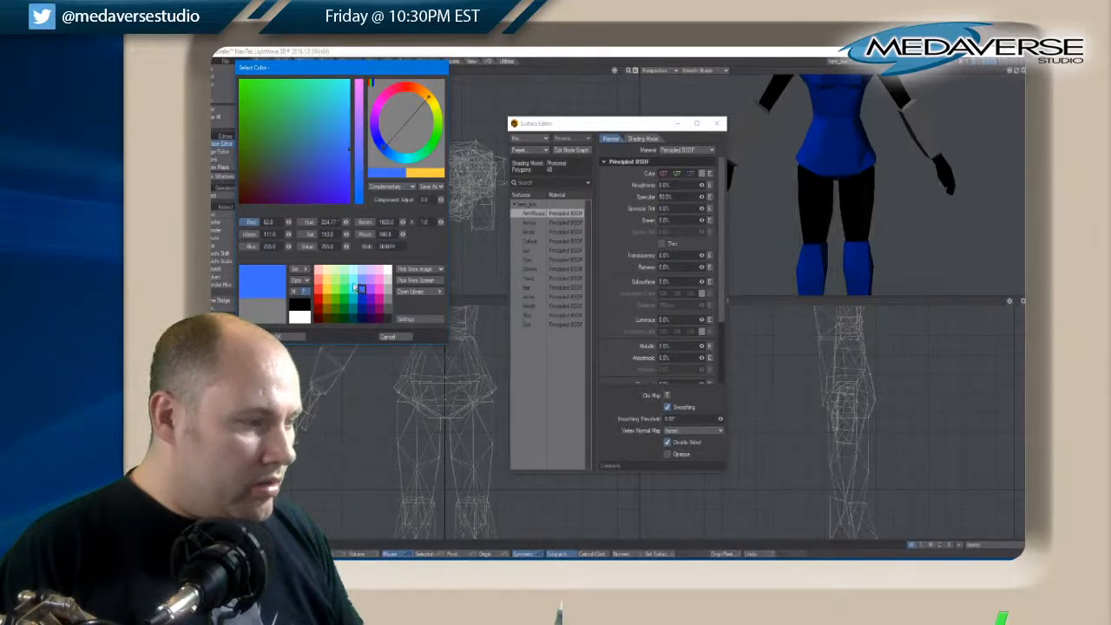
{"action": "left_click", "coordinate": [361, 286]}
{"action": "left_click", "coordinate": [291, 336]}
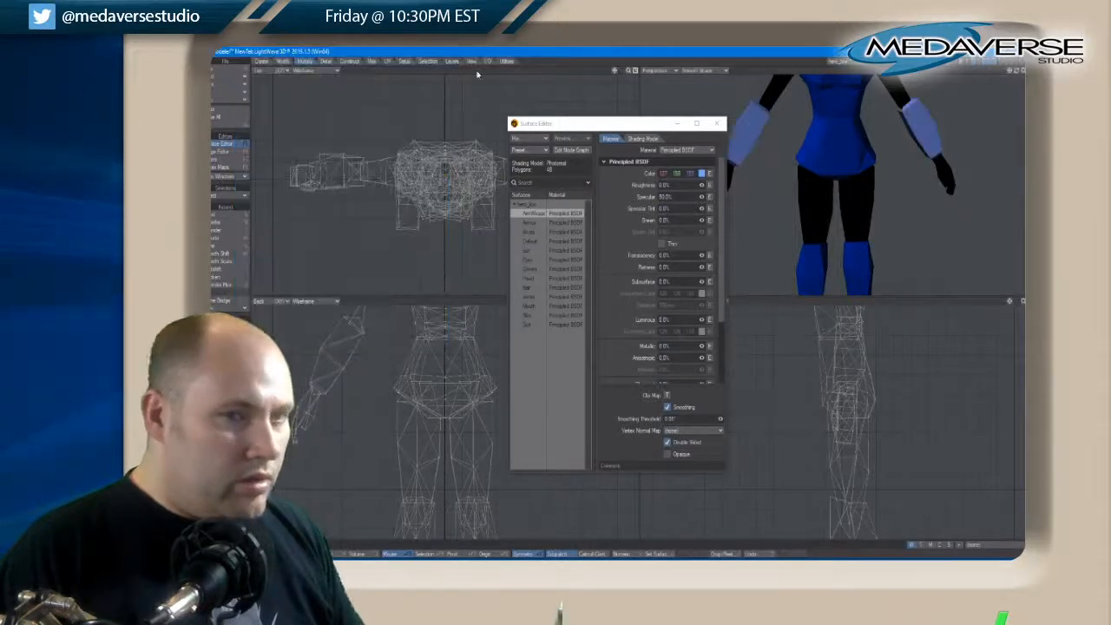
{"action": "left_click", "coordinate": [717, 123]}
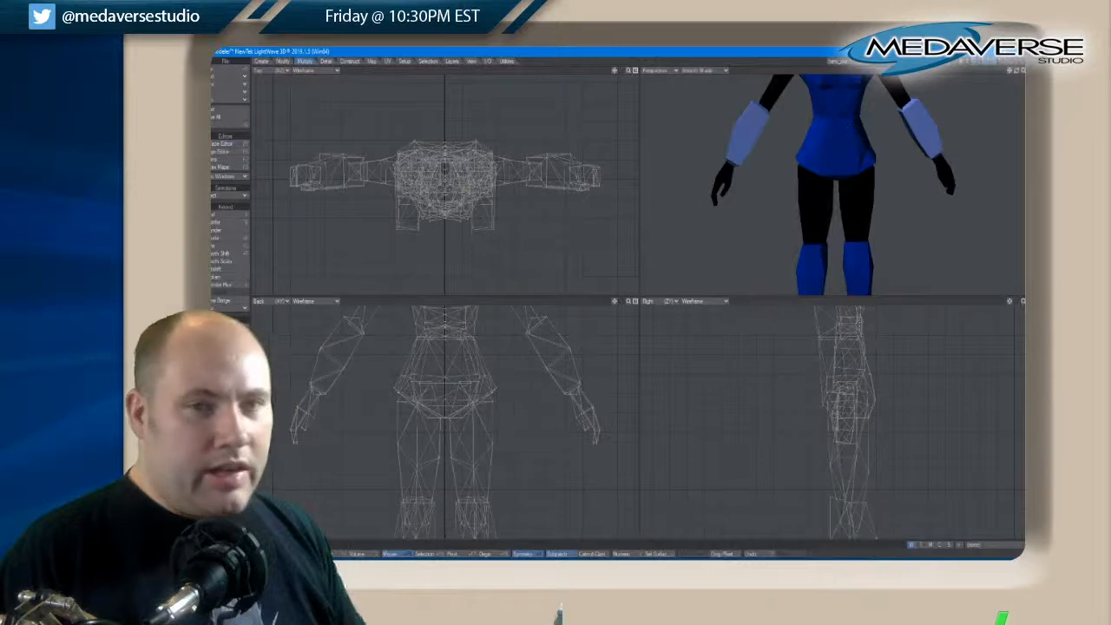
Review the recoloured arm braces on the full figure in a maximized perspective view
{"action": "left_click", "coordinate": [1022, 71]}
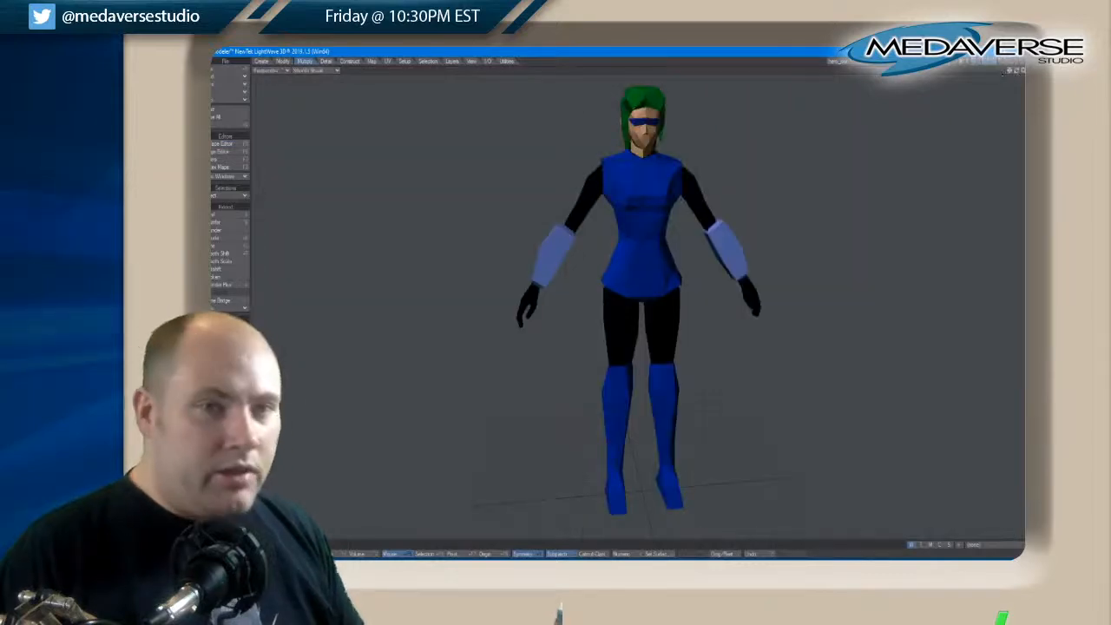
{"action": "left_click_drag", "start_coordinate": [1017, 72], "coordinate": [1019, 74]}
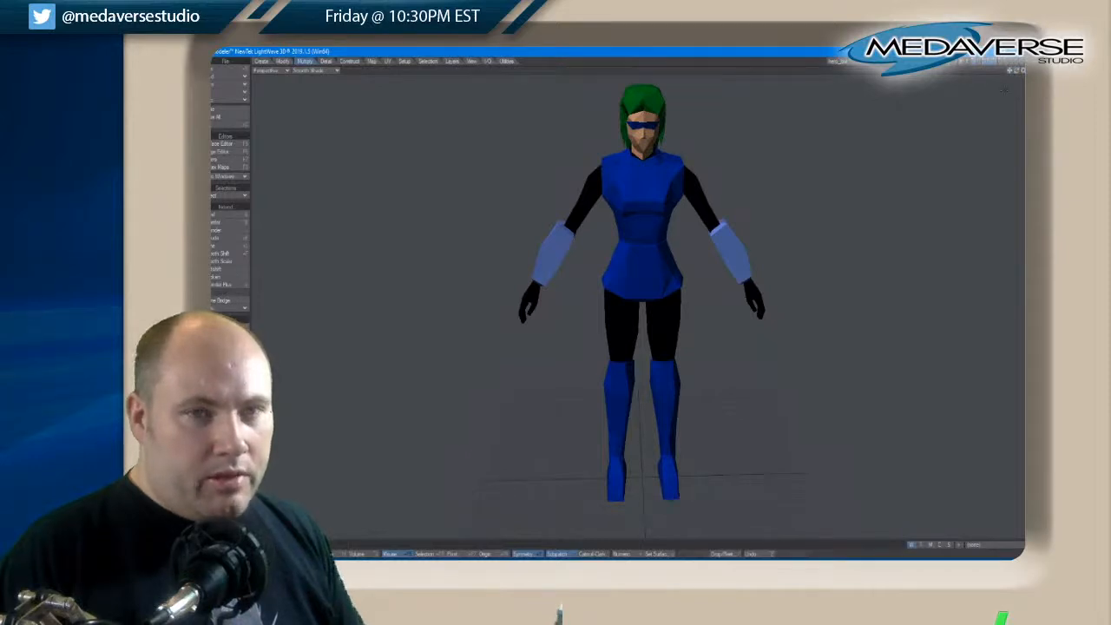
{"action": "left_click", "coordinate": [1022, 71]}
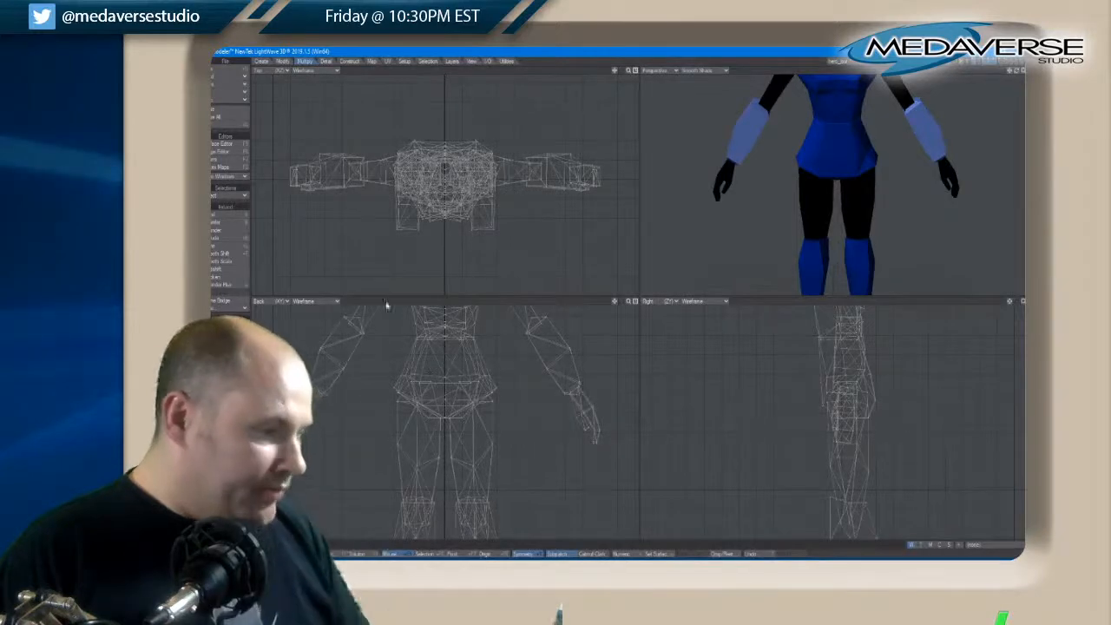
{"action": "scroll", "coordinate": [637, 190], "scroll_direction": "up", "scroll_amount": 1}
{"action": "scroll", "coordinate": [637, 189], "scroll_direction": "down", "scroll_amount": 1}
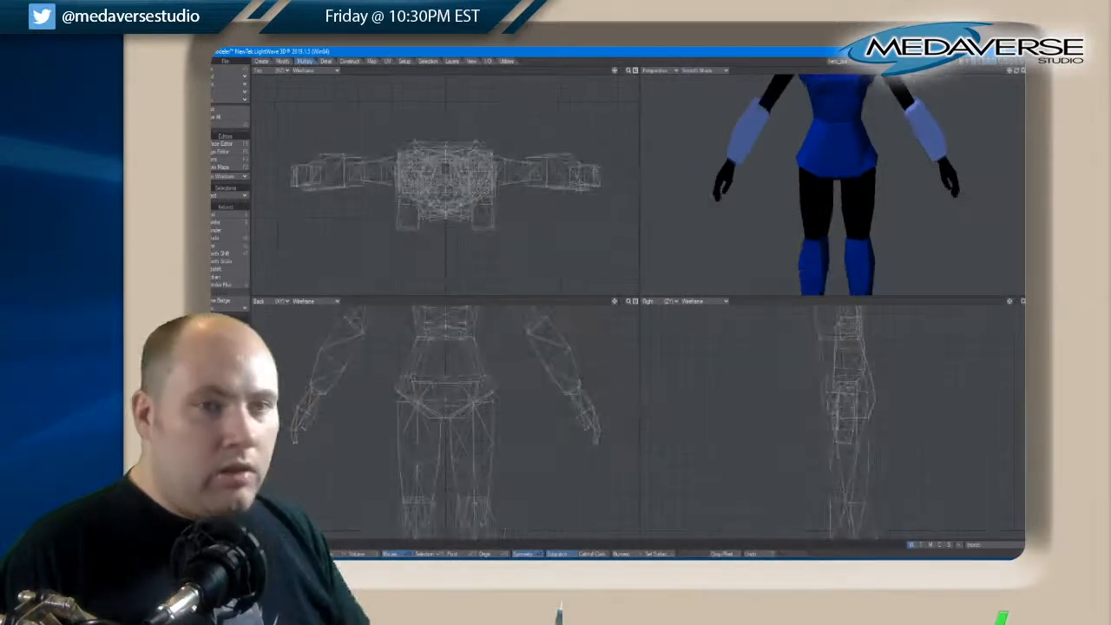
Show only the arms layer, examine a forearm brace's mesh up close, and fit both arms in the views
{"action": "left_click", "coordinate": [994, 62]}
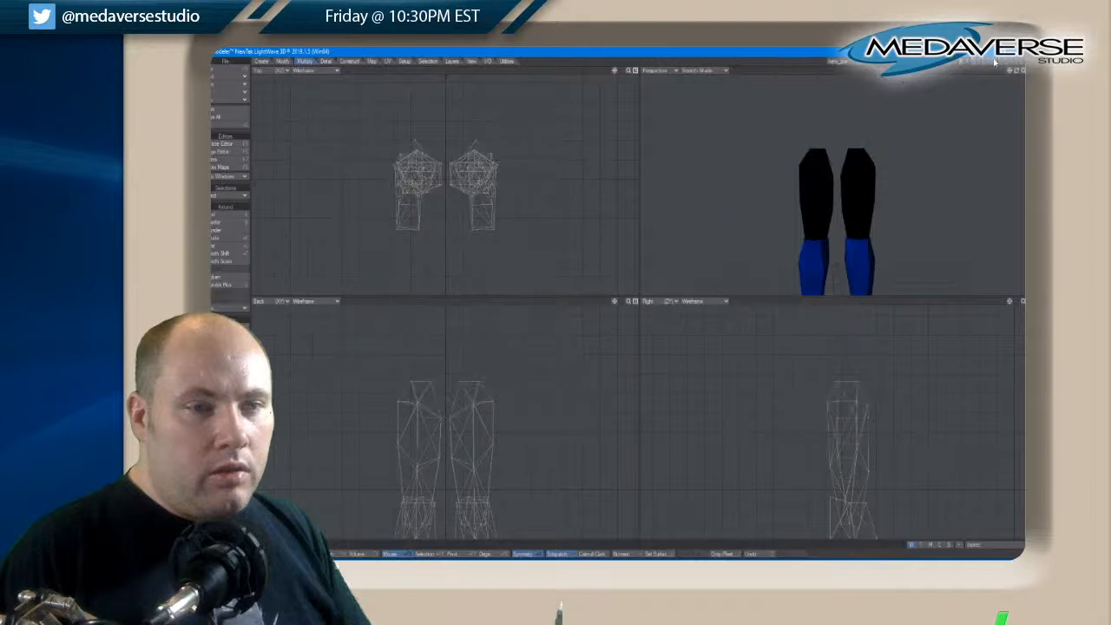
{"action": "left_click", "coordinate": [989, 62]}
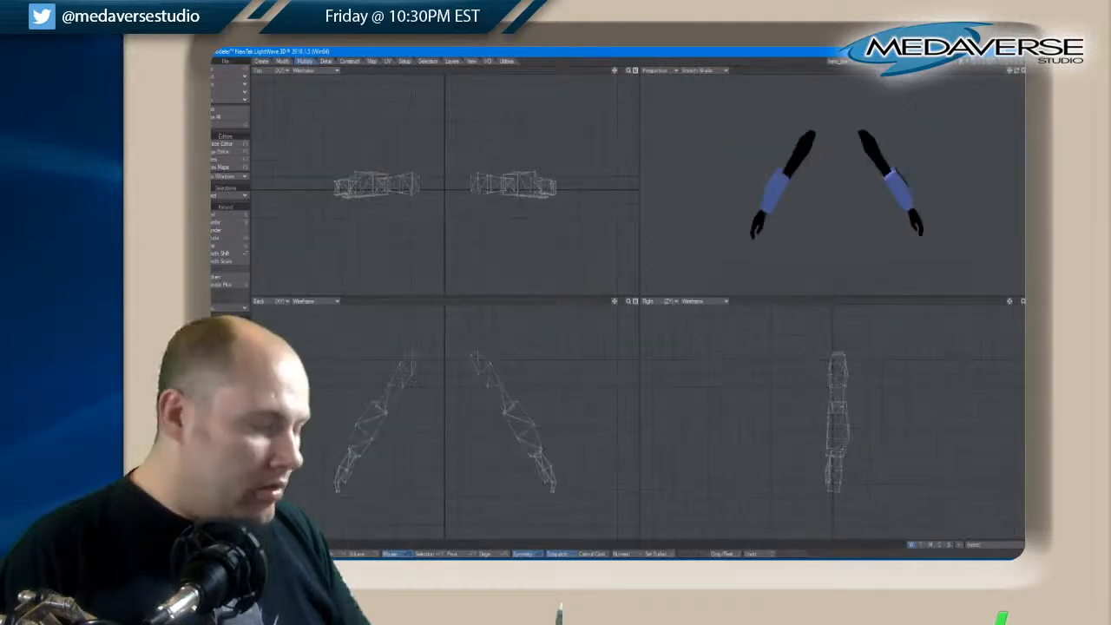
{"action": "scroll", "coordinate": [340, 185], "scroll_direction": "up", "scroll_amount": 6}
{"action": "scroll", "coordinate": [340, 185], "scroll_direction": "down", "scroll_amount": 1}
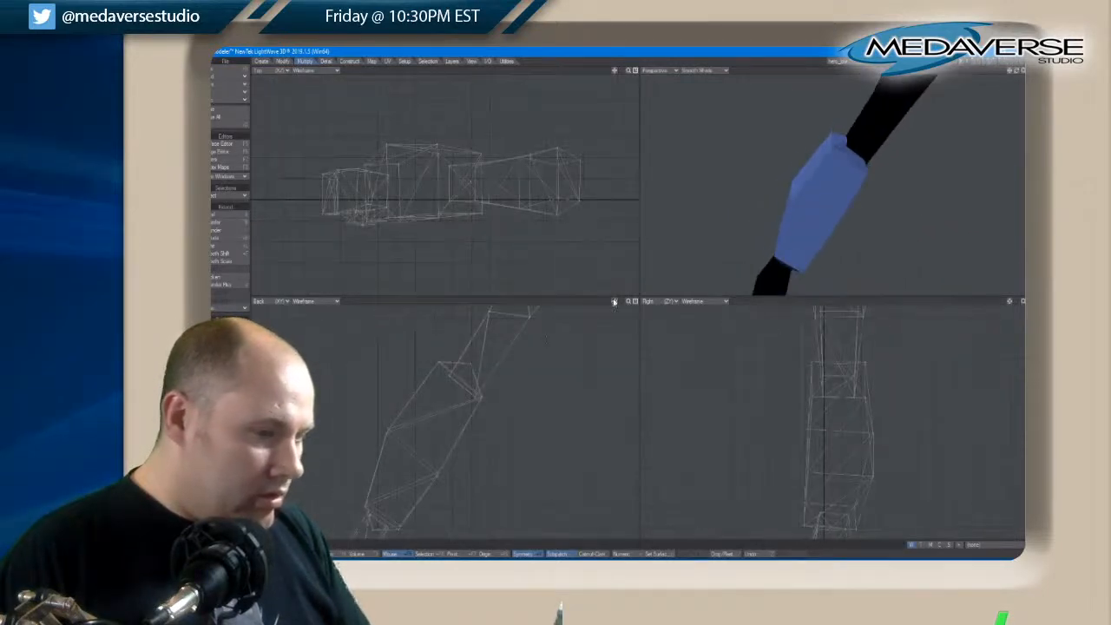
{"action": "left_click_drag", "start_coordinate": [614, 302], "coordinate": [648, 408]}
{"action": "key", "text": "a"}
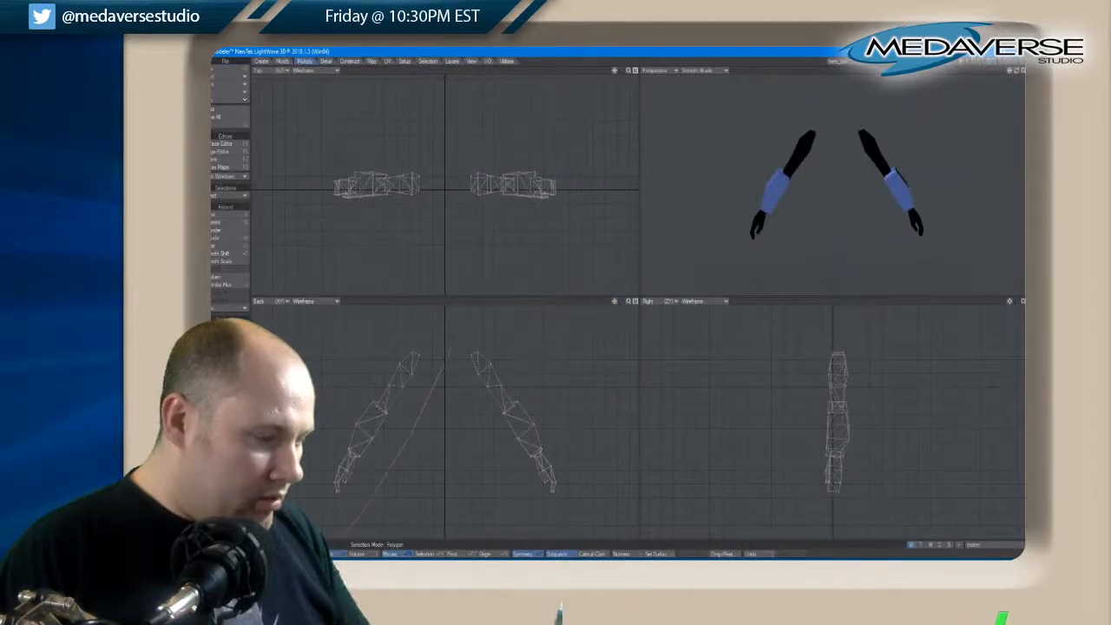
Turn symmetry off and delete the whole arm to the left of the centreline in the back view
{"action": "right_click_drag", "start_coordinate": [347, 531], "coordinate": [402, 303]}
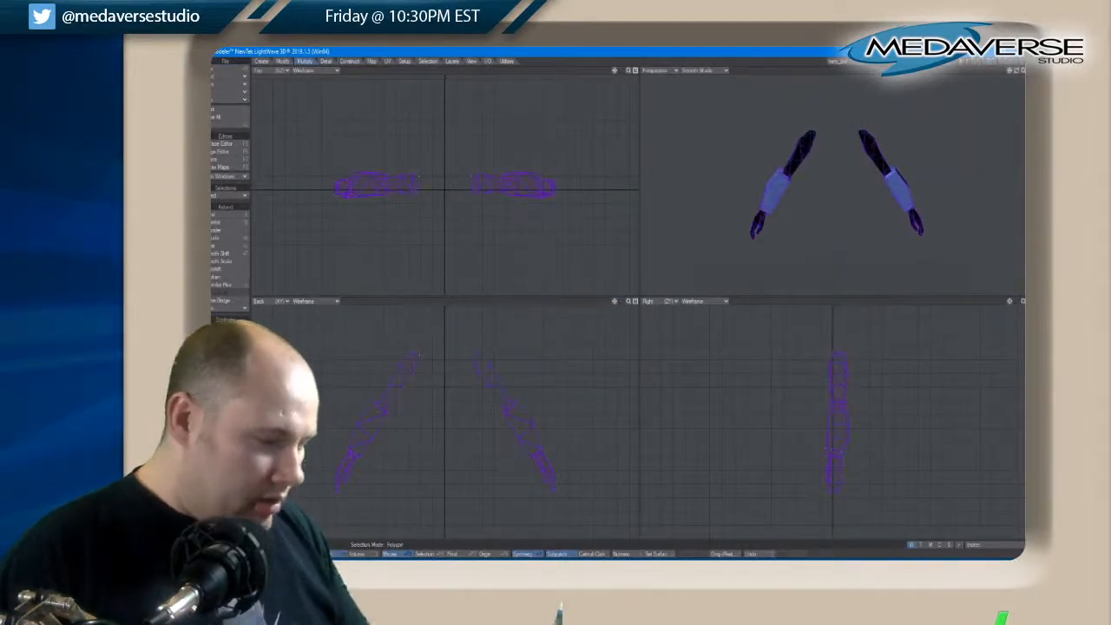
{"action": "left_click", "coordinate": [417, 544]}
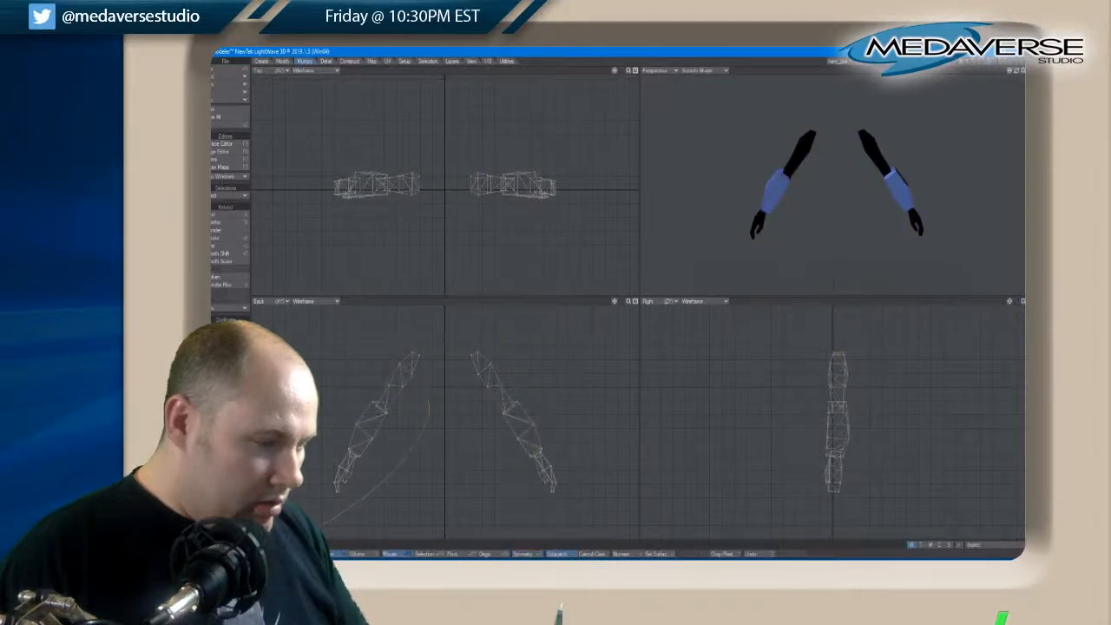
{"action": "right_click_drag", "start_coordinate": [398, 311], "coordinate": [399, 313]}
{"action": "key", "text": "Delete"}
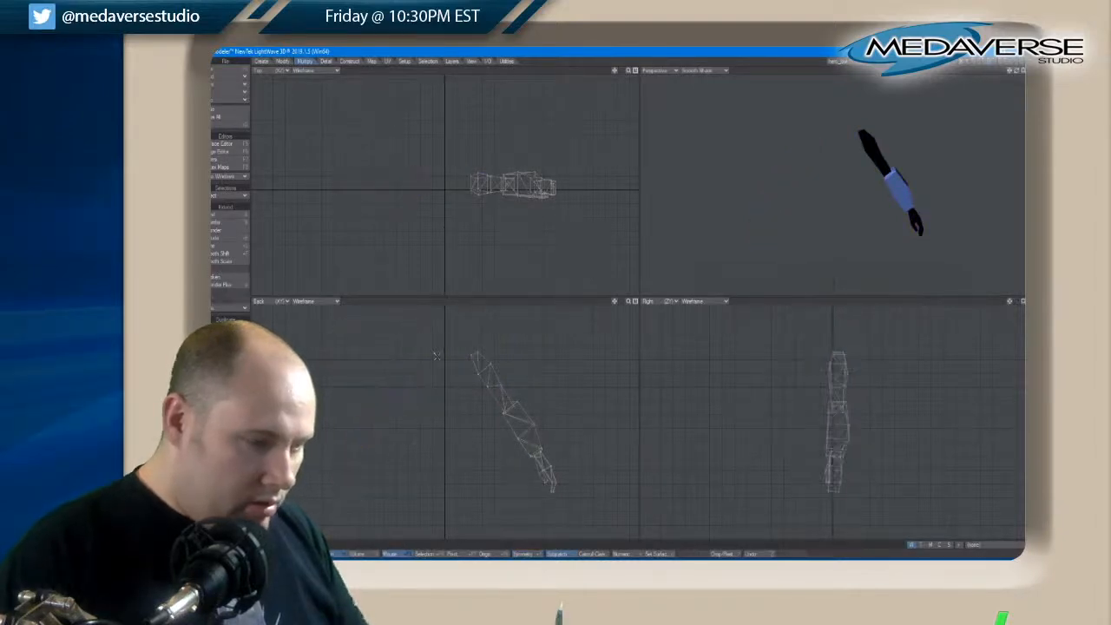
Duplicate the remaining arm's complete forearm brace and move the copy clear of the arm
{"action": "key", "text": "a"}
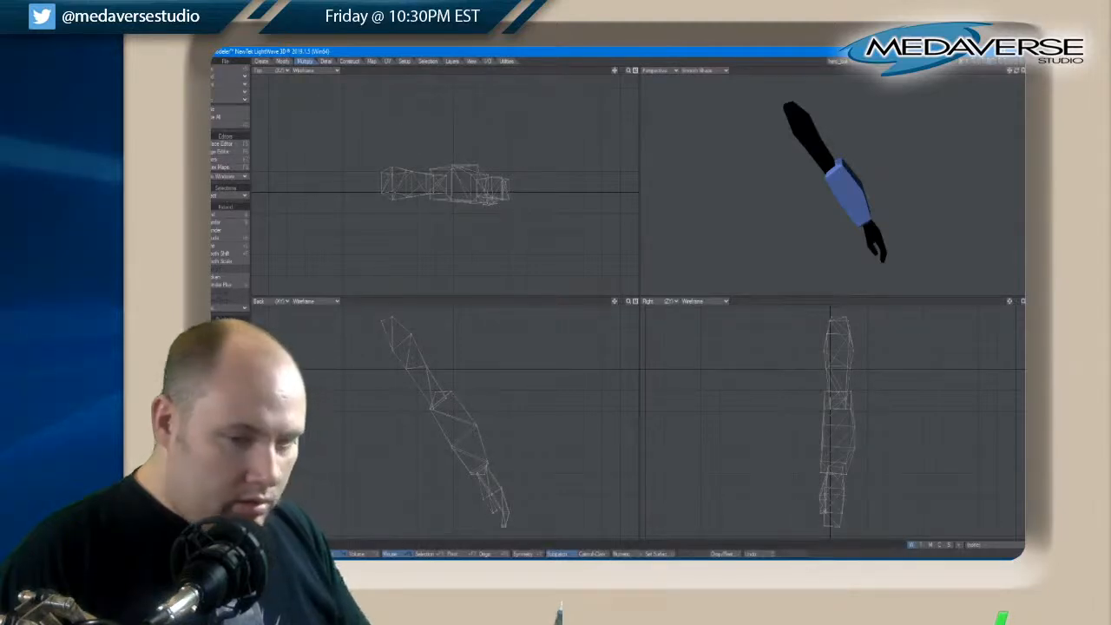
{"action": "left_click", "coordinate": [821, 436]}
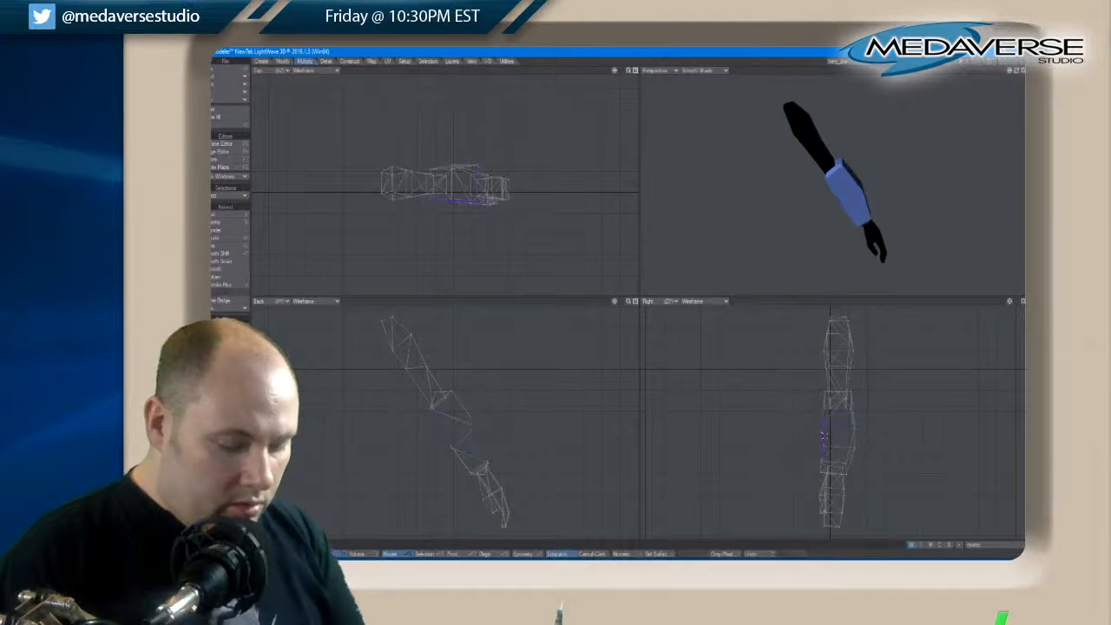
{"action": "key", "text": "bracketright"}
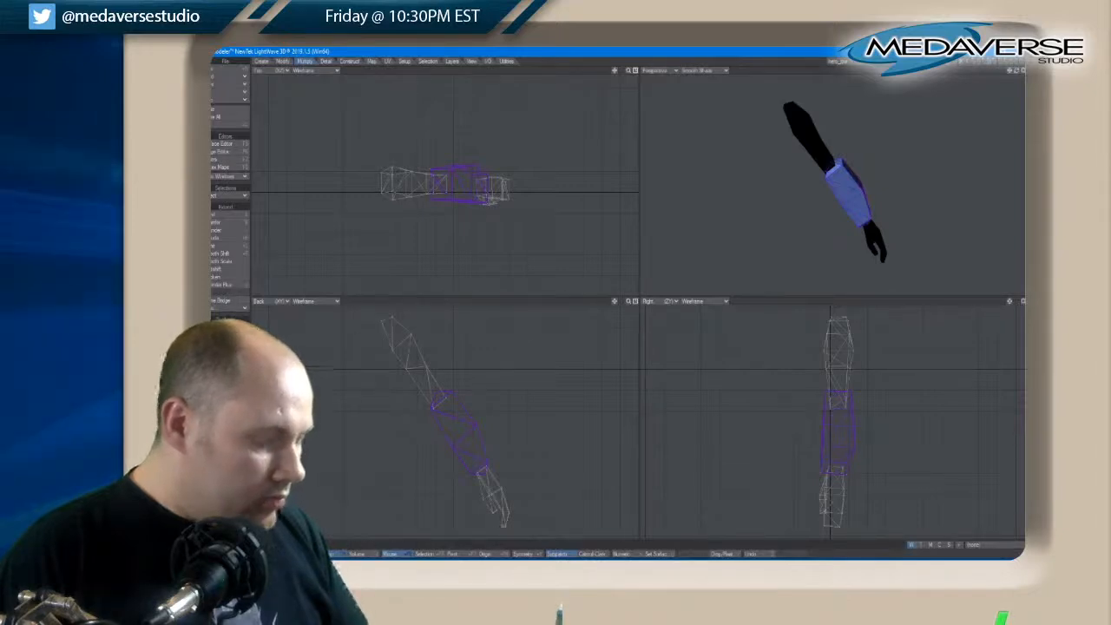
{"action": "key", "text": "t"}
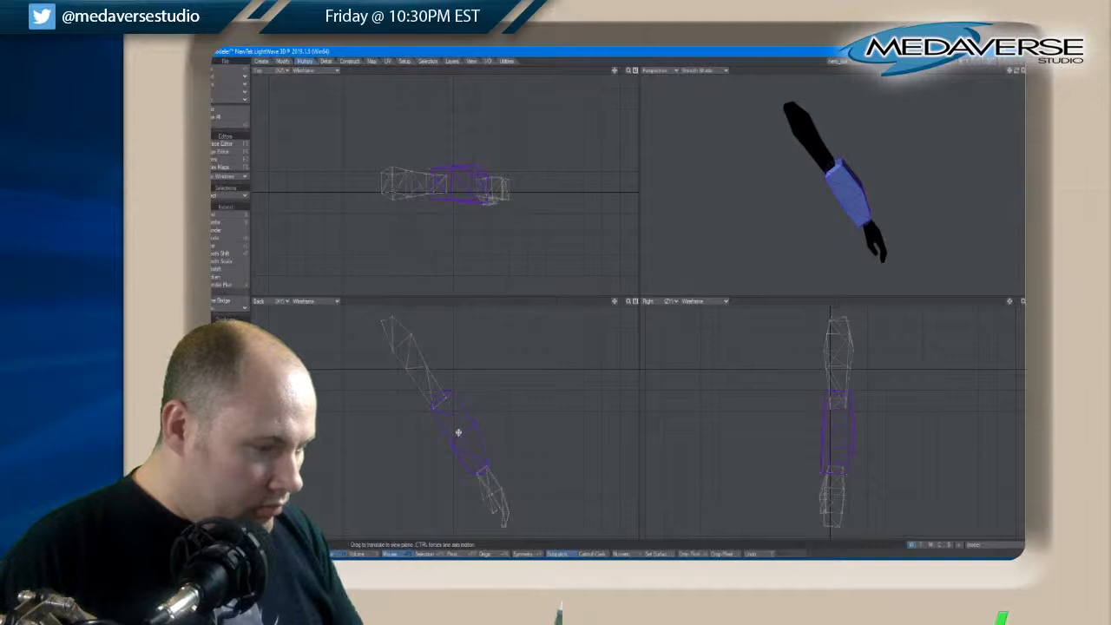
{"action": "left_click_drag", "start_coordinate": [461, 436], "coordinate": [557, 410]}
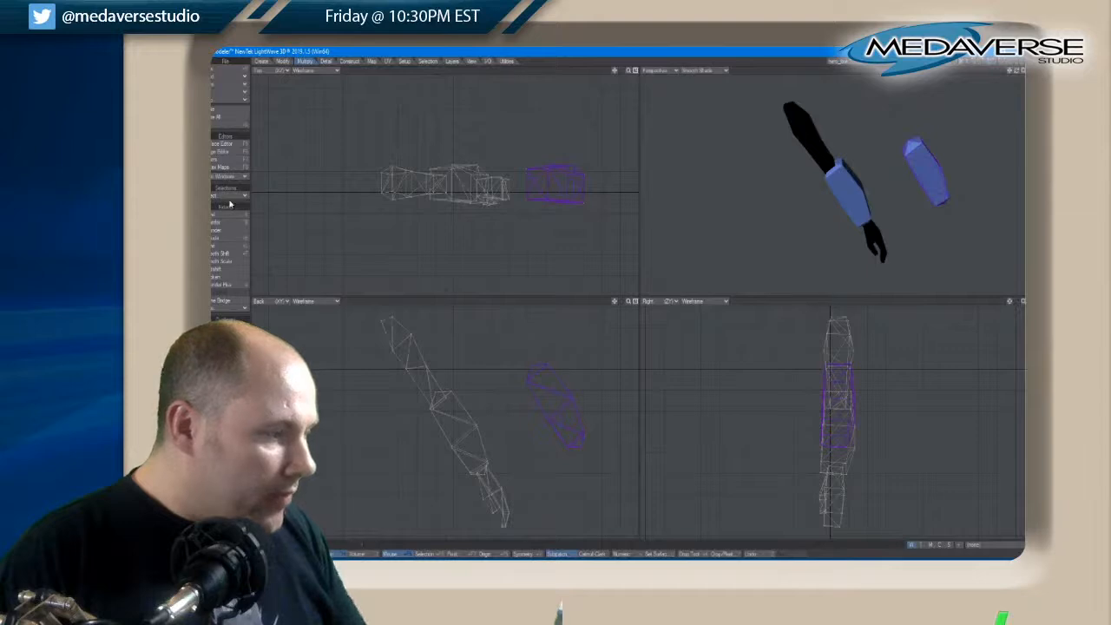
Scale the brace copy down to a slimmer forearm piece and place it beside the arm near the elbow
{"action": "left_click", "coordinate": [282, 62]}
{"action": "left_click", "coordinate": [230, 214]}
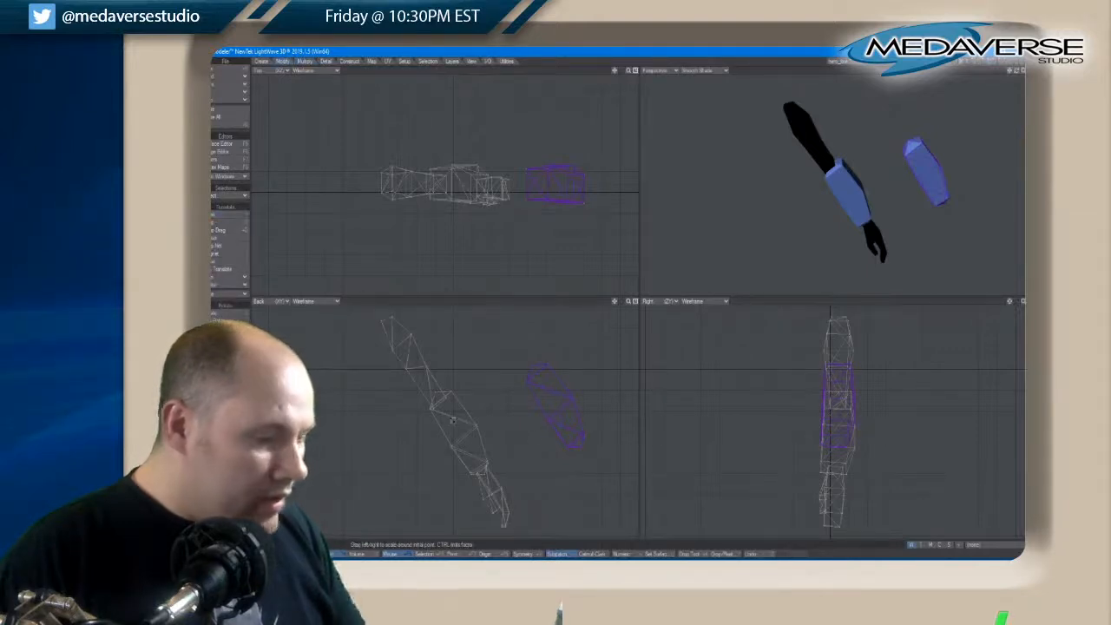
{"action": "left_click_drag", "start_coordinate": [559, 406], "coordinate": [562, 409]}
{"action": "key", "text": "t"}
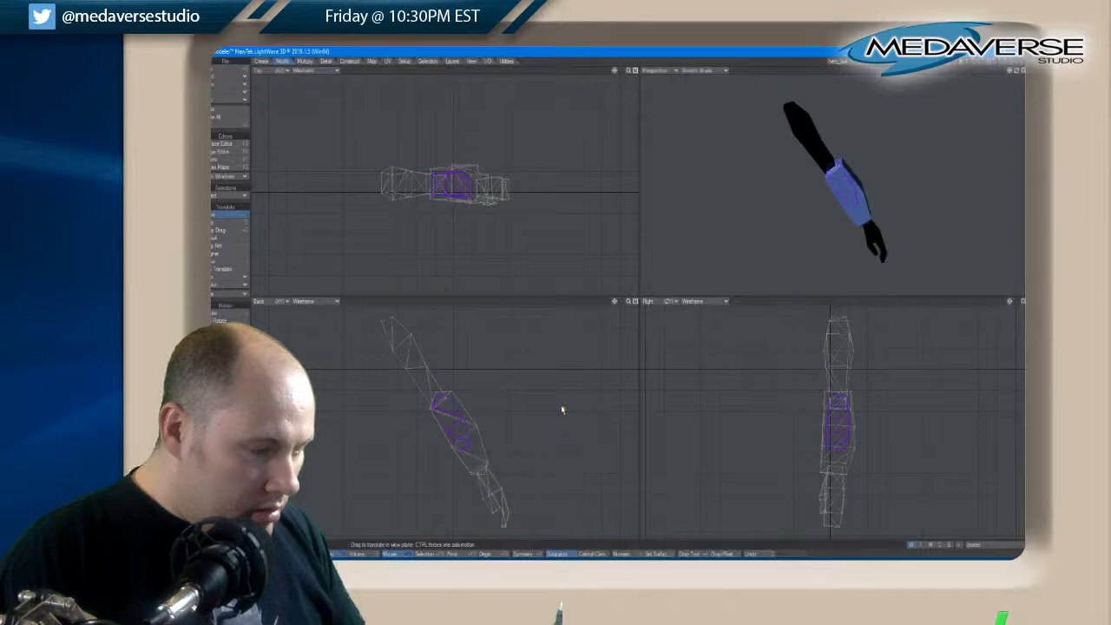
{"action": "key", "text": "ctrl+z"}
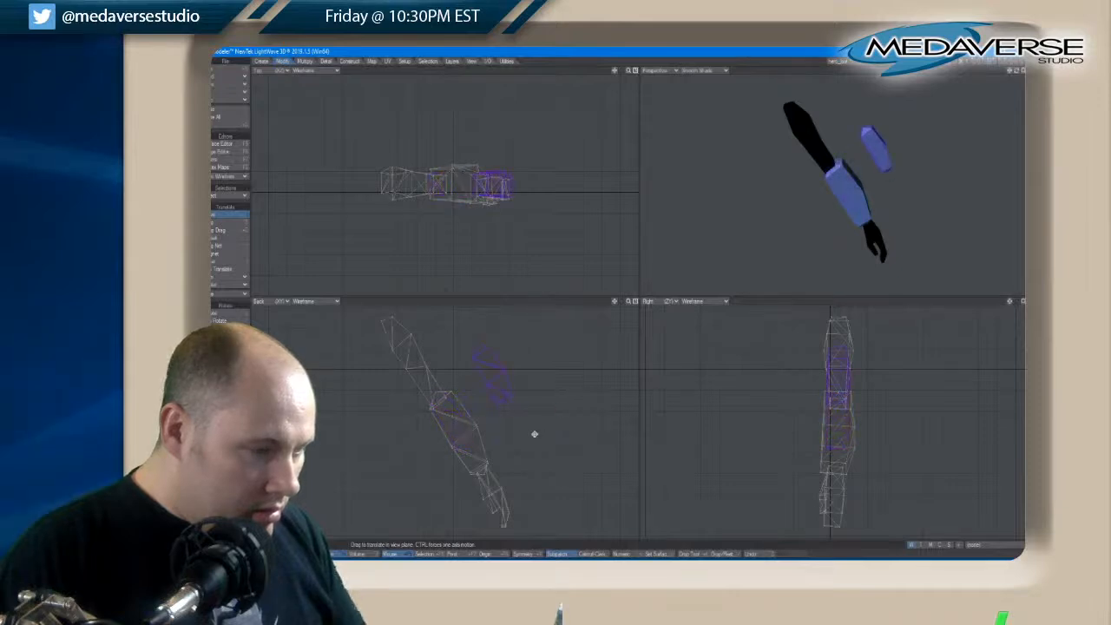
{"action": "key", "text": "space"}
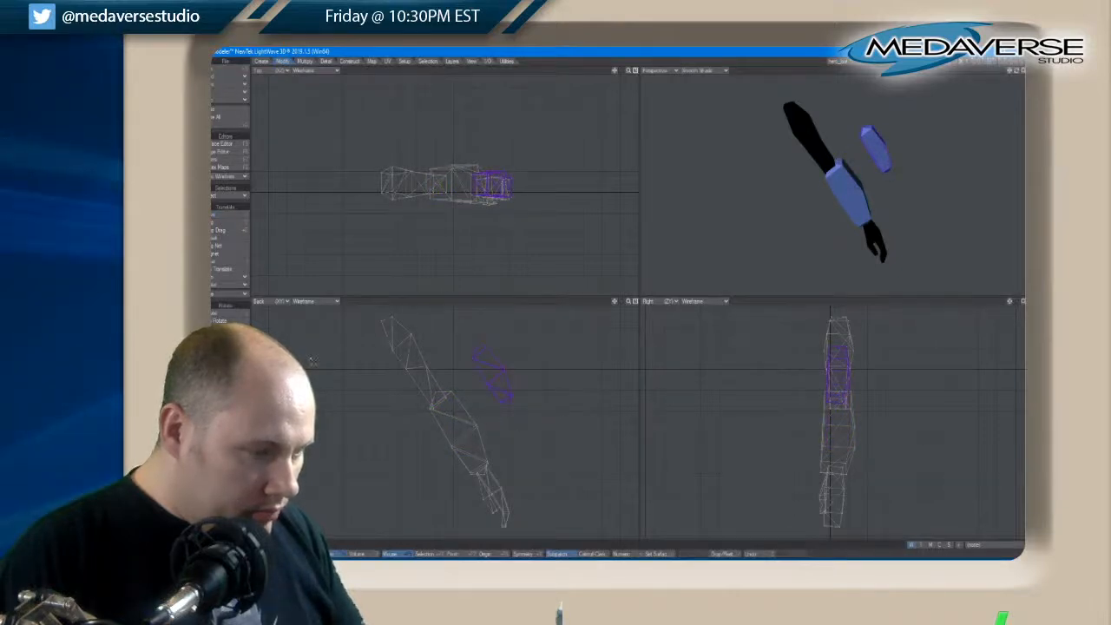
Select the whole original brace, move it outward away from the arm, and clear the selection
{"action": "key", "text": "slash"}
{"action": "left_click_drag", "start_coordinate": [464, 448], "coordinate": [555, 435]}
{"action": "key", "text": "bracketright"}
{"action": "key", "text": "t"}
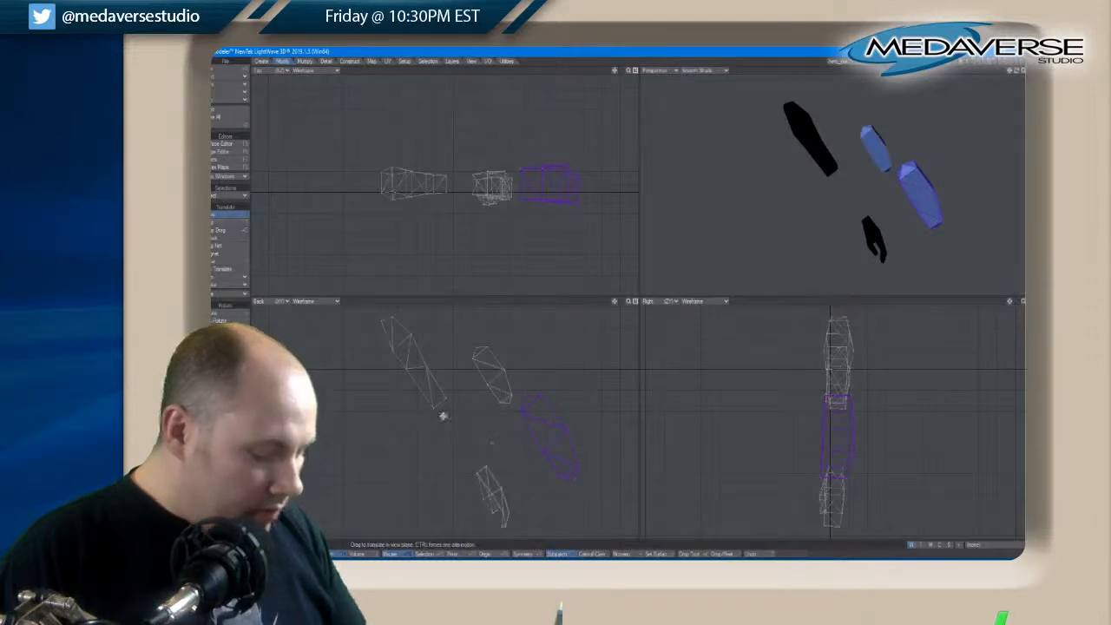
{"action": "key", "text": "space"}
{"action": "key", "text": "slash"}
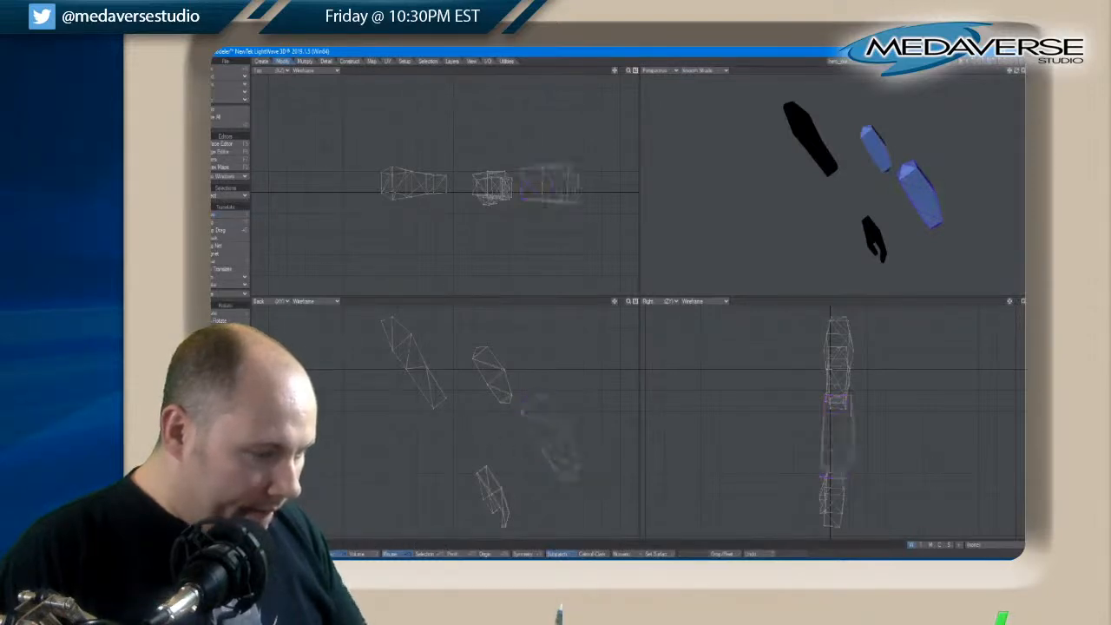
Move the slimmer forearm piece into the gap between the upper arm and the hand, and open its surface assignment without changing it
{"action": "left_click", "coordinate": [493, 369]}
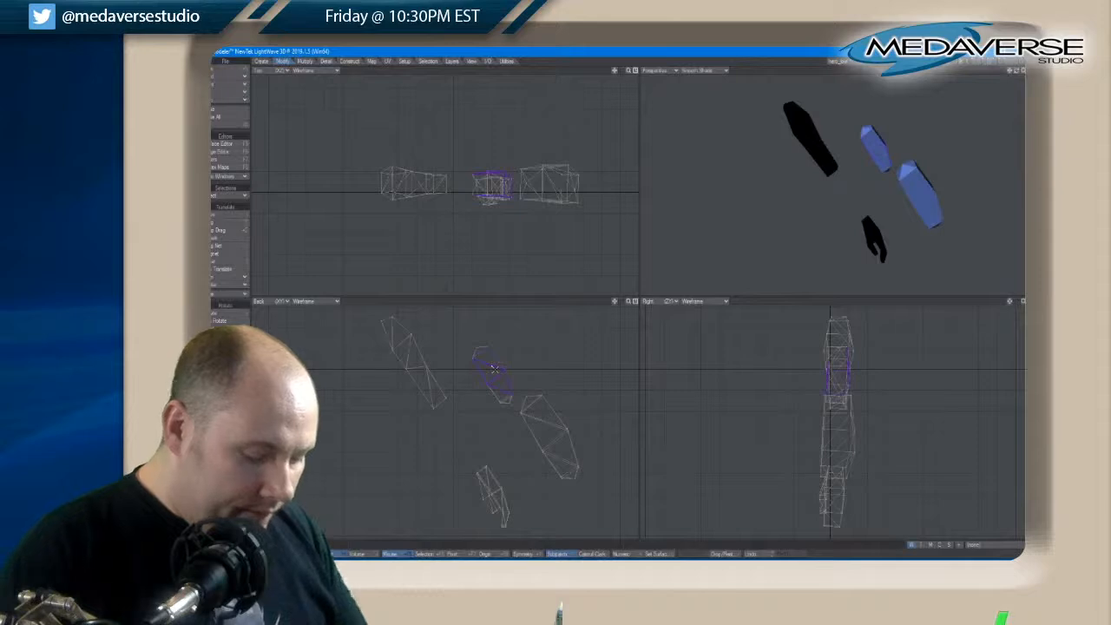
{"action": "key", "text": "t"}
{"action": "left_click_drag", "start_coordinate": [494, 368], "coordinate": [496, 374]}
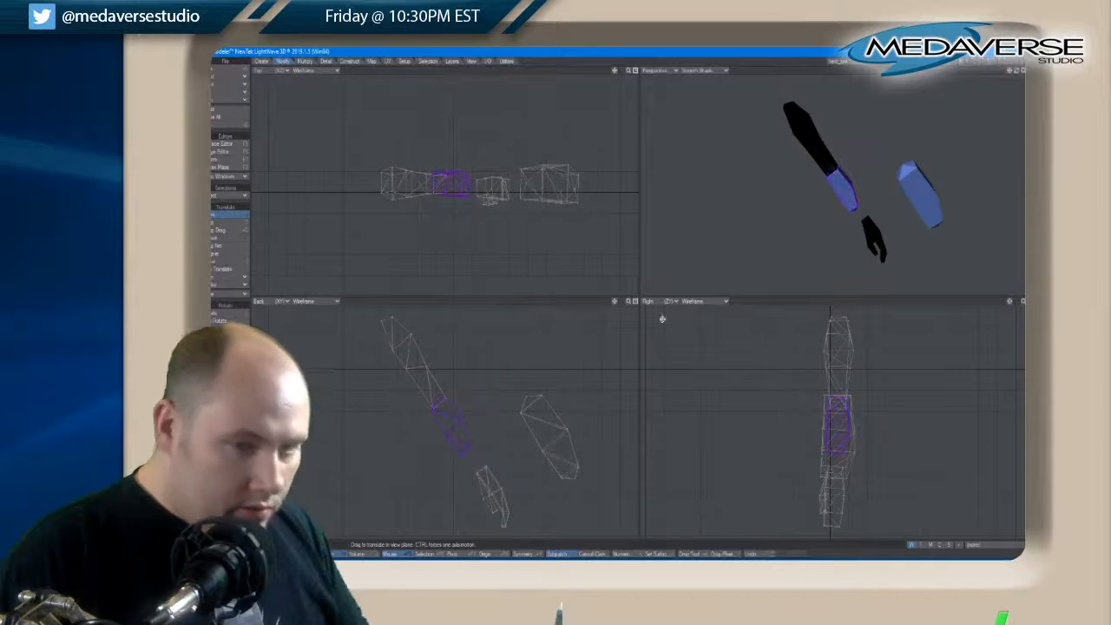
{"action": "key", "text": "q"}
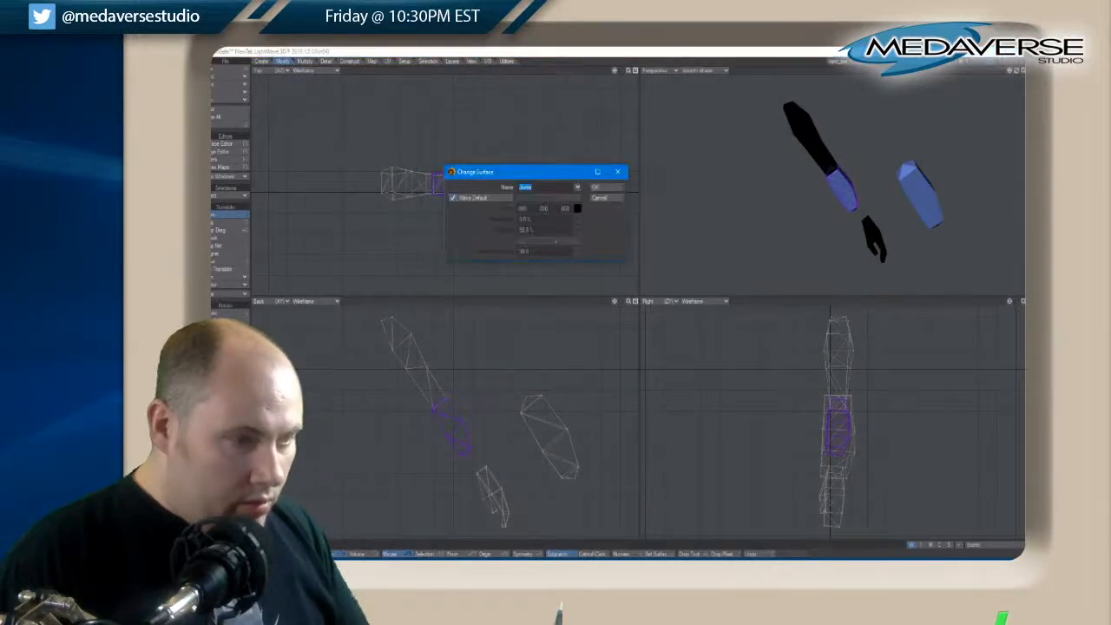
{"action": "left_click", "coordinate": [604, 198]}
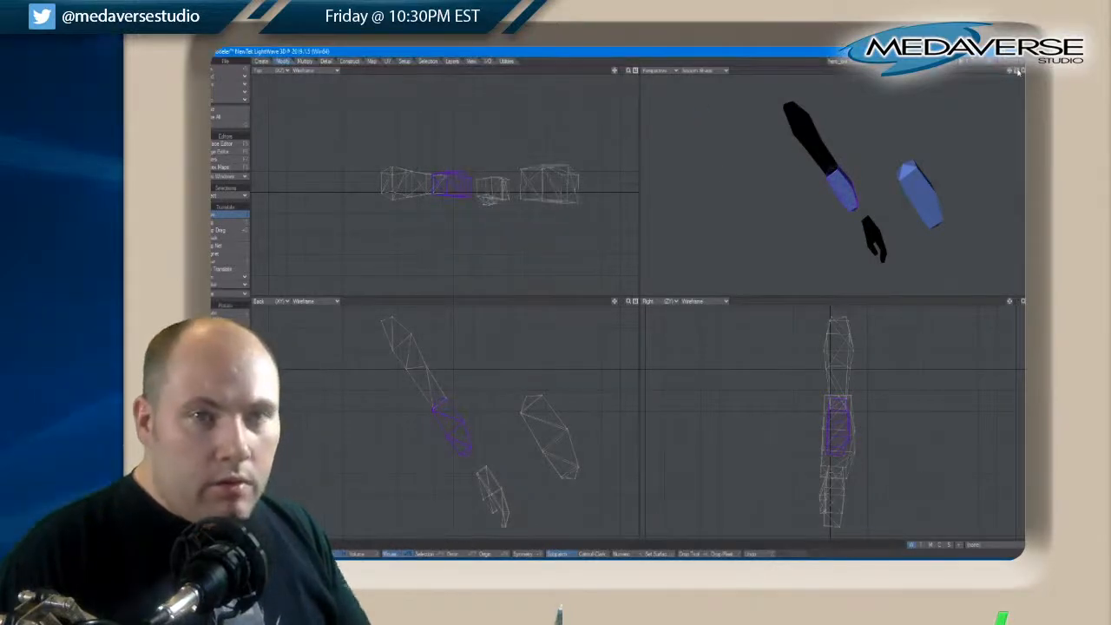
Scale the slimmer forearm piece down further and position it against the elbow end of the upper arm
{"action": "left_click_drag", "start_coordinate": [1017, 72], "coordinate": [1017, 75]}
{"action": "left_click_drag", "start_coordinate": [447, 425], "coordinate": [450, 421]}
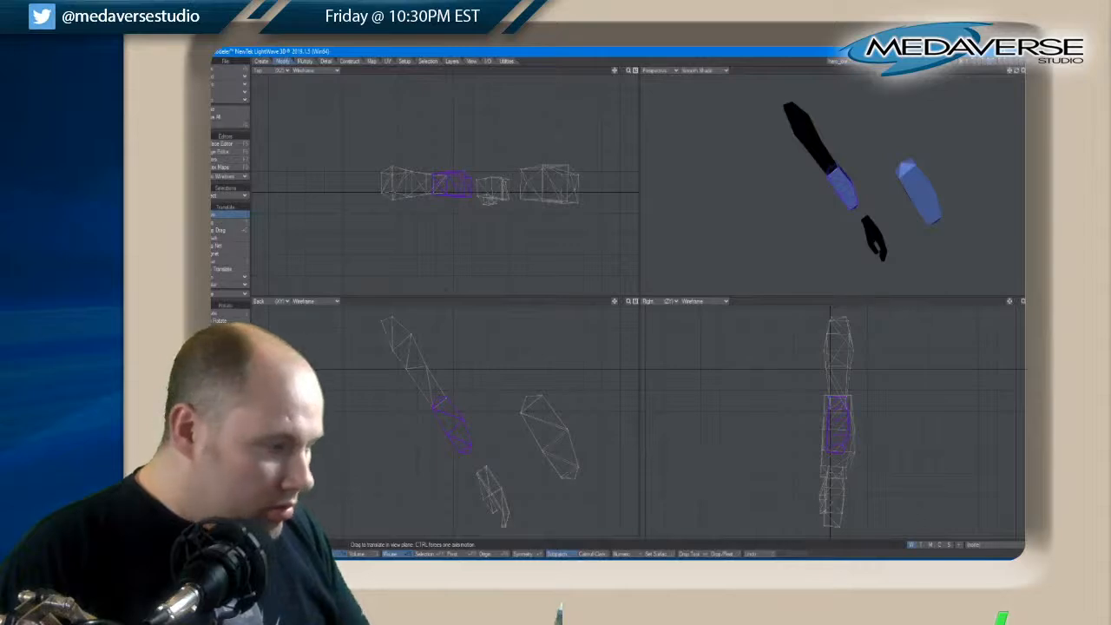
{"action": "key", "text": "shift+h"}
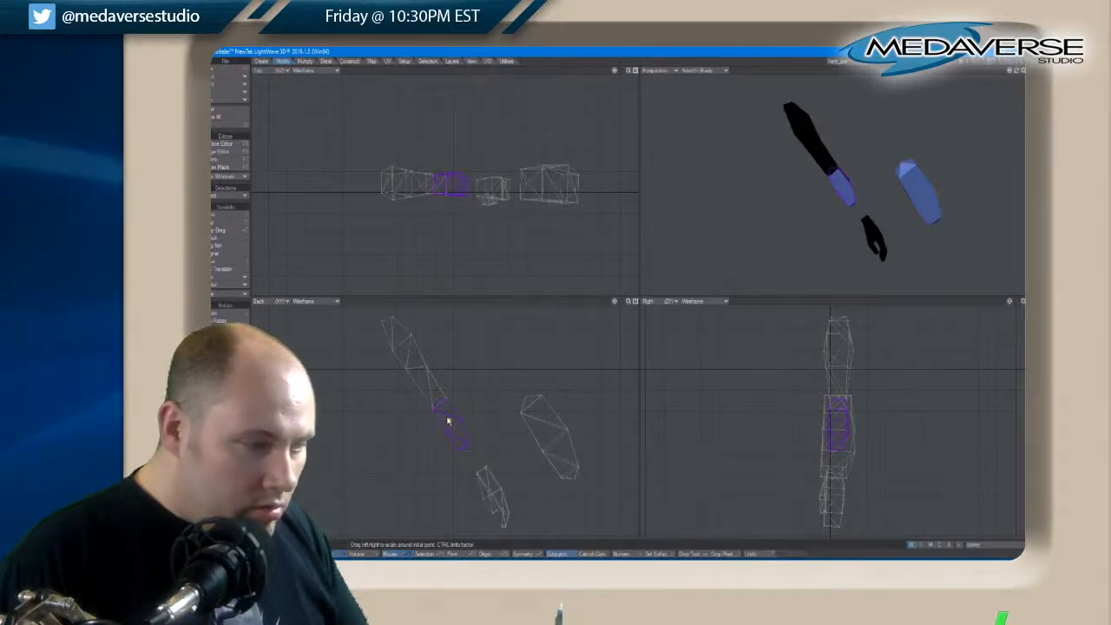
{"action": "key", "text": "t"}
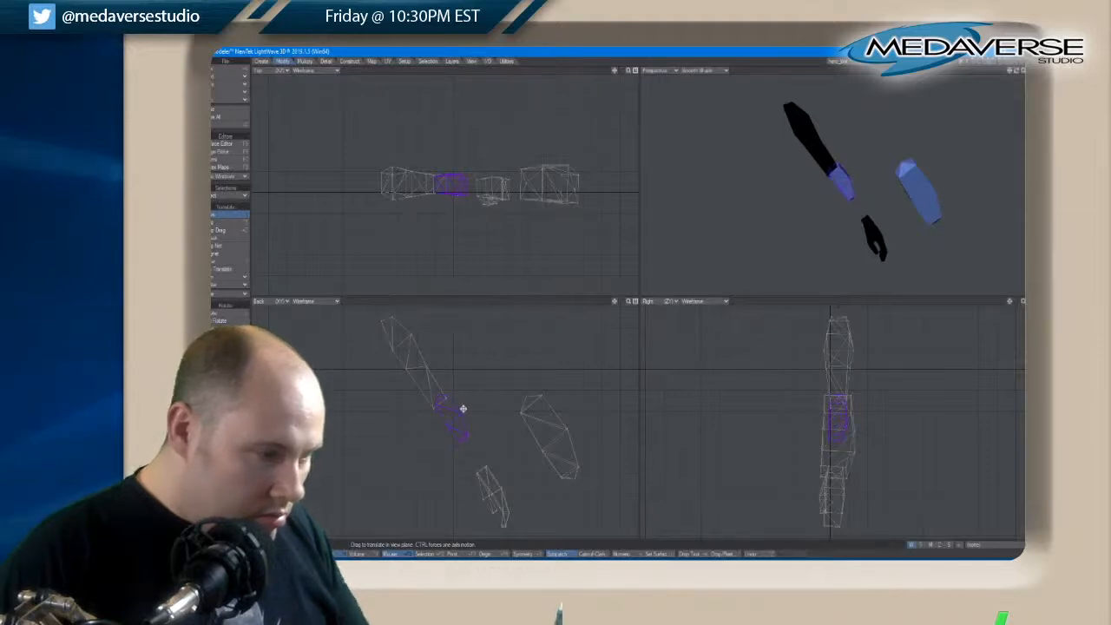
{"action": "key", "text": "ctrl+l"}
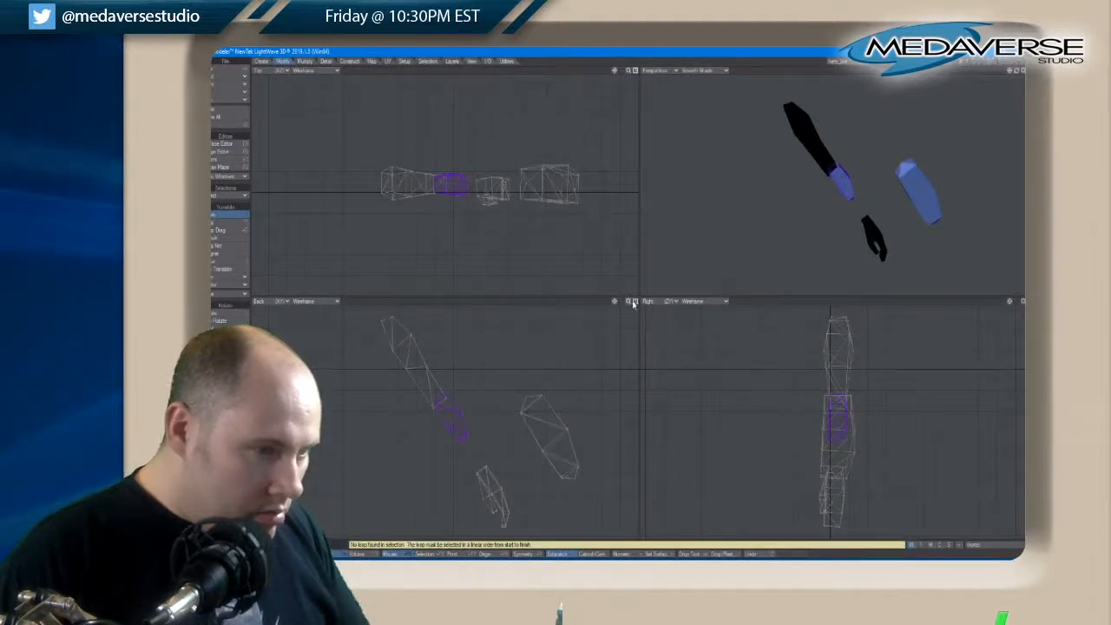
Assign the arm's black surface to the small forearm piece and clear the selection
{"action": "left_click", "coordinate": [634, 302]}
{"action": "scroll", "coordinate": [600, 260], "scroll_direction": "up", "scroll_amount": 5}
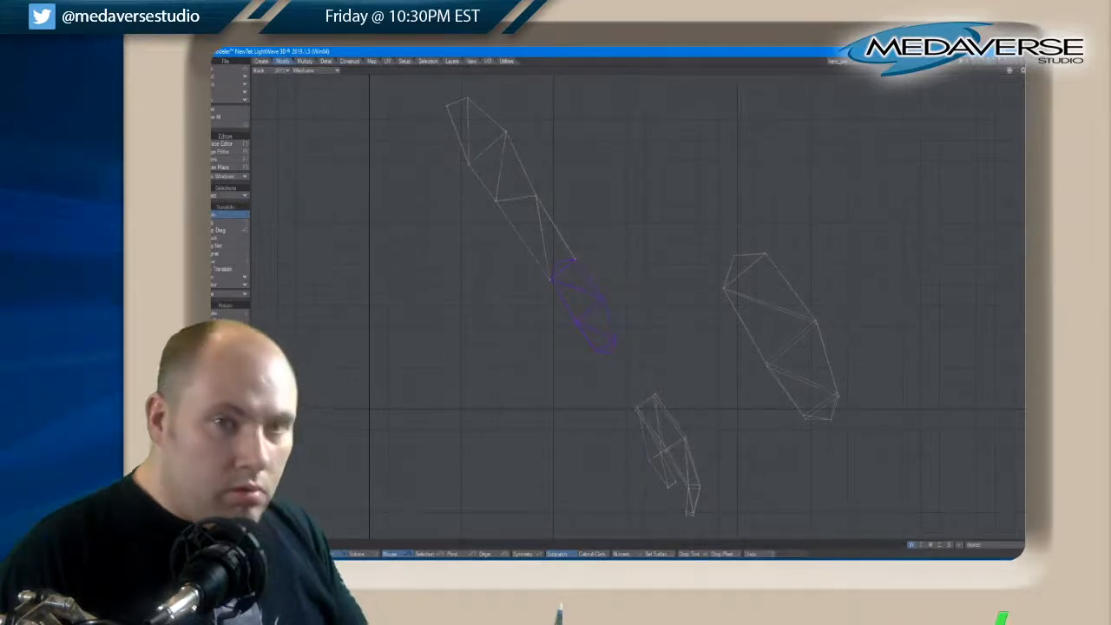
{"action": "left_click", "coordinate": [1030, 70]}
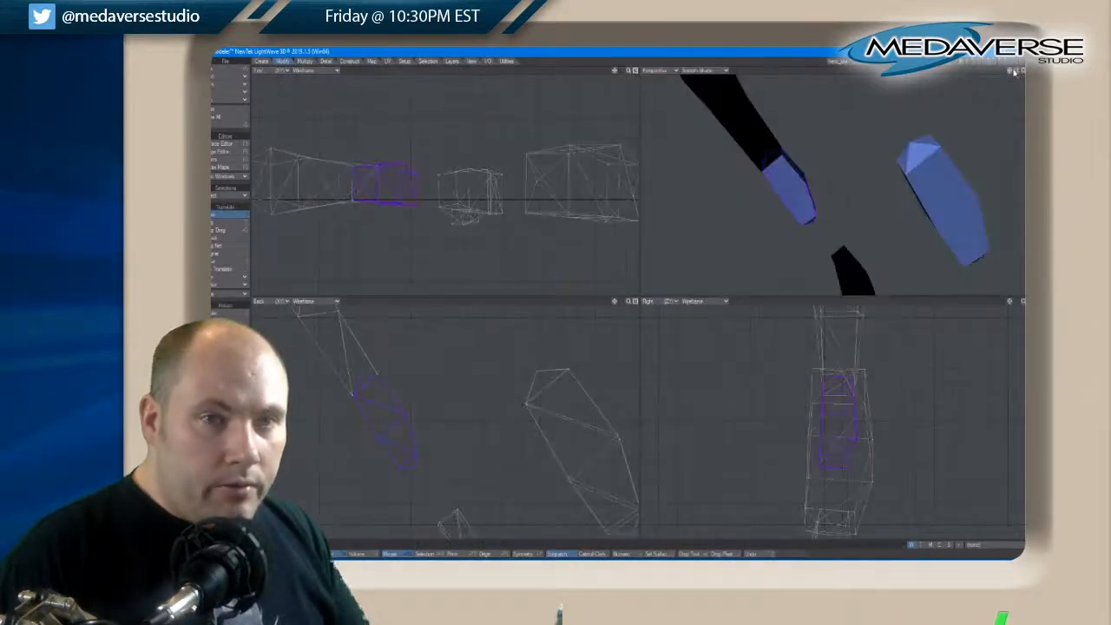
{"action": "mouse_move", "coordinate": [1009, 71]}
{"action": "left_mouse_down"}
{"action": "mouse_move", "coordinate": [959, 78]}
{"action": "mouse_move", "coordinate": [1017, 74]}
{"action": "left_mouse_up"}
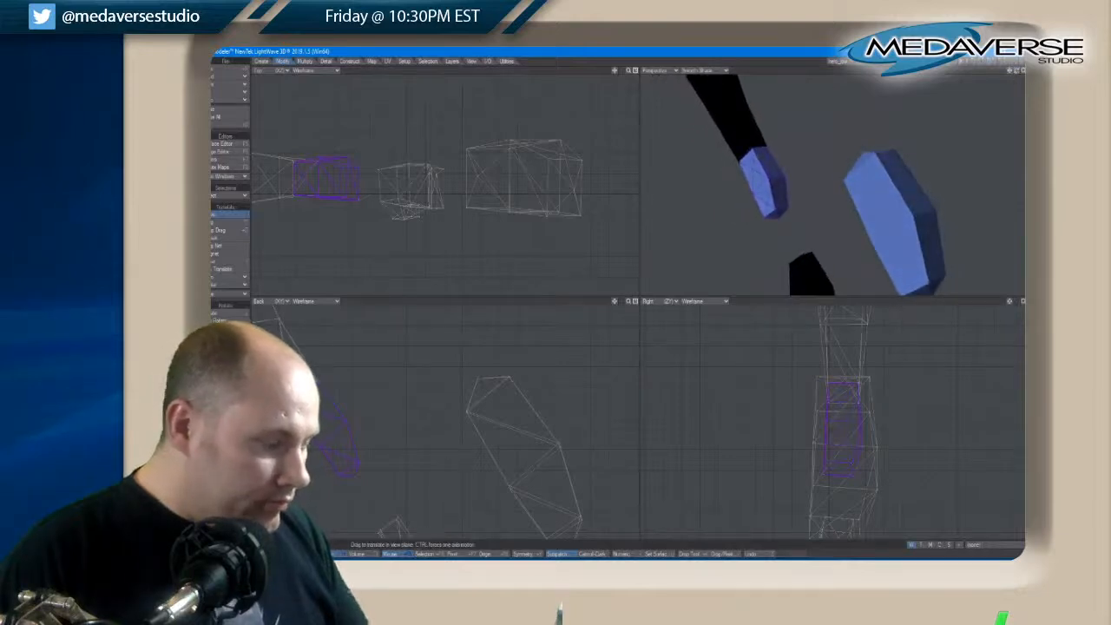
{"action": "key", "text": "q"}
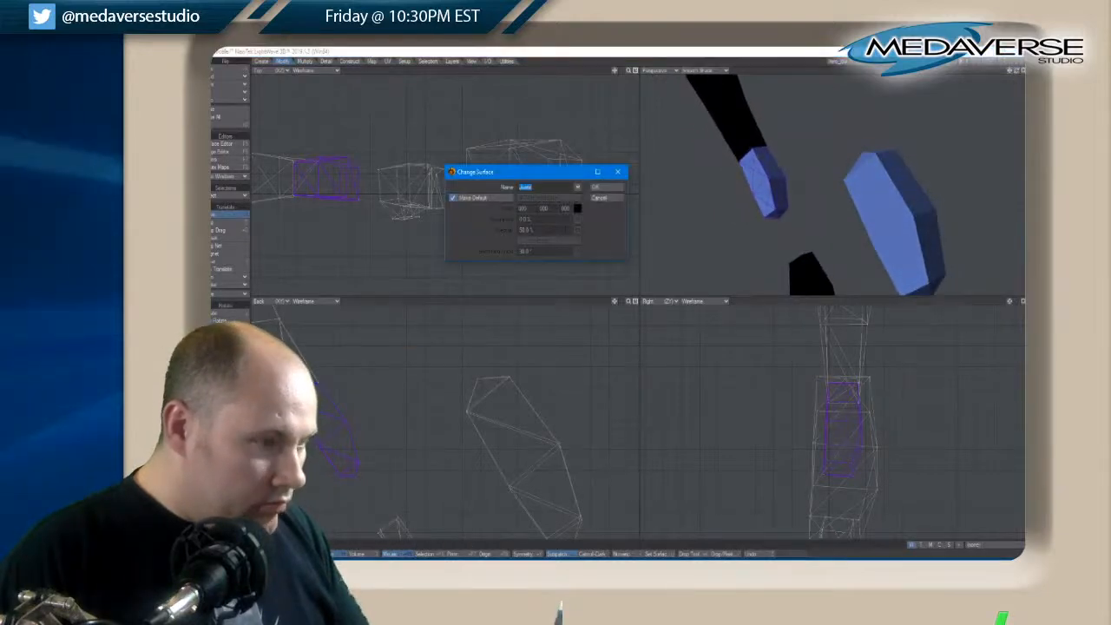
{"action": "left_click", "coordinate": [578, 189]}
{"action": "left_click", "coordinate": [571, 175]}
{"action": "left_click", "coordinate": [603, 188]}
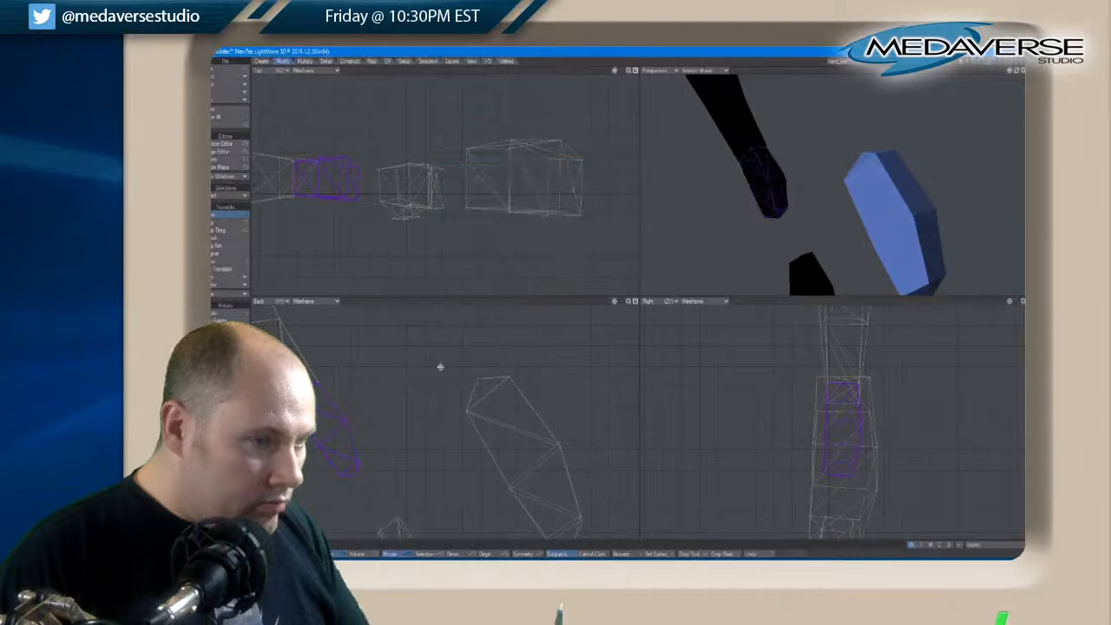
{"action": "key", "text": "slash"}
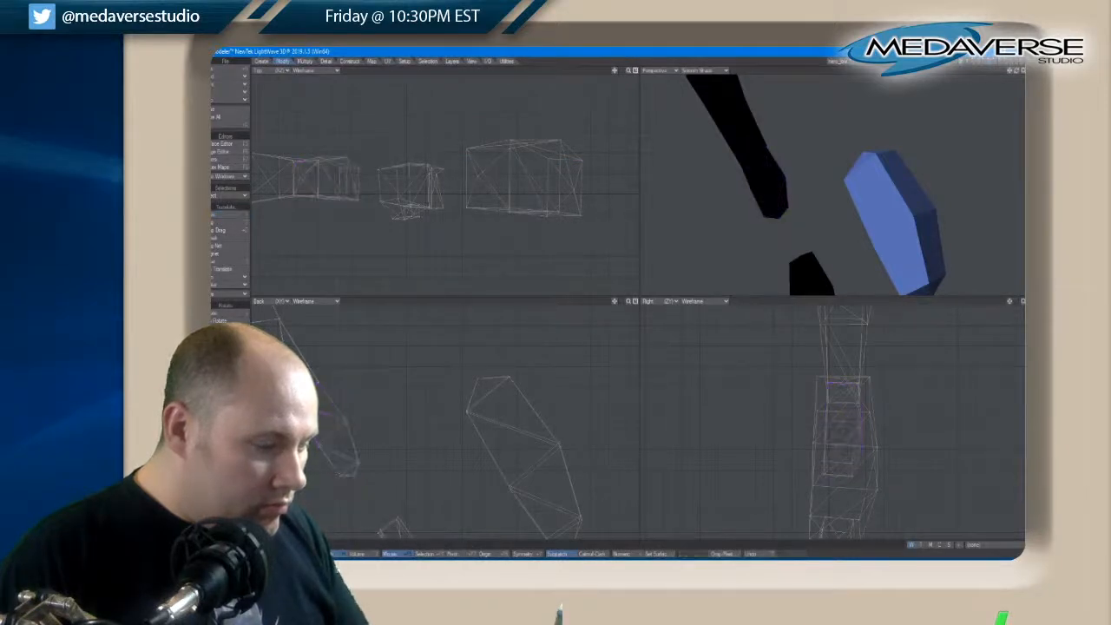
Move the elbow-end points of the separated blue brace inward to shorten the brace
{"action": "mouse_move", "coordinate": [613, 302]}
{"action": "left_mouse_down"}
{"action": "mouse_move", "coordinate": [607, 327]}
{"action": "mouse_move", "coordinate": [615, 305]}
{"action": "left_mouse_up"}
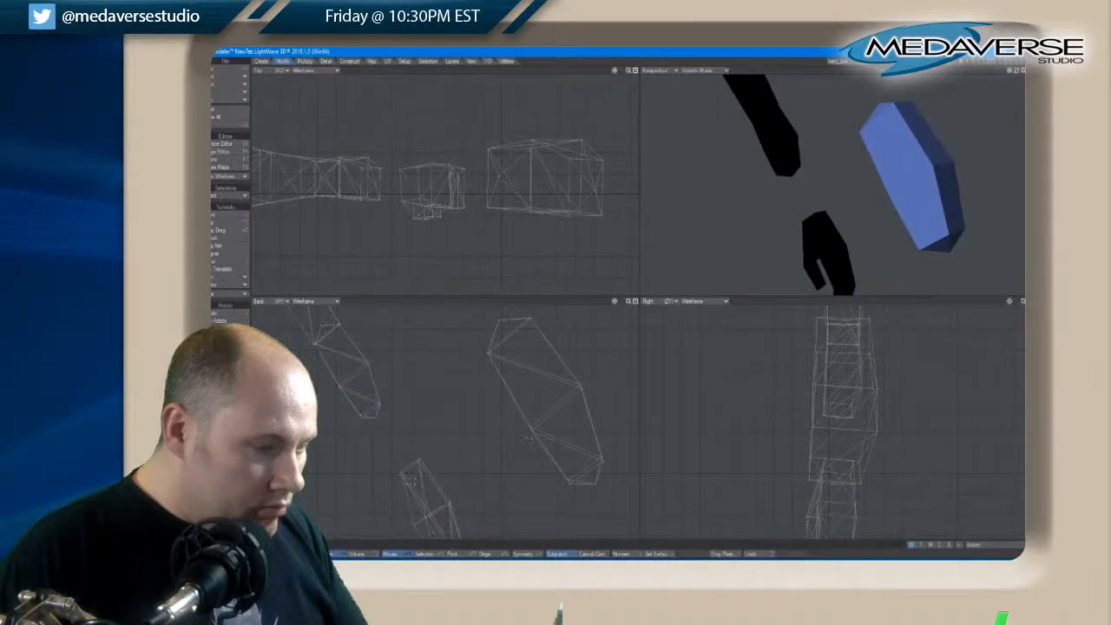
{"action": "key", "text": "space"}
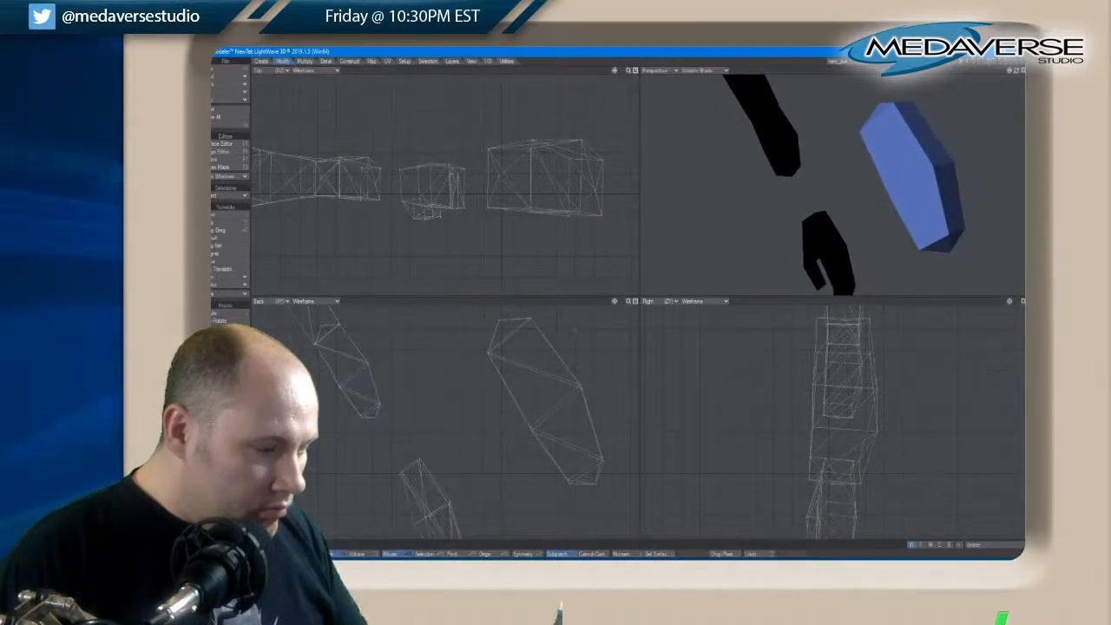
{"action": "key", "text": "space"}
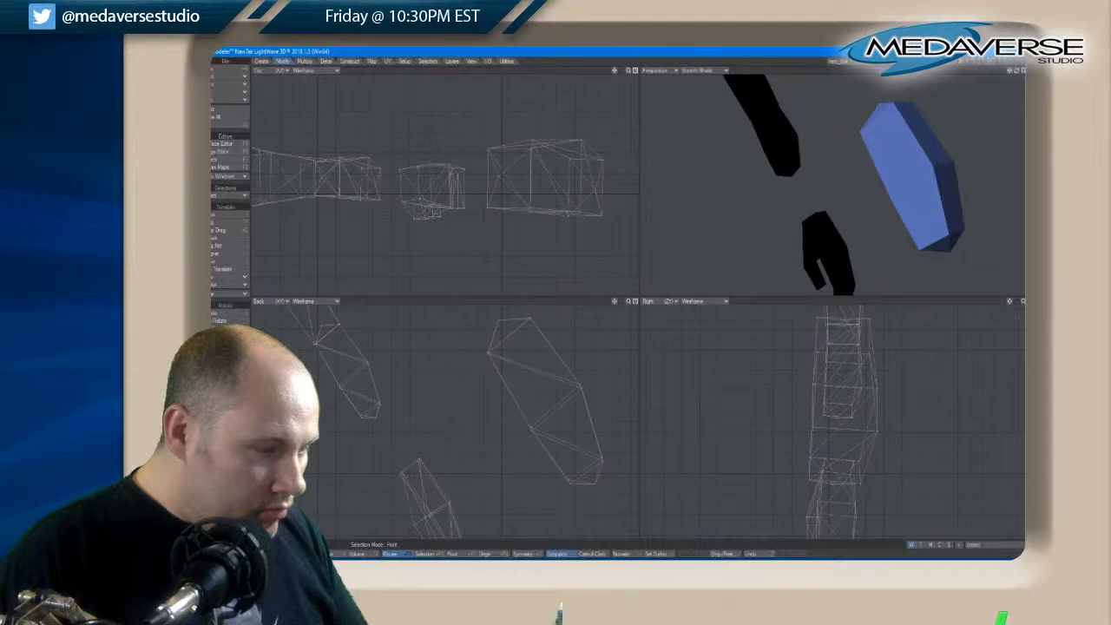
{"action": "right_click_drag", "start_coordinate": [446, 341], "coordinate": [553, 333]}
{"action": "key", "text": "t"}
{"action": "left_click_drag", "start_coordinate": [480, 313], "coordinate": [505, 349]}
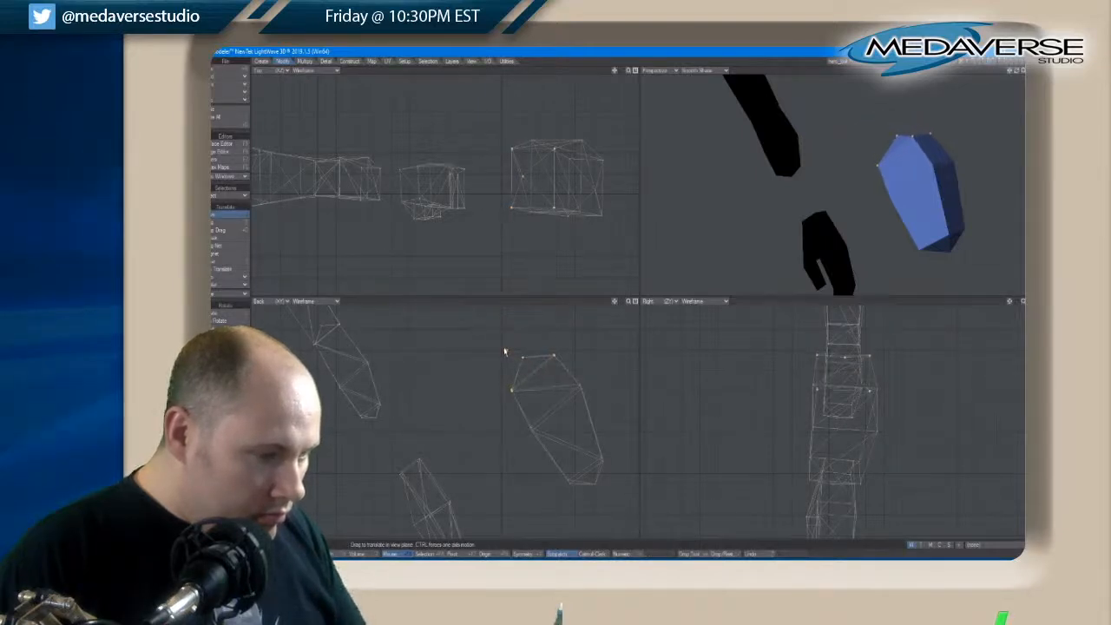
Pull the wrist-end points of the blue brace inward to shorten it further, and clear the point selection
{"action": "key", "text": "space"}
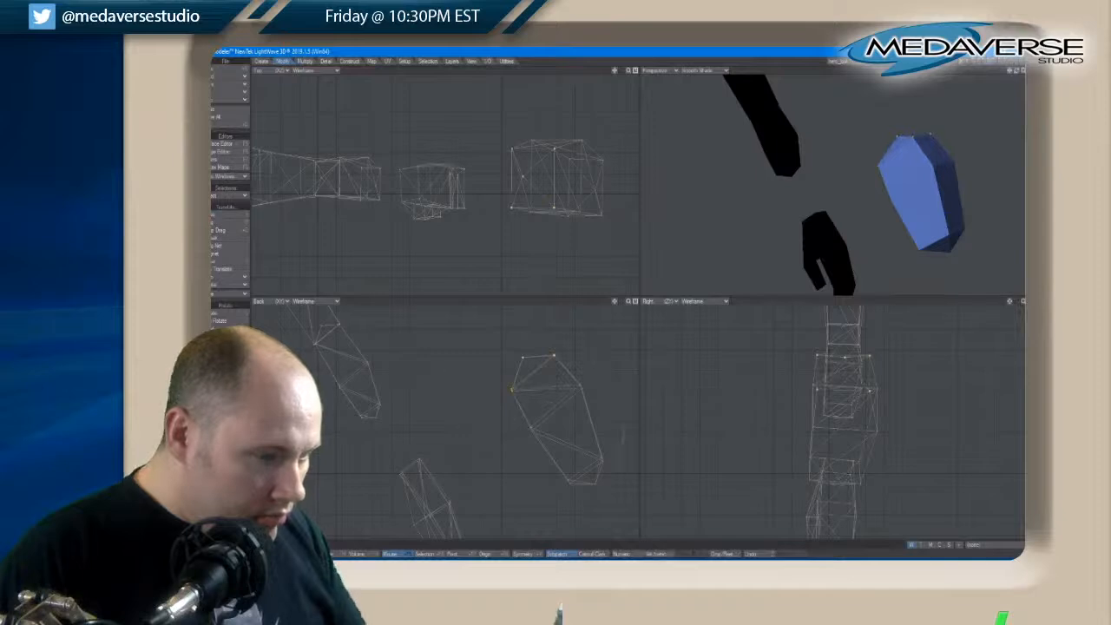
{"action": "right_click_drag", "start_coordinate": [622, 445], "coordinate": [550, 495]}
{"action": "key", "text": "t"}
{"action": "left_click_drag", "start_coordinate": [600, 493], "coordinate": [596, 474]}
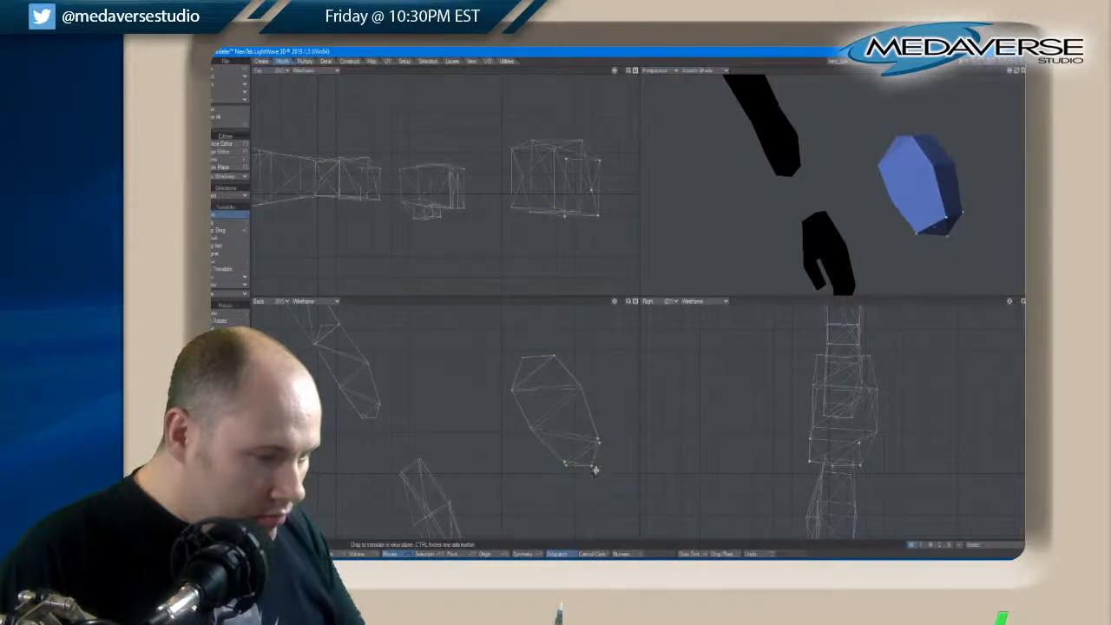
{"action": "key", "text": "space"}
{"action": "key", "text": "slash"}
Select all of the shortened blue brace's polygons and move it back onto the arm over the forearm gap
{"action": "key", "text": "space"}
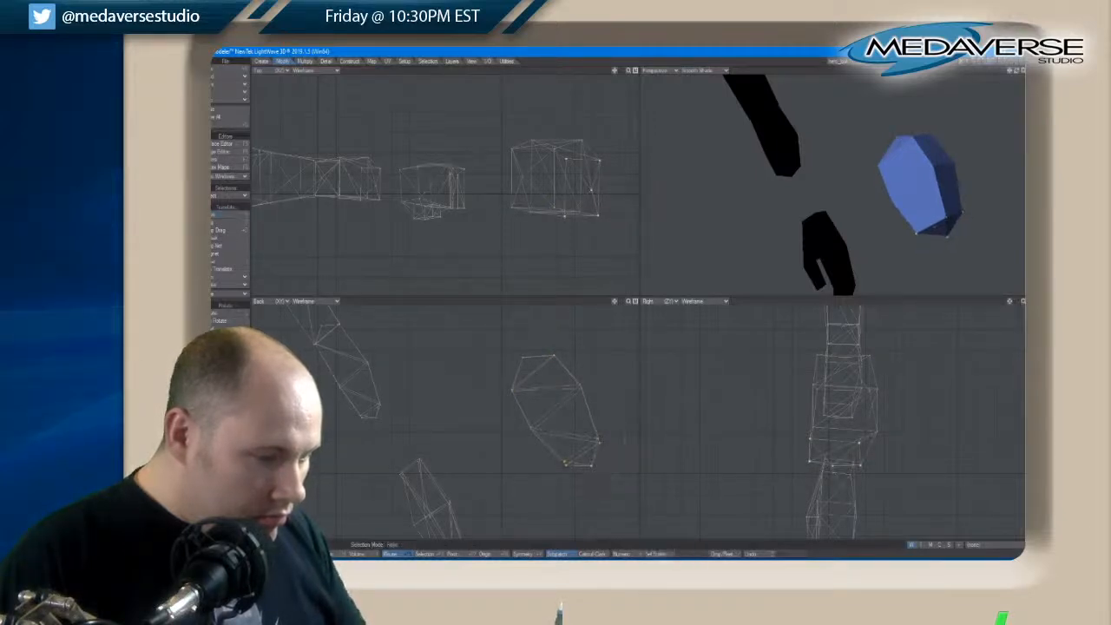
{"action": "key", "text": "space"}
{"action": "mouse_move", "coordinate": [453, 430]}
{"action": "right_mouse_down"}
{"action": "mouse_move", "coordinate": [607, 347]}
{"action": "mouse_move", "coordinate": [464, 397]}
{"action": "right_mouse_up"}
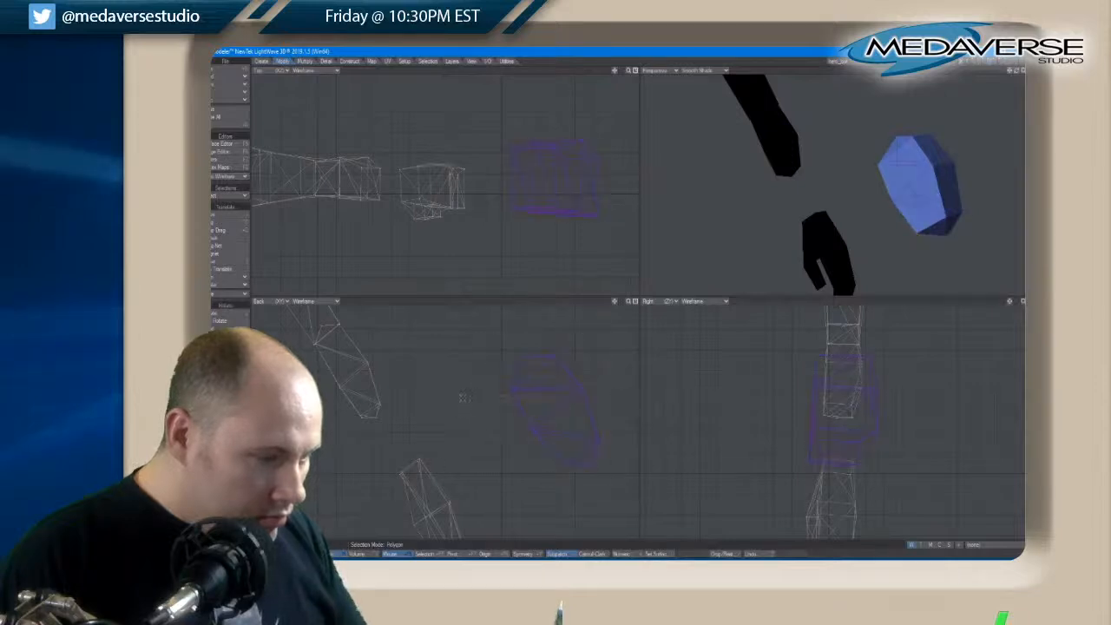
{"action": "key", "text": "t"}
{"action": "left_click_drag", "start_coordinate": [531, 392], "coordinate": [539, 398]}
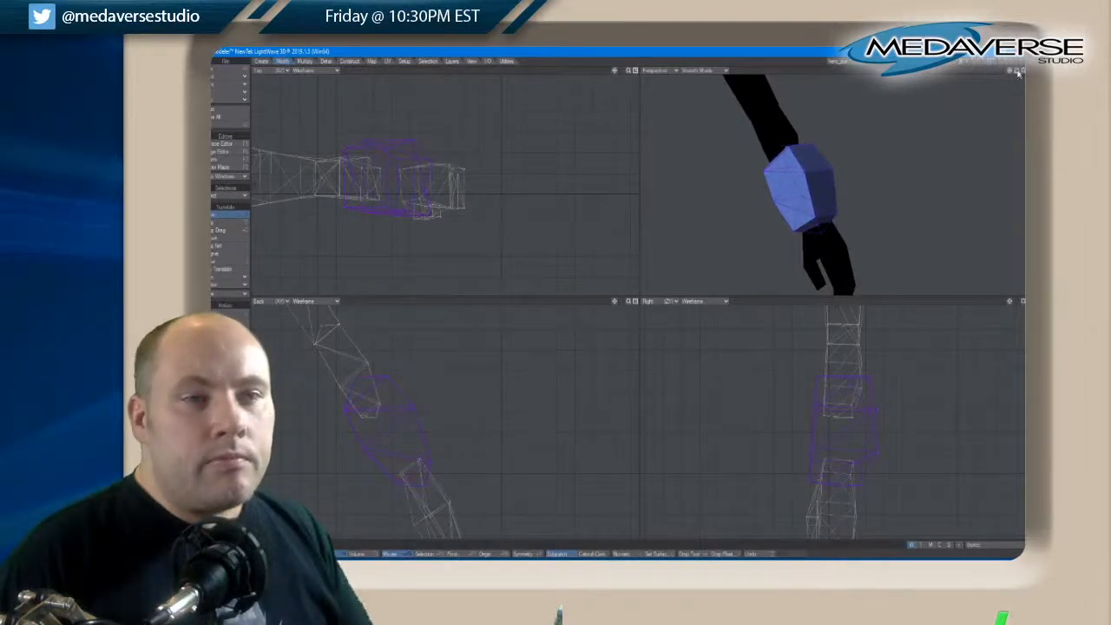
{"action": "left_click_drag", "start_coordinate": [1016, 71], "coordinate": [1019, 74]}
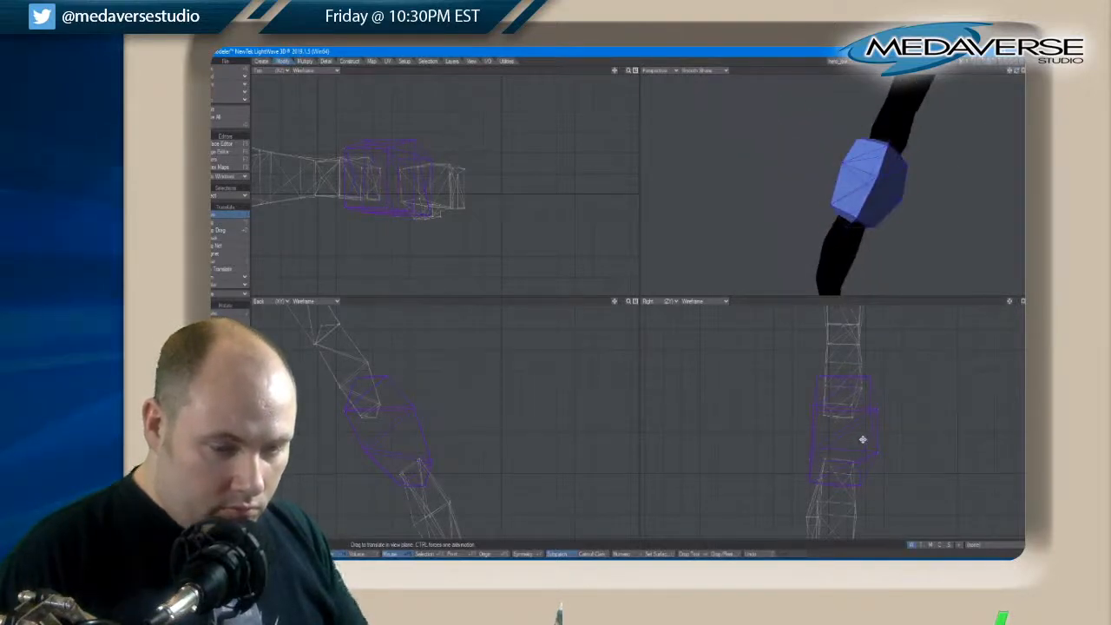
Nudge individual points along one side of the brace near the wrist outward to widen its lower end
{"action": "key", "text": "space"}
{"action": "key", "text": "space"}
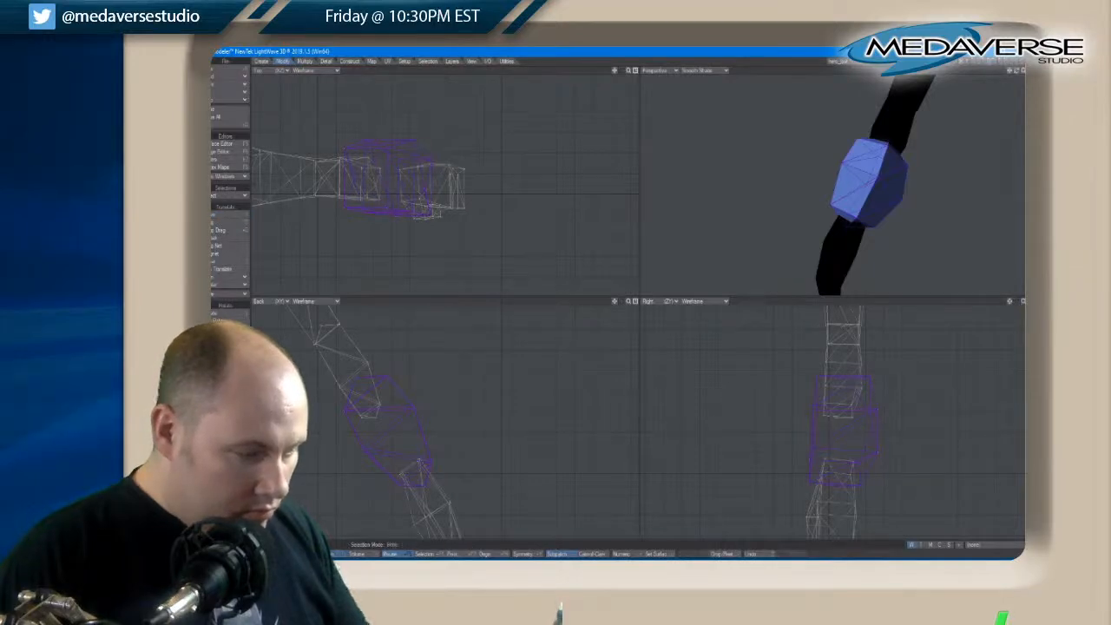
{"action": "key", "text": "slash"}
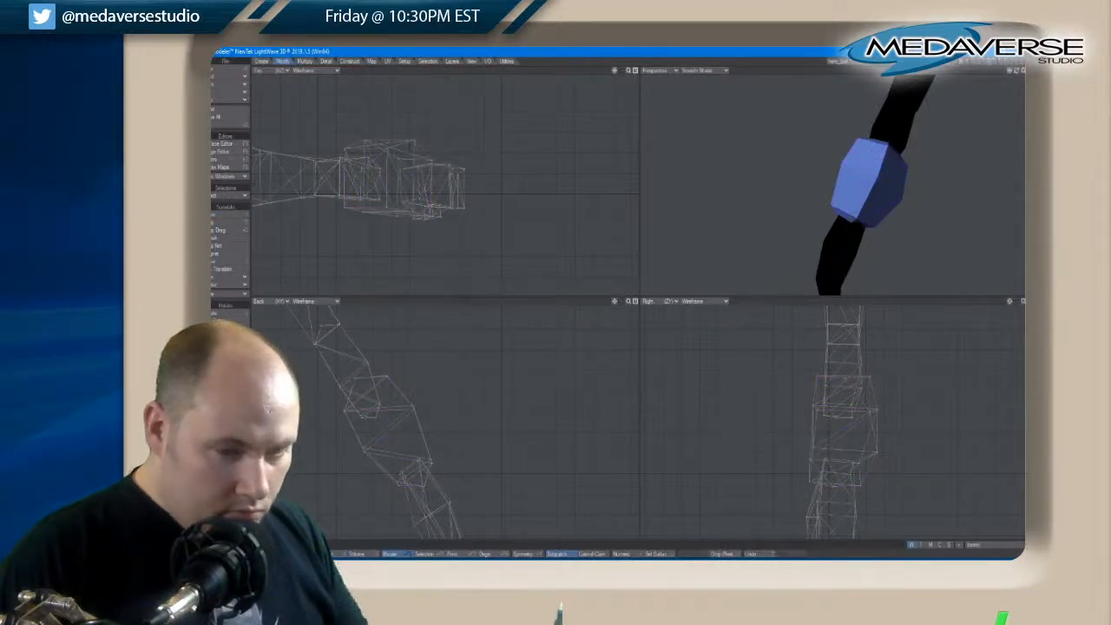
{"action": "key", "text": "t"}
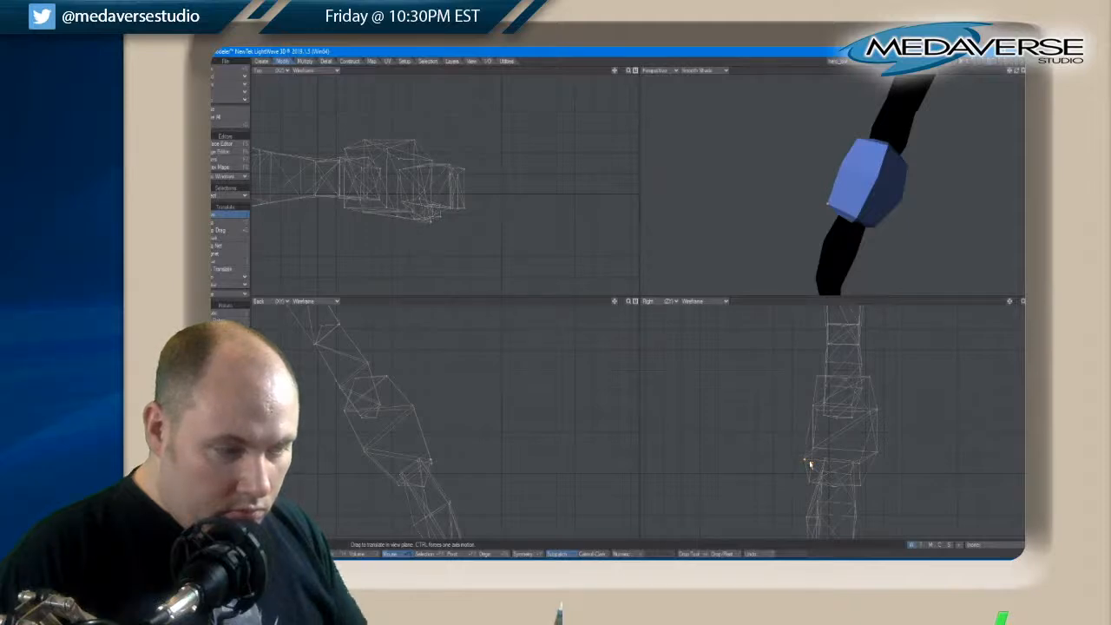
{"action": "key", "text": "space"}
{"action": "key", "text": "t"}
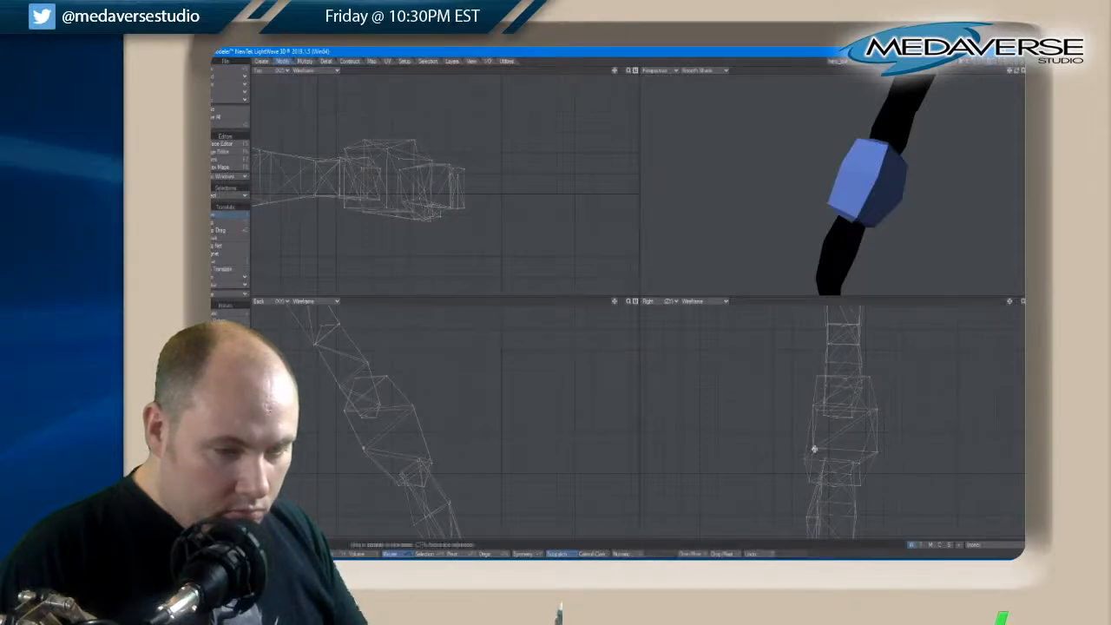
{"action": "left_click_drag", "start_coordinate": [816, 454], "coordinate": [817, 456]}
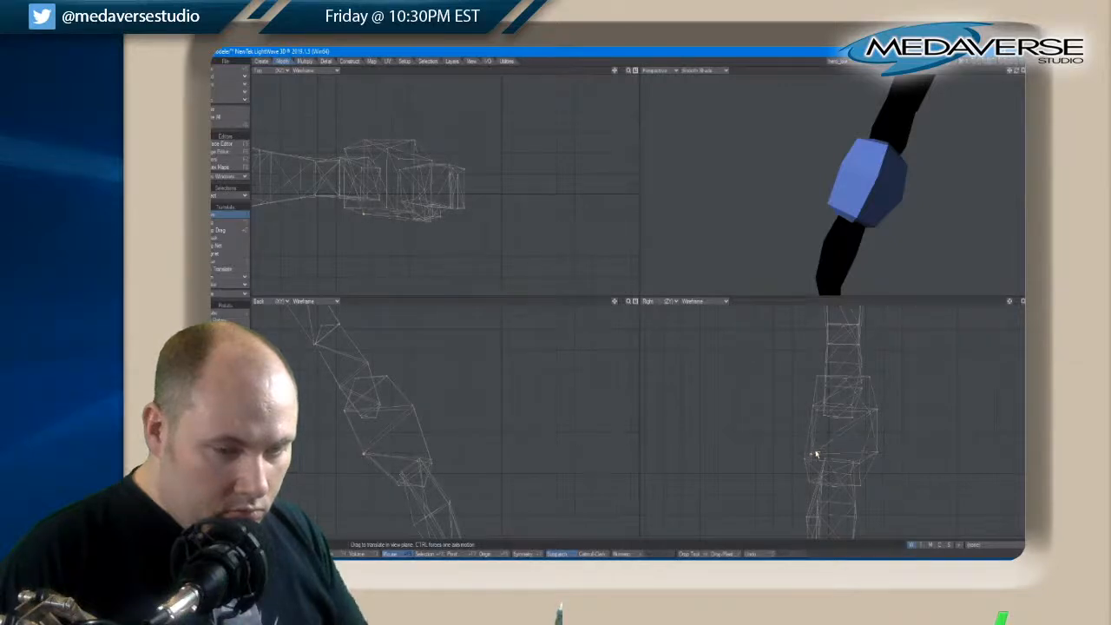
Move the outer wrist-edge points of the brace slightly outward to straighten its outer side
{"action": "left_click_drag", "start_coordinate": [1013, 76], "coordinate": [1020, 74]}
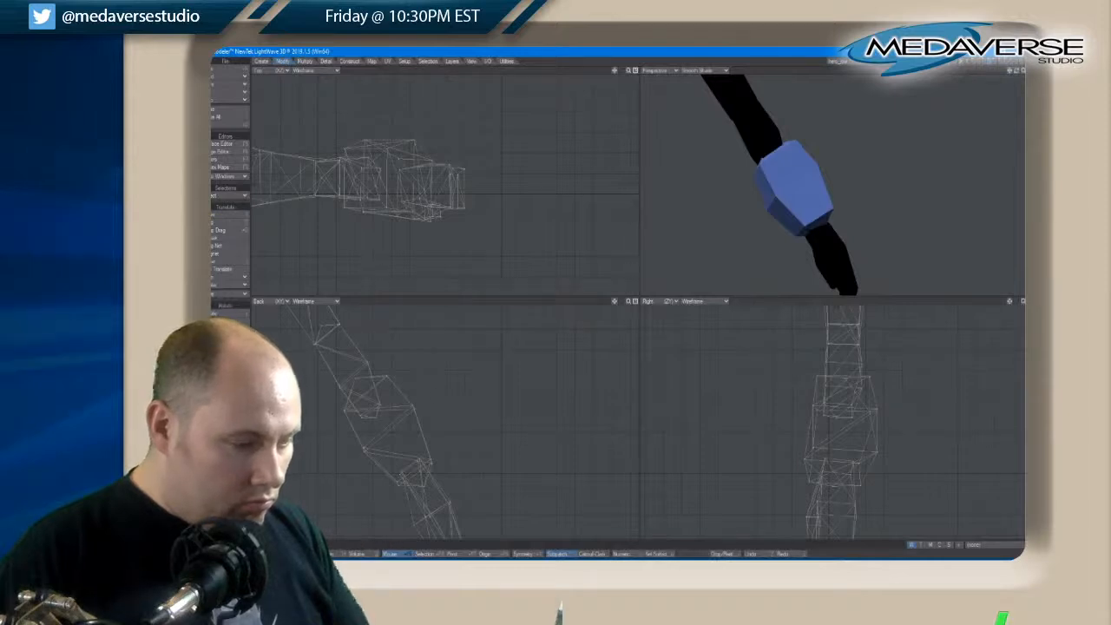
{"action": "left_click", "coordinate": [432, 459]}
{"action": "key", "text": "t"}
{"action": "left_click_drag", "start_coordinate": [423, 466], "coordinate": [434, 466]}
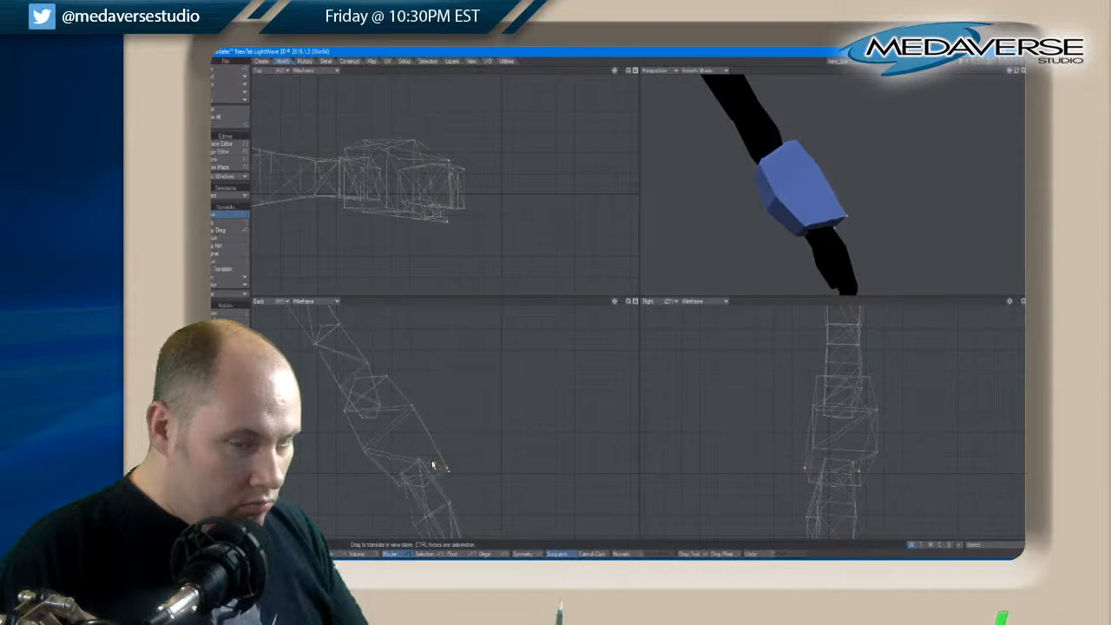
{"action": "left_click_drag", "start_coordinate": [1019, 70], "coordinate": [1016, 75]}
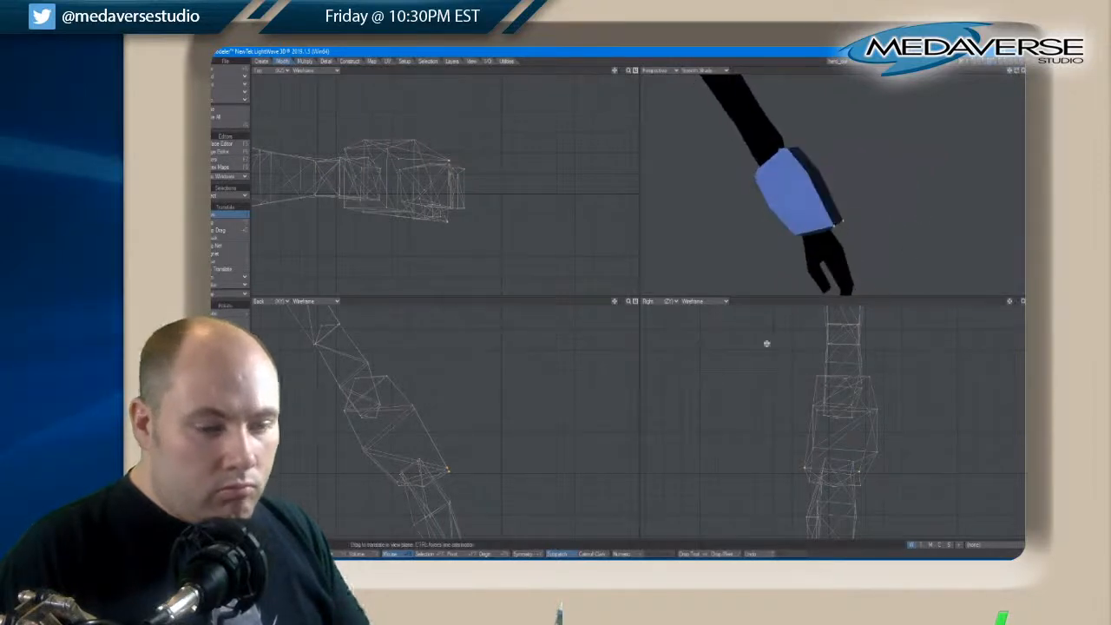
{"action": "left_click_drag", "start_coordinate": [447, 470], "coordinate": [452, 468]}
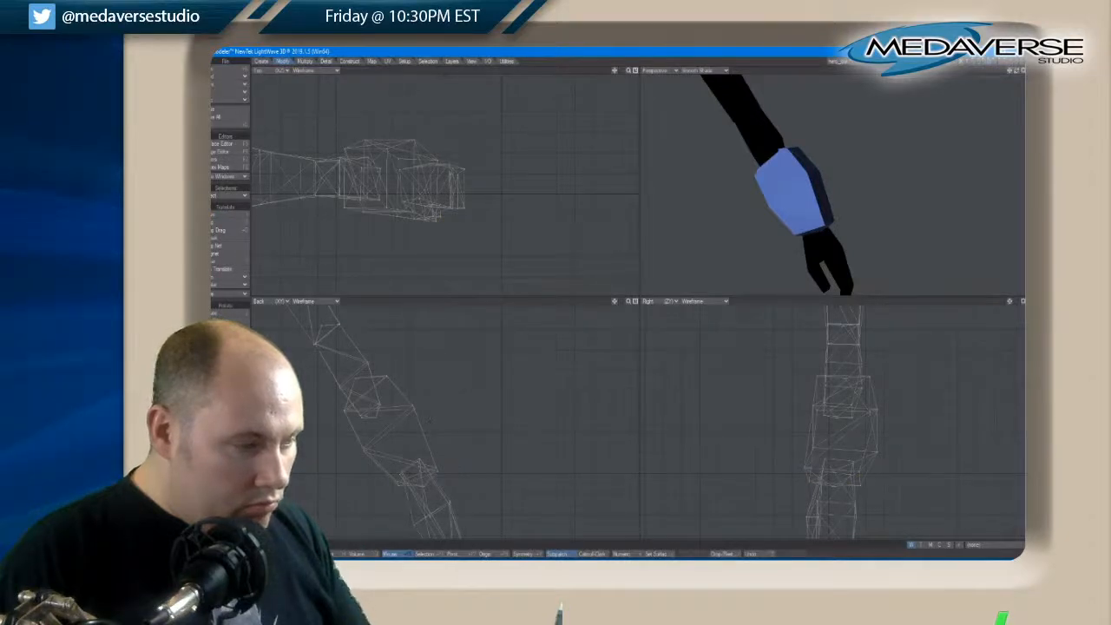
Select the brace's lower outer face and extrude it slightly outward from the forearm
{"action": "left_click_drag", "start_coordinate": [1017, 72], "coordinate": [1017, 71]}
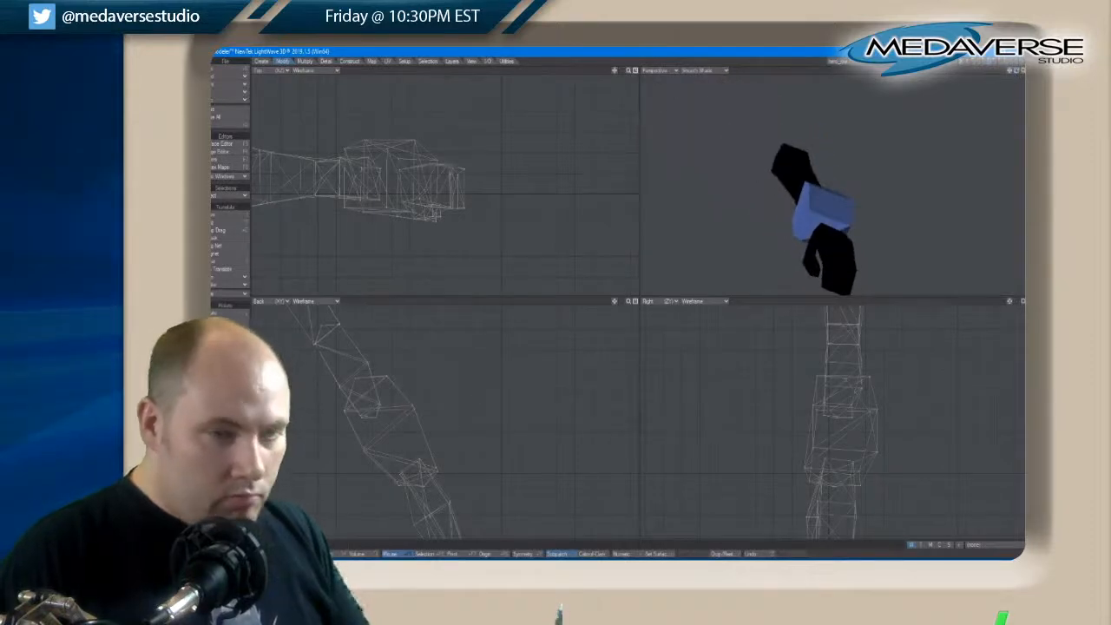
{"action": "key", "text": "space"}
{"action": "key", "text": "space"}
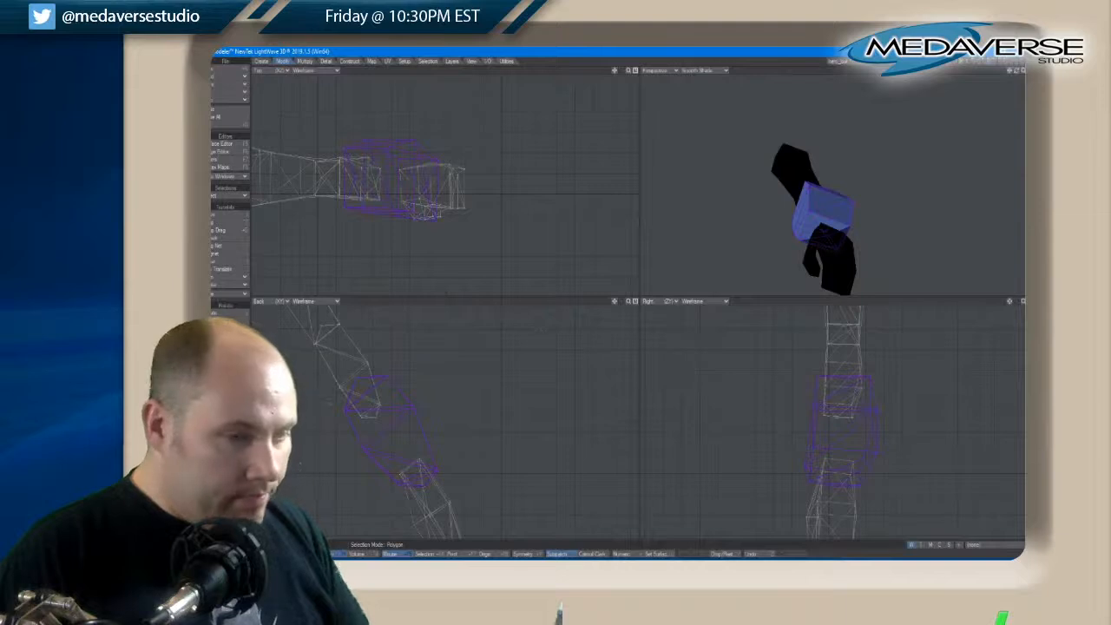
{"action": "key", "text": "Tab"}
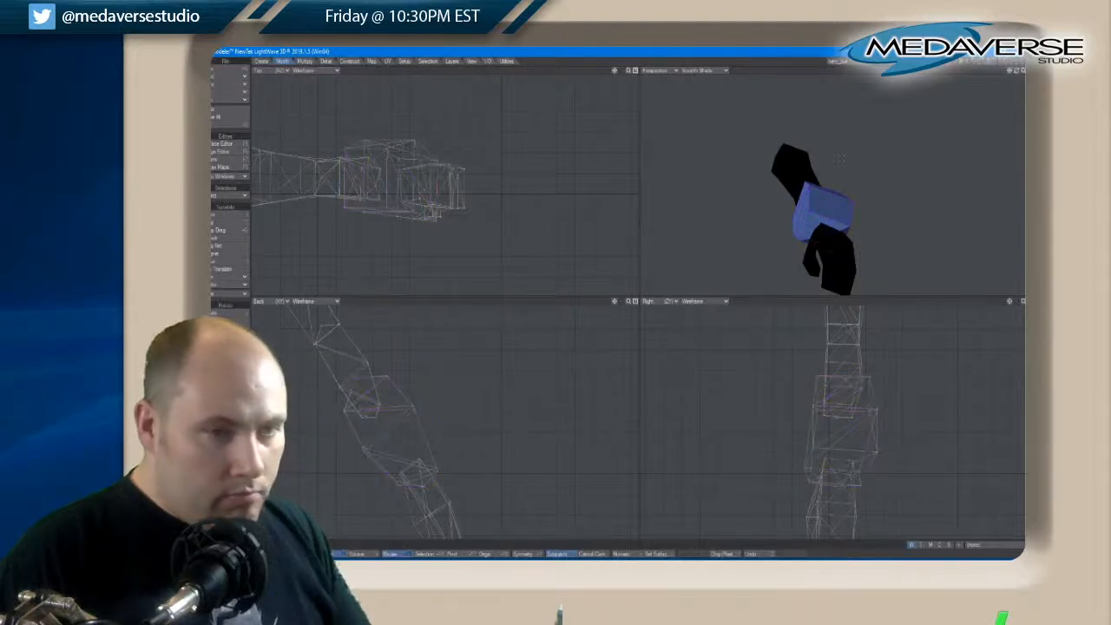
{"action": "left_click", "coordinate": [819, 201]}
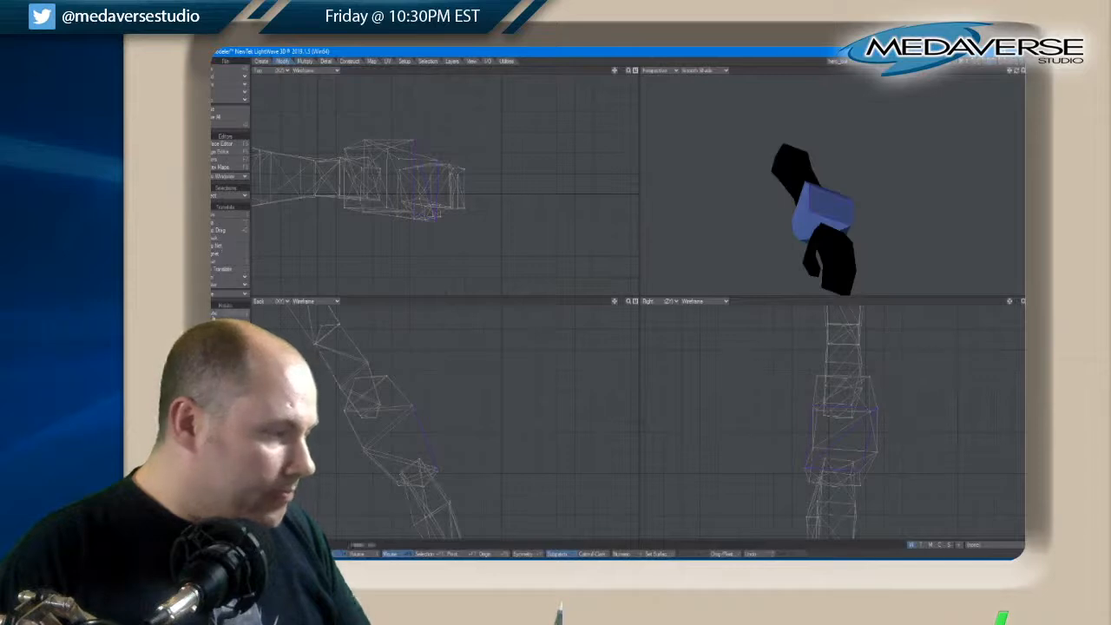
{"action": "left_click", "coordinate": [304, 61]}
{"action": "left_click", "coordinate": [227, 236]}
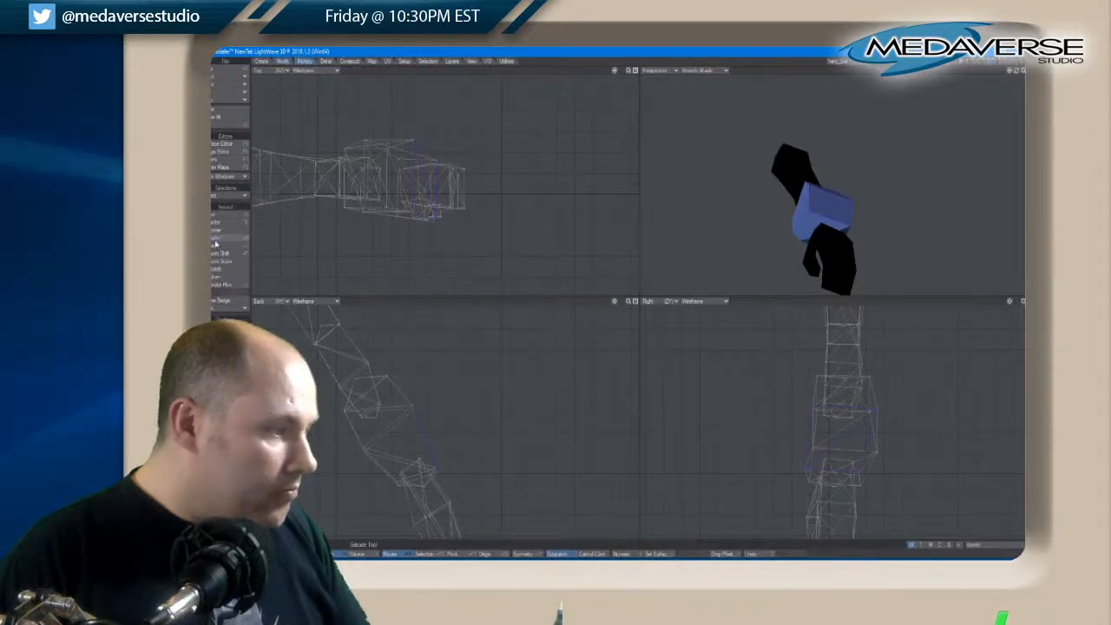
{"action": "left_click_drag", "start_coordinate": [437, 454], "coordinate": [448, 444]}
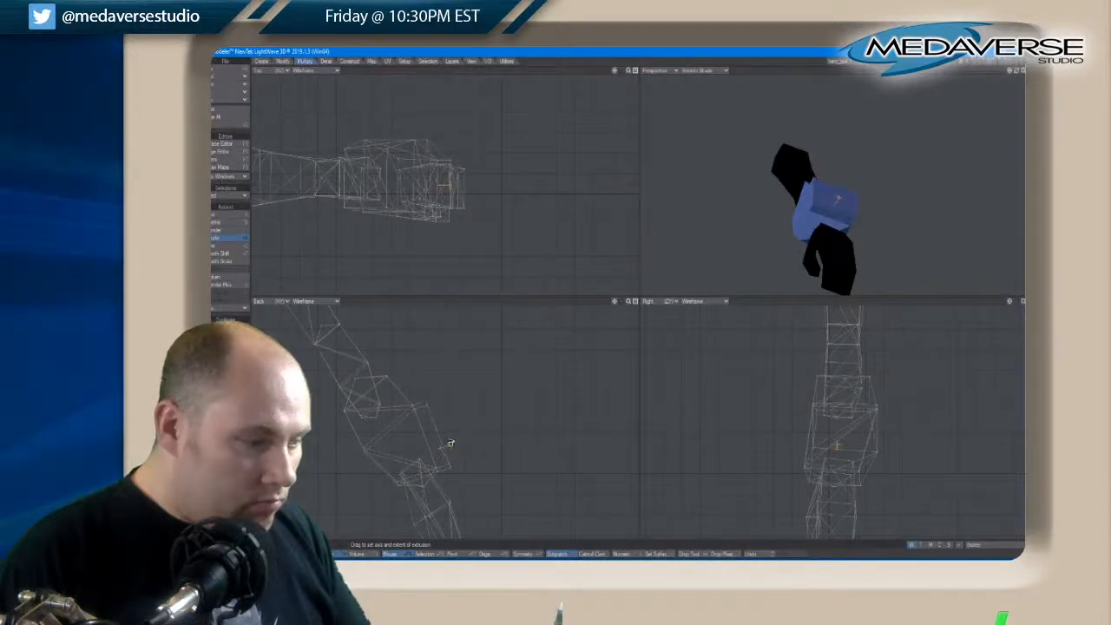
Select the extruded panel's upper corner point and the brace point beneath it on one side, and weld them together
{"action": "key", "text": "ctrl+z"}
{"action": "key", "text": "space"}
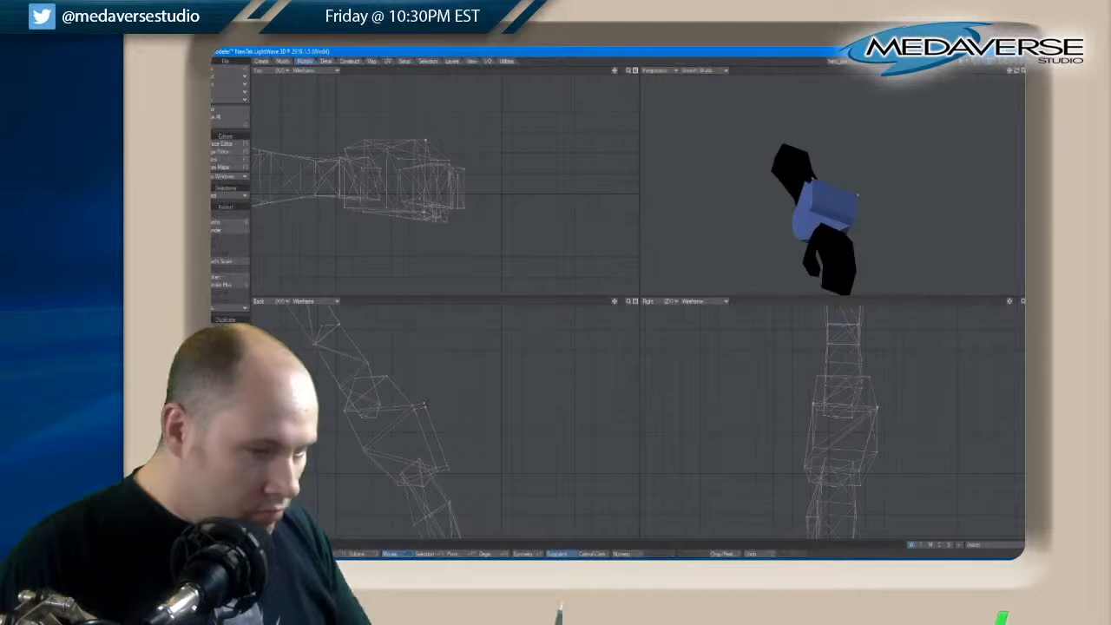
{"action": "left_click", "coordinate": [425, 404]}
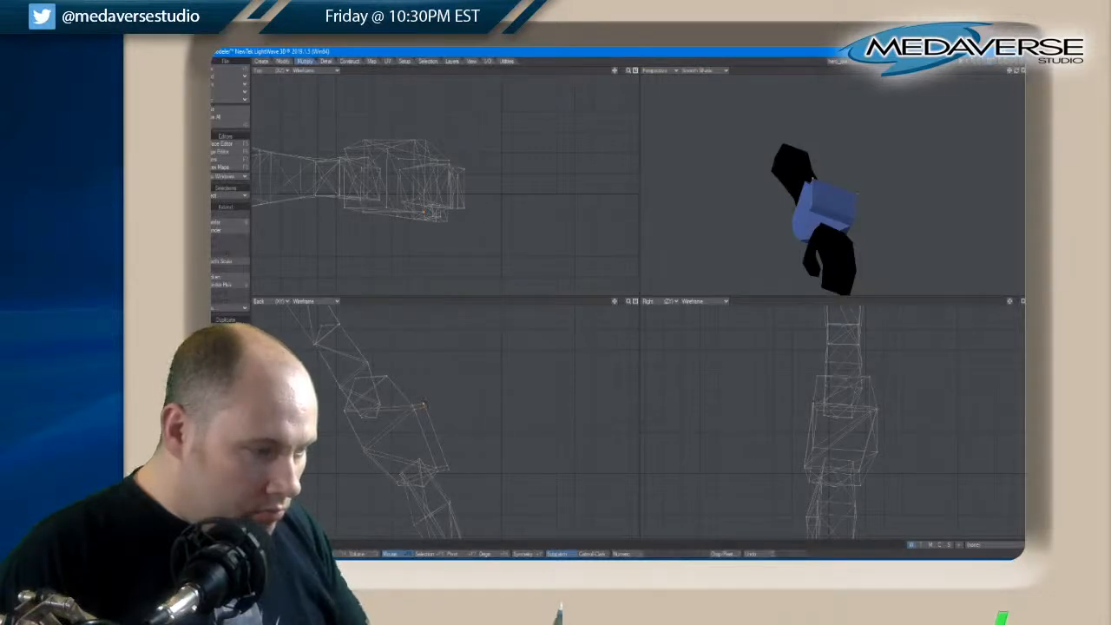
{"action": "key", "text": "slash"}
{"action": "left_click", "coordinate": [425, 406]}
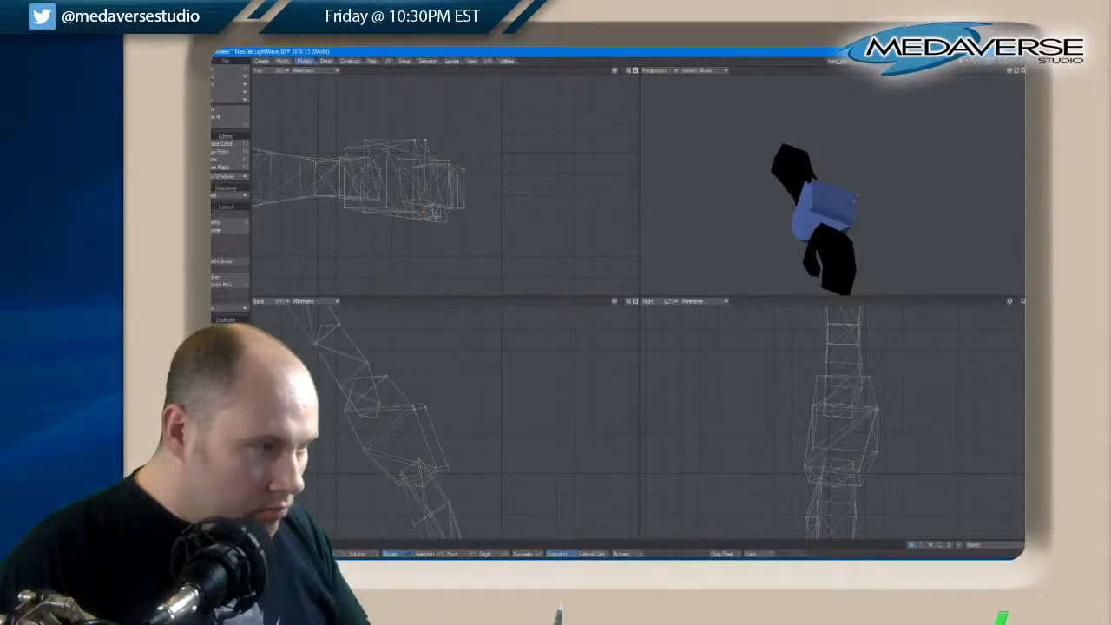
{"action": "left_click", "coordinate": [876, 407]}
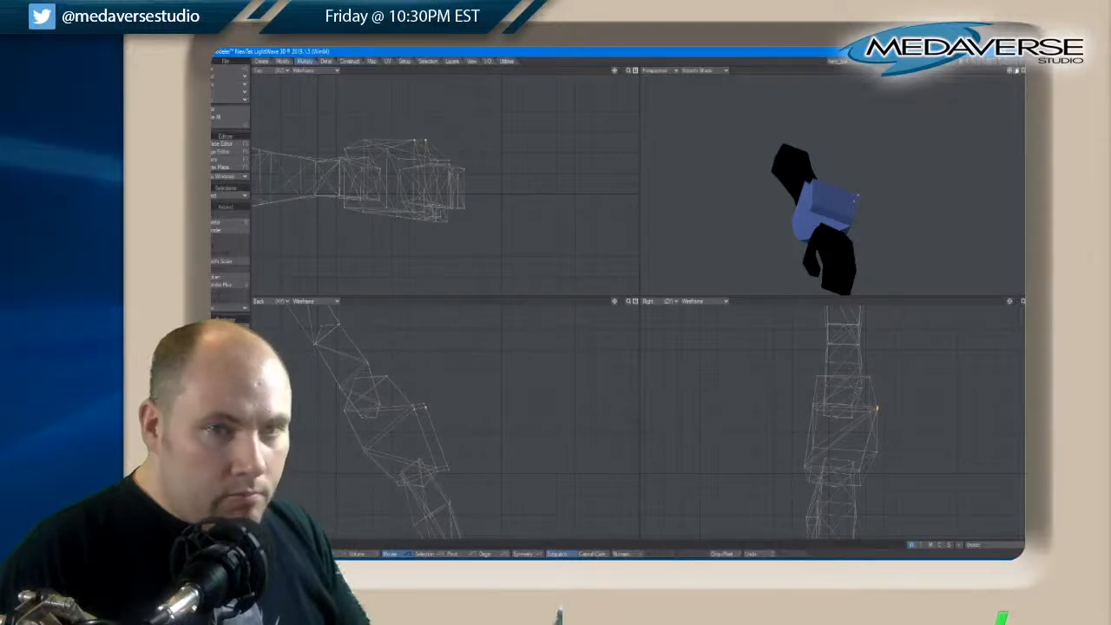
{"action": "left_click_drag", "start_coordinate": [1016, 71], "coordinate": [1017, 72]}
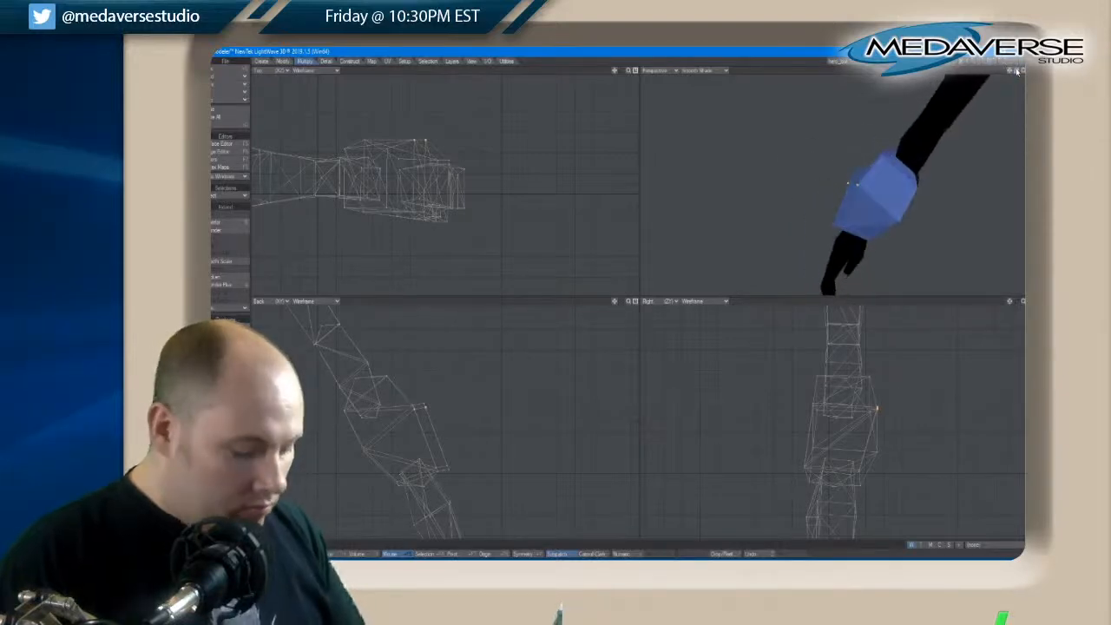
{"action": "key", "text": "ctrl+w"}
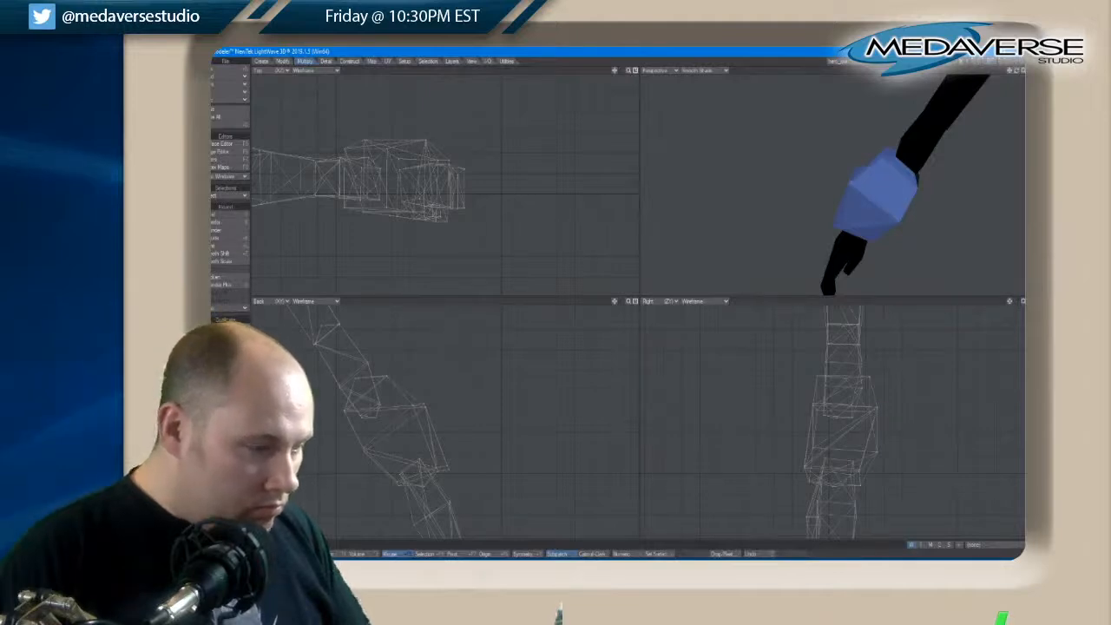
Weld the matching upper corner points on the opposite side and move the panel's welded upper edge inward to the brace's outline
{"action": "left_click", "coordinate": [857, 167]}
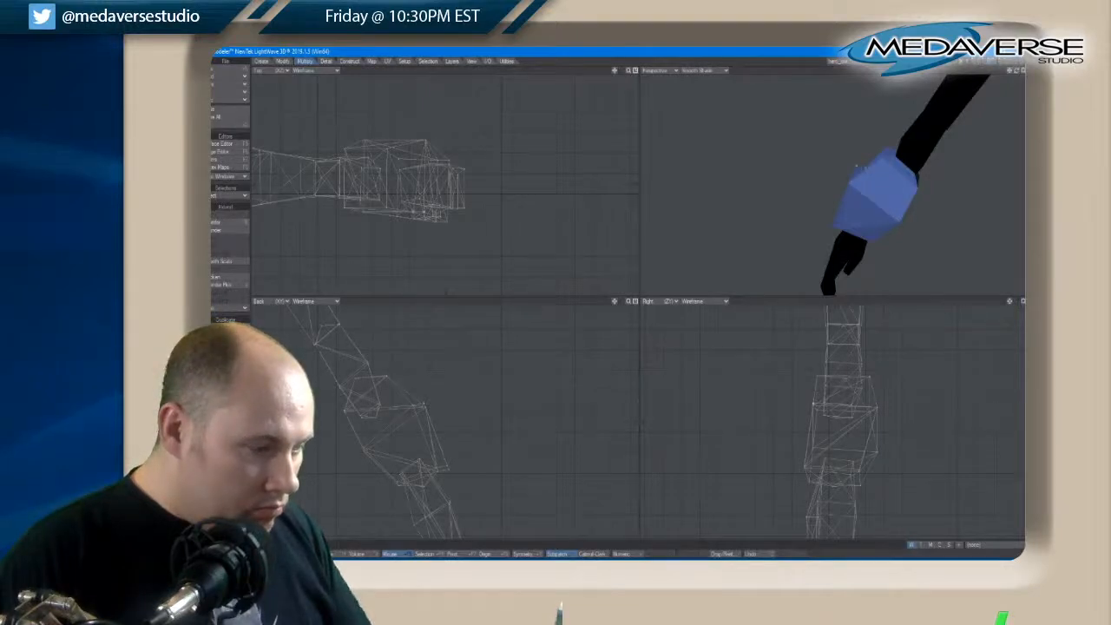
{"action": "key", "text": "ctrl+w"}
{"action": "left_click", "coordinate": [425, 404]}
{"action": "key", "text": "t"}
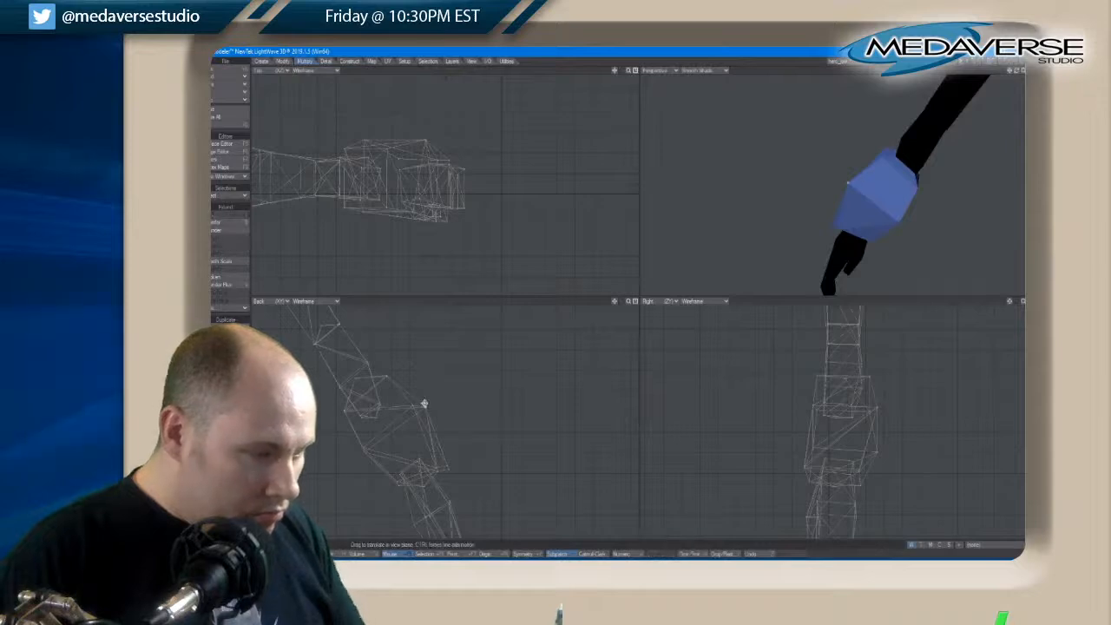
{"action": "left_click_drag", "start_coordinate": [426, 409], "coordinate": [411, 407]}
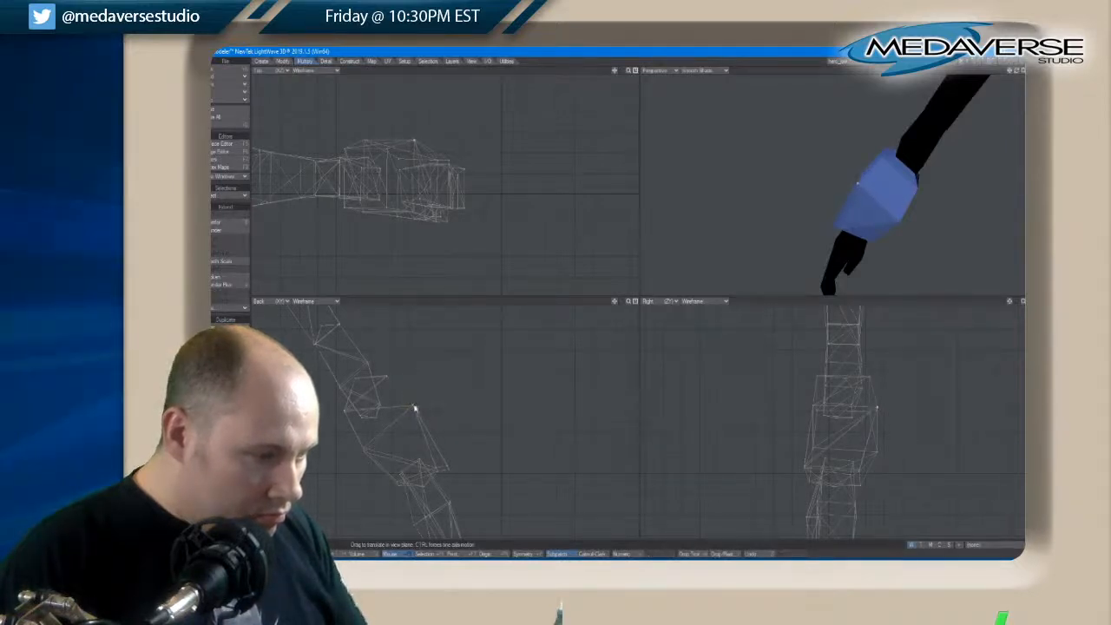
{"action": "key", "text": "space"}
{"action": "key", "text": "slash"}
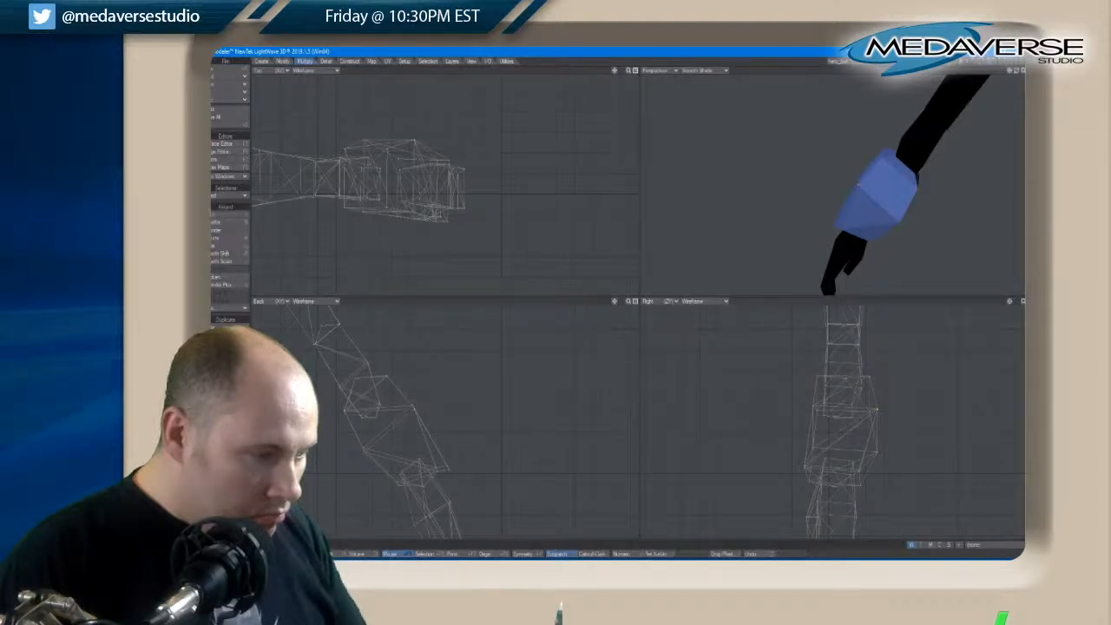
{"action": "left_click_drag", "start_coordinate": [1013, 73], "coordinate": [1017, 73]}
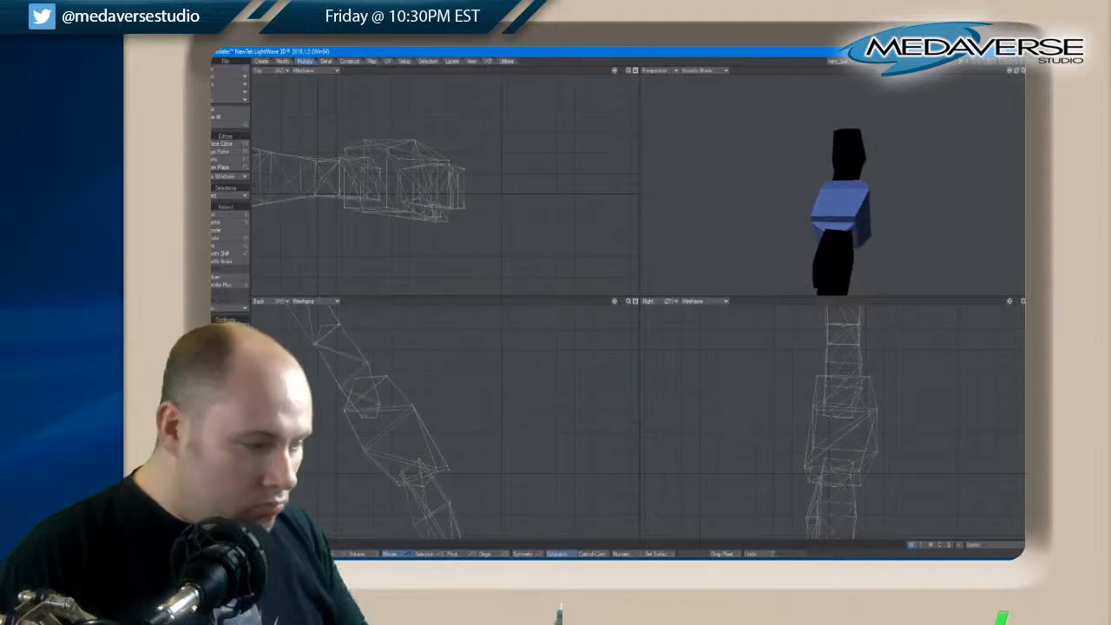
{"action": "left_click", "coordinate": [855, 223]}
{"action": "left_click", "coordinate": [812, 223], "text": "shift"}
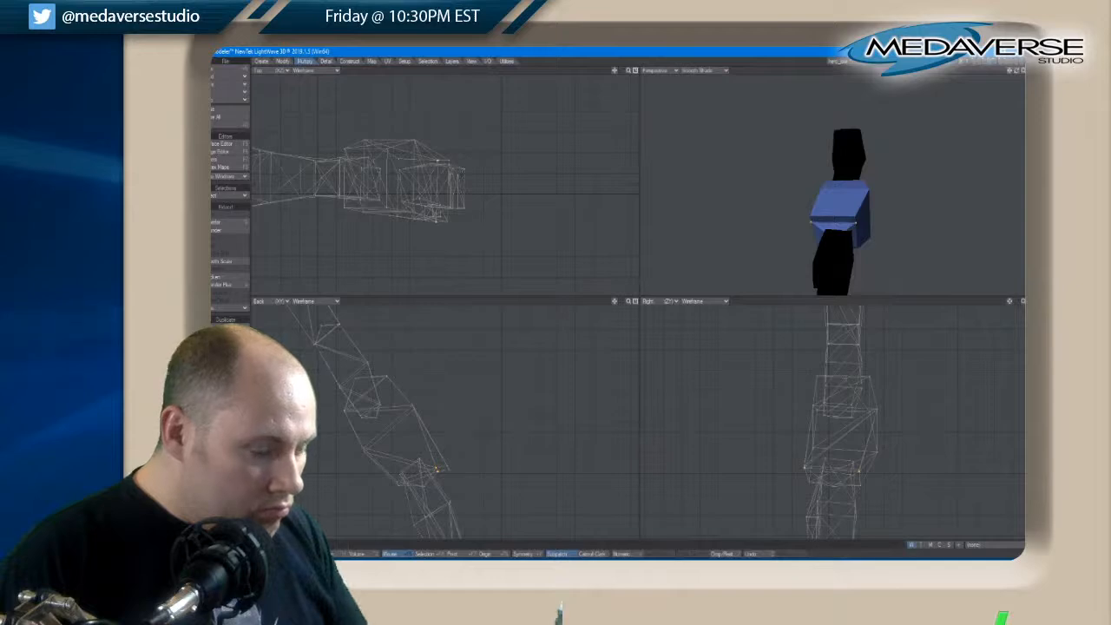
{"action": "key", "text": "slash"}
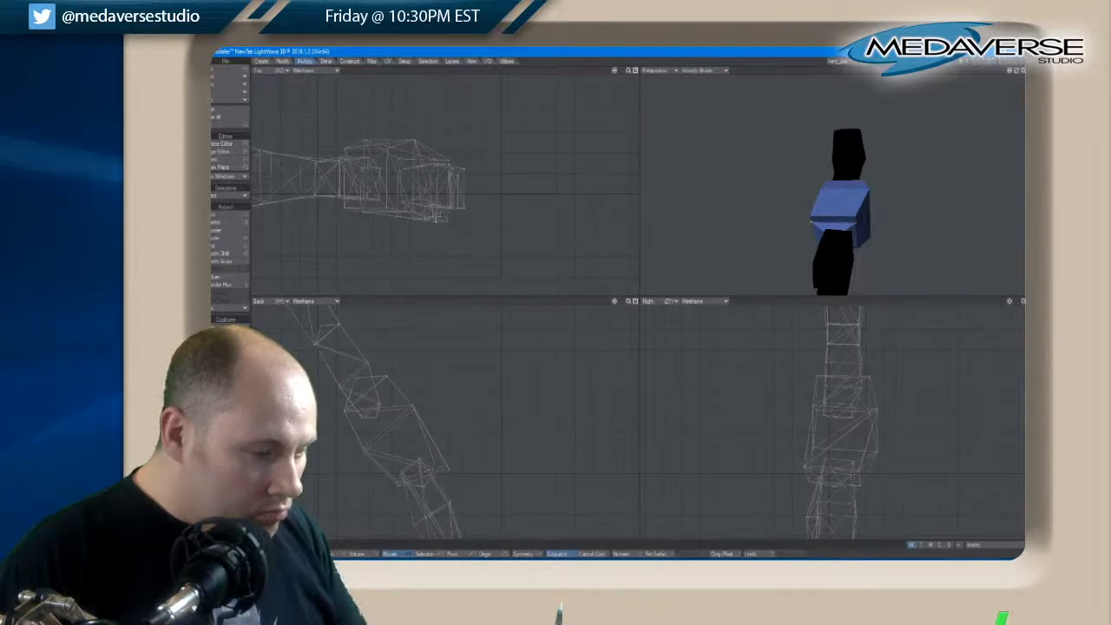
{"action": "left_click", "coordinate": [856, 223]}
{"action": "scroll", "coordinate": [851, 217], "scroll_direction": "up", "scroll_amount": 5}
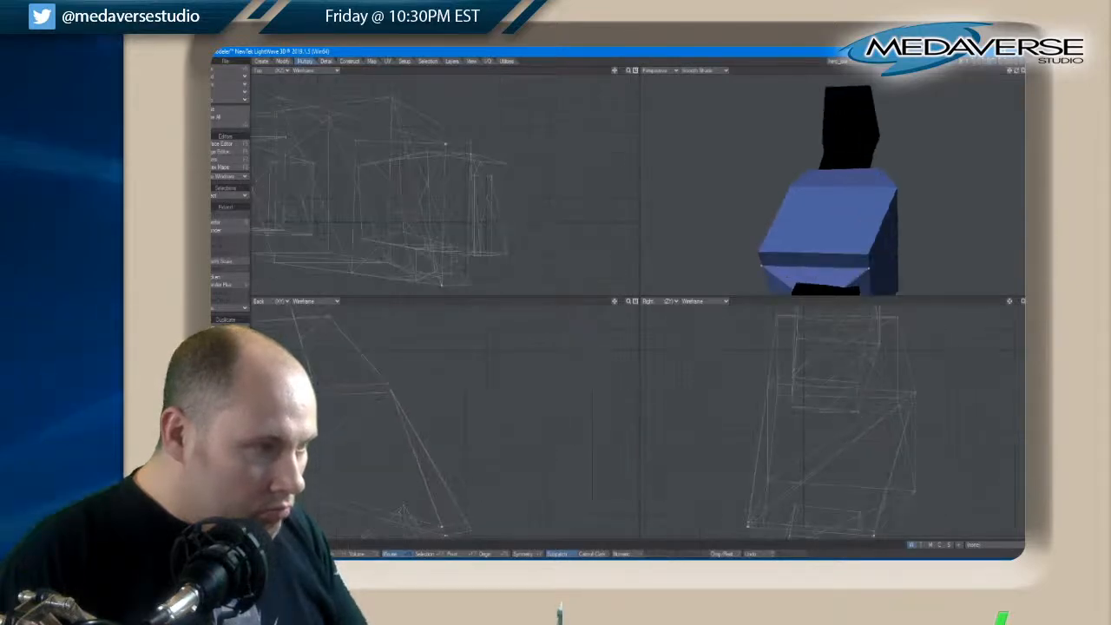
{"action": "scroll", "coordinate": [851, 217], "scroll_direction": "down", "scroll_amount": 2}
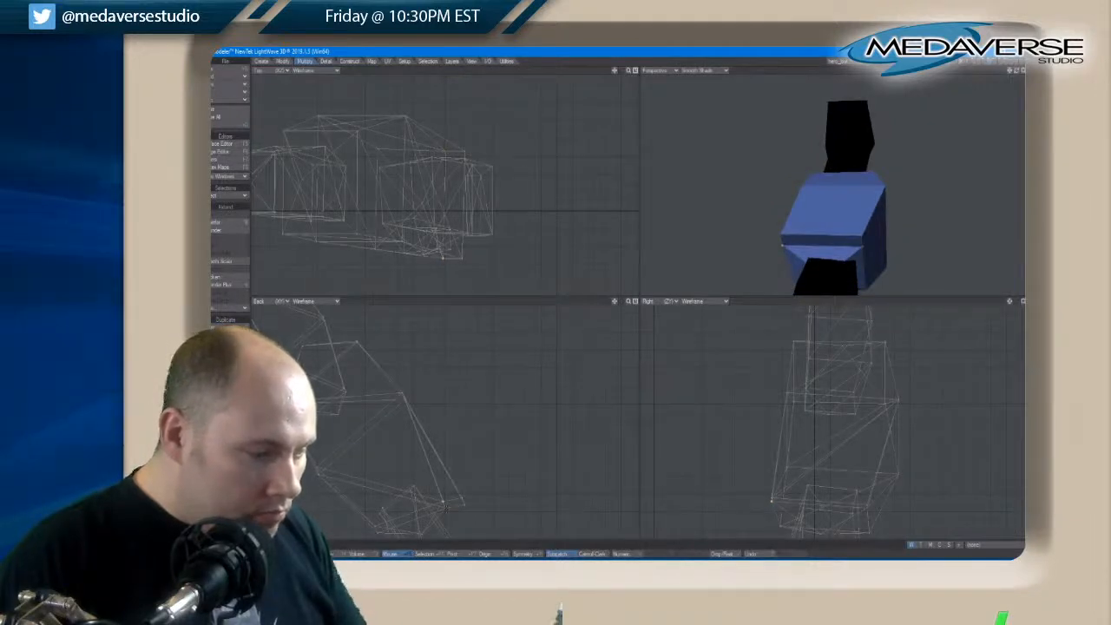
{"action": "key", "text": "slash"}
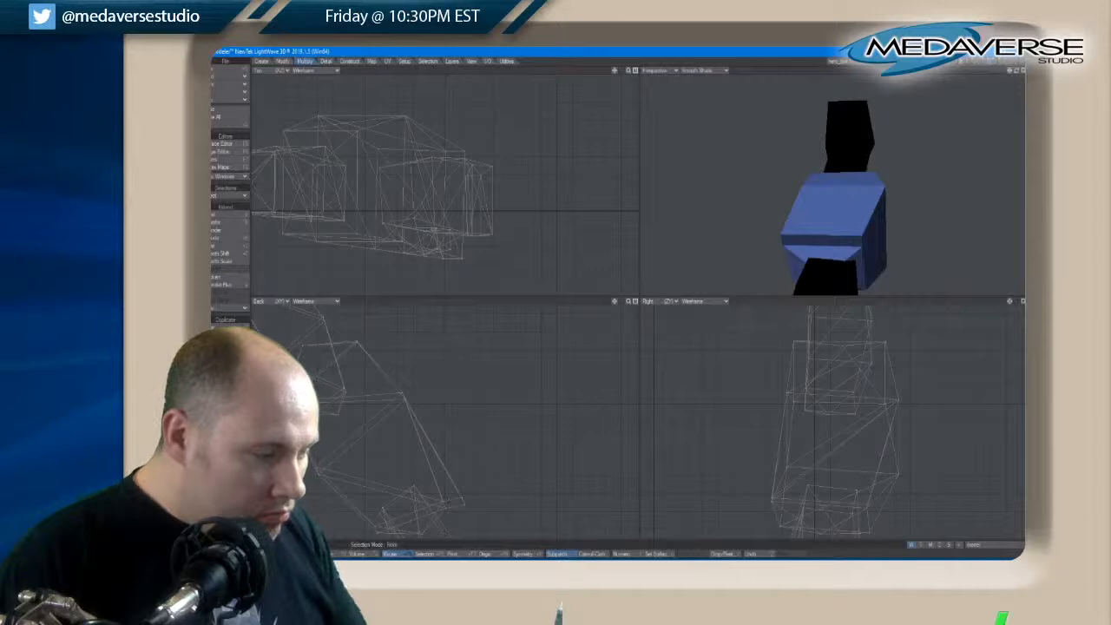
Select the raised outer panel's connected faces on the brace and scale them down slightly around the panel's middle
{"action": "left_click", "coordinate": [330, 554]}
{"action": "left_click", "coordinate": [456, 495]}
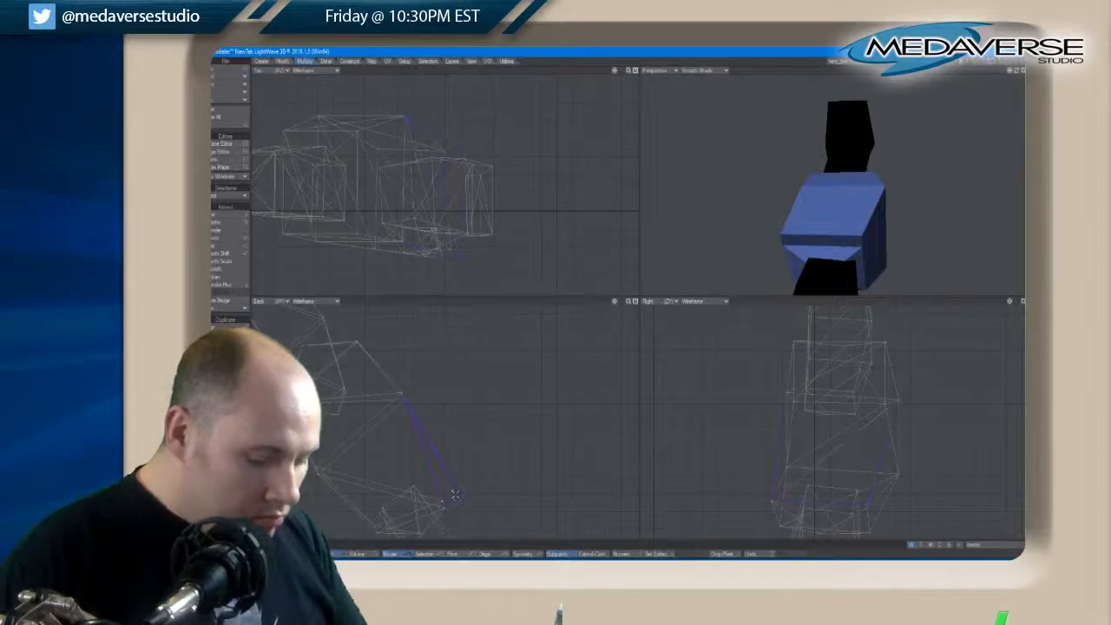
{"action": "key", "text": "bracketright"}
{"action": "key", "text": "slash"}
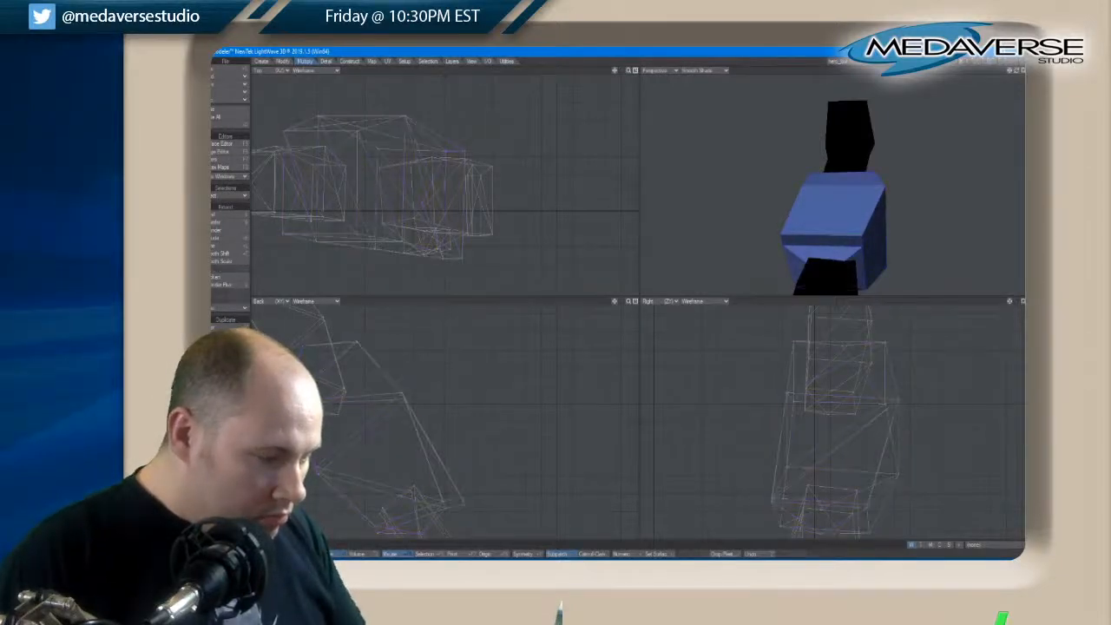
{"action": "left_click", "coordinate": [458, 496]}
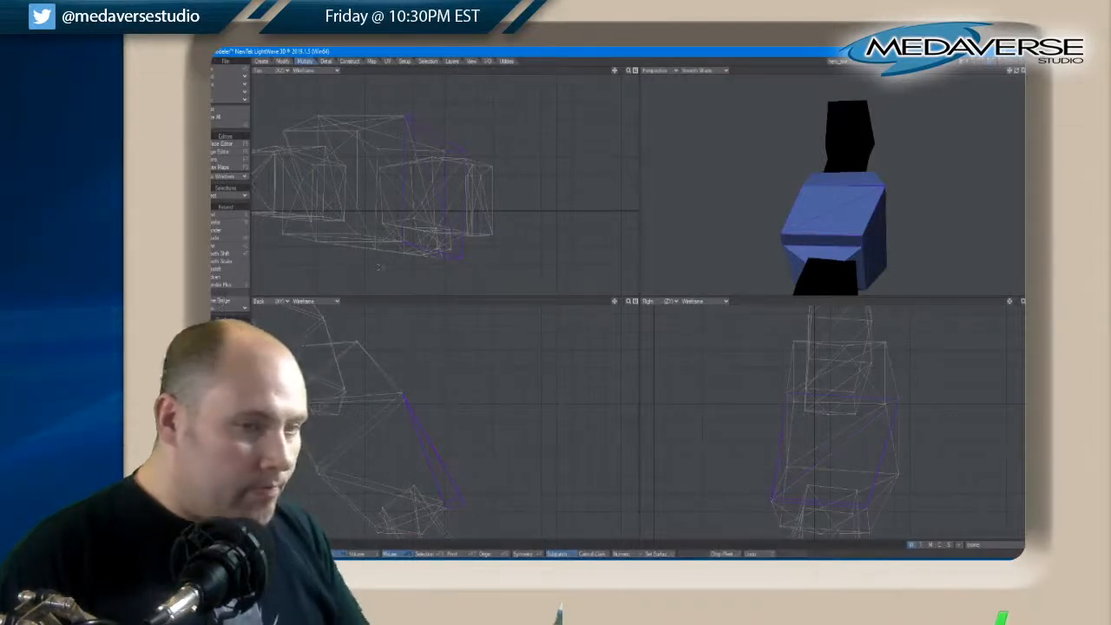
{"action": "left_click", "coordinate": [282, 61]}
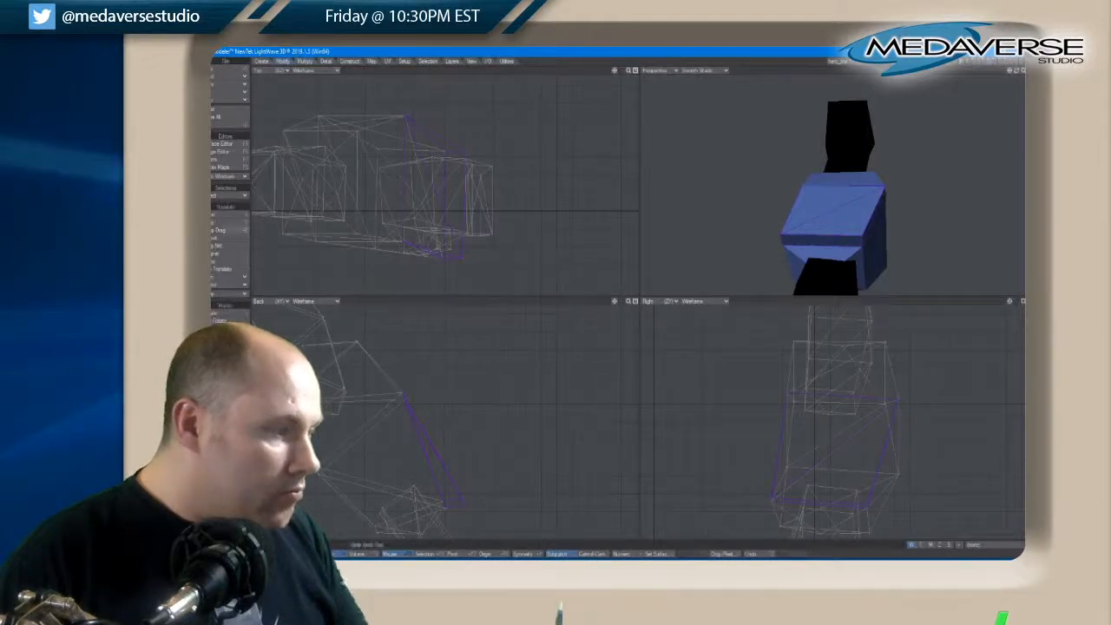
{"action": "left_click", "coordinate": [227, 376]}
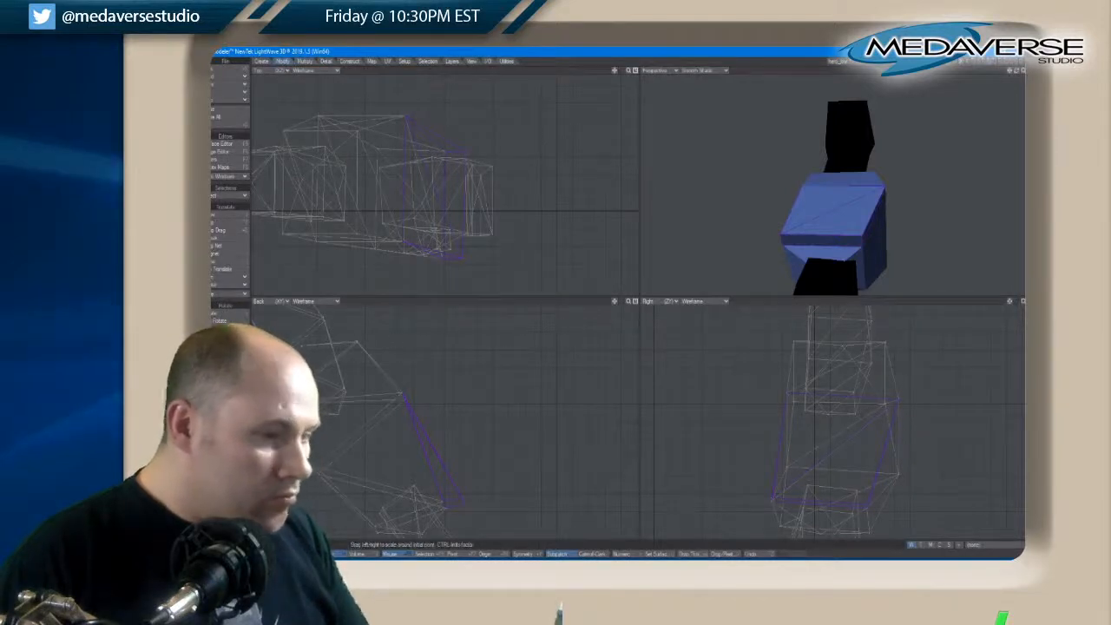
{"action": "left_click_drag", "start_coordinate": [832, 216], "coordinate": [829, 218]}
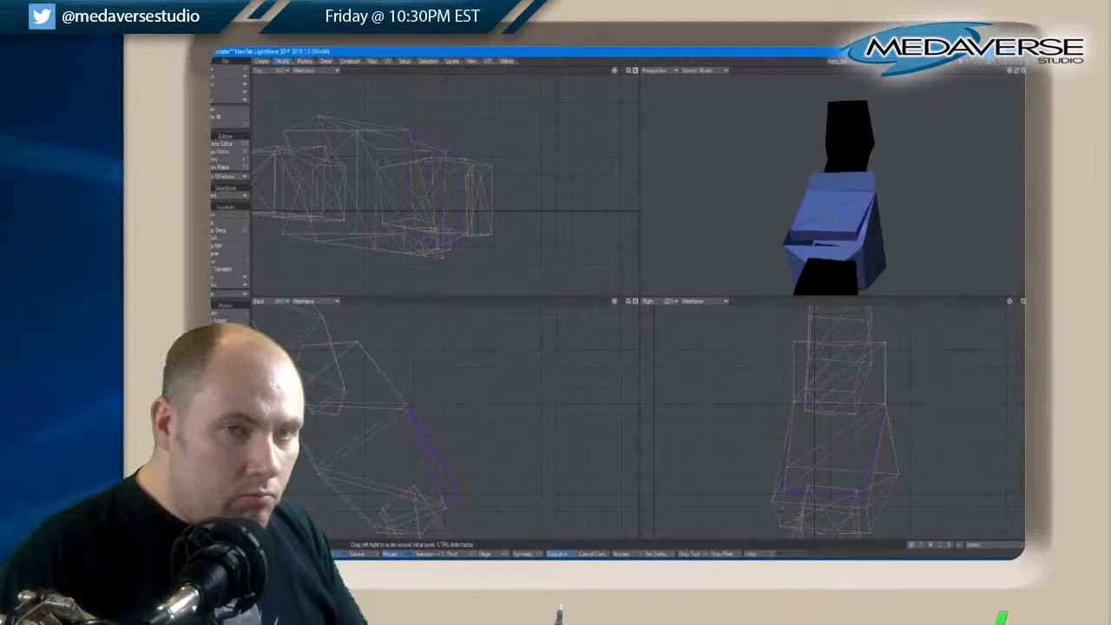
{"action": "left_click_drag", "start_coordinate": [1016, 71], "coordinate": [1015, 72]}
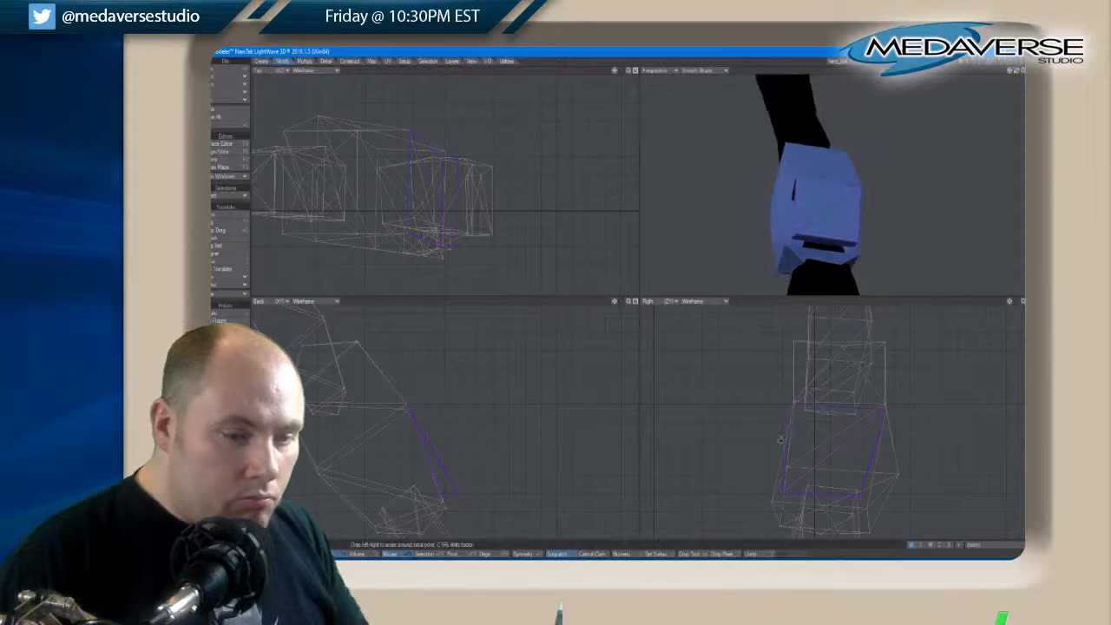
{"action": "key", "text": "t"}
{"action": "key", "text": "space"}
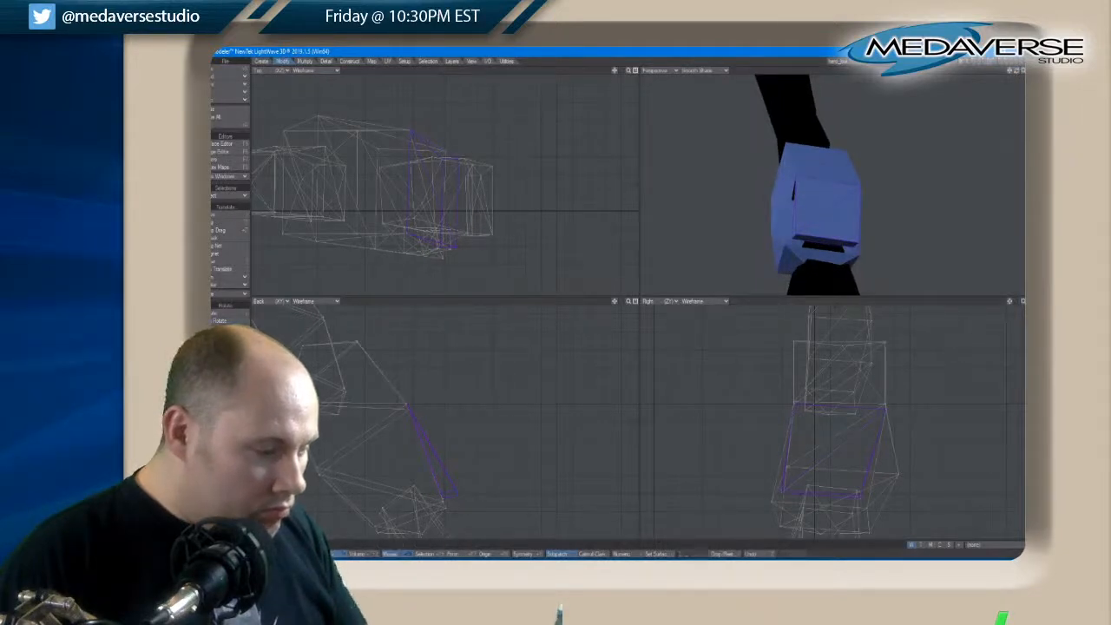
Fill the open gaps along the sides and lower edge between the scaled panel and the brace with polygons built from their corner points
{"action": "key", "text": "slash"}
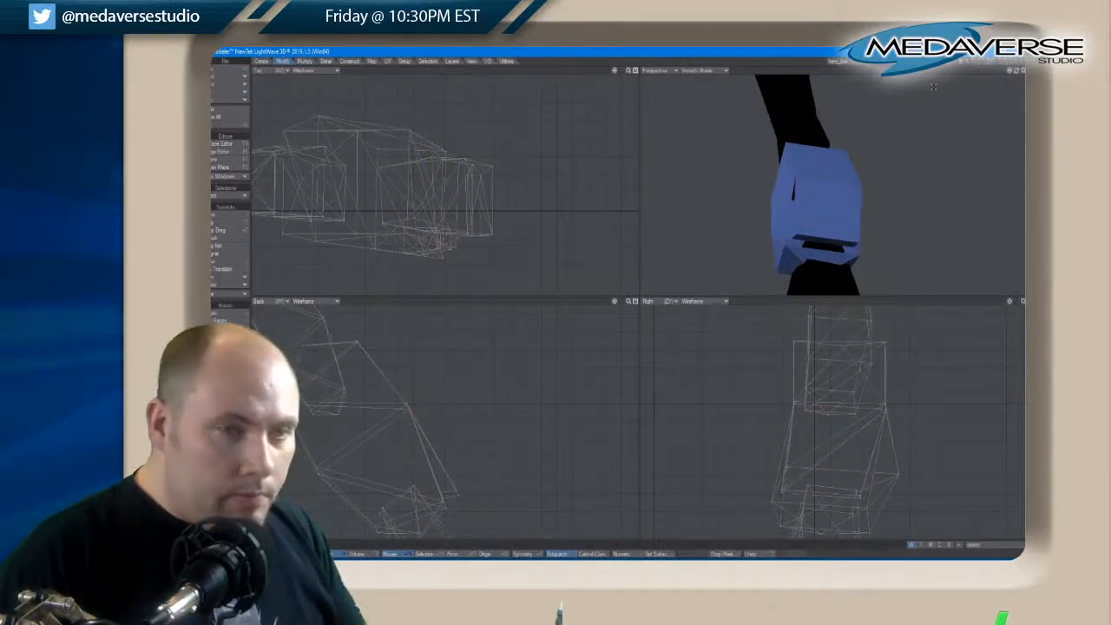
{"action": "left_click_drag", "start_coordinate": [1015, 73], "coordinate": [1017, 75]}
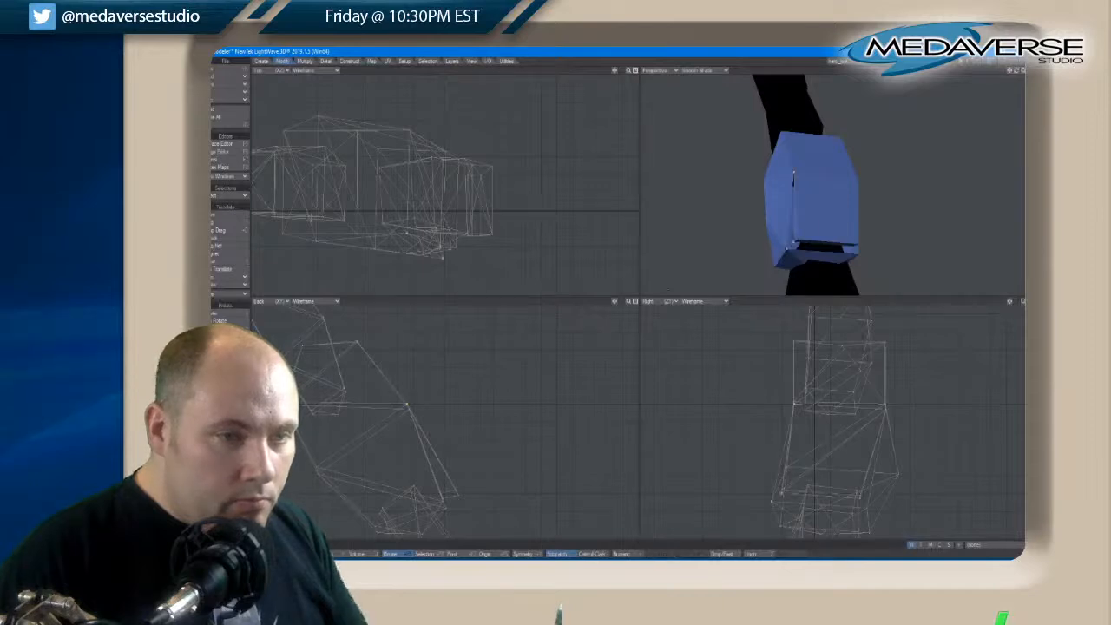
{"action": "key", "text": "ctrl+z"}
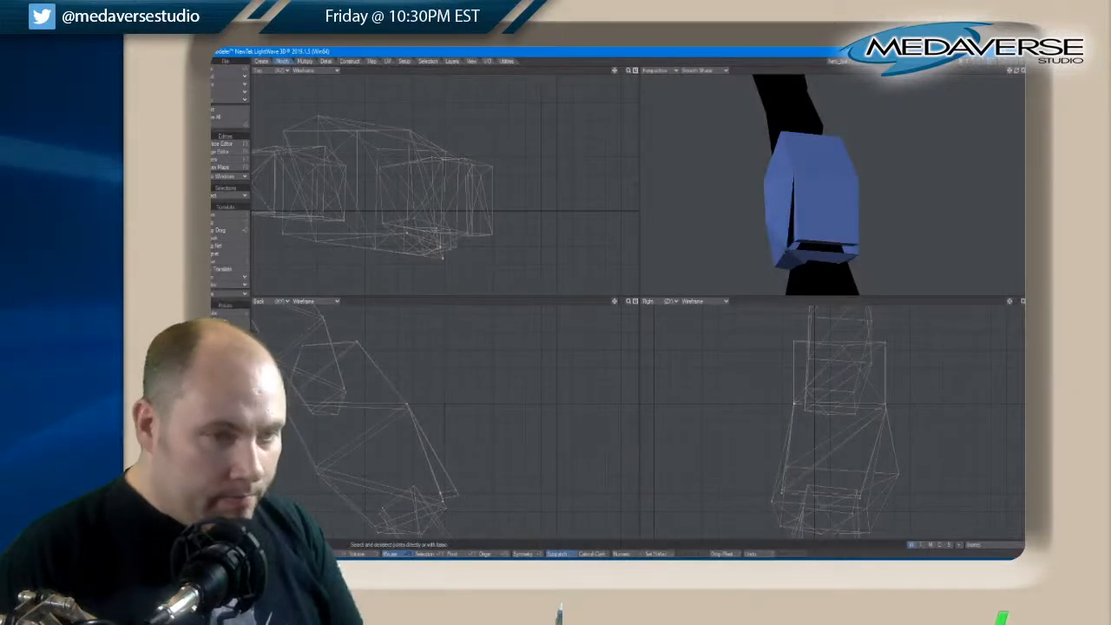
{"action": "left_click_drag", "start_coordinate": [1022, 76], "coordinate": [1021, 74]}
{"action": "left_click", "coordinate": [879, 180]}
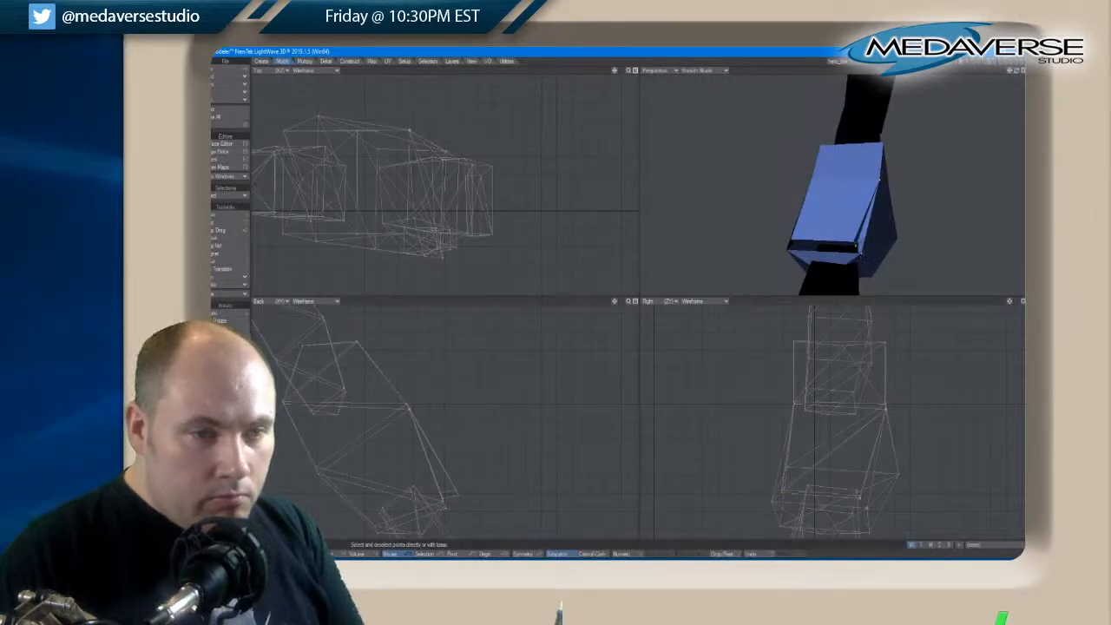
{"action": "left_click_drag", "start_coordinate": [1016, 72], "coordinate": [1017, 73]}
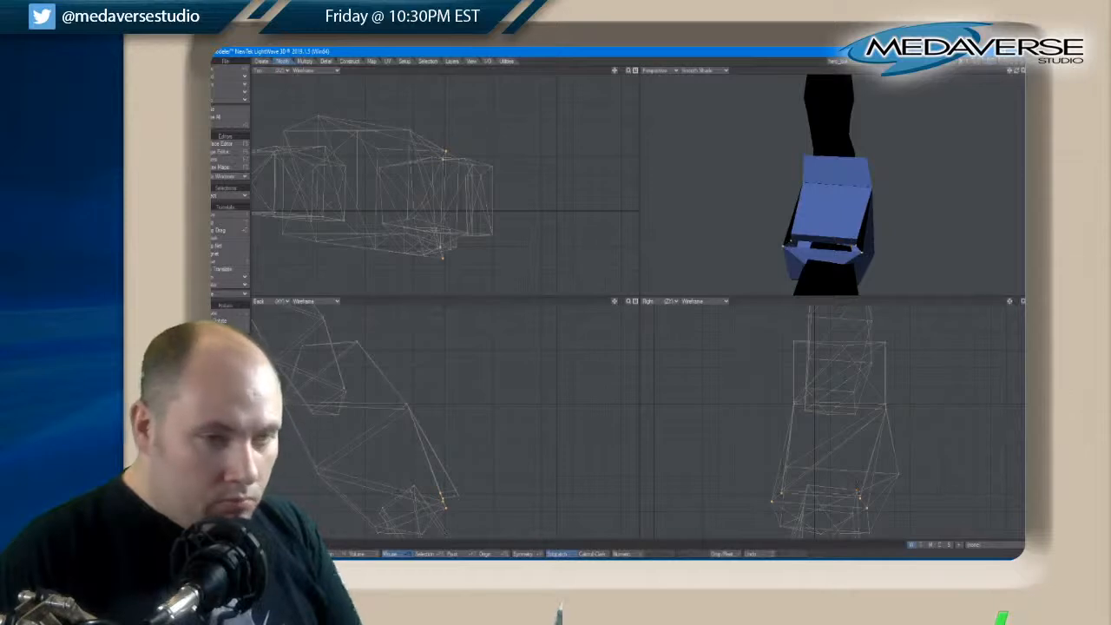
{"action": "key", "text": "slash"}
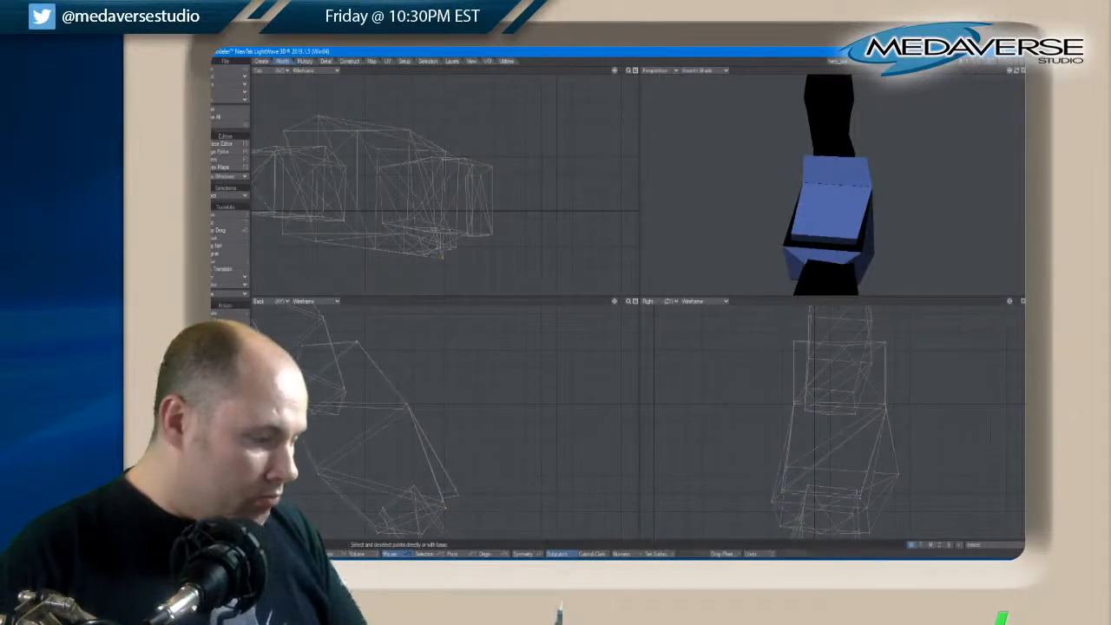
Select the black gap-filling polygons around the raised panel and assign them the brace's blue surface
{"action": "key", "text": "space"}
{"action": "key", "text": "space"}
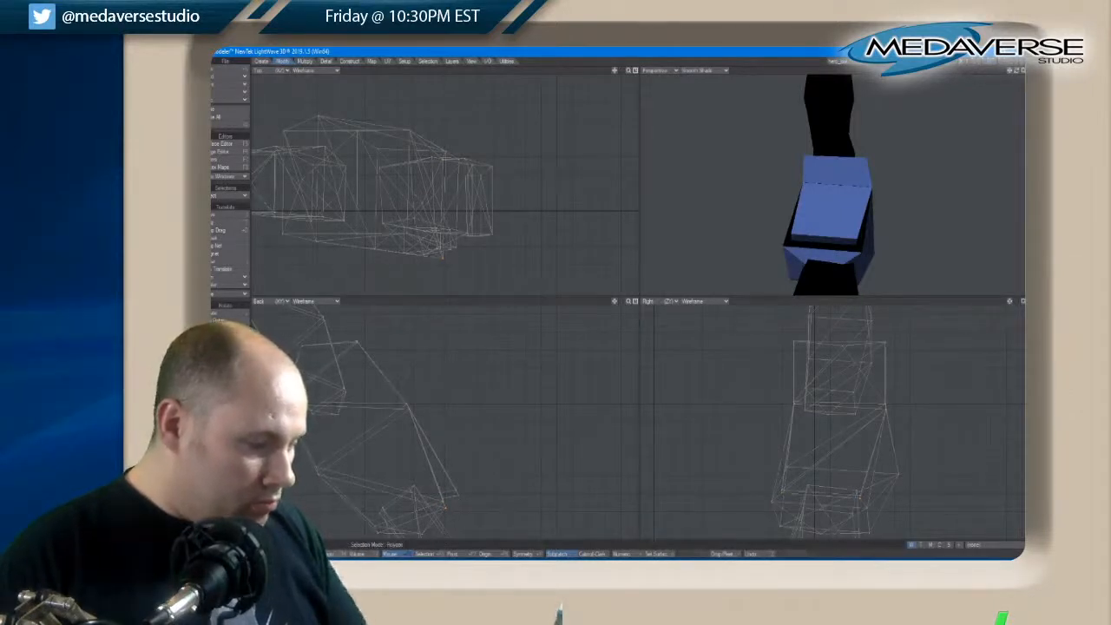
{"action": "left_click", "coordinate": [861, 241]}
{"action": "left_click", "coordinate": [787, 240]}
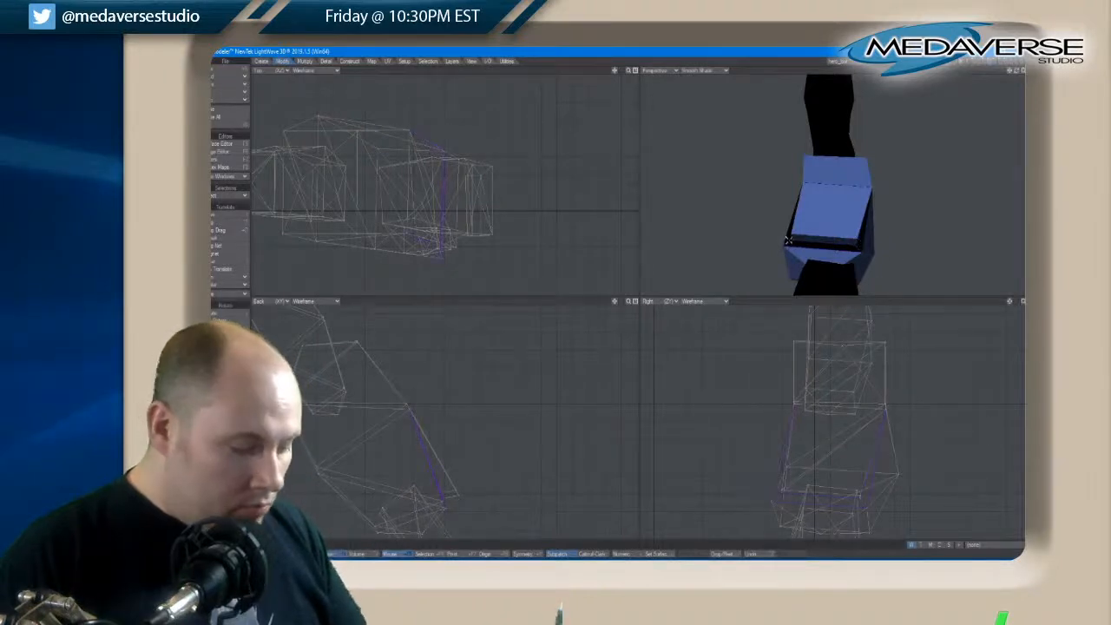
{"action": "key", "text": "q"}
{"action": "left_click", "coordinate": [577, 191]}
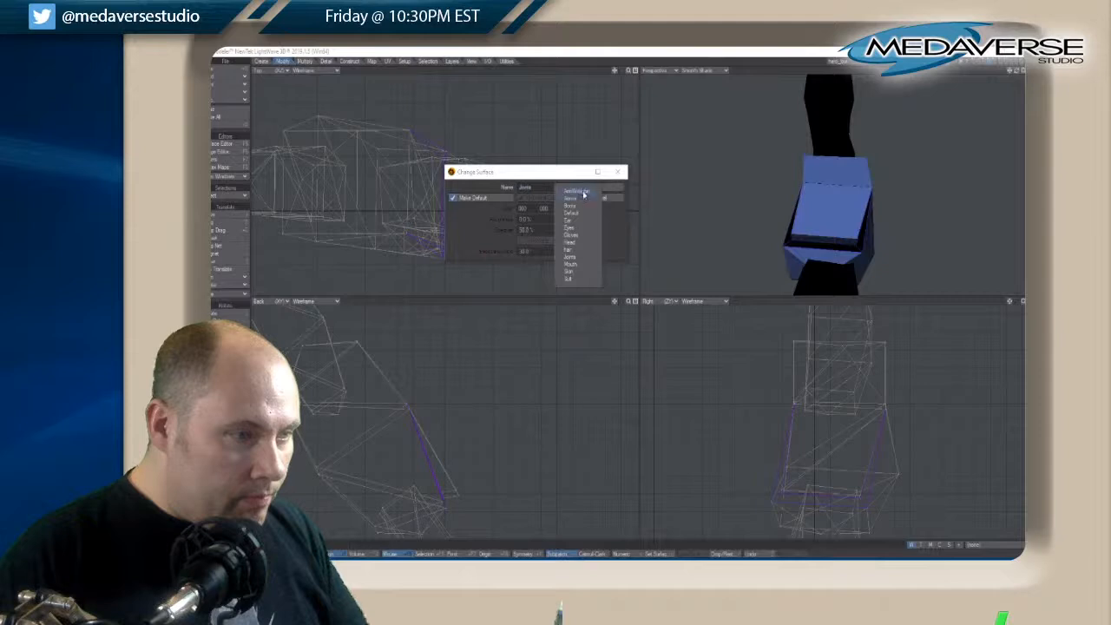
{"action": "left_click", "coordinate": [584, 193]}
{"action": "key", "text": "Return"}
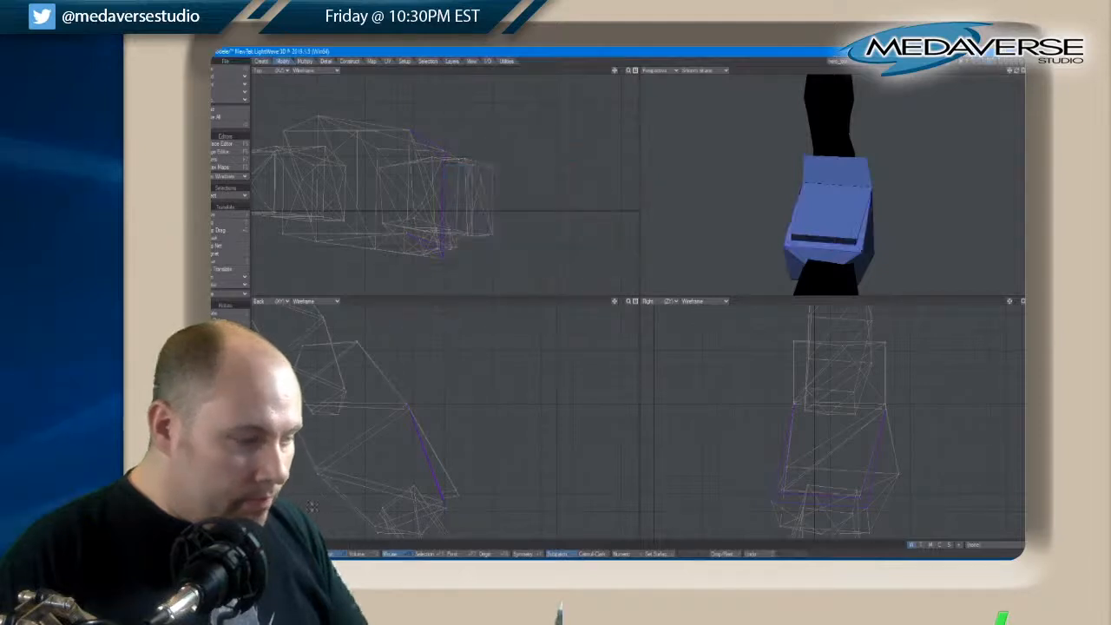
{"action": "key", "text": "/"}
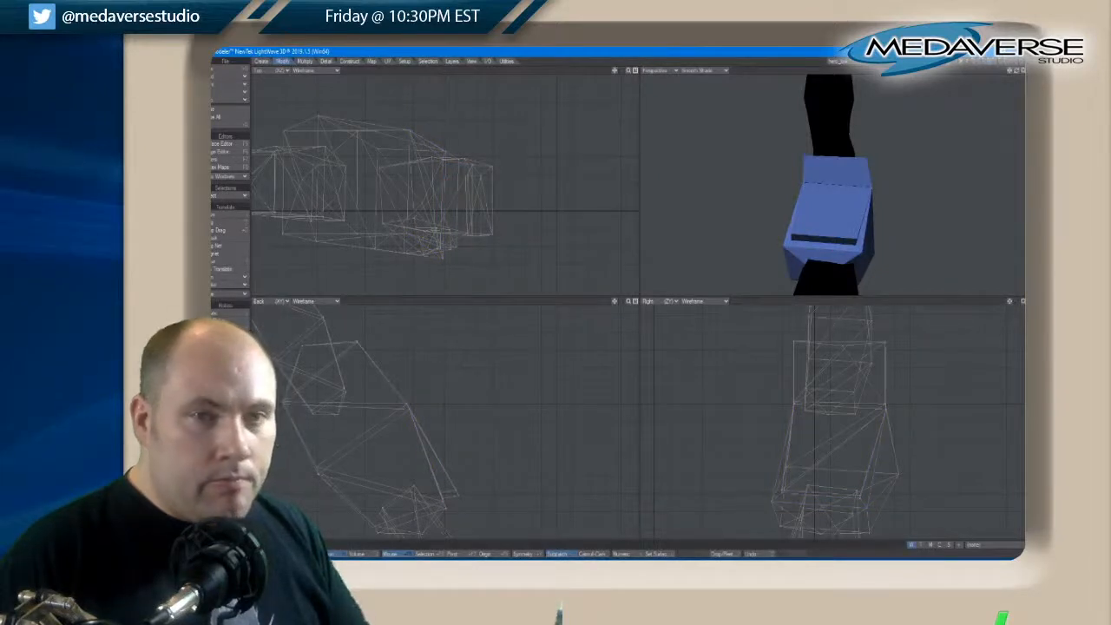
Select the two-vertex polygons through the polygon statistics and delete them from the arm mesh
{"action": "left_click_drag", "start_coordinate": [1016, 71], "coordinate": [1020, 74]}
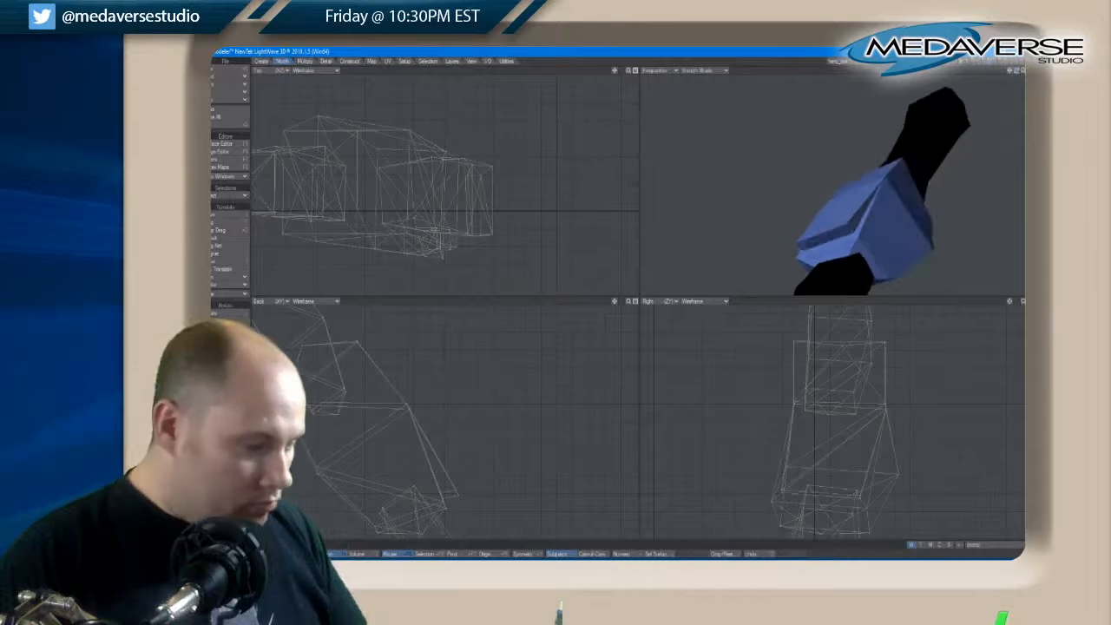
{"action": "key", "text": "w"}
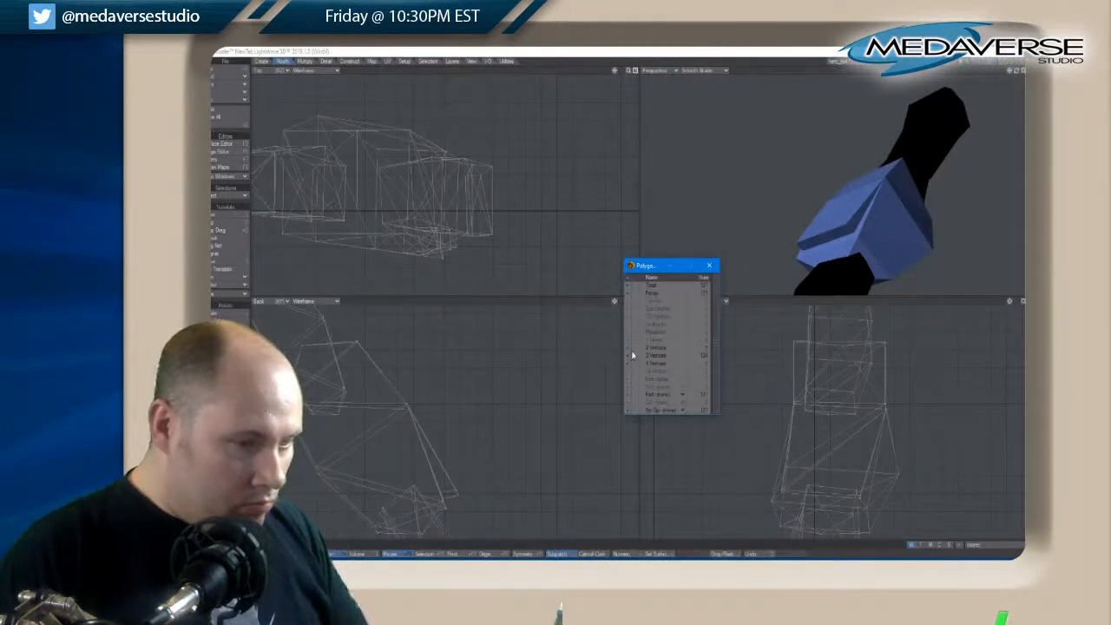
{"action": "left_click", "coordinate": [626, 348]}
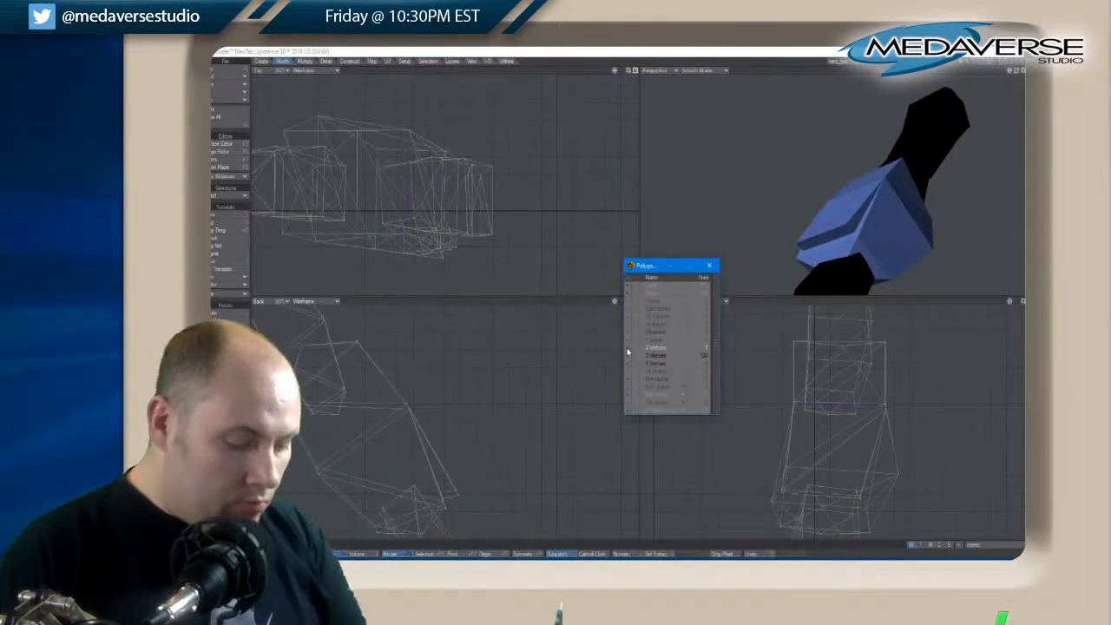
{"action": "key", "text": "Delete"}
Isolate the four-vertex polygons near the brace's lower edge, triple them into triangles, and close the polygon statistics
{"action": "left_click", "coordinate": [629, 356]}
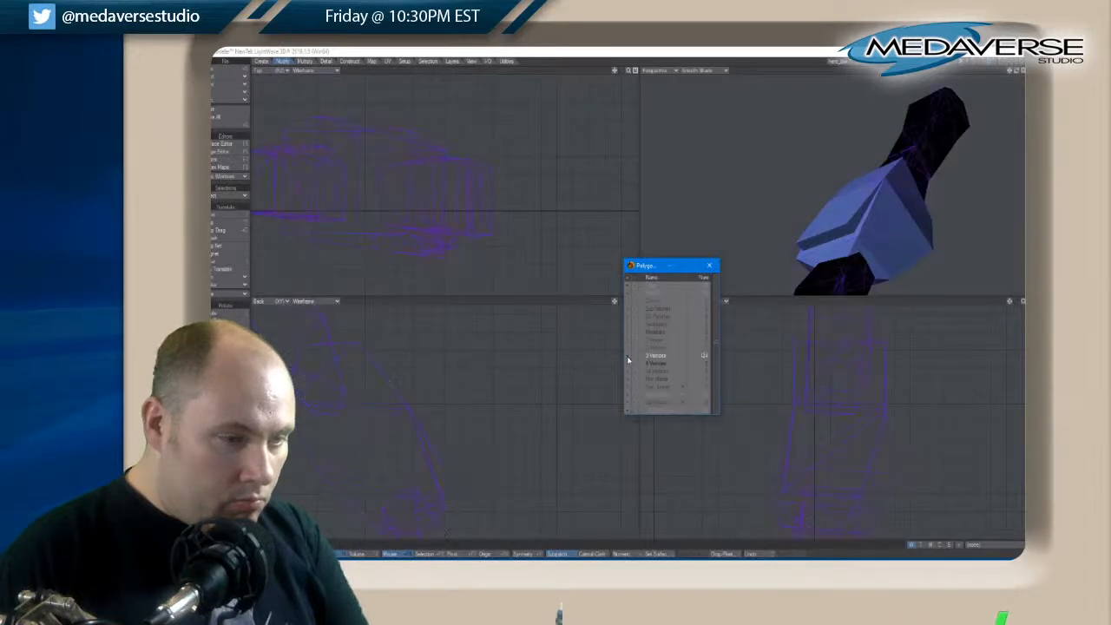
{"action": "left_click", "coordinate": [628, 364]}
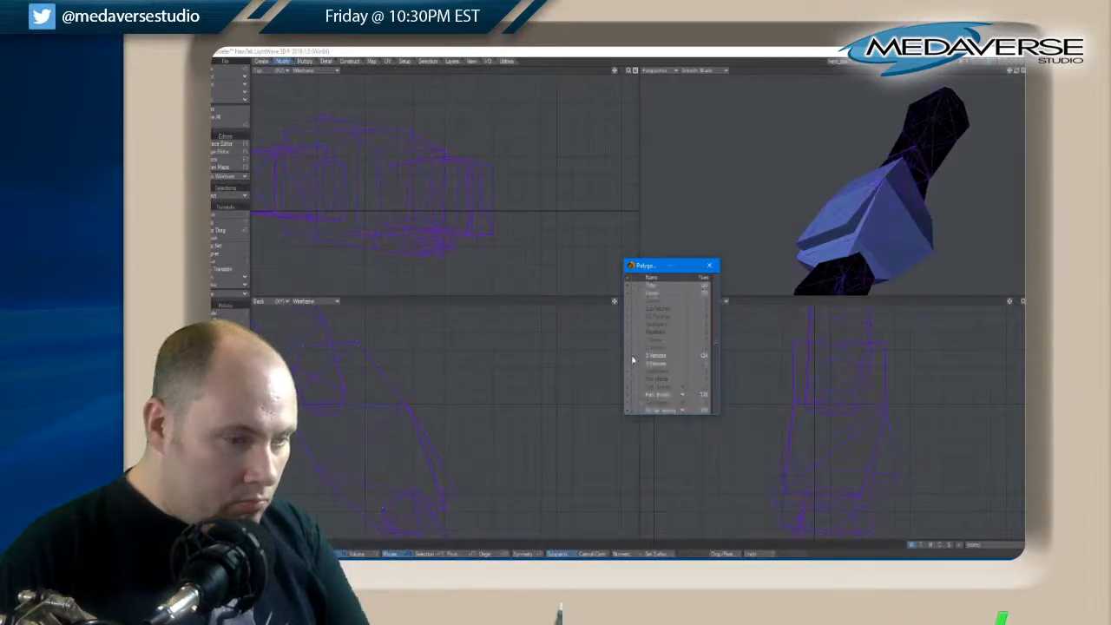
{"action": "left_click", "coordinate": [633, 363]}
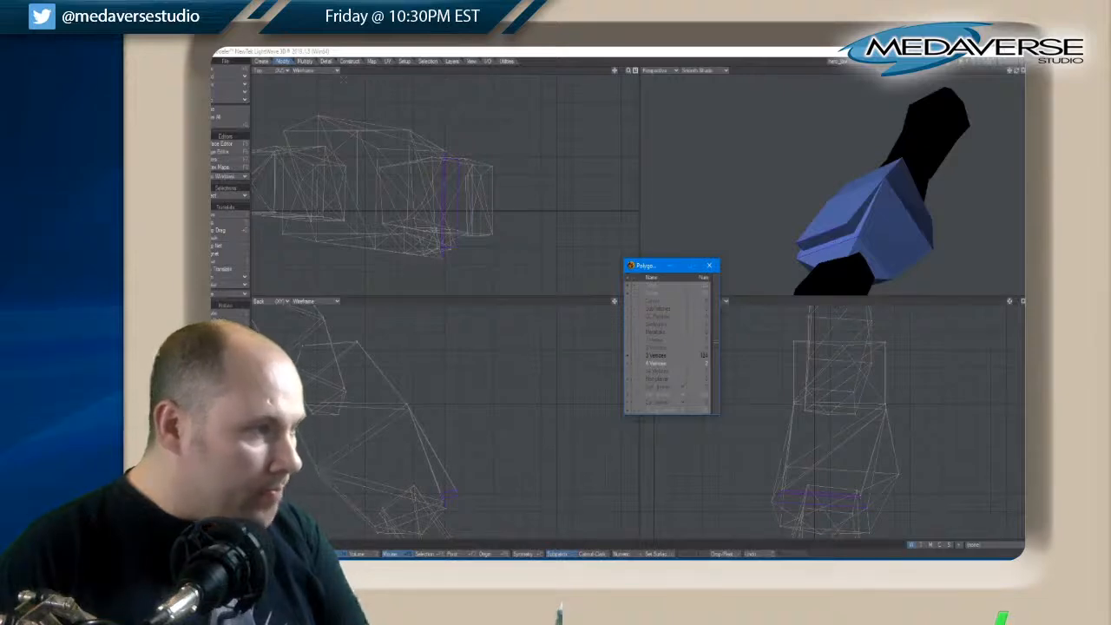
{"action": "left_click", "coordinate": [304, 61]}
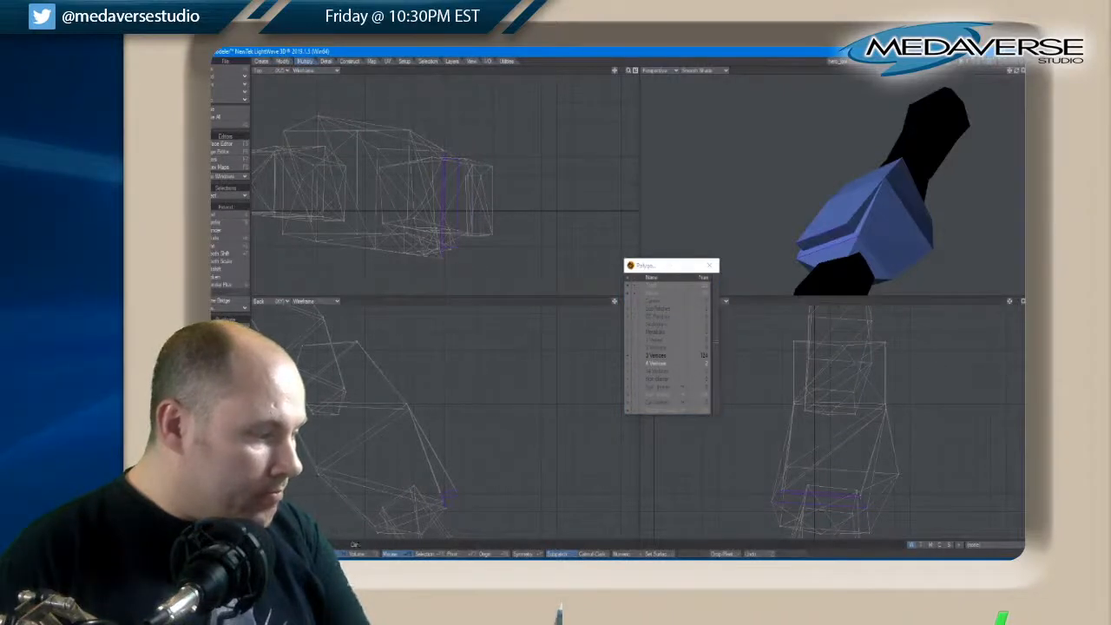
{"action": "key", "text": "shift+t"}
{"action": "key", "text": "ctrl+h"}
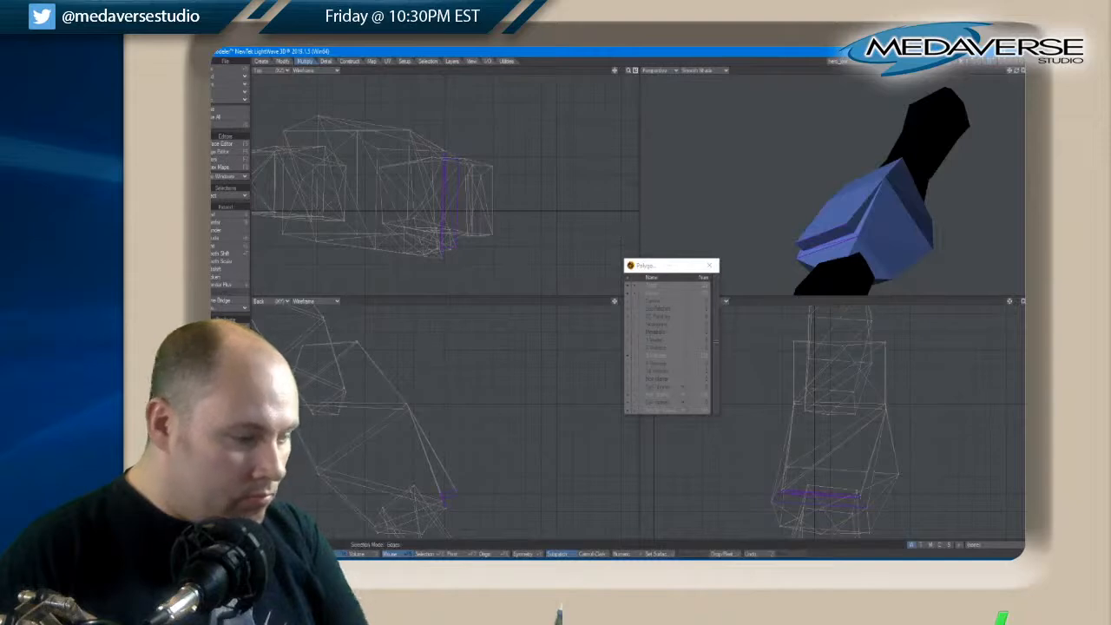
{"action": "key", "text": "space"}
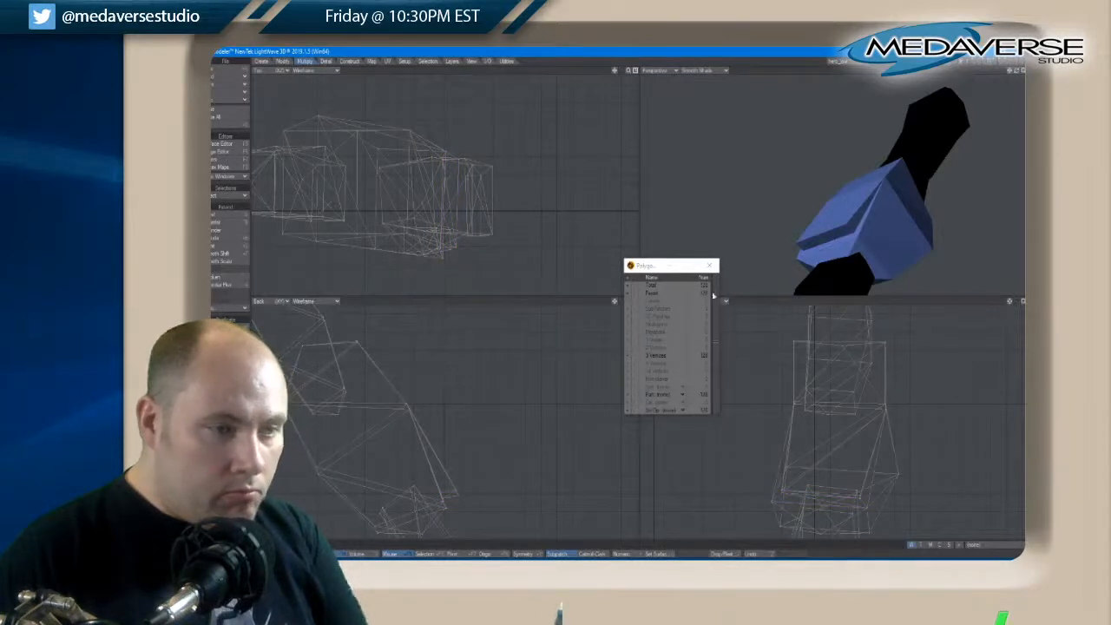
{"action": "left_click", "coordinate": [711, 264]}
Check the corner points around the brace's upper bend and sides for unwelded duplicates, viewing the brace from both sides
{"action": "left_click", "coordinate": [391, 477]}
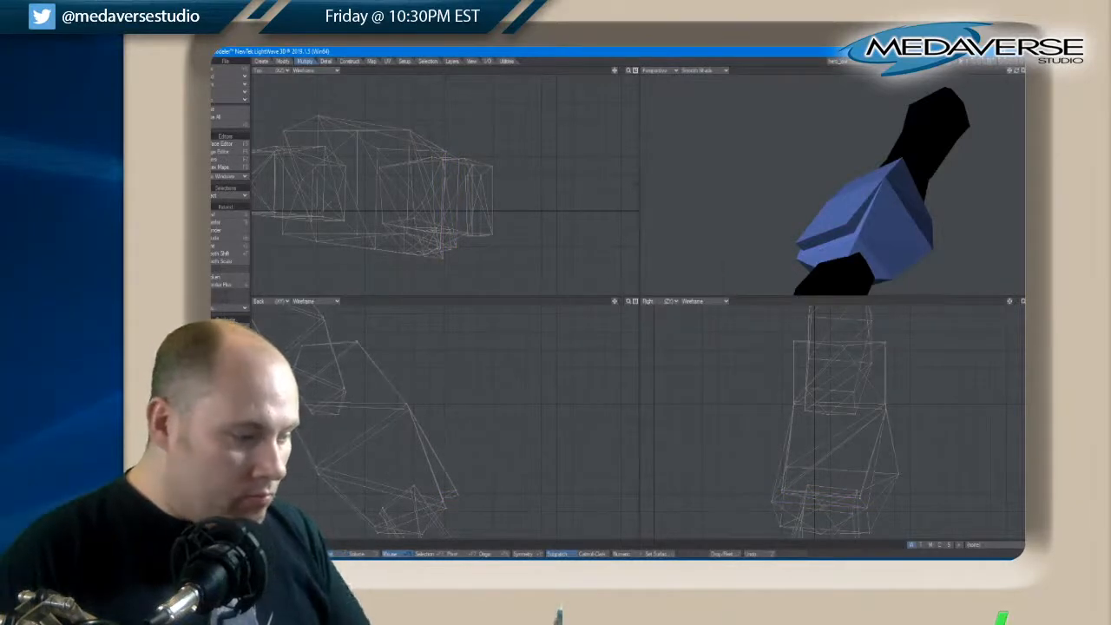
{"action": "left_click_drag", "start_coordinate": [1017, 76], "coordinate": [998, 77]}
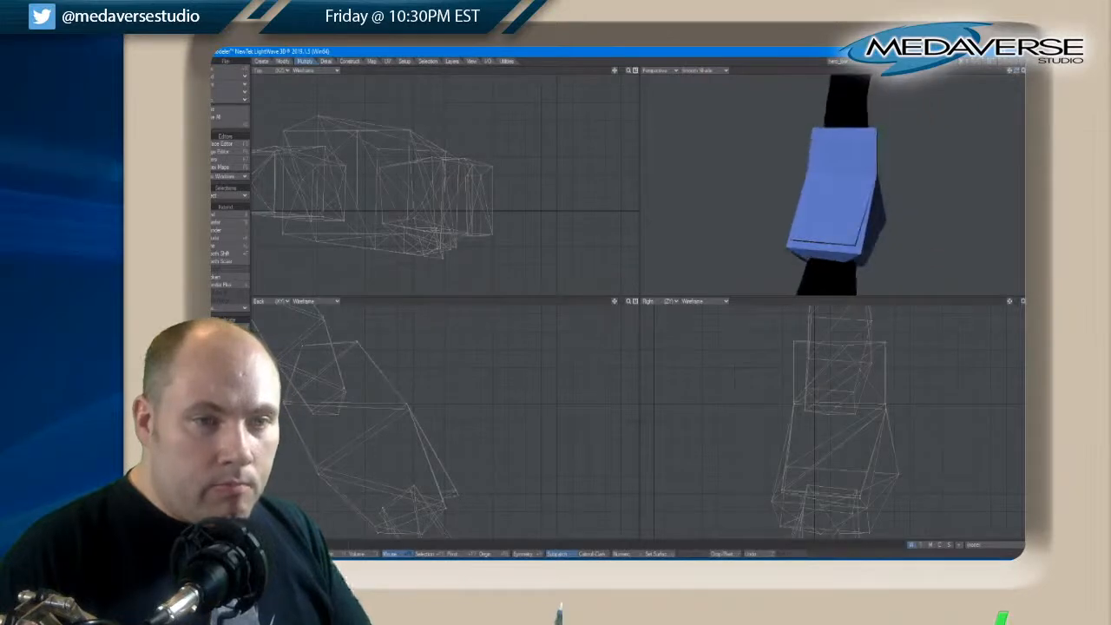
{"action": "left_click", "coordinate": [877, 177]}
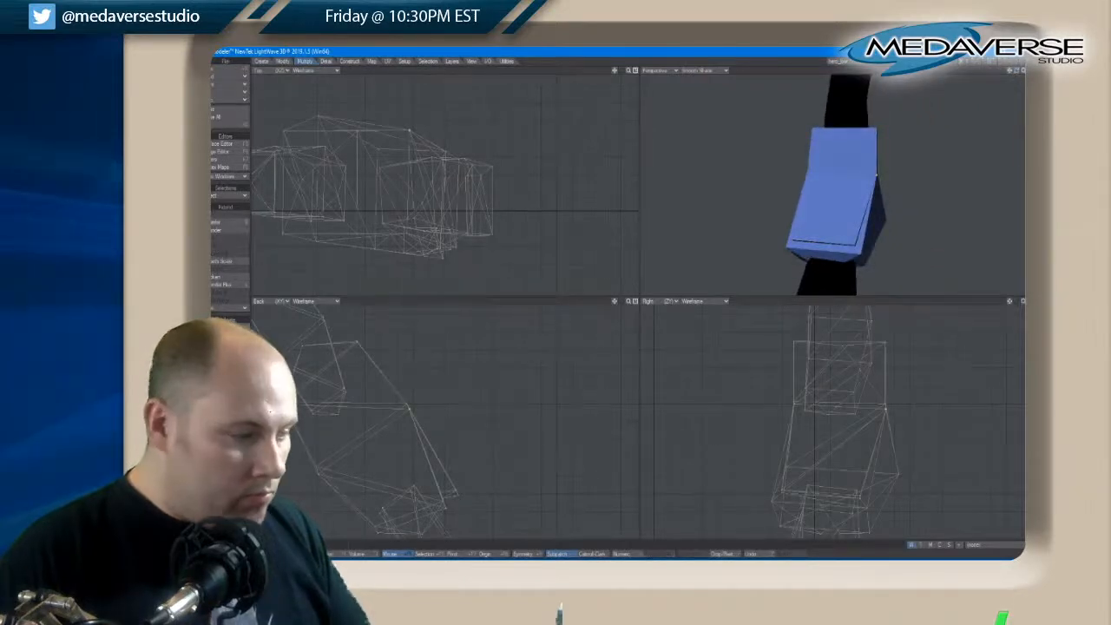
{"action": "left_click", "coordinate": [876, 176]}
{"action": "left_click", "coordinate": [877, 176]}
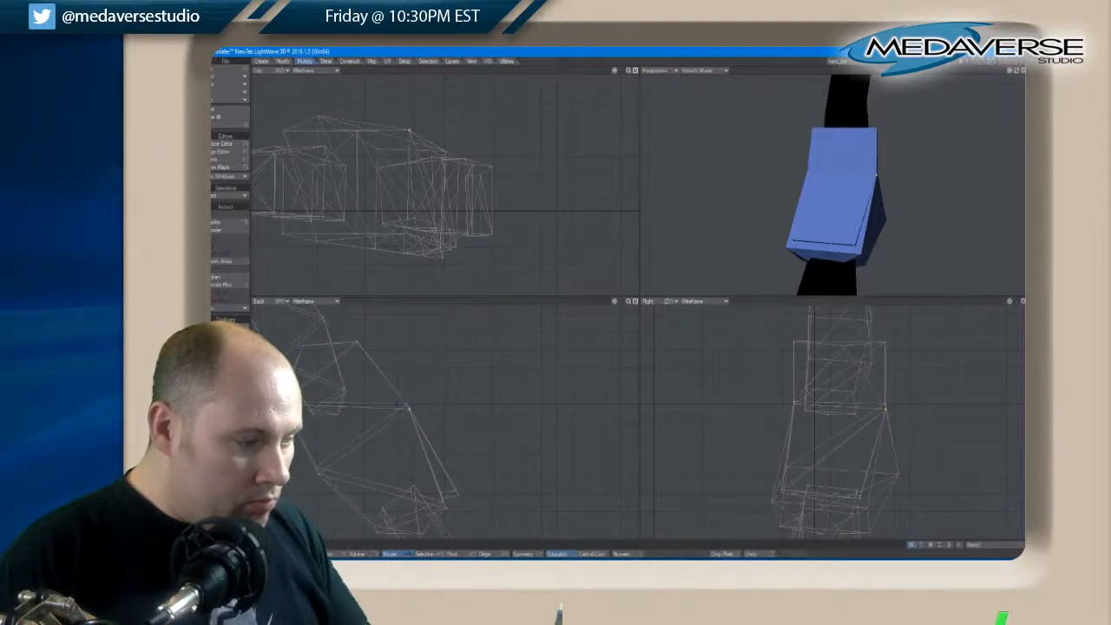
{"action": "key", "text": "slash"}
{"action": "left_click", "coordinate": [407, 403]}
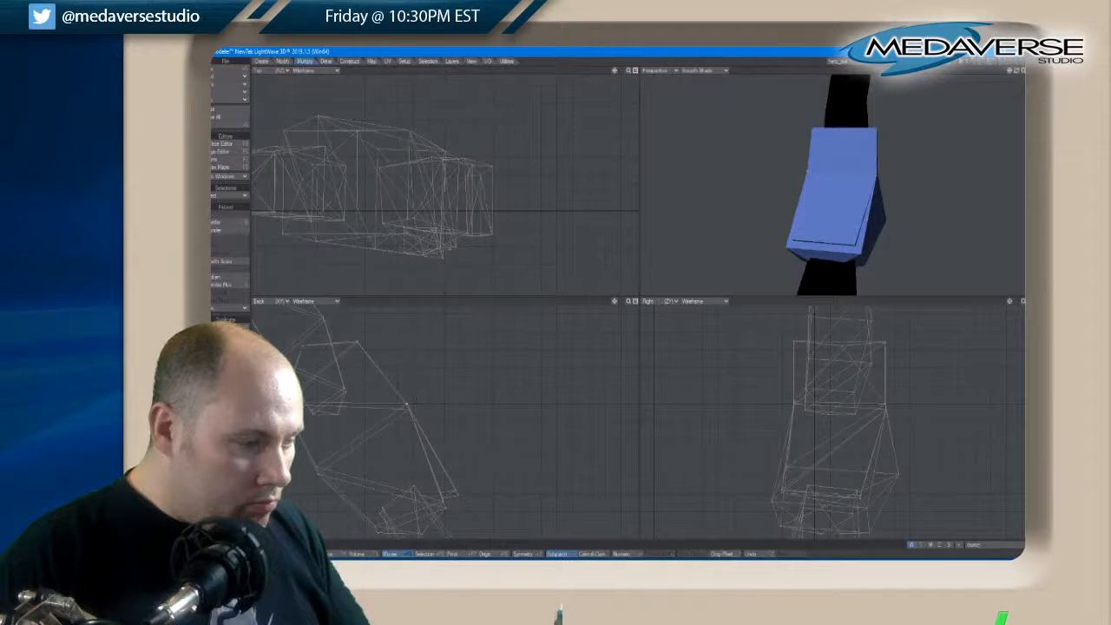
{"action": "key", "text": "slash"}
{"action": "left_click", "coordinate": [317, 474]}
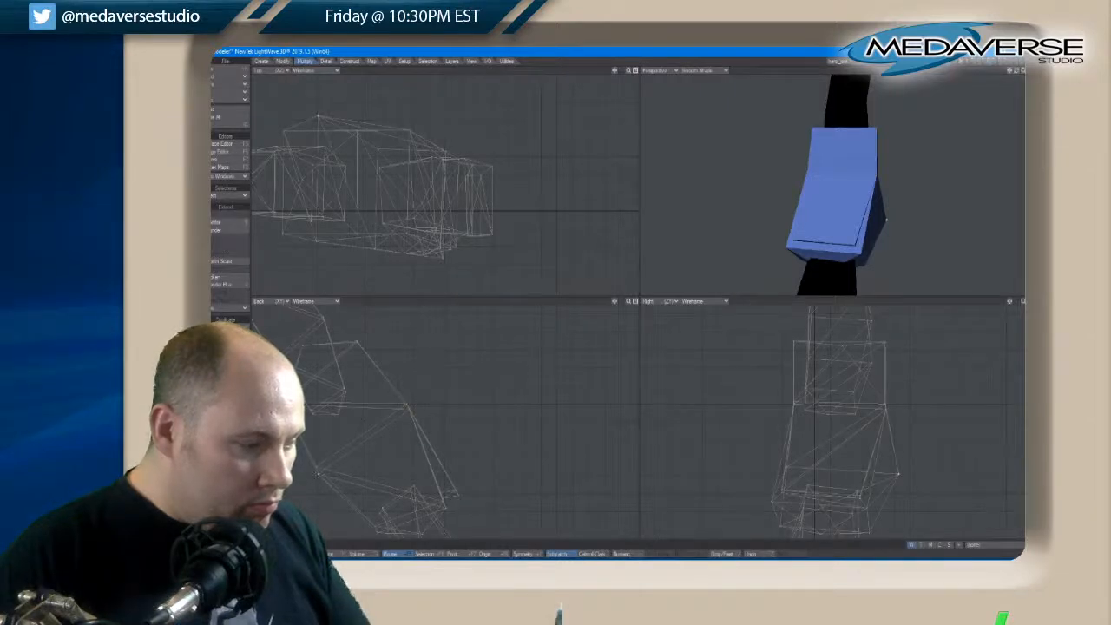
{"action": "key", "text": "slash"}
{"action": "left_click", "coordinate": [318, 475]}
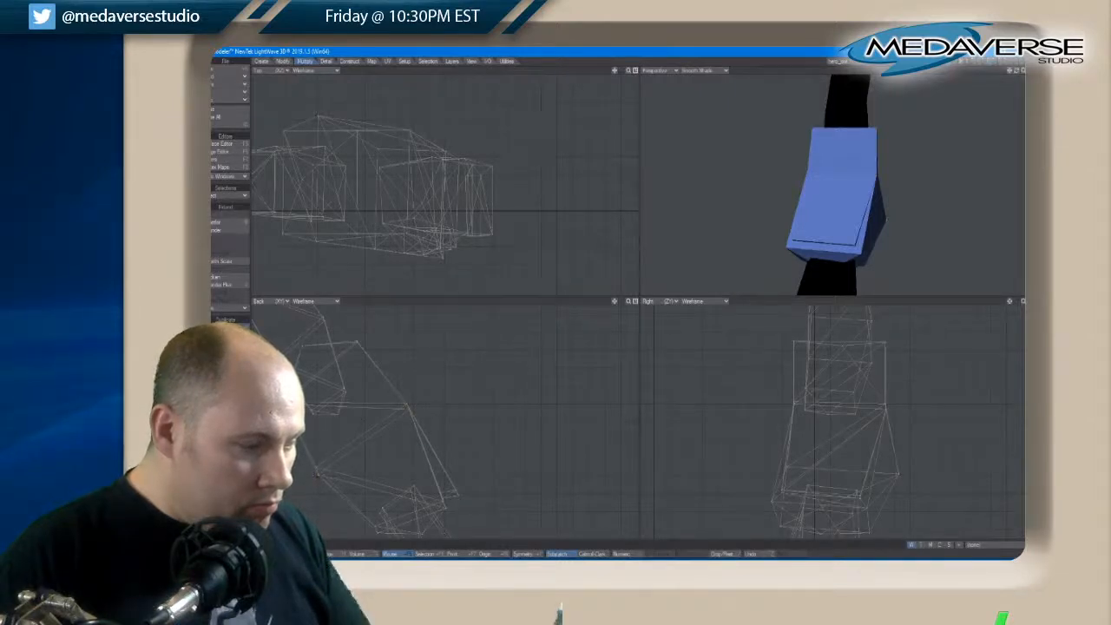
{"action": "key", "text": "slash"}
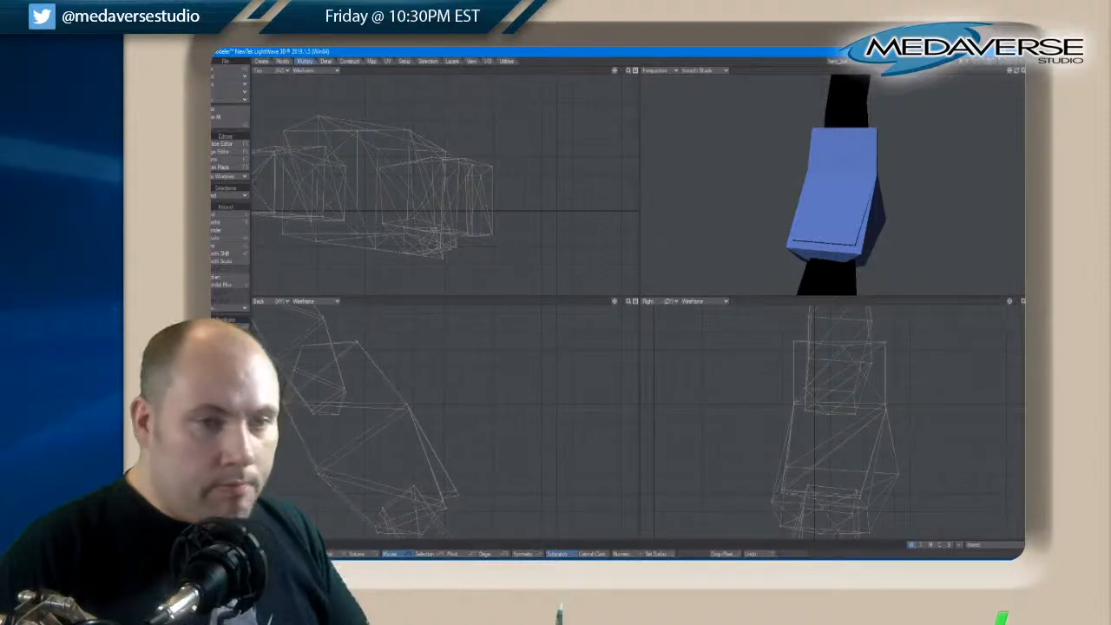
{"action": "left_click_drag", "start_coordinate": [1019, 74], "coordinate": [979, 76]}
{"action": "left_click", "coordinate": [790, 171]}
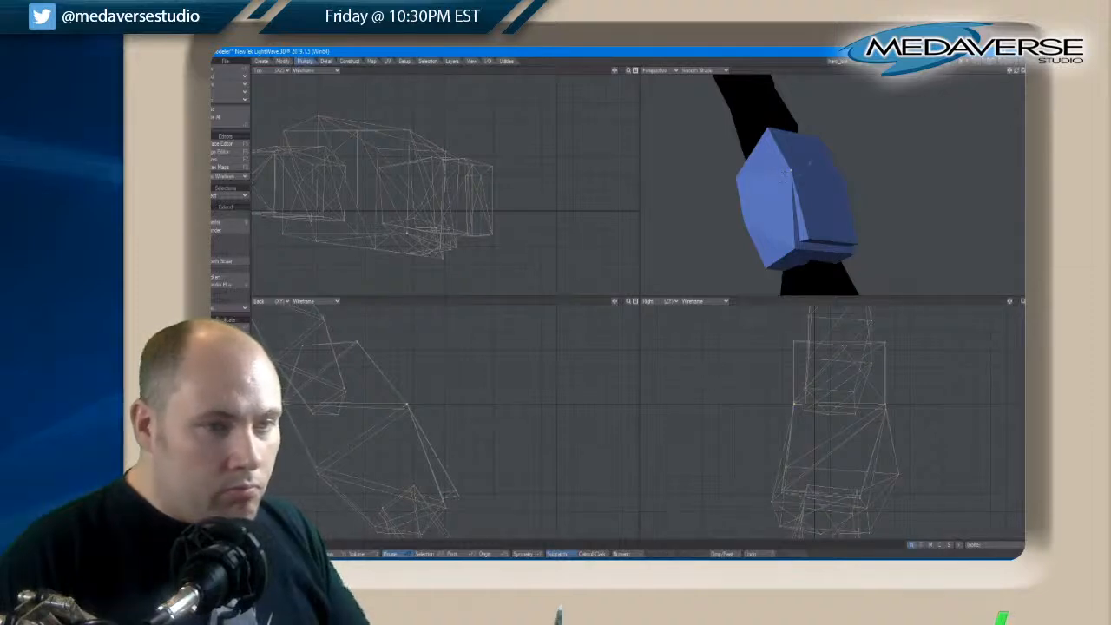
{"action": "right_click_drag", "start_coordinate": [811, 163], "coordinate": [779, 165]}
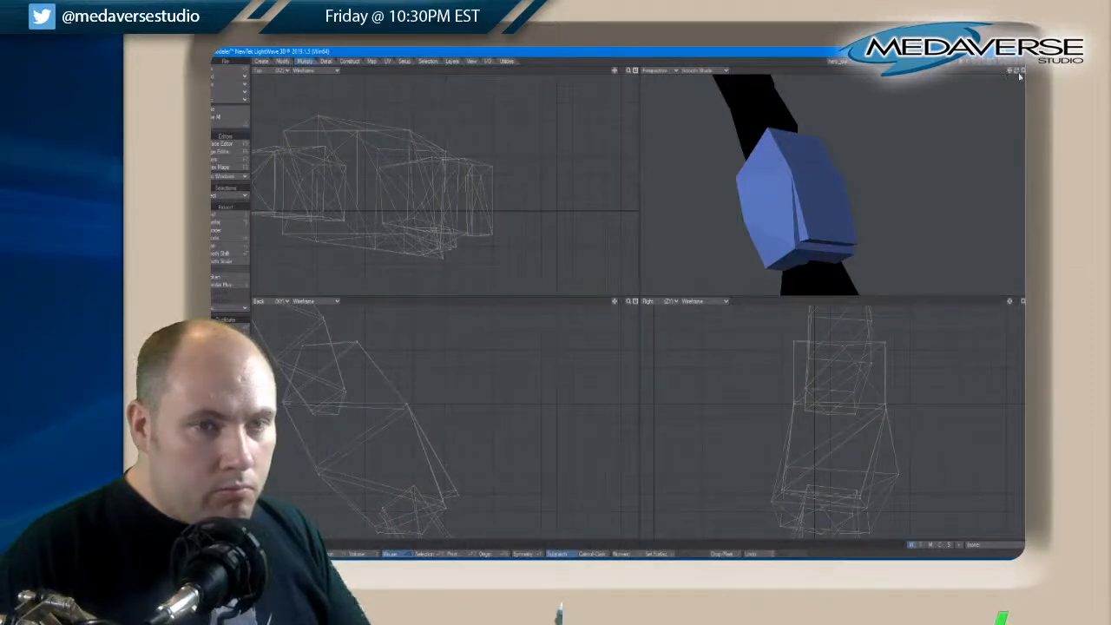
Select the raised panel's lower-edge corner points, keep only one side's pair, and move that pair inward to taper the panel
{"action": "left_click_drag", "start_coordinate": [1020, 76], "coordinate": [1011, 72]}
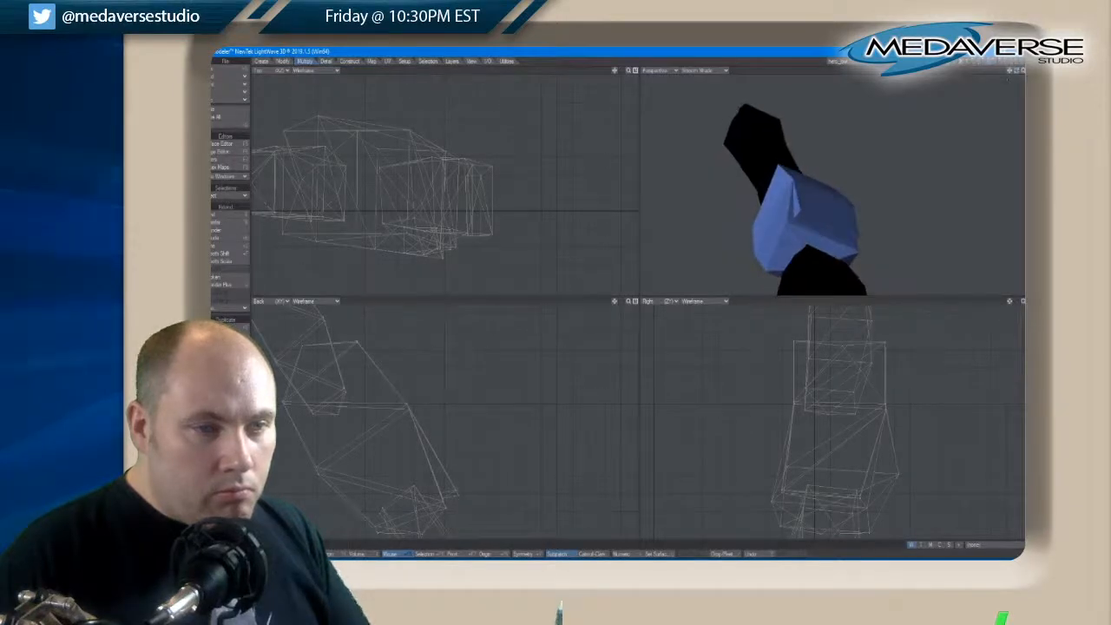
{"action": "left_click", "coordinate": [798, 212]}
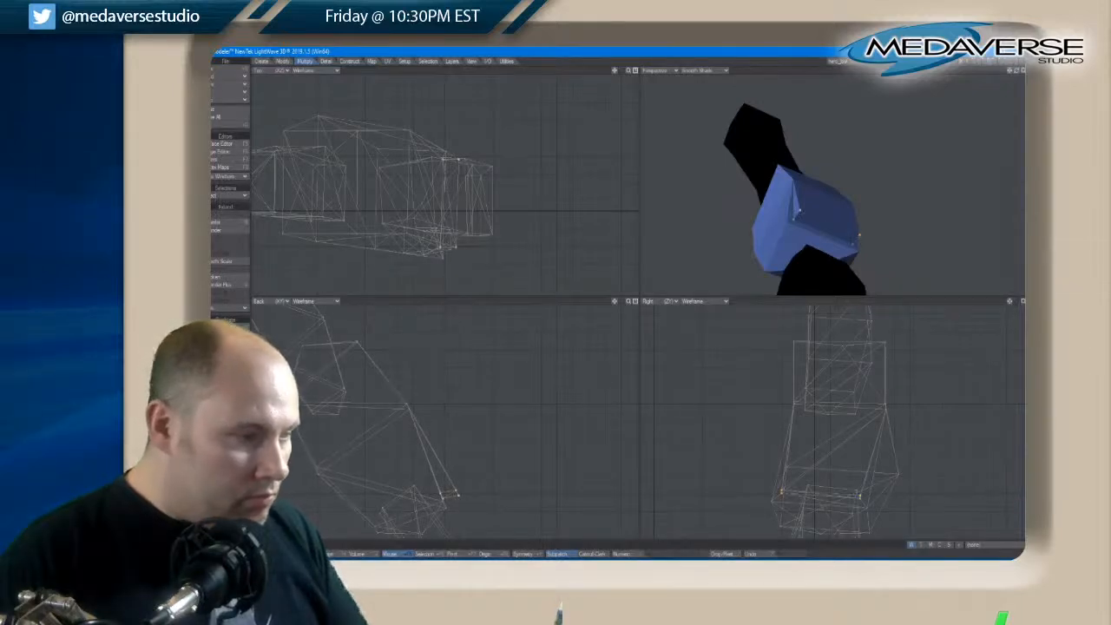
{"action": "key", "text": "t"}
{"action": "mouse_move", "coordinate": [458, 161]}
{"action": "left_mouse_down"}
{"action": "mouse_move", "coordinate": [457, 171]}
{"action": "mouse_move", "coordinate": [459, 160]}
{"action": "left_mouse_up"}
{"action": "right_click_drag", "start_coordinate": [479, 248], "coordinate": [415, 256]}
{"action": "key", "text": "t"}
{"action": "left_click_drag", "start_coordinate": [458, 163], "coordinate": [455, 174]}
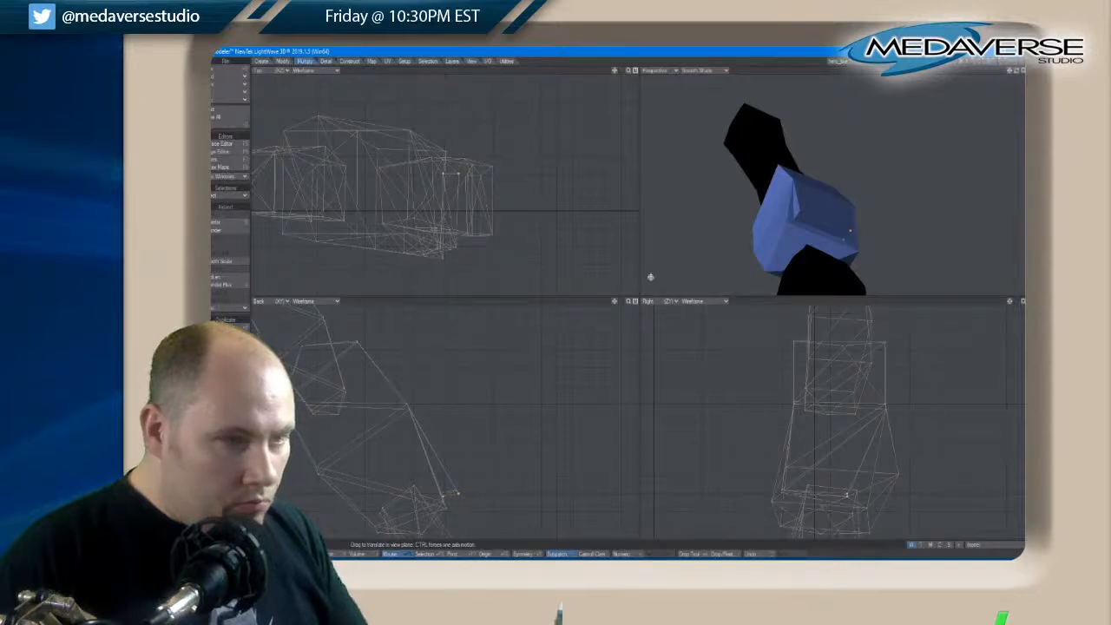
Shift the lower-edge corner points of the raised panel slightly outward from the brace, keeping both sides aligned
{"action": "left_click_drag", "start_coordinate": [1017, 71], "coordinate": [1018, 74]}
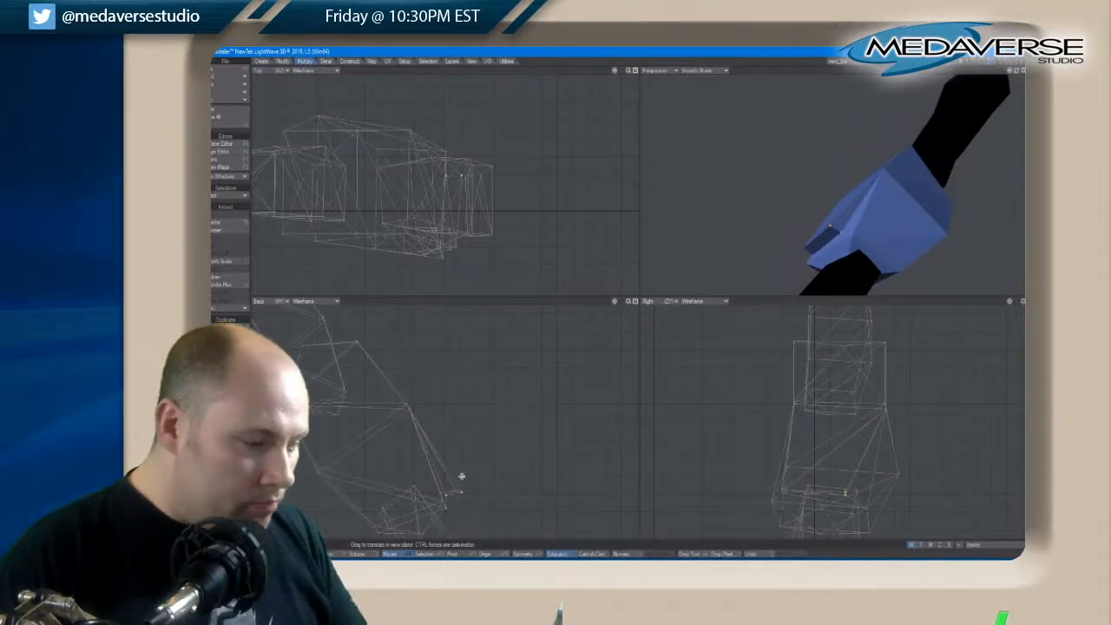
{"action": "key", "text": "space"}
{"action": "mouse_move", "coordinate": [434, 509]}
{"action": "right_mouse_down"}
{"action": "mouse_move", "coordinate": [472, 500]}
{"action": "mouse_move", "coordinate": [451, 485]}
{"action": "right_mouse_up"}
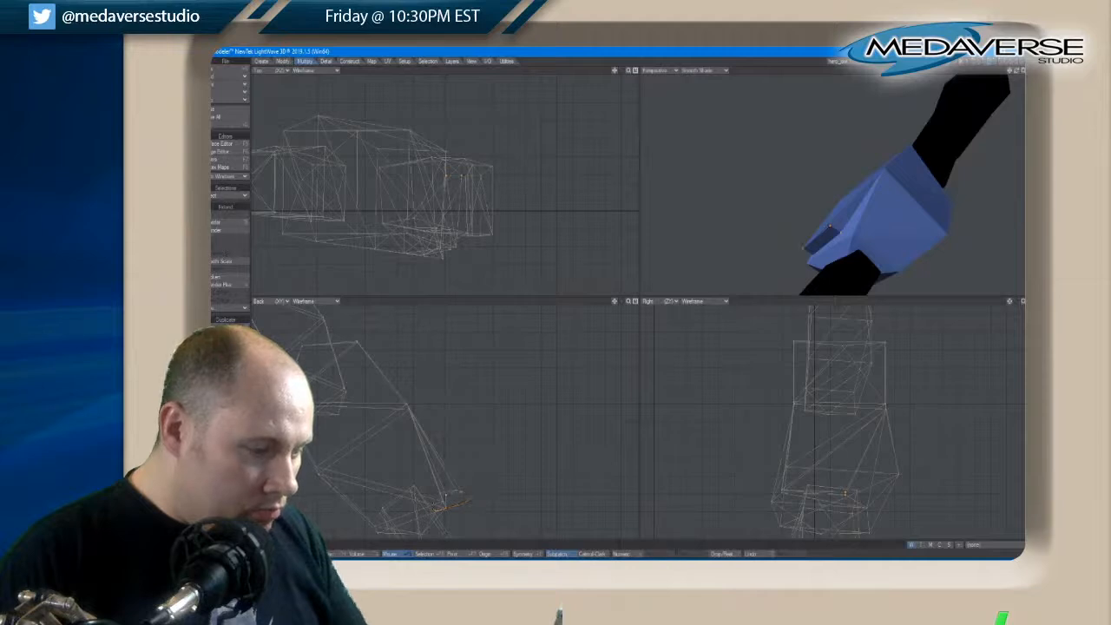
{"action": "key", "text": "t"}
{"action": "left_click_drag", "start_coordinate": [446, 495], "coordinate": [448, 494]}
{"action": "key", "text": "space"}
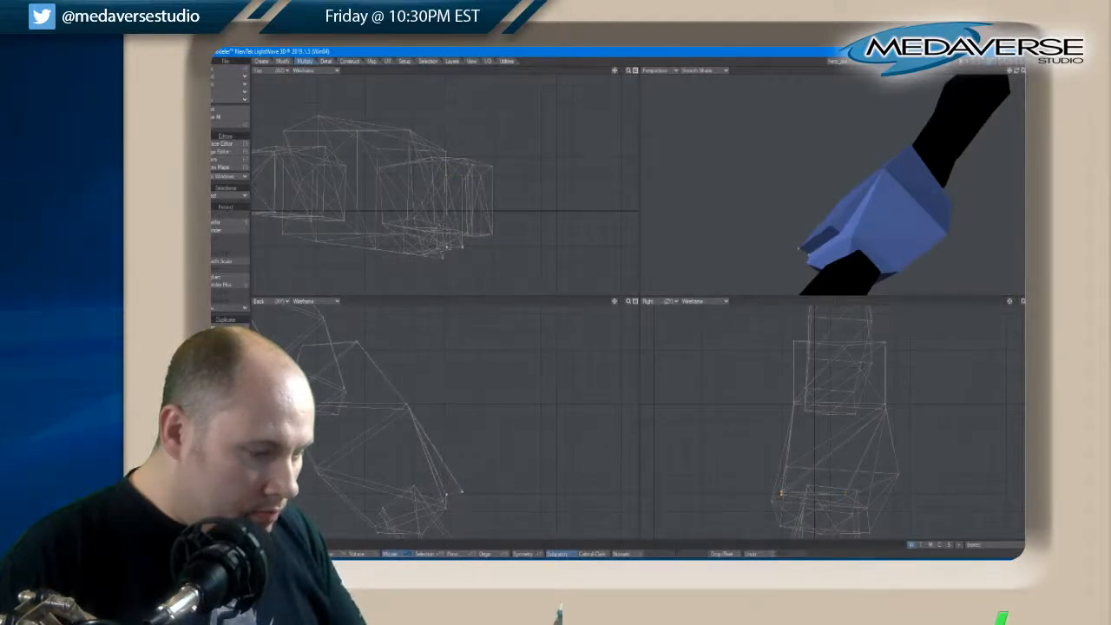
Raise the panel's two outer lower corner points along the arm so that its lower face slopes down to the brace
{"action": "key", "text": "t"}
{"action": "key", "text": "space"}
{"action": "key", "text": "space"}
{"action": "key", "text": "space"}
{"action": "key", "text": "space"}
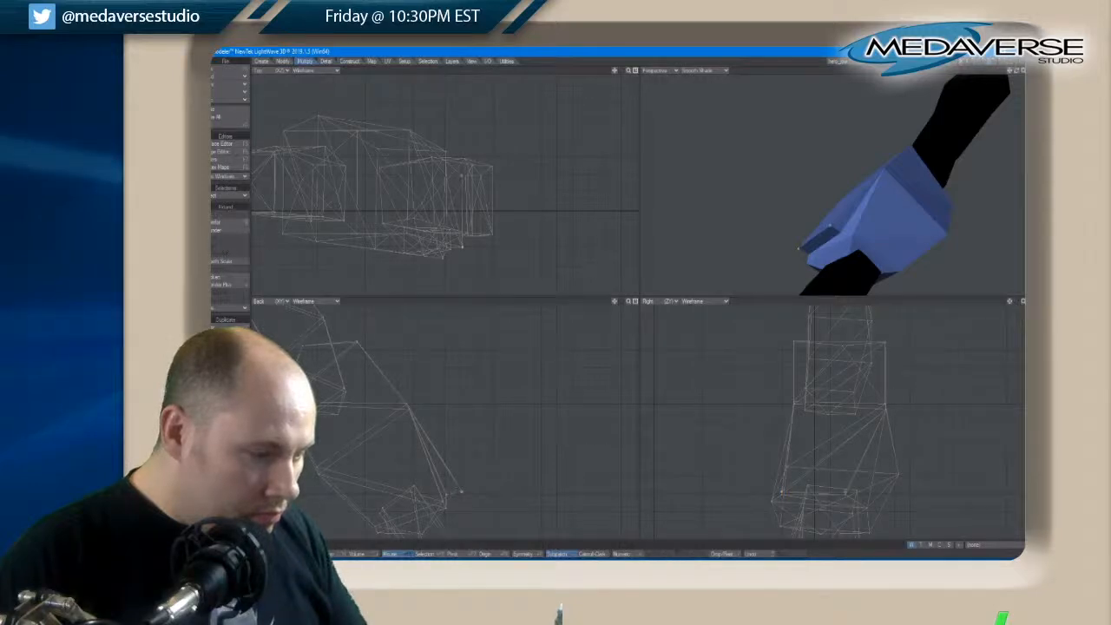
{"action": "key", "text": "t"}
{"action": "left_click_drag", "start_coordinate": [461, 501], "coordinate": [456, 479]}
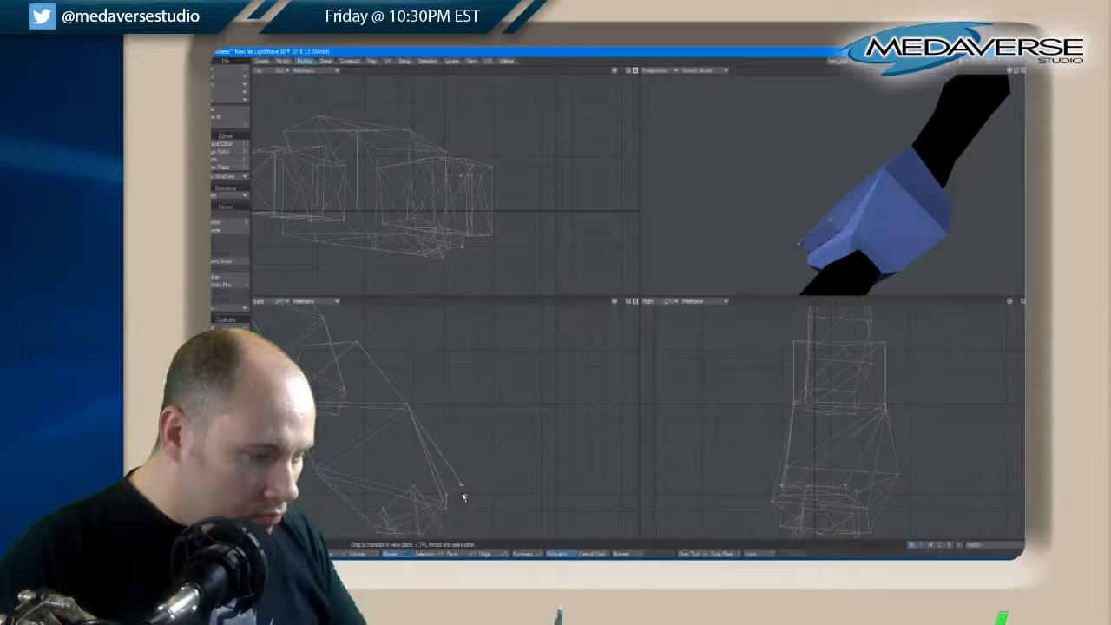
{"action": "key", "text": "space"}
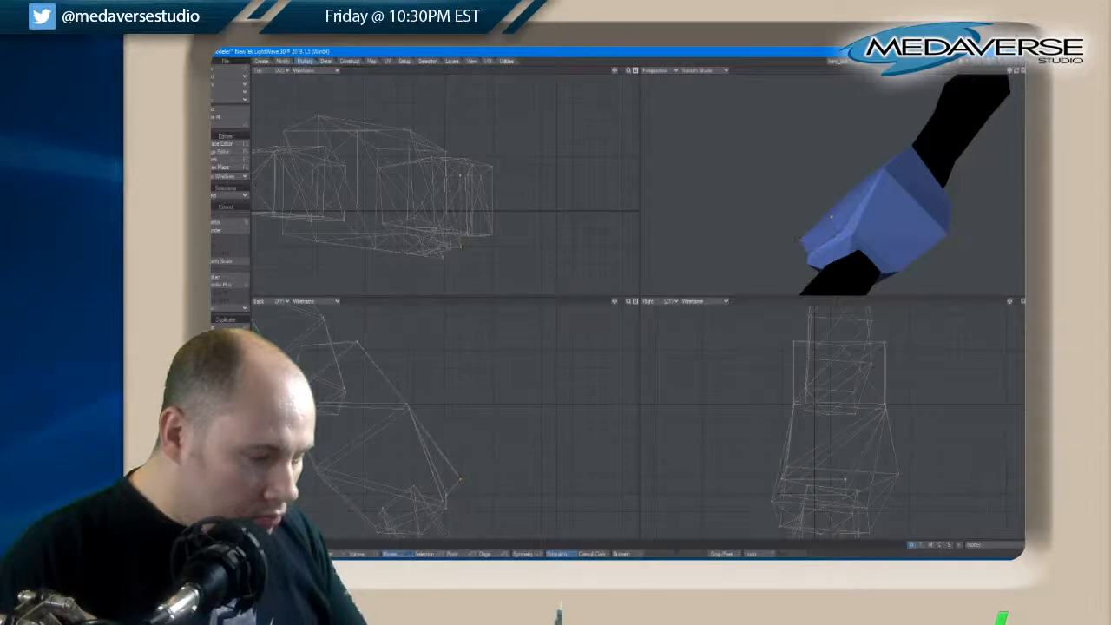
{"action": "key", "text": "space"}
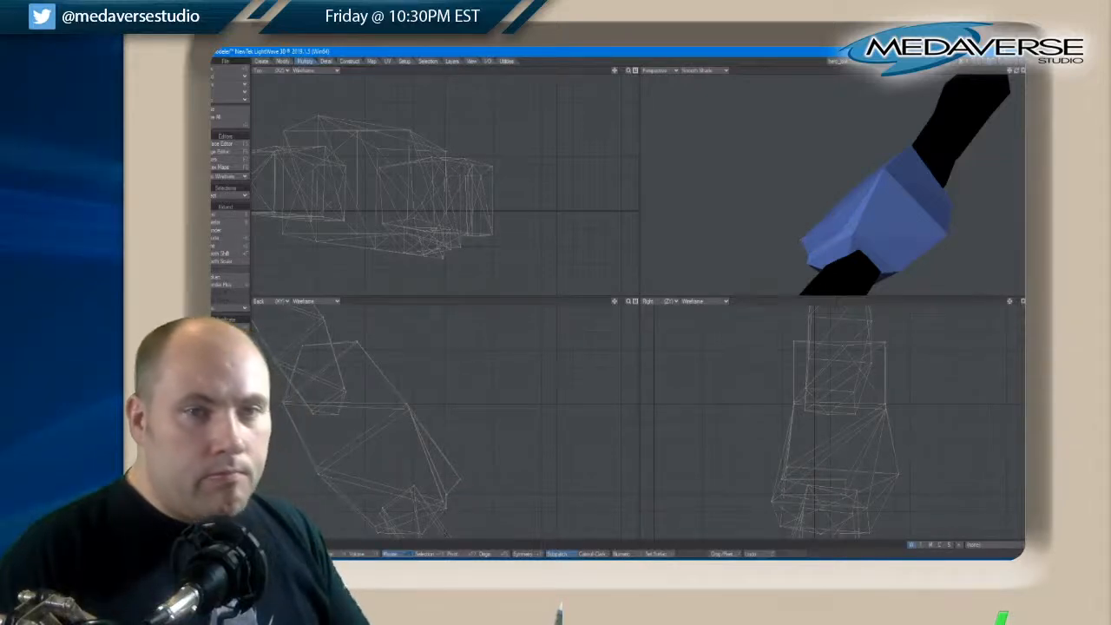
Move the opposite side's pair of lower panel corner points inward to match the taper, and nudge the outer one outward
{"action": "left_click_drag", "start_coordinate": [1016, 73], "coordinate": [1017, 75]}
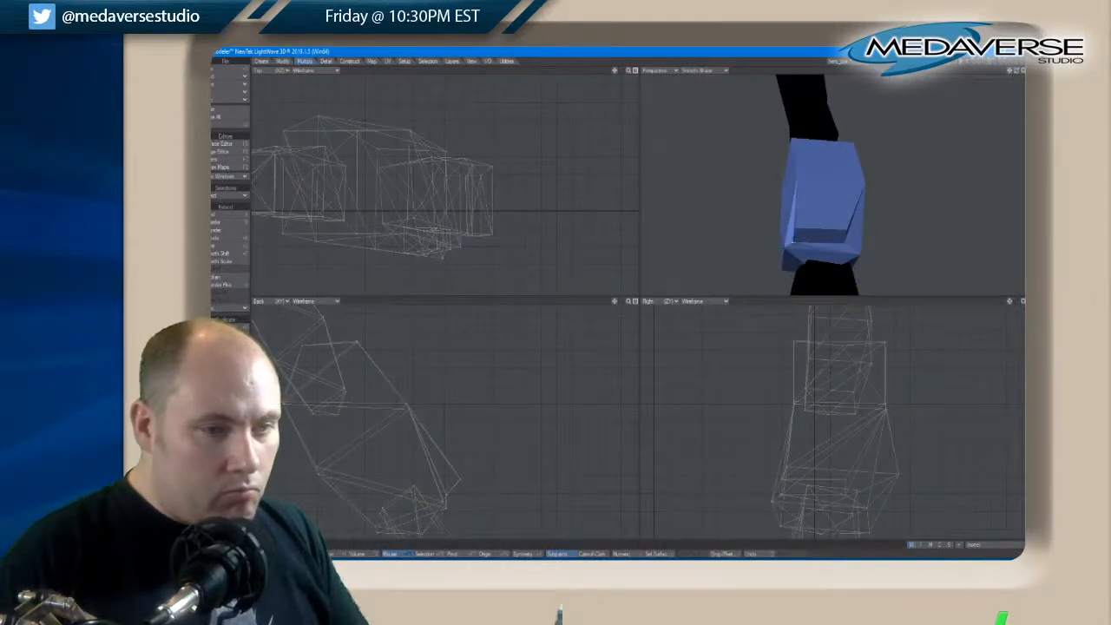
{"action": "key", "text": "space"}
{"action": "key", "text": "t"}
{"action": "left_click_drag", "start_coordinate": [794, 227], "coordinate": [801, 239]}
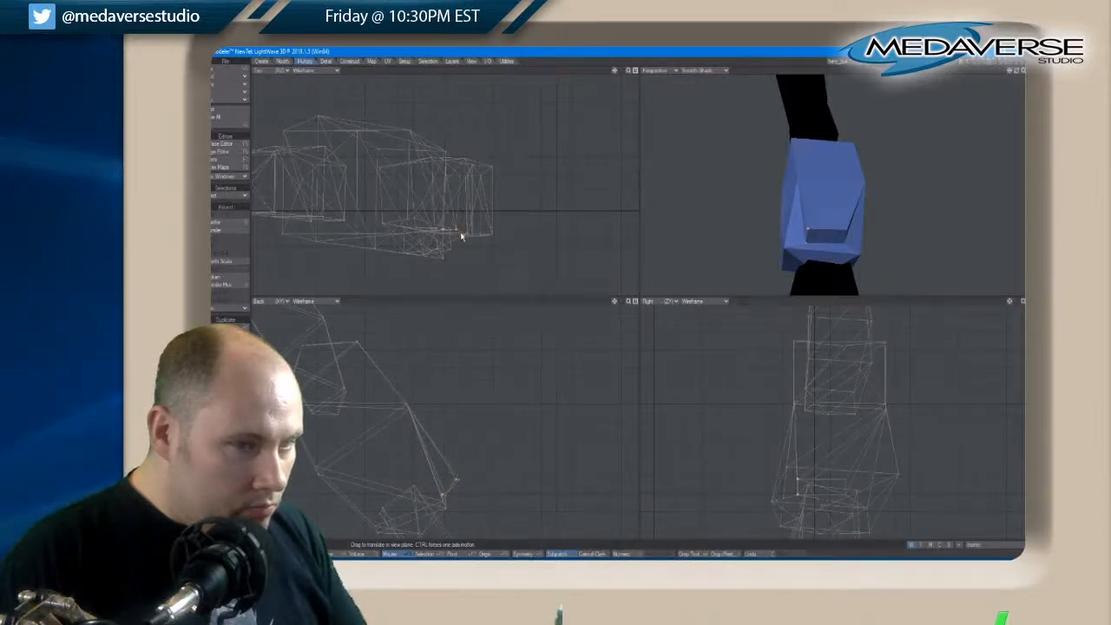
{"action": "left_click_drag", "start_coordinate": [461, 236], "coordinate": [459, 234]}
{"action": "key", "text": "space"}
{"action": "key", "text": "t"}
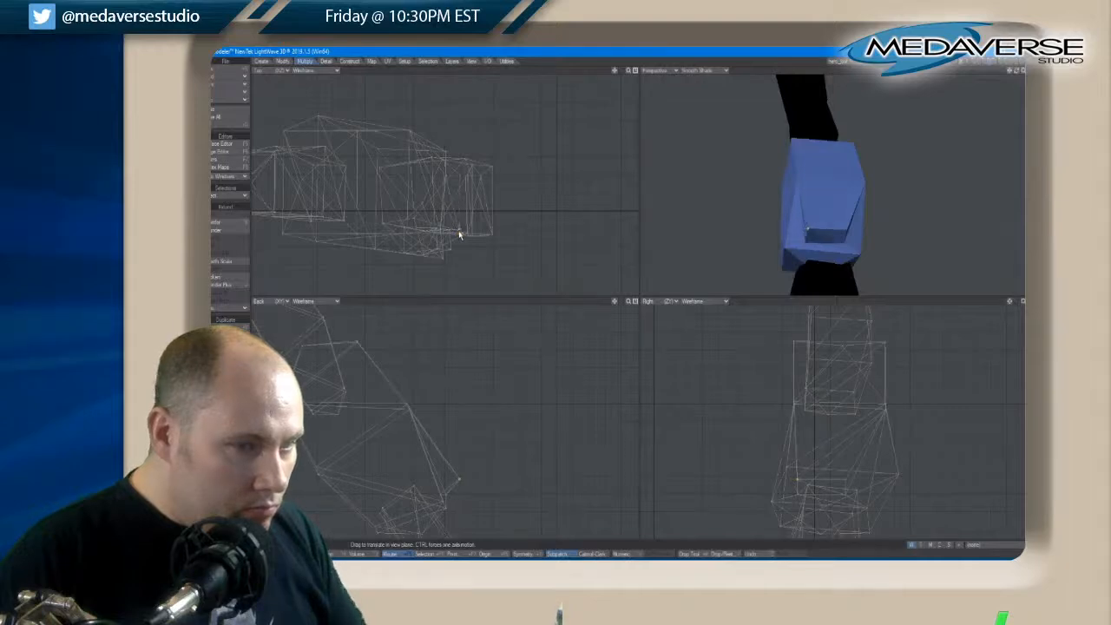
{"action": "key", "text": "space"}
{"action": "key", "text": "slash"}
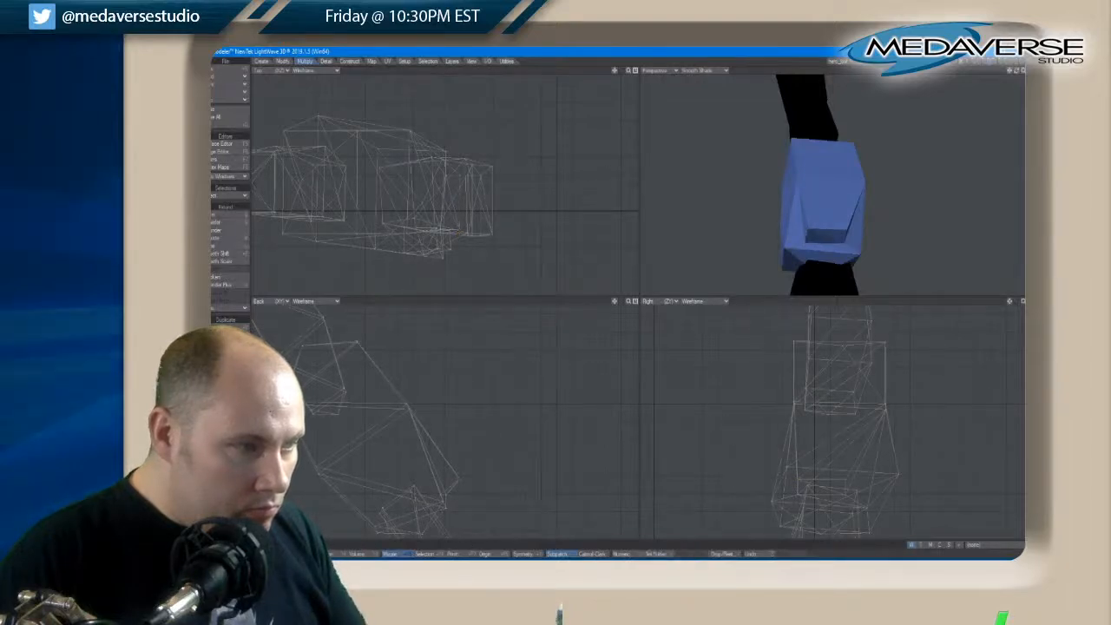
Select the base corner point at the panel's other lower corner and adjust its position slightly
{"action": "left_click", "coordinate": [447, 178]}
{"action": "key", "text": "t"}
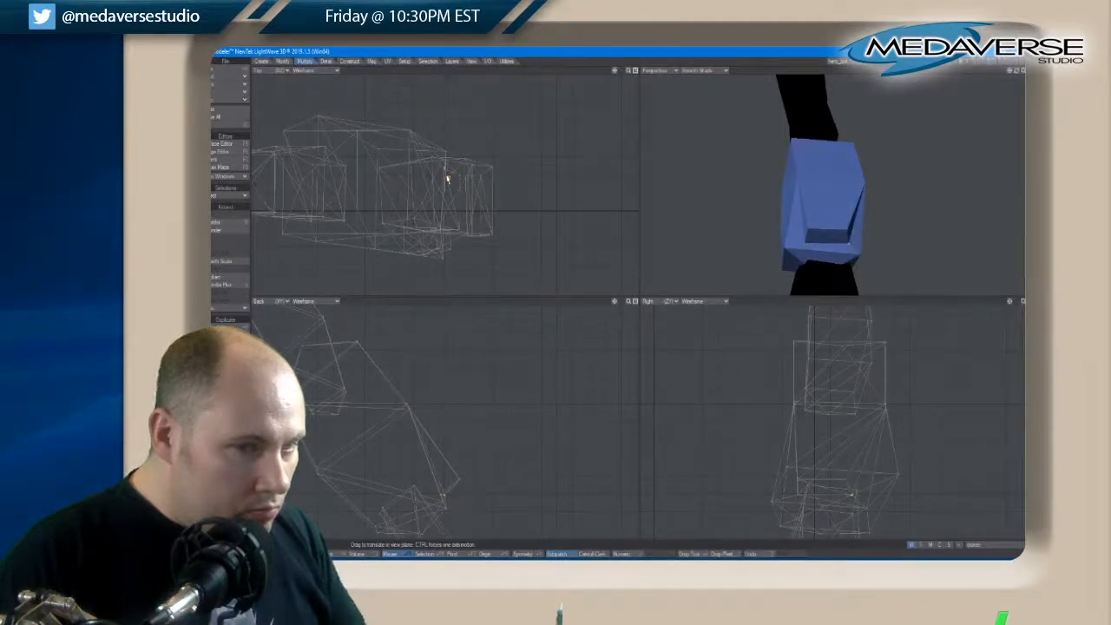
{"action": "left_click_drag", "start_coordinate": [446, 178], "coordinate": [446, 180]}
{"action": "key", "text": "space"}
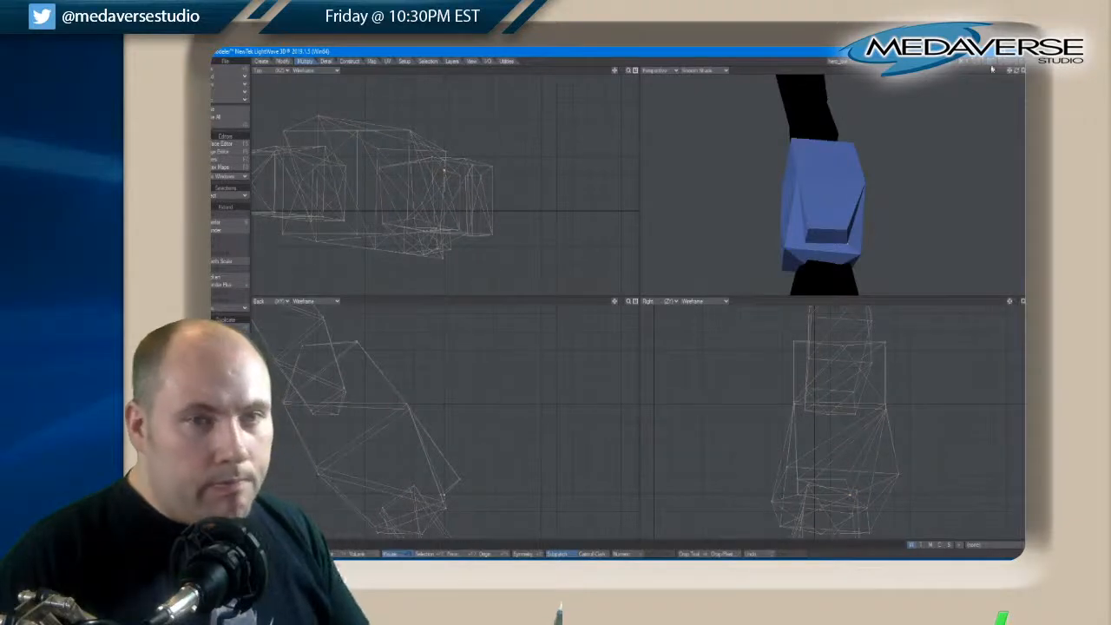
Undo the last point move and reposition the base corner point at the raised panel's lower end against the brace
{"action": "left_click_drag", "start_coordinate": [1017, 73], "coordinate": [1020, 74]}
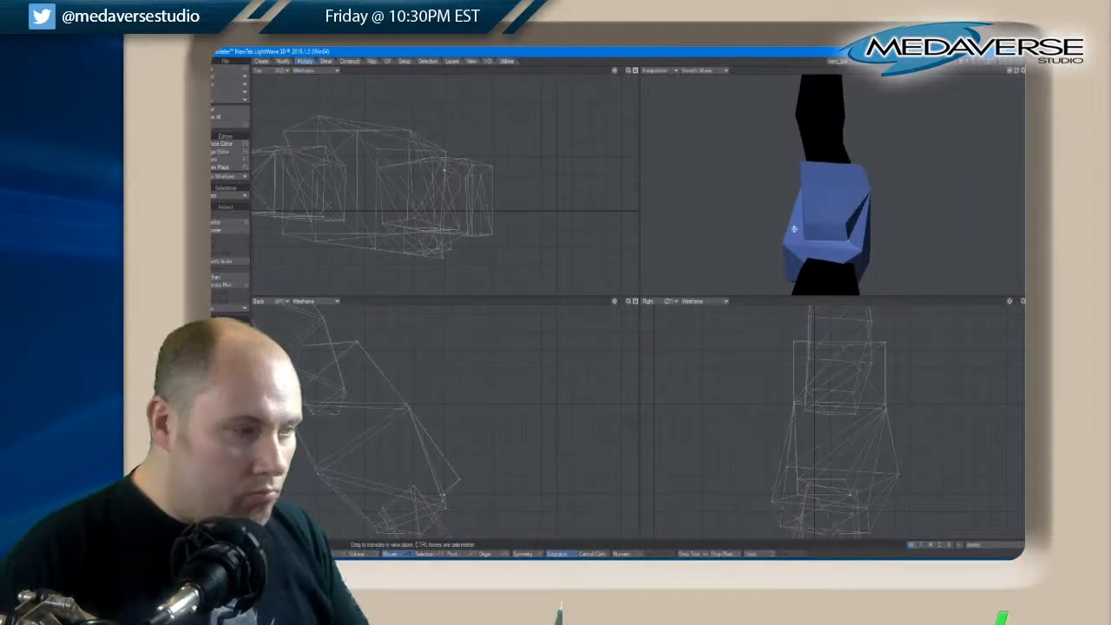
{"action": "key", "text": "ctrl+z"}
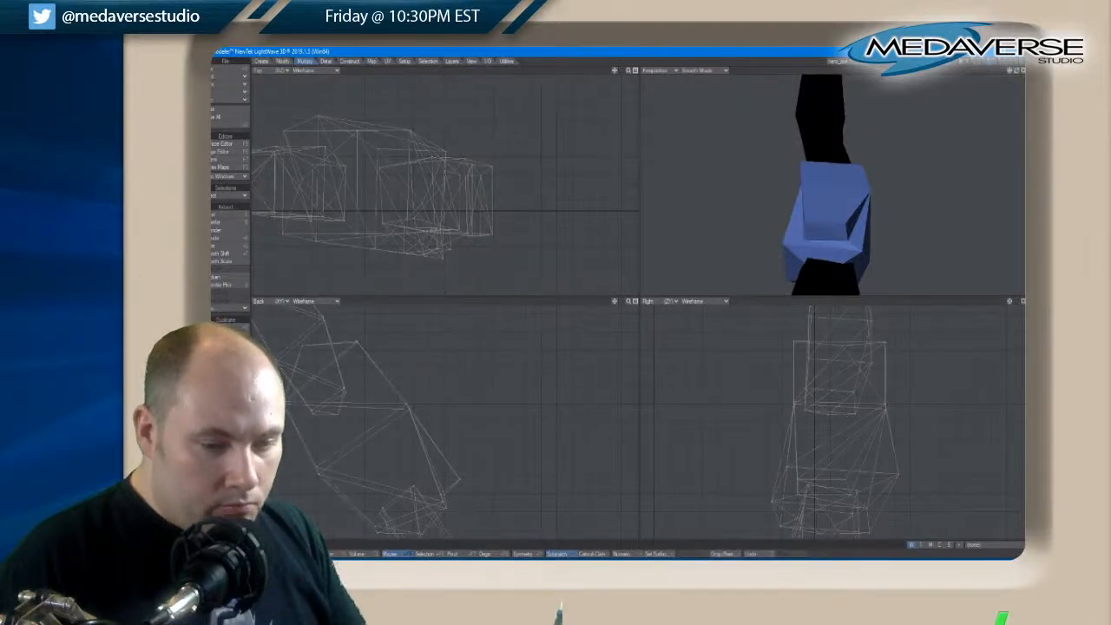
{"action": "left_click", "coordinate": [441, 494]}
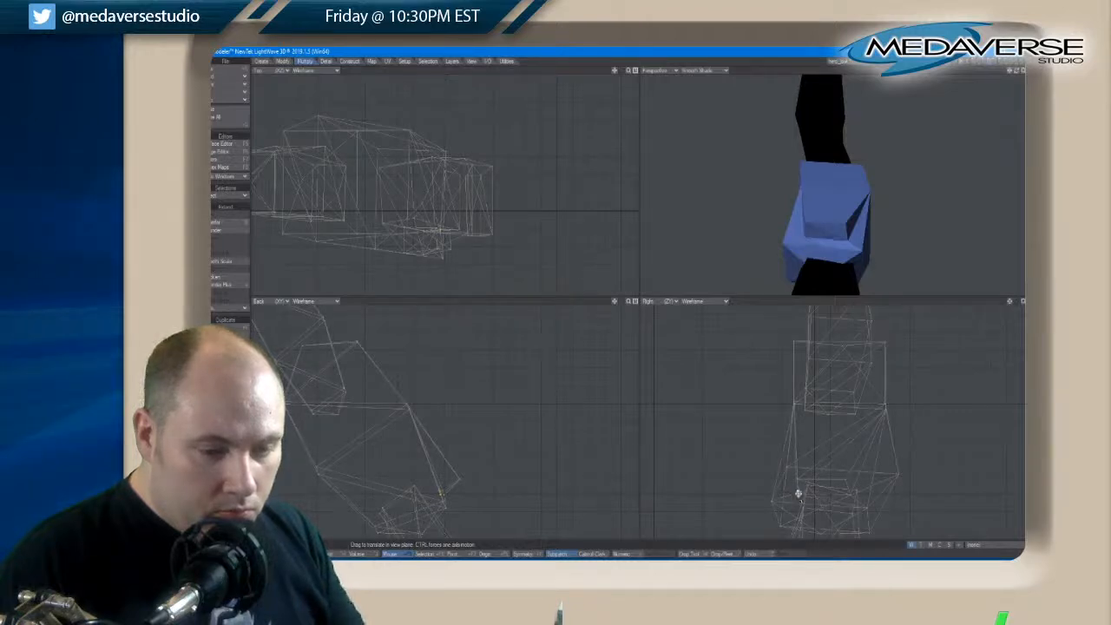
{"action": "key", "text": "slash"}
{"action": "key", "text": "t"}
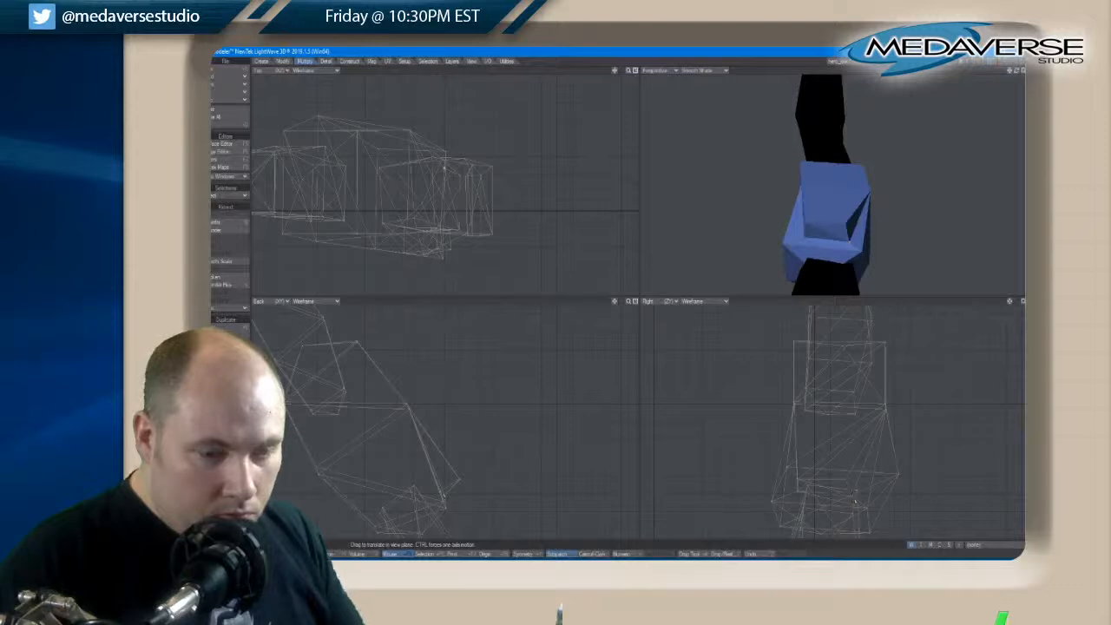
Reposition the raised panel's outer lower corner points, one on each side, to even out its tapered end
{"action": "key", "text": "space"}
{"action": "key", "text": "t"}
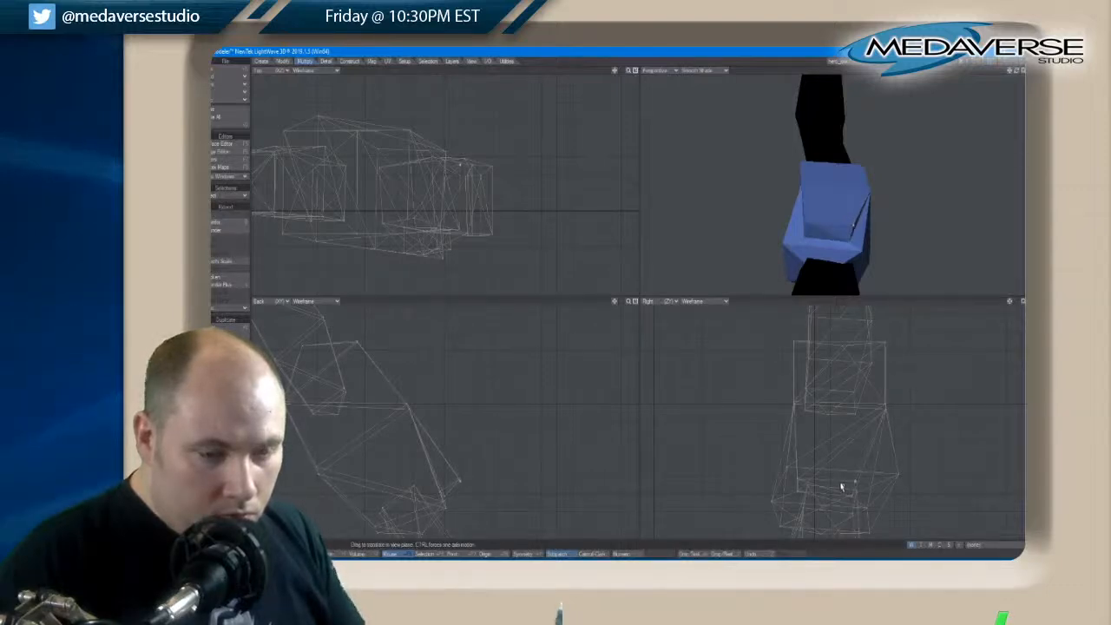
{"action": "key", "text": "space"}
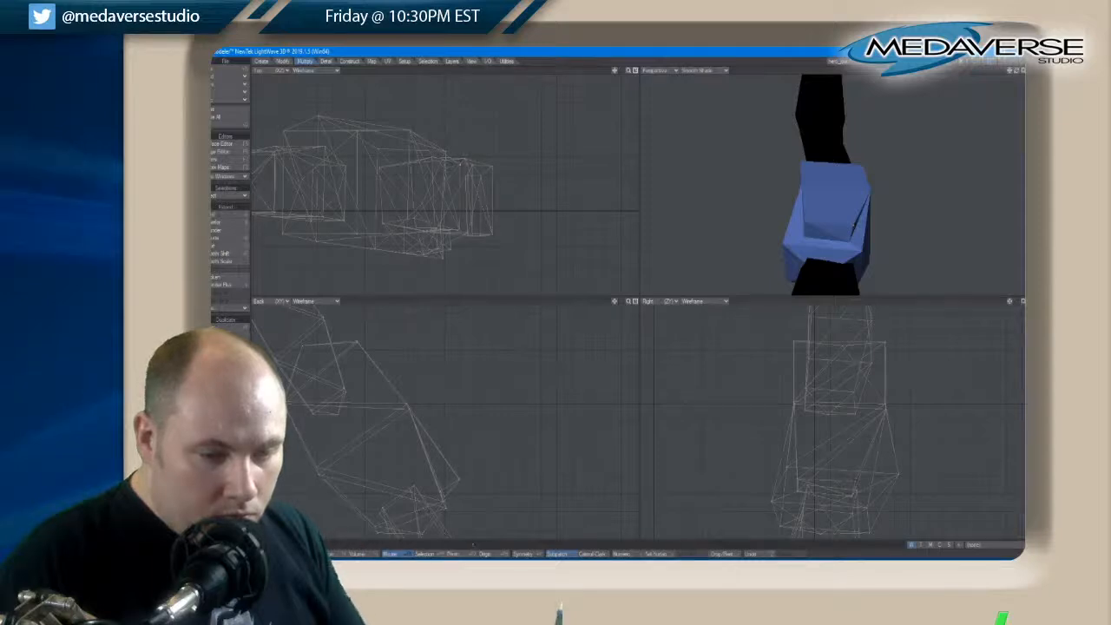
{"action": "key", "text": "t"}
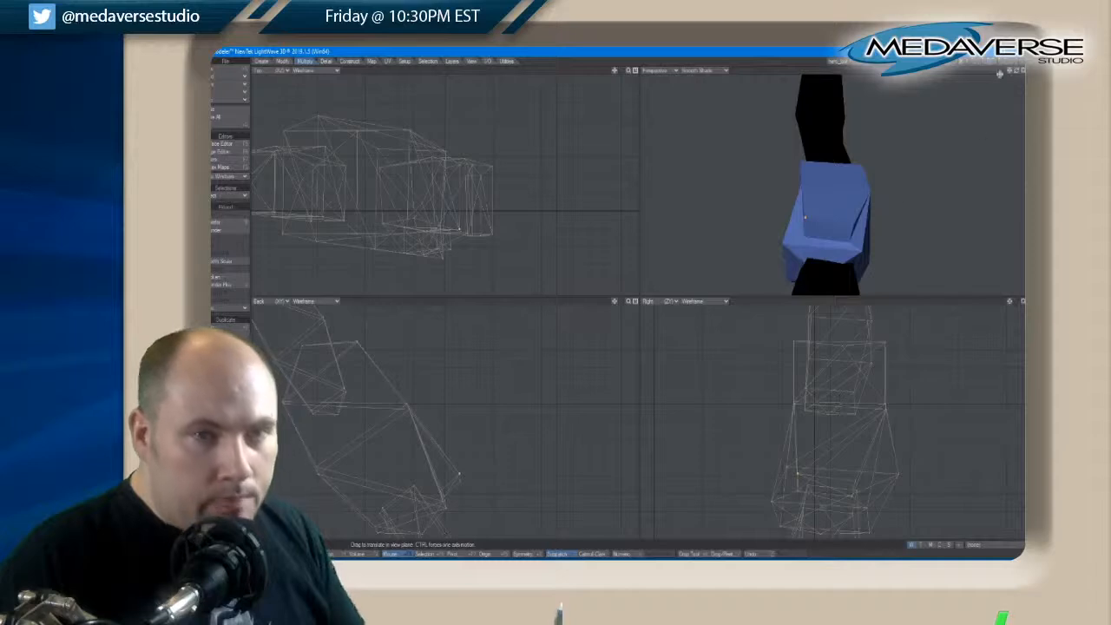
Move the brace's lower-edge corner point beside the panel slightly inward to narrow that side of the wrist opening
{"action": "left_click_drag", "start_coordinate": [1015, 71], "coordinate": [1018, 72]}
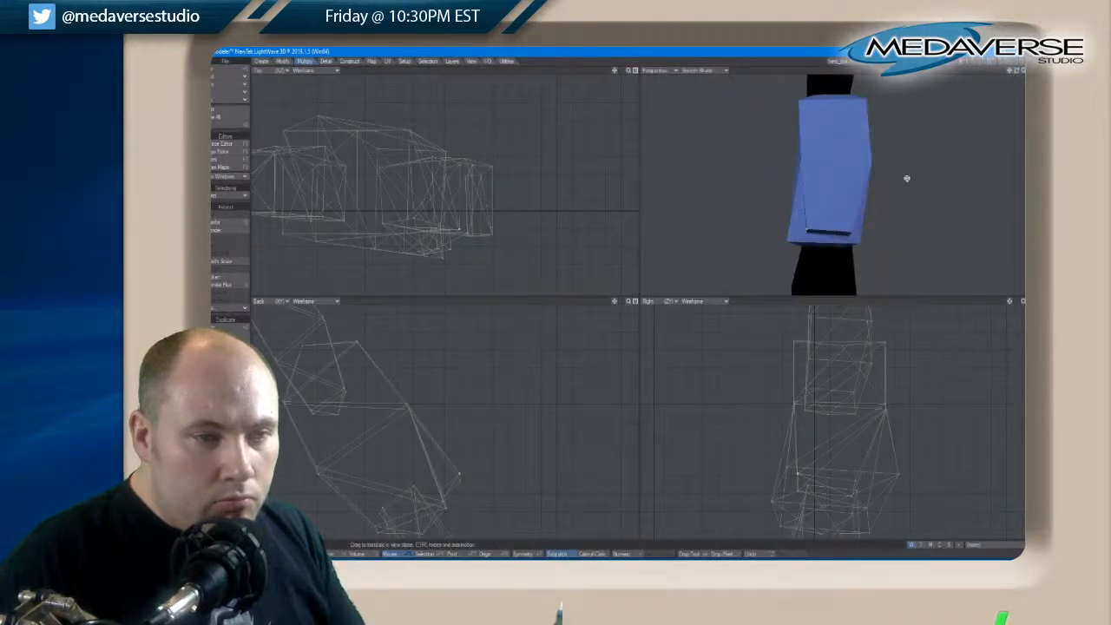
{"action": "key", "text": "space"}
{"action": "key", "text": "space"}
{"action": "left_click", "coordinate": [787, 242]}
{"action": "key", "text": "t"}
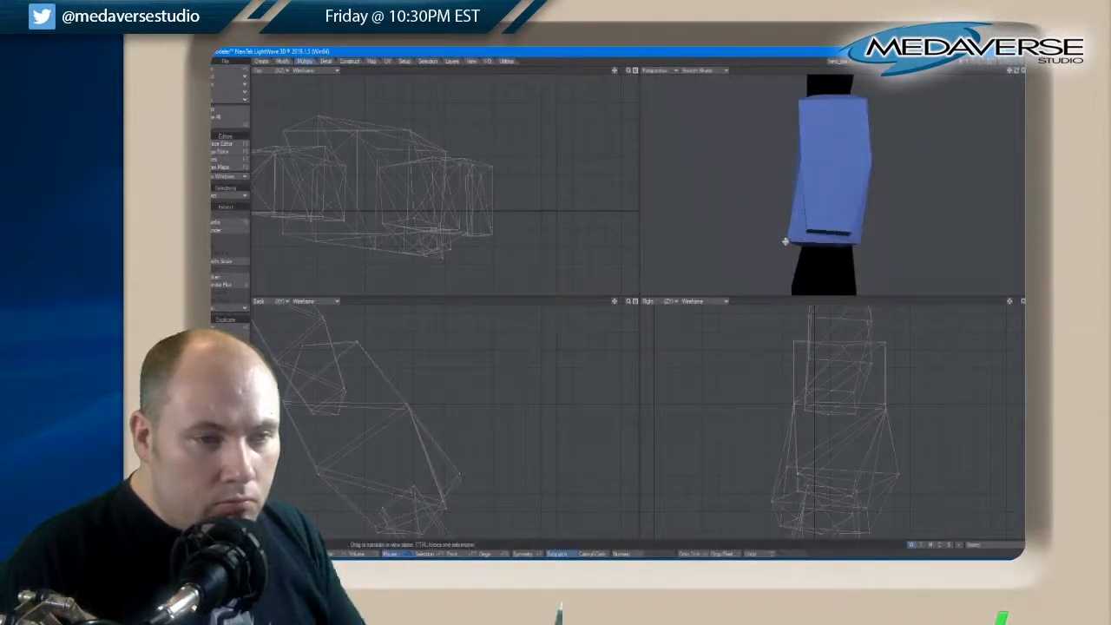
{"action": "left_click_drag", "start_coordinate": [786, 241], "coordinate": [787, 244]}
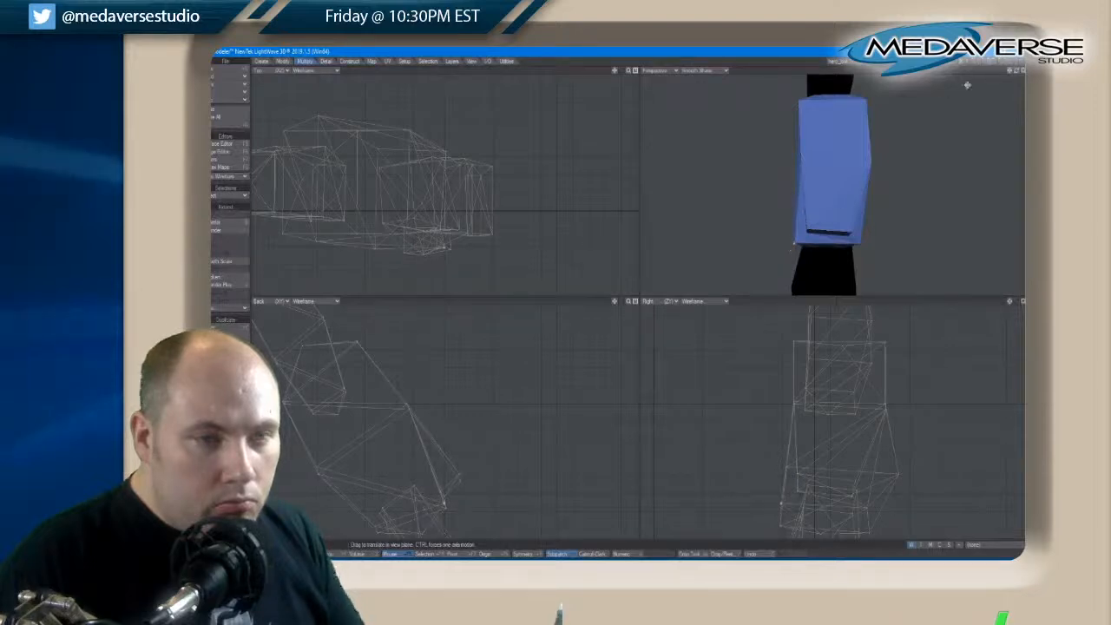
On the brace's inner side, move one mid-height corner point outward and the opposite one inward to balance the two sides
{"action": "left_click_drag", "start_coordinate": [1009, 74], "coordinate": [1021, 72]}
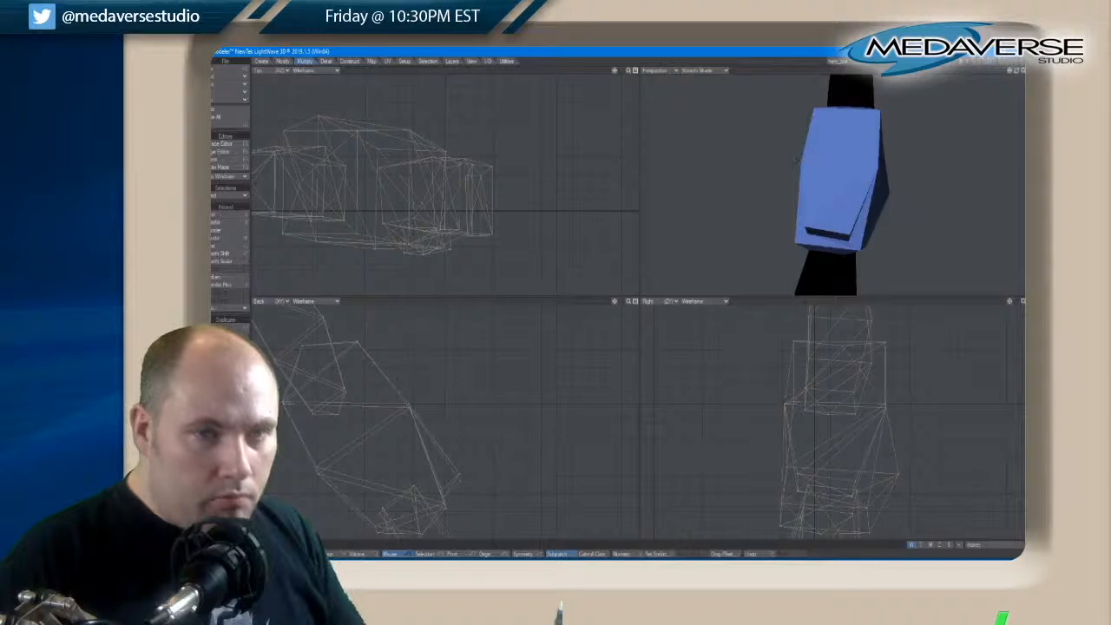
{"action": "left_click_drag", "start_coordinate": [1016, 73], "coordinate": [1015, 73]}
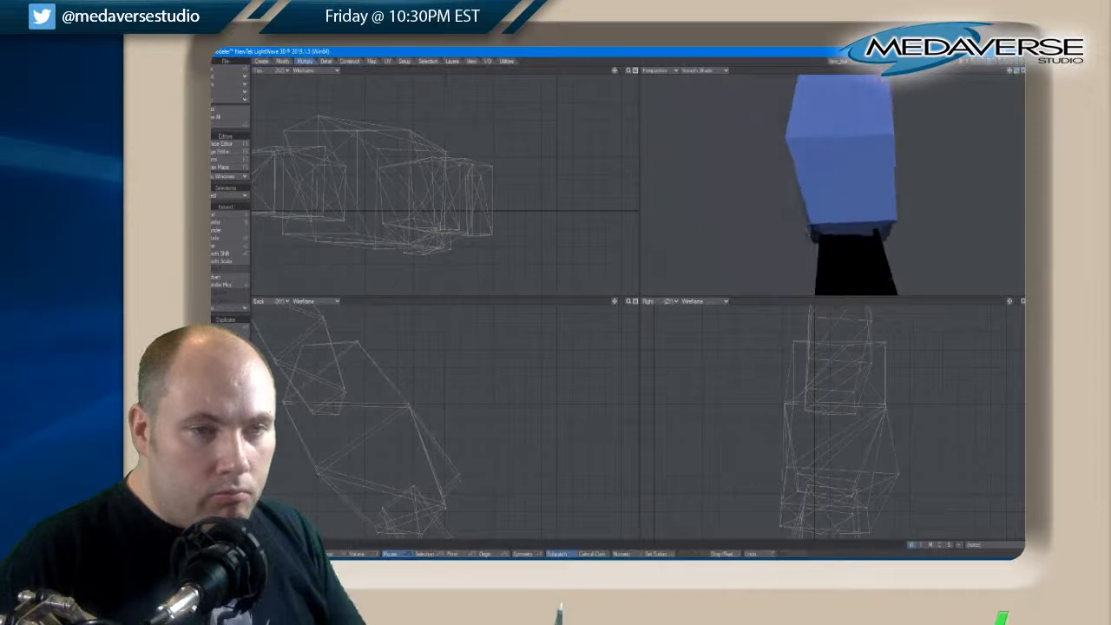
{"action": "key", "text": "ctrl+t"}
{"action": "left_click_drag", "start_coordinate": [891, 132], "coordinate": [897, 134]}
{"action": "key", "text": "space"}
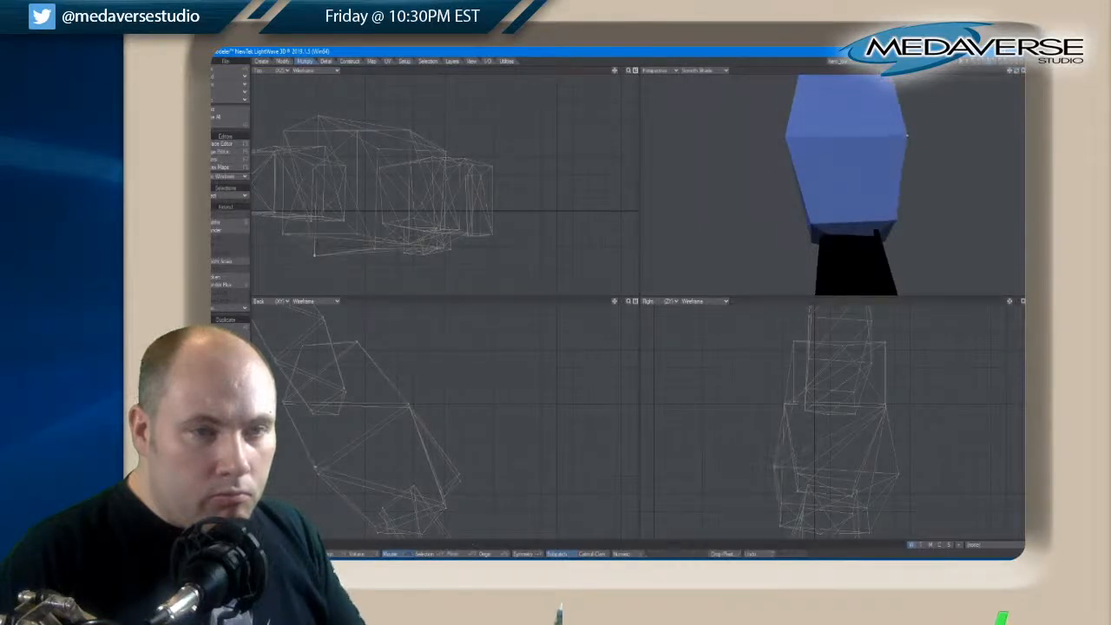
{"action": "left_click", "coordinate": [788, 133]}
{"action": "key", "text": "t"}
{"action": "left_click_drag", "start_coordinate": [783, 134], "coordinate": [785, 140]}
{"action": "key", "text": "space"}
{"action": "key", "text": "slash"}
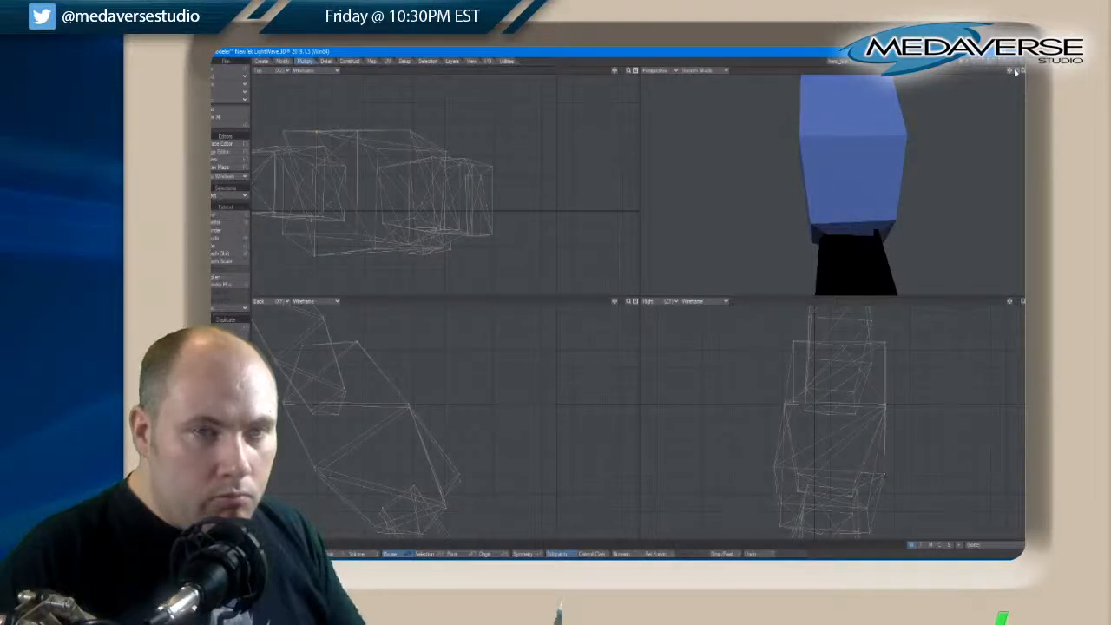
Fine-tune the brace's two inner mid-height corner points so that its sides match when viewed along the whole arm
{"action": "left_click_drag", "start_coordinate": [1015, 73], "coordinate": [1018, 73]}
{"action": "key", "text": "a"}
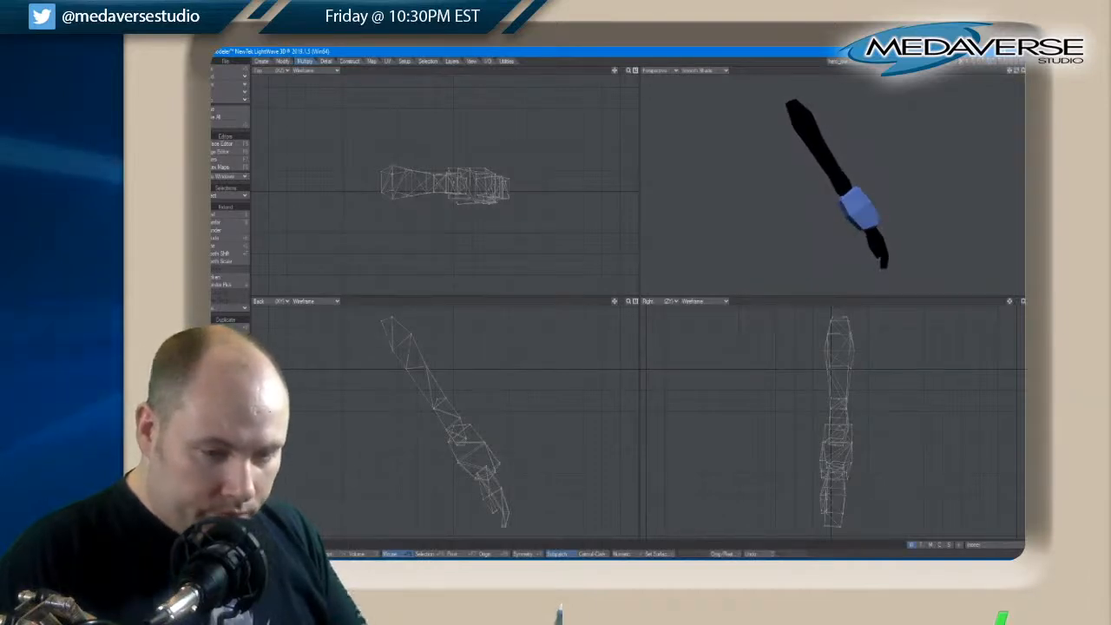
{"action": "key", "text": "space"}
{"action": "key", "text": "t"}
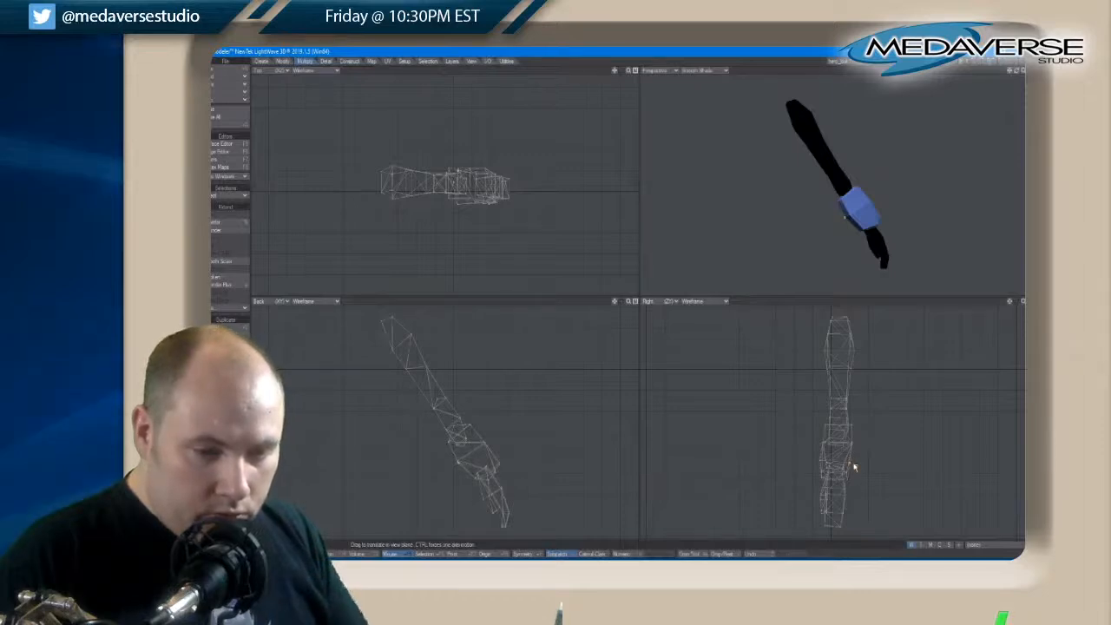
{"action": "key", "text": "space"}
{"action": "key", "text": "space"}
{"action": "key", "text": "space"}
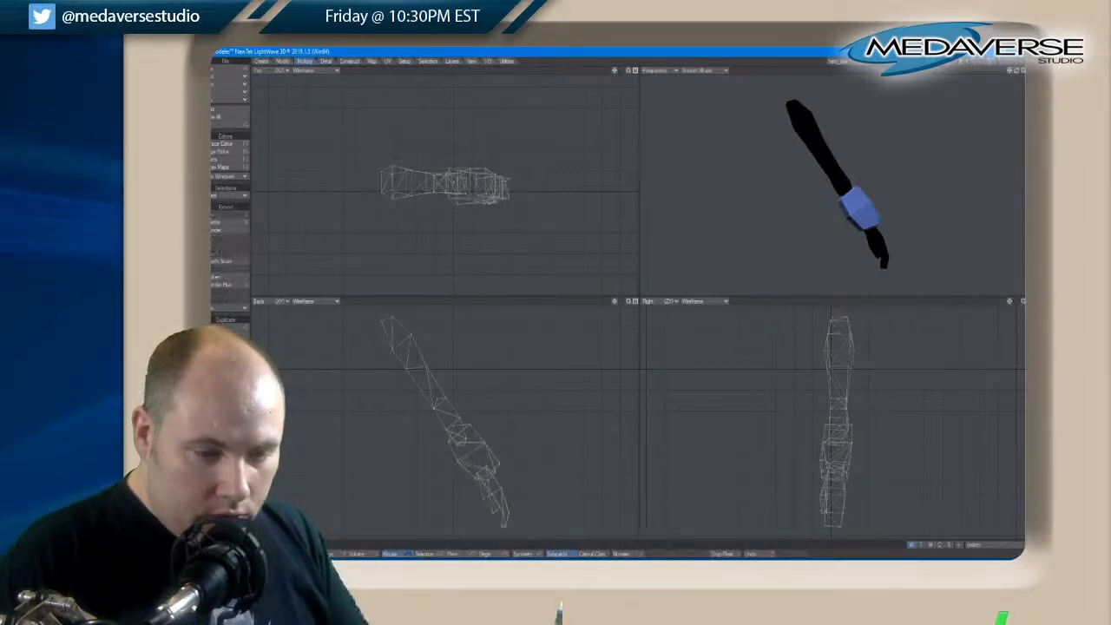
{"action": "key", "text": "t"}
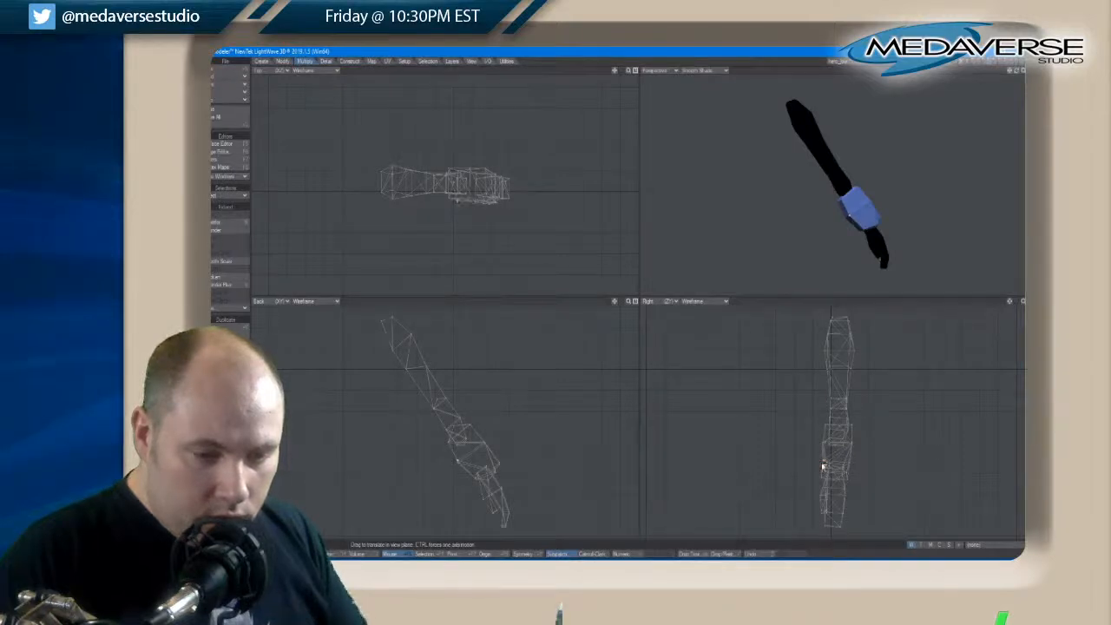
{"action": "key", "text": "space"}
{"action": "key", "text": "space"}
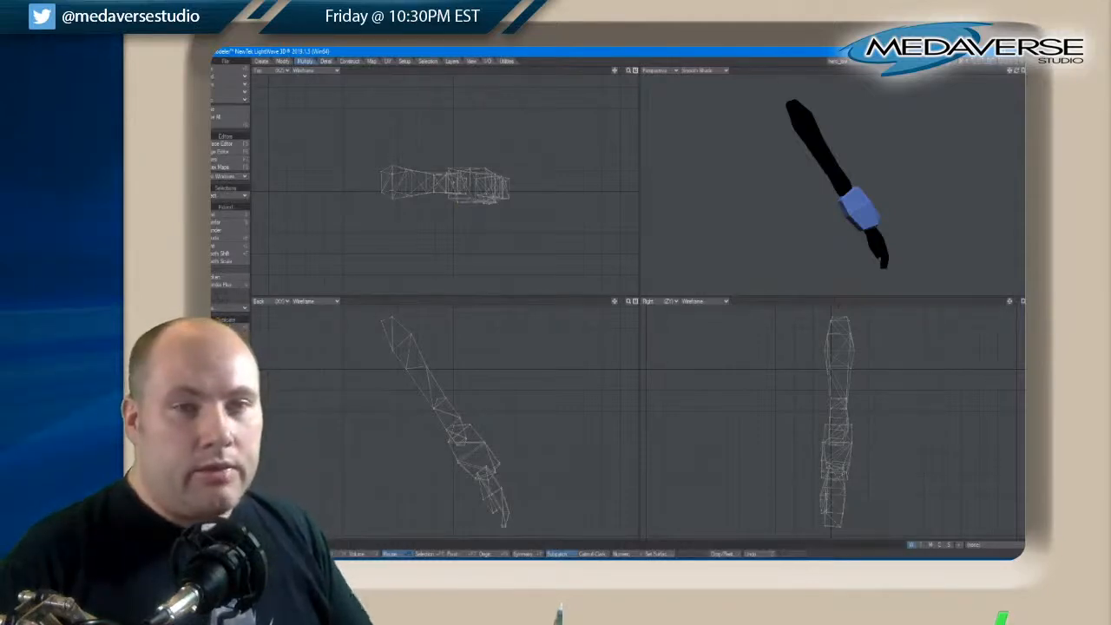
Adjust the wrist points at the brace's lower opening so that the hand fits cleanly into the brace
{"action": "left_click_drag", "start_coordinate": [1016, 71], "coordinate": [1016, 74]}
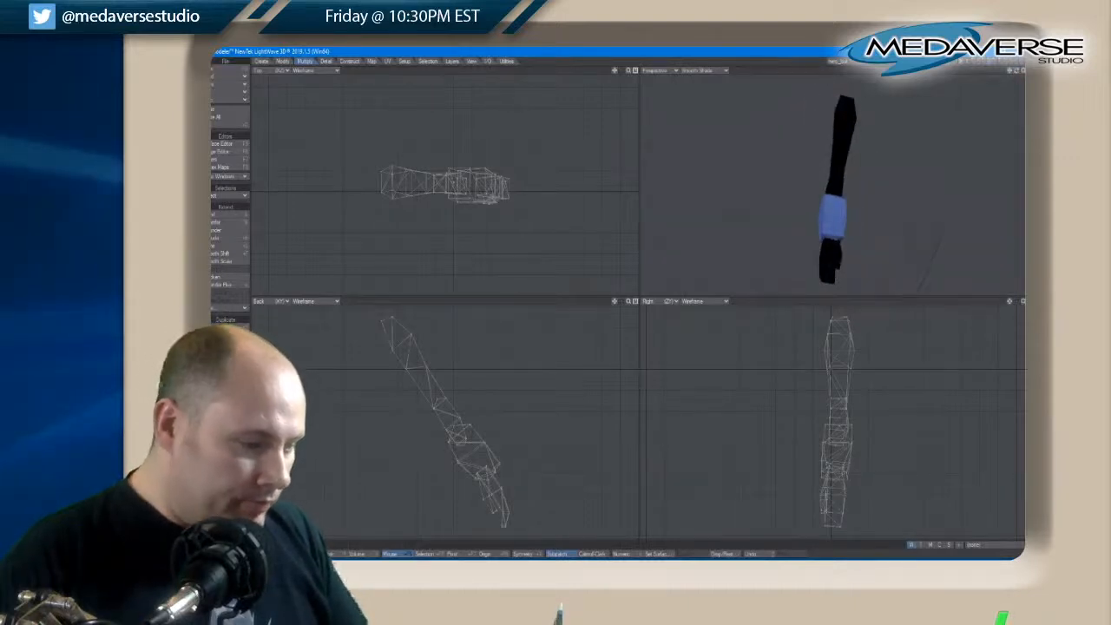
{"action": "key", "text": "space"}
{"action": "key", "text": "ctrl+t"}
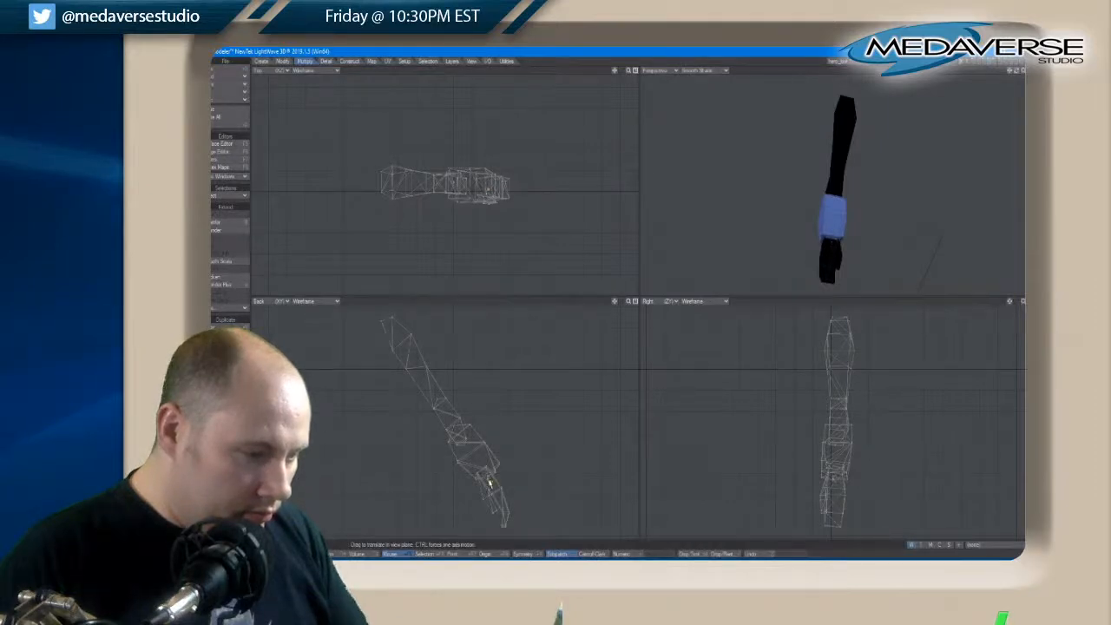
{"action": "key", "text": "space"}
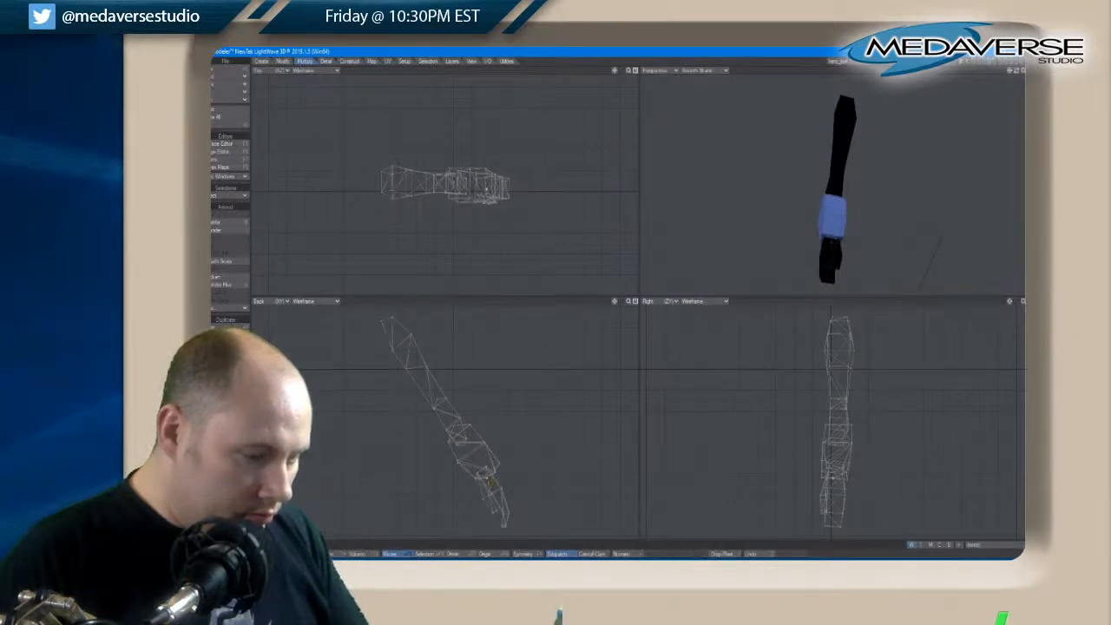
{"action": "key", "text": "ctrl+t"}
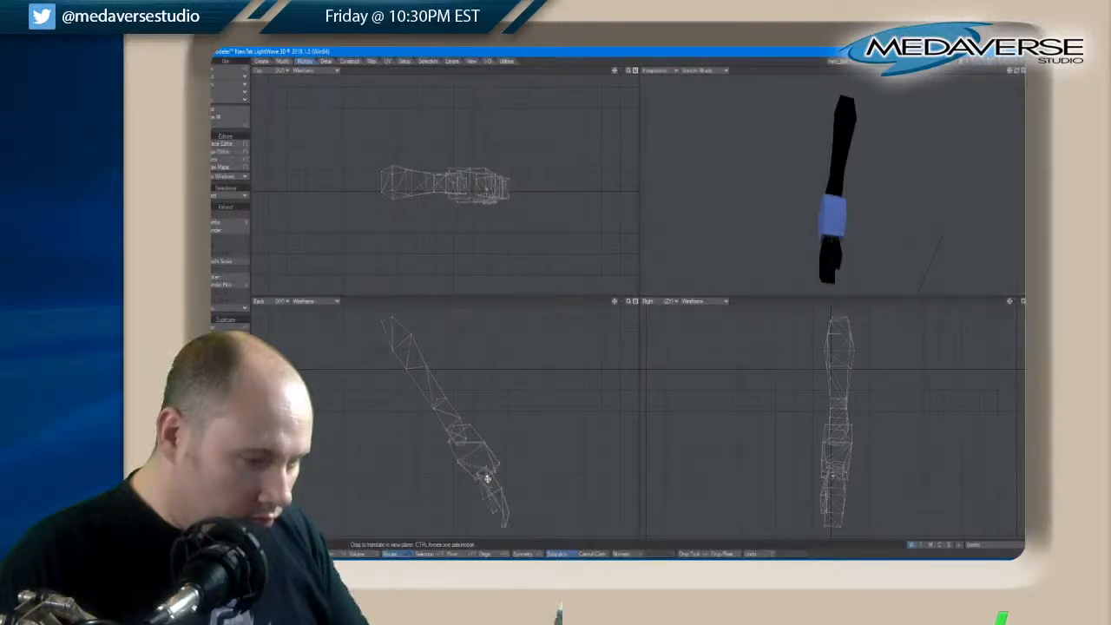
{"action": "key", "text": "space"}
{"action": "key", "text": "space"}
{"action": "key", "text": "space"}
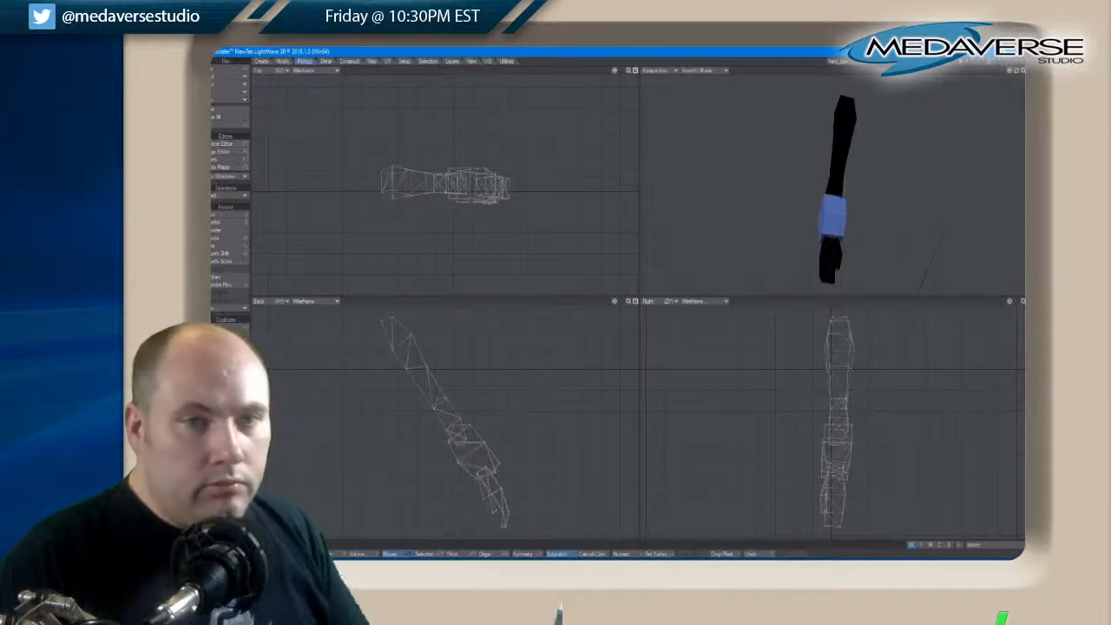
Display the torso in the background and mirror the finished arm across the body's vertical centre line
{"action": "left_click_drag", "start_coordinate": [1014, 73], "coordinate": [1017, 73]}
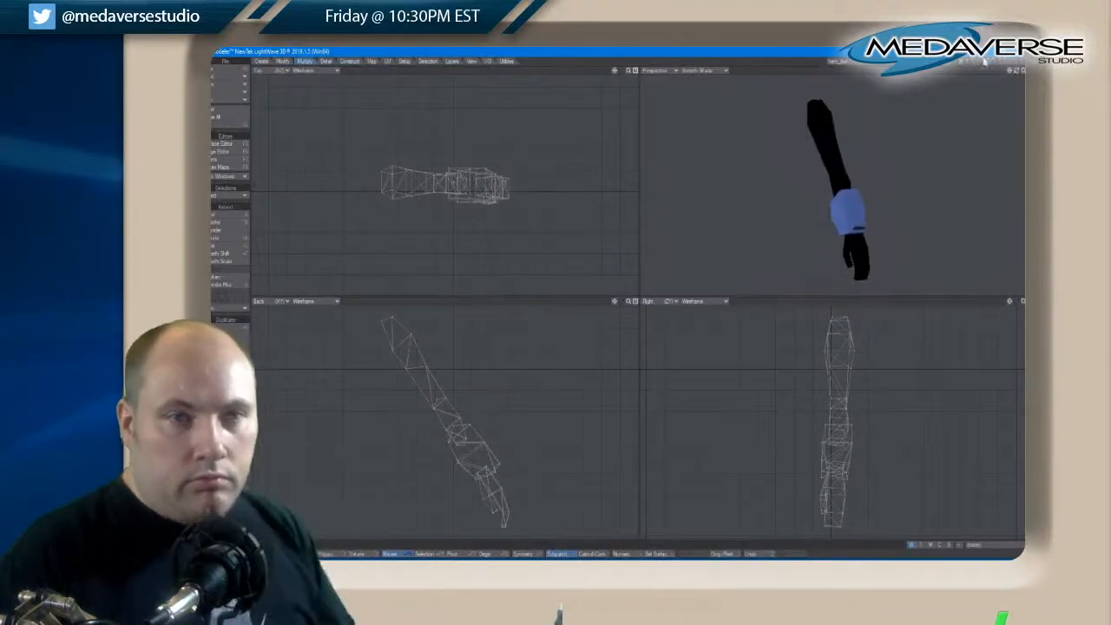
{"action": "left_click", "coordinate": [986, 67]}
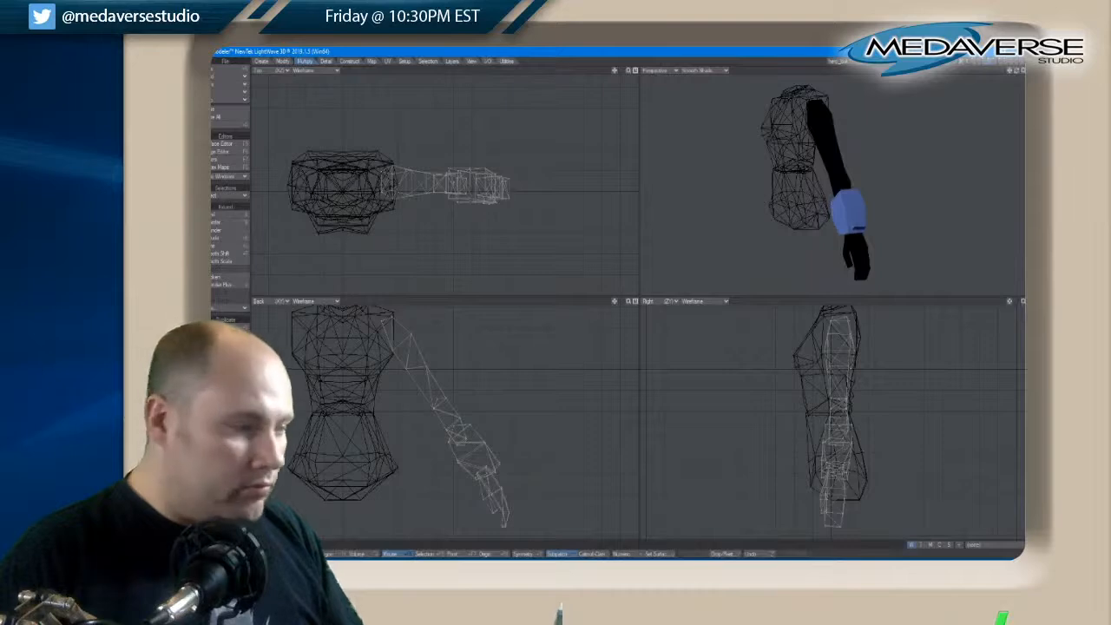
{"action": "left_click", "coordinate": [283, 63]}
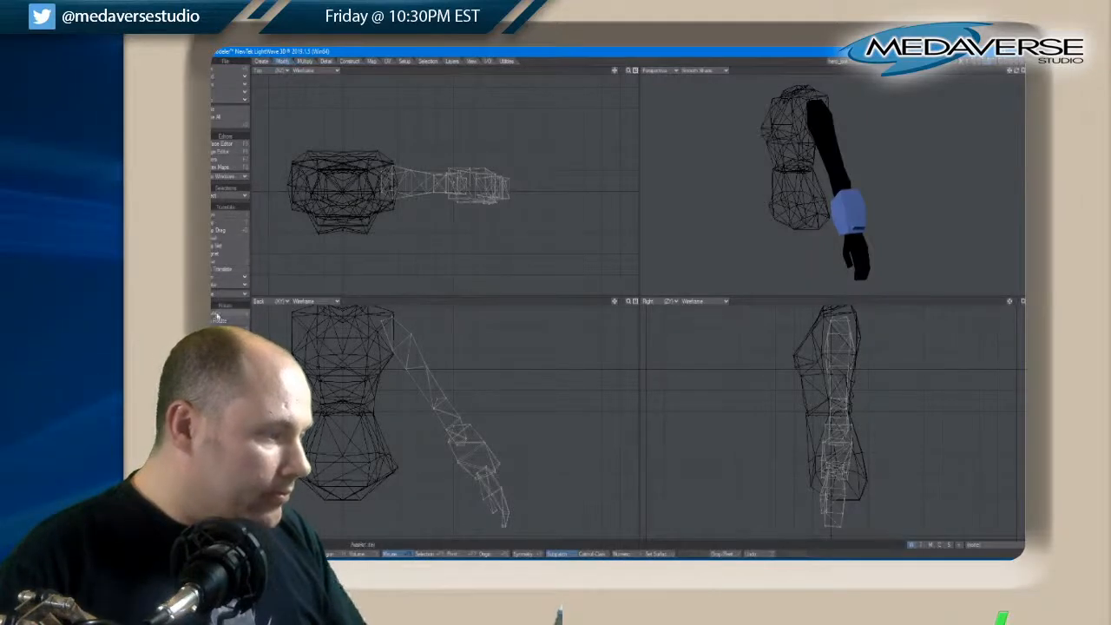
{"action": "left_click", "coordinate": [304, 61]}
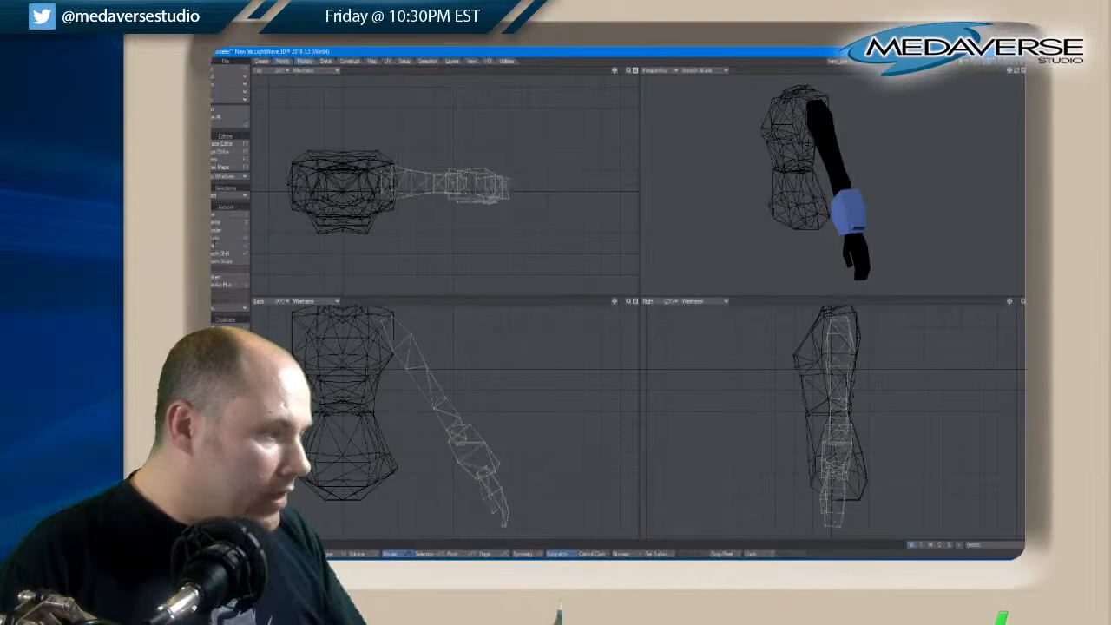
{"action": "left_click", "coordinate": [230, 327]}
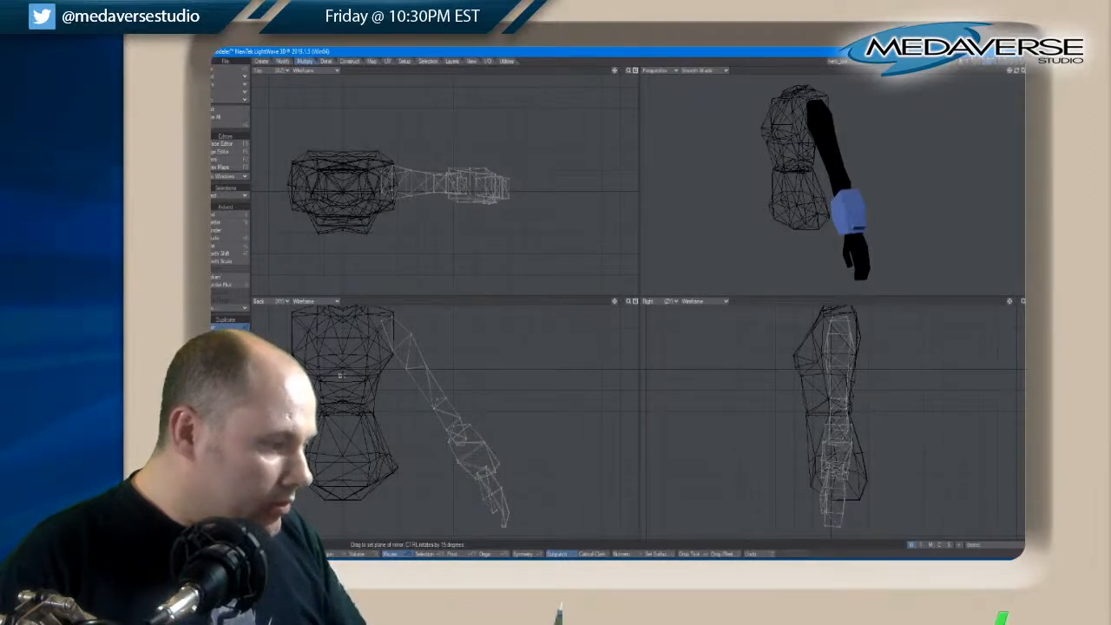
{"action": "left_click", "coordinate": [340, 375]}
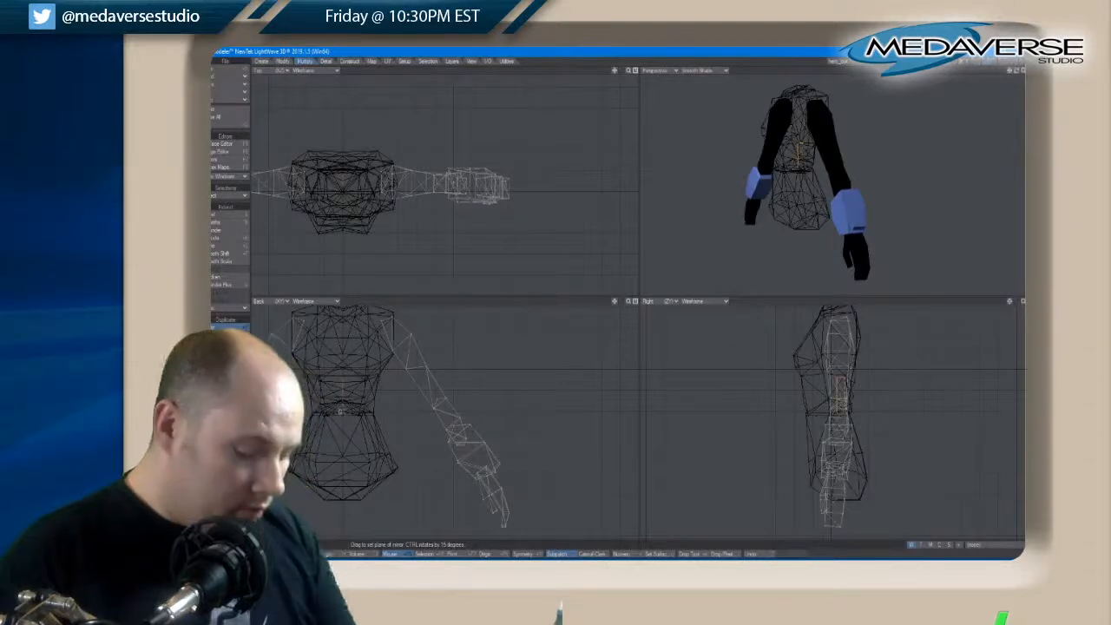
{"action": "key", "text": "space"}
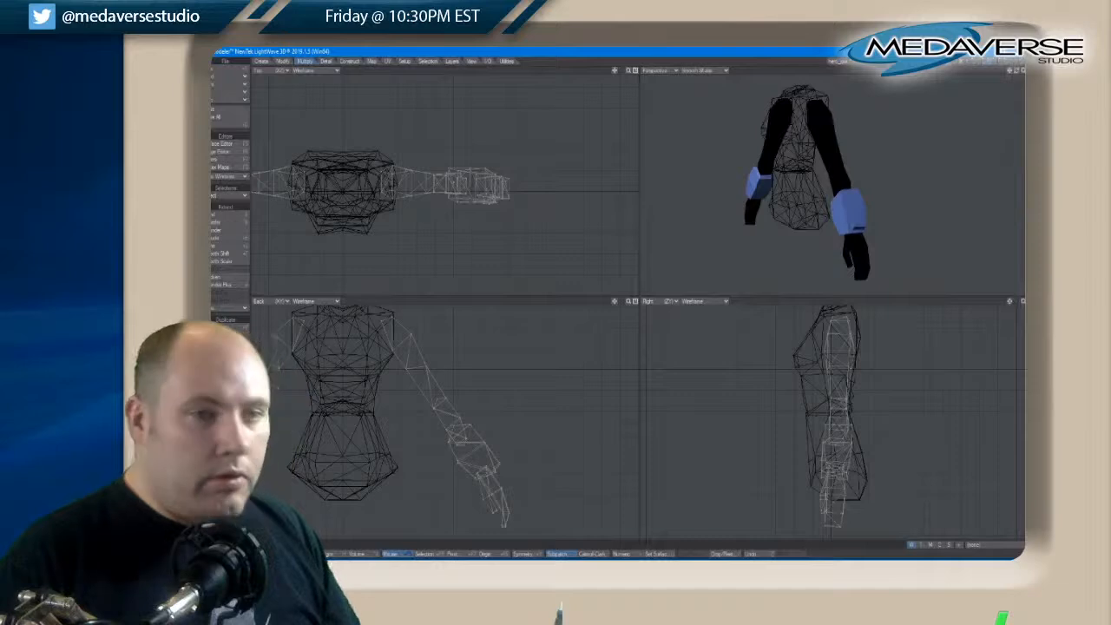
Show the head, torso, arms and legs together and examine the complete character from several angles in a full-size perspective view
{"action": "left_click", "coordinate": [973, 61], "text": "shift"}
{"action": "left_click", "coordinate": [983, 62], "text": "shift"}
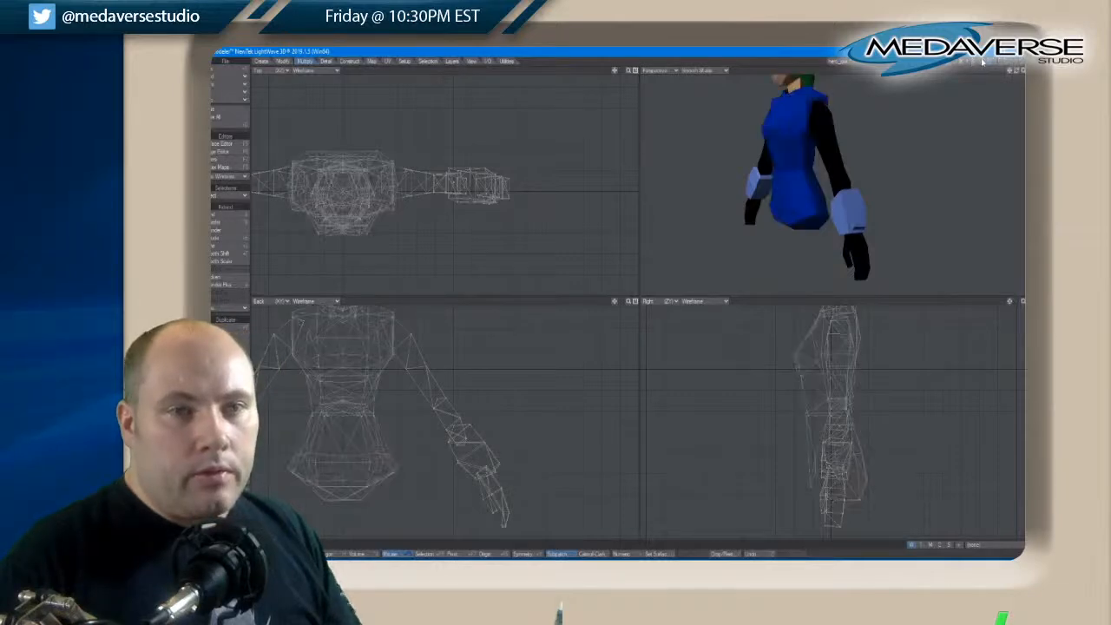
{"action": "left_click", "coordinate": [994, 61], "text": "shift"}
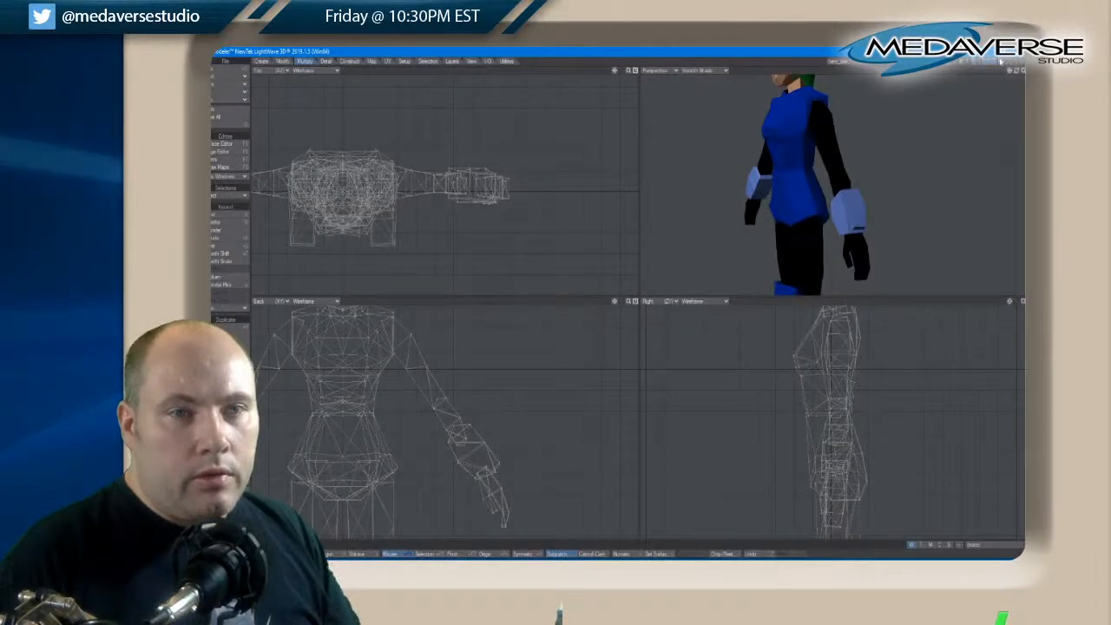
{"action": "key", "text": "a"}
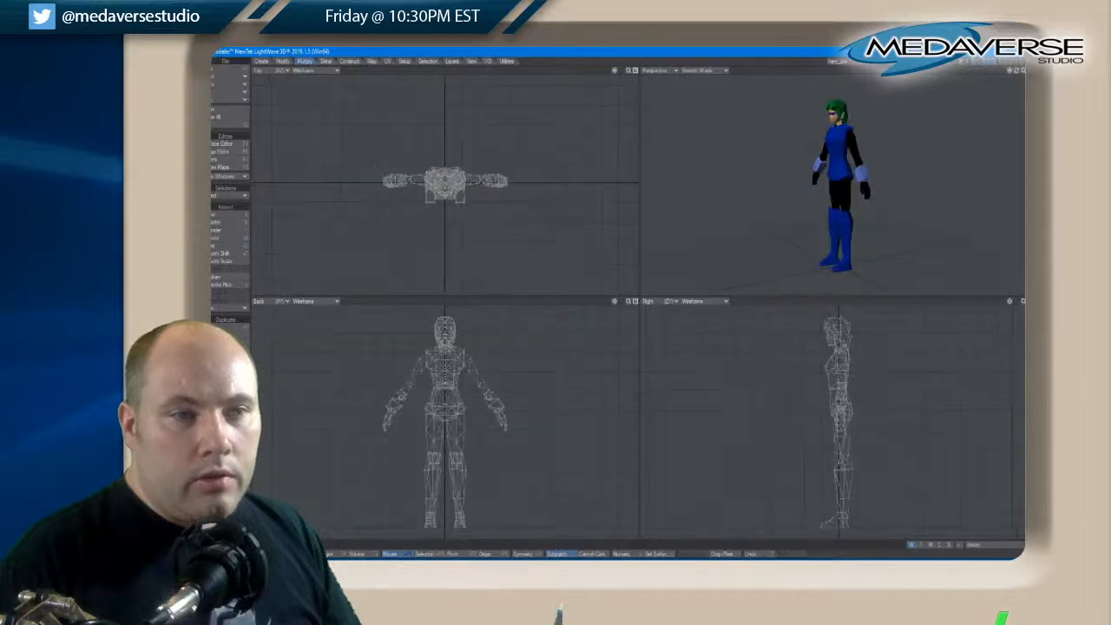
{"action": "left_click_drag", "start_coordinate": [1017, 71], "coordinate": [1018, 73]}
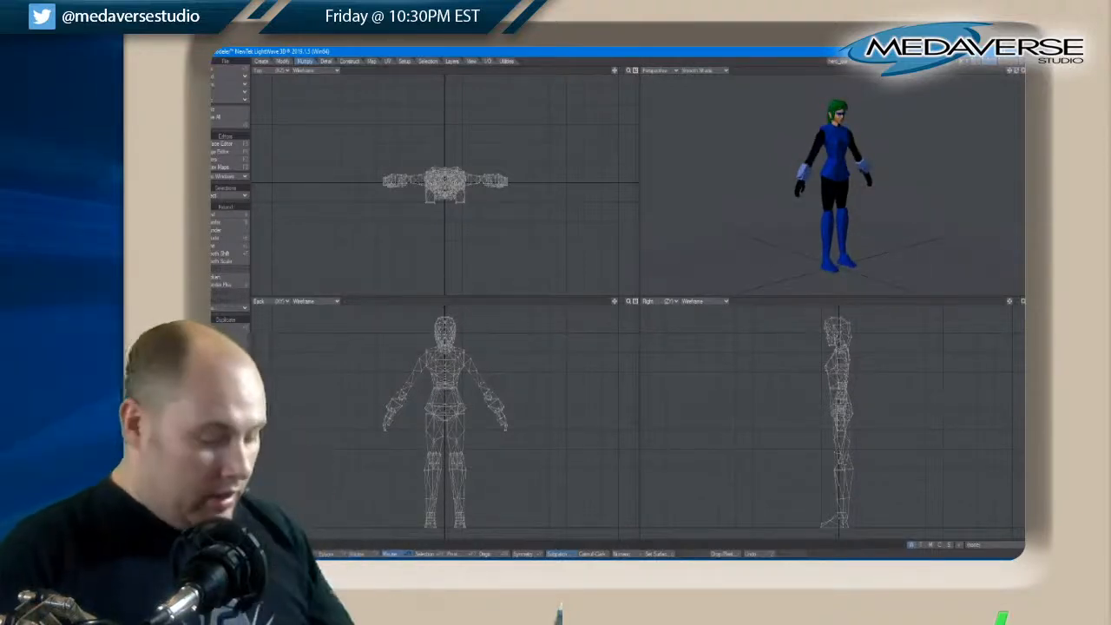
{"action": "left_click", "coordinate": [1029, 71]}
{"action": "key", "text": "a"}
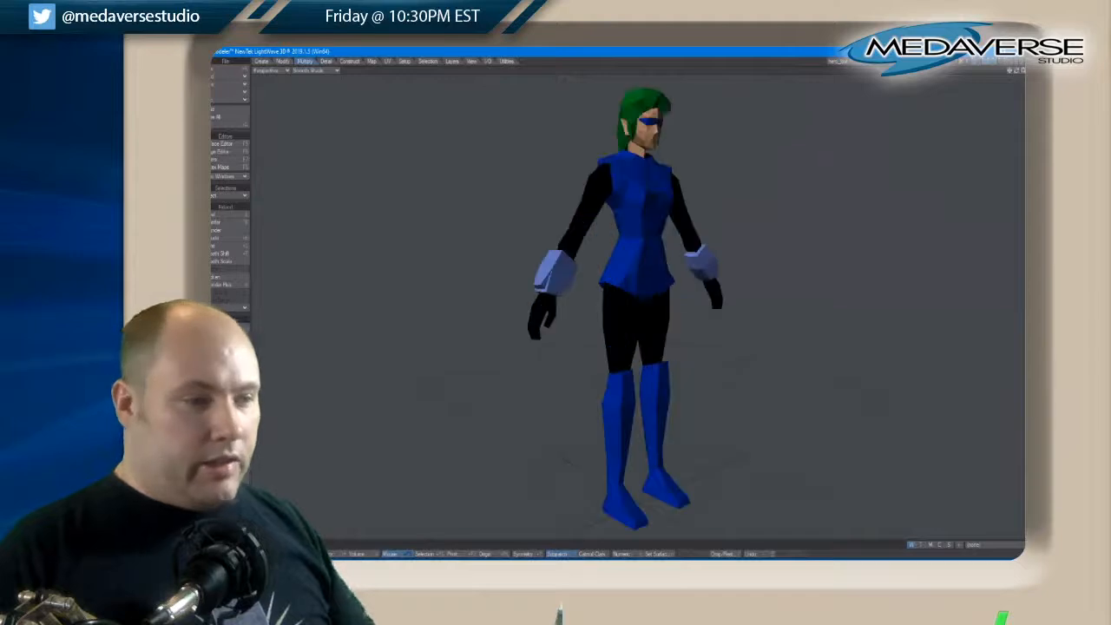
{"action": "left_click_drag", "start_coordinate": [1017, 76], "coordinate": [1013, 76]}
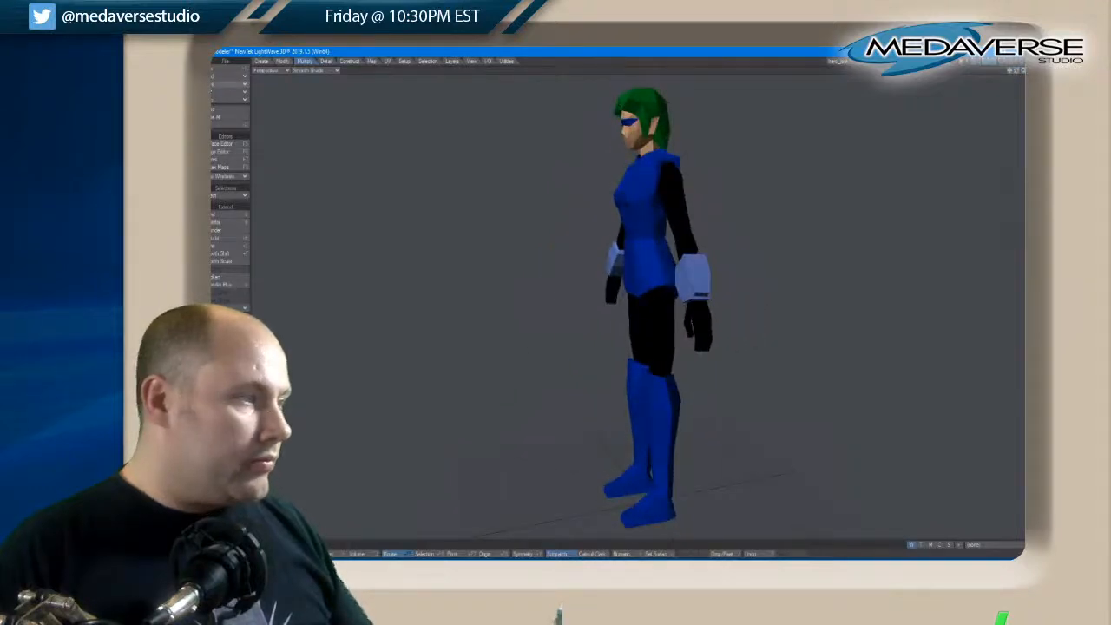
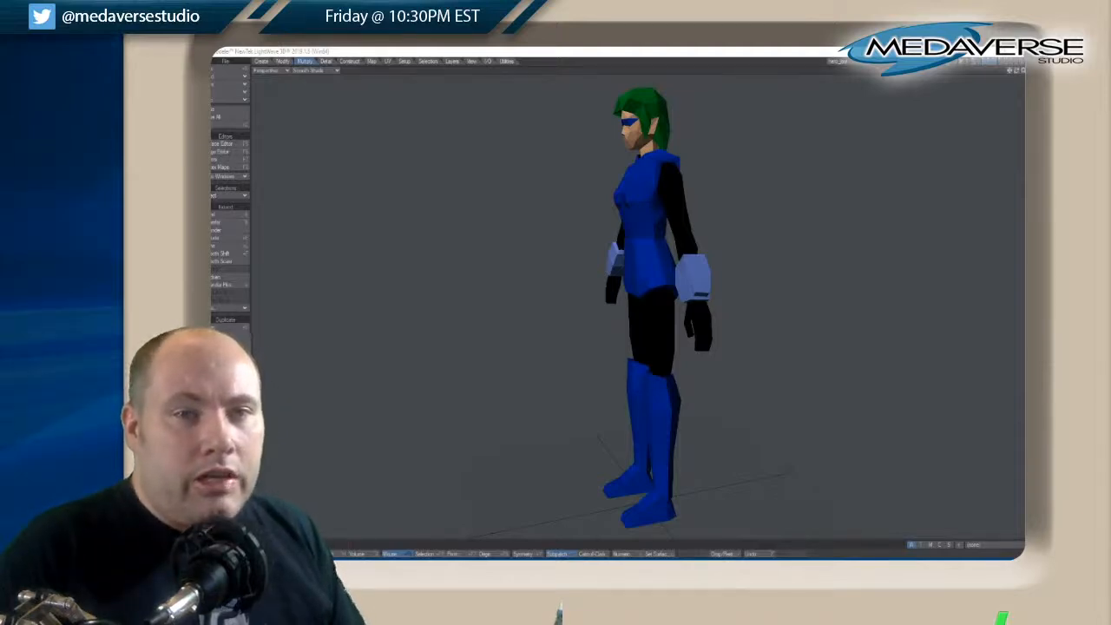
Examine the complete character in the perspective view from the front, both sides and above
{"action": "left_click_drag", "start_coordinate": [1018, 71], "coordinate": [1018, 72]}
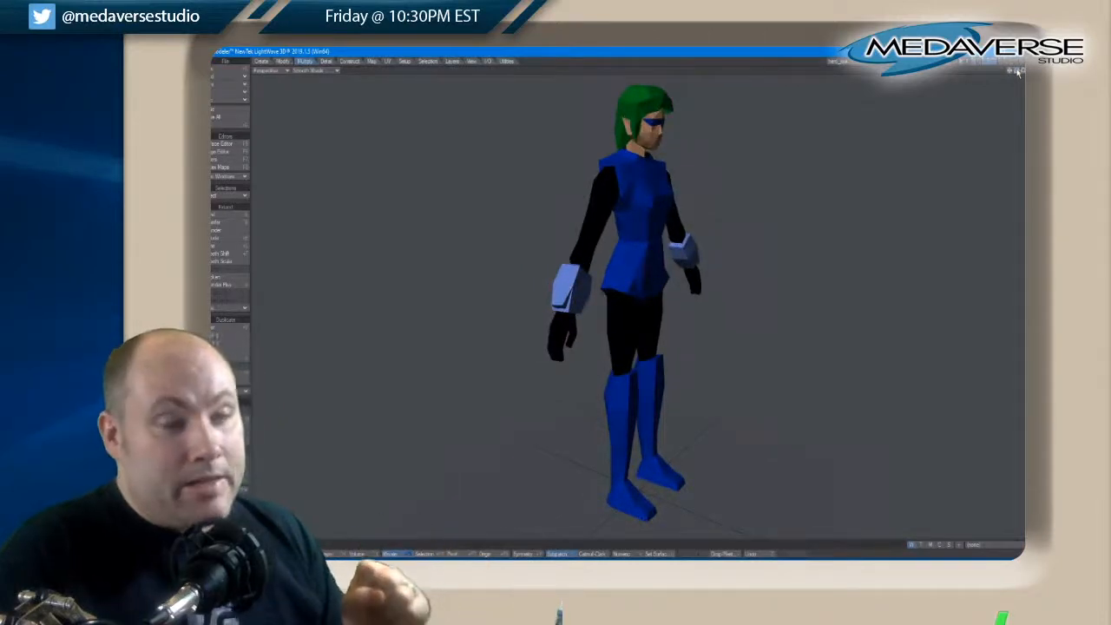
{"action": "left_click_drag", "start_coordinate": [1019, 72], "coordinate": [1019, 72]}
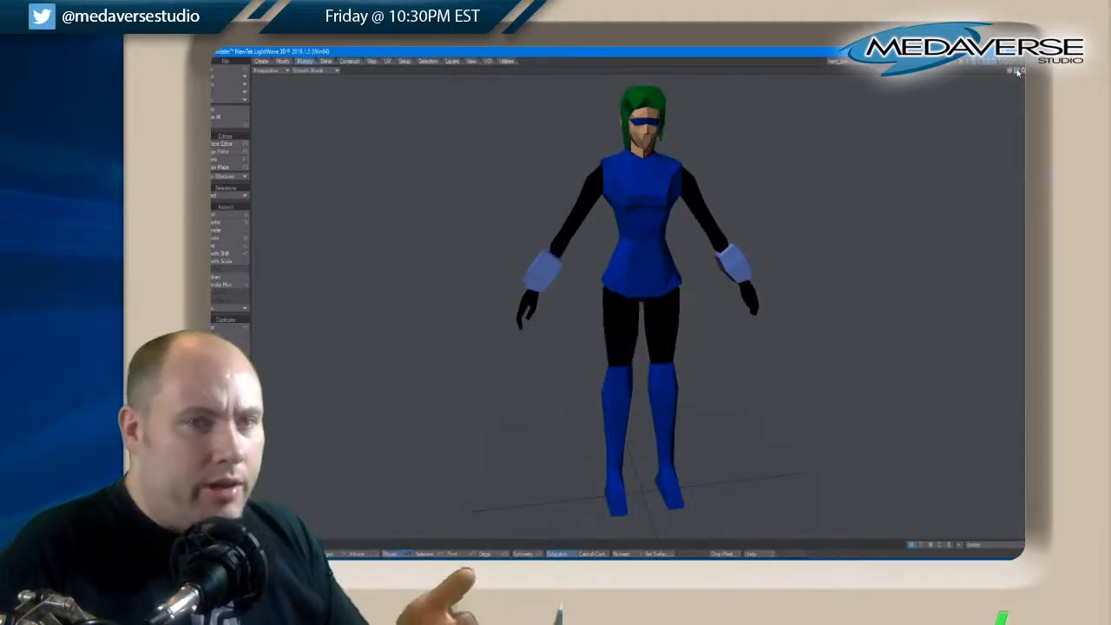
{"action": "left_click_drag", "start_coordinate": [1018, 72], "coordinate": [1019, 72]}
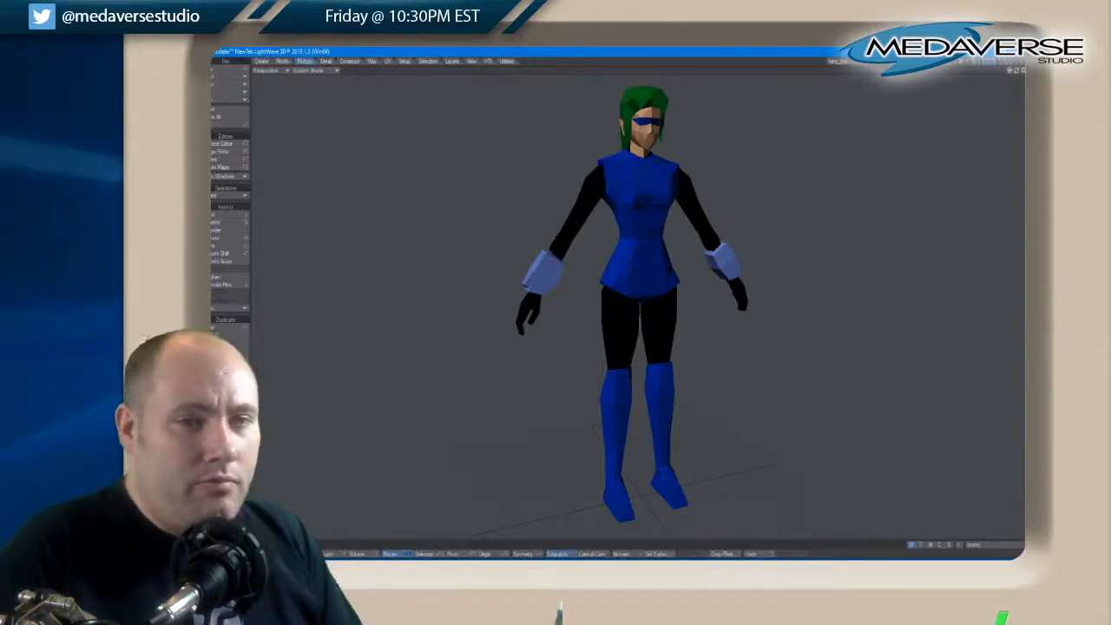
{"action": "left_click_drag", "start_coordinate": [1015, 73], "coordinate": [1014, 75]}
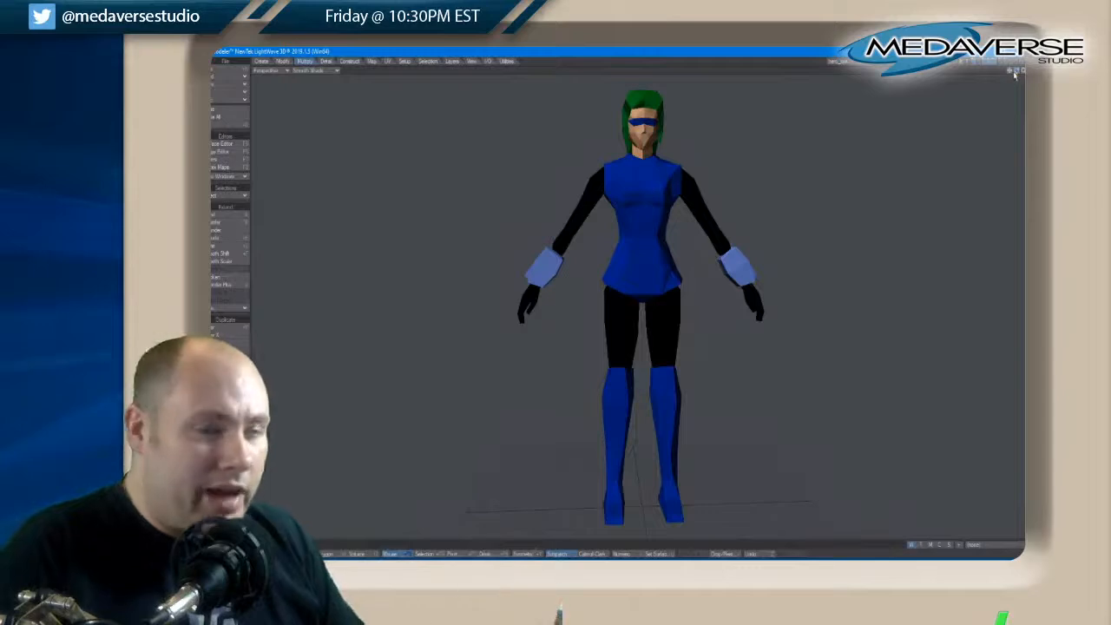
{"action": "left_click_drag", "start_coordinate": [1014, 76], "coordinate": [1014, 76]}
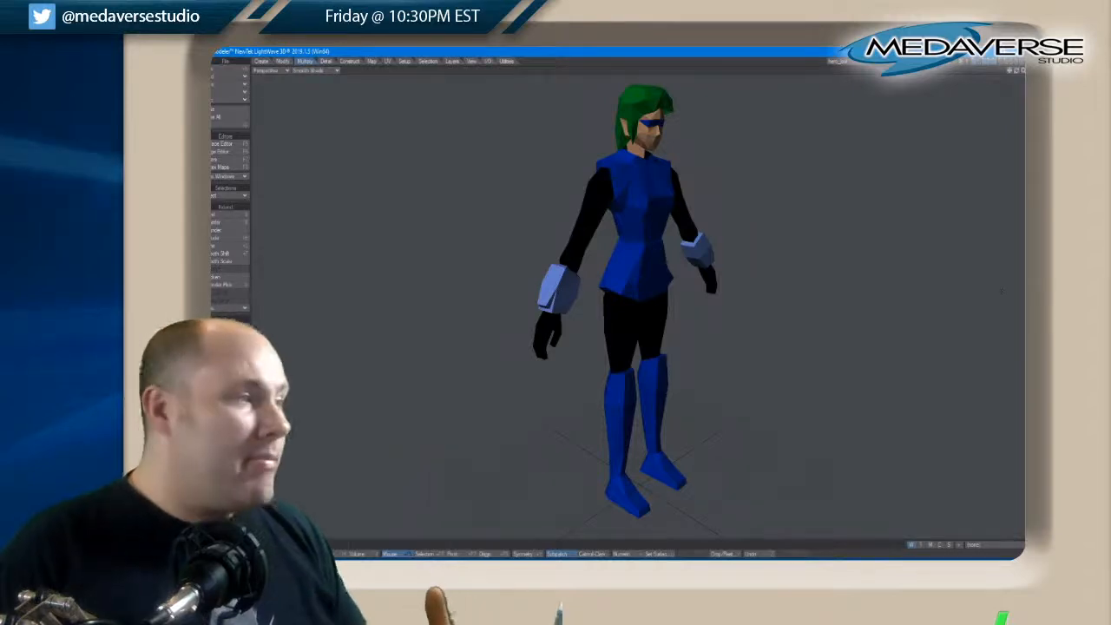
{"action": "left_click", "coordinate": [487, 62]}
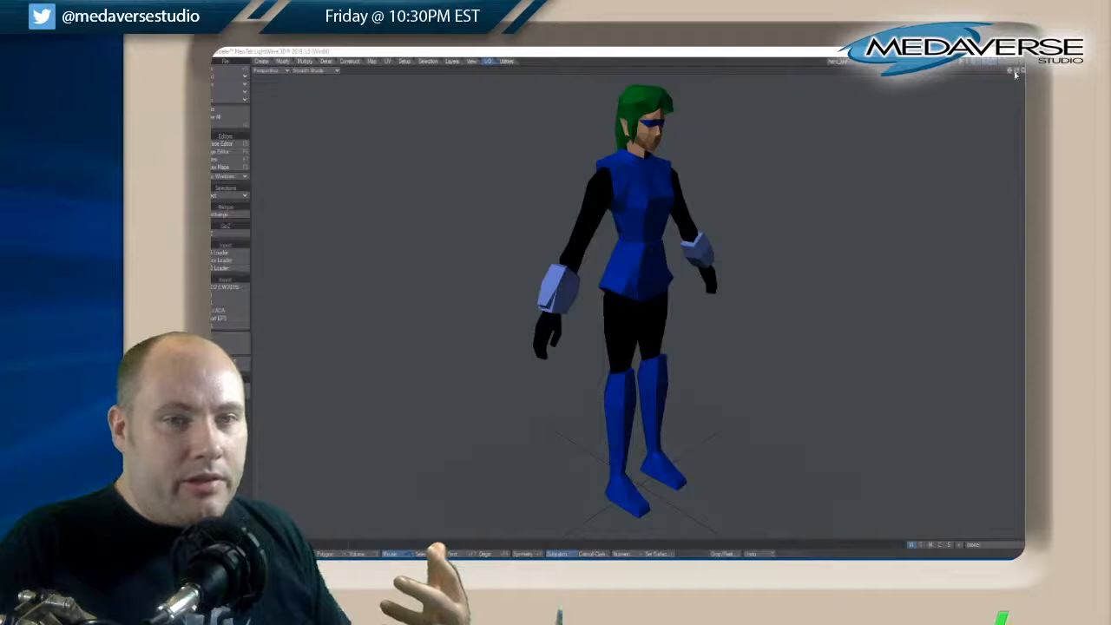
{"action": "left_click_drag", "start_coordinate": [1016, 74], "coordinate": [1015, 74]}
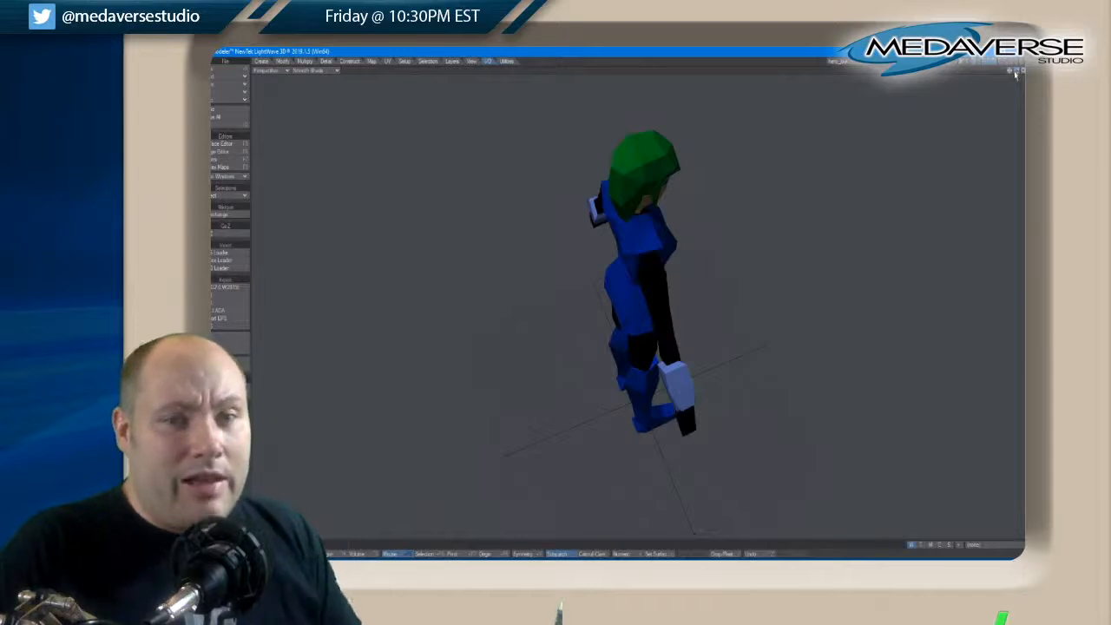
{"action": "left_click_drag", "start_coordinate": [1015, 74], "coordinate": [1017, 74]}
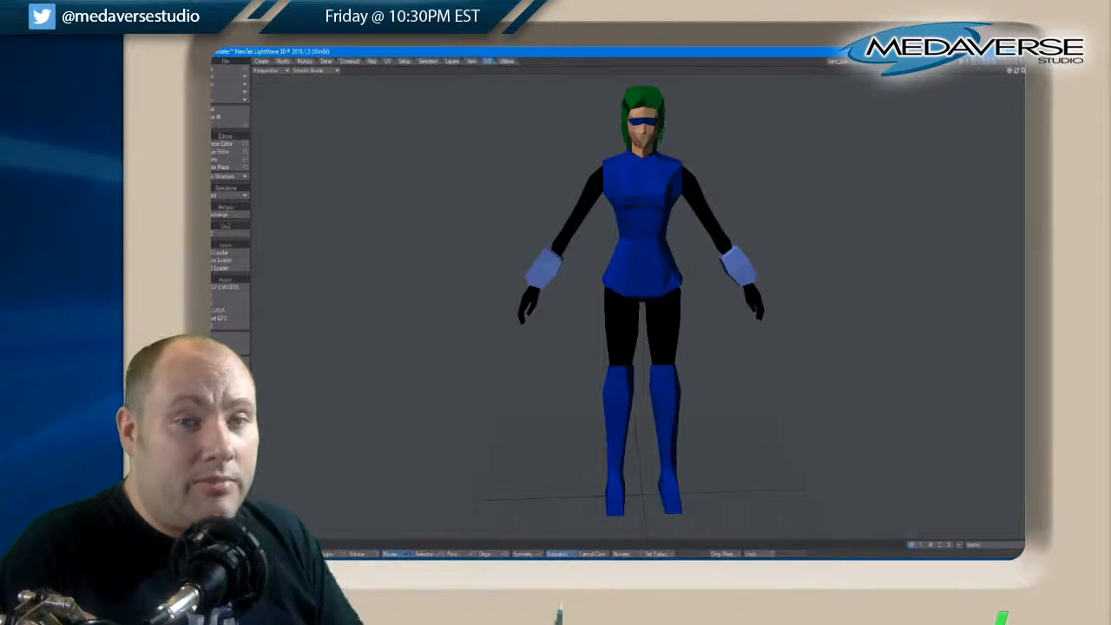
{"action": "left_click_drag", "start_coordinate": [1016, 71], "coordinate": [1017, 73]}
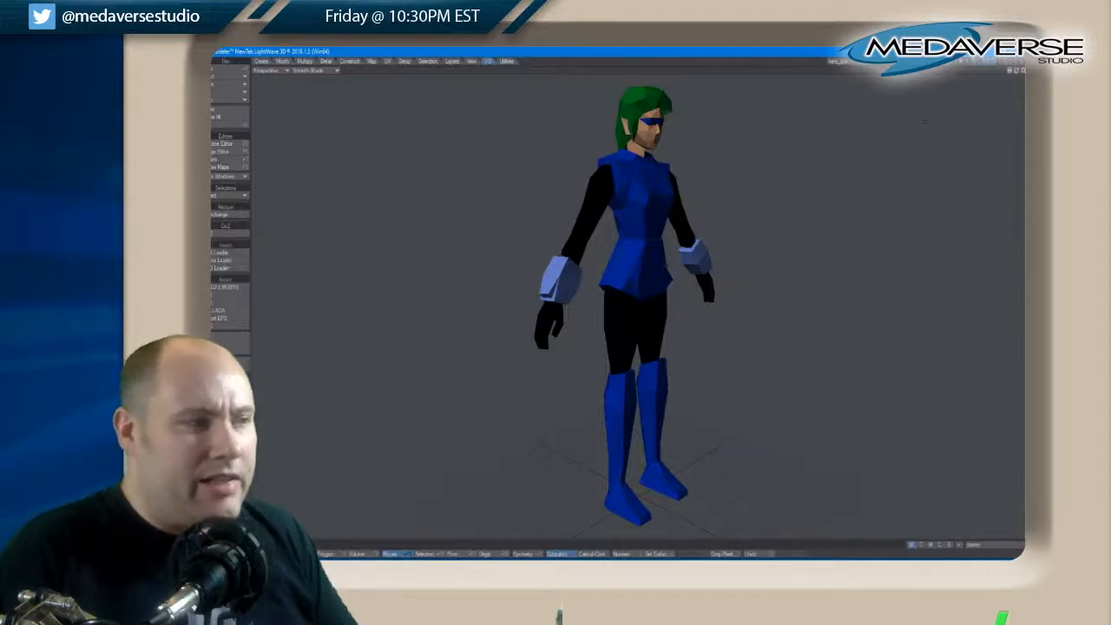
{"action": "left_click", "coordinate": [260, 62]}
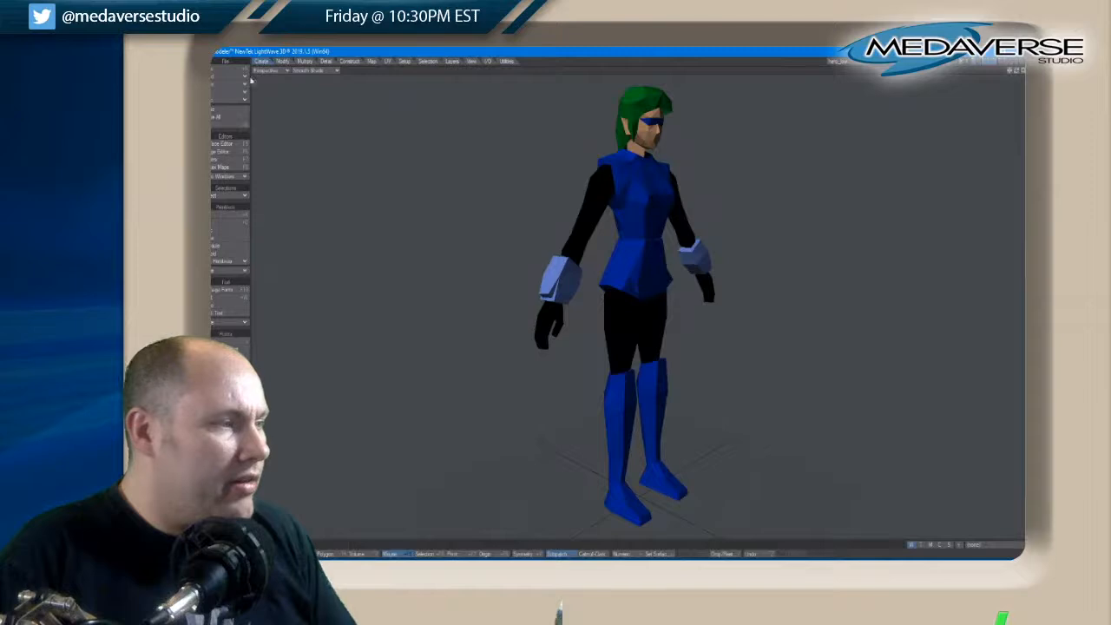
{"action": "left_click", "coordinate": [246, 261]}
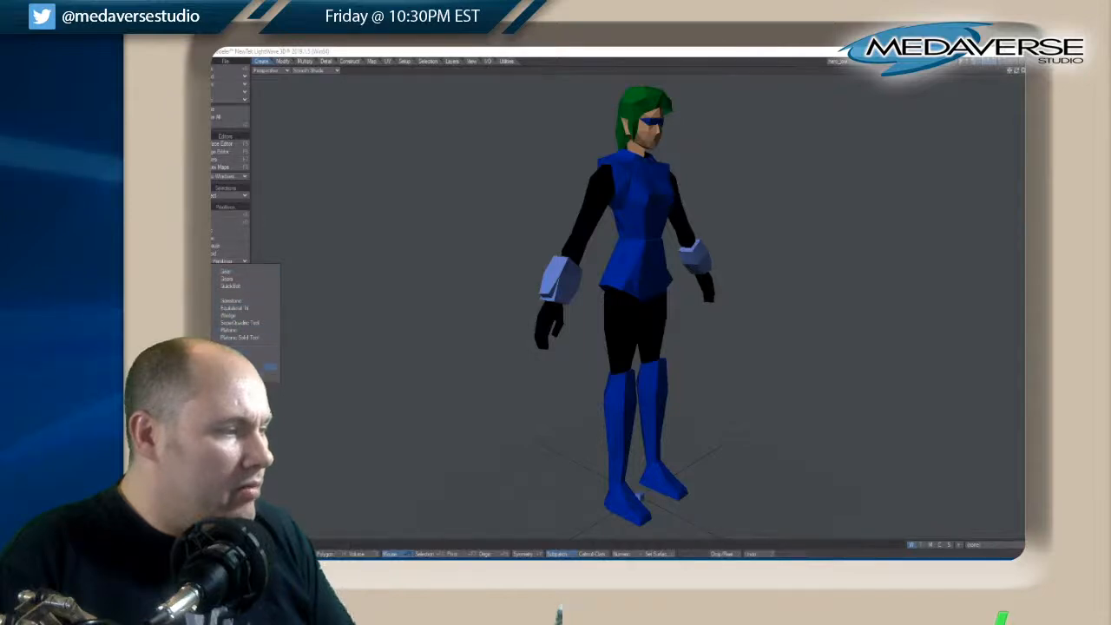
{"action": "left_click", "coordinate": [237, 245]}
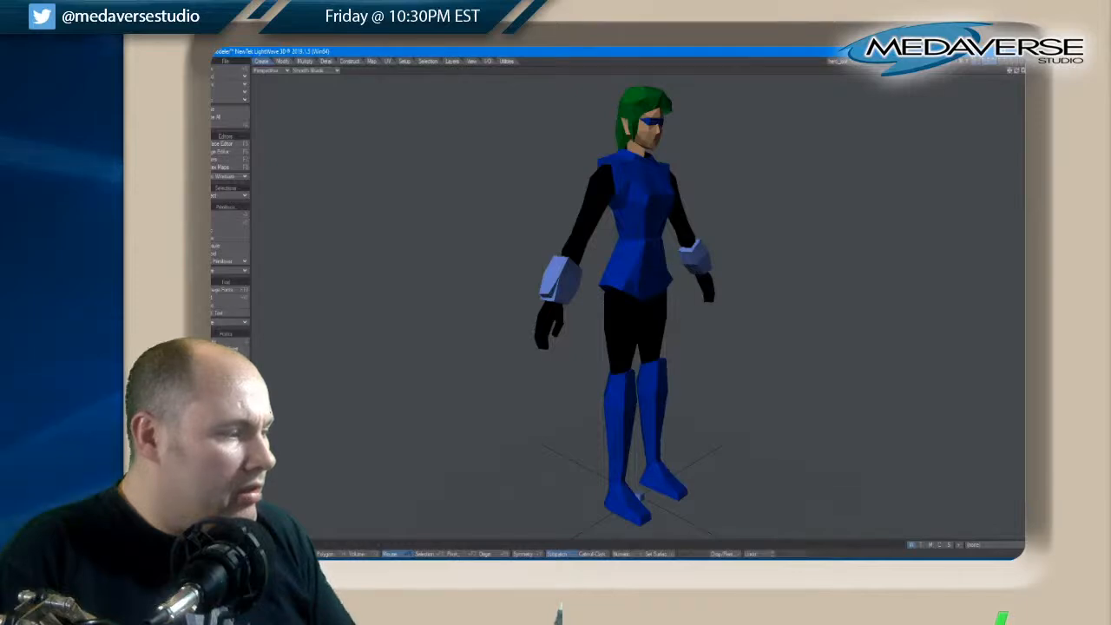
{"action": "left_click", "coordinate": [238, 406]}
{"action": "left_click", "coordinate": [281, 395]}
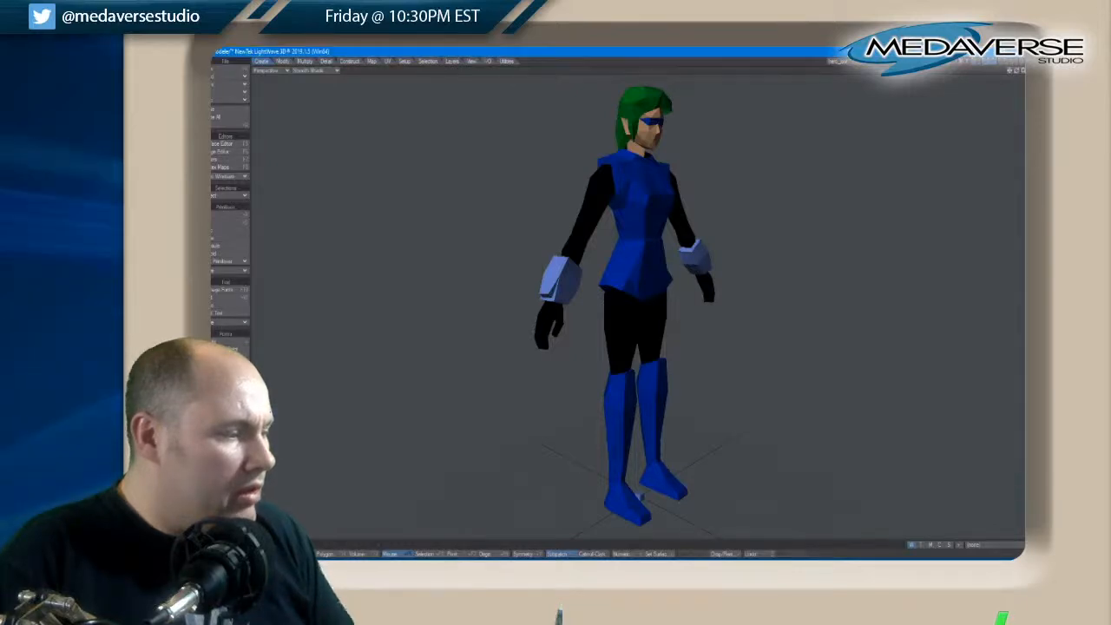
{"action": "left_click", "coordinate": [239, 434]}
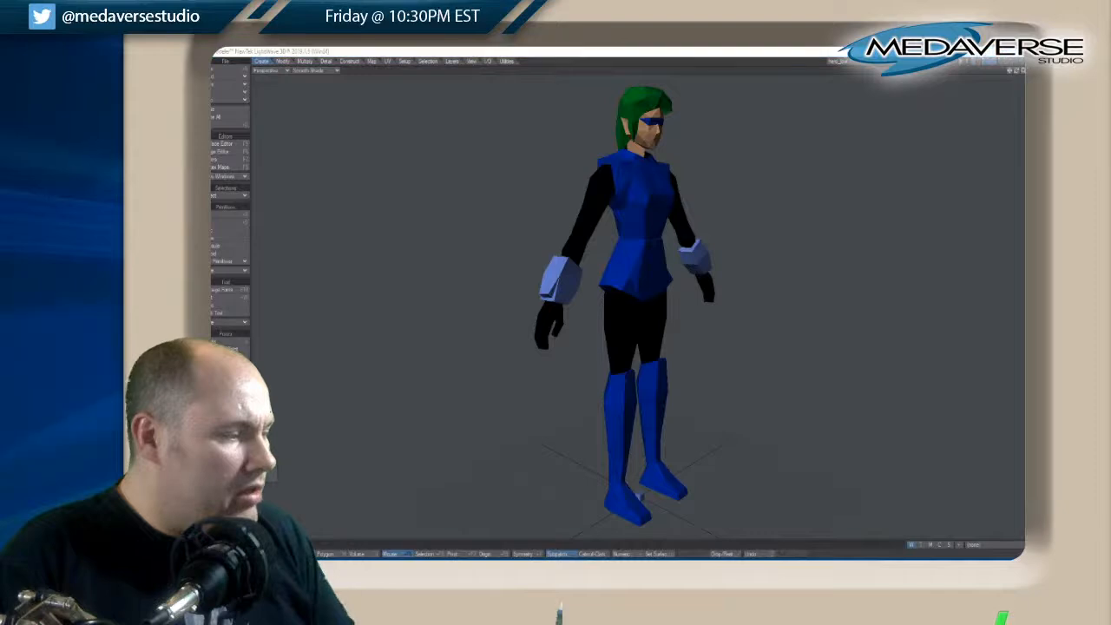
{"action": "left_click", "coordinate": [299, 428]}
{"action": "left_click", "coordinate": [244, 204]}
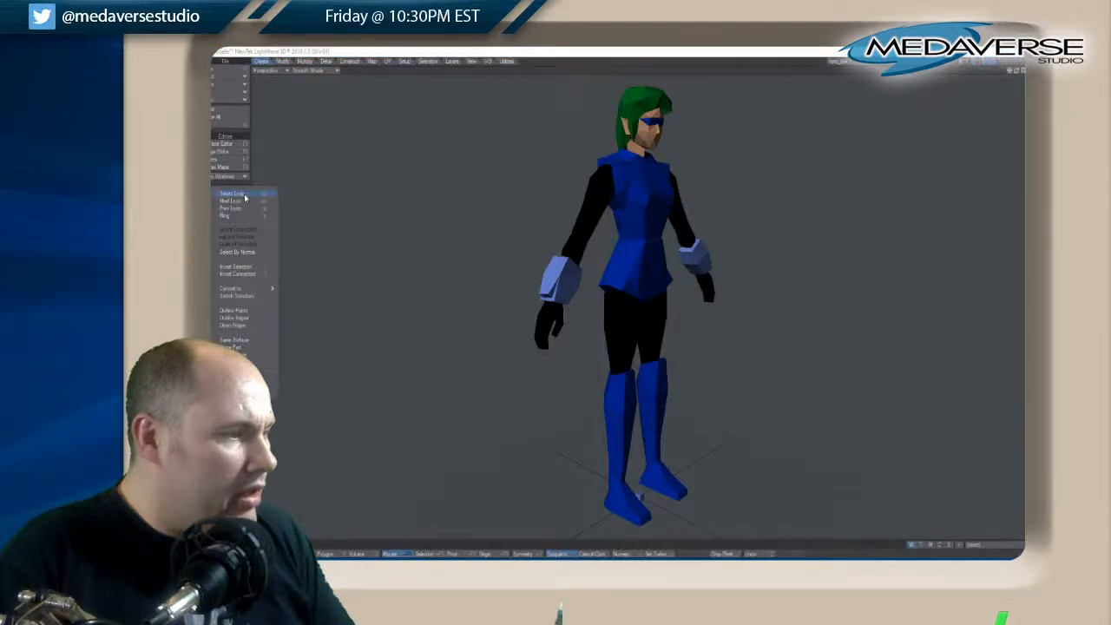
{"action": "left_click", "coordinate": [296, 178]}
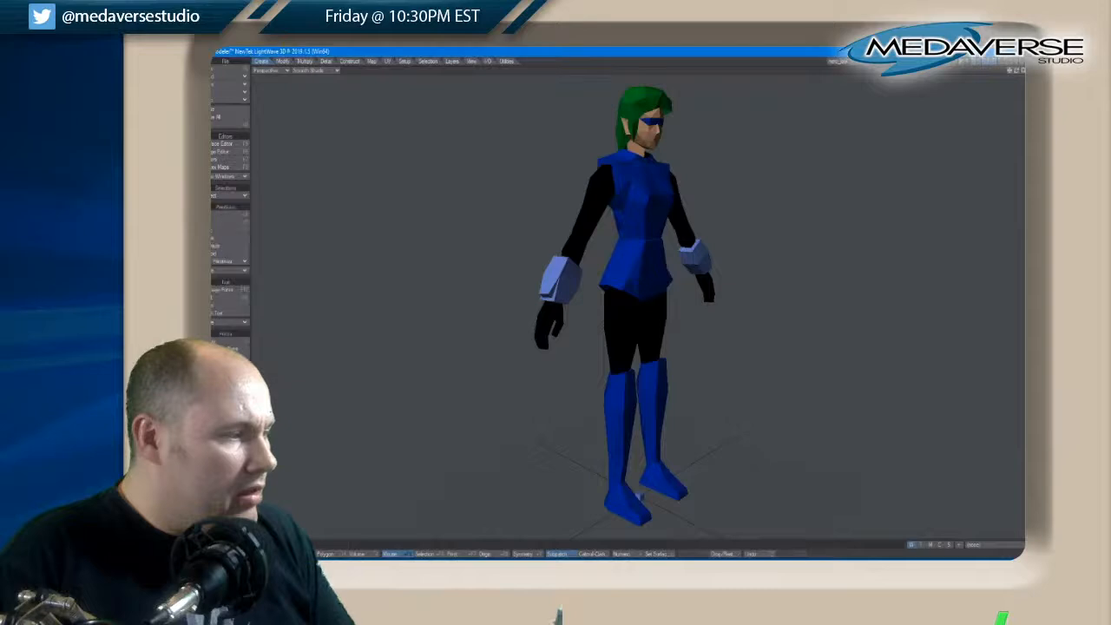
{"action": "left_click", "coordinate": [239, 260]}
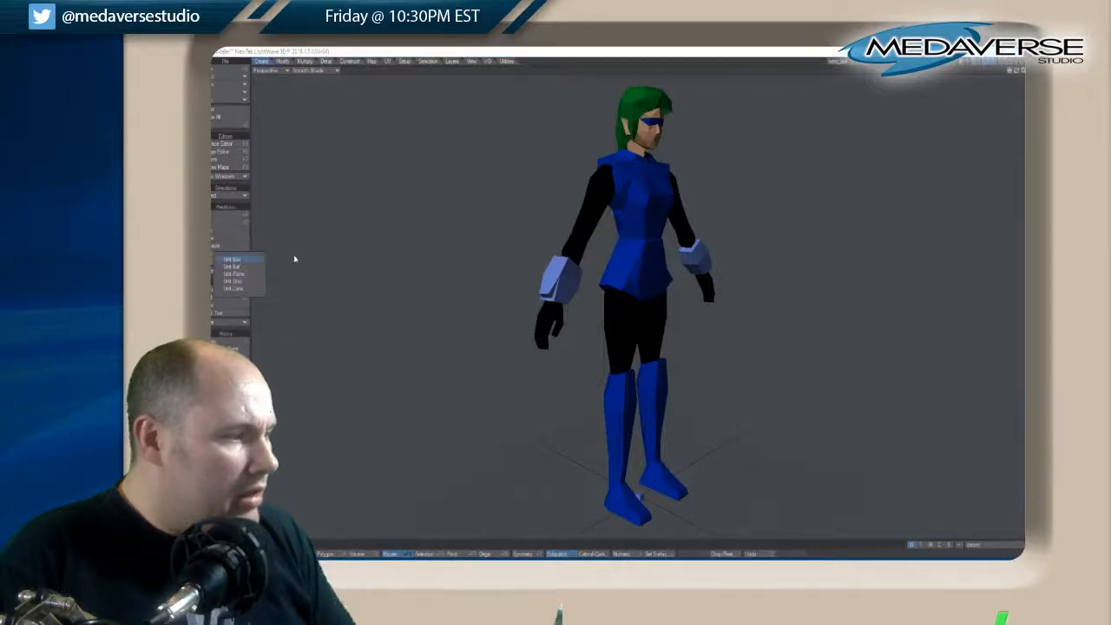
{"action": "left_click", "coordinate": [294, 258]}
{"action": "left_click", "coordinate": [241, 270]}
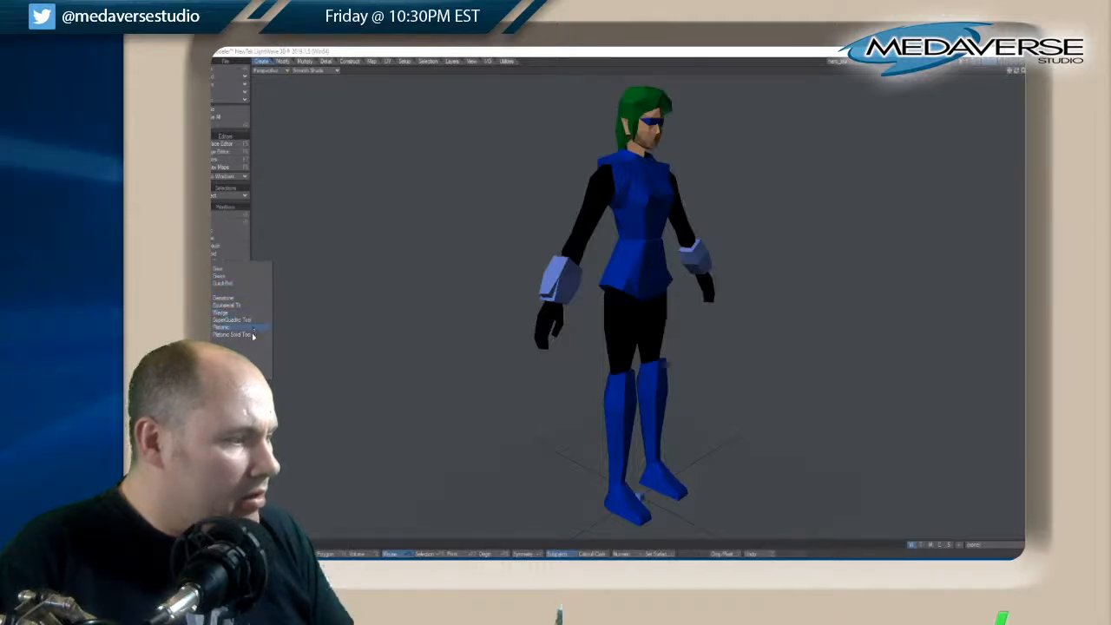
{"action": "left_click", "coordinate": [271, 411]}
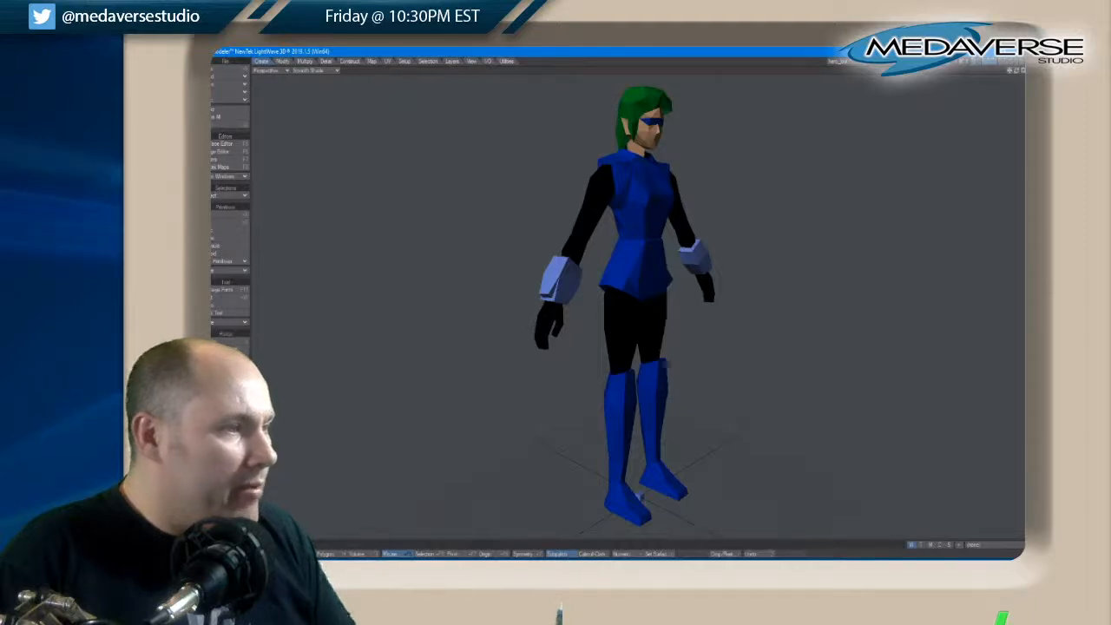
{"action": "left_click", "coordinate": [429, 60]}
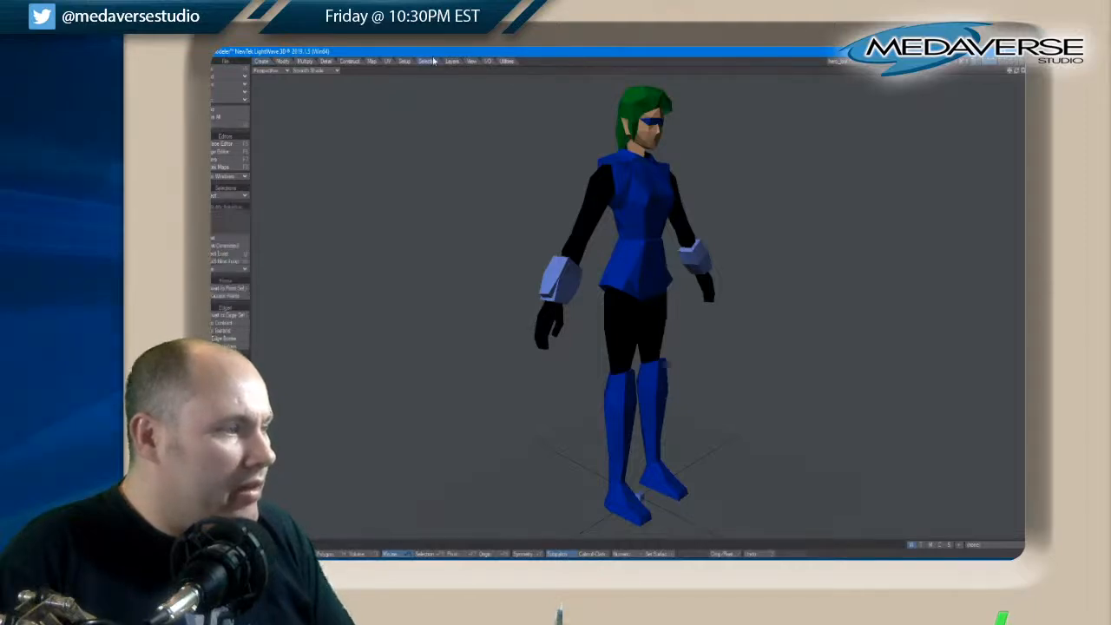
{"action": "left_click", "coordinate": [452, 61]}
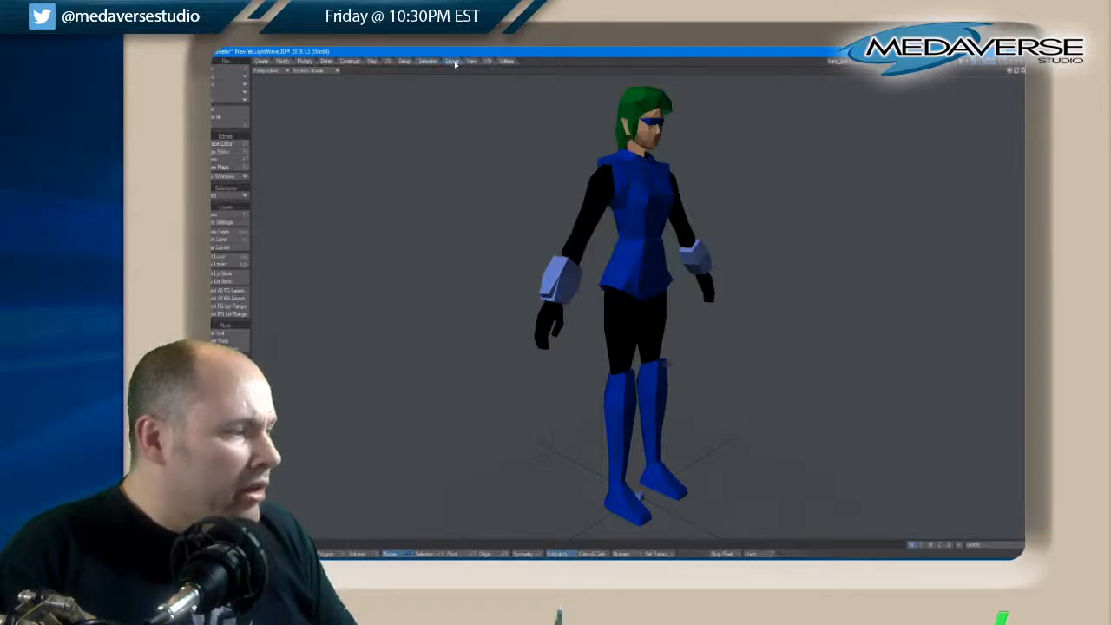
{"action": "left_click", "coordinate": [467, 63]}
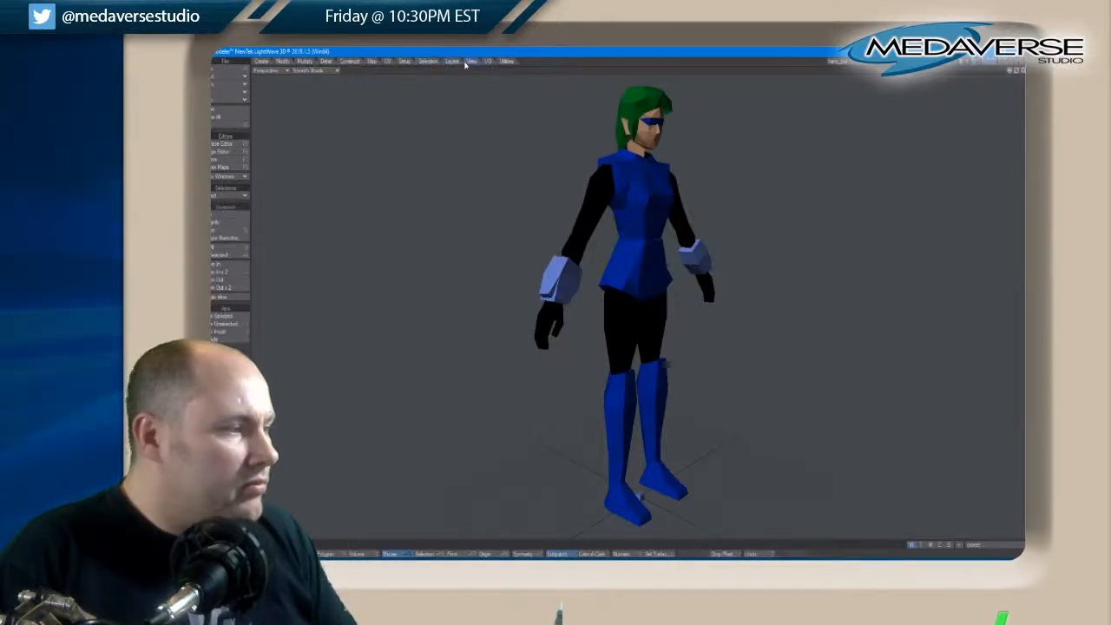
Generate bone weights for the whole character with Inverse Distance ^8 falloff and the threshold off
{"action": "left_click", "coordinate": [374, 62]}
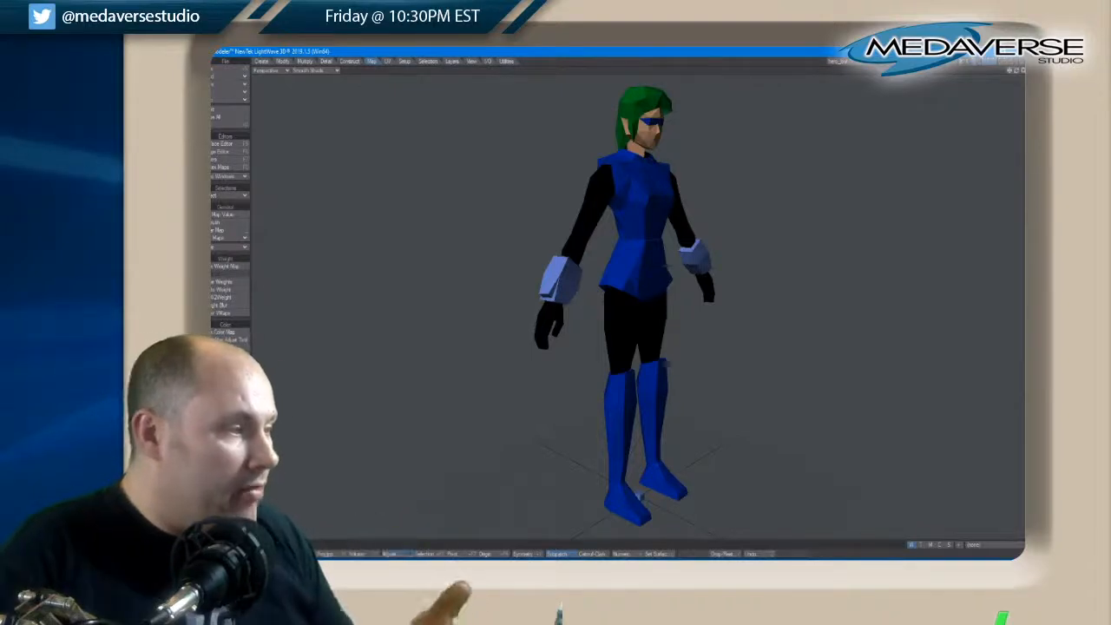
{"action": "left_click", "coordinate": [243, 249]}
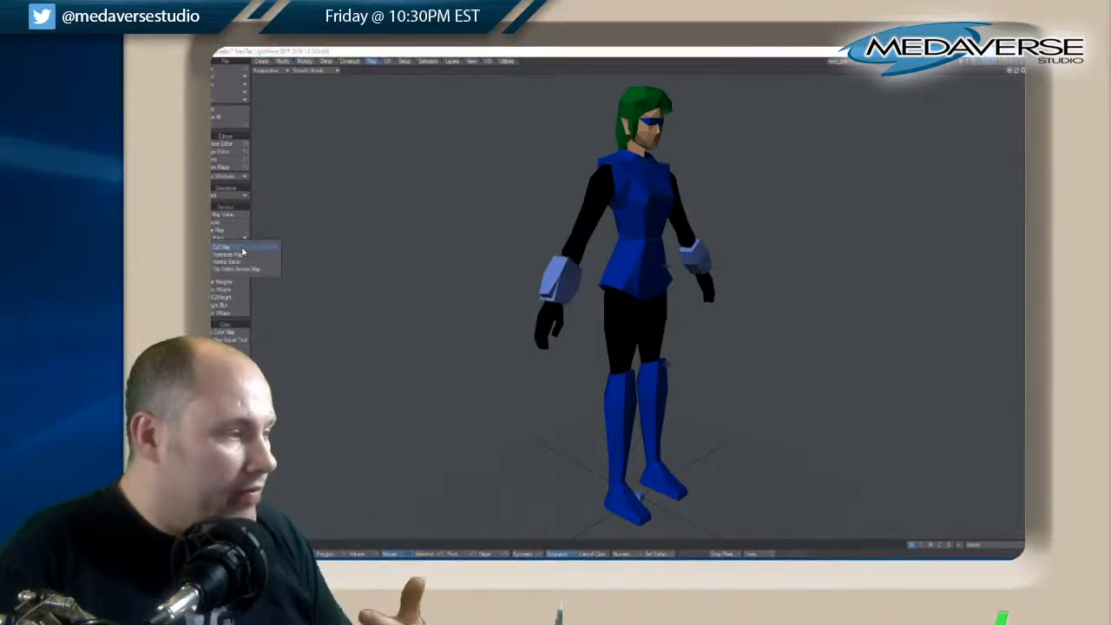
{"action": "left_click", "coordinate": [266, 222]}
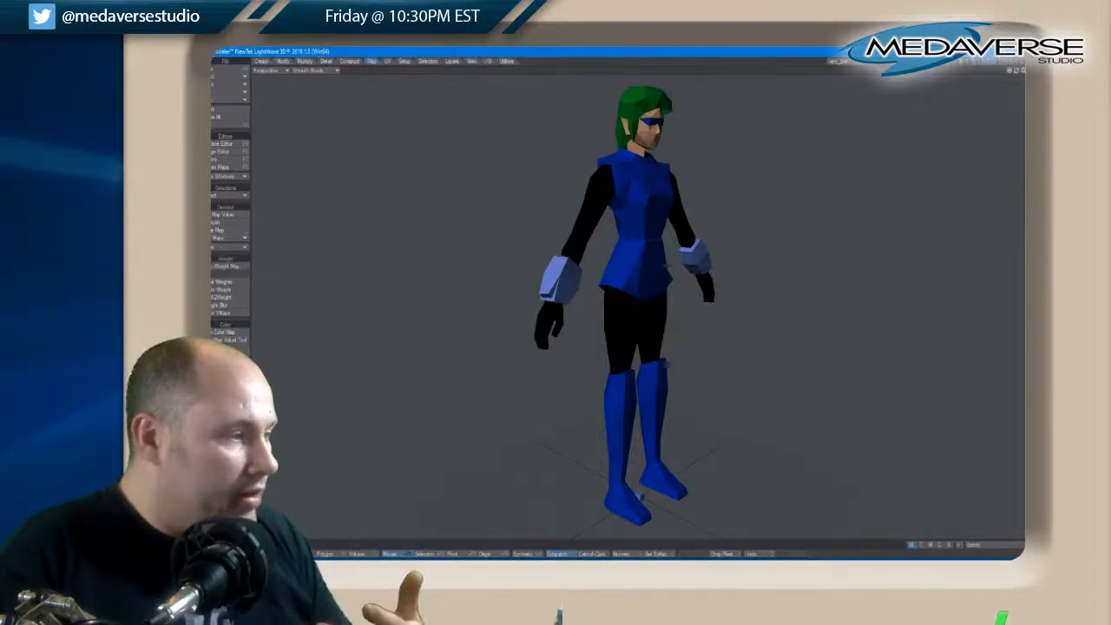
{"action": "left_click", "coordinate": [231, 175]}
{"action": "left_click", "coordinate": [330, 169]}
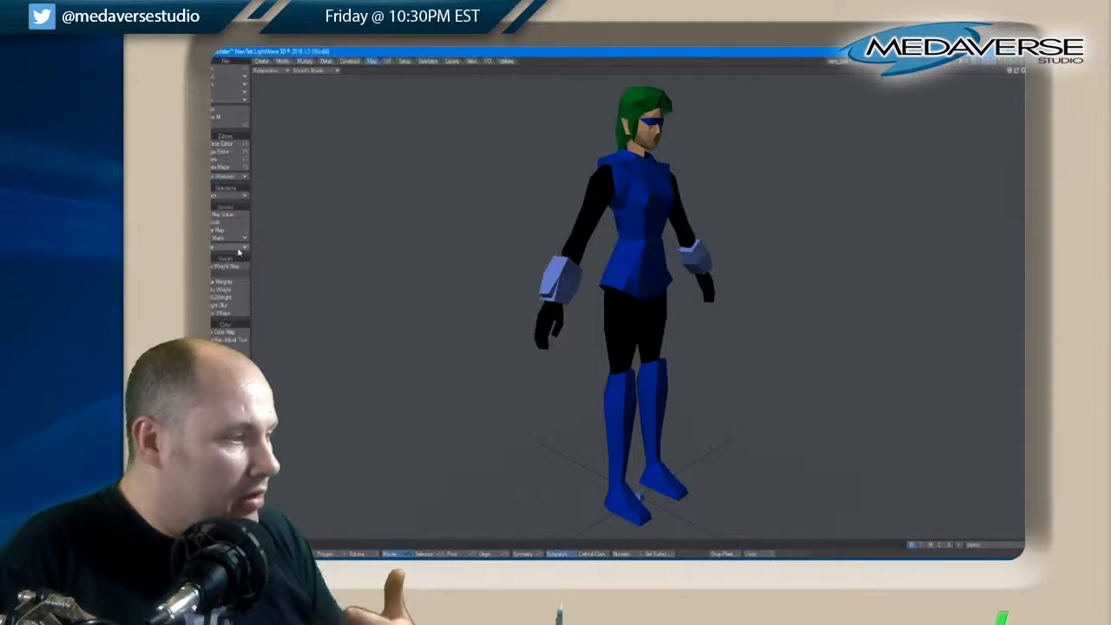
{"action": "left_click", "coordinate": [241, 249]}
{"action": "left_click", "coordinate": [349, 230]}
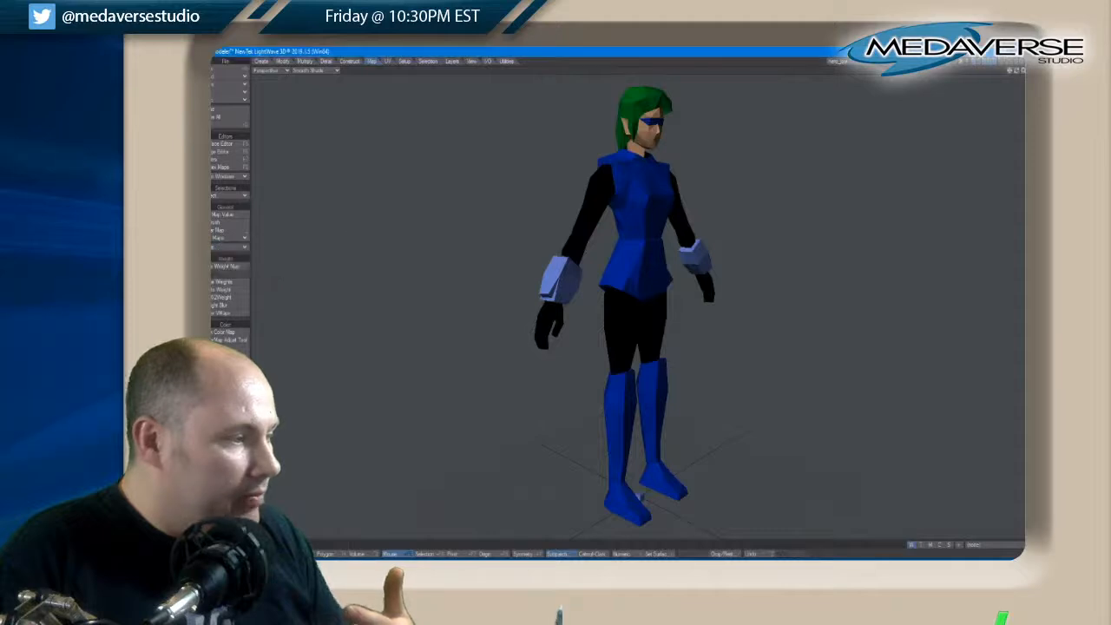
{"action": "left_click", "coordinate": [216, 285]}
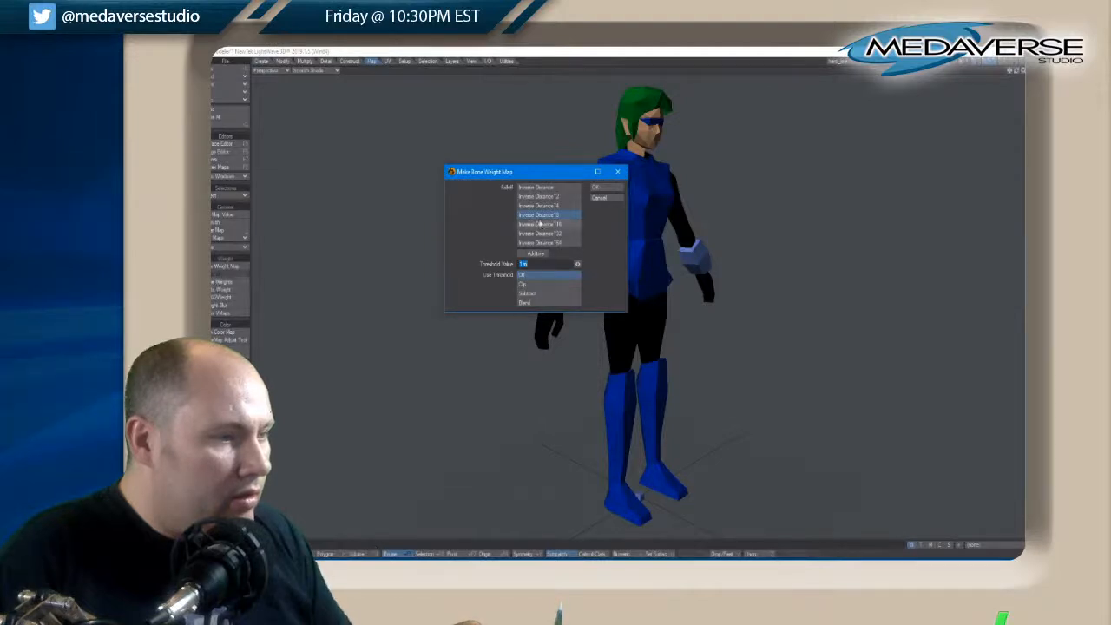
{"action": "left_click", "coordinate": [603, 187]}
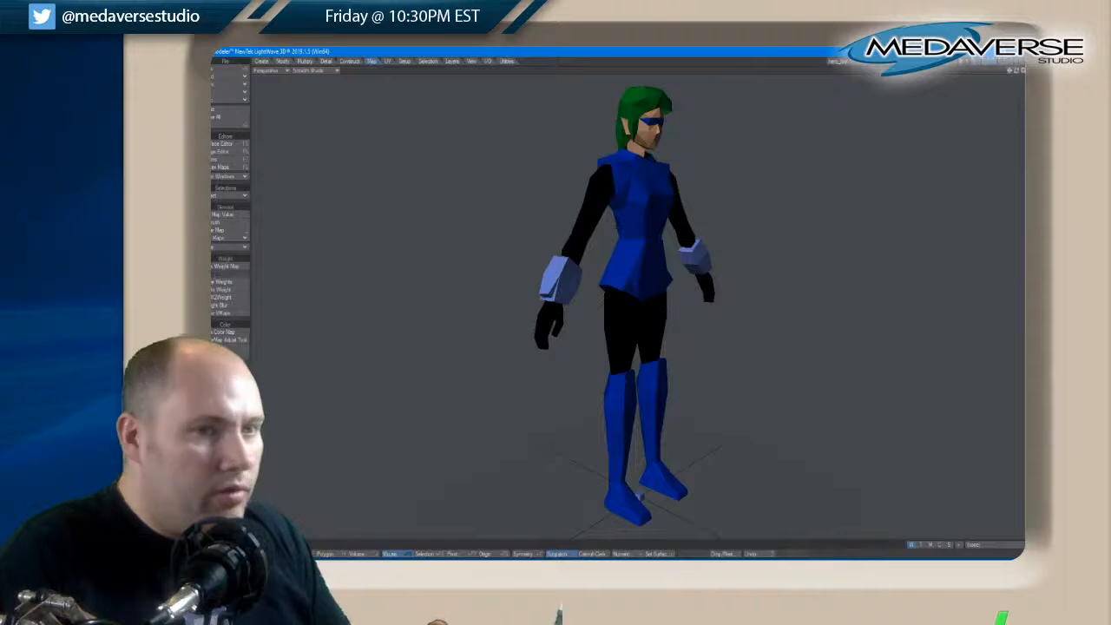
Select the polygons of the character's left upper arm and generate bone weights with Inverse Distance ^8 falloff
{"action": "key", "text": "0"}
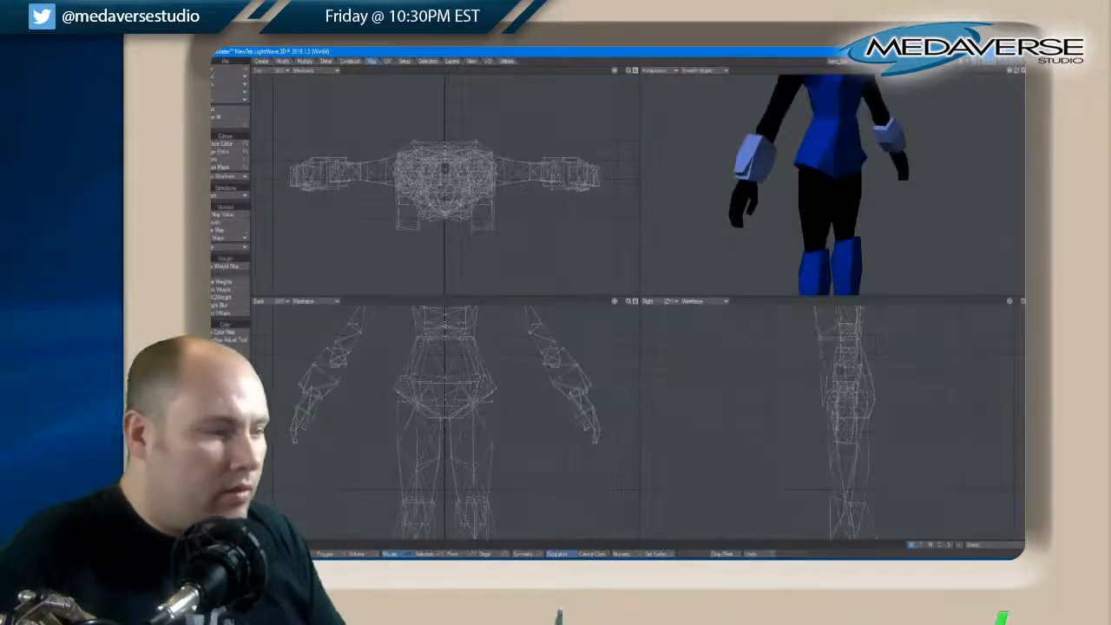
{"action": "key", "text": "a"}
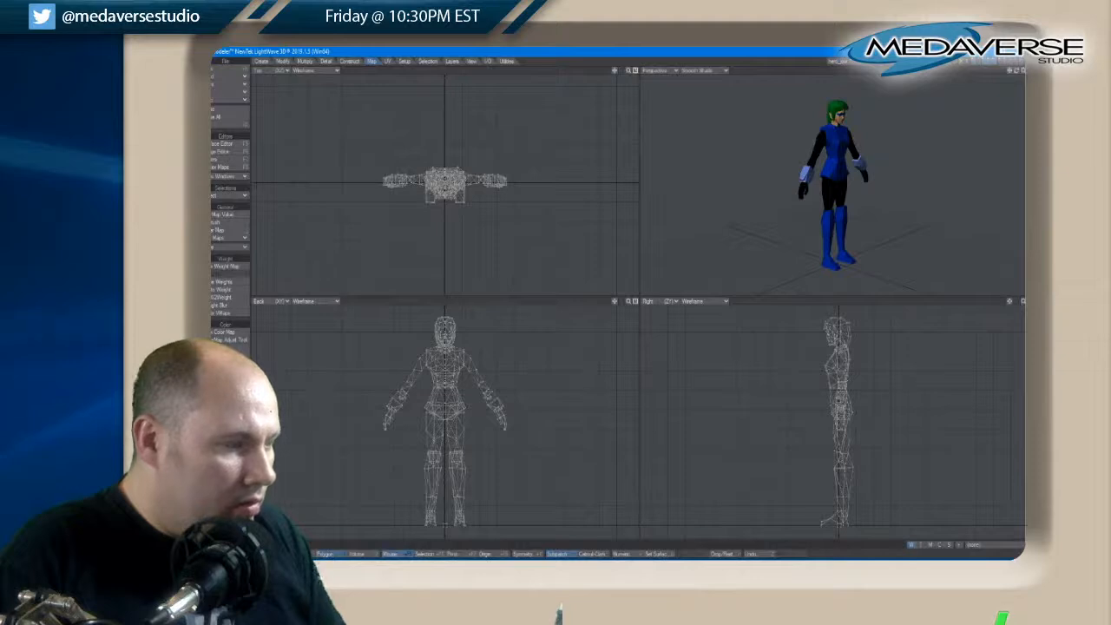
{"action": "left_click_drag", "start_coordinate": [473, 382], "coordinate": [473, 352]}
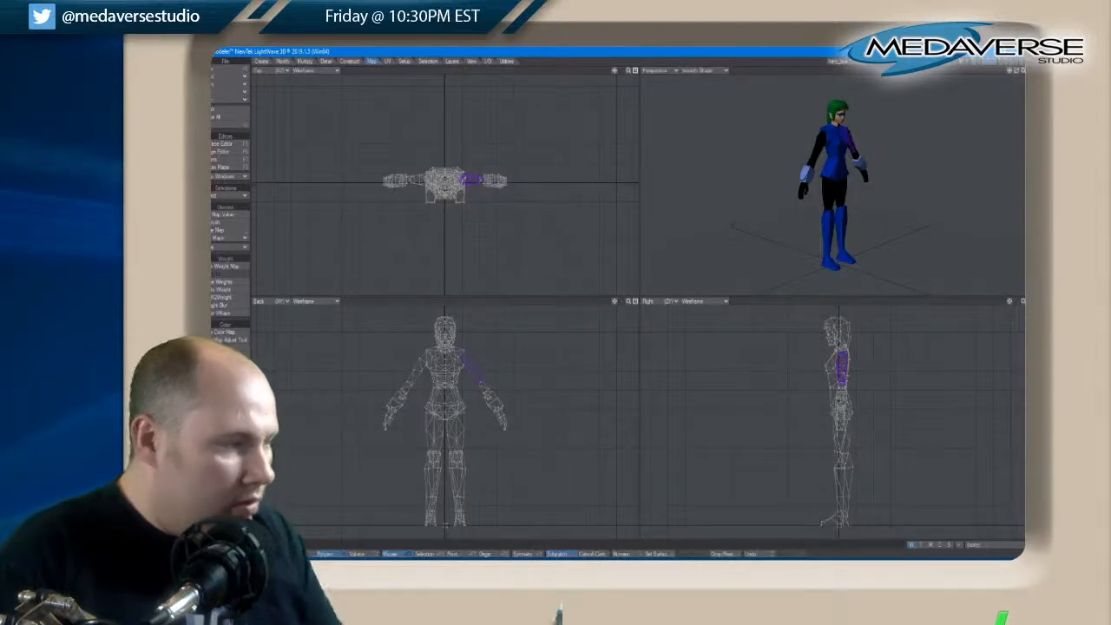
{"action": "left_click", "coordinate": [233, 288]}
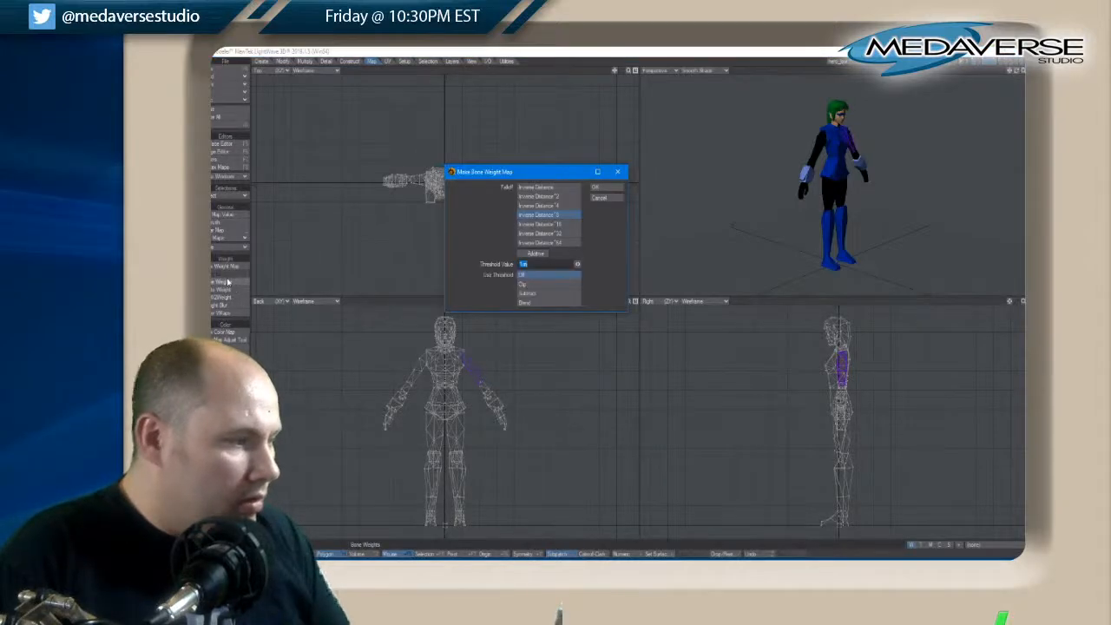
{"action": "left_click", "coordinate": [598, 187]}
Set the perspective view's shading to Weight Shade
{"action": "left_click", "coordinate": [694, 70]}
{"action": "left_click", "coordinate": [685, 69]}
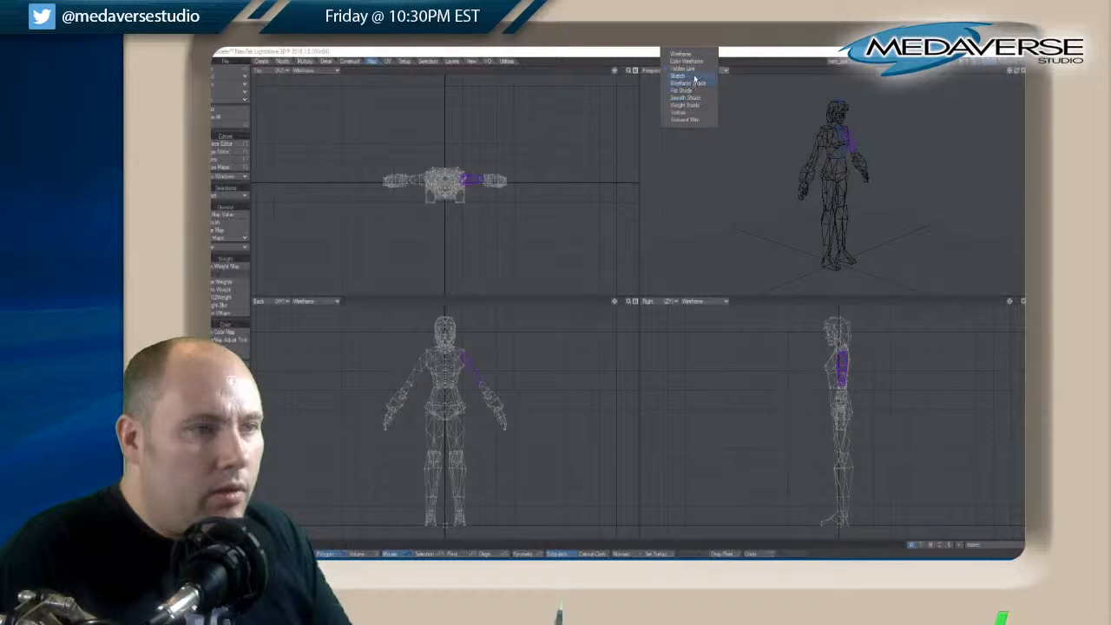
{"action": "left_click", "coordinate": [688, 104]}
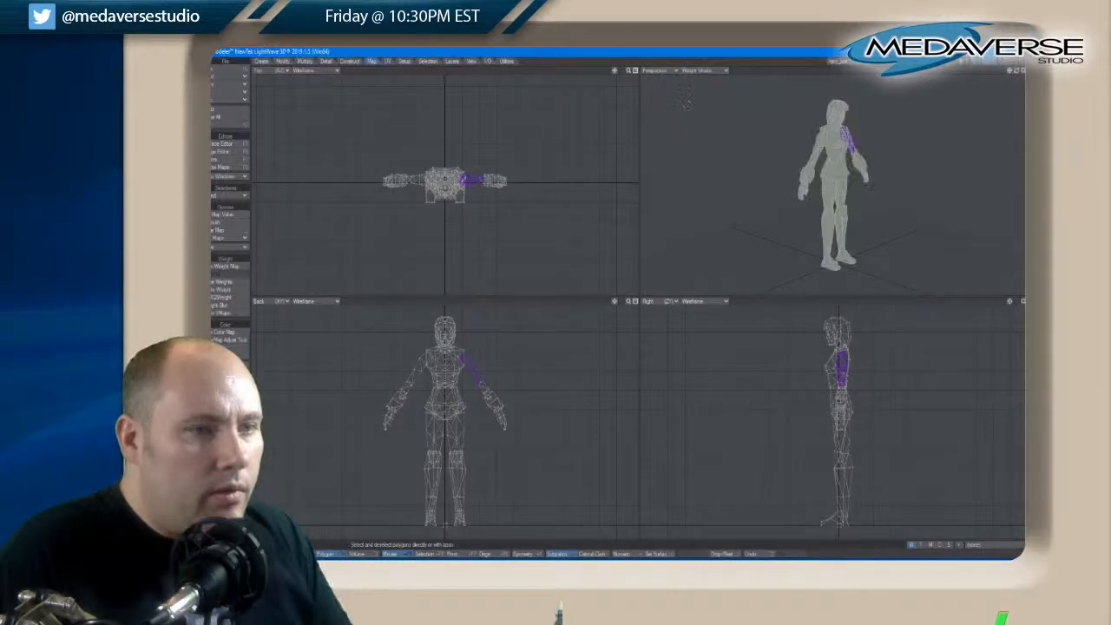
Select SubPatch Weight as the active weight map for the character
{"action": "left_click_drag", "start_coordinate": [1016, 71], "coordinate": [1017, 72]}
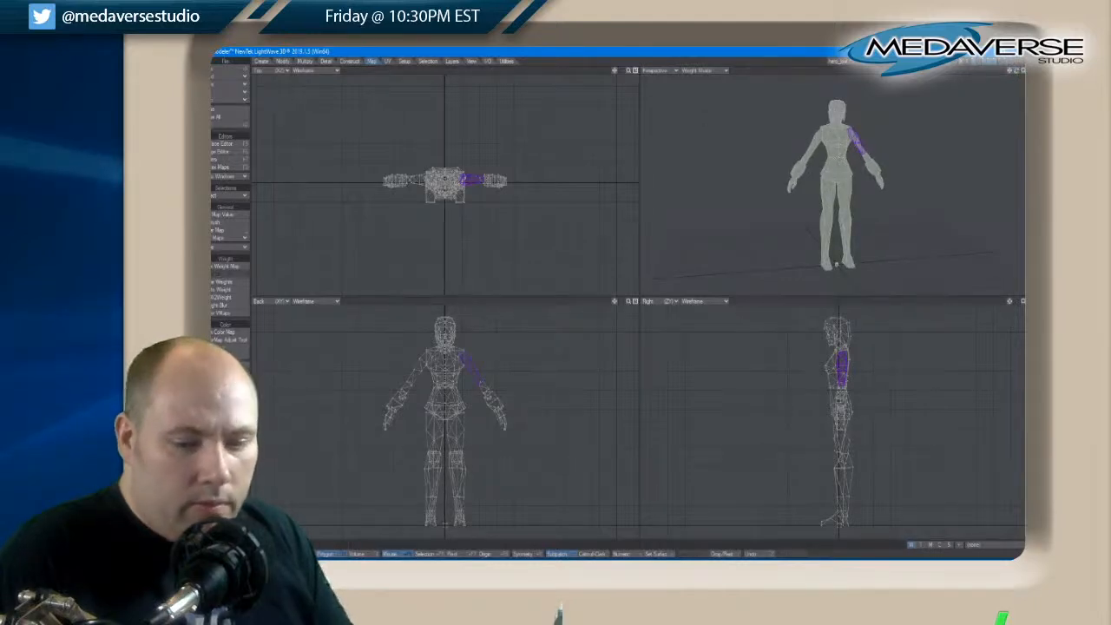
{"action": "left_click", "coordinate": [972, 547]}
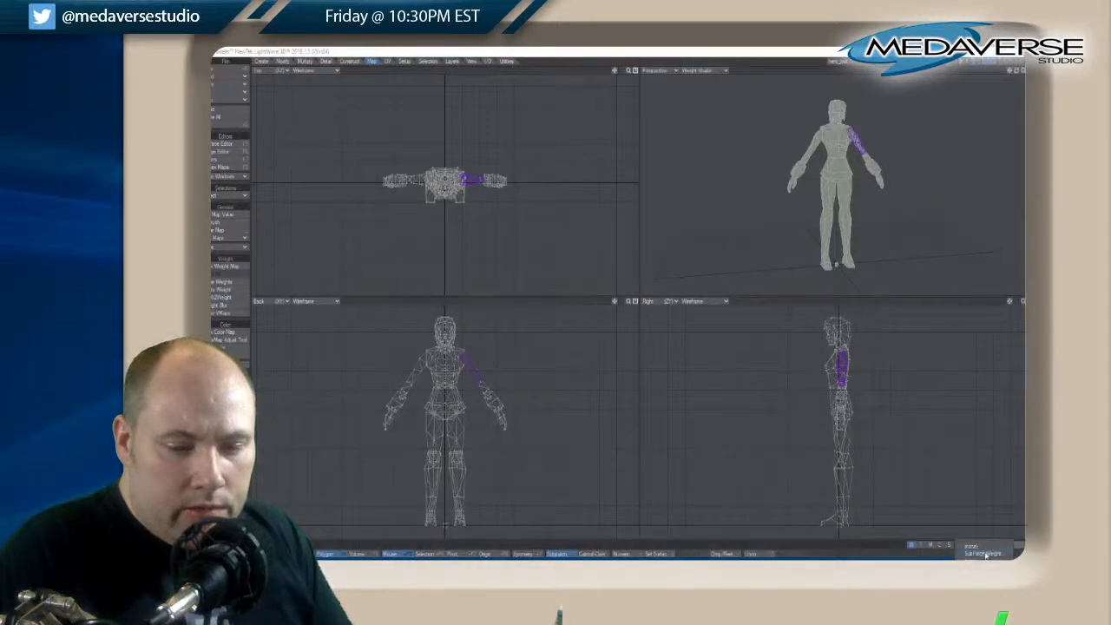
{"action": "left_click", "coordinate": [985, 555]}
{"action": "left_click", "coordinate": [994, 545]}
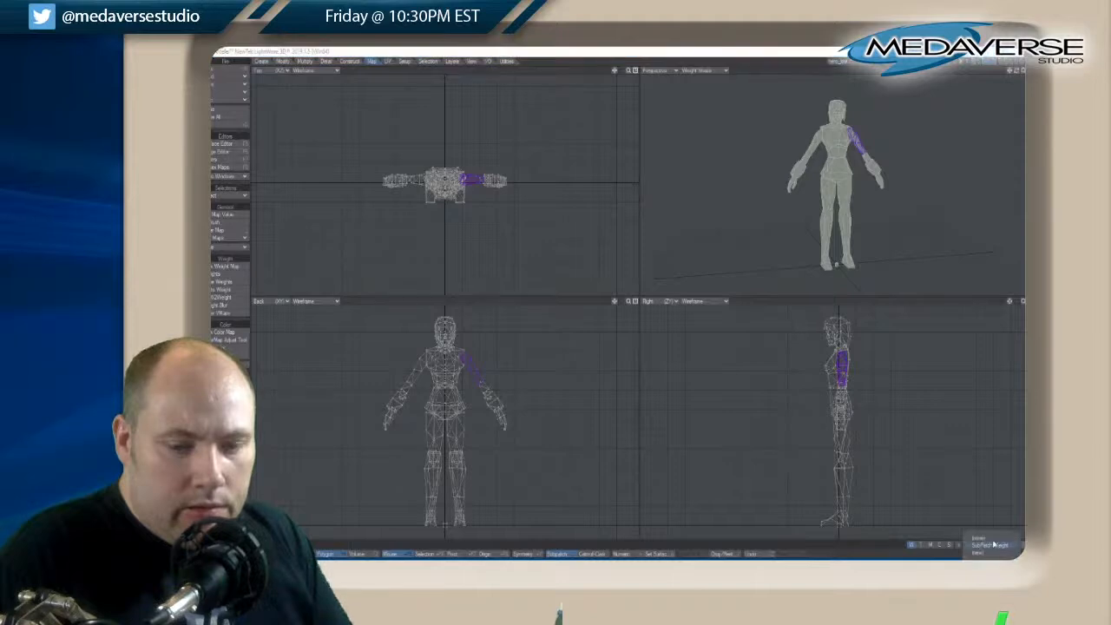
{"action": "left_click", "coordinate": [934, 556]}
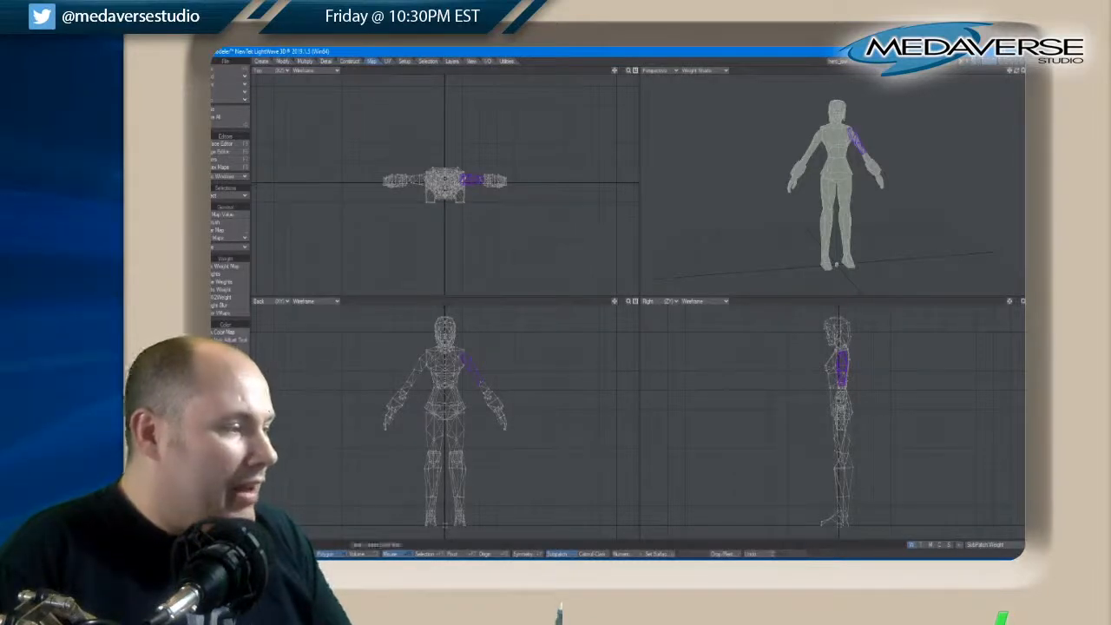
Undo the last selection change on the left upper arm's polygons without generating further bone weights
{"action": "left_click", "coordinate": [225, 286]}
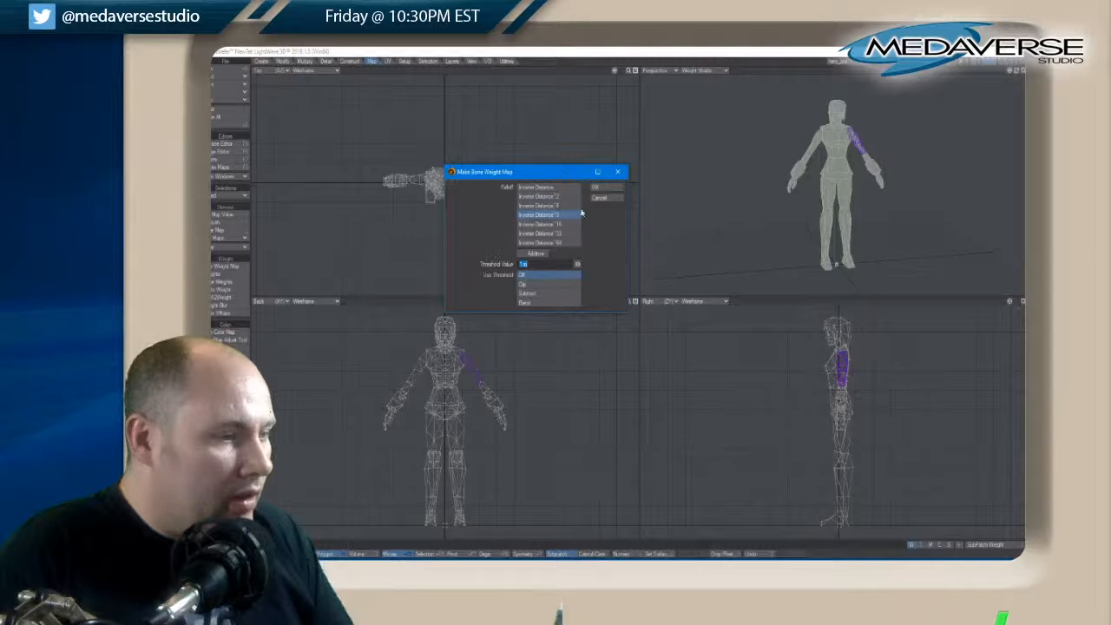
{"action": "left_click", "coordinate": [606, 199]}
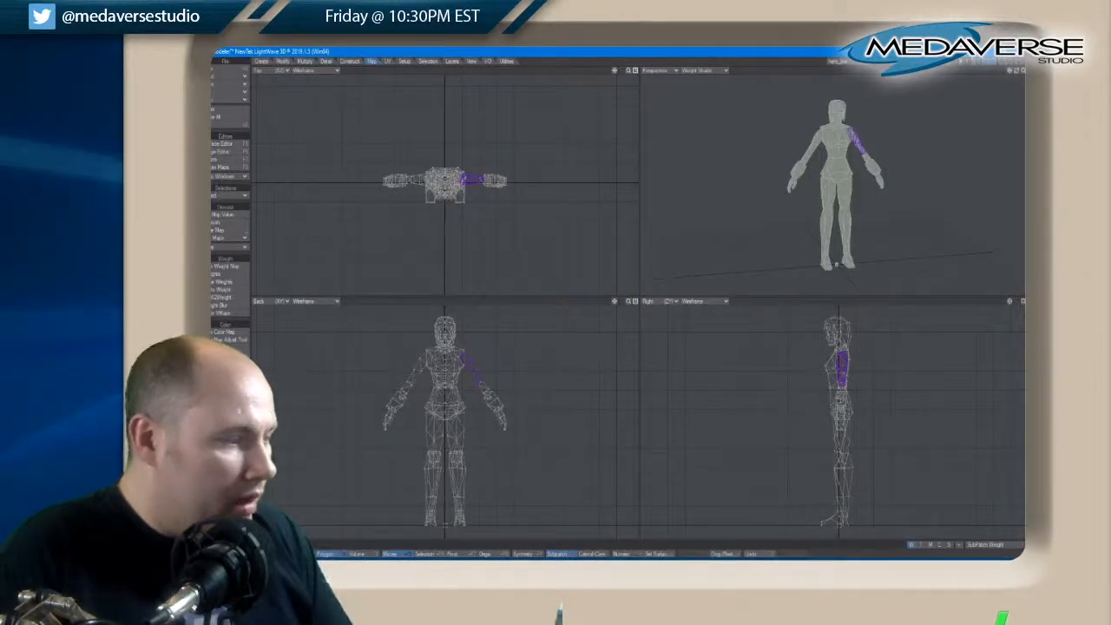
{"action": "key", "text": "ctrl+z"}
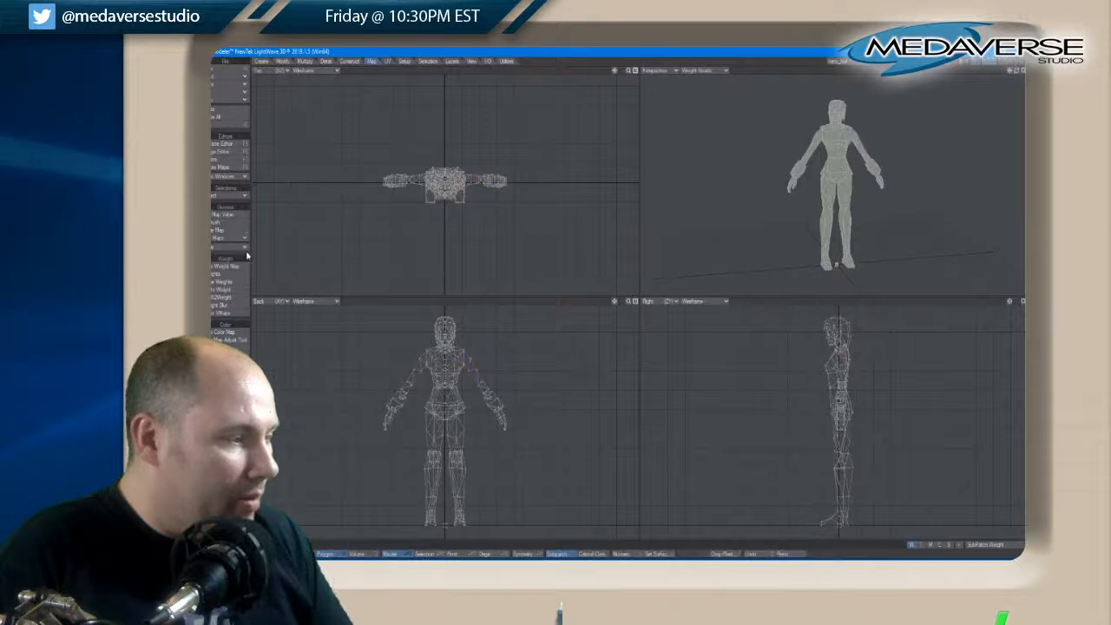
{"action": "left_click", "coordinate": [218, 267]}
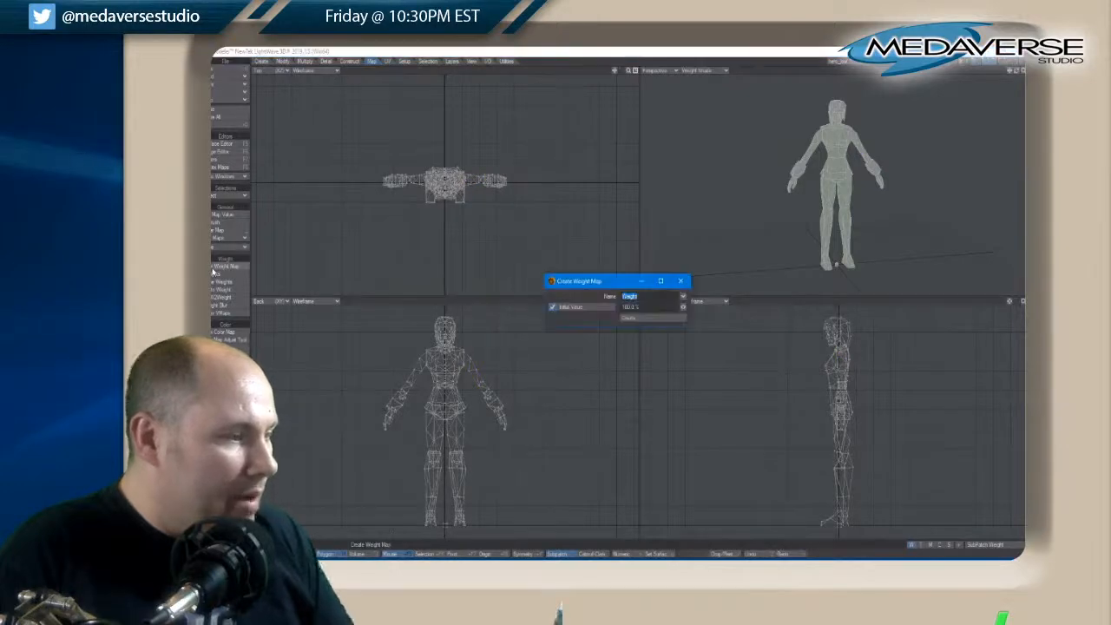
{"action": "left_click", "coordinate": [680, 281]}
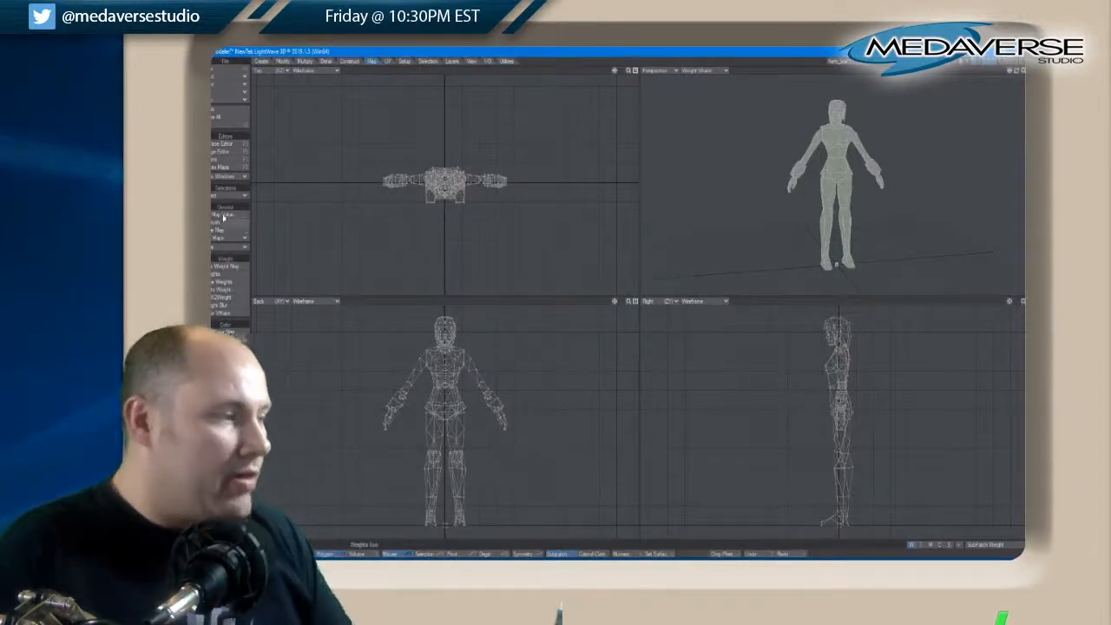
{"action": "left_click", "coordinate": [389, 62]}
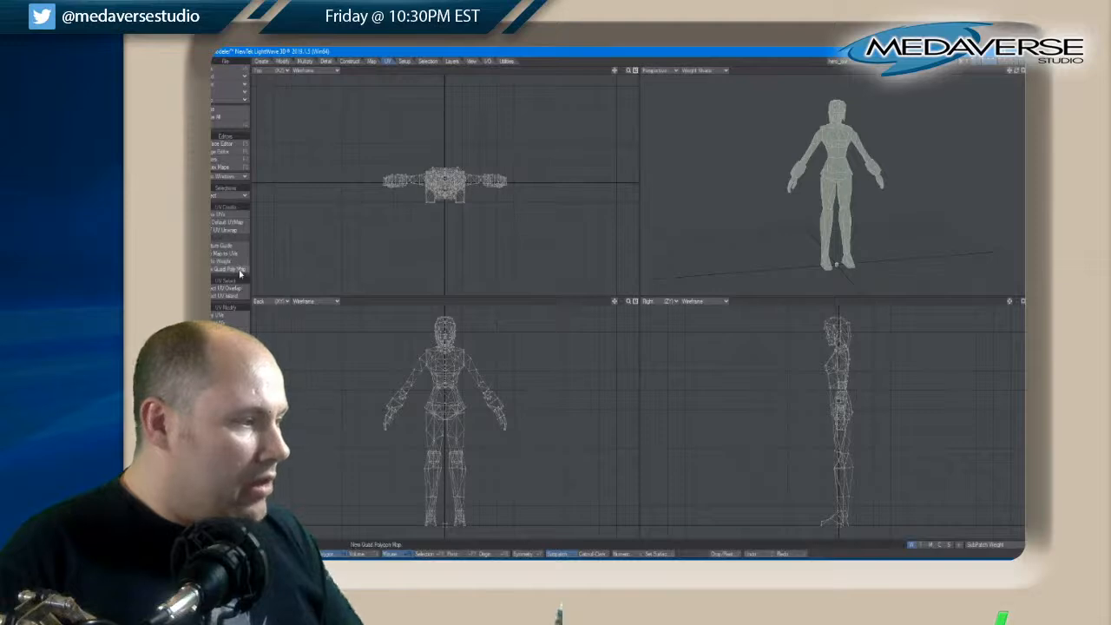
{"action": "left_click", "coordinate": [405, 61]}
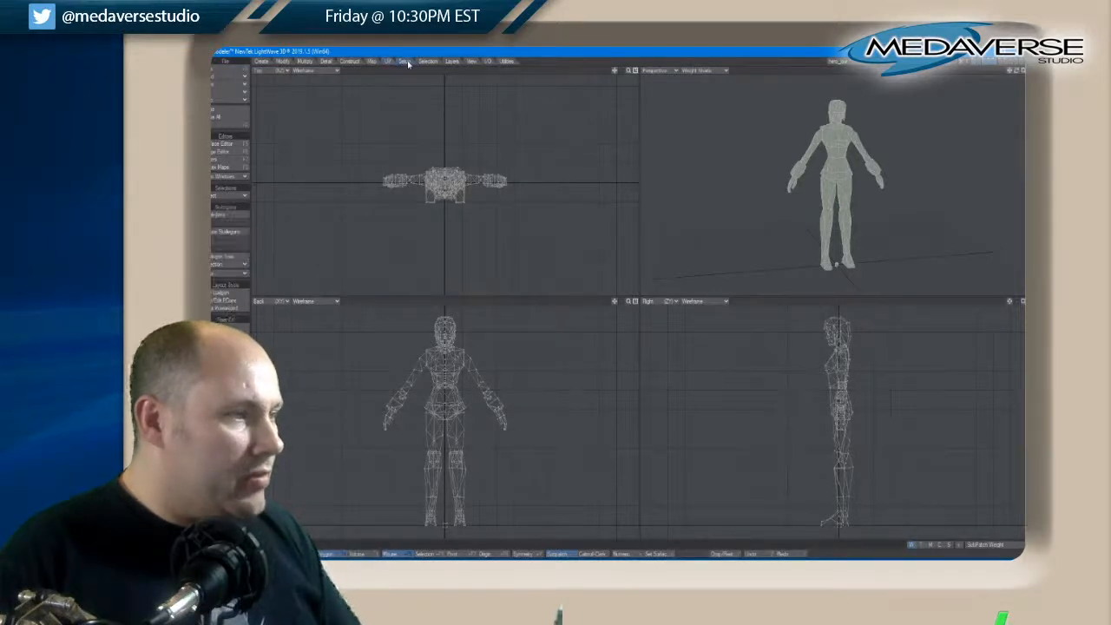
{"action": "left_click", "coordinate": [224, 258]}
{"action": "left_click", "coordinate": [684, 237]}
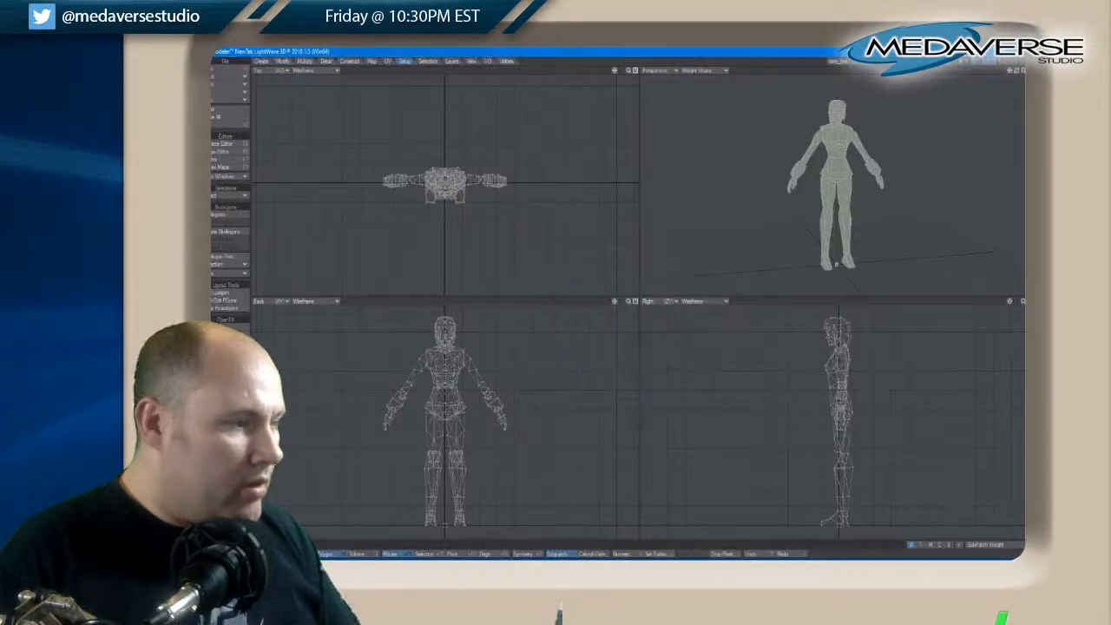
{"action": "left_click", "coordinate": [237, 266]}
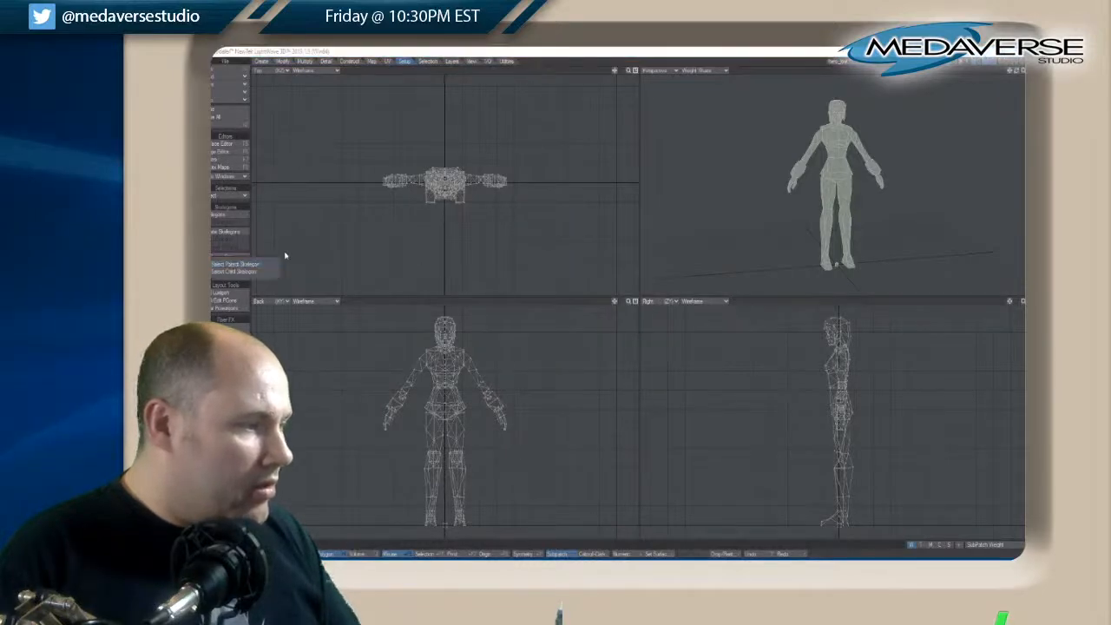
{"action": "left_click", "coordinate": [267, 266]}
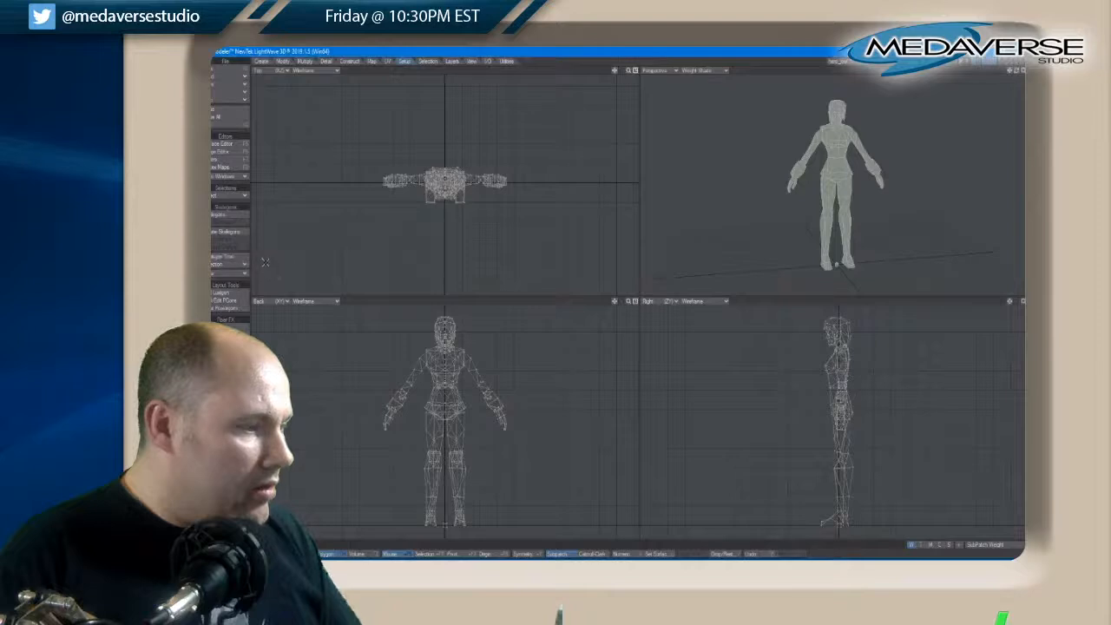
Try drawing a skelegon diagonally beside the character's head in the back view
{"action": "left_click", "coordinate": [217, 216]}
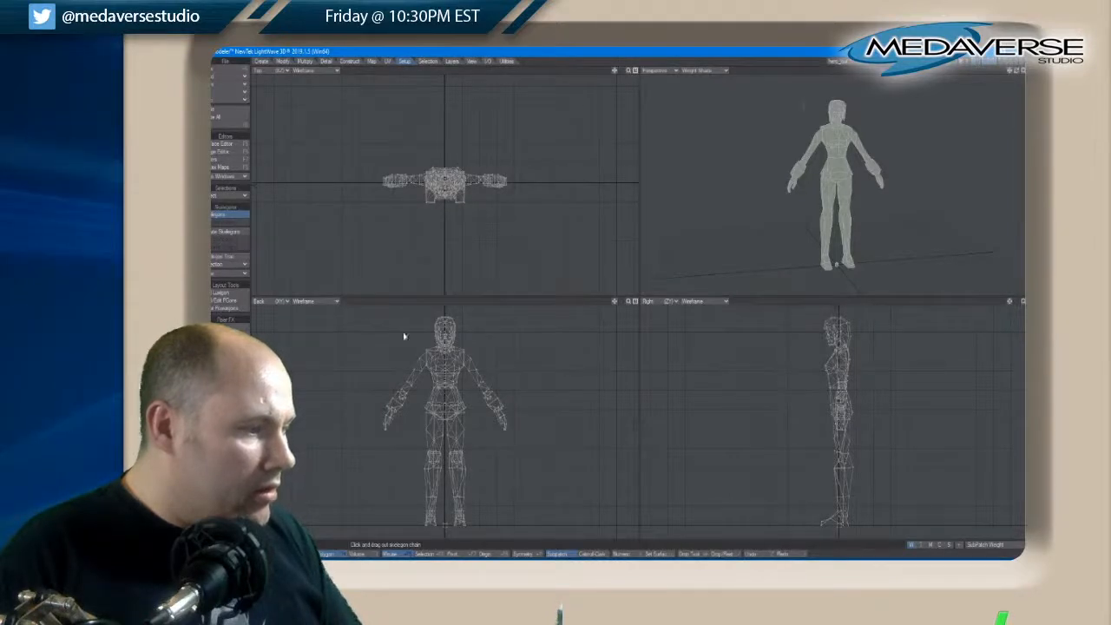
{"action": "left_click_drag", "start_coordinate": [403, 336], "coordinate": [366, 382]}
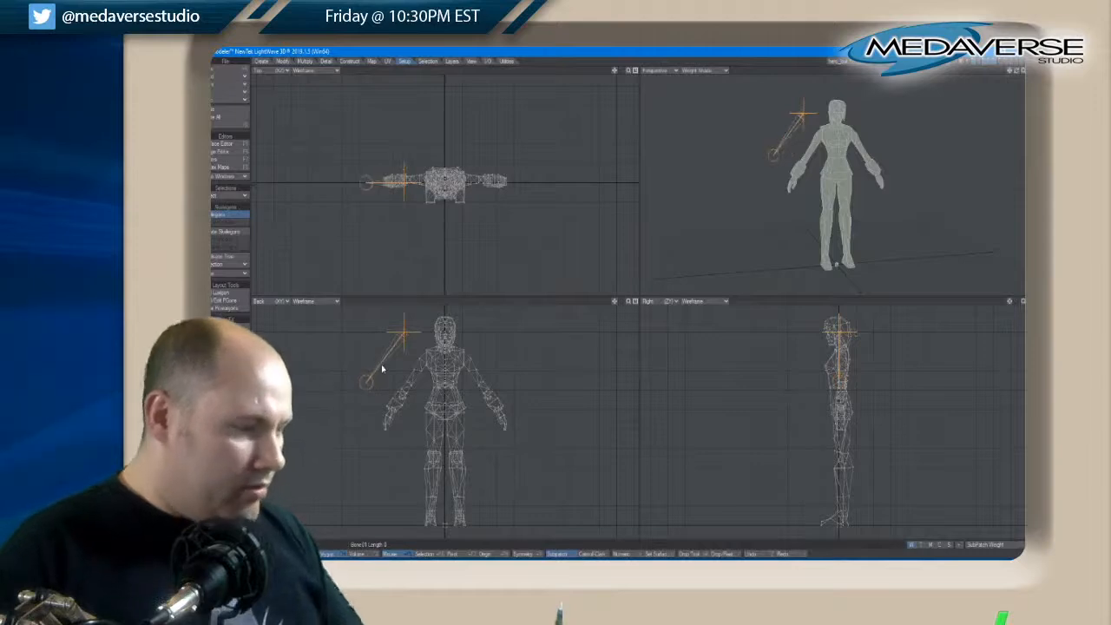
{"action": "key", "text": "ctrl+z"}
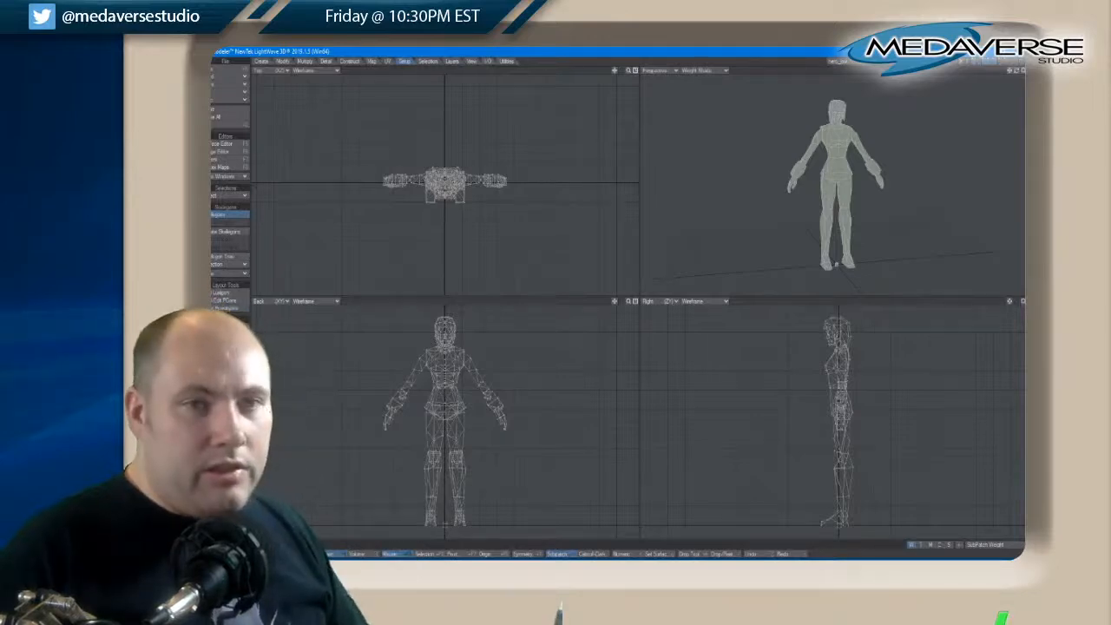
Switch to an empty layer, display all the character's layers as the background and fit the character in the views
{"action": "left_click", "coordinate": [979, 62]}
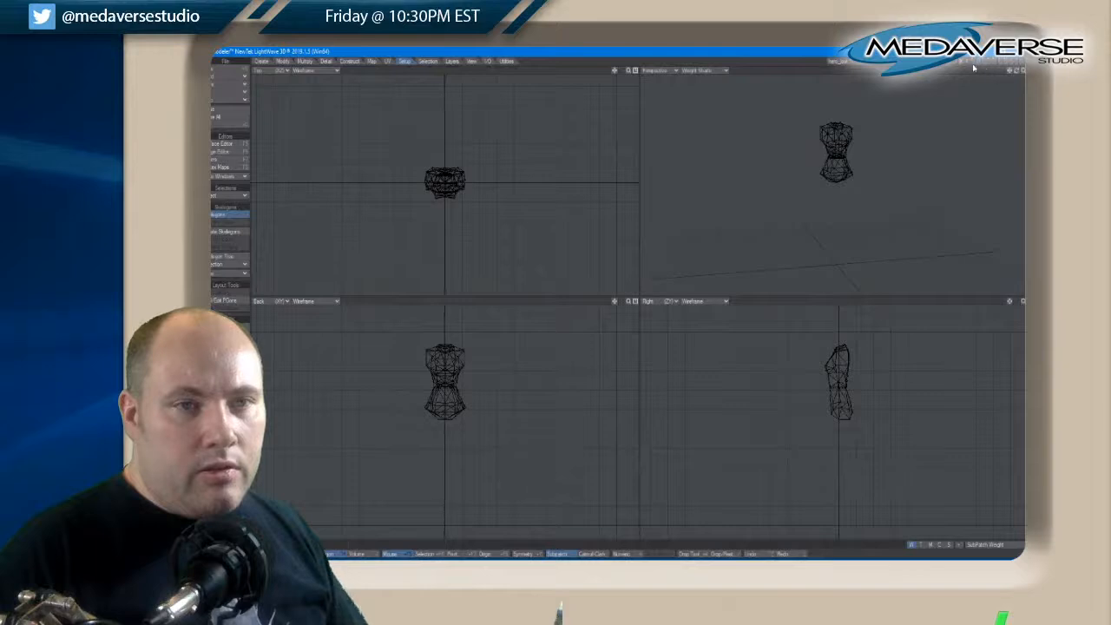
{"action": "left_click", "coordinate": [991, 68]}
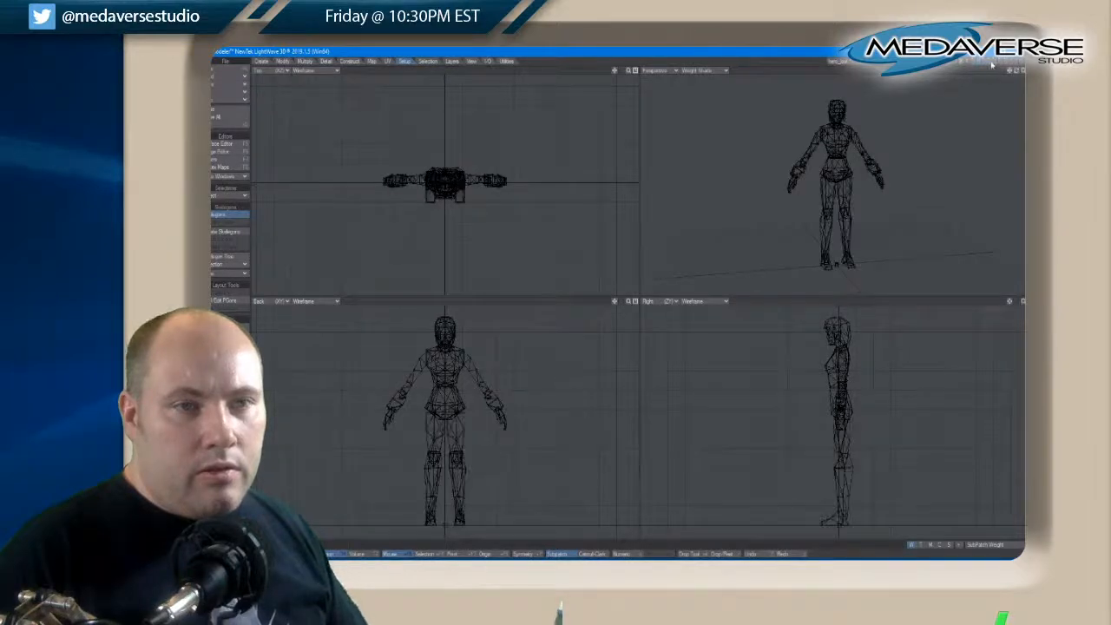
{"action": "key", "text": "a"}
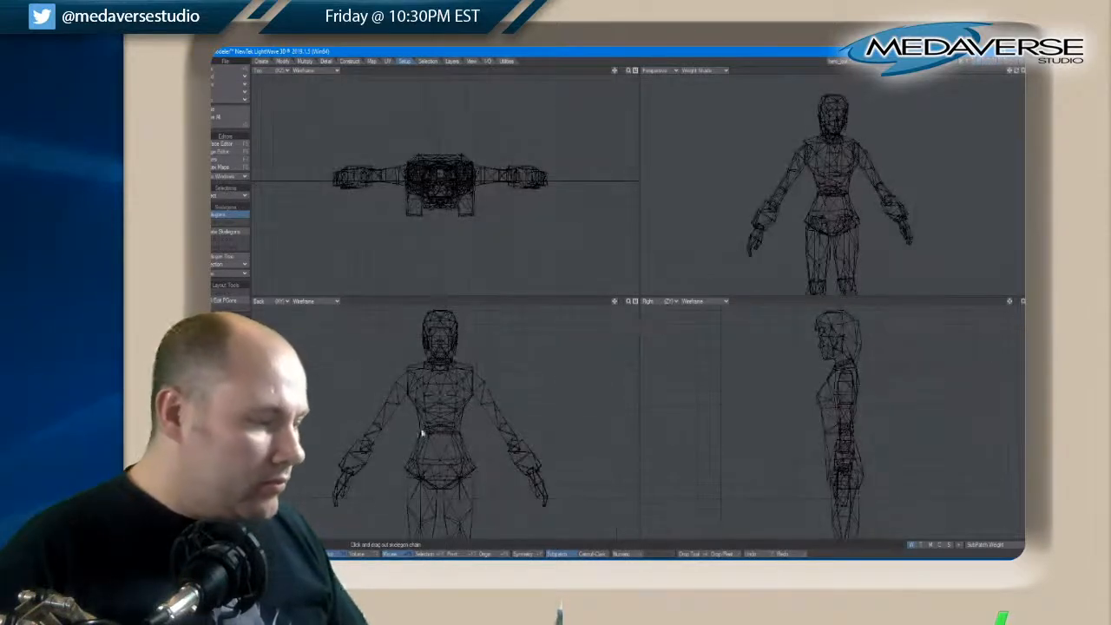
Draw two spine skelegons in the back view, one from the waist up to the neck base and one down to the pelvis
{"action": "left_click", "coordinate": [221, 216]}
{"action": "left_click", "coordinate": [221, 216]}
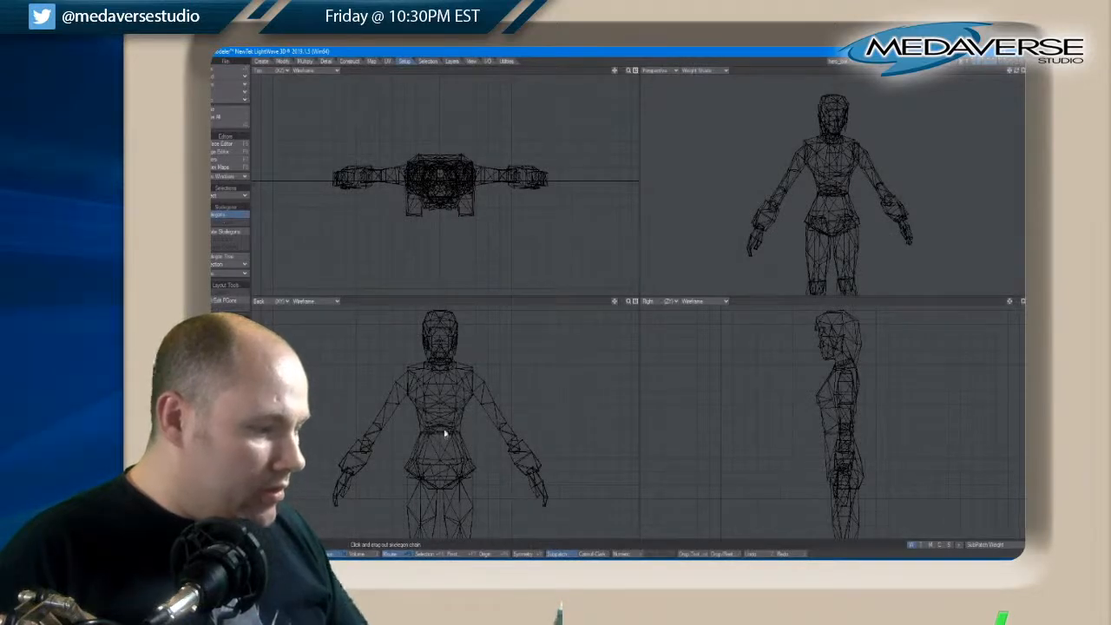
{"action": "left_click_drag", "start_coordinate": [441, 436], "coordinate": [440, 364]}
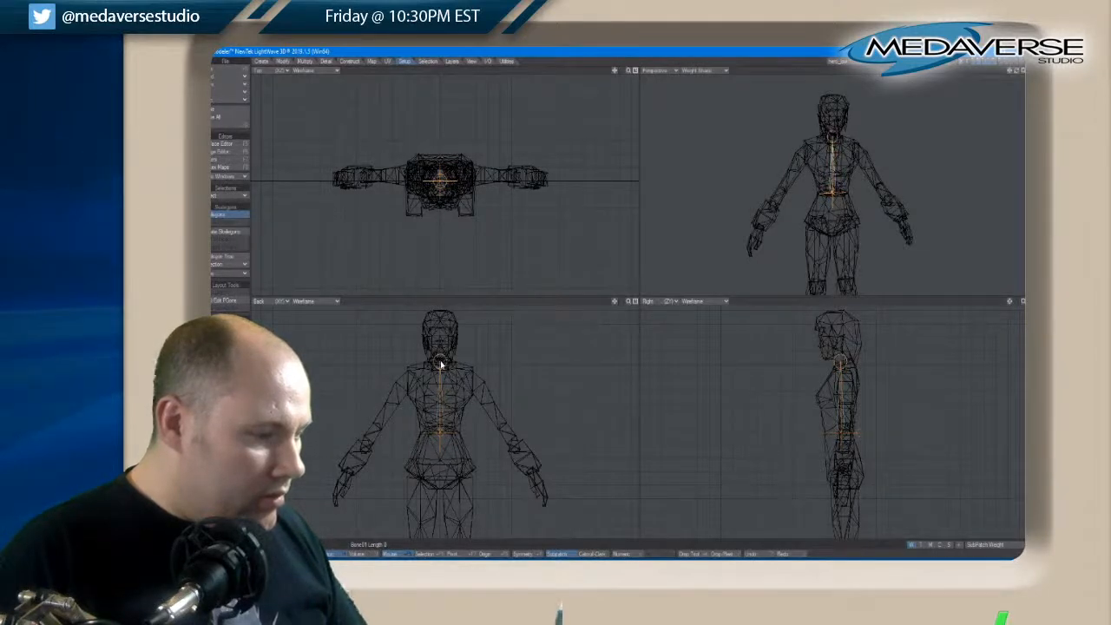
{"action": "key", "text": "space"}
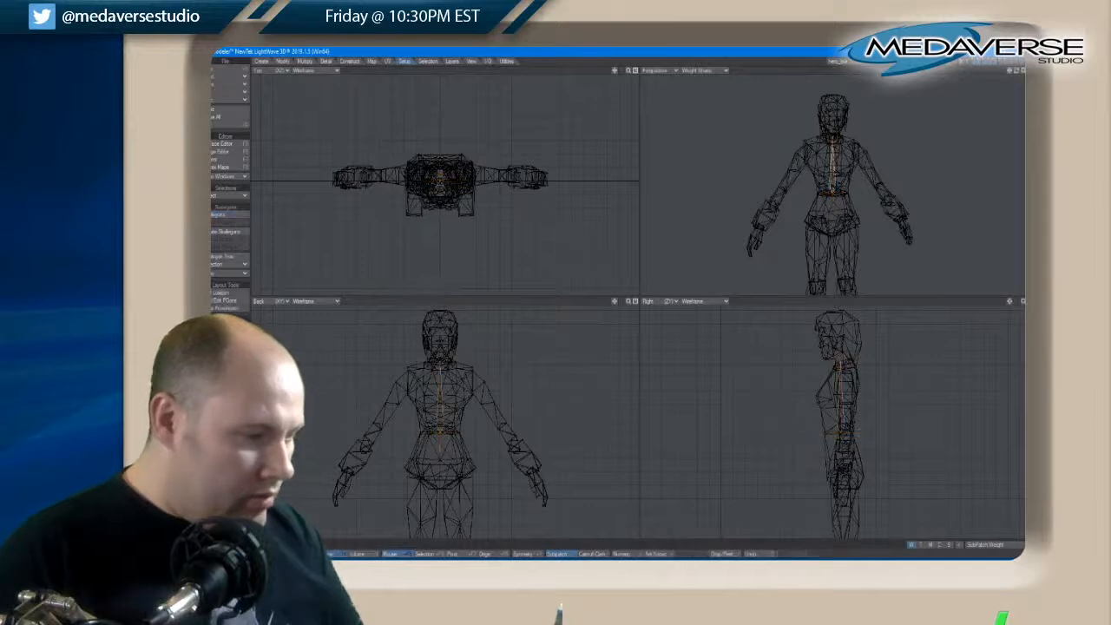
{"action": "left_click", "coordinate": [219, 216]}
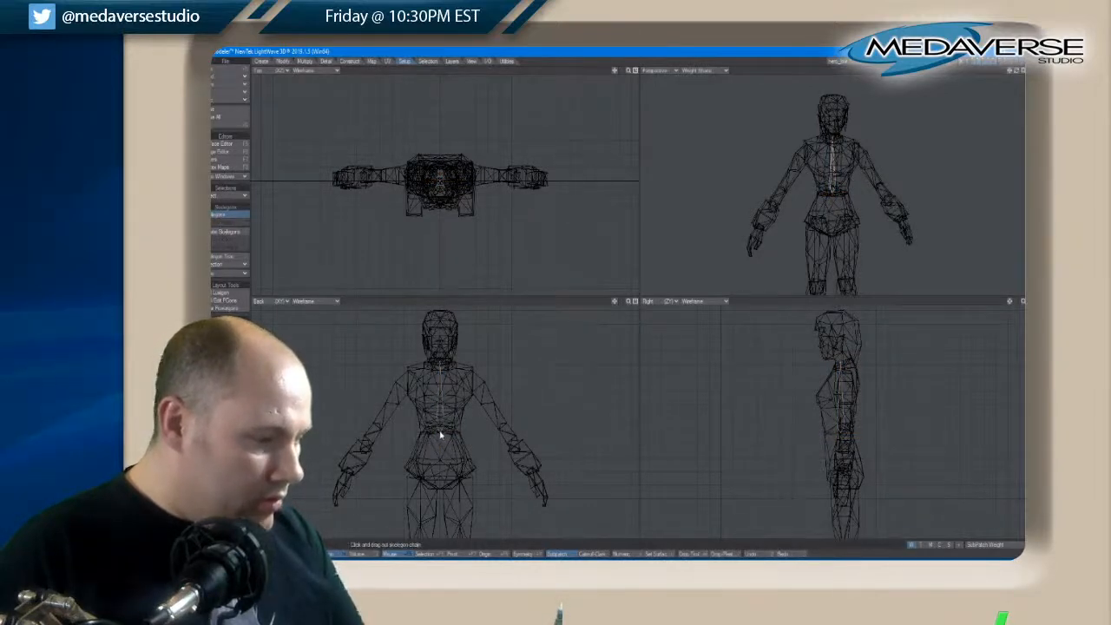
{"action": "left_click_drag", "start_coordinate": [440, 434], "coordinate": [441, 467]}
{"action": "key", "text": "space"}
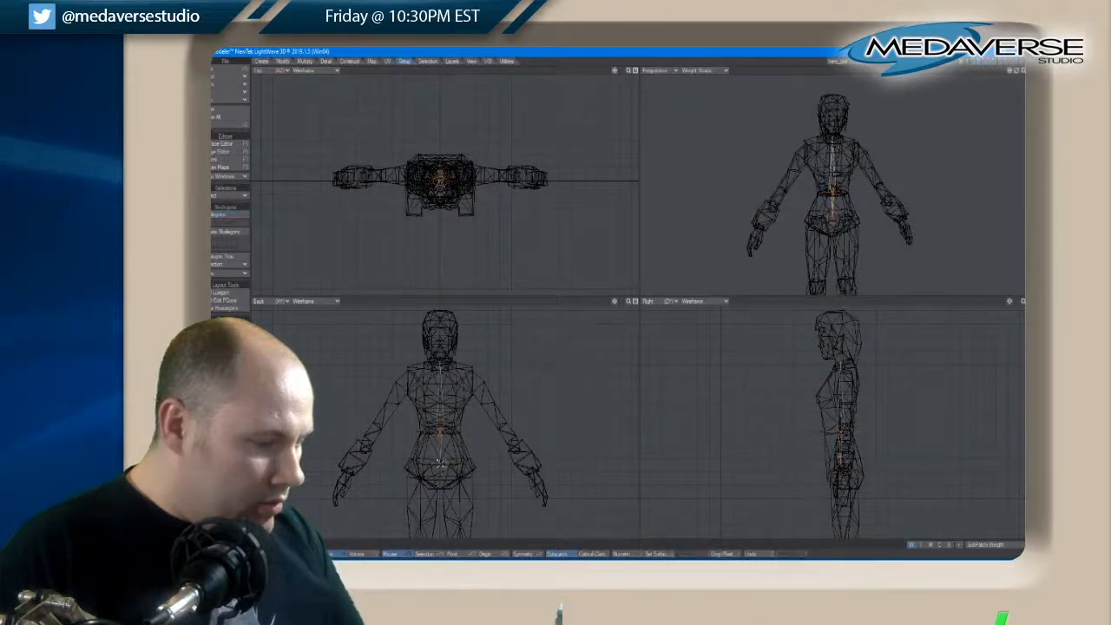
Draw skelegons in the back view from the neck base to the left shoulder and from that shoulder to the elbow
{"action": "left_click", "coordinate": [229, 214]}
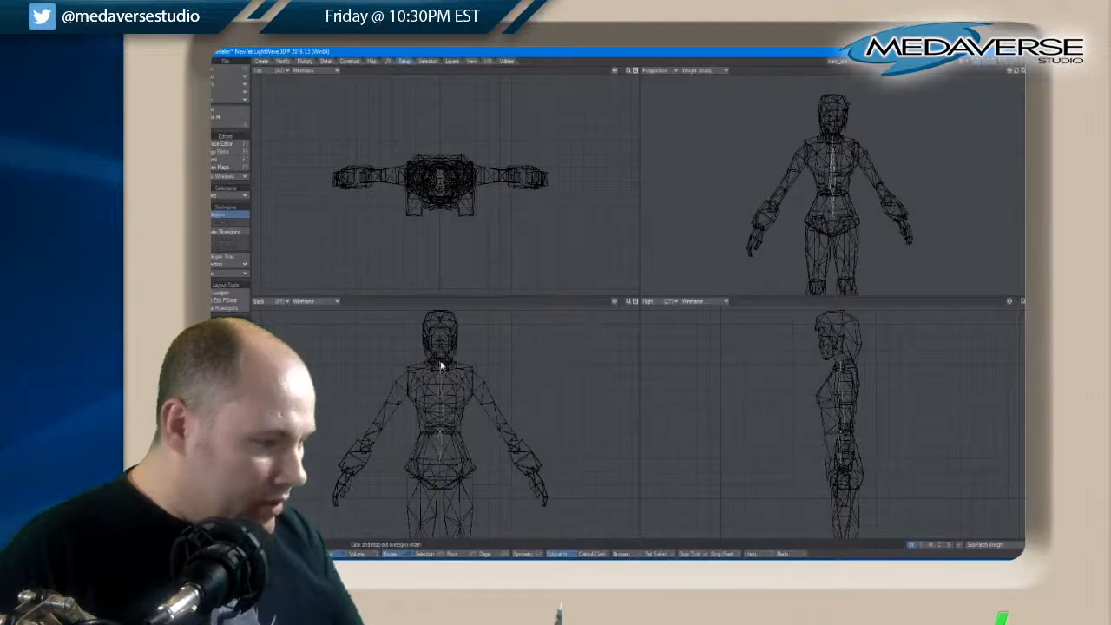
{"action": "left_click_drag", "start_coordinate": [440, 365], "coordinate": [473, 384]}
{"action": "key", "text": "space"}
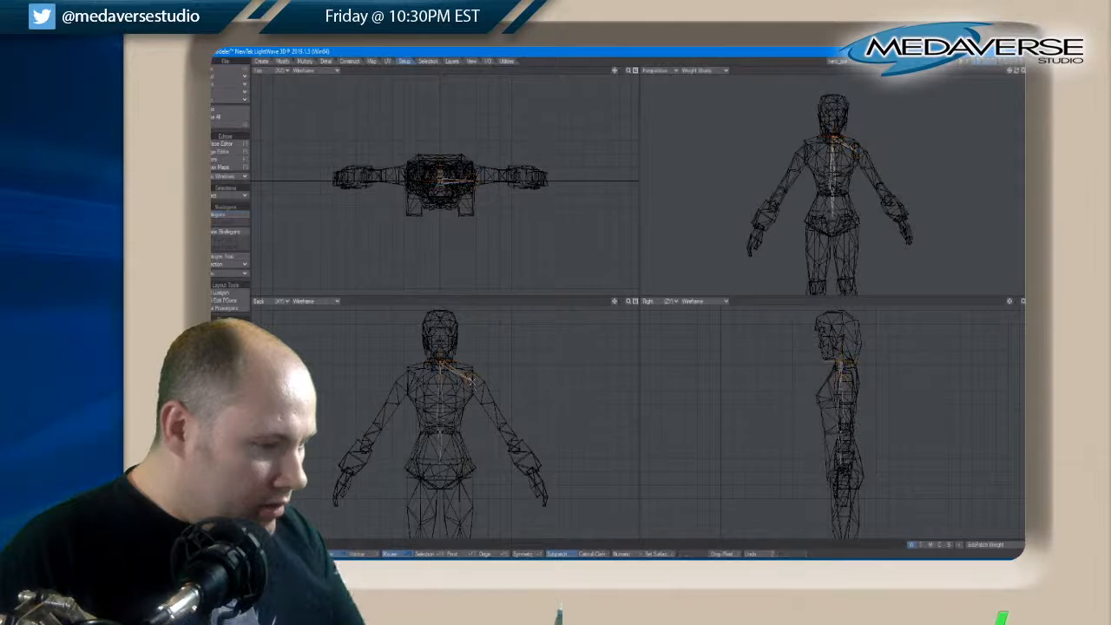
{"action": "left_click", "coordinate": [223, 215]}
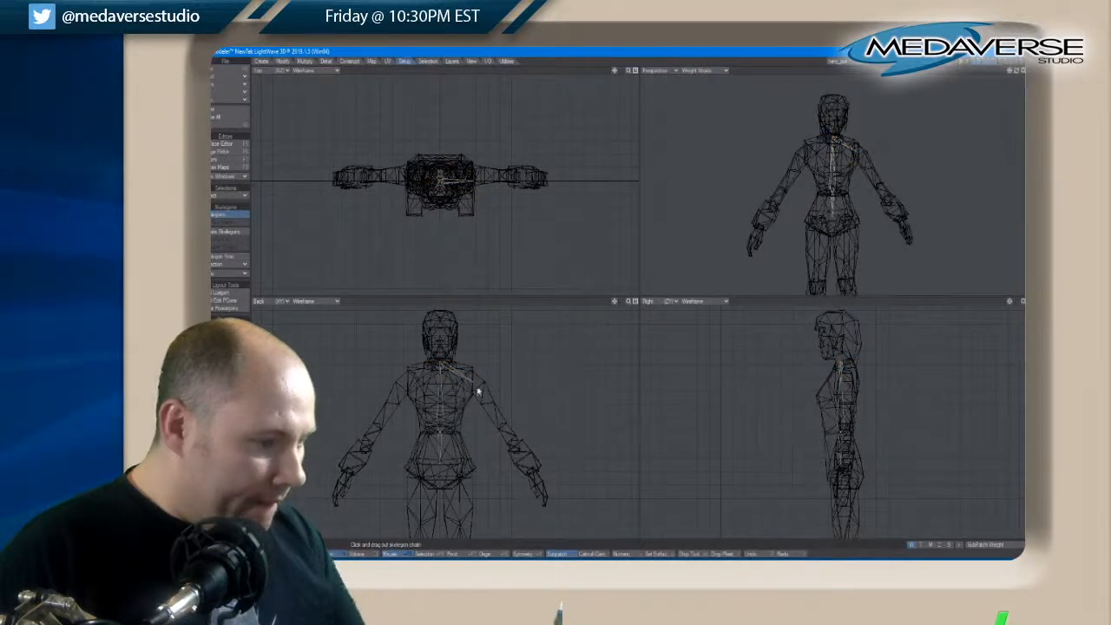
{"action": "left_click_drag", "start_coordinate": [472, 385], "coordinate": [500, 426]}
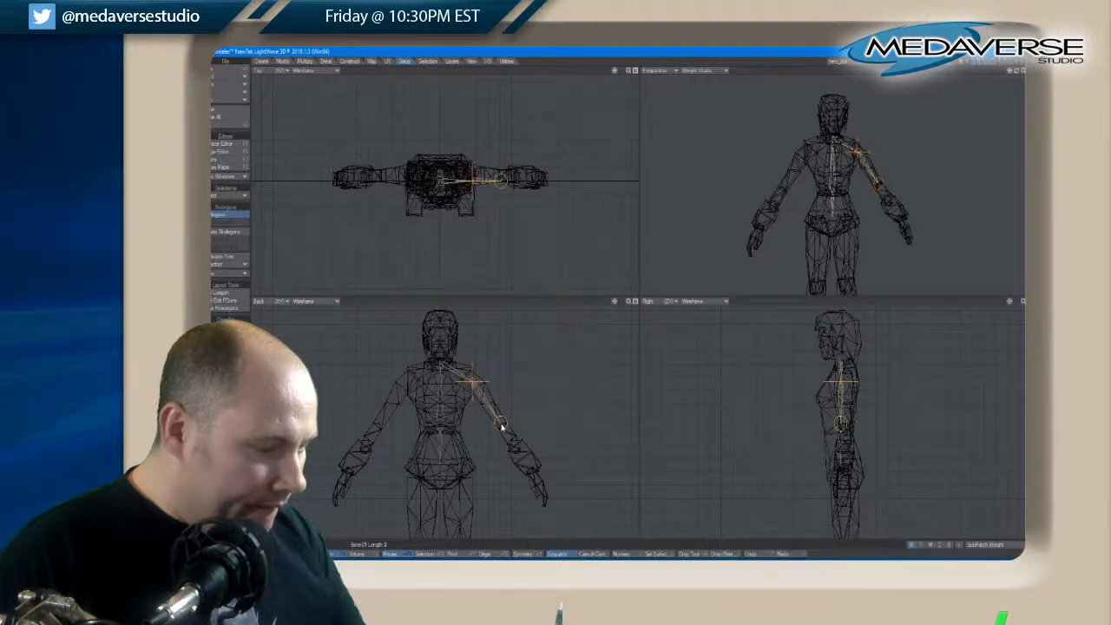
{"action": "key", "text": "space"}
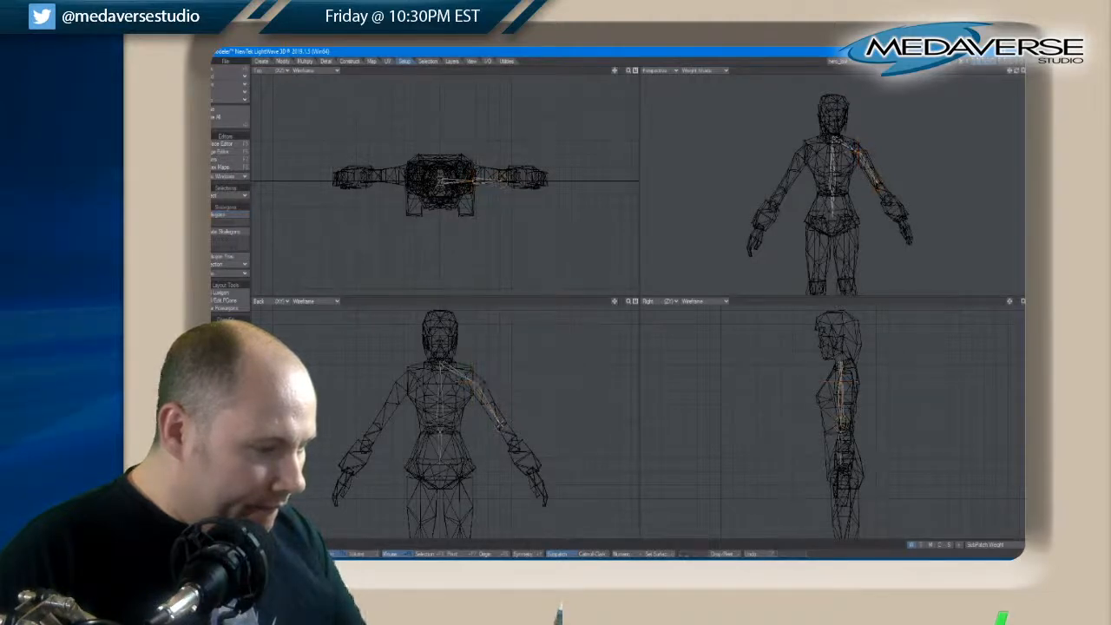
Draw skelegons in the back view from the left elbow to the wrist and from the wrist to the fingertips
{"action": "left_click", "coordinate": [218, 216]}
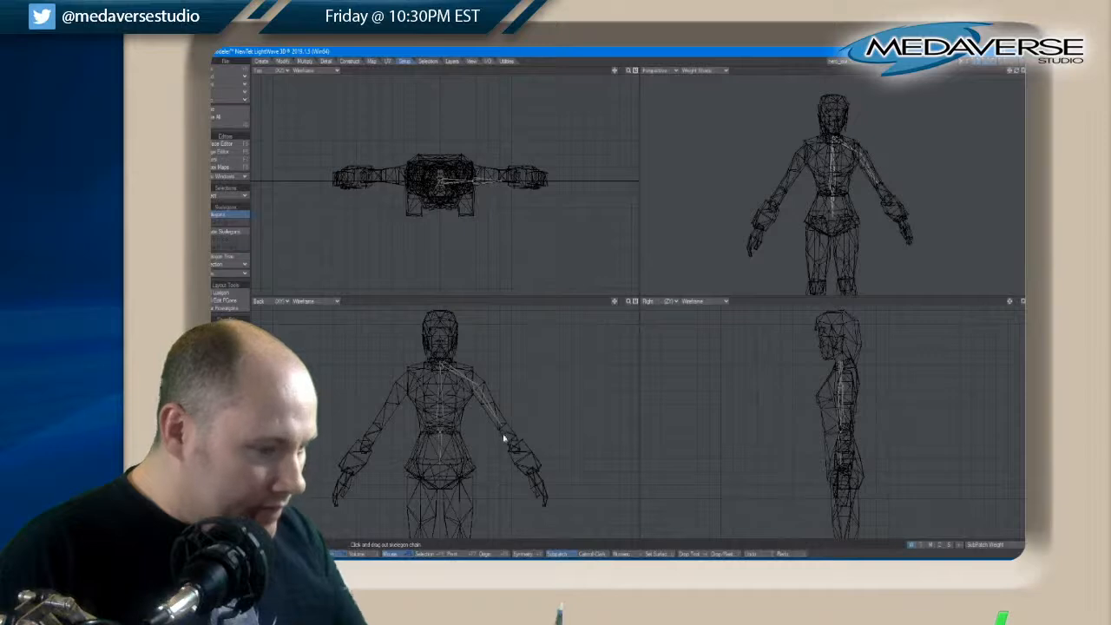
{"action": "left_click_drag", "start_coordinate": [502, 427], "coordinate": [530, 473]}
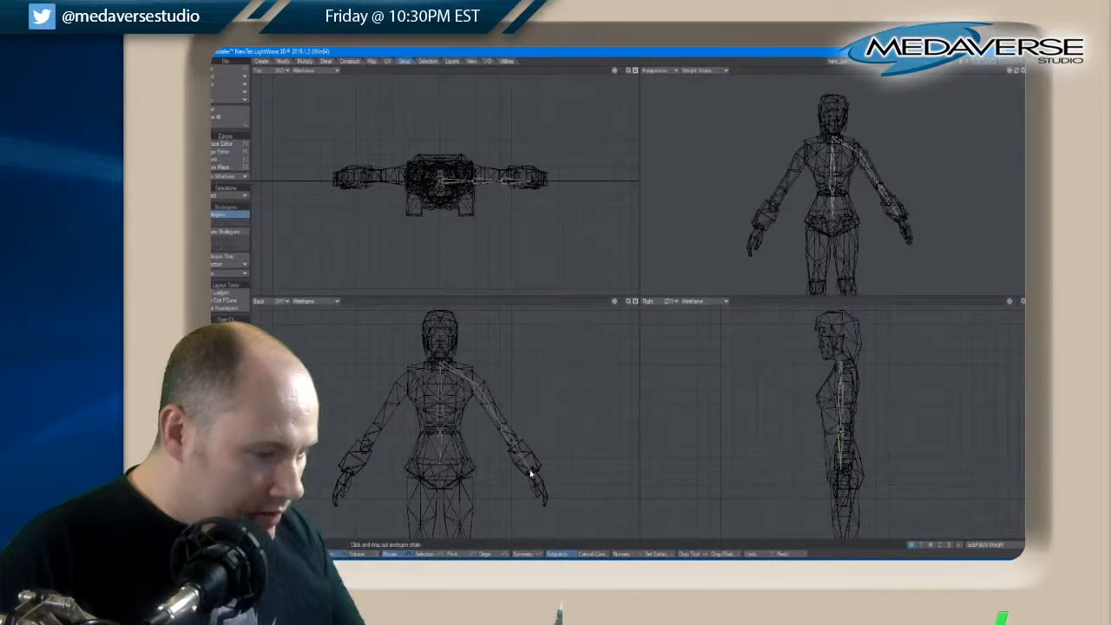
{"action": "left_click_drag", "start_coordinate": [529, 472], "coordinate": [546, 503]}
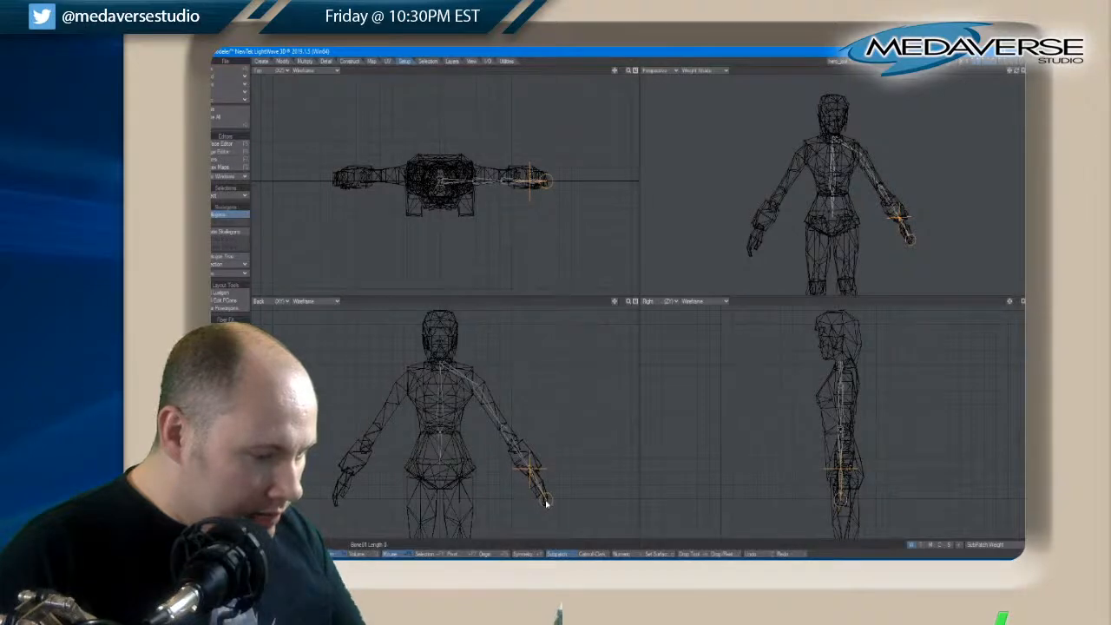
{"action": "key", "text": "space"}
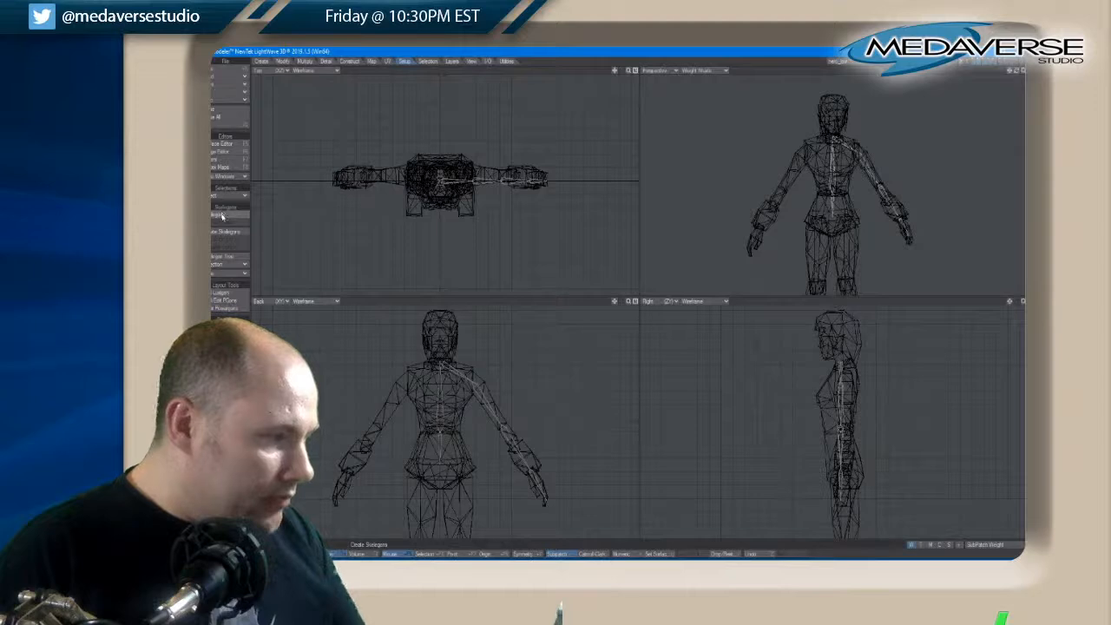
Draw a head skelegon in the back view from the neck base up to the top of the head
{"action": "left_click", "coordinate": [222, 216]}
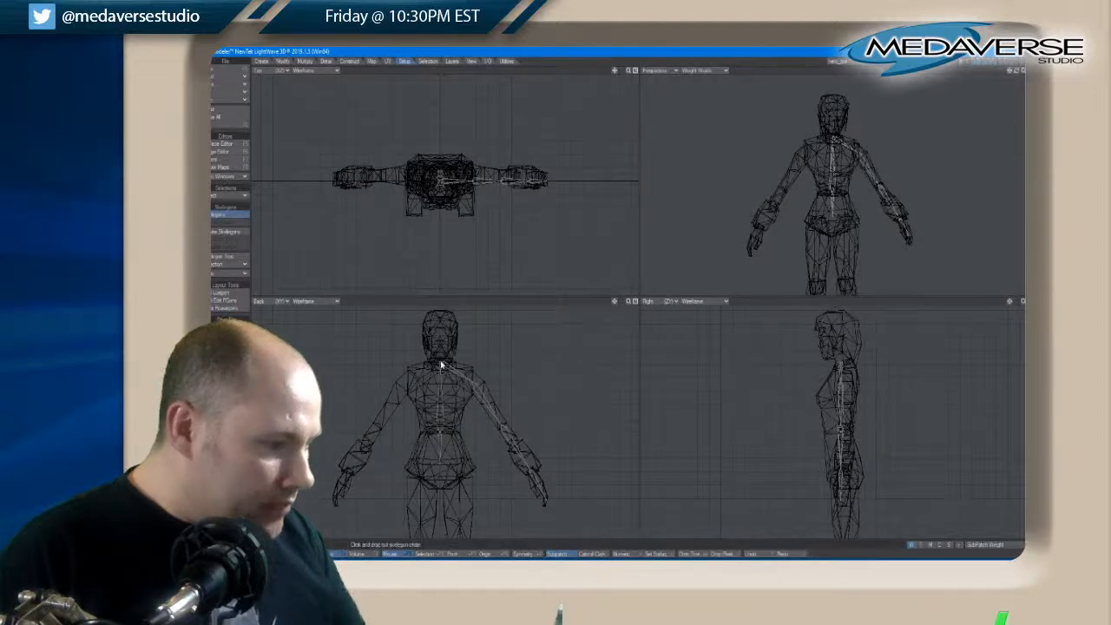
{"action": "left_click_drag", "start_coordinate": [440, 366], "coordinate": [440, 319]}
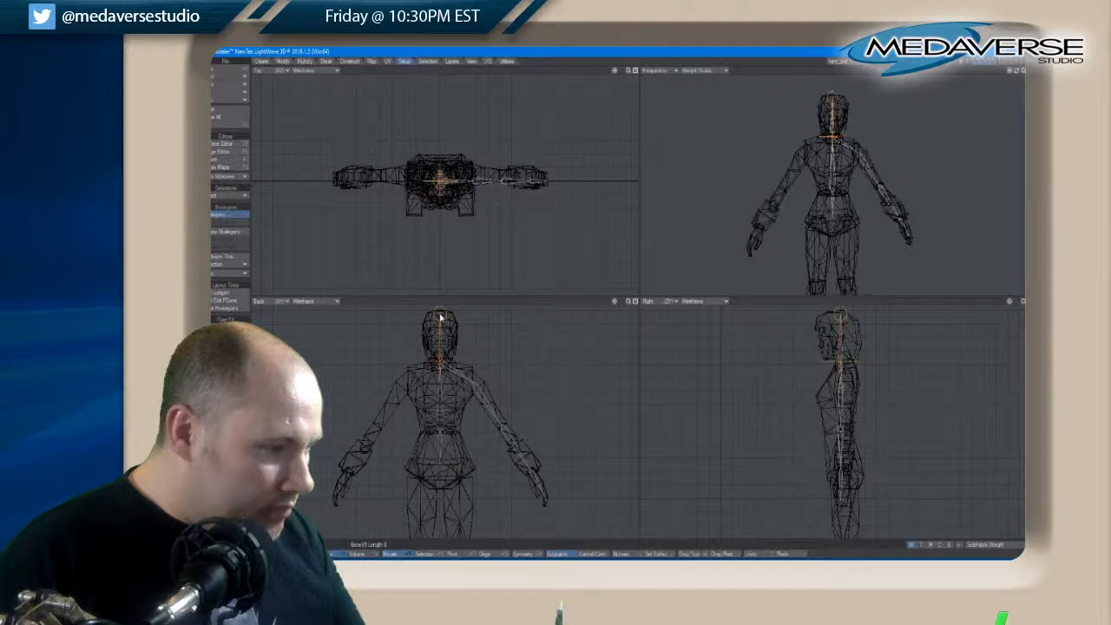
{"action": "key", "text": "space"}
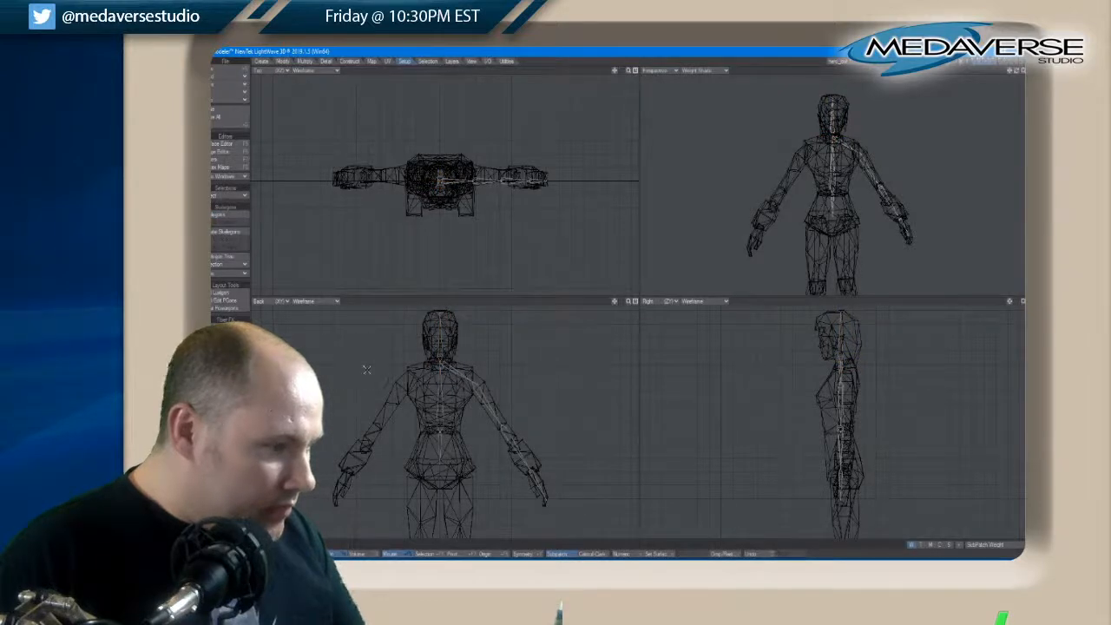
Draw skelegons in the enlarged back view from the pelvis to the left hip and from that hip to the knee
{"action": "key", "text": "a"}
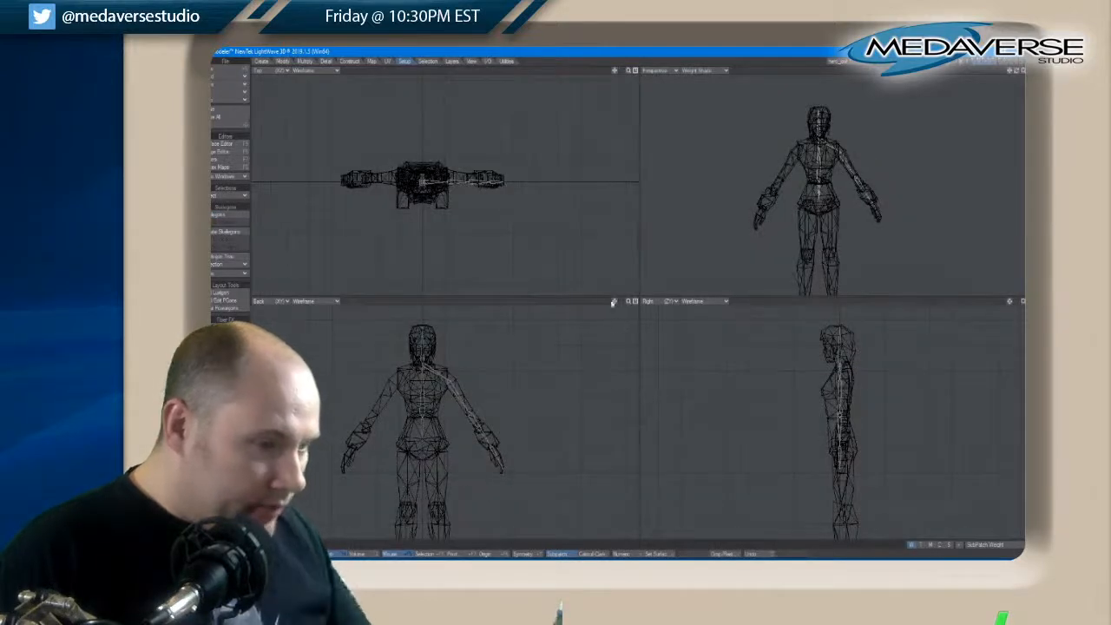
{"action": "left_click", "coordinate": [635, 301]}
{"action": "key", "text": "a"}
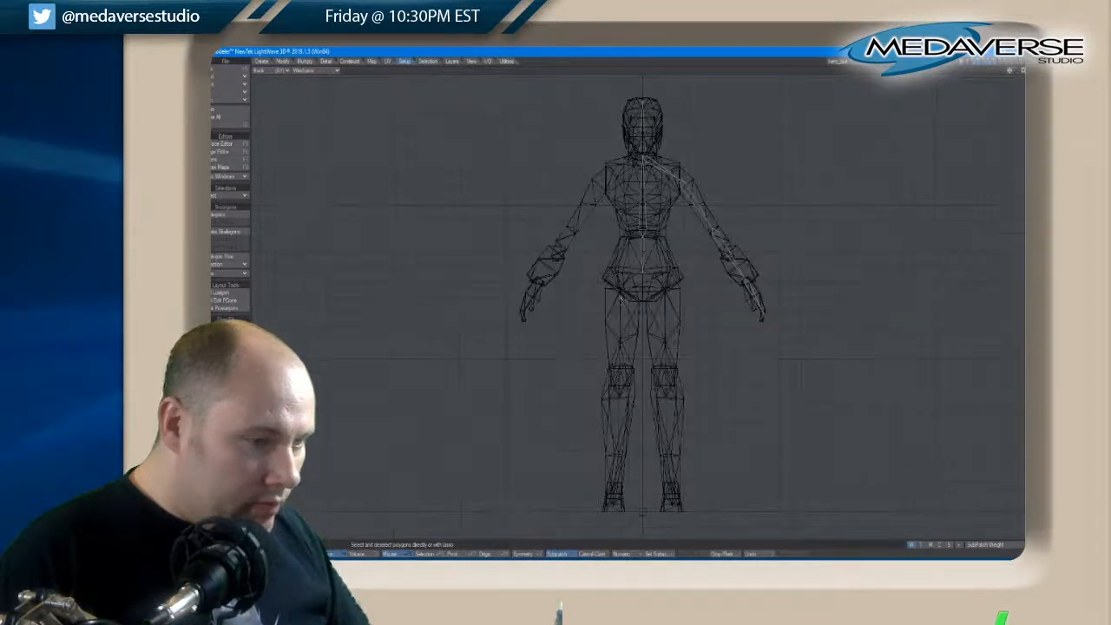
{"action": "left_click", "coordinate": [216, 216]}
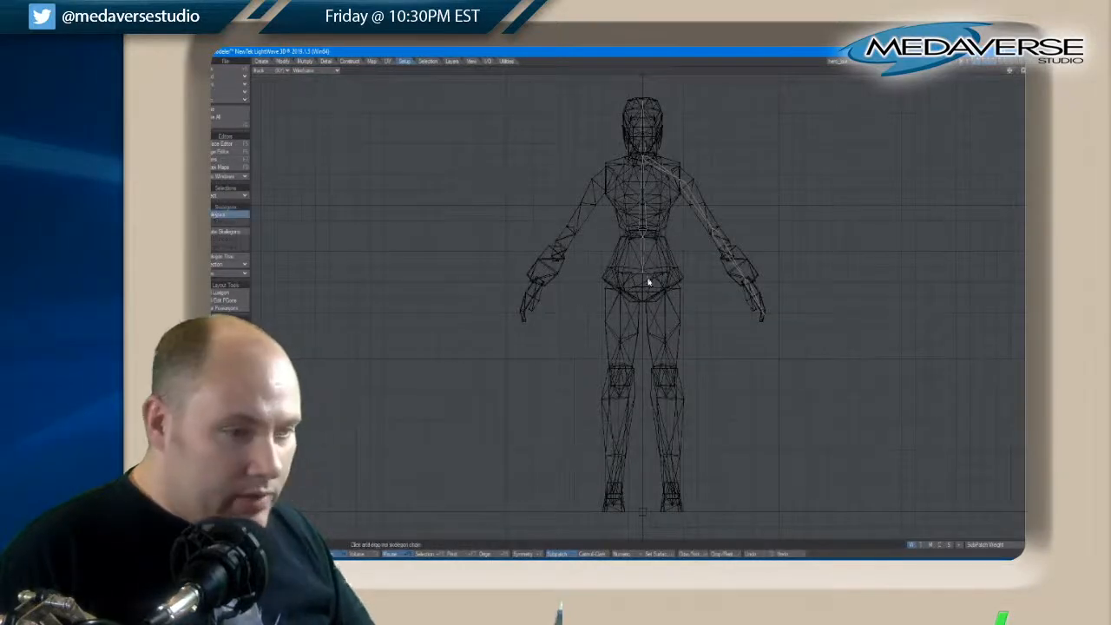
{"action": "left_click_drag", "start_coordinate": [645, 276], "coordinate": [664, 296]}
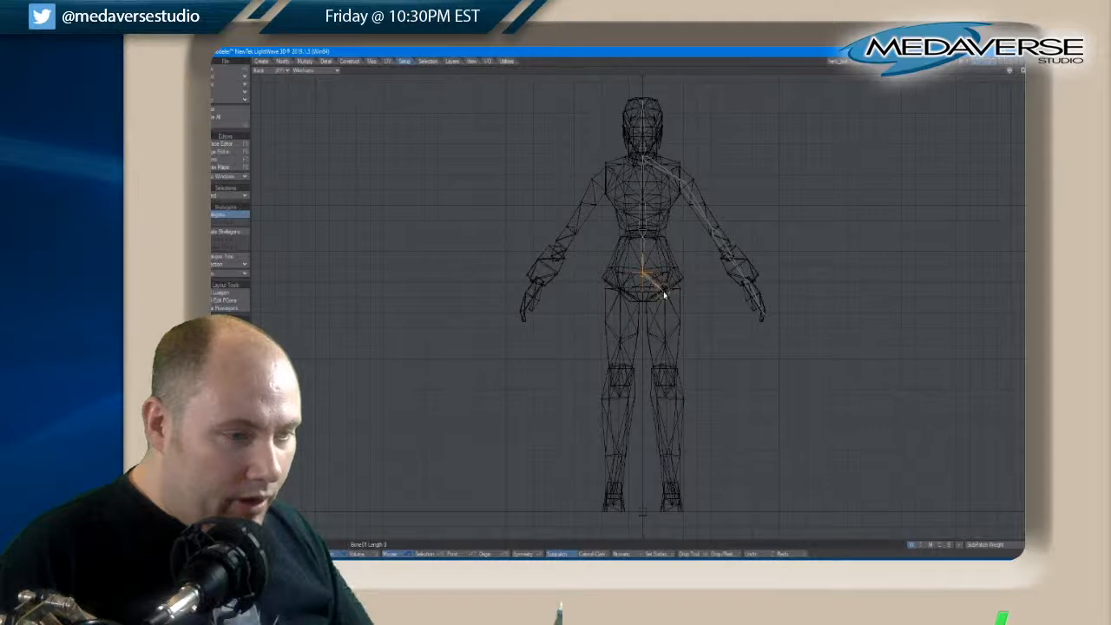
{"action": "key", "text": "space"}
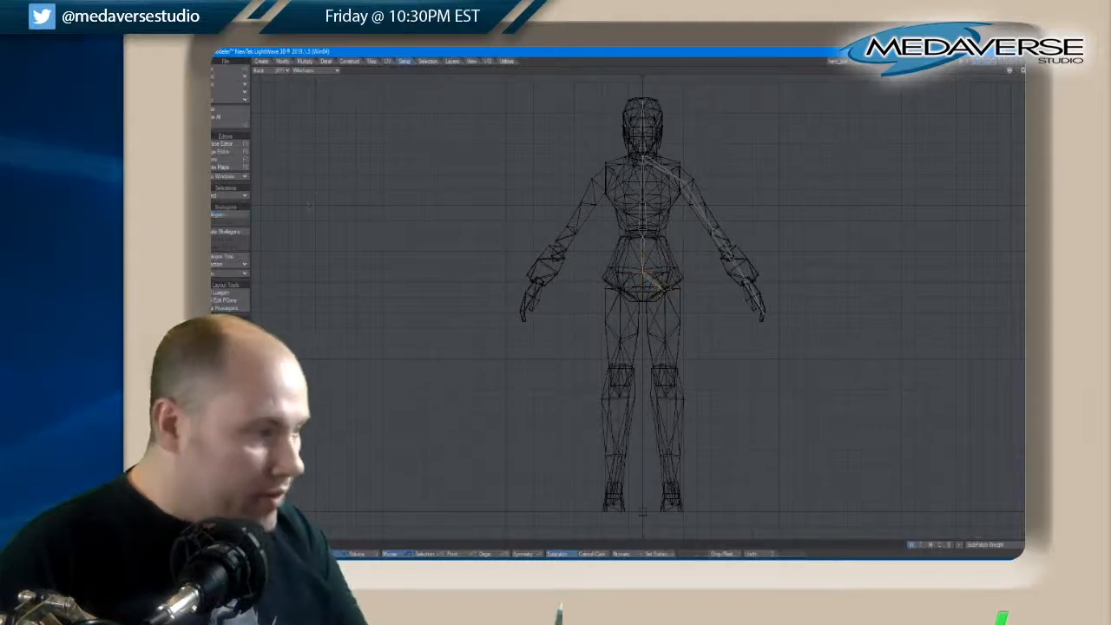
{"action": "left_click", "coordinate": [229, 215]}
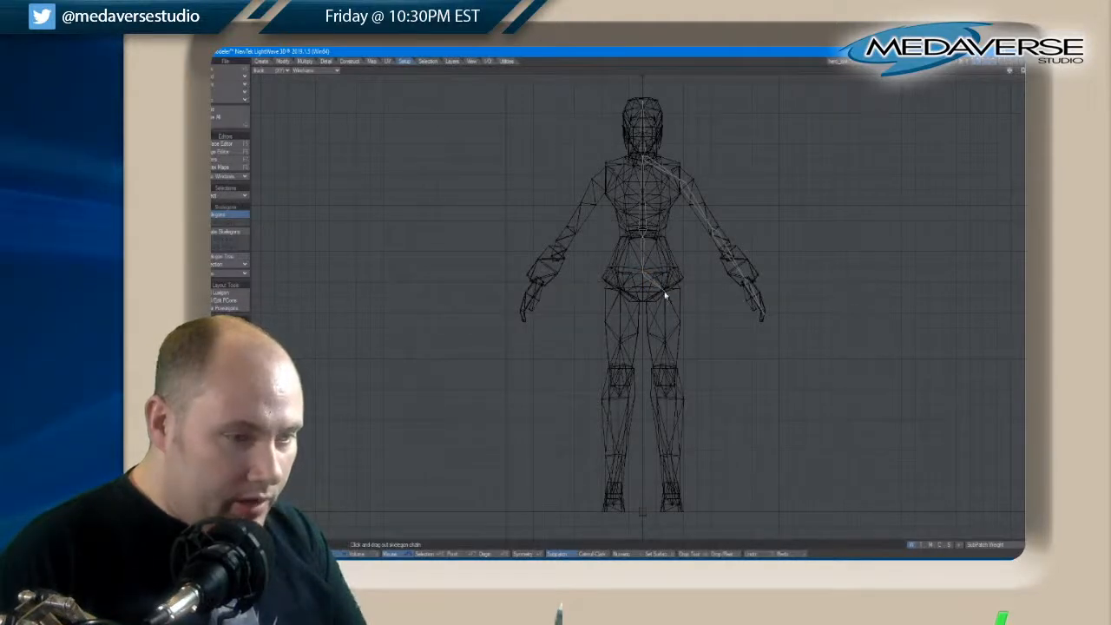
{"action": "left_click_drag", "start_coordinate": [664, 296], "coordinate": [666, 395]}
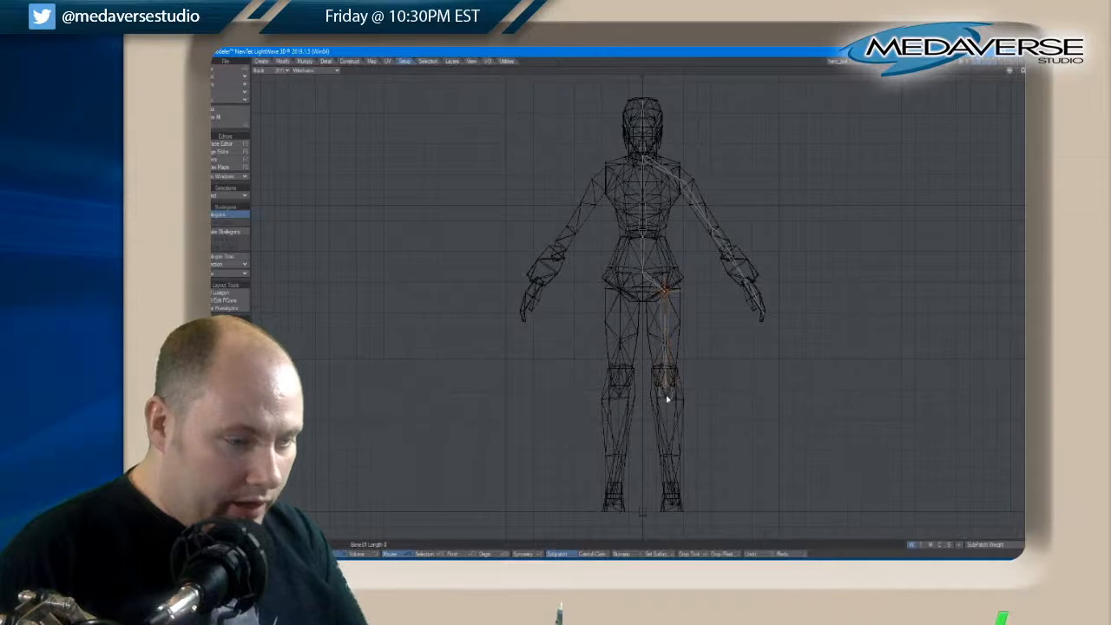
{"action": "key", "text": "space"}
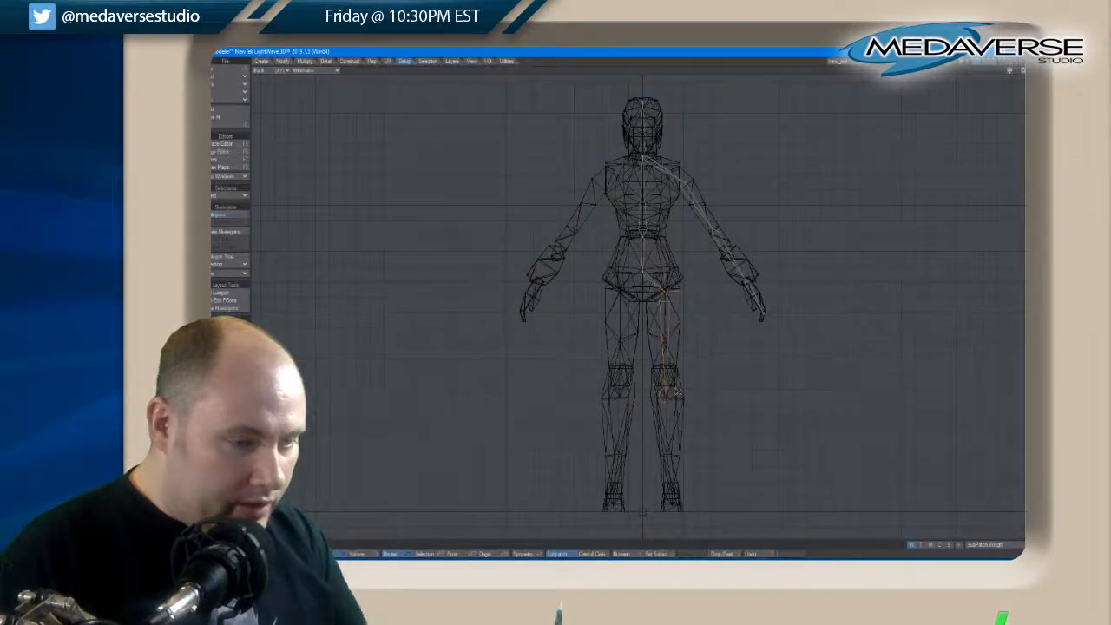
Draw a lower-leg skelegon in the back view from the left knee down to the ankle
{"action": "left_click", "coordinate": [223, 215]}
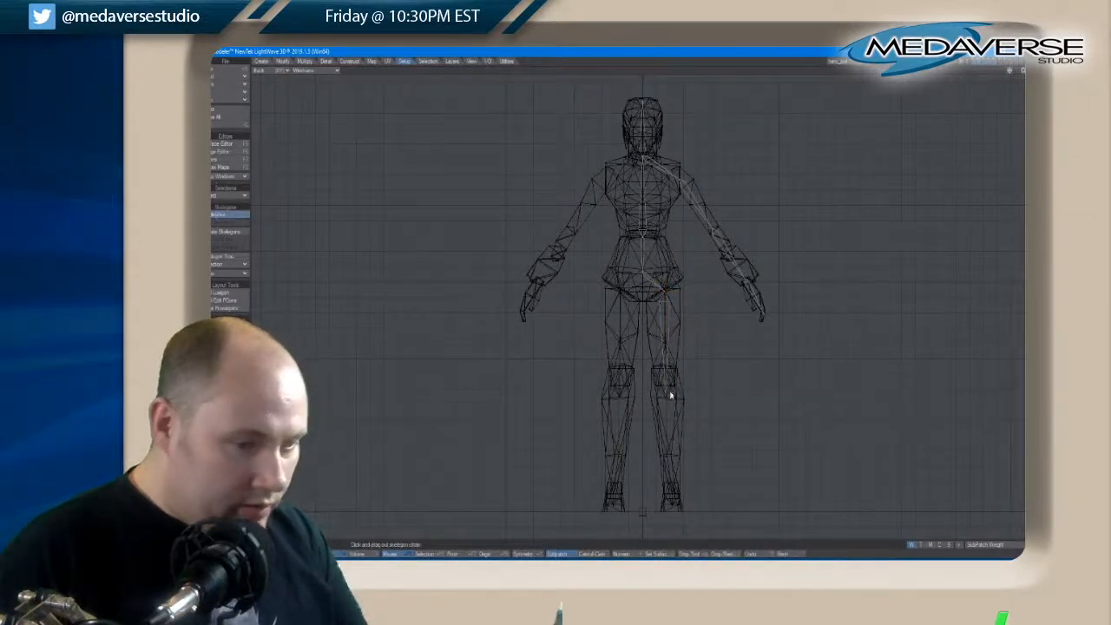
{"action": "left_click_drag", "start_coordinate": [665, 398], "coordinate": [674, 505]}
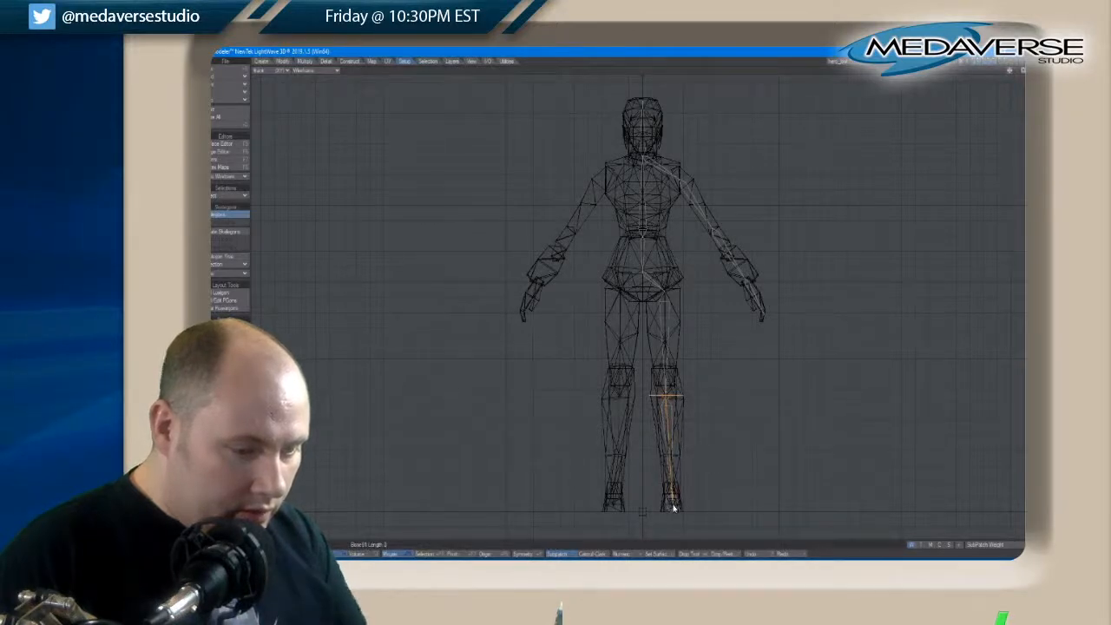
{"action": "key", "text": "space"}
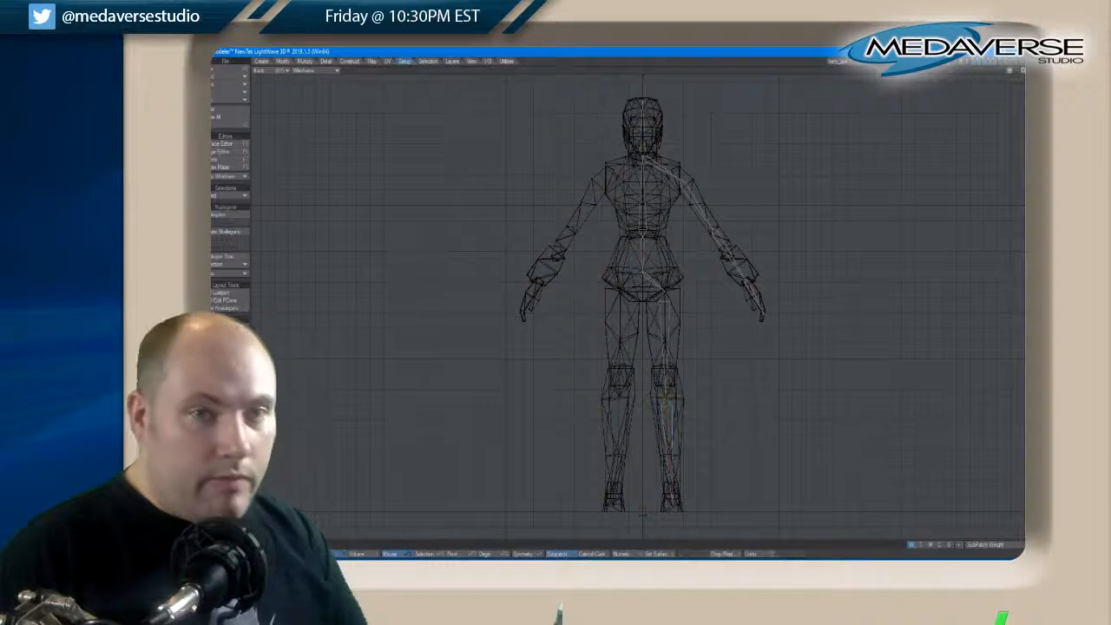
Draw a foot skelegon in the enlarged side view from the ankle forward to the toes
{"action": "key", "text": "KP_0"}
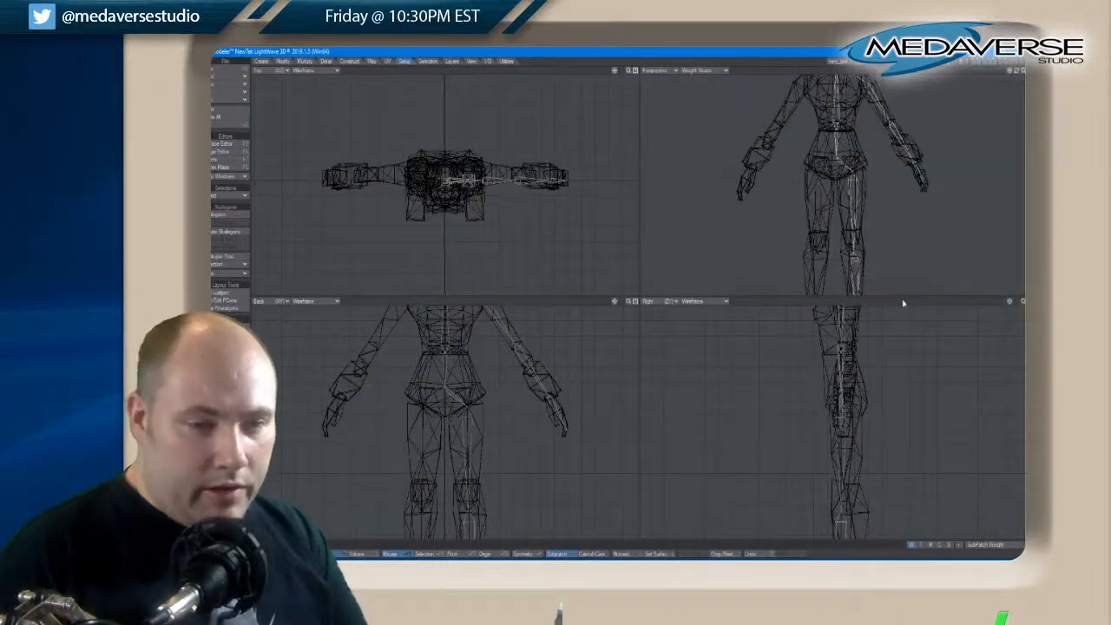
{"action": "key", "text": "KP_0"}
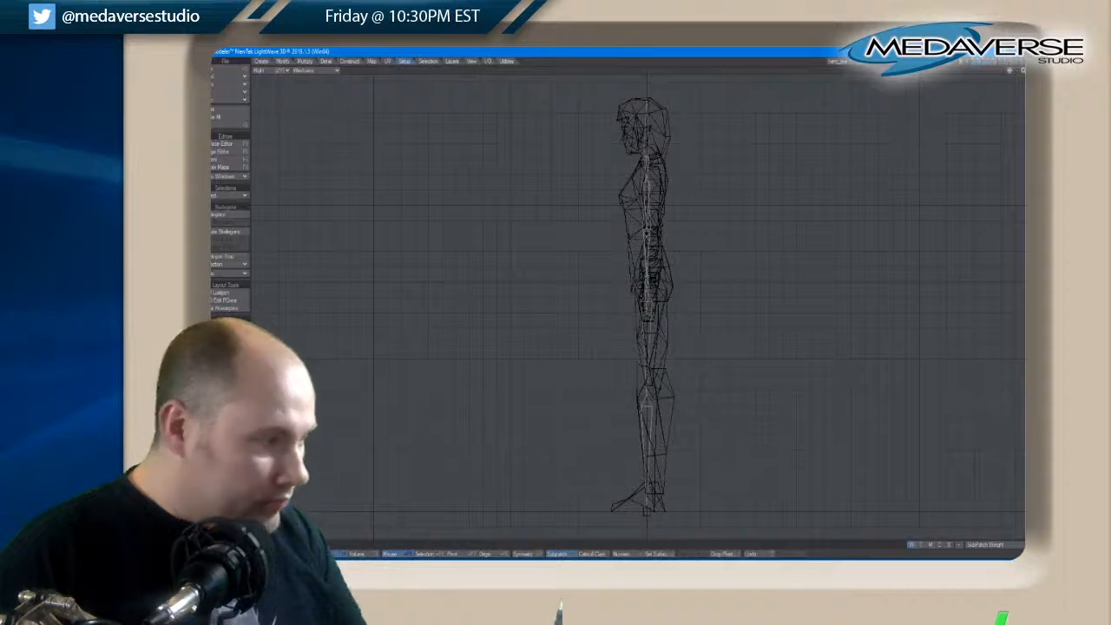
{"action": "left_click", "coordinate": [230, 214]}
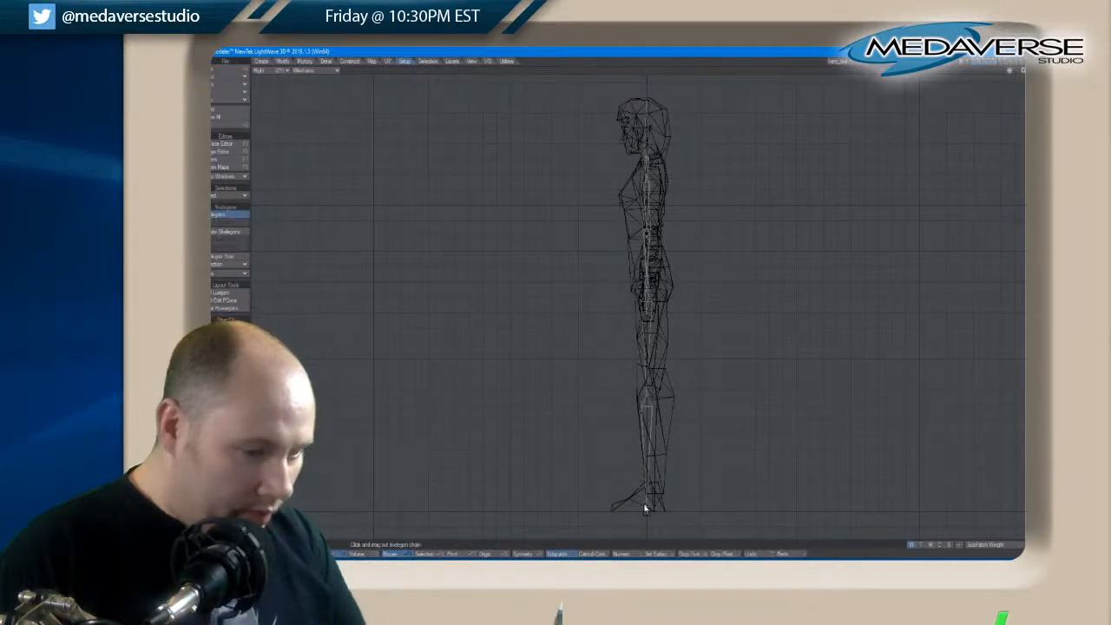
{"action": "left_click_drag", "start_coordinate": [646, 506], "coordinate": [628, 509]}
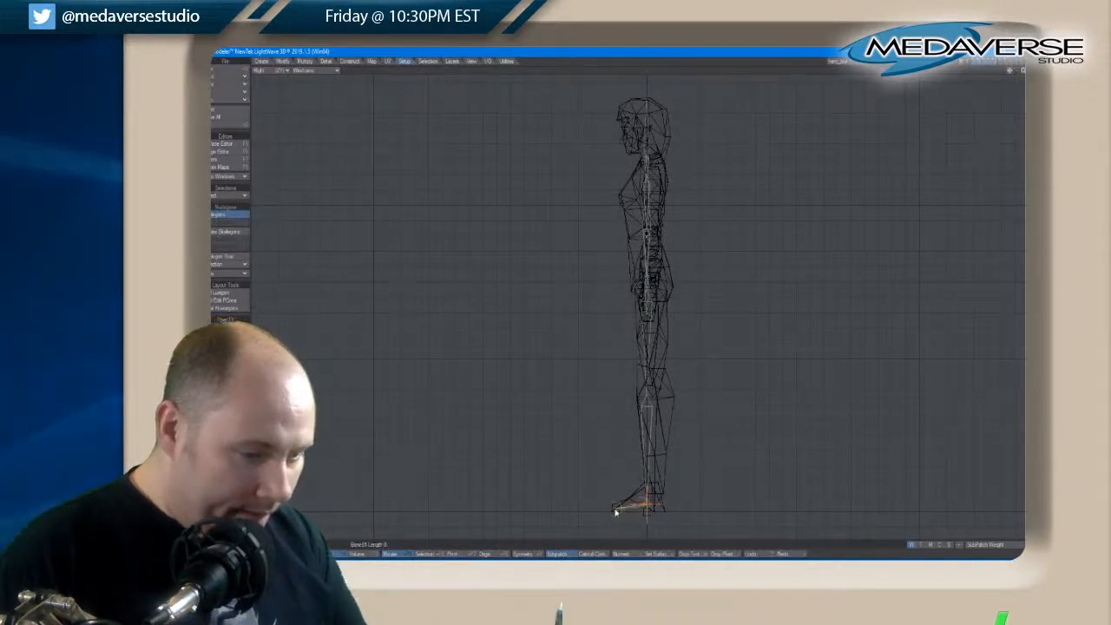
{"action": "key", "text": "space"}
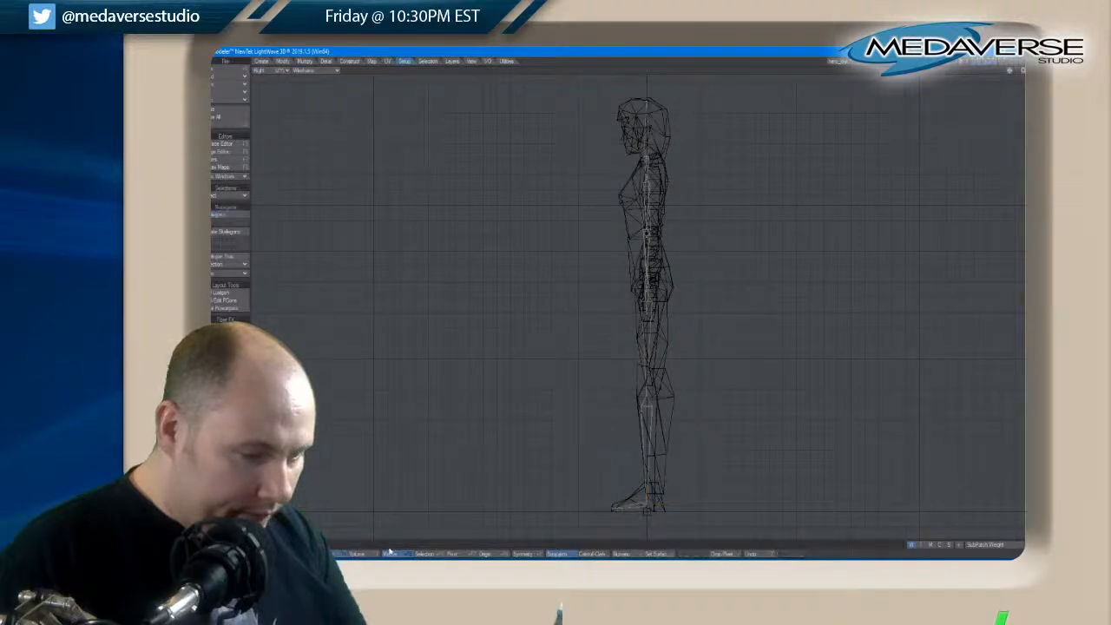
Move the skelegon points at the ankle, head top and neck base in the side view to fit the character's body
{"action": "left_click", "coordinate": [266, 553]}
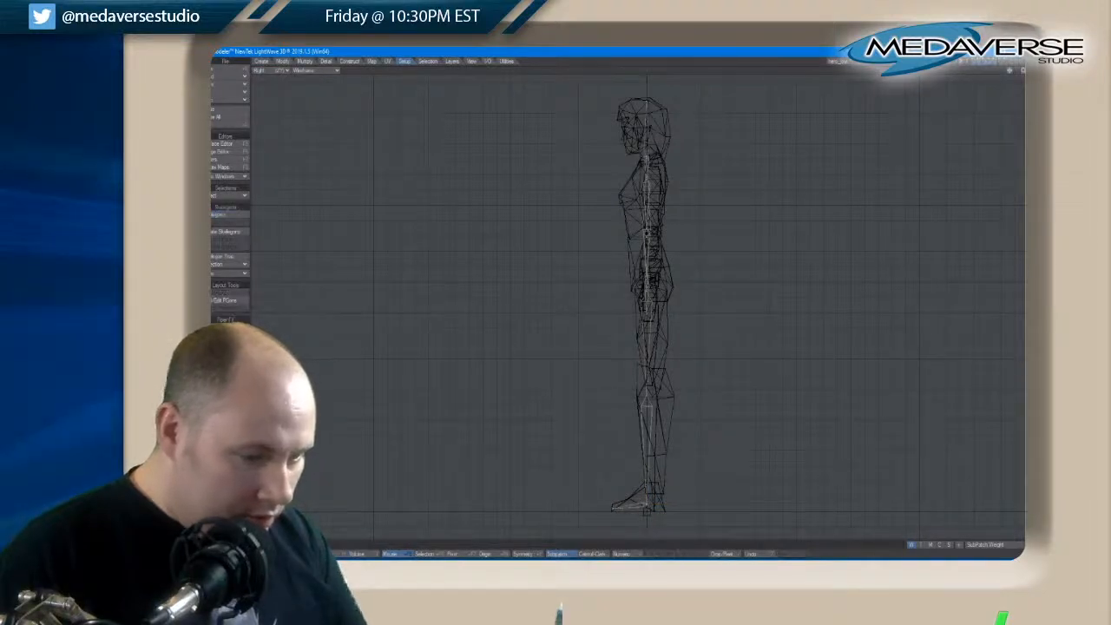
{"action": "left_click_drag", "start_coordinate": [644, 506], "coordinate": [647, 508]}
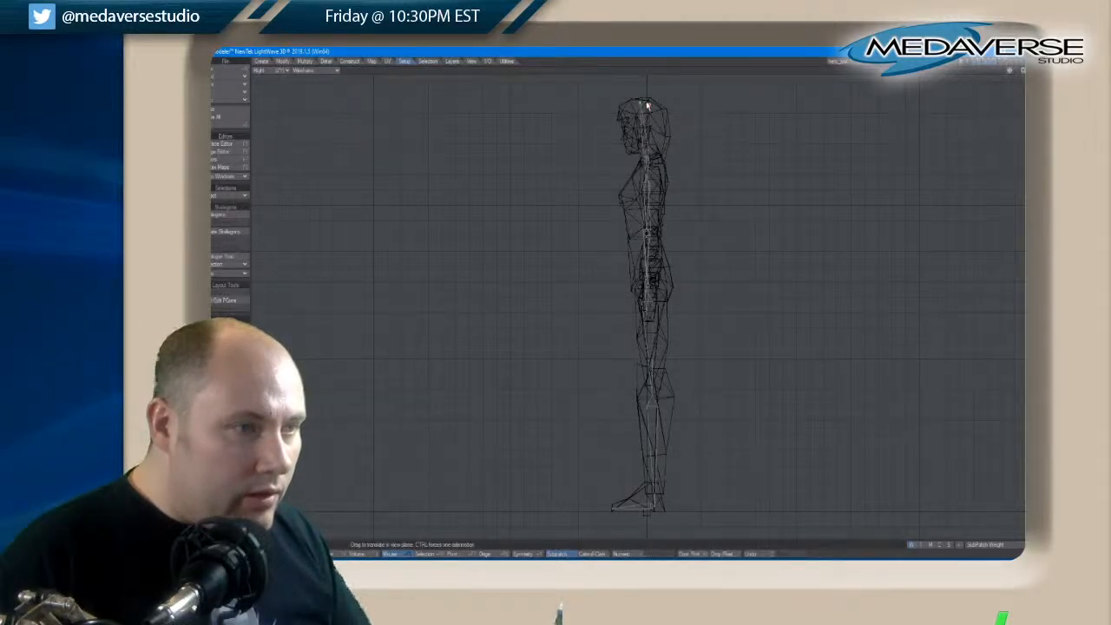
{"action": "key", "text": "space"}
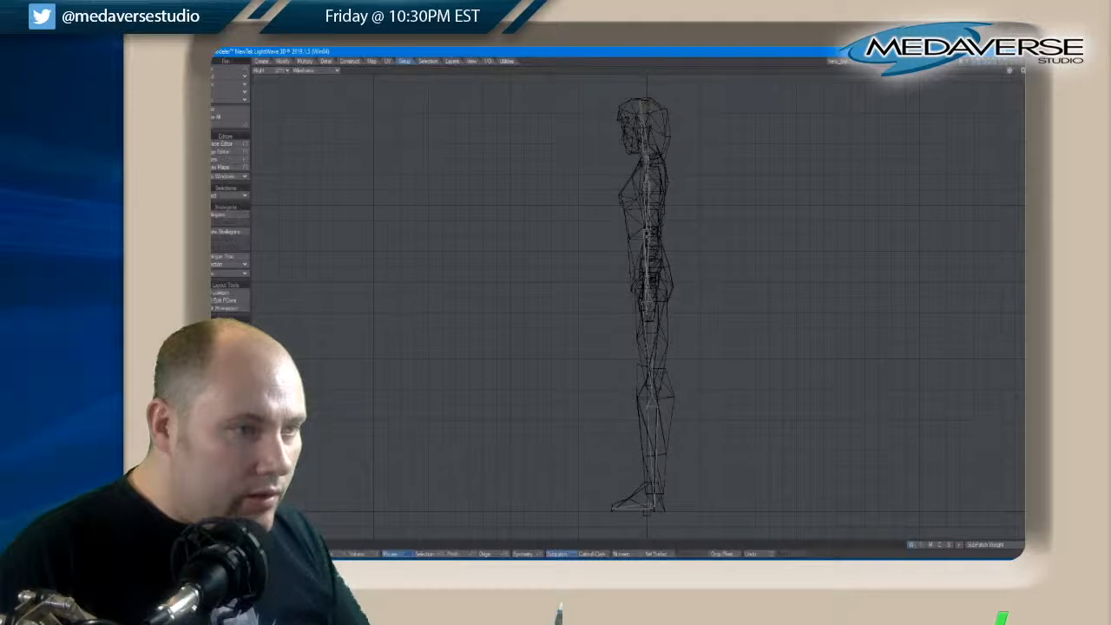
{"action": "key", "text": "t"}
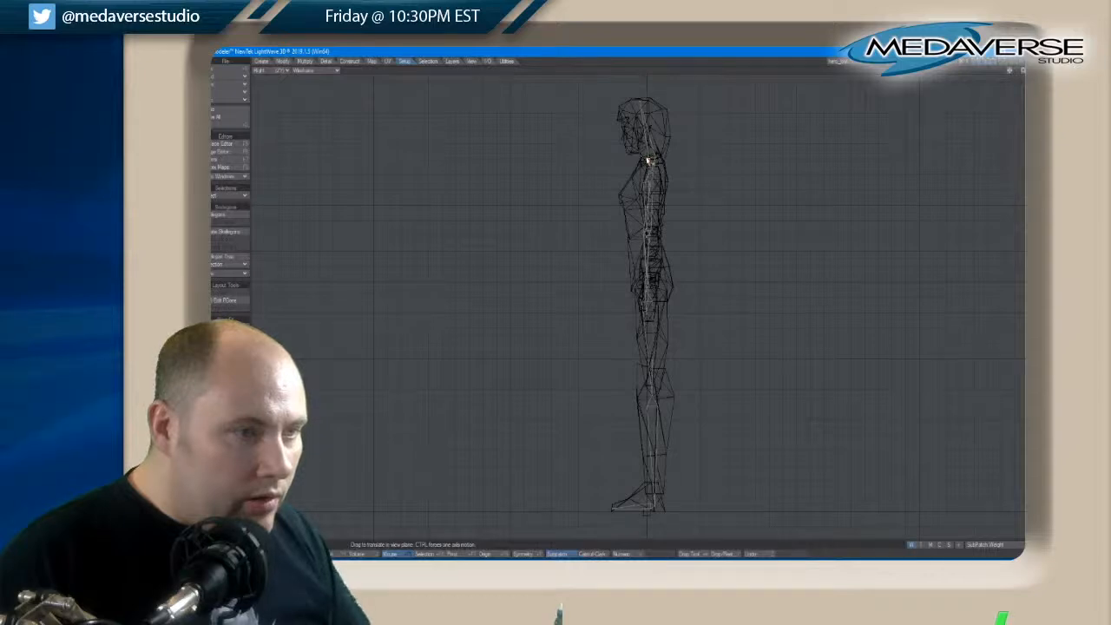
{"action": "key", "text": "space"}
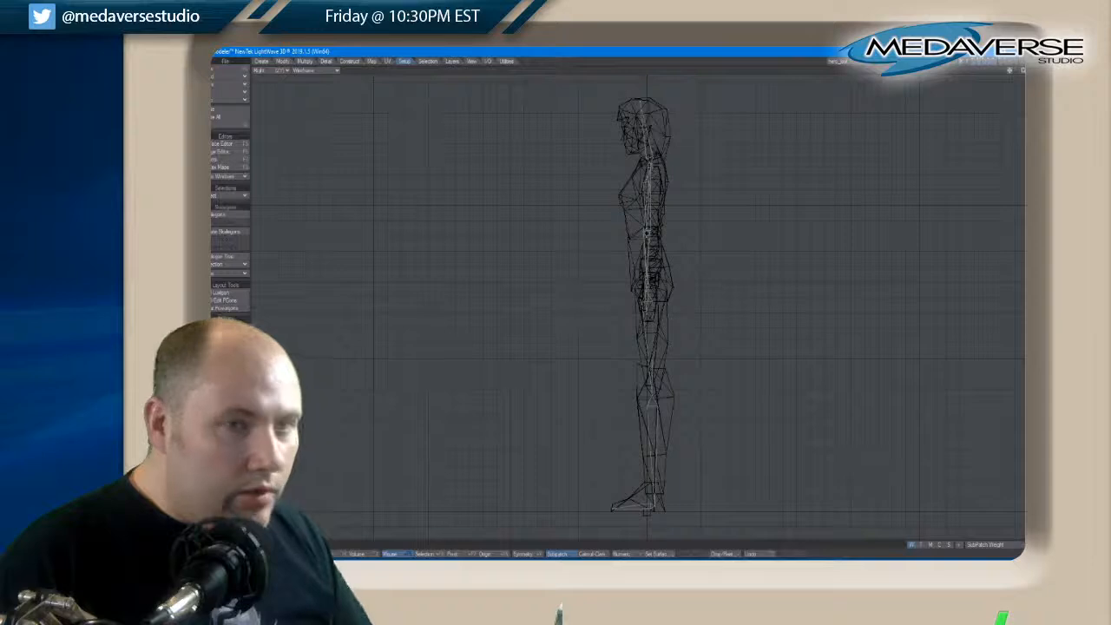
Adjust the spine skelegon points at the waist and pelvis in the side view to follow the torso
{"action": "key", "text": "0"}
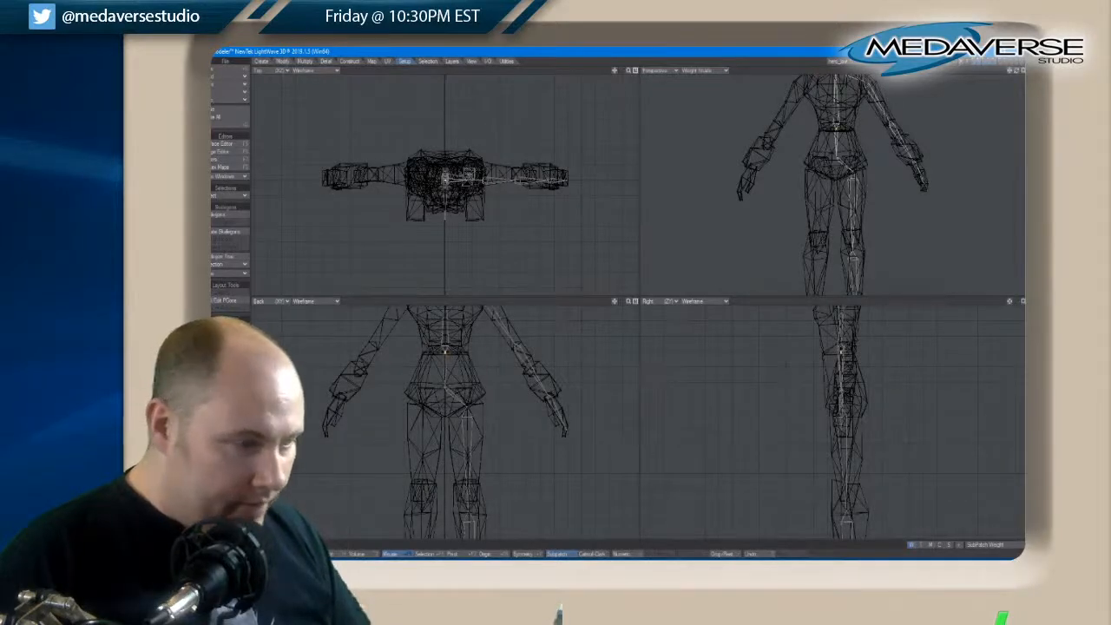
{"action": "key", "text": "t"}
{"action": "key", "text": "space"}
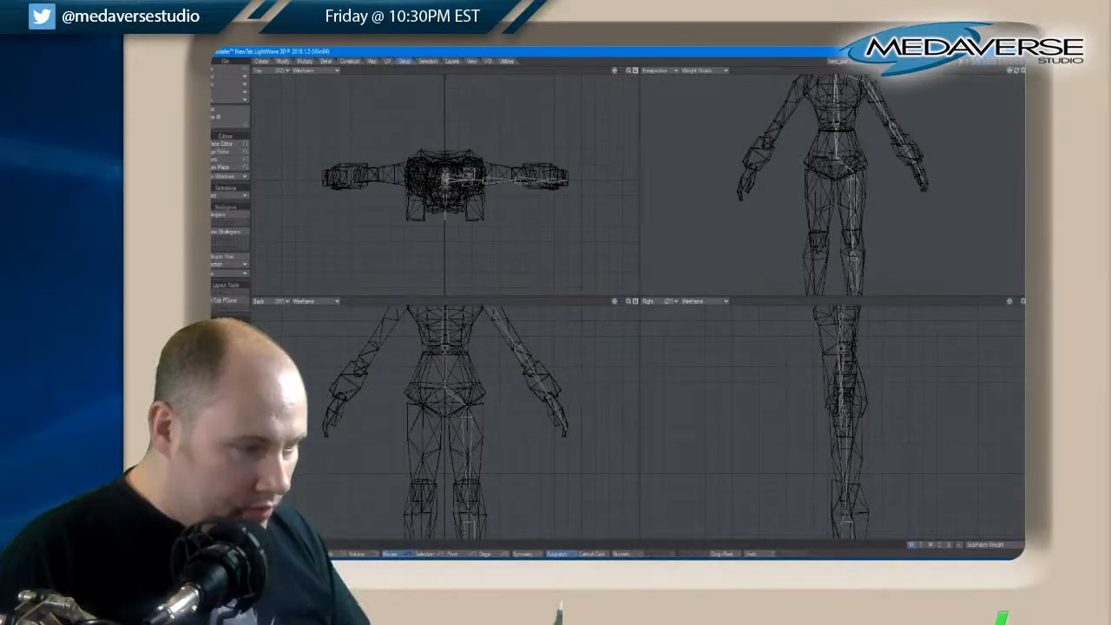
{"action": "key", "text": "t"}
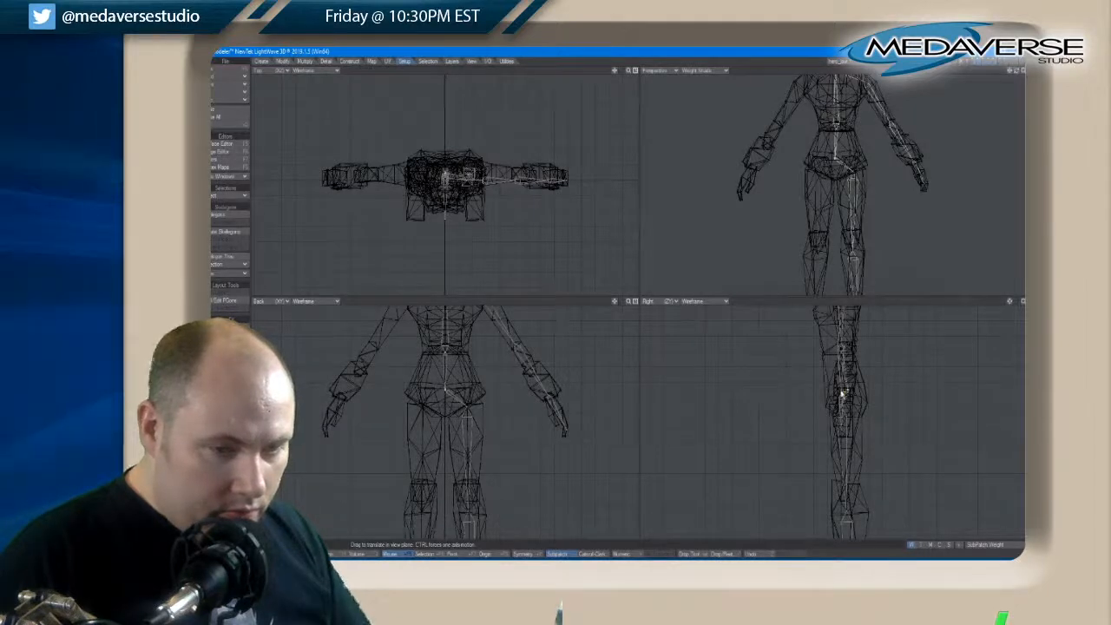
{"action": "key", "text": "space"}
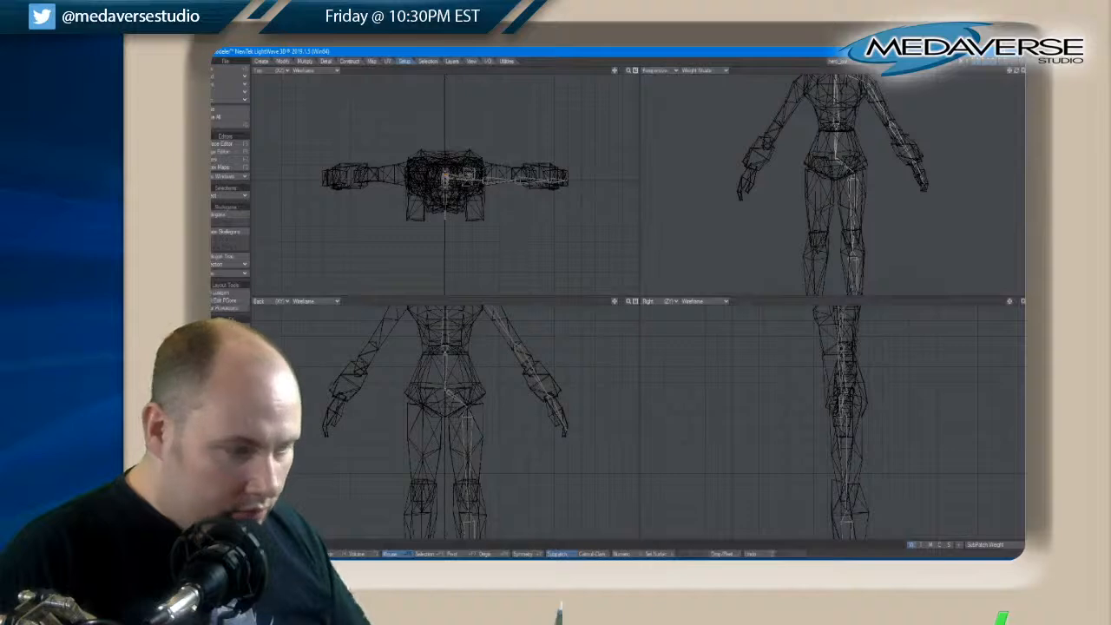
Shift the left hip skelegon point slightly in the side view to align it with the thigh
{"action": "key", "text": "space"}
{"action": "key", "text": "t"}
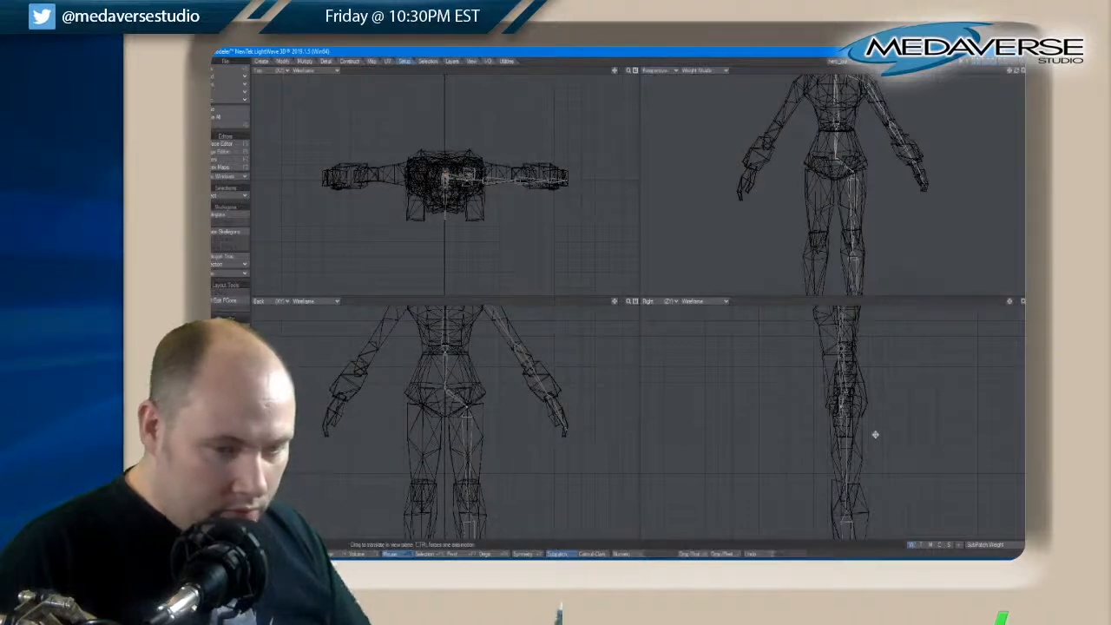
{"action": "left_click_drag", "start_coordinate": [844, 408], "coordinate": [846, 415]}
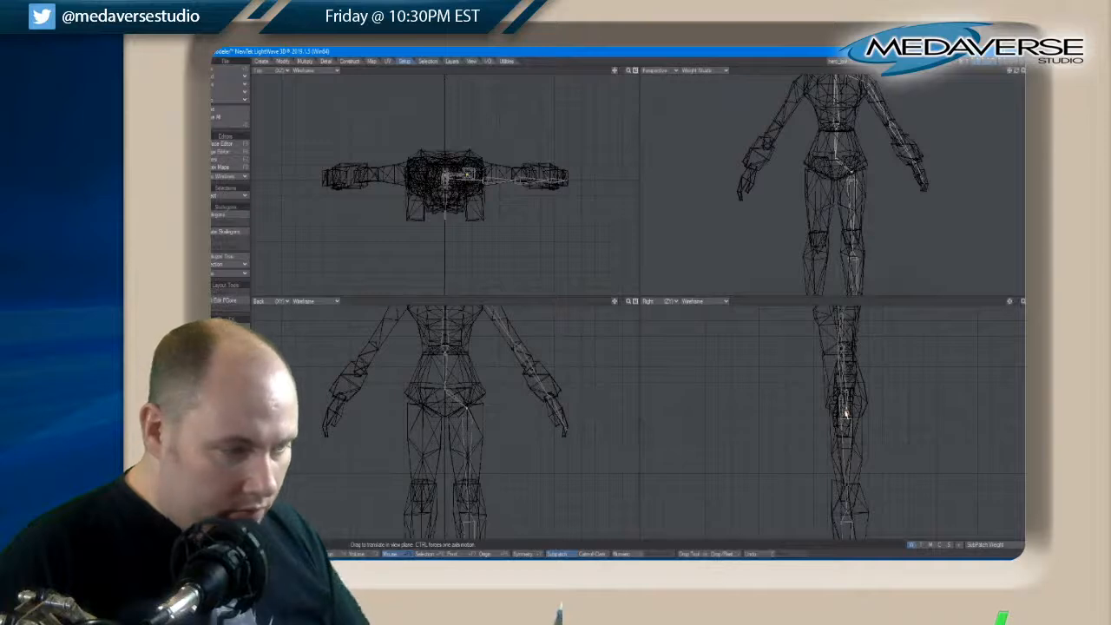
{"action": "key", "text": "space"}
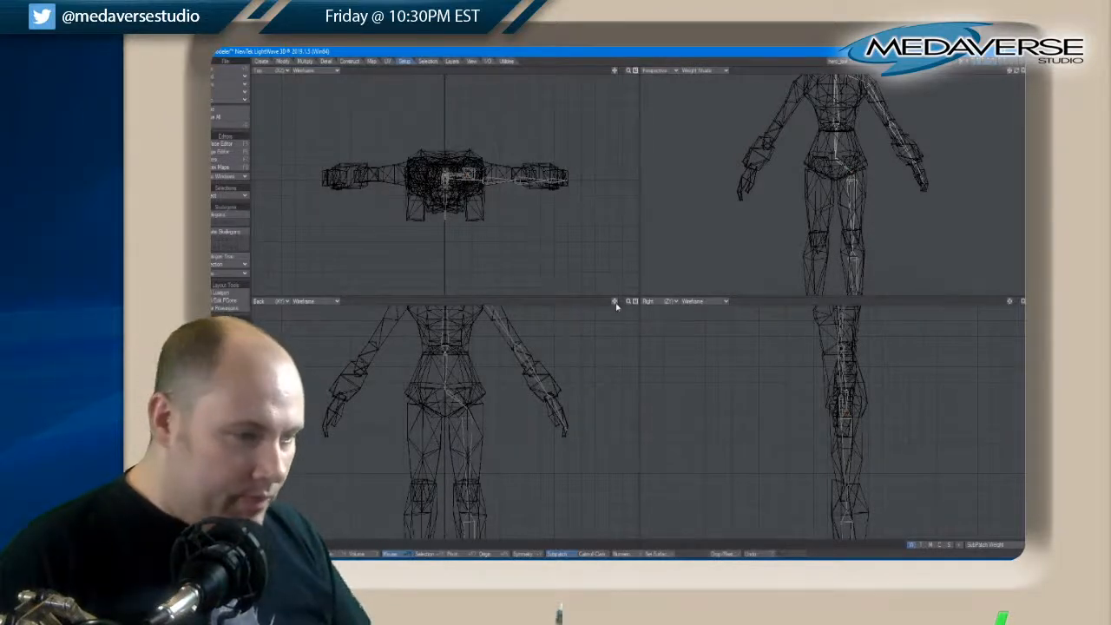
{"action": "left_click_drag", "start_coordinate": [615, 302], "coordinate": [616, 304]}
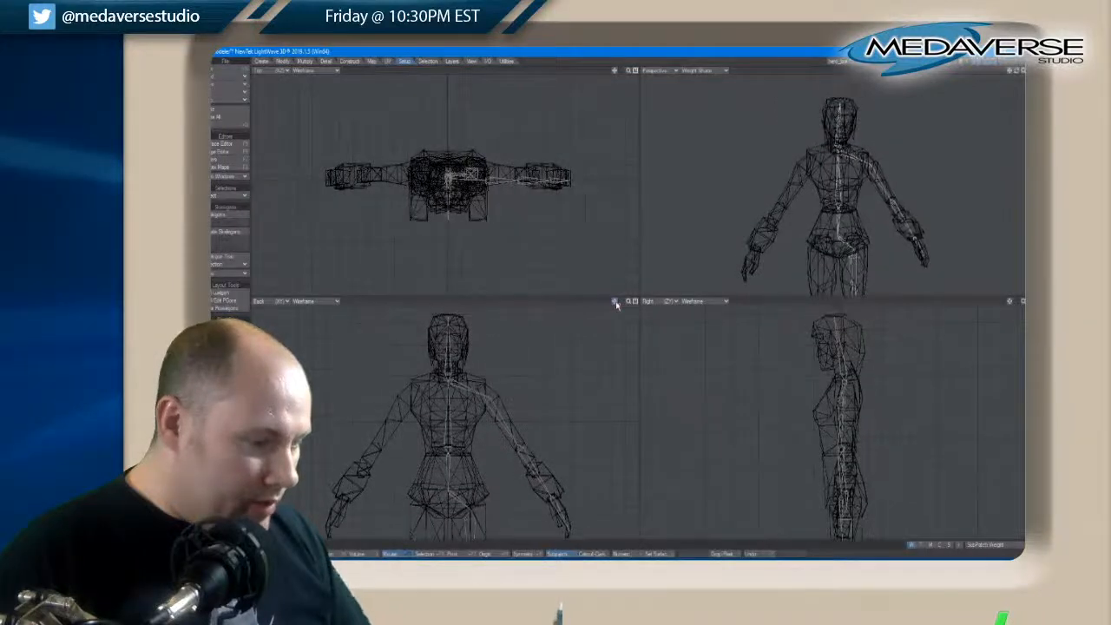
{"action": "key", "text": "t"}
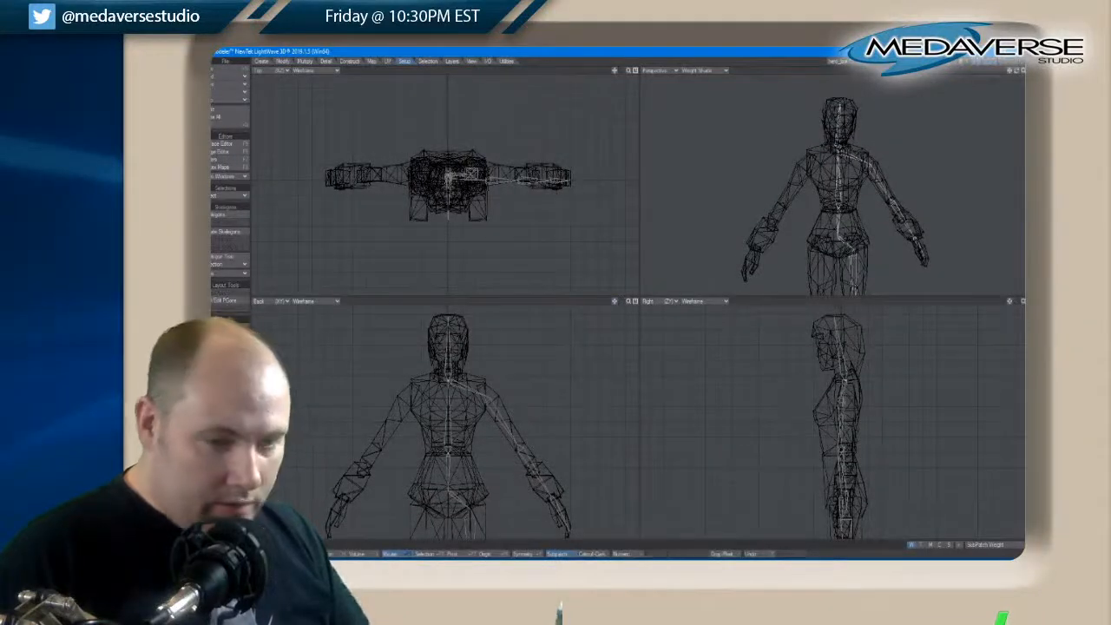
{"action": "key", "text": "space"}
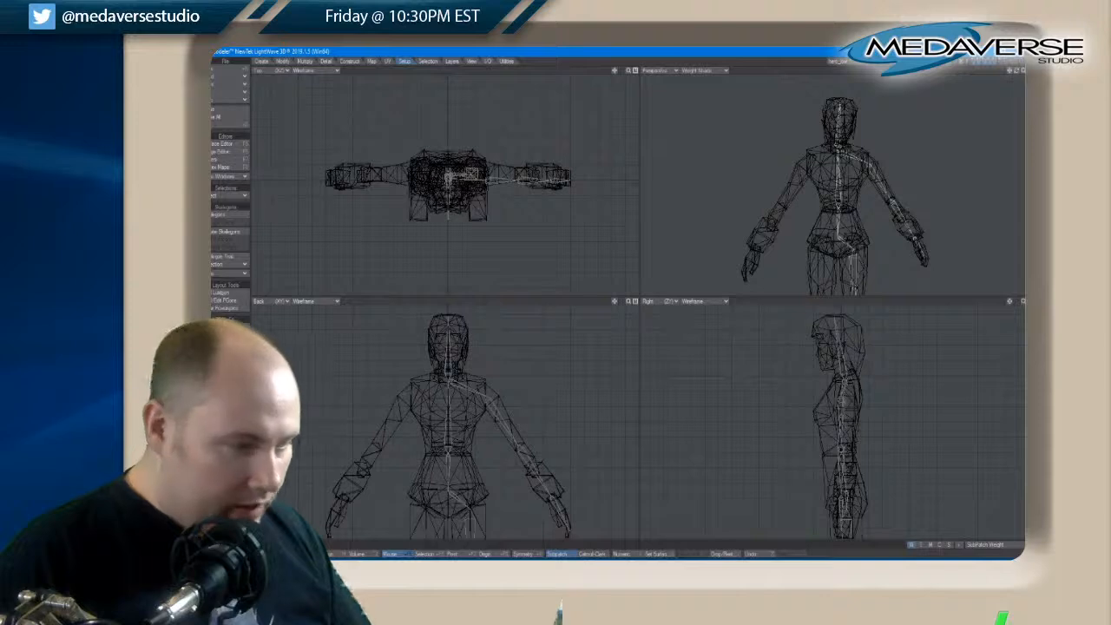
{"action": "key", "text": "space"}
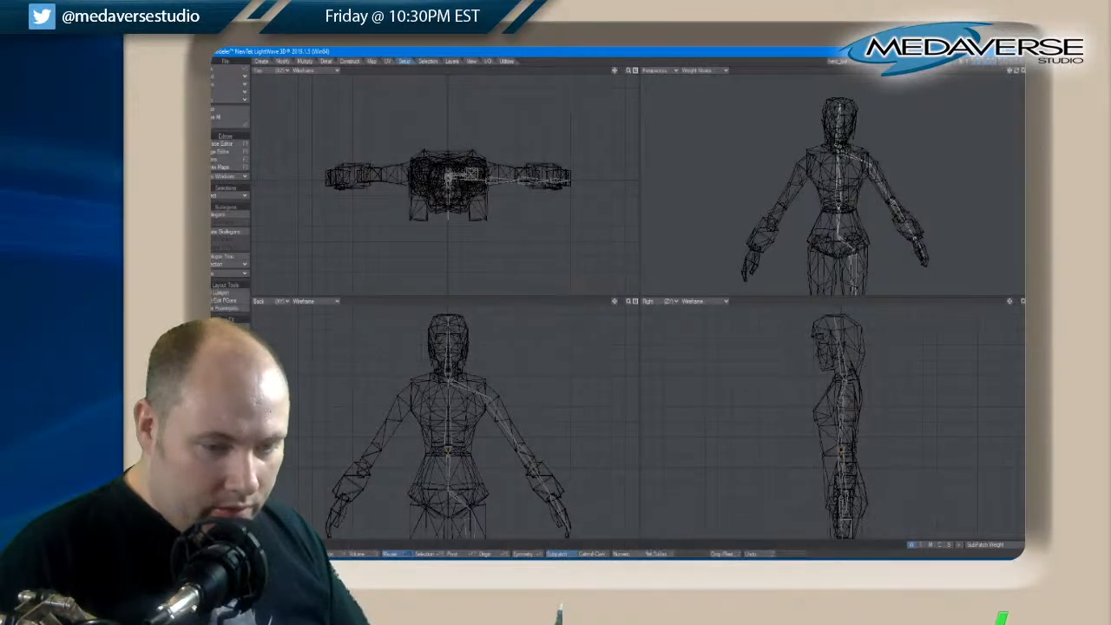
{"action": "key", "text": "space"}
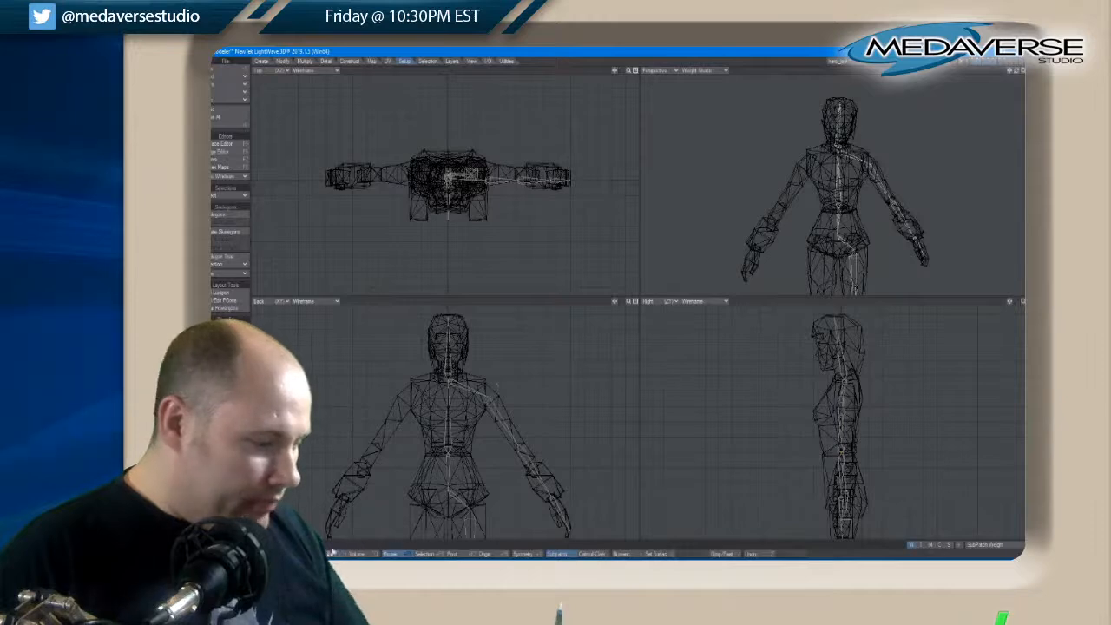
{"action": "mouse_move", "coordinate": [456, 382]}
{"action": "left_mouse_down"}
{"action": "mouse_move", "coordinate": [517, 444]}
{"action": "mouse_move", "coordinate": [570, 527]}
{"action": "left_mouse_up"}
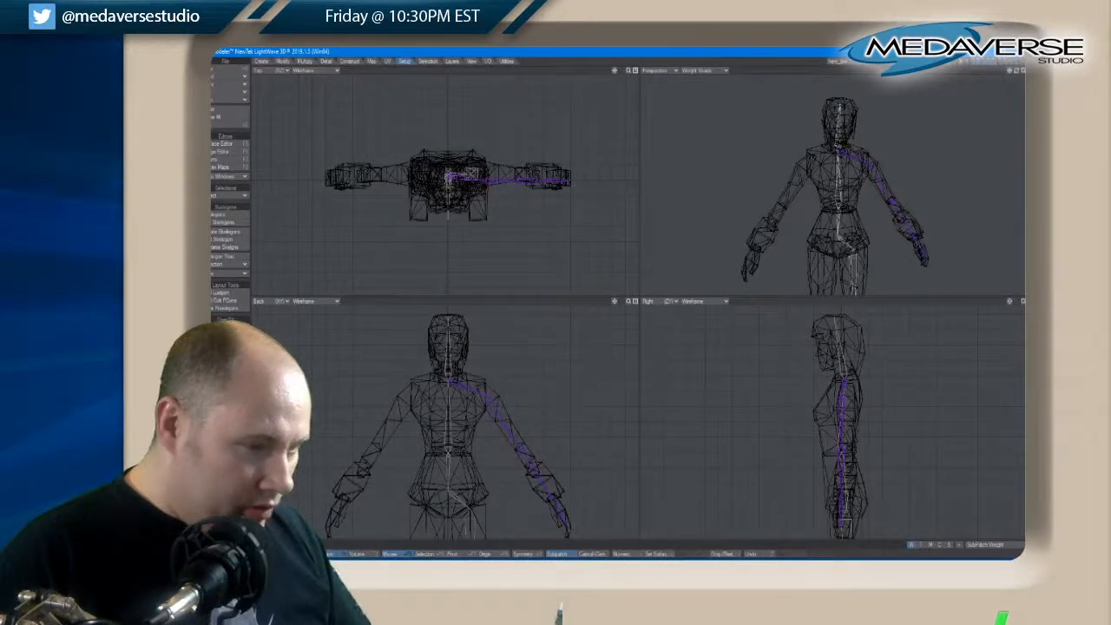
{"action": "left_click_drag", "start_coordinate": [614, 302], "coordinate": [615, 304]}
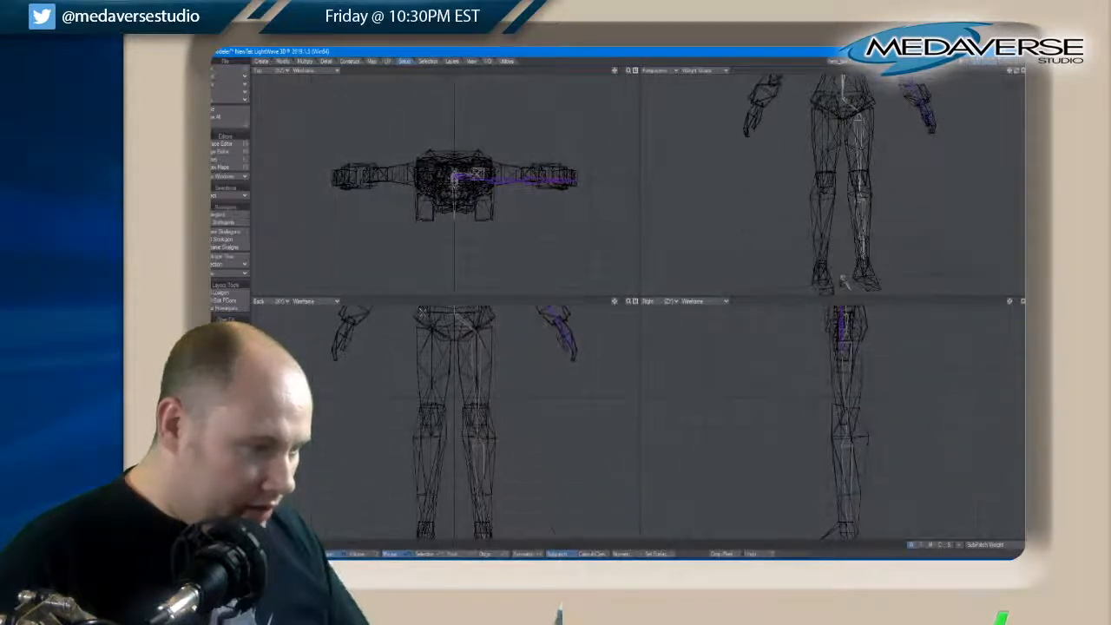
{"action": "mouse_move", "coordinate": [469, 326]}
{"action": "left_mouse_down"}
{"action": "mouse_move", "coordinate": [481, 401]}
{"action": "mouse_move", "coordinate": [476, 493]}
{"action": "left_mouse_up"}
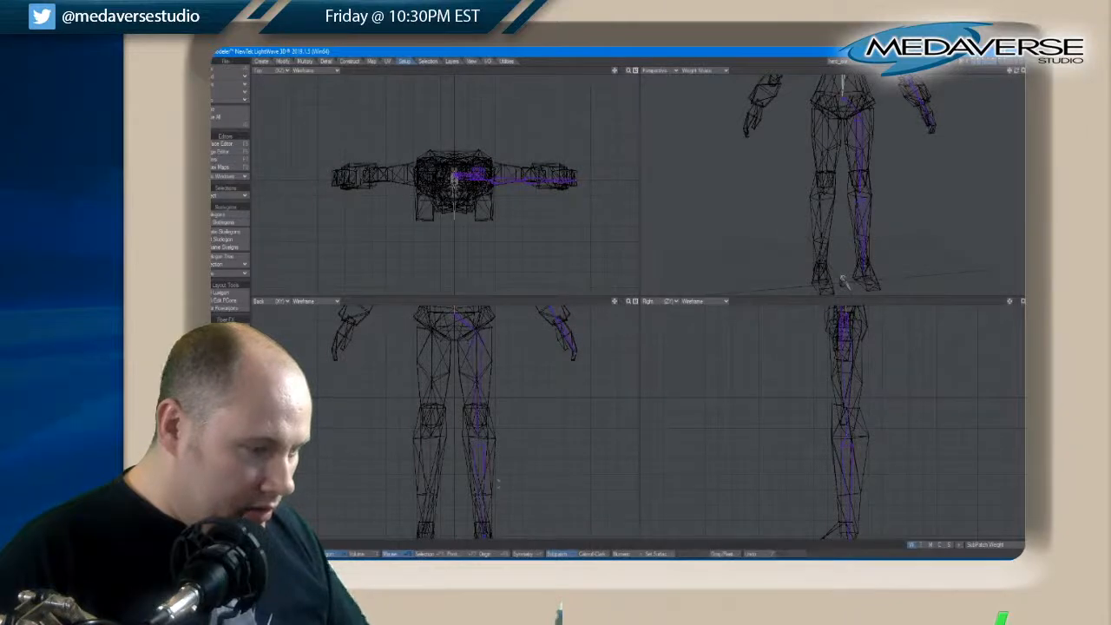
{"action": "left_click_drag", "start_coordinate": [614, 305], "coordinate": [614, 303]}
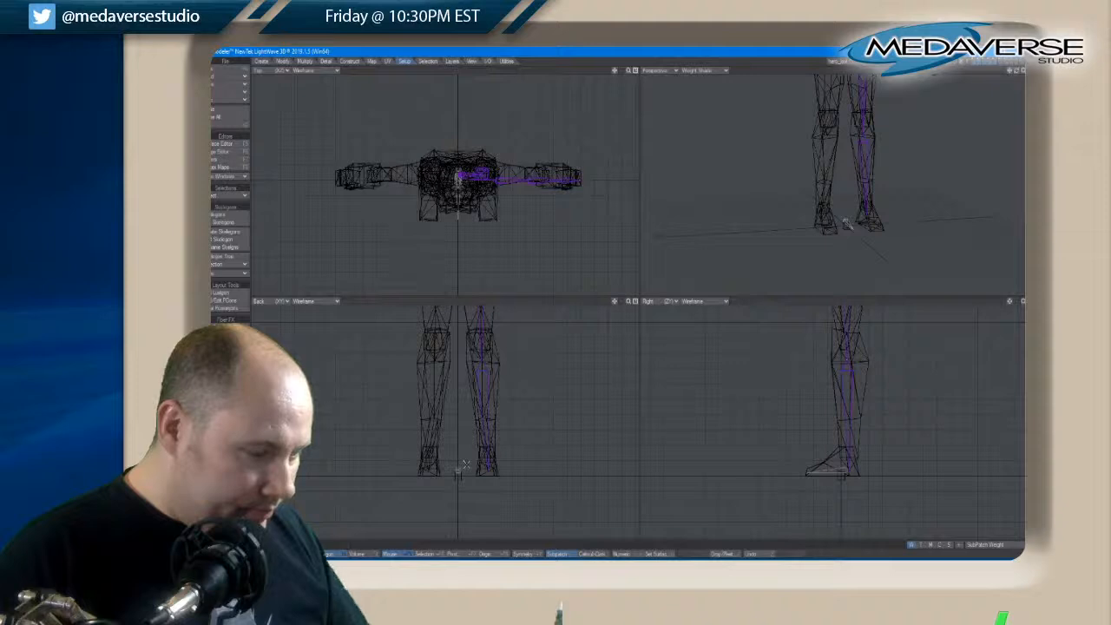
{"action": "key", "text": "space"}
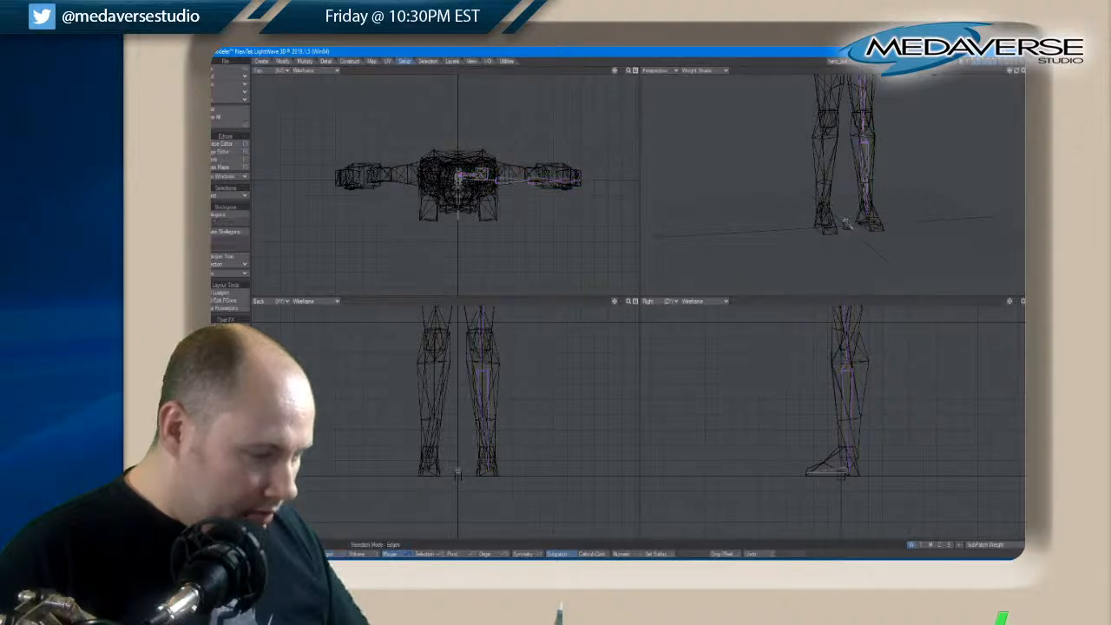
Select the foot skelegons in the back view and move them from the center line onto the character's left foot
{"action": "key", "text": "space"}
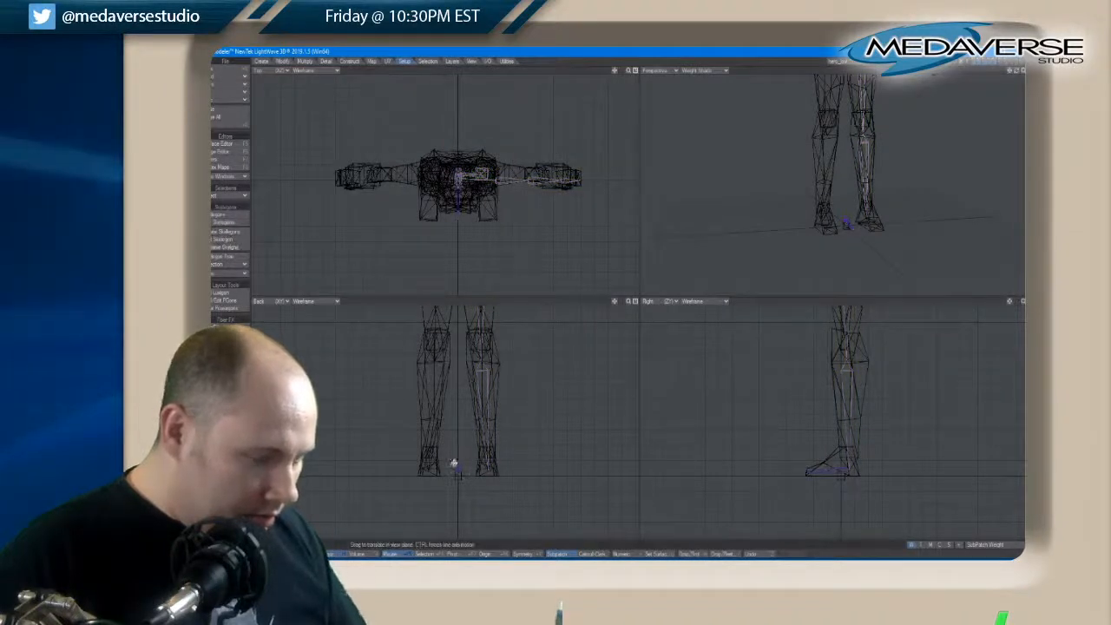
{"action": "left_click_drag", "start_coordinate": [461, 469], "coordinate": [491, 472]}
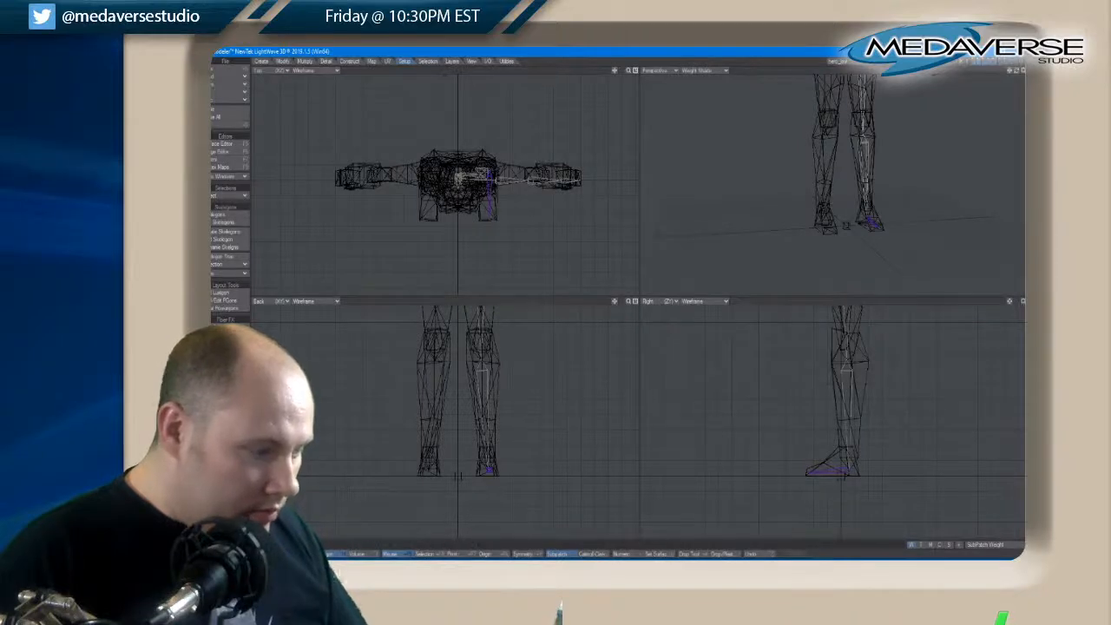
{"action": "key", "text": "ctrl+t"}
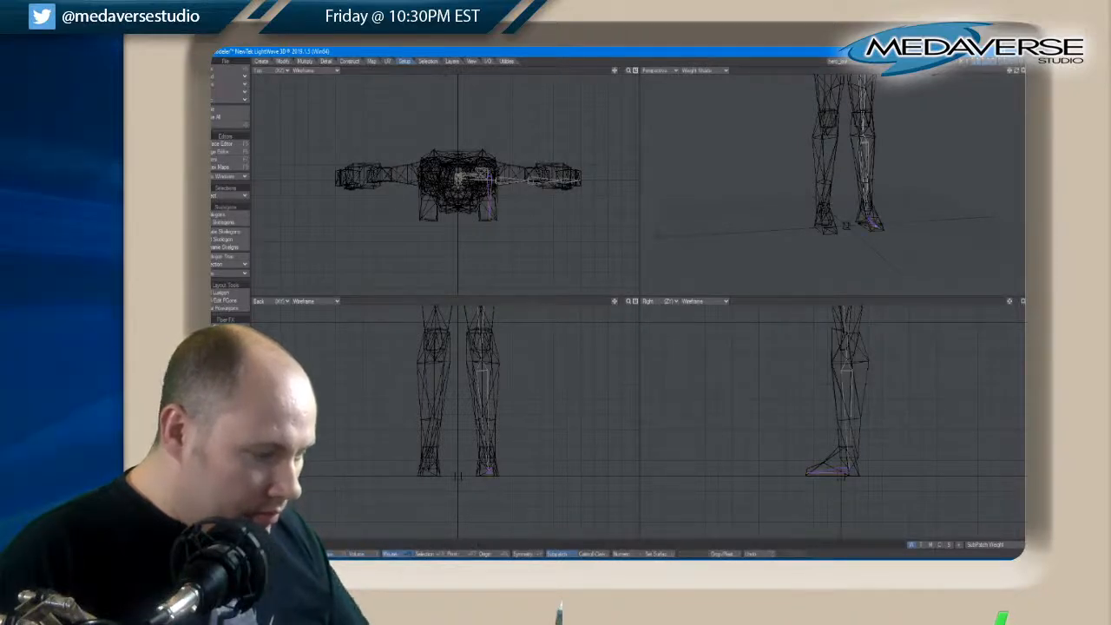
{"action": "key", "text": "space"}
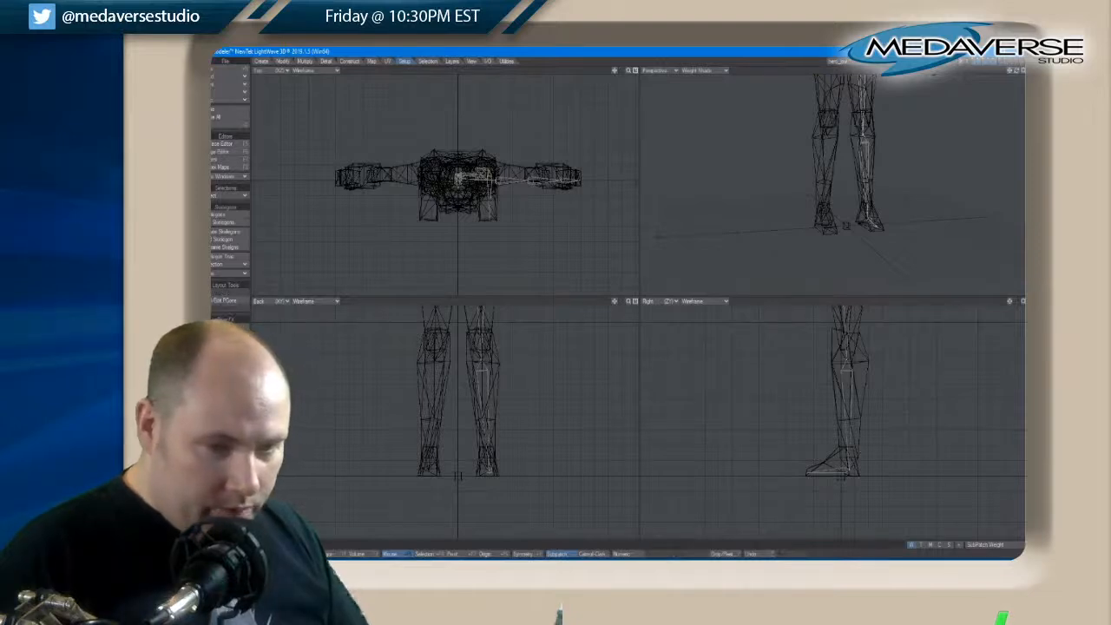
{"action": "key", "text": "space"}
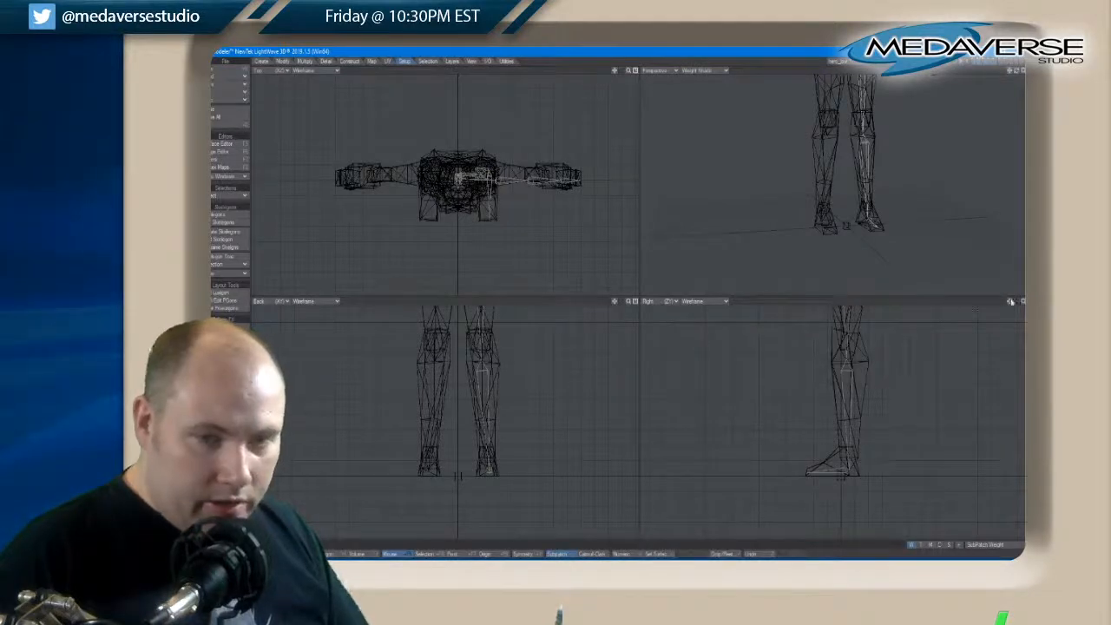
Mirror the left foot, leg and arm skelegons across the character's vertical center line in the back view
{"action": "left_click_drag", "start_coordinate": [1010, 302], "coordinate": [989, 446]}
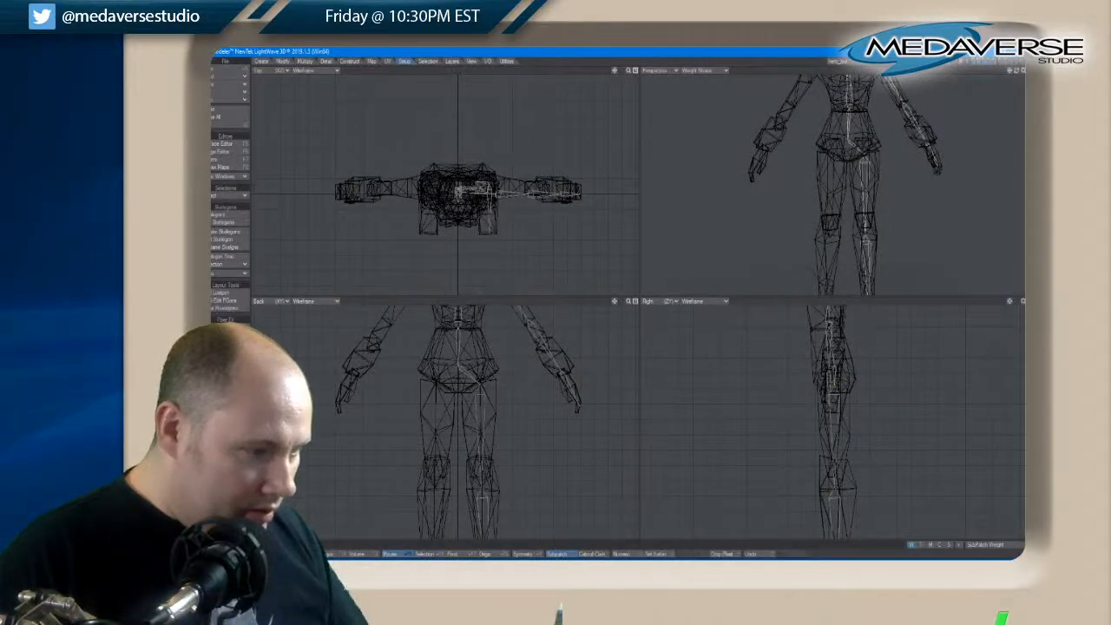
{"action": "left_click_drag", "start_coordinate": [614, 304], "coordinate": [611, 399]}
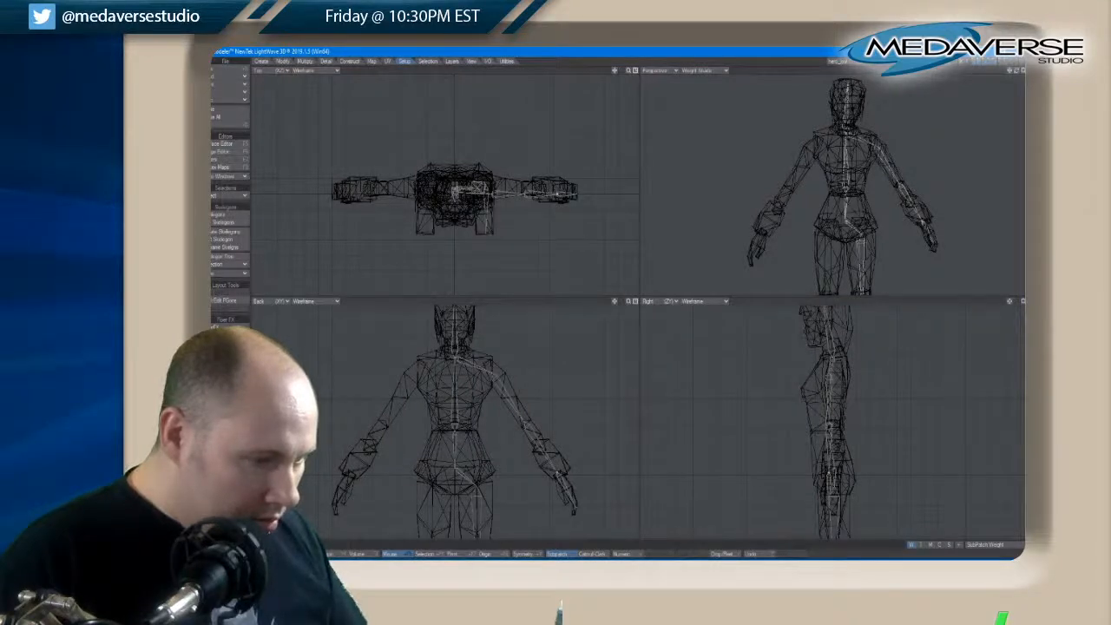
{"action": "mouse_move", "coordinate": [613, 306]}
{"action": "left_mouse_down"}
{"action": "mouse_move", "coordinate": [614, 277]}
{"action": "mouse_move", "coordinate": [615, 304]}
{"action": "left_mouse_up"}
{"action": "key", "text": "a"}
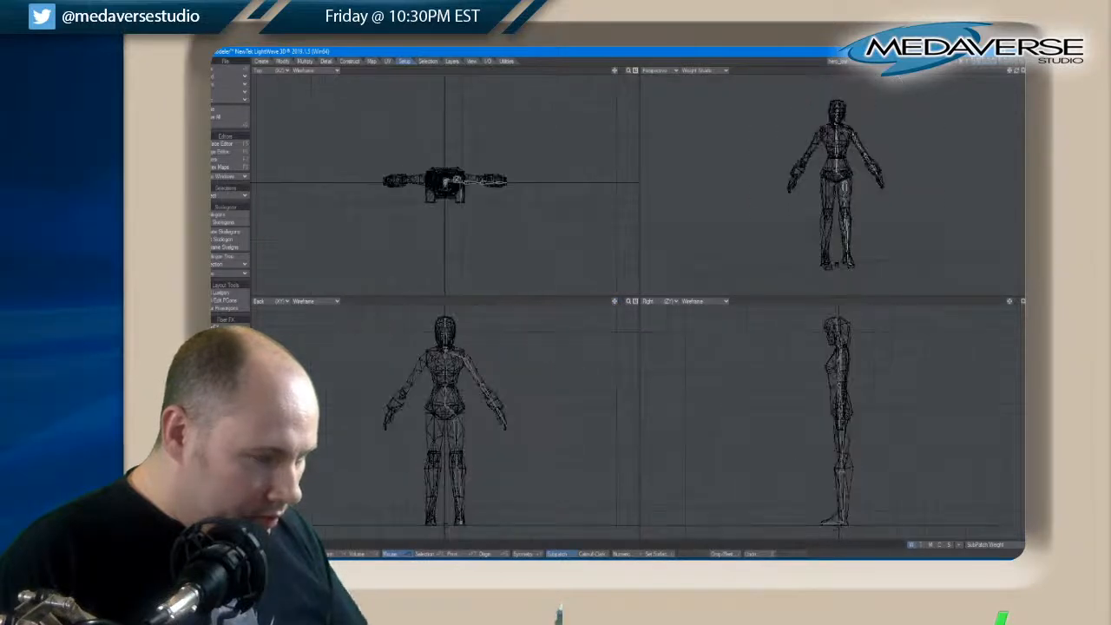
{"action": "key", "text": "space"}
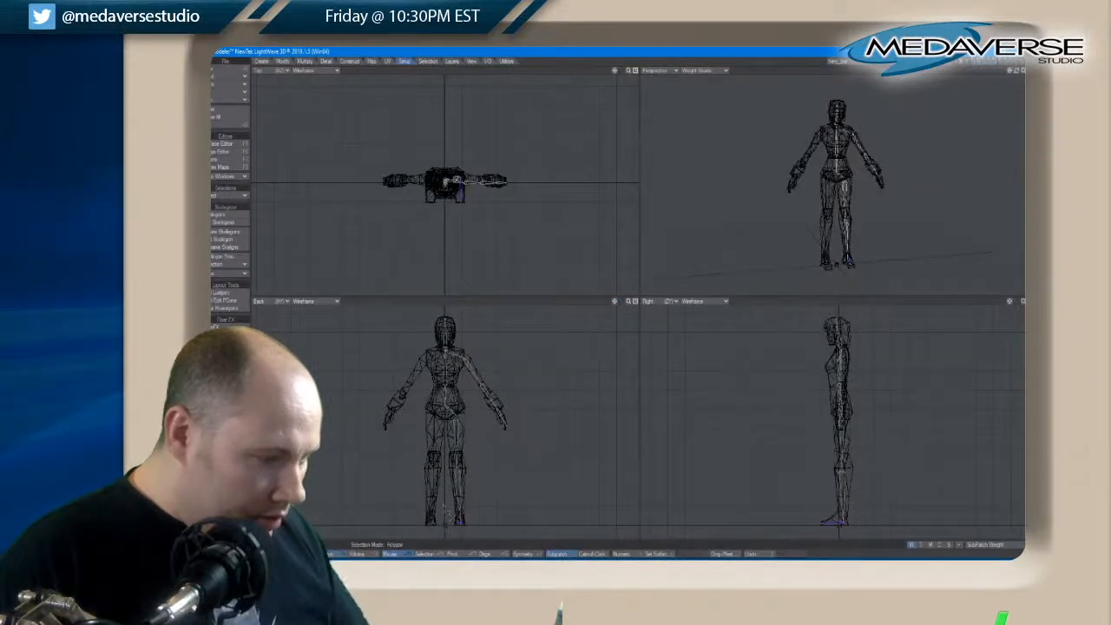
{"action": "left_click_drag", "start_coordinate": [460, 520], "coordinate": [456, 420]}
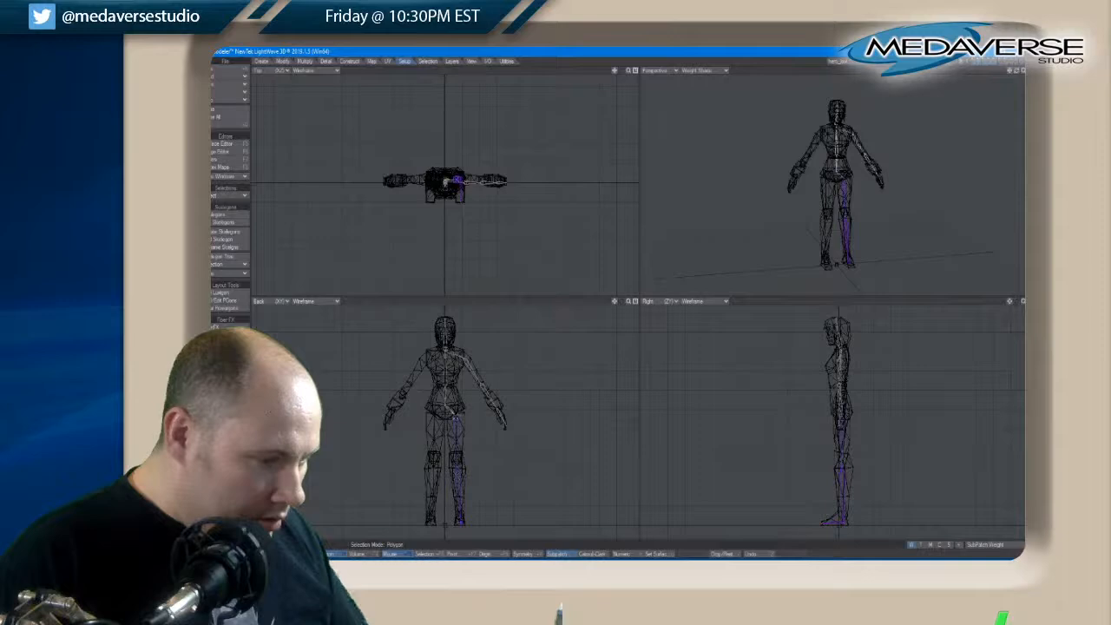
{"action": "mouse_move", "coordinate": [455, 364]}
{"action": "left_mouse_down"}
{"action": "mouse_move", "coordinate": [453, 352]}
{"action": "mouse_move", "coordinate": [502, 426]}
{"action": "left_mouse_up"}
{"action": "scroll", "coordinate": [441, 365], "scroll_direction": "up", "scroll_amount": 4}
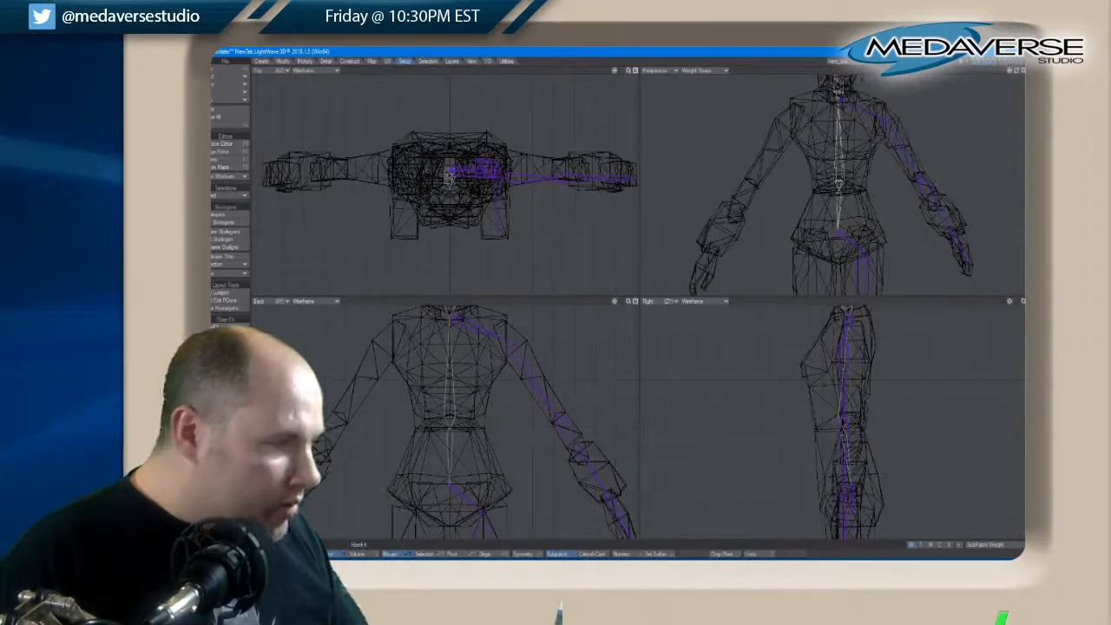
{"action": "left_click", "coordinate": [305, 61]}
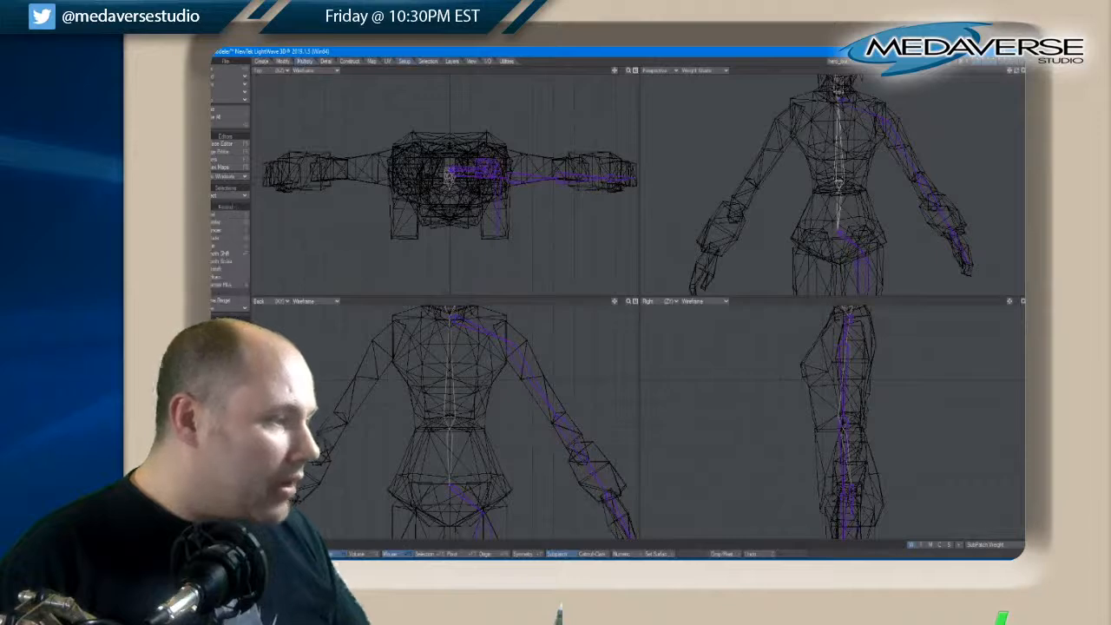
{"action": "left_click", "coordinate": [225, 327]}
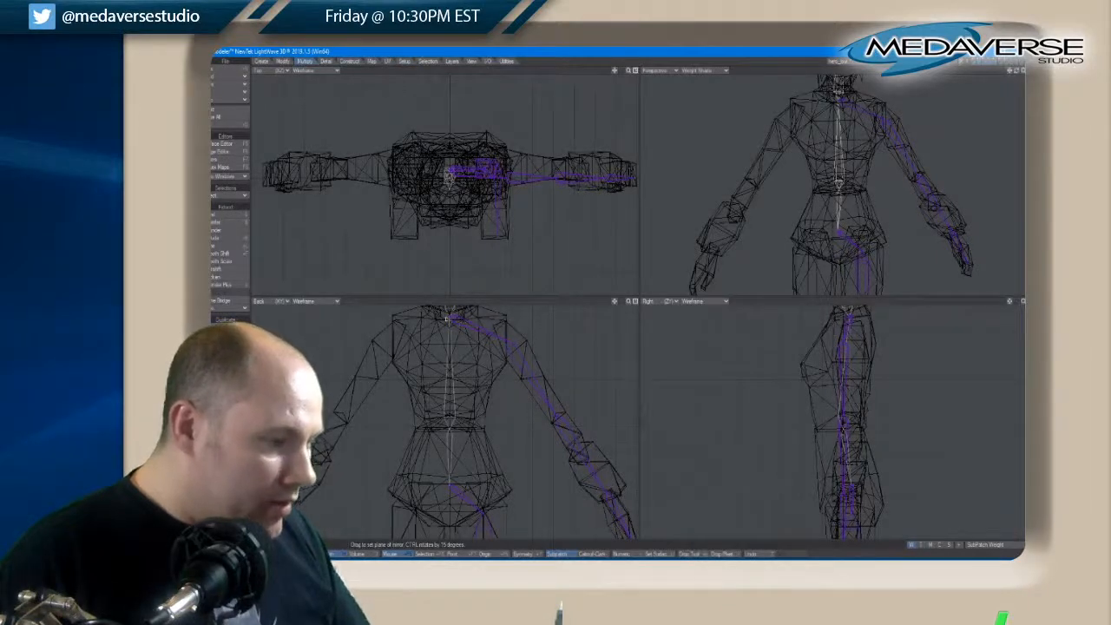
{"action": "left_click_drag", "start_coordinate": [447, 320], "coordinate": [447, 352]}
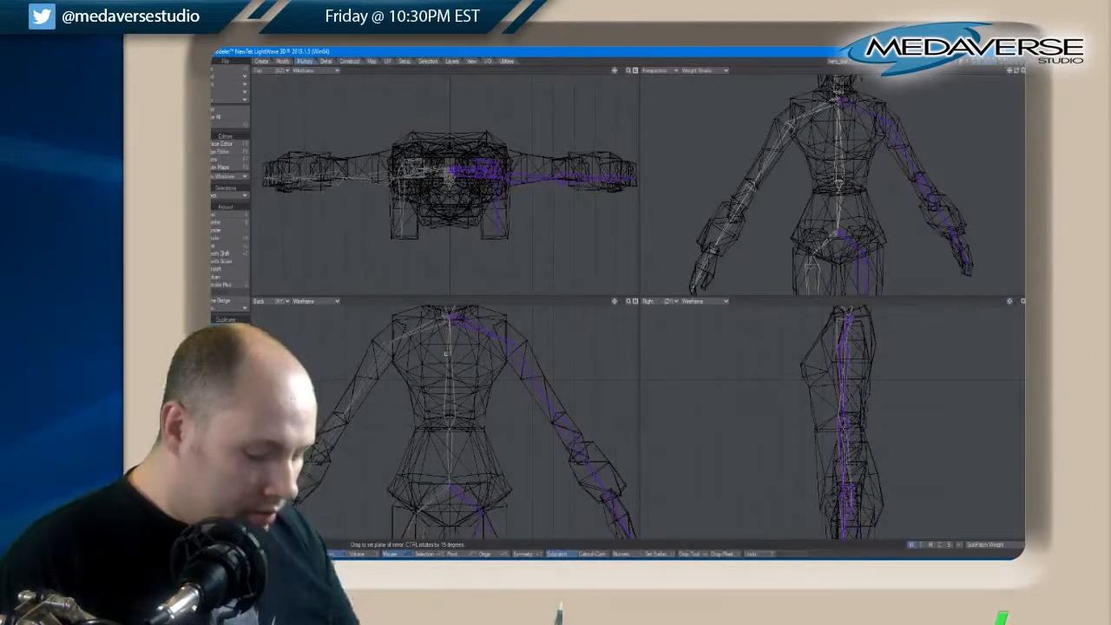
{"action": "key", "text": "space"}
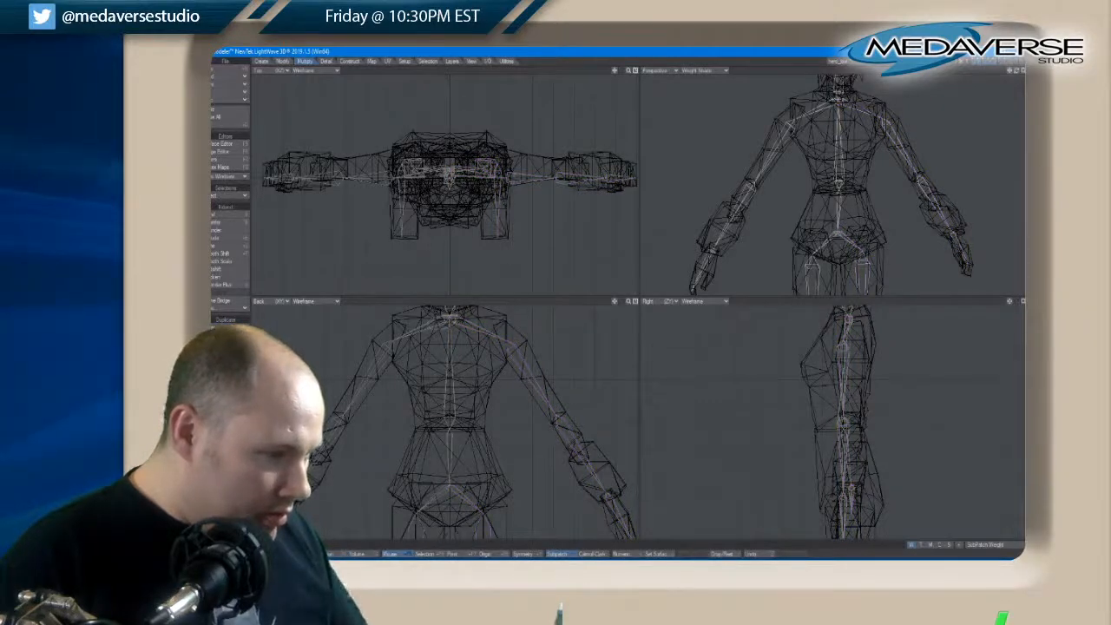
Examine the complete skeleton against the whole character, including a side angle in the perspective view
{"action": "left_click", "coordinate": [450, 318]}
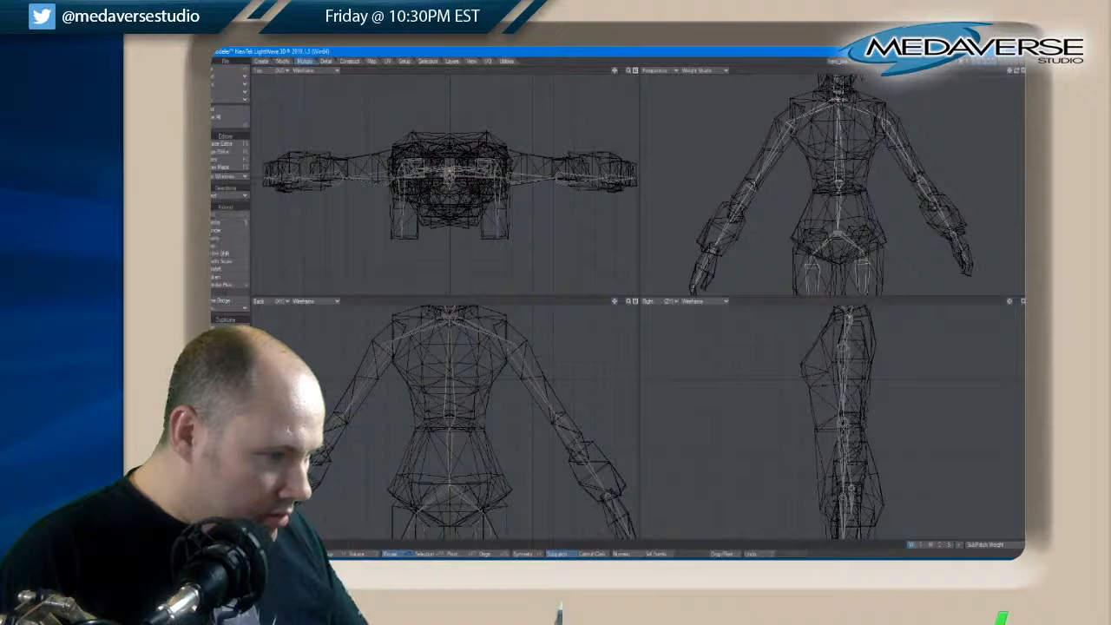
{"action": "key", "text": "space"}
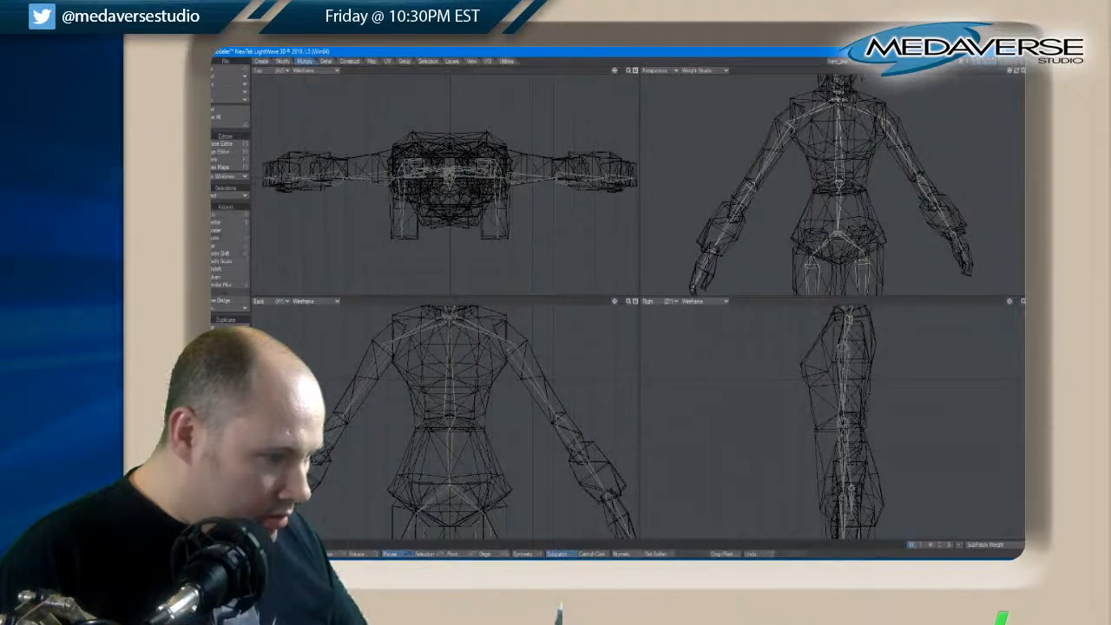
{"action": "key", "text": "space"}
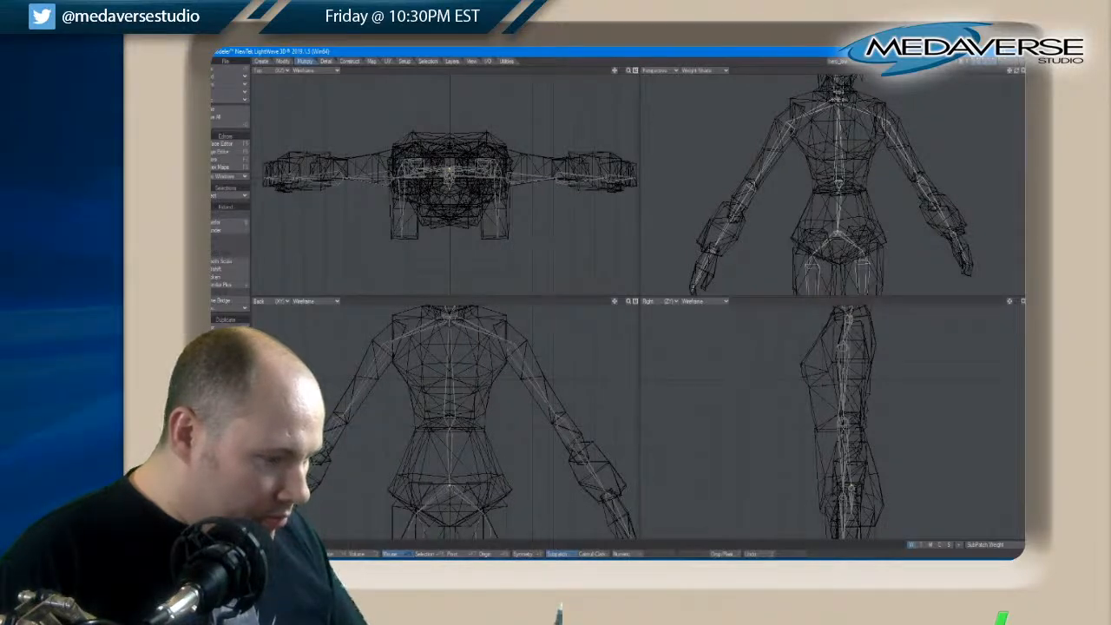
{"action": "key", "text": "space"}
{"action": "scroll", "coordinate": [604, 403], "scroll_direction": "down", "scroll_amount": 4}
{"action": "left_click_drag", "start_coordinate": [605, 403], "coordinate": [527, 527], "text": "alt"}
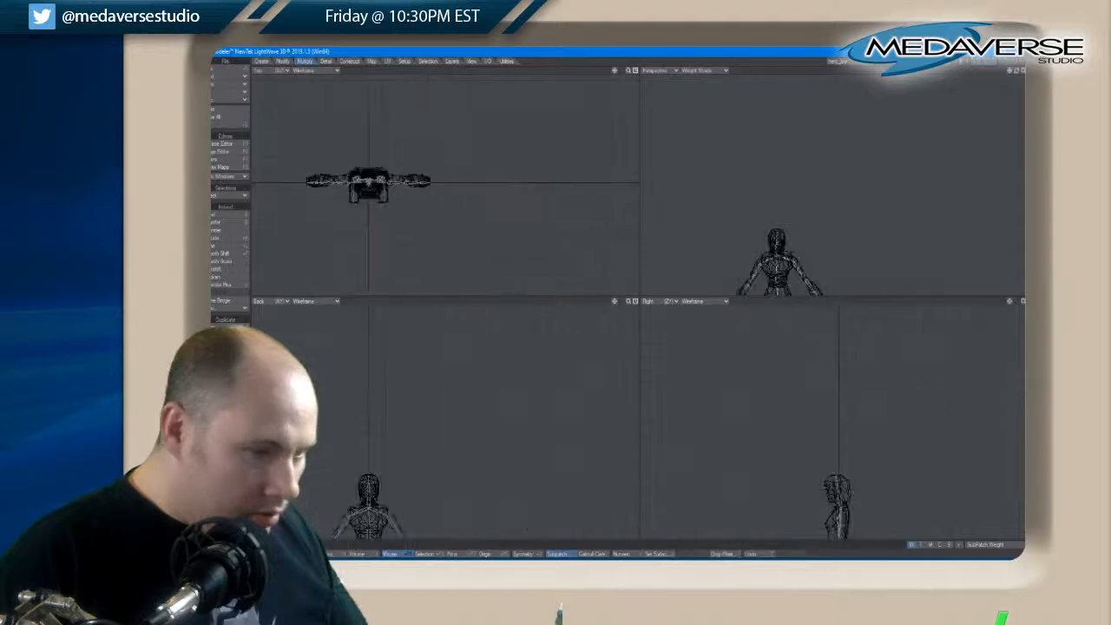
{"action": "key", "text": "a"}
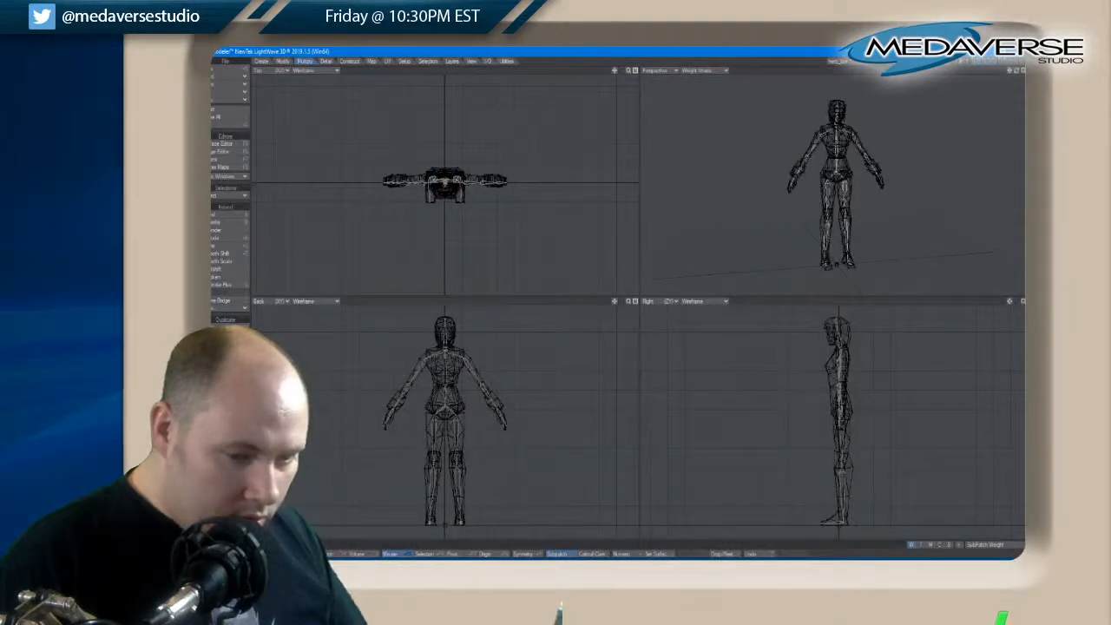
{"action": "key", "text": "space"}
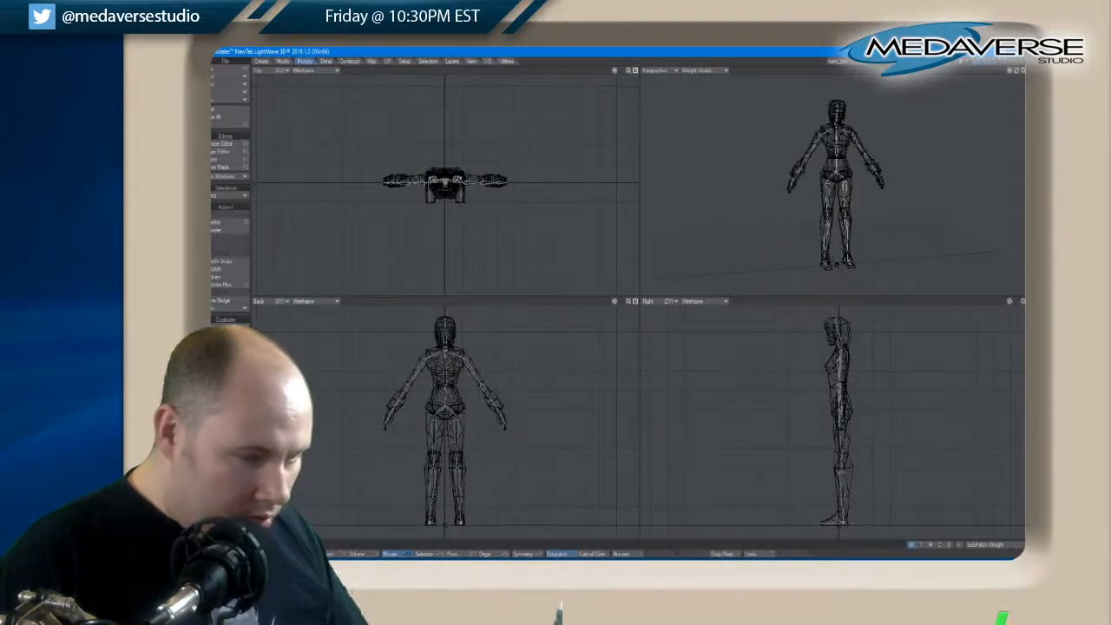
{"action": "key", "text": "space"}
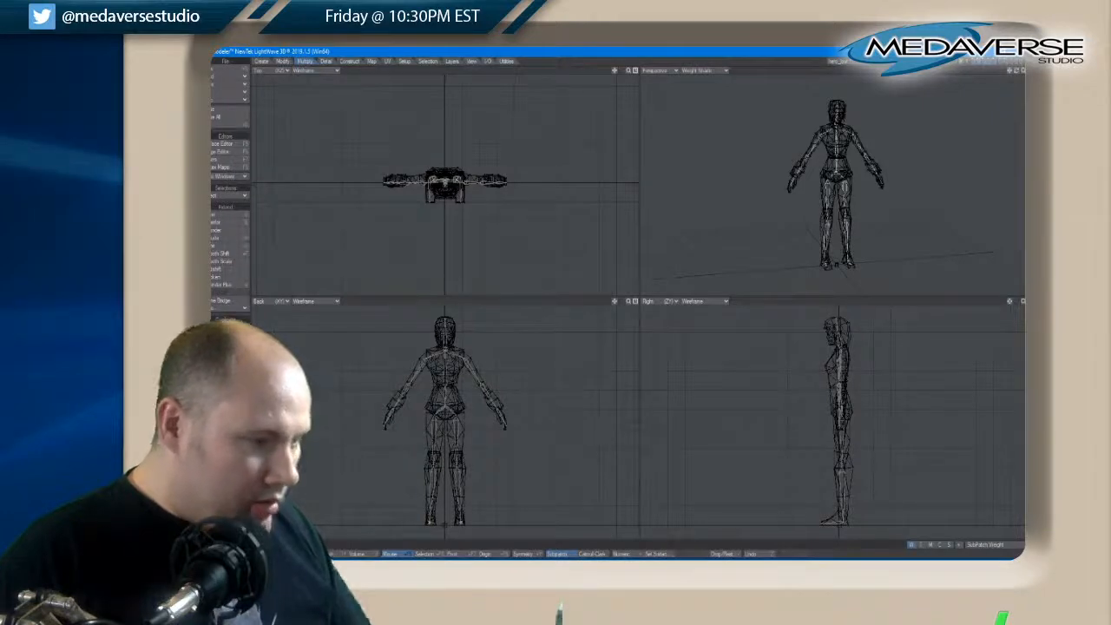
{"action": "left_click_drag", "start_coordinate": [1017, 72], "coordinate": [1017, 75]}
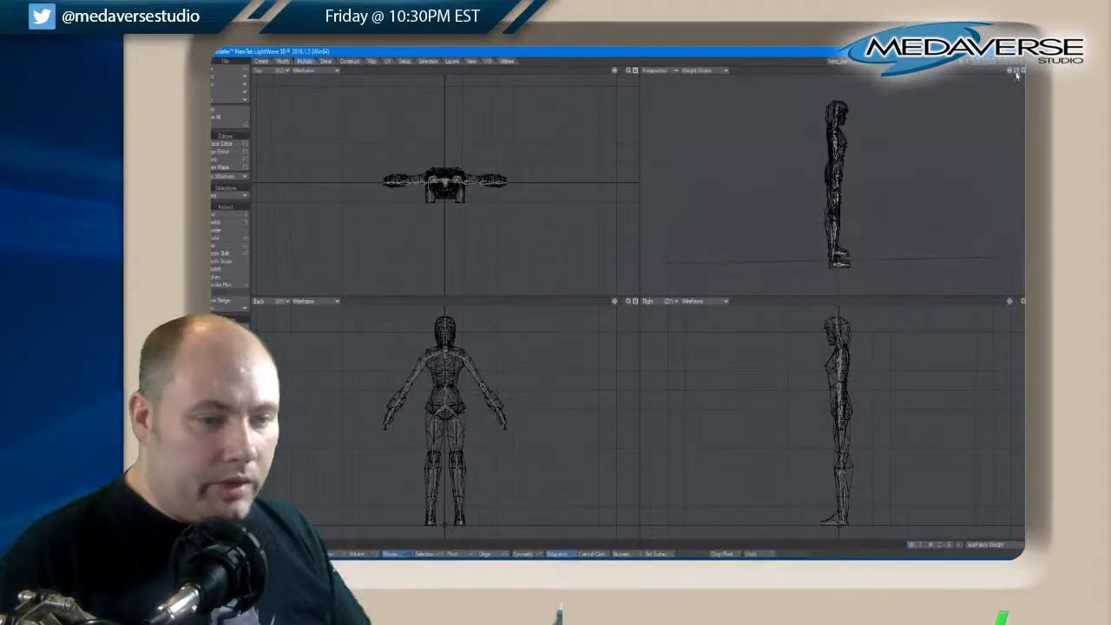
Bring the skelegon layer to the foreground with only the arm mesh layer in the background
{"action": "left_click", "coordinate": [989, 62]}
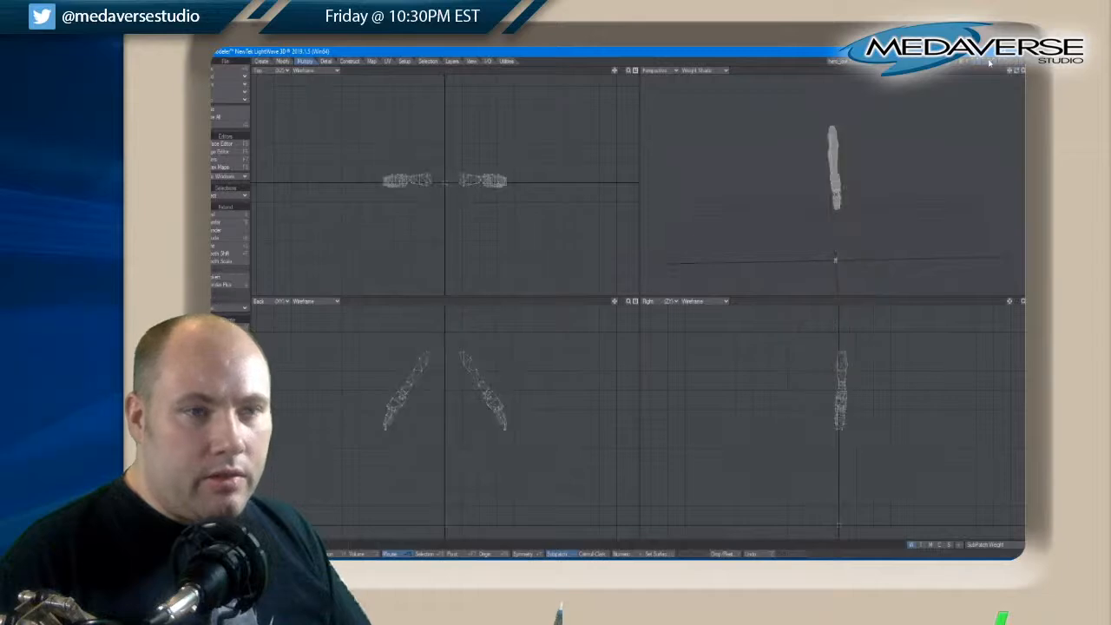
{"action": "left_click", "coordinate": [1007, 67]}
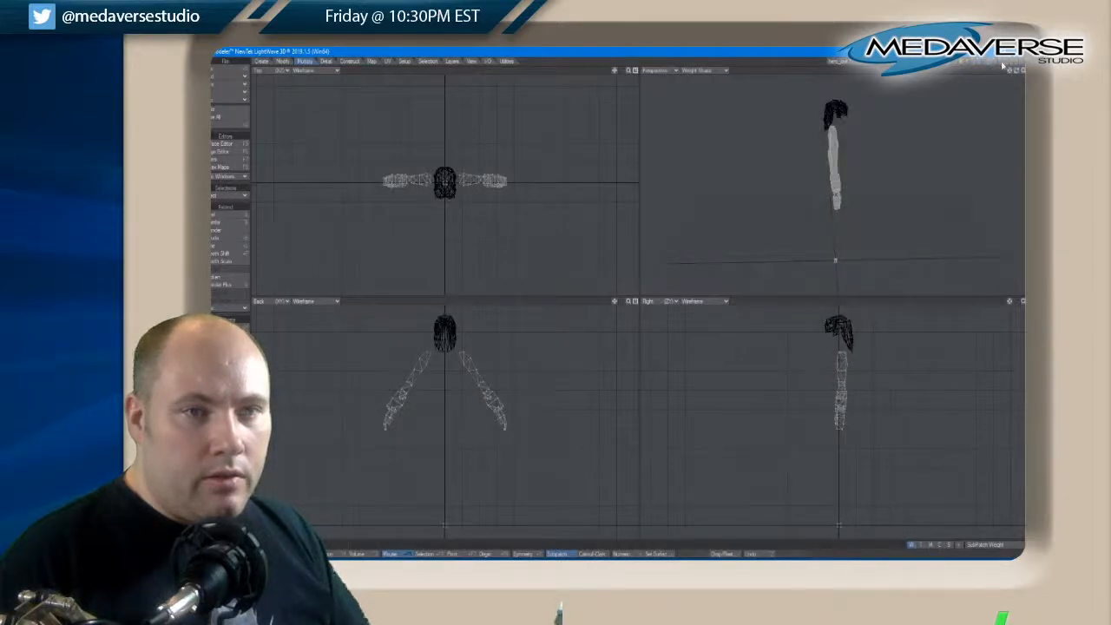
{"action": "left_click", "coordinate": [999, 65]}
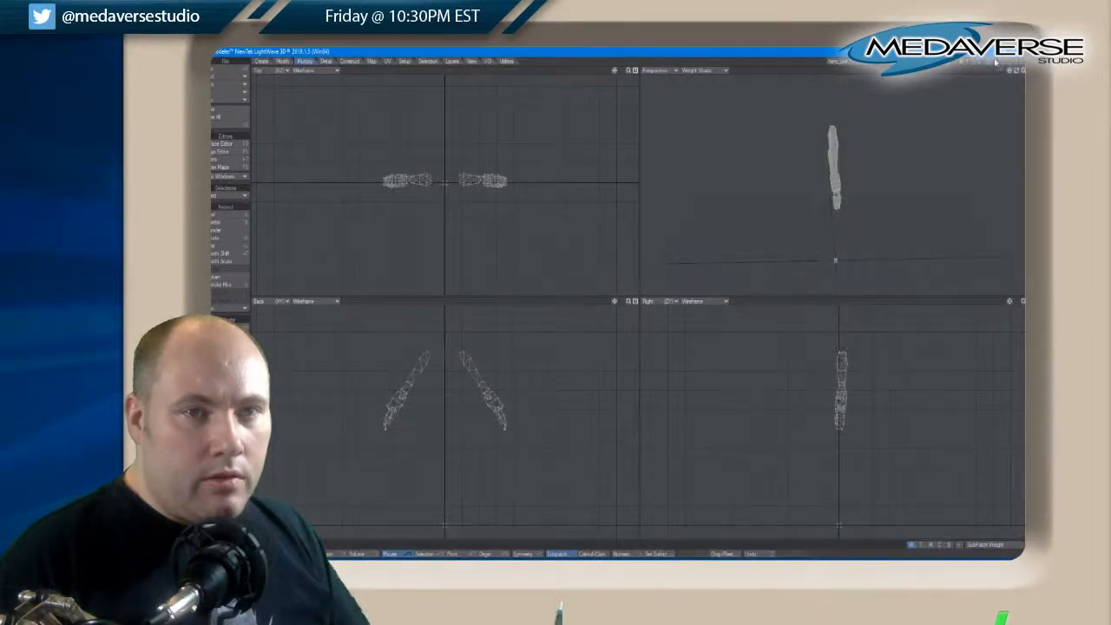
{"action": "left_click", "coordinate": [995, 61]}
{"action": "left_click", "coordinate": [989, 63]}
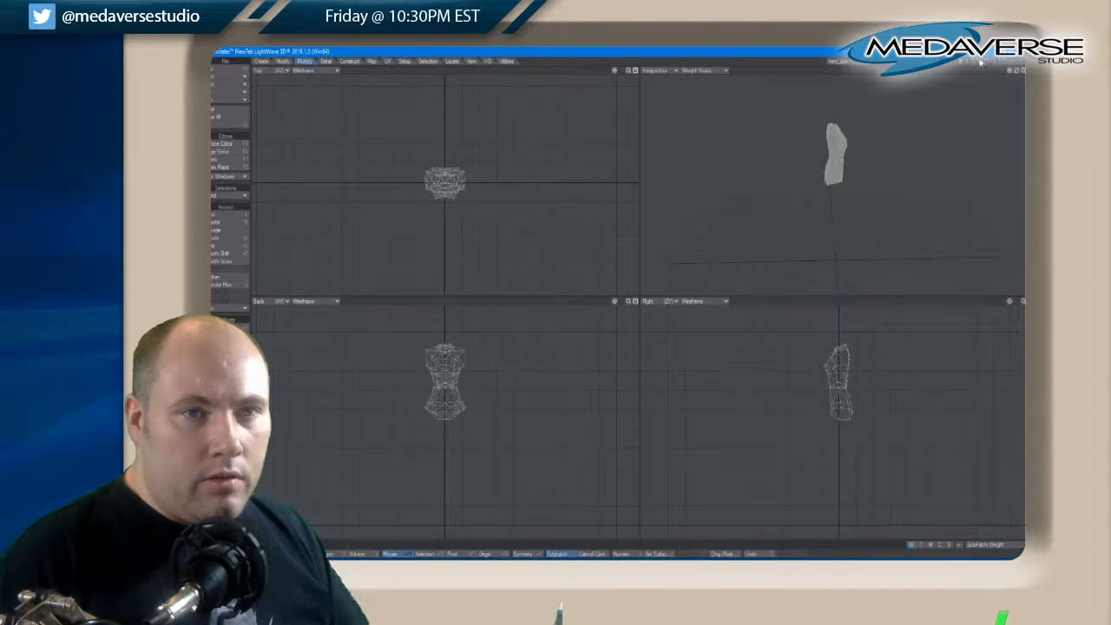
{"action": "left_click", "coordinate": [985, 66]}
{"action": "left_click", "coordinate": [989, 67]}
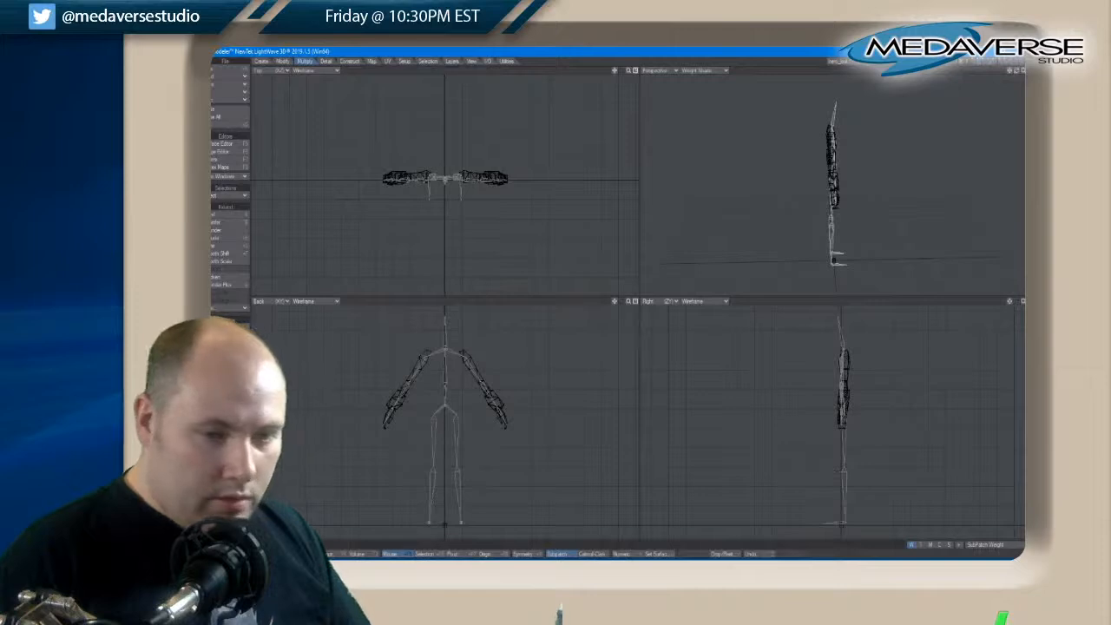
Move the hand-end skelegon points in the enlarged side view to align them with the hands of the arm mesh
{"action": "key", "text": "KP_0"}
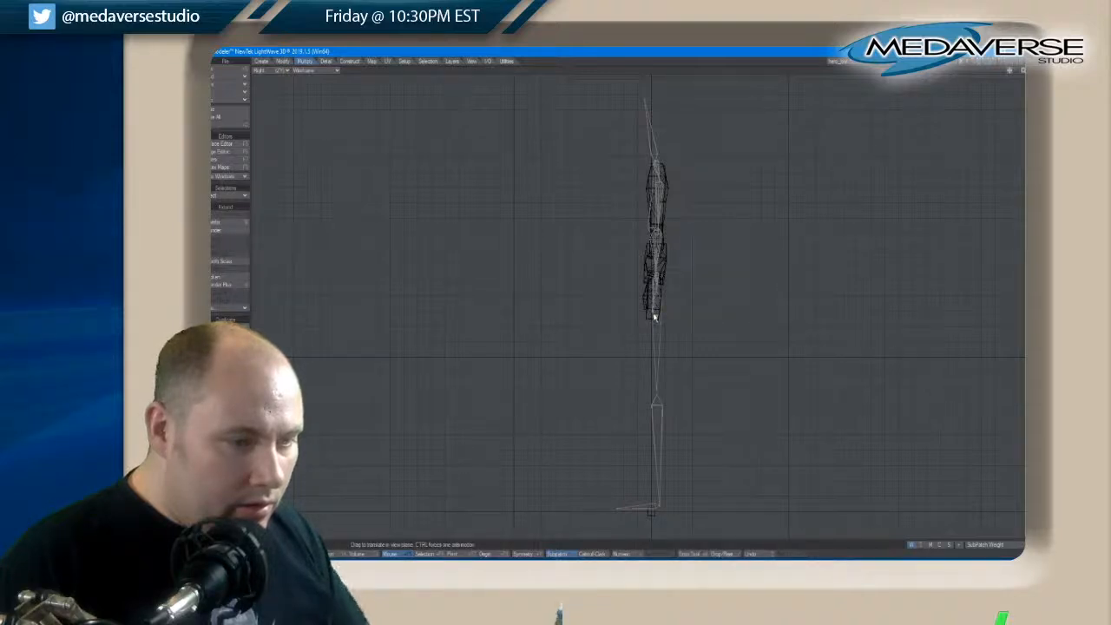
{"action": "key", "text": "space"}
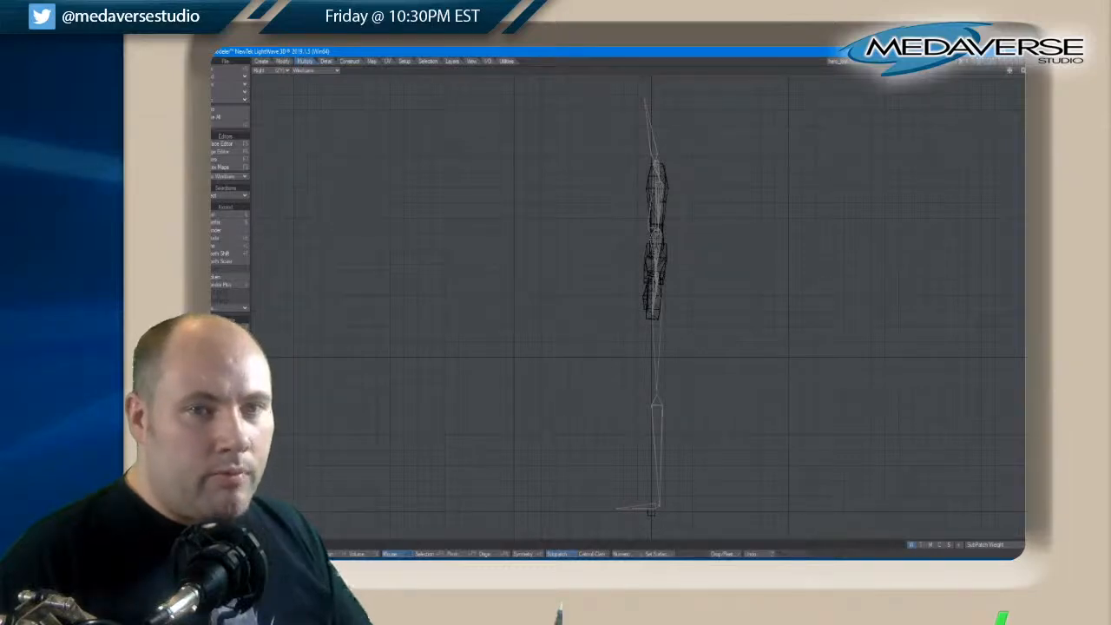
{"action": "key", "text": "KP_0"}
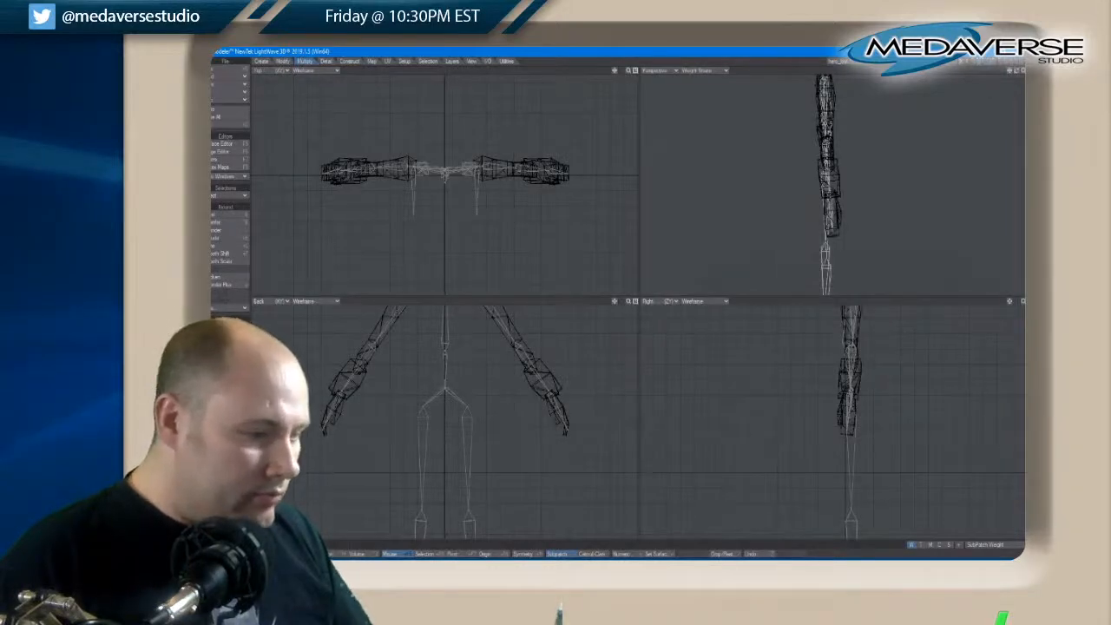
{"action": "key", "text": "a"}
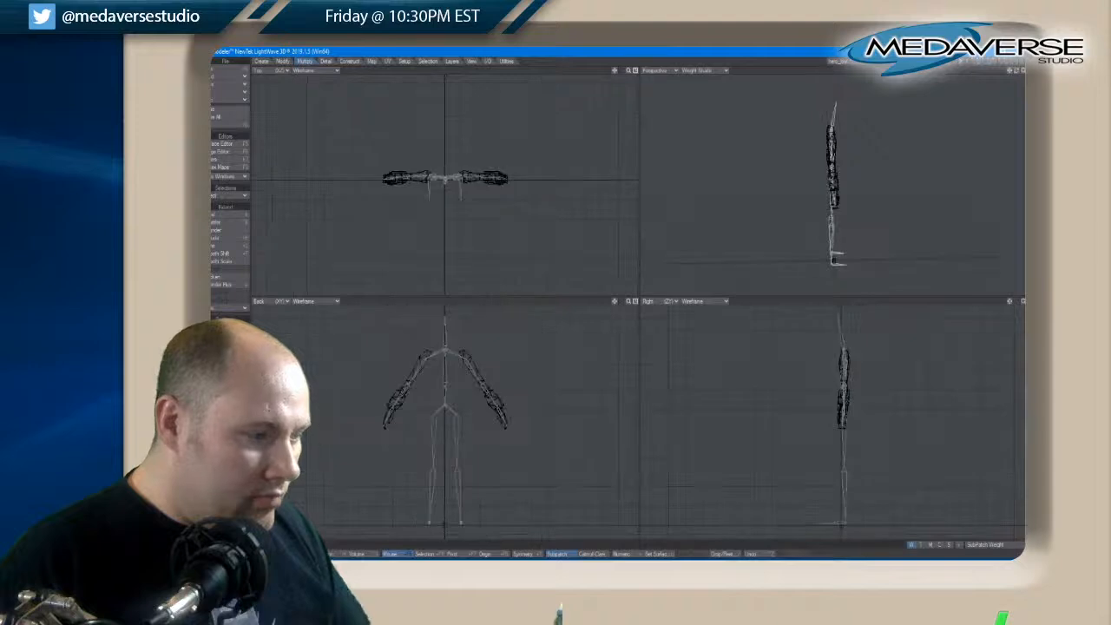
{"action": "left_click", "coordinate": [974, 61], "text": "shift"}
{"action": "left_click", "coordinate": [982, 62], "text": "shift"}
{"action": "left_click", "coordinate": [990, 62], "text": "shift"}
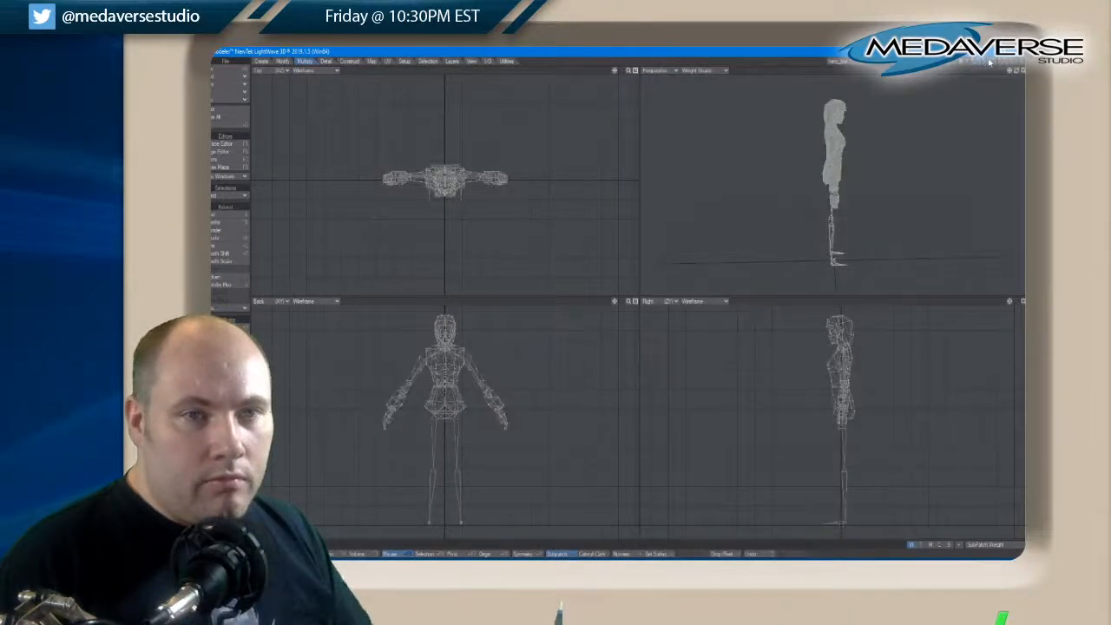
{"action": "left_click", "coordinate": [995, 61], "text": "shift"}
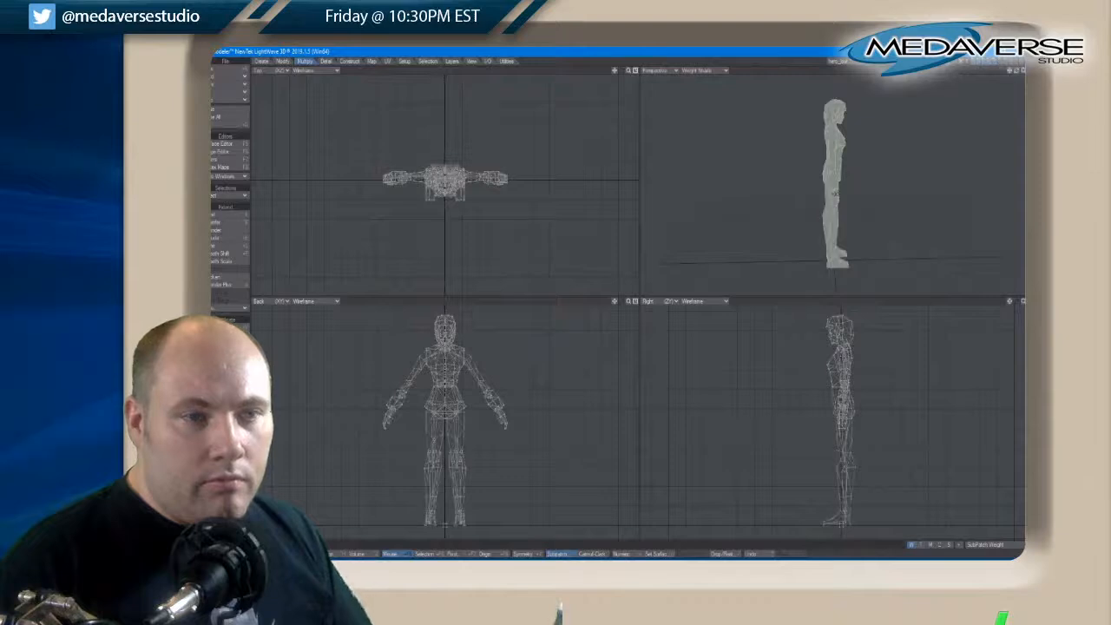
{"action": "mouse_move", "coordinate": [1017, 71]}
{"action": "left_mouse_down"}
{"action": "mouse_move", "coordinate": [981, 72]}
{"action": "mouse_move", "coordinate": [1009, 72]}
{"action": "left_mouse_up"}
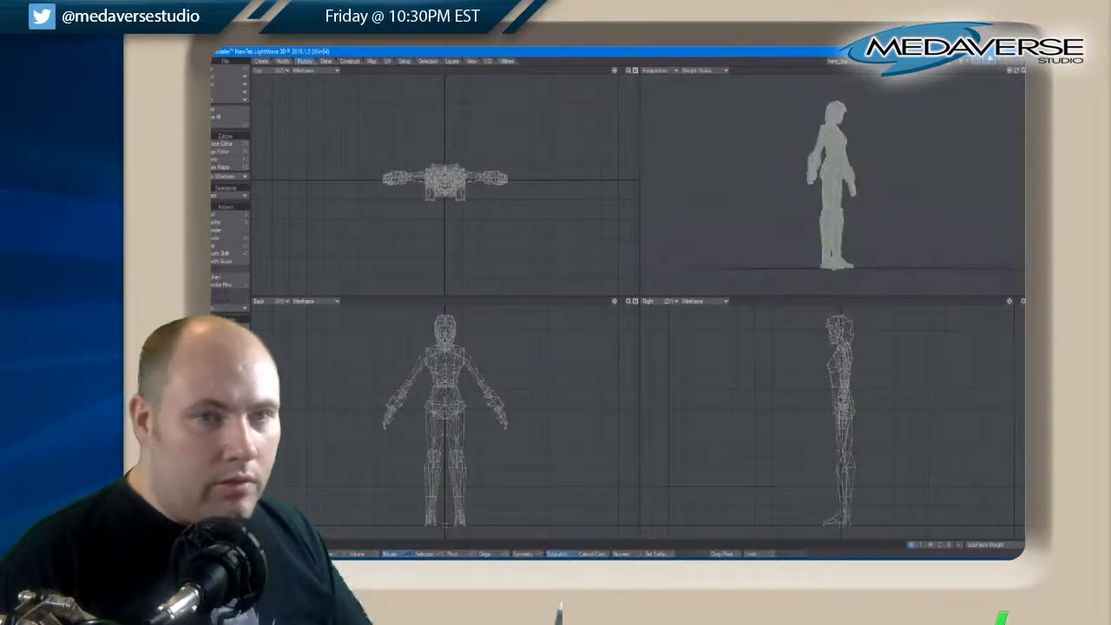
{"action": "left_click", "coordinate": [984, 62], "text": "shift"}
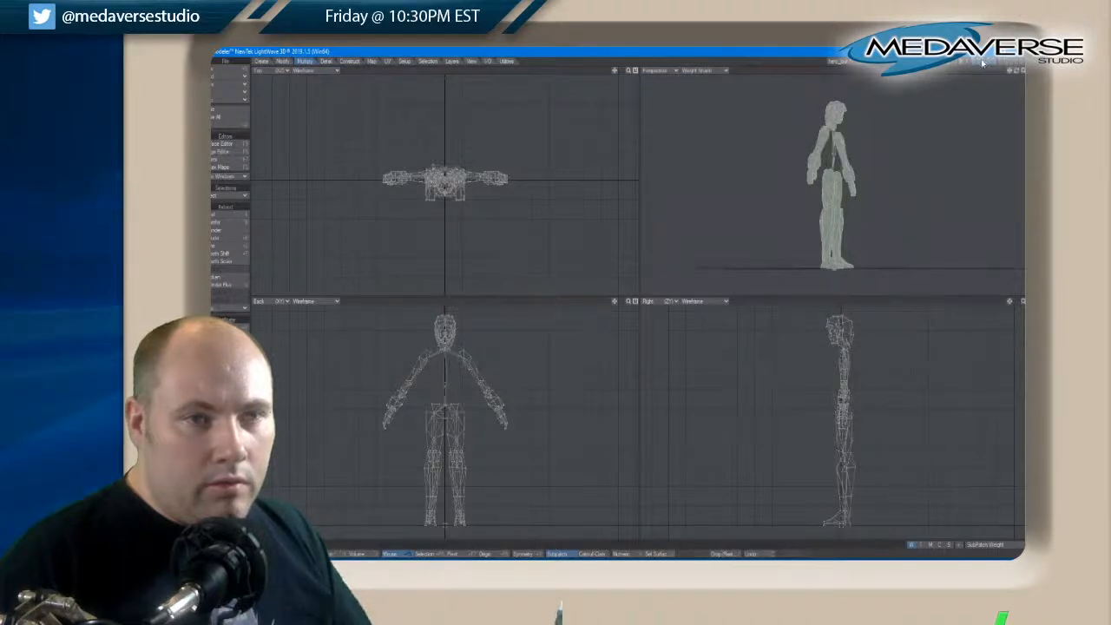
{"action": "left_click", "coordinate": [983, 62], "text": "shift"}
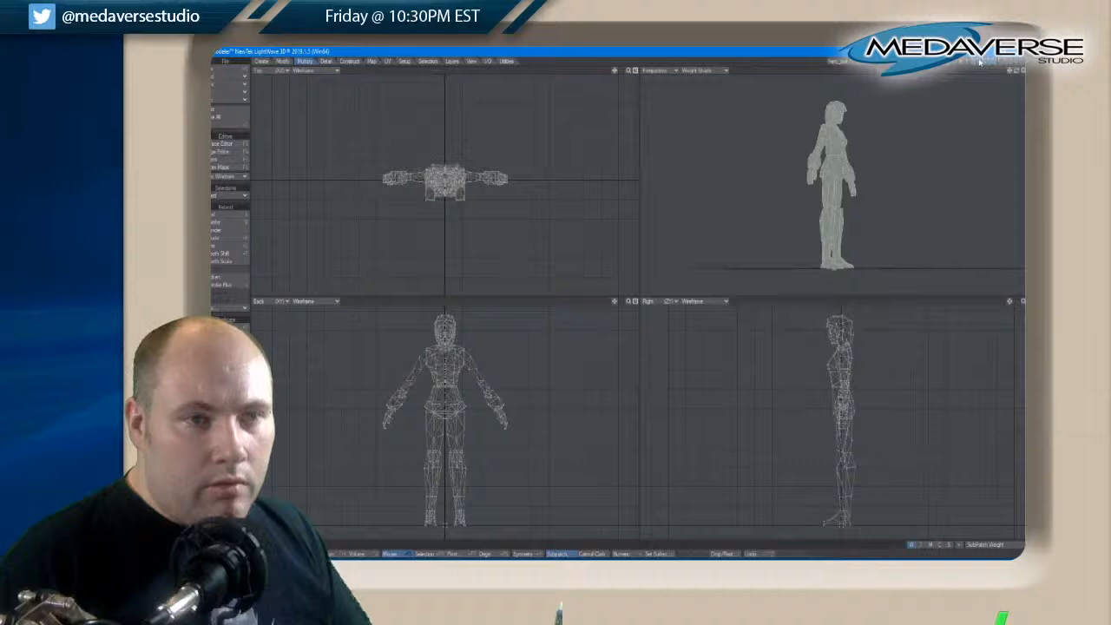
Put all body mesh layers in the background behind the foreground skelegon layer and show the perspective view enlarged, facing the character straight on
{"action": "left_click", "coordinate": [977, 61]}
{"action": "left_click", "coordinate": [978, 66]}
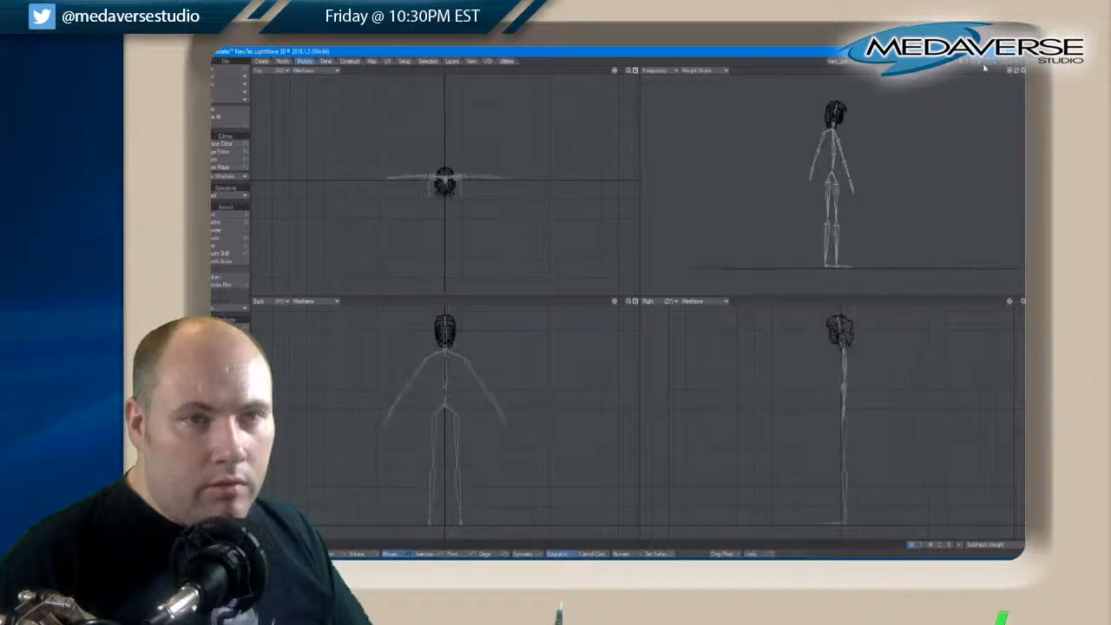
{"action": "left_click", "coordinate": [983, 67], "text": "shift"}
{"action": "left_click", "coordinate": [989, 67], "text": "shift"}
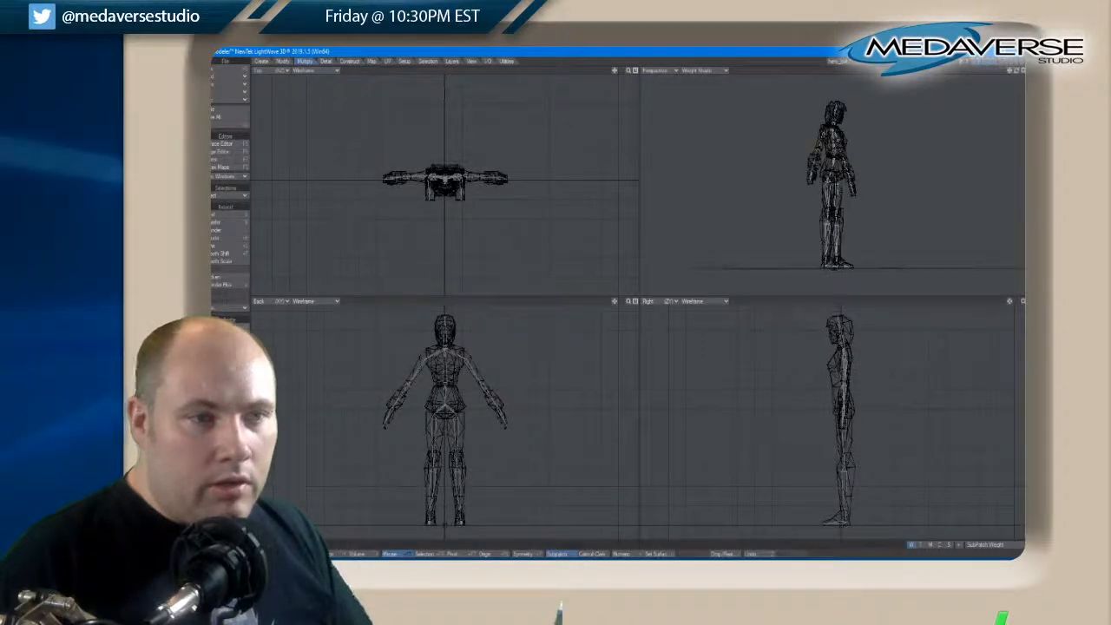
{"action": "left_click", "coordinate": [994, 68], "text": "shift"}
{"action": "key", "text": "0"}
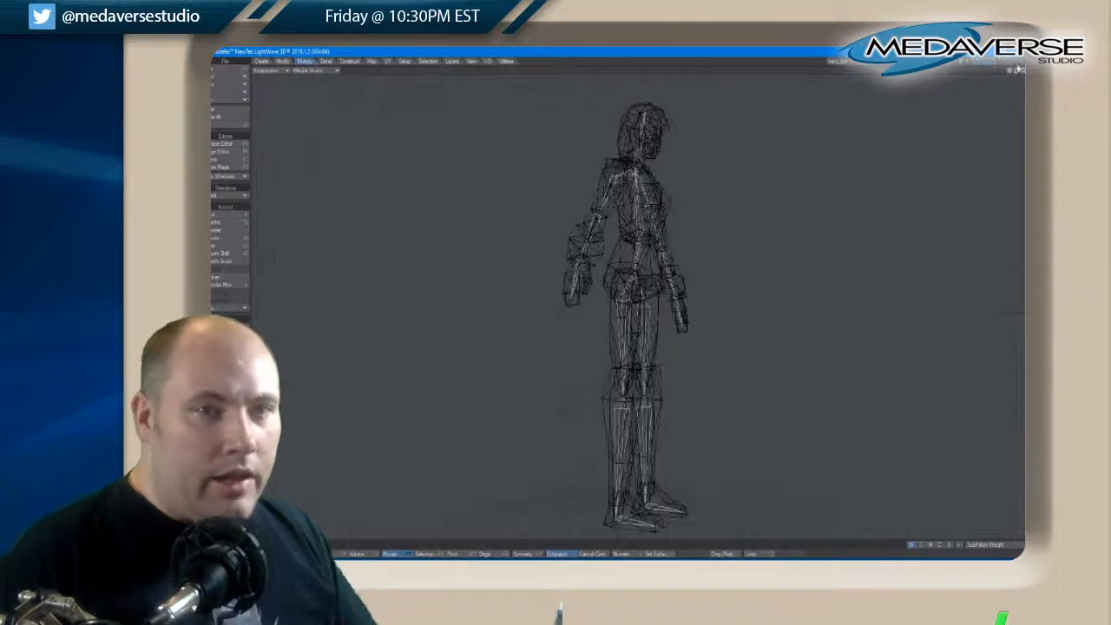
{"action": "left_click_drag", "start_coordinate": [1020, 73], "coordinate": [1020, 73]}
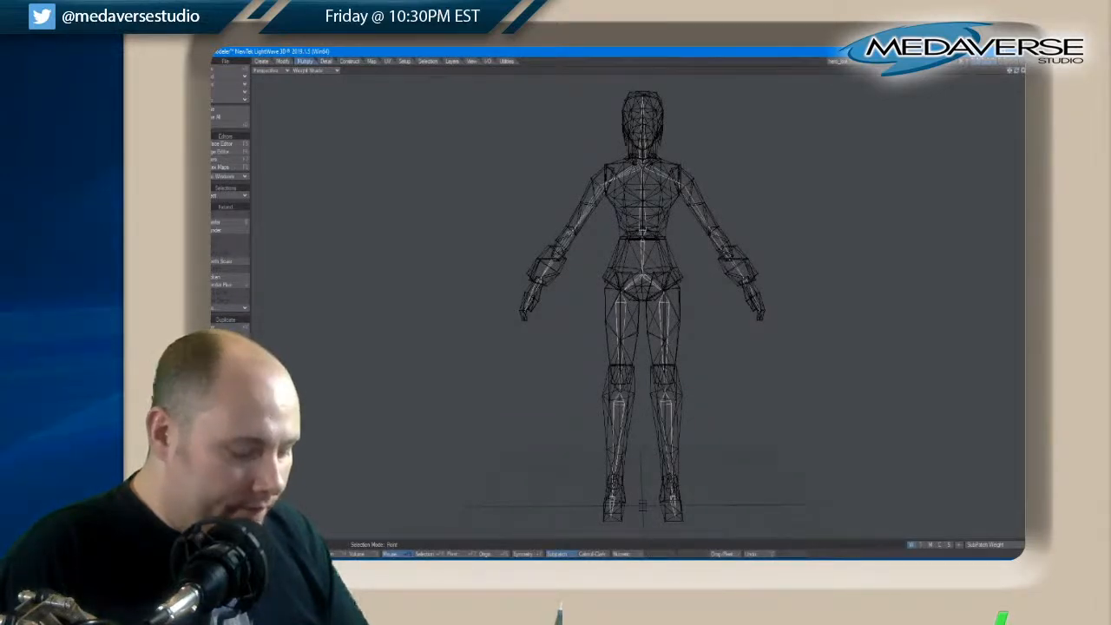
{"action": "key", "text": "t"}
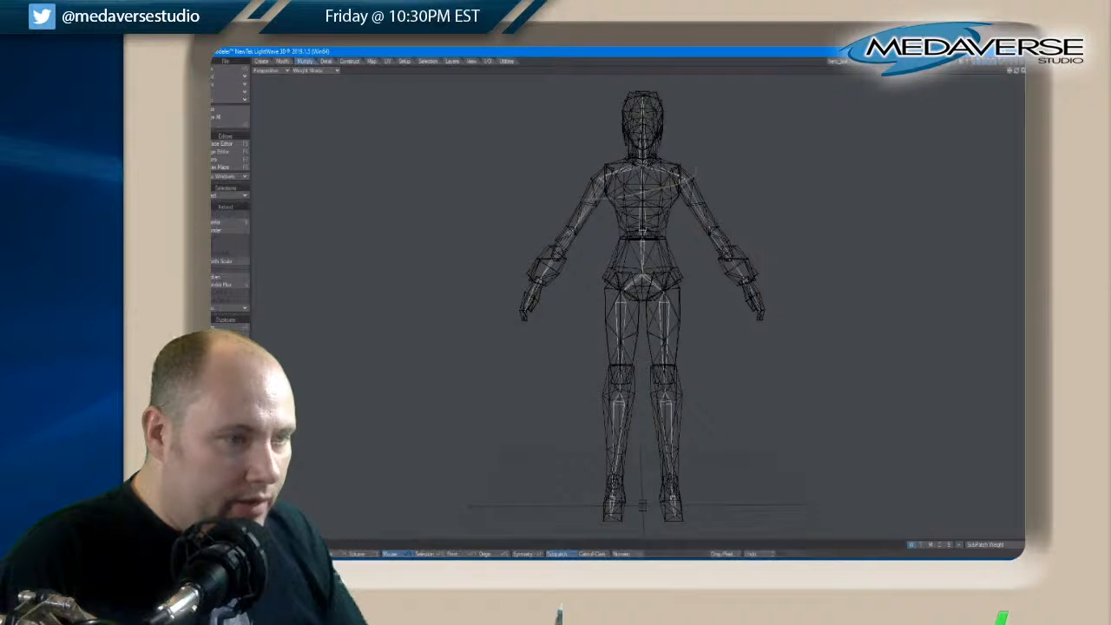
{"action": "key", "text": "Delete"}
{"action": "key", "text": "space"}
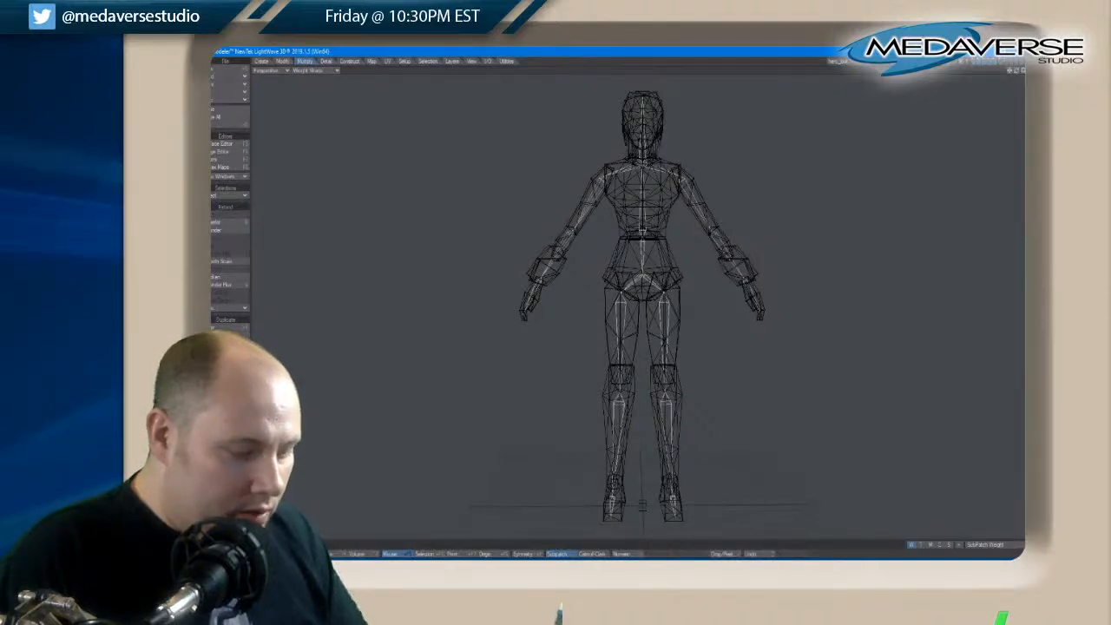
With Symmetry on, raise the hip skelegon points of both legs slightly toward the hip joints of the mesh
{"action": "key", "text": "t"}
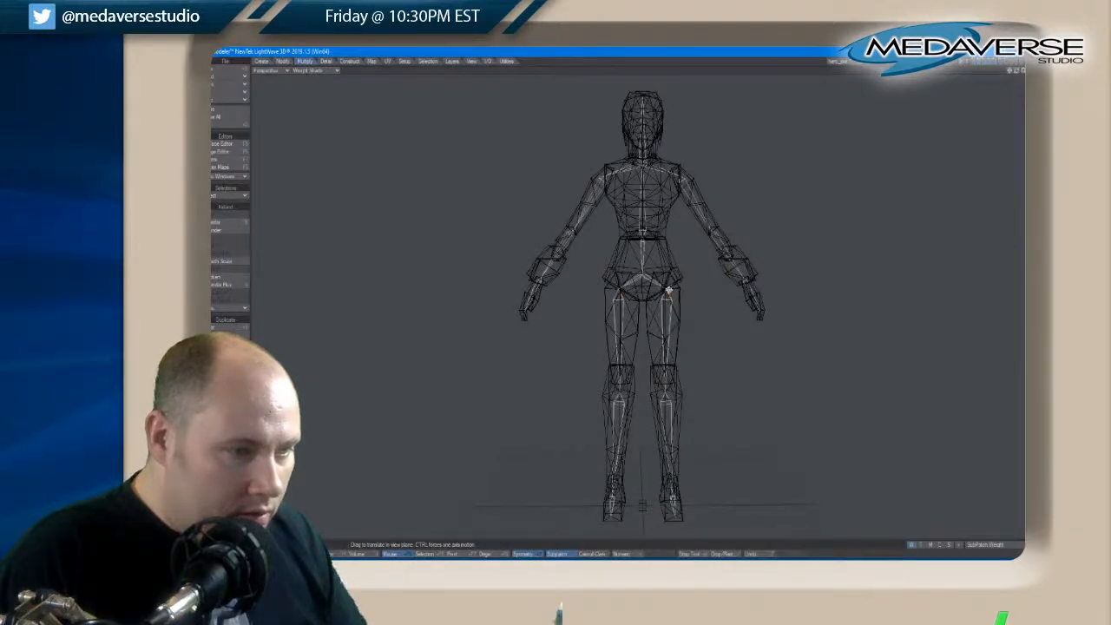
{"action": "key", "text": "space"}
{"action": "mouse_move", "coordinate": [667, 309]}
{"action": "right_mouse_down"}
{"action": "mouse_move", "coordinate": [694, 257]}
{"action": "mouse_move", "coordinate": [685, 302]}
{"action": "right_mouse_up"}
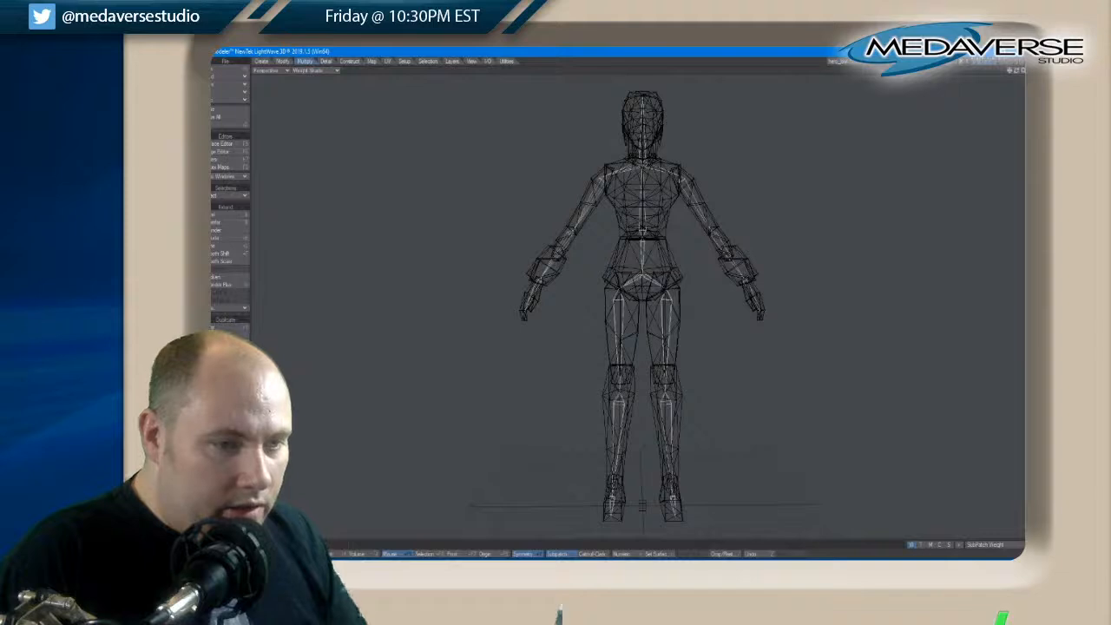
{"action": "key", "text": "space"}
Adjust the wrist skelegon points symmetrically to fit the wrists of the mesh
{"action": "key", "text": "t"}
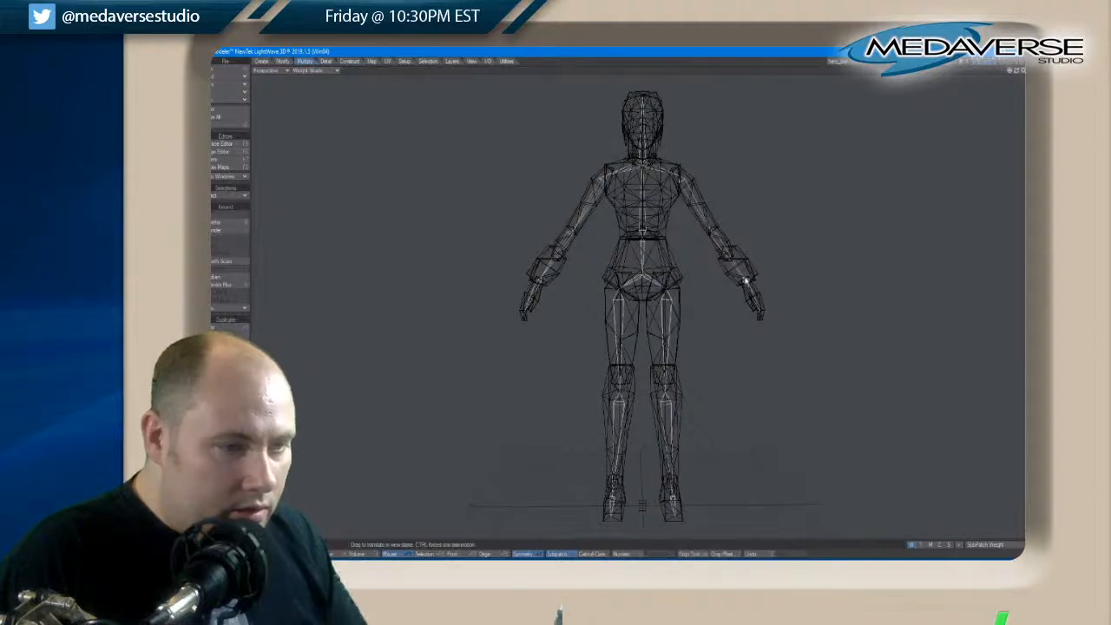
{"action": "key", "text": "space"}
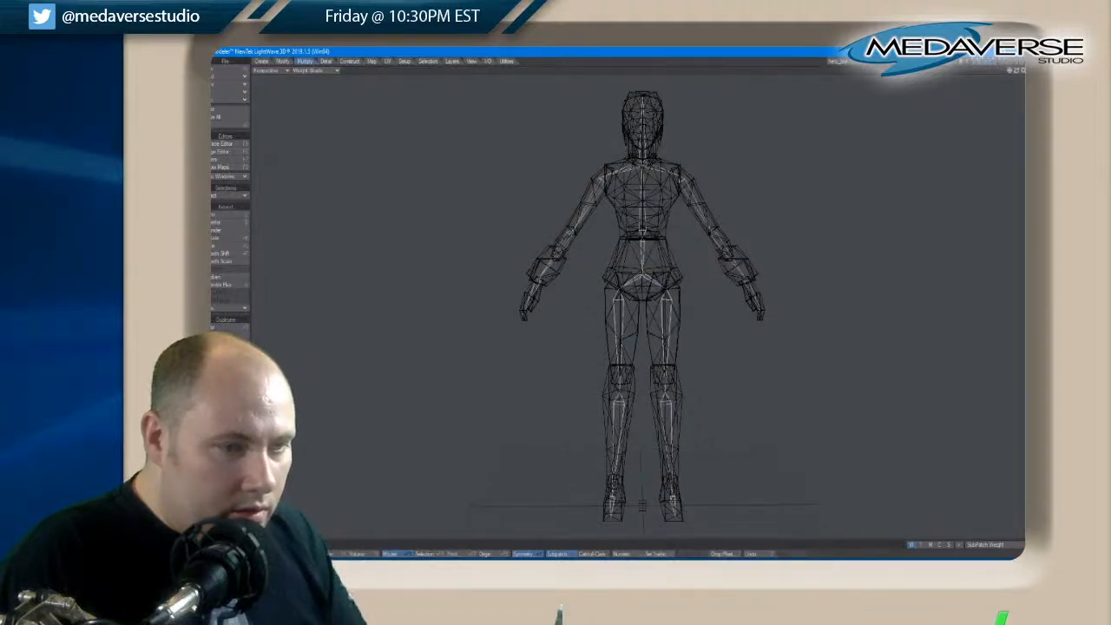
{"action": "key", "text": "t"}
{"action": "key", "text": "space"}
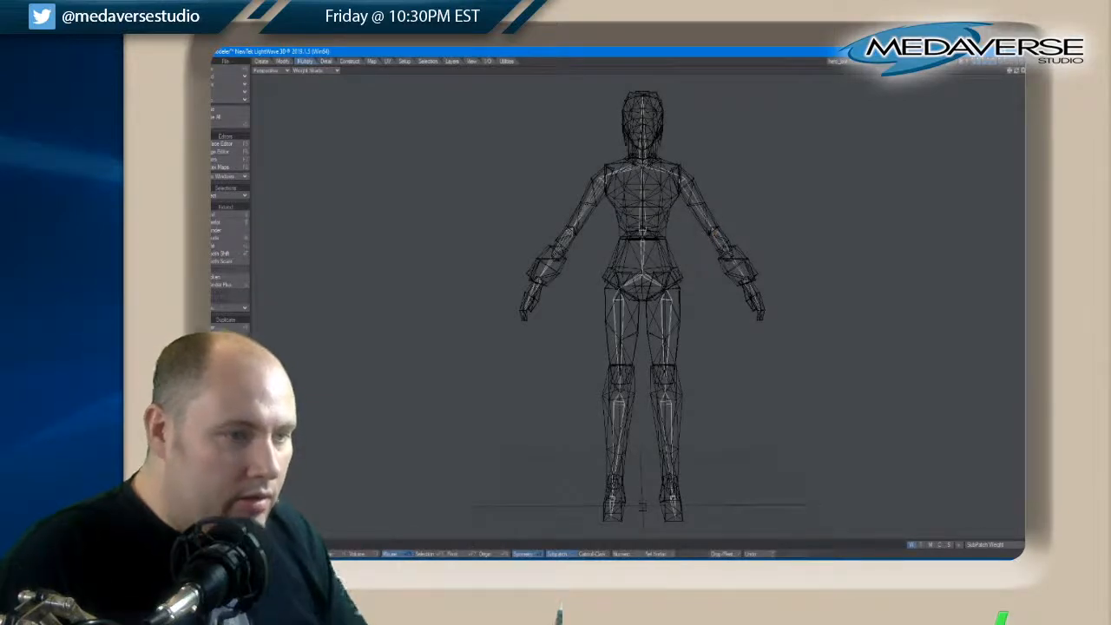
Check the skeleton from an angle, return to the four-view layout and save the object
{"action": "left_click_drag", "start_coordinate": [1016, 71], "coordinate": [1017, 73]}
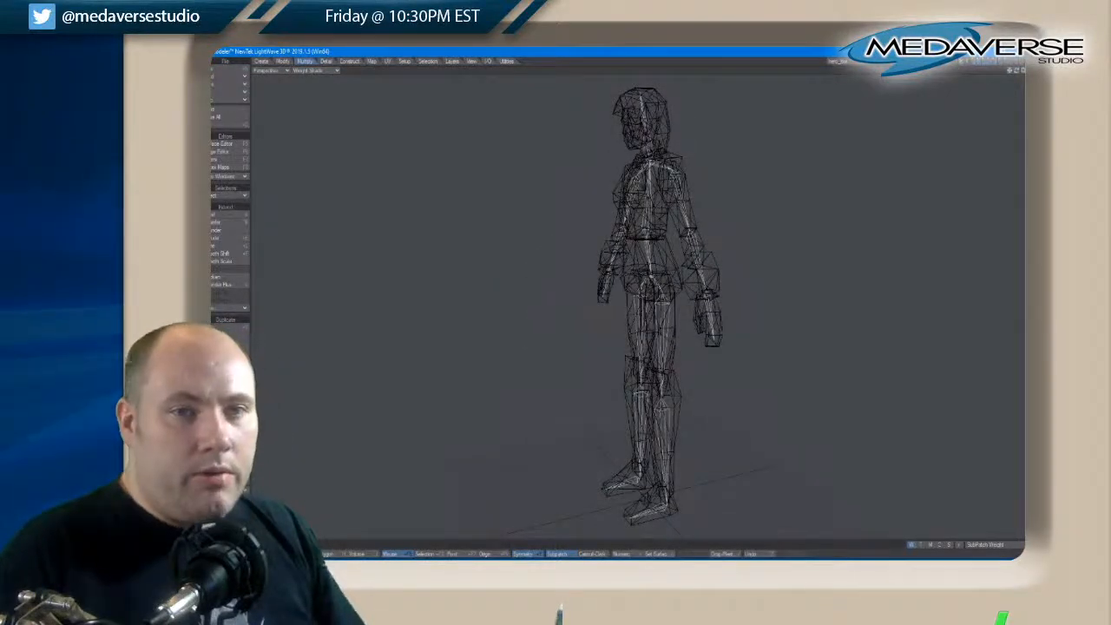
{"action": "left_click", "coordinate": [1022, 70]}
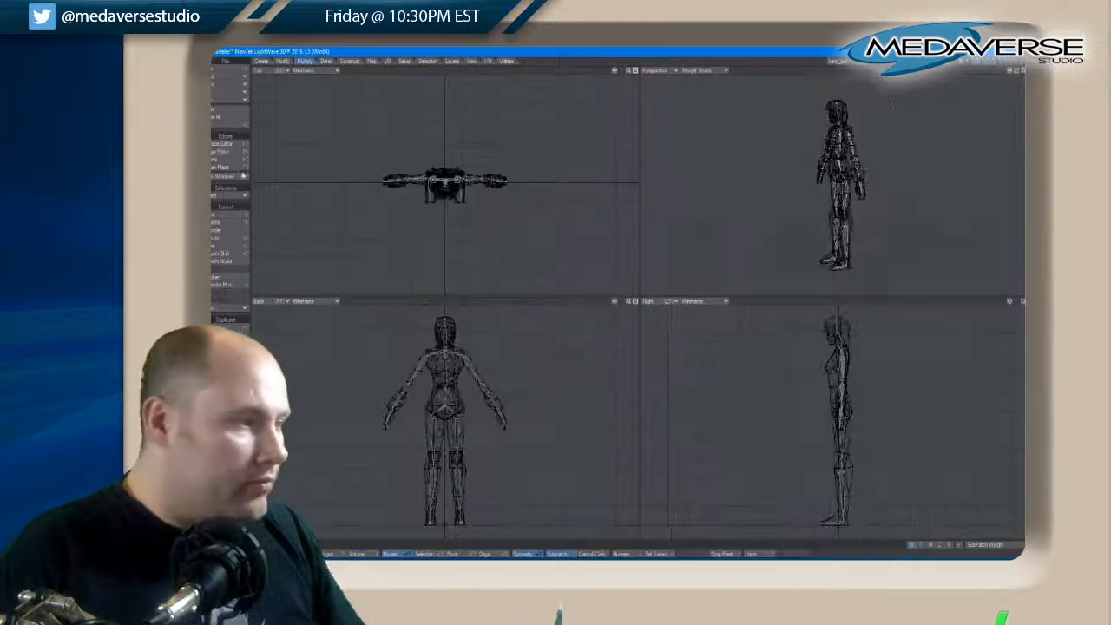
{"action": "left_click", "coordinate": [225, 60]}
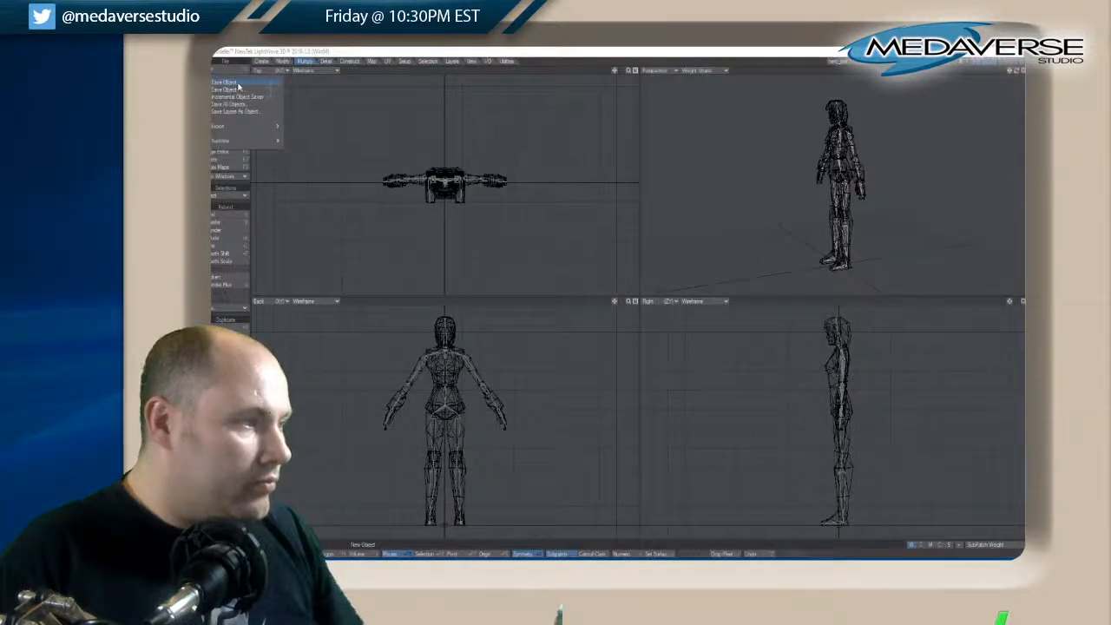
{"action": "left_click", "coordinate": [227, 82]}
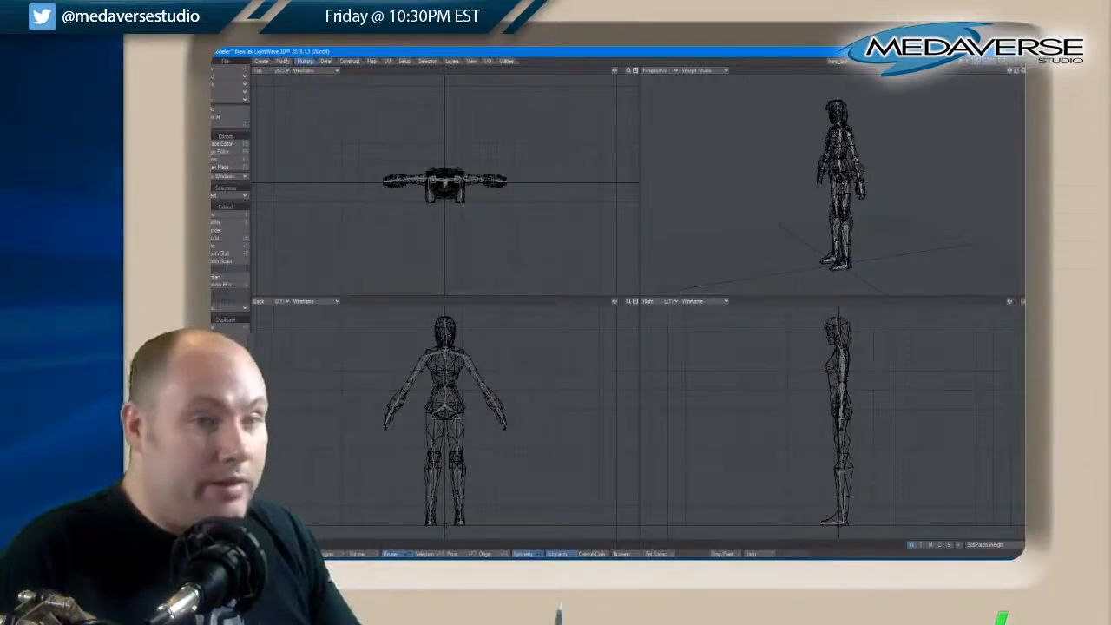
Adjust the waist skelegon point in the side view to line it up with the waist of the torso mesh
{"action": "left_click_drag", "start_coordinate": [1013, 76], "coordinate": [1009, 75]}
{"action": "scroll", "coordinate": [833, 170], "scroll_direction": "up", "scroll_amount": 5}
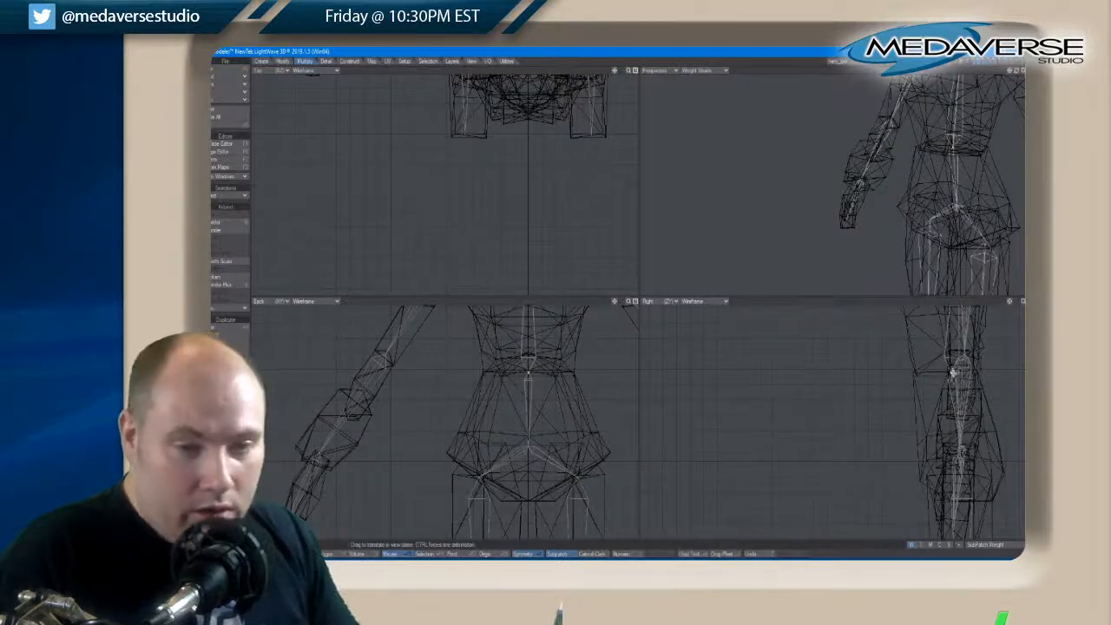
{"action": "left_click_drag", "start_coordinate": [953, 373], "coordinate": [952, 378]}
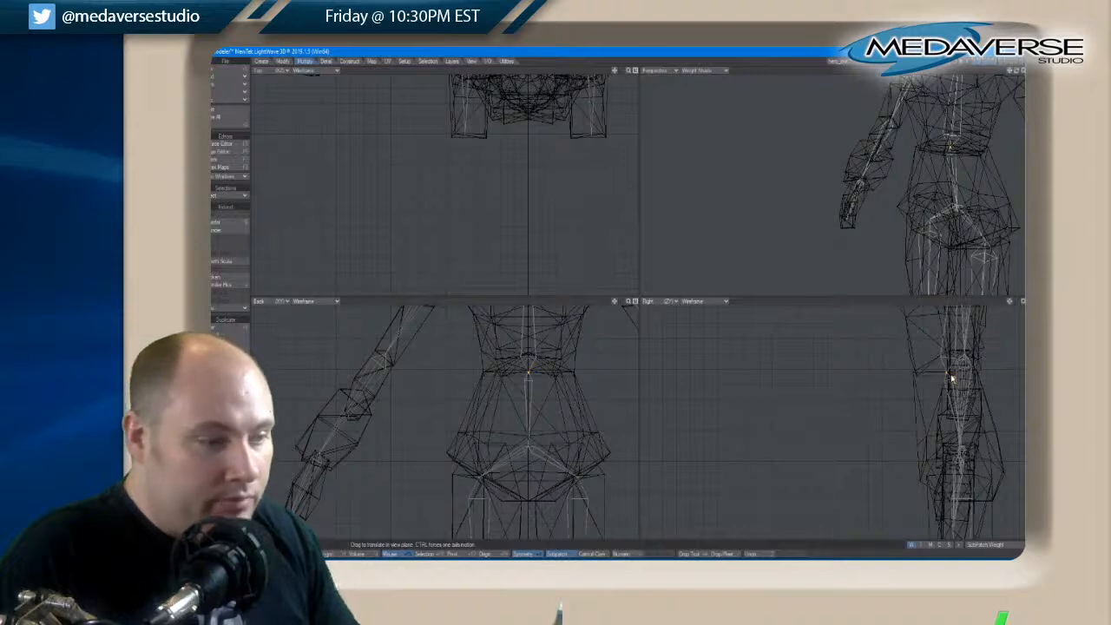
{"action": "left_click_drag", "start_coordinate": [1017, 71], "coordinate": [1020, 72]}
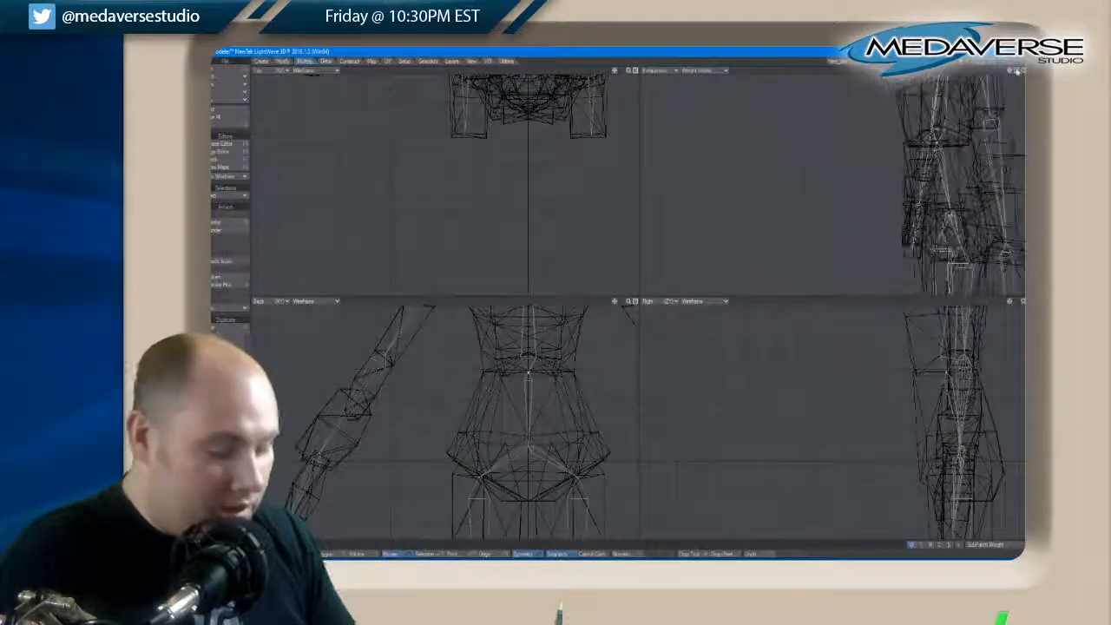
{"action": "key", "text": "space"}
{"action": "key", "text": "space"}
{"action": "key", "text": "space"}
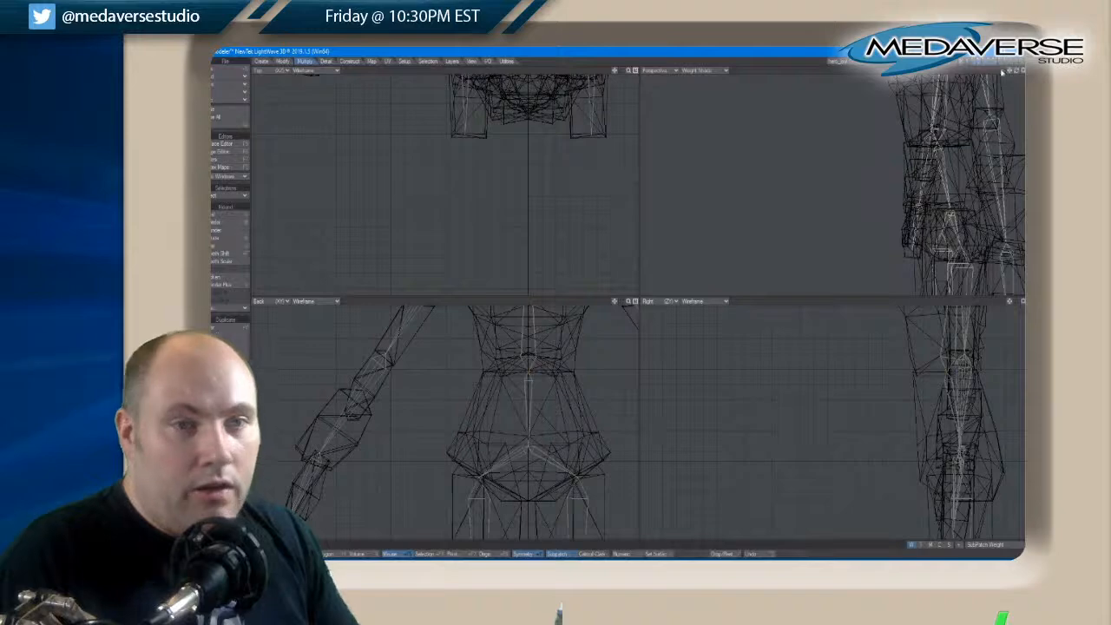
{"action": "left_click_drag", "start_coordinate": [1010, 72], "coordinate": [1010, 72]}
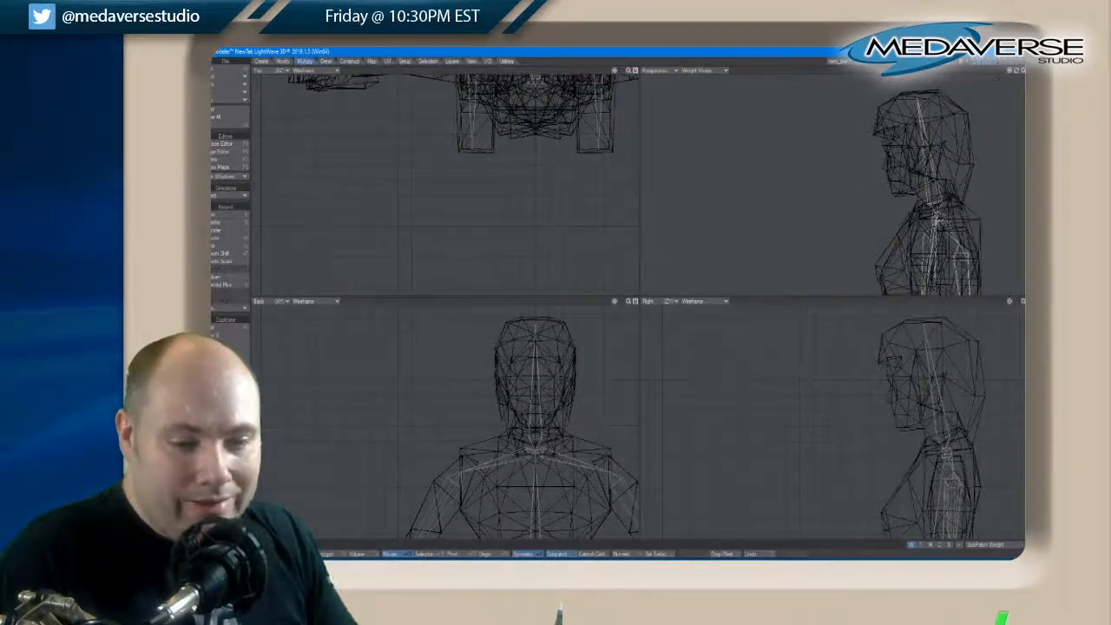
{"action": "key", "text": "a"}
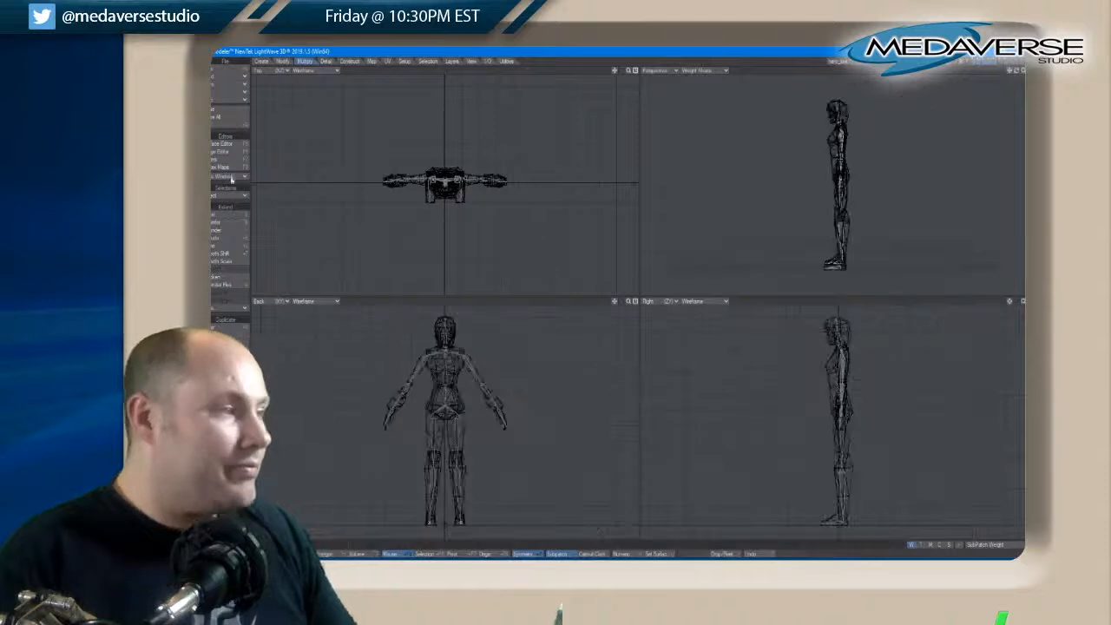